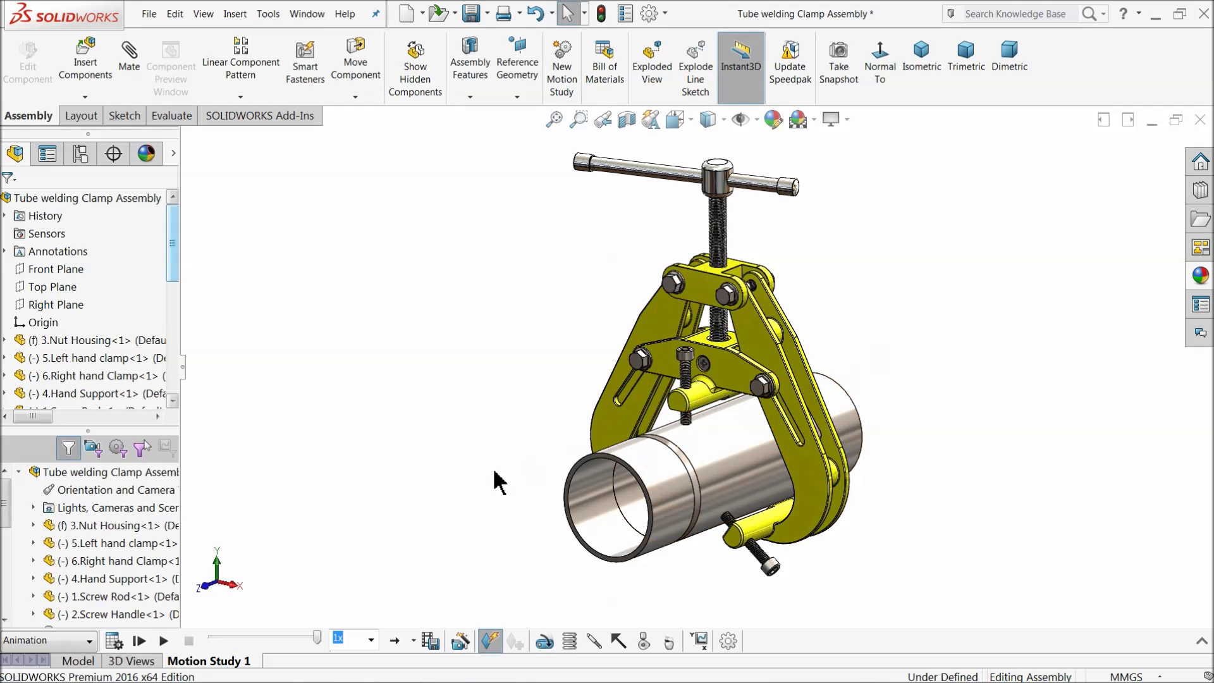
# - Play the welding clamp assembly's motion study animation
pyautogui.click(163, 642)
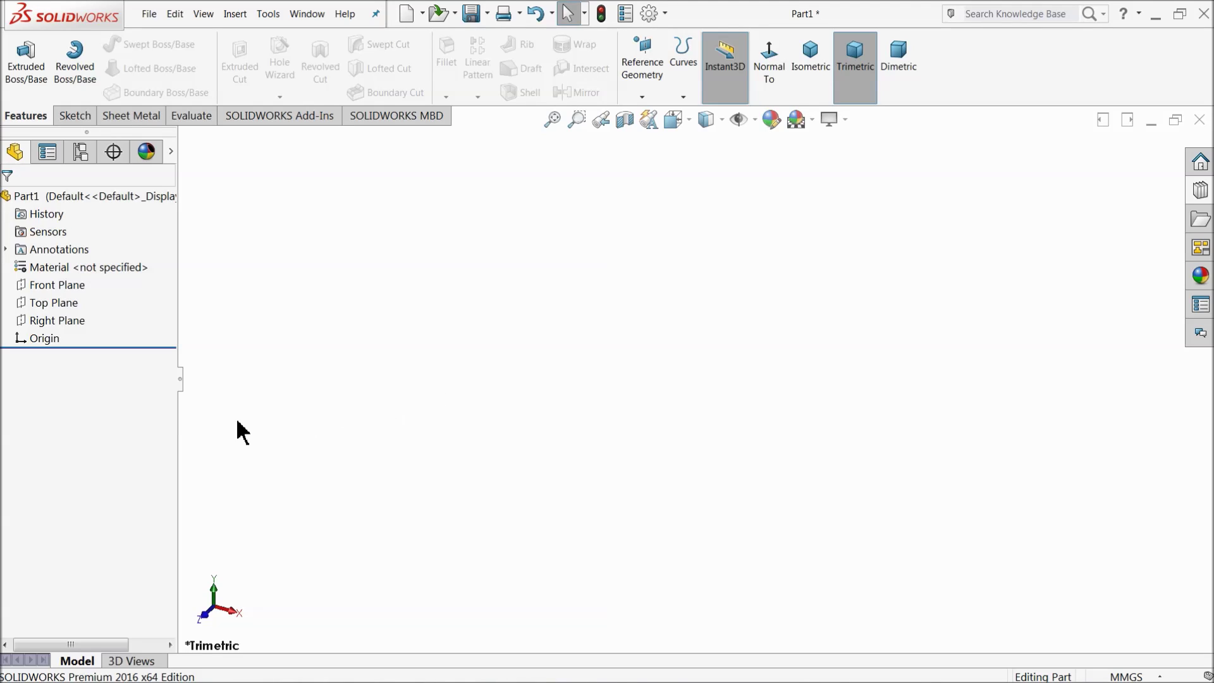
# - Start a sketch on the Top Plane and draw a circle centred on the origin
pyautogui.click(35, 305)
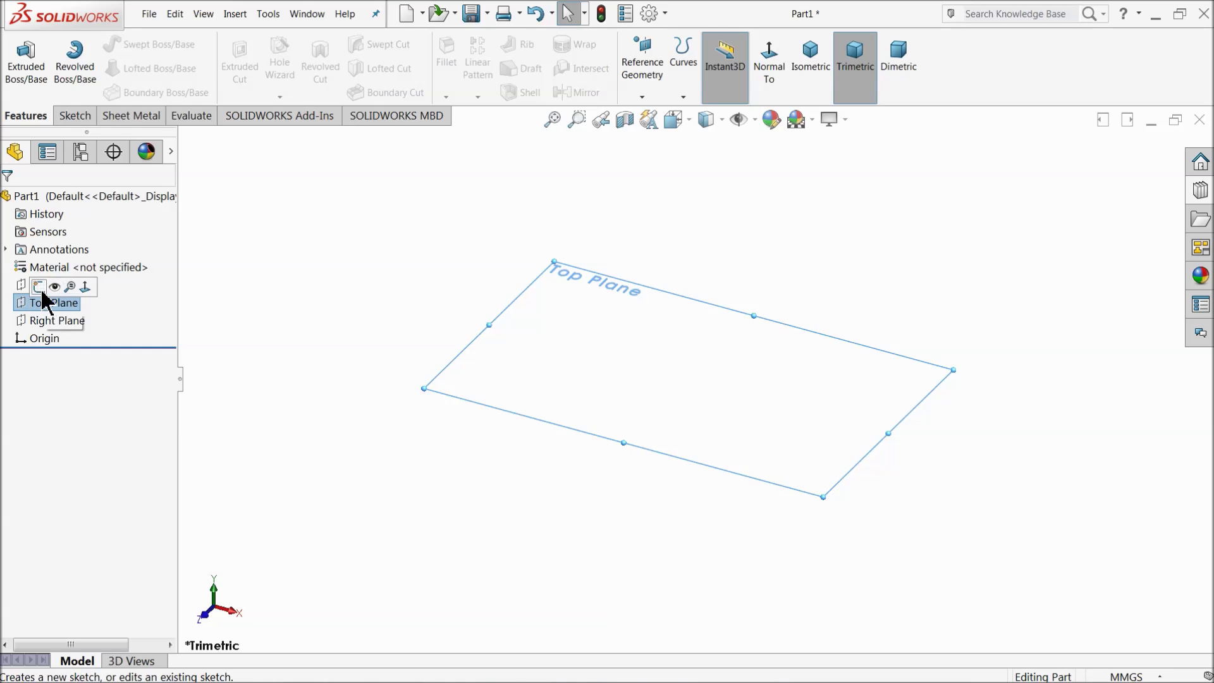
pyautogui.click(42, 283)
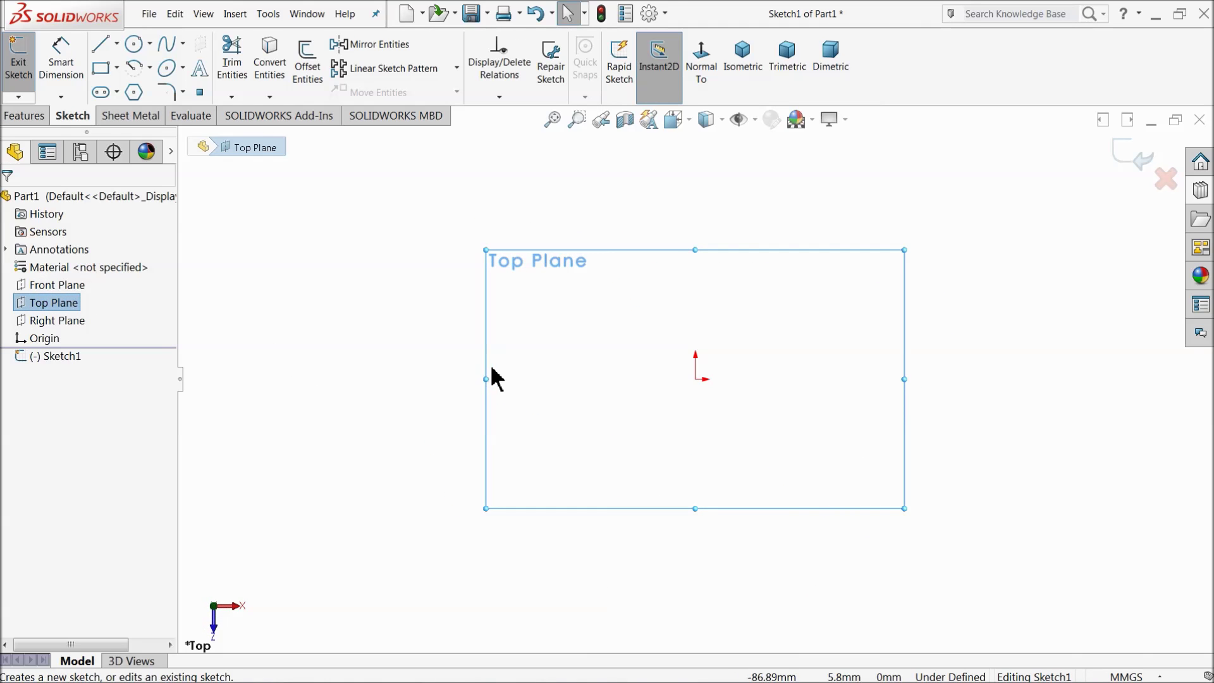
pyautogui.click(134, 43)
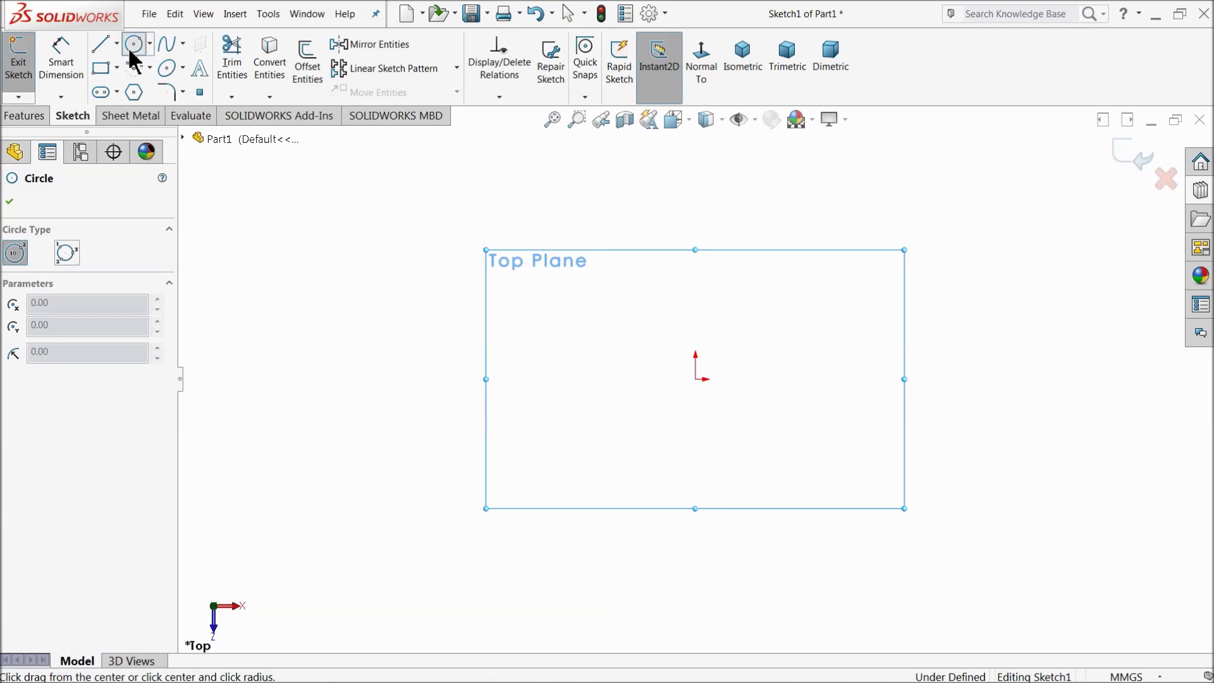
pyautogui.moveTo(696, 379); pyautogui.dragTo(513, 258)
# - Dimension the circle to 10 mm diameter and switch to isometric view
pyautogui.click(61, 55)
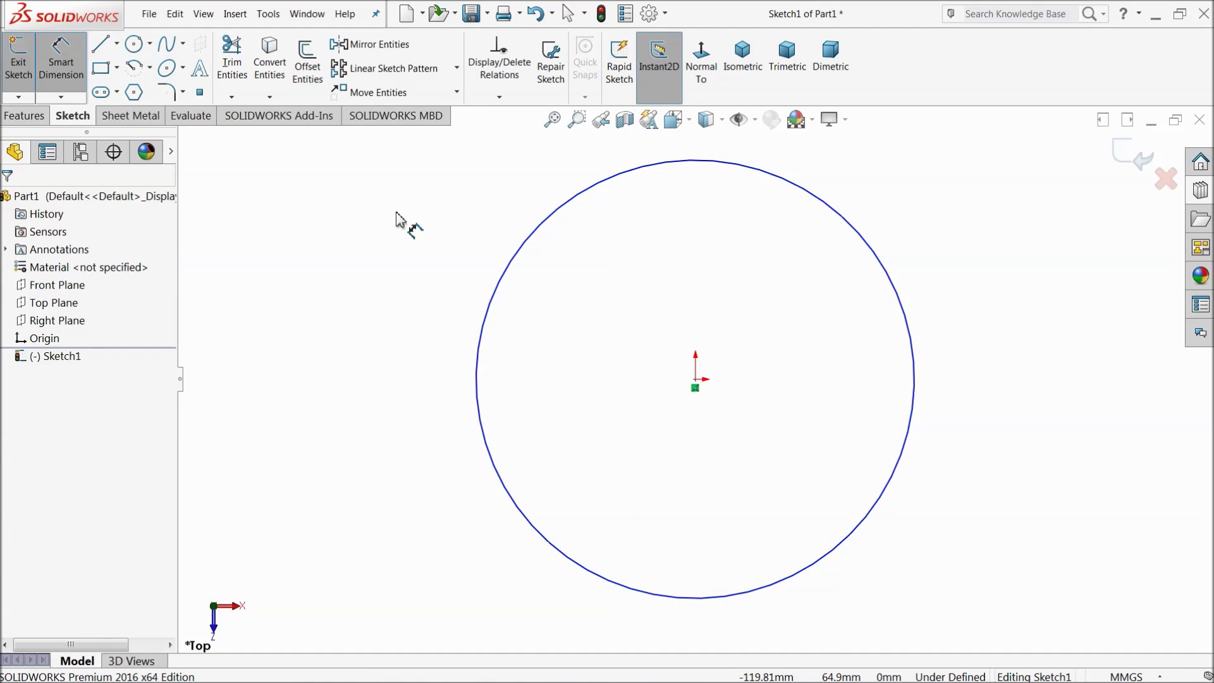
pyautogui.click(495, 307)
pyautogui.click(361, 313)
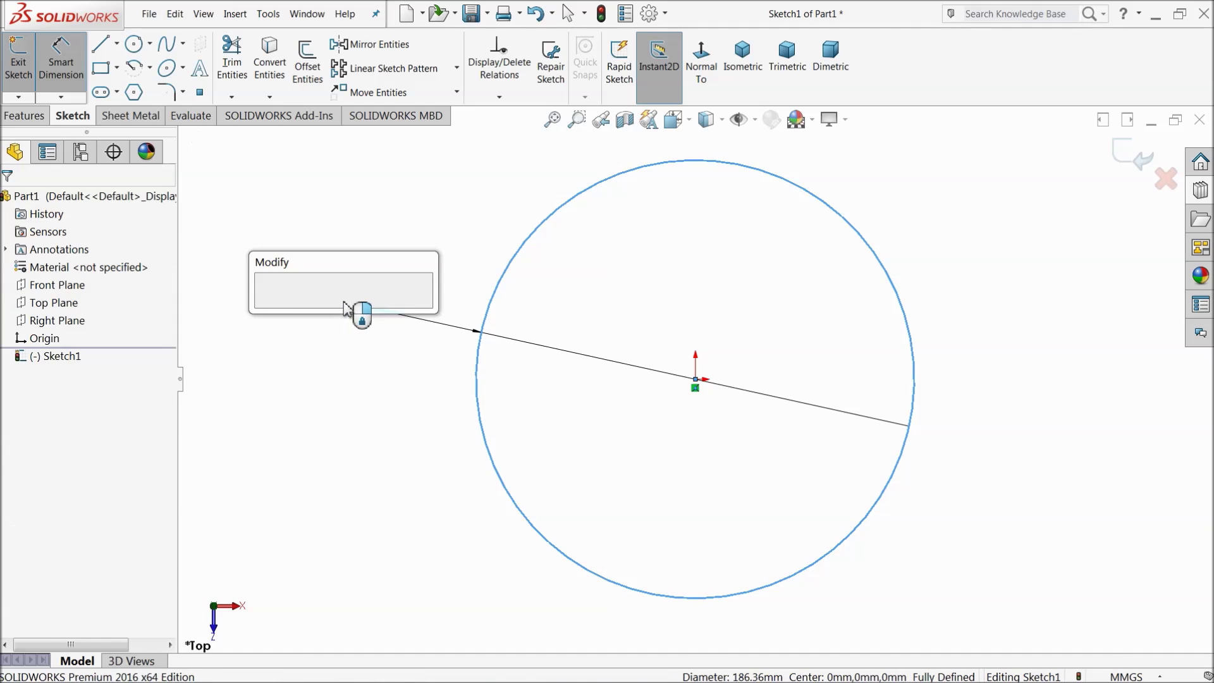
pyautogui.write('10')
pyautogui.click(266, 306)
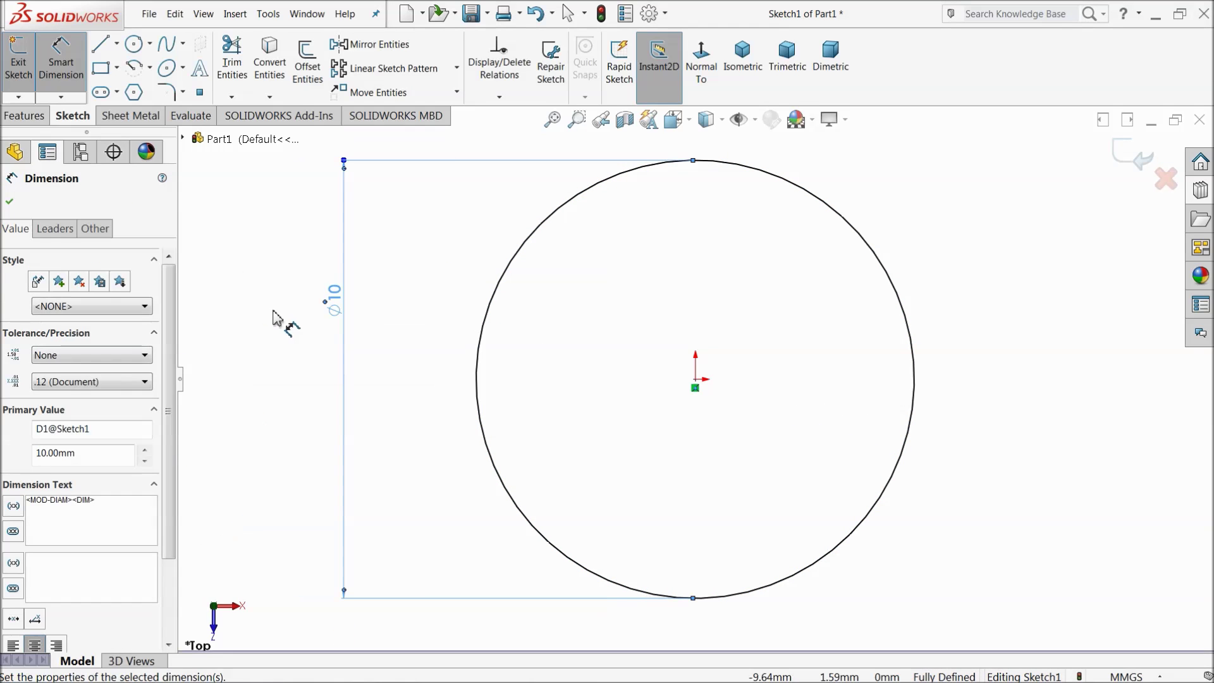
pyautogui.click(743, 72)
pyautogui.click(26, 116)
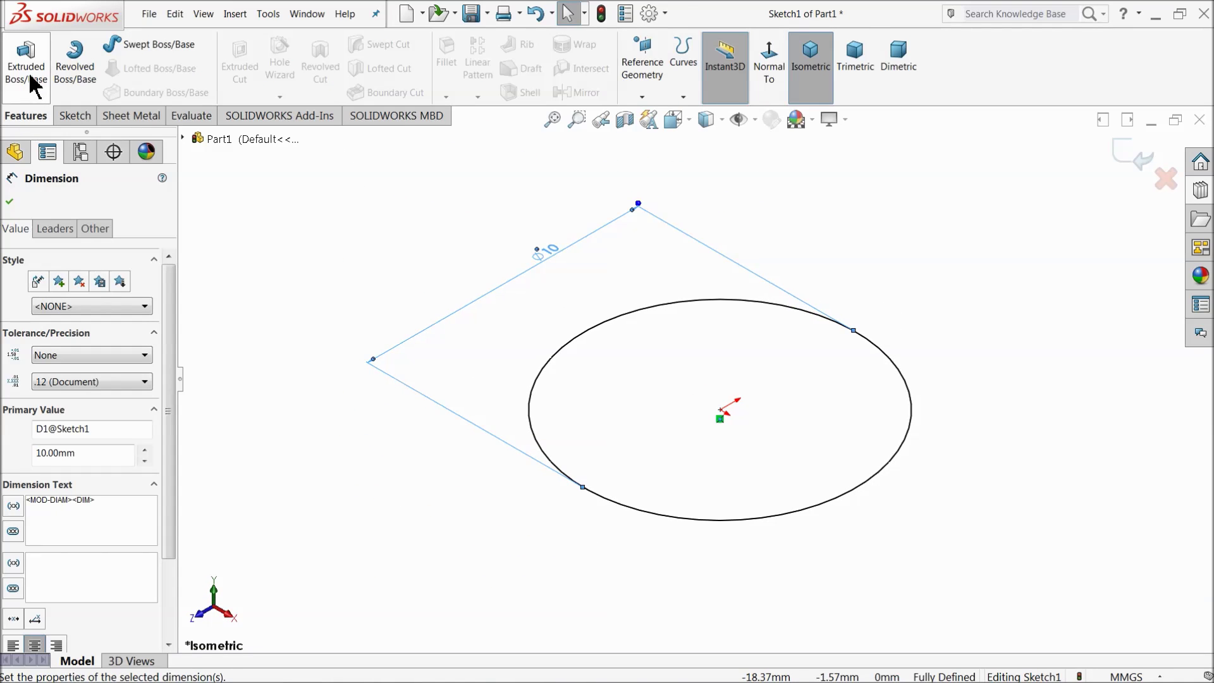
# - Extrude the 10 mm circle 100 mm downward into a solid cylinder as Boss-Extrude1
pyautogui.click(32, 75)
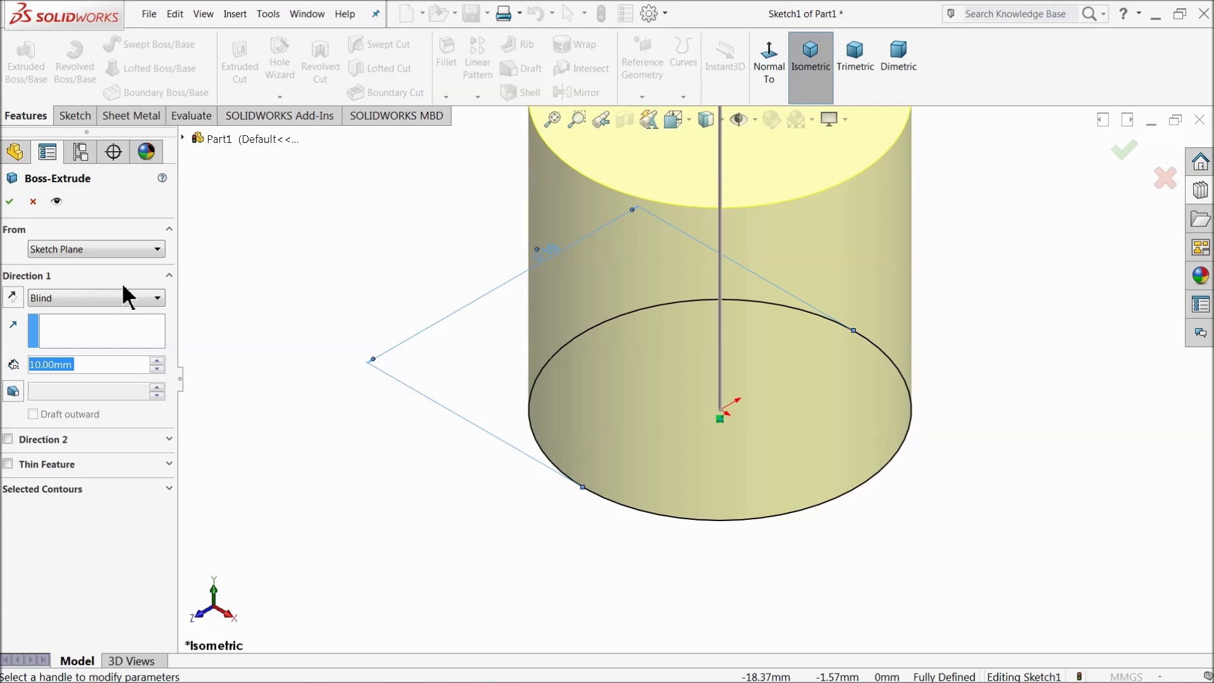
pyautogui.write('100')
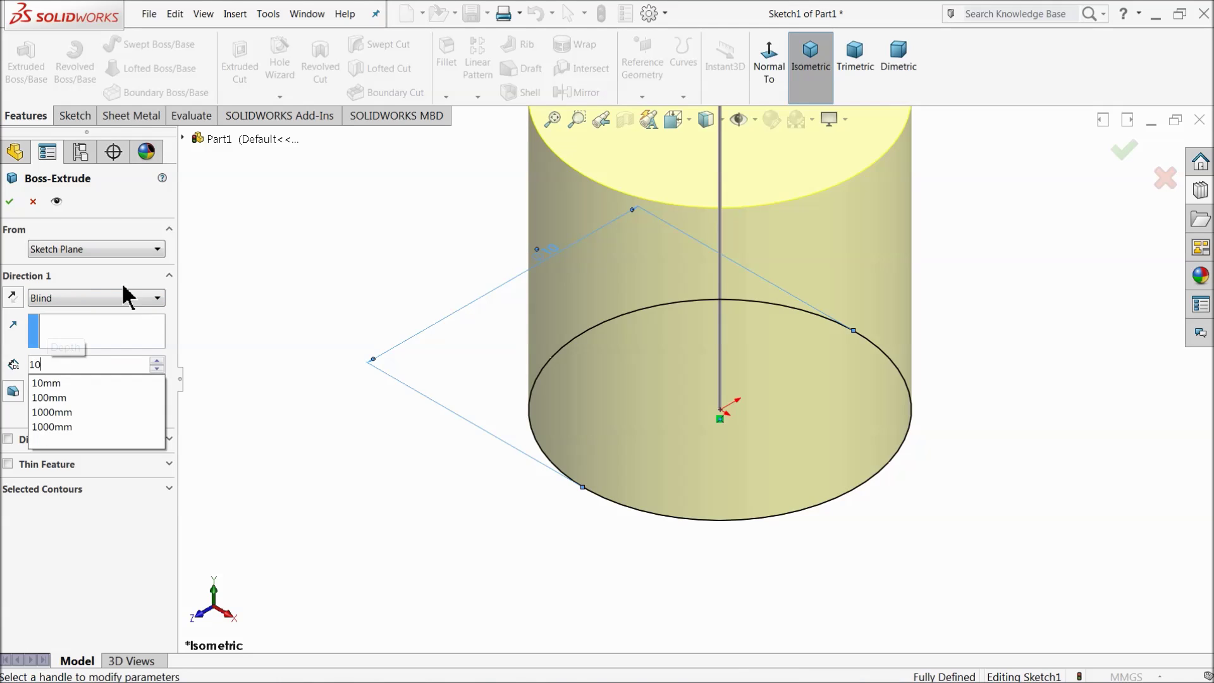
pyautogui.press('Return')
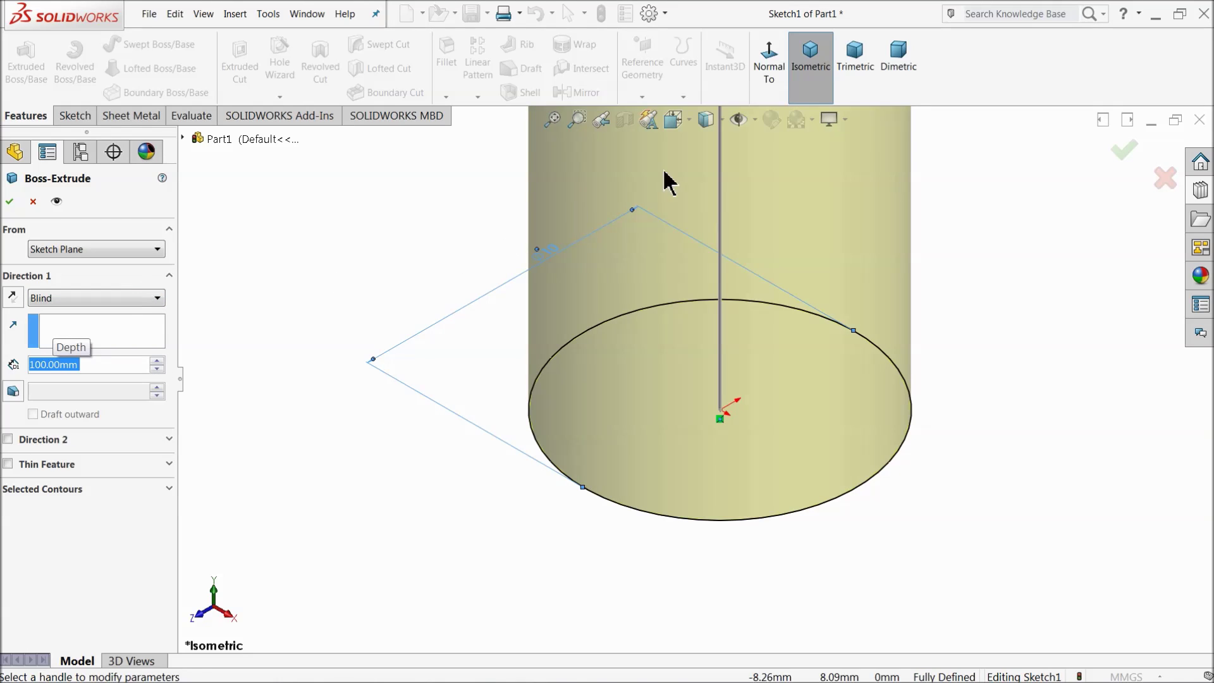
pyautogui.click(812, 60)
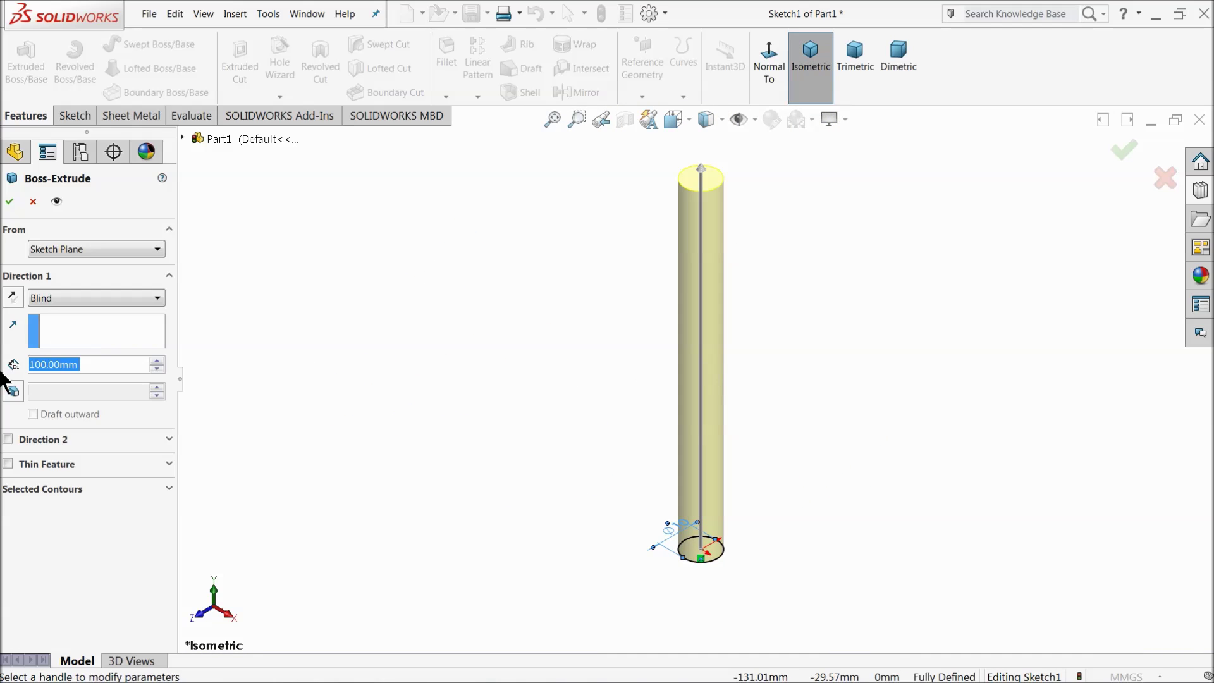
pyautogui.click(14, 298)
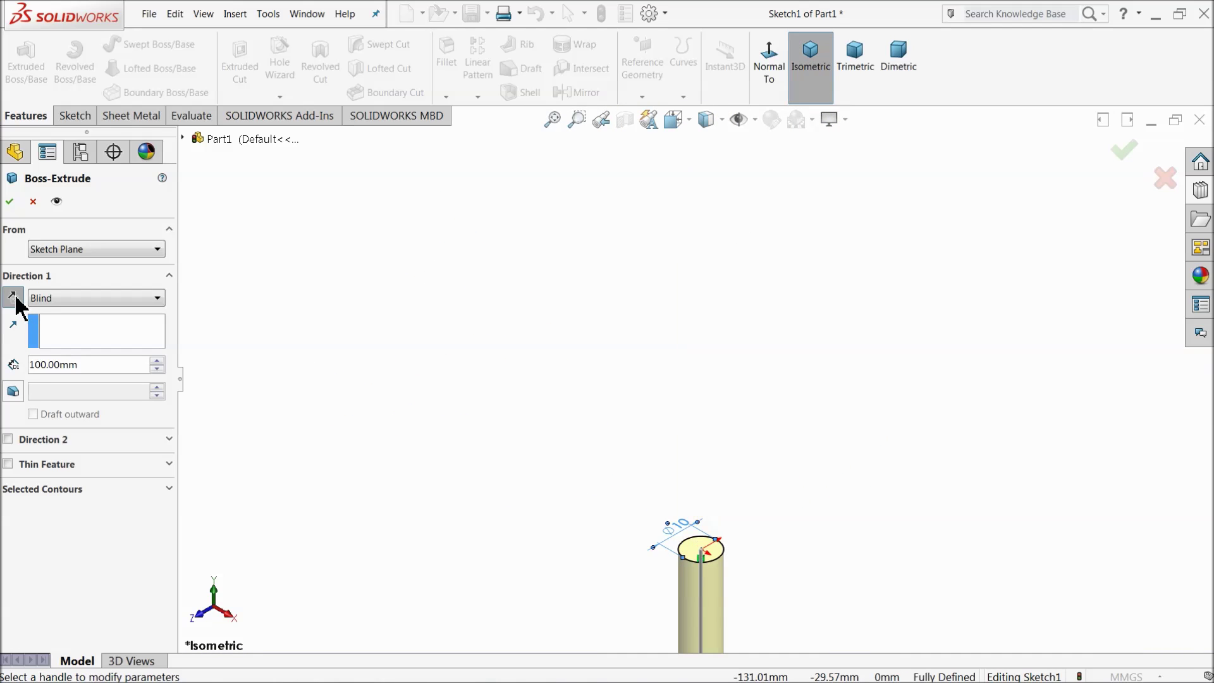
pyautogui.click(825, 75)
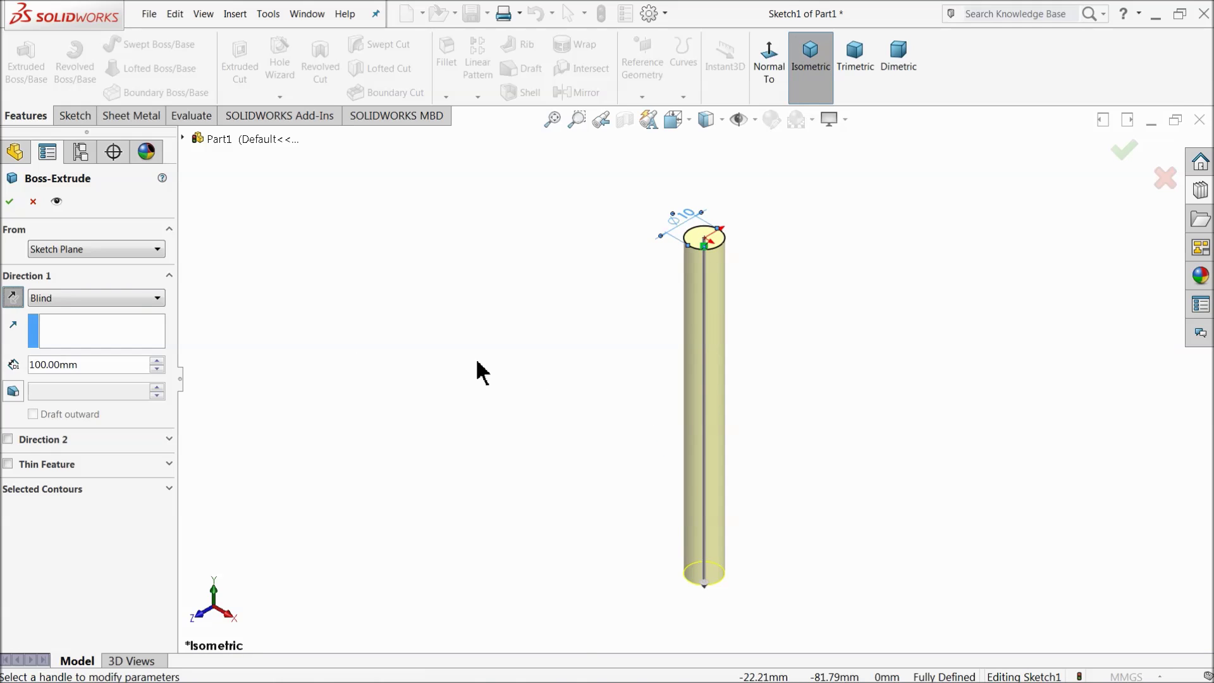
pyautogui.click(9, 201)
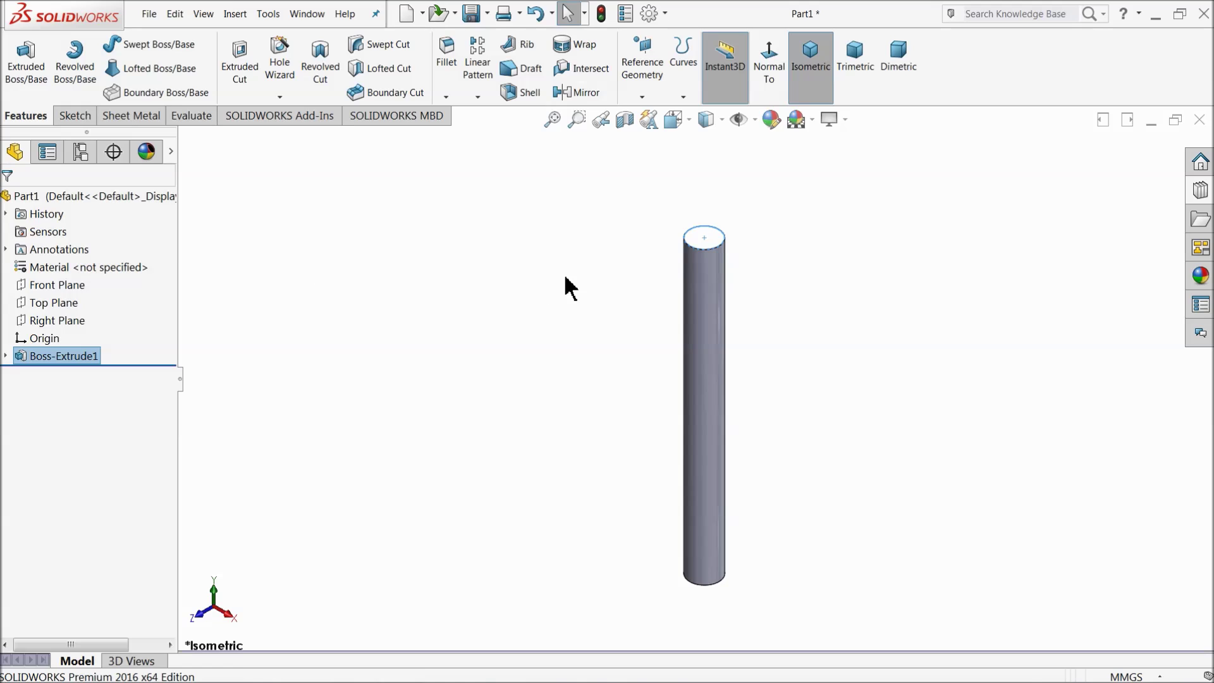
pyautogui.moveTo(644, 313); pyautogui.dragTo(607, 297, button='middle')
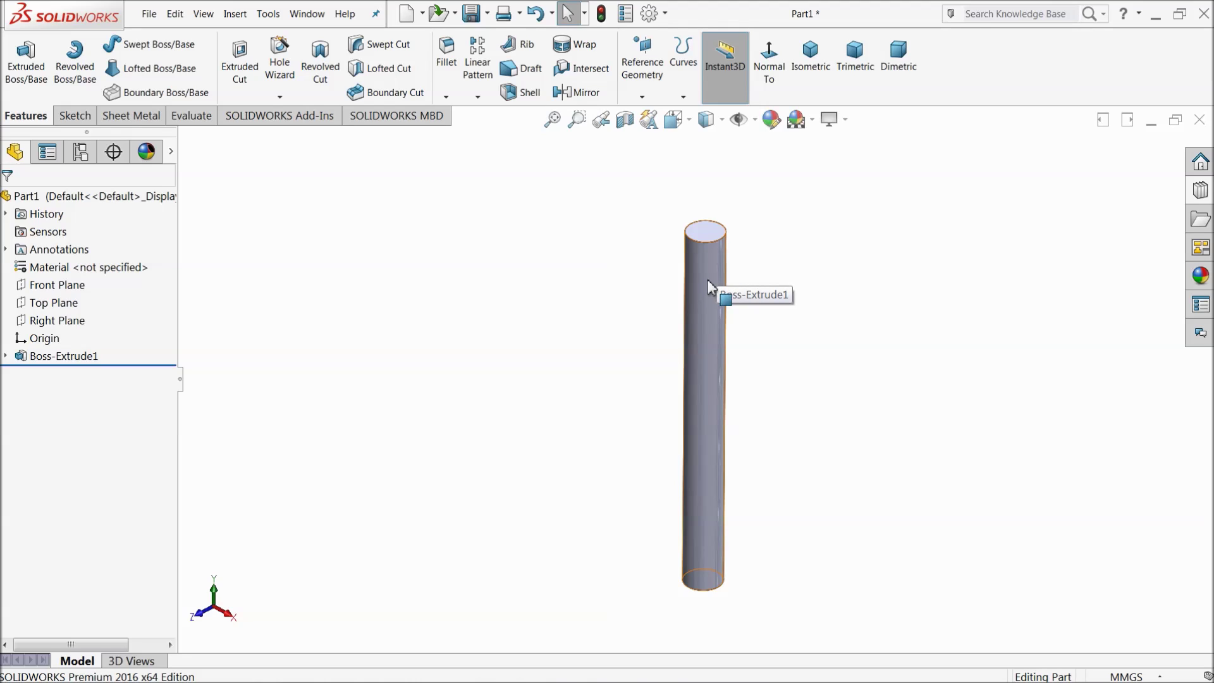
pyautogui.scroll(-2, 752, 310)
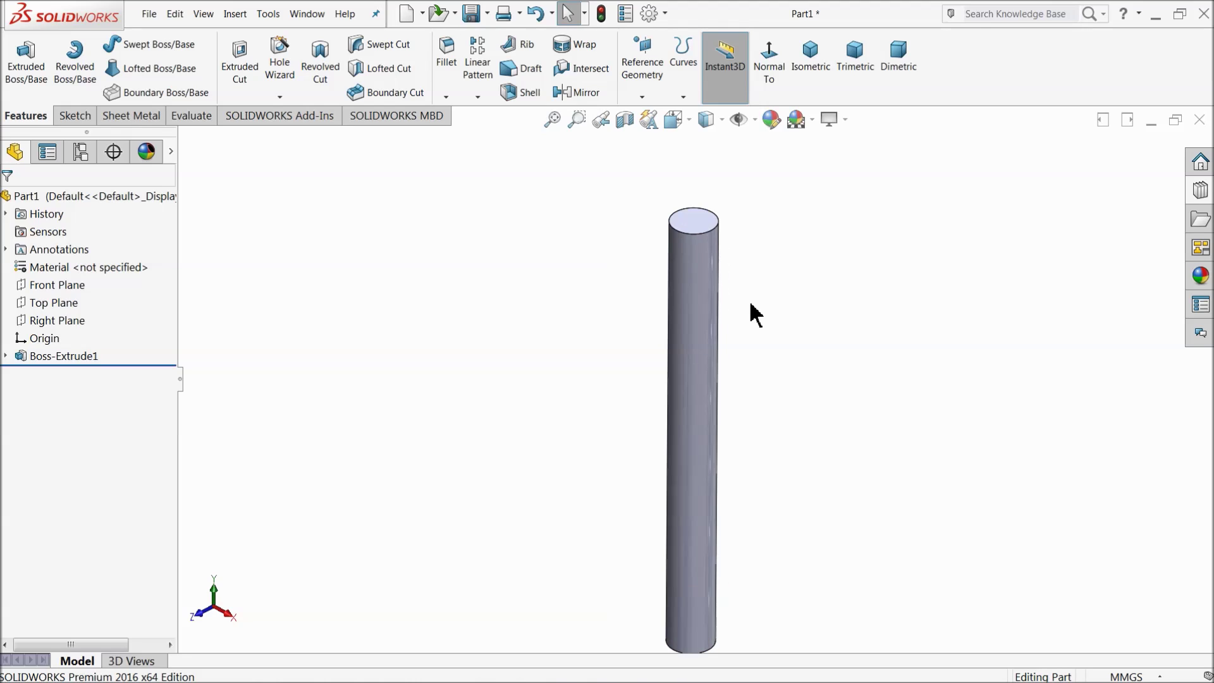
pyautogui.scroll(2, 702, 266)
pyautogui.scroll(-3, 703, 297)
pyautogui.scroll(3, 702, 347)
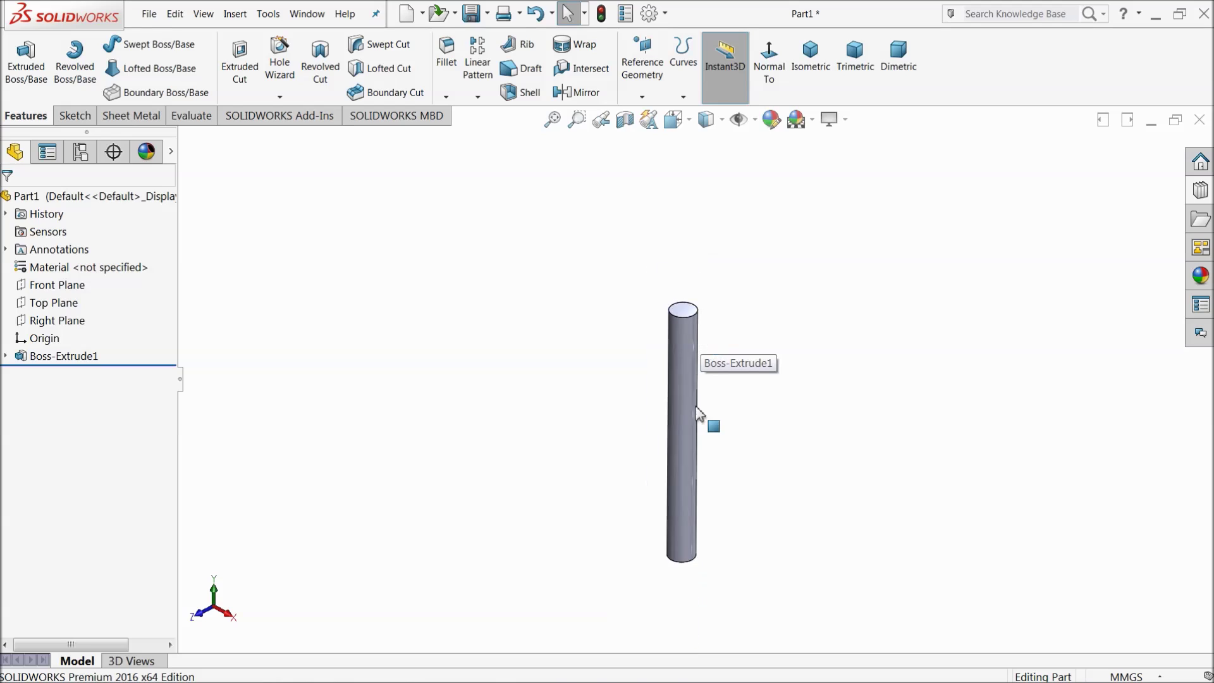
pyautogui.scroll(-2, 701, 370)
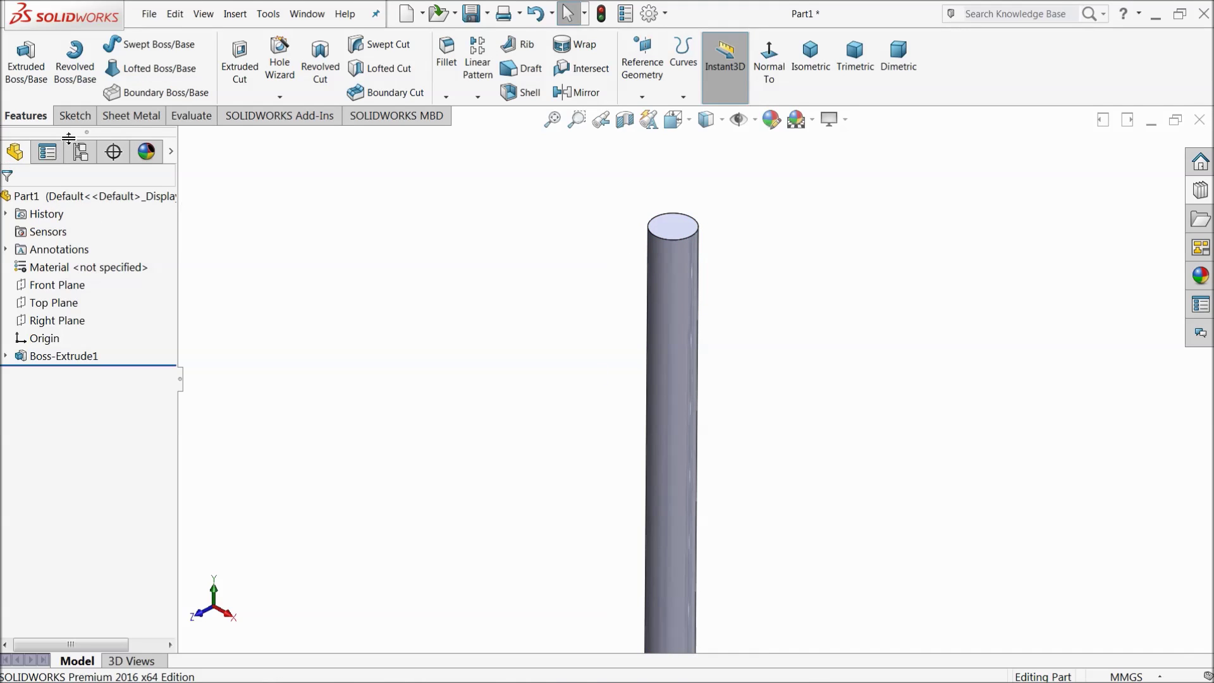
# - Start a new sketch on the cylinder's top face
pyautogui.click(670, 229)
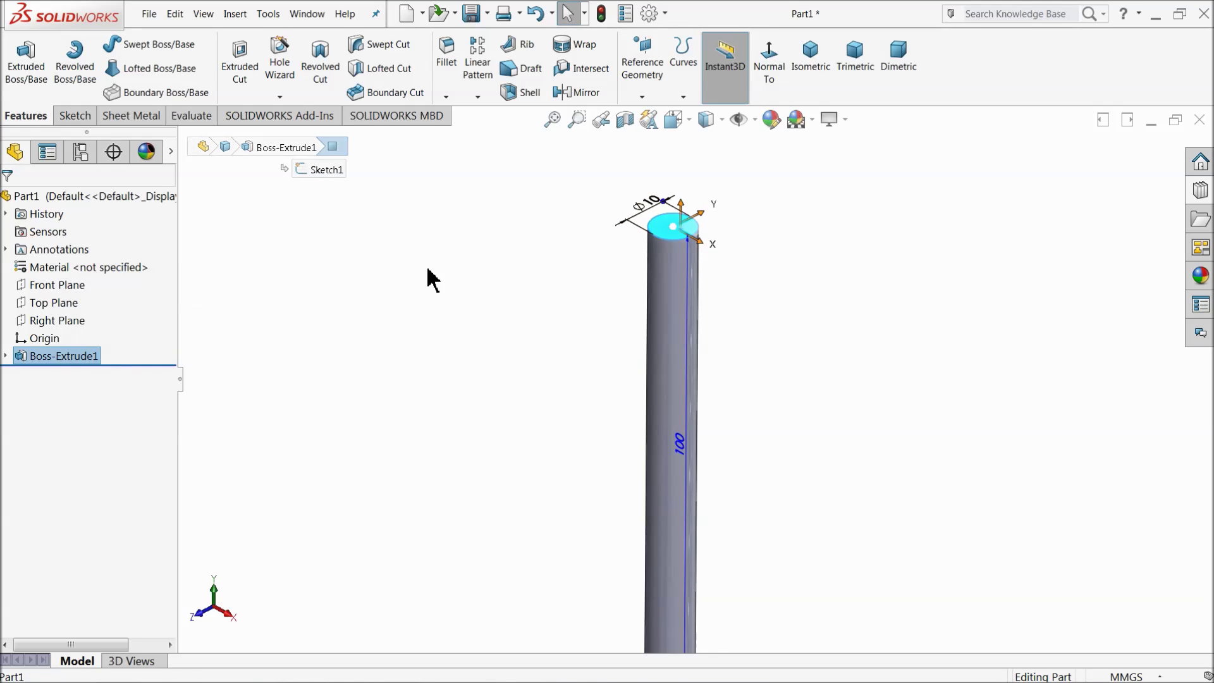
pyautogui.click(443, 275)
pyautogui.click(674, 231)
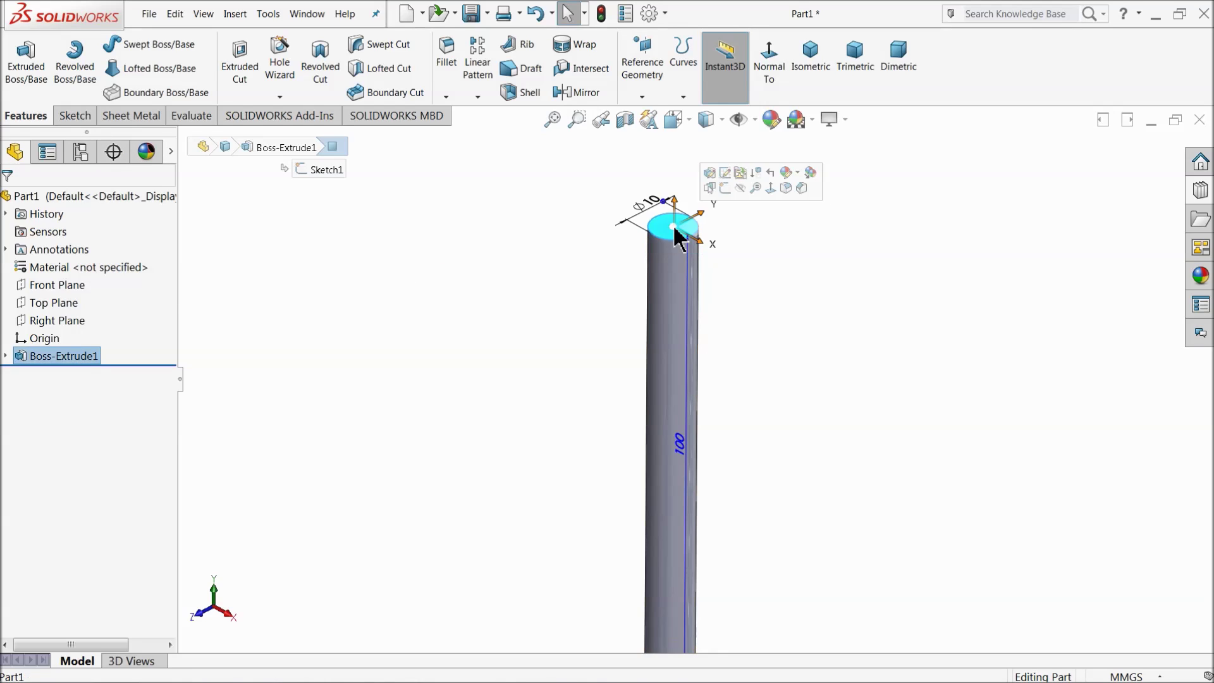
pyautogui.click(725, 189)
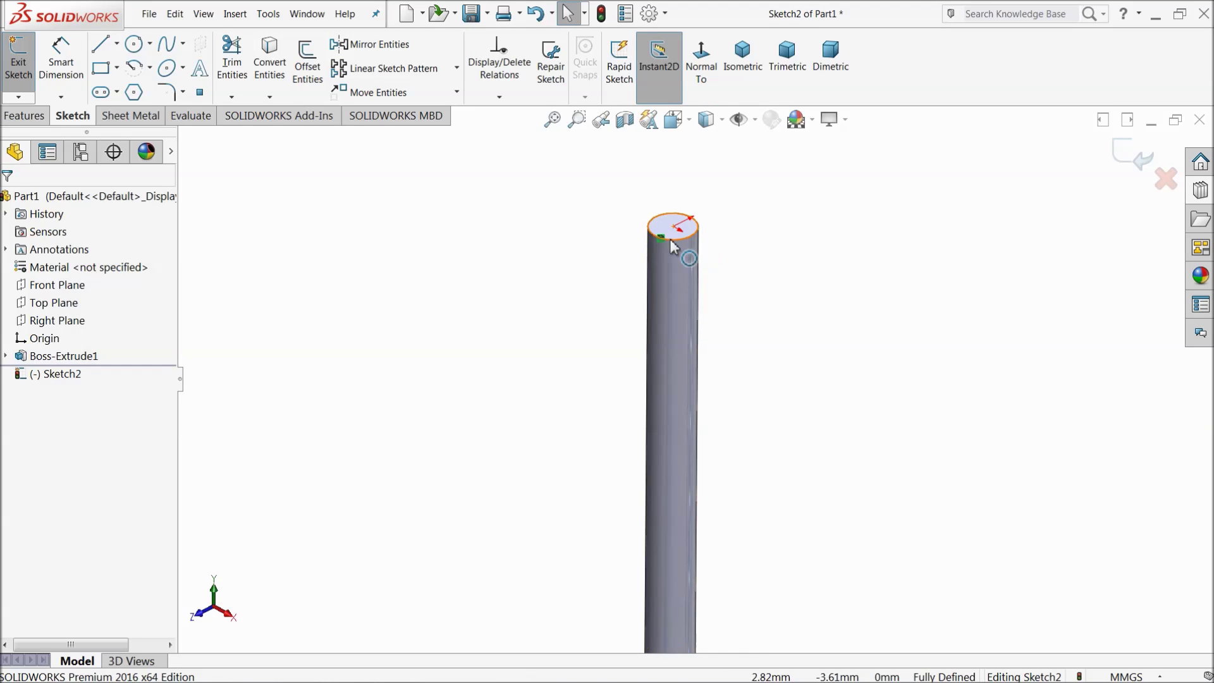
# - Create a Height and Pitch helix from the top circle with 2 mm pitch, reversed direction
pyautogui.click(38, 116)
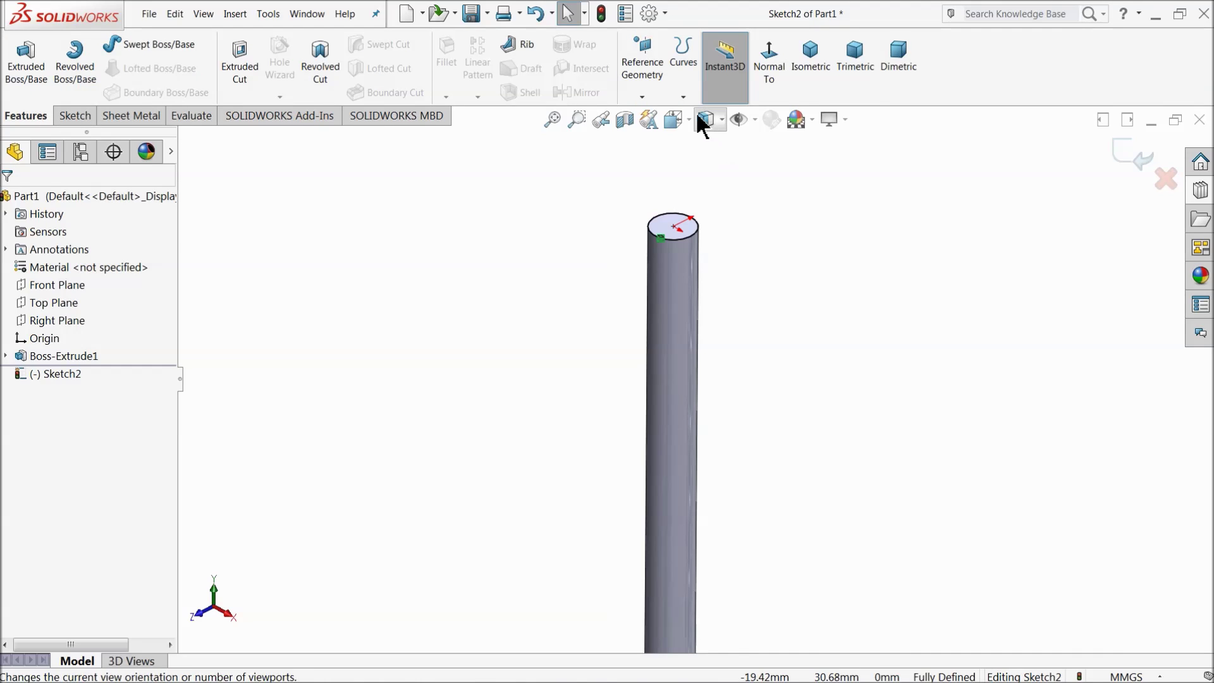
pyautogui.click(684, 96)
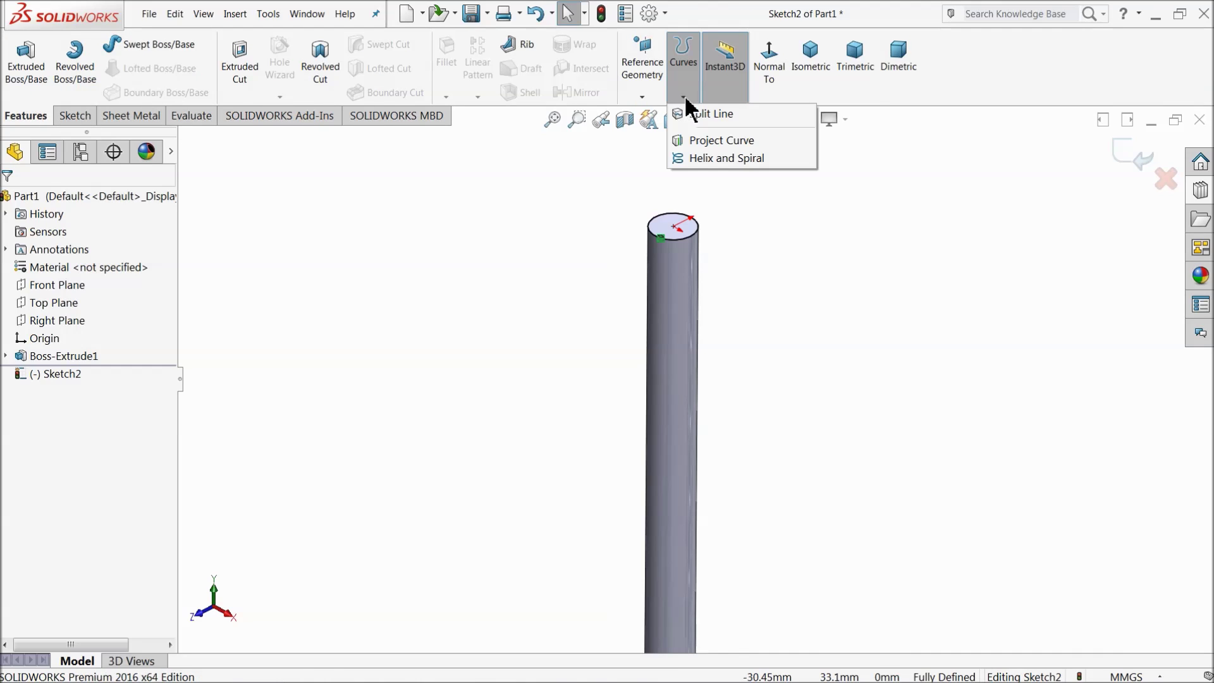
pyautogui.click(703, 158)
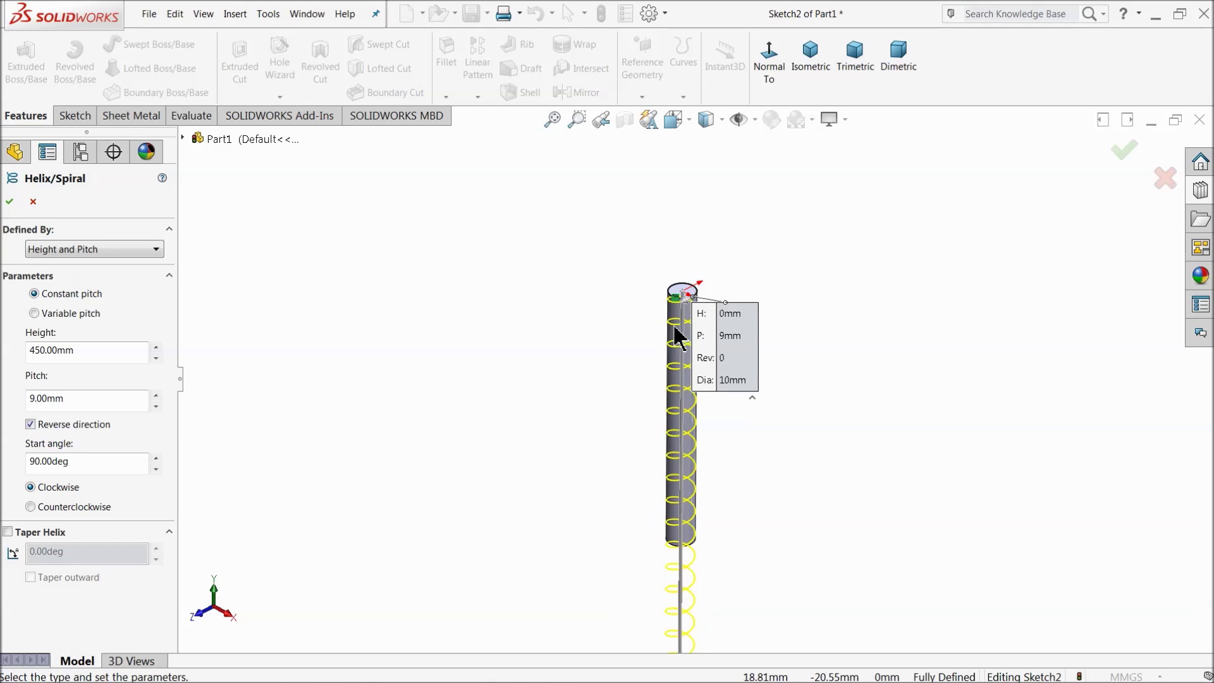
pyautogui.scroll(-3, 696, 392)
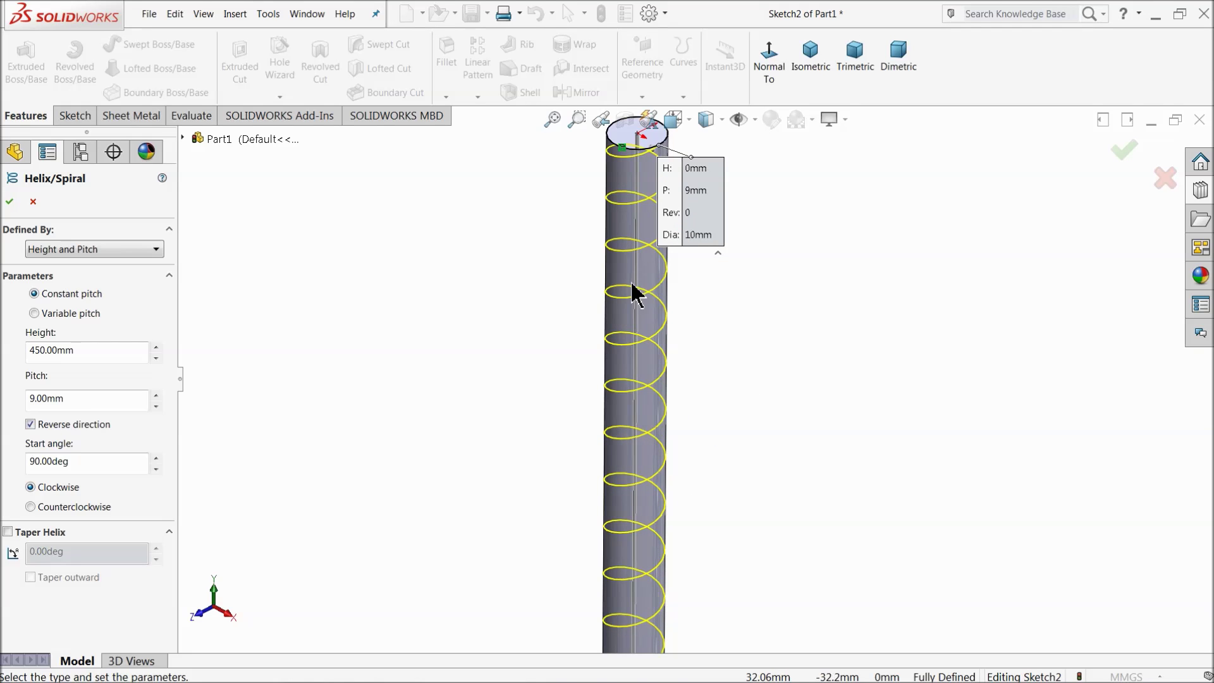
pyautogui.click(136, 250)
pyautogui.click(140, 251)
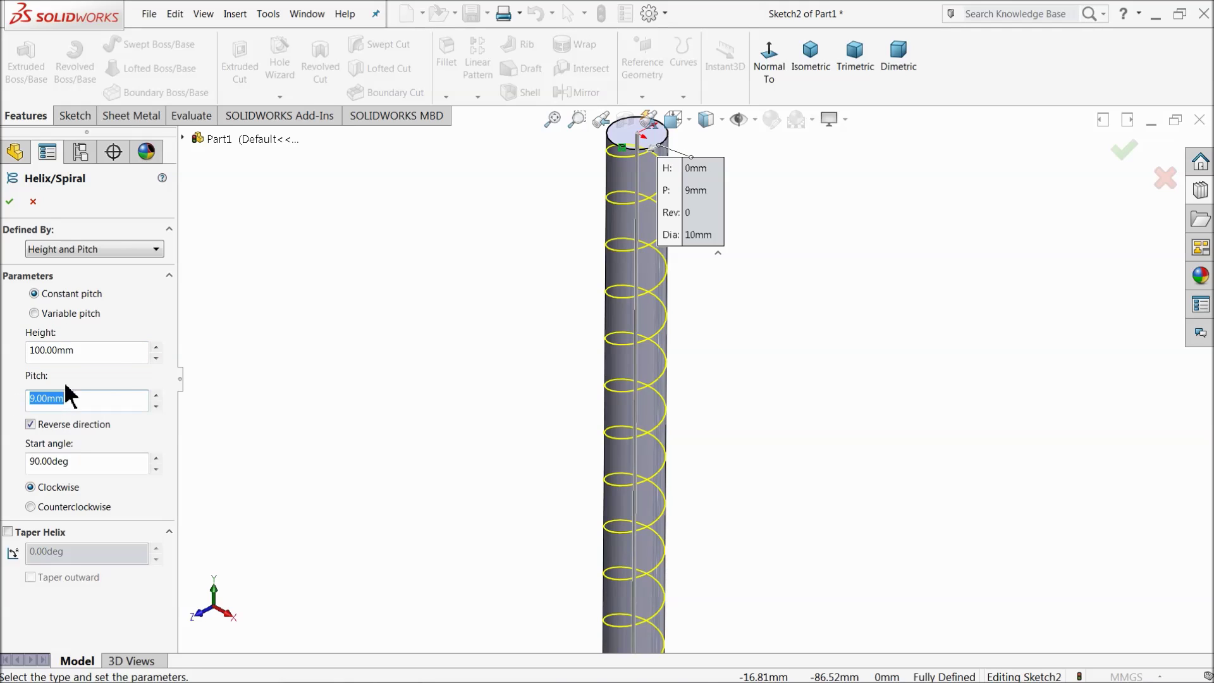
pyautogui.write('2')
pyautogui.press('Return')
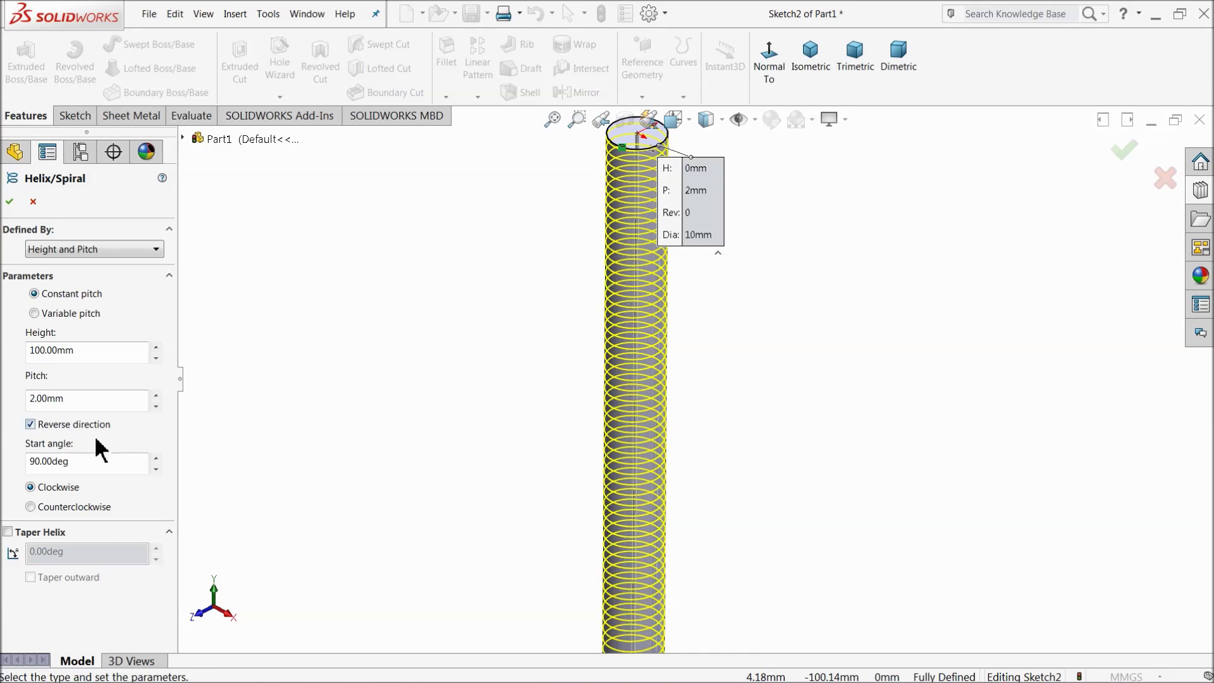
pyautogui.click(31, 427)
pyautogui.click(29, 427)
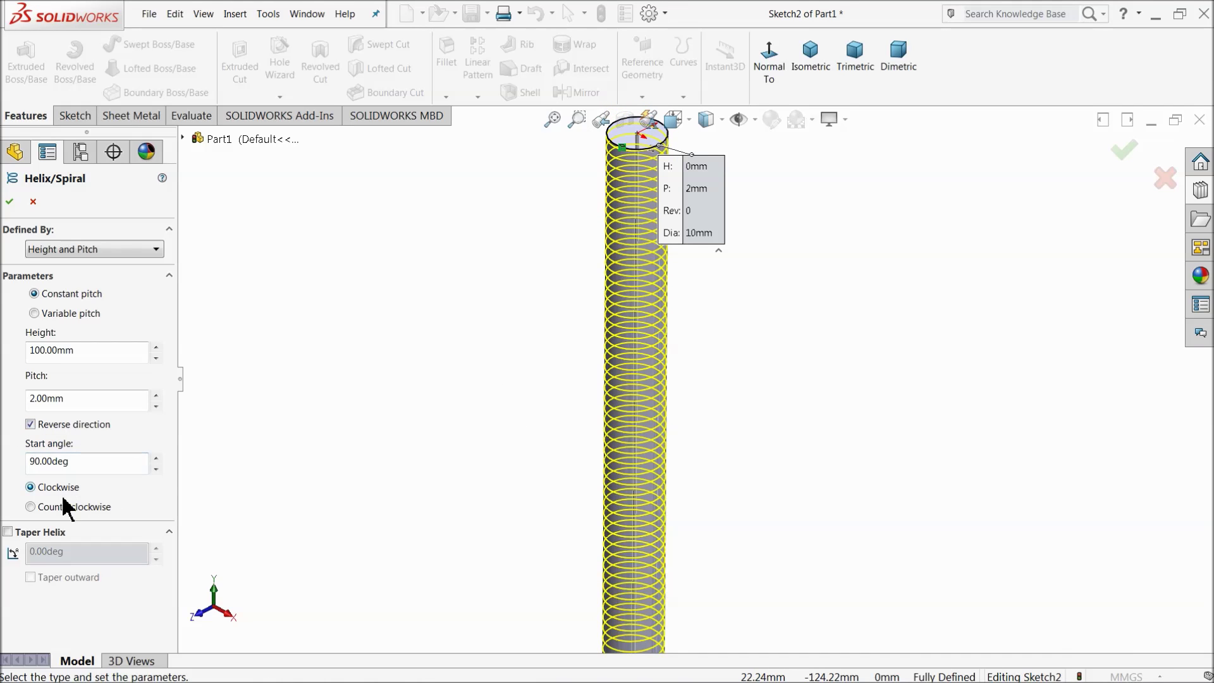
pyautogui.click(18, 201)
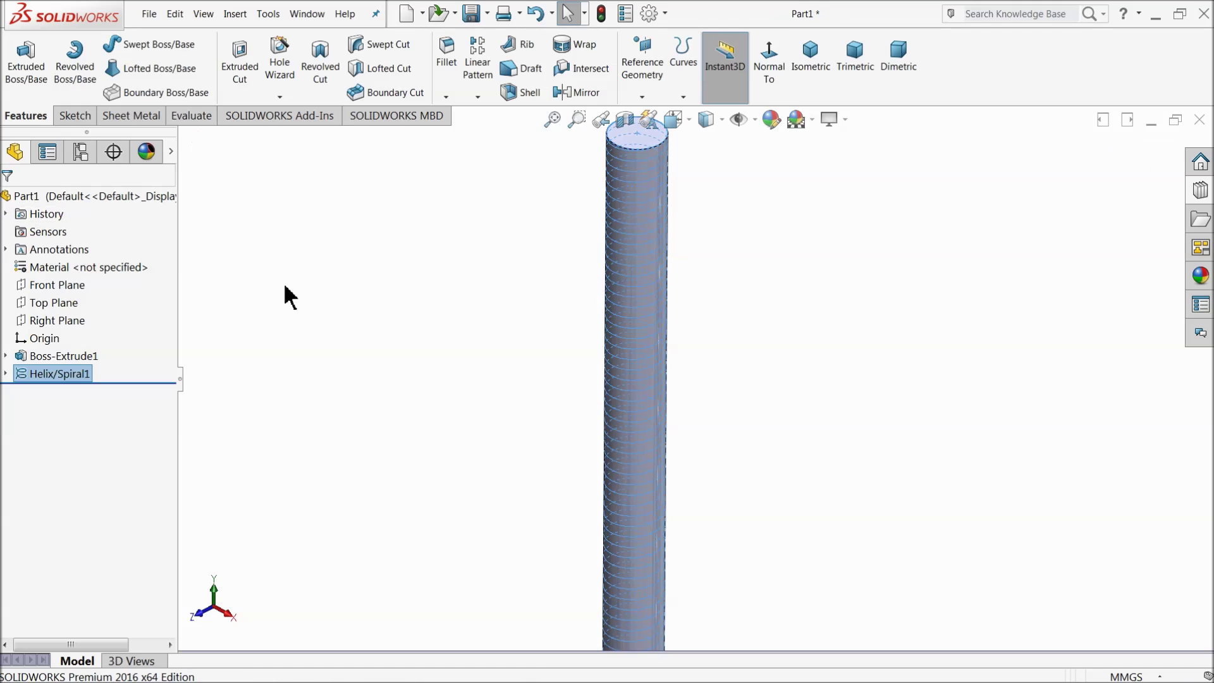
# - Sketch on the Front Plane a corner rectangle at the cylinder's top-right corner
pyautogui.moveTo(549, 315); pyautogui.dragTo(552, 320, button='middle')
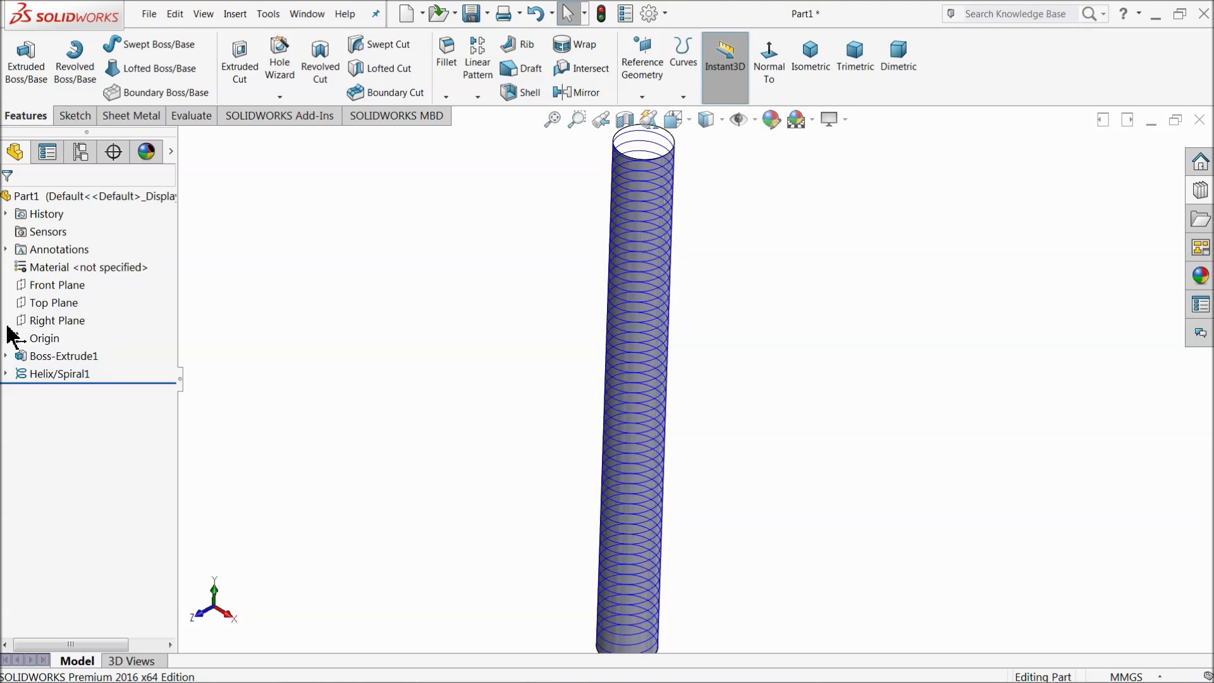
pyautogui.click(20, 290)
pyautogui.click(32, 273)
pyautogui.click(704, 69)
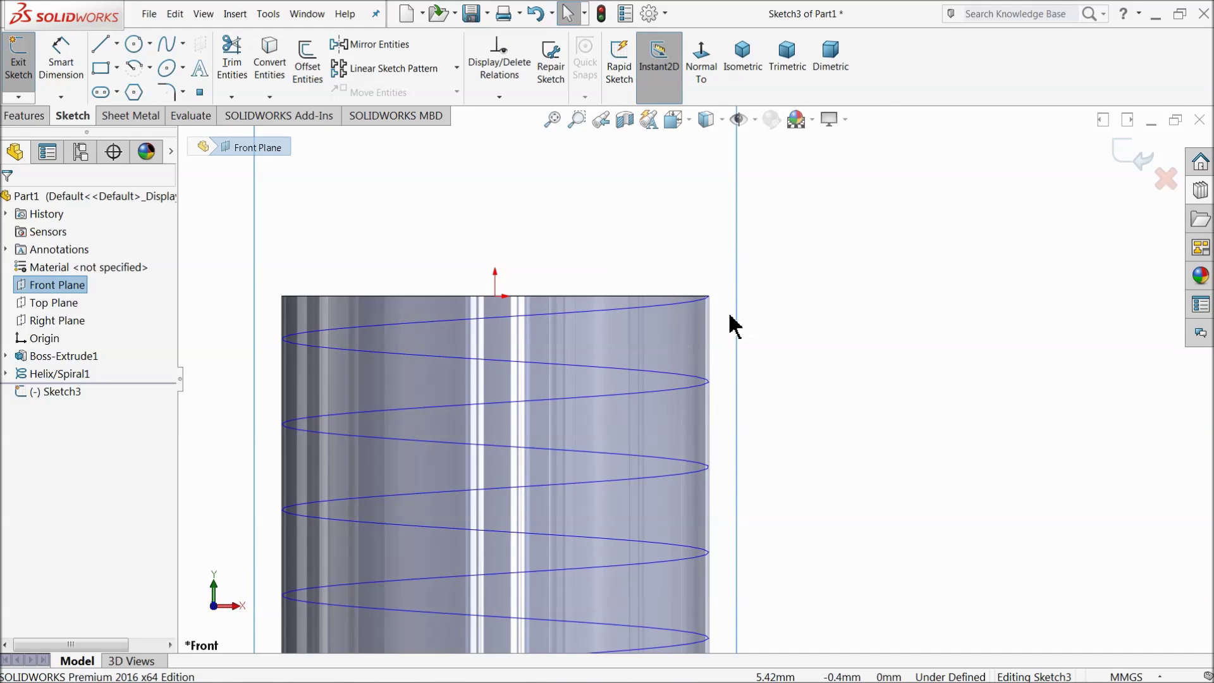
pyautogui.scroll(-1, 728, 324)
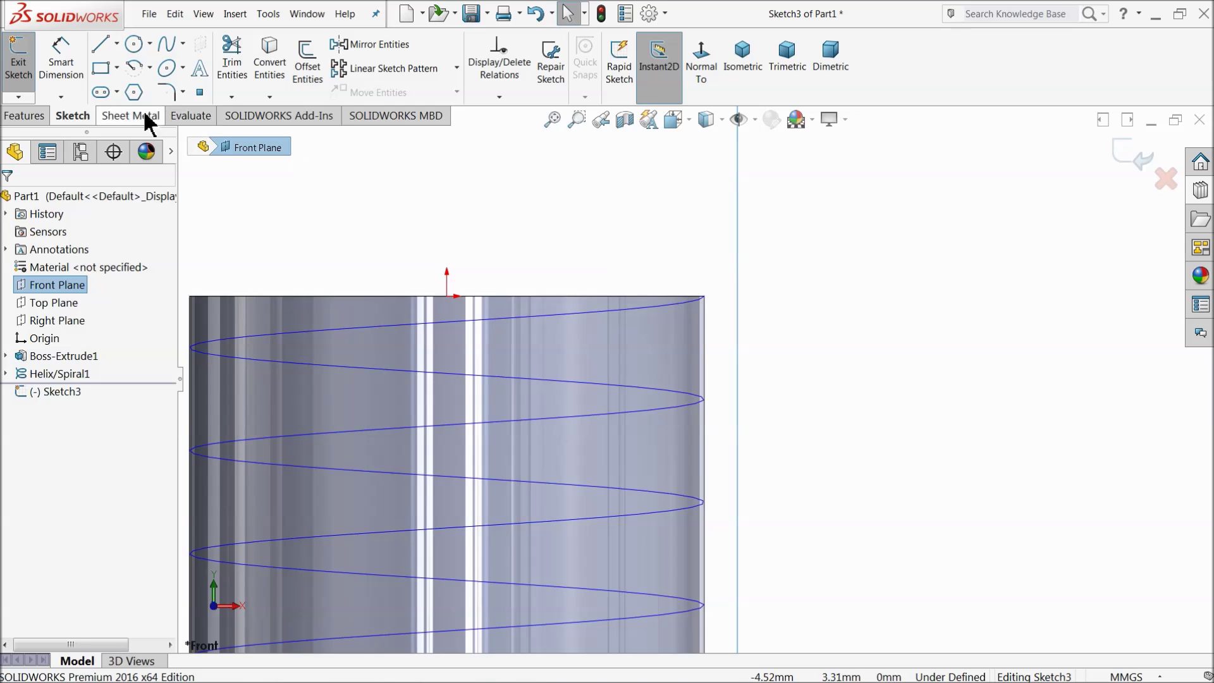
pyautogui.click(101, 68)
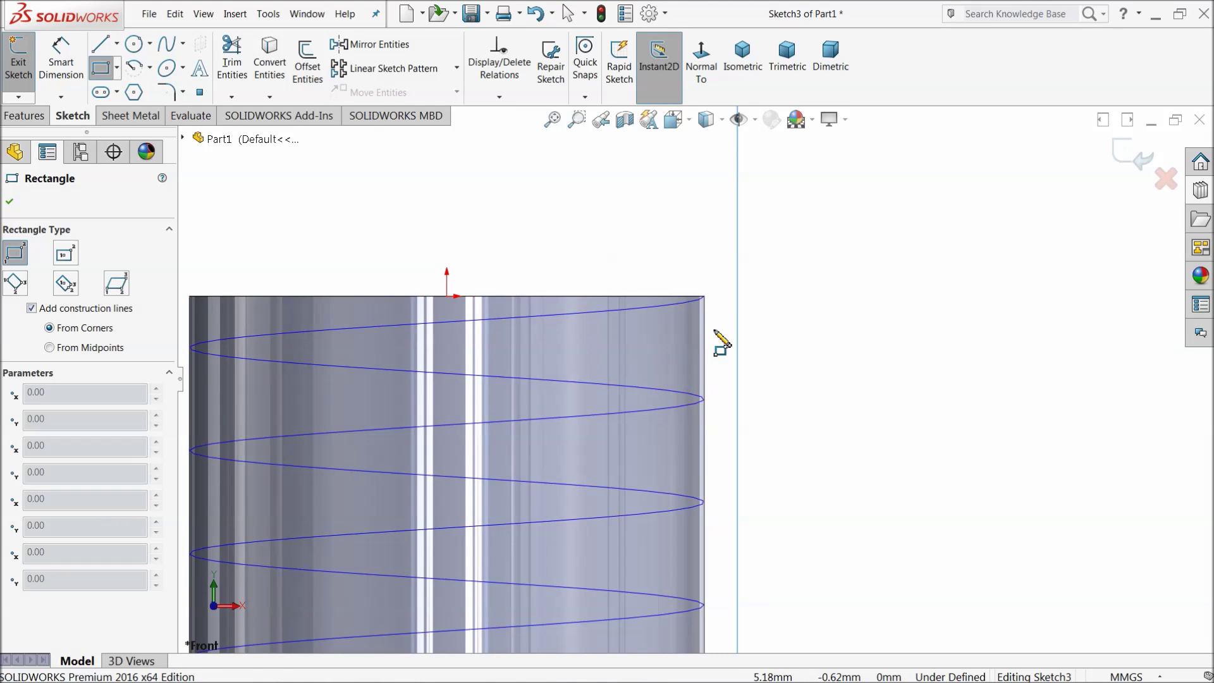
pyautogui.click(704, 296)
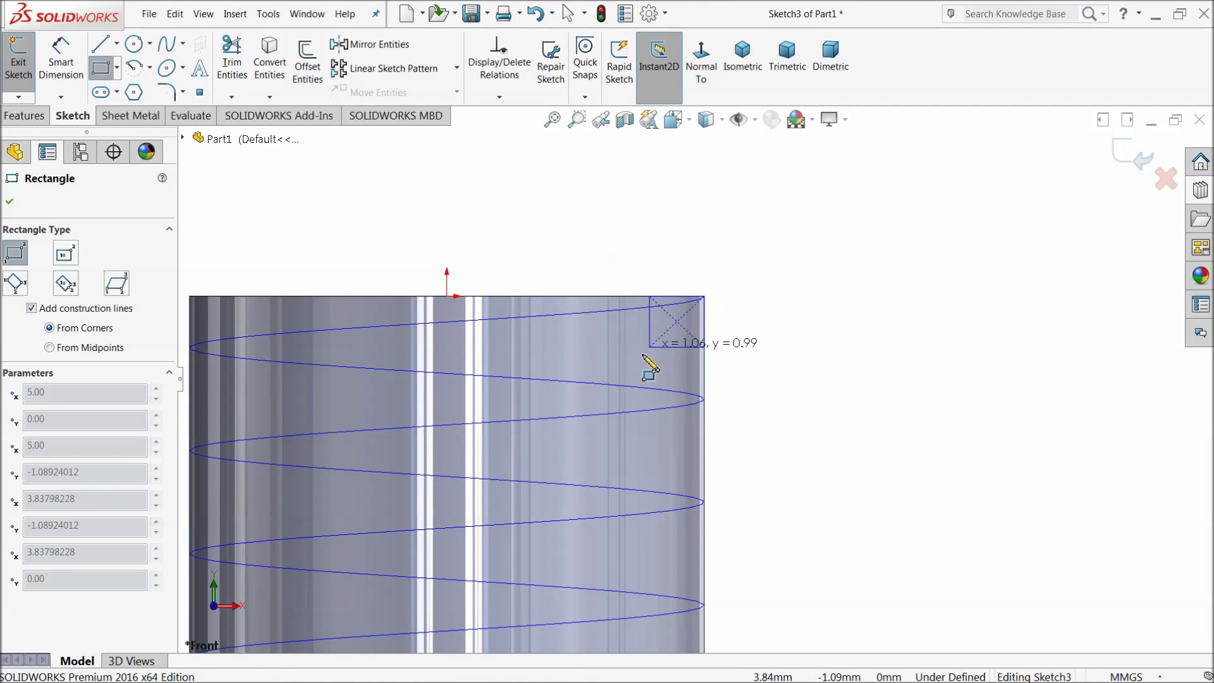
pyautogui.click(563, 410)
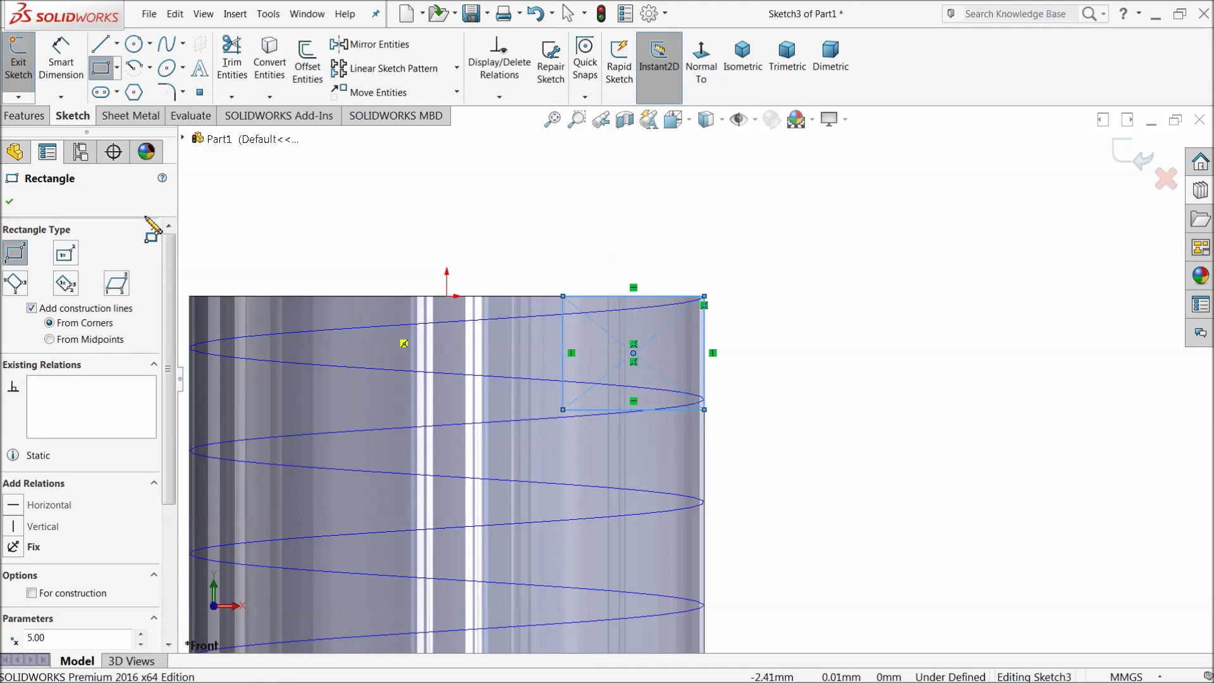
# - Dimension the rectangle to a 1 mm by 1 mm square and exit the sketch
pyautogui.click(60, 64)
pyautogui.scroll(-4, 631, 387)
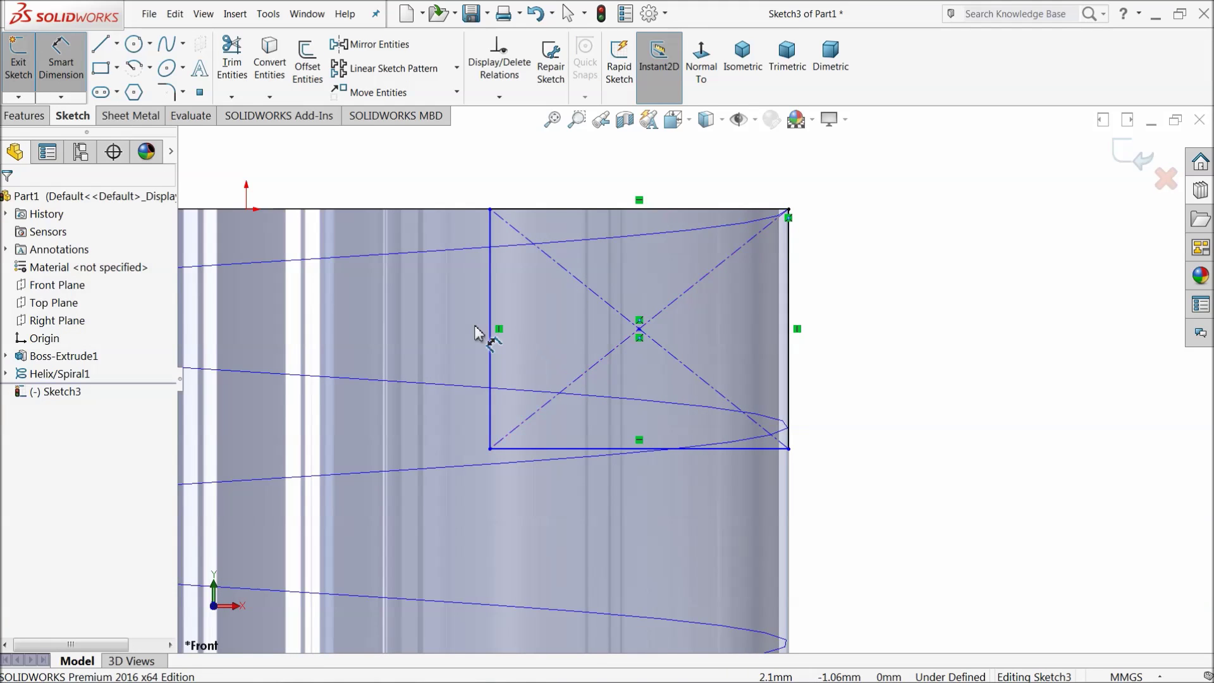
pyautogui.click(494, 330)
pyautogui.click(873, 356)
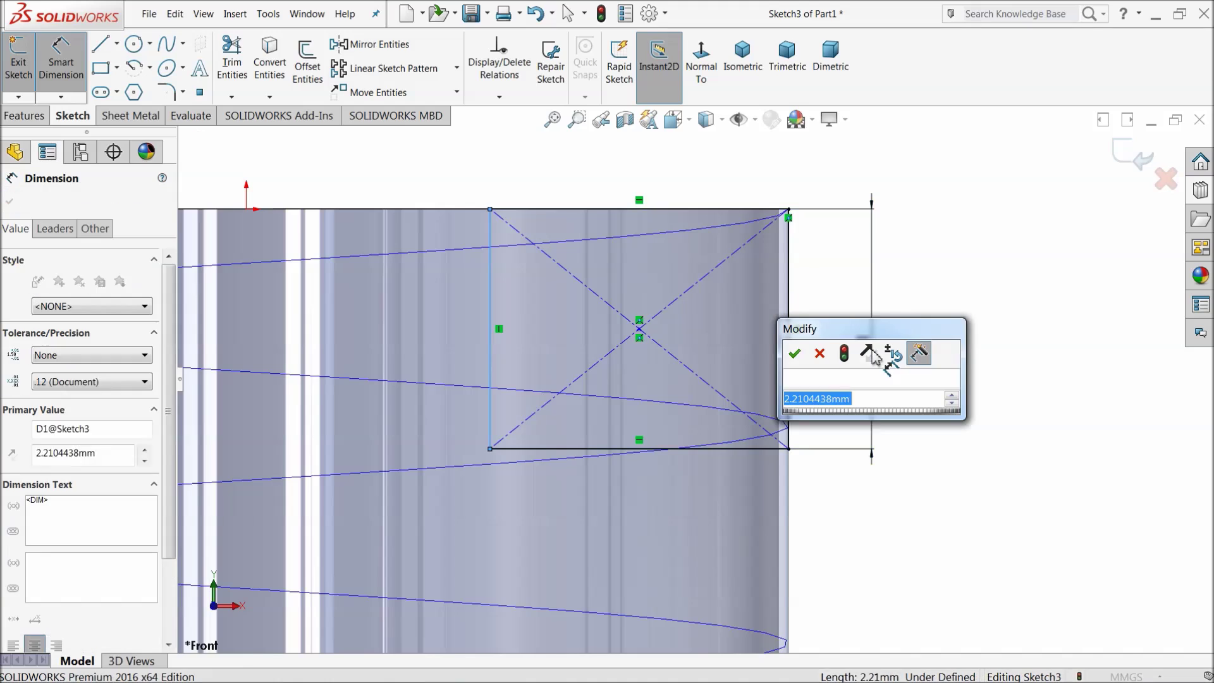
pyautogui.write('1')
pyautogui.press('Return')
pyautogui.click(670, 317)
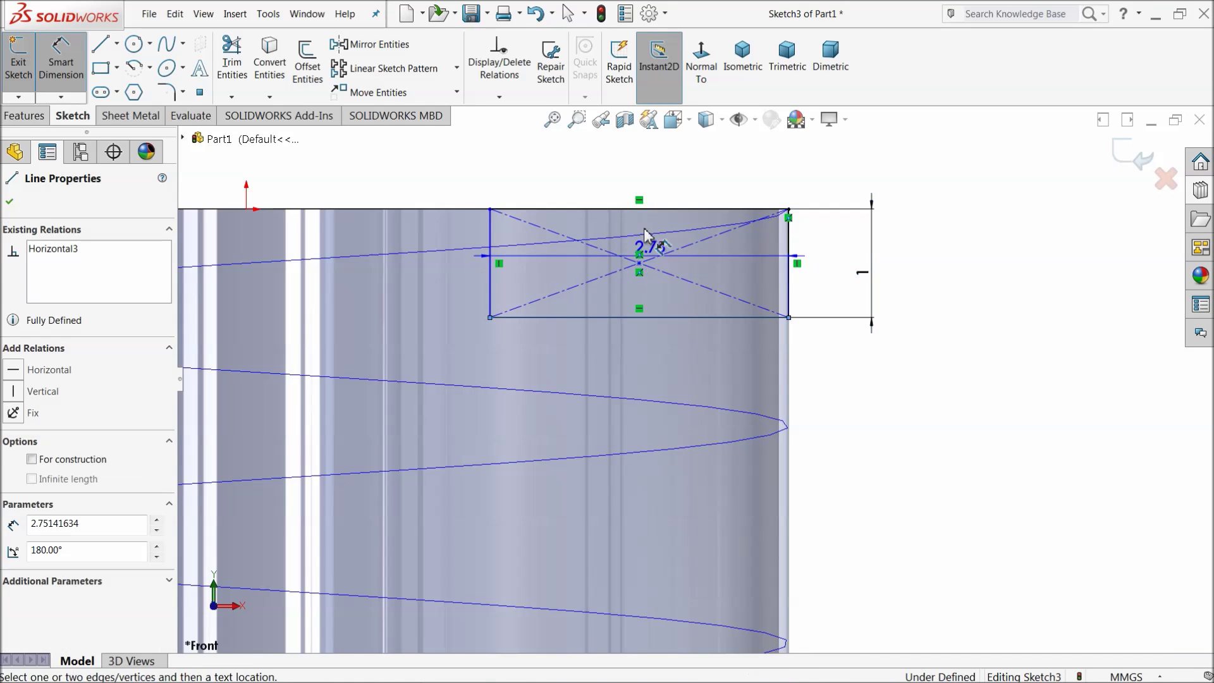
pyautogui.click(636, 165)
pyautogui.write('1.00mm')
pyautogui.press('Return')
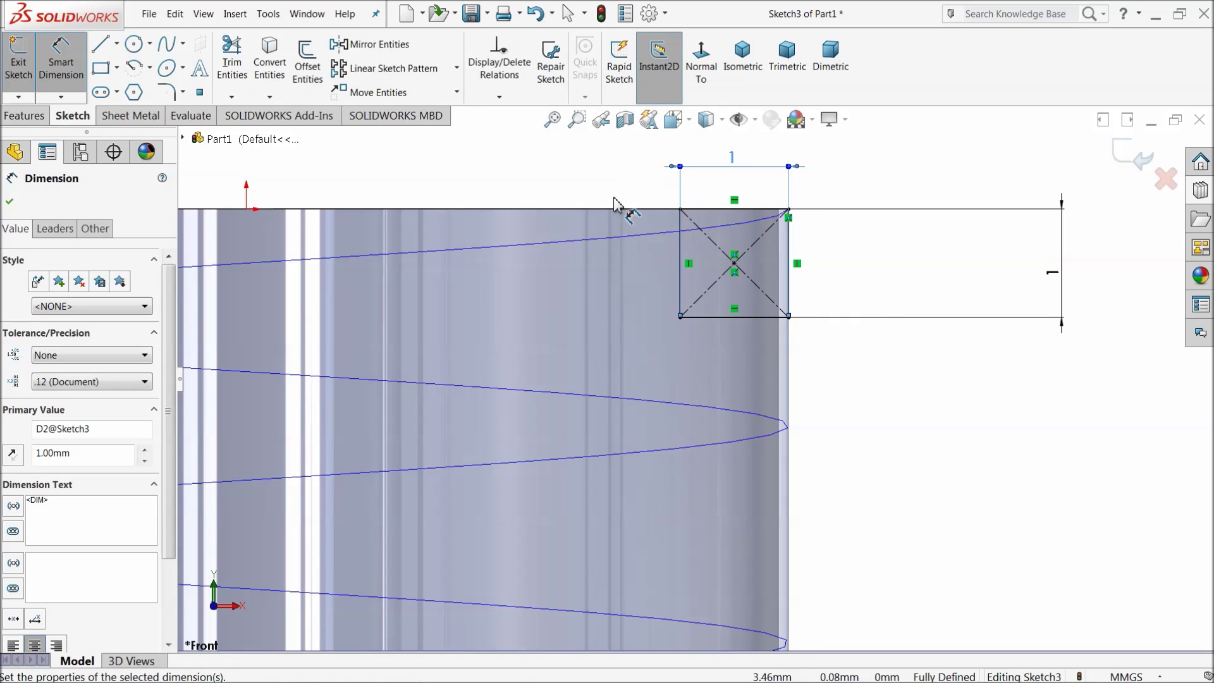
pyautogui.click(867, 298)
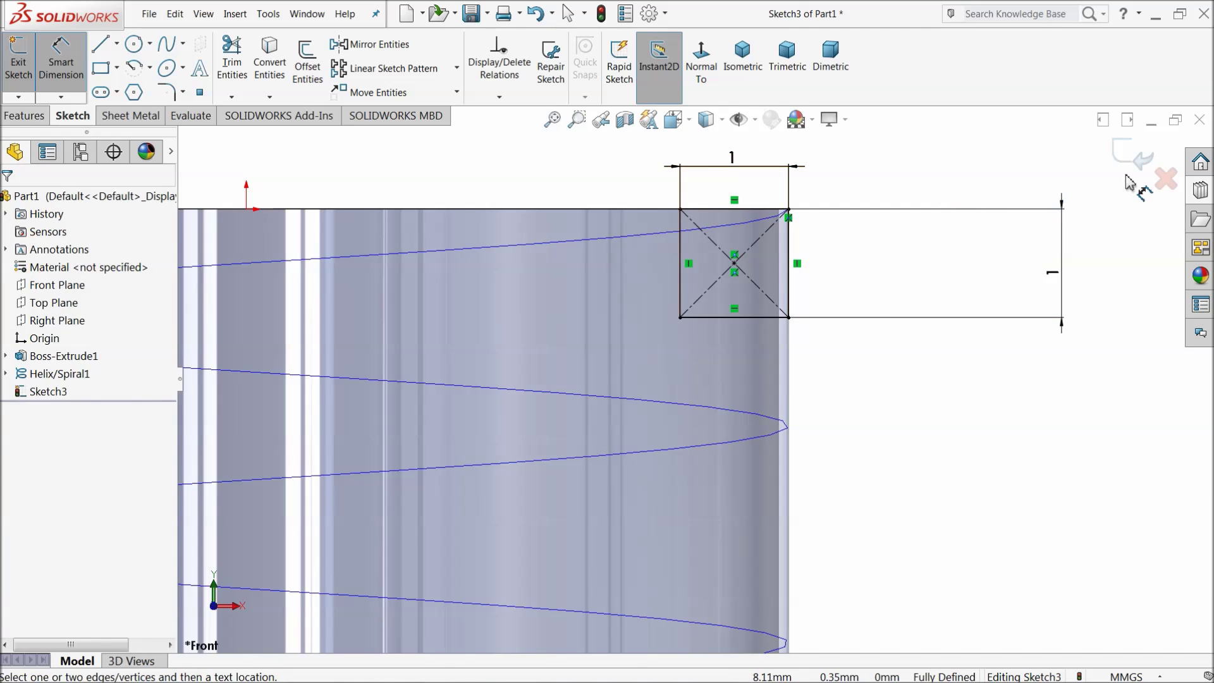
pyautogui.click(1116, 156)
# - Swept-cut the 1 mm square profile along Helix/Spiral1 to form the square thread
pyautogui.scroll(5, 563, 269)
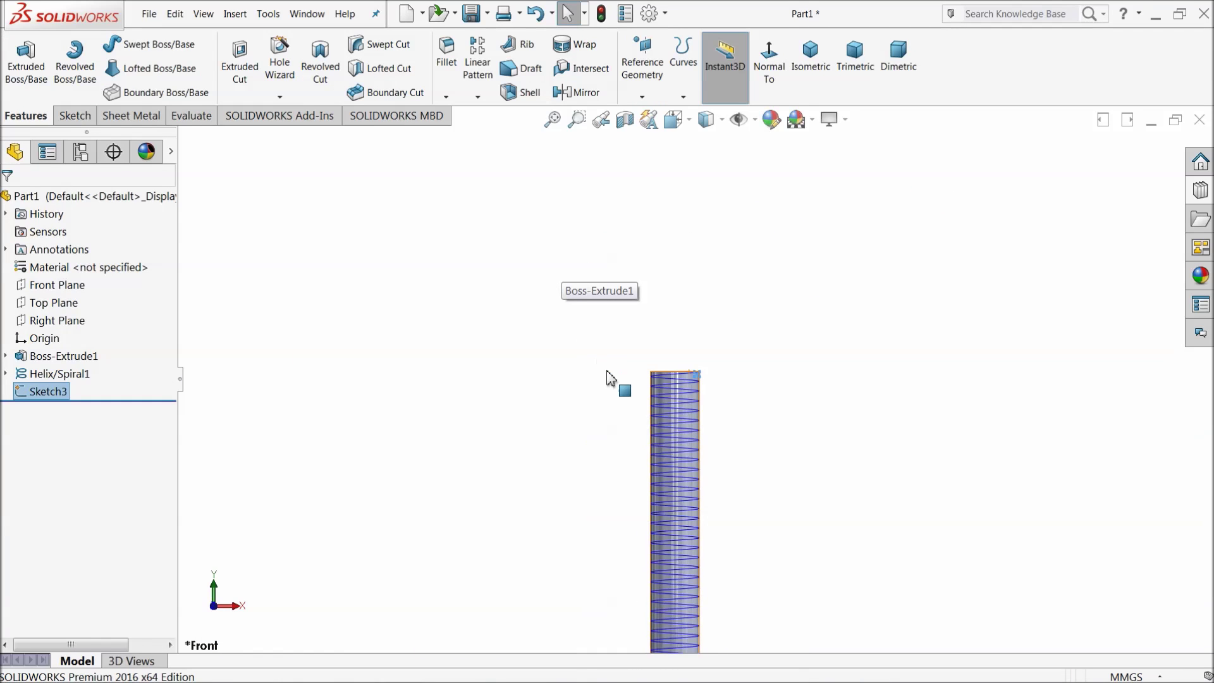
pyautogui.scroll(1, 676, 395)
pyautogui.moveTo(654, 409); pyautogui.dragTo(639, 470, button='middle')
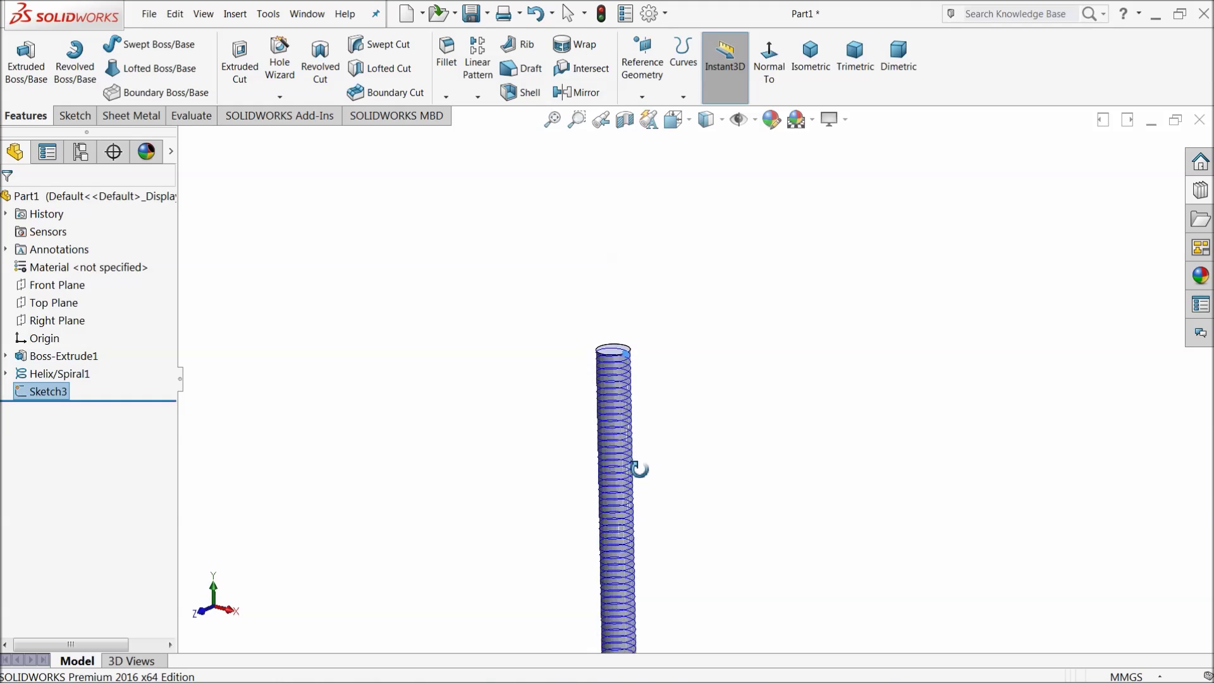
pyautogui.scroll(-5, 638, 469)
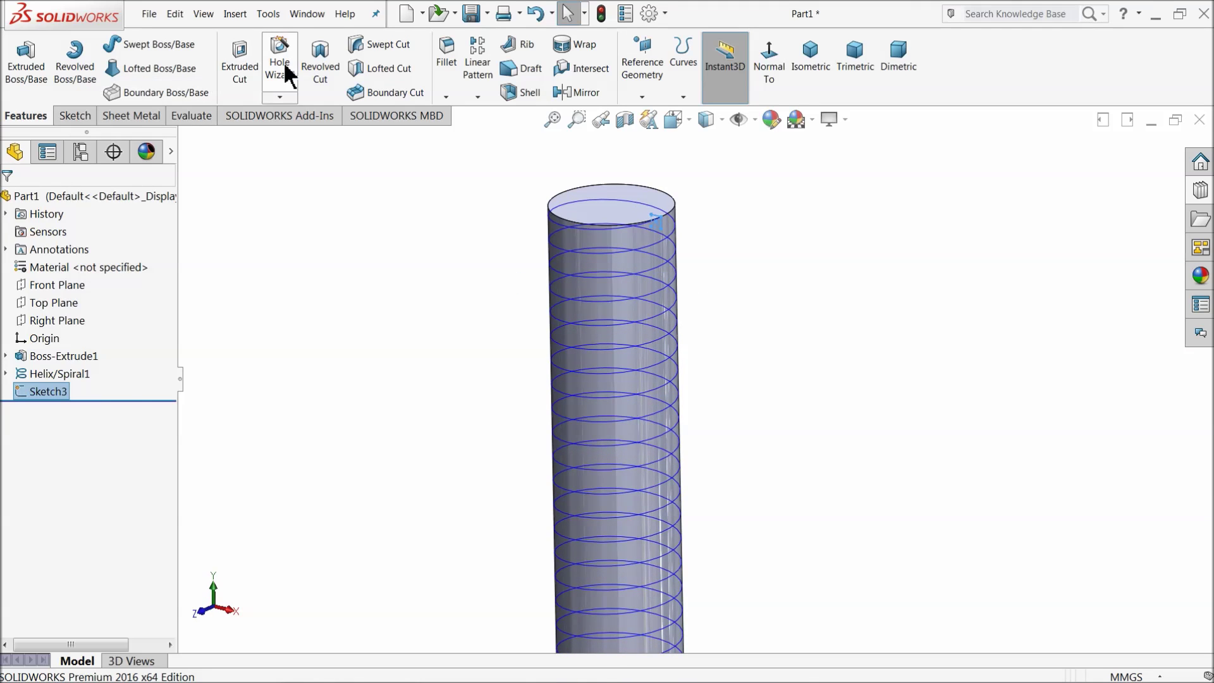
pyautogui.click(387, 51)
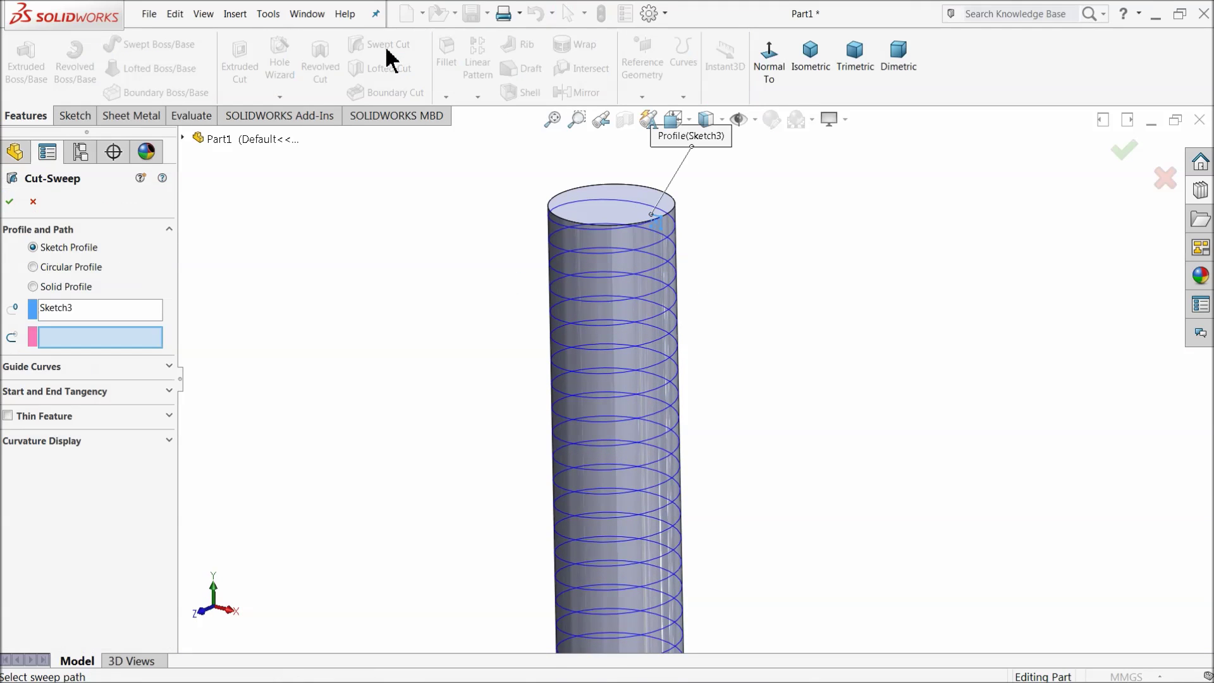
pyautogui.scroll(-3, 658, 243)
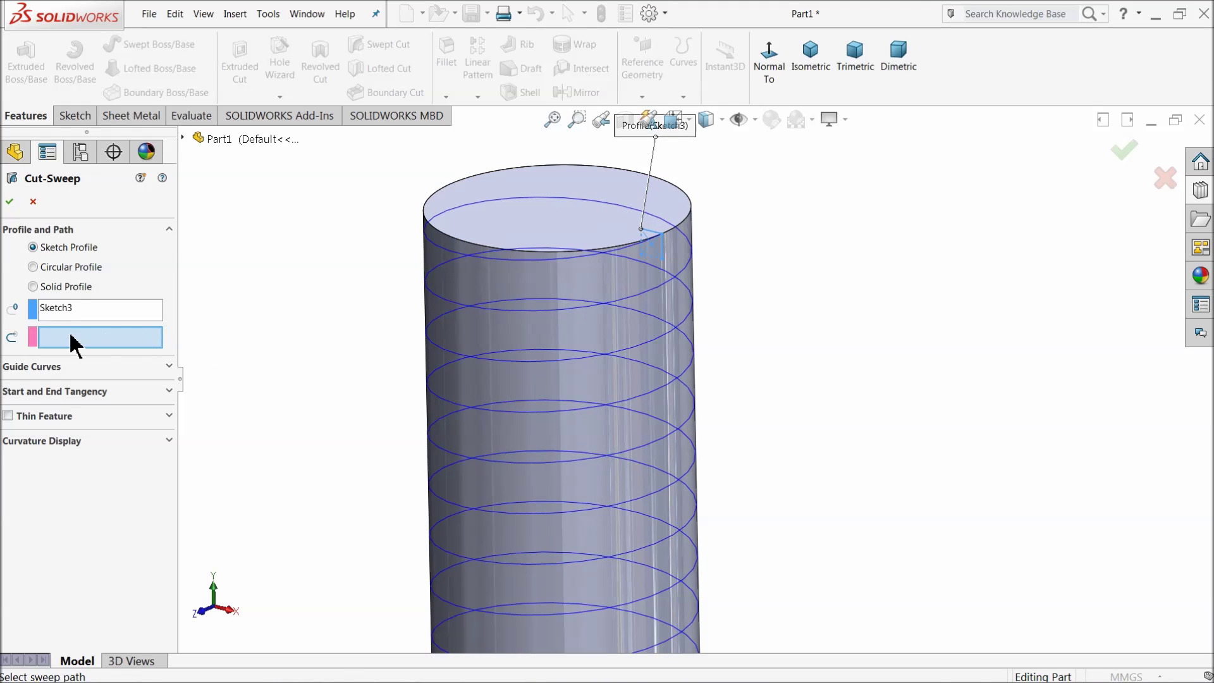
pyautogui.click(636, 301)
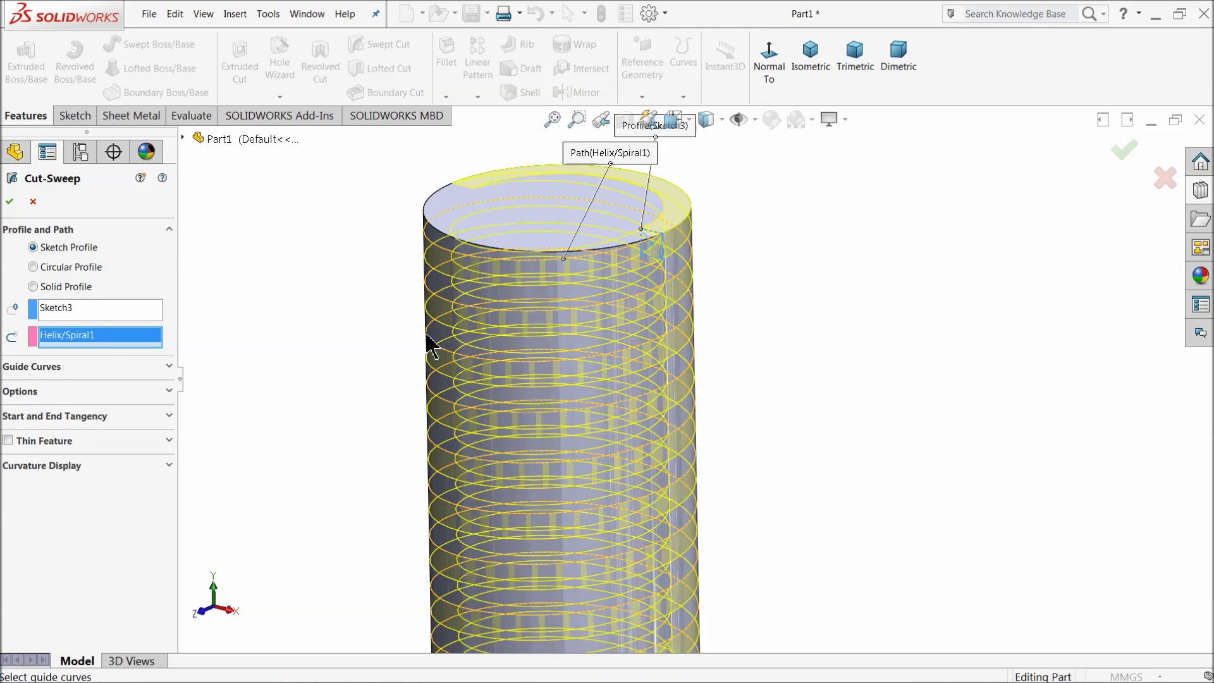
pyautogui.scroll(1, 618, 382)
pyautogui.scroll(1, 664, 367)
pyautogui.scroll(1, 705, 355)
pyautogui.scroll(1, 639, 344)
pyautogui.scroll(3, 607, 380)
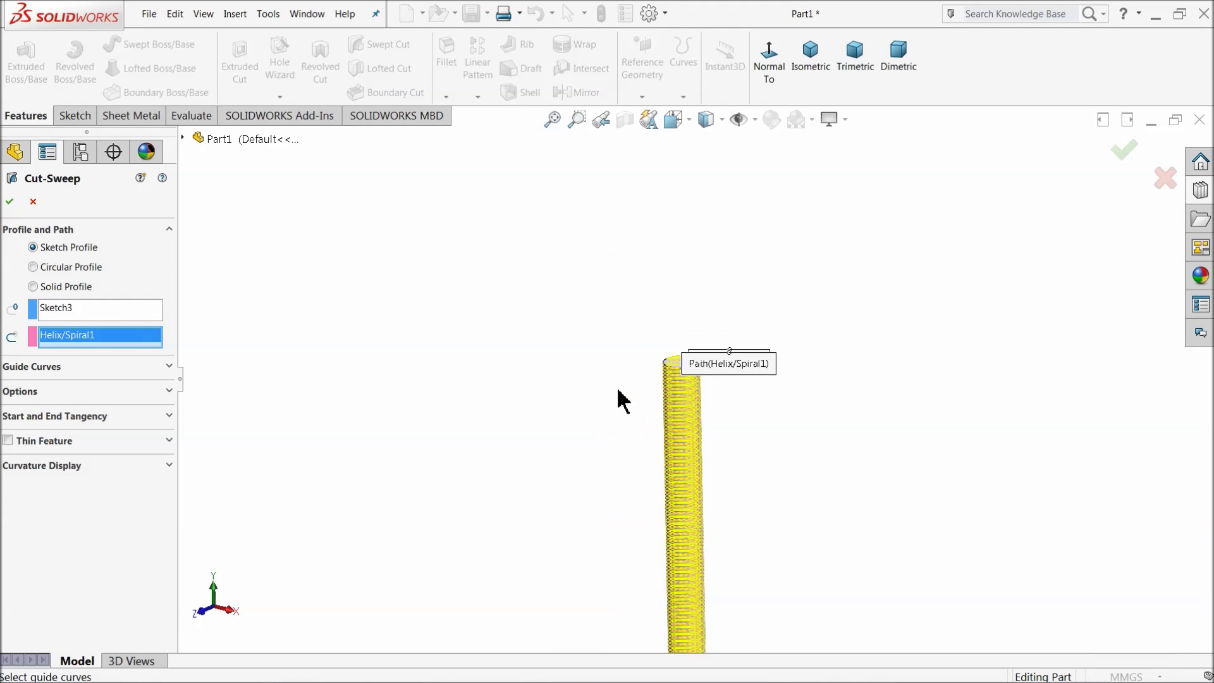
pyautogui.scroll(-3, 726, 430)
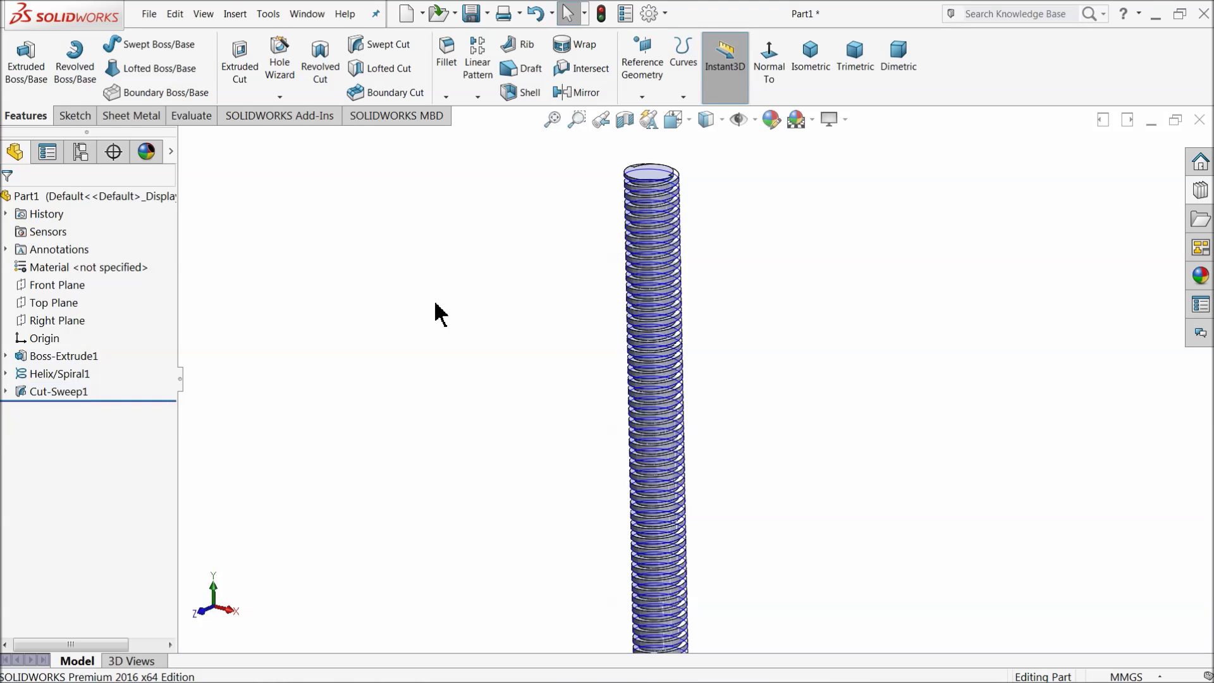
# - Hide Helix/Spiral1 and inspect the threaded rod
pyautogui.click(35, 373)
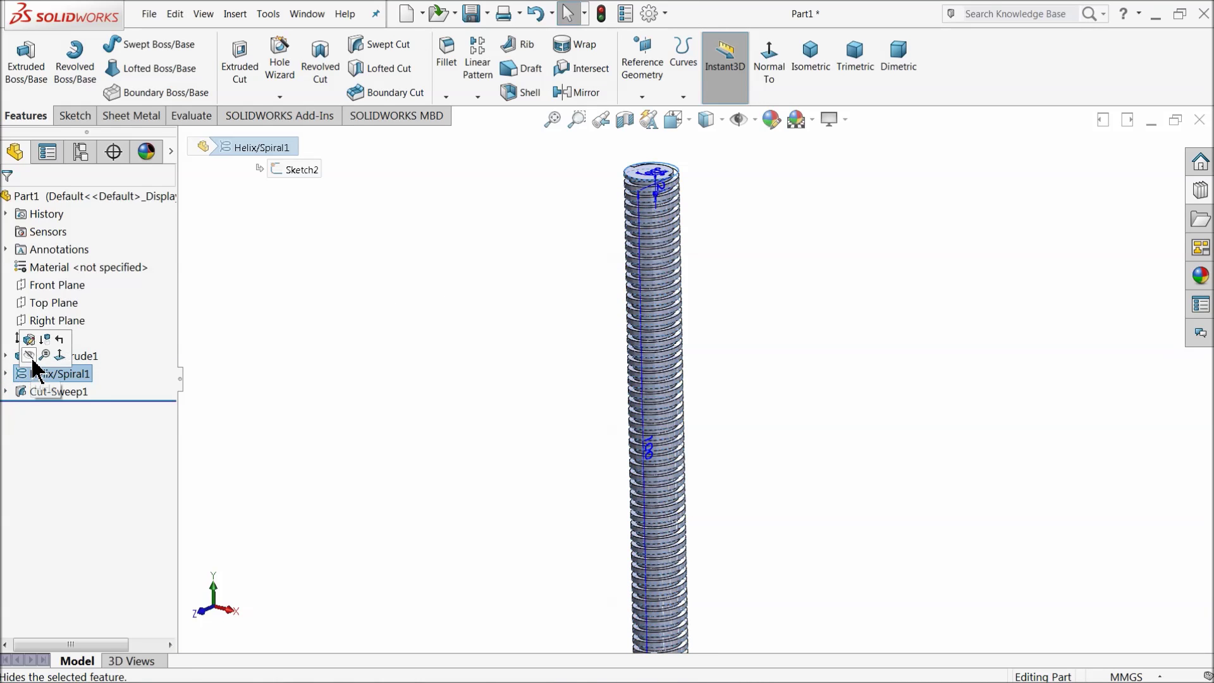
pyautogui.click(28, 356)
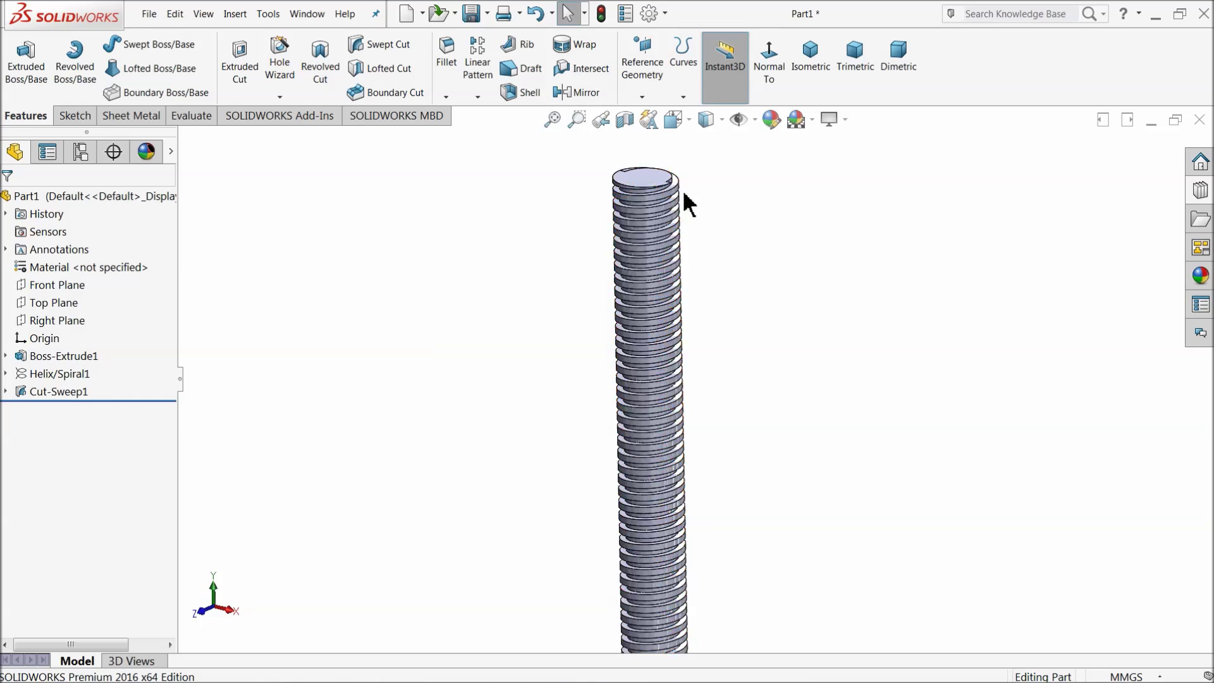
pyautogui.scroll(-6, 650, 291)
pyautogui.moveTo(621, 312); pyautogui.dragTo(737, 321, button='middle')
pyautogui.scroll(5, 534, 348)
pyautogui.scroll(5, 534, 348)
pyautogui.scroll(-8, 726, 263)
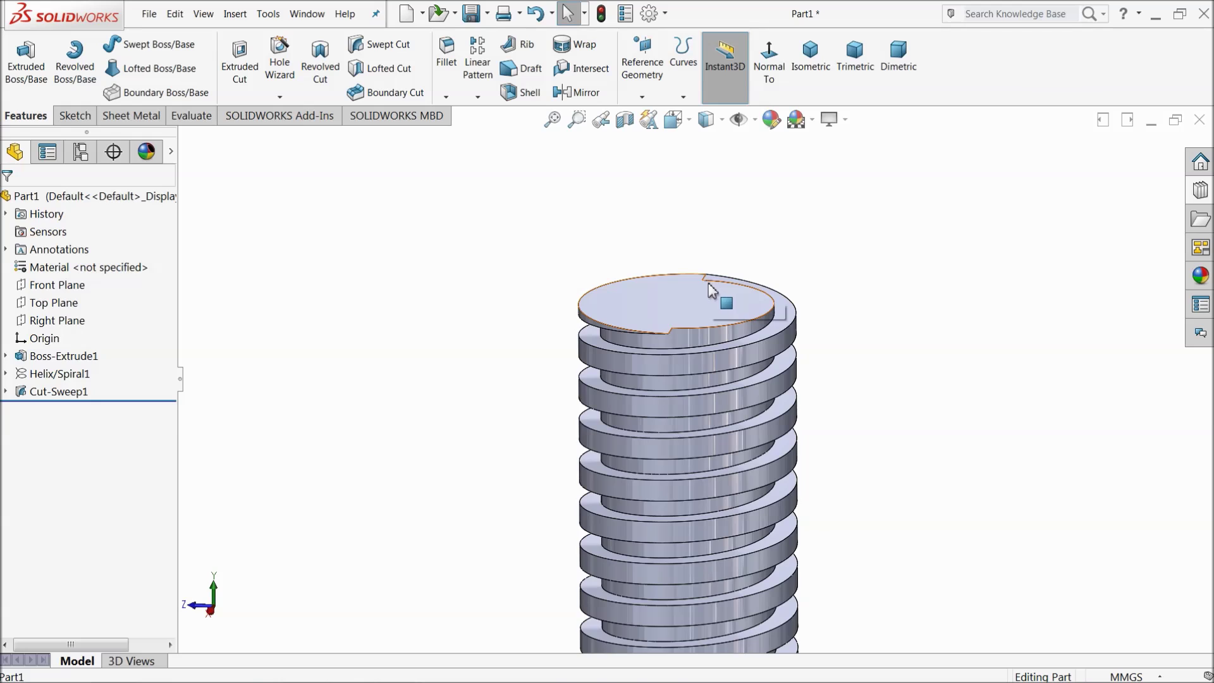
# - Sketch a circle centred on the origin on the rod's top face
pyautogui.click(686, 312)
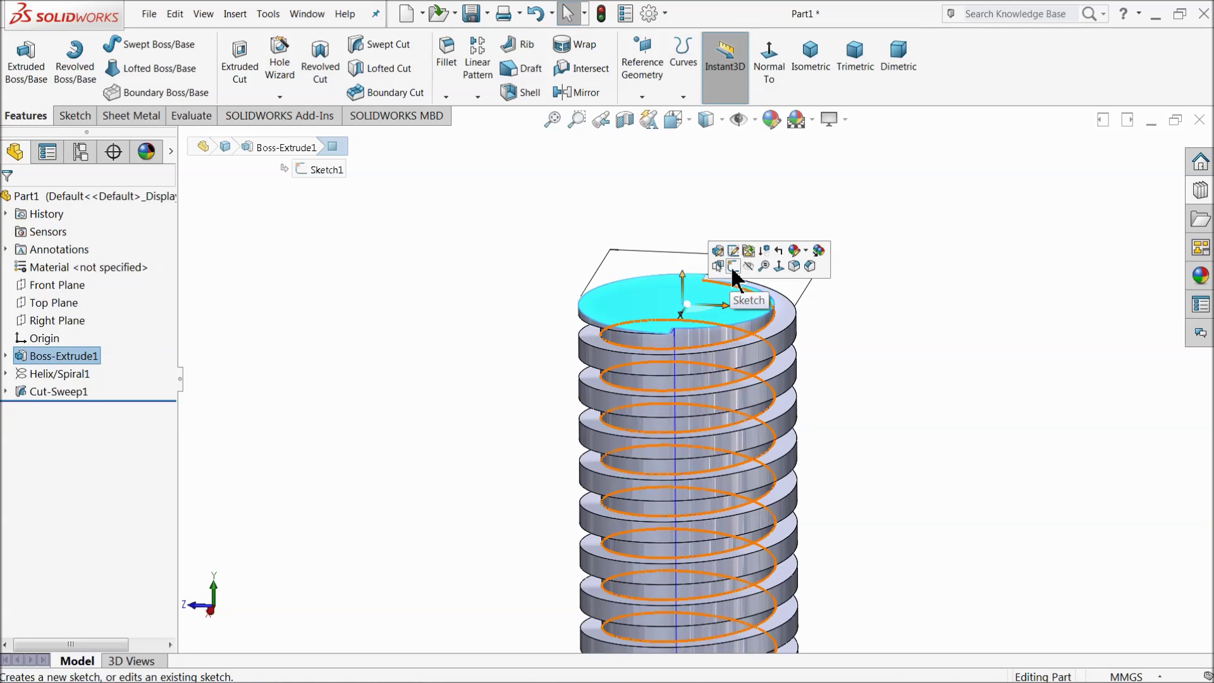
pyautogui.click(732, 268)
pyautogui.click(134, 44)
pyautogui.moveTo(496, 285); pyautogui.dragTo(495, 284, button='middle')
pyautogui.scroll(3, 712, 347)
pyautogui.moveTo(680, 308)
pyautogui.mouseDown()
pyautogui.moveTo(434, 162)
pyautogui.moveTo(458, 222)
pyautogui.mouseUp()
pyautogui.scroll(-3, 468, 304)
pyautogui.scroll(-2, 455, 284)
pyautogui.moveTo(446, 269); pyautogui.dragTo(443, 326, button='middle')
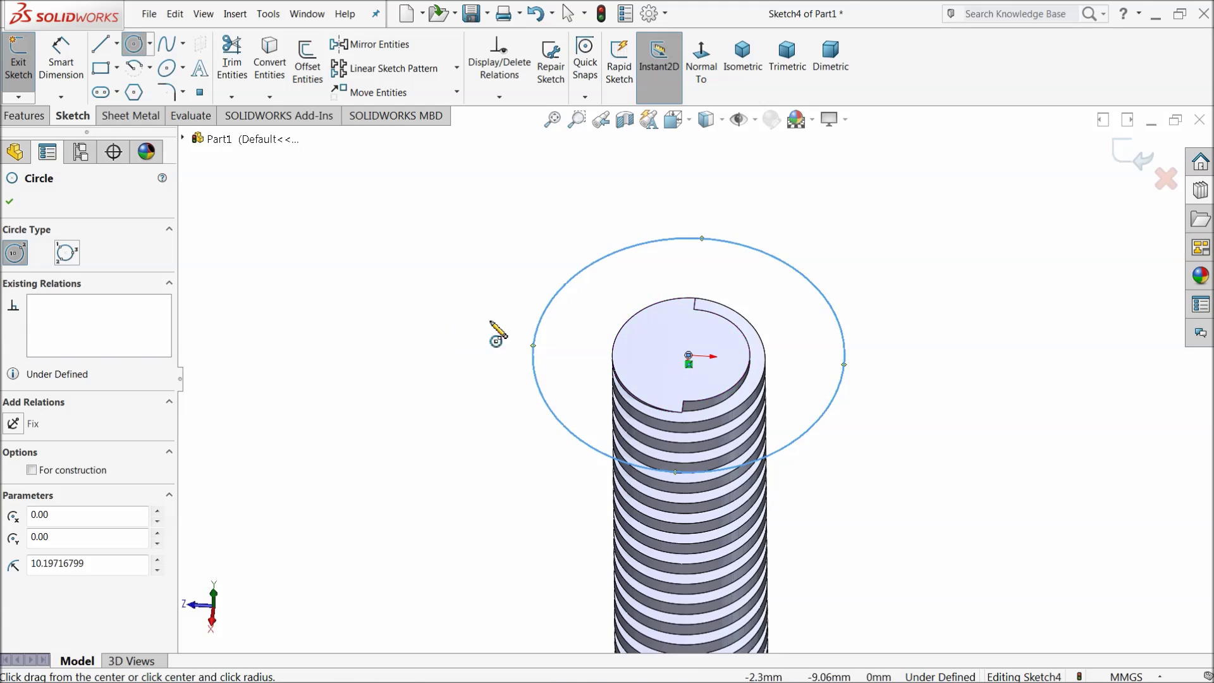
pyautogui.scroll(1, 746, 352)
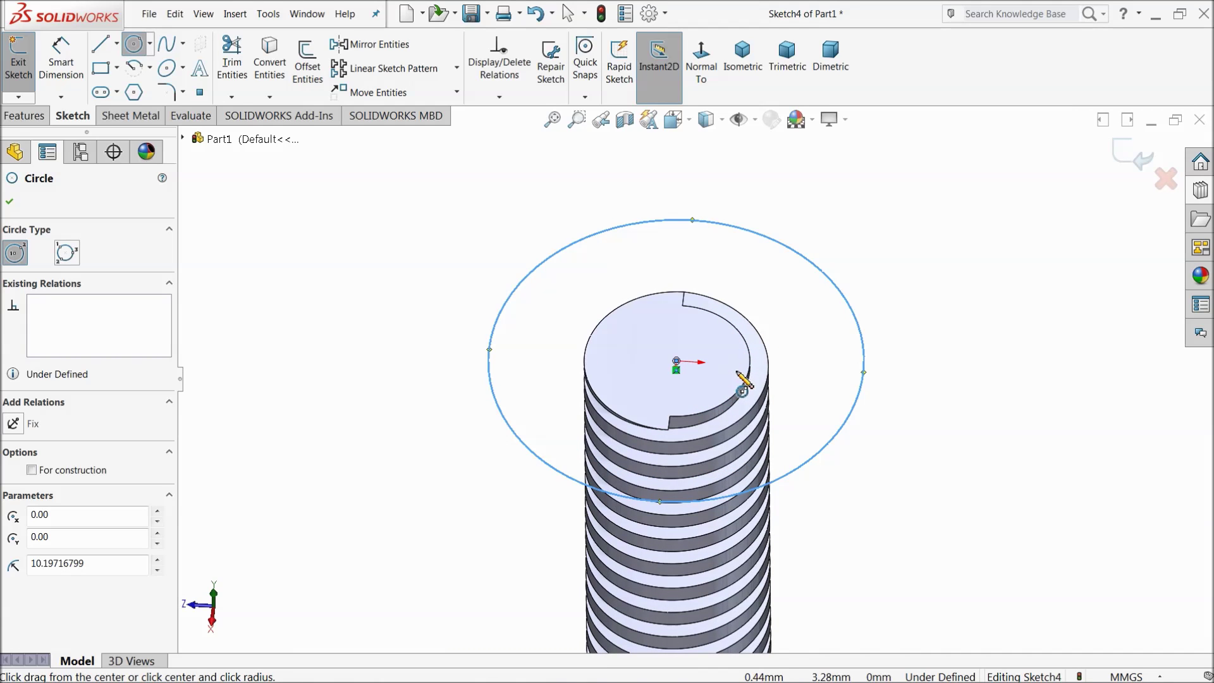
pyautogui.scroll(1, 704, 366)
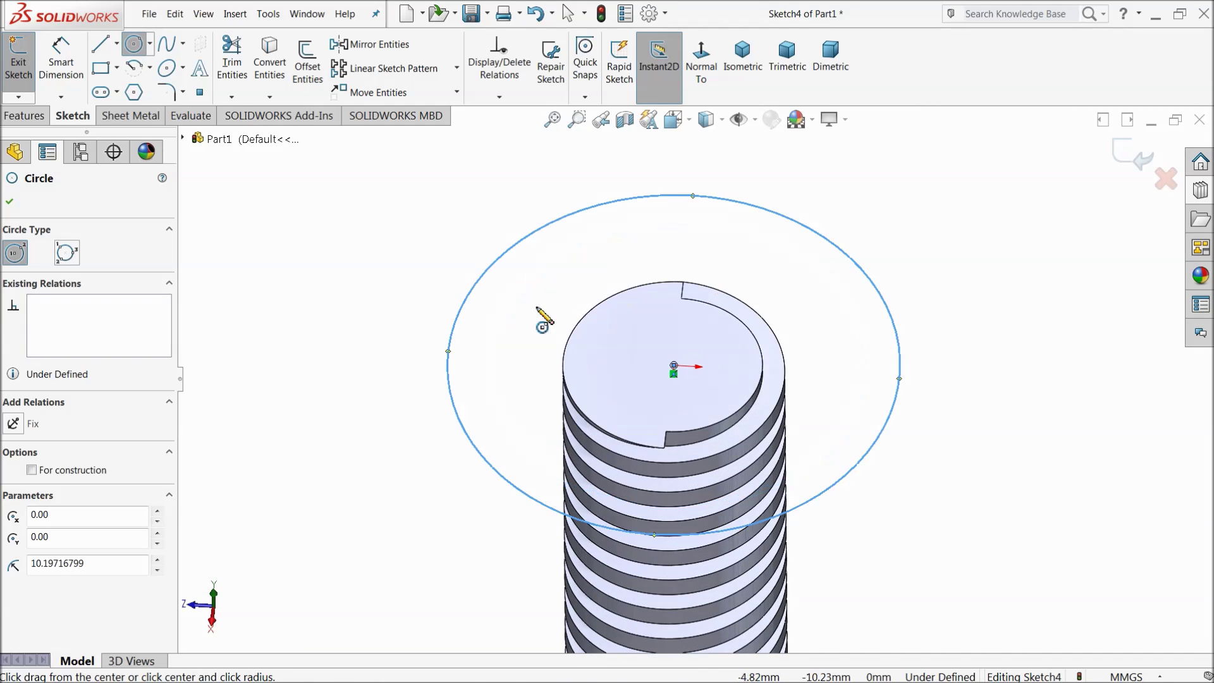
# - Dimension the circle to 18 mm diameter and start an Extruded Boss/Base
pyautogui.click(67, 63)
pyautogui.click(469, 296)
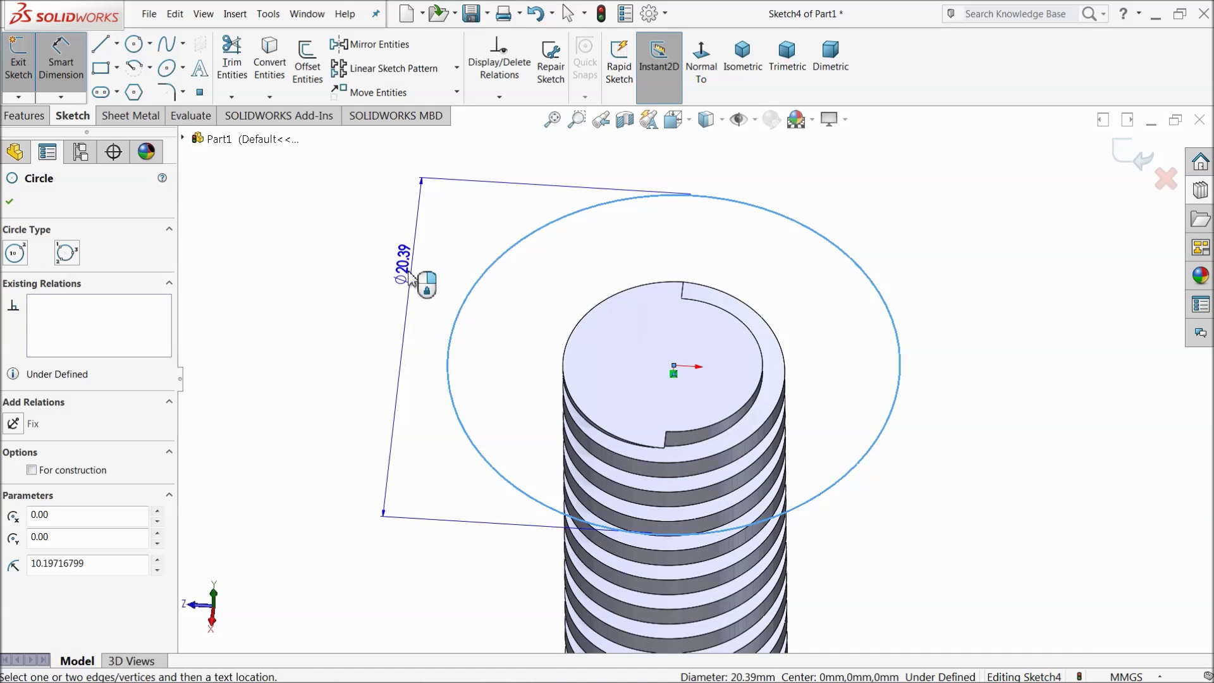
pyautogui.click(402, 286)
pyautogui.write('18')
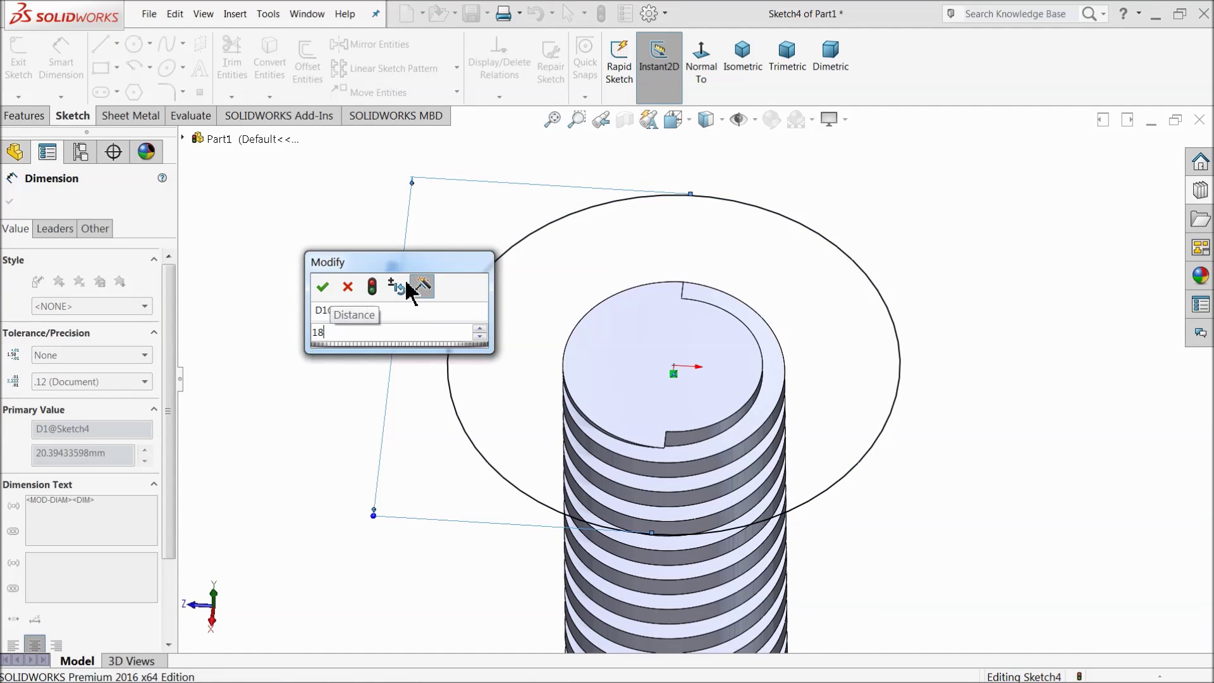
pyautogui.press('Return')
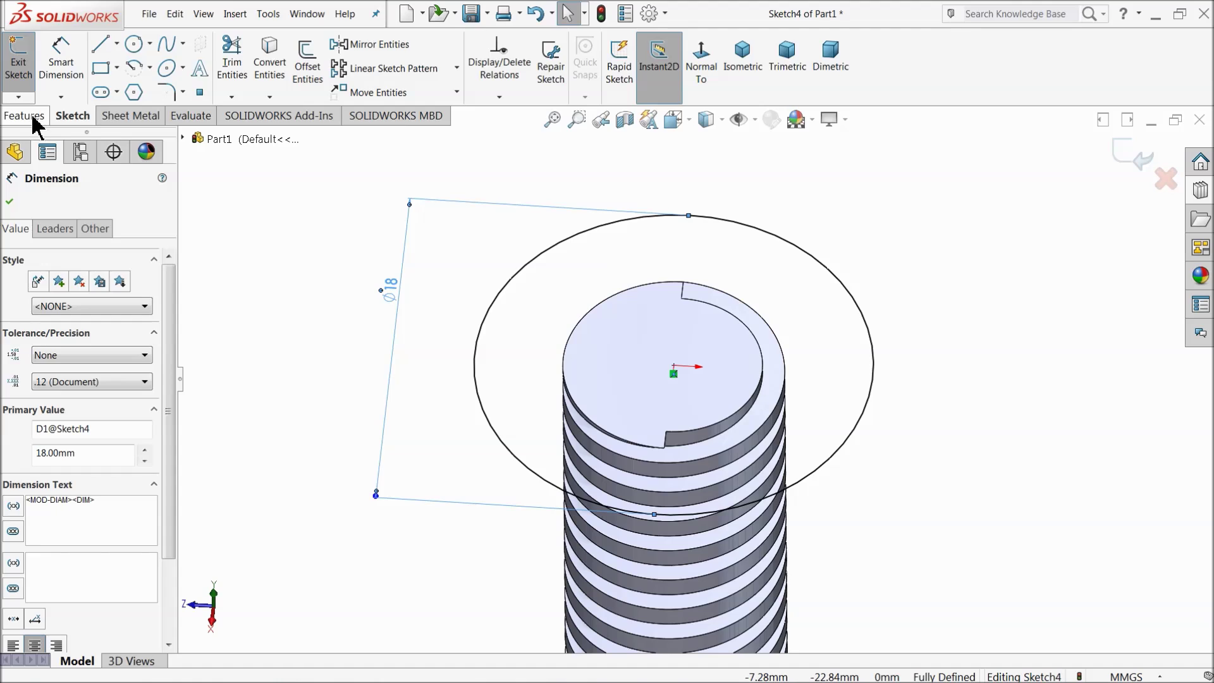
pyautogui.click(26, 116)
pyautogui.click(26, 66)
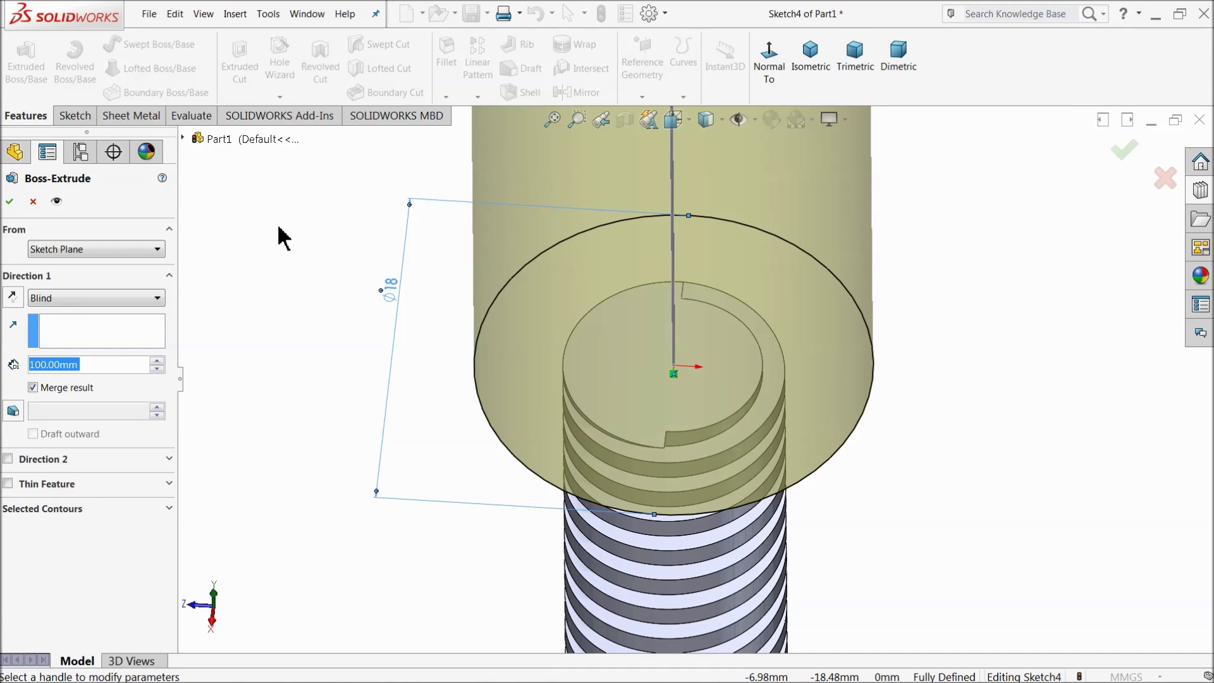
# - Extrude the 18 mm circle 20 mm to form the cylindrical bolt head
pyautogui.write('20')
pyautogui.press('Return')
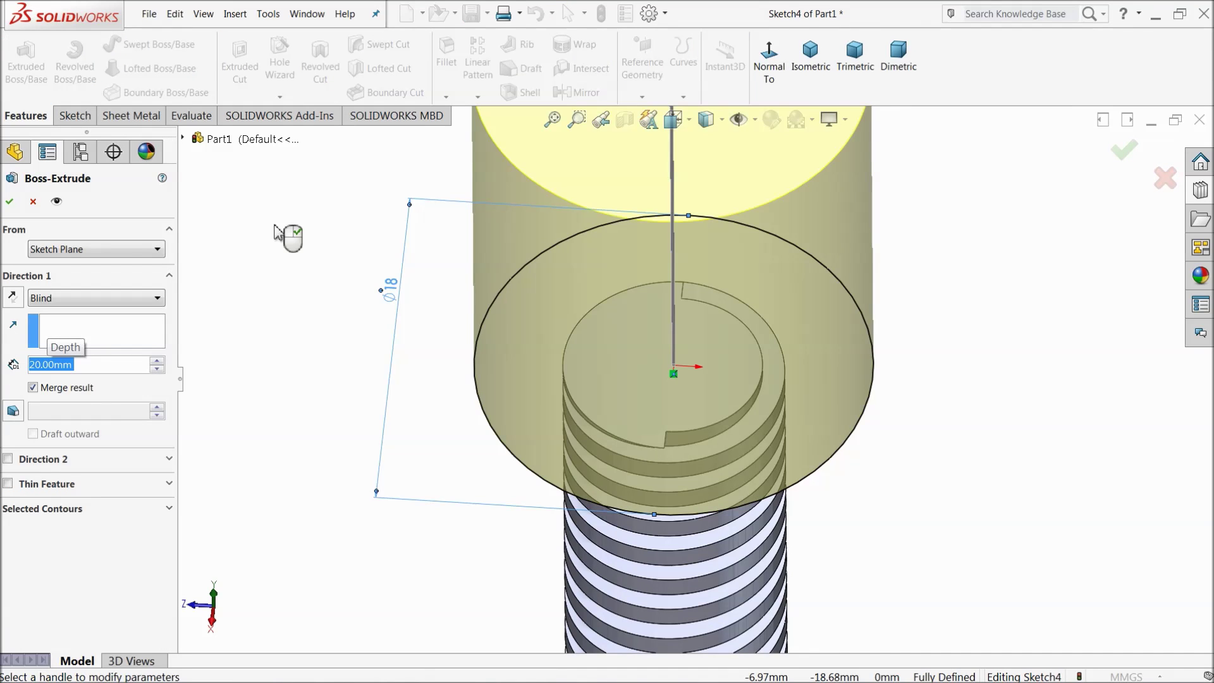
pyautogui.scroll(5, 380, 366)
pyautogui.moveTo(420, 369); pyautogui.dragTo(442, 309, button='middle')
pyautogui.click(9, 201)
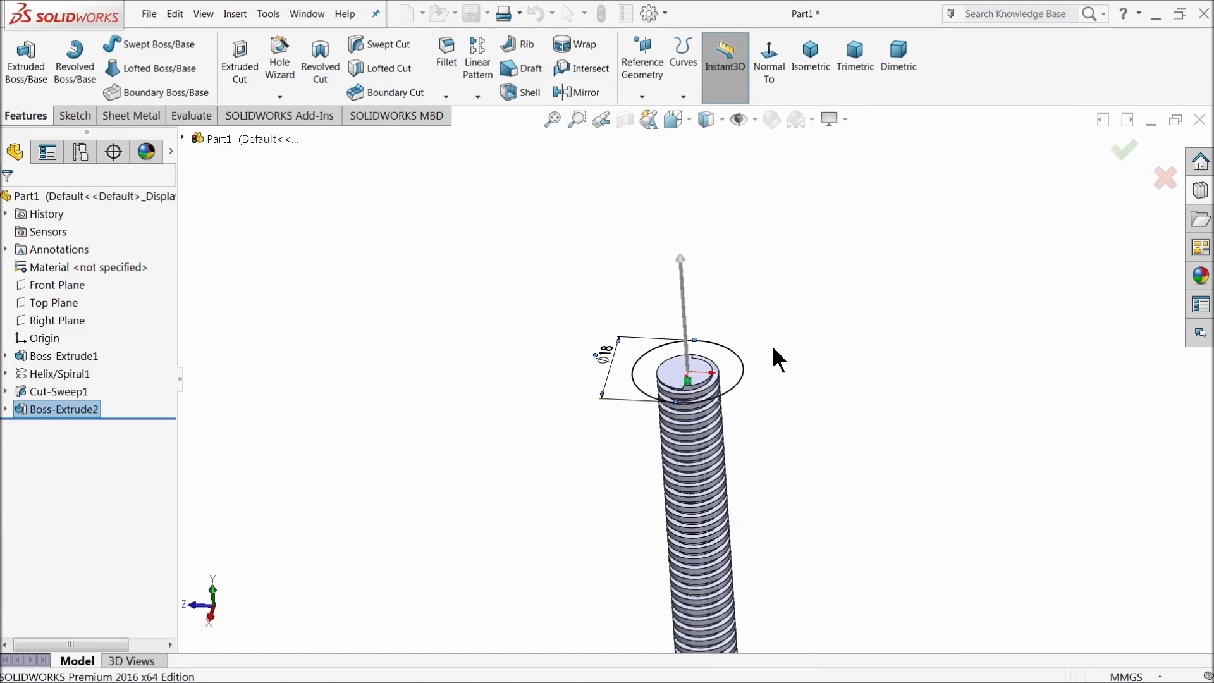
pyautogui.moveTo(753, 342); pyautogui.dragTo(732, 320, button='middle')
pyautogui.scroll(-3, 727, 310)
pyautogui.scroll(-1, 727, 308)
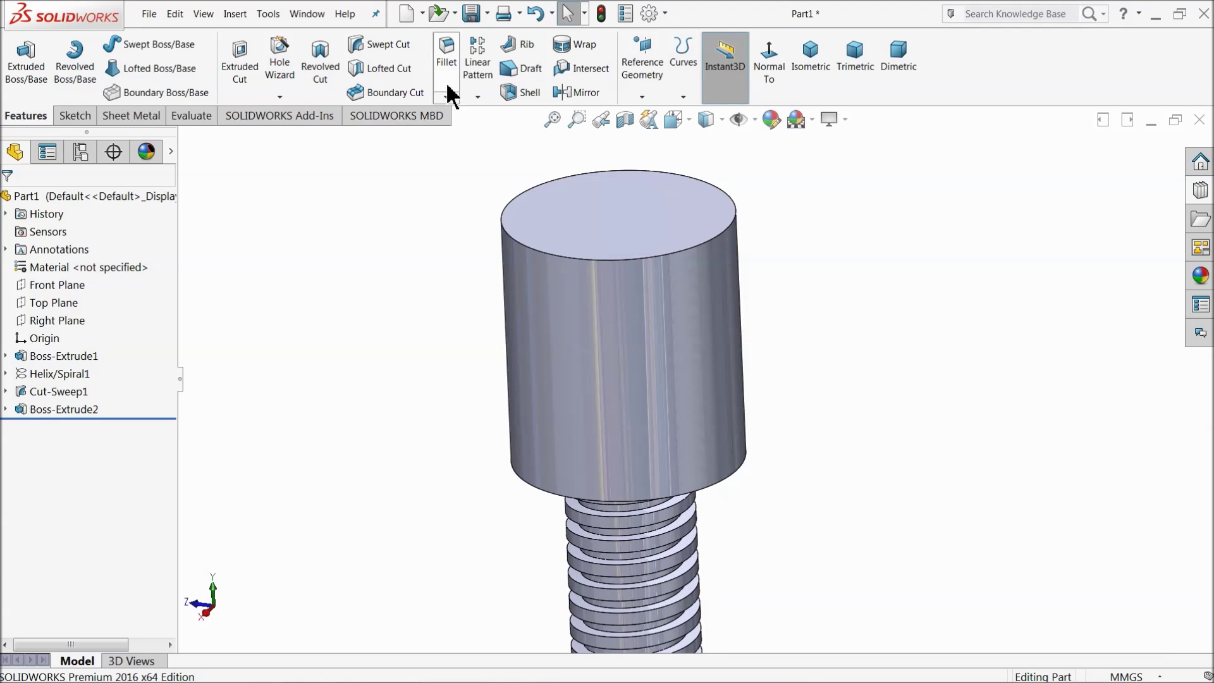
pyautogui.click(446, 61)
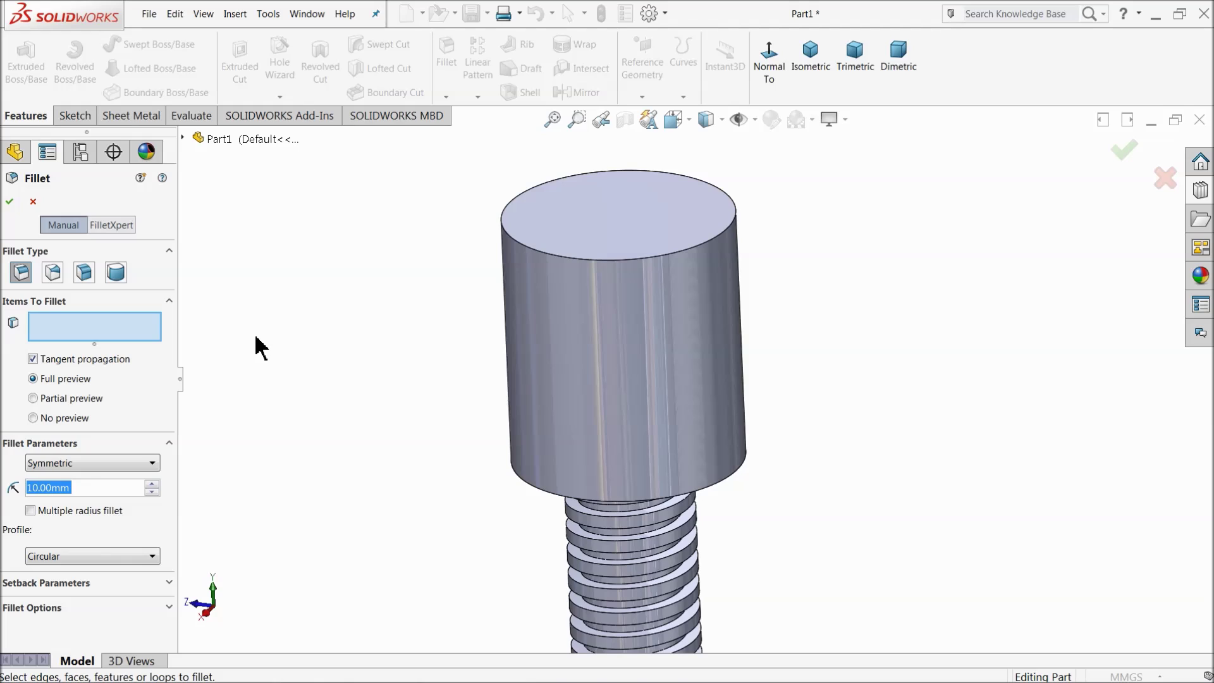
# - Fillet the head's top face and bottom edge with a 3 mm radius
pyautogui.write('3')
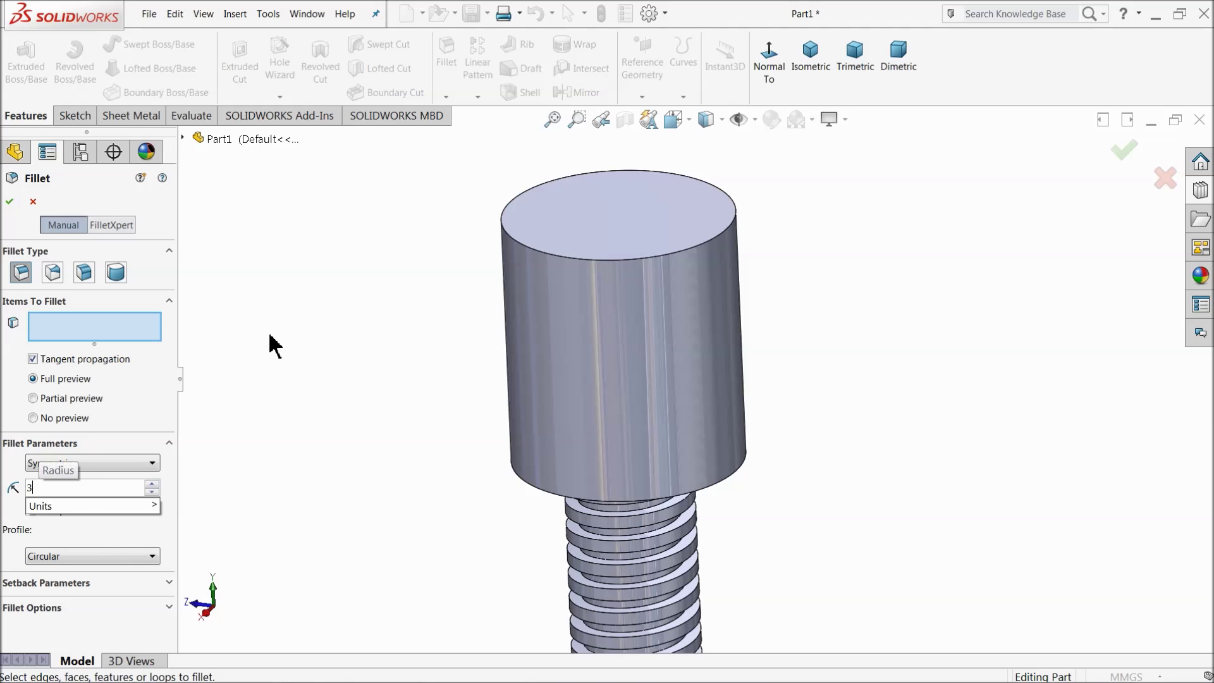
pyautogui.click(601, 230)
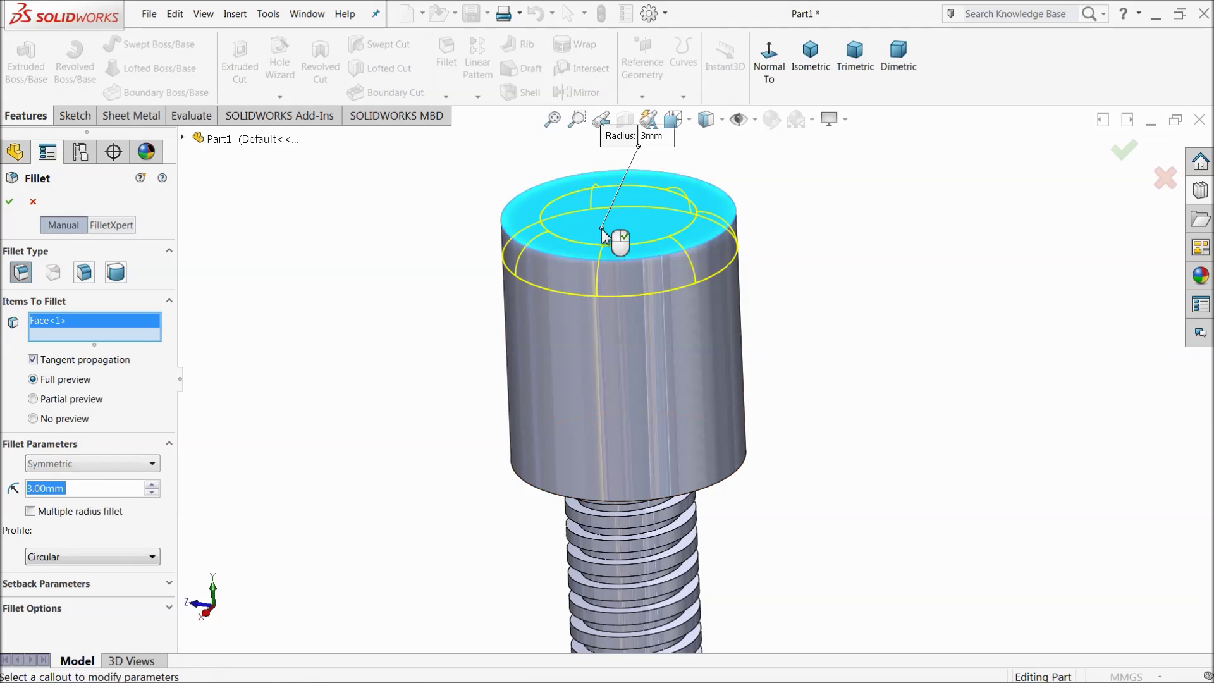
pyautogui.click(709, 492)
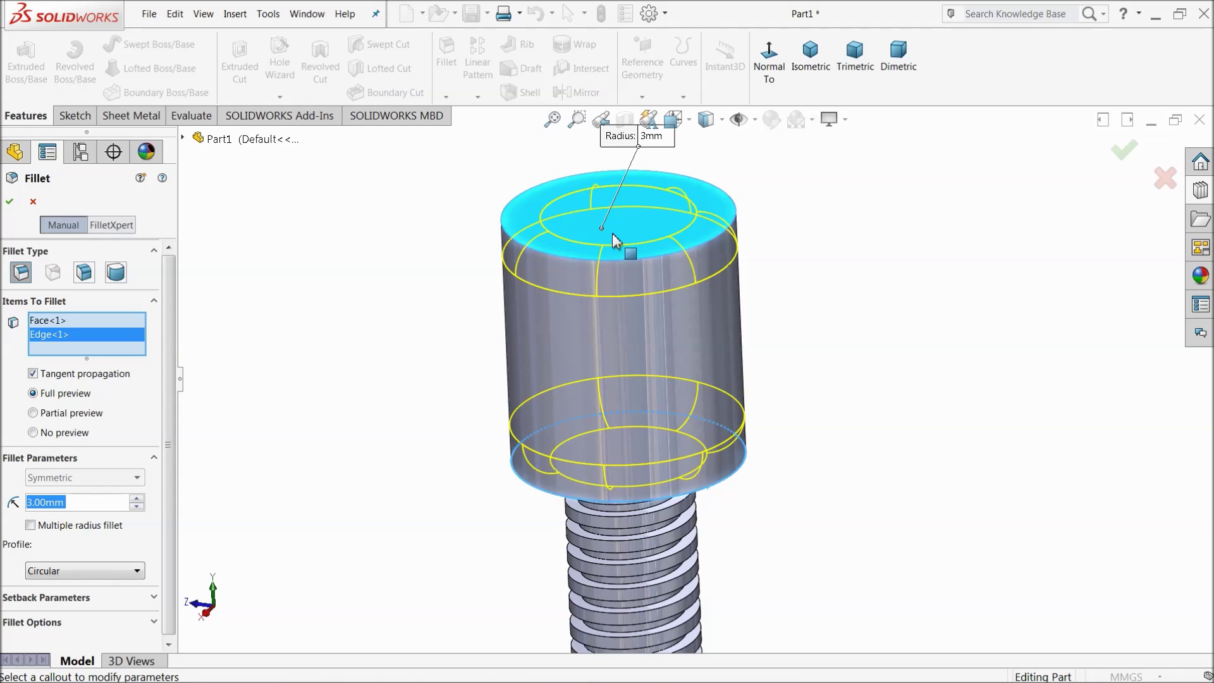
pyautogui.click(10, 201)
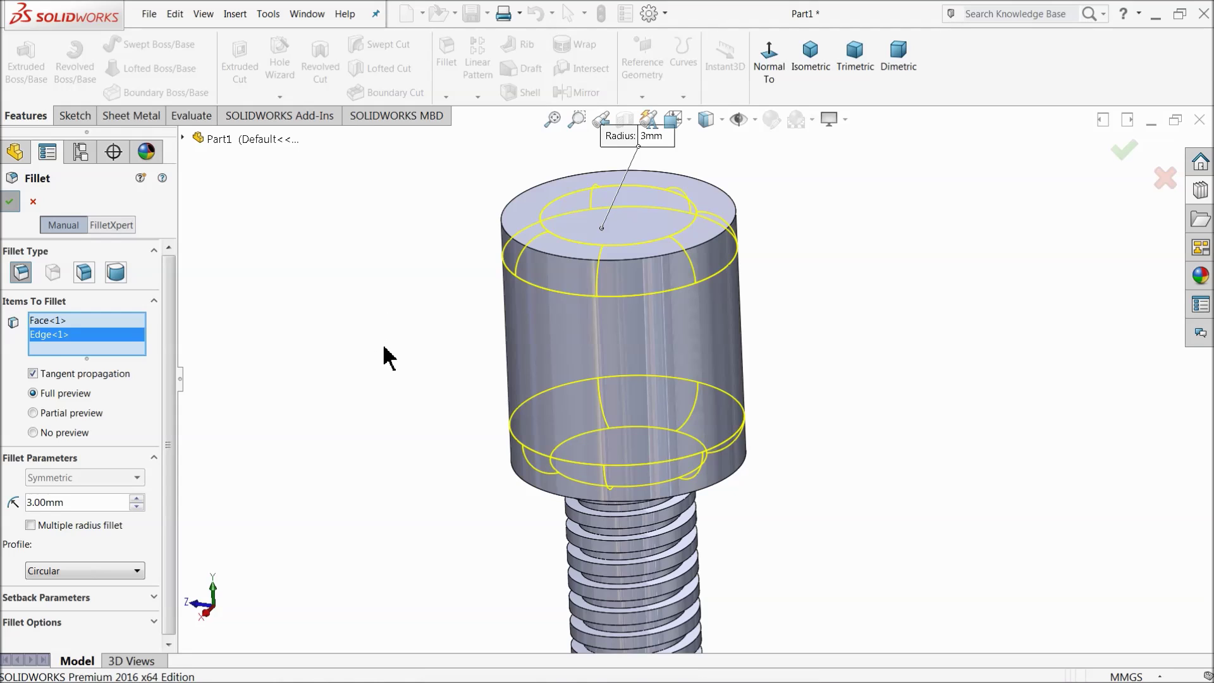
pyautogui.moveTo(385, 361); pyautogui.dragTo(664, 412, button='middle')
pyautogui.scroll(-5, 657, 443)
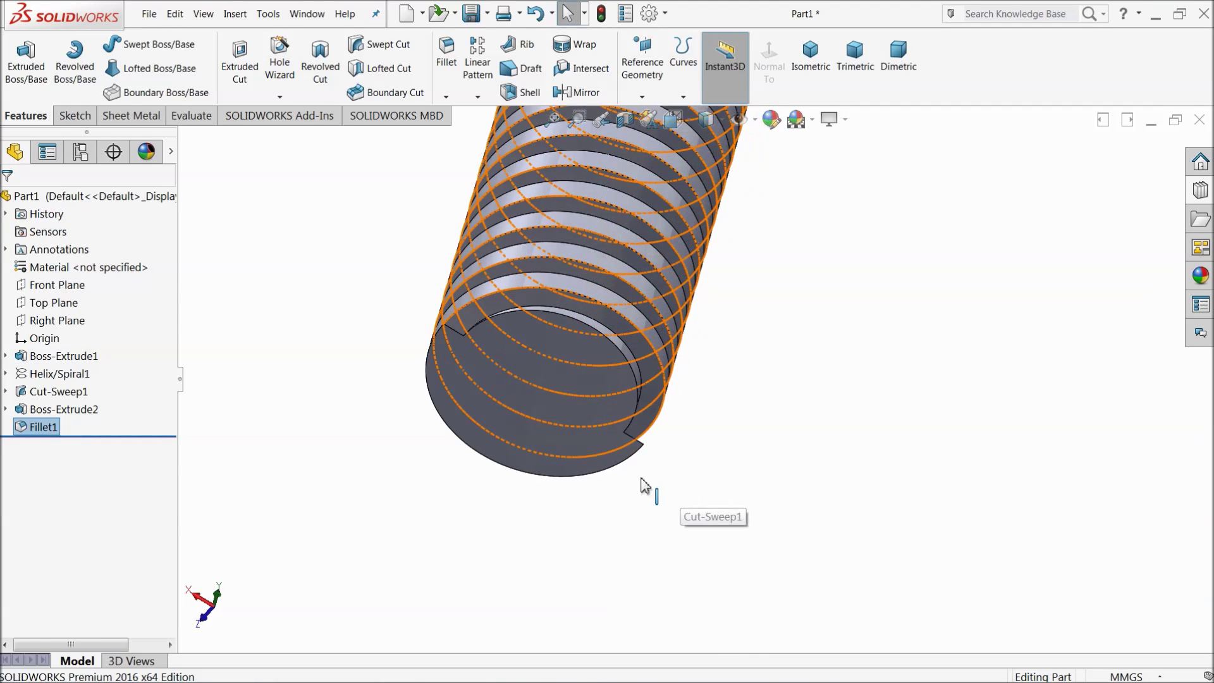
# - Sketch two concentric origin-centred circles on the threaded shaft's end face
pyautogui.click(545, 398)
pyautogui.click(590, 363)
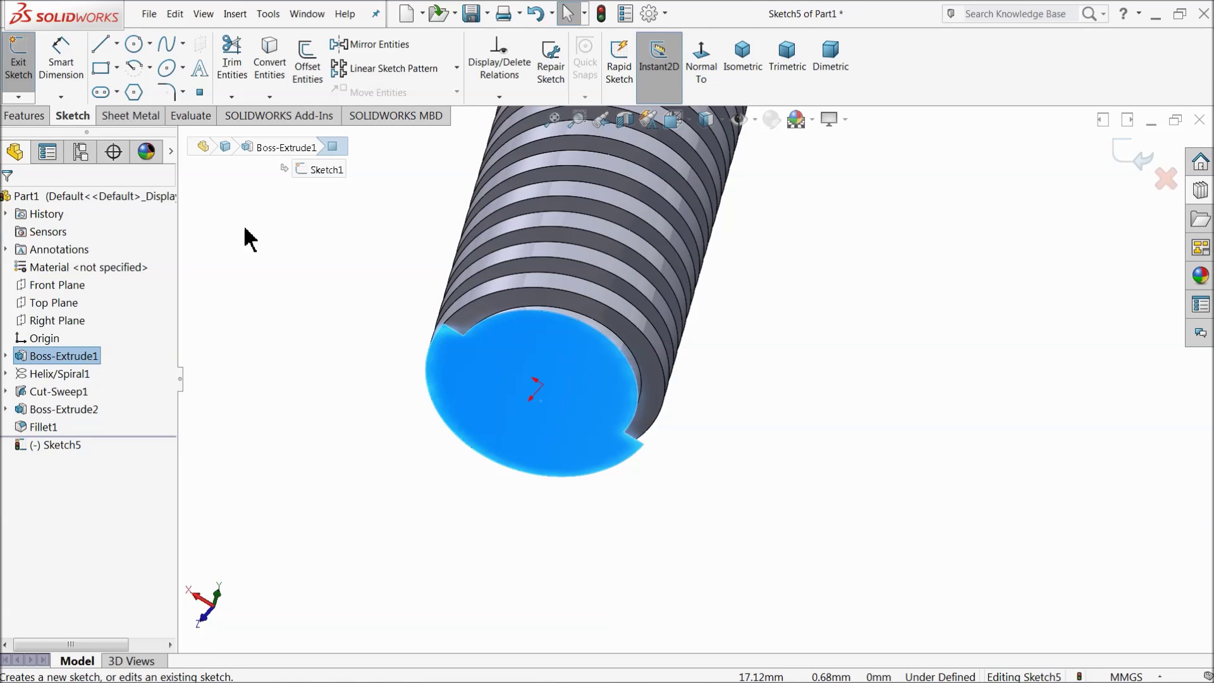
pyautogui.click(133, 43)
pyautogui.scroll(-1, 591, 420)
pyautogui.scroll(-2, 569, 405)
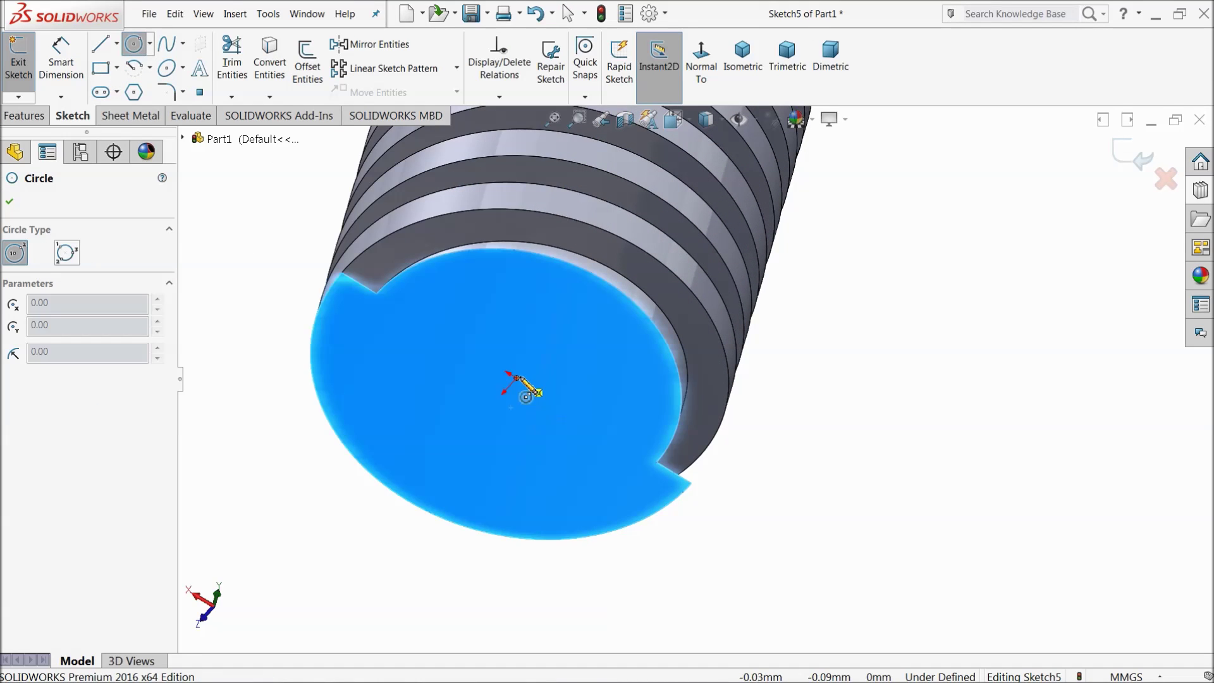
pyautogui.moveTo(518, 382); pyautogui.dragTo(499, 290)
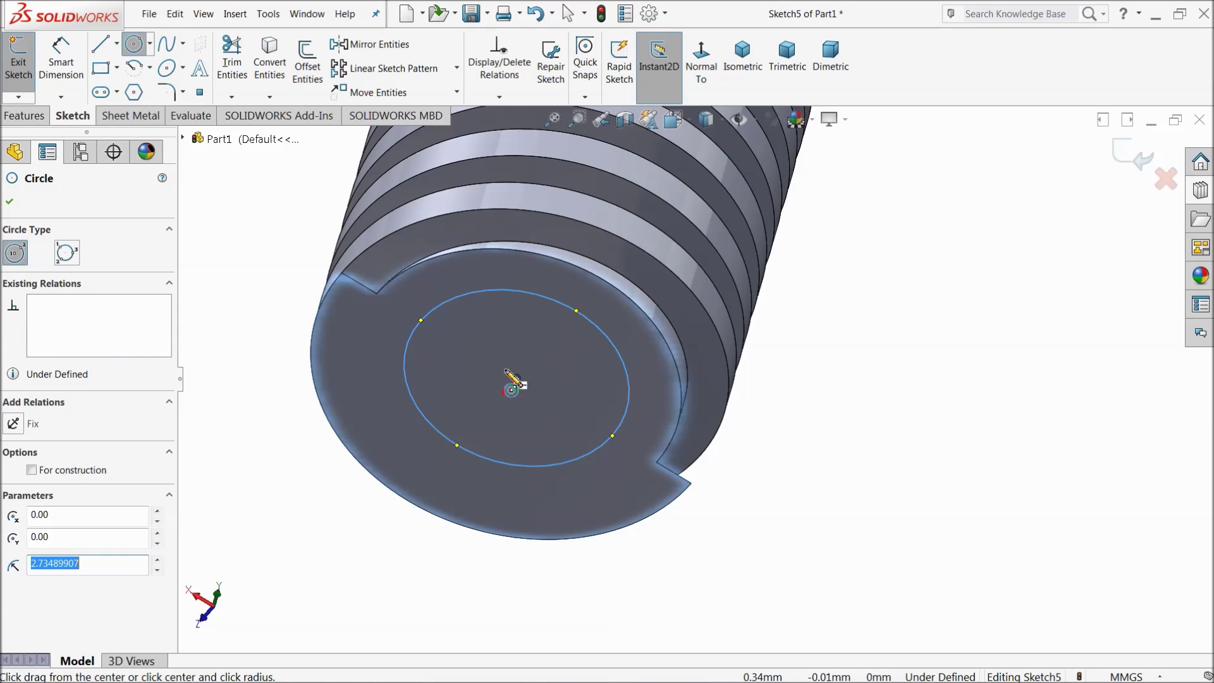
pyautogui.moveTo(517, 380); pyautogui.dragTo(372, 291)
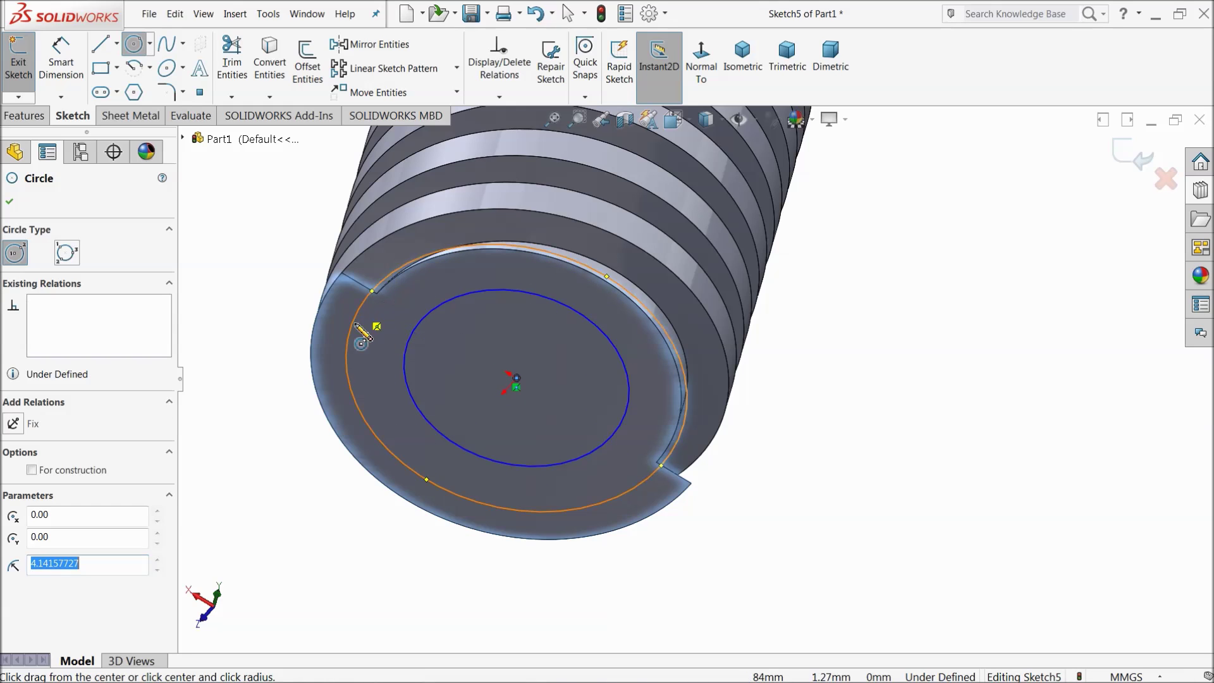
# - Dimension the circles to Ø9 and Ø6 mm and start an Extruded Boss/Base
pyautogui.click(61, 63)
pyautogui.click(347, 360)
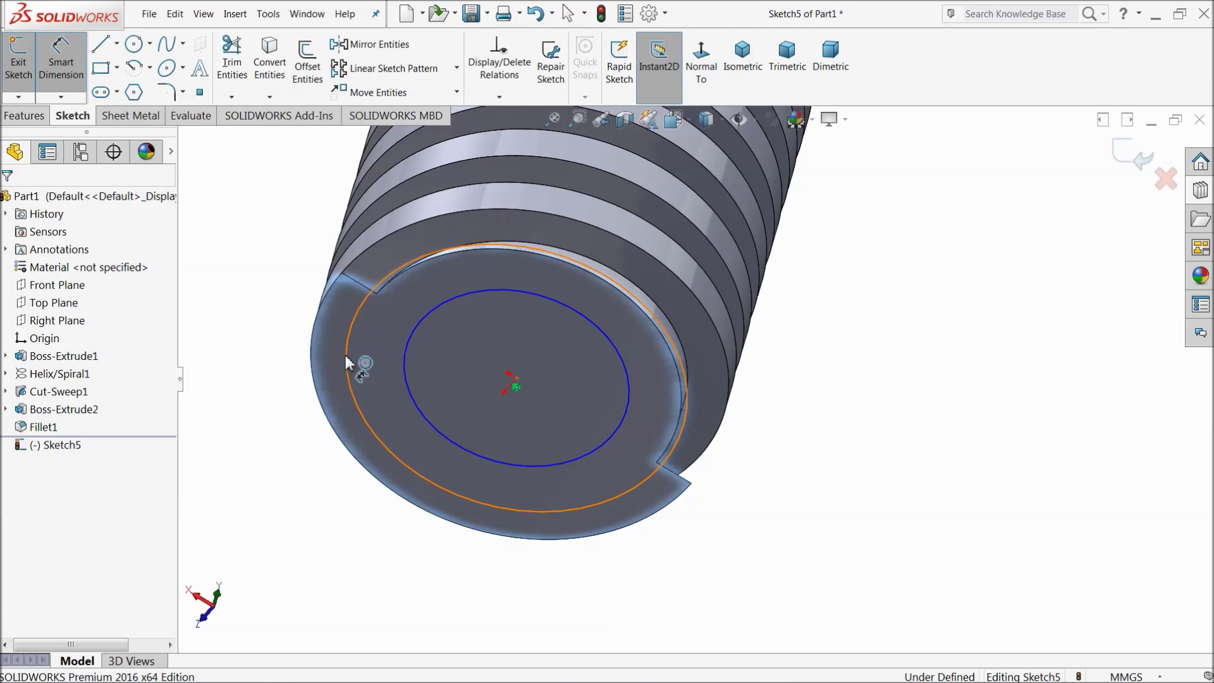
pyautogui.click(249, 342)
pyautogui.write('9')
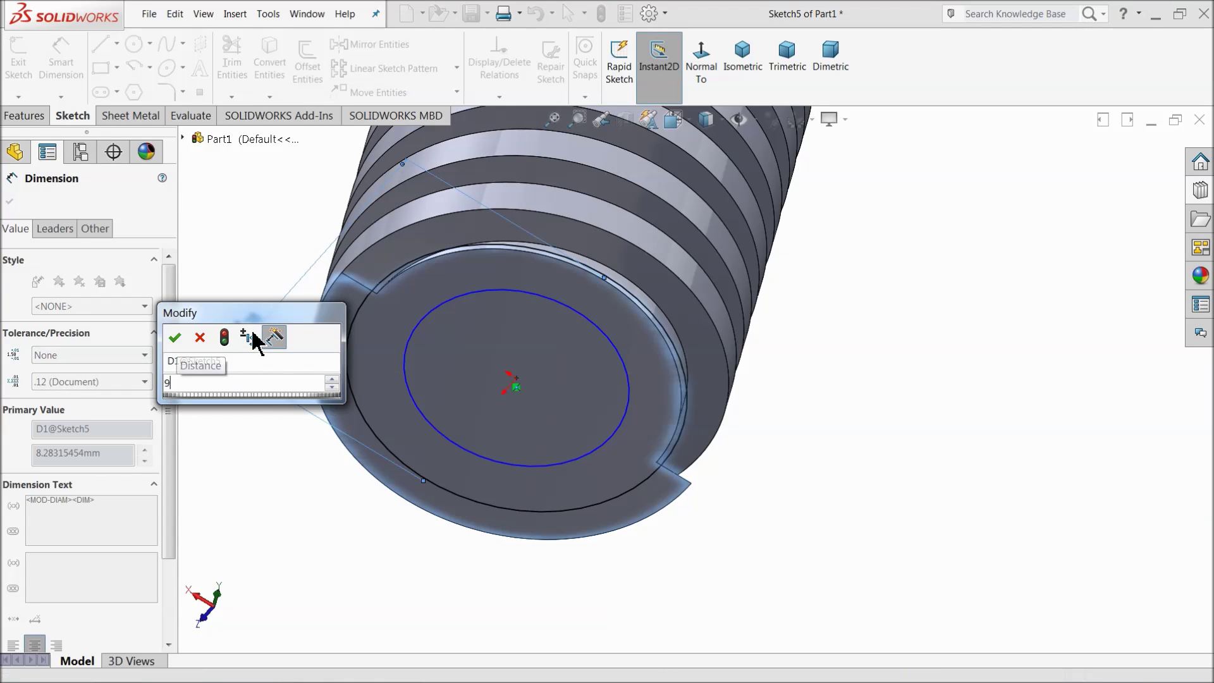
pyautogui.press('Return')
pyautogui.click(418, 344)
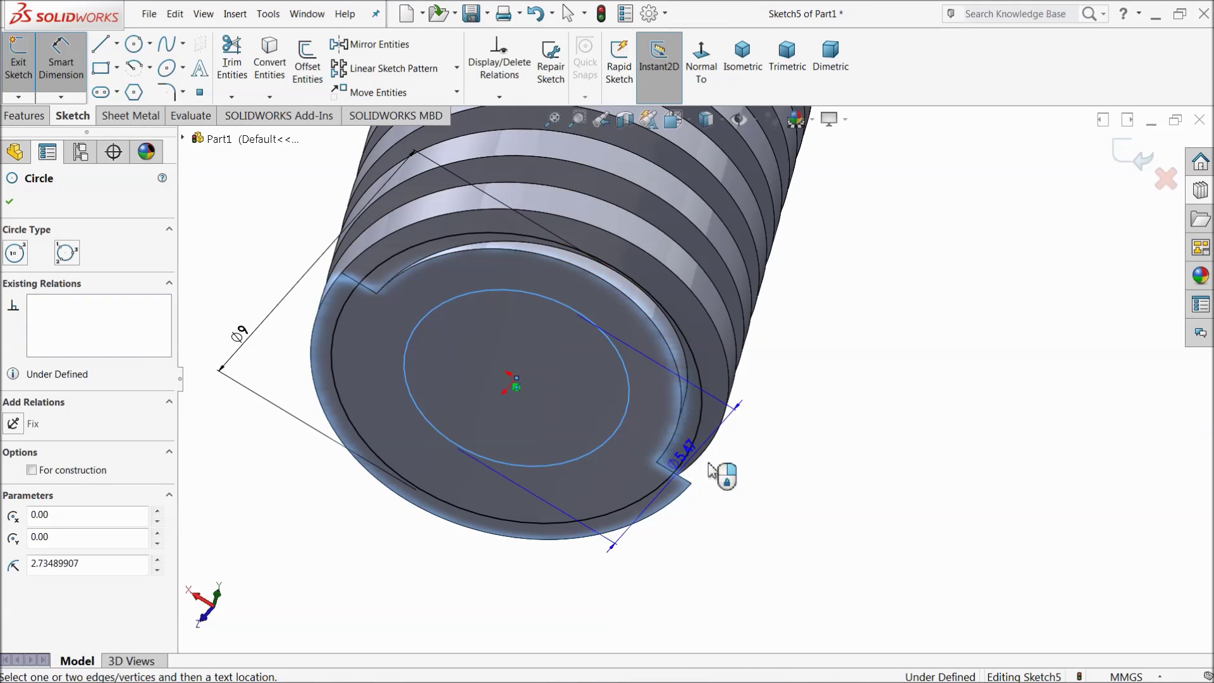
pyautogui.click(753, 471)
pyautogui.write('6')
pyautogui.click(654, 495)
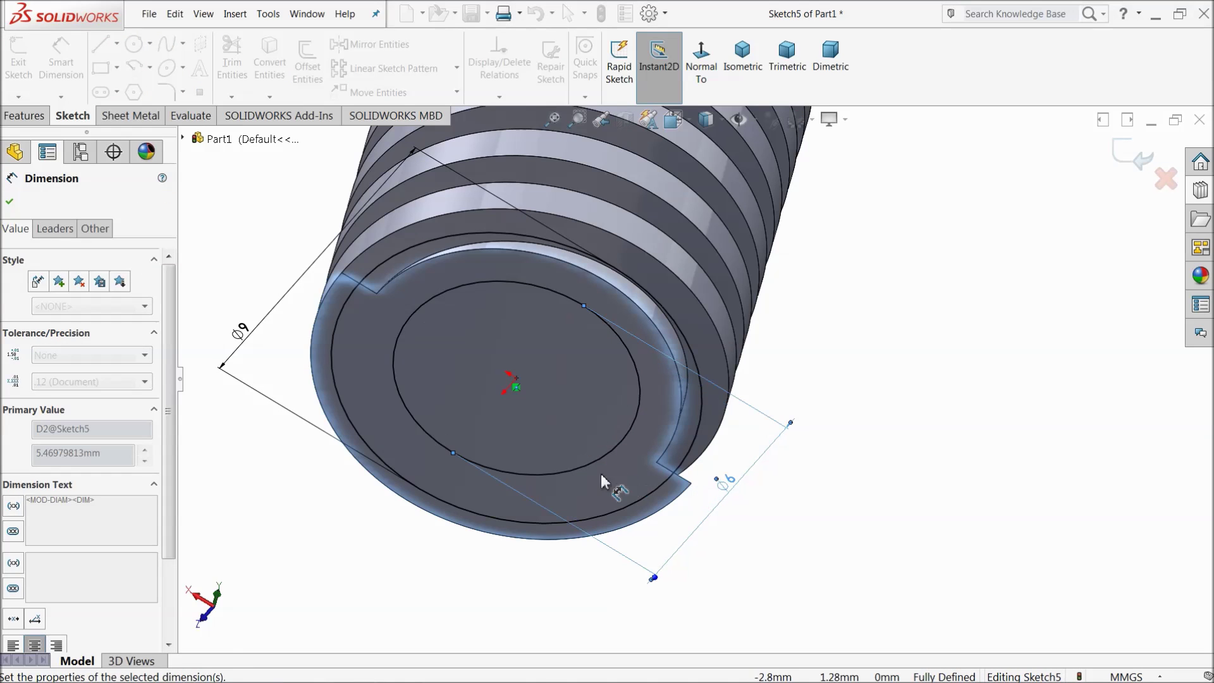
pyautogui.click(9, 201)
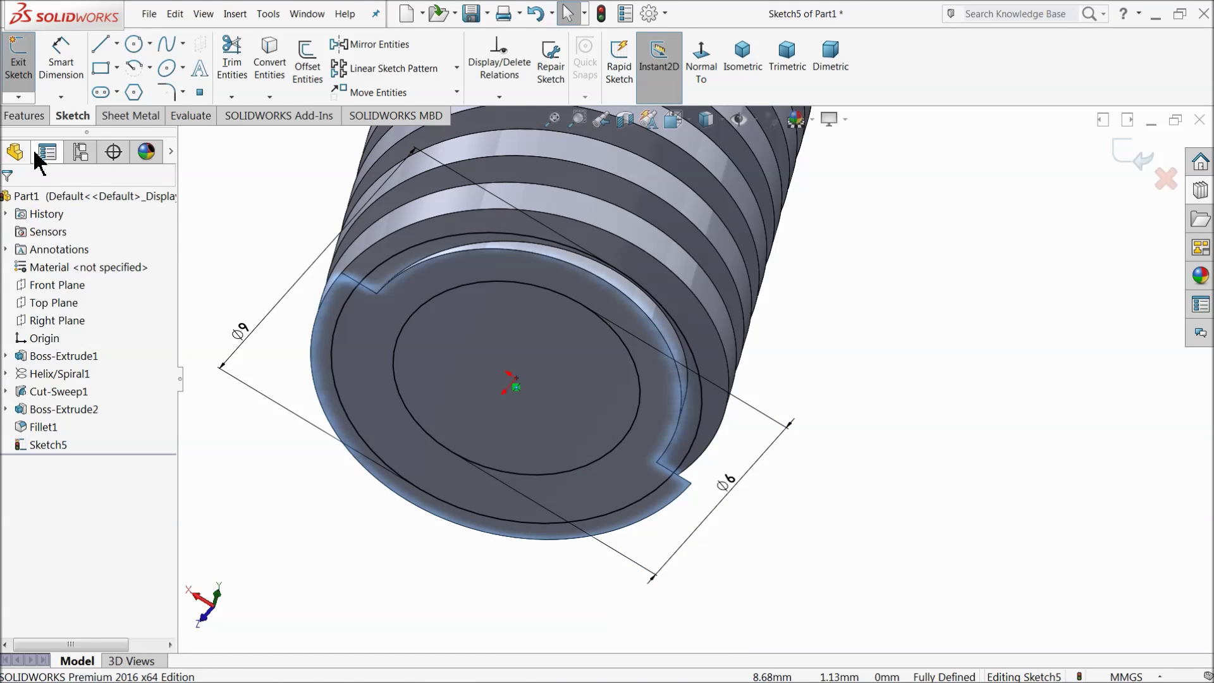
pyautogui.click(25, 116)
pyautogui.click(26, 63)
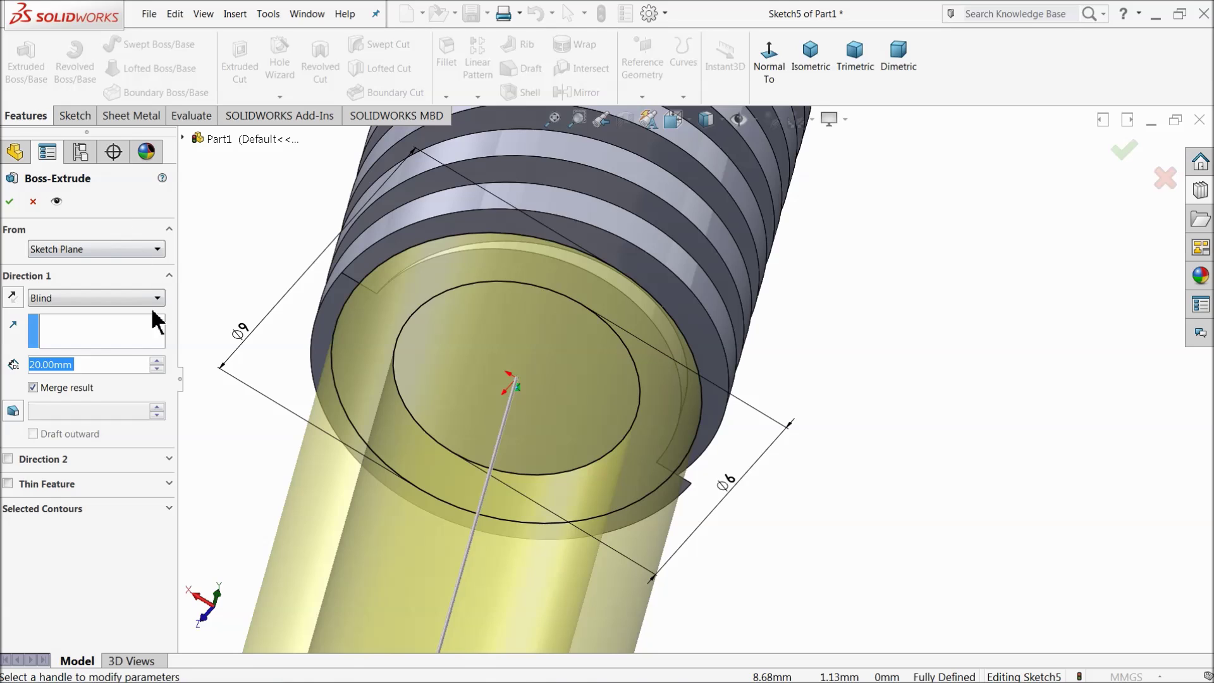
# - Extrude only Sketch5's inner Ø6 circle as a 5 mm blind boss from the shaft end
pyautogui.click(41, 511)
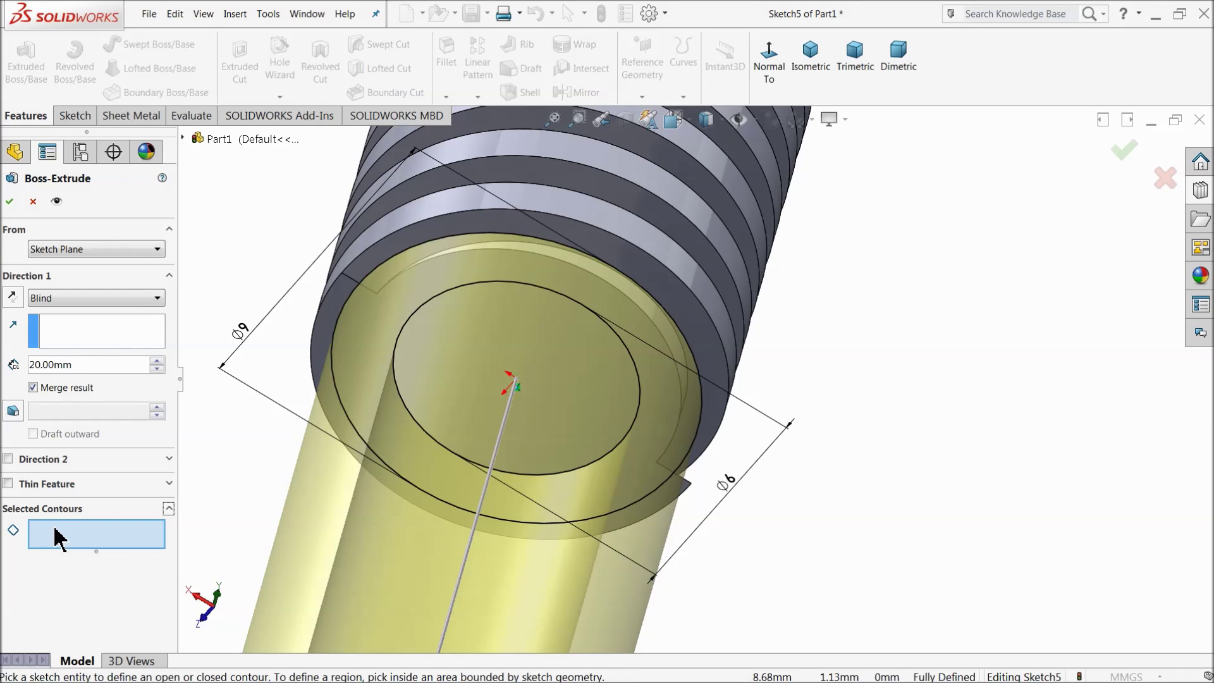
pyautogui.click(614, 427)
pyautogui.scroll(3, 466, 382)
pyautogui.scroll(-3, 648, 408)
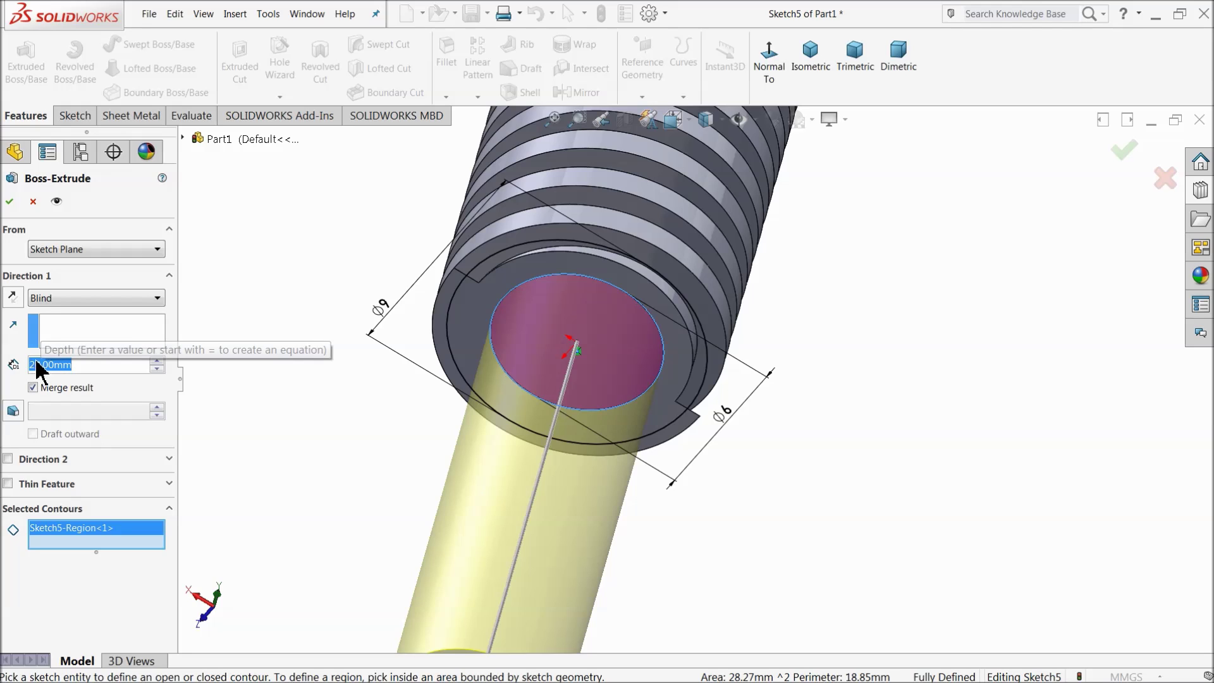
pyautogui.write('5')
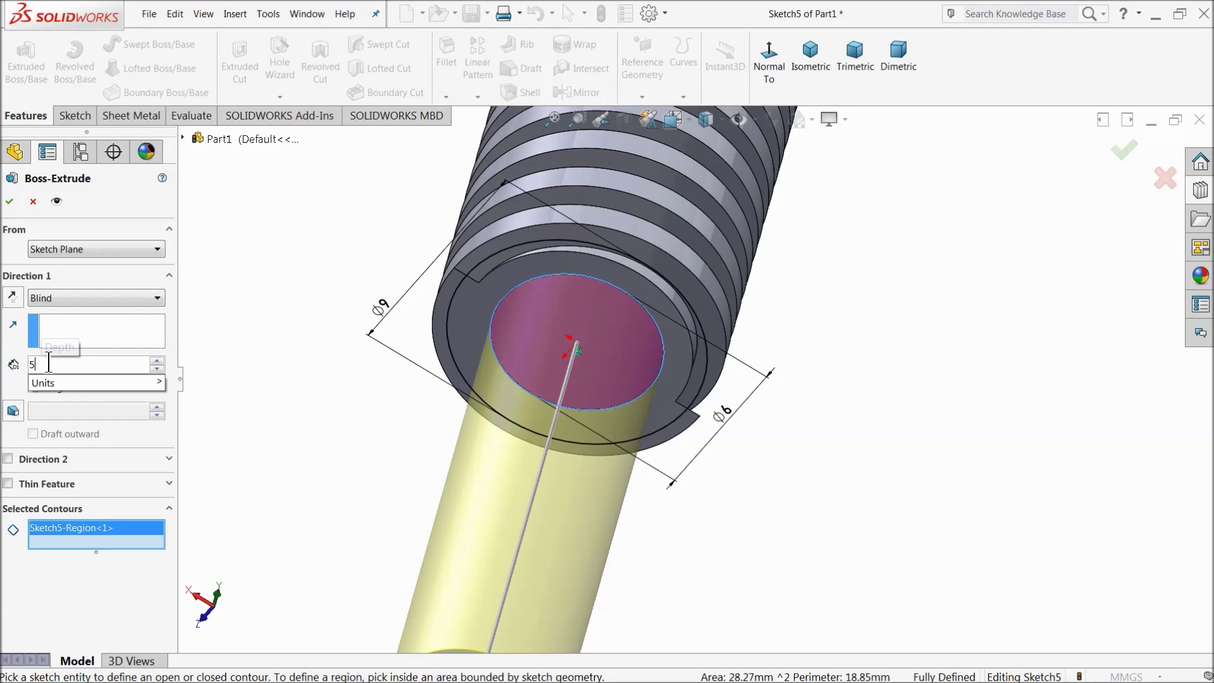
pyautogui.press('Return')
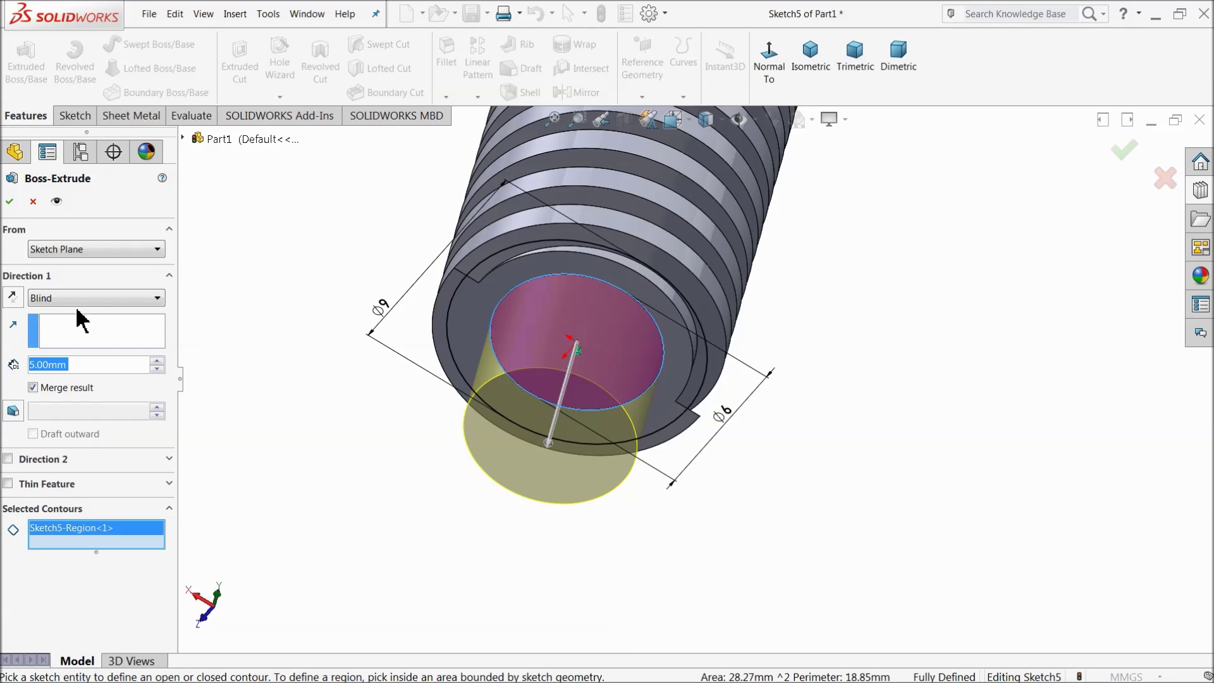
pyautogui.click(10, 201)
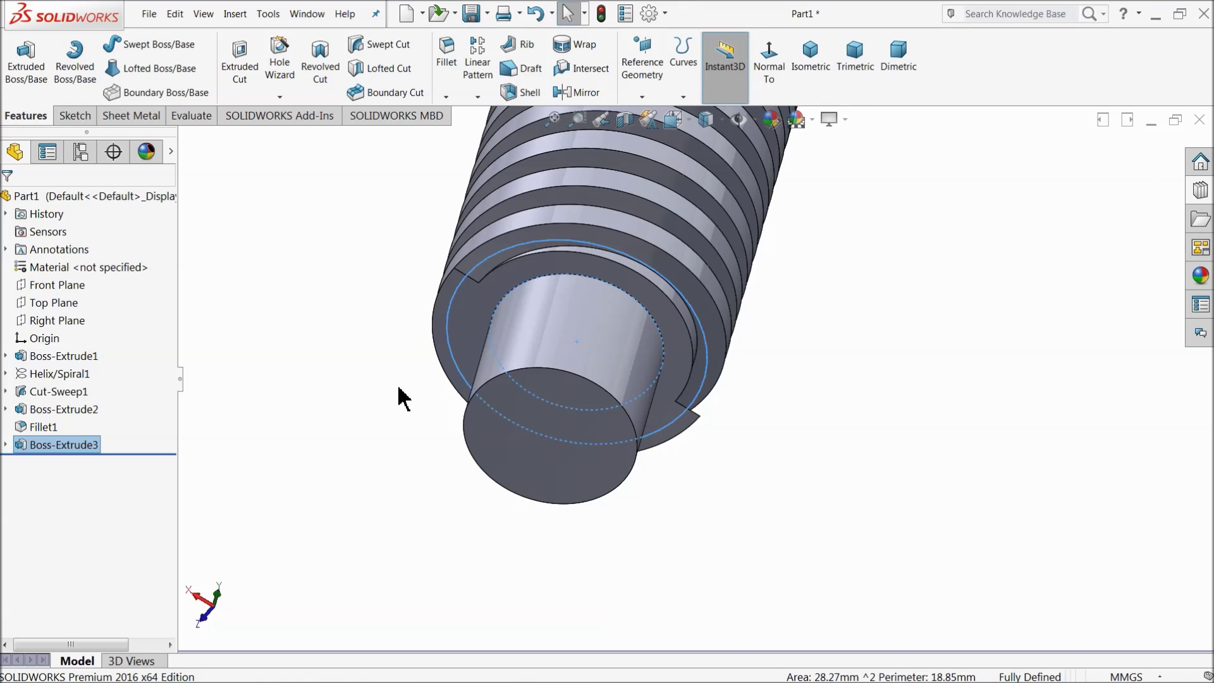
# - Start a new extrusion from Sketch5, replacing the selected contours with the outer Ø9 circle
pyautogui.click(5, 445)
pyautogui.click(44, 461)
pyautogui.click(26, 84)
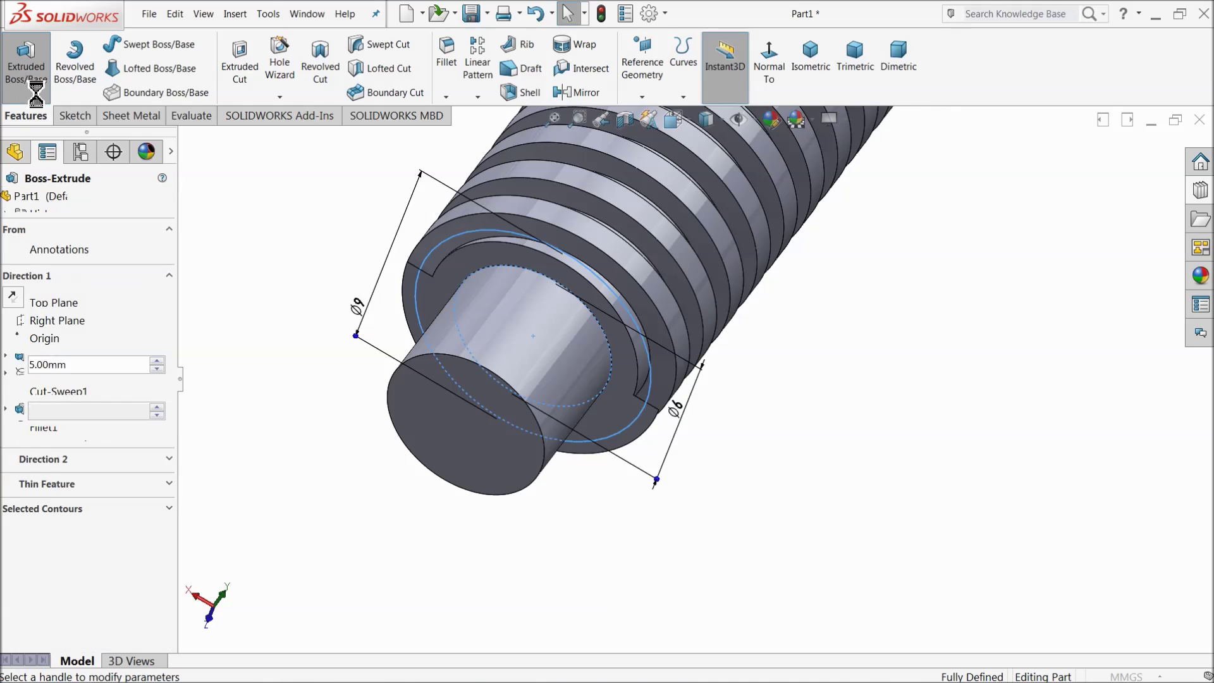
pyautogui.click(82, 510)
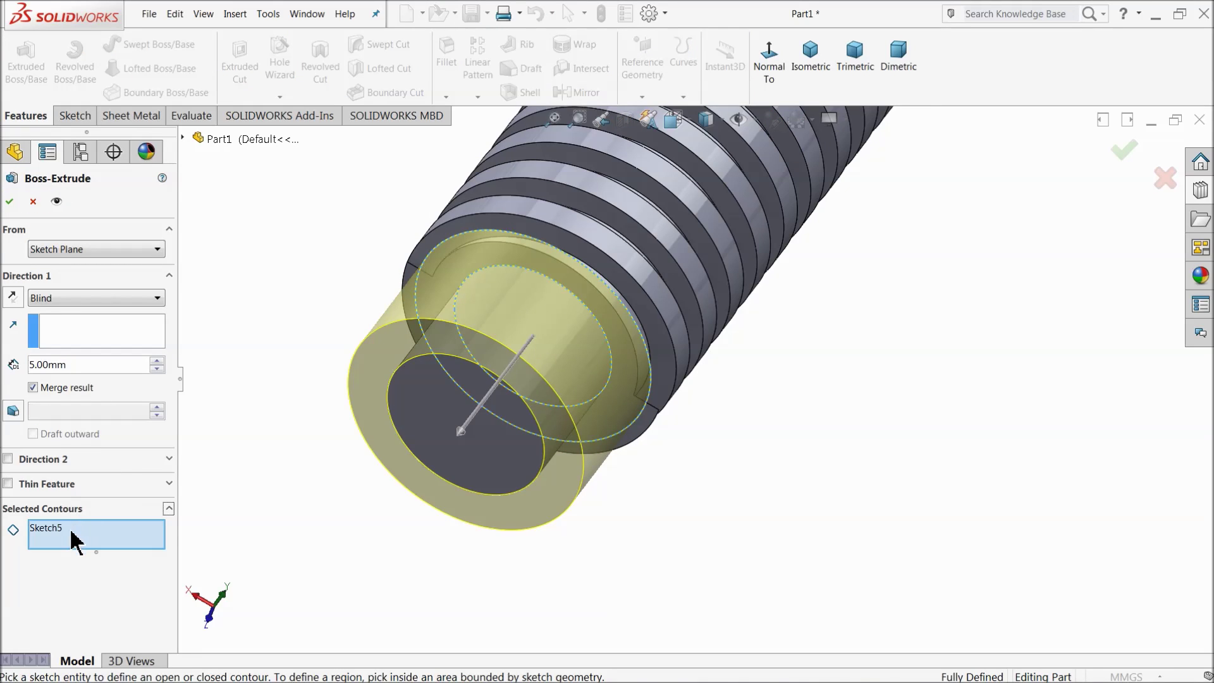
pyautogui.rightClick(66, 544)
pyautogui.click(127, 544)
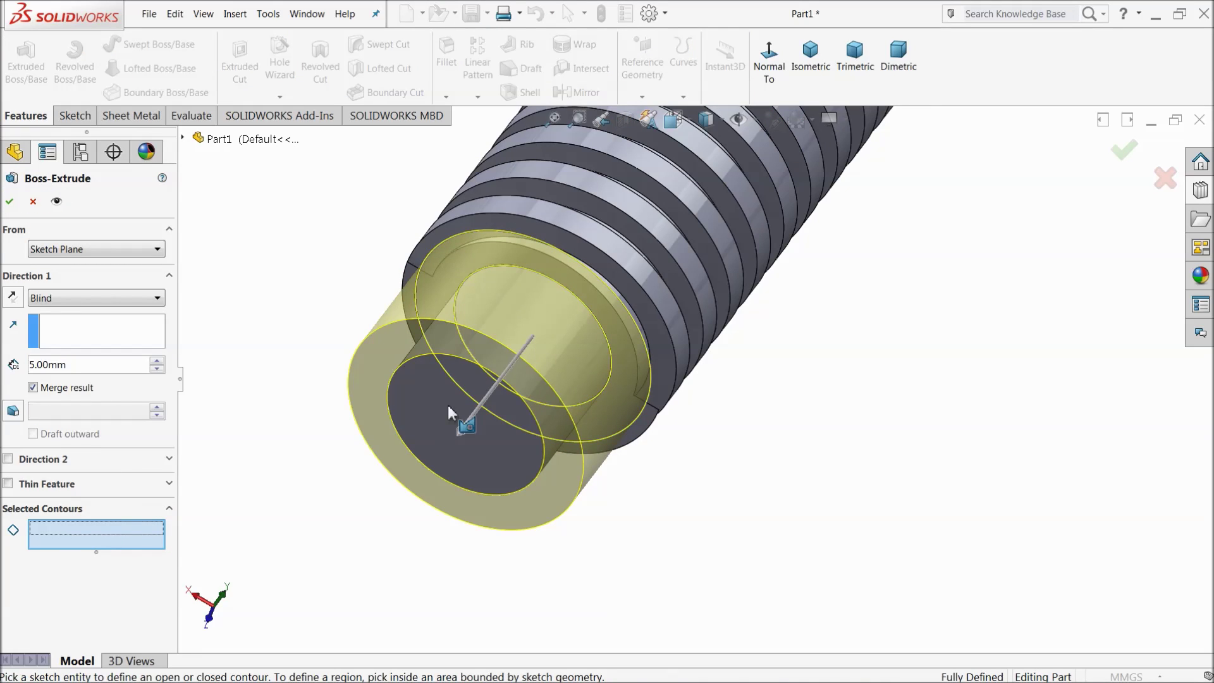
pyautogui.click(642, 408)
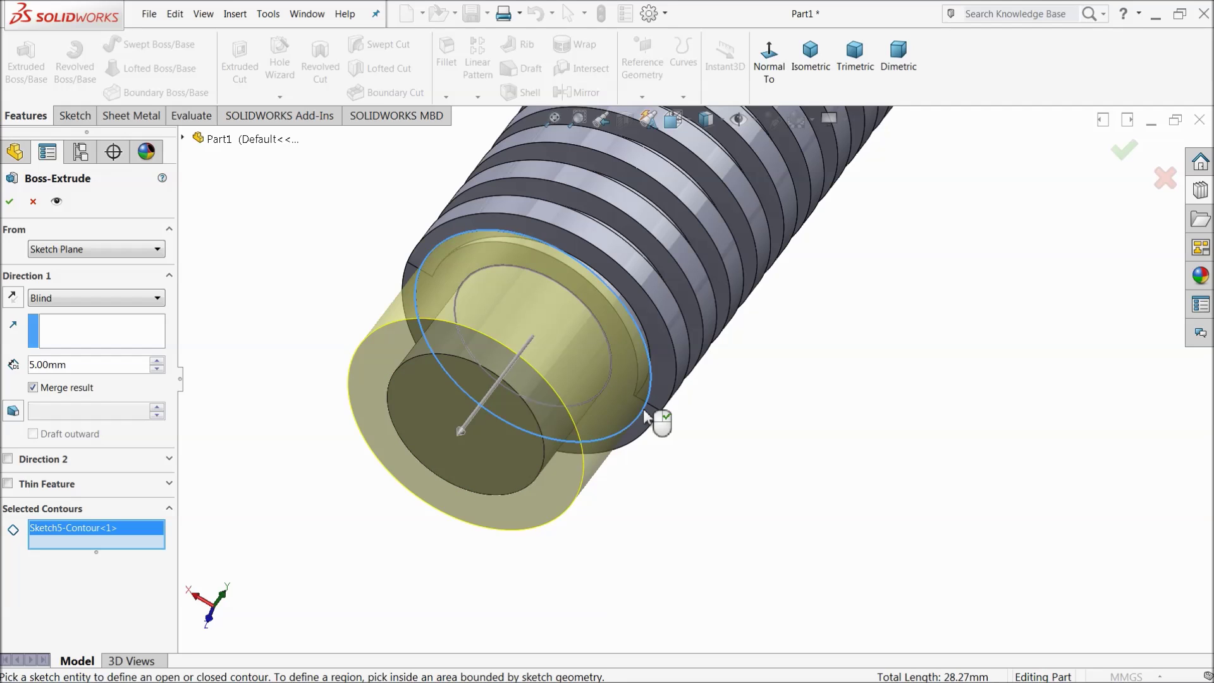
# - Give the disk a 3 mm depth starting at a 5 mm offset, completing Boss-Extrude4
pyautogui.moveTo(372, 423)
pyautogui.mouseDown(button='middle')
pyautogui.moveTo(380, 398)
pyautogui.moveTo(368, 432)
pyautogui.mouseUp(button='middle')
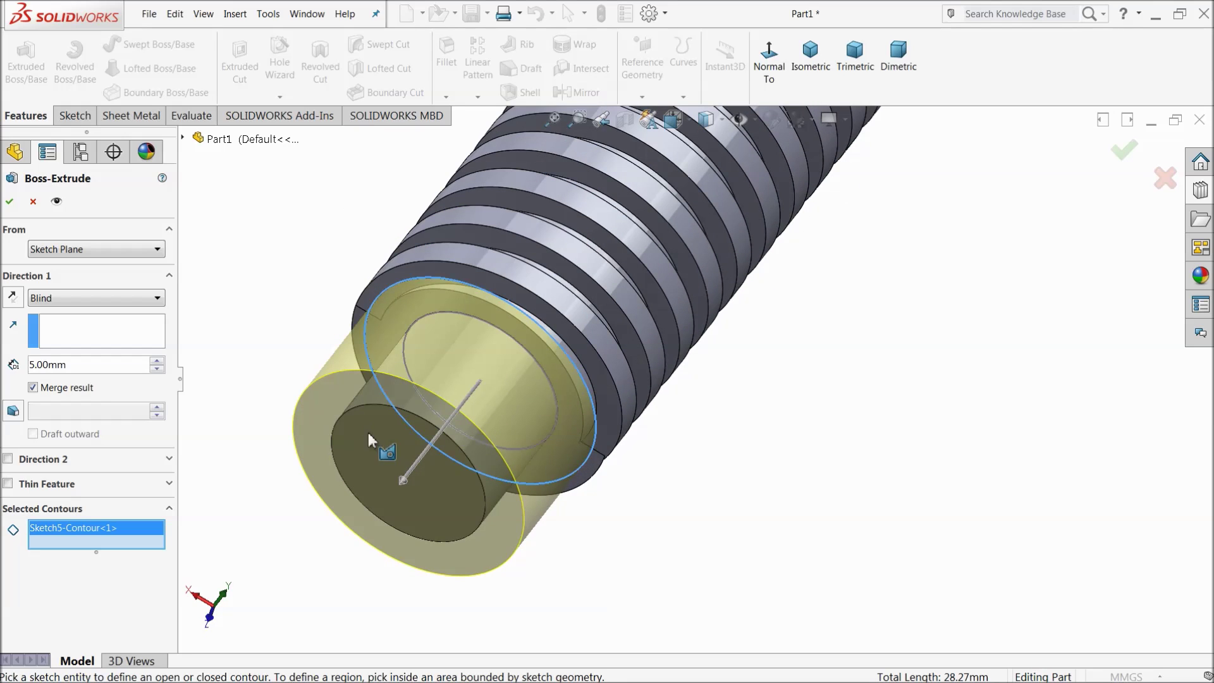
pyautogui.moveTo(445, 420); pyautogui.dragTo(541, 371, button='middle')
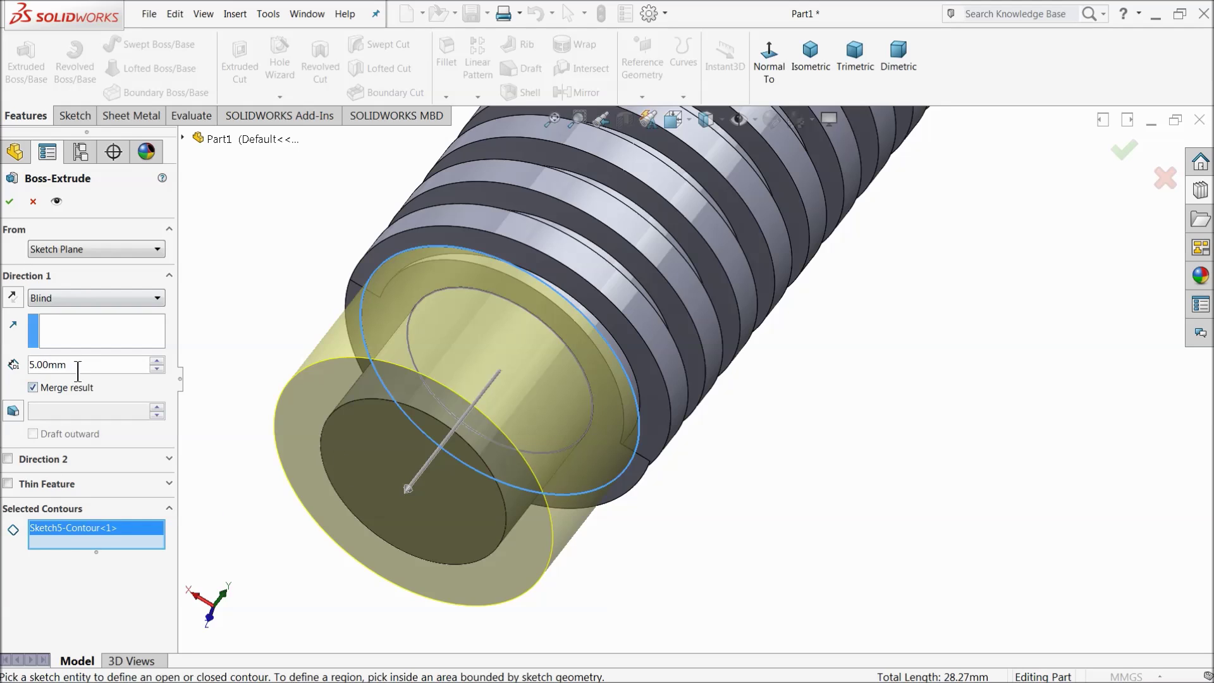
pyautogui.write('3')
pyautogui.moveTo(122, 383)
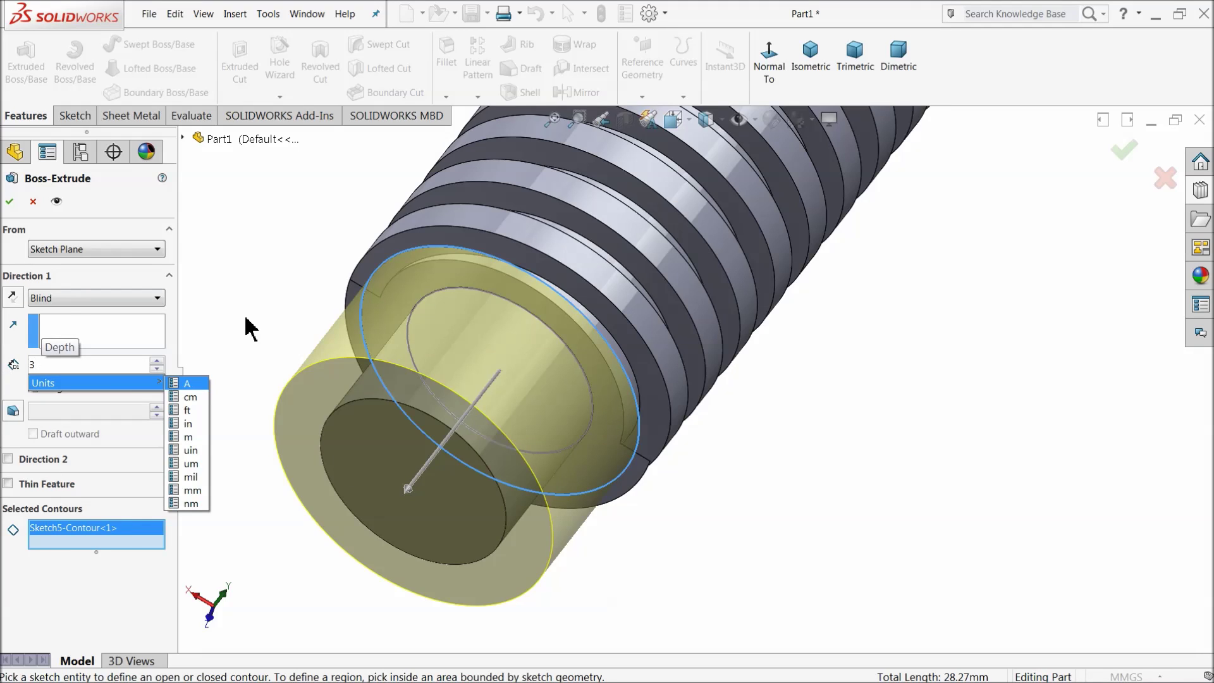
pyautogui.press('Return')
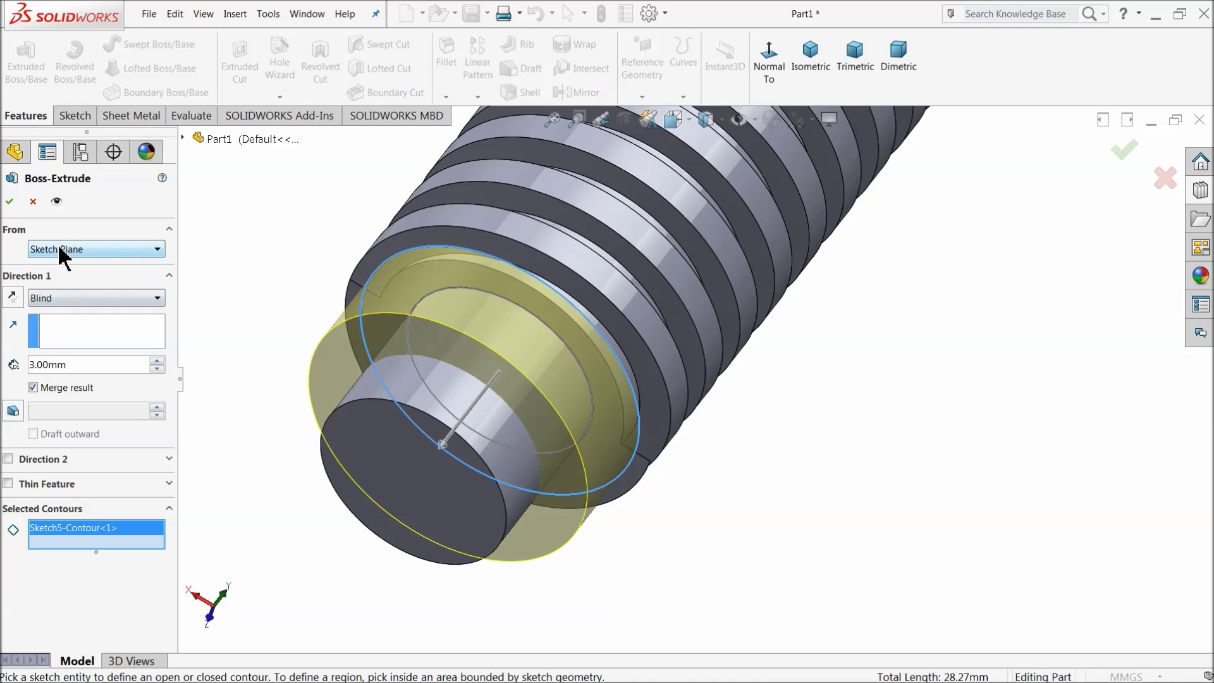
pyautogui.click(58, 250)
pyautogui.click(57, 303)
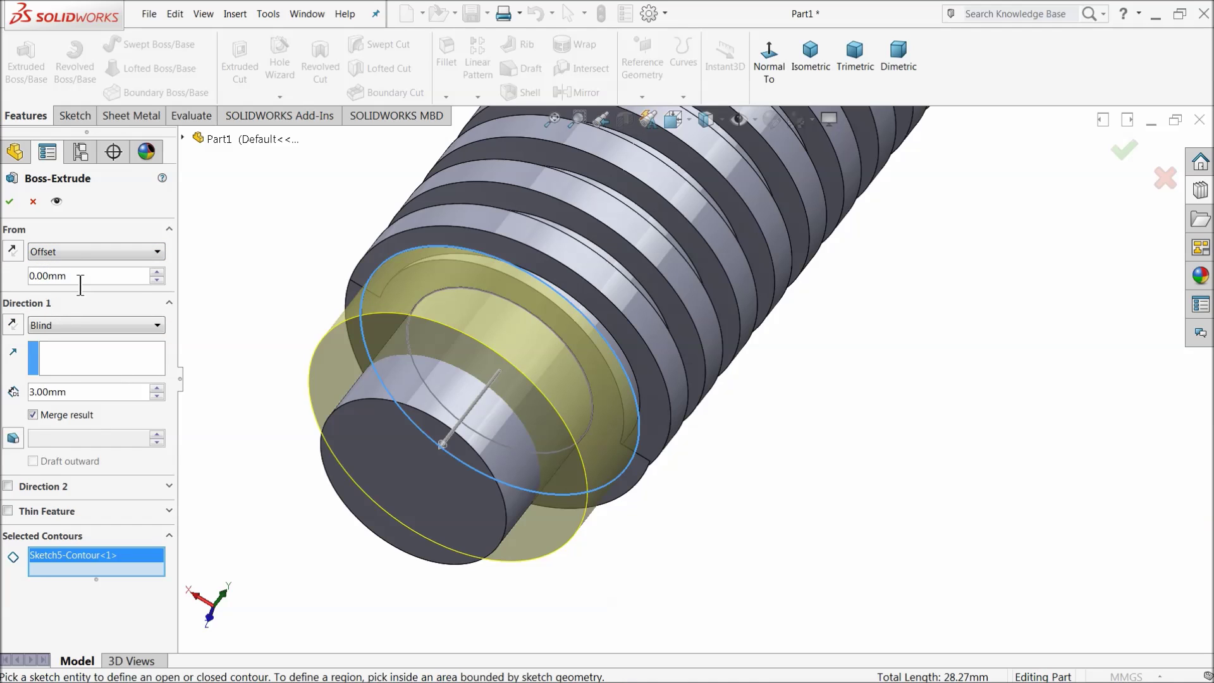
pyautogui.write('5')
pyautogui.press('Return')
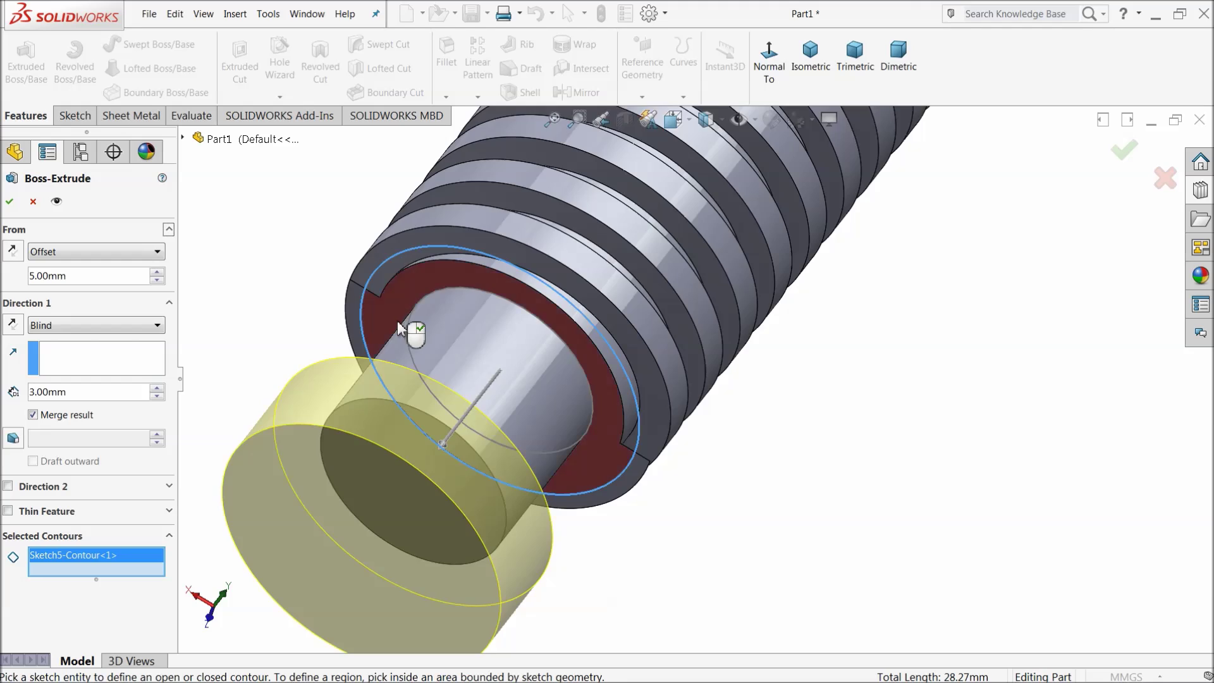
pyautogui.press('z')
pyautogui.moveTo(461, 348); pyautogui.dragTo(426, 404, button='middle')
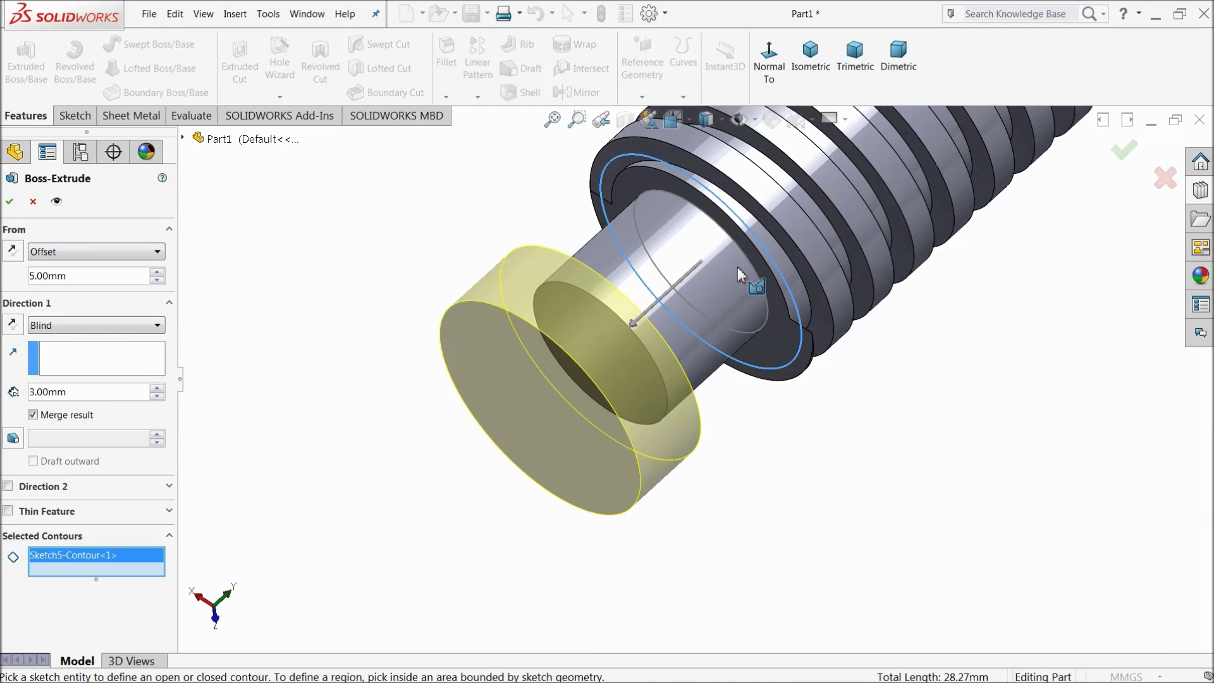
pyautogui.moveTo(753, 272); pyautogui.dragTo(742, 290, button='middle')
pyautogui.click(8, 202)
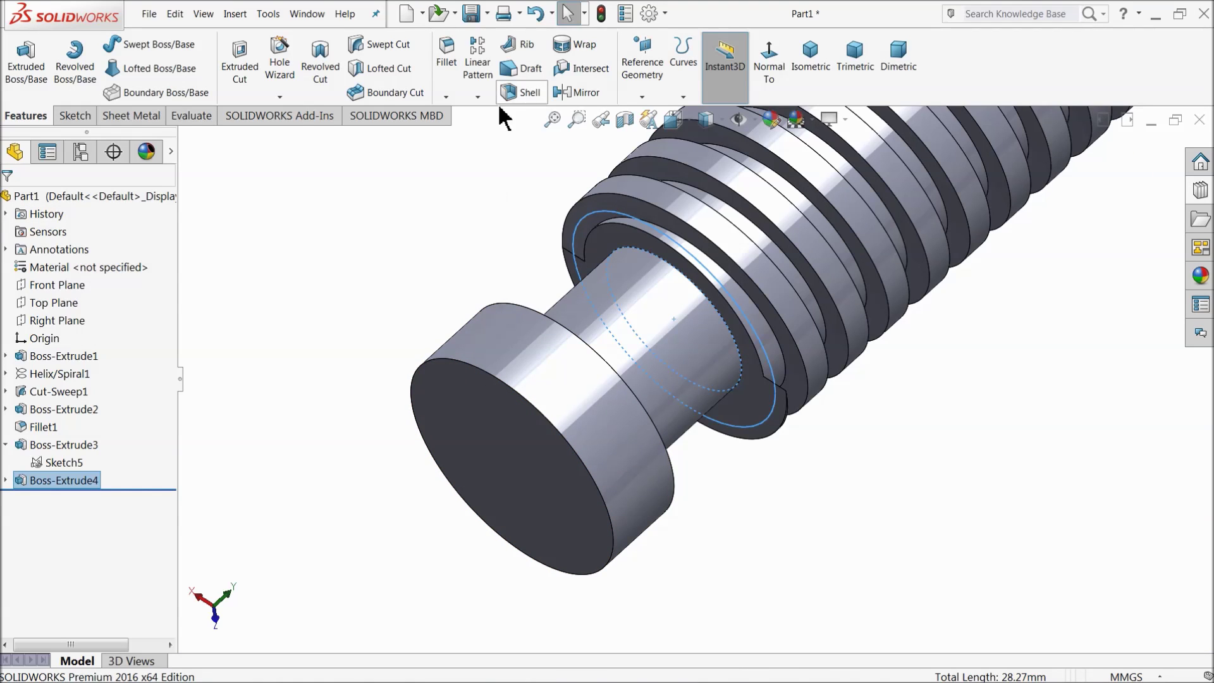
pyautogui.click(445, 98)
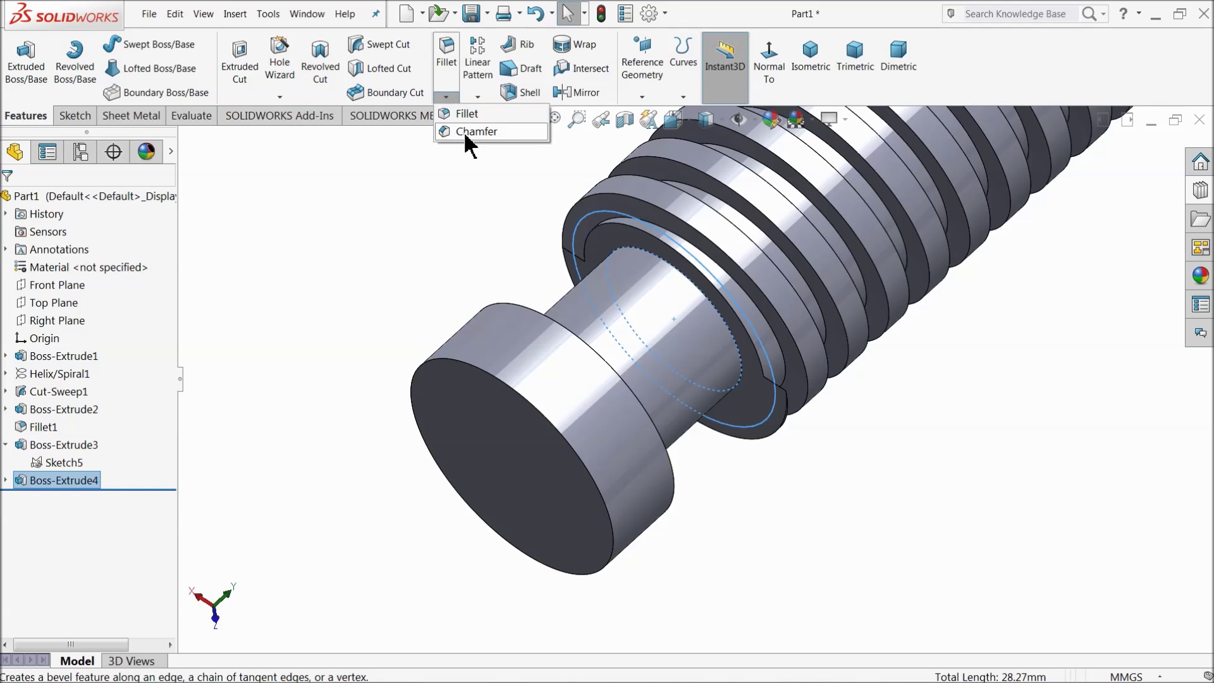
# - Chamfer the end disk's front and rear circular edges at 0.5 mm × 45°
pyautogui.click(467, 131)
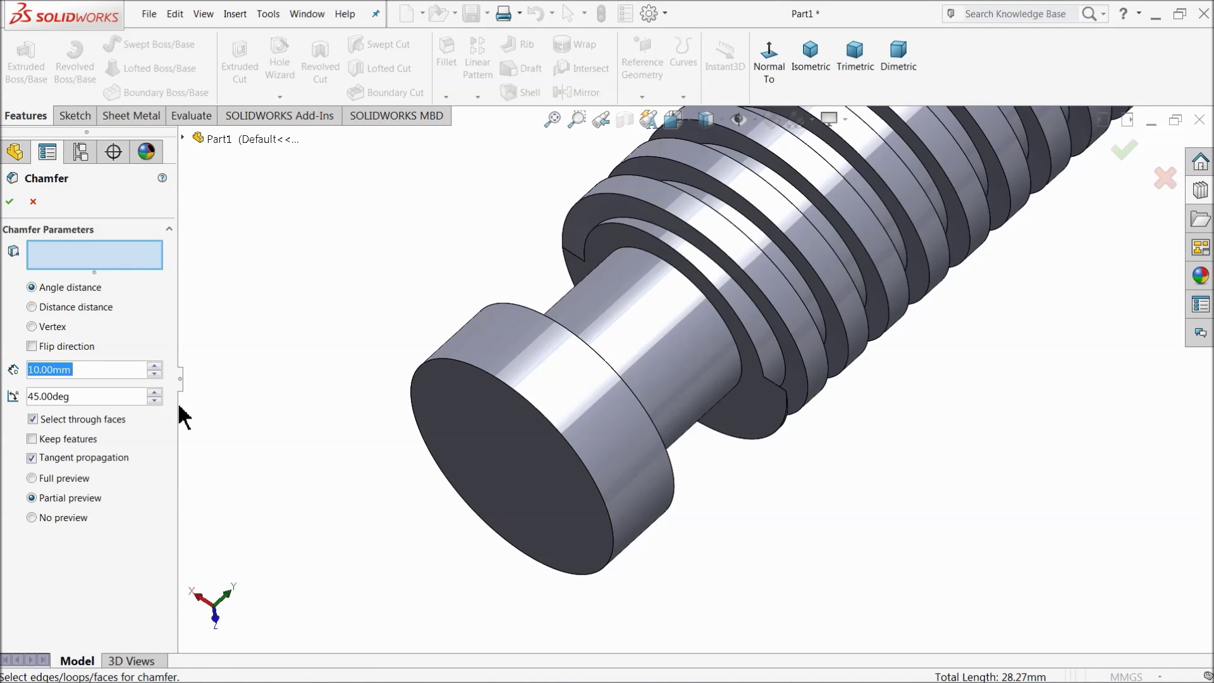
pyautogui.write('0.5')
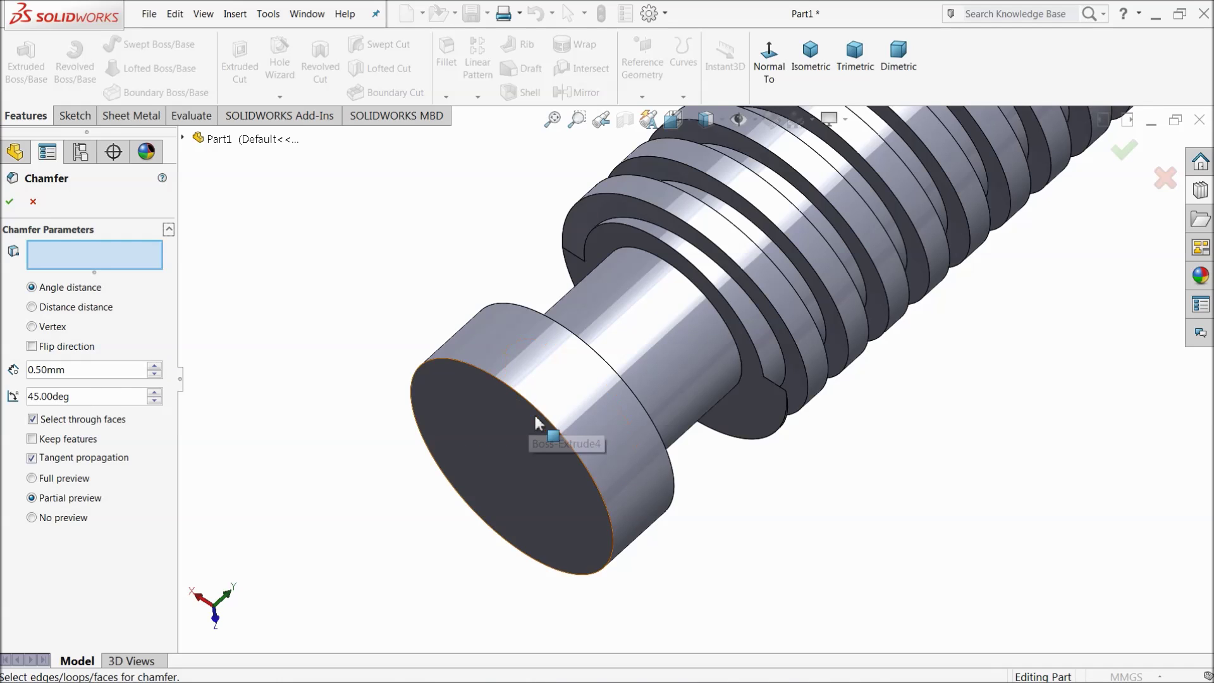
pyautogui.click(557, 413)
pyautogui.click(637, 400)
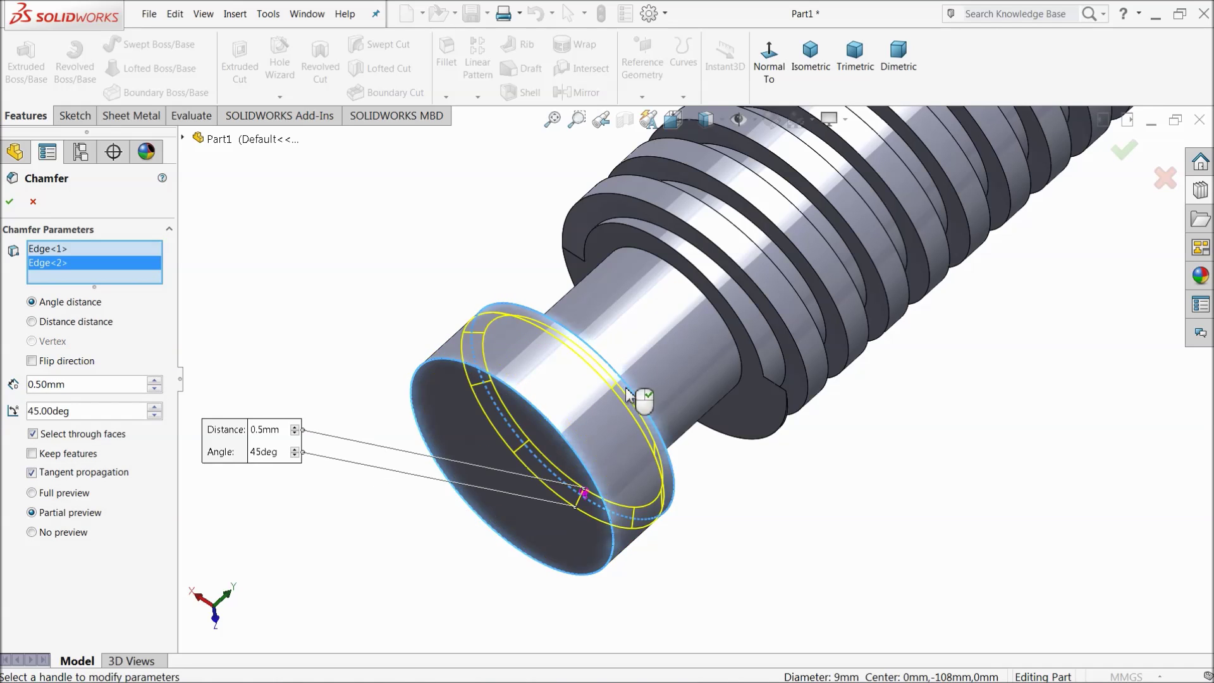
pyautogui.click(9, 202)
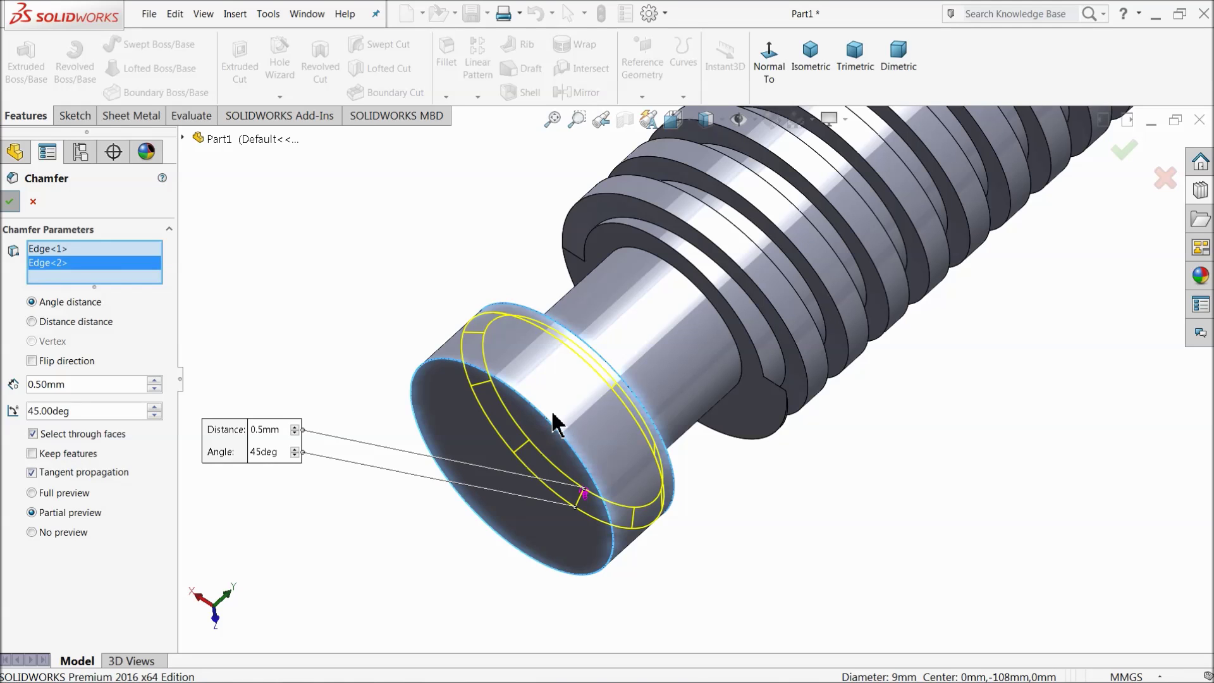
pyautogui.scroll(6, 696, 370)
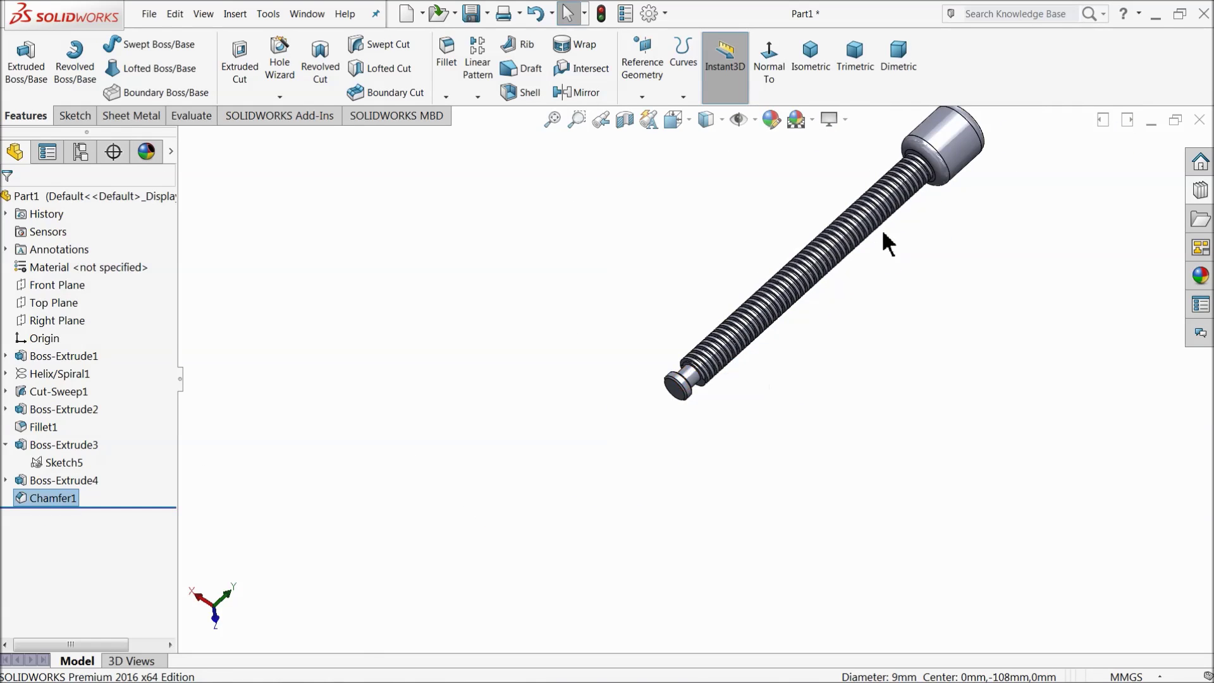
pyautogui.scroll(-6, 728, 308)
pyautogui.scroll(-3, 721, 310)
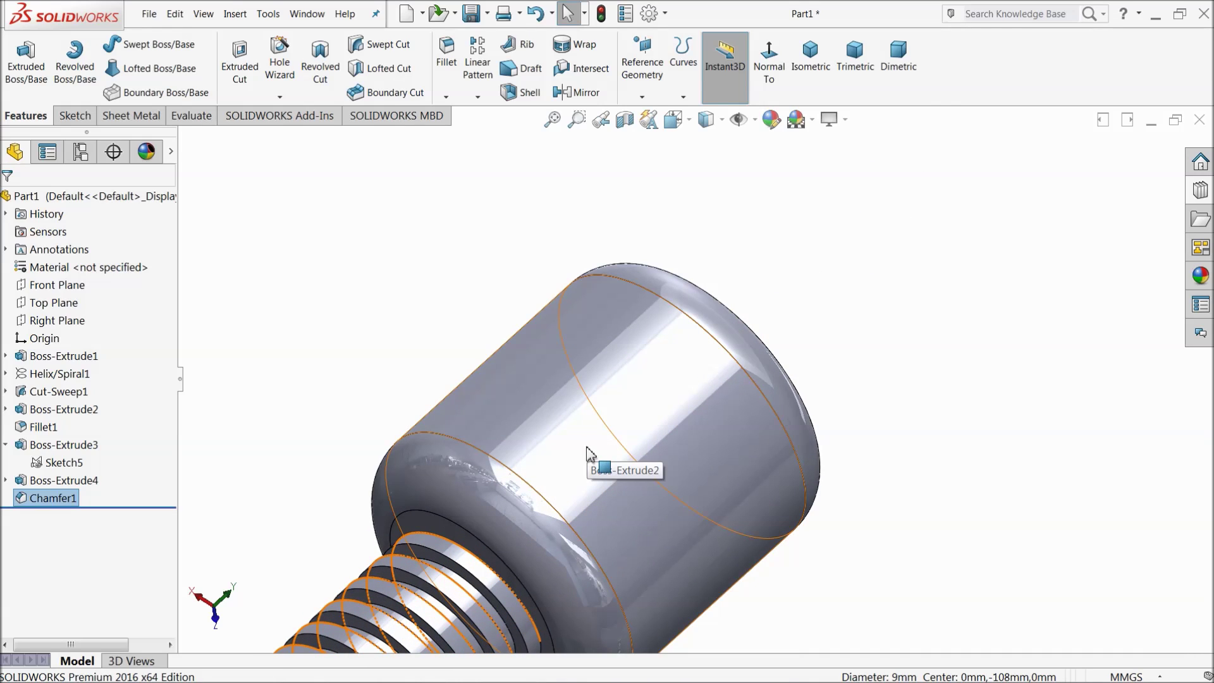
# - Start a sketch on the Front Plane and draw a vertical centerline spanning the screw head
pyautogui.click(51, 284)
pyautogui.click(42, 269)
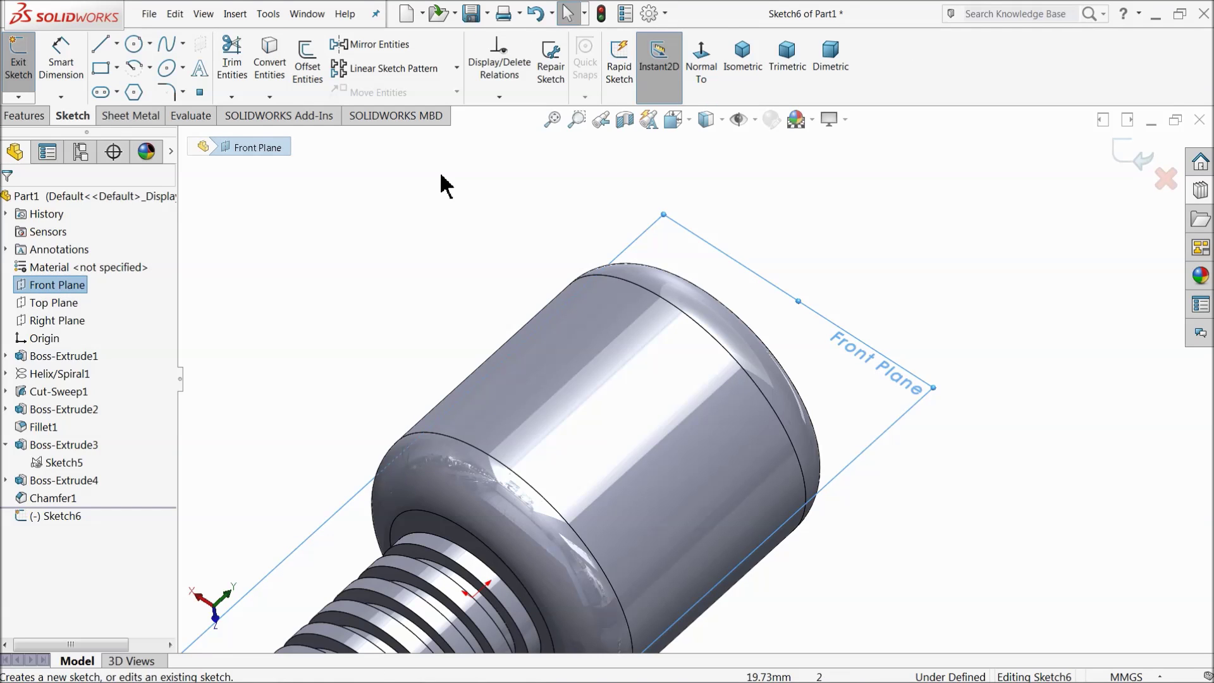
pyautogui.click(703, 66)
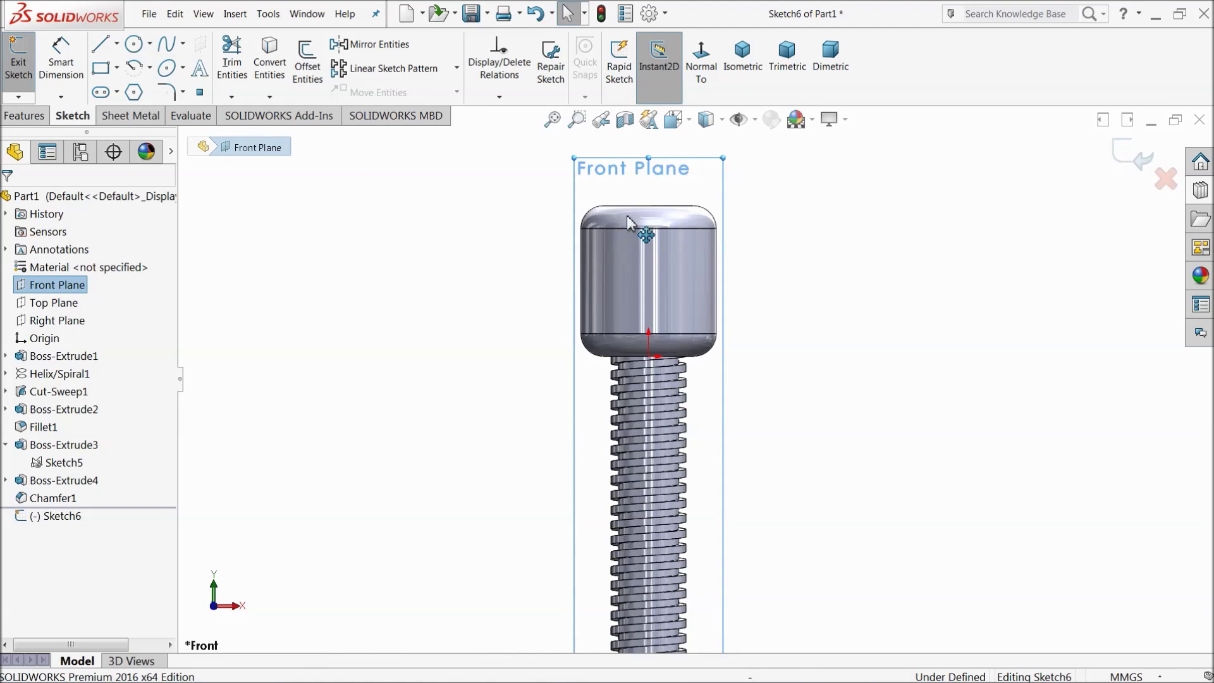
pyautogui.click(149, 43)
pyautogui.click(116, 43)
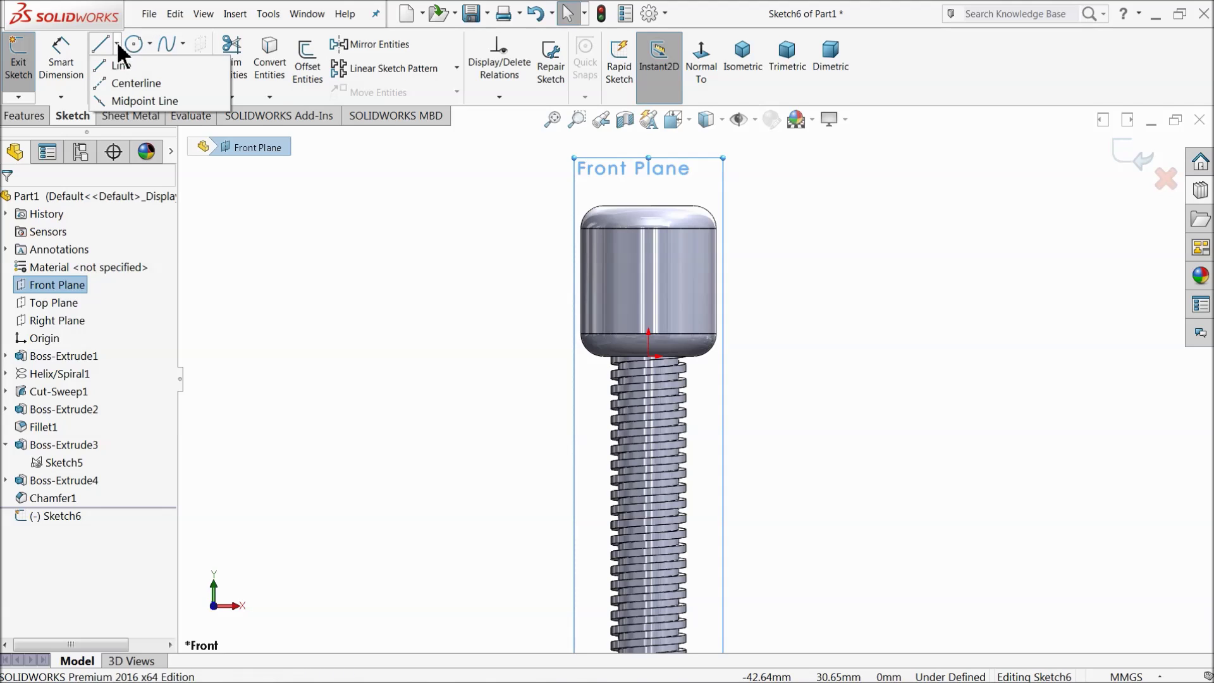
pyautogui.click(126, 82)
pyautogui.scroll(-4, 724, 222)
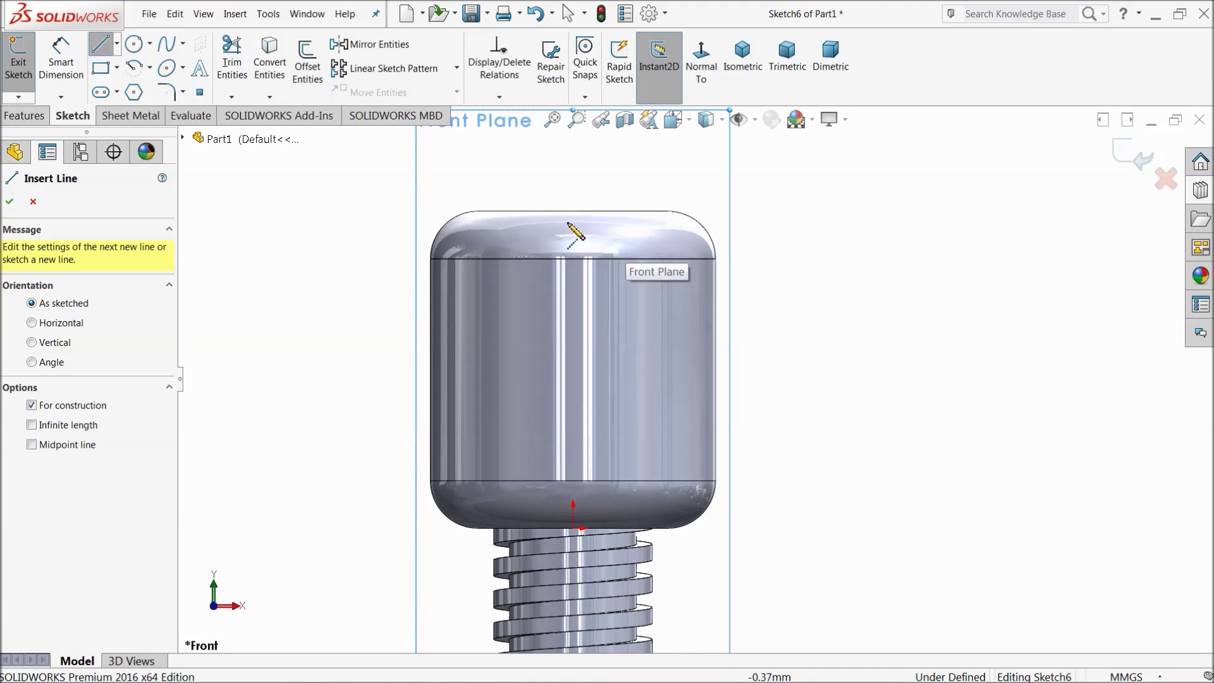
pyautogui.click(572, 211)
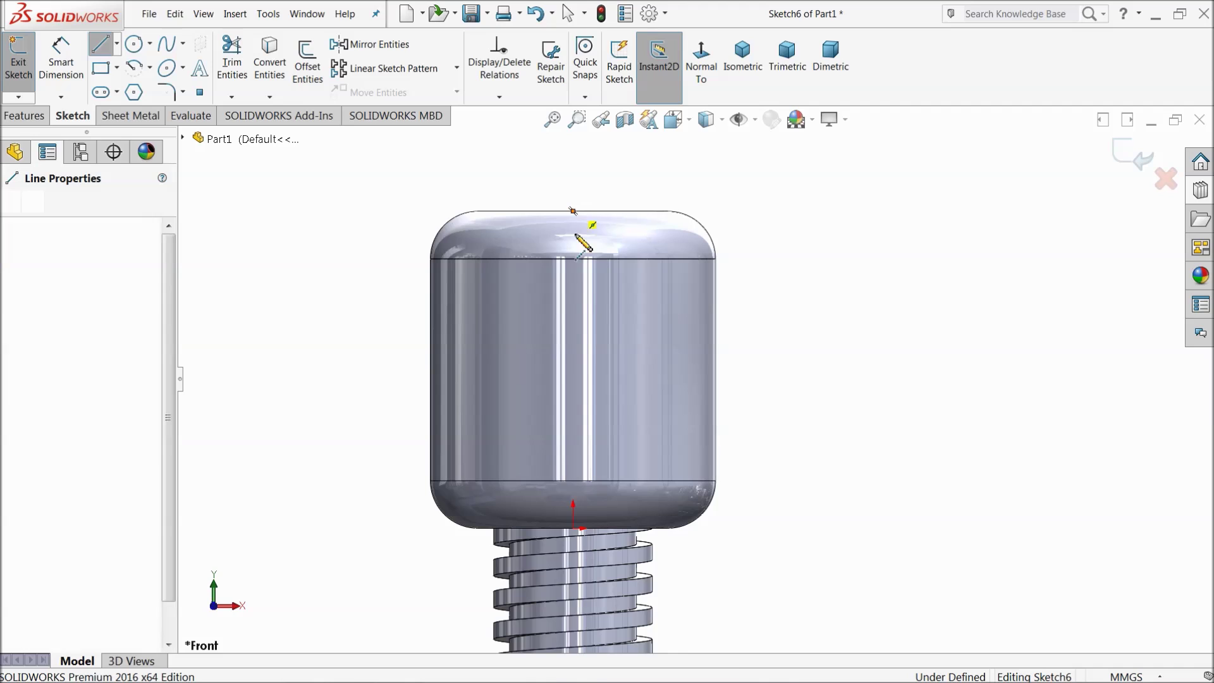
pyautogui.click(573, 534)
pyautogui.rightClick(765, 387)
pyautogui.click(792, 395)
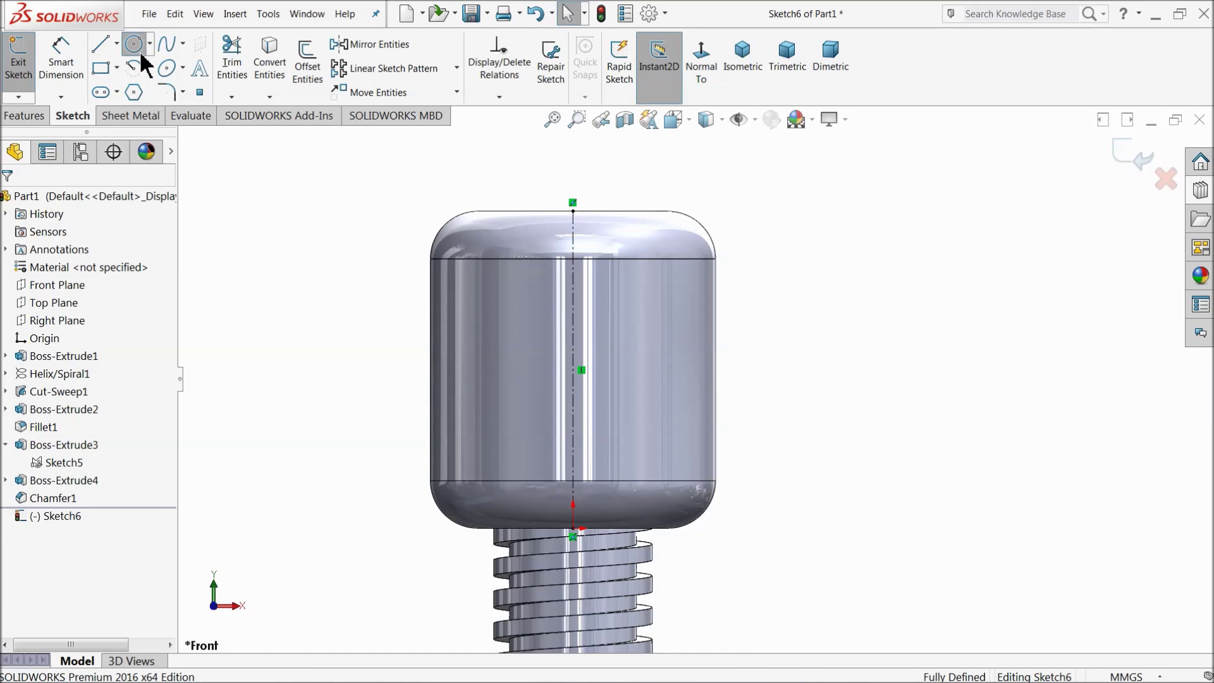
# - Draw a circle at the centerline's midpoint and dimension its diameter to 8 mm
pyautogui.click(134, 45)
pyautogui.scroll(-3, 584, 361)
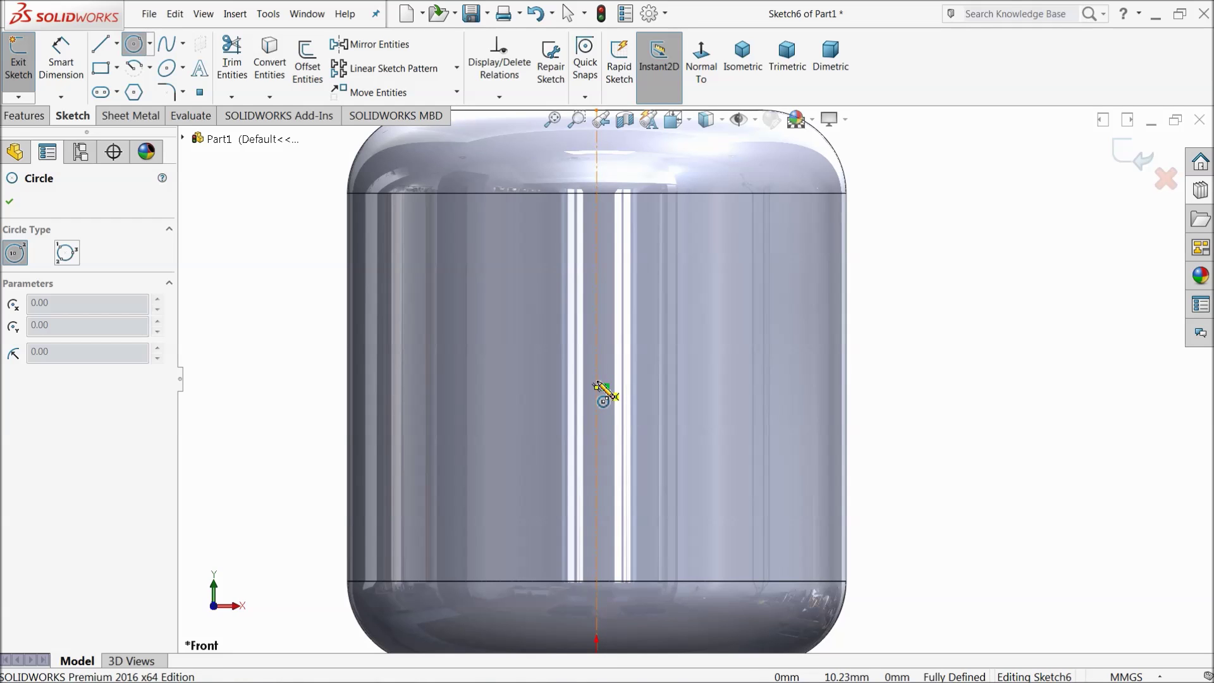
pyautogui.click(597, 387)
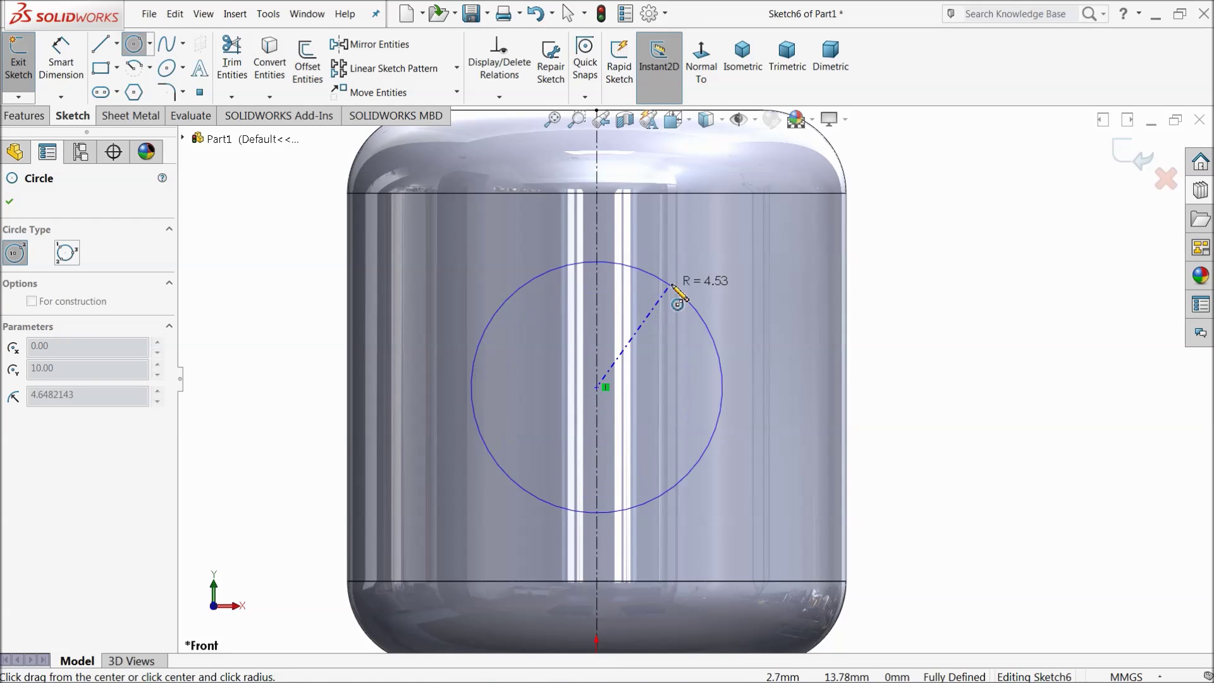
pyautogui.click(689, 259)
pyautogui.click(61, 60)
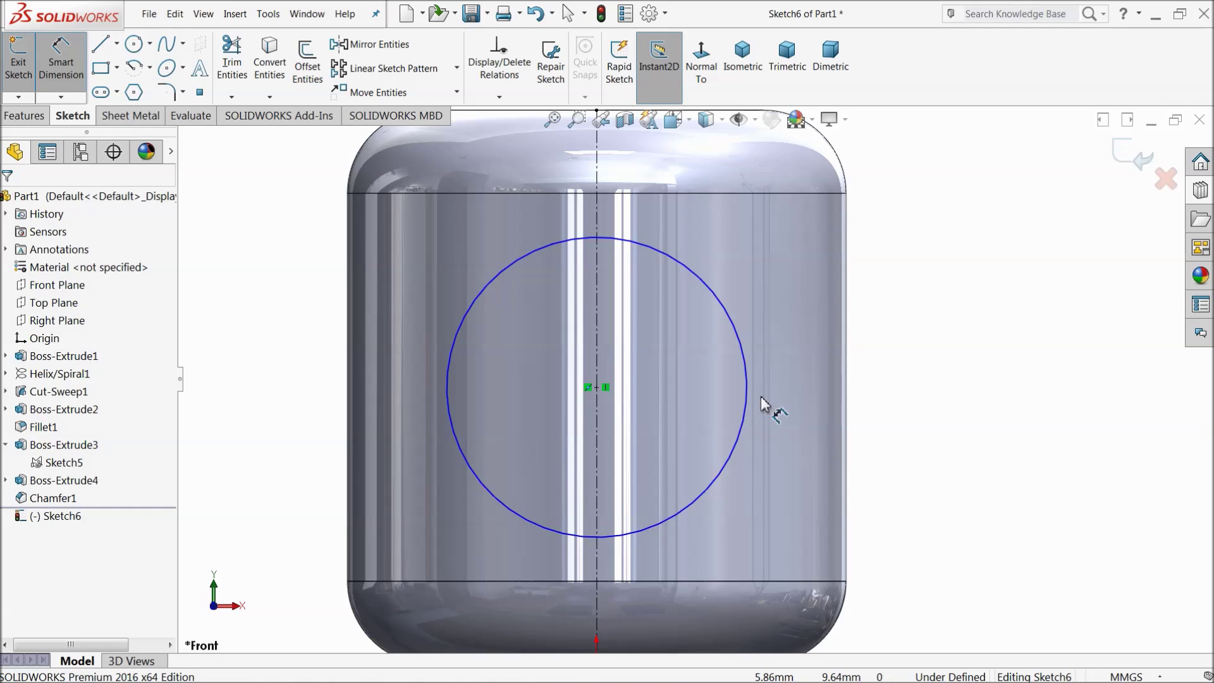
pyautogui.click(747, 397)
pyautogui.click(916, 393)
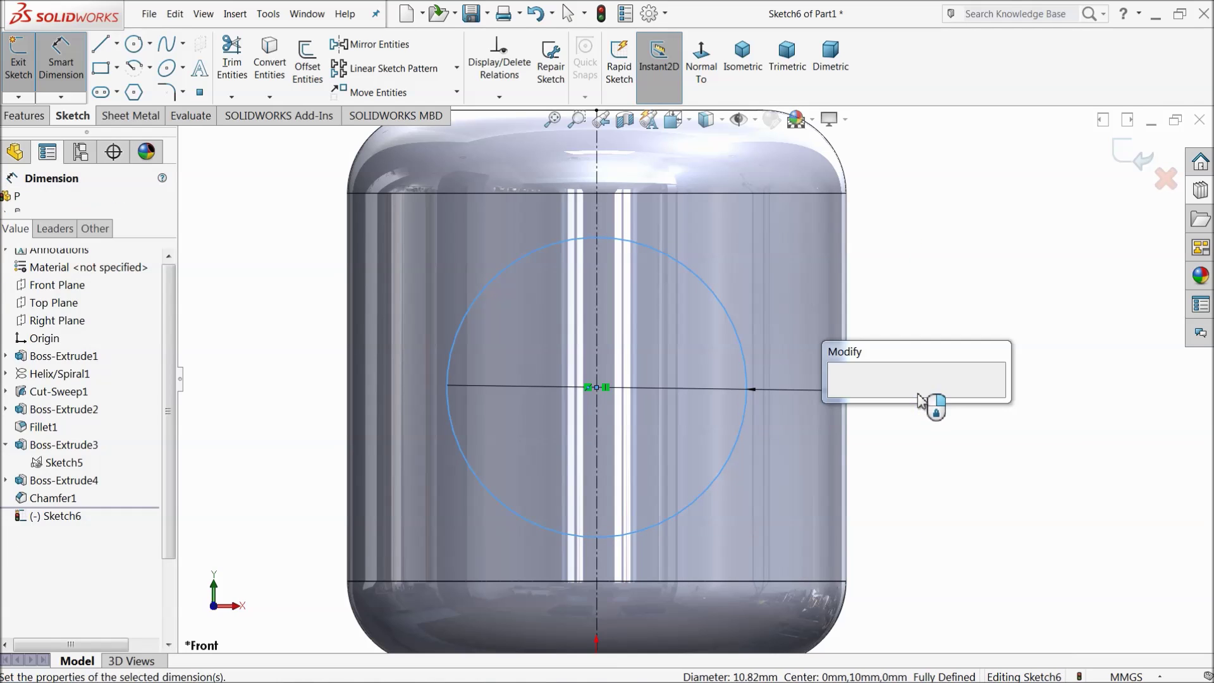
pyautogui.write('8')
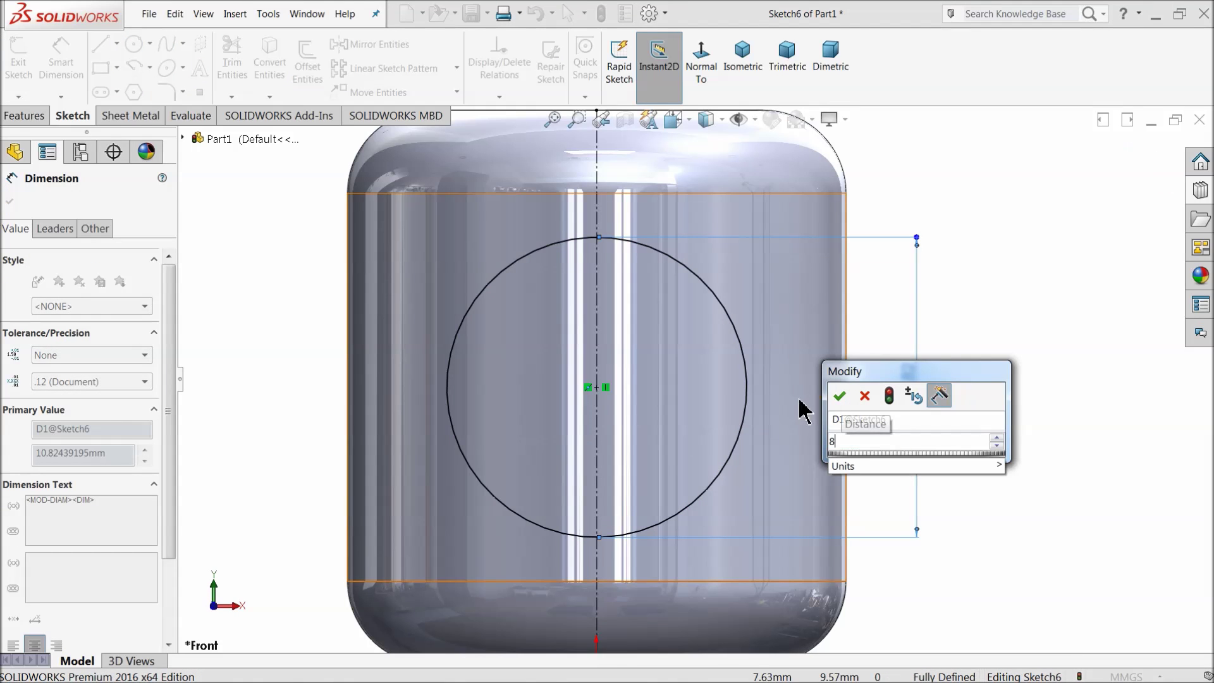
pyautogui.click(839, 397)
pyautogui.scroll(8, 613, 370)
pyautogui.moveTo(623, 380); pyautogui.dragTo(531, 433, button='middle')
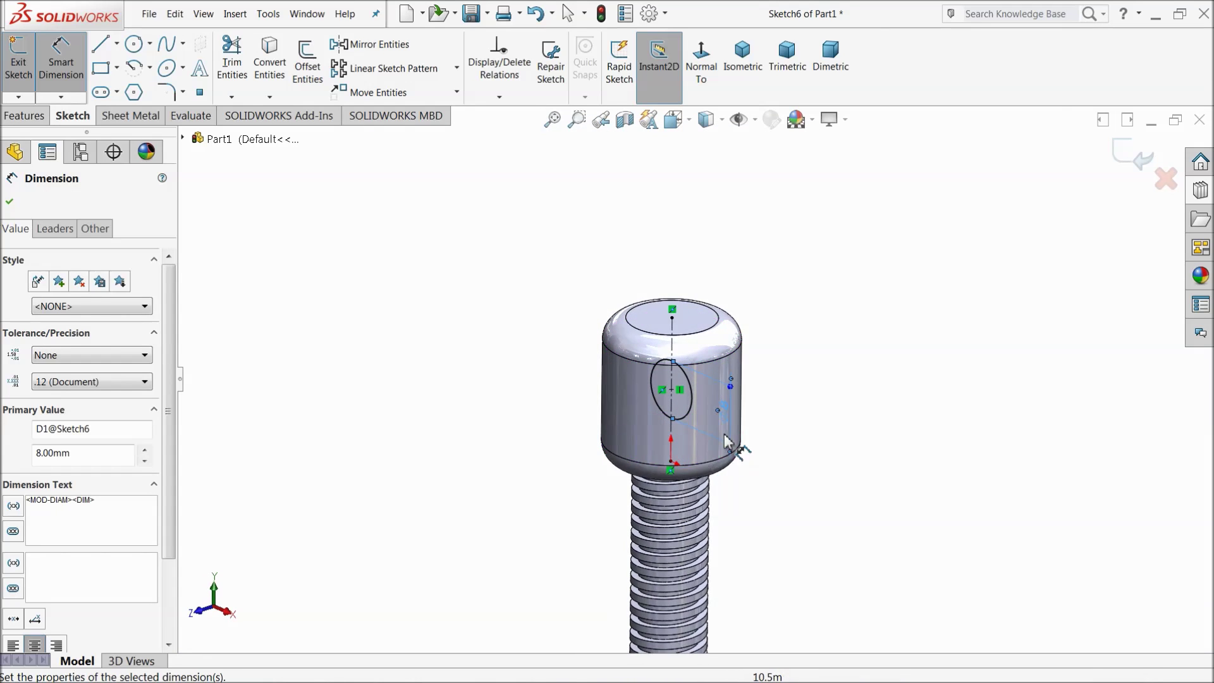
pyautogui.scroll(-6, 721, 430)
pyautogui.click(24, 115)
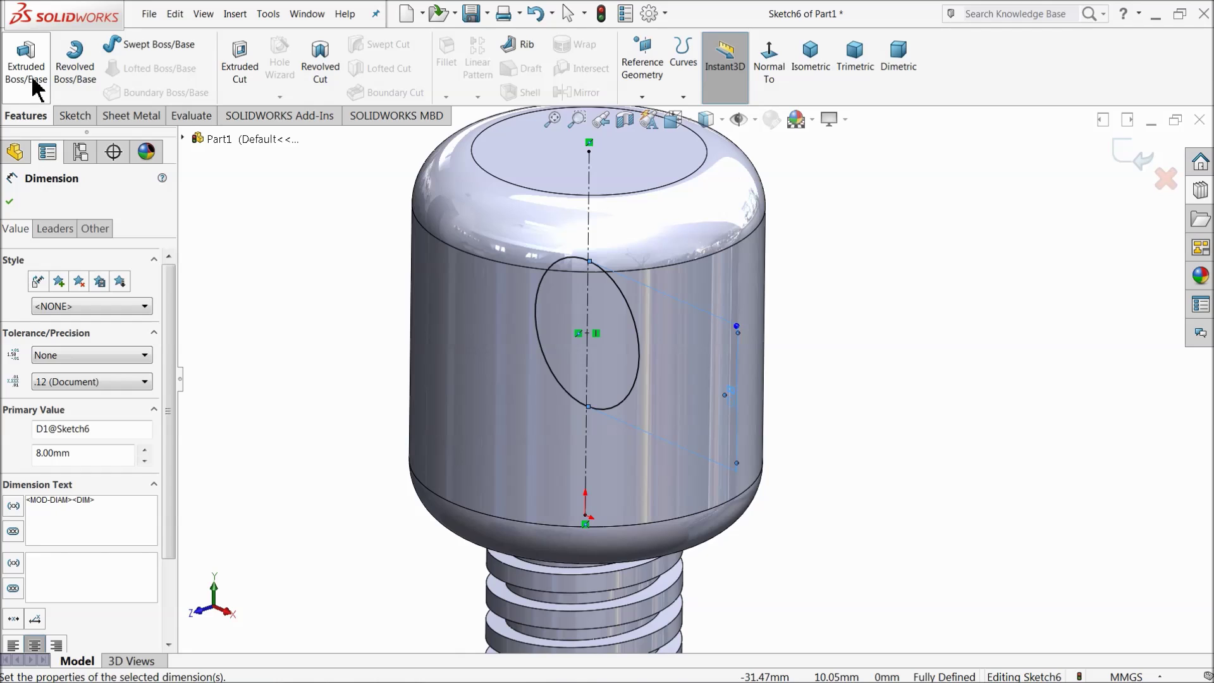
# - Cut the Ø8 mm circle Through All - Both to bore a cross hole through the head
pyautogui.click(237, 70)
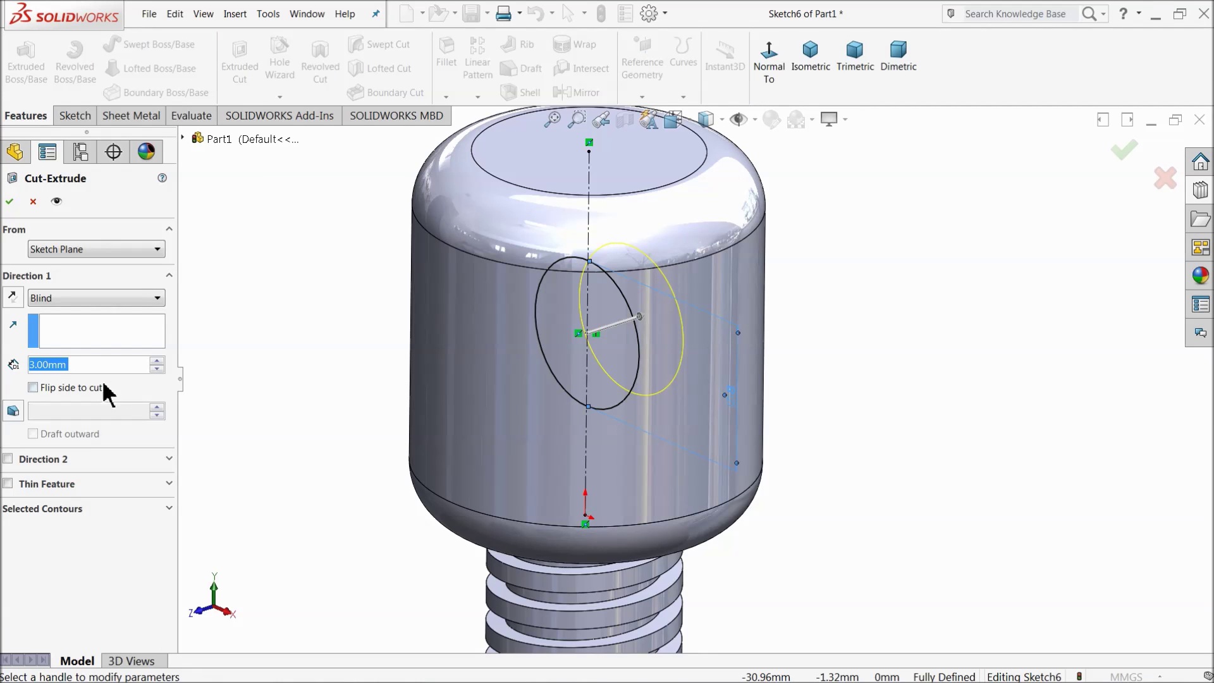
pyautogui.click(60, 300)
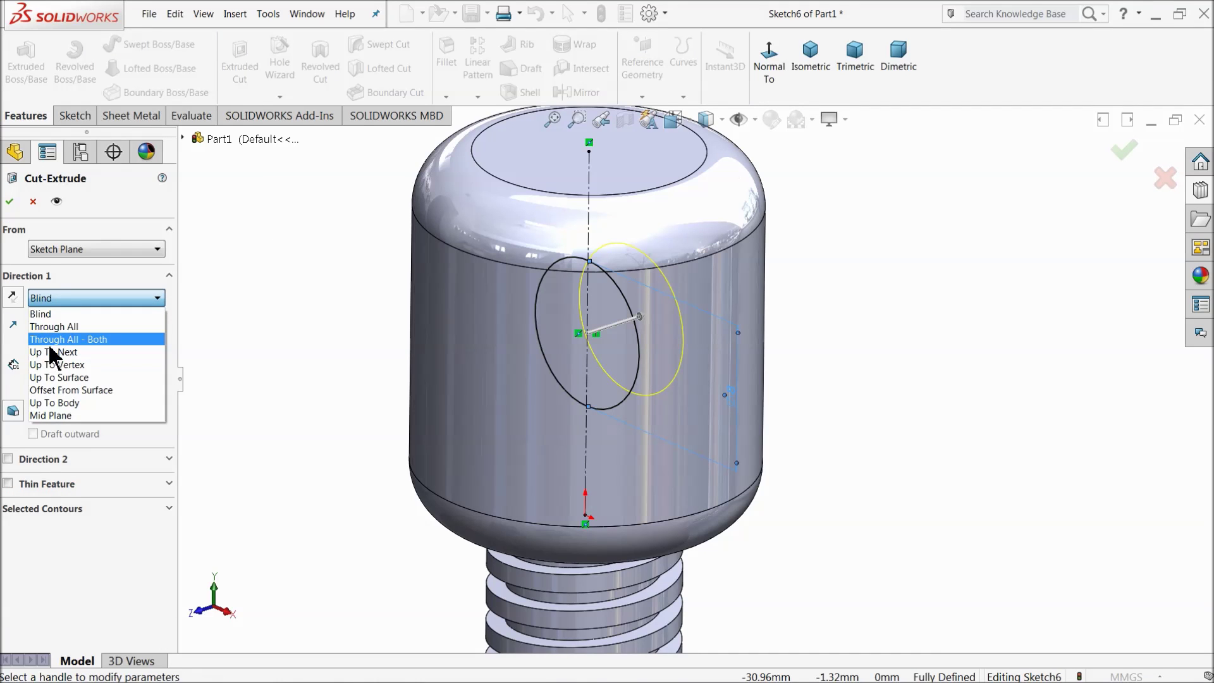
pyautogui.click(64, 341)
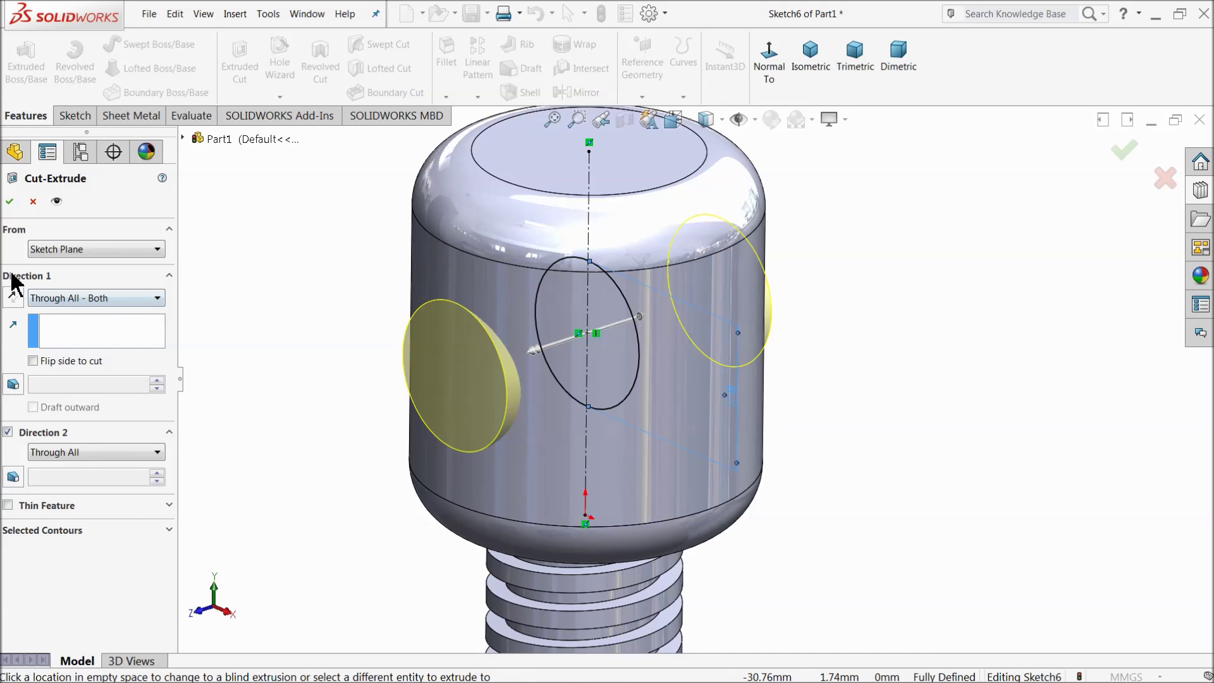
pyautogui.click(9, 202)
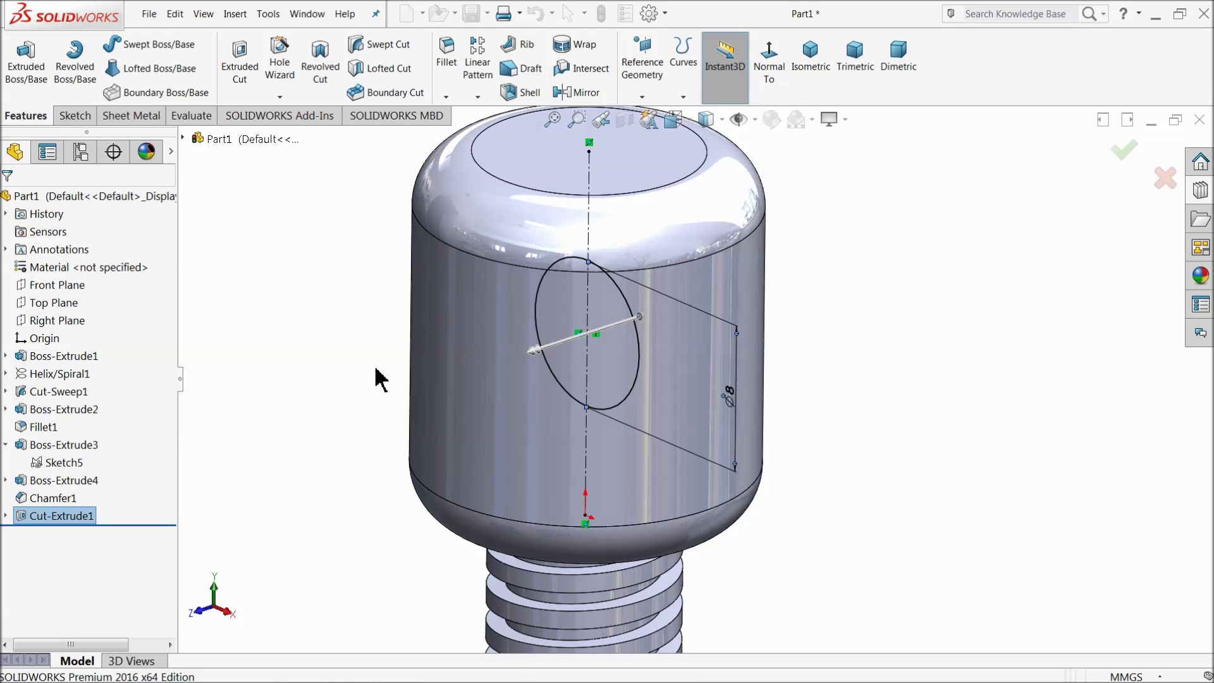
pyautogui.scroll(10, 383, 389)
pyautogui.moveTo(553, 516); pyautogui.dragTo(540, 404, button='middle')
pyautogui.scroll(-5, 697, 425)
pyautogui.scroll(-5, 671, 411)
pyautogui.scroll(-2, 541, 403)
pyautogui.scroll(-2, 540, 403)
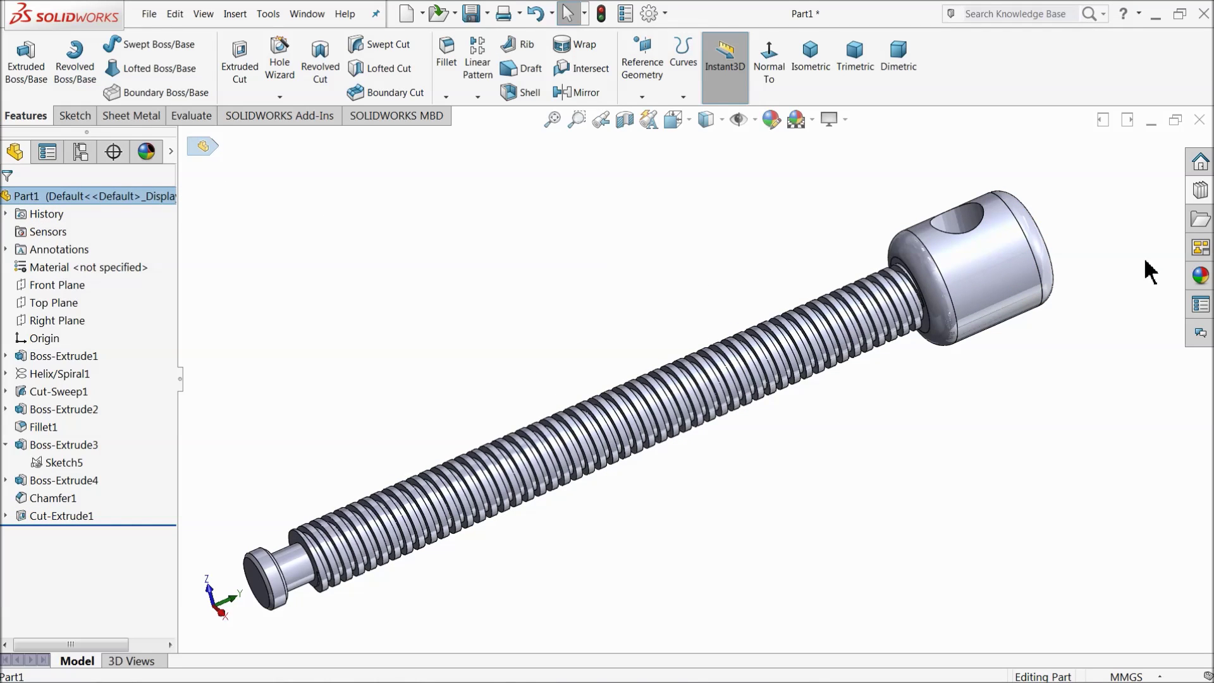
pyautogui.click(1207, 283)
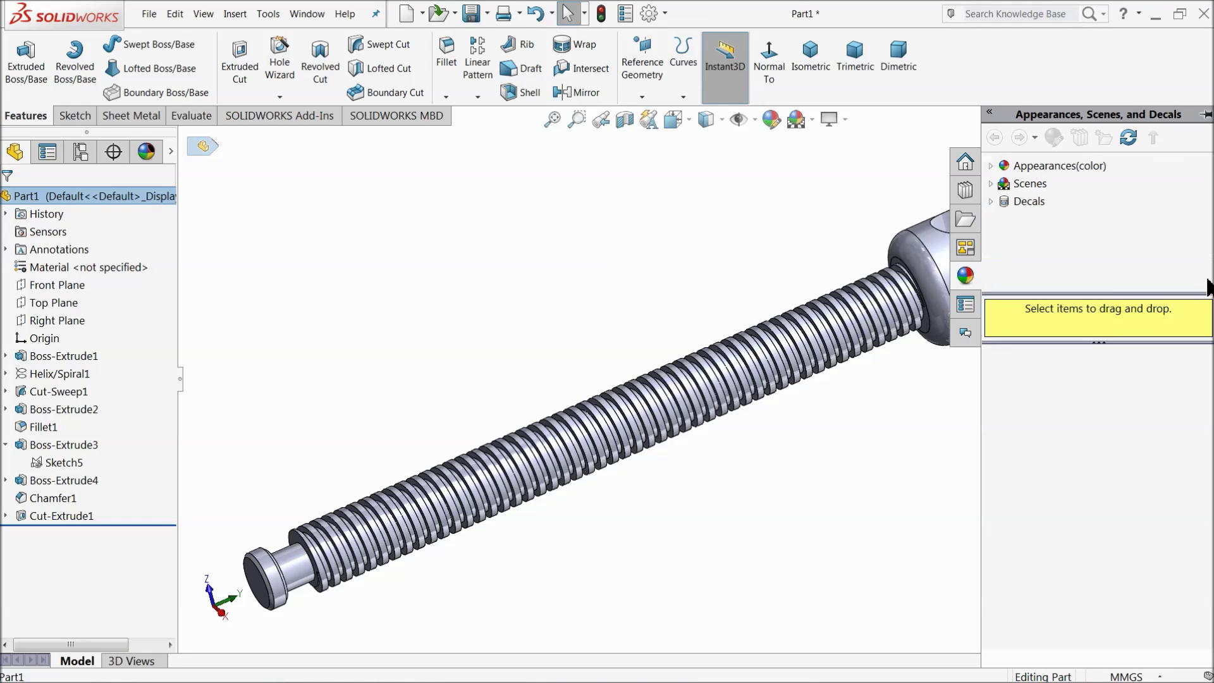
pyautogui.click(1007, 168)
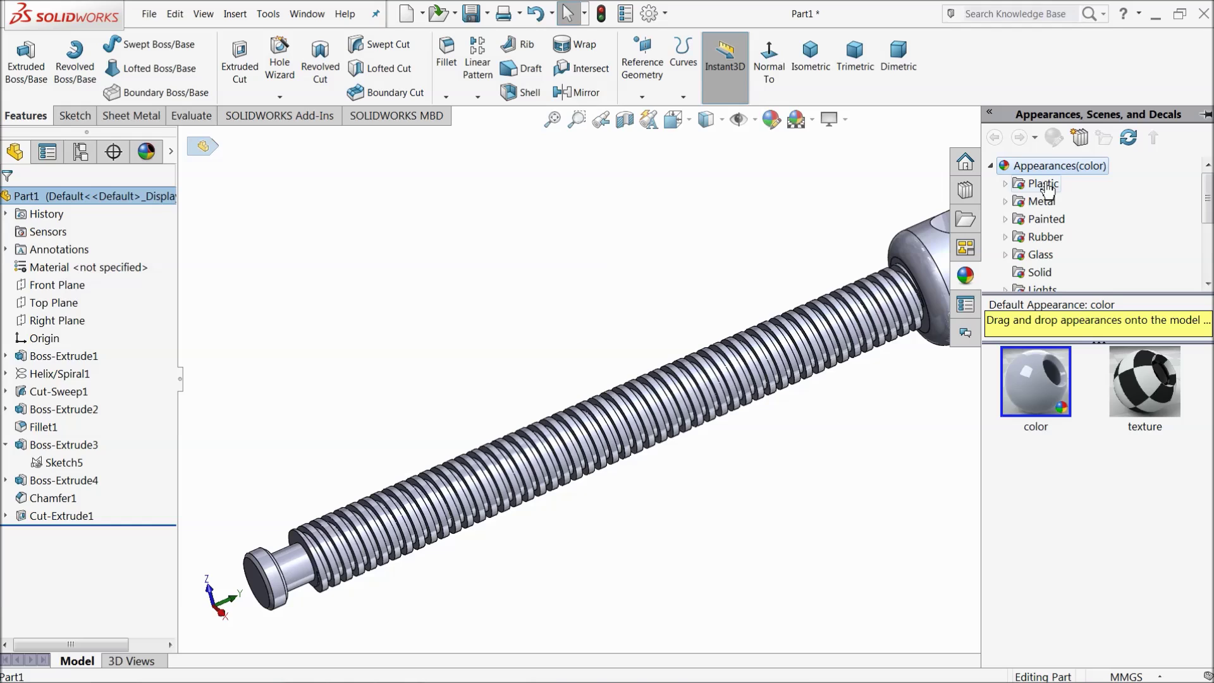
pyautogui.click(1031, 205)
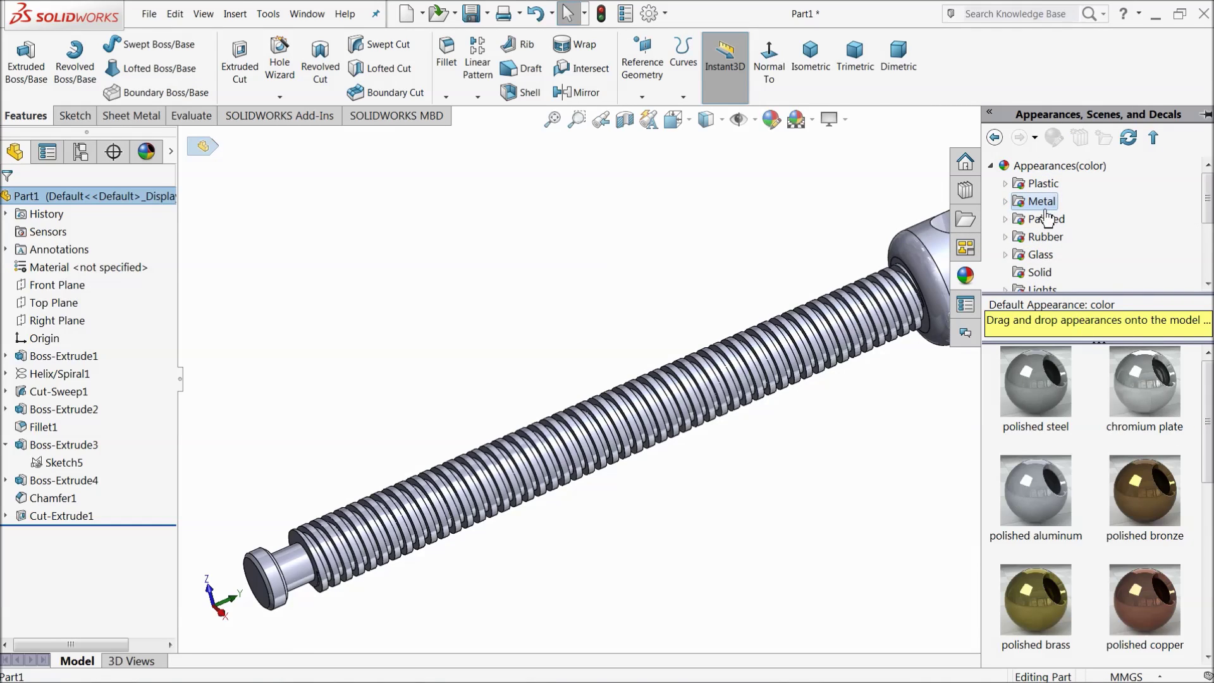
pyautogui.scroll(-3, 1089, 442)
pyautogui.scroll(3, 1091, 493)
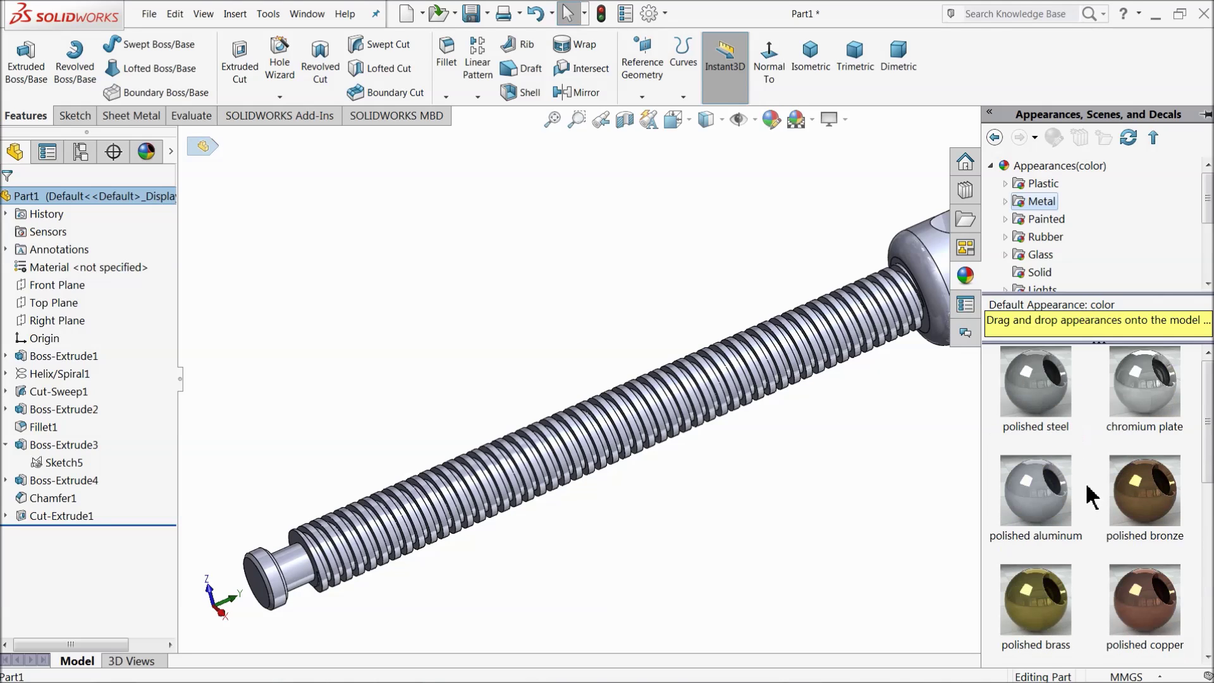
pyautogui.doubleClick(1149, 408)
pyautogui.scroll(-8, 917, 380)
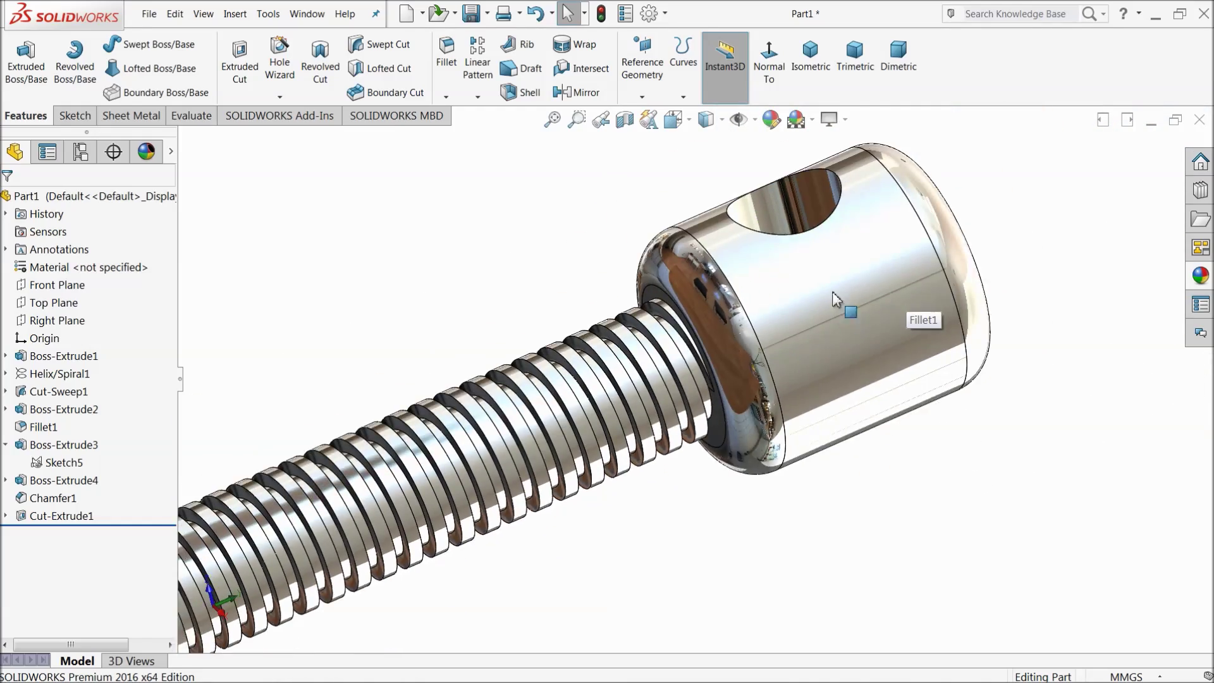
pyautogui.moveTo(734, 304); pyautogui.dragTo(689, 338, button='middle')
pyautogui.scroll(-3, 648, 340)
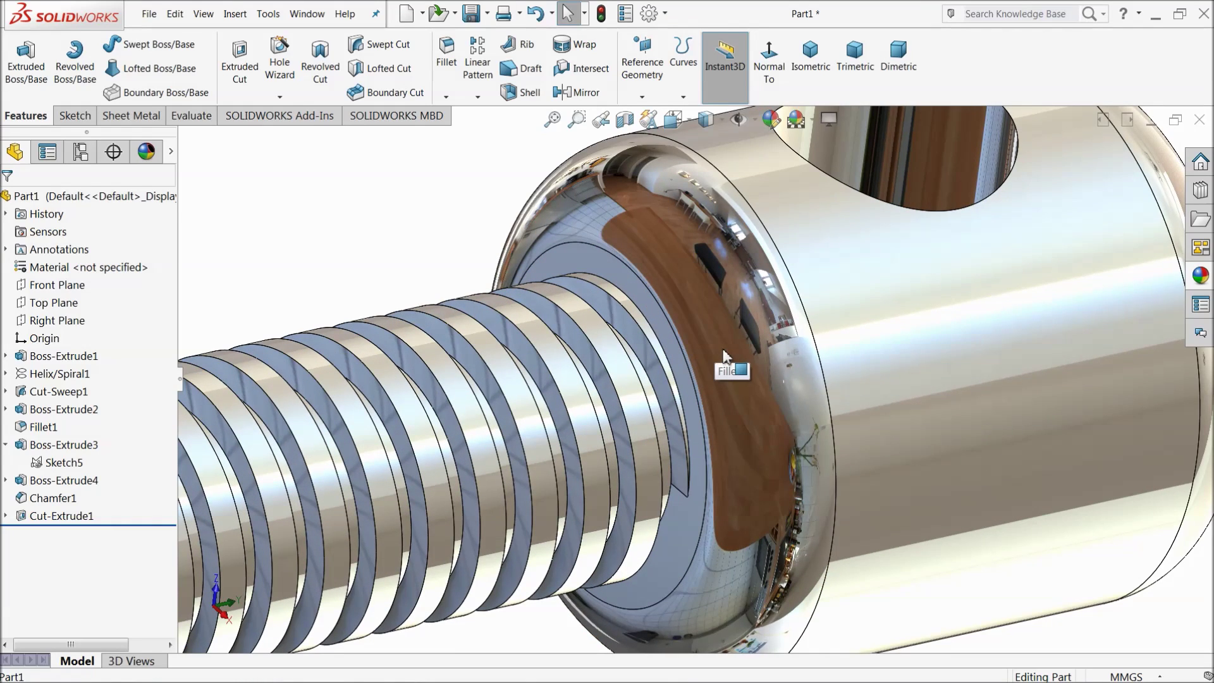
pyautogui.scroll(3, 724, 356)
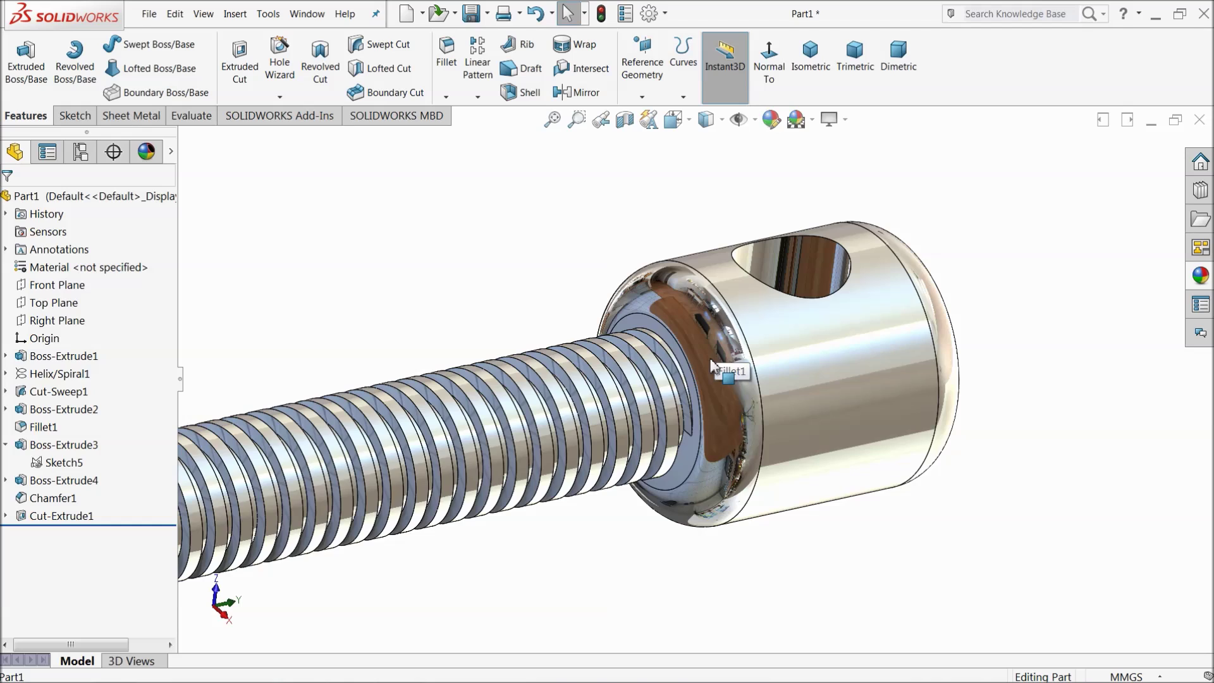
pyautogui.scroll(-3, 738, 351)
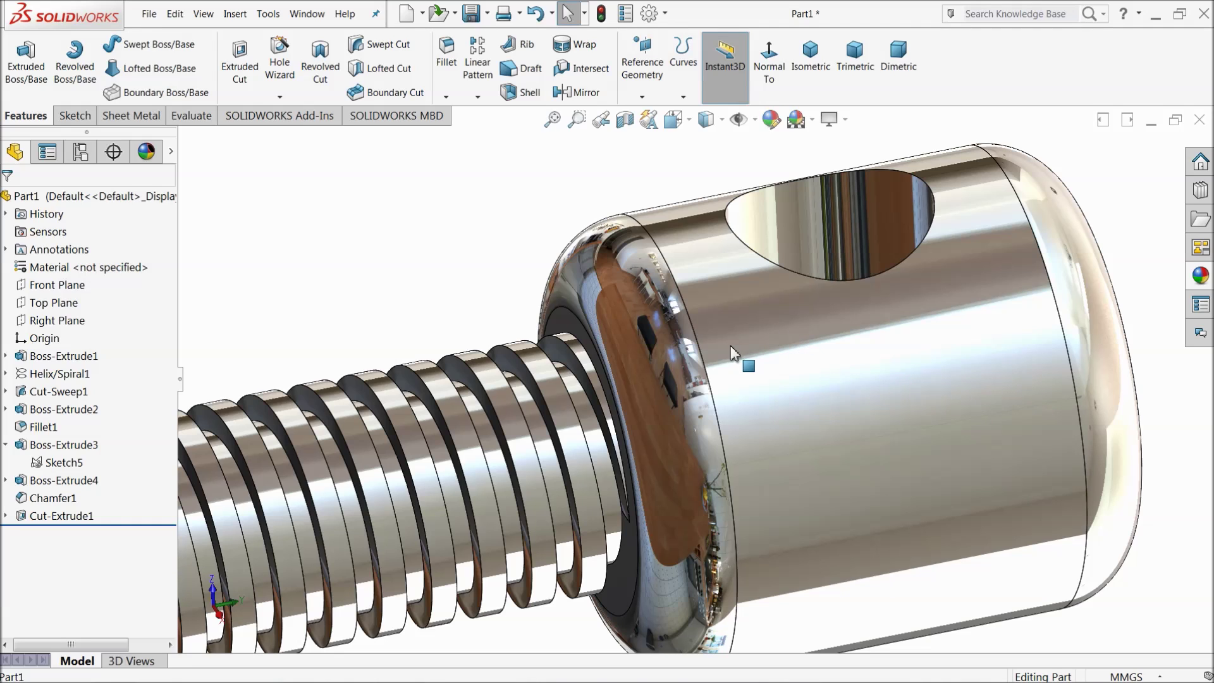
pyautogui.scroll(10, 727, 345)
pyautogui.scroll(-10, 380, 451)
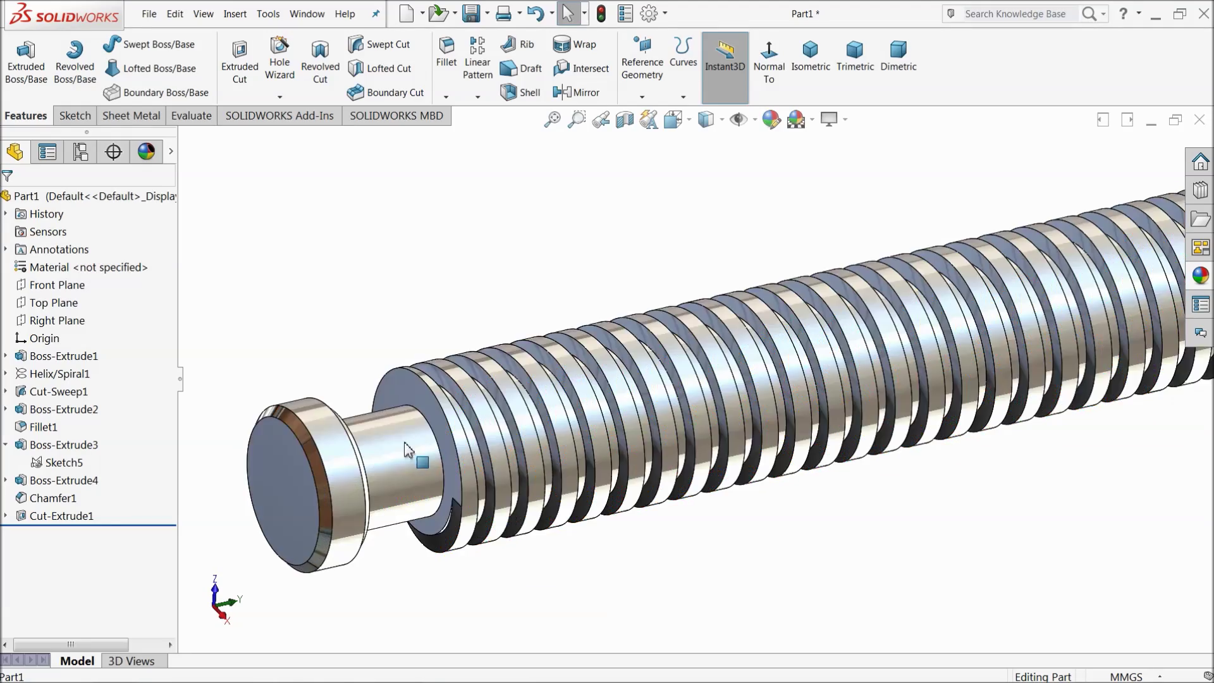
pyautogui.moveTo(442, 449); pyautogui.dragTo(418, 335, button='middle')
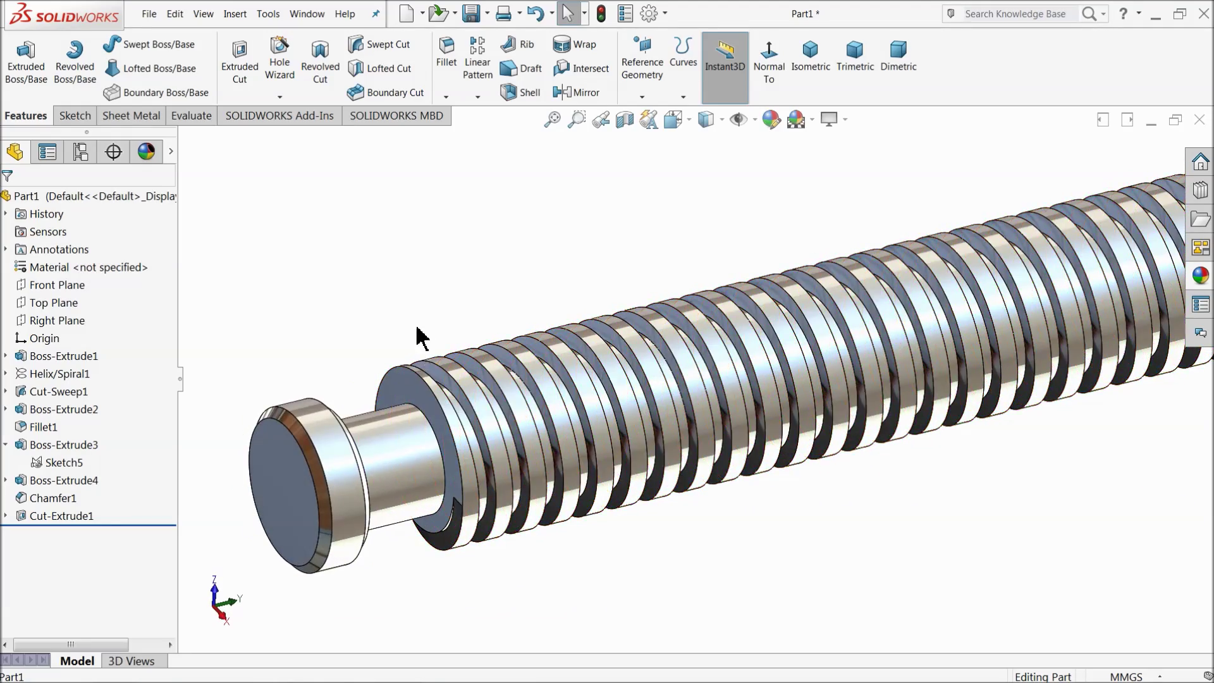
pyautogui.scroll(8, 466, 361)
pyautogui.scroll(-3, 466, 361)
pyautogui.moveTo(571, 291)
pyautogui.mouseDown(button='middle')
pyautogui.moveTo(569, 320)
pyautogui.moveTo(560, 307)
pyautogui.mouseUp(button='middle')
pyautogui.scroll(-2, 431, 331)
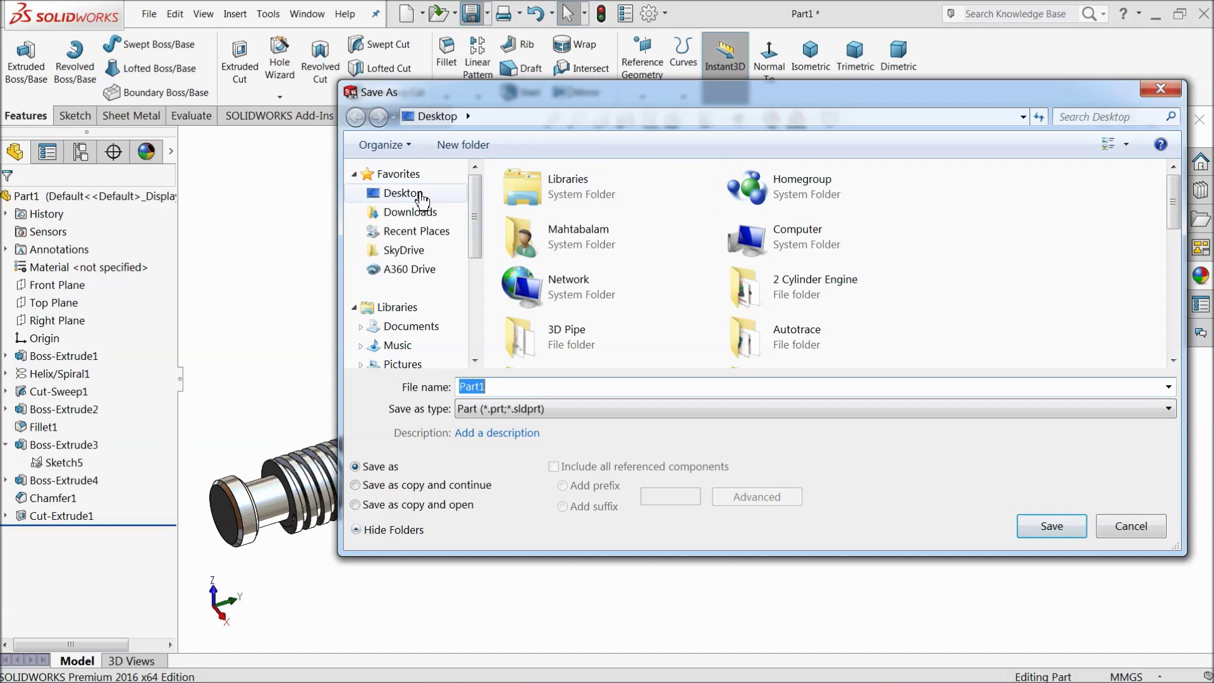
# - Create a Tube Welding Clamp folder on the Desktop and save the part there as 1.Screw Rod
pyautogui.click(421, 196)
pyautogui.click(464, 146)
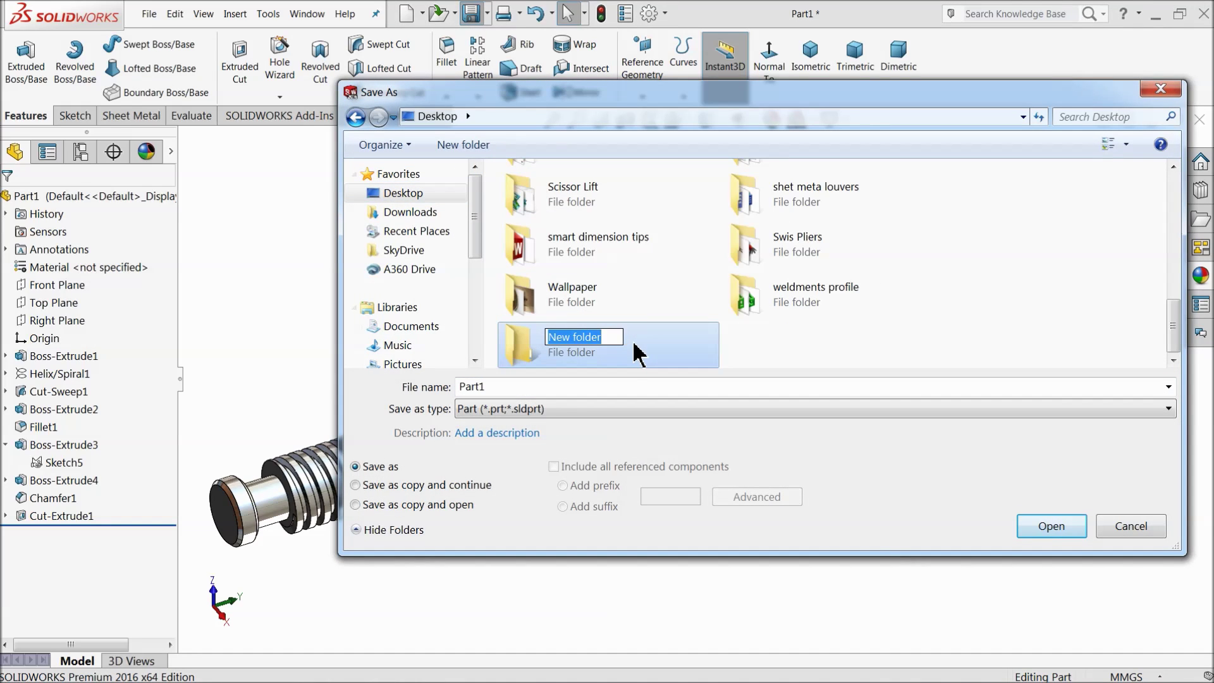
pyautogui.write('Tube We')
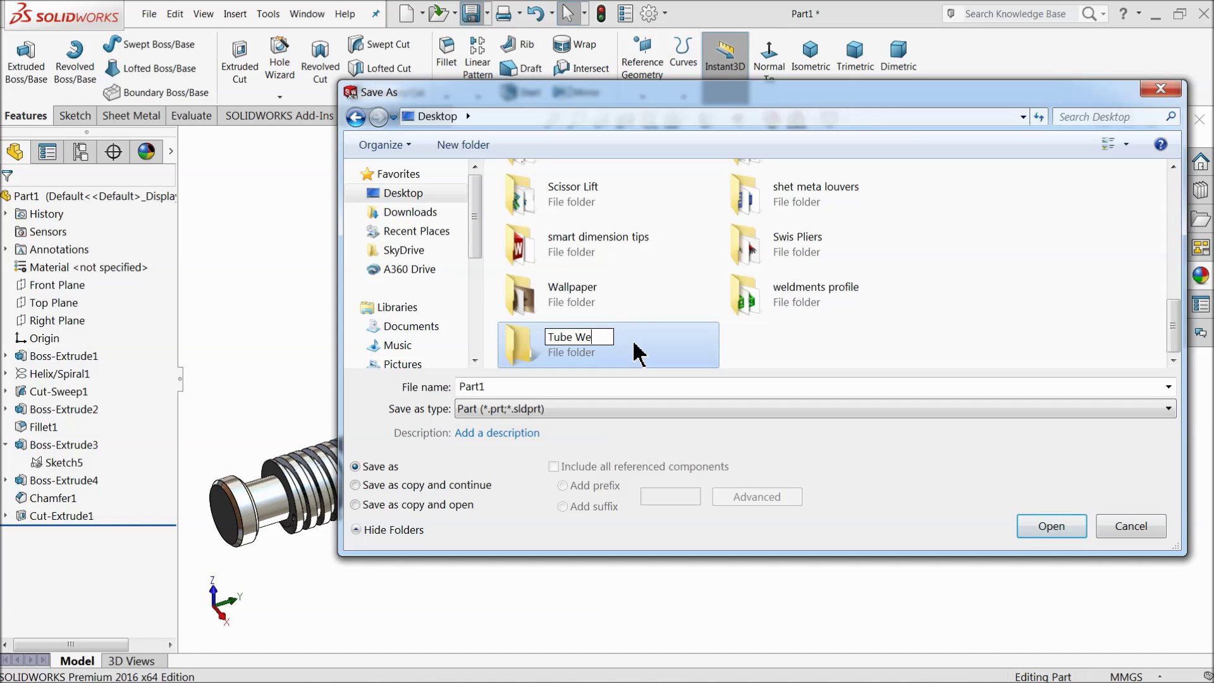
pyautogui.write('lding Clamp')
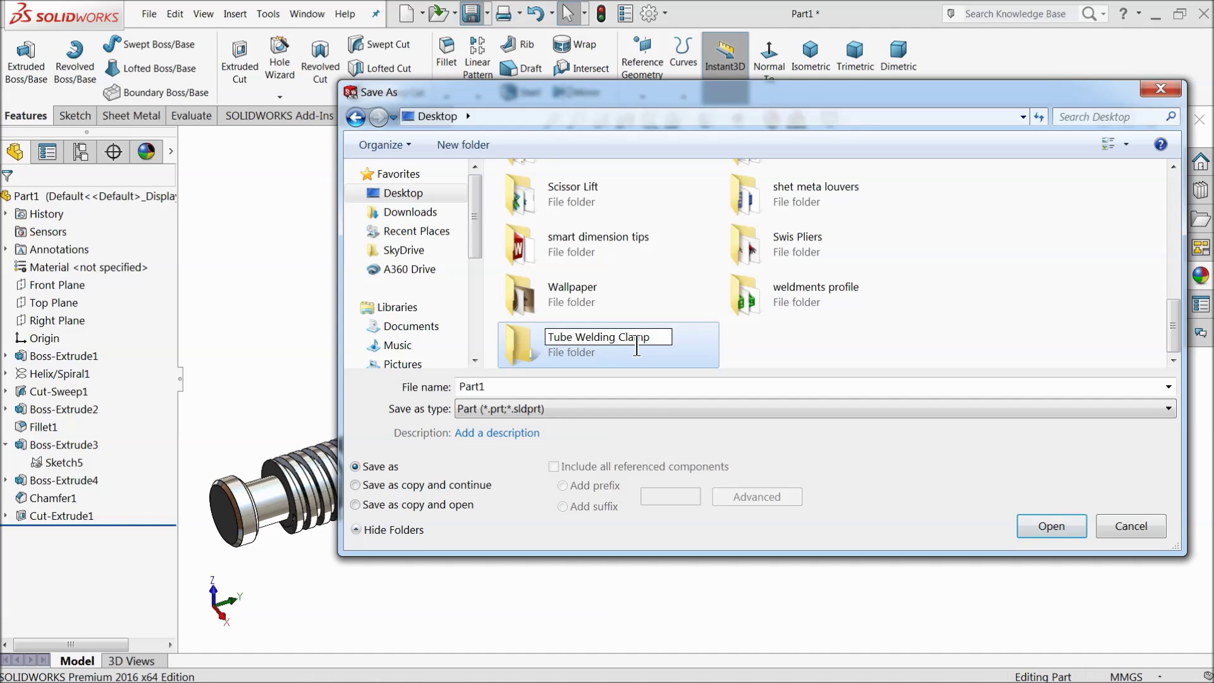
pyautogui.press('Return')
pyautogui.doubleClick(576, 361)
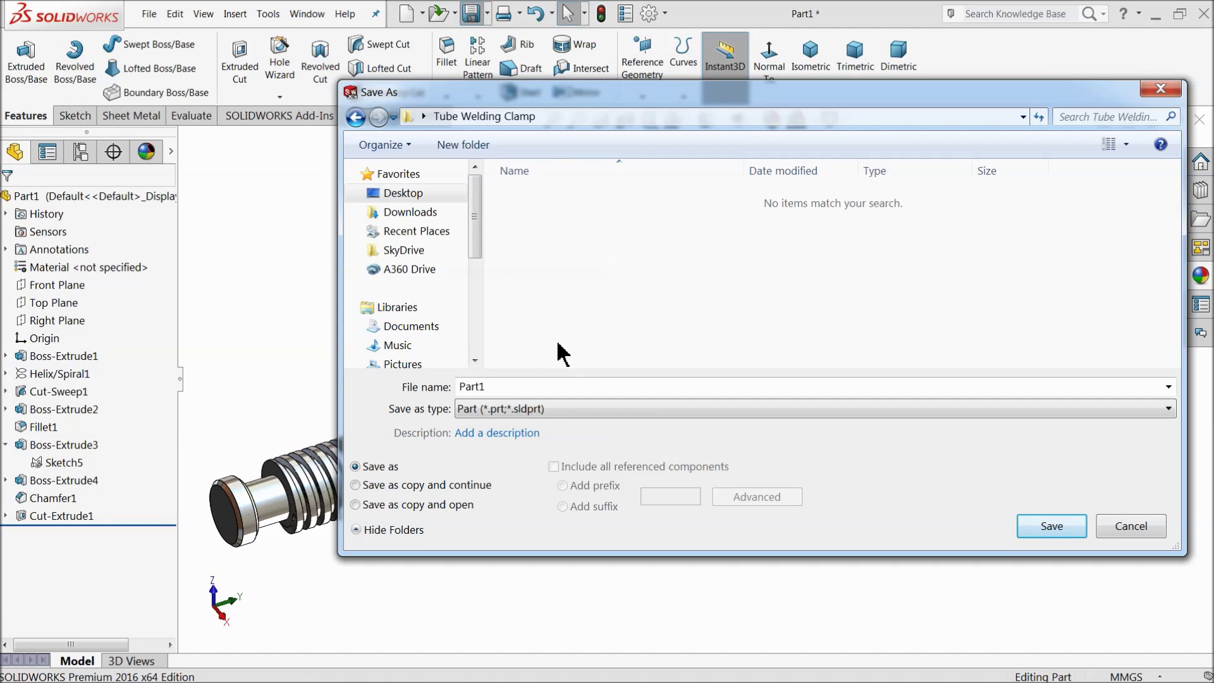
pyautogui.click(524, 388)
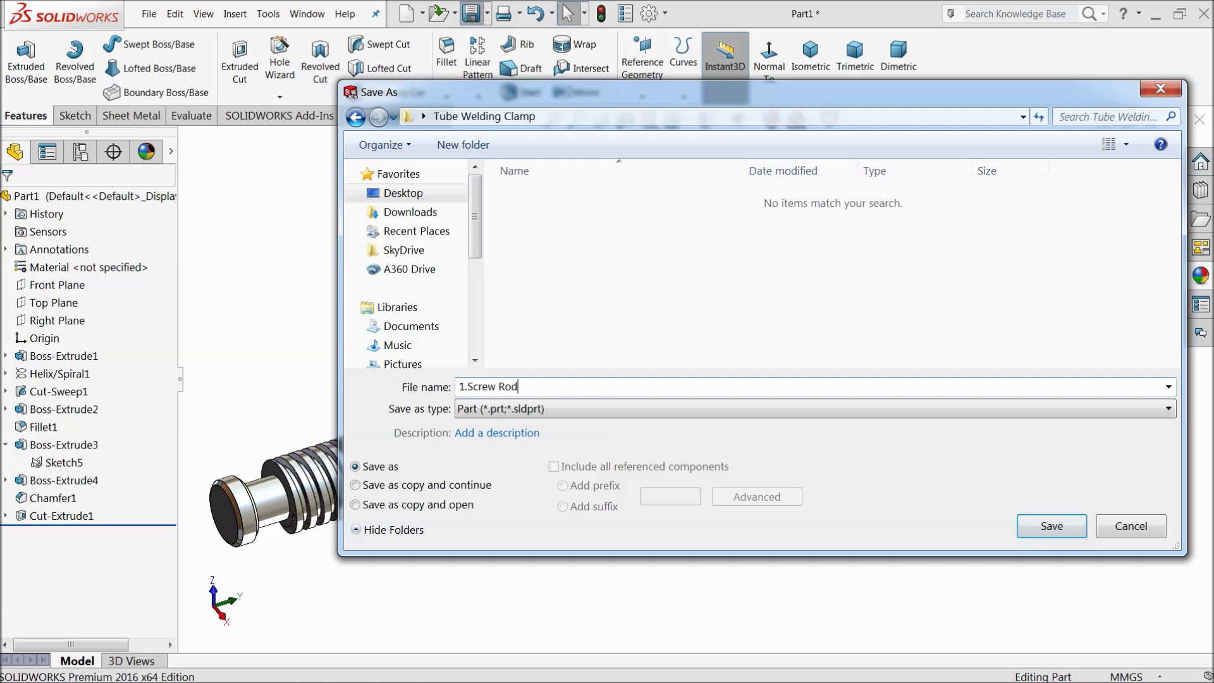
pyautogui.click(1038, 538)
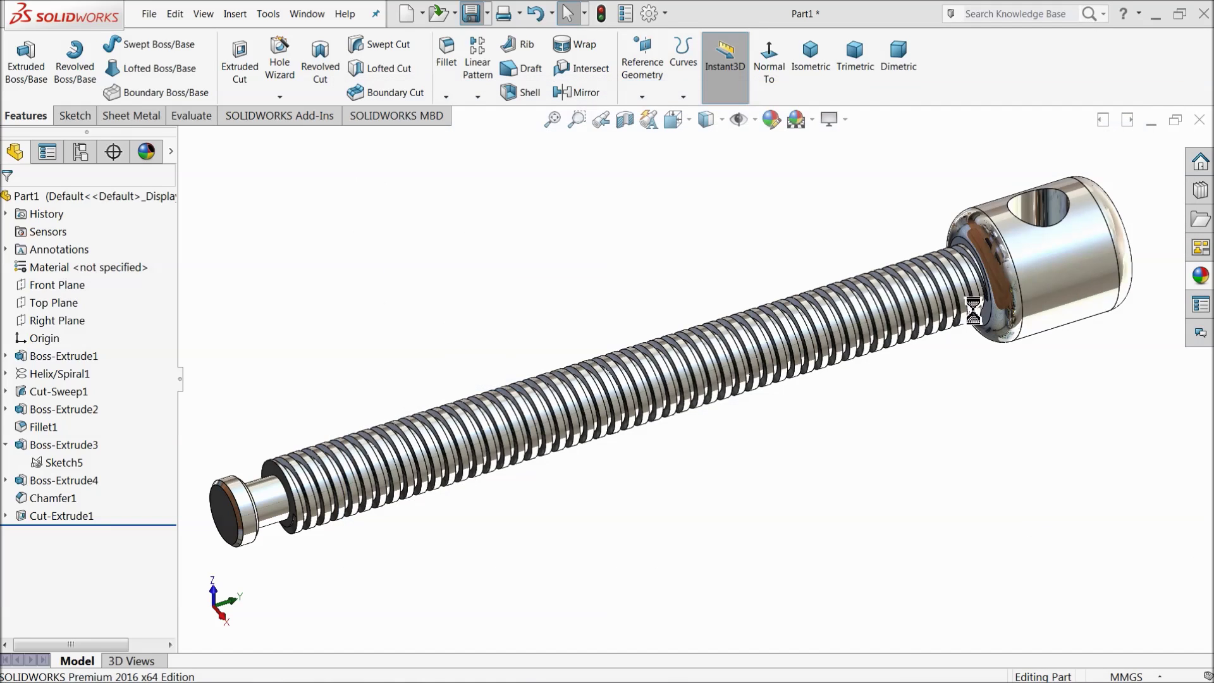
# - Begin Sketch1 on the Right Plane of the new part
pyautogui.moveTo(710, 303)
pyautogui.mouseDown(button='middle')
pyautogui.moveTo(676, 281)
pyautogui.moveTo(713, 285)
pyautogui.mouseUp(button='middle')
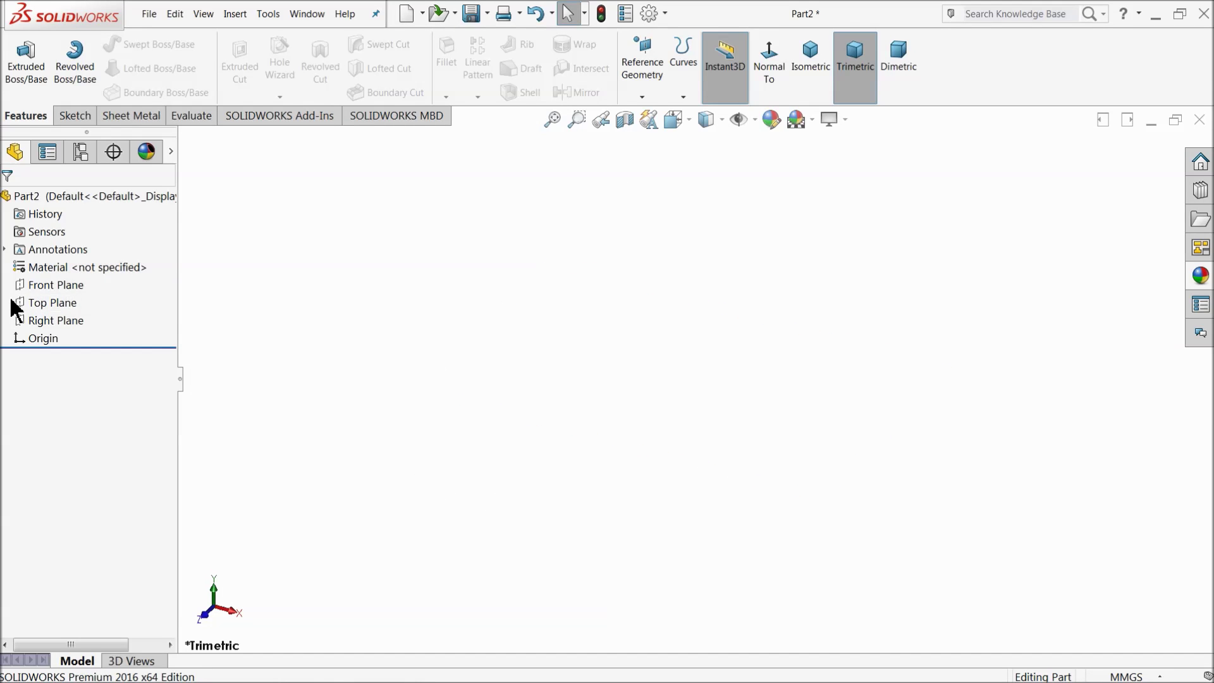
pyautogui.click(25, 321)
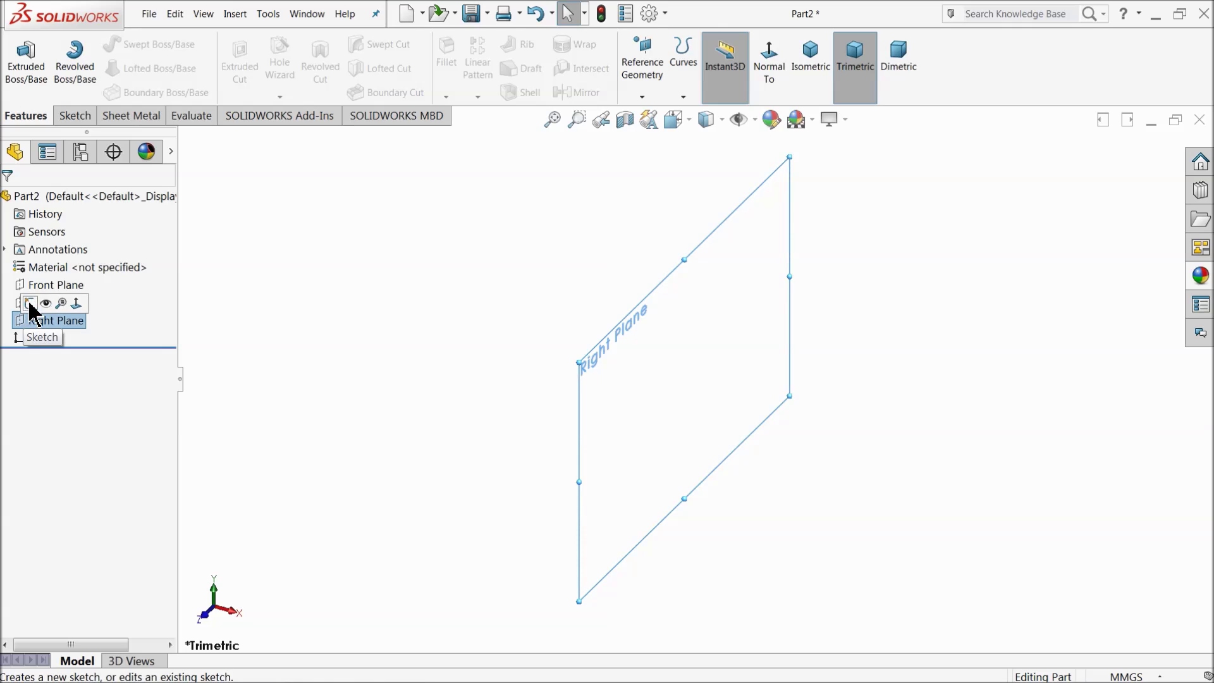
pyautogui.click(30, 304)
pyautogui.click(99, 46)
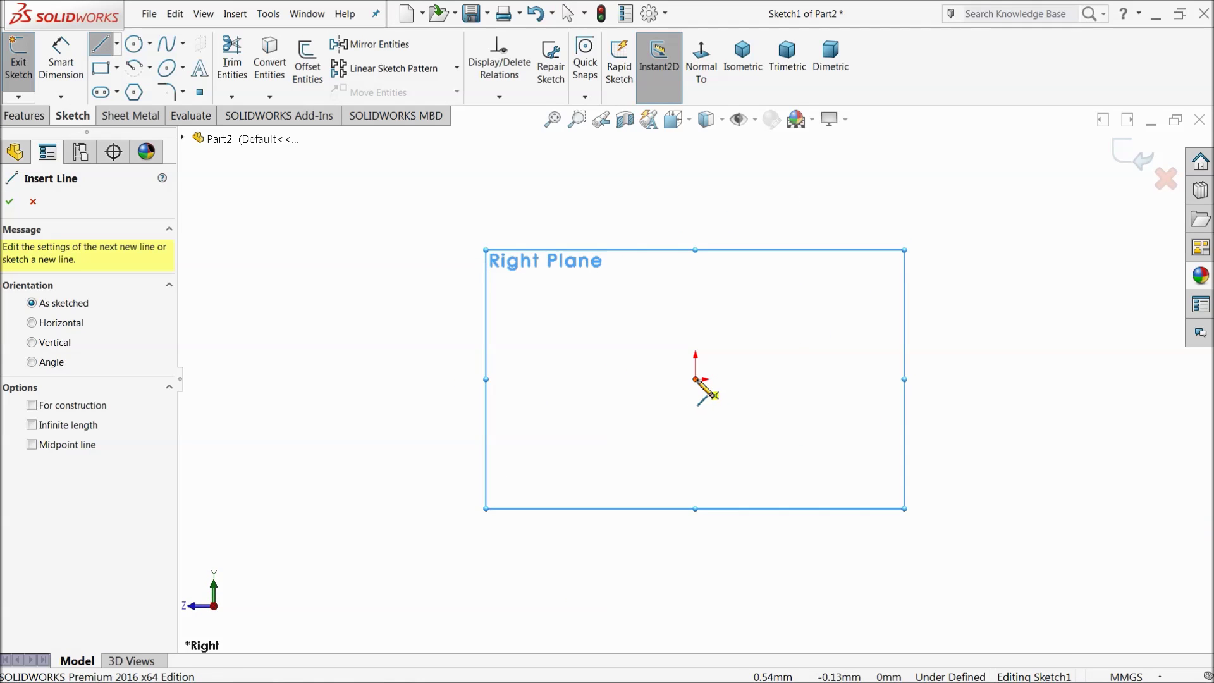
# - Draw the stepped line chain from the origin: short upright, long top line, small upward step
pyautogui.click(696, 379)
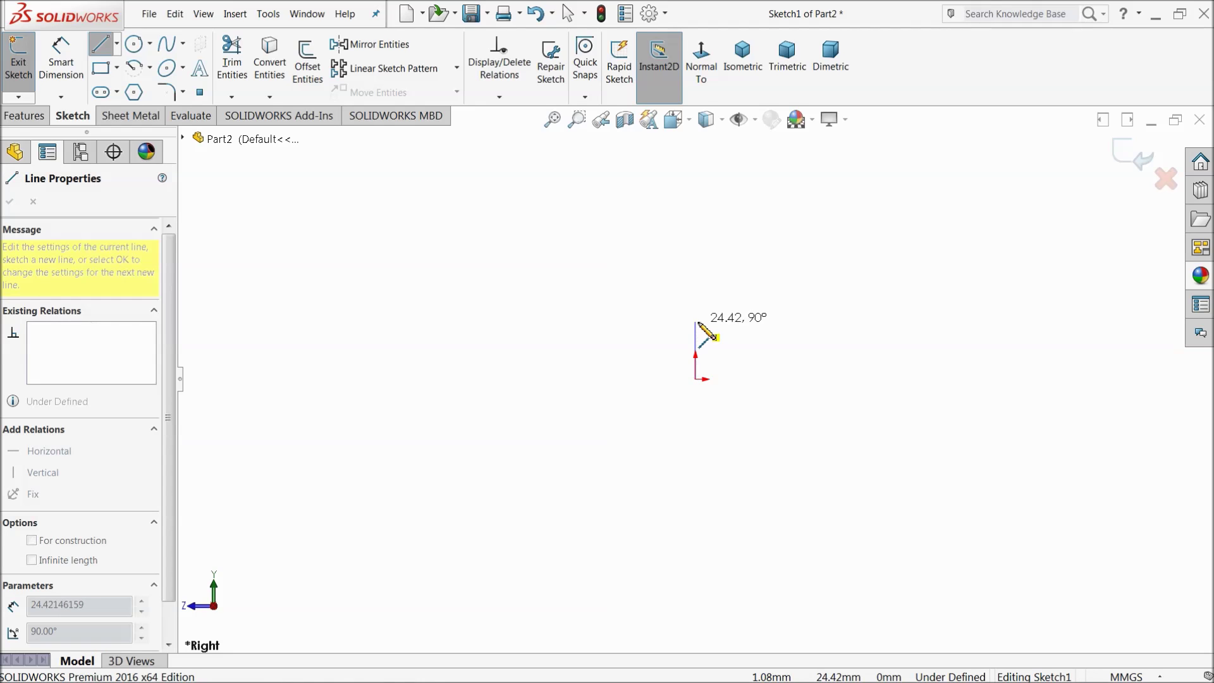
pyautogui.click(695, 320)
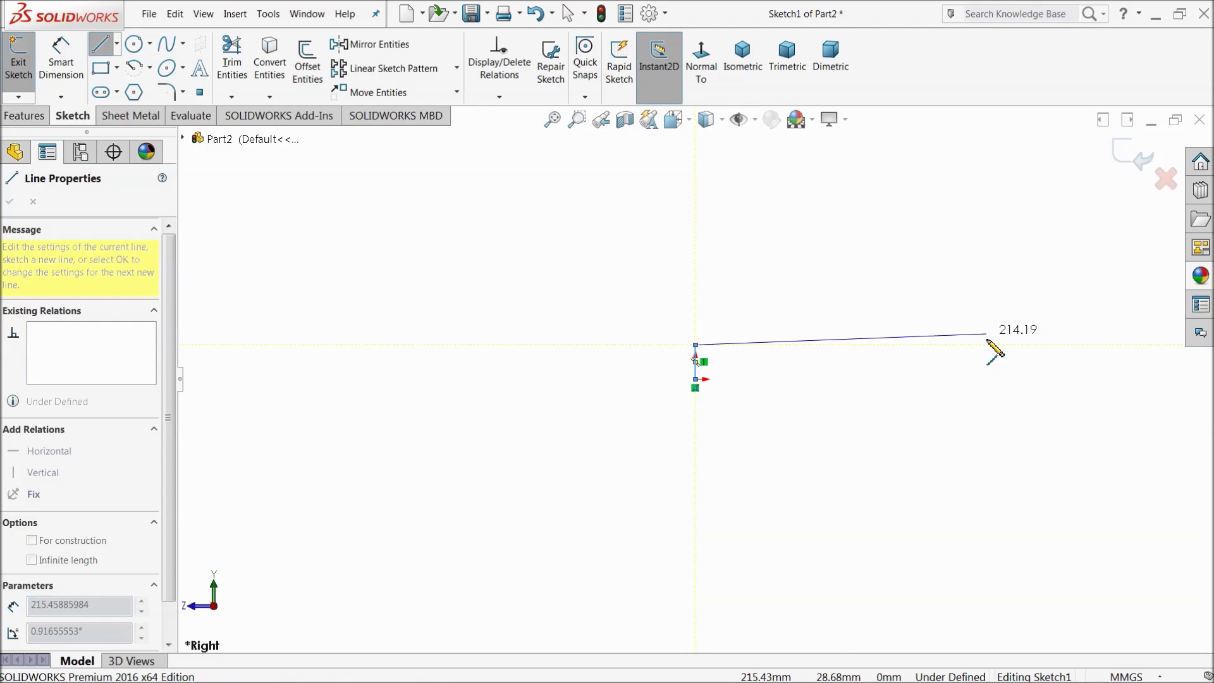
pyautogui.click(1057, 351)
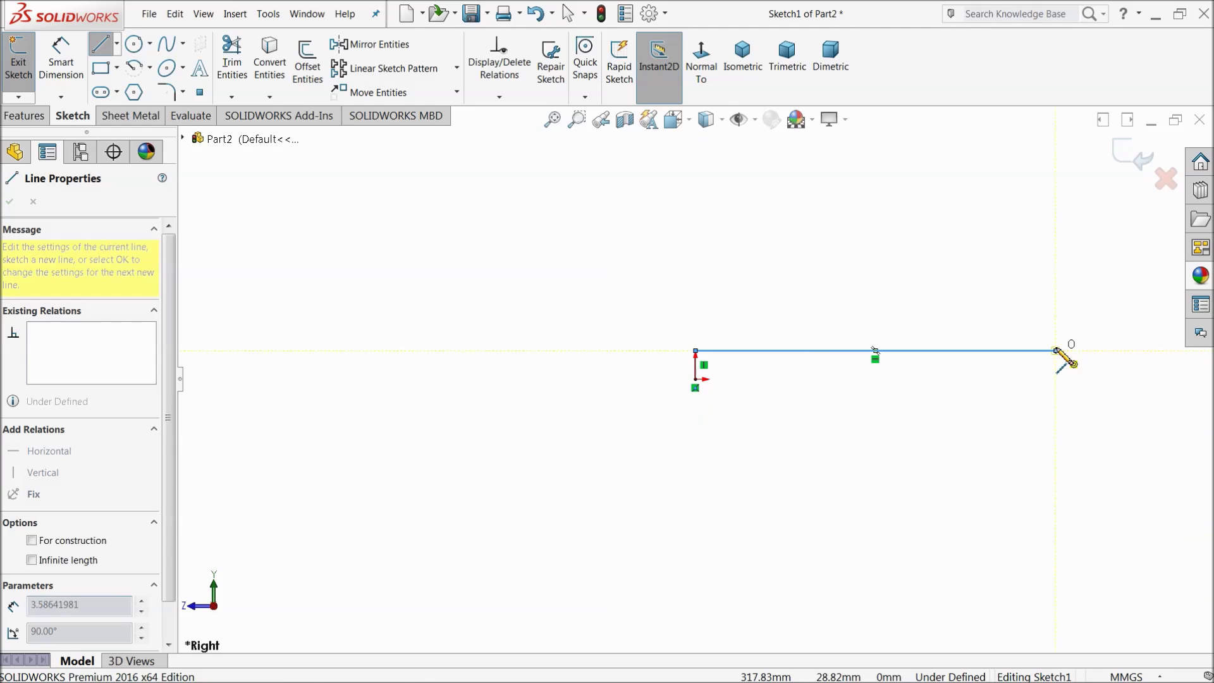
pyautogui.click(1056, 337)
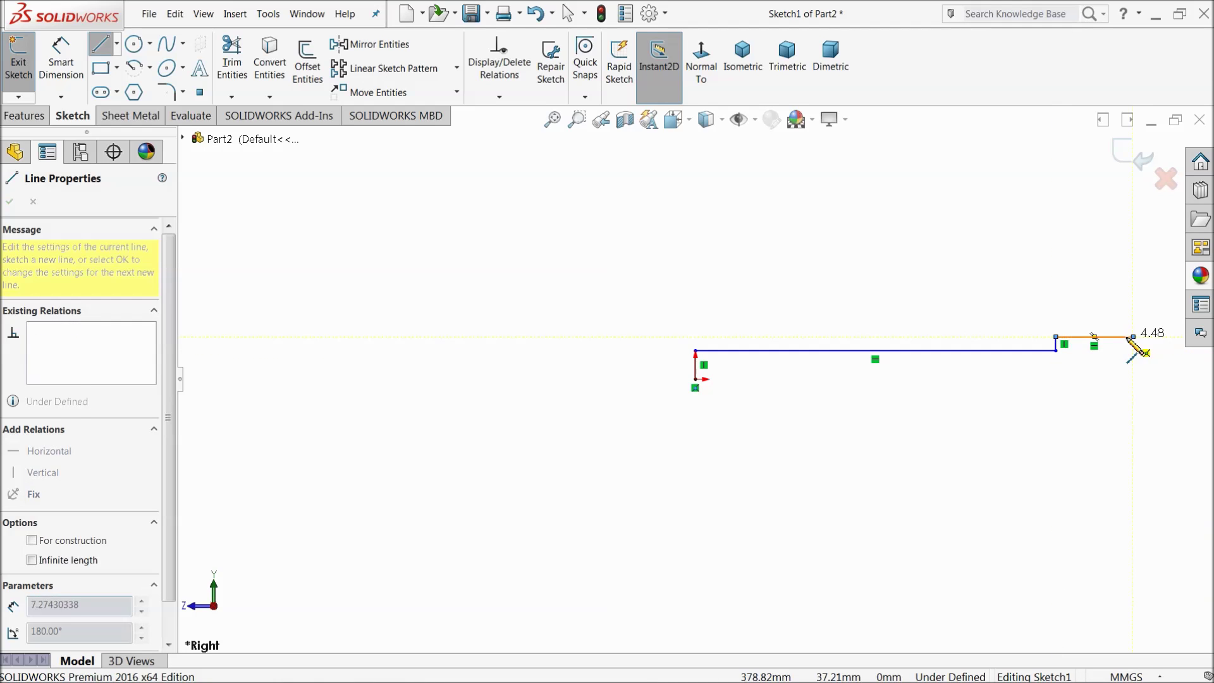
pyautogui.press('f')
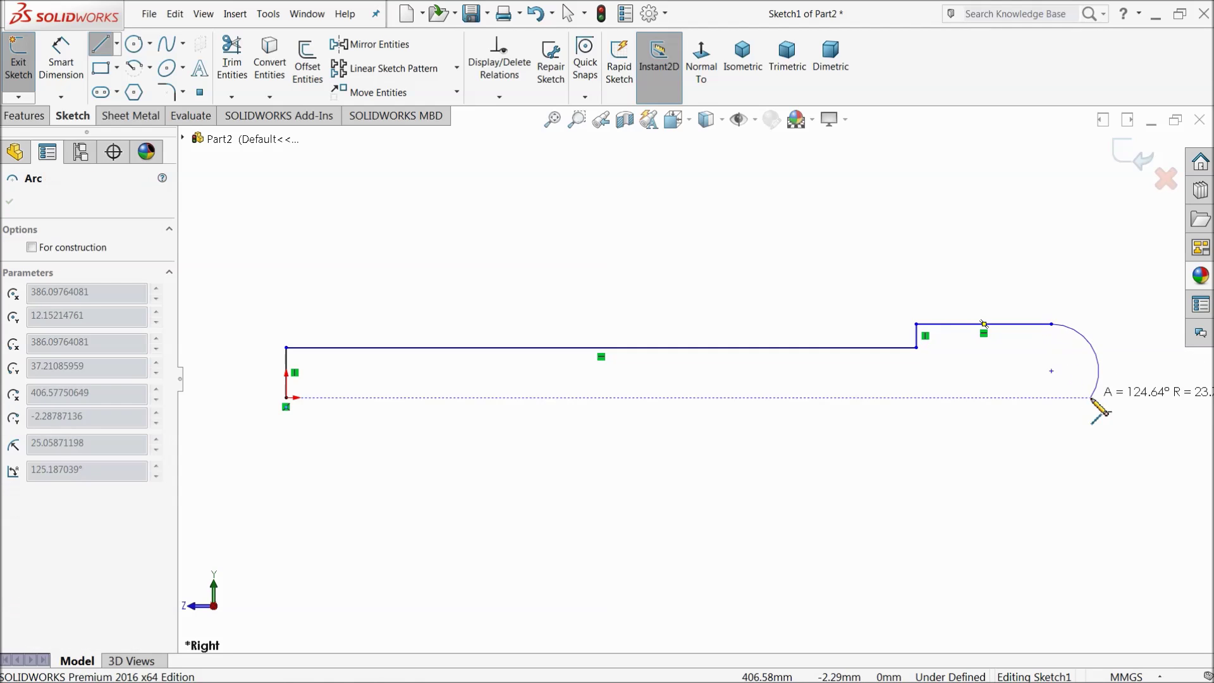
pyautogui.rightClick(1069, 302)
pyautogui.click(1085, 304)
pyautogui.press('Escape')
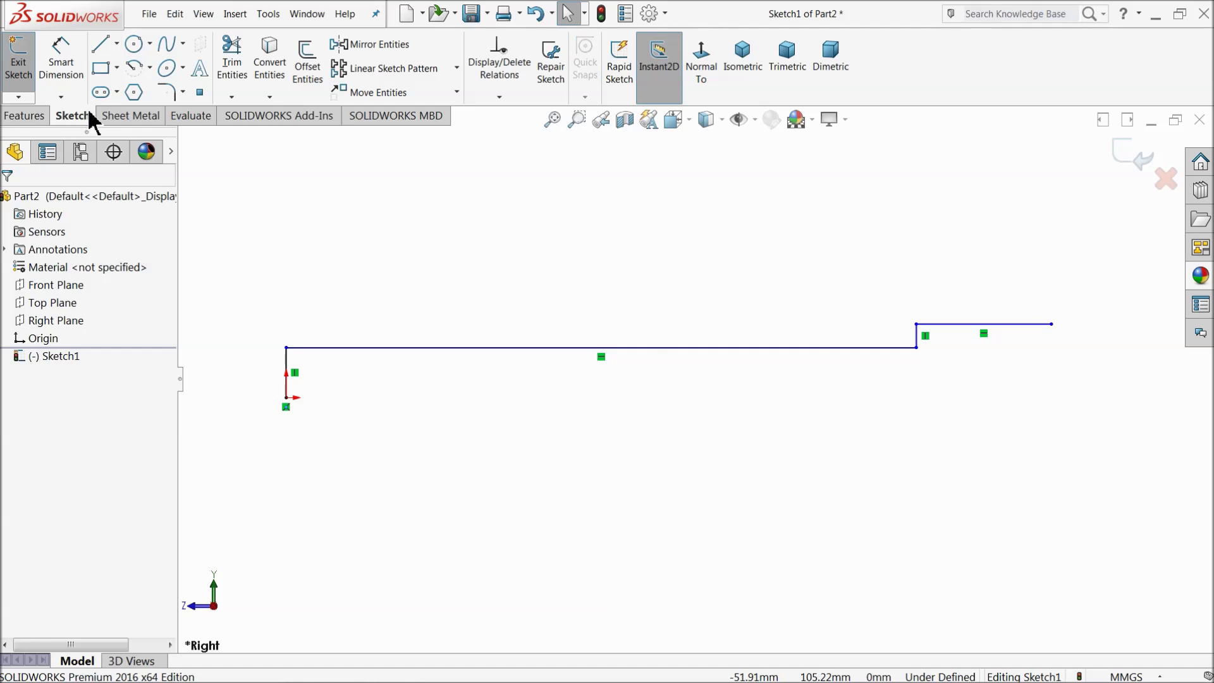
# - Add a long horizontal bottom line of roughly 396 mm under the profile
pyautogui.click(103, 49)
pyautogui.click(287, 398)
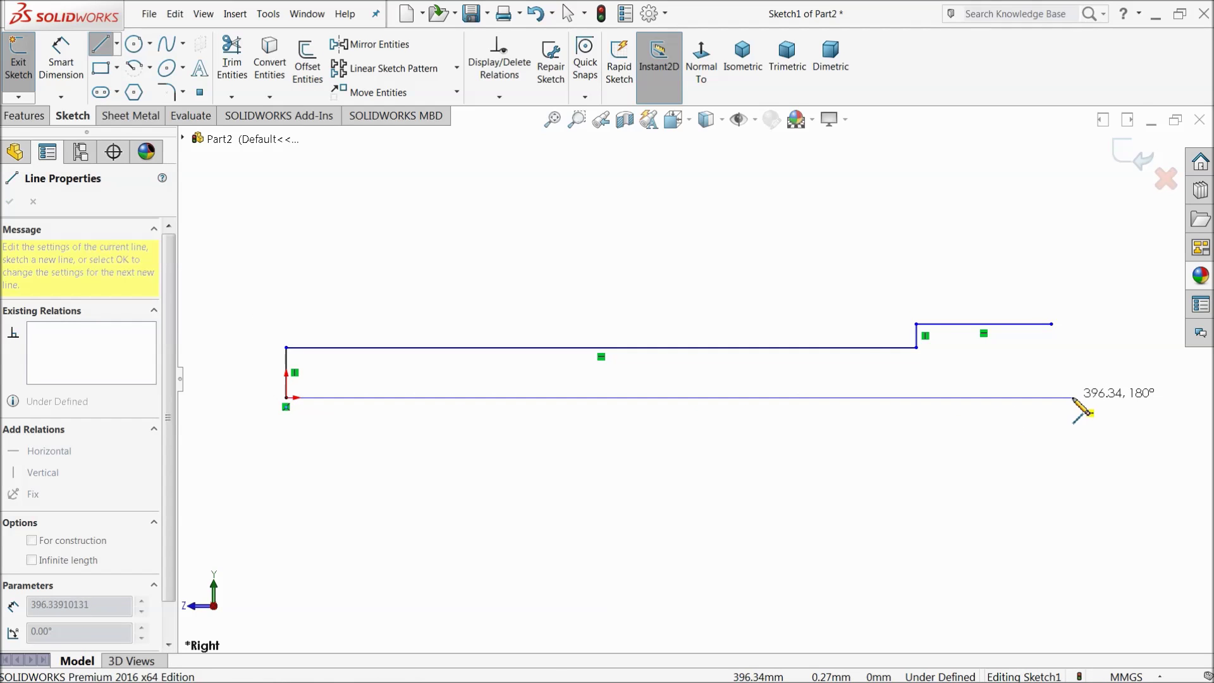
pyautogui.click(1094, 398)
pyautogui.rightClick(1094, 397)
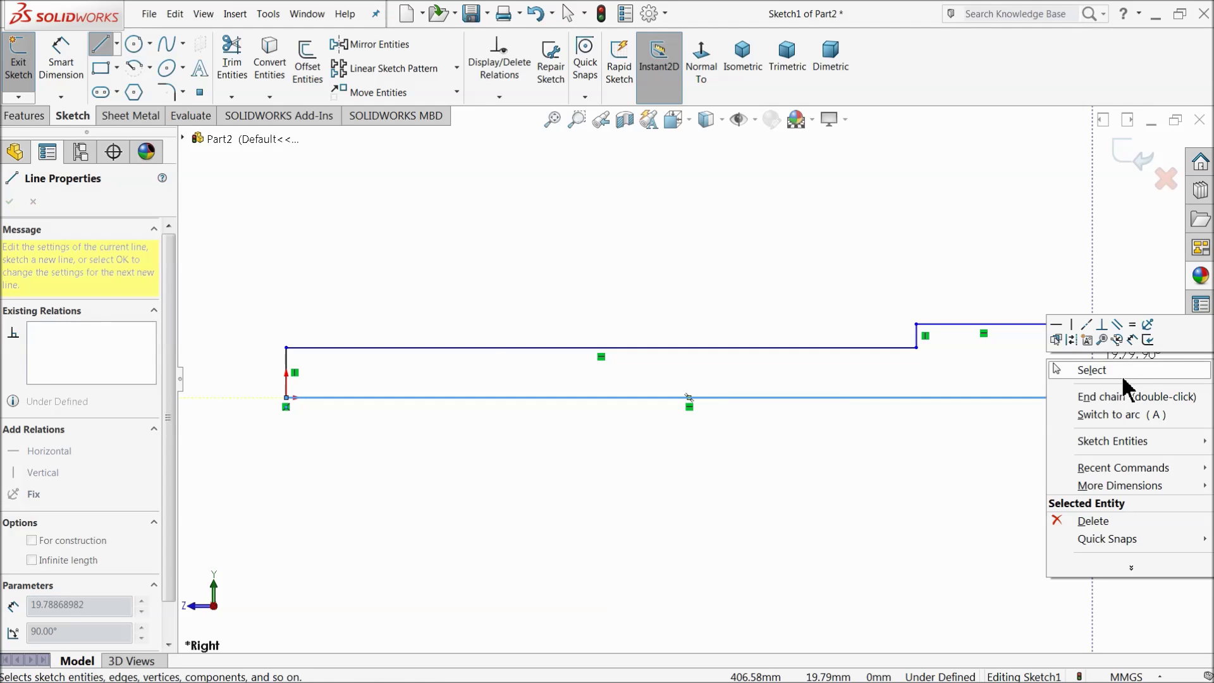
pyautogui.click(1113, 370)
pyautogui.scroll(1, 1119, 411)
pyautogui.click(599, 409)
pyautogui.click(987, 306)
pyautogui.click(147, 68)
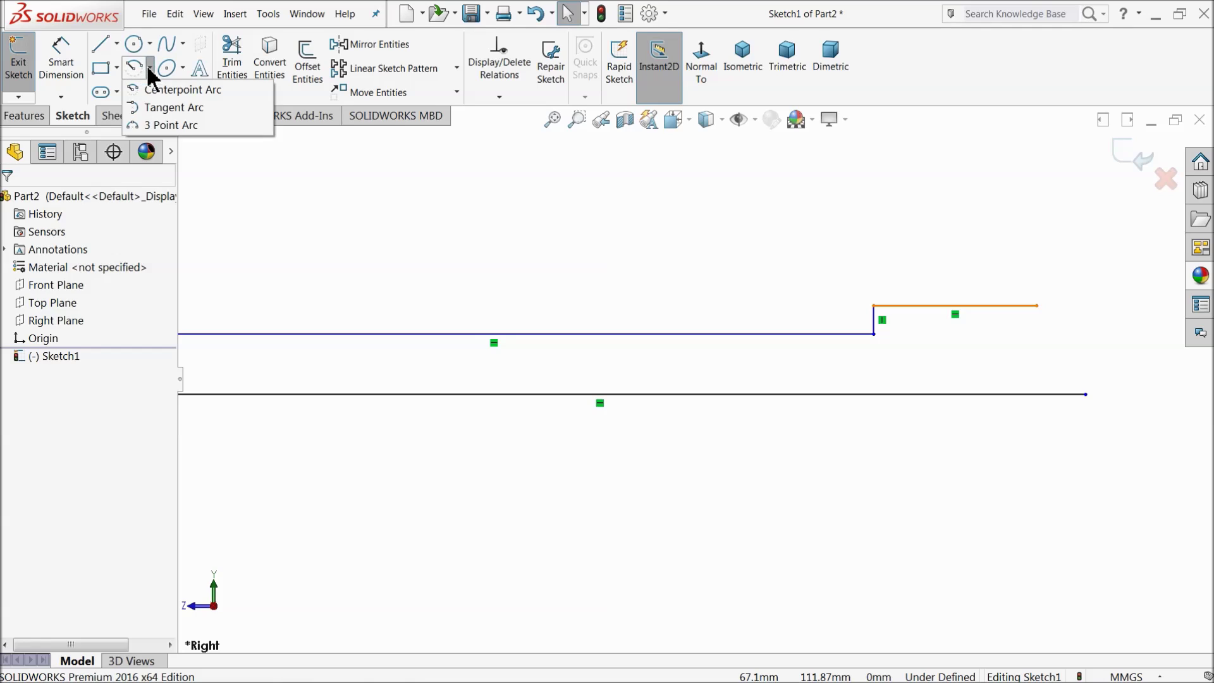
# - Draw a three-point arc from the top line's right end down to the bottom line's end
pyautogui.click(170, 125)
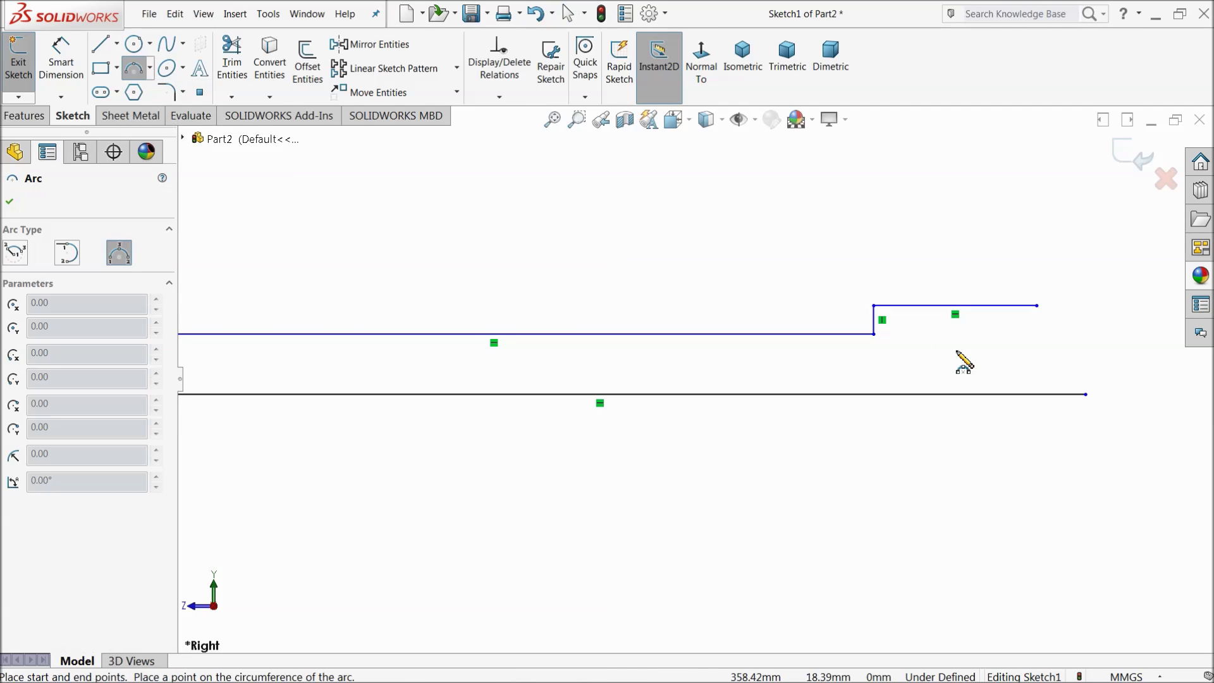
pyautogui.click(1037, 306)
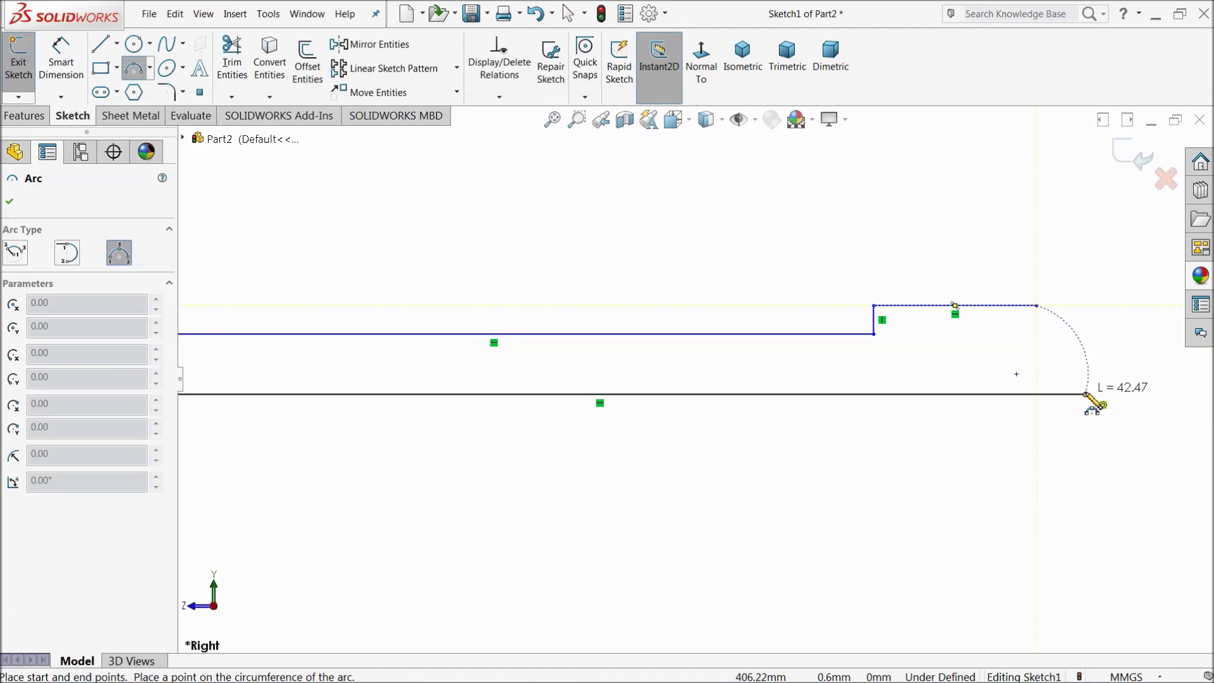
pyautogui.click(1085, 394)
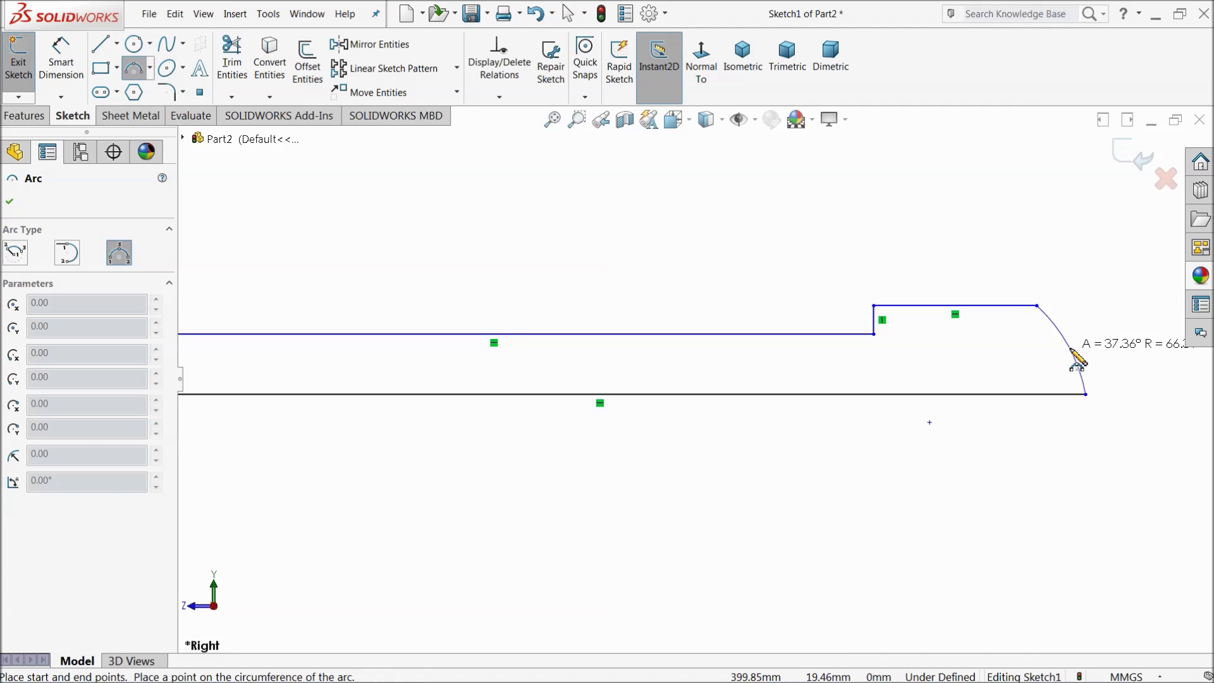
pyautogui.click(1069, 346)
pyautogui.rightClick(893, 247)
pyautogui.click(914, 246)
# - Add a vertical centerline rising from the arc's lower end
pyautogui.click(117, 43)
pyautogui.click(133, 82)
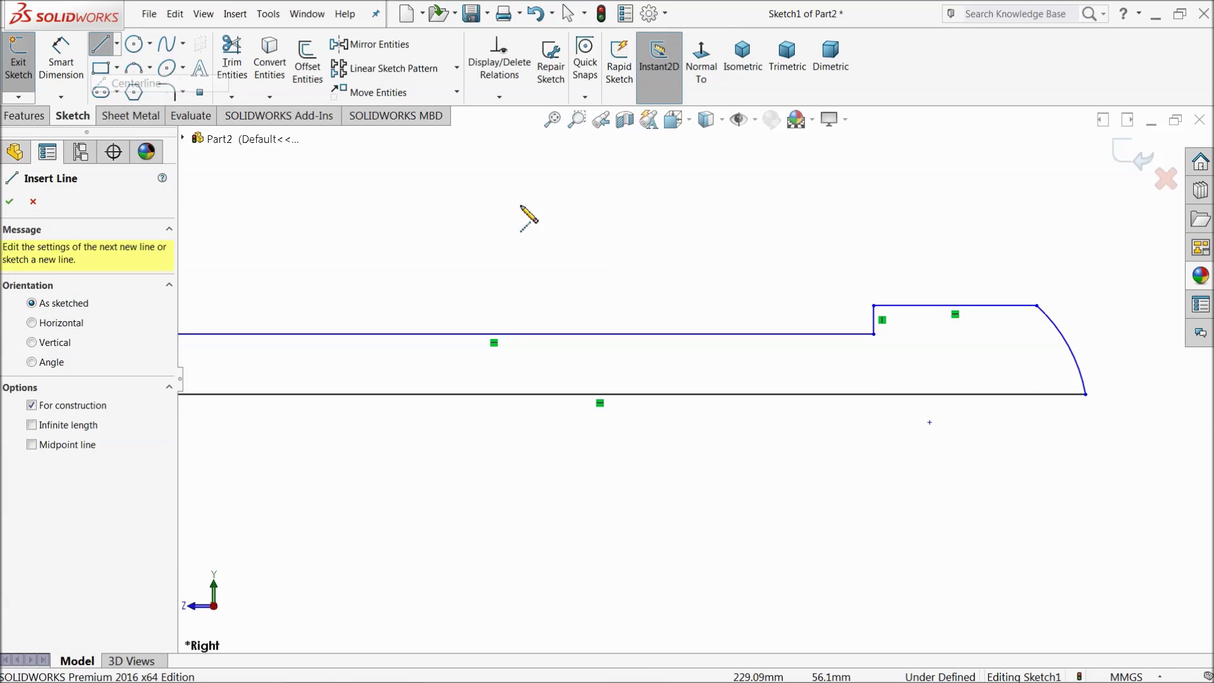
pyautogui.click(1085, 395)
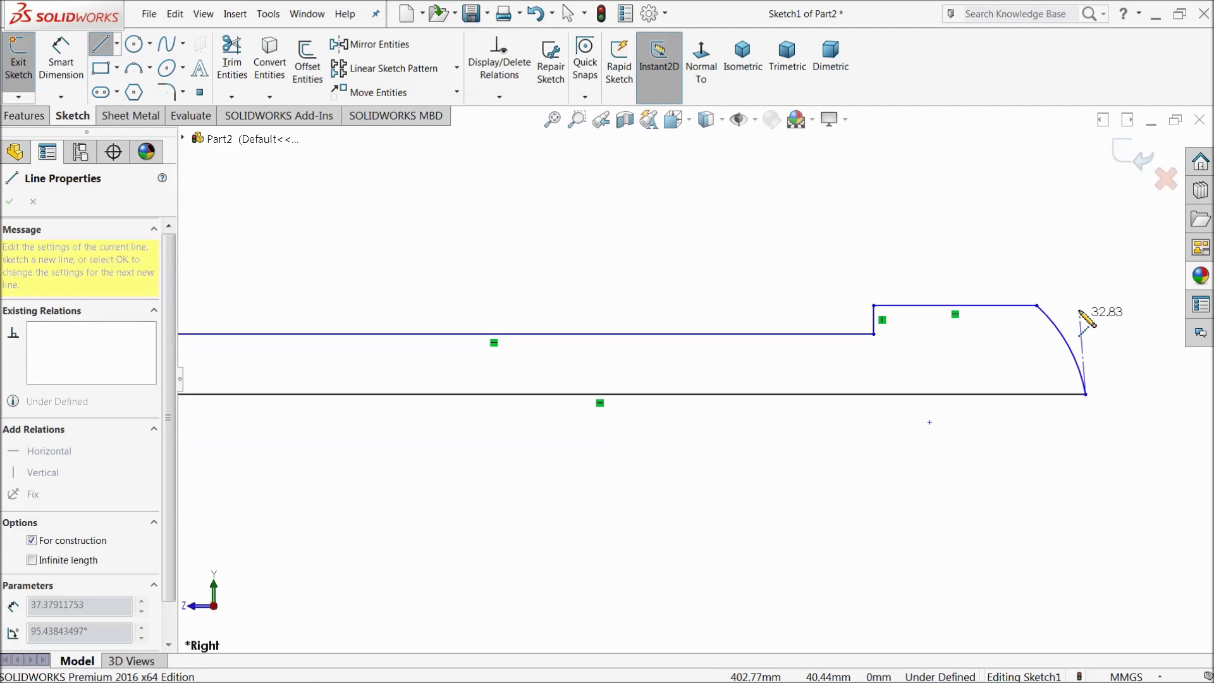
pyautogui.click(1079, 223)
pyautogui.rightClick(1063, 210)
pyautogui.click(1087, 219)
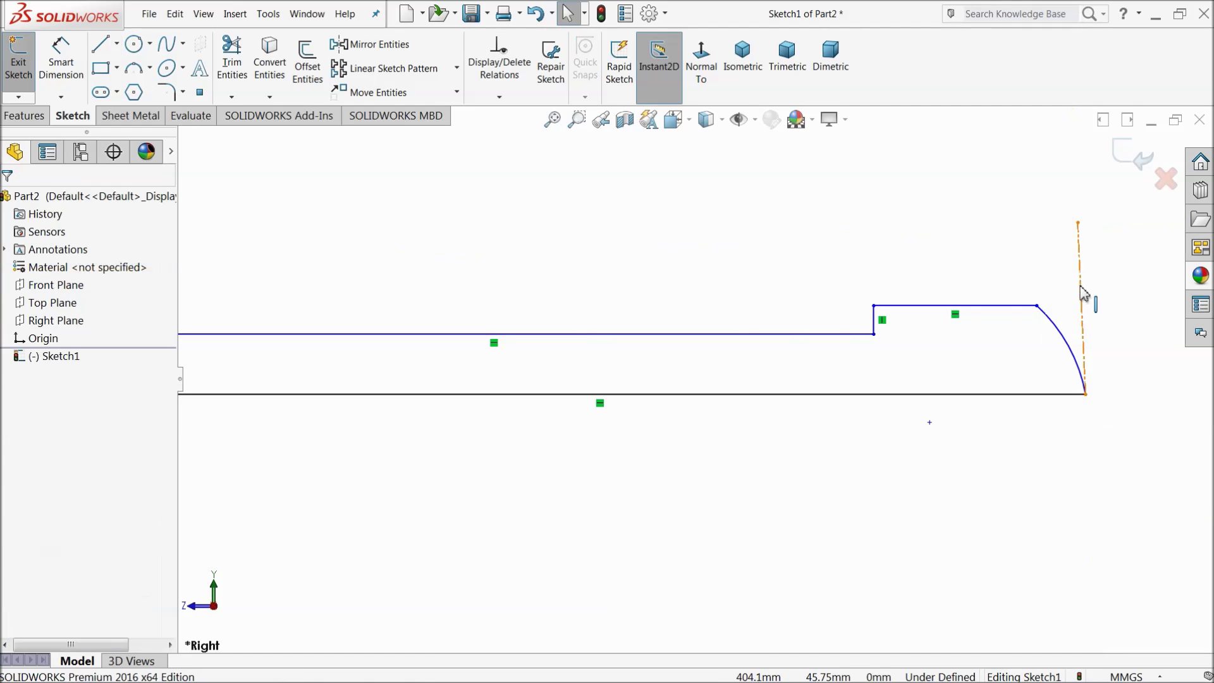
pyautogui.click(1081, 290)
pyautogui.click(1111, 232)
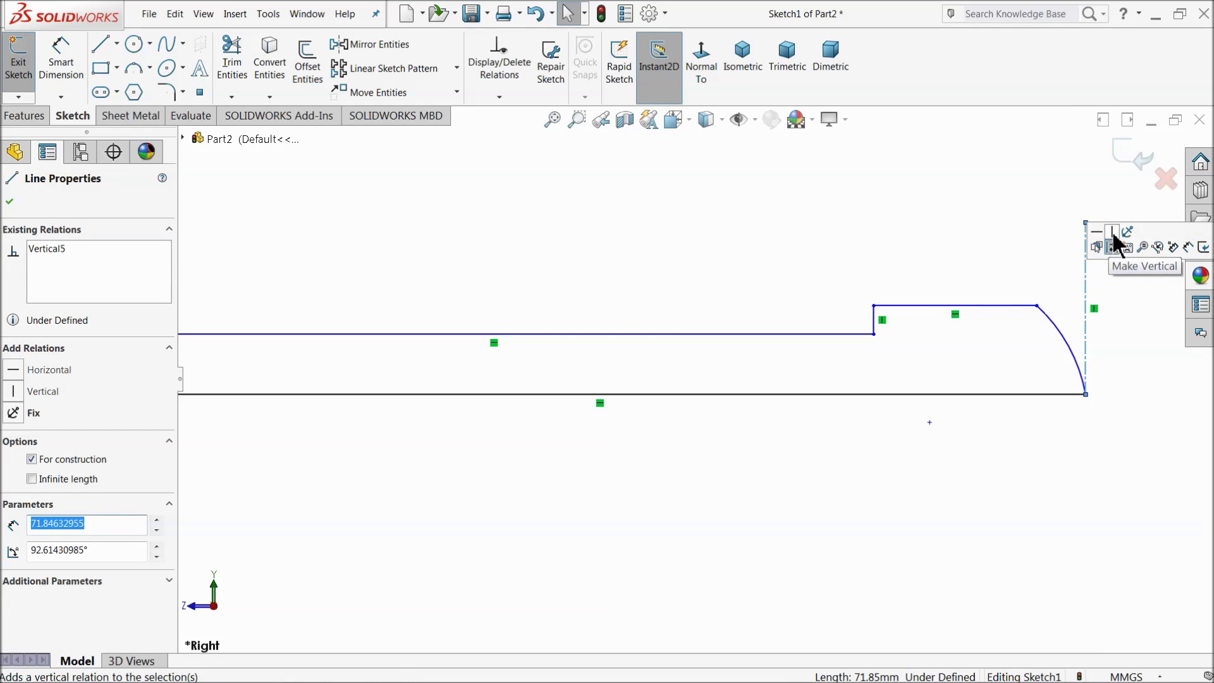
pyautogui.click(978, 236)
# - Apply a tangent relation between the end arc and the vertical centerline
pyautogui.scroll(-3, 1069, 363)
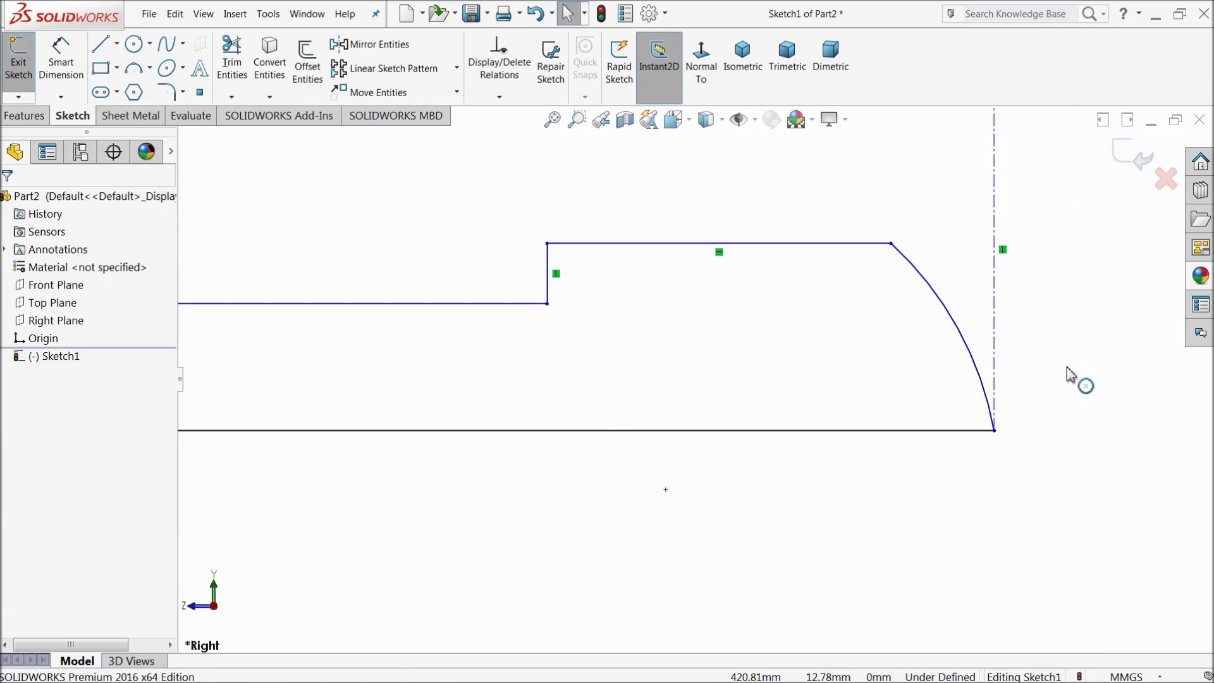
pyautogui.click(973, 356)
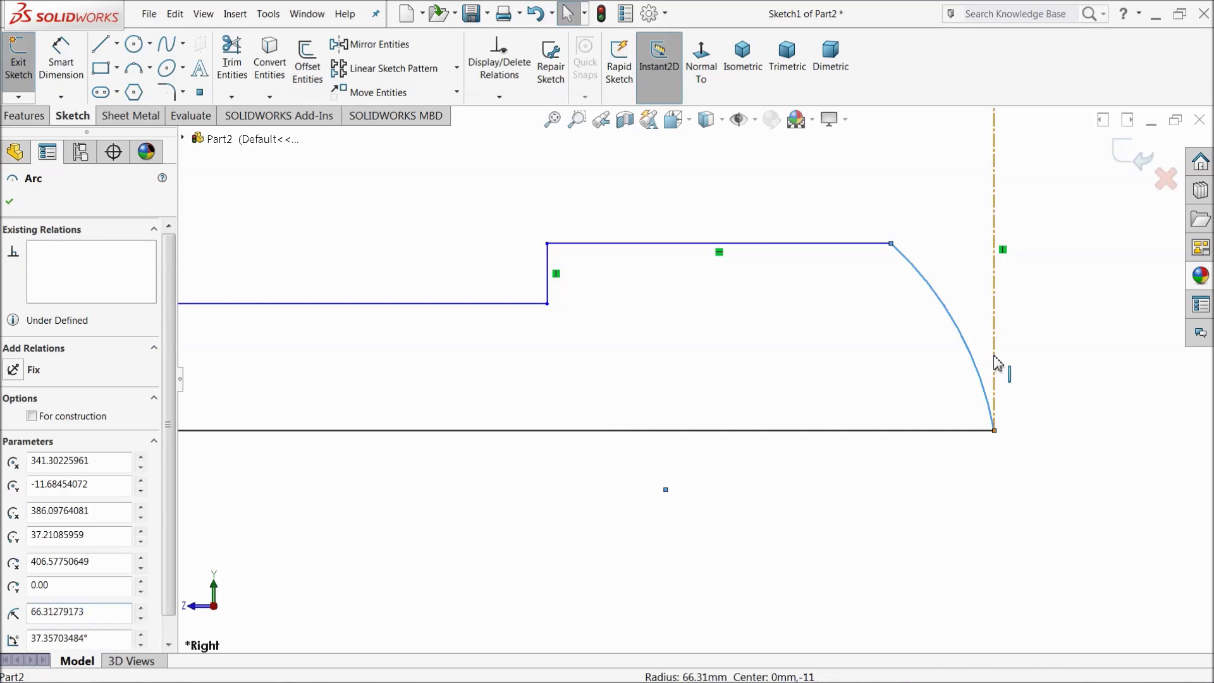
pyautogui.keyDown('ctrl'); pyautogui.click(996, 364); pyautogui.keyUp('ctrl')
pyautogui.click(1027, 303)
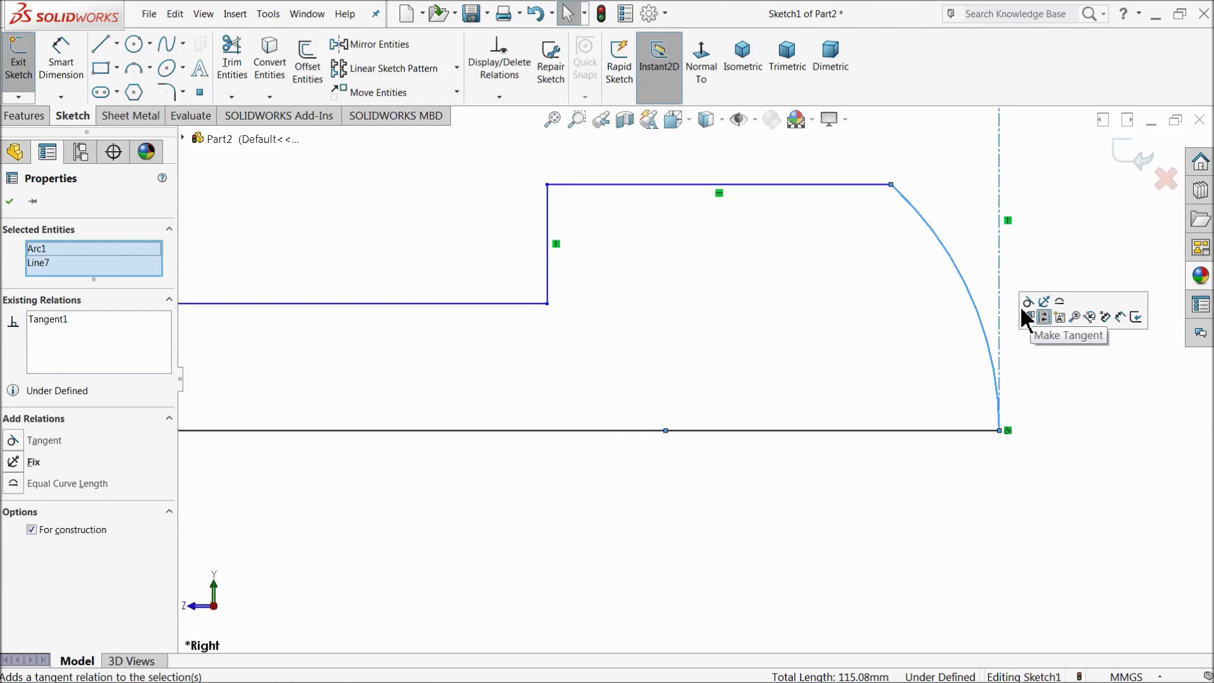
pyautogui.click(675, 331)
pyautogui.scroll(5, 655, 367)
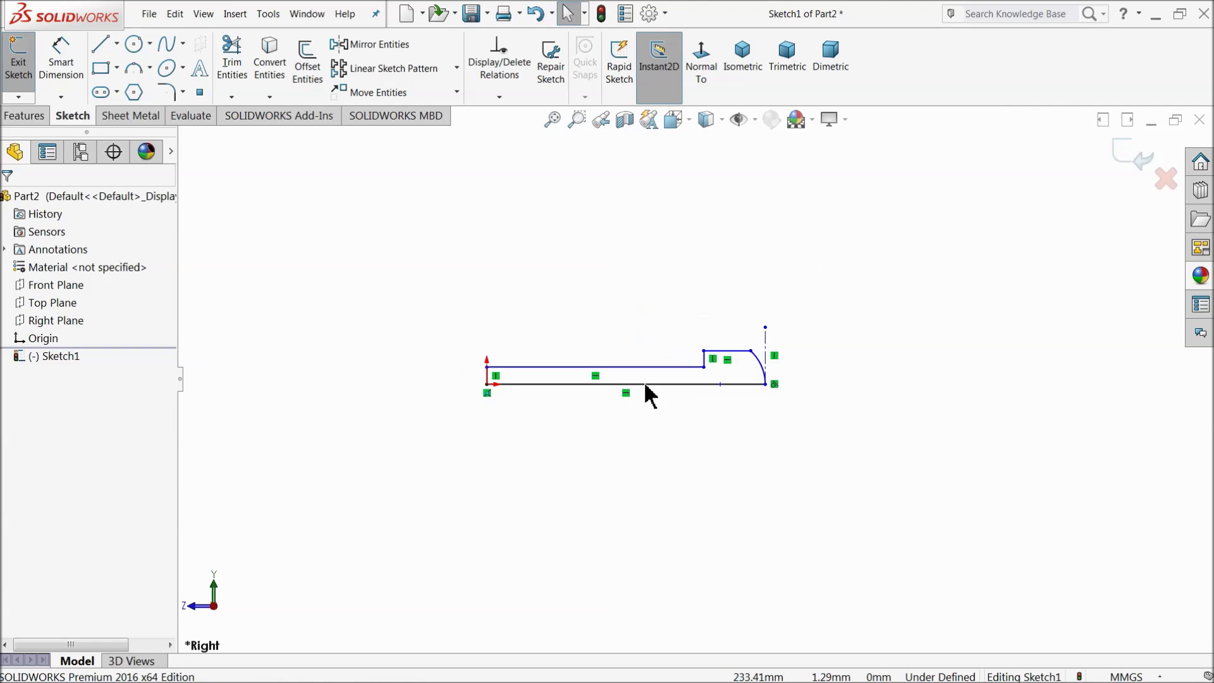
pyautogui.scroll(-5, 607, 377)
pyautogui.click(61, 60)
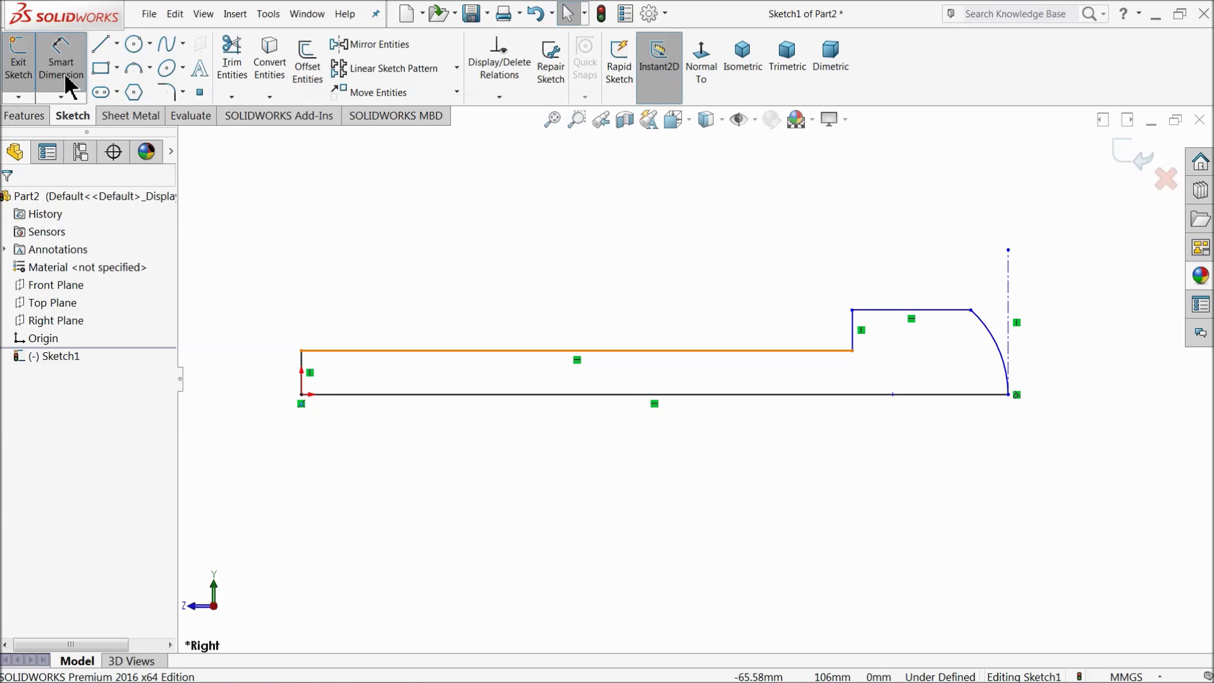
# - Dimension the long top line to 60 and the short upper step line to 10
pyautogui.click(507, 352)
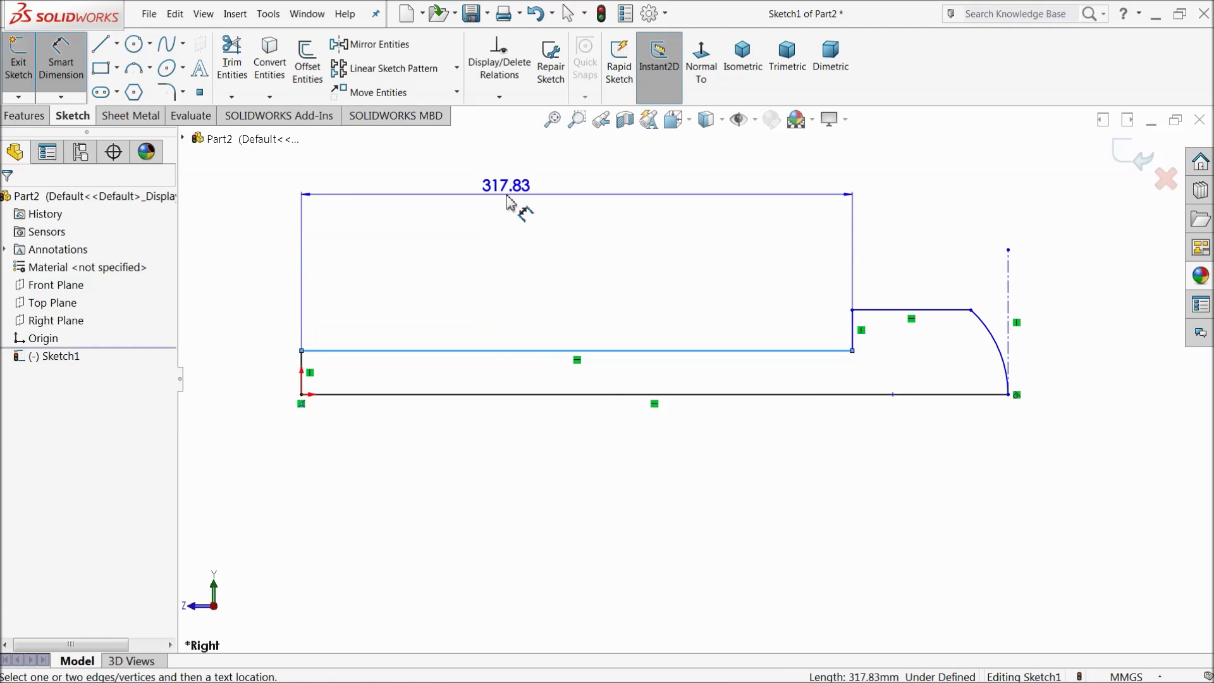
pyautogui.click(514, 207)
pyautogui.write('60')
pyautogui.press('Return')
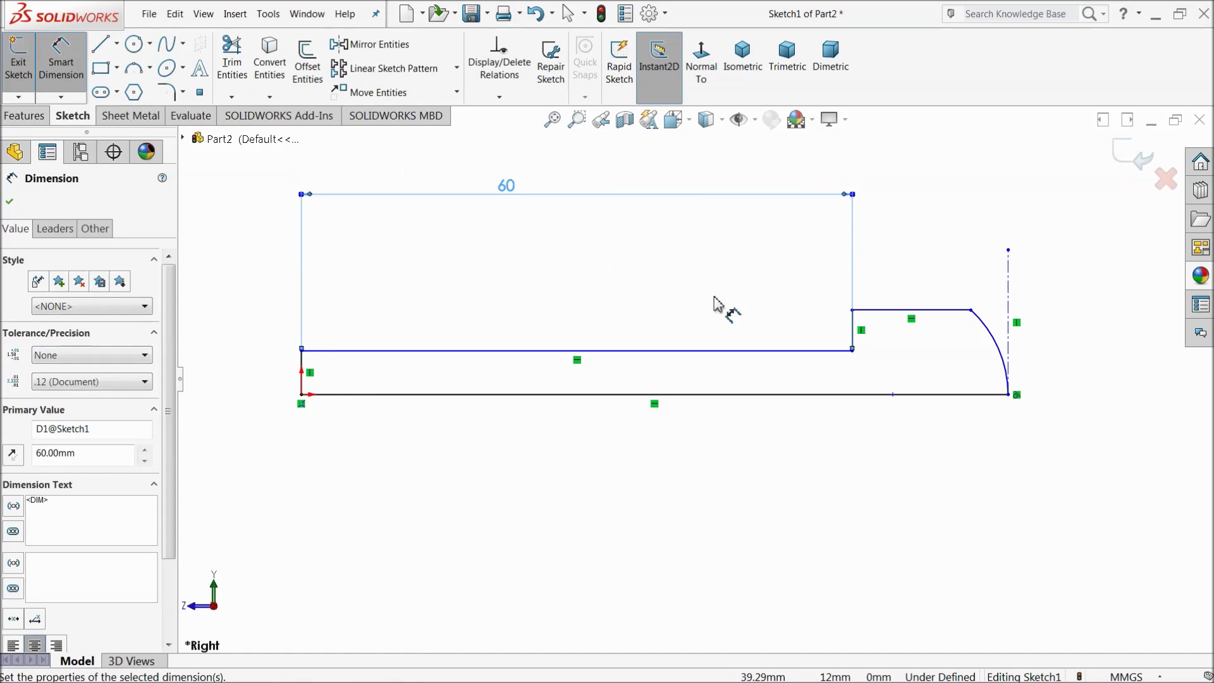
pyautogui.click(897, 310)
pyautogui.click(892, 274)
pyautogui.write('10')
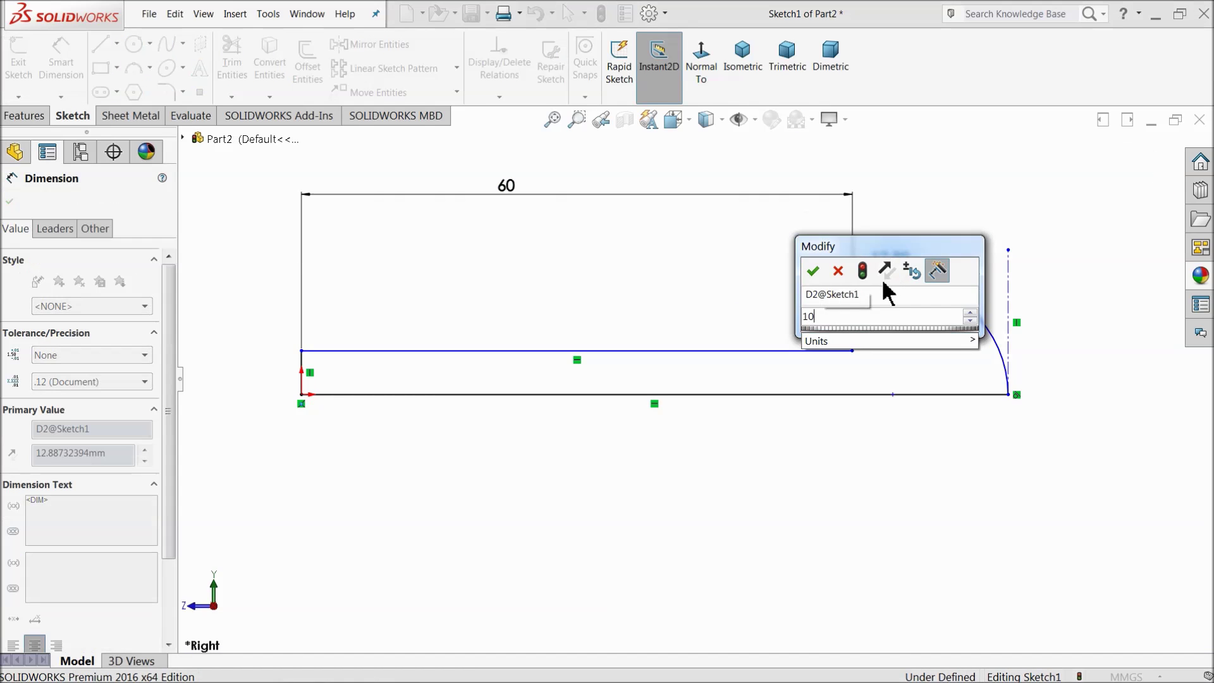
pyautogui.press('Return')
pyautogui.scroll(-2, 816, 364)
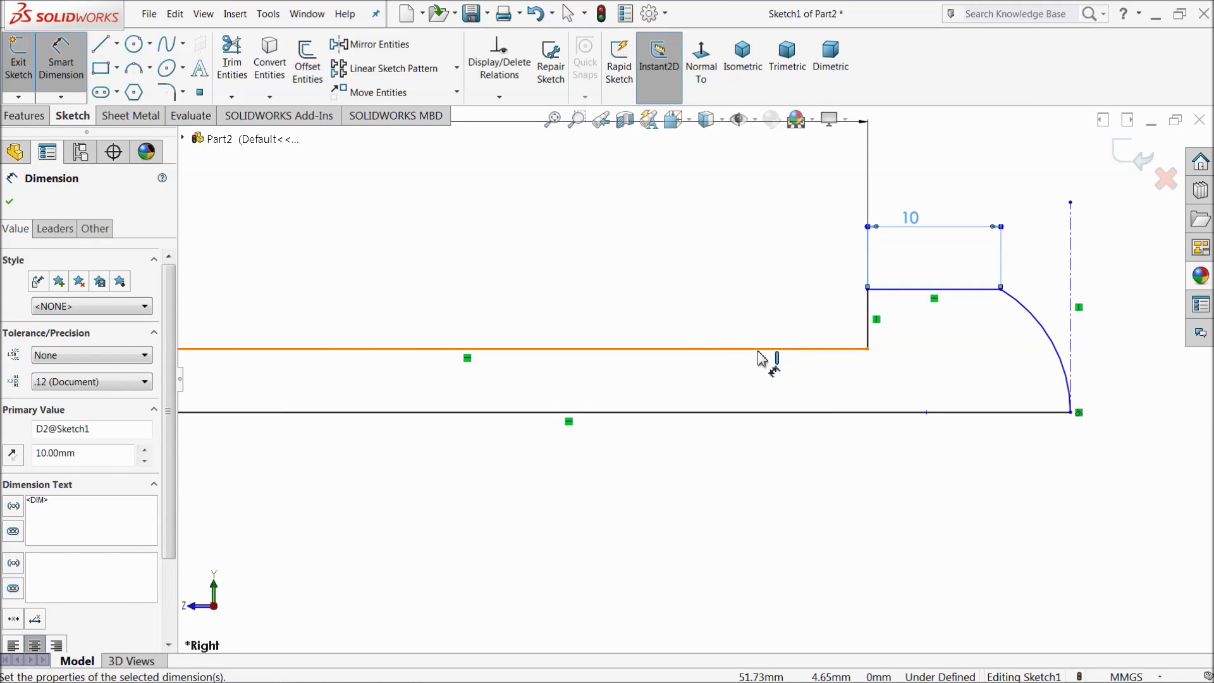
# - Set the gap from the top line to the bottom line to 4 and the step height to 5
pyautogui.click(769, 350)
pyautogui.click(759, 413)
pyautogui.click(730, 394)
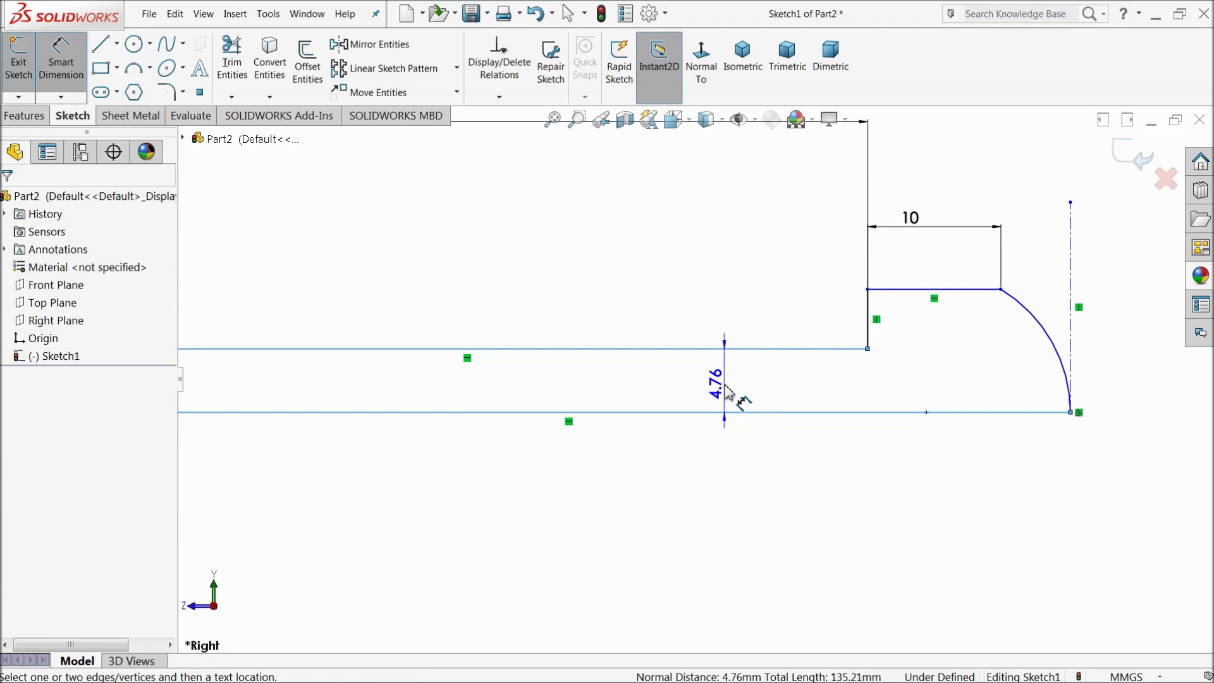
pyautogui.write('4')
pyautogui.press('Return')
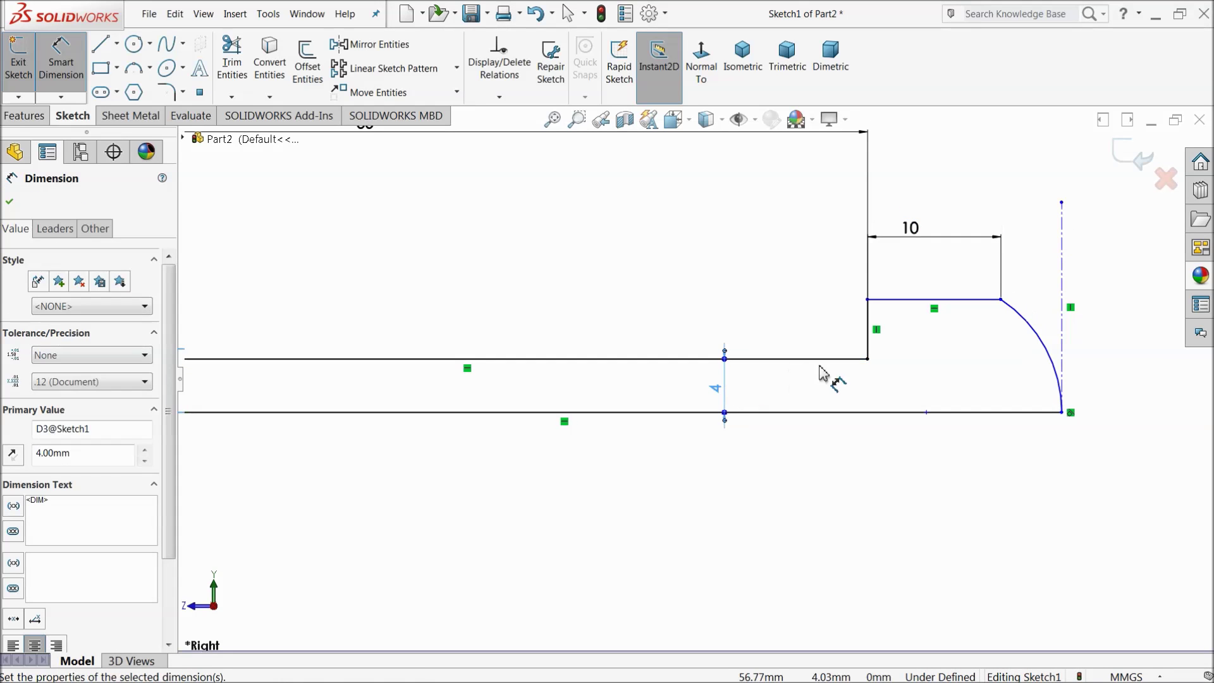
pyautogui.click(934, 301)
pyautogui.click(933, 413)
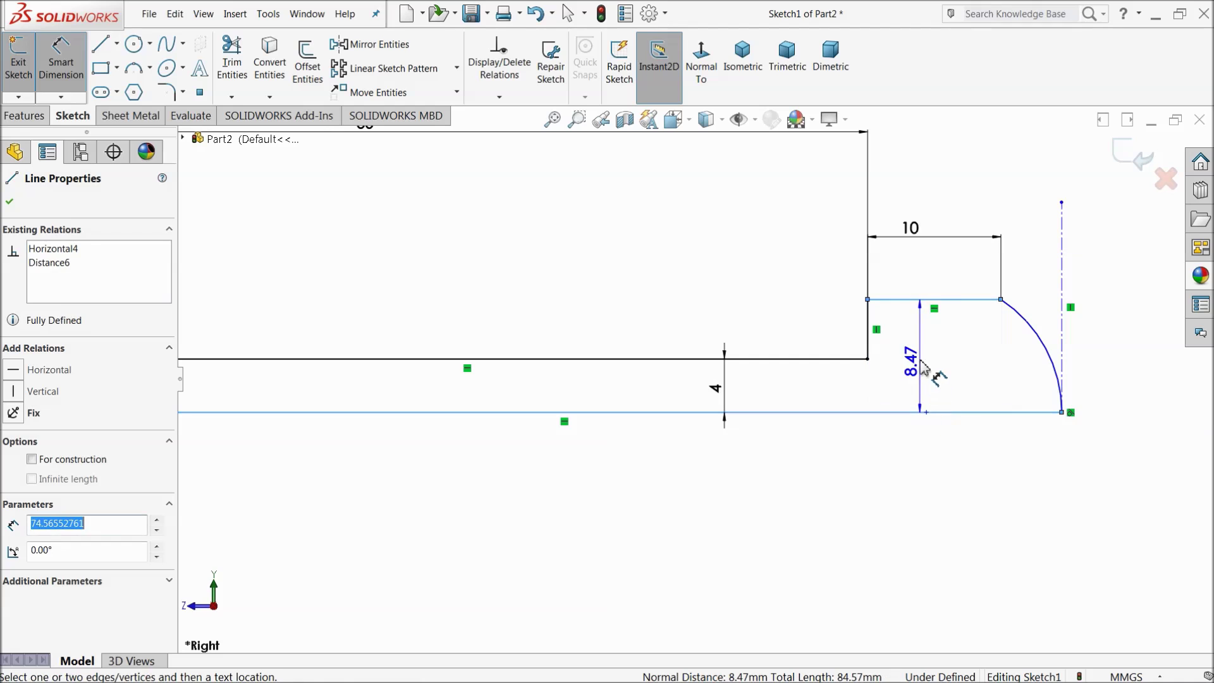
pyautogui.click(922, 368)
pyautogui.write('5')
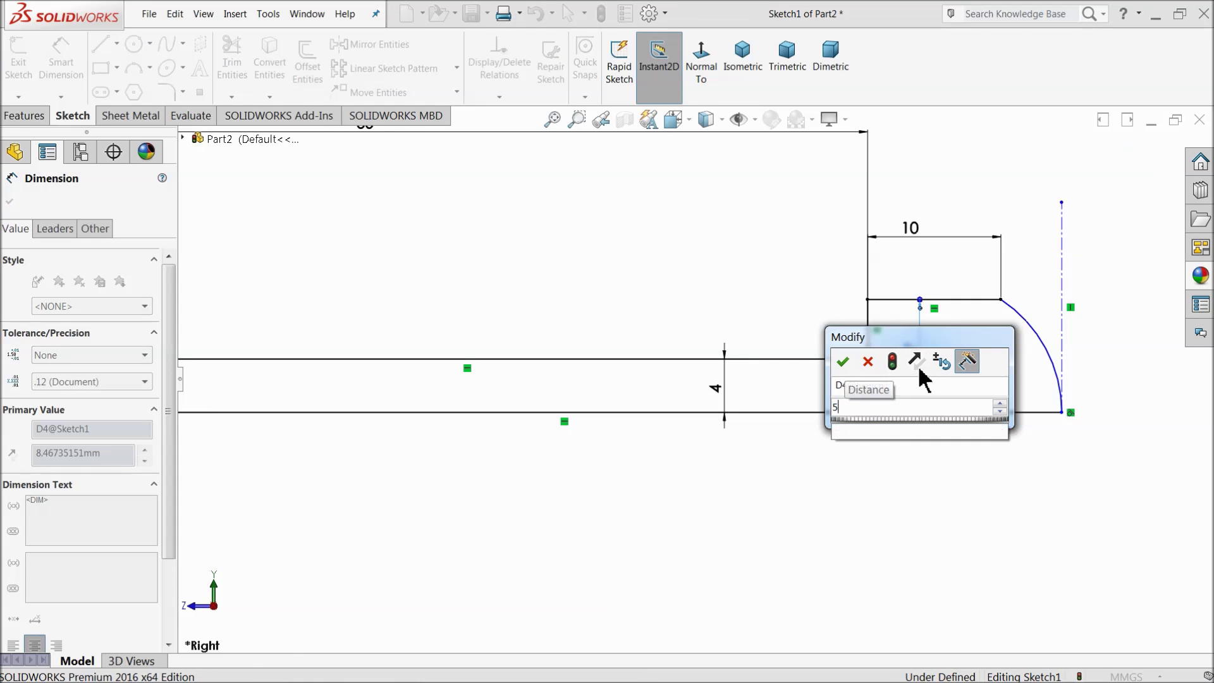
pyautogui.press('Return')
pyautogui.scroll(-3, 1025, 383)
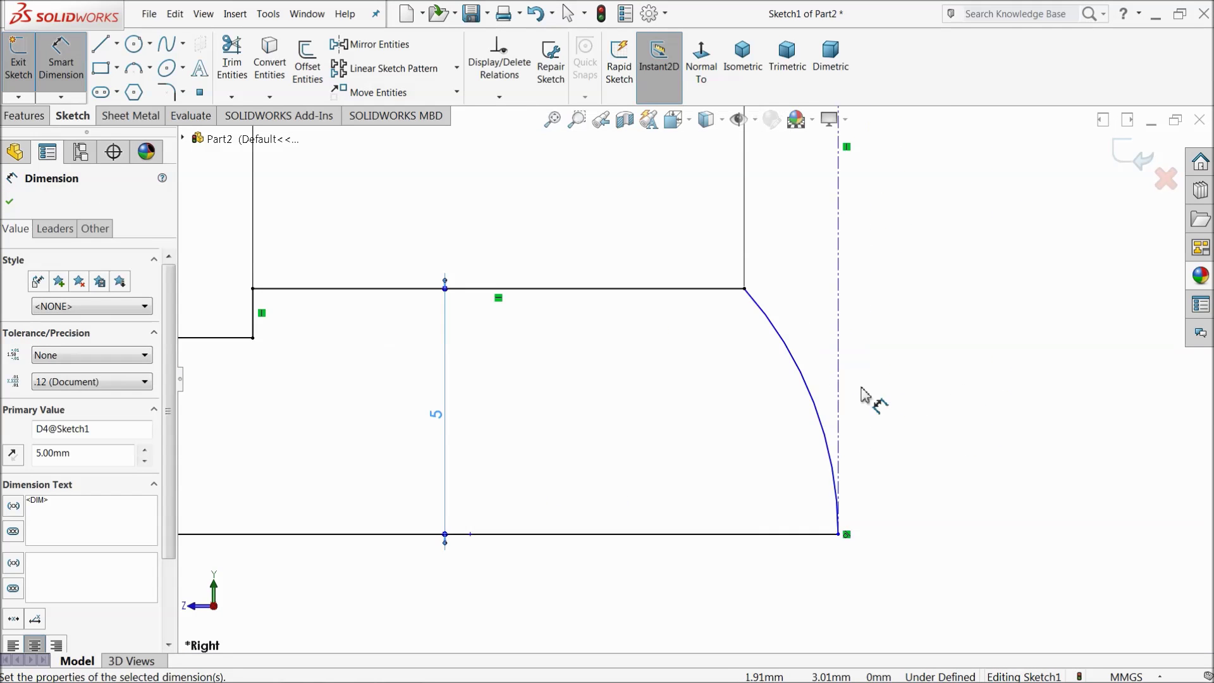
# - Give the end arc a radius of 12, fully defining Sketch1
pyautogui.click(821, 386)
pyautogui.click(924, 336)
pyautogui.write('12')
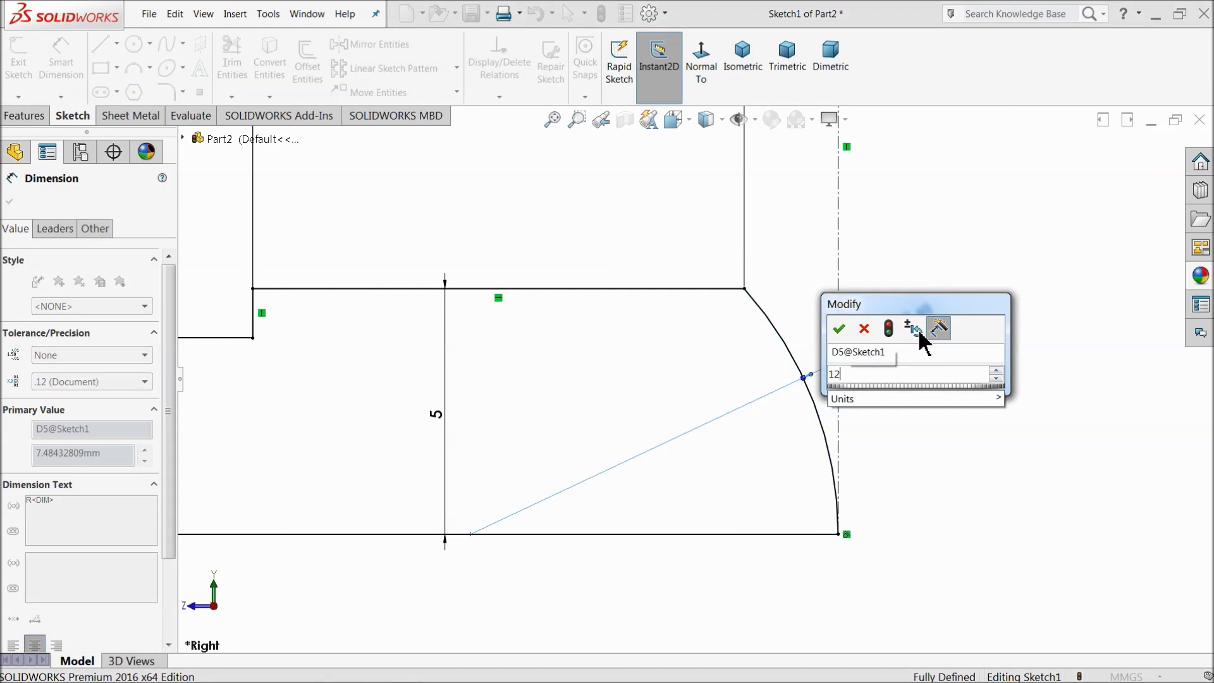
pyautogui.press('Return')
pyautogui.scroll(3, 746, 378)
pyautogui.scroll(8, 746, 378)
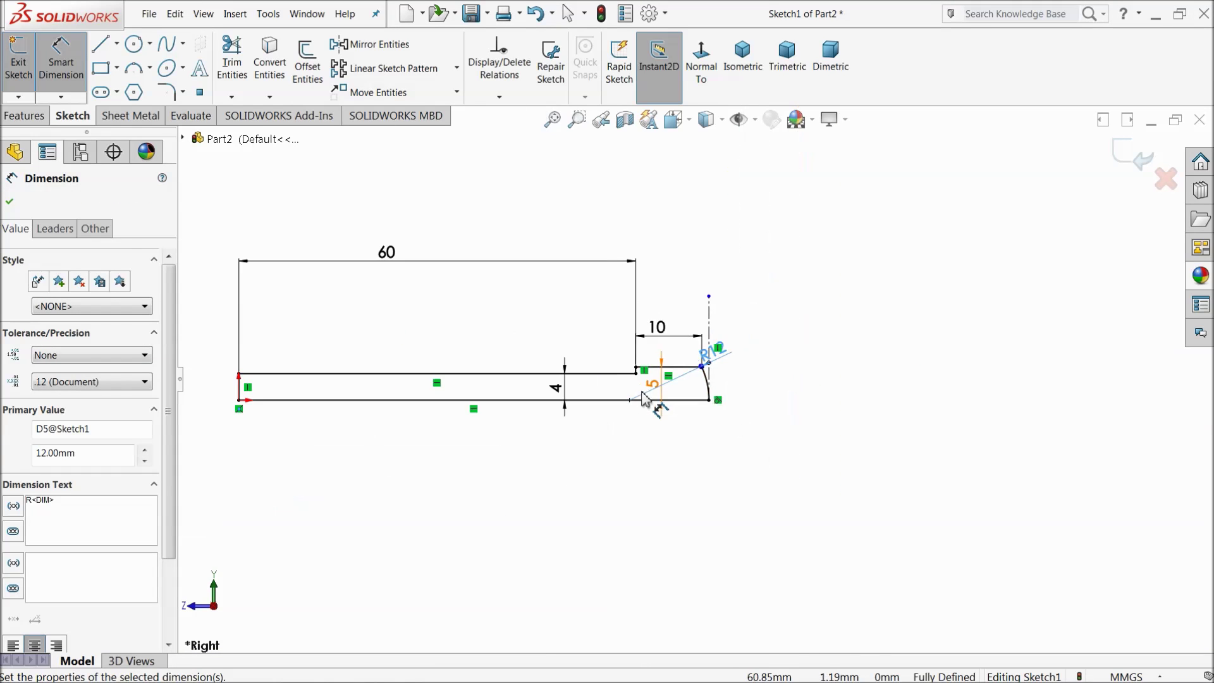
pyautogui.scroll(-5, 569, 400)
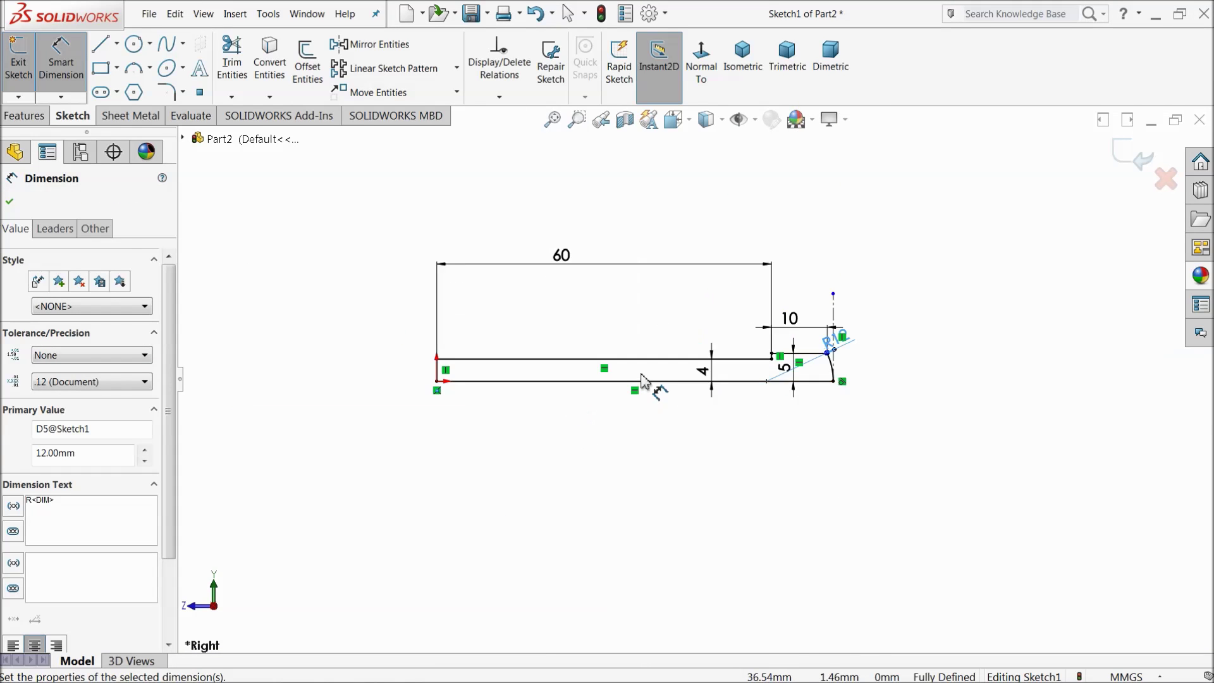
pyautogui.click(24, 116)
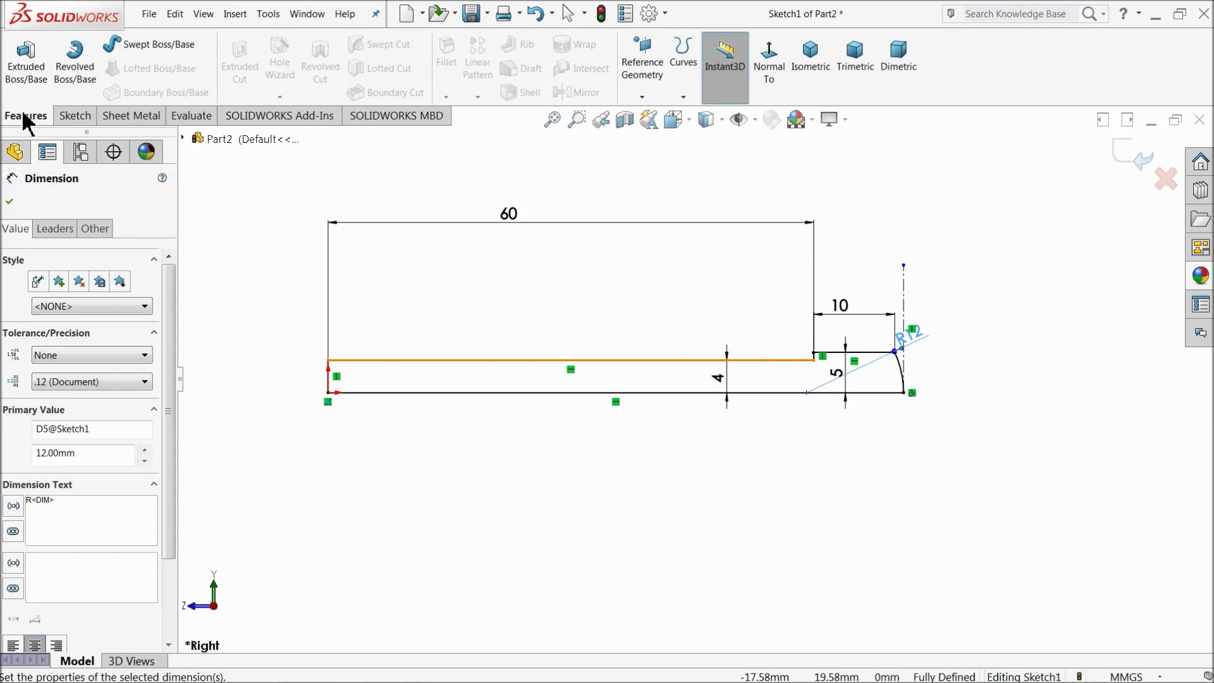
# - Revolve Sketch1 360° about its bottom line to create the stepped shaft Revolve1
pyautogui.click(74, 83)
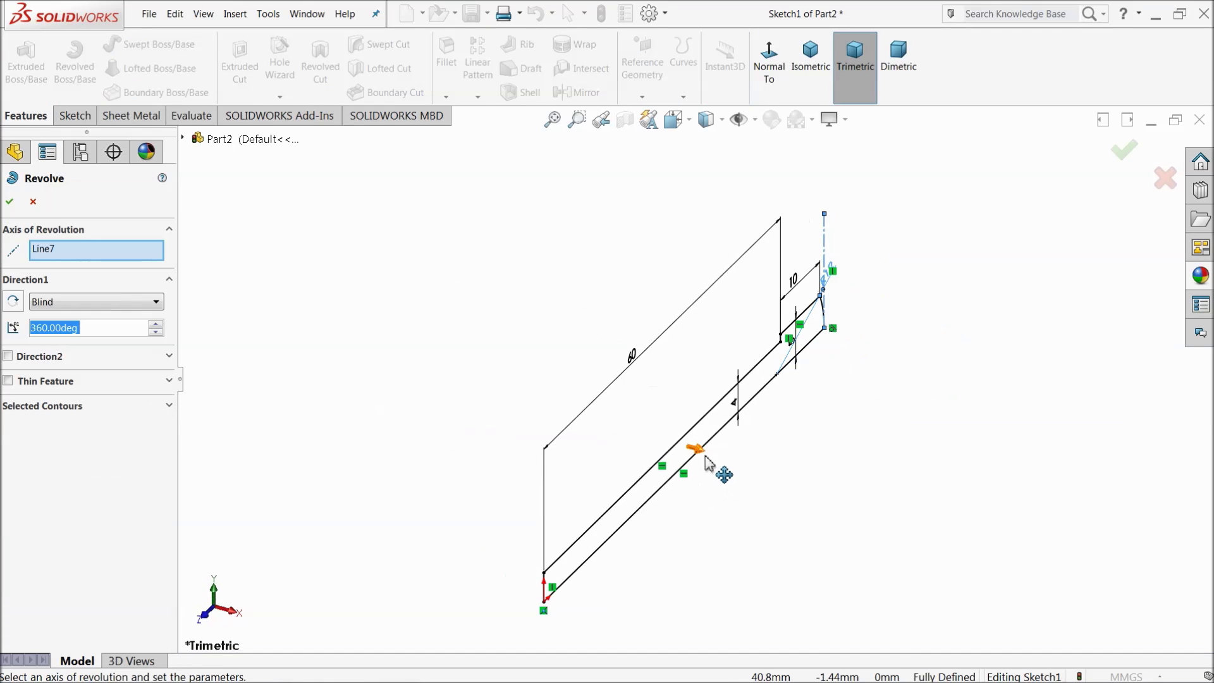
pyautogui.click(702, 448)
pyautogui.scroll(2, 739, 464)
pyautogui.scroll(-4, 739, 455)
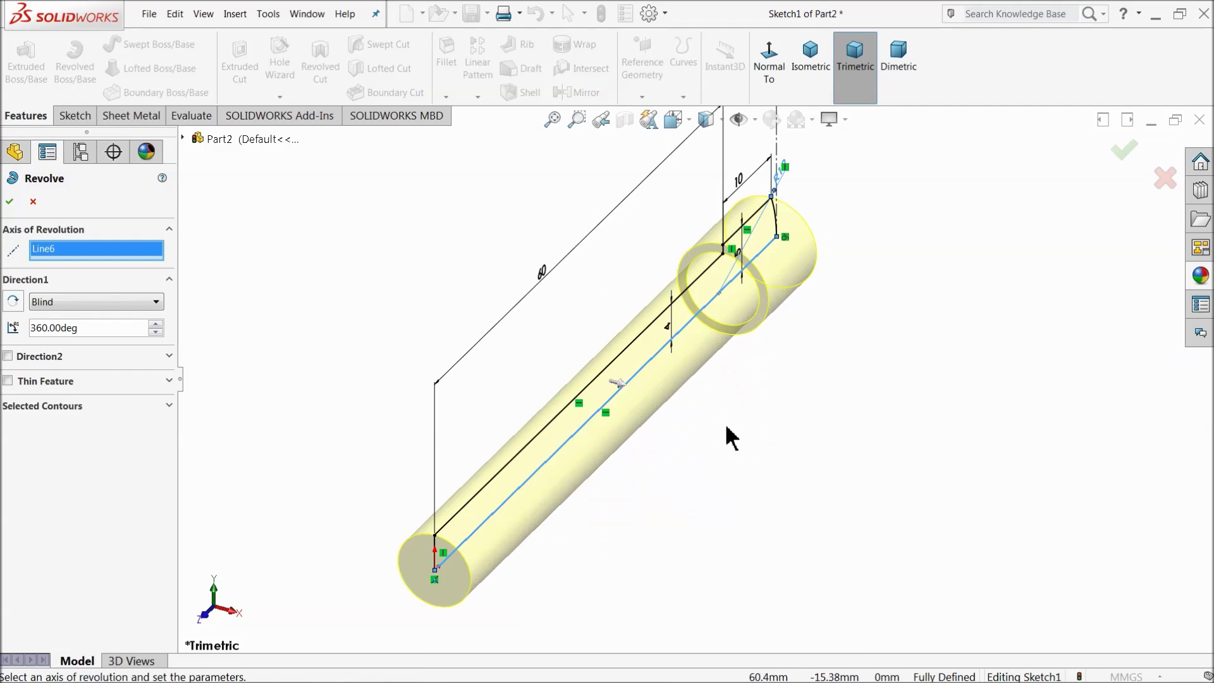
pyautogui.moveTo(732, 490); pyautogui.dragTo(676, 479, button='middle')
pyautogui.click(10, 201)
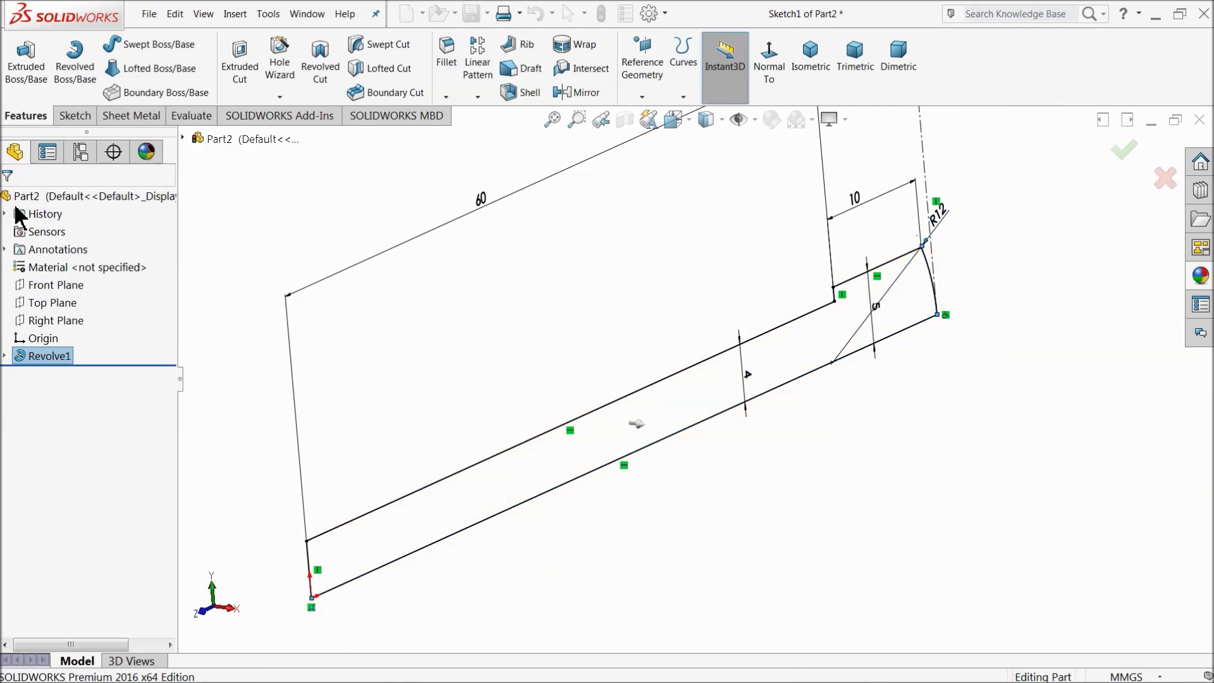
pyautogui.moveTo(379, 316)
pyautogui.mouseDown(button='middle')
pyautogui.moveTo(442, 331)
pyautogui.moveTo(405, 320)
pyautogui.moveTo(494, 320)
pyautogui.moveTo(544, 349)
pyautogui.moveTo(602, 450)
pyautogui.mouseUp(button='middle')
pyautogui.click(493, 320)
pyautogui.scroll(3, 496, 323)
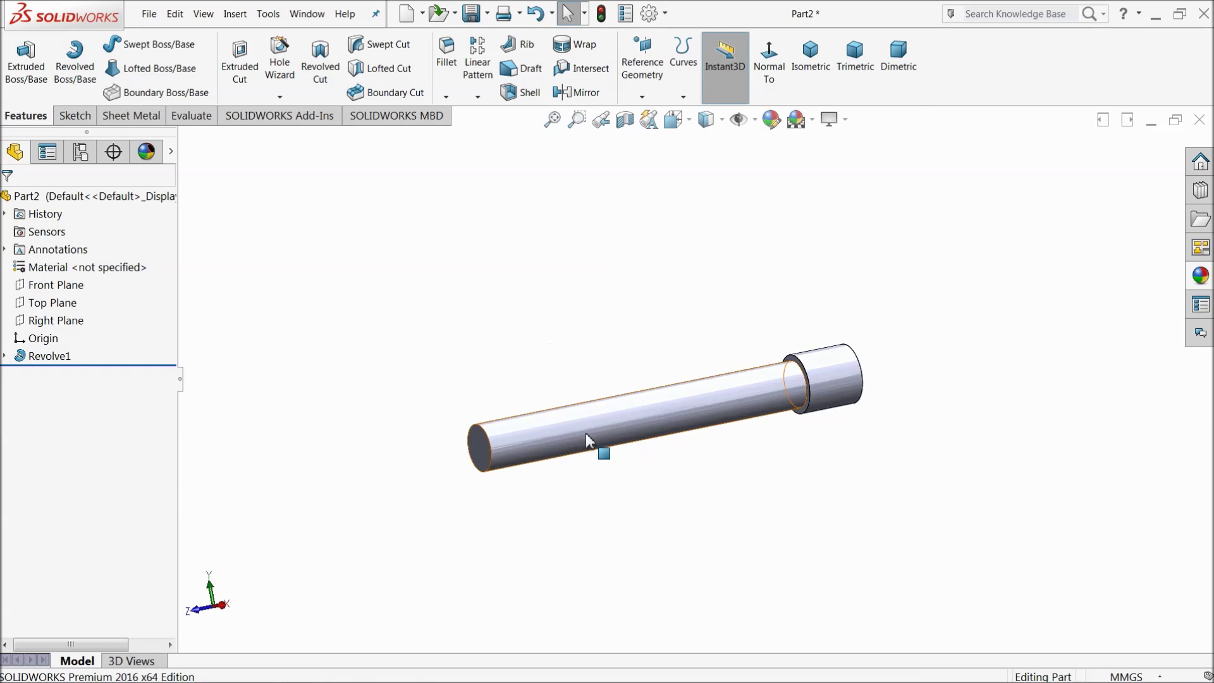
pyautogui.scroll(-2, 506, 448)
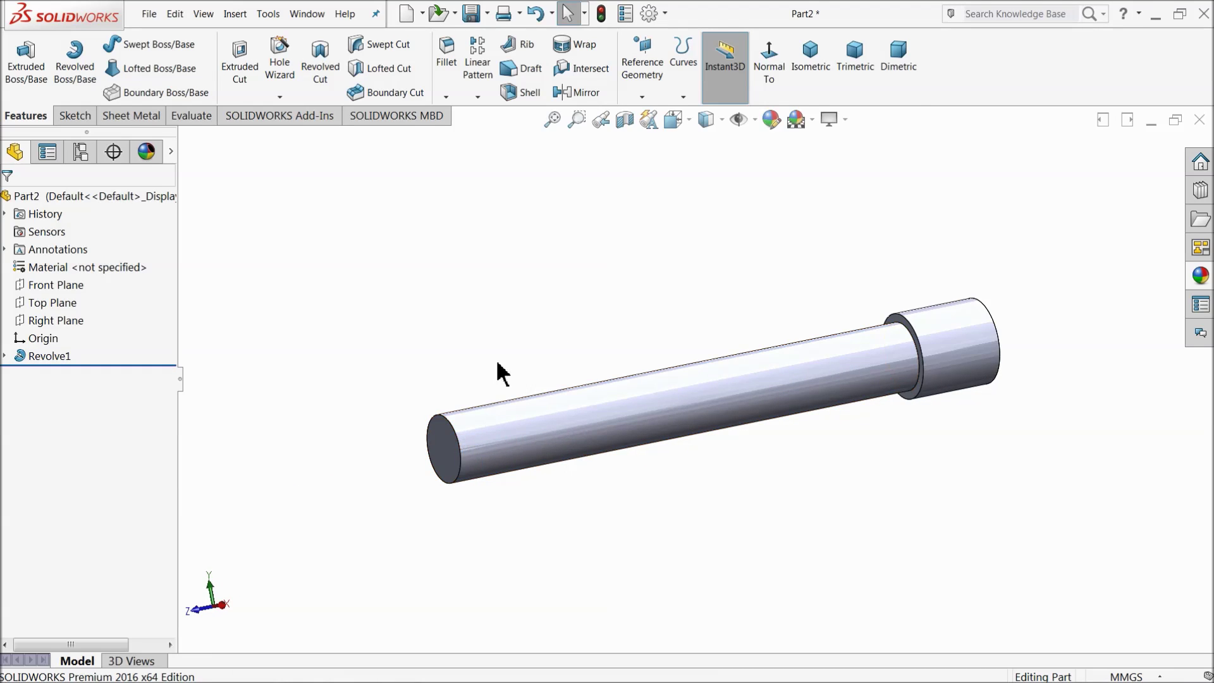
# - Mirror the Revolve1 body across the Front Plane to create Mirror1
pyautogui.click(576, 95)
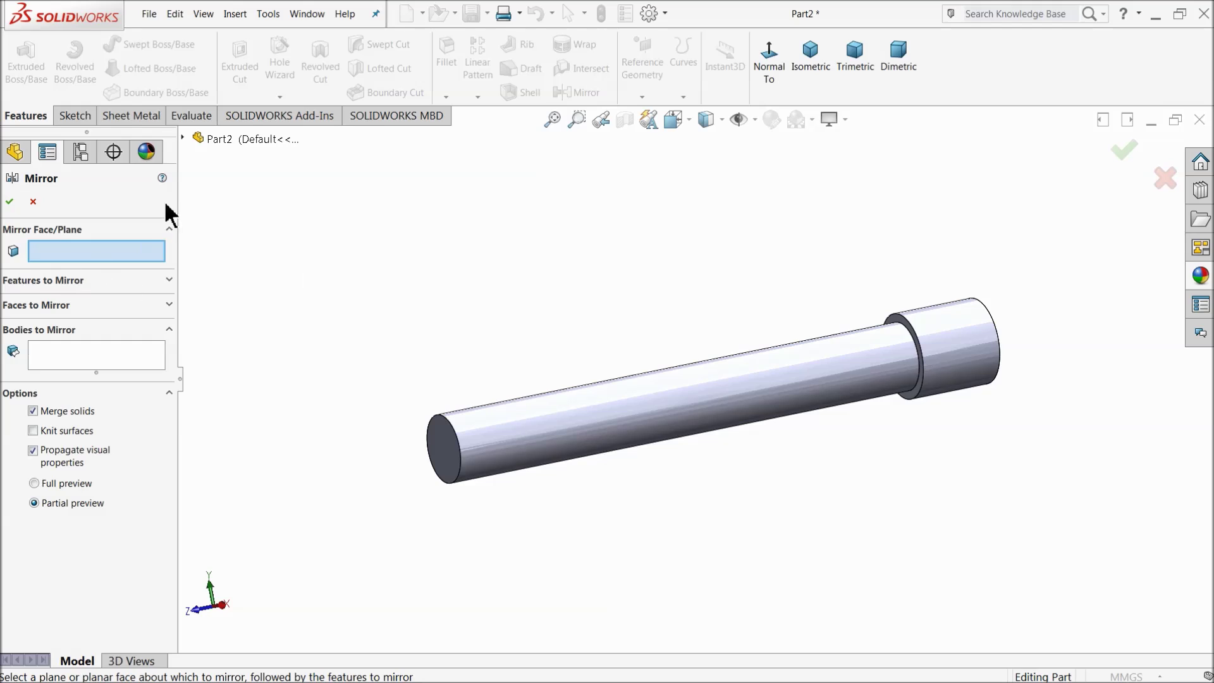
pyautogui.click(183, 137)
pyautogui.click(236, 229)
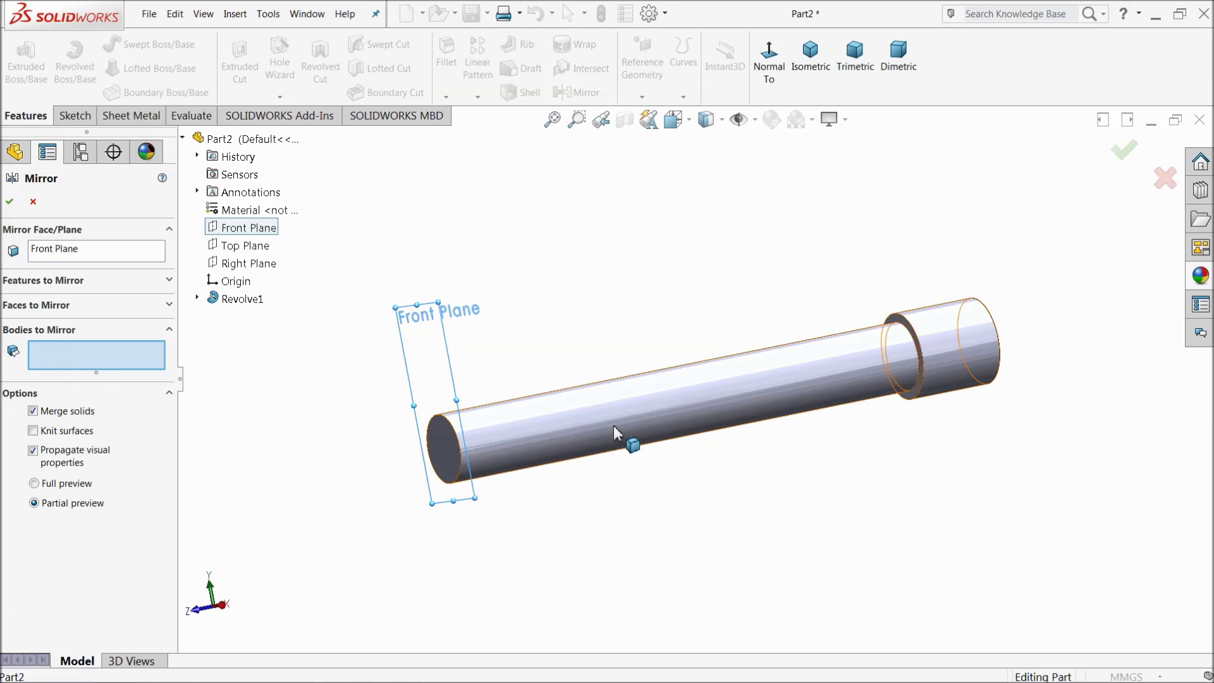
pyautogui.click(626, 441)
pyautogui.scroll(3, 572, 436)
pyautogui.scroll(-3, 534, 441)
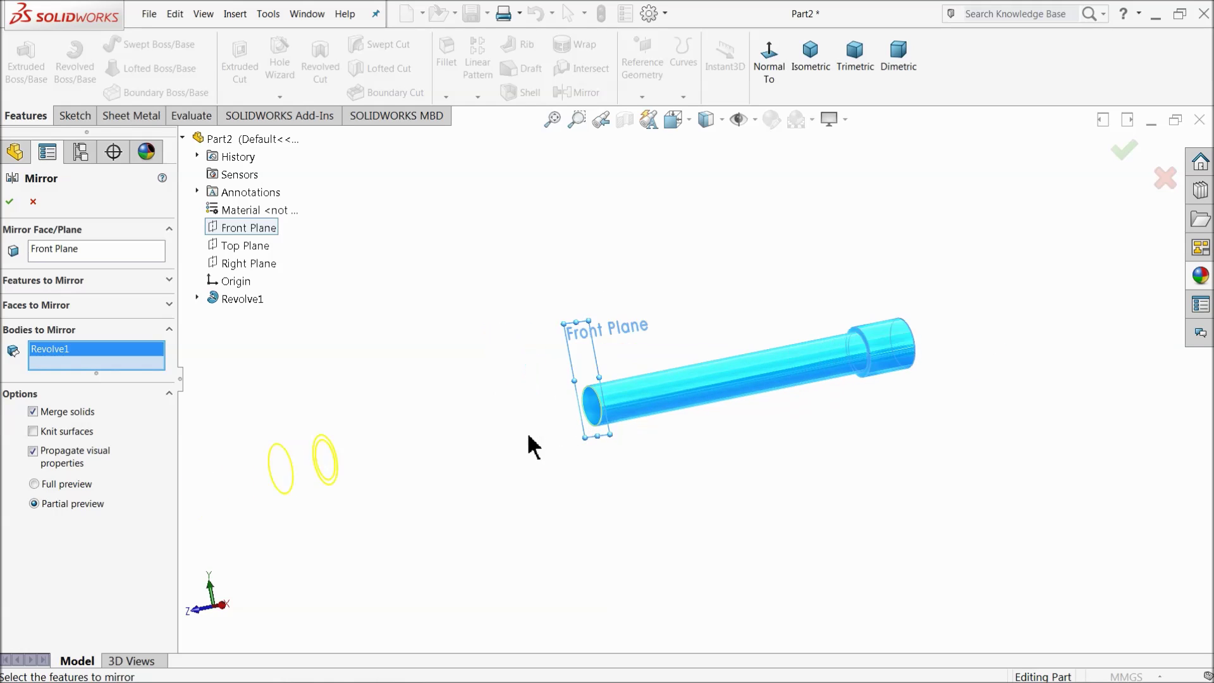
pyautogui.click(9, 202)
pyautogui.moveTo(387, 379); pyautogui.dragTo(500, 341, button='middle')
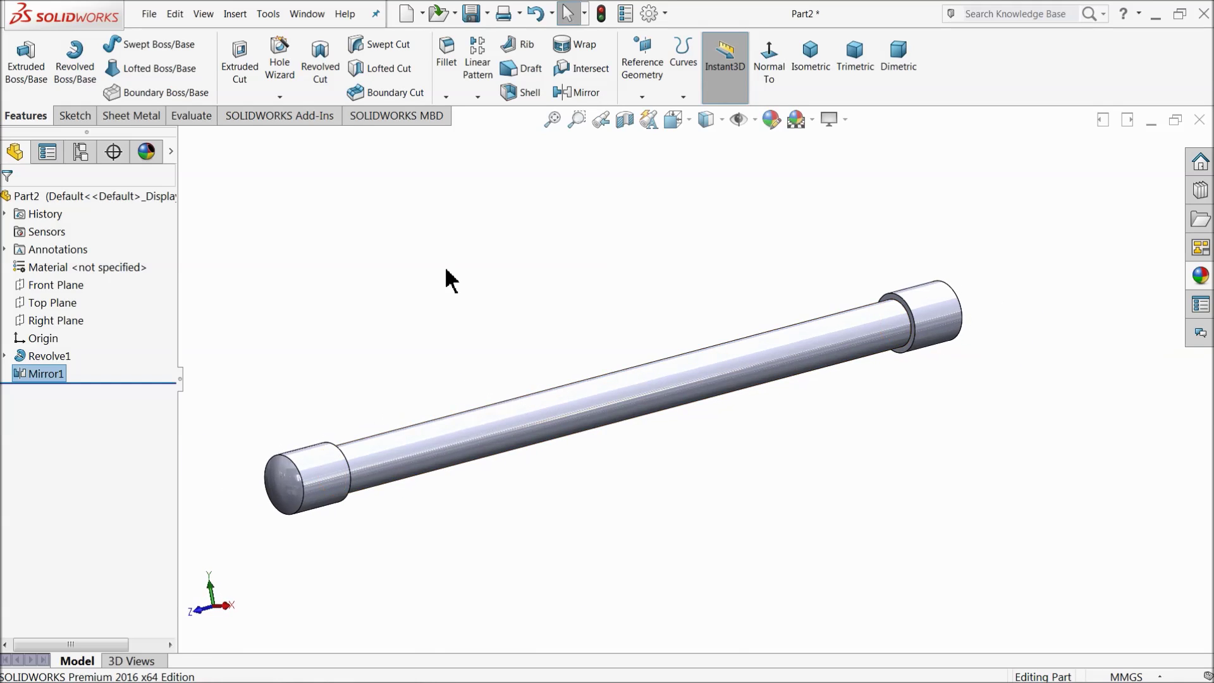
# - Apply a 0.2 mm fillet to the left and right end faces of the shaft
pyautogui.click(447, 63)
pyautogui.write('0.2')
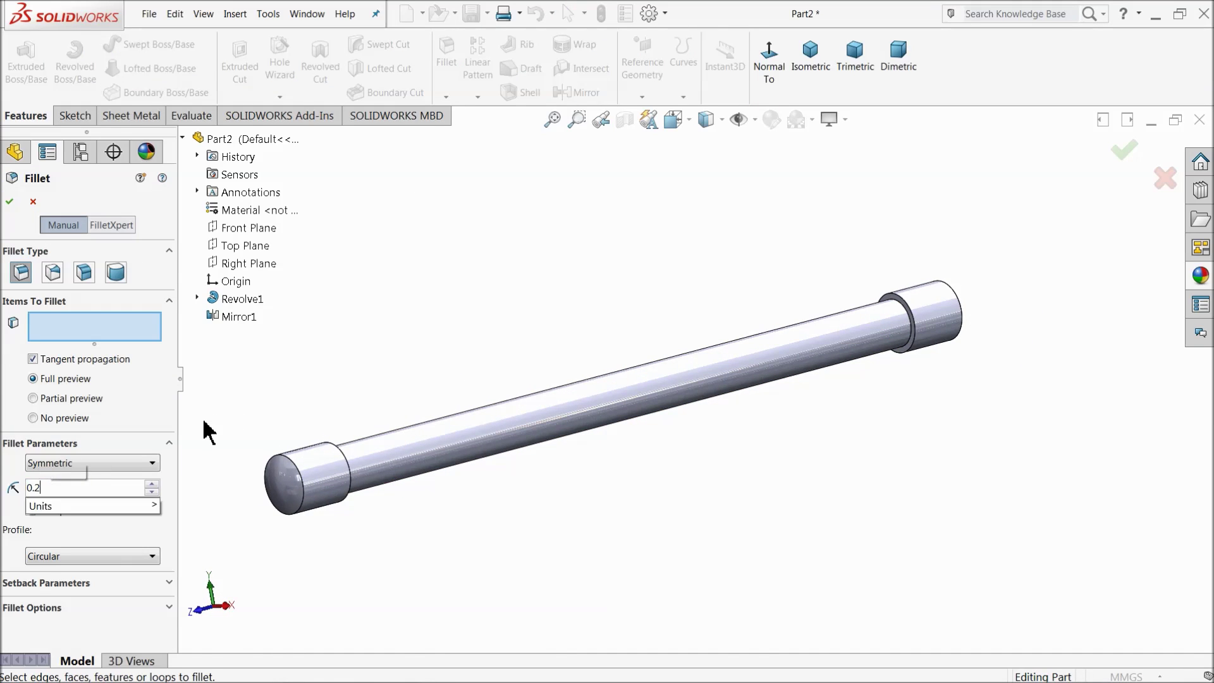
pyautogui.press('Return')
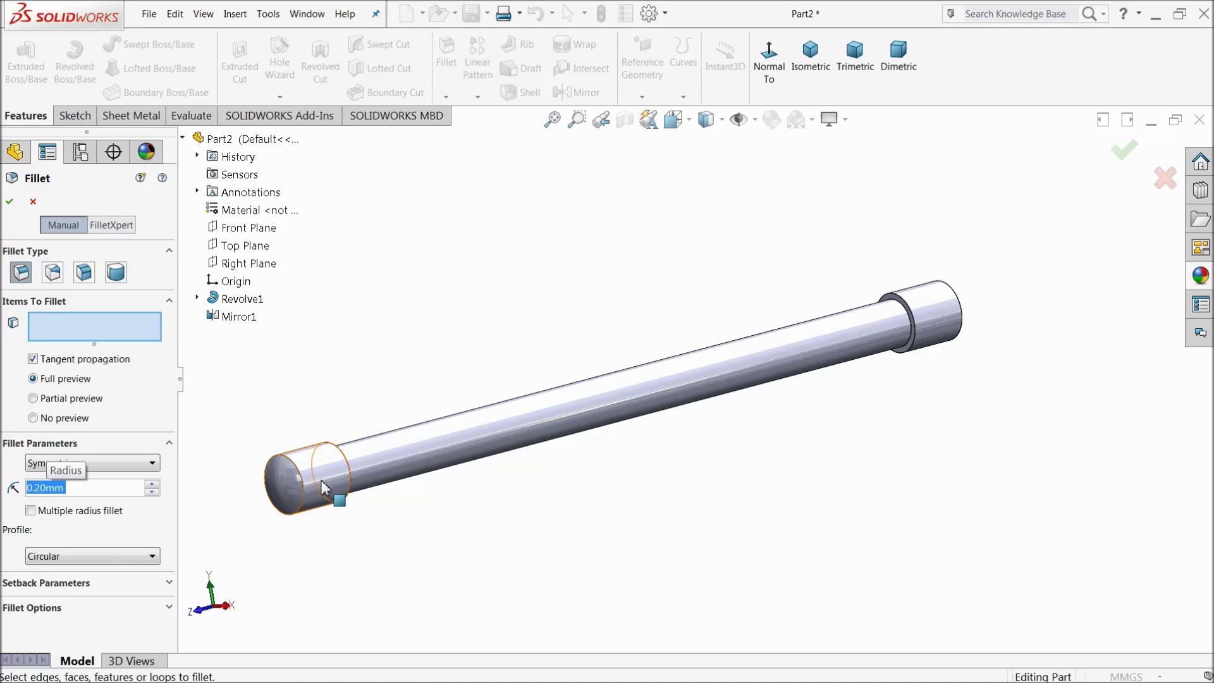
pyautogui.click(315, 504)
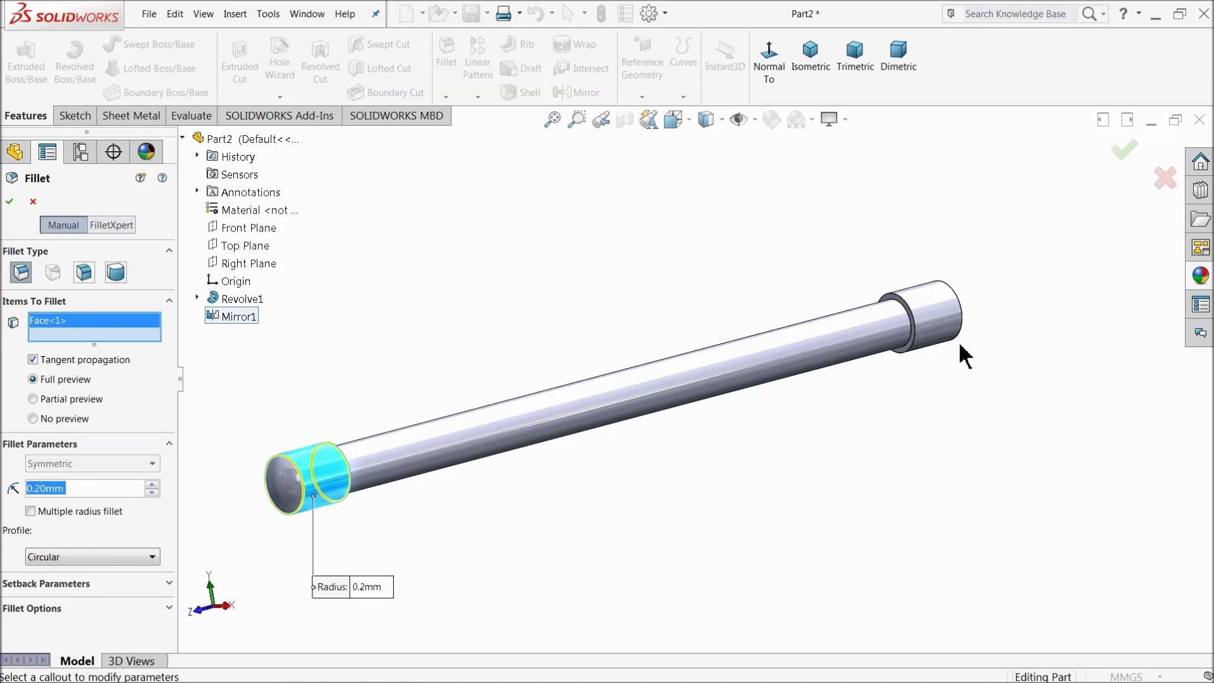
pyautogui.click(933, 345)
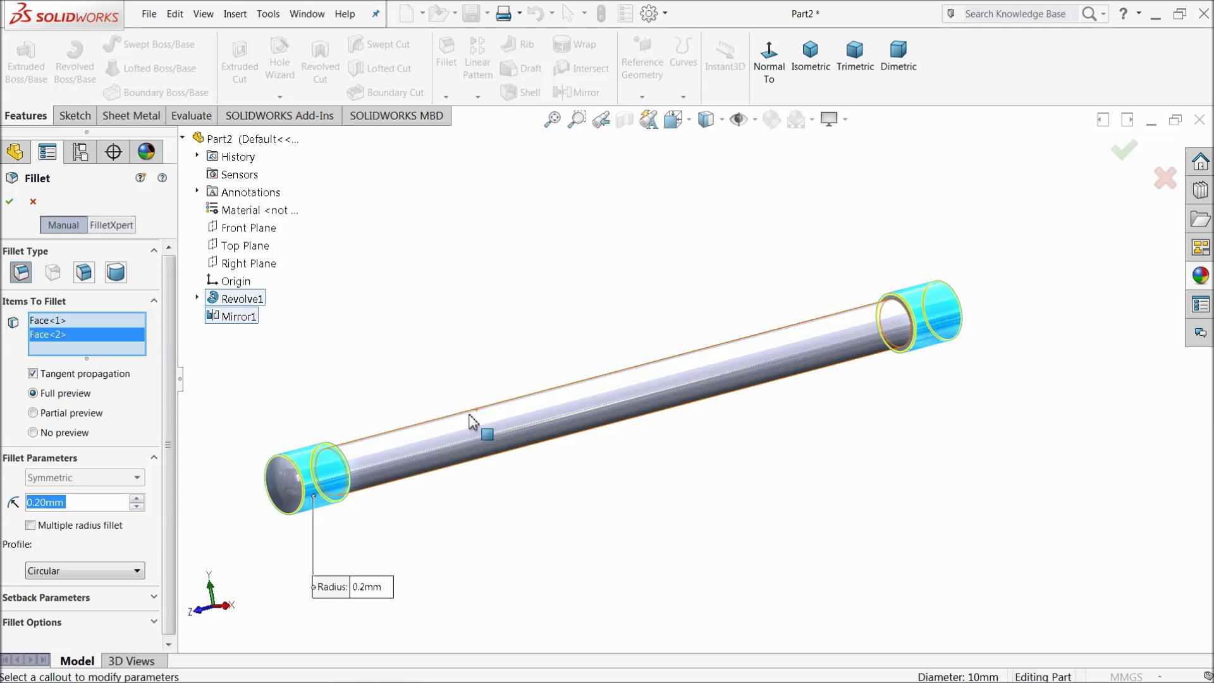
pyautogui.click(9, 201)
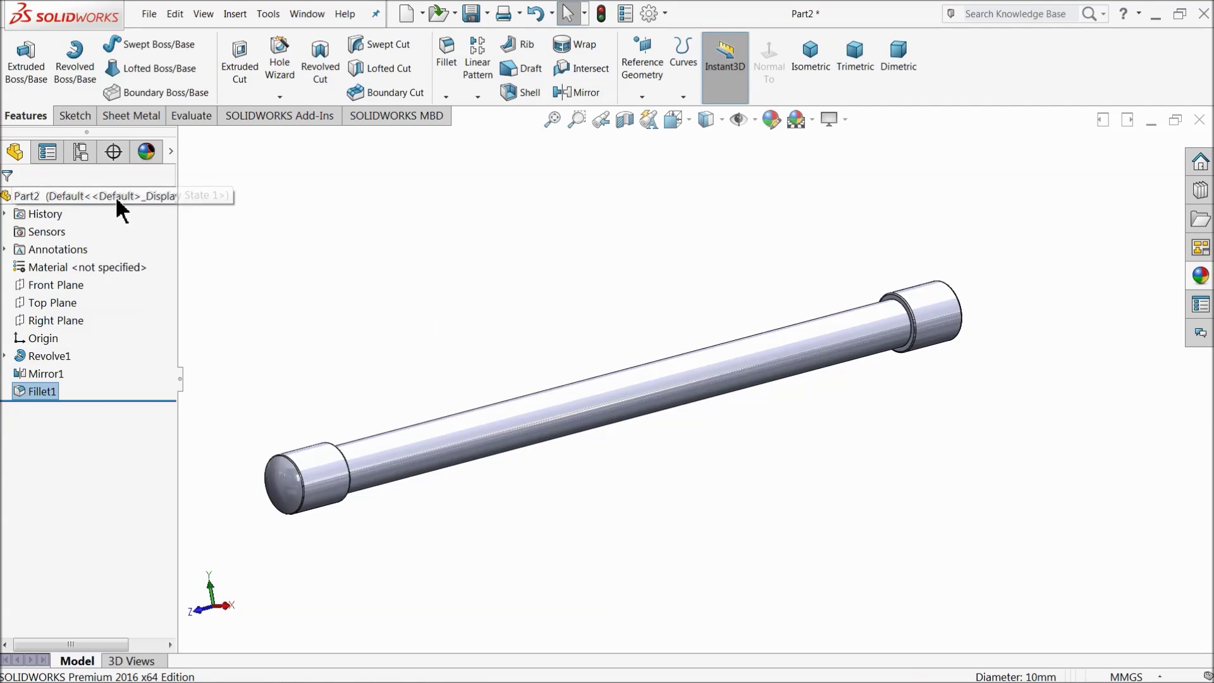
# - Apply the chromium plate appearance to the whole Part2 body and inspect it
pyautogui.click(118, 200)
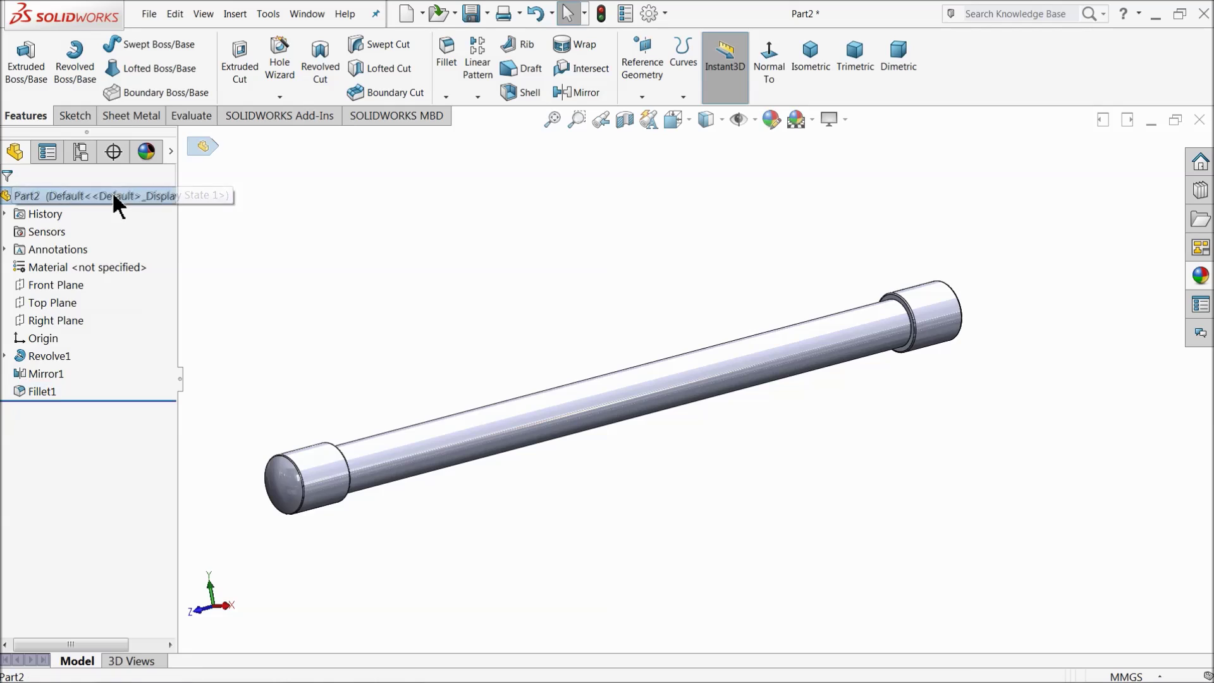
pyautogui.click(1201, 277)
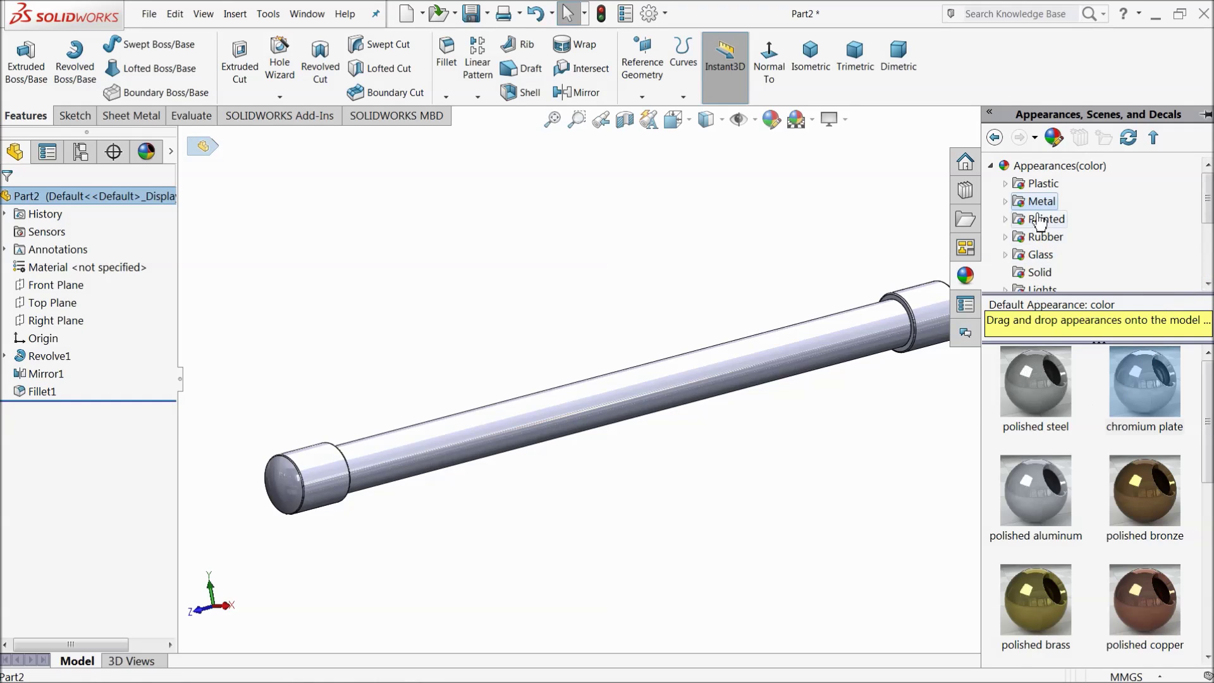
pyautogui.doubleClick(1161, 395)
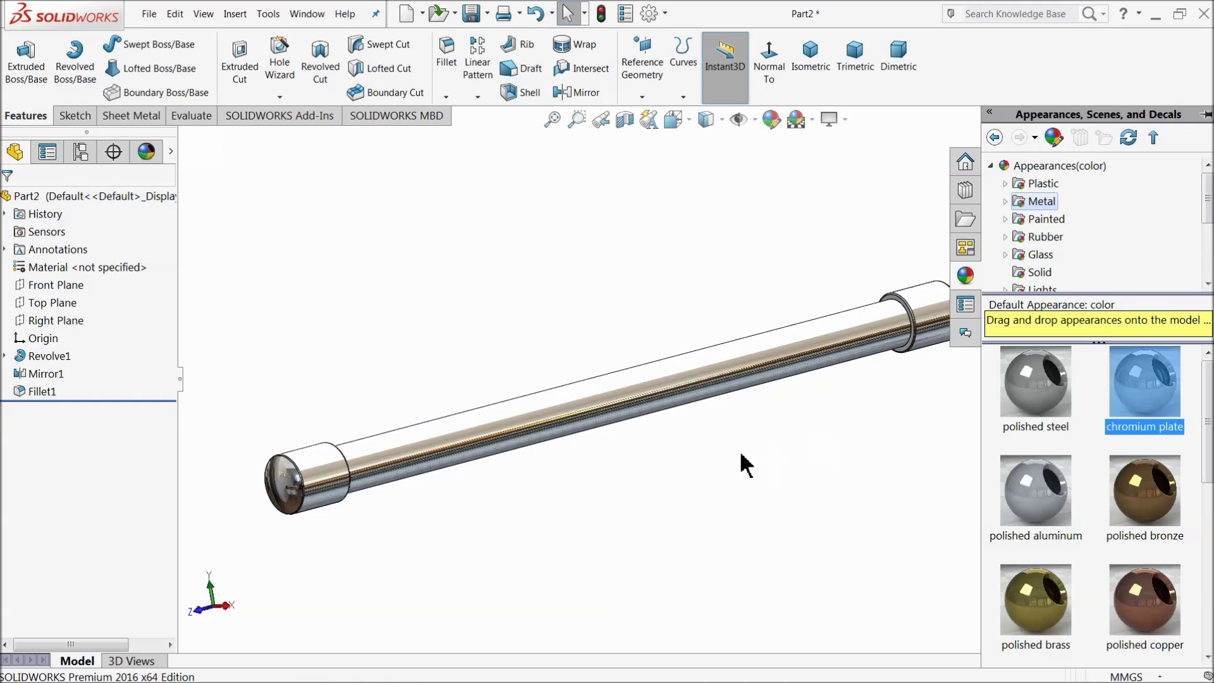
pyautogui.scroll(-5, 949, 344)
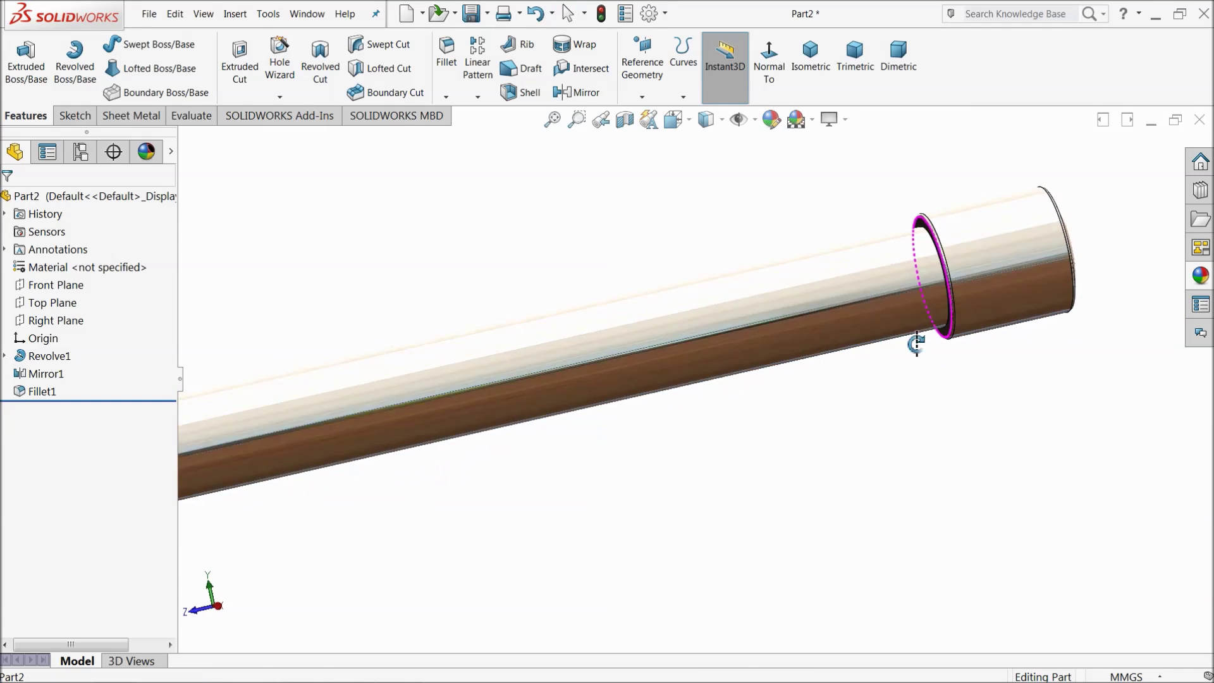
pyautogui.scroll(5, 835, 371)
pyautogui.scroll(-6, 401, 434)
pyautogui.moveTo(455, 461); pyautogui.dragTo(753, 416, button='middle')
pyautogui.scroll(5, 501, 477)
pyautogui.scroll(-5, 491, 477)
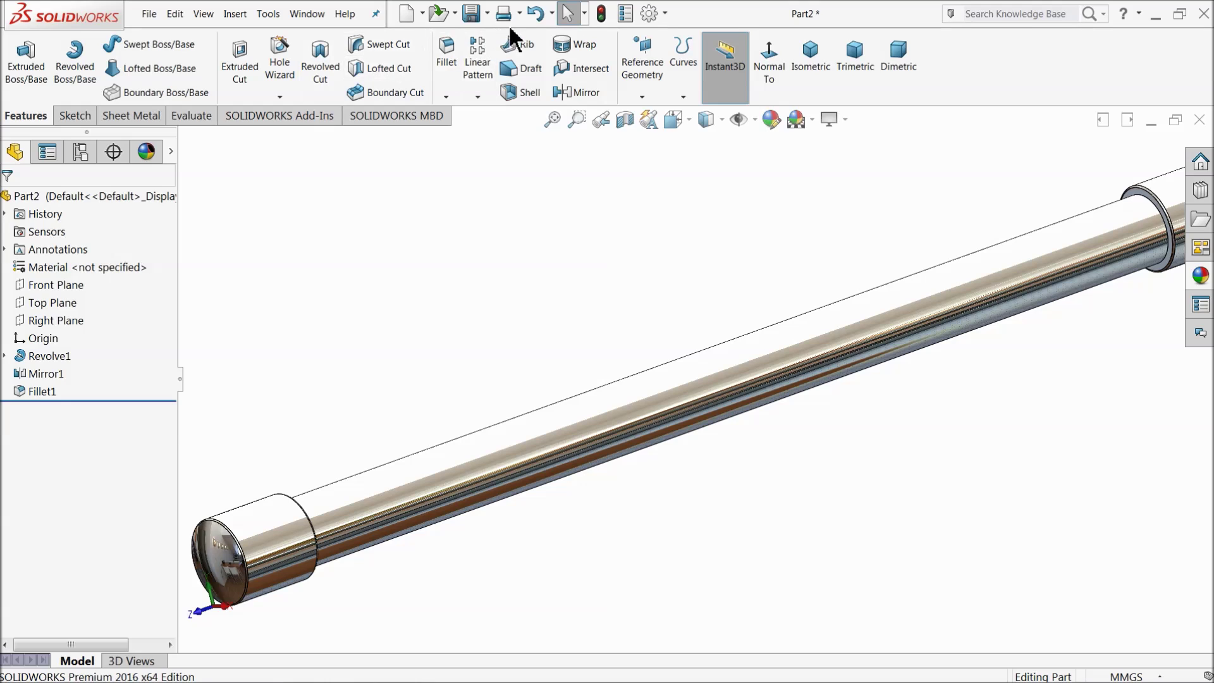
# - Save the part as 2.Screw Handle in the Tube Welding Clamp folder
pyautogui.click(471, 12)
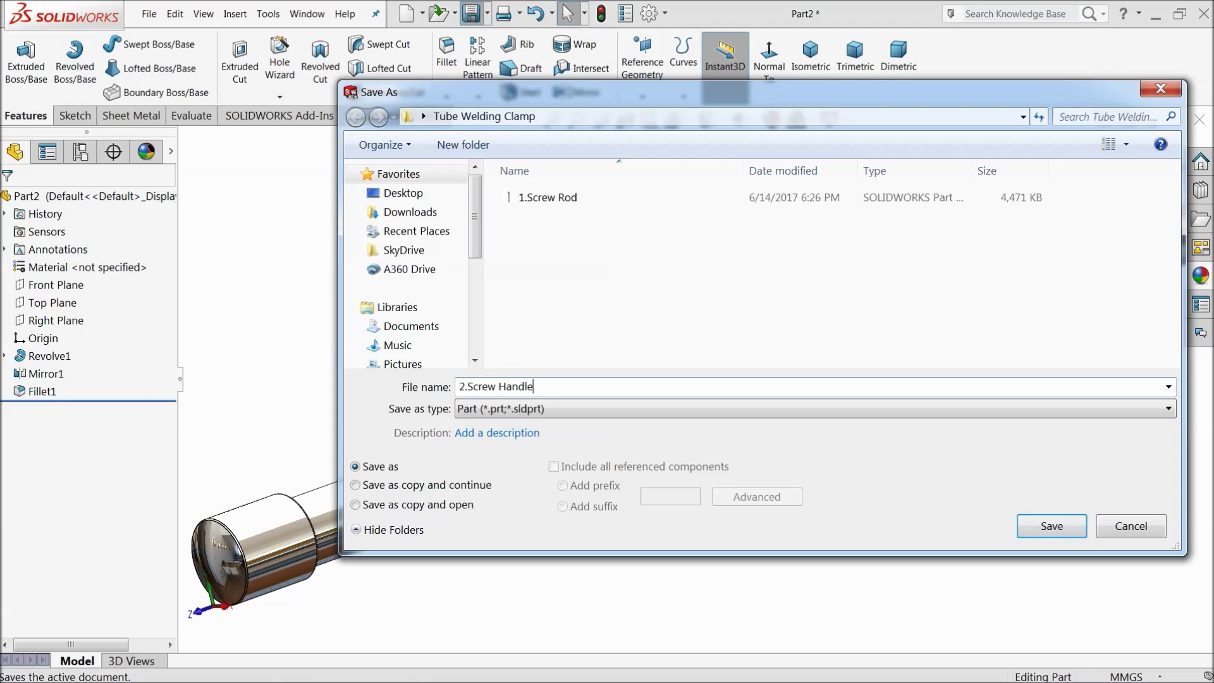
pyautogui.click(1044, 528)
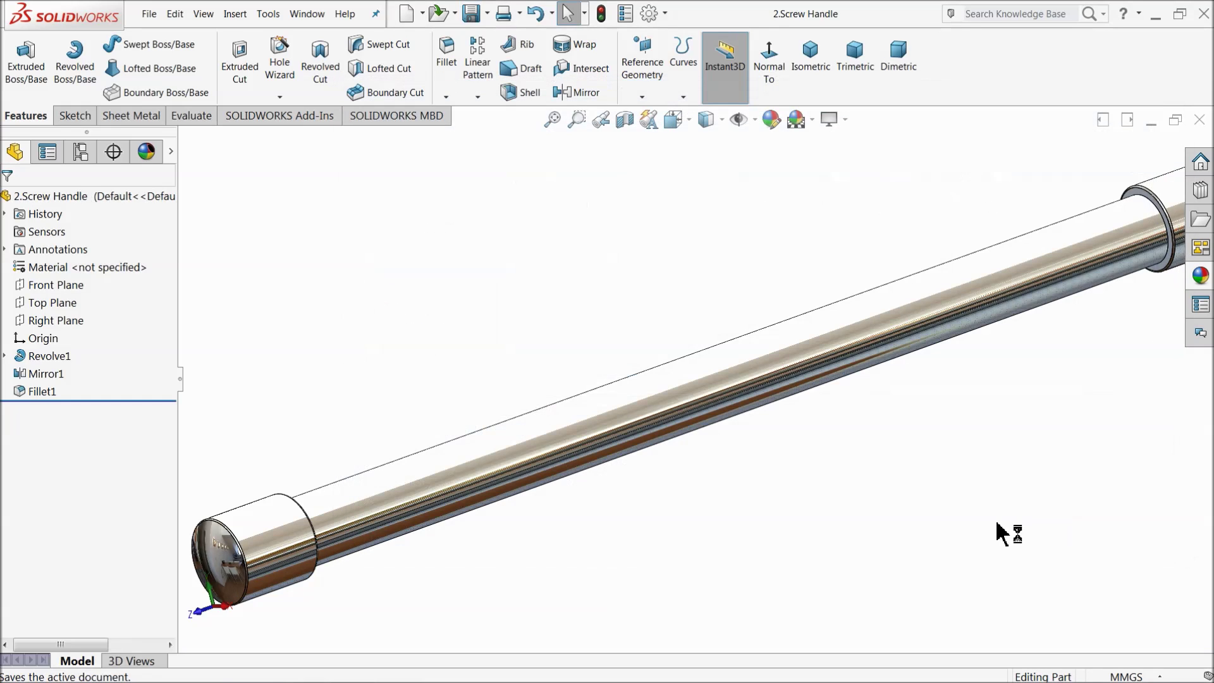
pyautogui.press('f')
pyautogui.click(1201, 276)
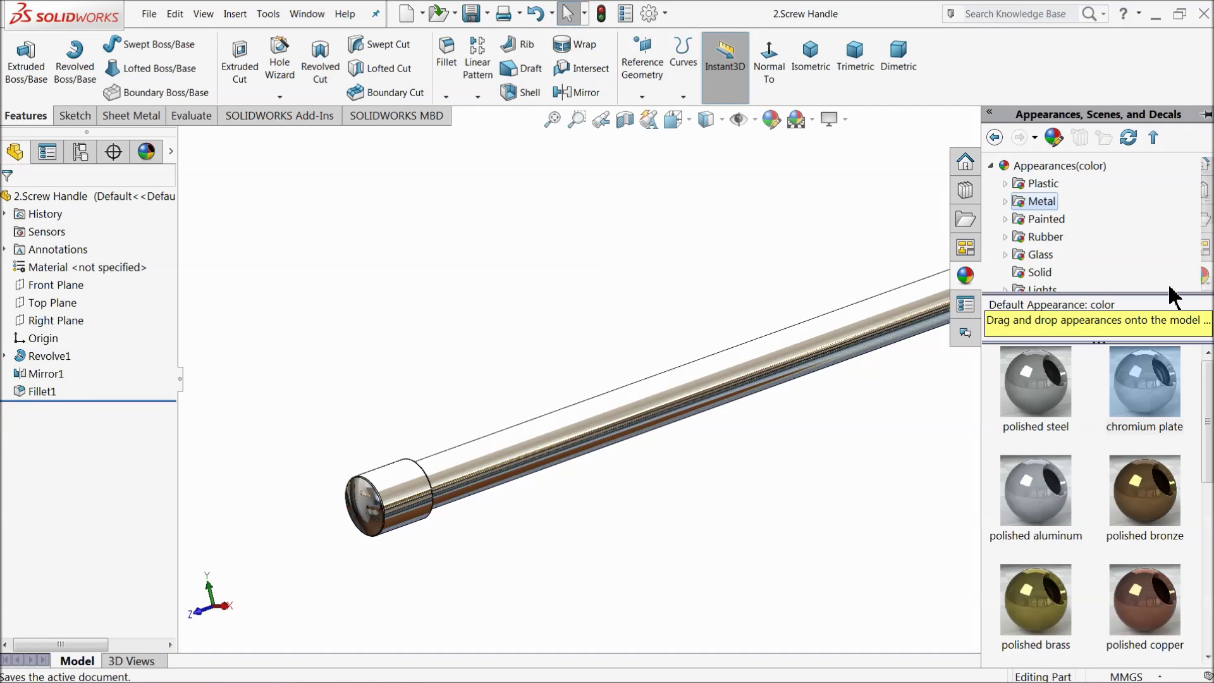
# - Replace the handle's polished steel finish with satin finish stainless steel from Metal > Steel
pyautogui.doubleClick(1052, 385)
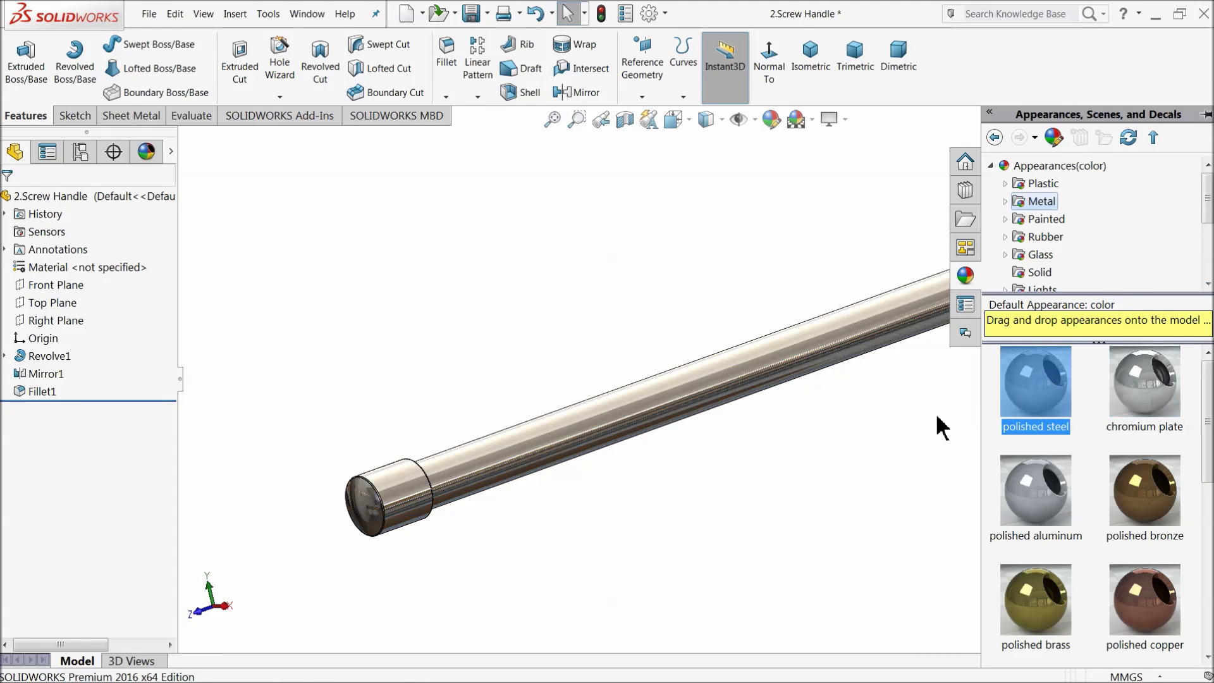
pyautogui.moveTo(779, 387)
pyautogui.mouseDown(button='middle')
pyautogui.moveTo(666, 388)
pyautogui.moveTo(664, 406)
pyautogui.moveTo(712, 408)
pyautogui.mouseUp(button='middle')
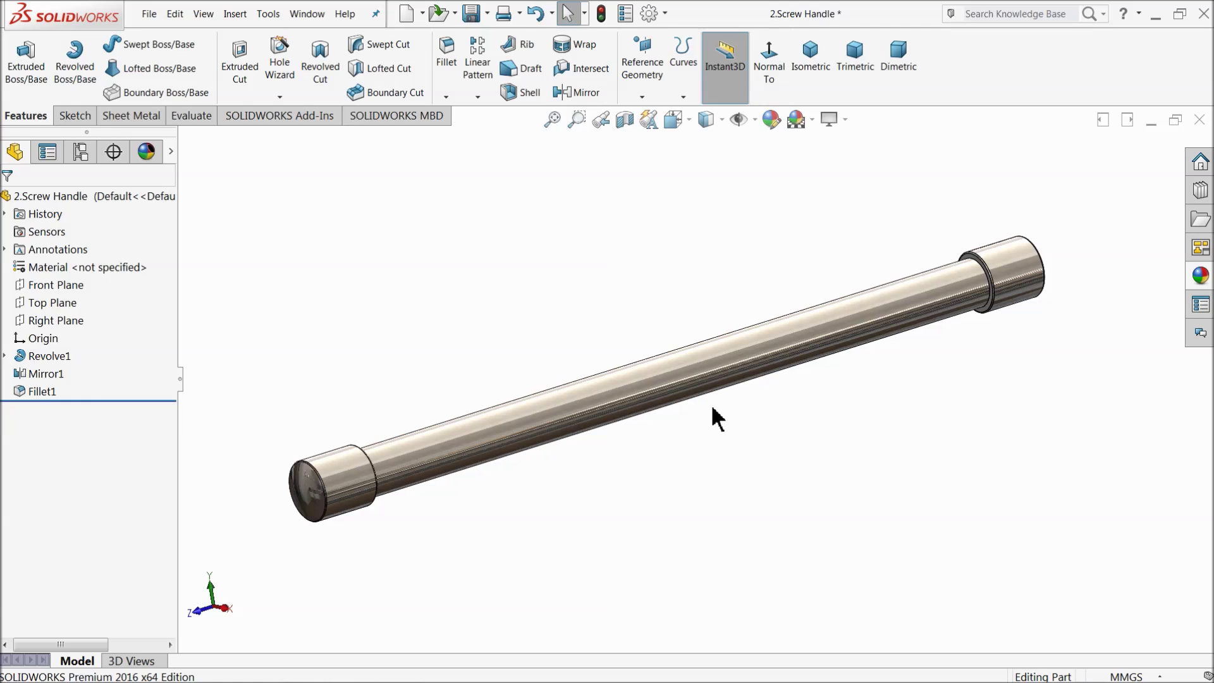
pyautogui.click(1201, 276)
pyautogui.scroll(-5, 1077, 487)
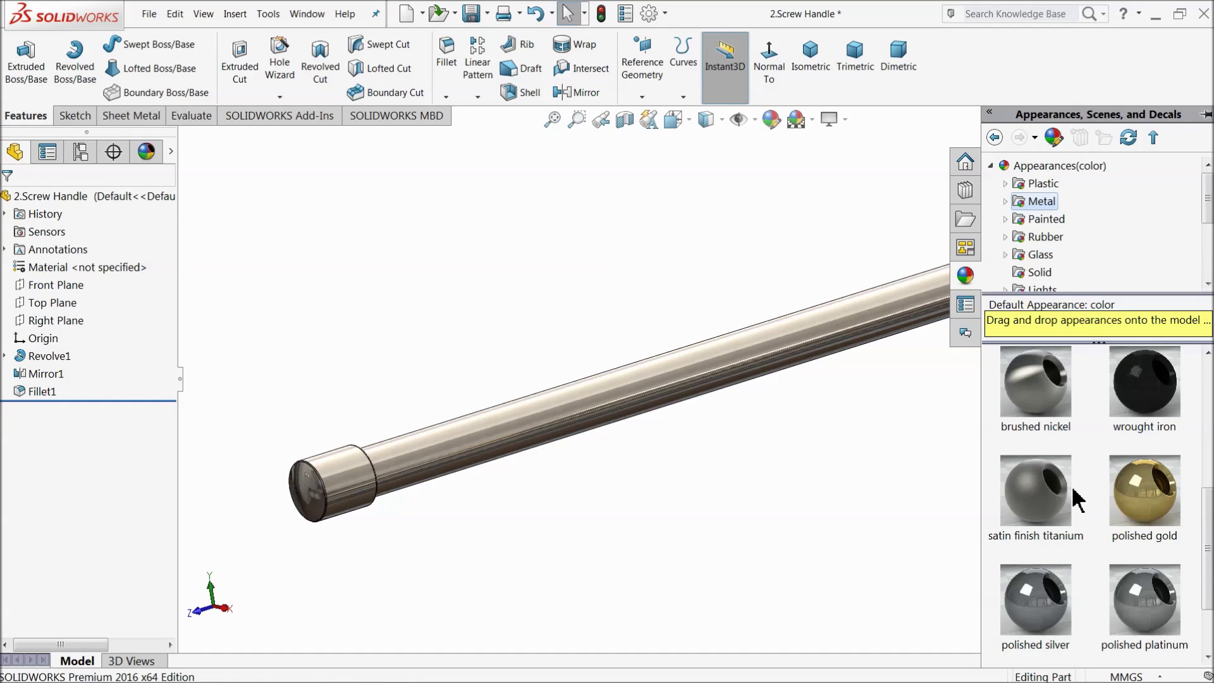
pyautogui.scroll(5, 1075, 446)
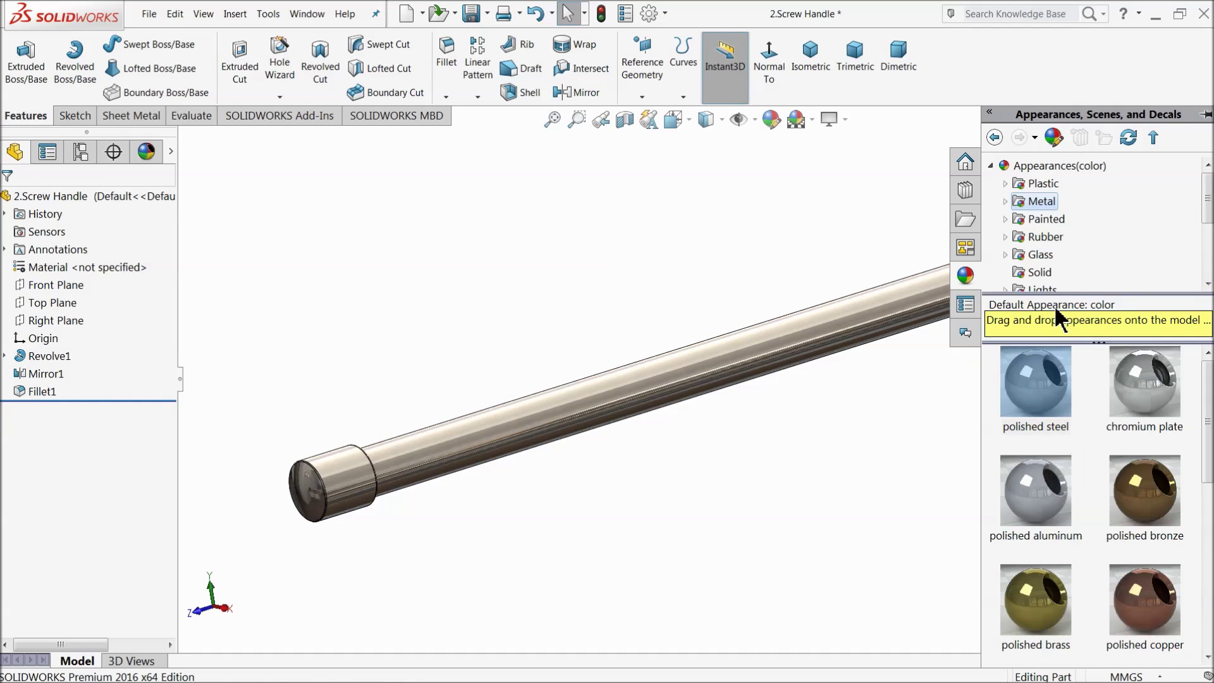
pyautogui.click(1006, 202)
pyautogui.click(1060, 185)
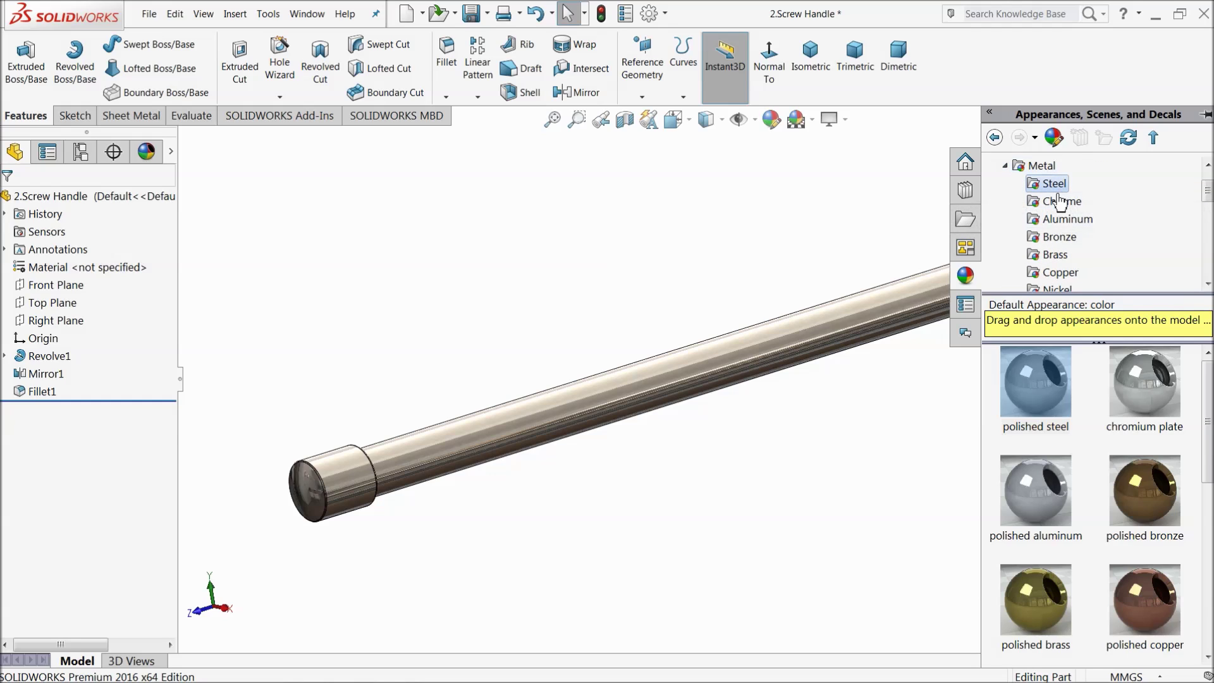
pyautogui.doubleClick(1037, 499)
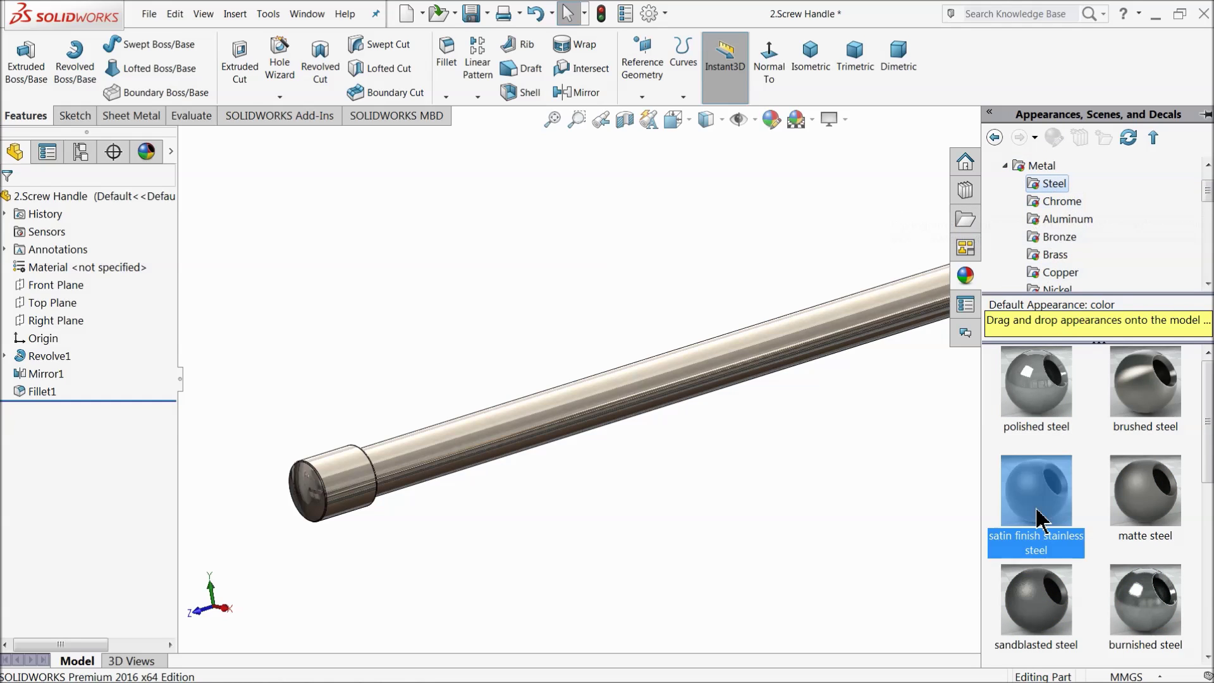
pyautogui.scroll(-2, 798, 285)
pyautogui.moveTo(798, 286); pyautogui.dragTo(795, 355, button='middle')
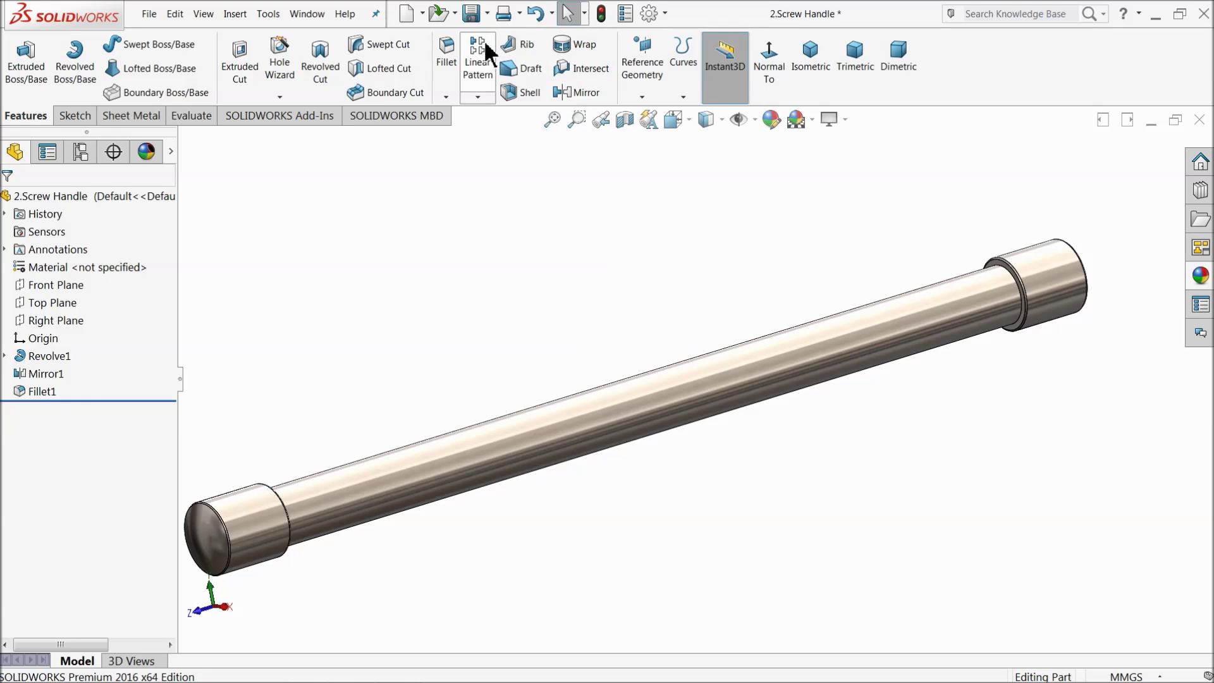
pyautogui.click(473, 14)
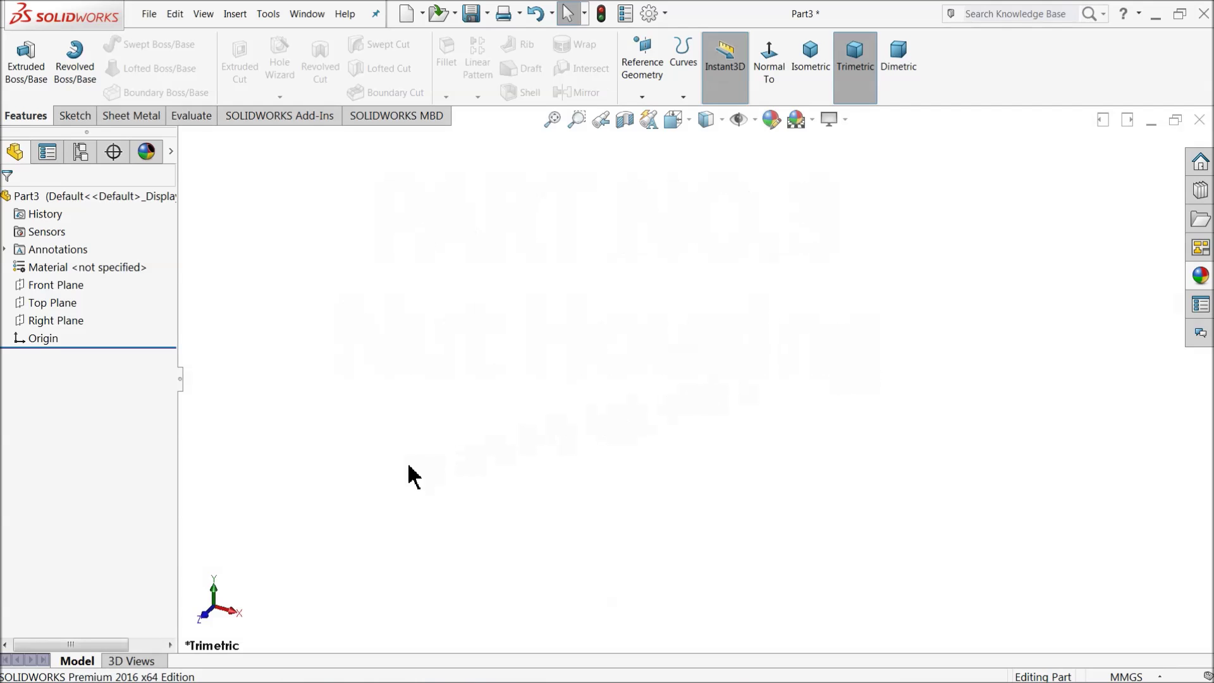
# - Sketch a corner rectangle on the Front Plane of the new part
pyautogui.click(25, 285)
pyautogui.click(36, 267)
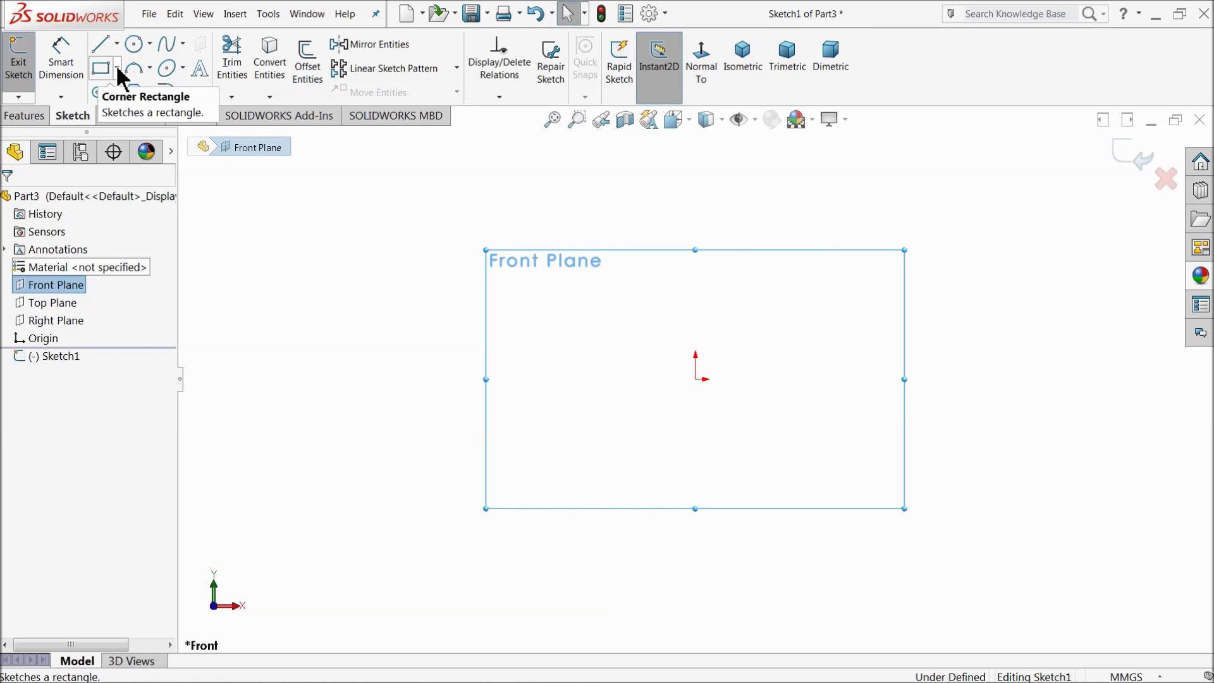
pyautogui.click(102, 70)
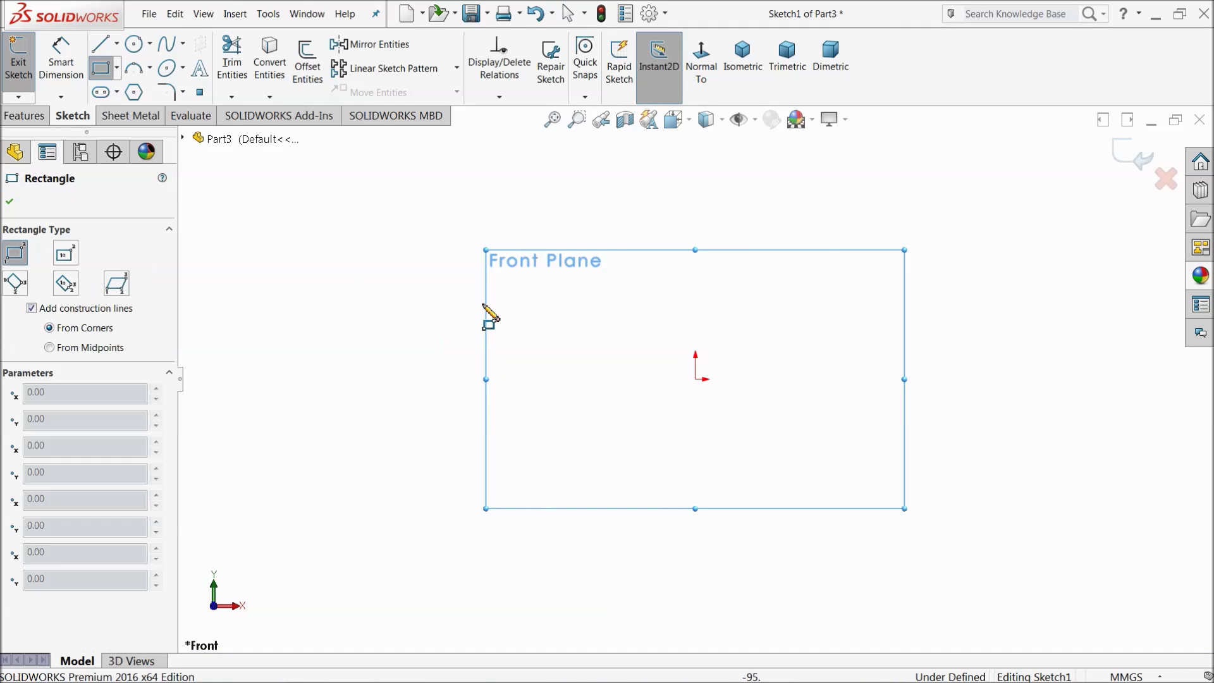
pyautogui.click(452, 257)
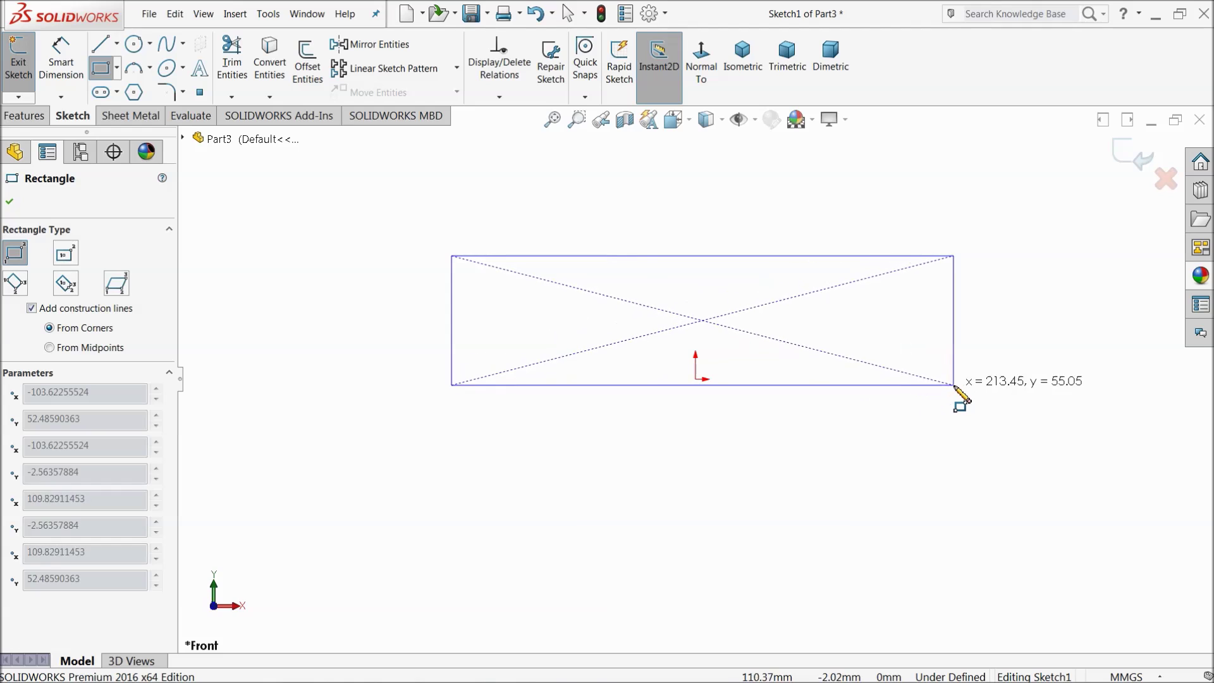
pyautogui.click(958, 379)
pyautogui.click(101, 68)
pyautogui.scroll(-2, 734, 414)
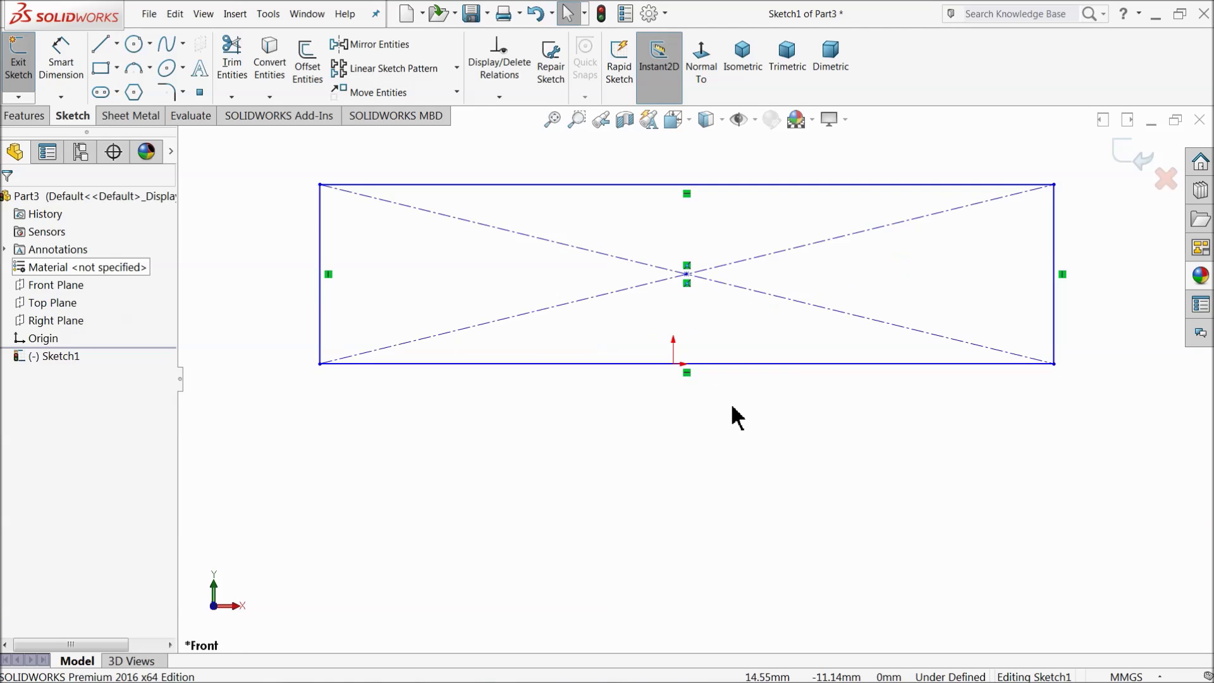
# - Fix the origin as the midpoint of the rectangle's bottom edge and stretch the top edge upward
pyautogui.click(674, 364)
pyautogui.keyDown('ctrl'); pyautogui.click(720, 365); pyautogui.keyUp('ctrl')
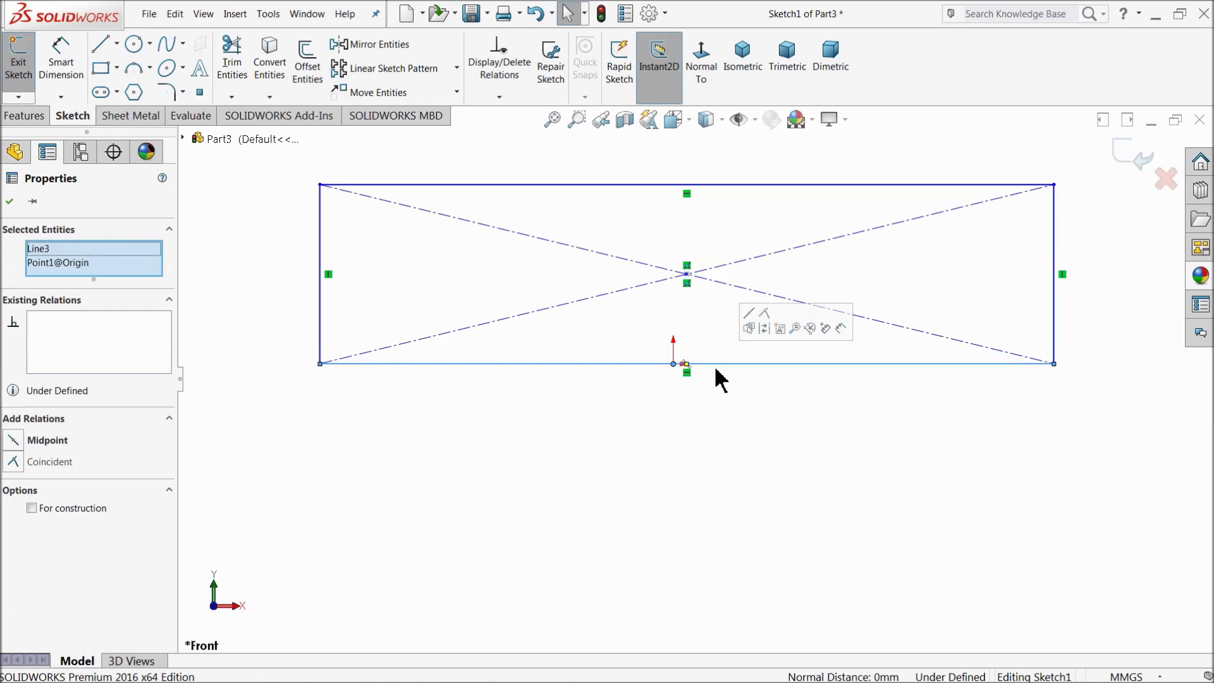
pyautogui.click(749, 312)
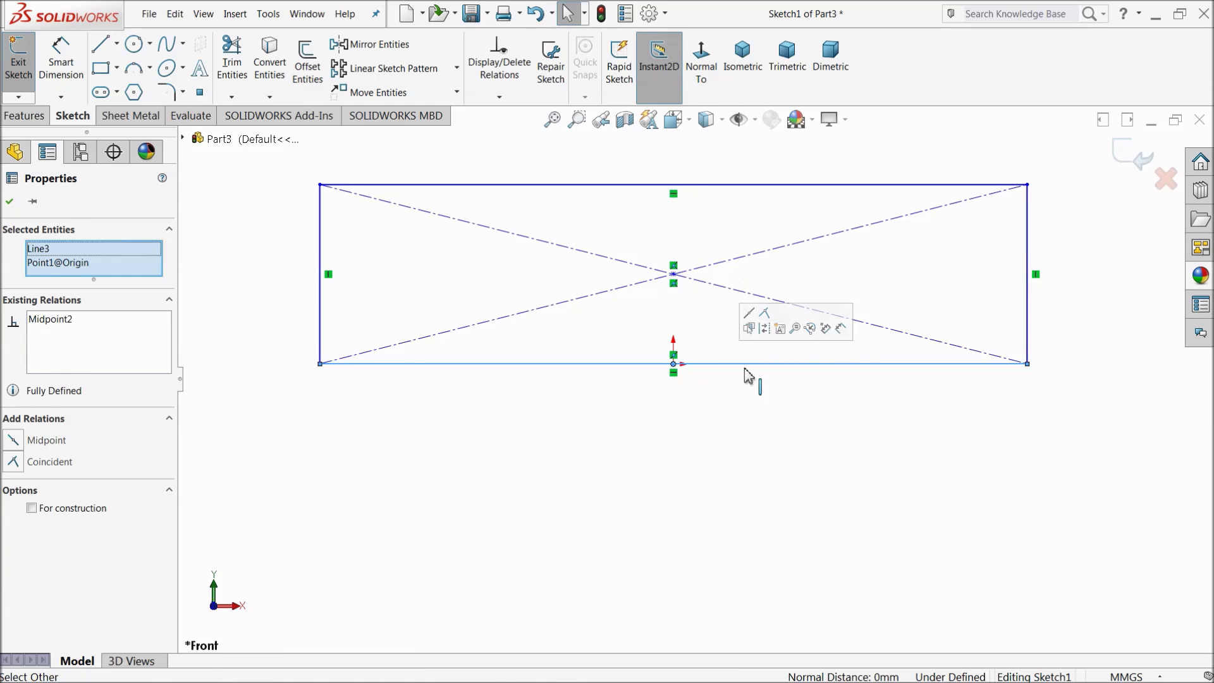
pyautogui.click(691, 438)
pyautogui.scroll(1, 693, 440)
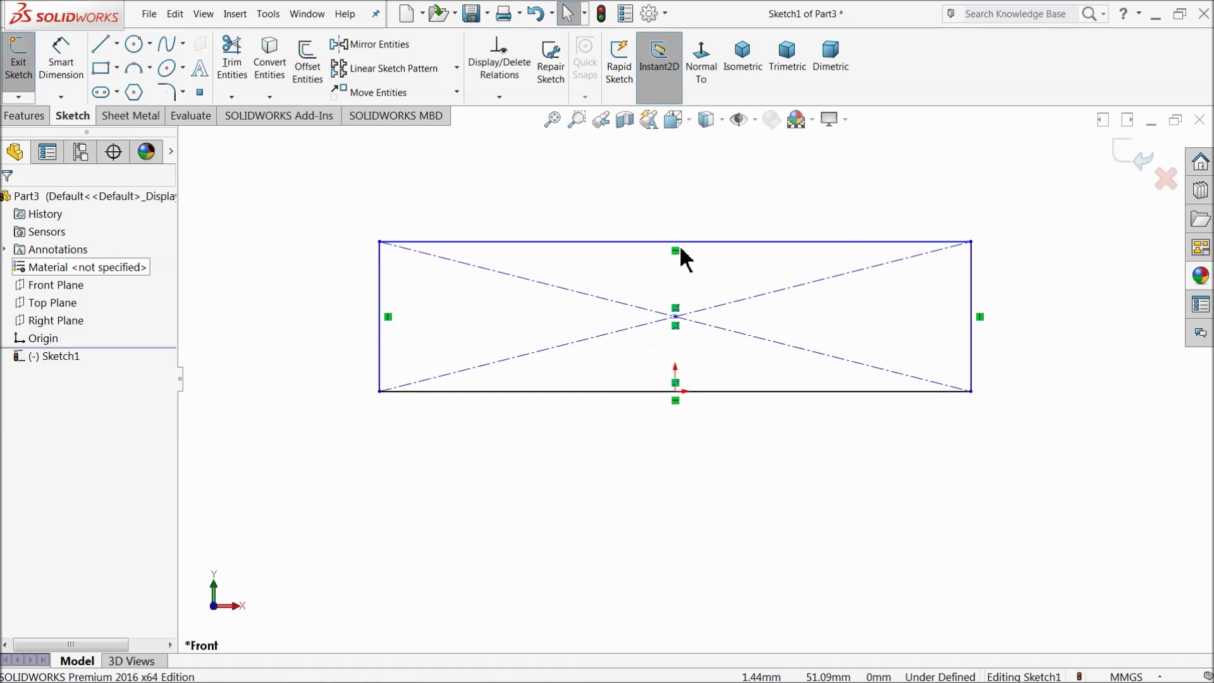
pyautogui.moveTo(681, 242); pyautogui.dragTo(679, 171)
# - Cap the left and right rectangle ends with three-point half-circle arcs
pyautogui.press('z')
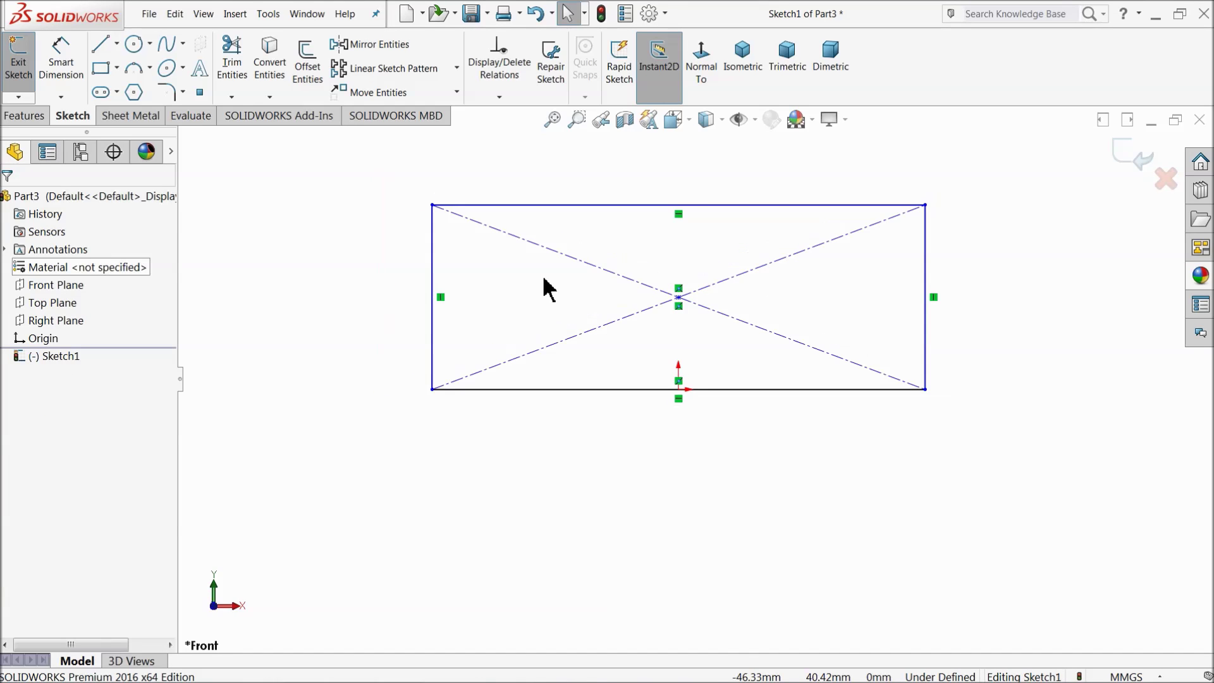
pyautogui.click(151, 69)
pyautogui.click(163, 123)
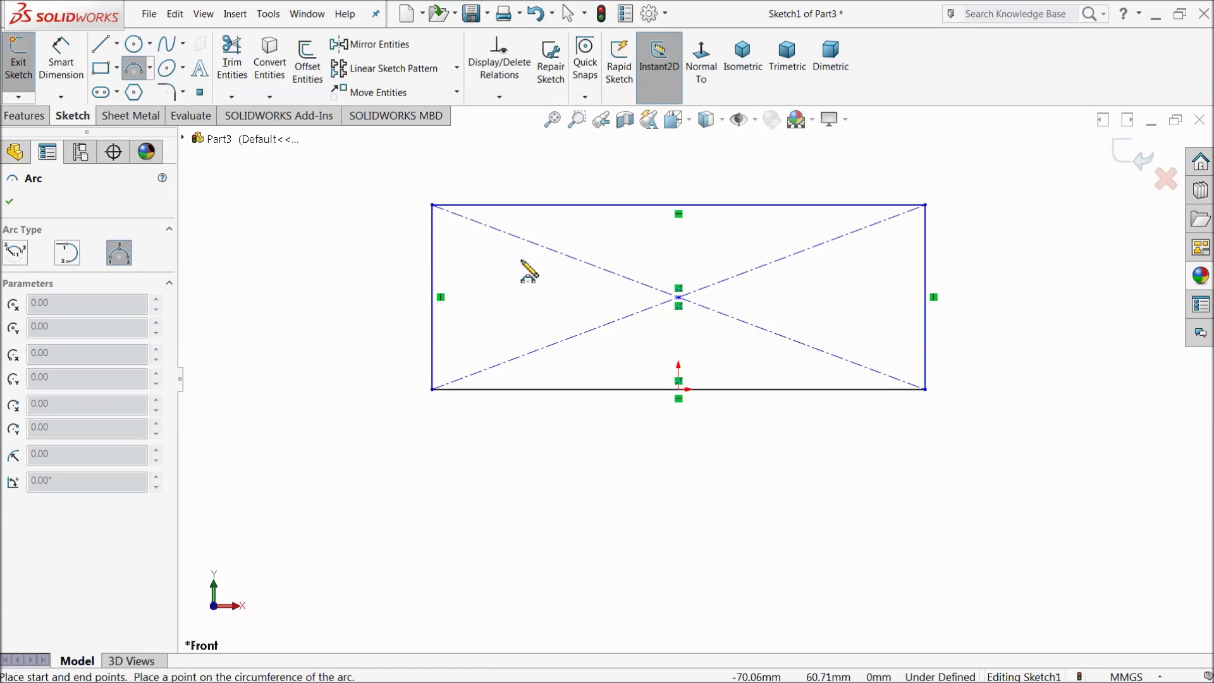
pyautogui.click(432, 206)
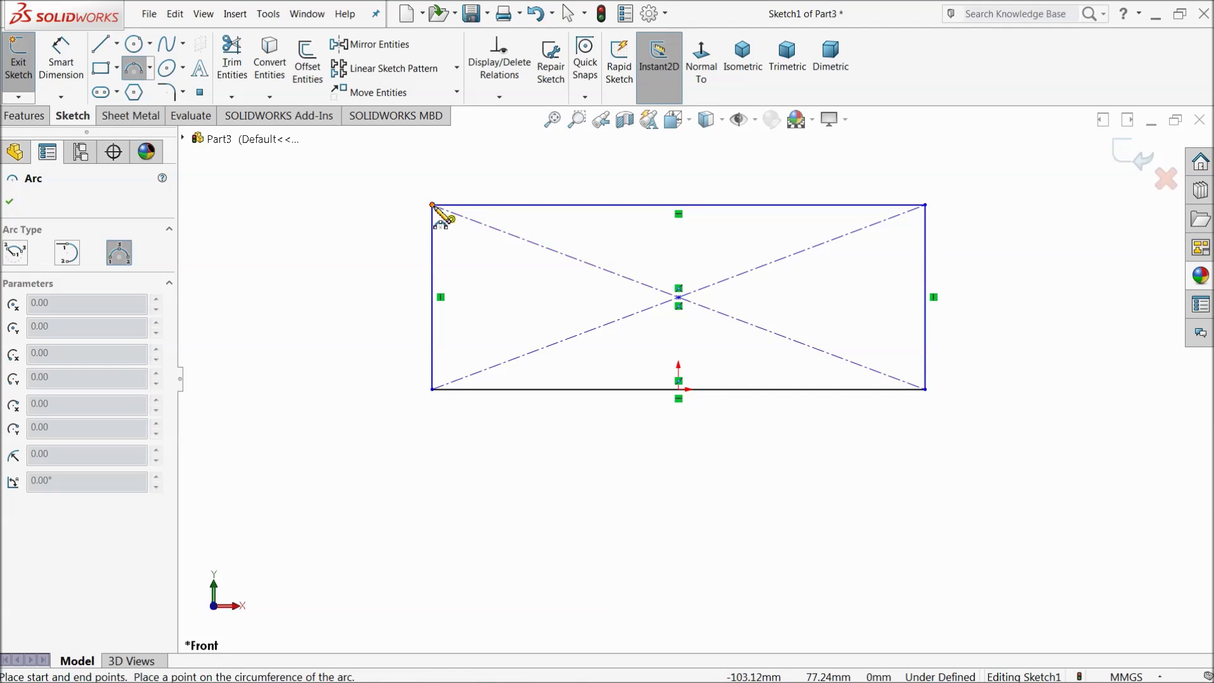
pyautogui.click(432, 390)
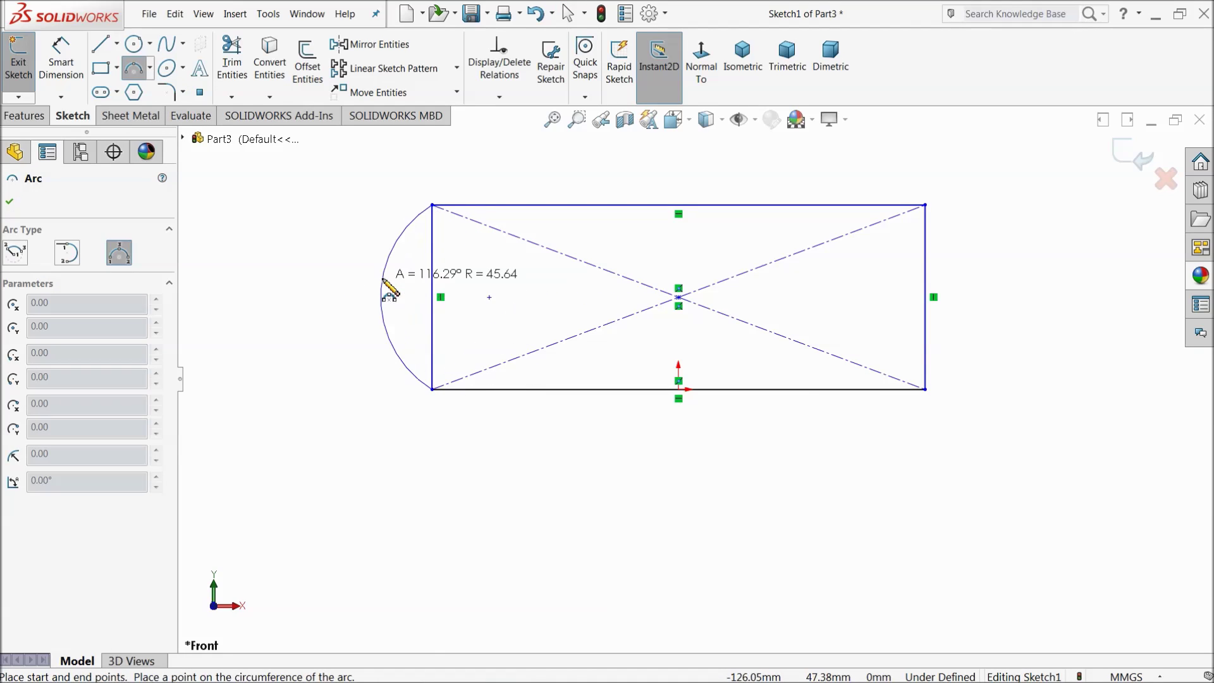
pyautogui.click(342, 272)
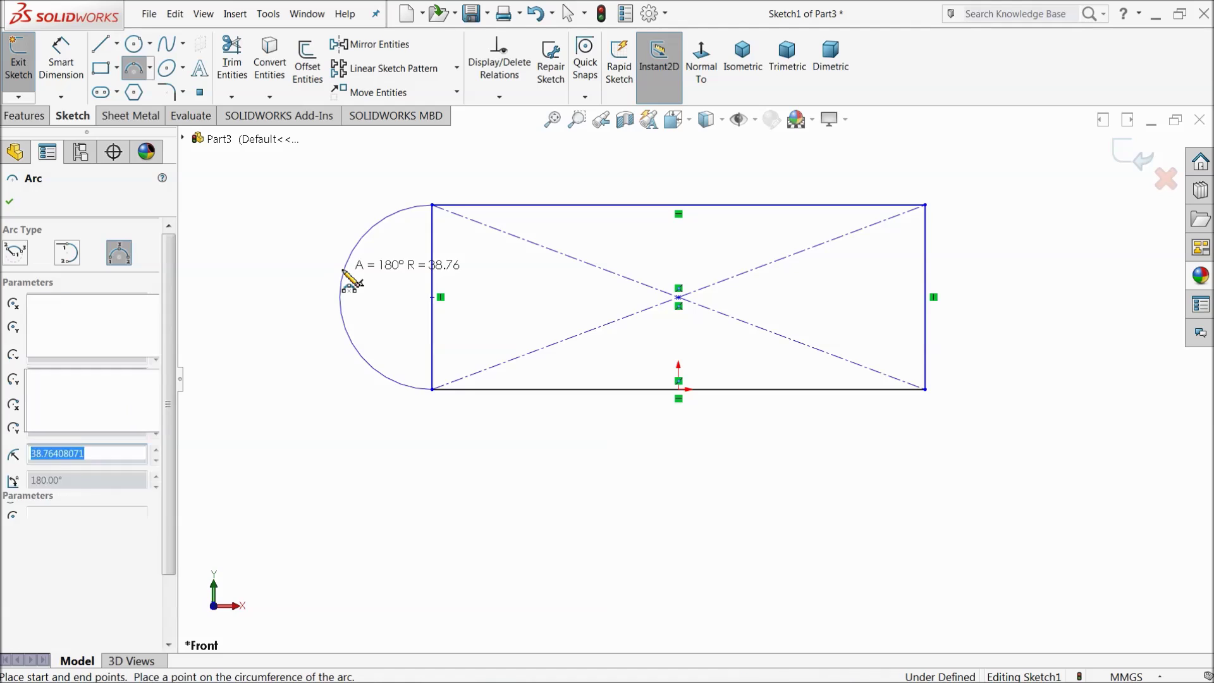
pyautogui.click(925, 205)
pyautogui.click(926, 389)
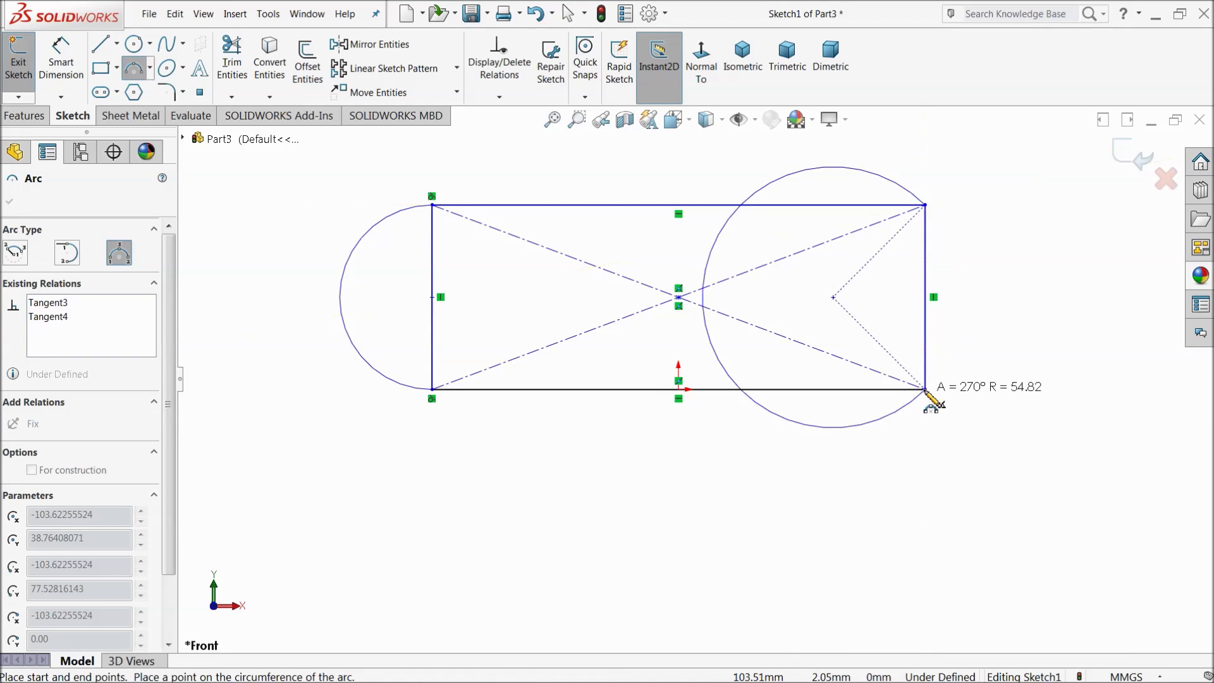
pyautogui.click(1015, 325)
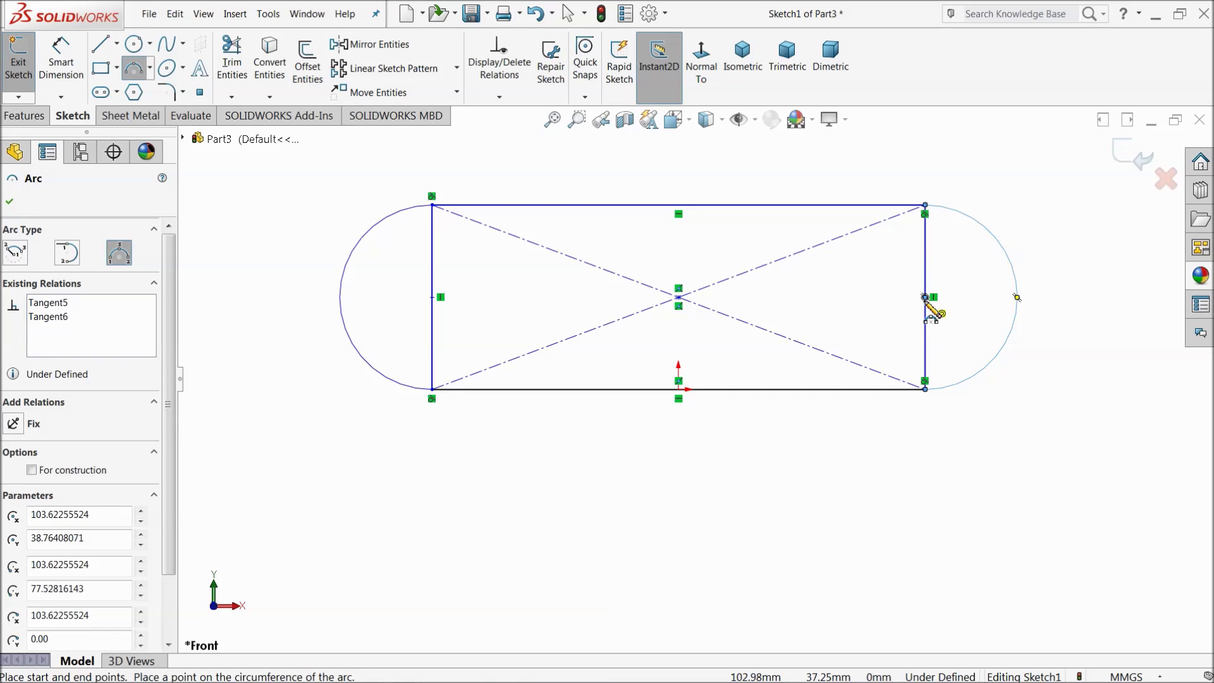
pyautogui.click(10, 202)
# - Convert both vertical sides of the rectangle into construction lines
pyautogui.click(433, 280)
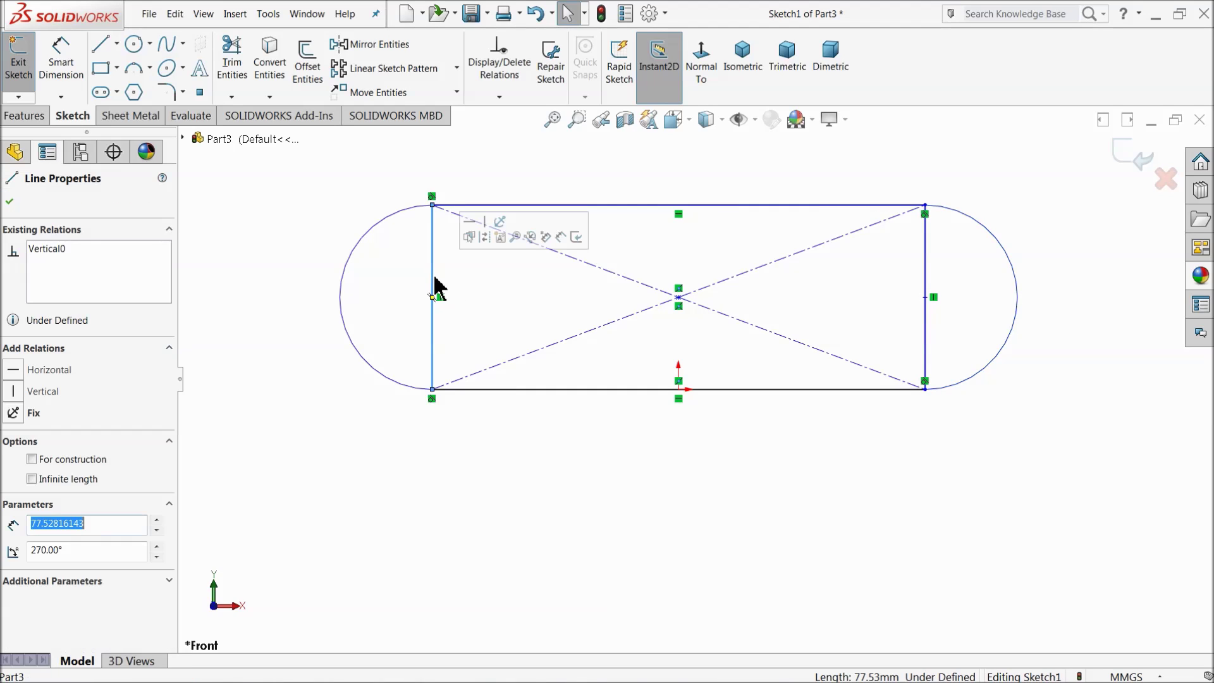
pyautogui.click(485, 237)
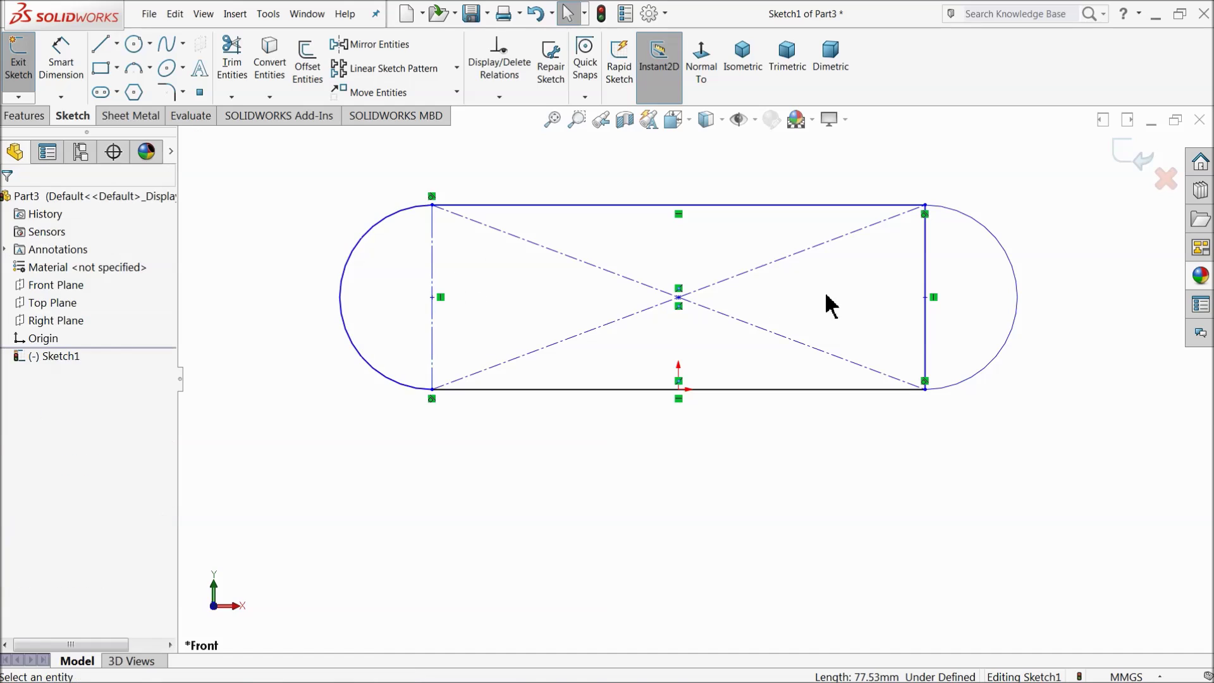
pyautogui.click(927, 290)
pyautogui.click(974, 248)
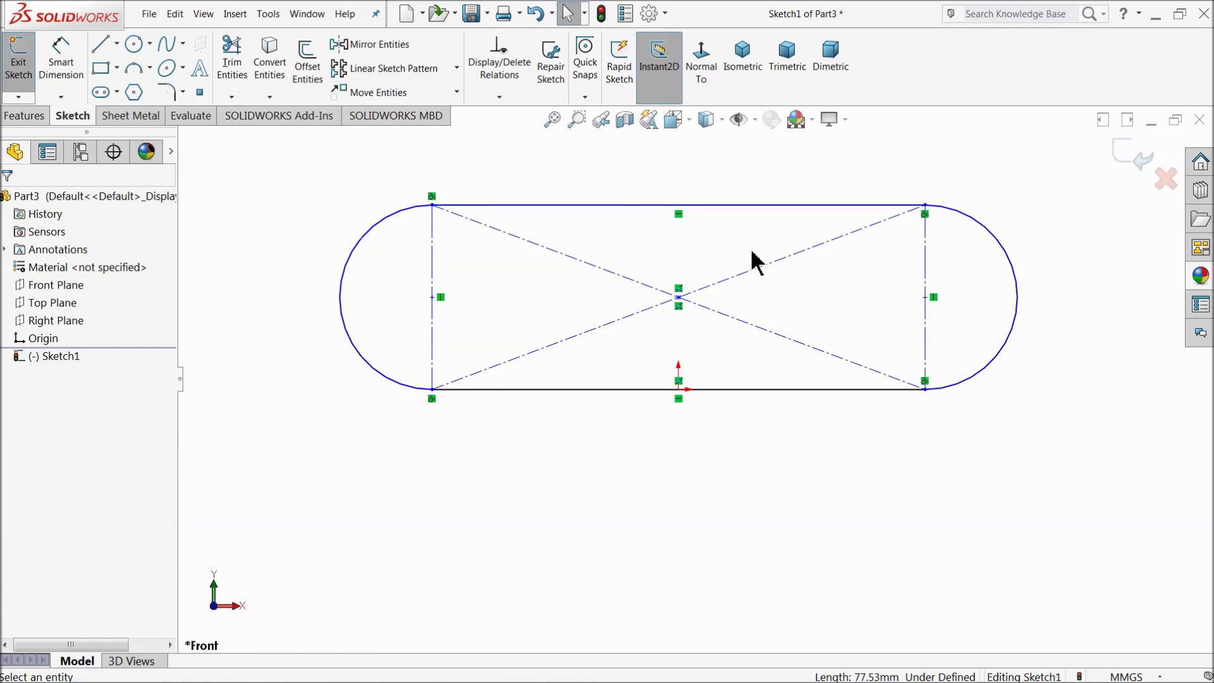
pyautogui.click(133, 43)
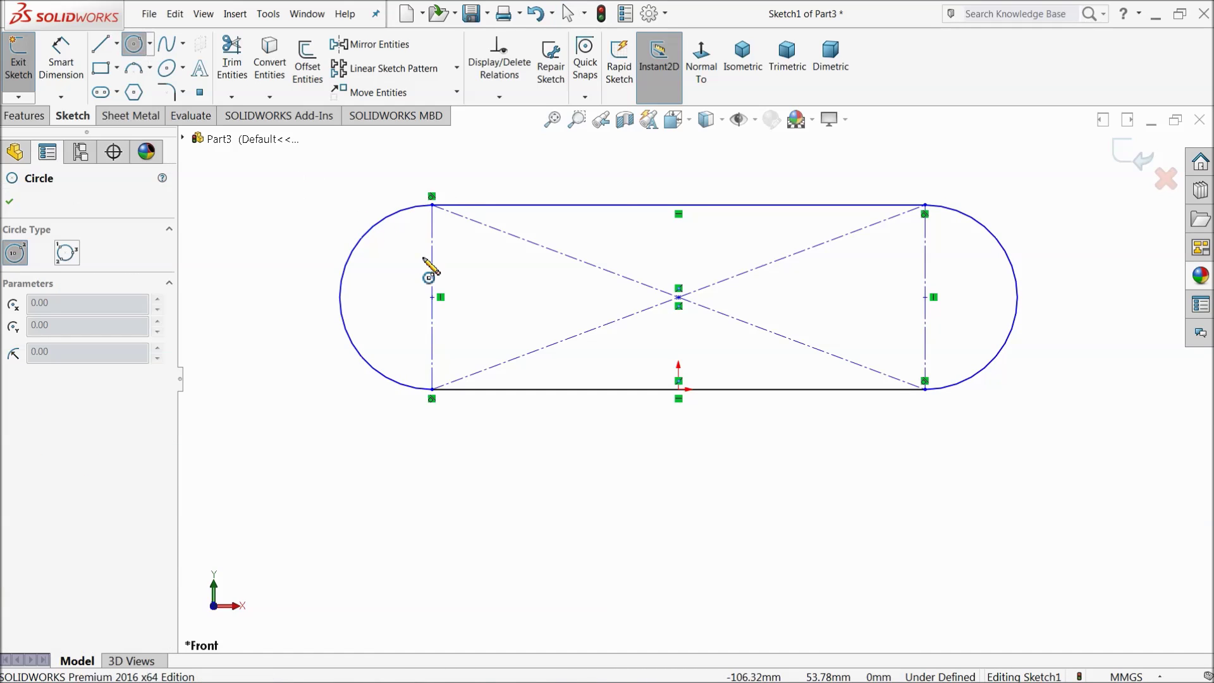
# - Draw two circles centred on the midpoints of the left and right construction lines
pyautogui.click(433, 298)
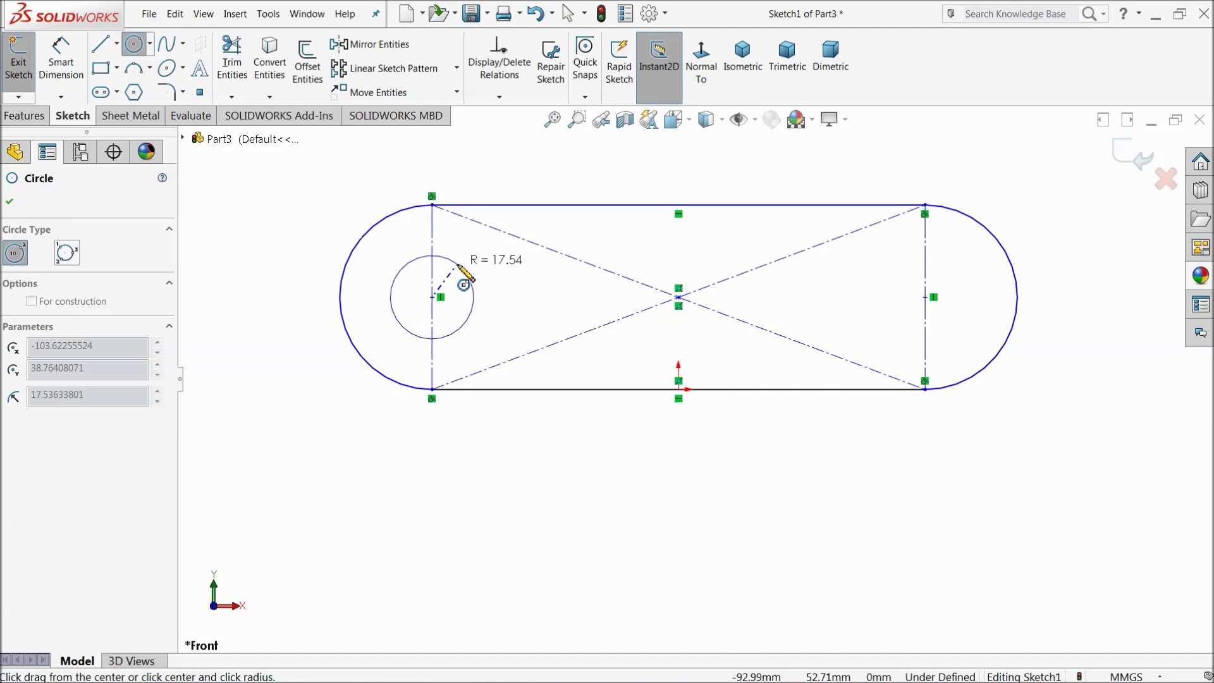
pyautogui.click(469, 277)
pyautogui.click(925, 298)
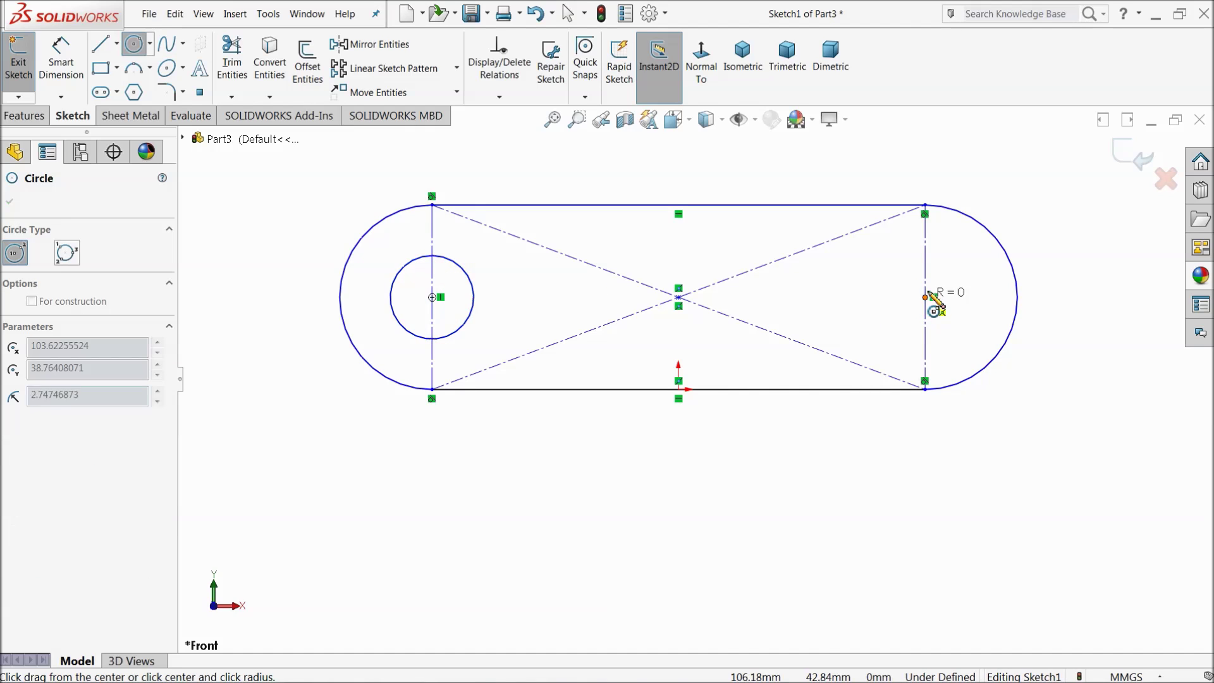
pyautogui.click(954, 270)
pyautogui.click(10, 201)
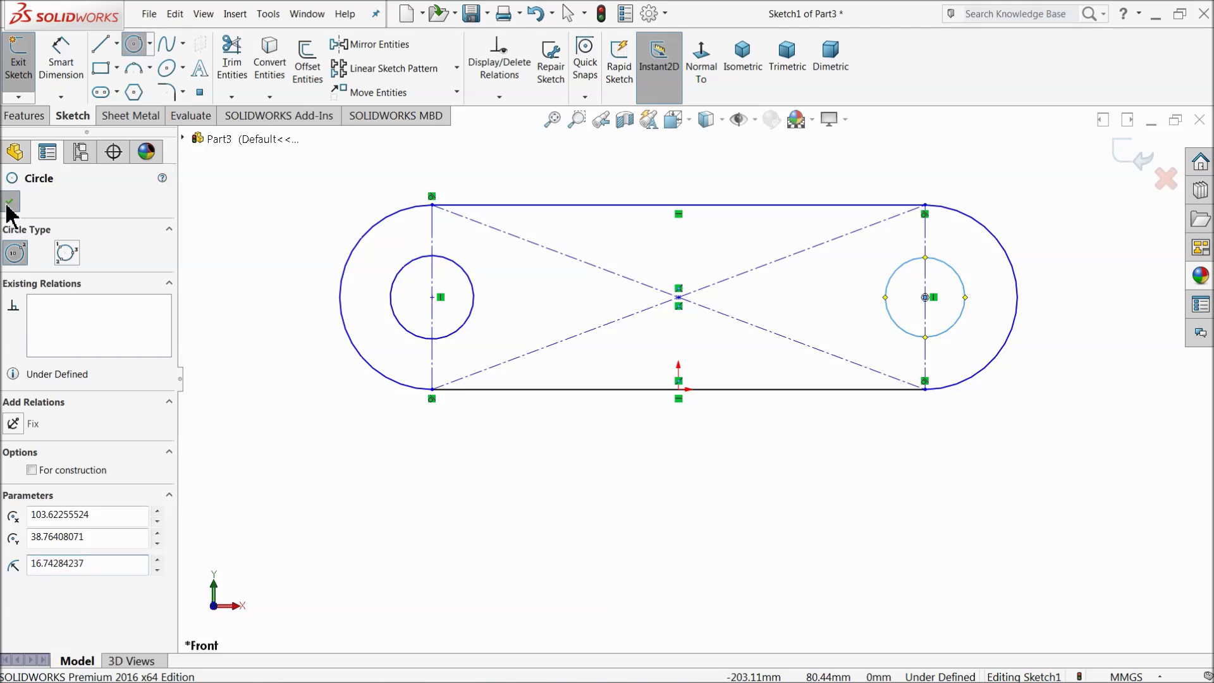
# - Dimension both circles to a 6 mm diameter
pyautogui.click(61, 63)
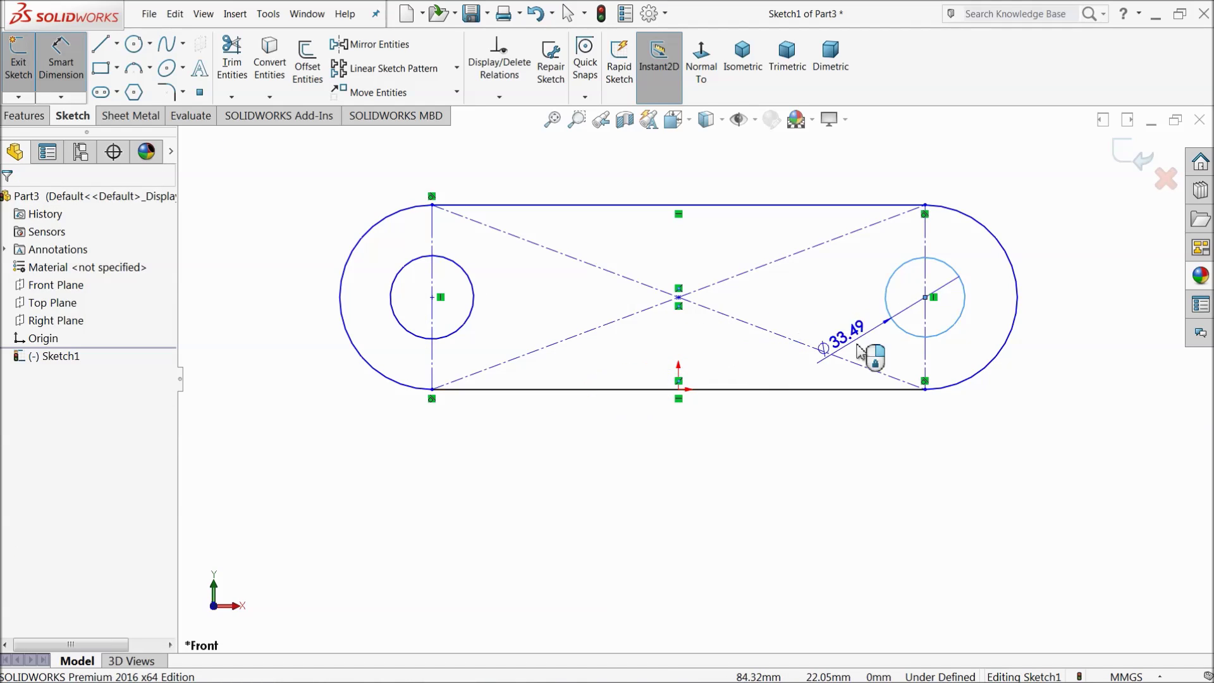
pyautogui.click(1051, 305)
pyautogui.write('6')
pyautogui.press('Return')
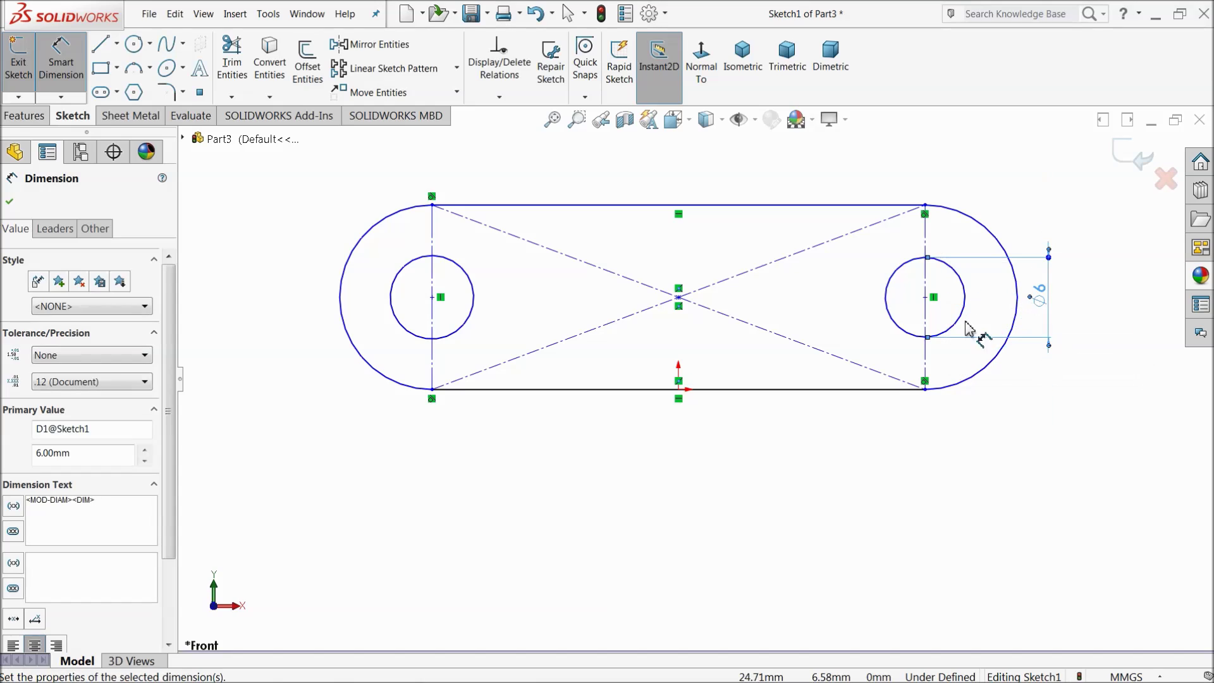
pyautogui.click(446, 340)
pyautogui.click(282, 305)
pyautogui.write('6')
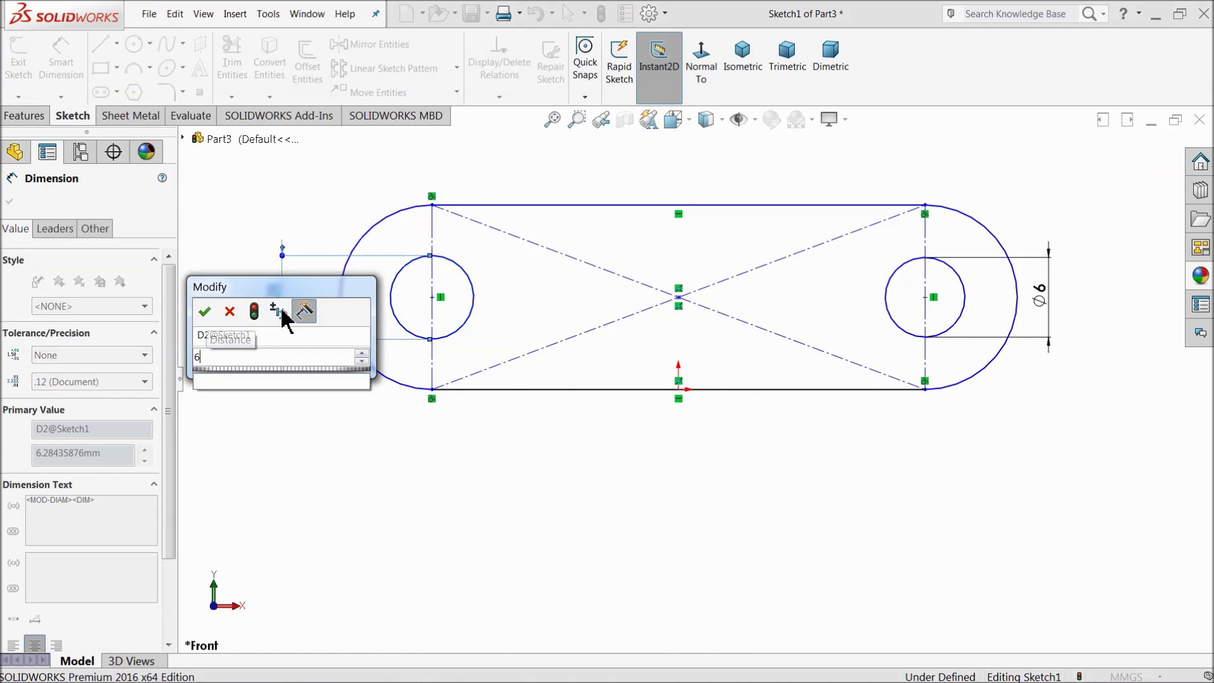
pyautogui.press('Return')
# - Set the bottom line's centre spacing to 40 and the outer end arc radius to R10
pyautogui.click(609, 389)
pyautogui.click(649, 450)
pyautogui.click(571, 454)
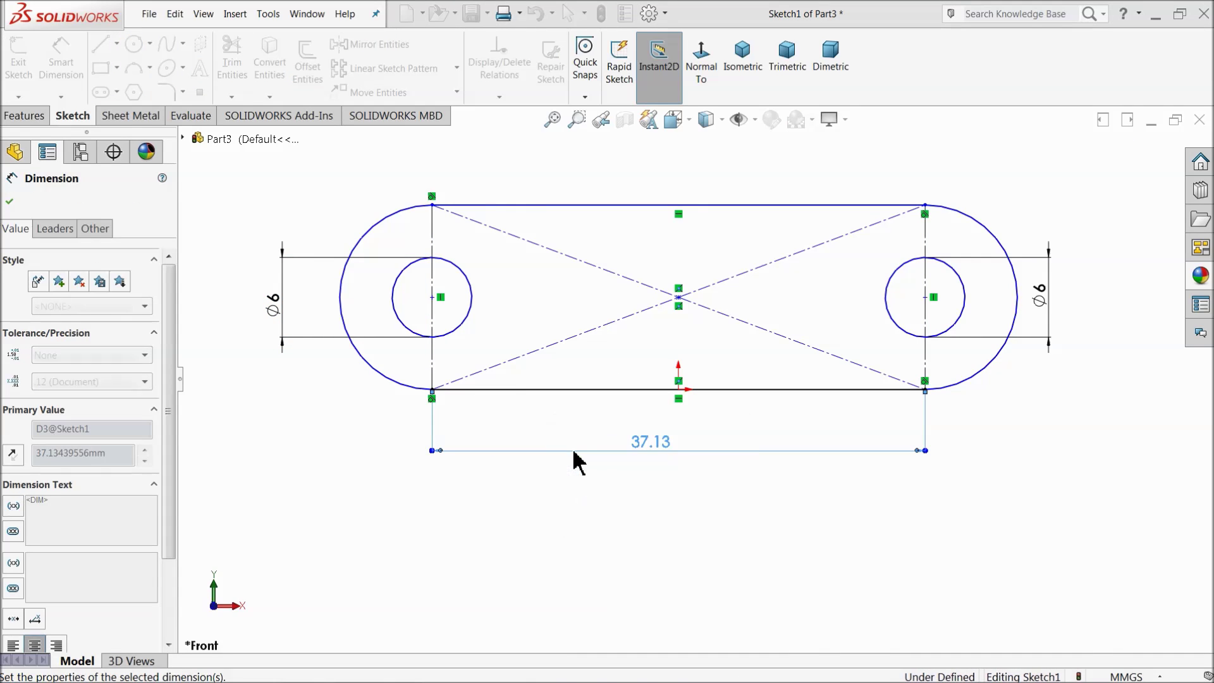
pyautogui.click(335, 238)
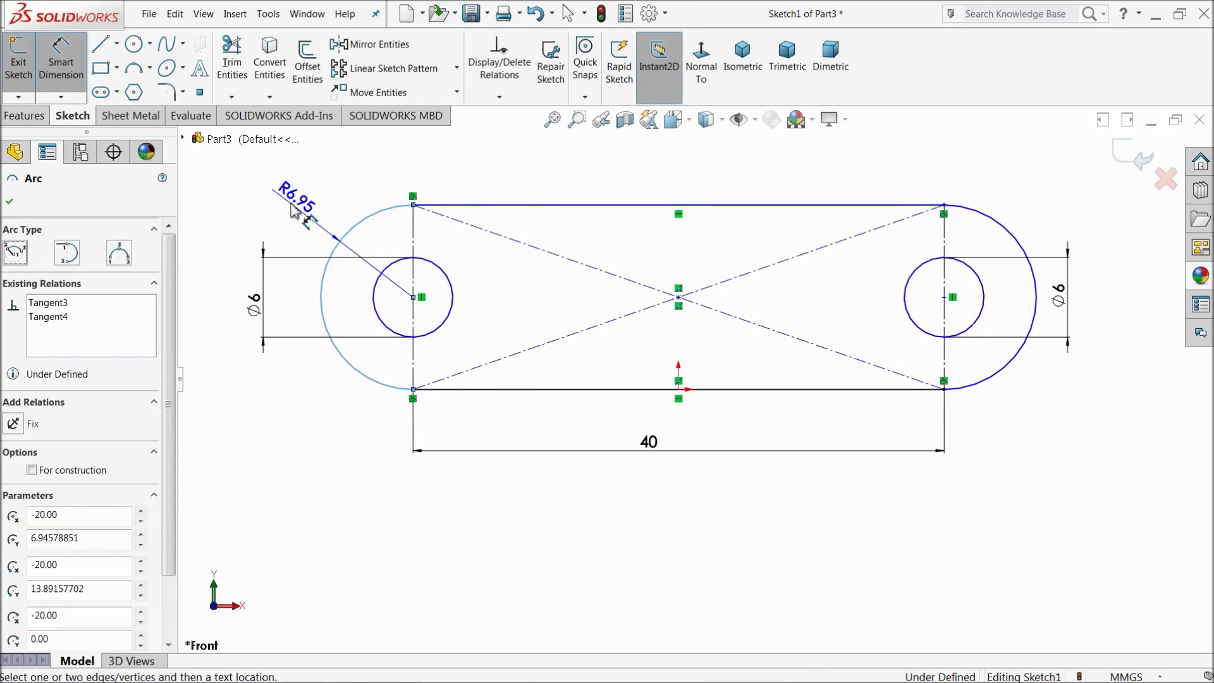
pyautogui.click(292, 210)
pyautogui.press('Return')
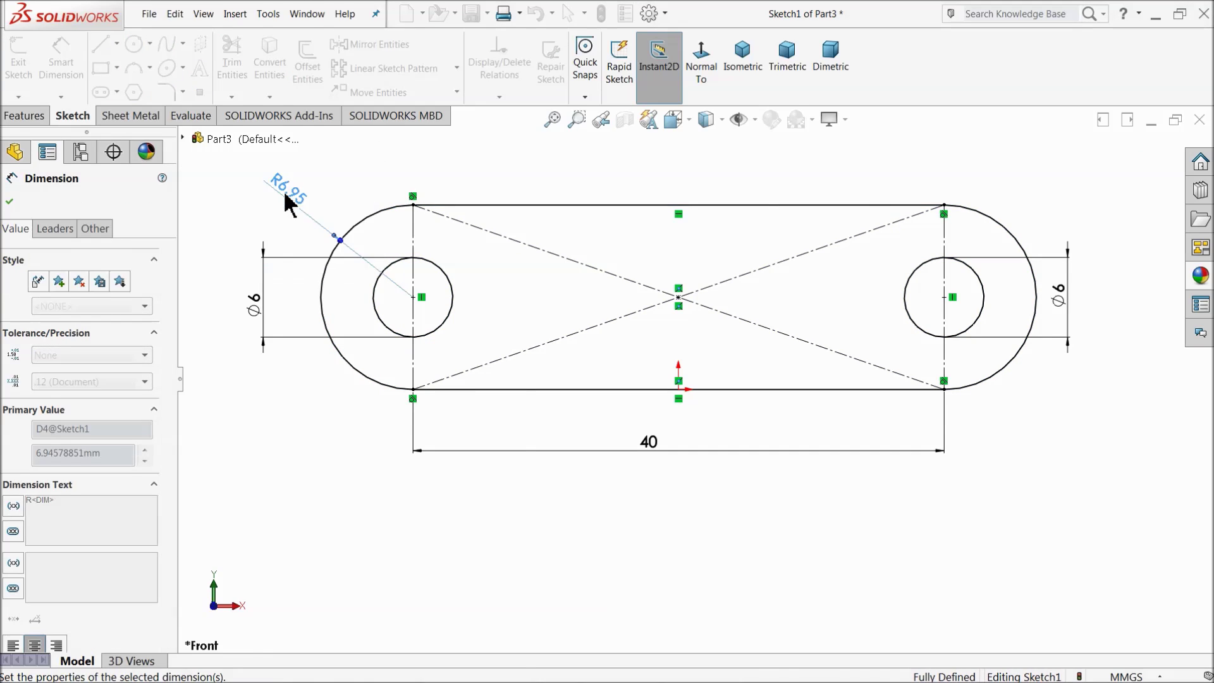
pyautogui.scroll(3, 492, 311)
pyautogui.scroll(-2, 613, 263)
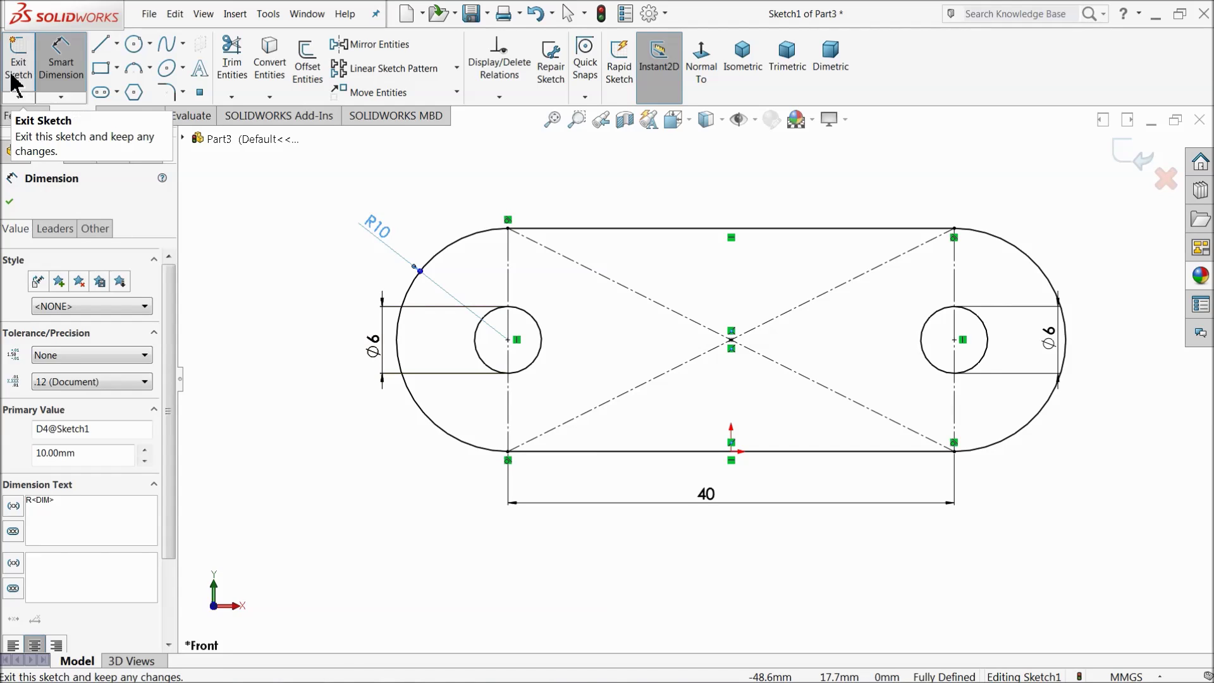
pyautogui.click(24, 123)
# - Extrude the obround sketch 30 mm Mid Plane into a plate with two through holes
pyautogui.click(27, 82)
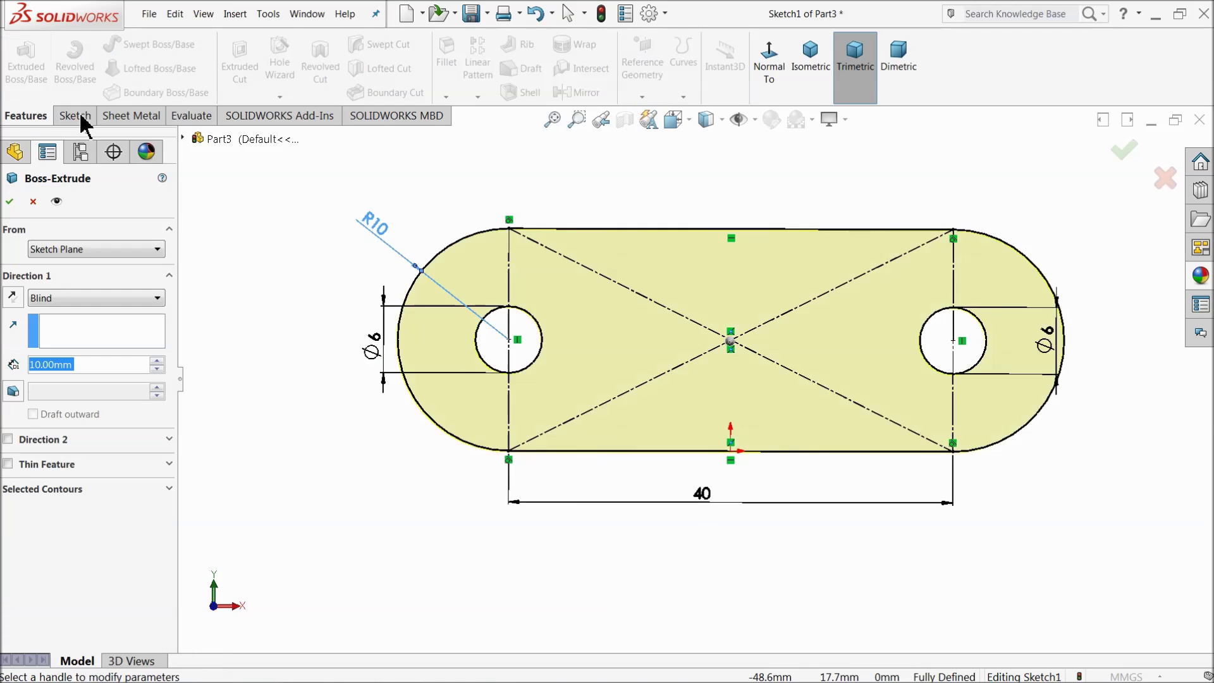
pyautogui.click(55, 299)
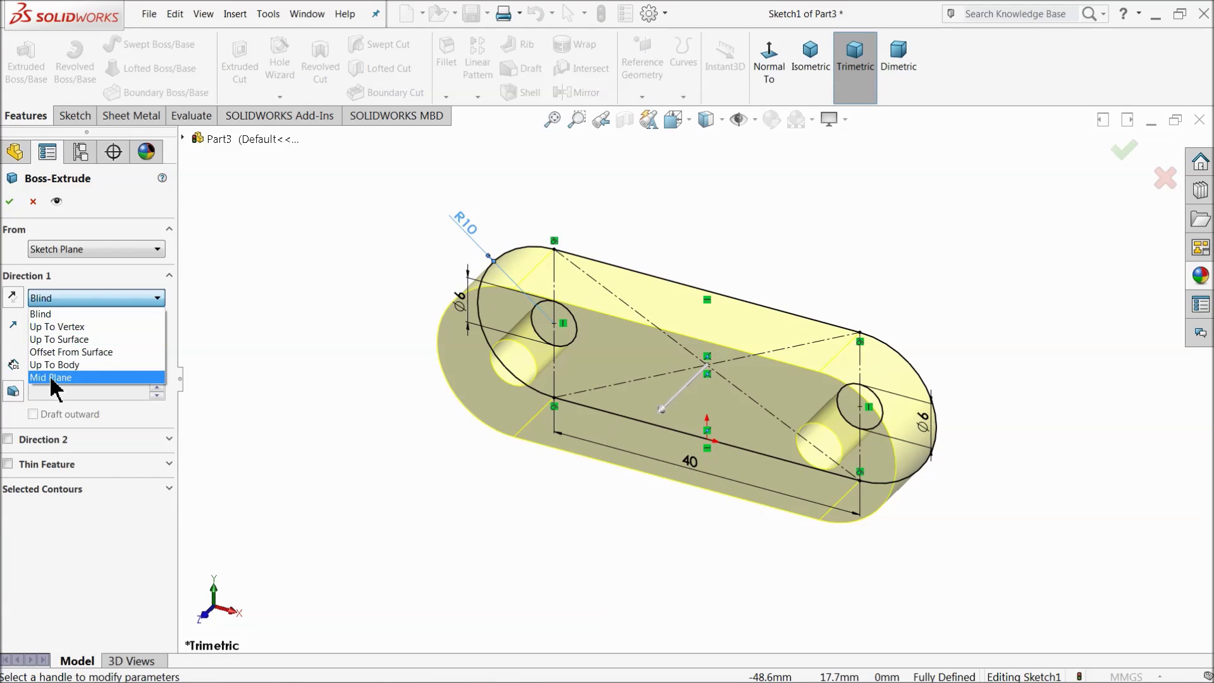
pyautogui.click(50, 377)
pyautogui.scroll(2, 152, 364)
pyautogui.moveTo(184, 357); pyautogui.dragTo(268, 364, button='middle')
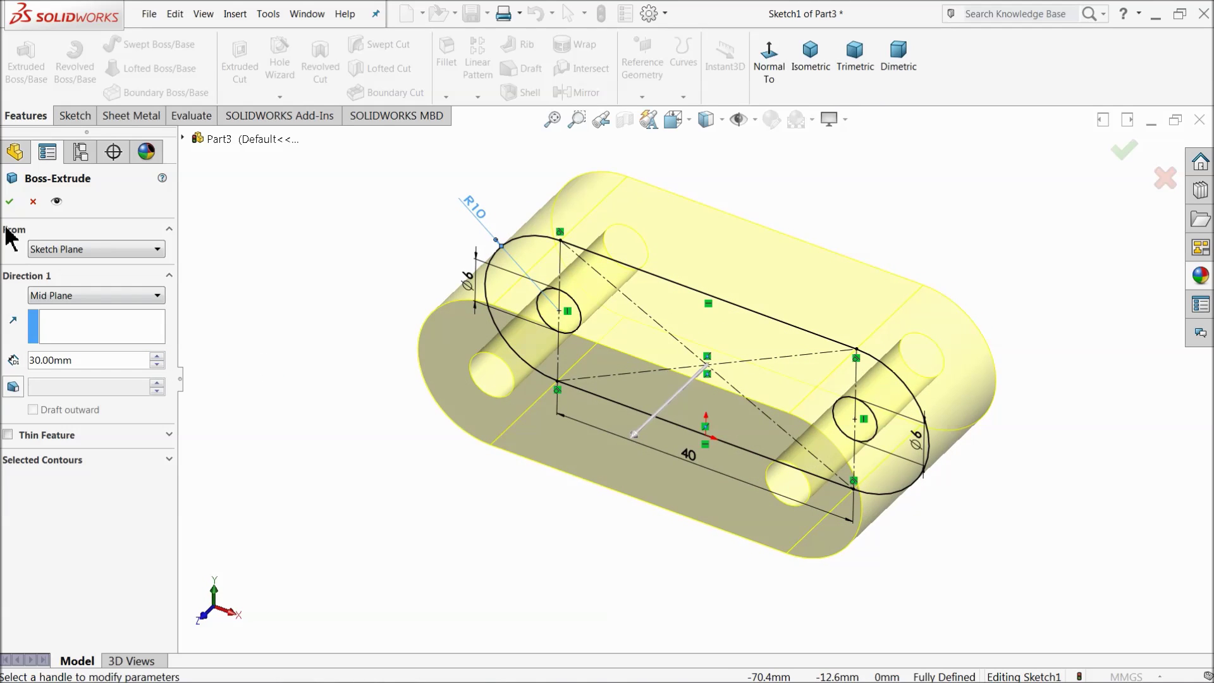
pyautogui.click(9, 206)
# - Orbit to view the plate and select its top face
pyautogui.moveTo(354, 337)
pyautogui.mouseDown(button='middle')
pyautogui.moveTo(377, 284)
pyautogui.moveTo(347, 331)
pyautogui.mouseUp(button='middle')
pyautogui.click(358, 312)
pyautogui.click(642, 294)
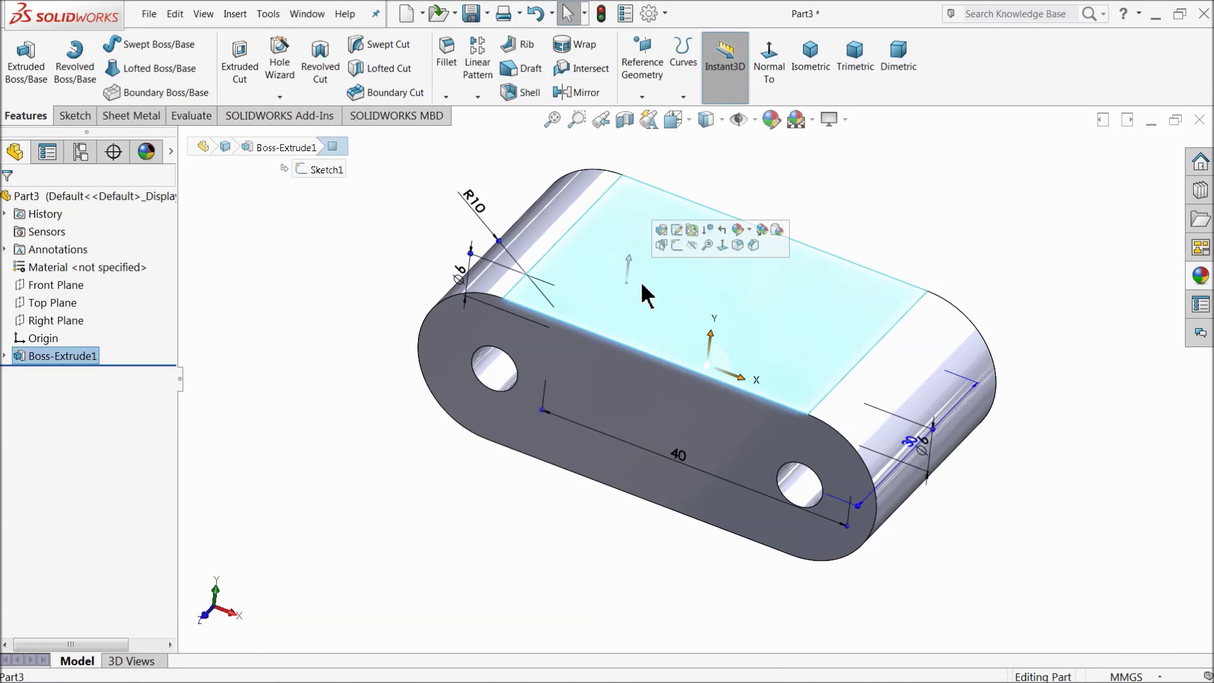
# - Start a sketch on the top face, viewed face-on, with vertical and horizontal centerlines through the origin
pyautogui.click(676, 246)
pyautogui.click(701, 63)
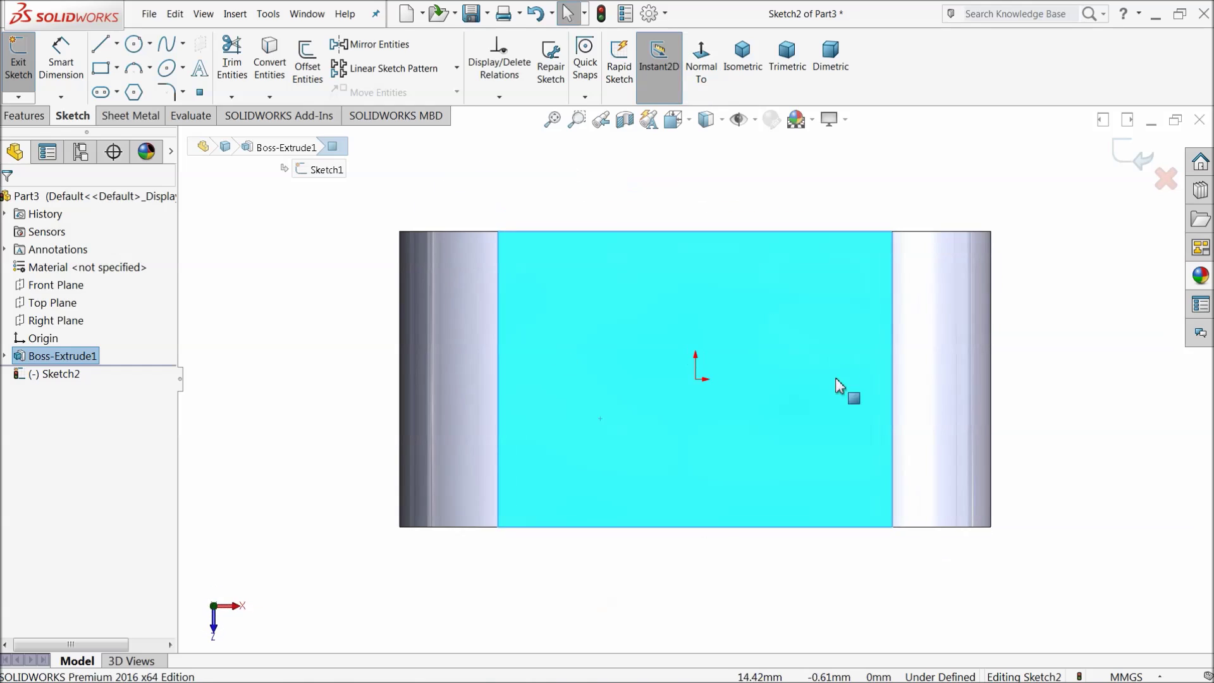
pyautogui.click(117, 44)
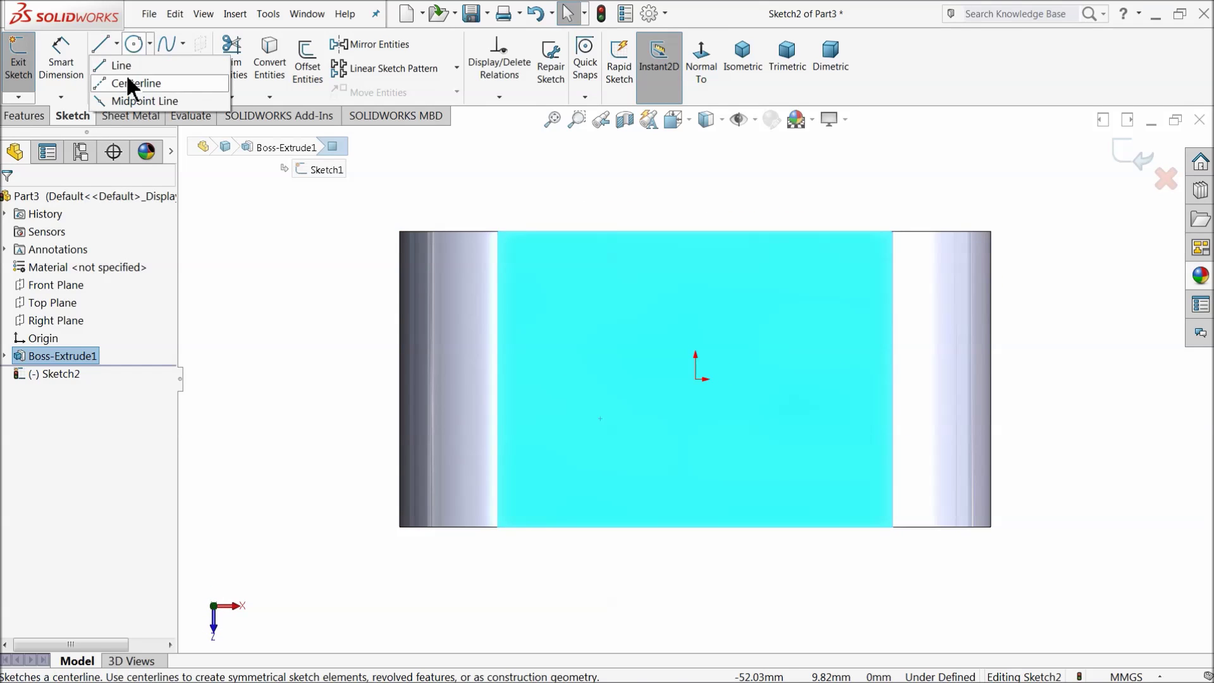
pyautogui.click(135, 84)
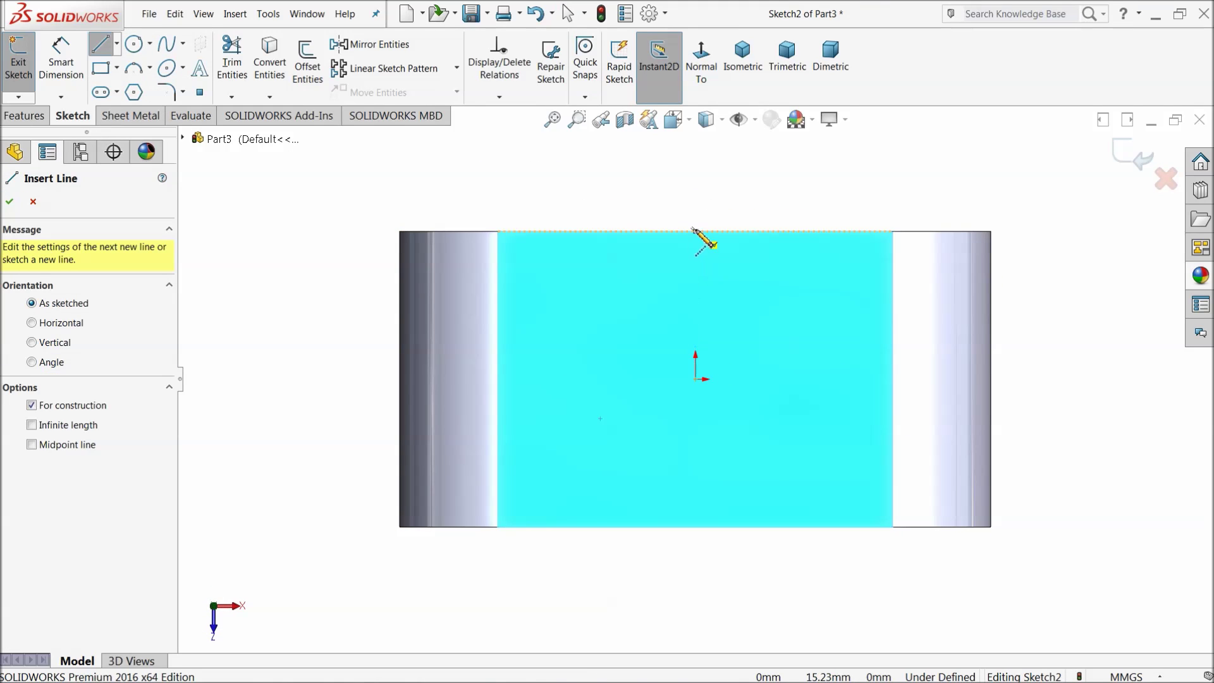
pyautogui.click(696, 231)
pyautogui.click(696, 380)
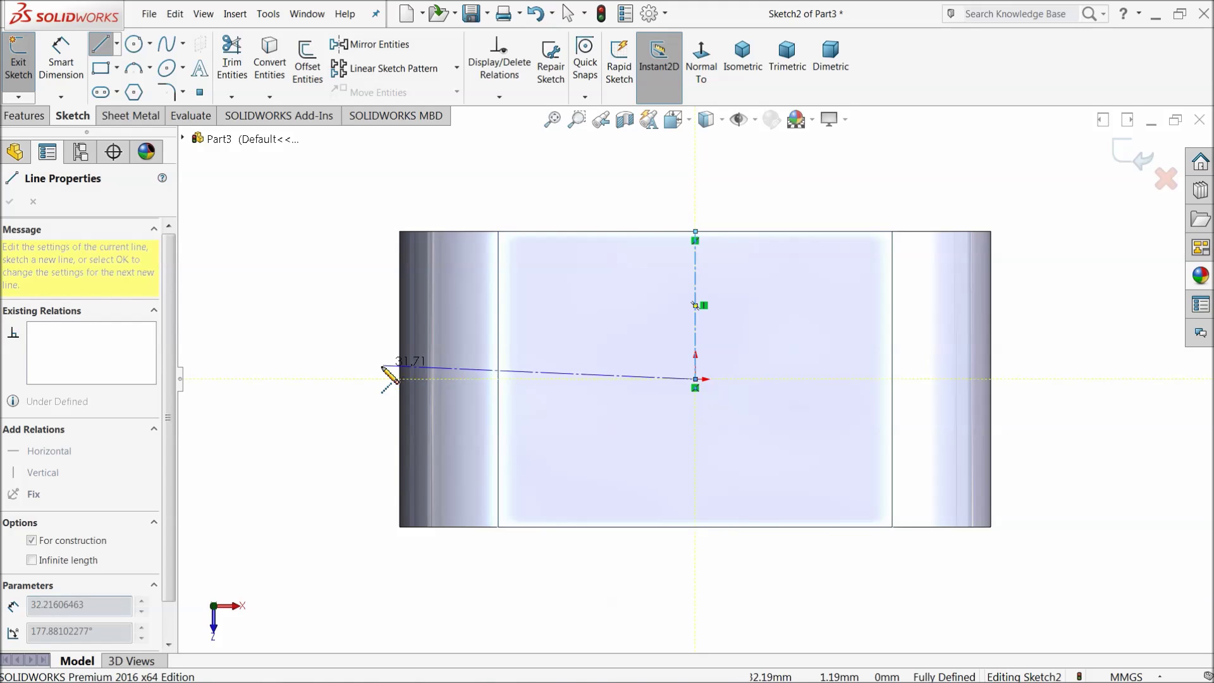
pyautogui.click(364, 380)
pyautogui.rightClick(312, 272)
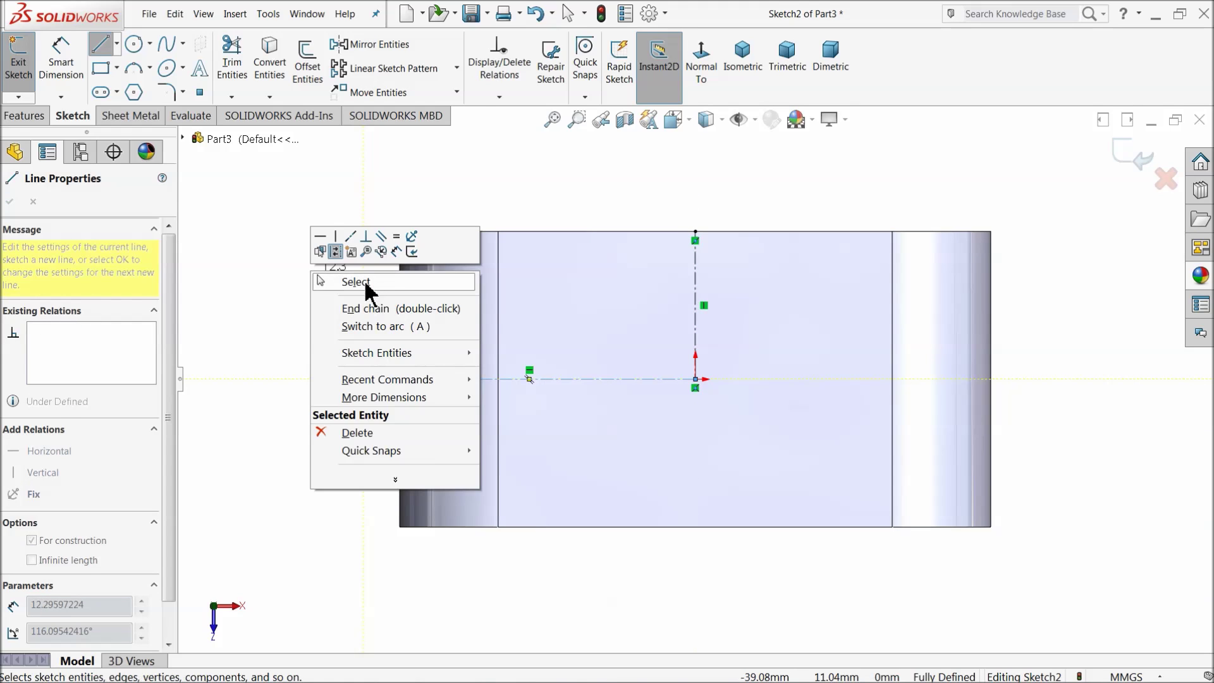
pyautogui.click(366, 285)
# - Draw a corner rectangle over the plate's left end and a small circle centred on the origin
pyautogui.click(100, 68)
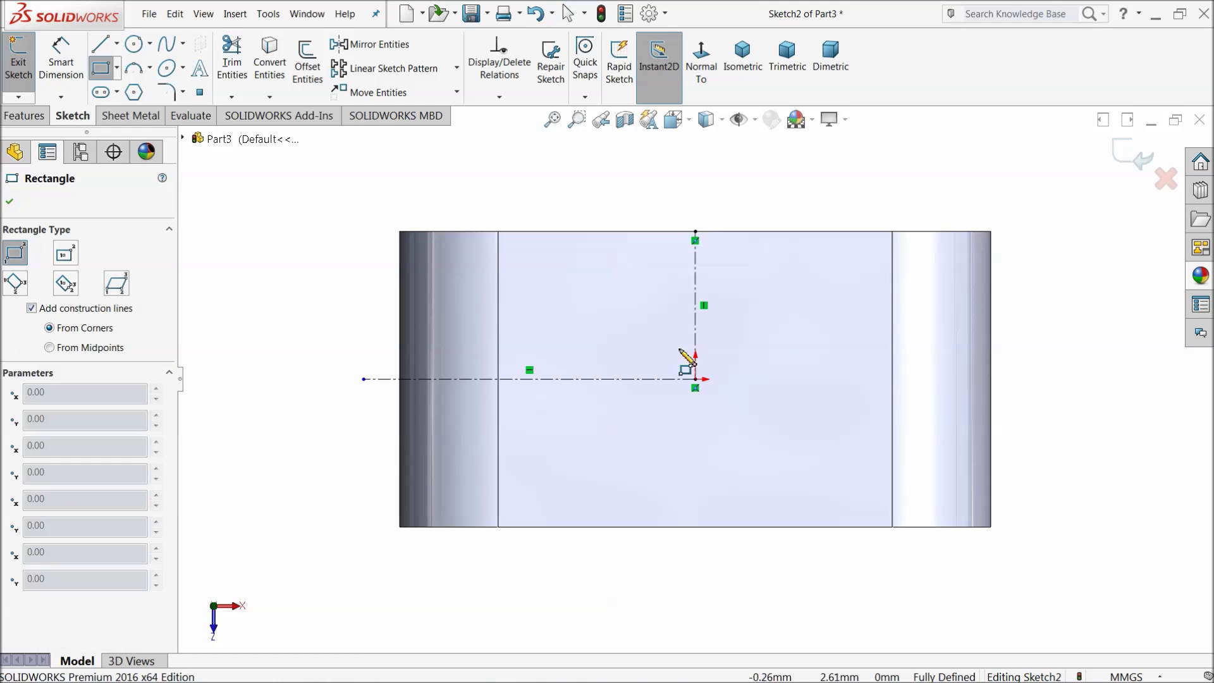
pyautogui.click(663, 310)
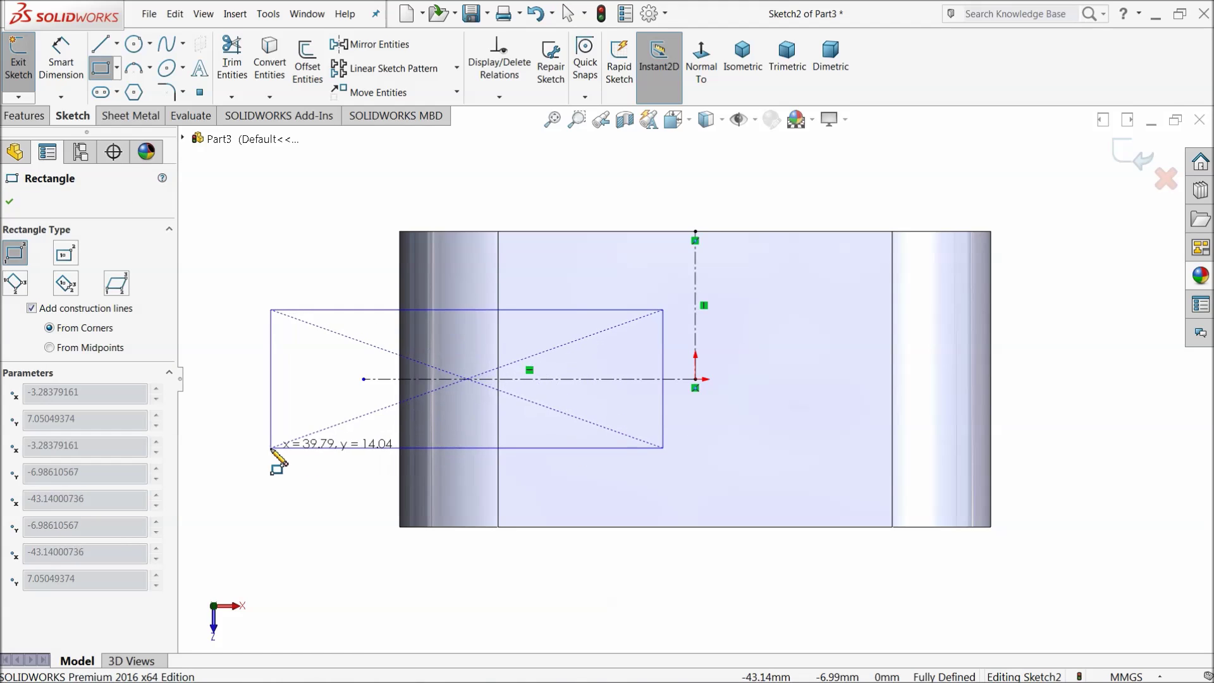
pyautogui.click(262, 445)
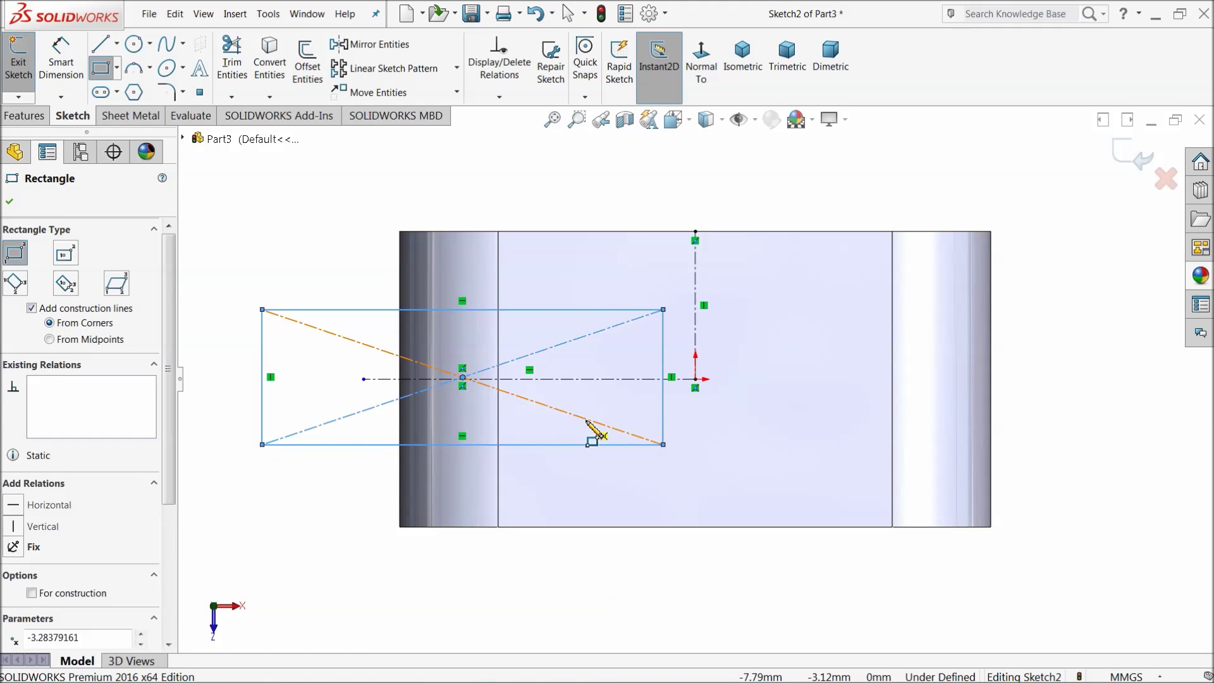
pyautogui.click(134, 43)
pyautogui.scroll(-3, 815, 449)
pyautogui.moveTo(579, 323); pyautogui.dragTo(603, 293)
pyautogui.press('z')
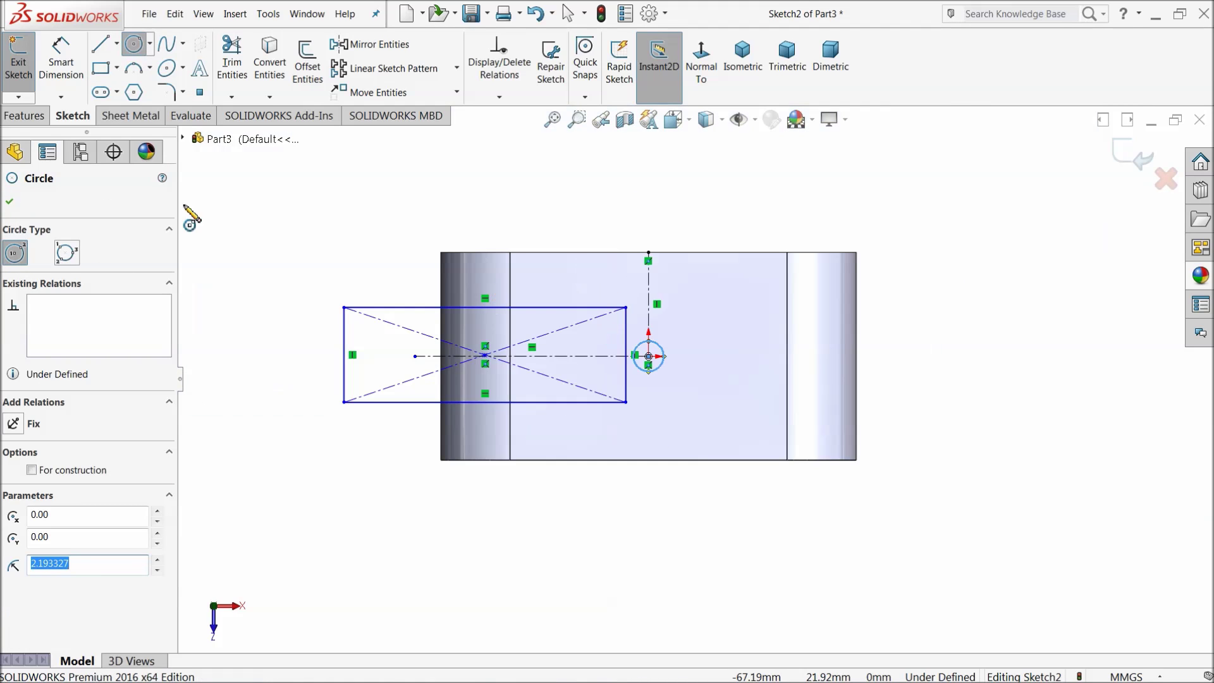
pyautogui.click(9, 202)
pyautogui.scroll(-2, 579, 323)
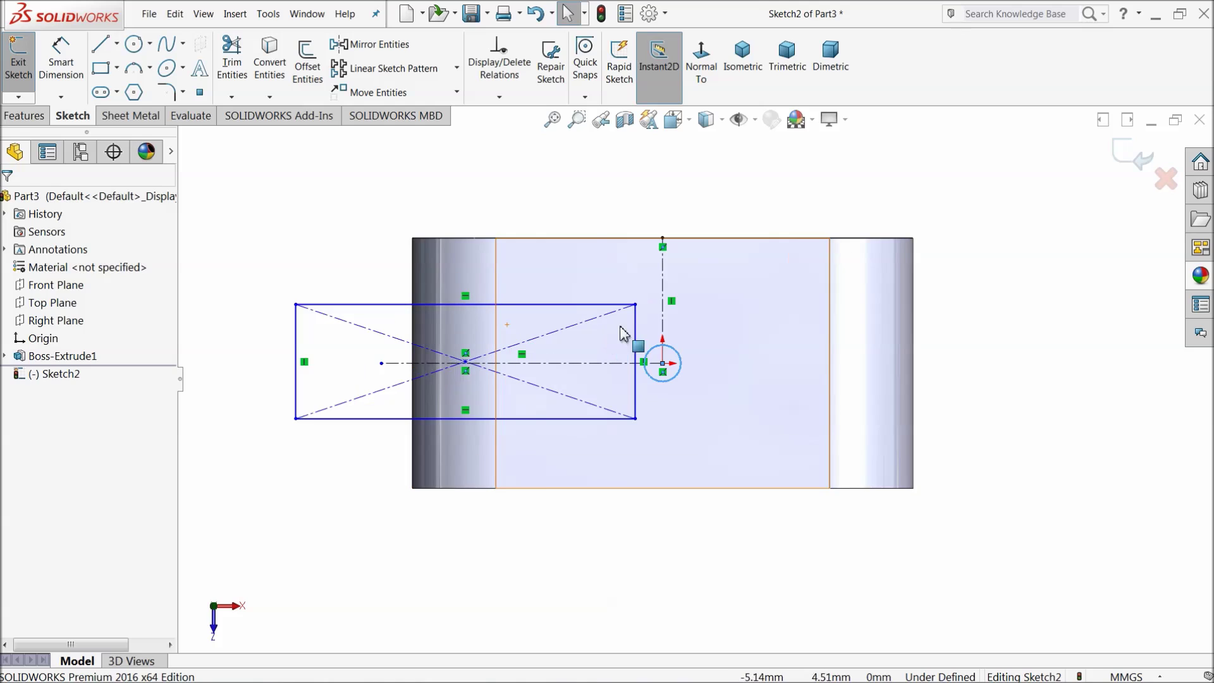
pyautogui.scroll(-4, 661, 386)
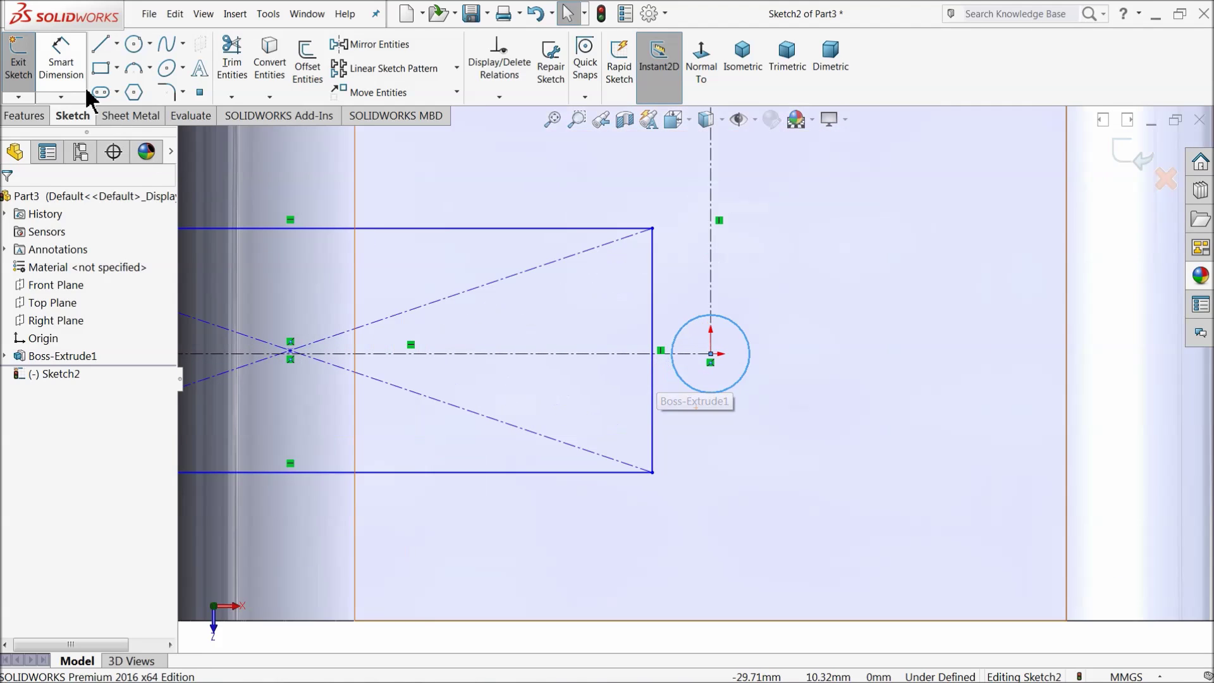
# - Add a horizontal centerline from the rectangle's right edge to the circle centre
pyautogui.click(117, 43)
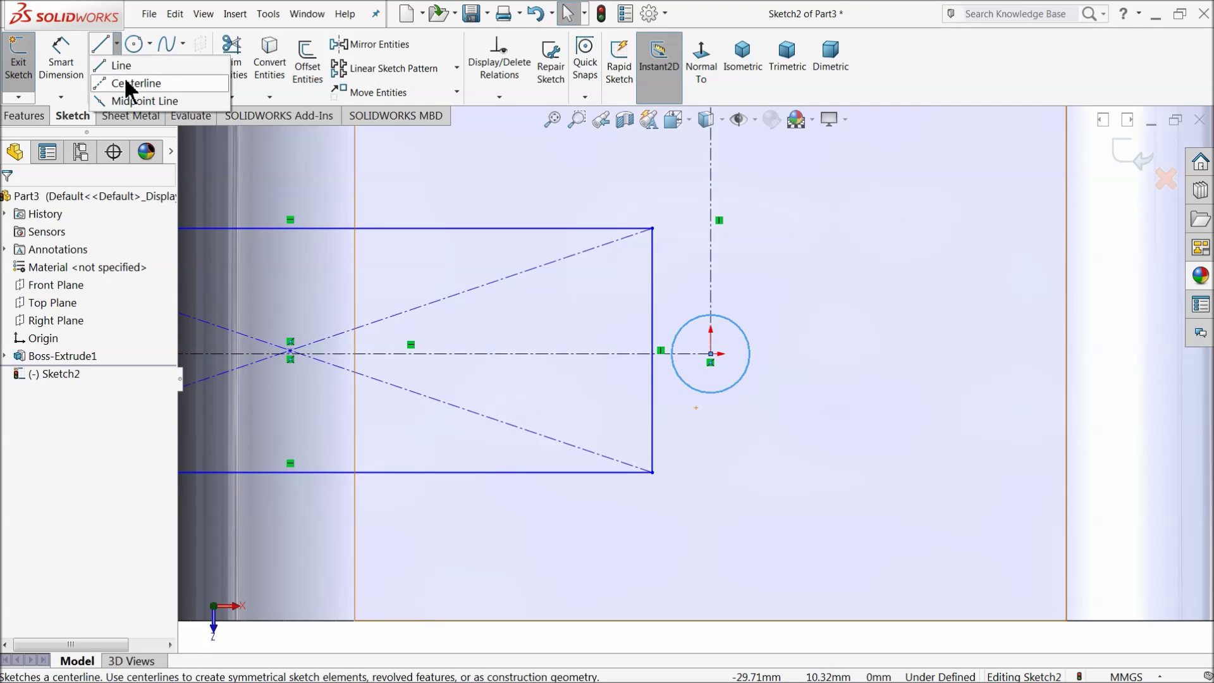
pyautogui.click(129, 83)
pyautogui.scroll(-2, 667, 360)
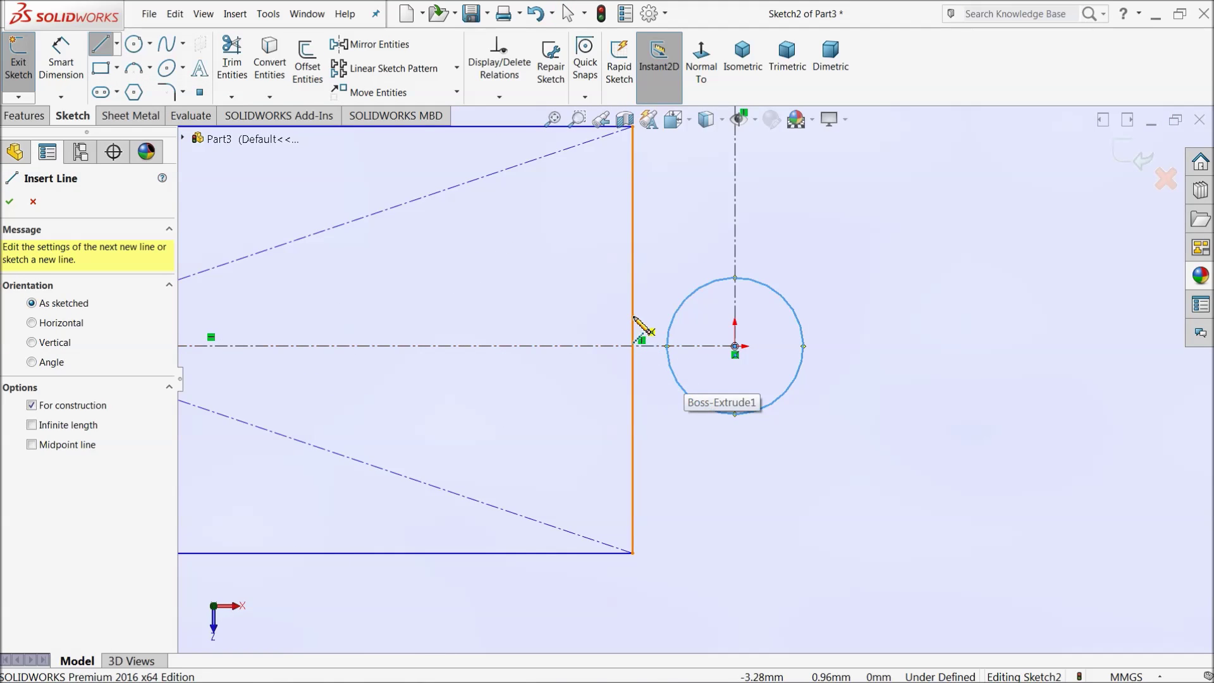
pyautogui.scroll(-2, 635, 346)
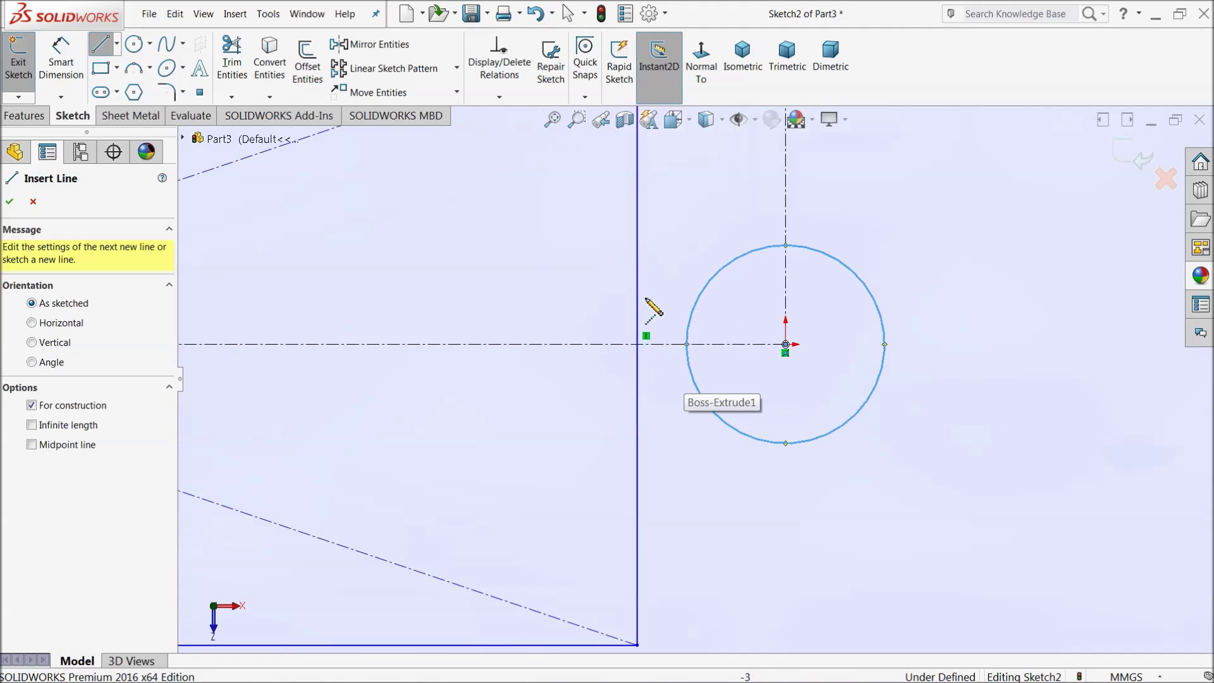
pyautogui.click(637, 336)
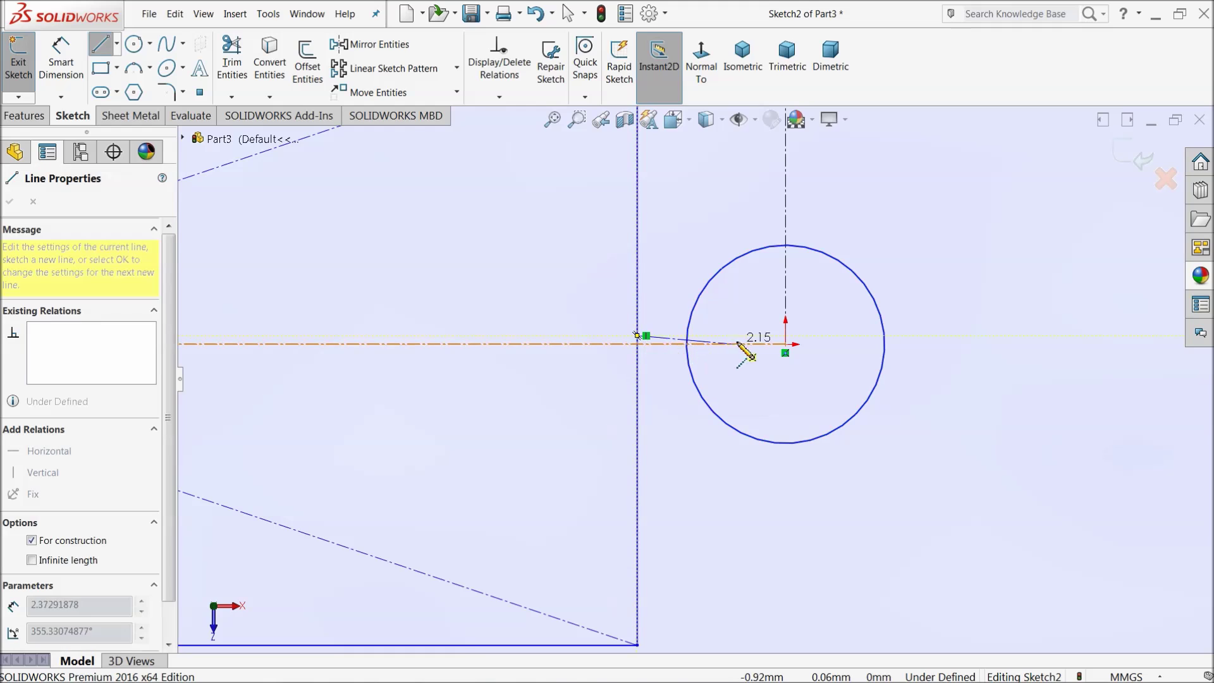
pyautogui.click(785, 345)
pyautogui.rightClick(447, 215)
pyautogui.click(487, 265)
pyautogui.scroll(-2, 638, 342)
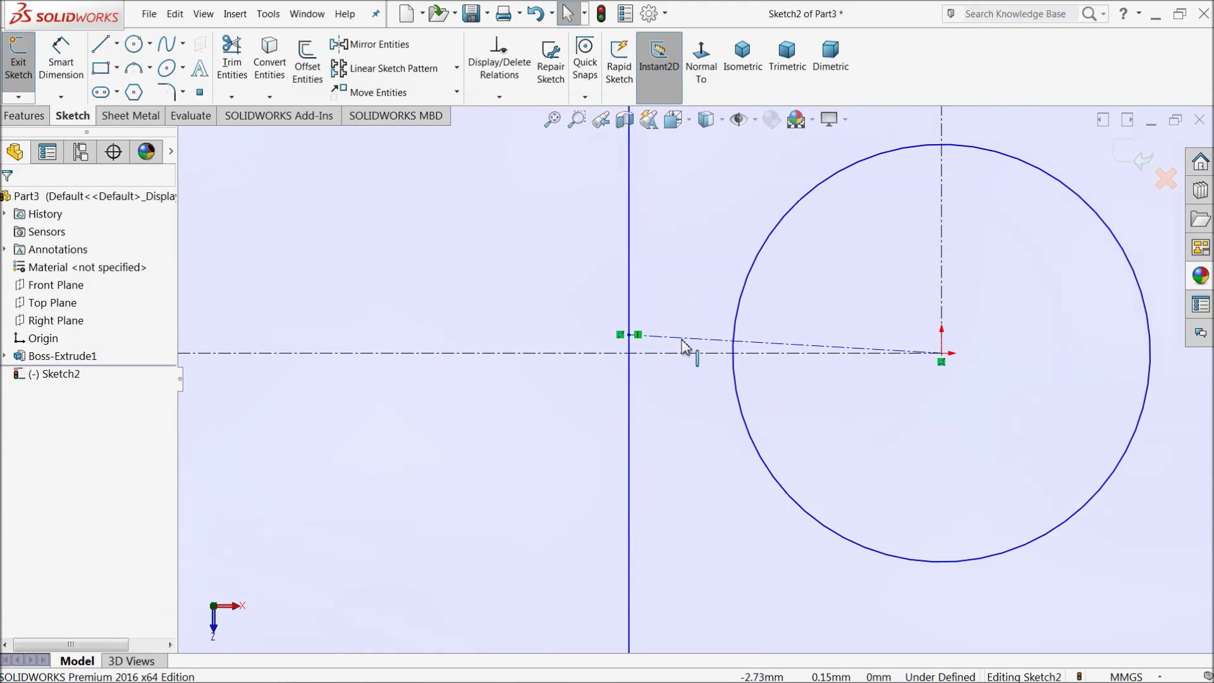
pyautogui.click(686, 344)
pyautogui.click(718, 287)
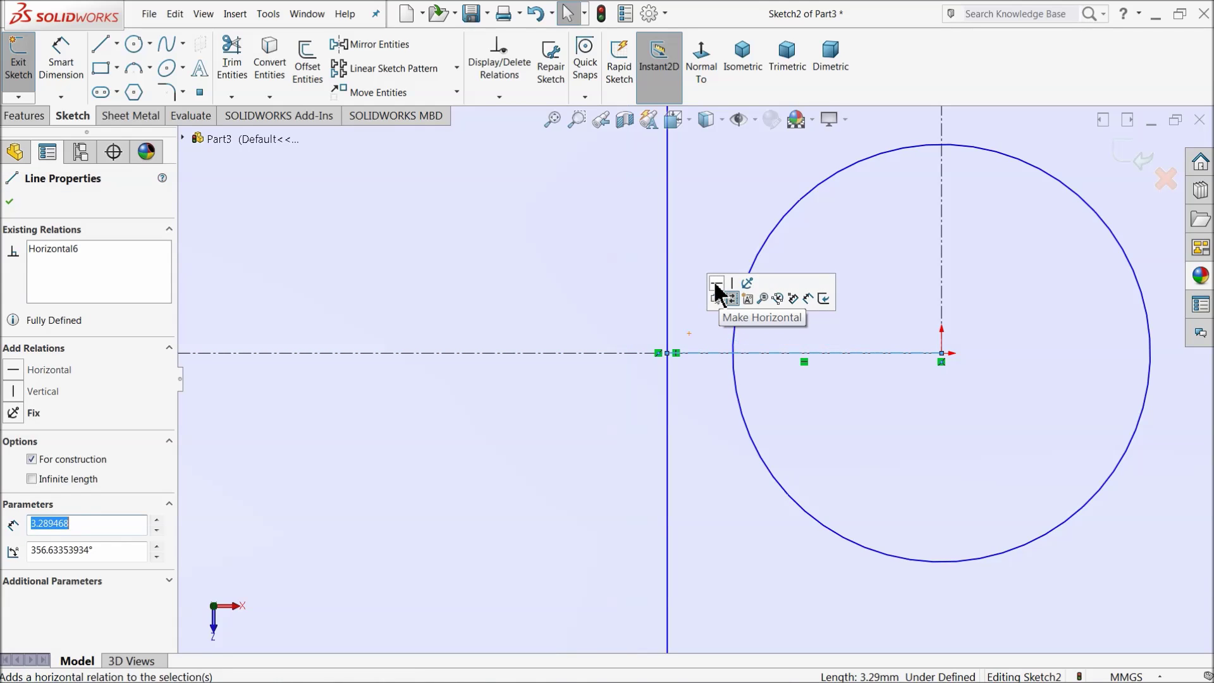
pyautogui.scroll(3, 672, 369)
pyautogui.scroll(5, 677, 405)
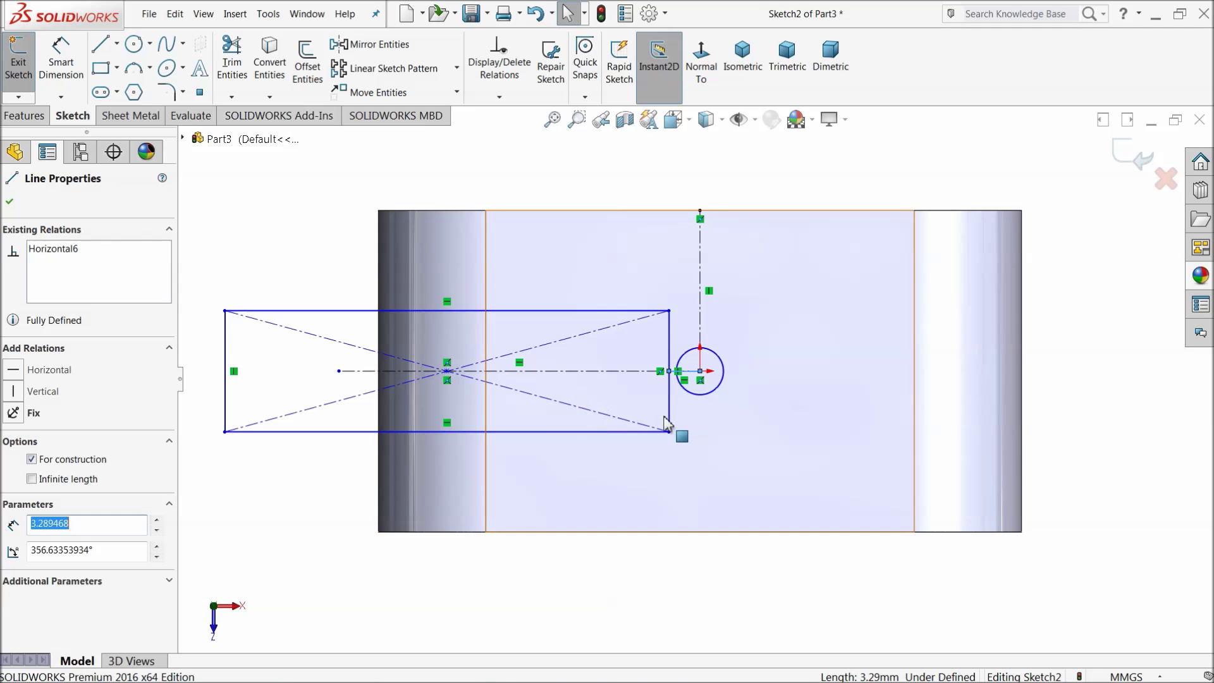
# - Move the rectangle's right side left of the circle and box-select the whole rectangle
pyautogui.moveTo(669, 432); pyautogui.dragTo(599, 426)
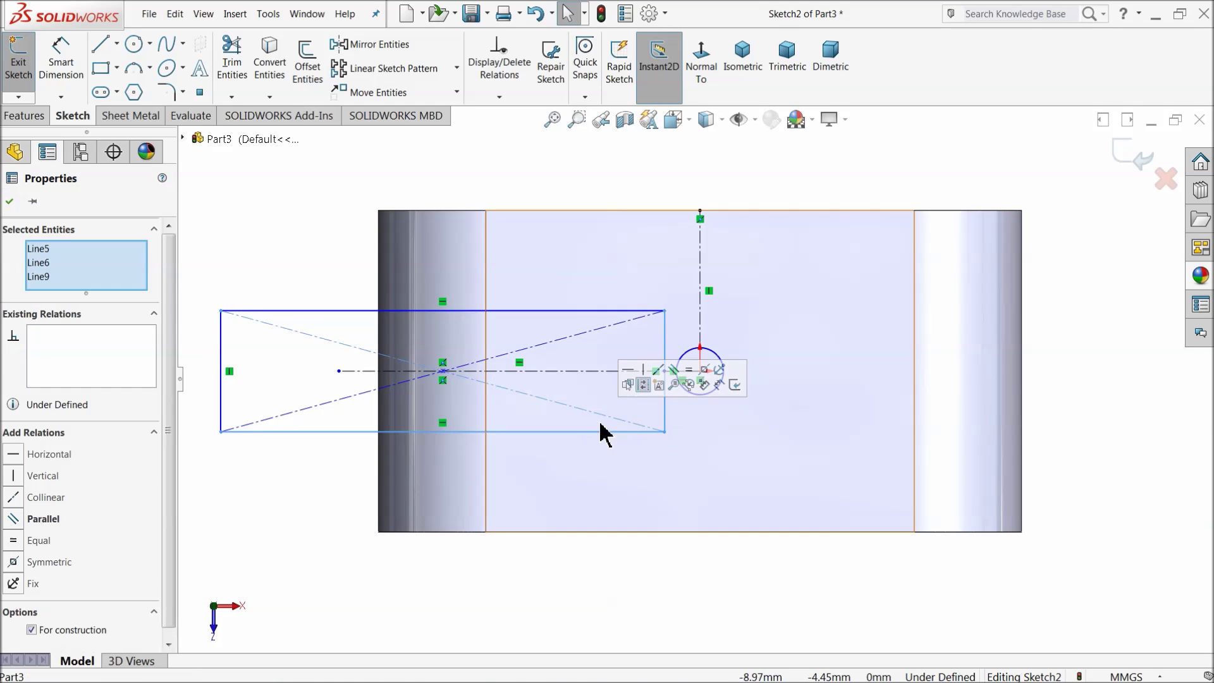
pyautogui.press('Escape')
pyautogui.moveTo(665, 399); pyautogui.dragTo(634, 395)
pyautogui.scroll(3, 657, 411)
pyautogui.scroll(-2, 656, 432)
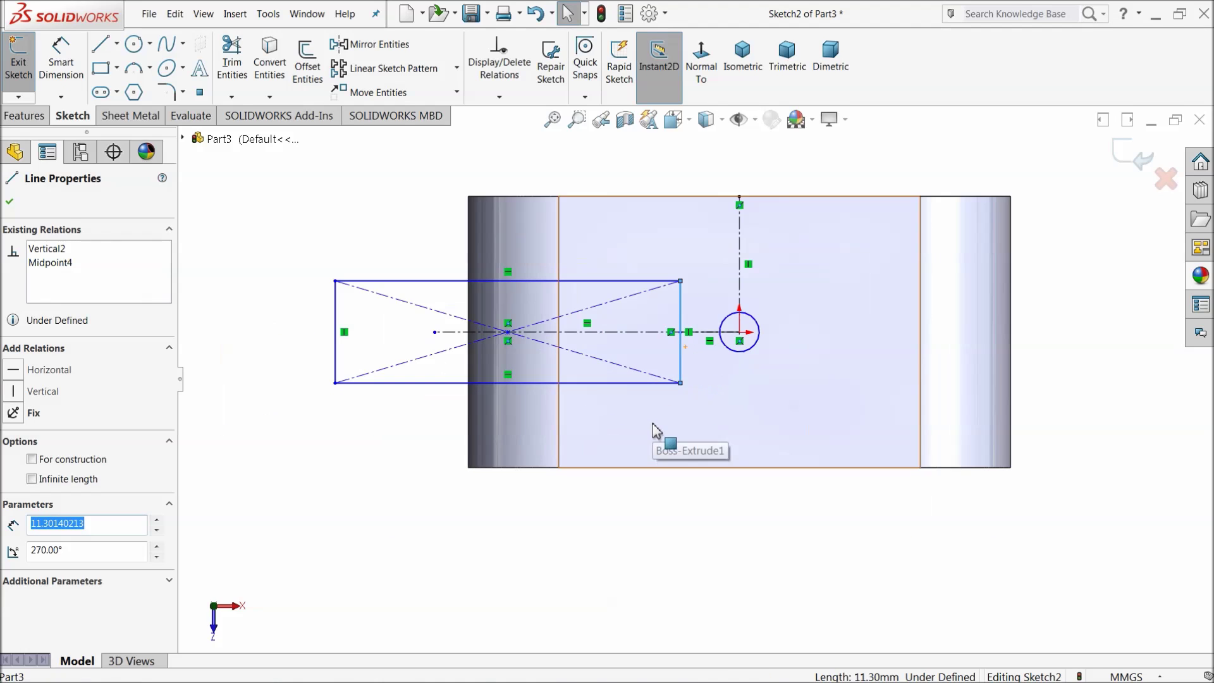
pyautogui.moveTo(704, 256); pyautogui.dragTo(288, 420)
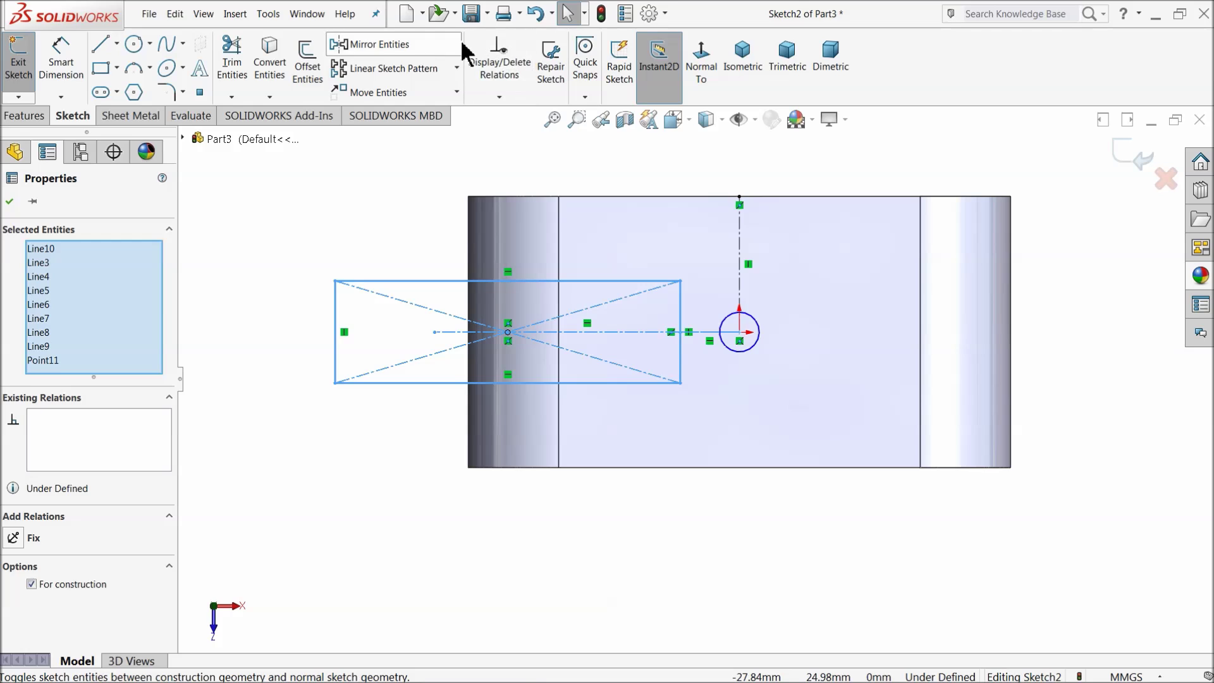
pyautogui.click(391, 44)
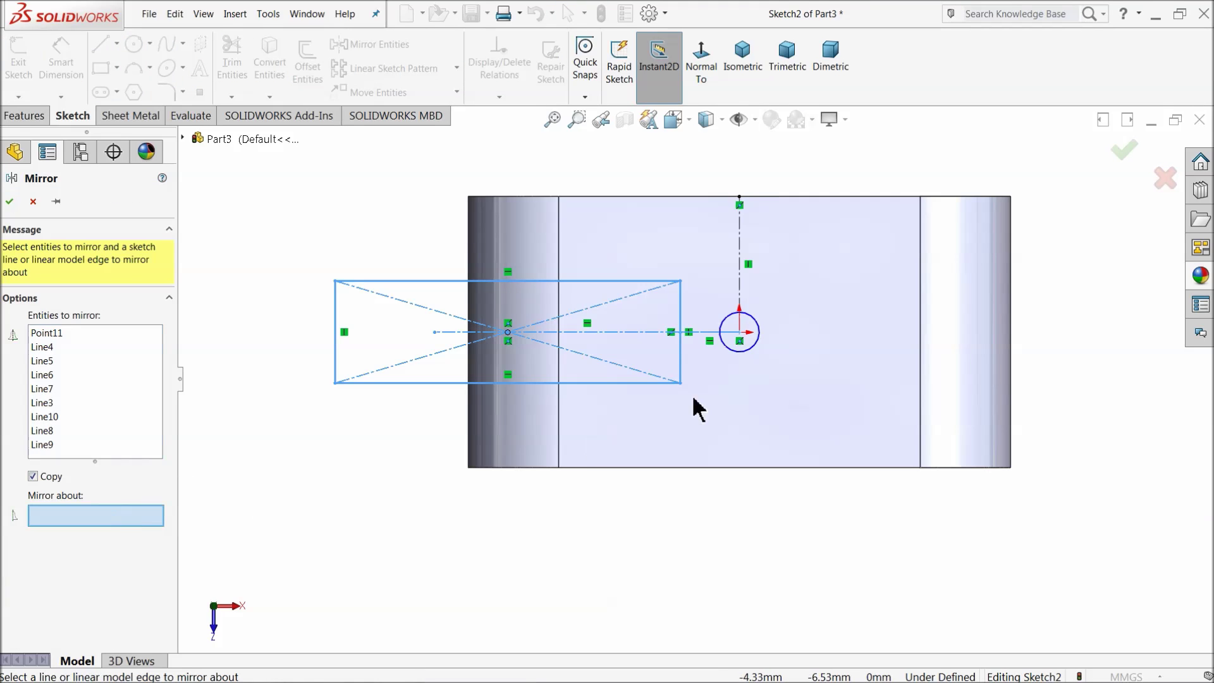
# - Mirror the rectangle about the vertical centerline and dimension its inner side to 20
pyautogui.click(739, 293)
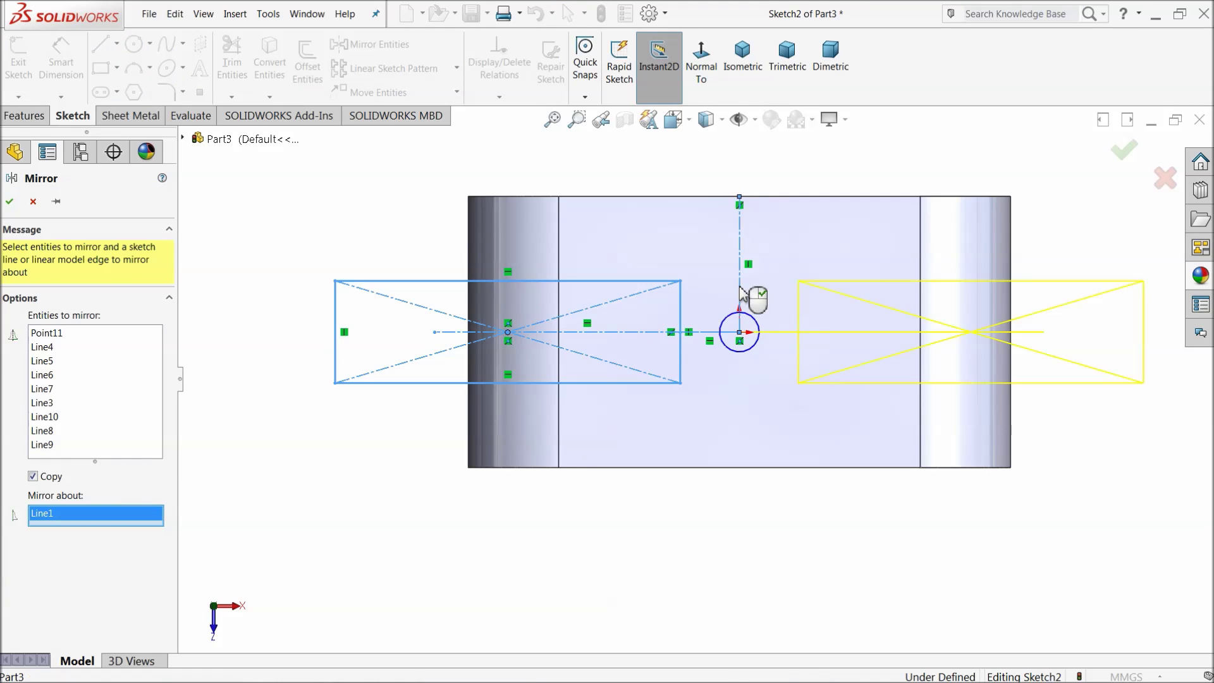
pyautogui.click(11, 202)
pyautogui.click(60, 63)
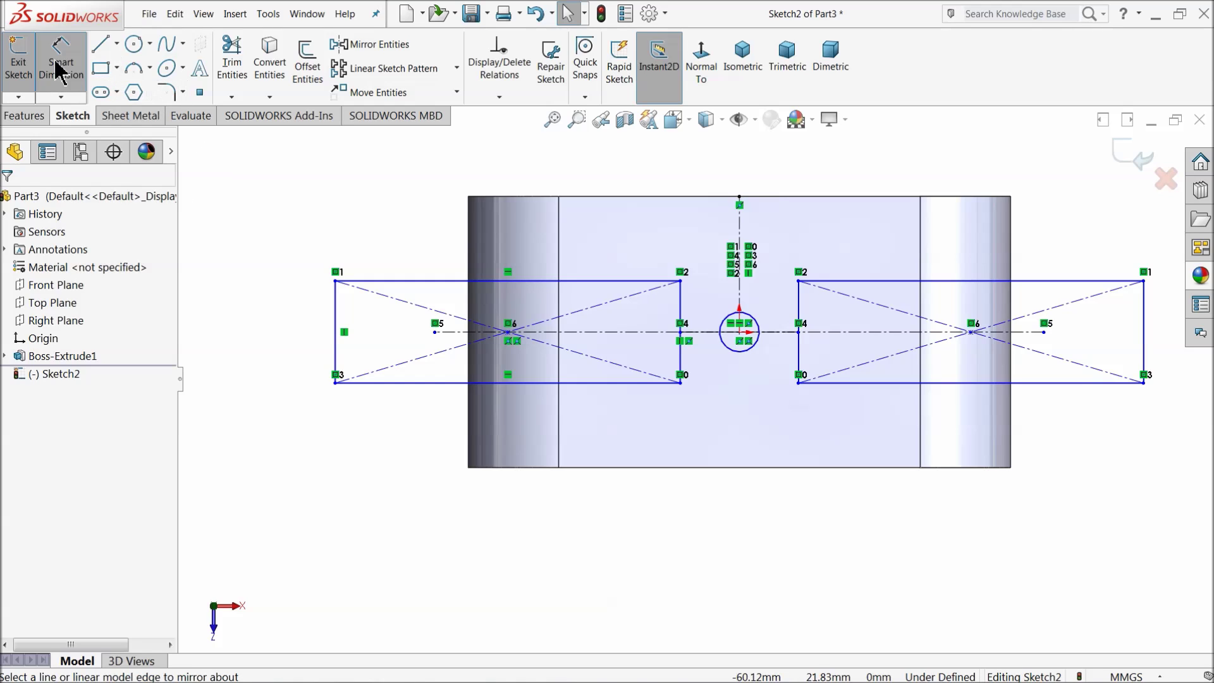
pyautogui.scroll(-2, 723, 404)
pyautogui.click(662, 328)
pyautogui.click(679, 338)
pyautogui.write('20')
pyautogui.press('Return')
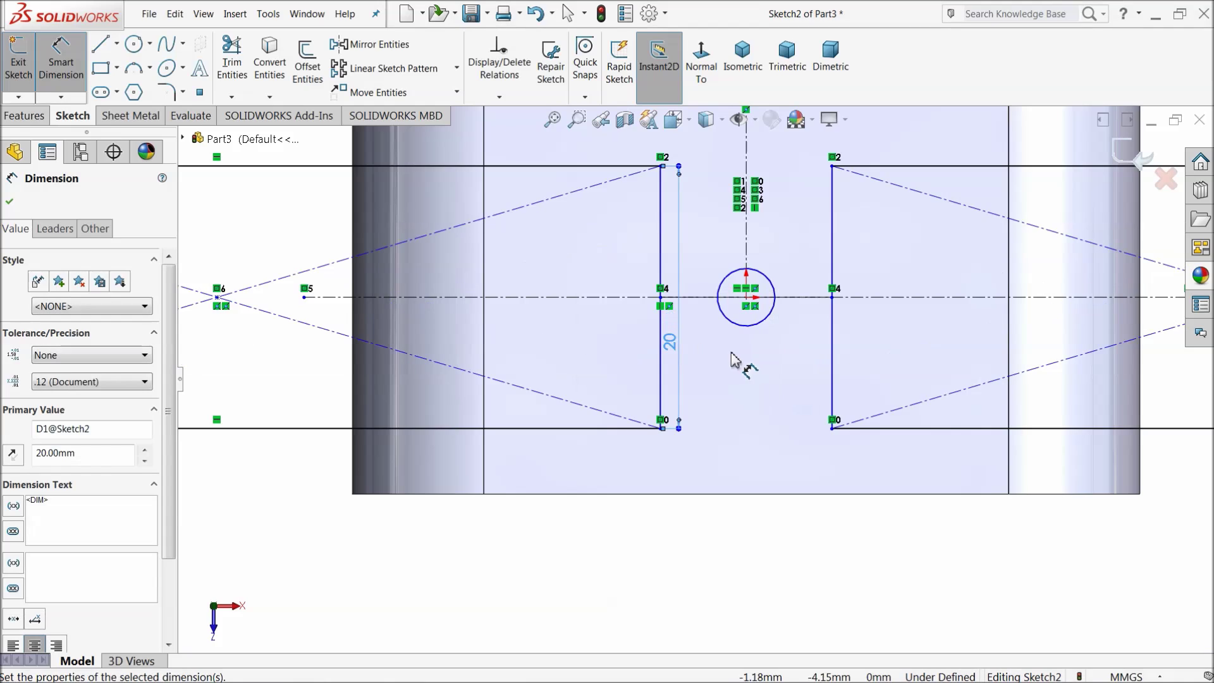
# - Dimension the center circle to Ø8
pyautogui.click(751, 334)
pyautogui.click(753, 563)
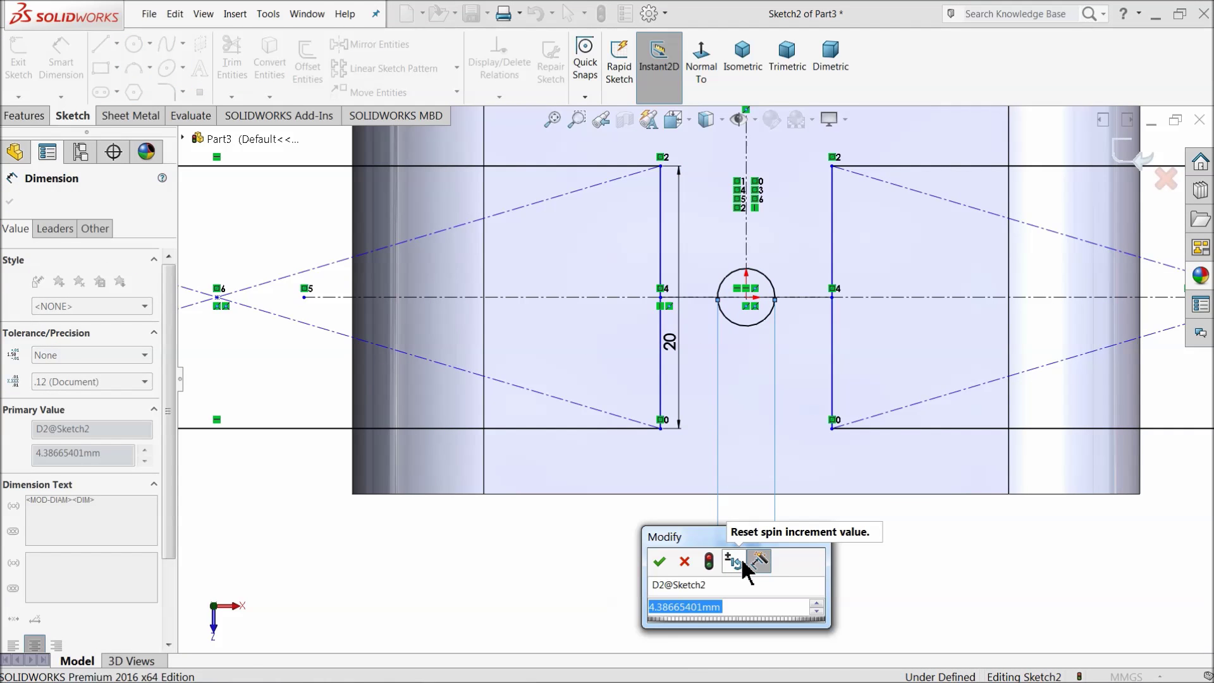
pyautogui.write('8')
pyautogui.press('Return')
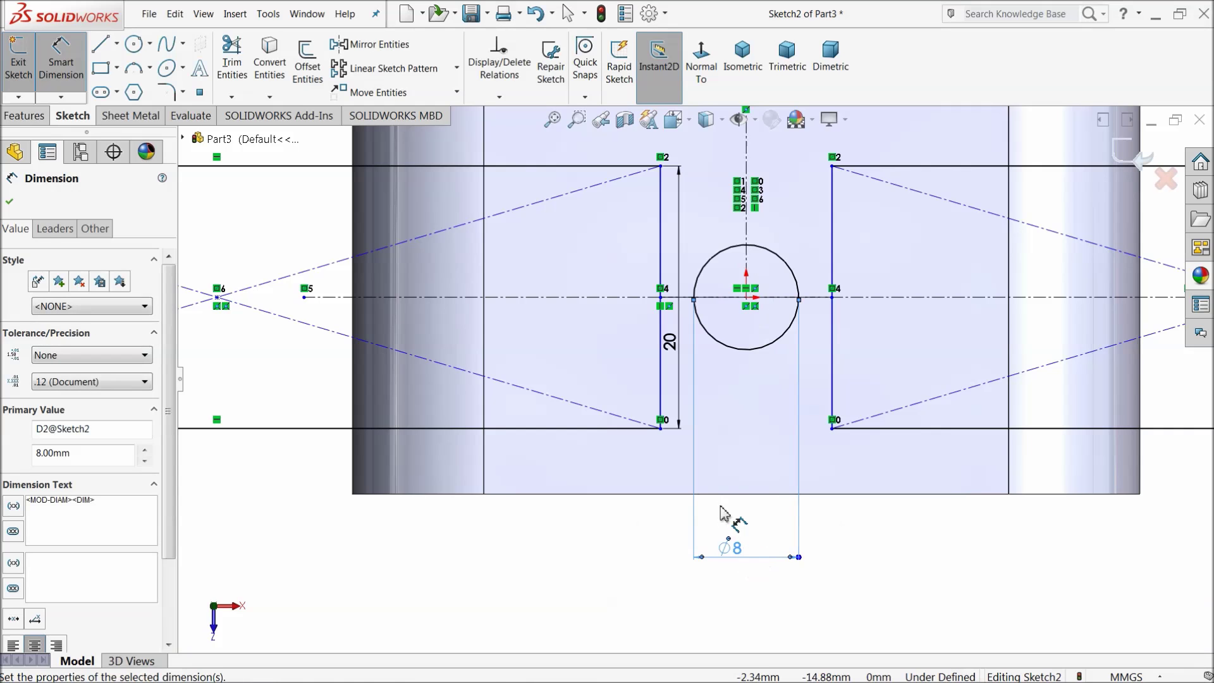
pyautogui.click(671, 247)
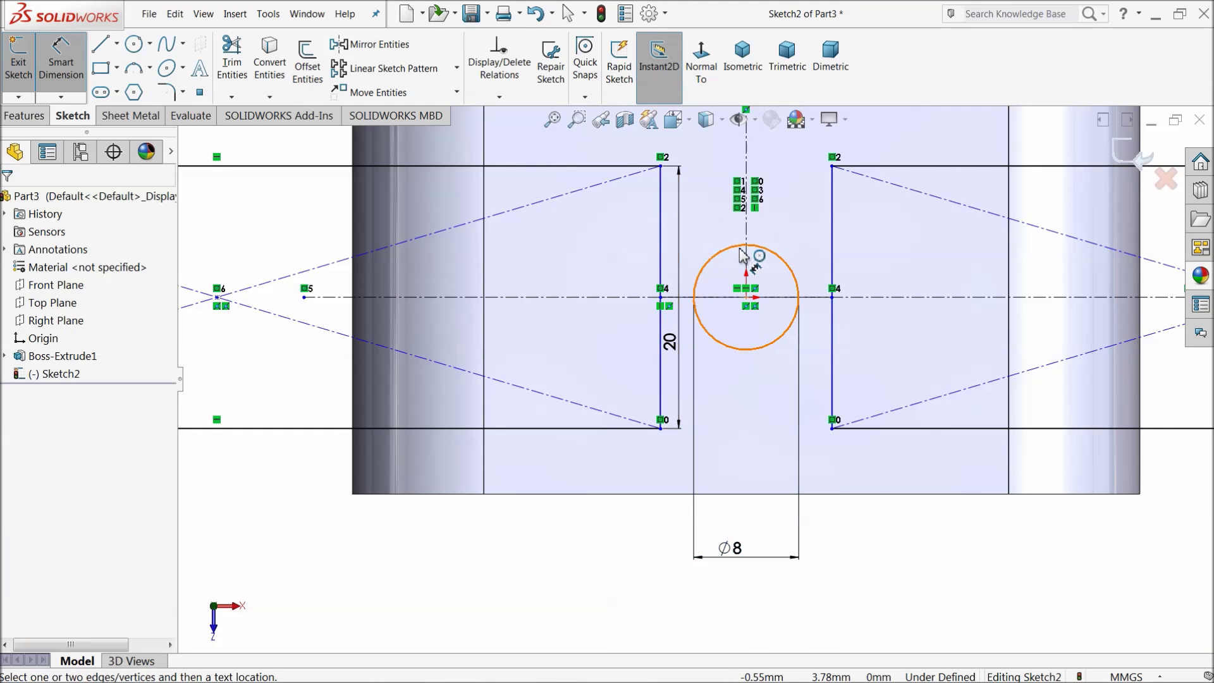
pyautogui.click(680, 332)
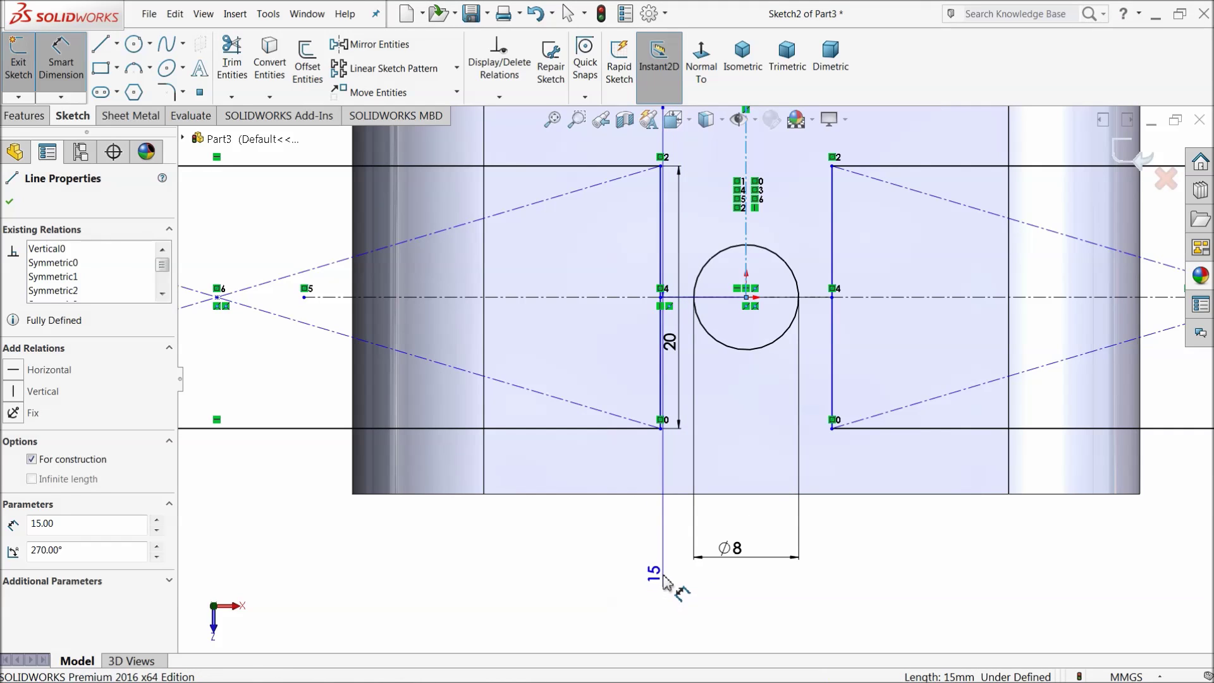
pyautogui.press('Escape')
pyautogui.press('z')
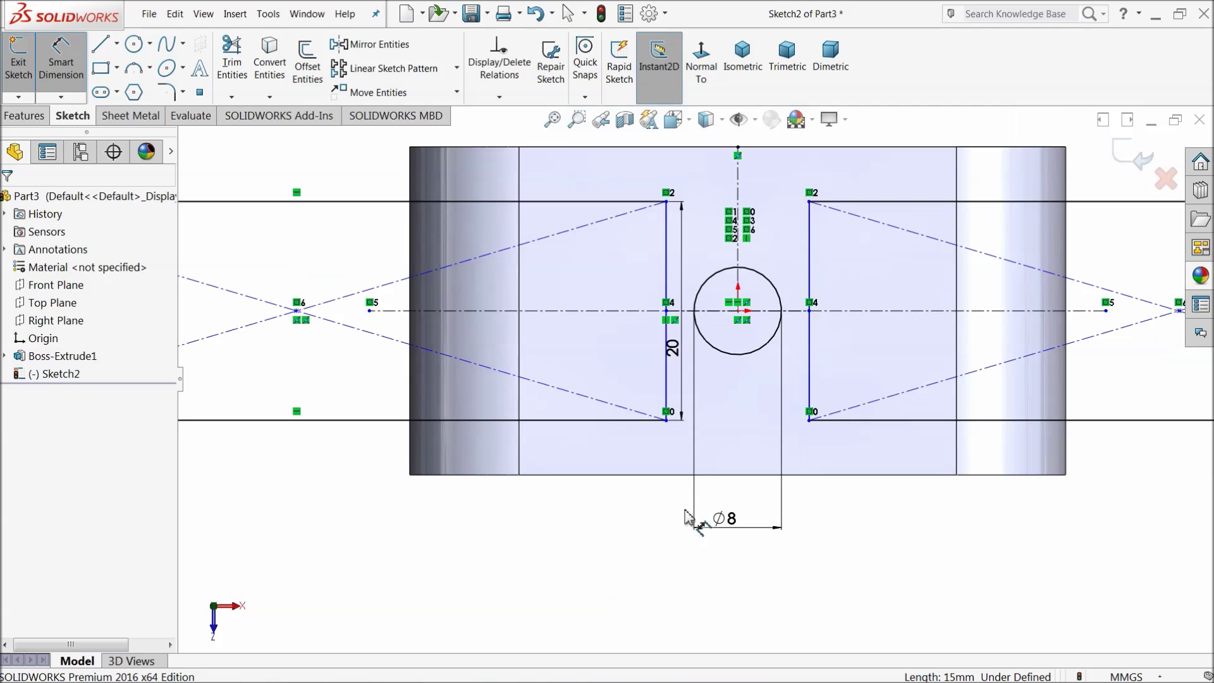
# - Dimension the inner side 10 from the circle and the rectangle length to 50
pyautogui.click(667, 379)
pyautogui.click(736, 358)
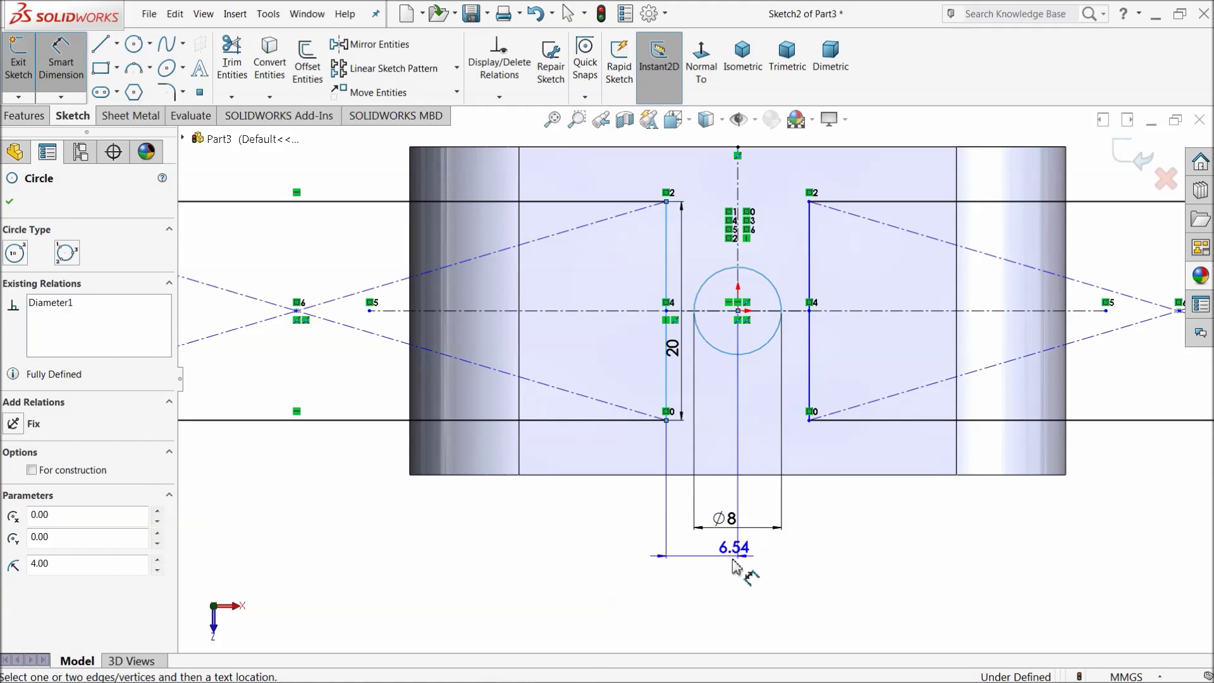
pyautogui.click(711, 572)
pyautogui.write('10')
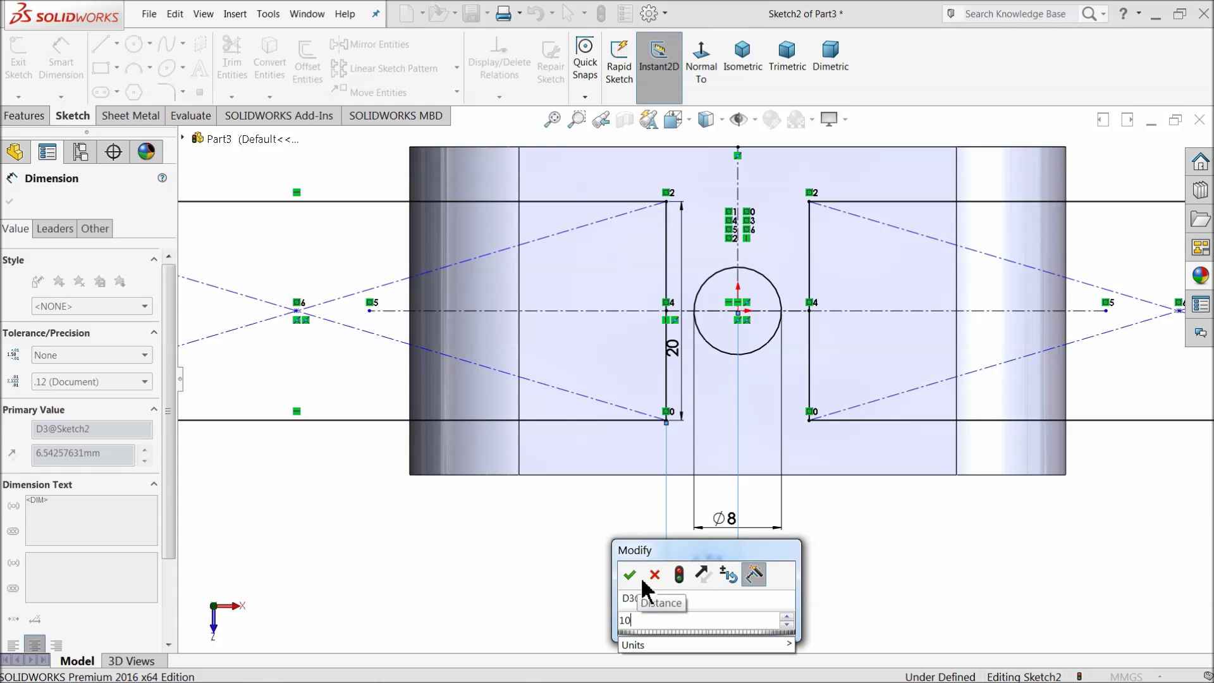
pyautogui.click(630, 576)
pyautogui.press('z')
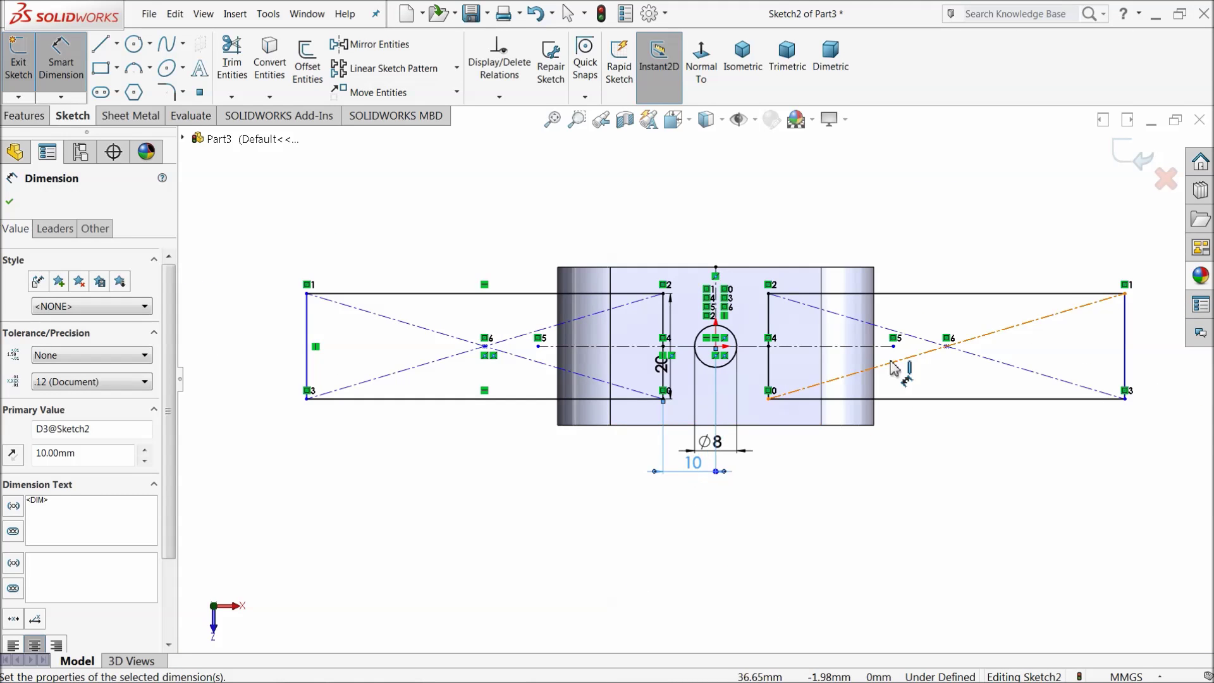
pyautogui.scroll(2, 894, 366)
pyautogui.scroll(-3, 810, 387)
pyautogui.click(436, 400)
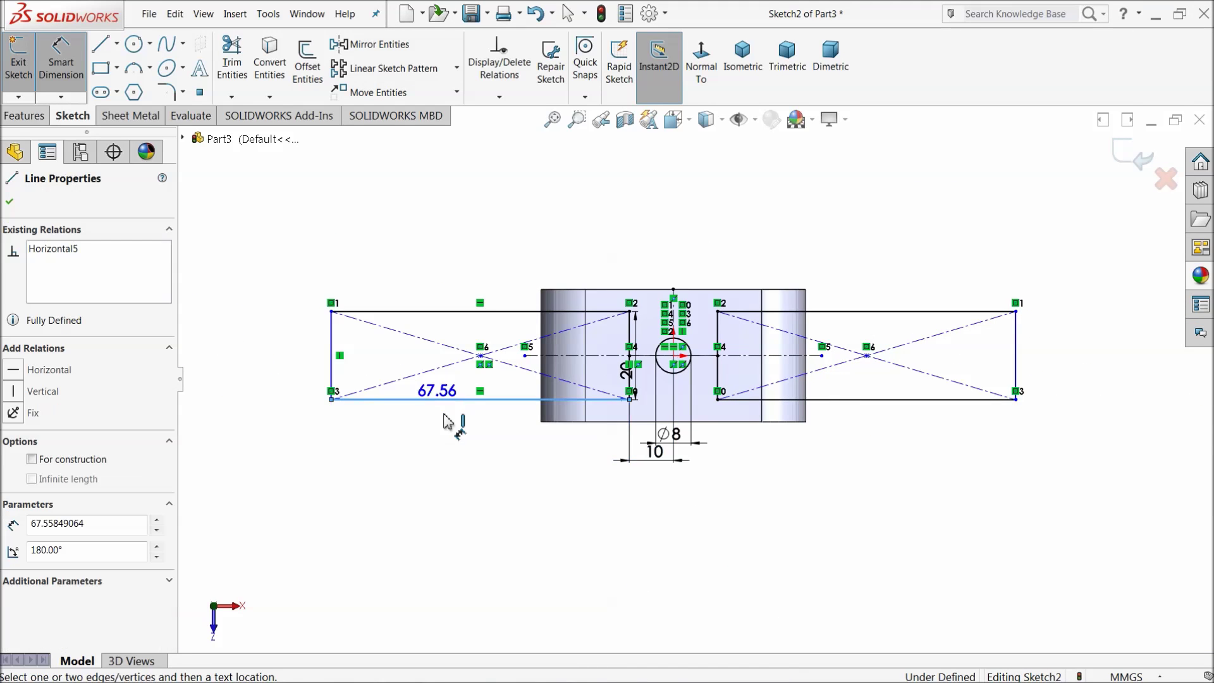
pyautogui.click(449, 455)
pyautogui.press('Return')
pyautogui.write('50')
pyautogui.press('Return')
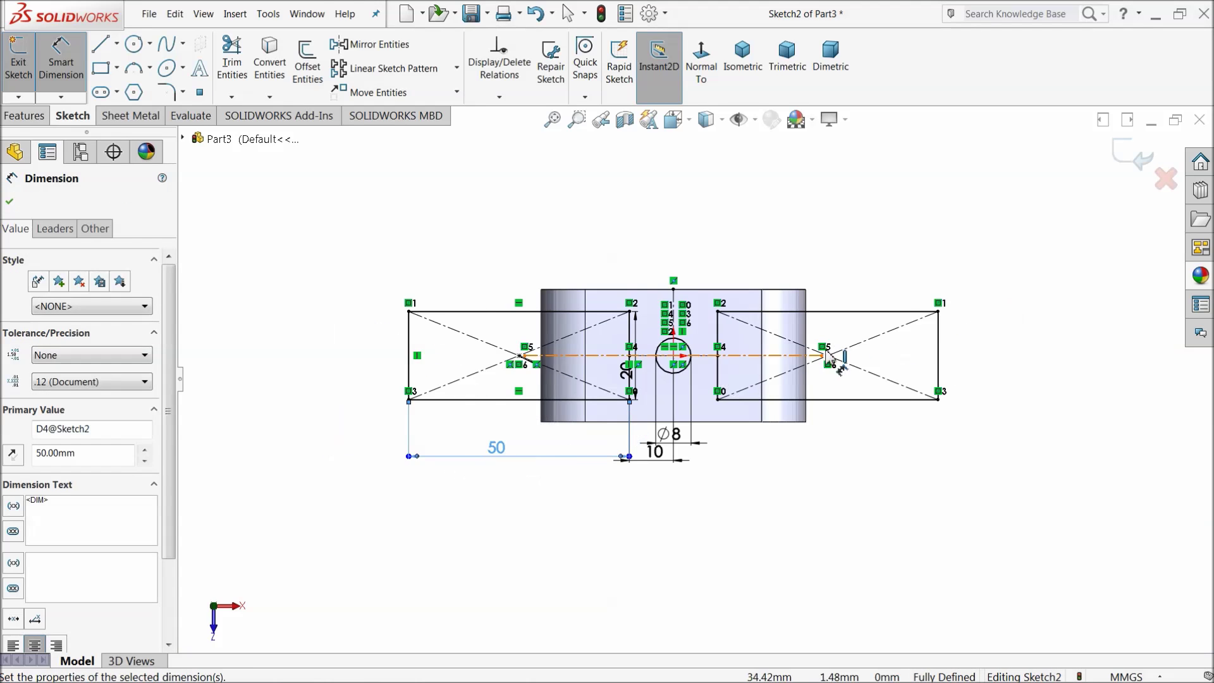
# - Cut the sketch rectangles Through All with an extruded cut
pyautogui.click(30, 116)
pyautogui.click(255, 73)
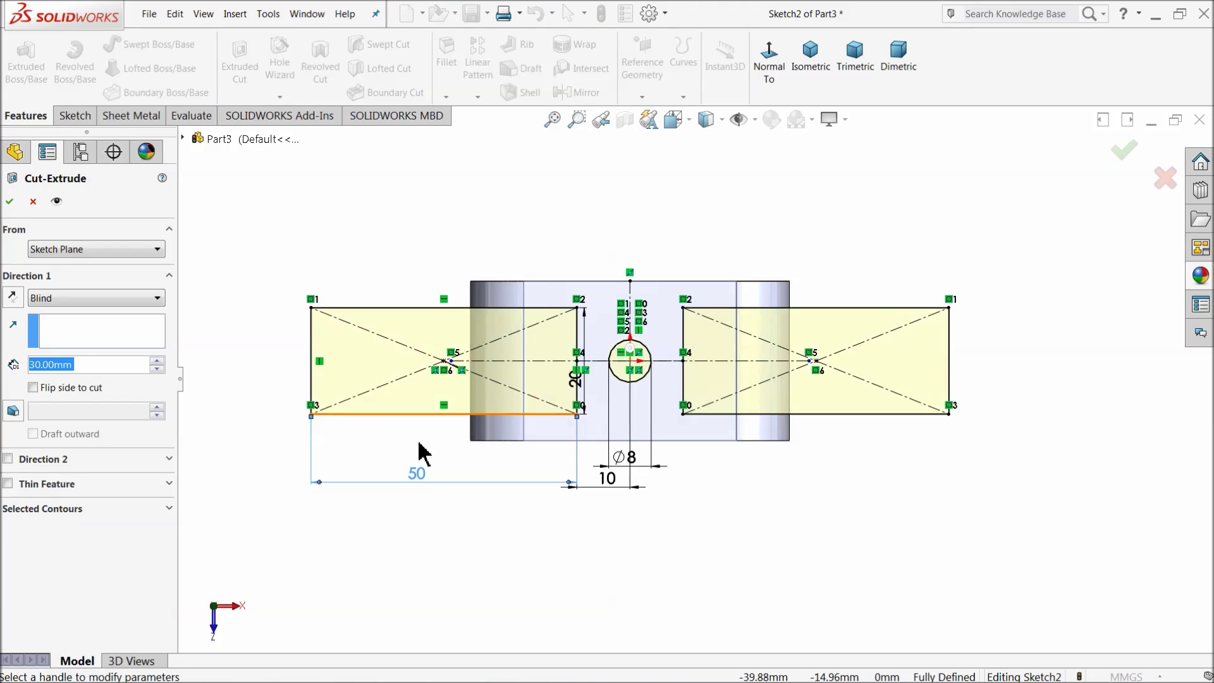
pyautogui.click(64, 300)
pyautogui.click(65, 327)
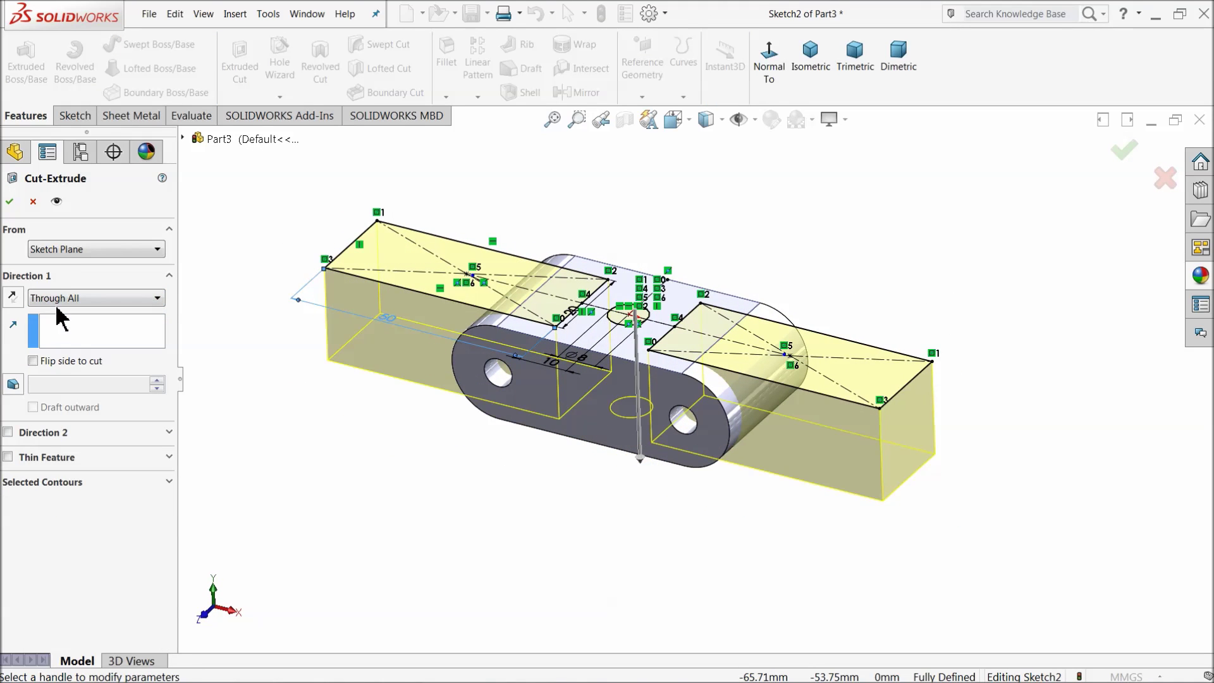
pyautogui.click(10, 201)
# - Orbit the cut part to its other side and select the center web face
pyautogui.moveTo(320, 420); pyautogui.dragTo(373, 412, button='middle')
pyautogui.scroll(-4, 685, 353)
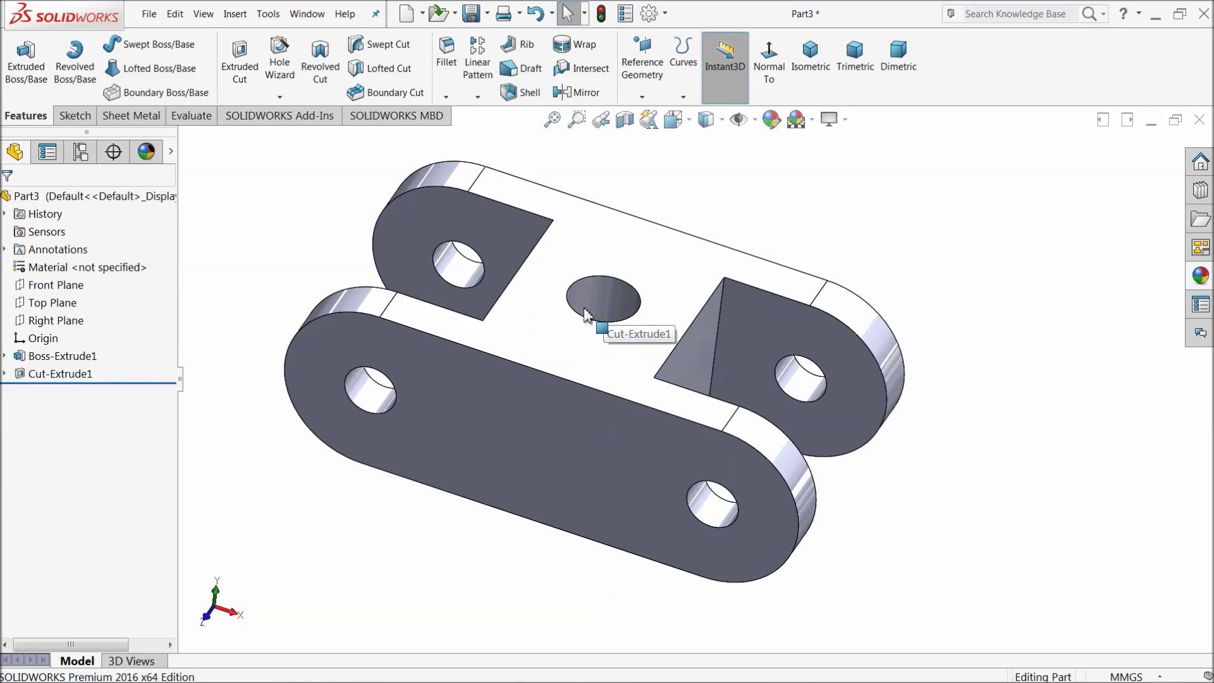
pyautogui.moveTo(599, 348); pyautogui.dragTo(609, 209, button='middle')
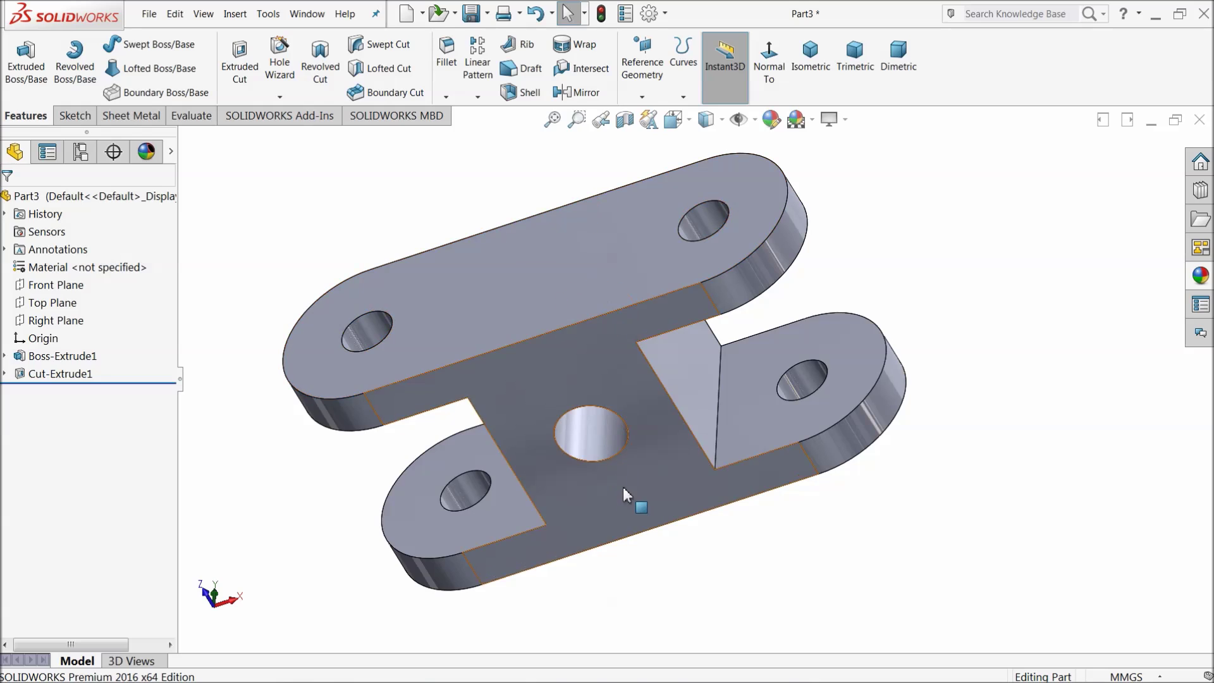
pyautogui.scroll(-3, 622, 468)
pyautogui.click(620, 445)
# - Sketch on the center face and convert the hole's Ø8 edge into a circle
pyautogui.click(671, 406)
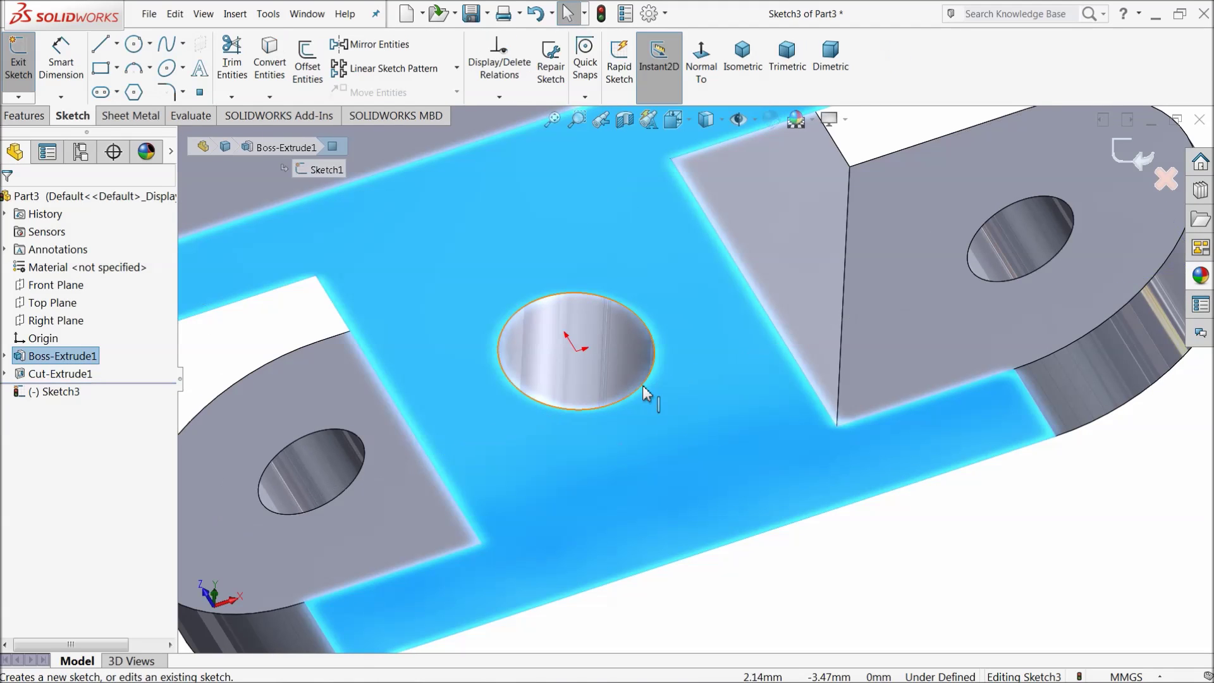
pyautogui.click(643, 387)
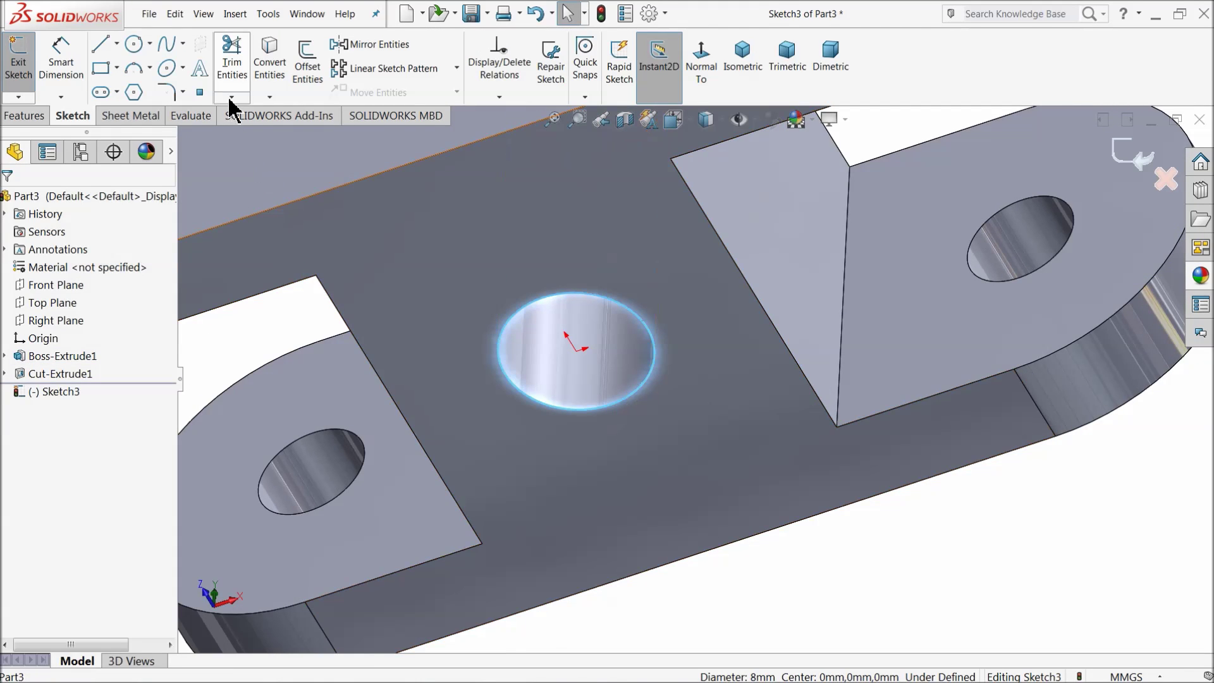
pyautogui.click(271, 69)
# - Start a Helix and Spiral from the converted hole circle
pyautogui.click(19, 117)
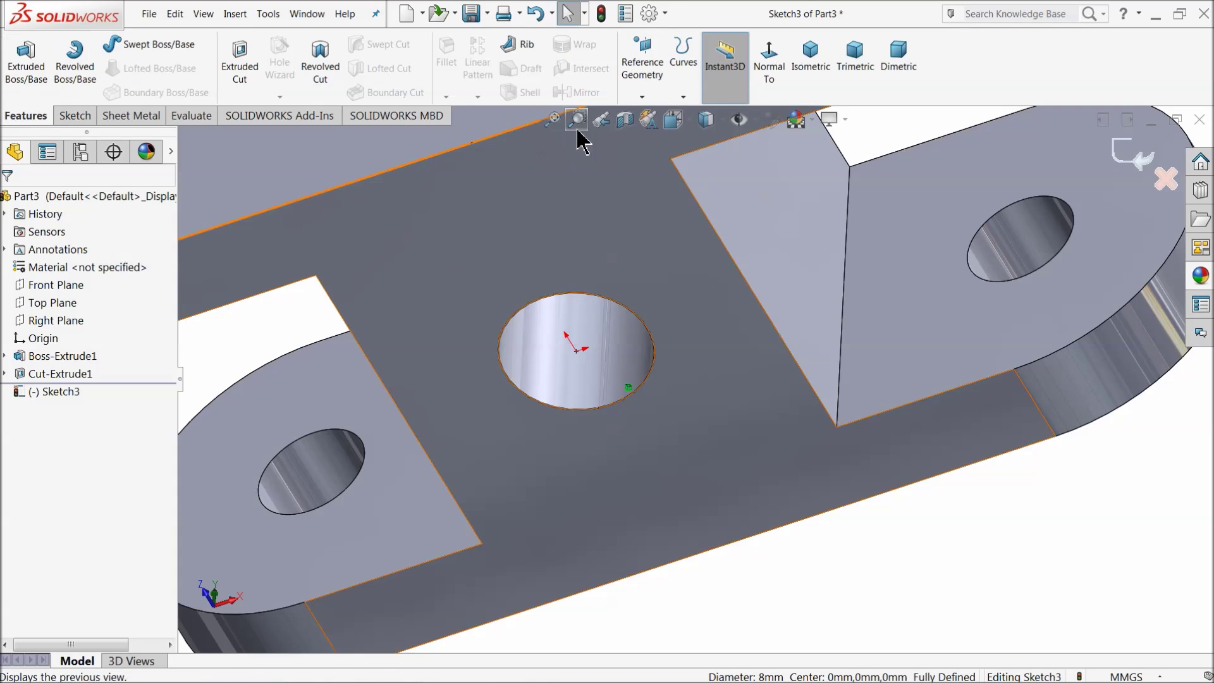
pyautogui.click(683, 96)
pyautogui.click(703, 158)
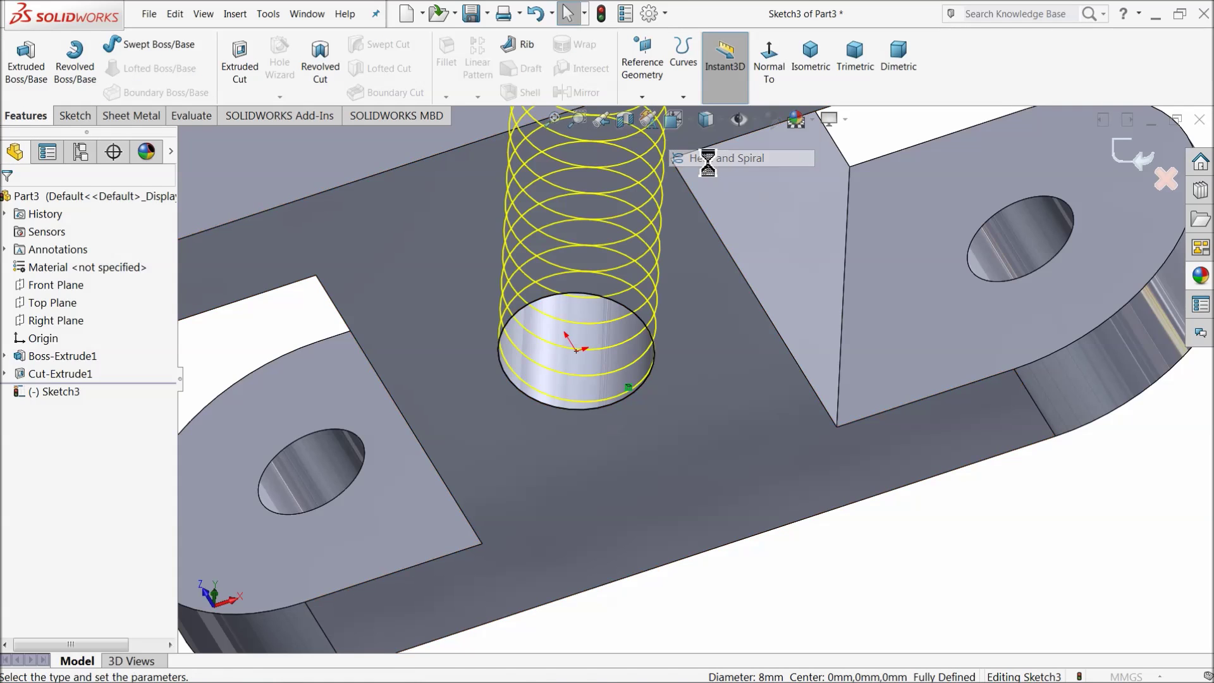
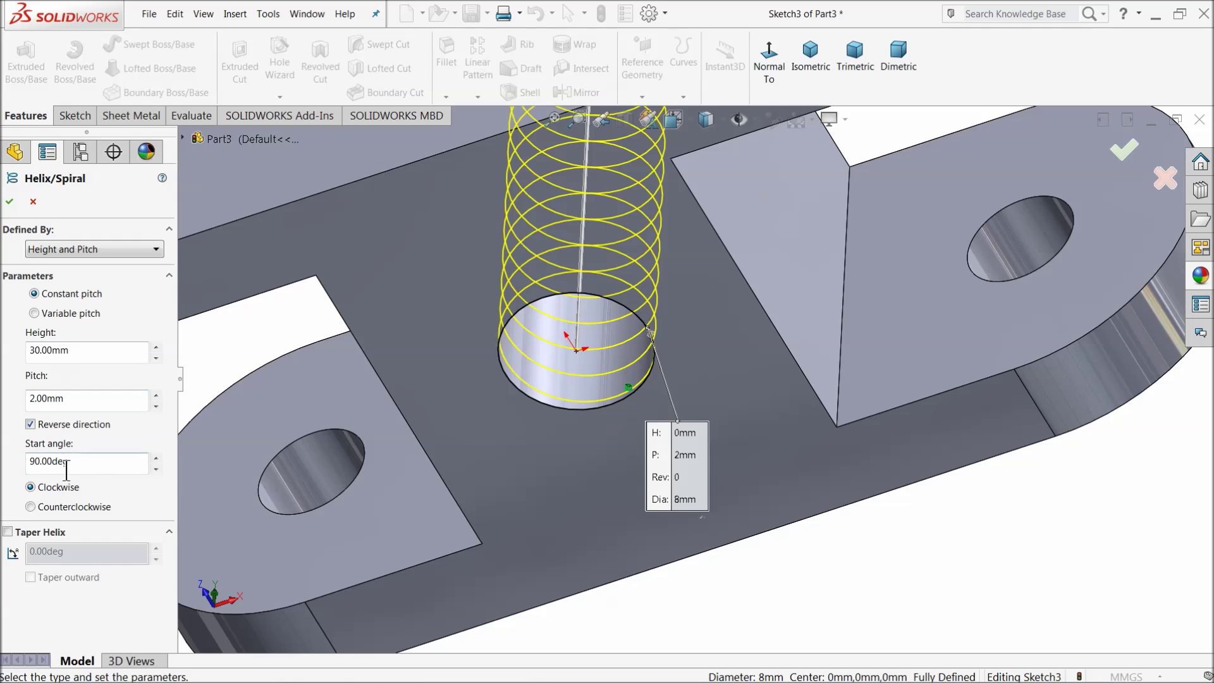
# - Accept the 30 mm tall, 2 mm pitch helix and orbit to inspect it through the centre hole
pyautogui.press('f')
pyautogui.moveTo(495, 385); pyautogui.dragTo(614, 494, button='middle')
pyautogui.scroll(-4, 669, 329)
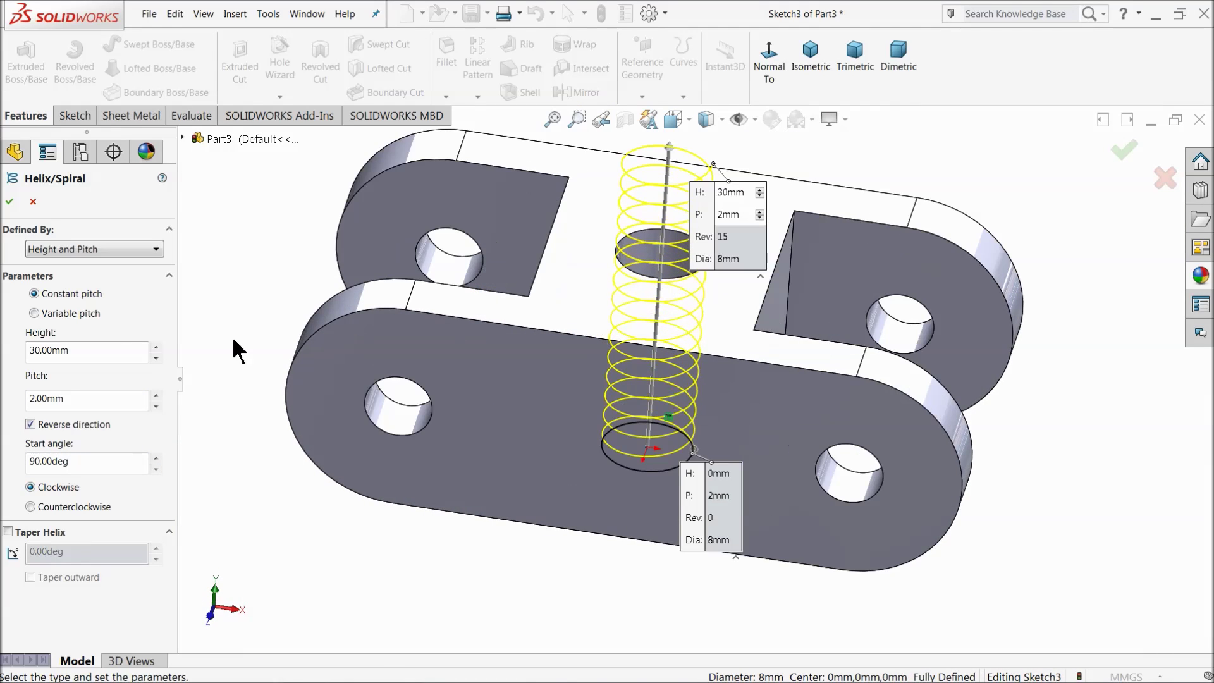
pyautogui.click(9, 201)
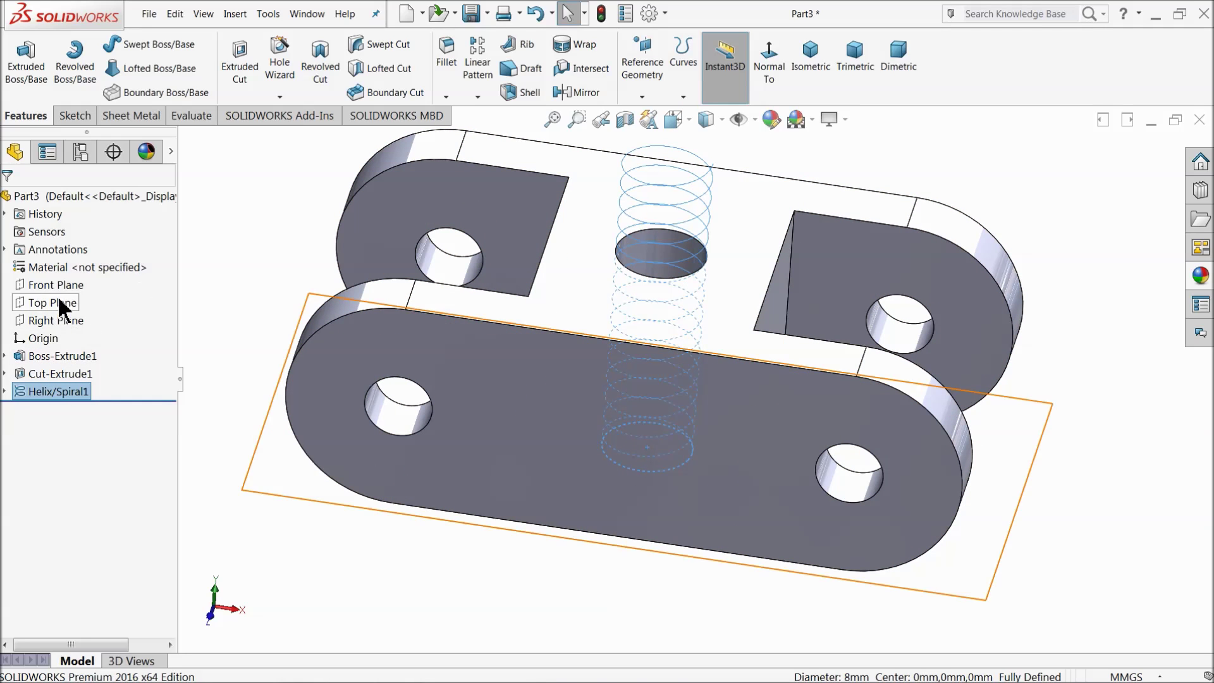
pyautogui.moveTo(393, 354); pyautogui.dragTo(588, 537, button='middle')
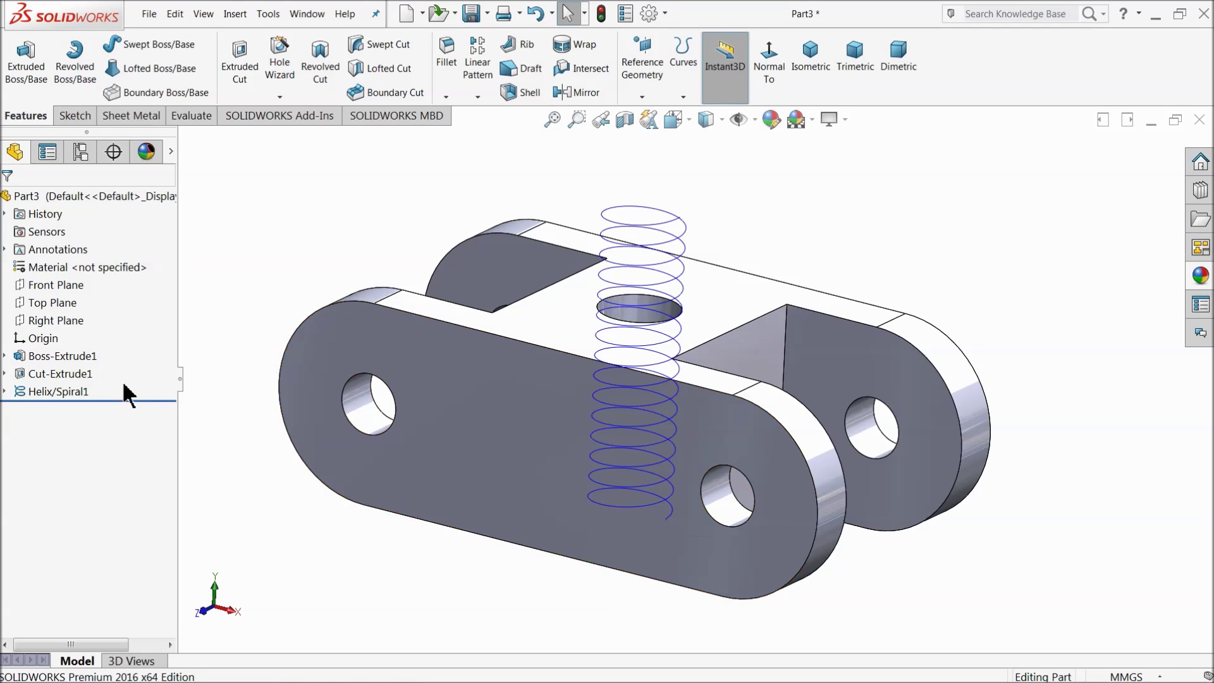
# - Start a Front Plane sketch viewed normal with hidden lines dashed, and draw a rectangle at the helix end
pyautogui.click(38, 288)
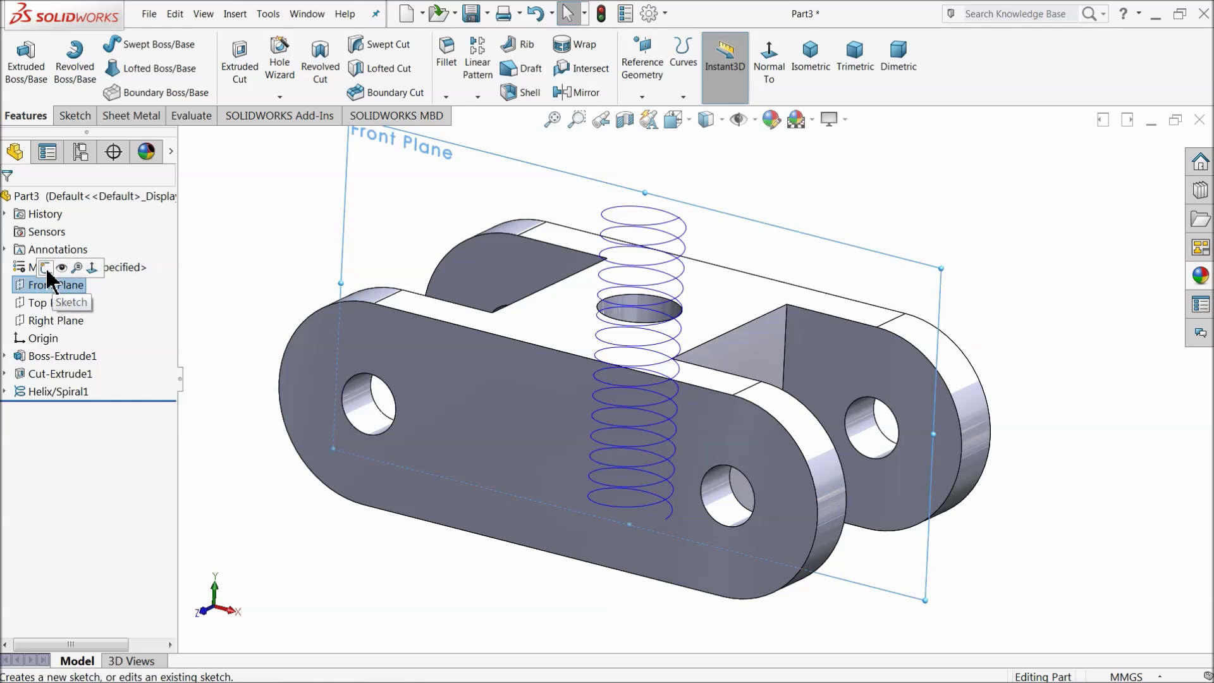
pyautogui.click(46, 268)
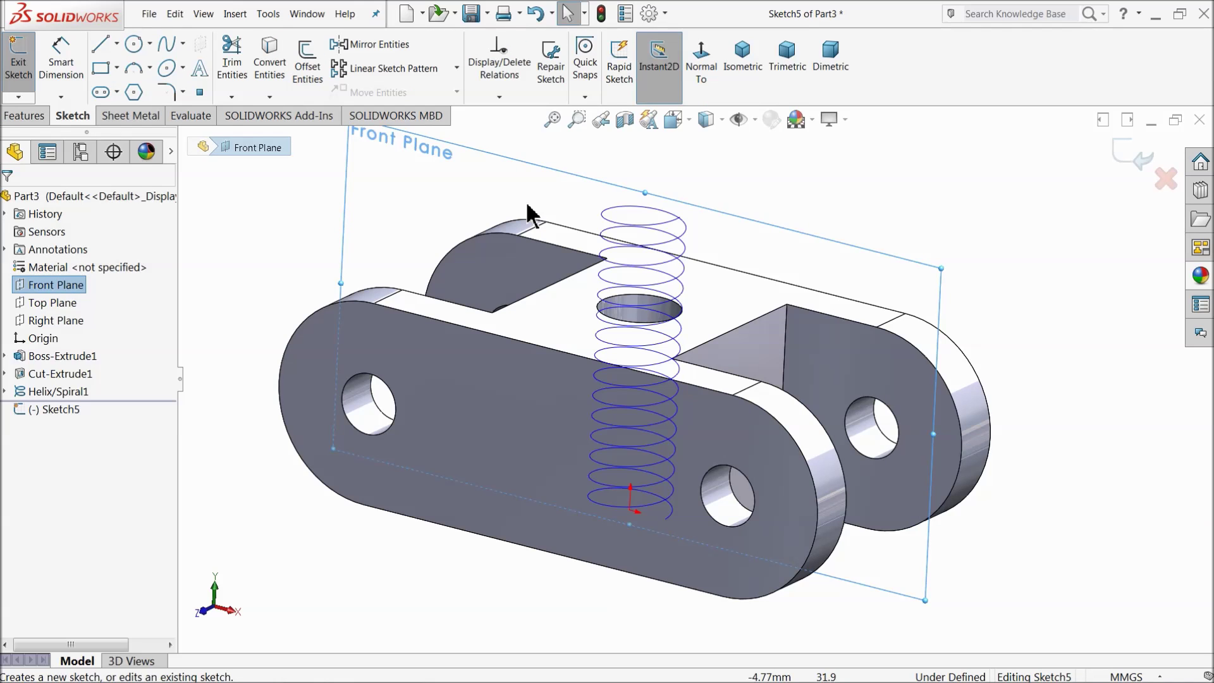
pyautogui.click(712, 67)
pyautogui.scroll(-4, 743, 522)
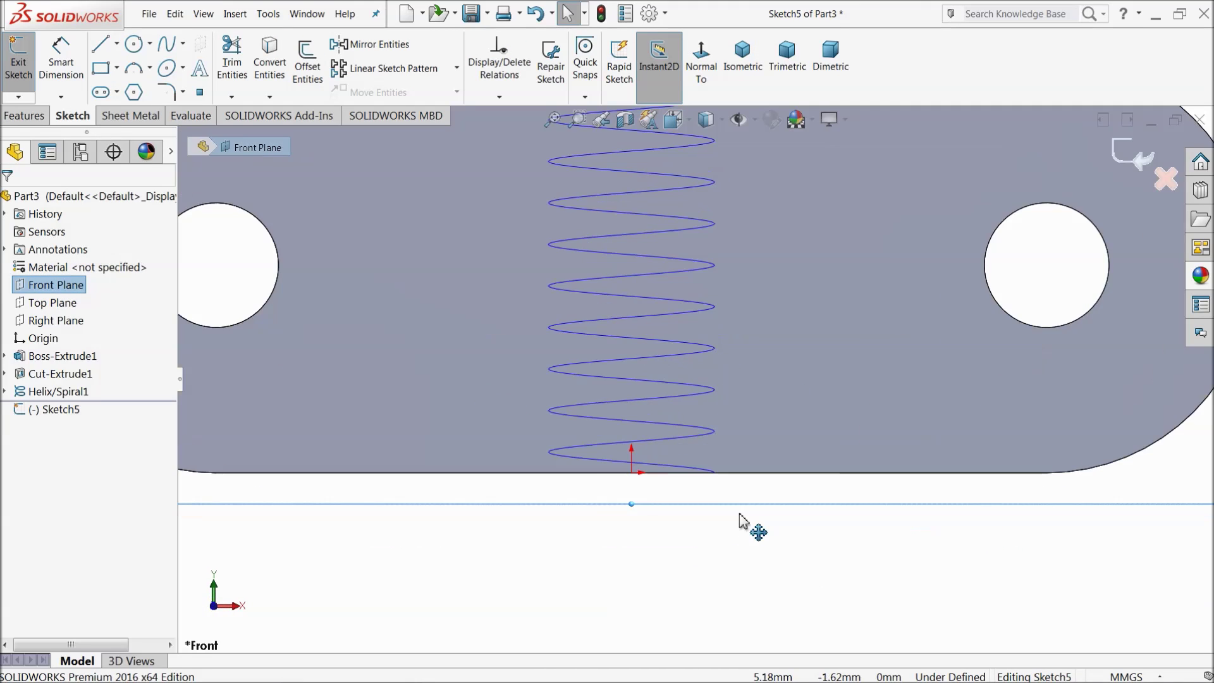
pyautogui.scroll(-3, 743, 521)
pyautogui.click(721, 119)
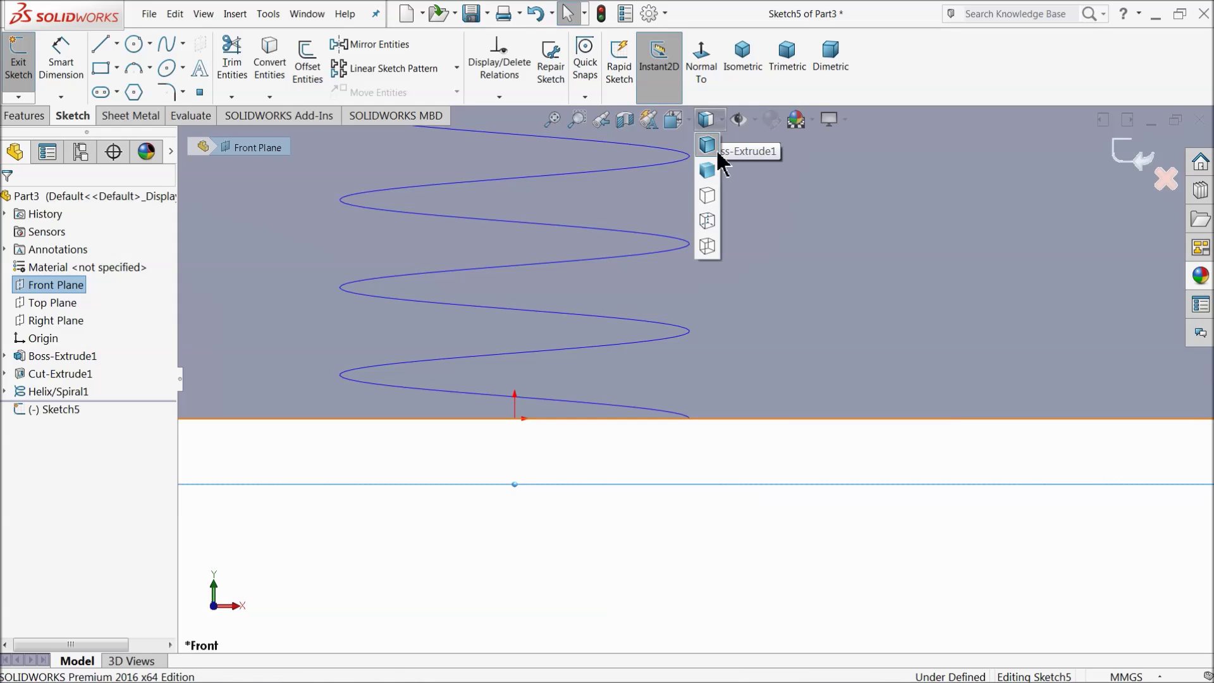
pyautogui.click(707, 219)
pyautogui.scroll(-3, 696, 445)
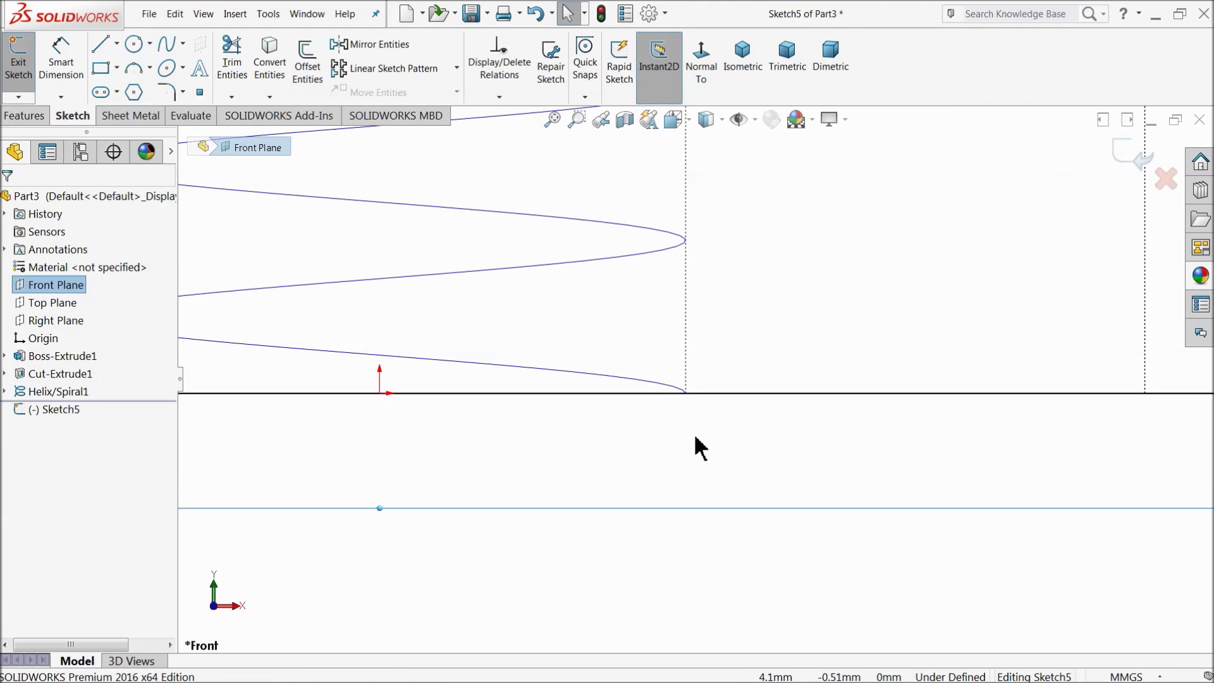
pyautogui.click(104, 68)
pyautogui.scroll(-4, 807, 466)
pyautogui.moveTo(537, 311); pyautogui.dragTo(715, 462)
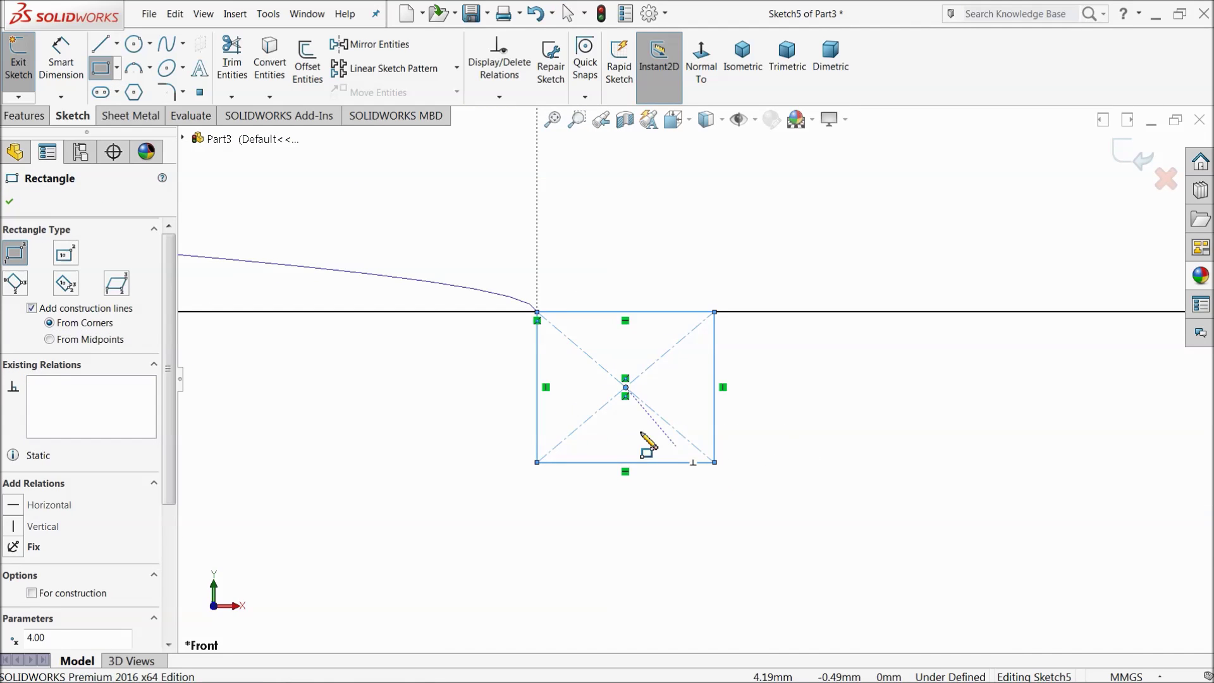
# - Dimension the rectangle's height and width to 1 mm each and exit the sketch
pyautogui.click(62, 63)
pyautogui.click(716, 391)
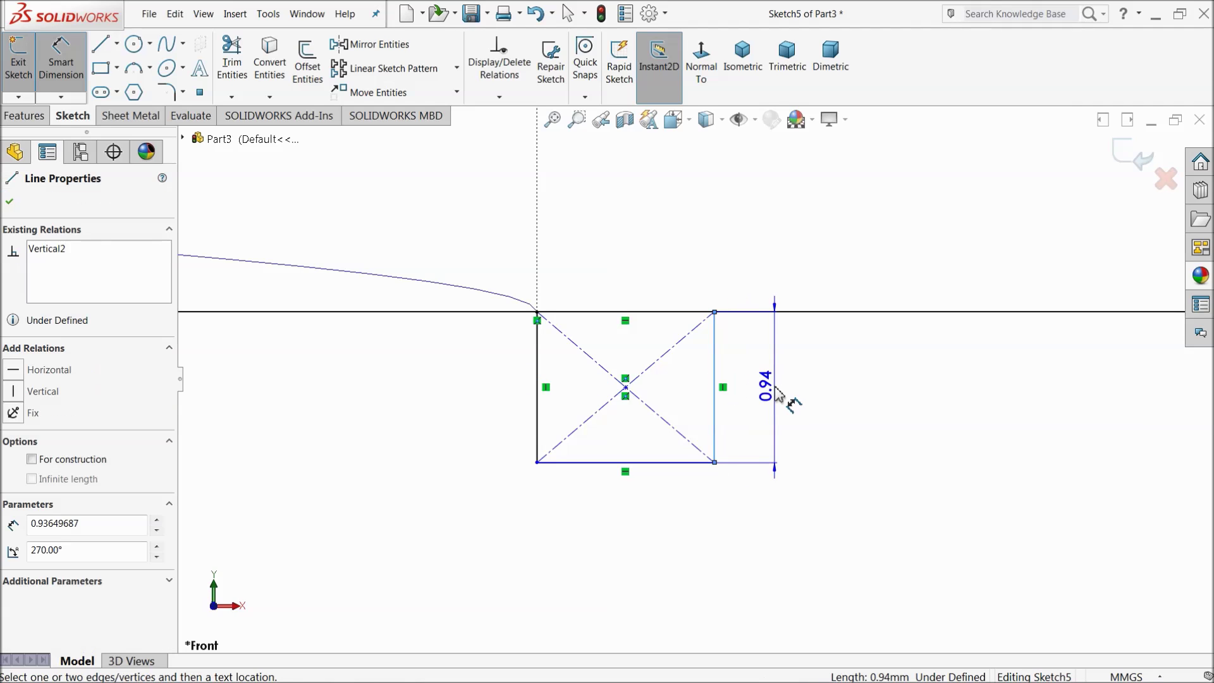
pyautogui.click(772, 400)
pyautogui.click(700, 394)
pyautogui.click(642, 474)
pyautogui.click(636, 525)
pyautogui.write('1')
pyautogui.click(550, 523)
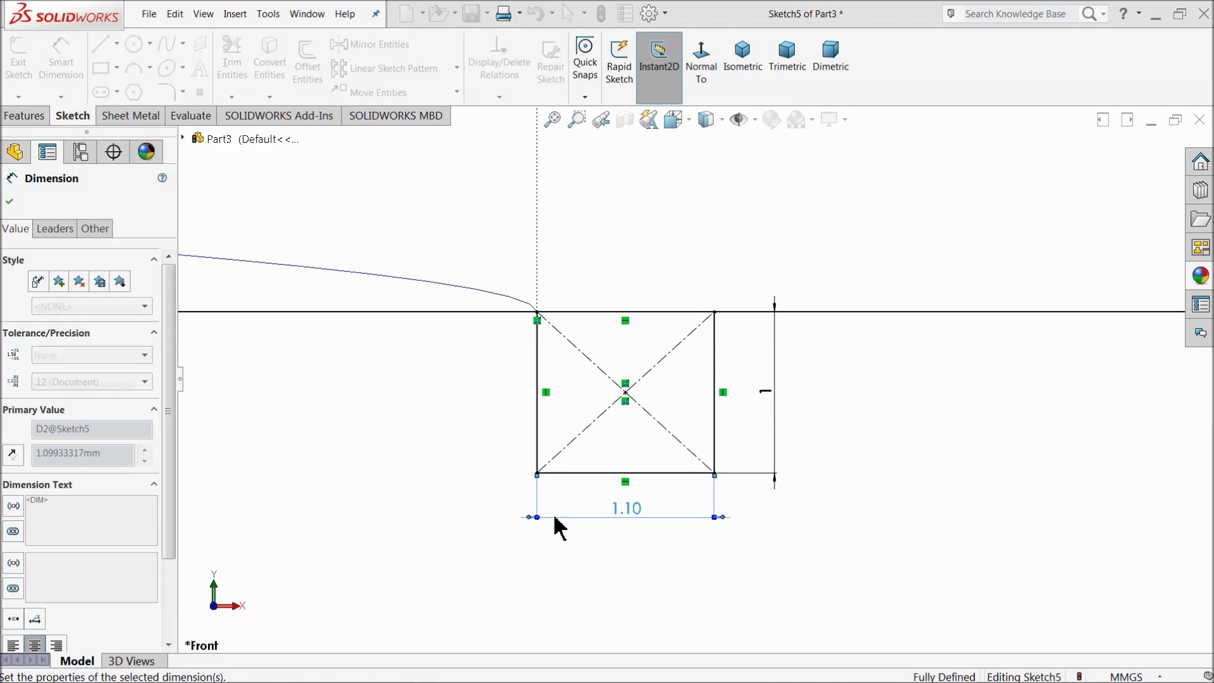
pyautogui.scroll(4, 617, 367)
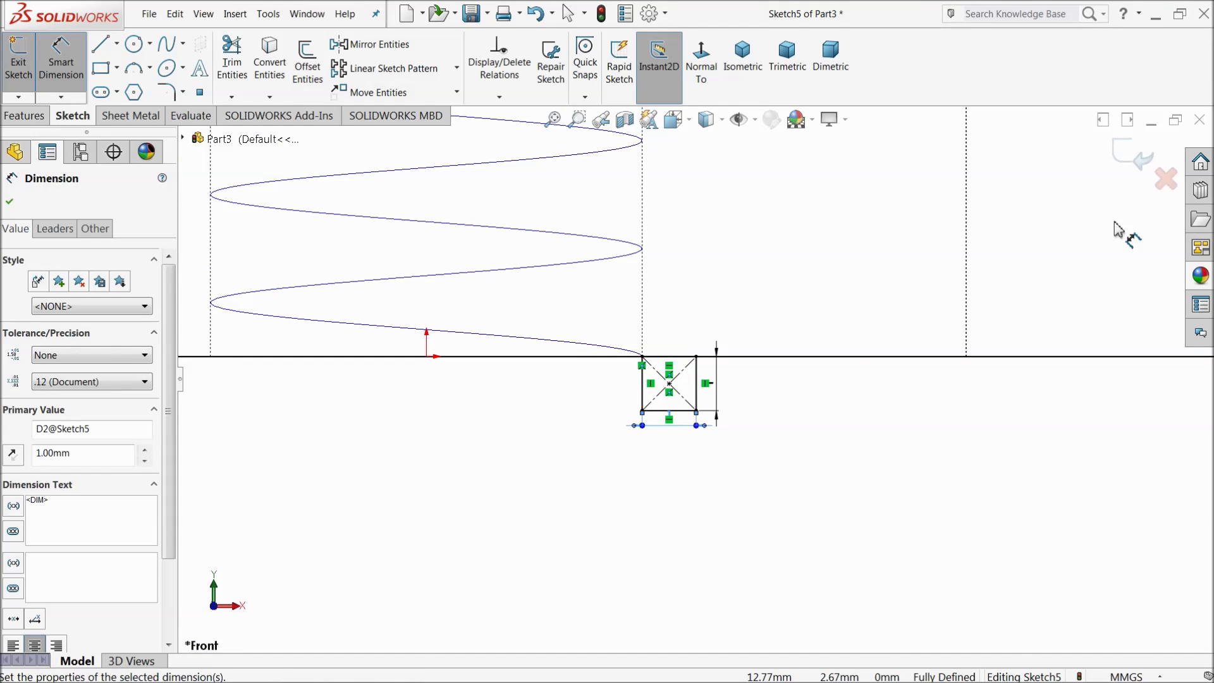
pyautogui.click(1125, 158)
# - Return to shaded-with-edges display and orbit to an isometric-like view of the part
pyautogui.scroll(5, 692, 348)
pyautogui.moveTo(727, 306)
pyautogui.mouseDown(button='middle')
pyautogui.moveTo(682, 390)
pyautogui.moveTo(710, 365)
pyautogui.mouseUp(button='middle')
pyautogui.click(718, 126)
pyautogui.click(713, 158)
pyautogui.moveTo(713, 157)
pyautogui.mouseDown(button='middle')
pyautogui.moveTo(734, 238)
pyautogui.moveTo(699, 271)
pyautogui.moveTo(686, 265)
pyautogui.mouseUp(button='middle')
pyautogui.scroll(5, 699, 317)
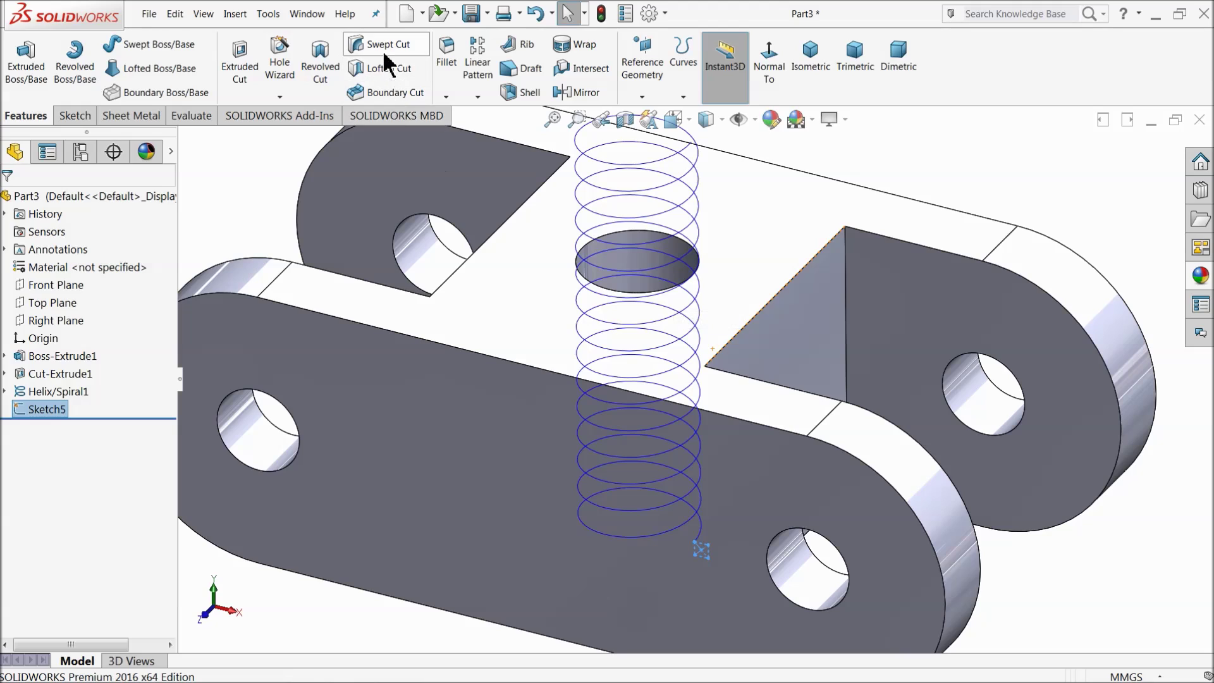
# - Create a swept cut using Sketch5 as the profile and Helix/Spiral1 as the path
pyautogui.click(381, 44)
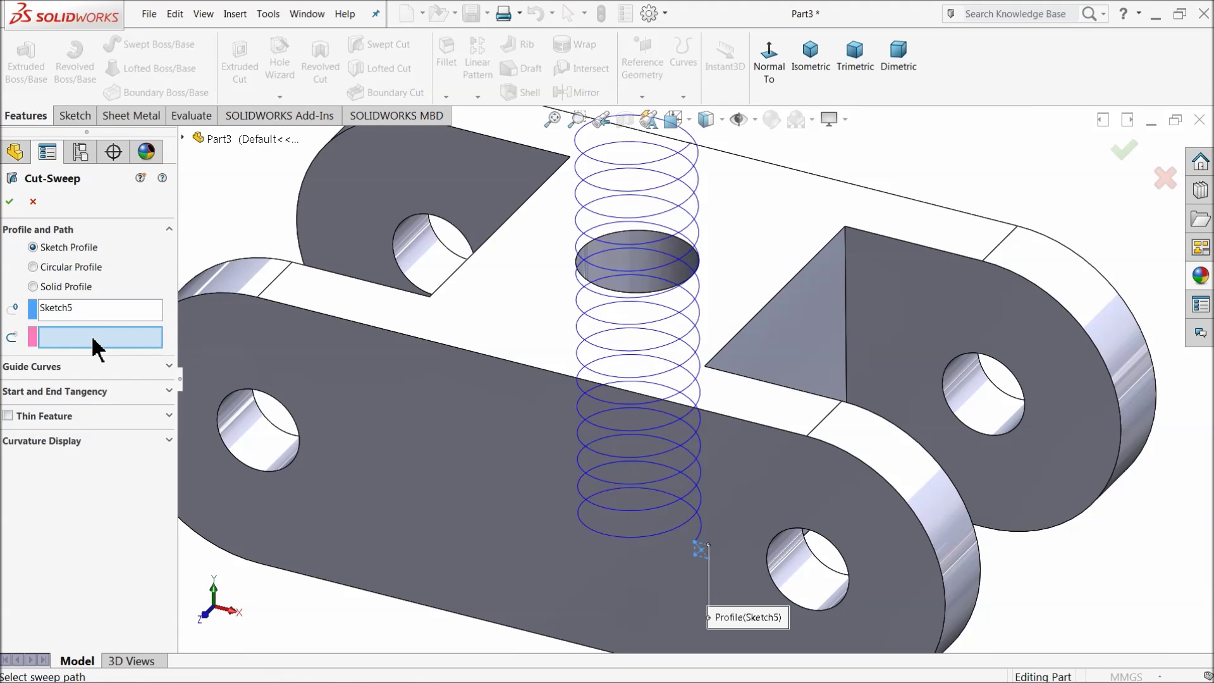
pyautogui.click(641, 304)
pyautogui.scroll(2, 729, 456)
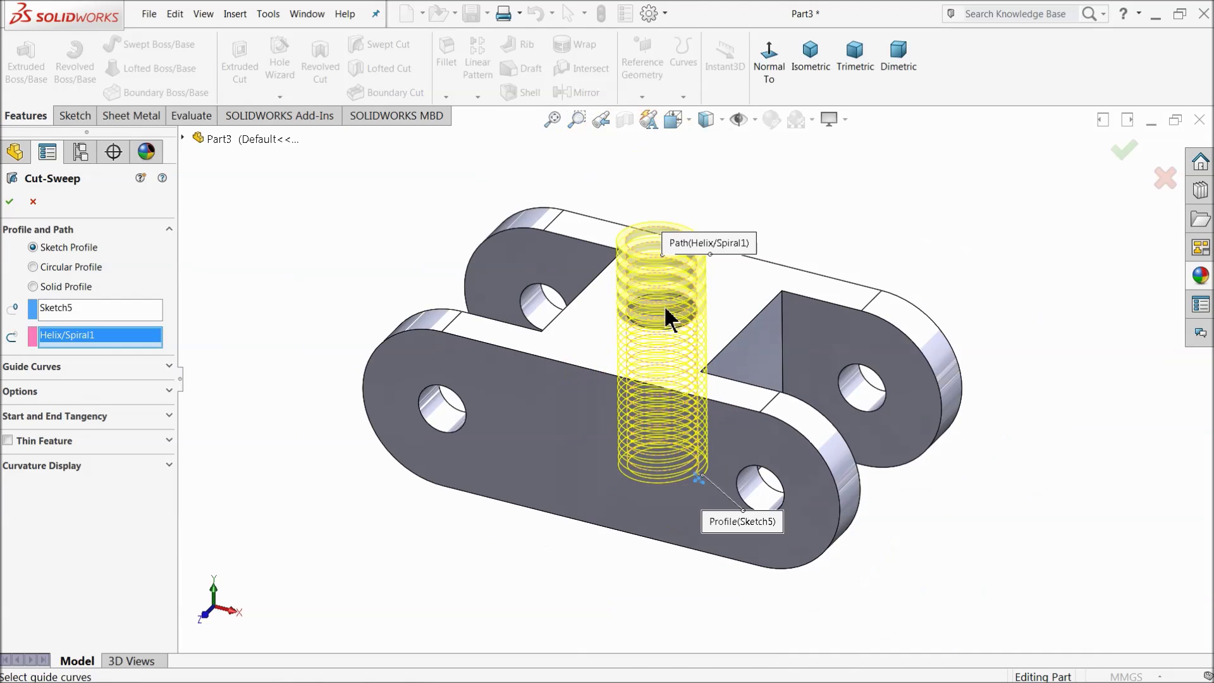
pyautogui.scroll(-3, 670, 319)
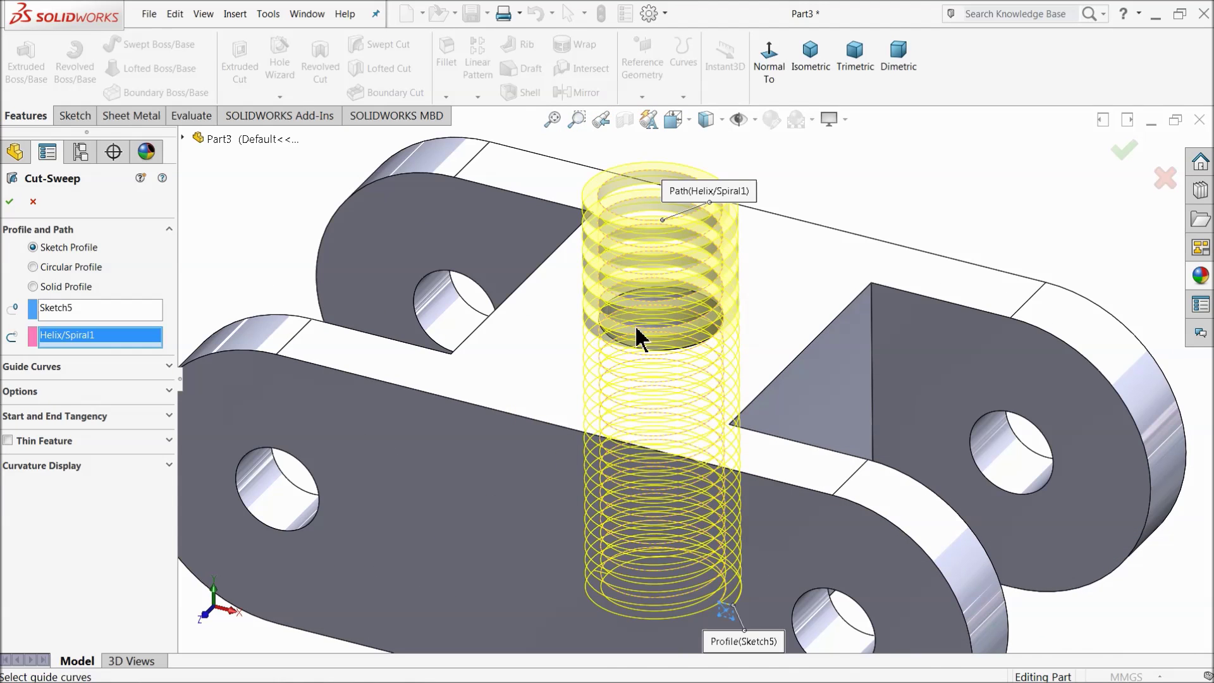
pyautogui.click(8, 202)
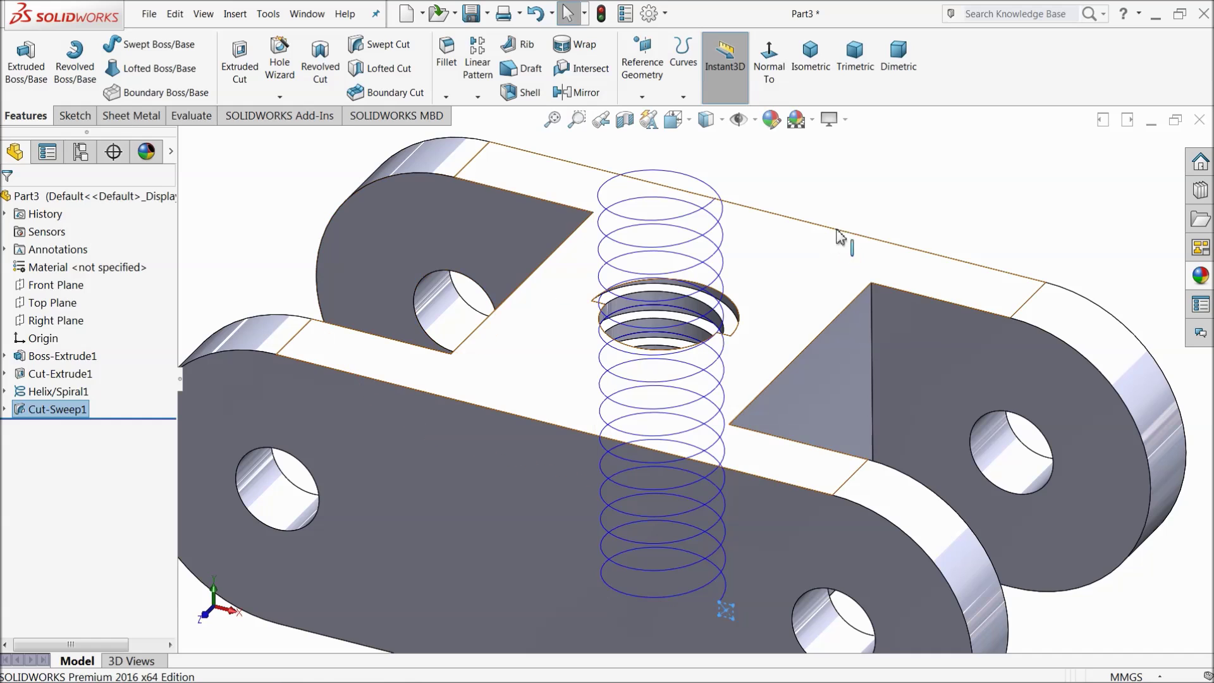
# - Orbit the threaded bracket to a top-down isometric view to inspect the cut
pyautogui.click(25, 392)
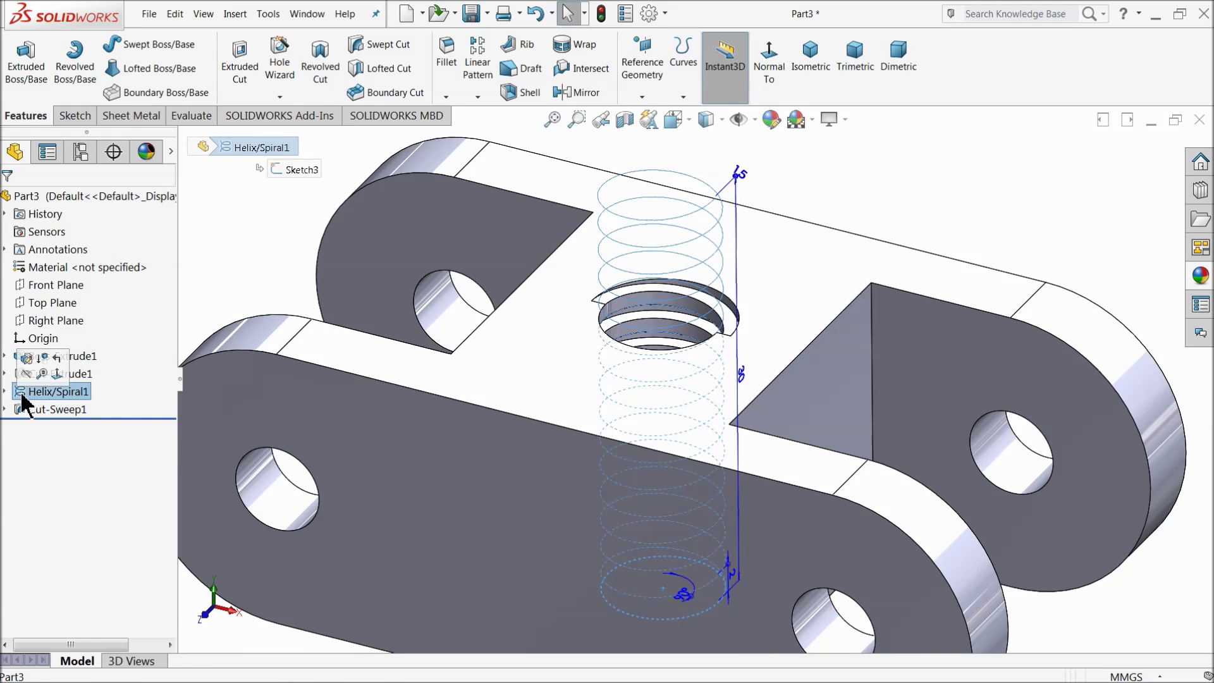
pyautogui.press('Escape')
pyautogui.click(822, 202)
pyautogui.moveTo(822, 202); pyautogui.dragTo(721, 225, button='middle')
pyautogui.scroll(4, 734, 379)
pyautogui.press('Escape')
pyautogui.moveTo(739, 430); pyautogui.dragTo(727, 494, button='middle')
pyautogui.scroll(-3, 661, 427)
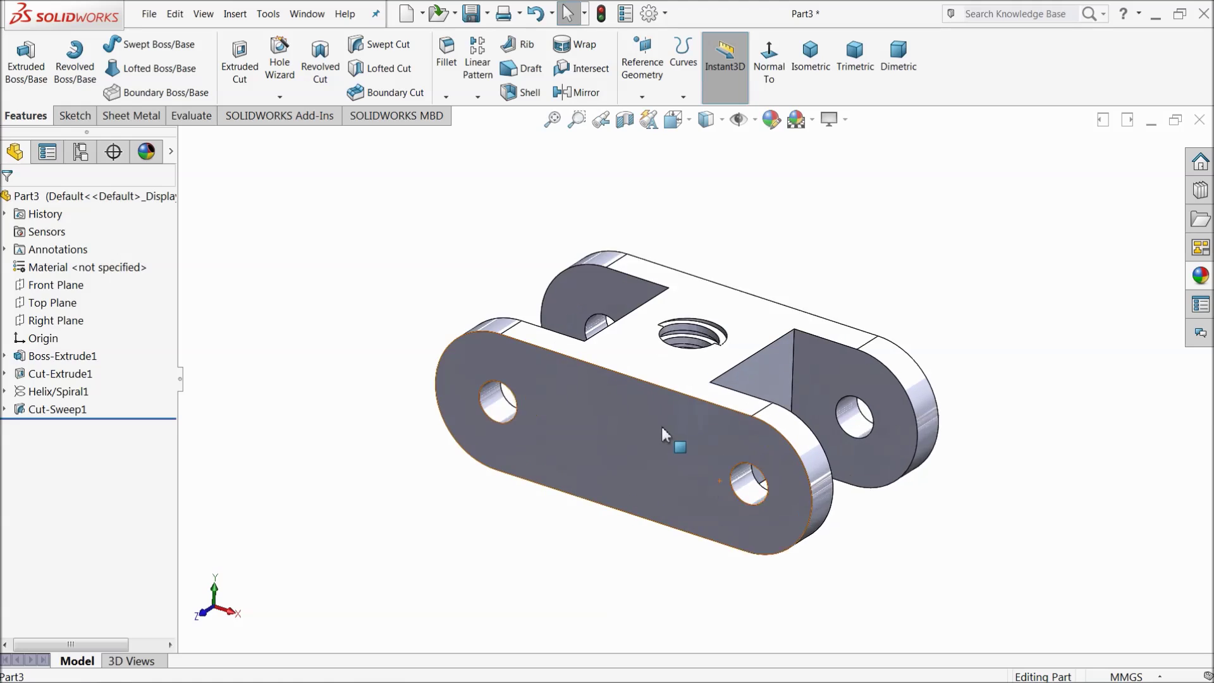
# - Start a 0.2 mm fillet on the front and back plate faces, removing the stray Edge<1>
pyautogui.click(452, 76)
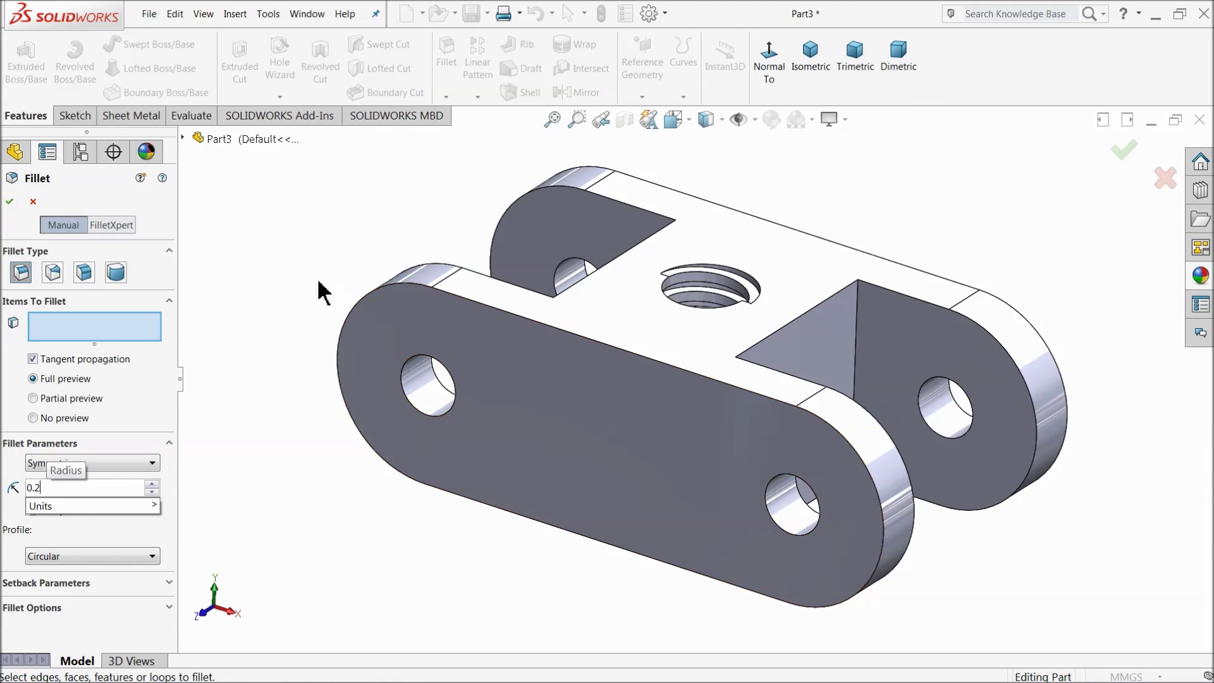
pyautogui.click(633, 460)
pyautogui.moveTo(738, 466); pyautogui.dragTo(886, 404, button='middle')
pyautogui.click(860, 420)
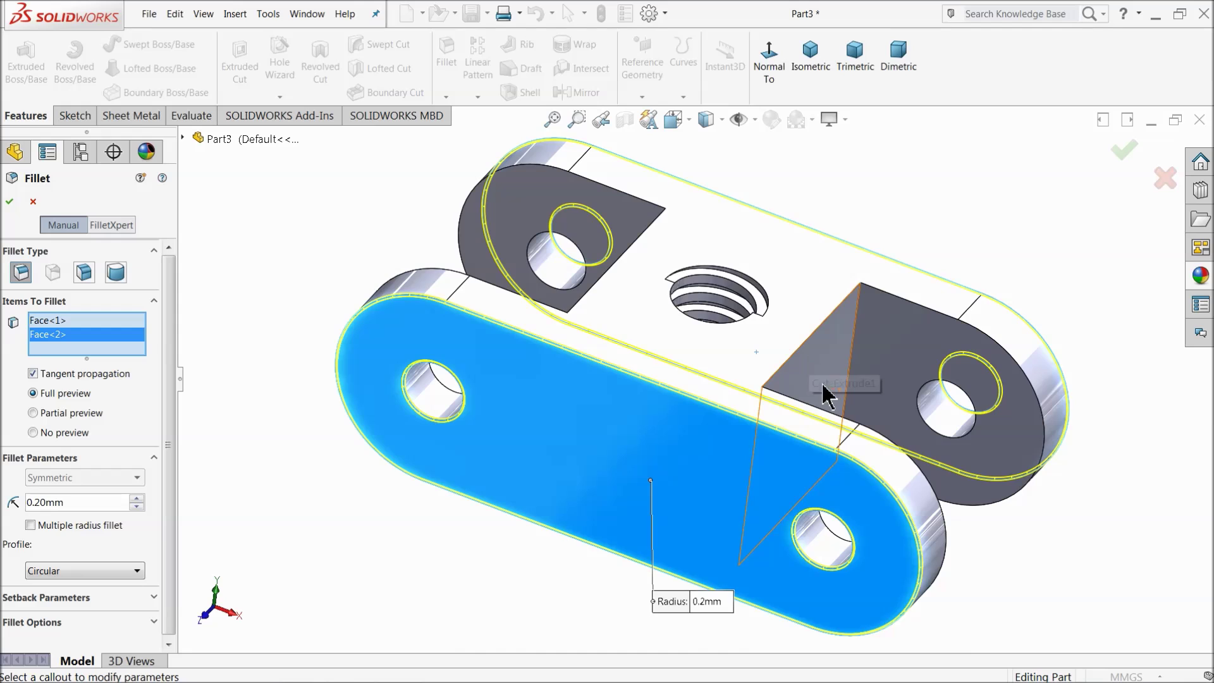
pyautogui.moveTo(826, 379); pyautogui.dragTo(784, 378, button='middle')
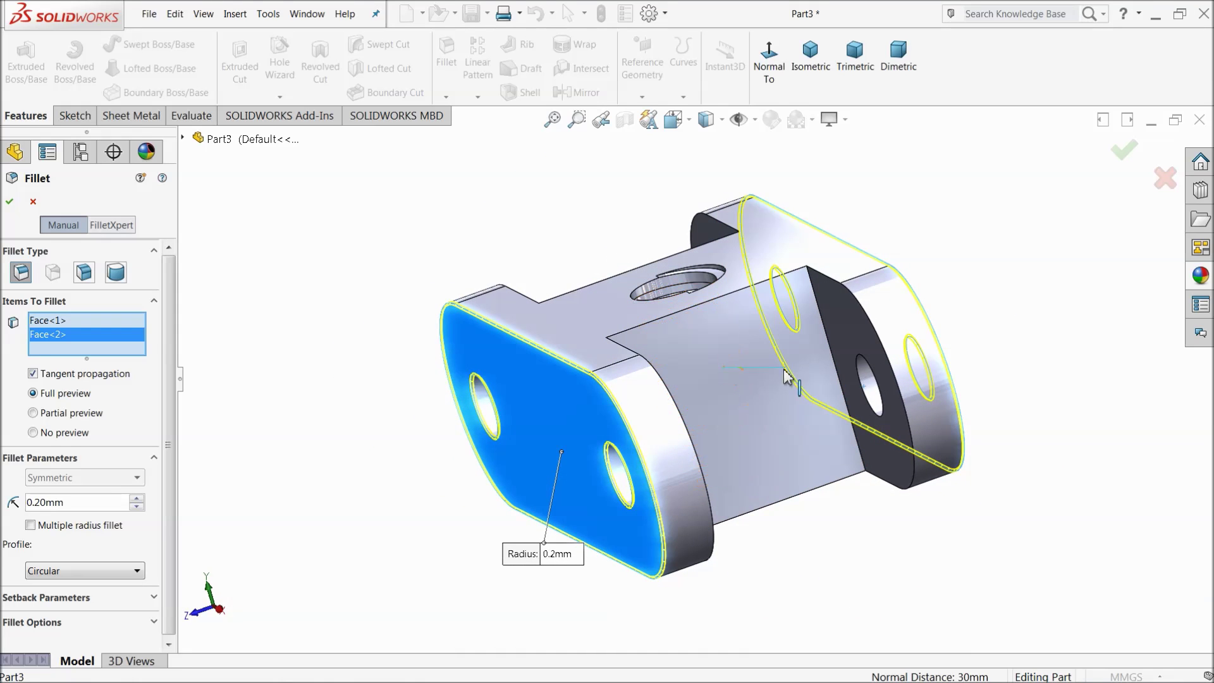
pyautogui.click(787, 408)
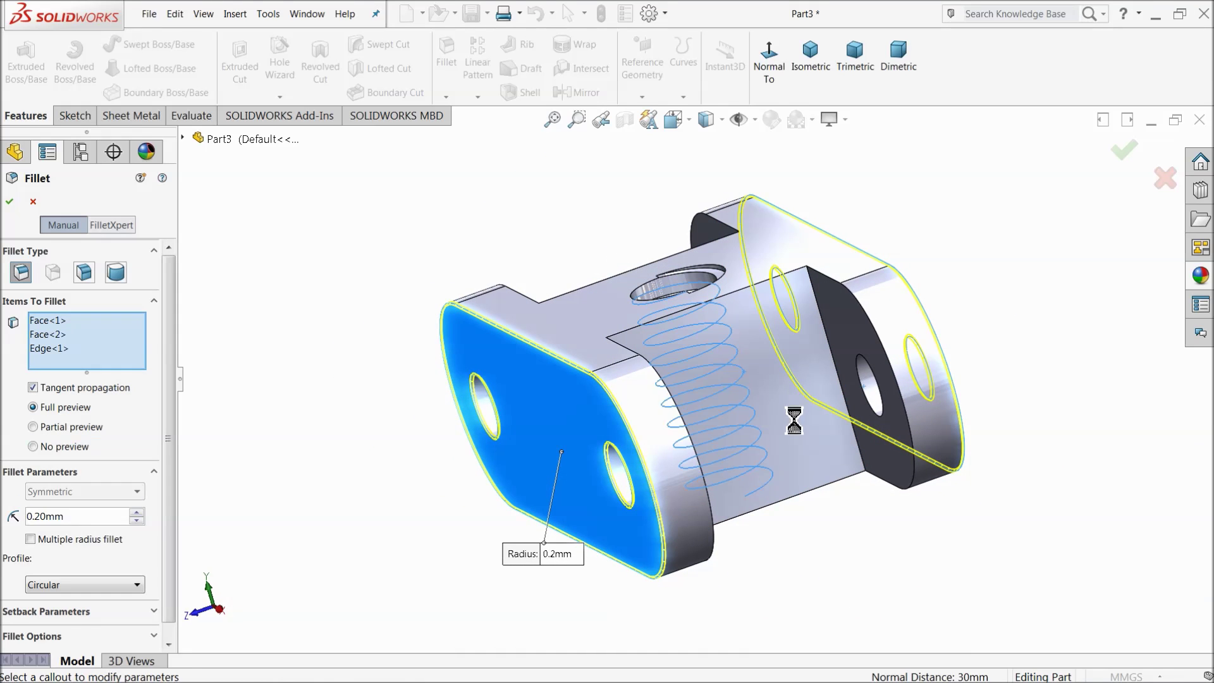
pyautogui.rightClick(70, 358)
pyautogui.click(107, 375)
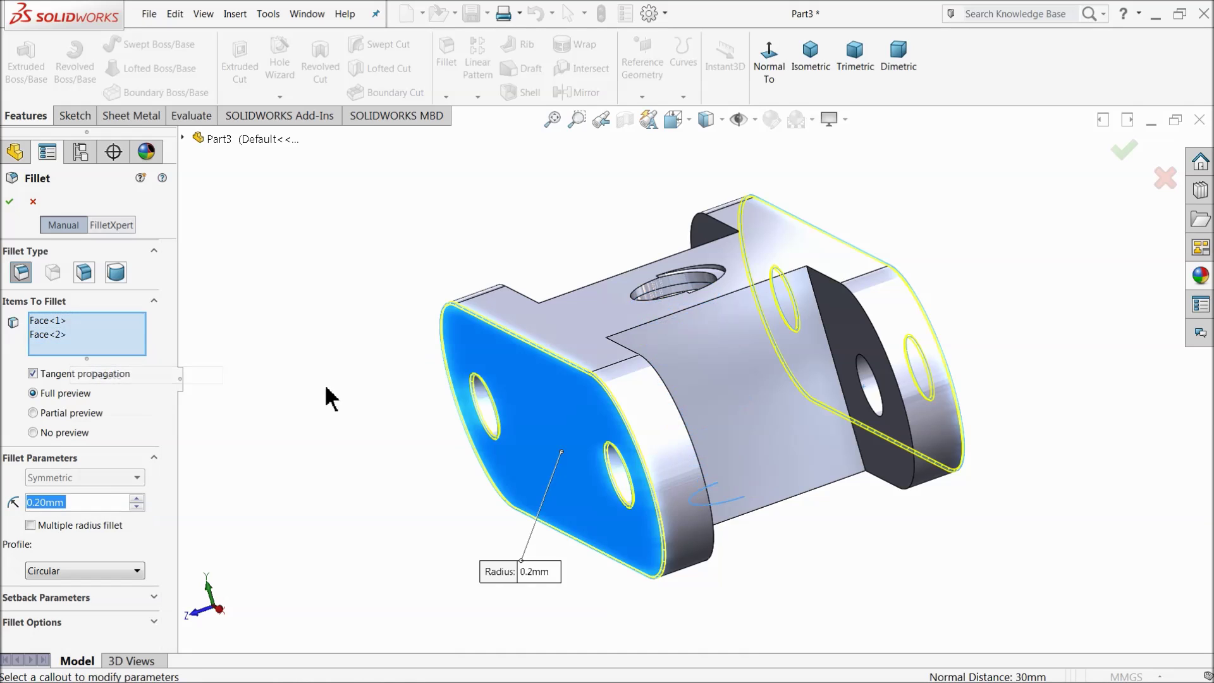
# - Add the inner, lower and lug faces to reach eight fillet faces, then return to isometric view
pyautogui.click(790, 446)
pyautogui.moveTo(786, 447); pyautogui.dragTo(675, 386, button='middle')
pyautogui.click(565, 435)
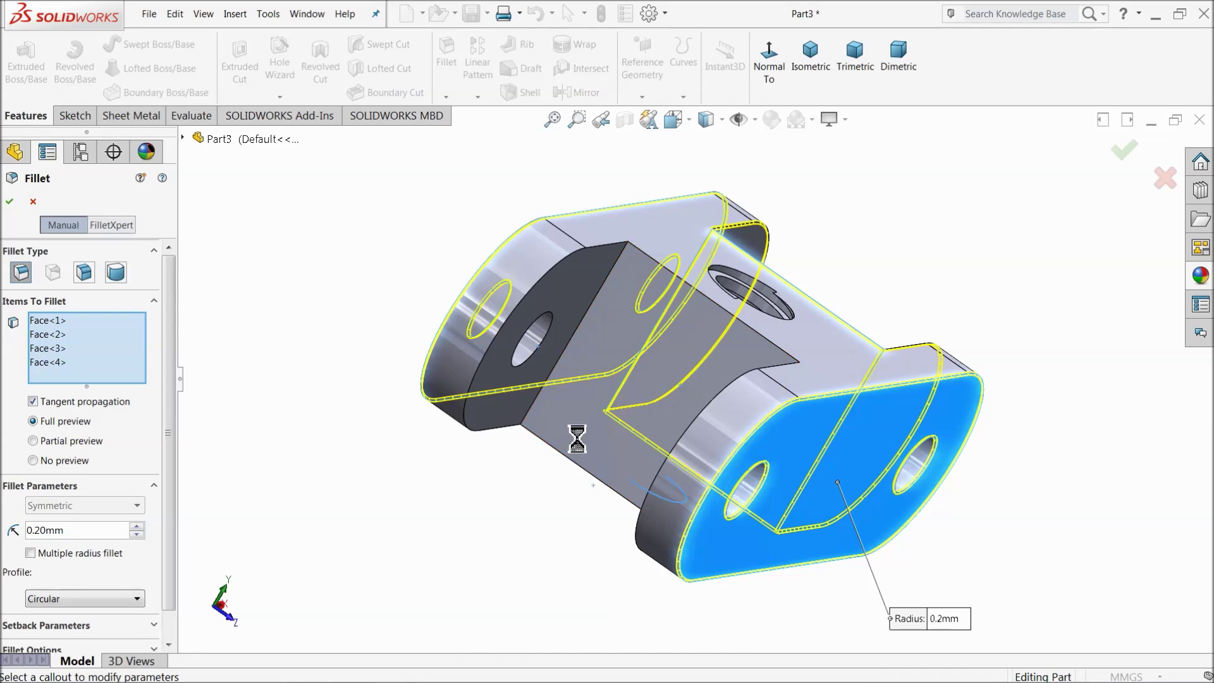
pyautogui.moveTo(569, 435); pyautogui.dragTo(544, 305, button='middle')
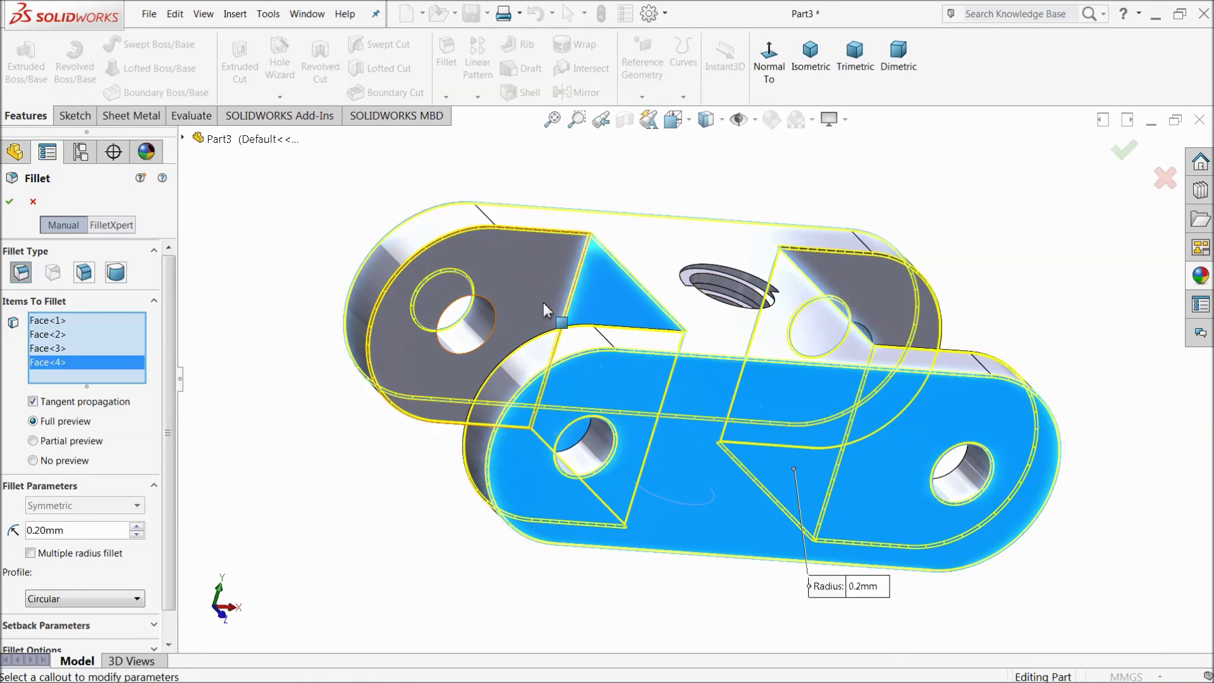
pyautogui.click(499, 317)
pyautogui.moveTo(500, 317); pyautogui.dragTo(1020, 302, button='middle')
pyautogui.click(870, 543)
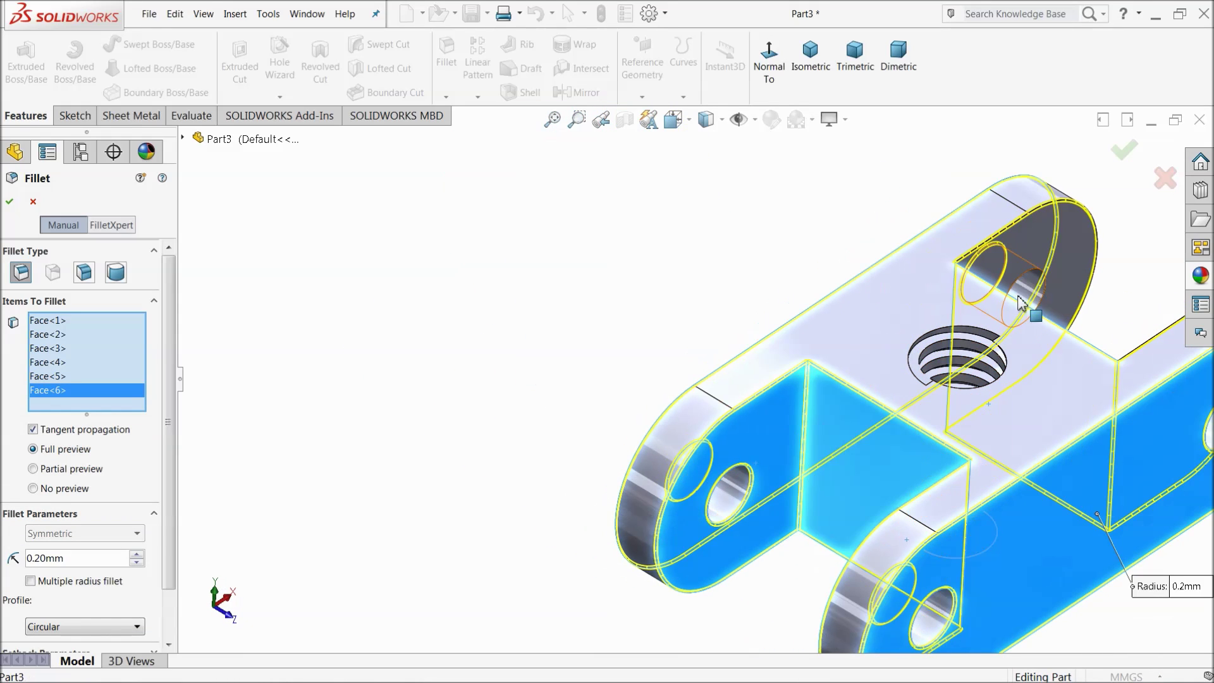
pyautogui.click(1028, 243)
pyautogui.moveTo(1028, 243); pyautogui.dragTo(817, 278, button='middle')
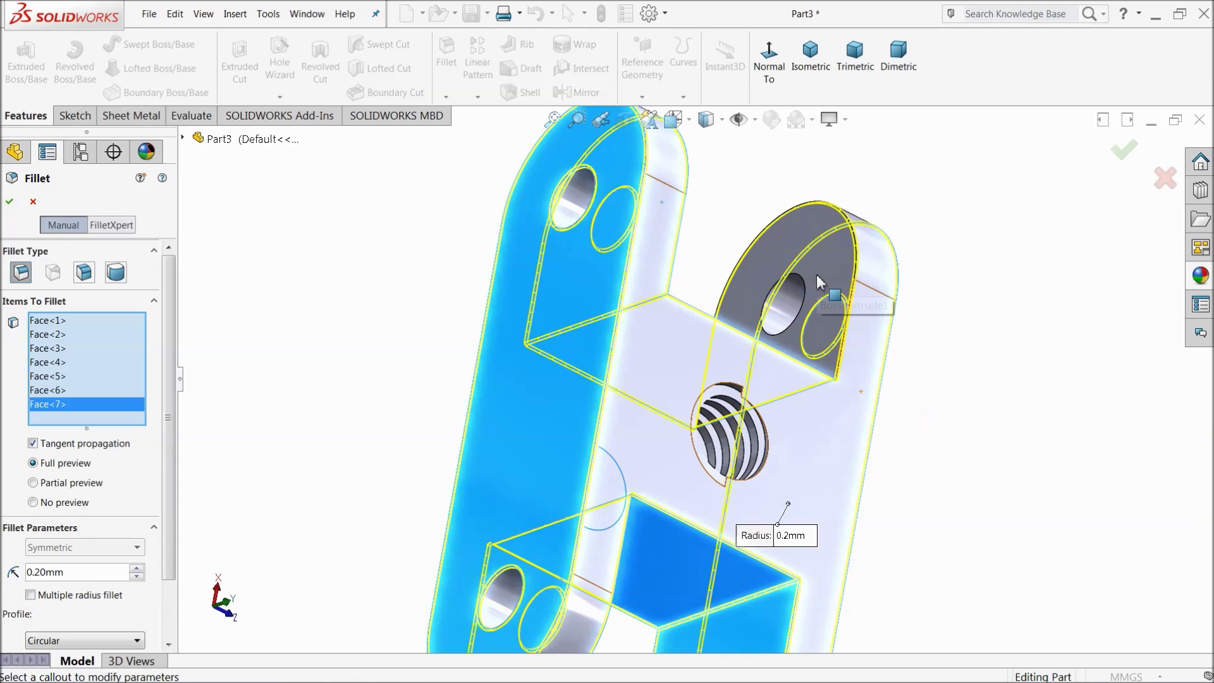
pyautogui.click(817, 278)
pyautogui.moveTo(818, 343); pyautogui.dragTo(631, 275, button='middle')
pyautogui.hotkey('ctrl', '7')
# - Apply the 0.2 mm fillet to the eight selected faces
pyautogui.click(9, 201)
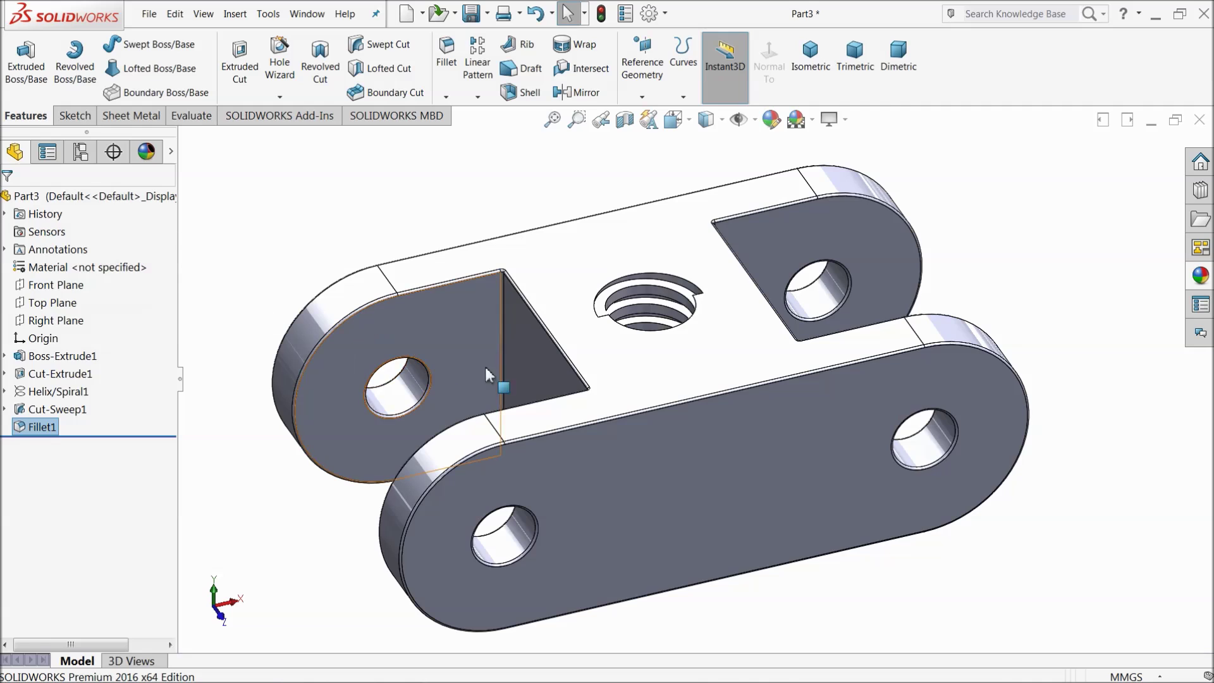
pyautogui.moveTo(503, 367); pyautogui.dragTo(407, 344, button='middle')
pyautogui.press('Escape')
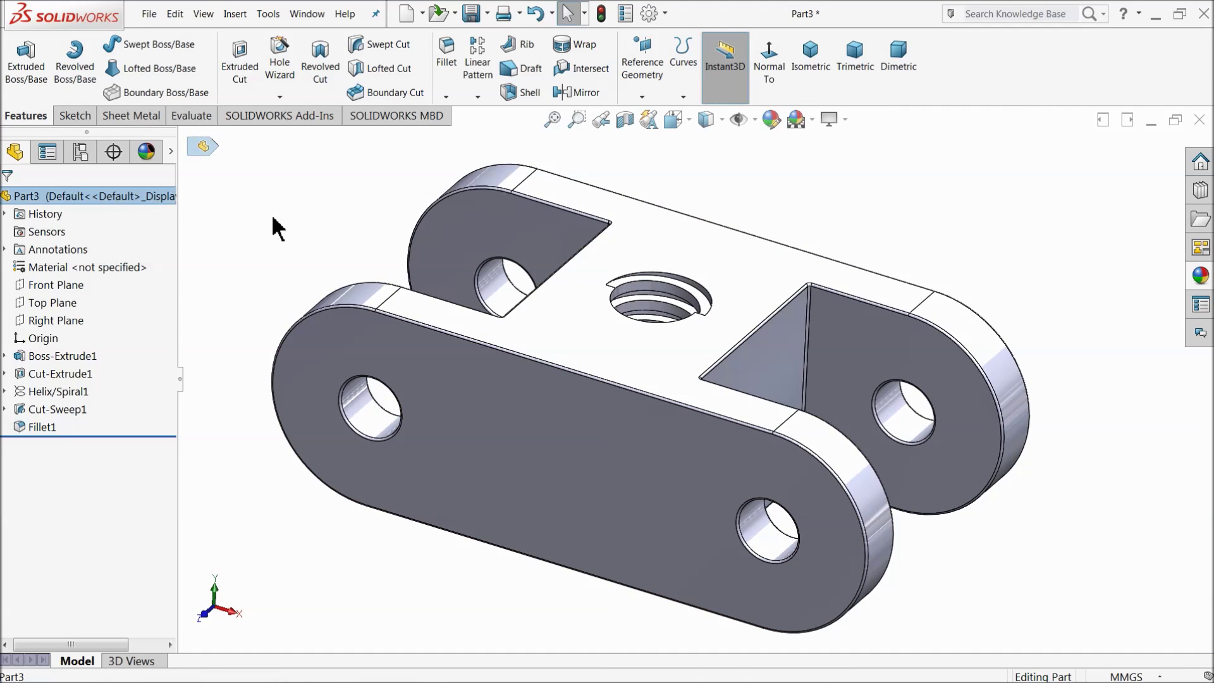
# - Apply the Yellow solid appearance from the Appearances library to the whole part
pyautogui.click(1200, 276)
pyautogui.scroll(1, 1086, 218)
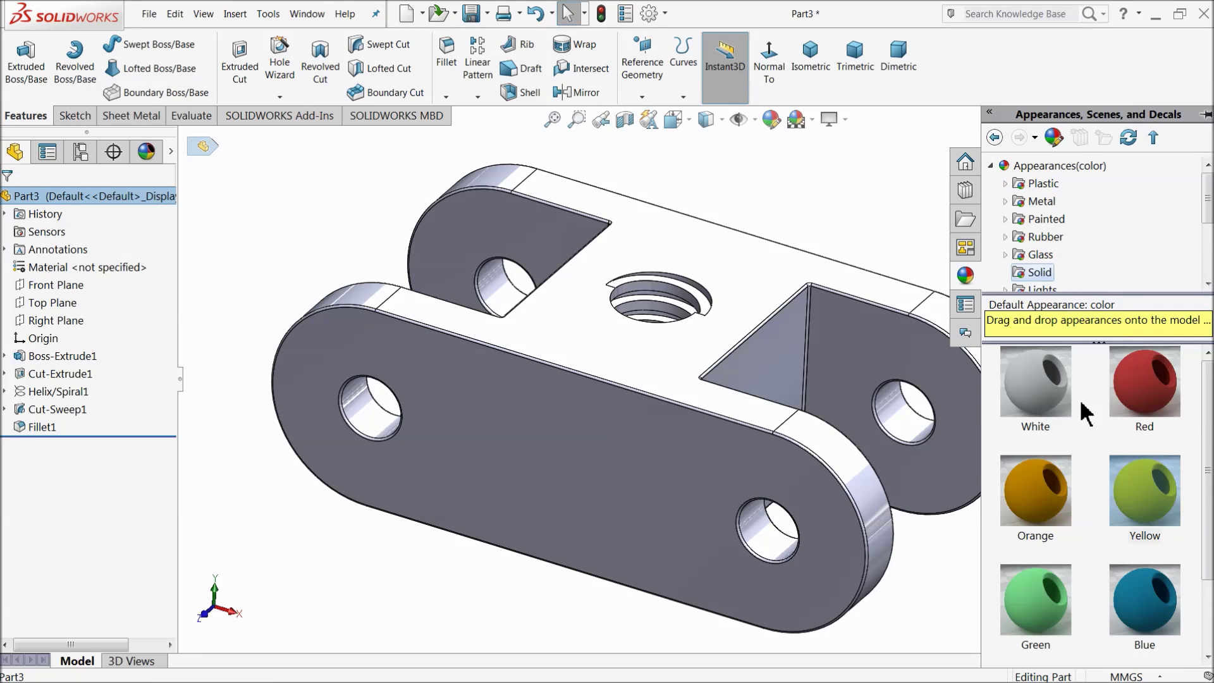
pyautogui.doubleClick(1145, 491)
pyautogui.moveTo(651, 323); pyautogui.dragTo(600, 405, button='middle')
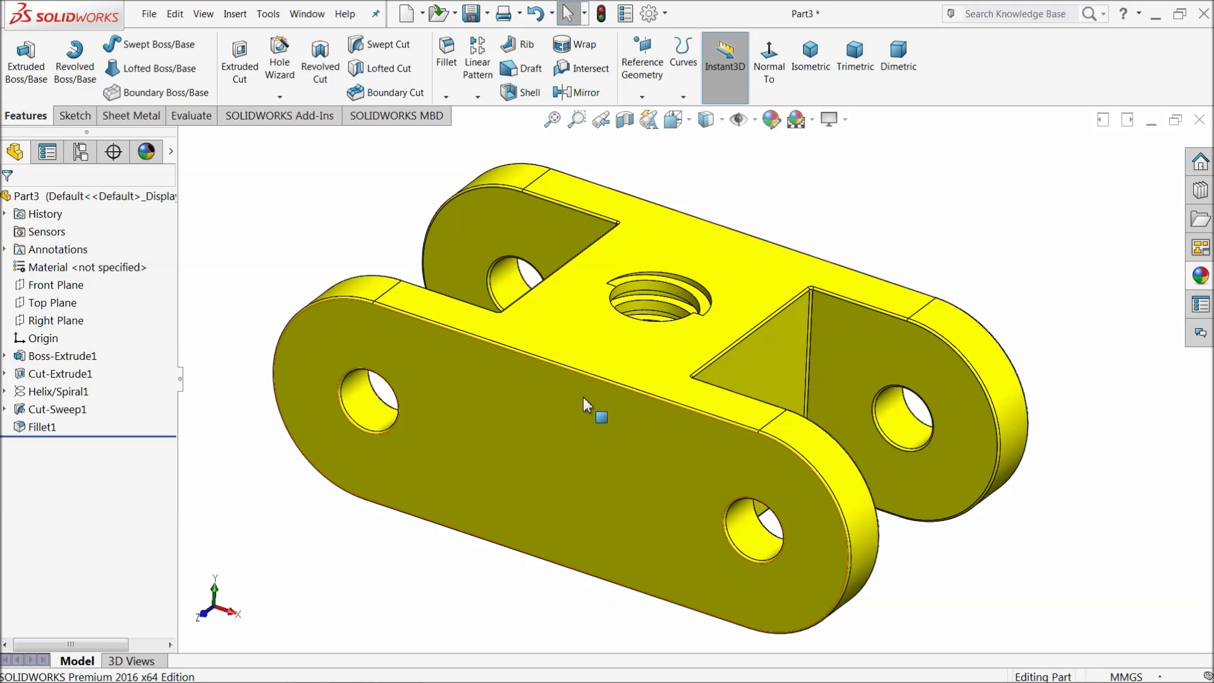
# - Save the part as '3.Nut Housing' and orbit to check it from other angles
pyautogui.click(471, 14)
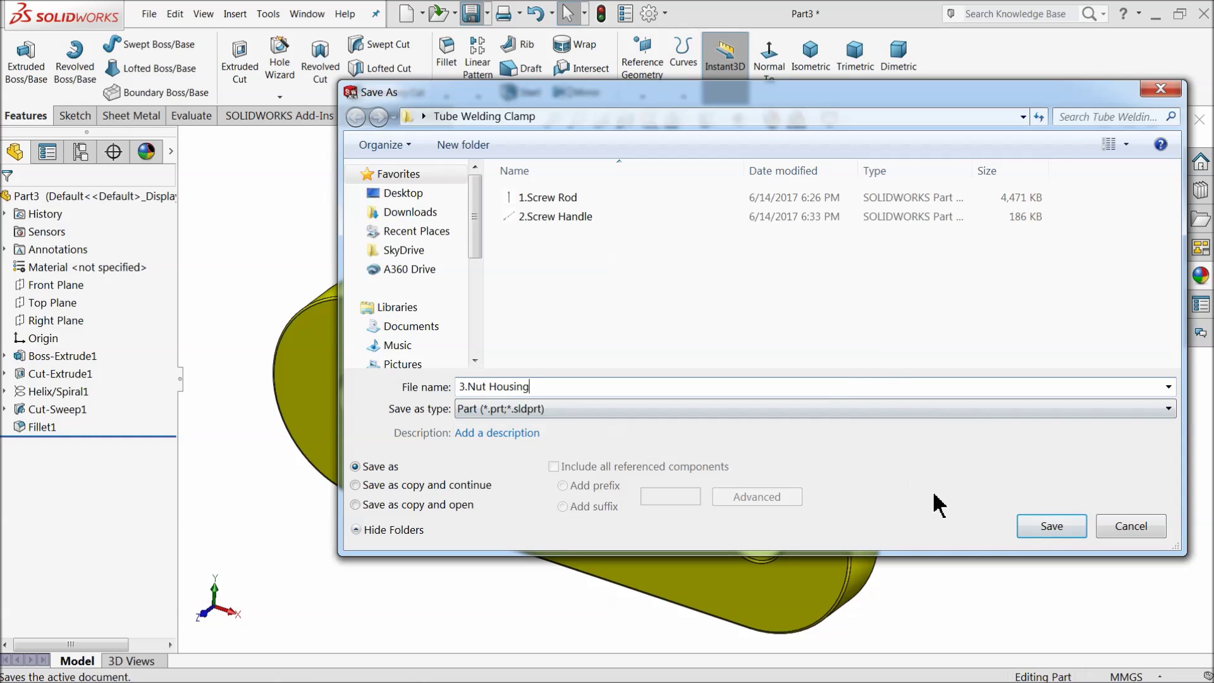
pyautogui.click(1045, 531)
pyautogui.moveTo(642, 482); pyautogui.dragTo(580, 480, button='middle')
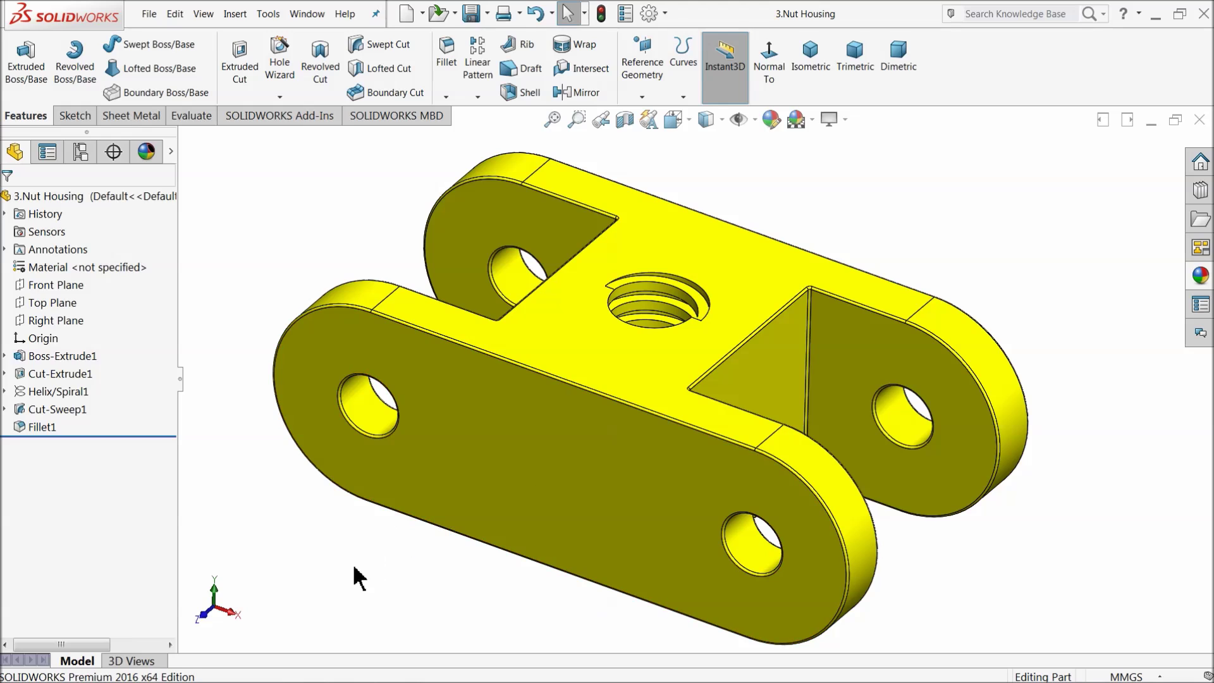
pyautogui.moveTo(381, 573); pyautogui.dragTo(417, 443, button='middle')
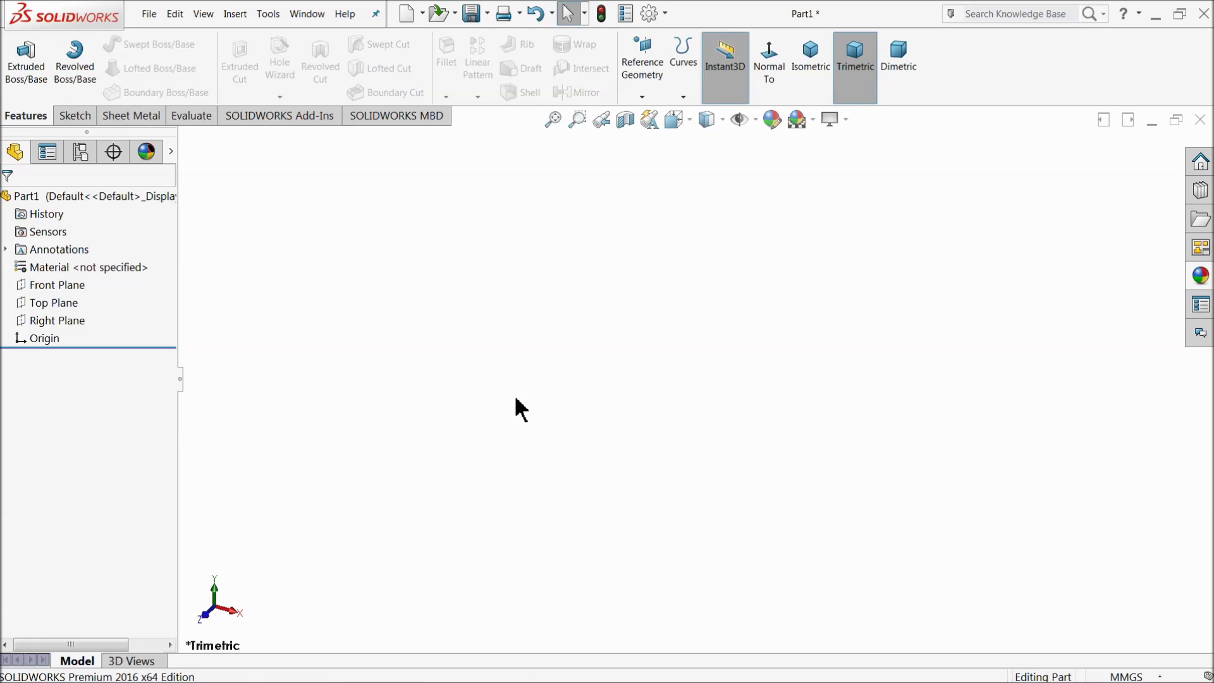
# - On the Front Plane, draw a closed outline: vertical left edge, bottom line, tangent arc end, sloped edge
pyautogui.click(26, 286)
pyautogui.click(106, 270)
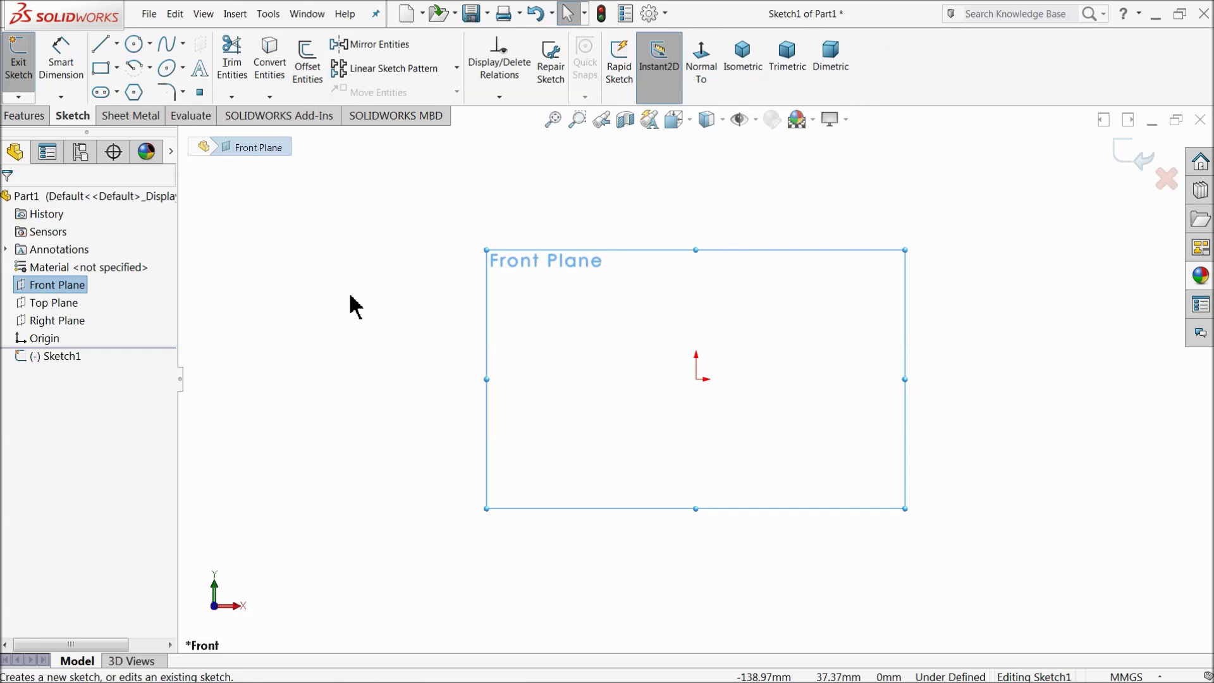
pyautogui.click(100, 41)
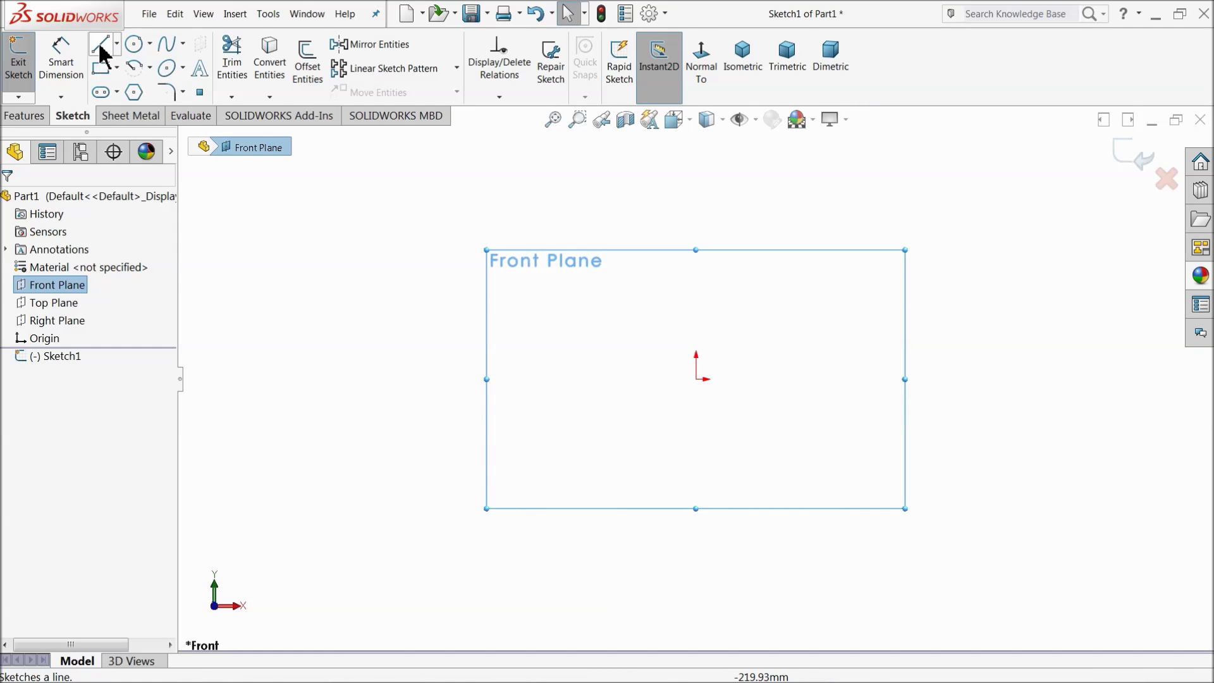
pyautogui.click(696, 203)
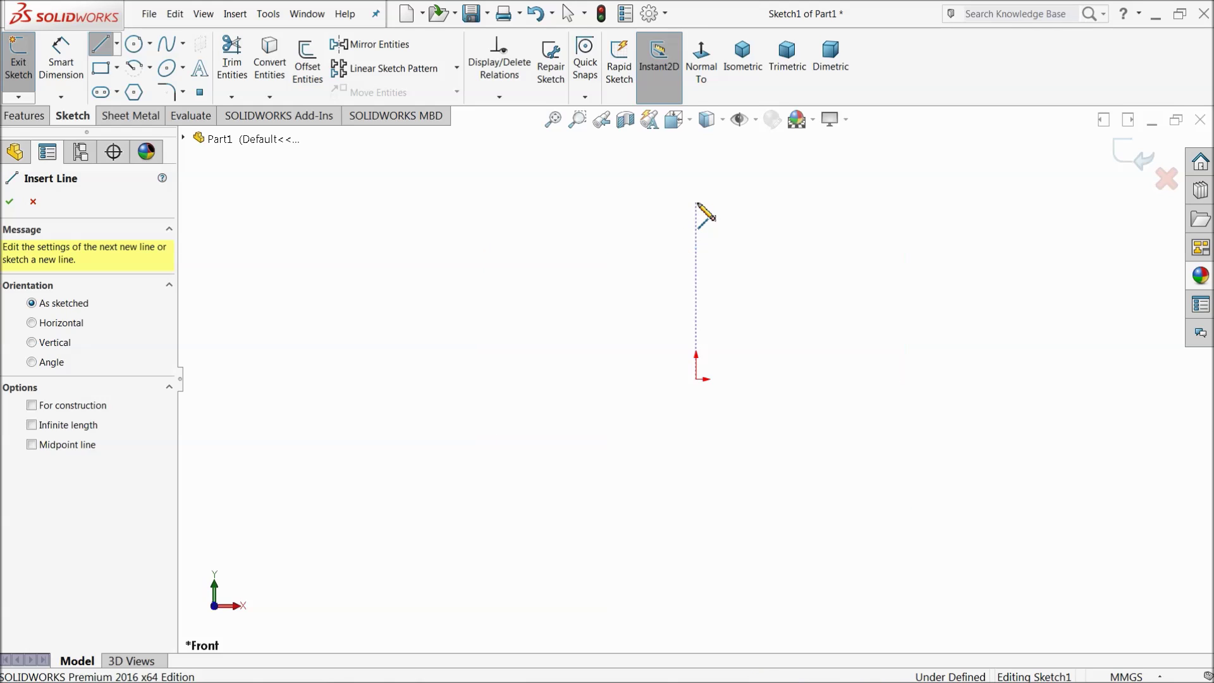
pyautogui.click(697, 380)
pyautogui.click(972, 380)
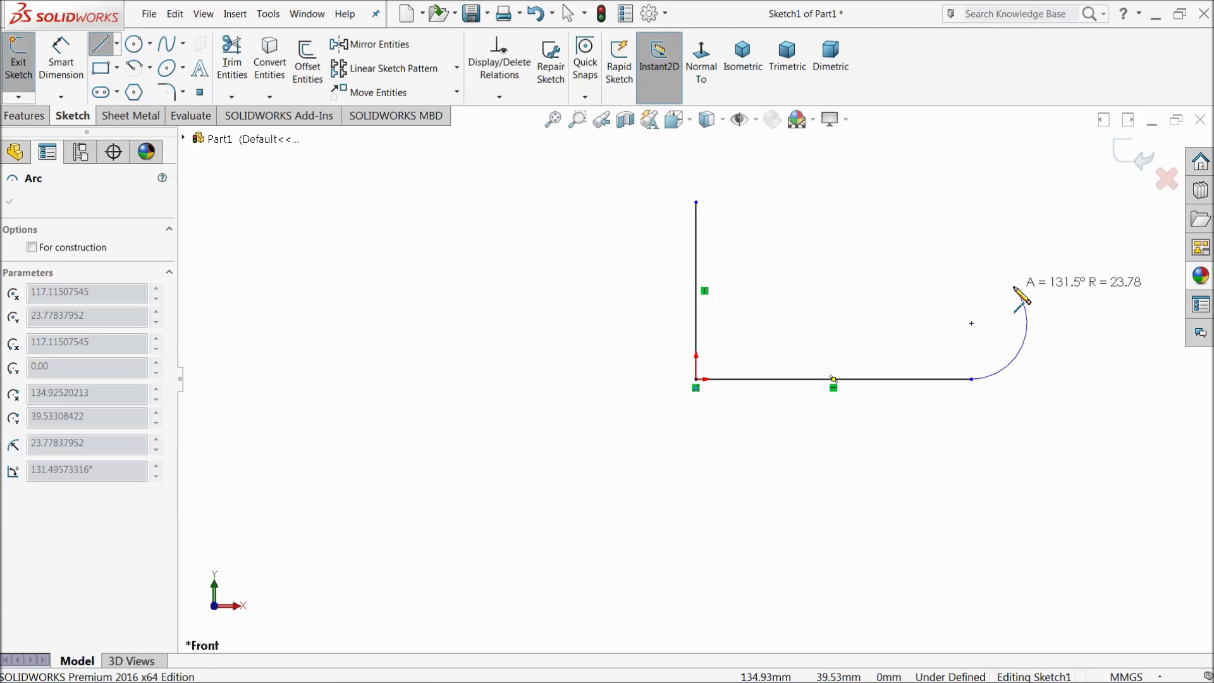
pyautogui.click(1014, 286)
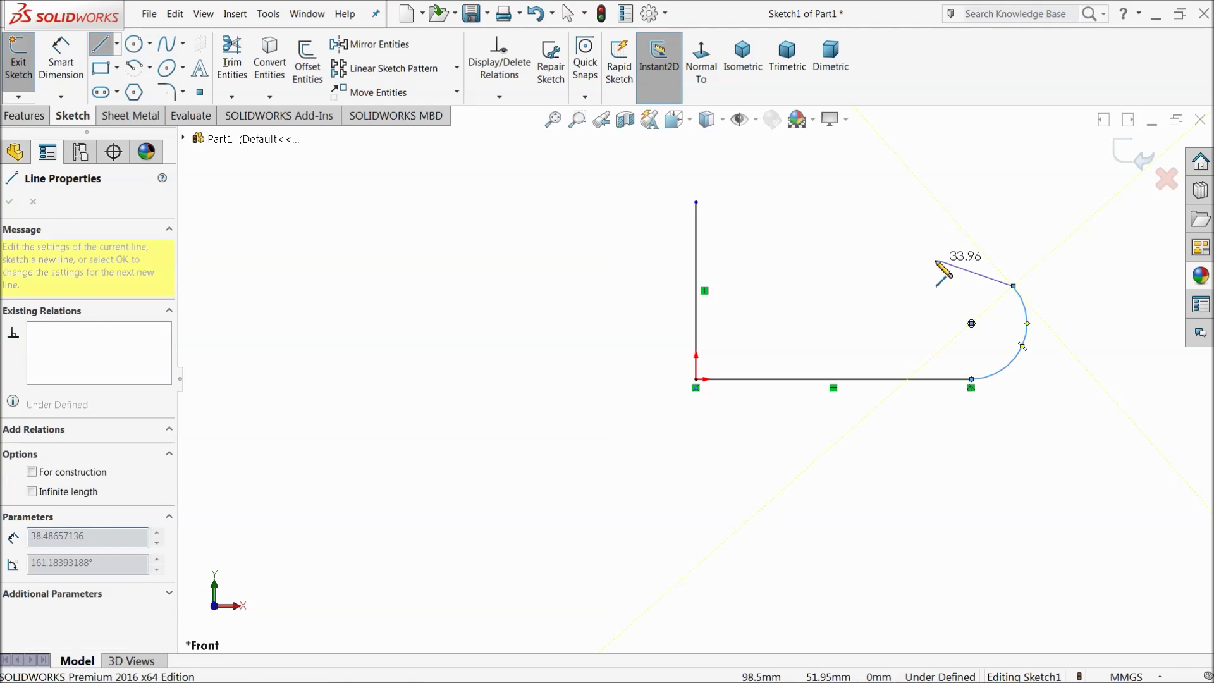
pyautogui.click(903, 223)
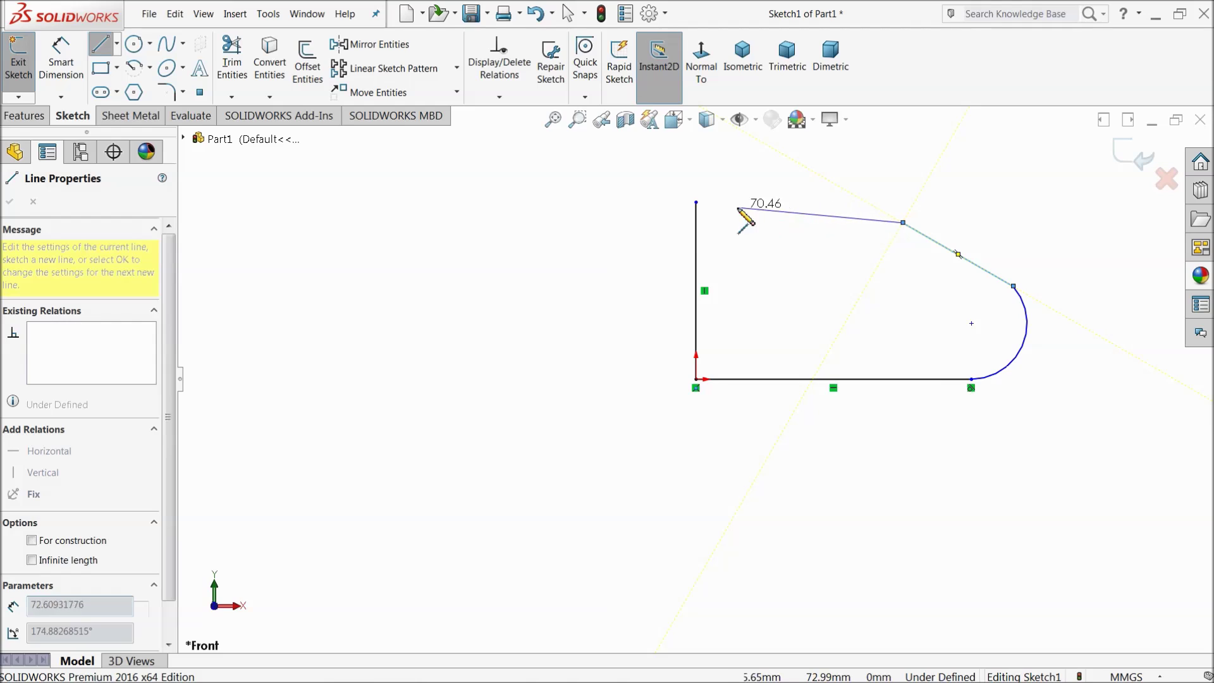
pyautogui.click(696, 202)
pyautogui.rightClick(573, 217)
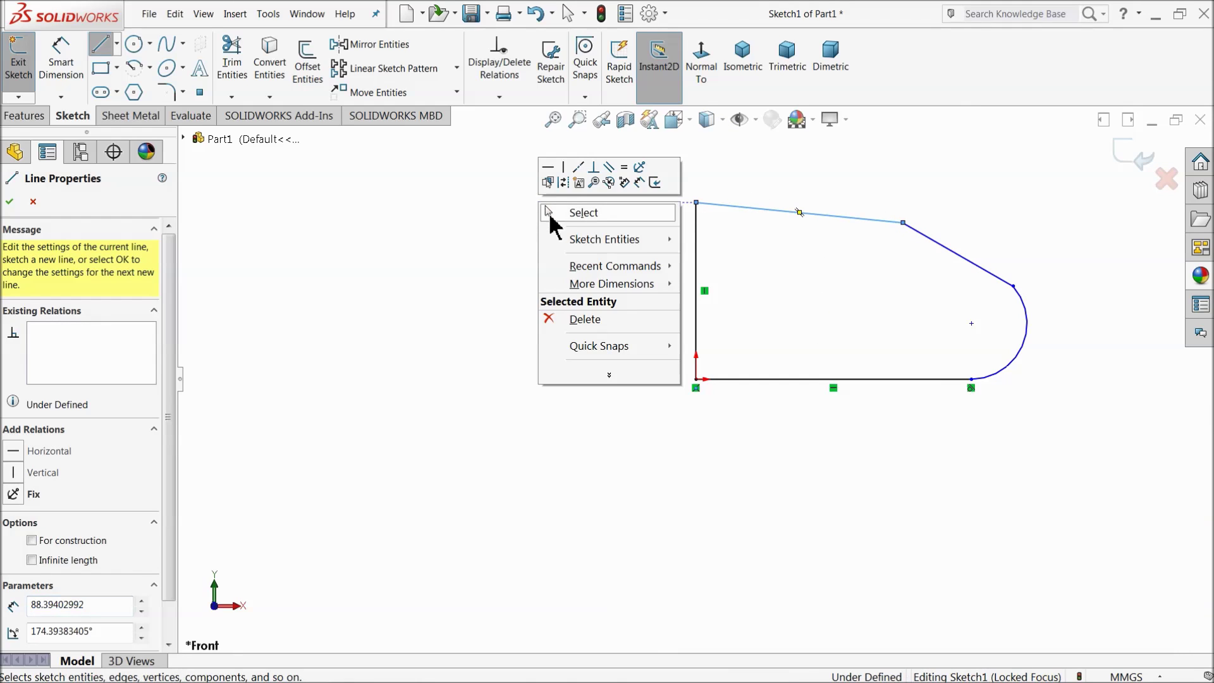
pyautogui.click(578, 212)
# - Make the sloped line tangent to the arc, the top line horizontal, and the left line construction
pyautogui.scroll(-2, 1043, 269)
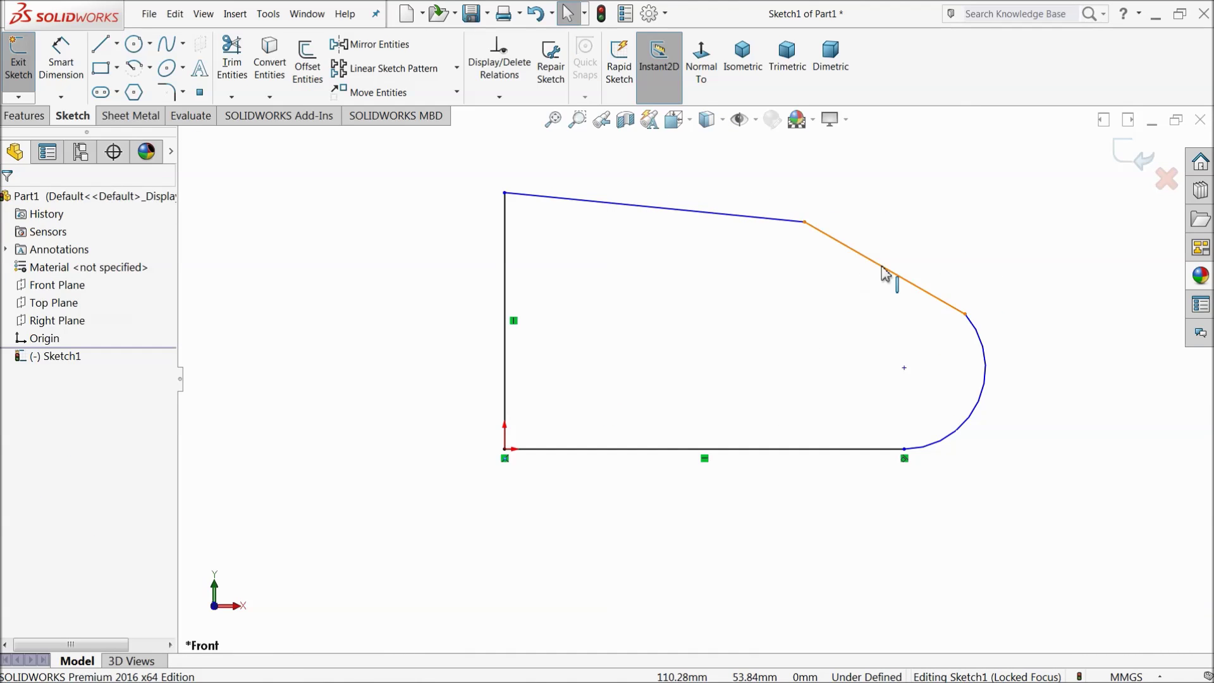
pyautogui.moveTo(994, 298); pyautogui.dragTo(923, 335)
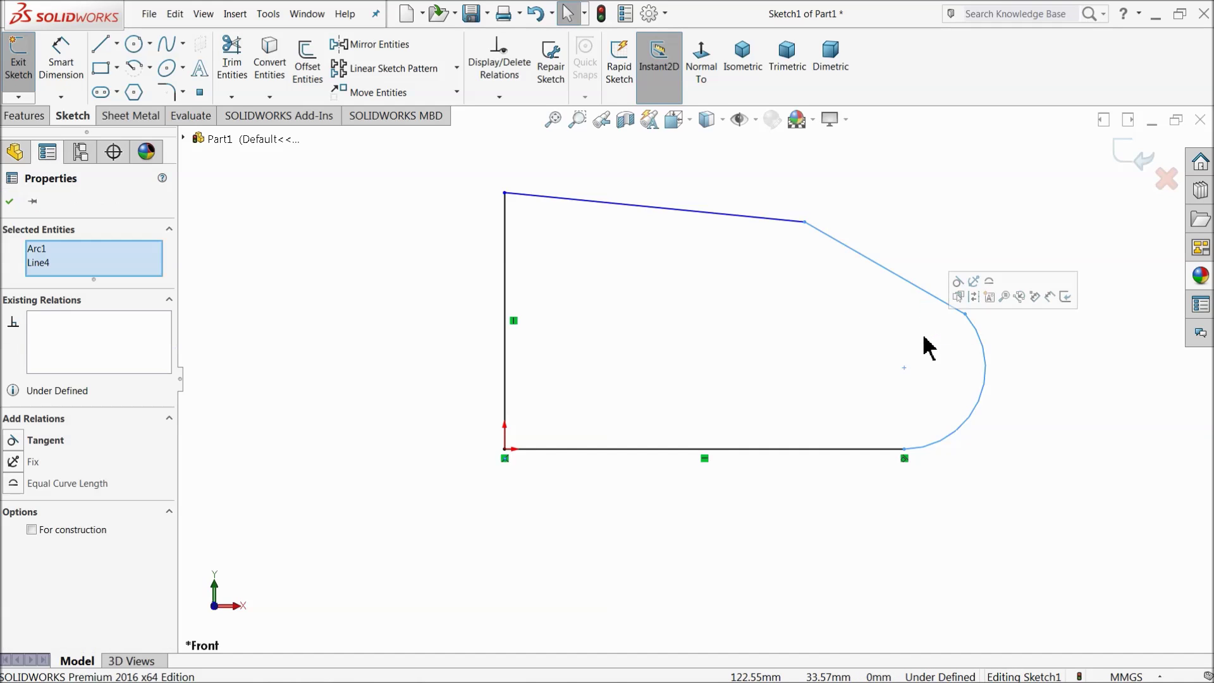
pyautogui.click(959, 281)
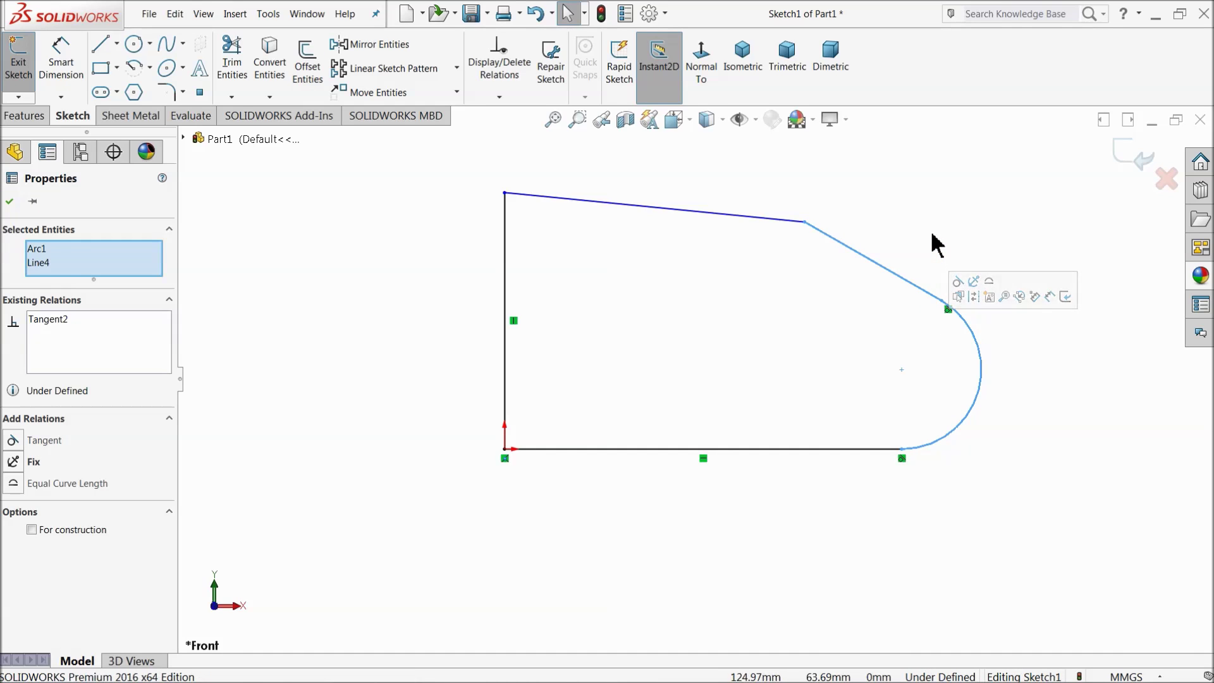
pyautogui.press('Escape')
pyautogui.click(746, 224)
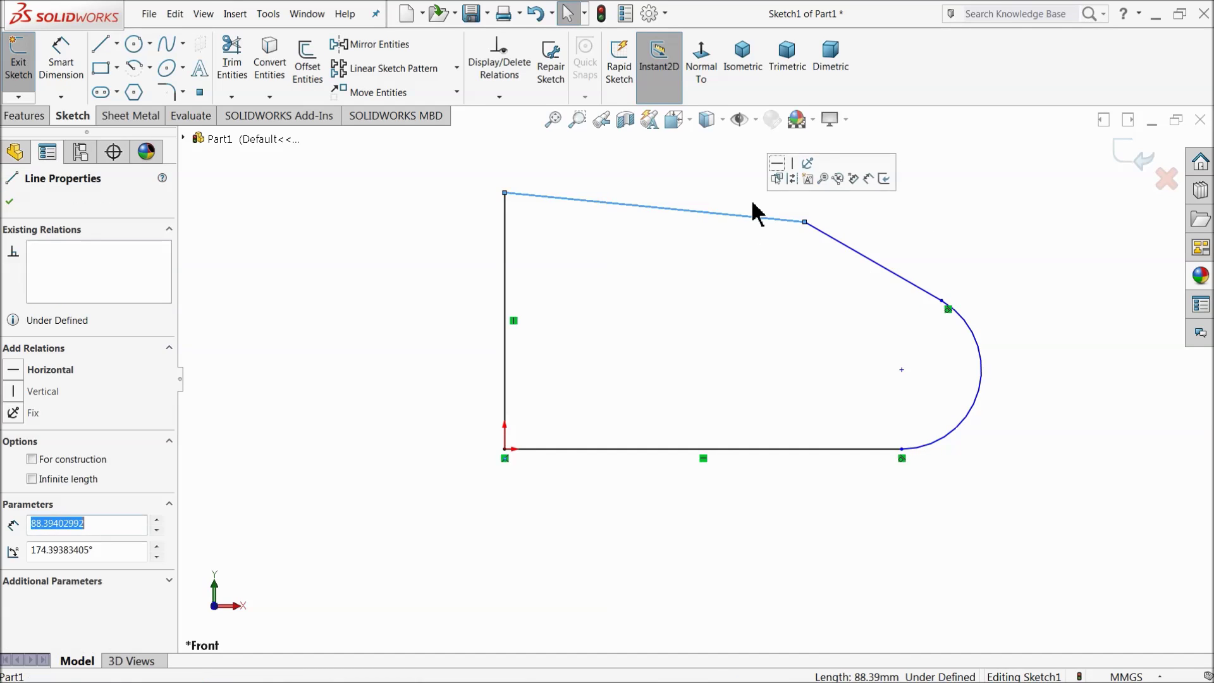
pyautogui.click(773, 170)
pyautogui.press('Escape')
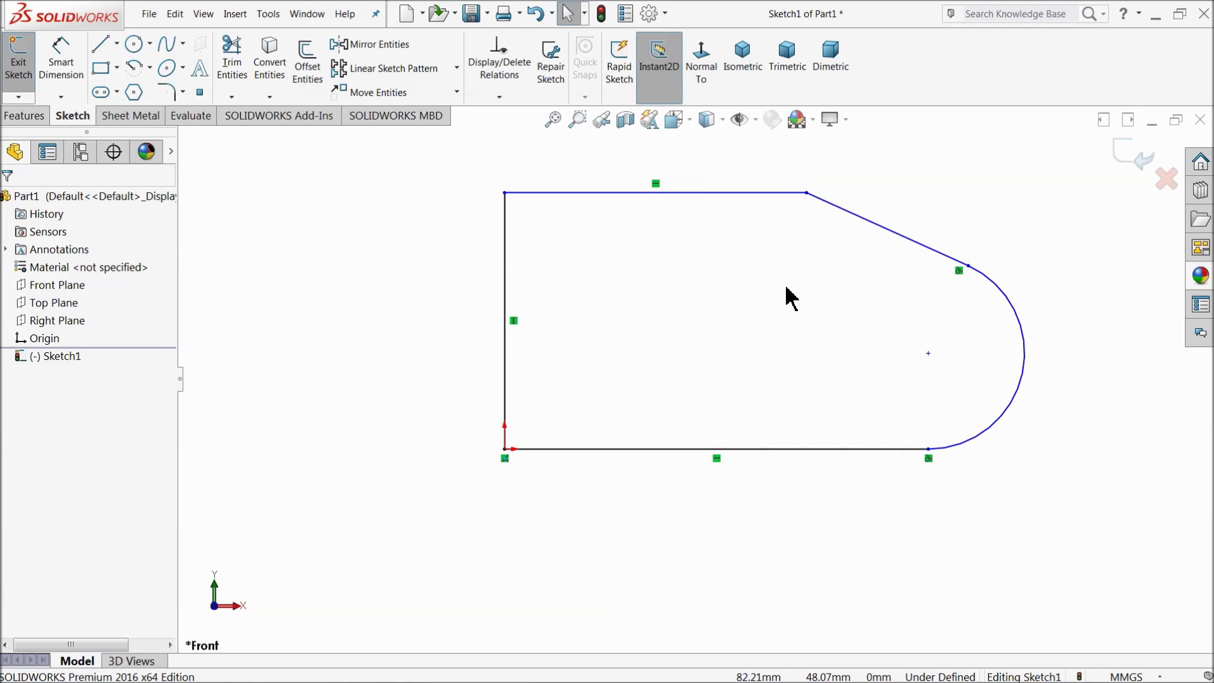
pyautogui.scroll(1, 791, 297)
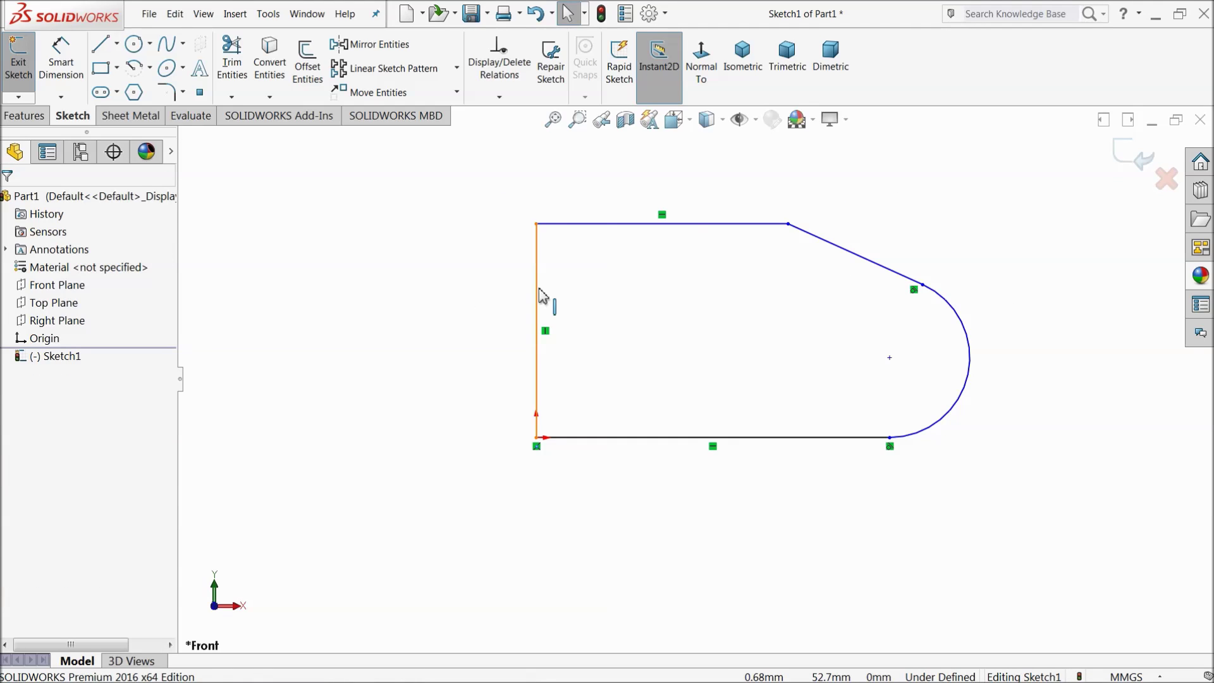
pyautogui.click(539, 295)
pyautogui.click(591, 247)
pyautogui.press('Escape')
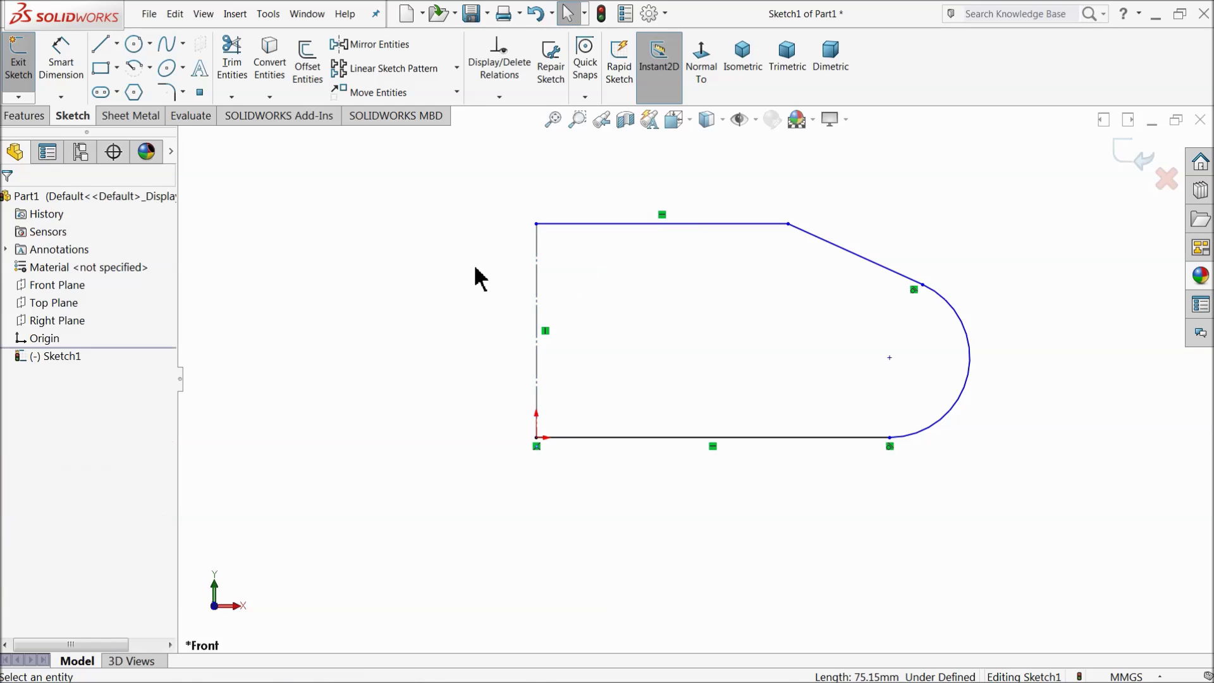
pyautogui.keyDown('ctrl'); pyautogui.moveTo(479, 278); pyautogui.dragTo(515, 334, button='middle'); pyautogui.keyUp('ctrl')
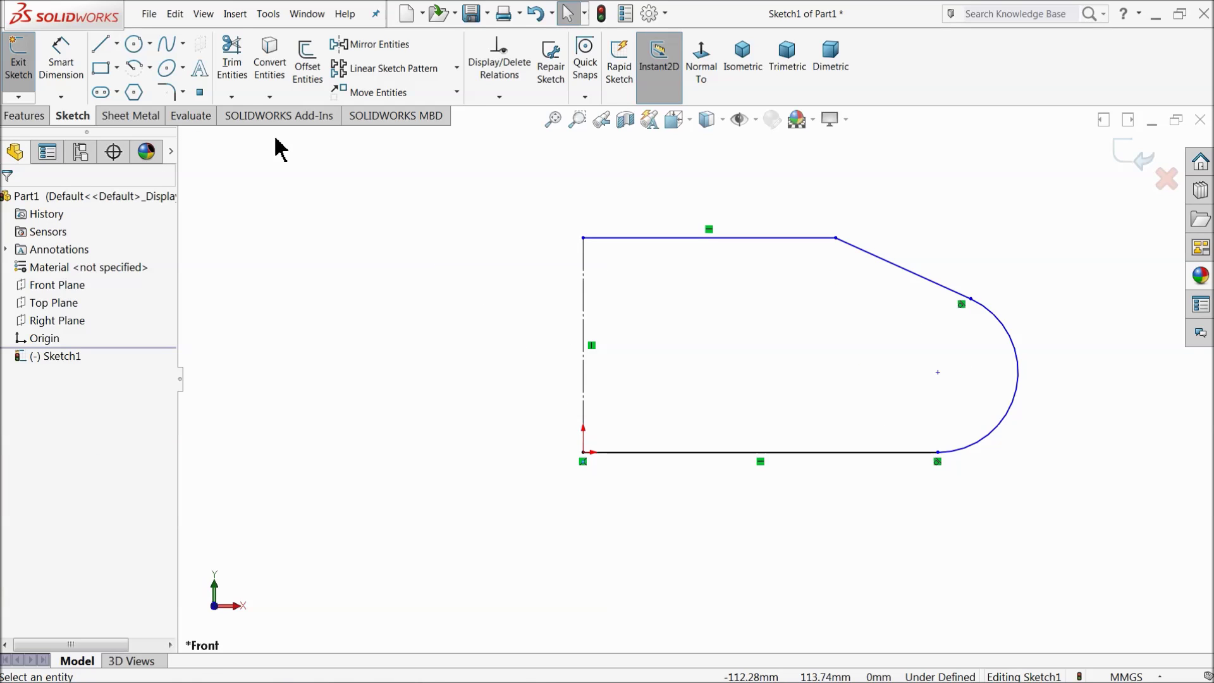
pyautogui.click(58, 53)
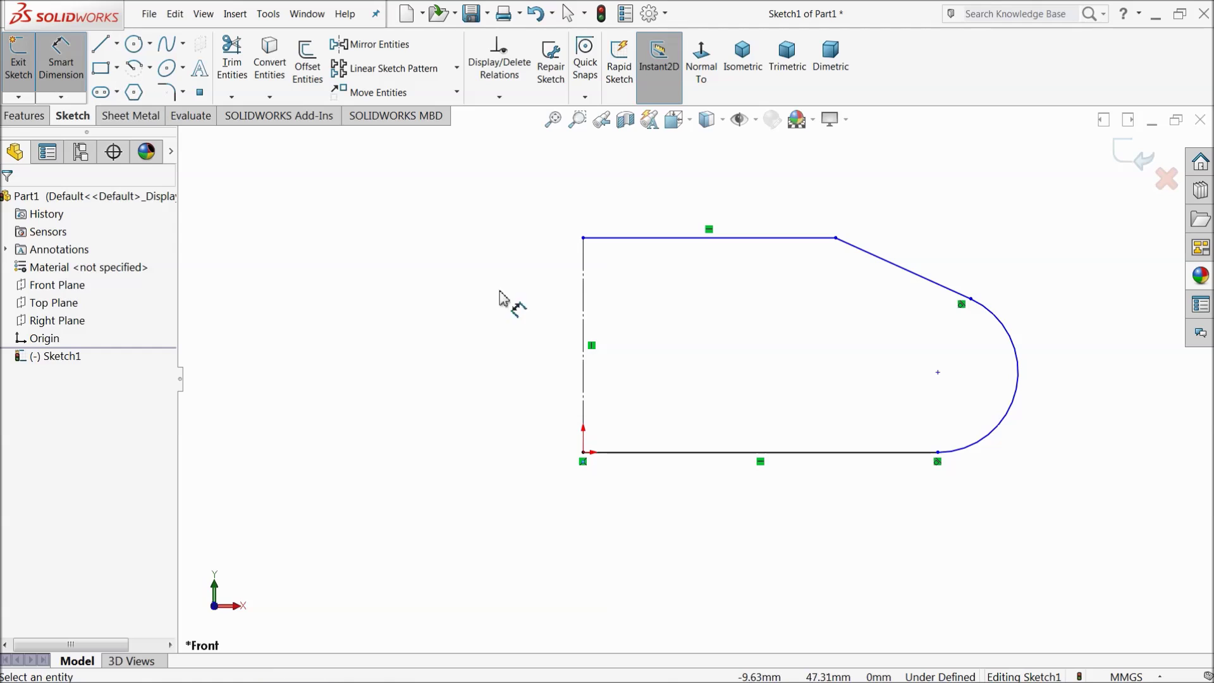
# - Dimension the bottom line to 45 mm and the left edge height to 25 mm
pyautogui.click(712, 454)
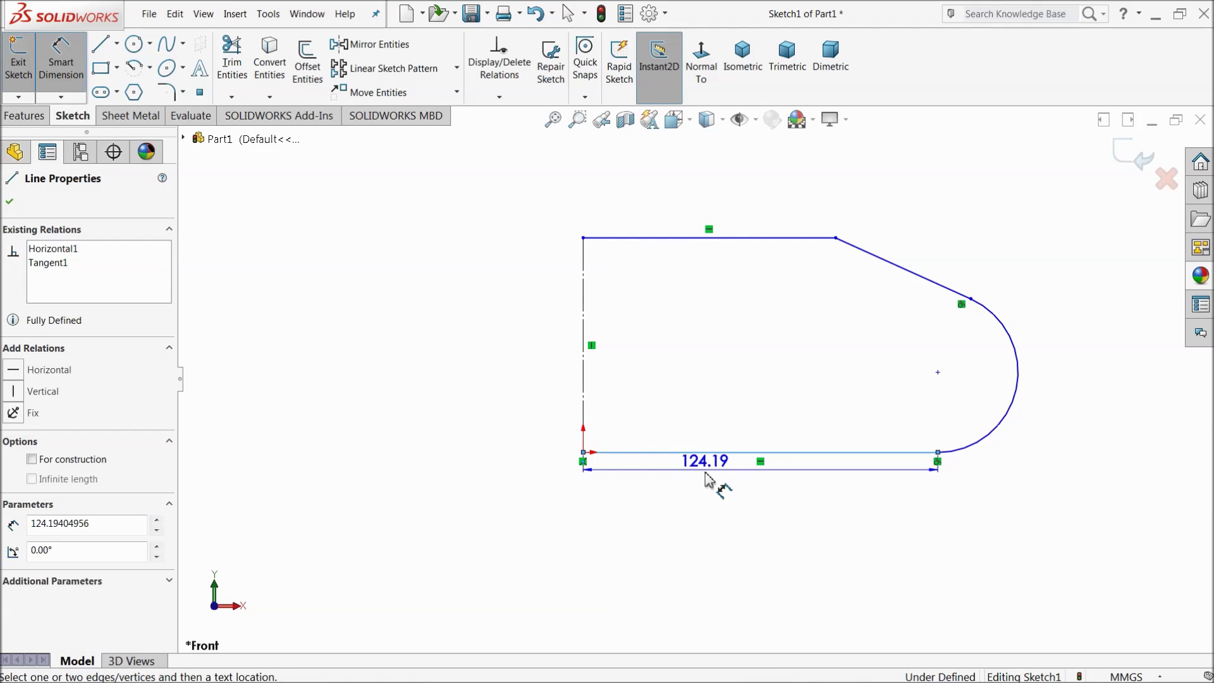
pyautogui.click(713, 514)
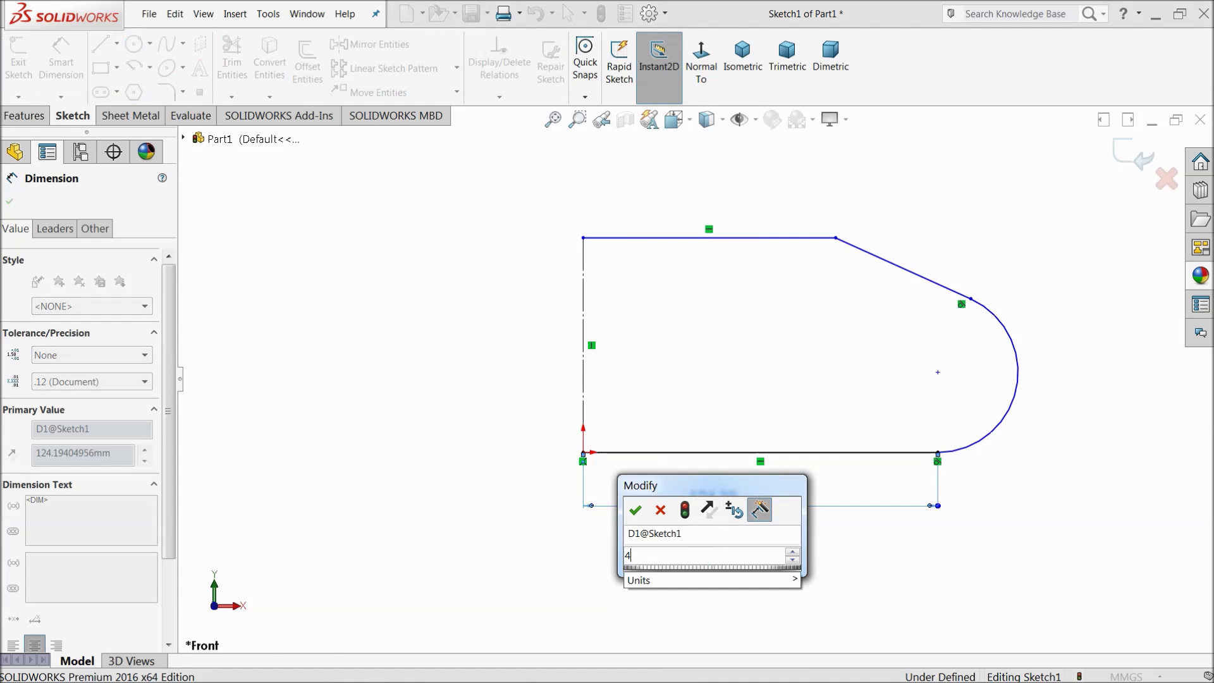
pyautogui.write('45')
pyautogui.click(635, 513)
pyautogui.click(583, 355)
pyautogui.click(542, 353)
pyautogui.write('25')
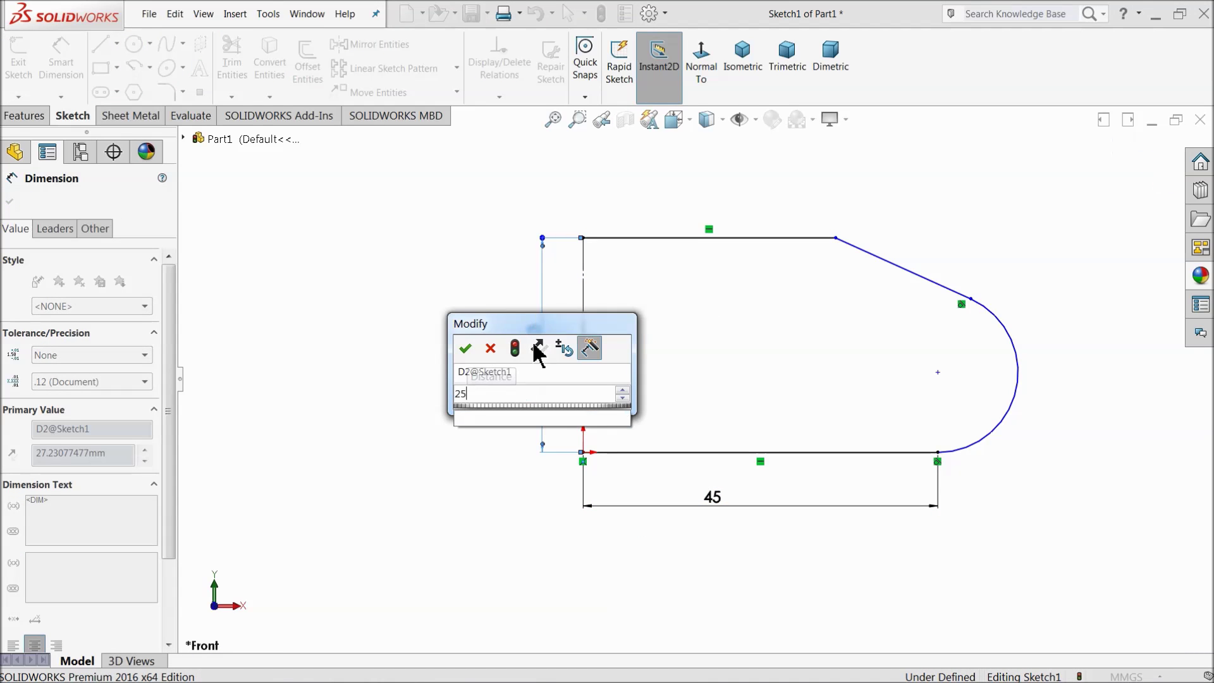
pyautogui.click(465, 350)
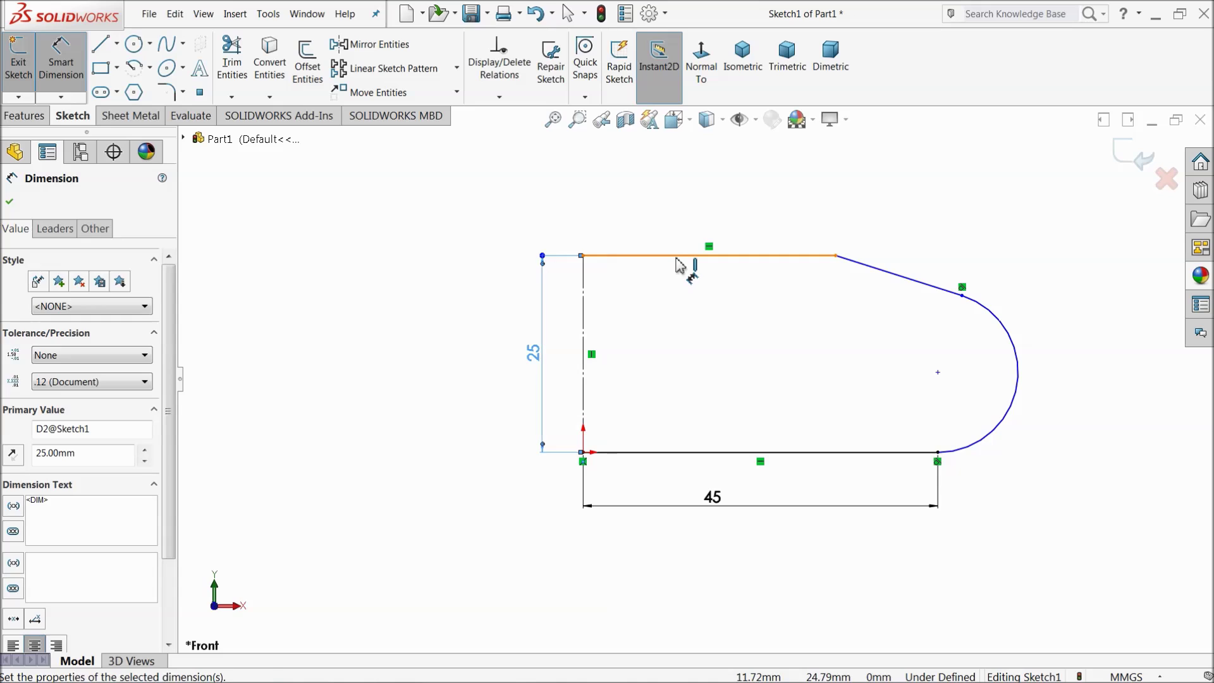
# - Dimension the top line to 20 mm and the rounded end to R8
pyautogui.click(679, 264)
pyautogui.click(674, 234)
pyautogui.write('20')
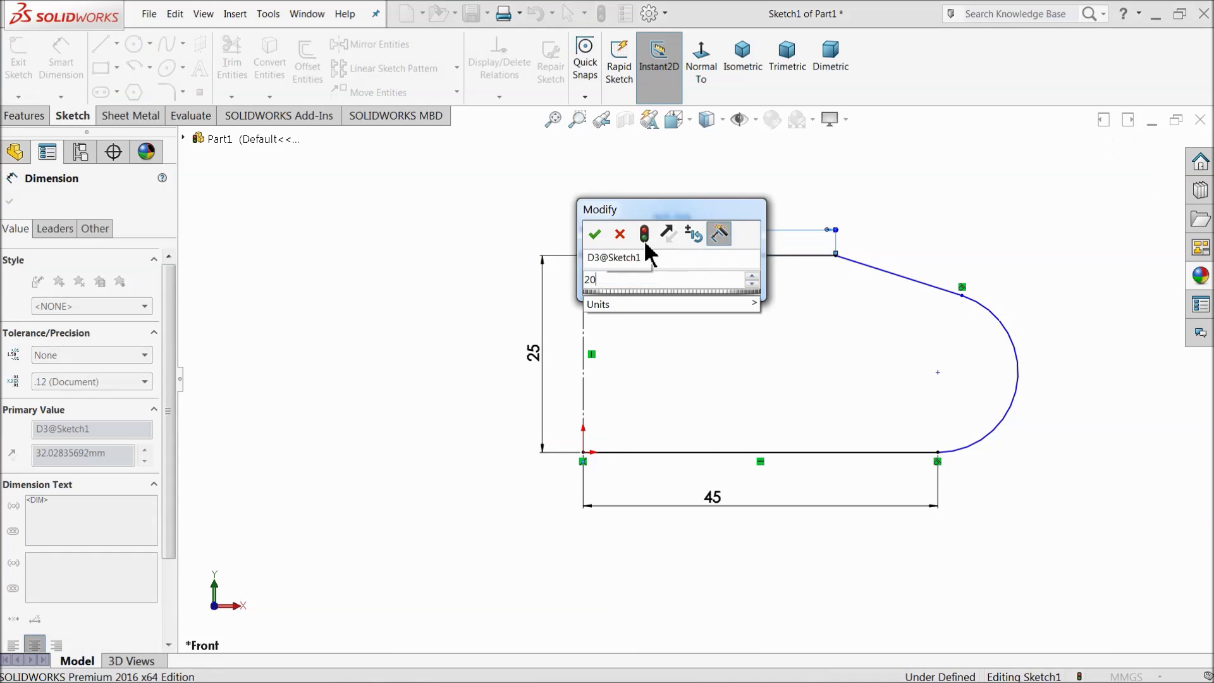
pyautogui.click(595, 235)
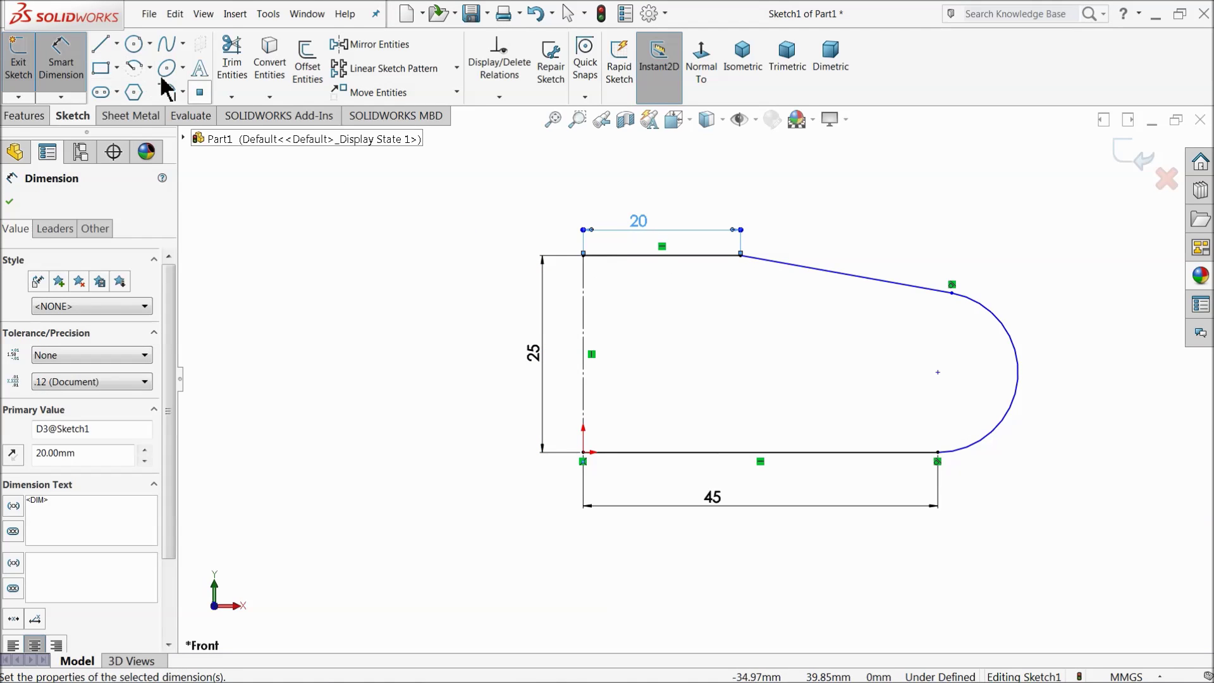
pyautogui.click(1015, 348)
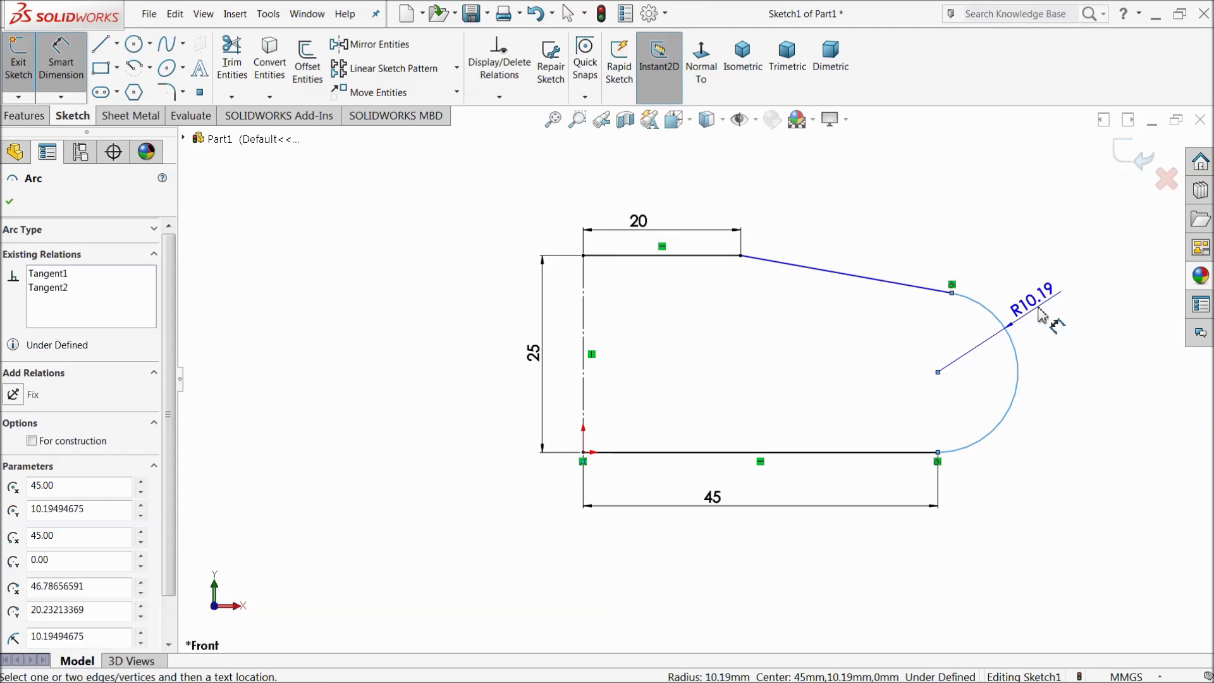
pyautogui.click(1036, 321)
pyautogui.write('8')
pyautogui.click(961, 309)
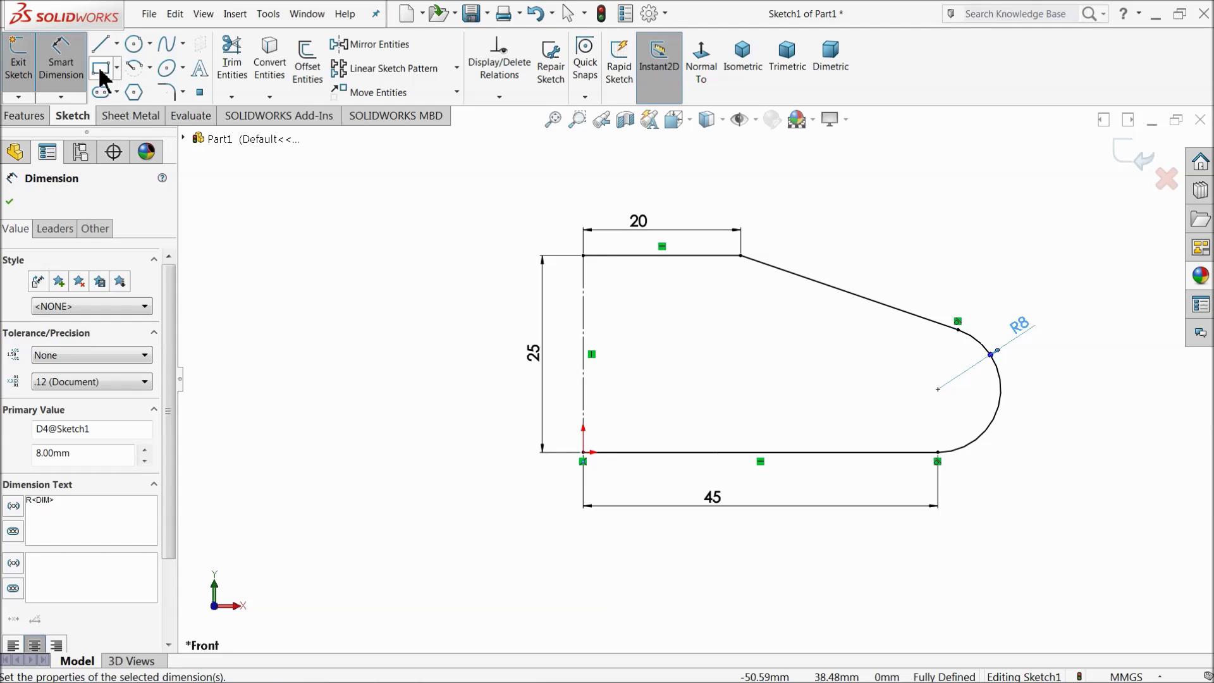
pyautogui.press('Escape')
# - Draw a circle at the rounded end's centre and dimension it to Ø6 mm
pyautogui.click(134, 44)
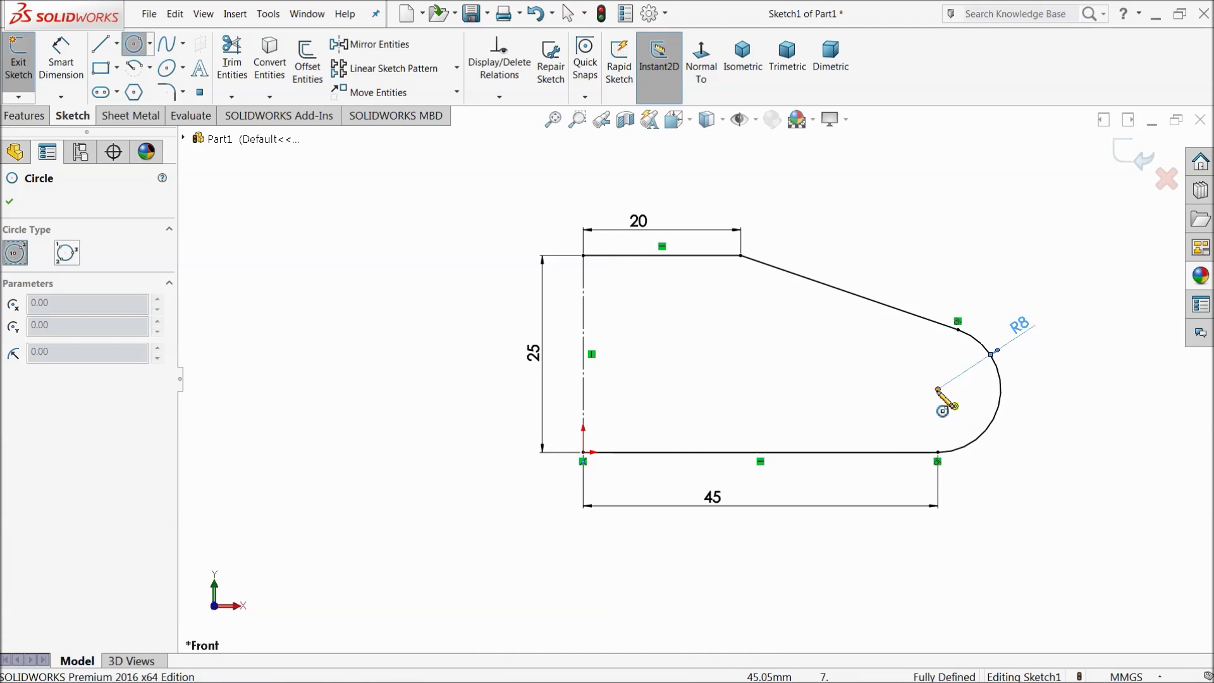
pyautogui.click(938, 390)
pyautogui.click(932, 380)
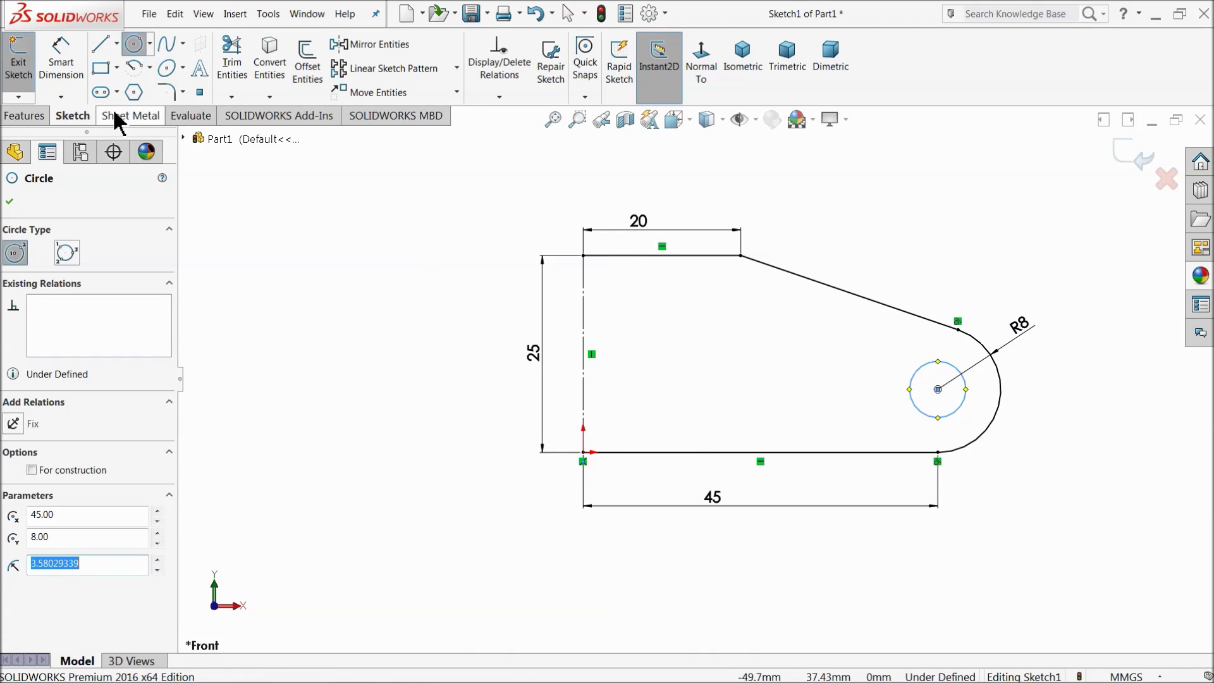
pyautogui.click(61, 60)
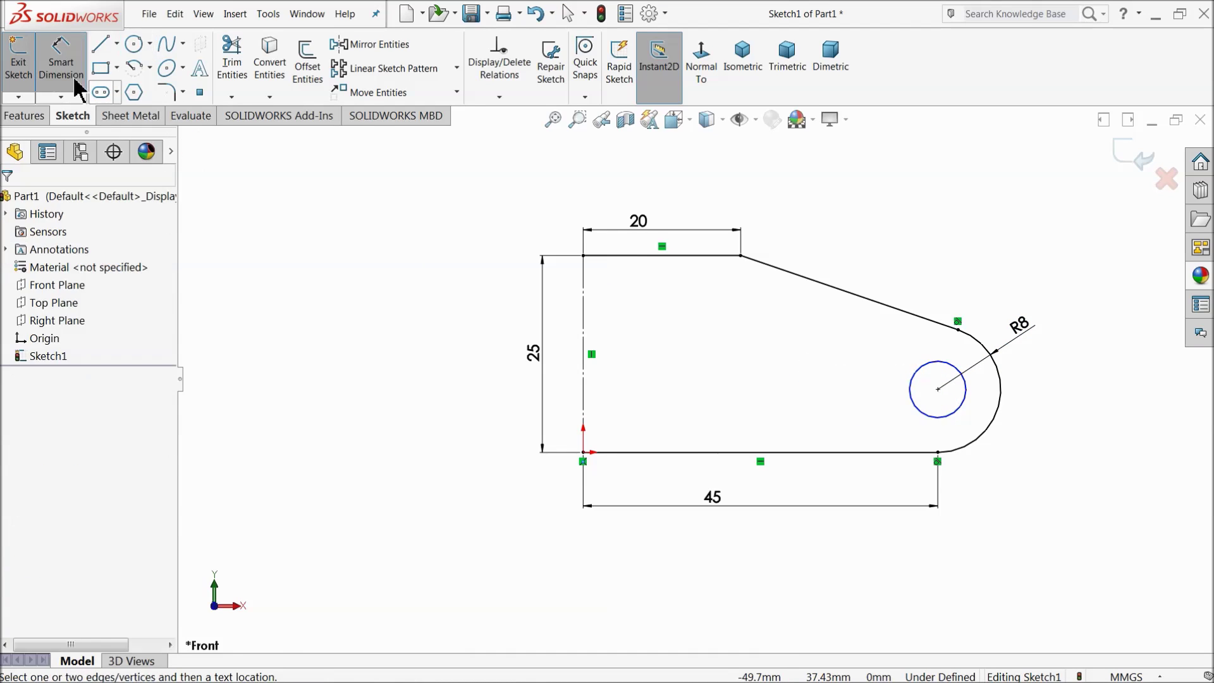
pyautogui.click(937, 364)
pyautogui.click(938, 291)
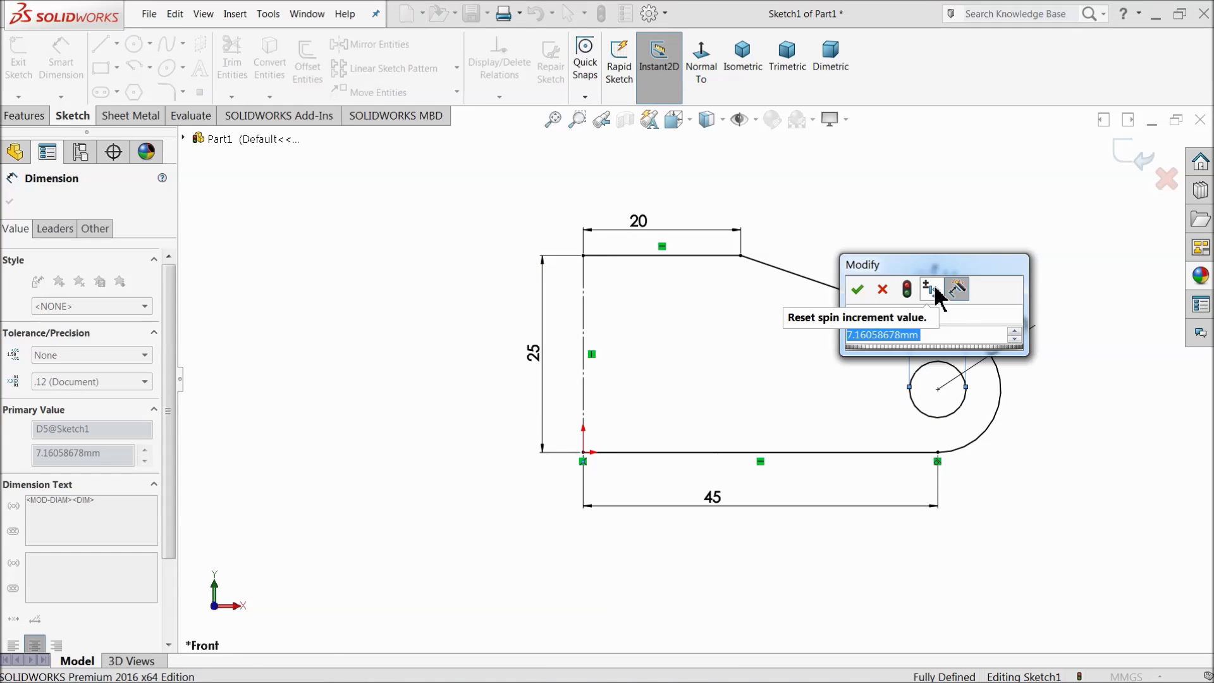
pyautogui.write('6')
pyautogui.click(857, 289)
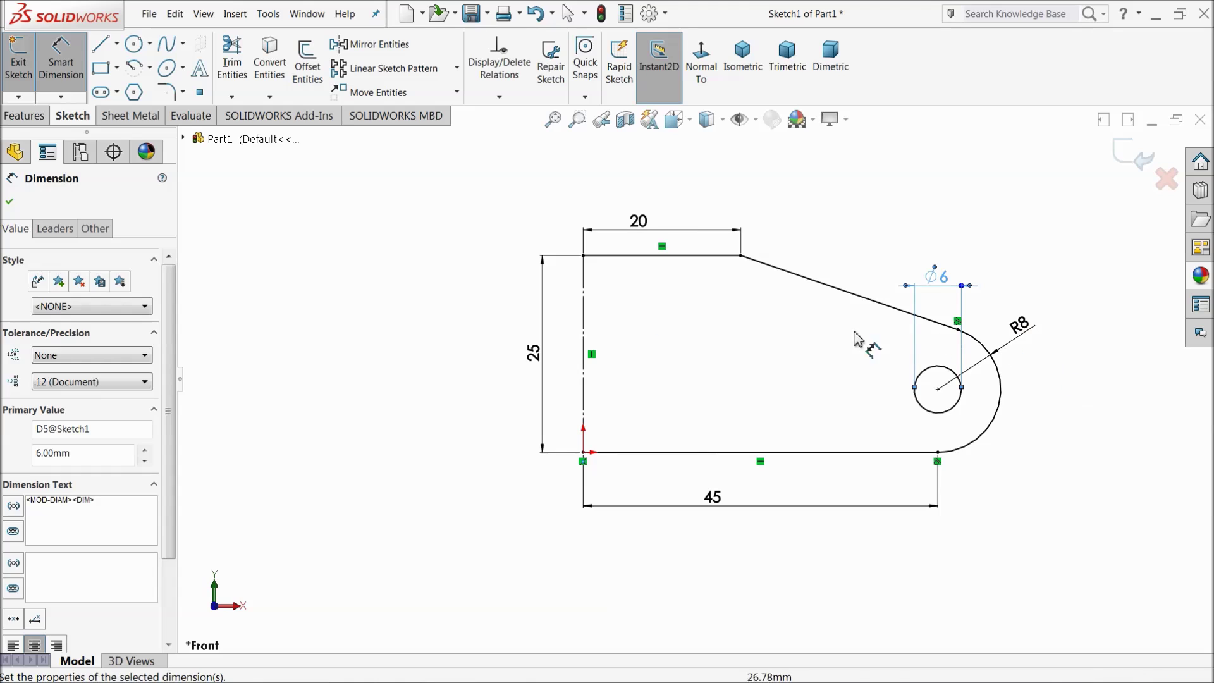
pyautogui.click(9, 202)
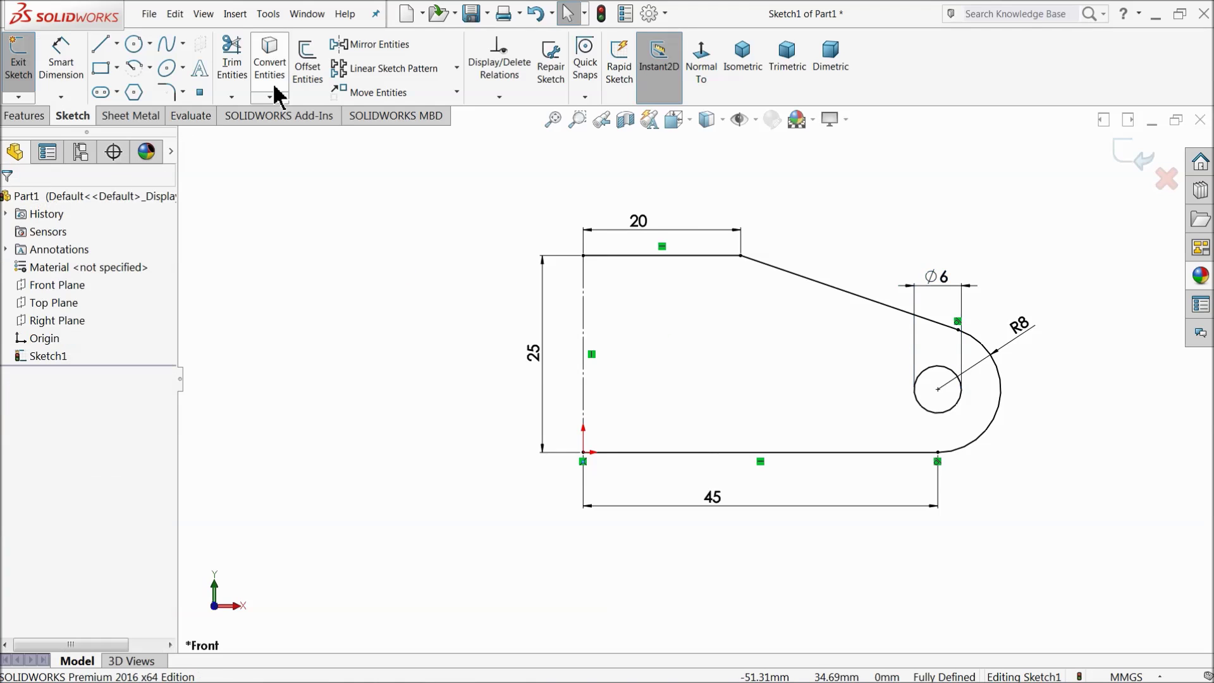
pyautogui.click(378, 45)
# - Mirror the outline's lines, arcs and circle about the vertical centreline
pyautogui.moveTo(1106, 192)
pyautogui.mouseDown()
pyautogui.moveTo(852, 447)
pyautogui.moveTo(643, 524)
pyautogui.mouseUp()
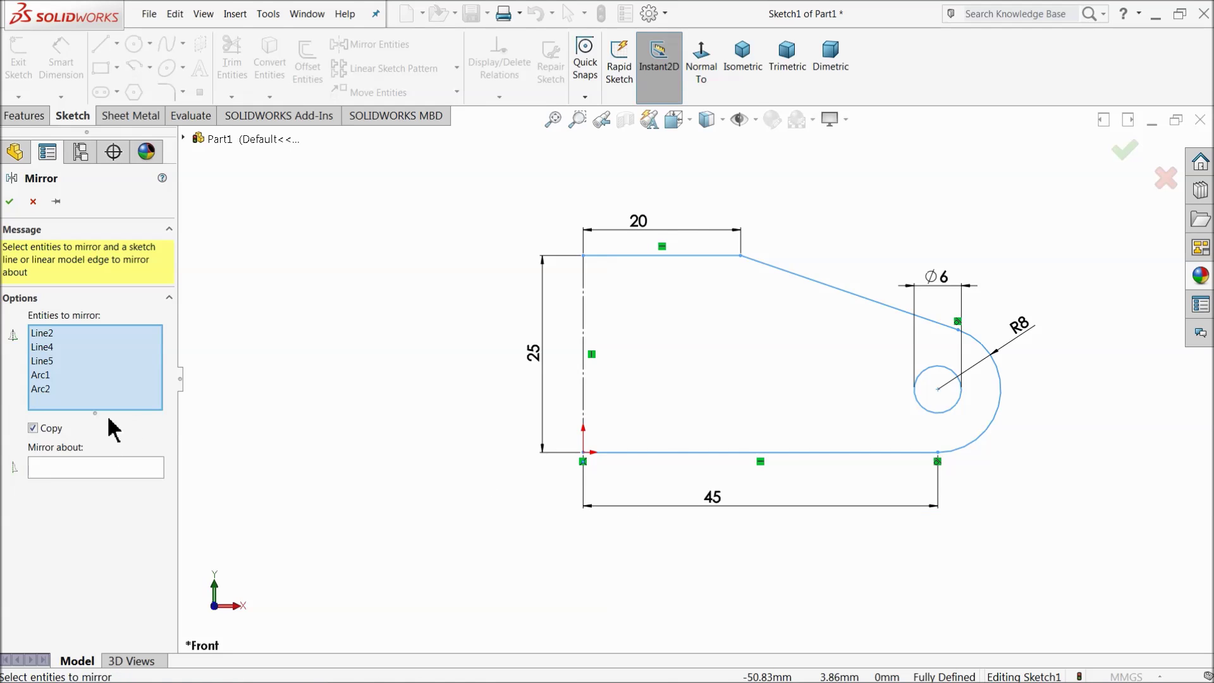
pyautogui.click(99, 469)
pyautogui.click(584, 342)
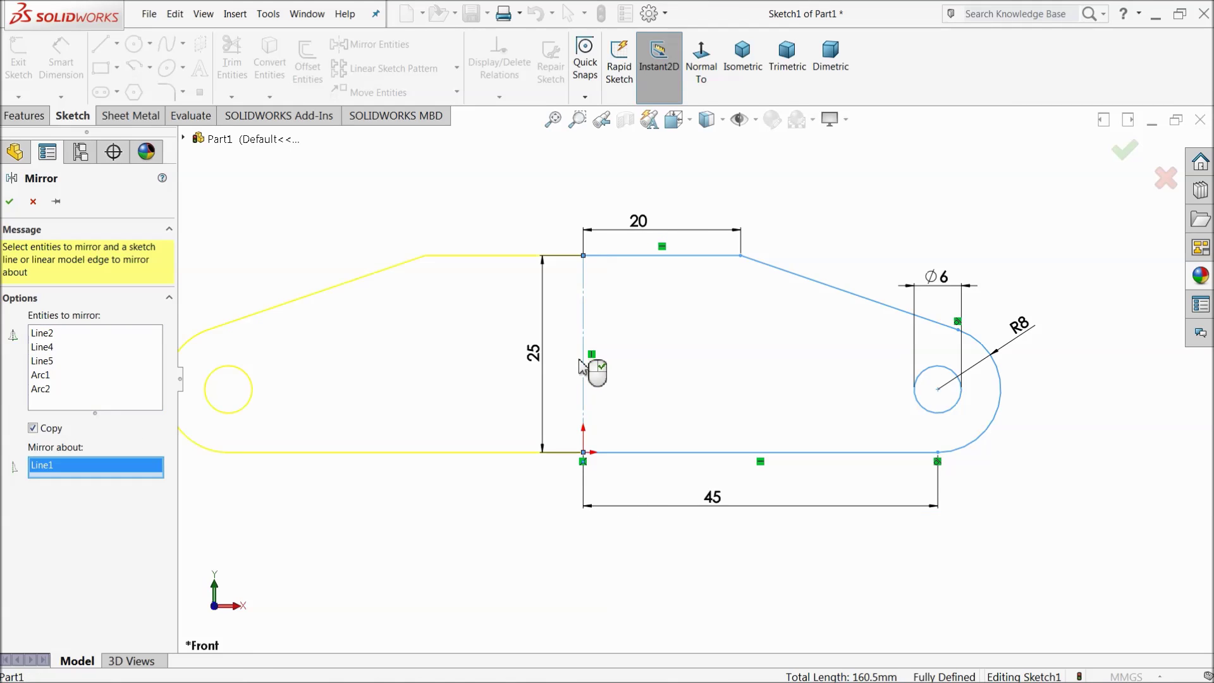
pyautogui.press('f')
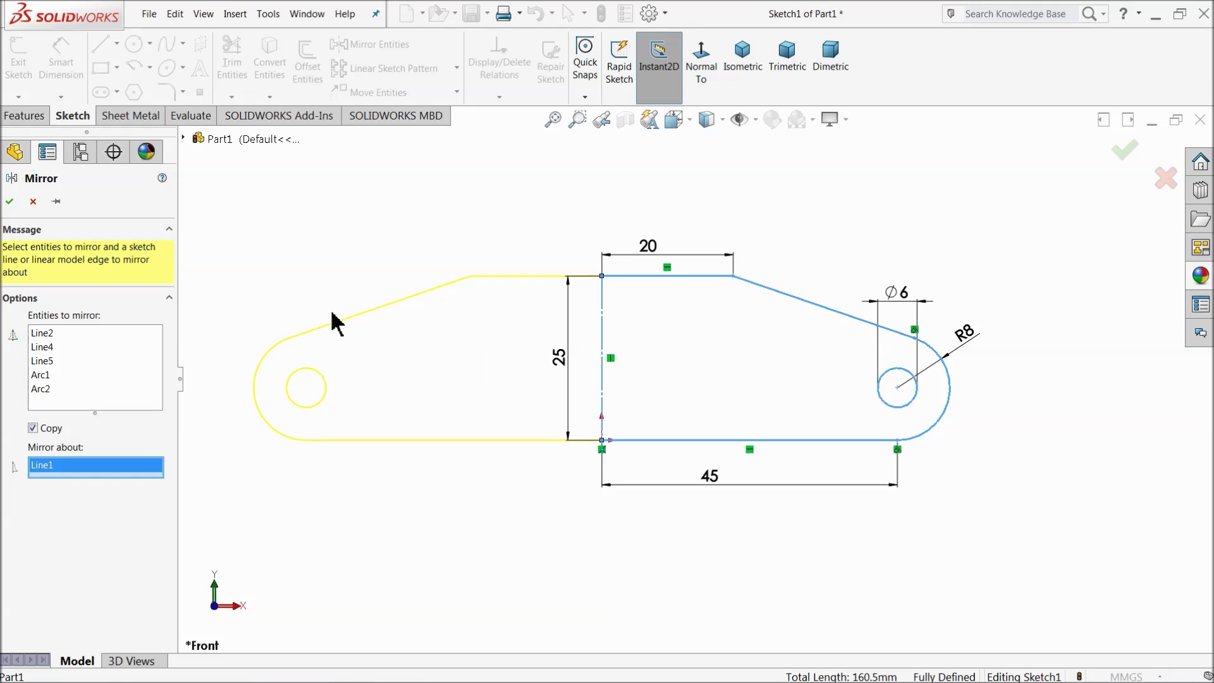
pyautogui.click(9, 202)
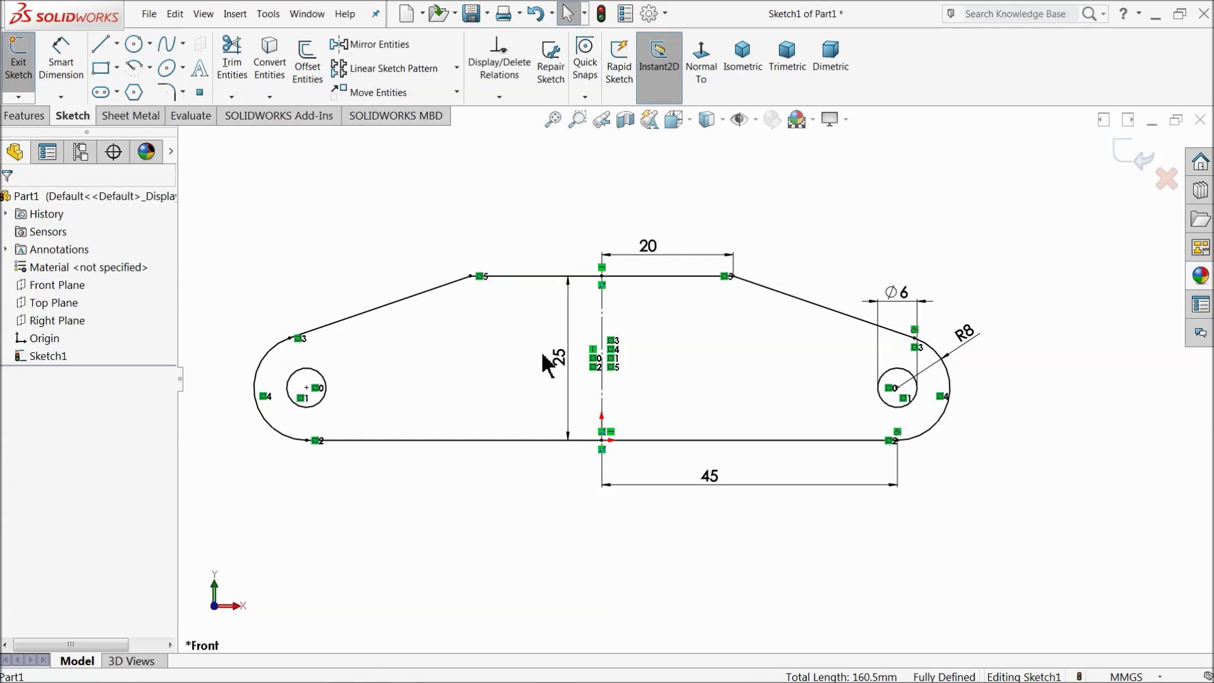
# - Move the 25 mm height dimension to a clearer position
pyautogui.moveTo(565, 367); pyautogui.dragTo(612, 372)
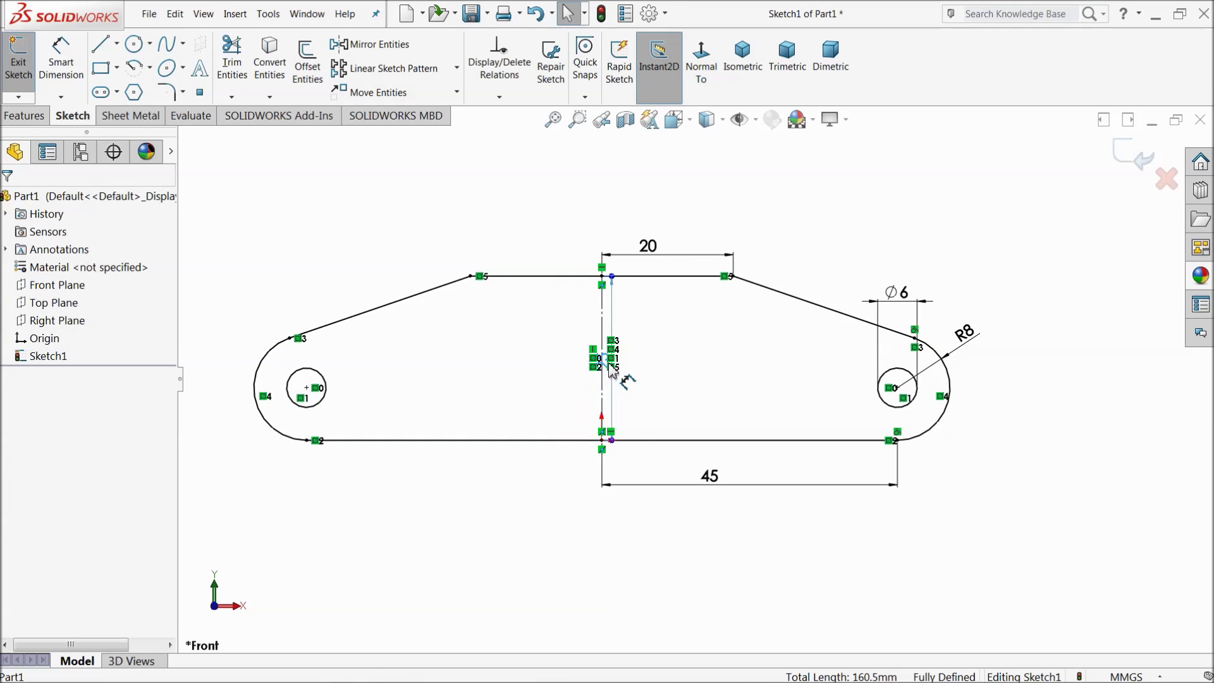
pyautogui.click(559, 364)
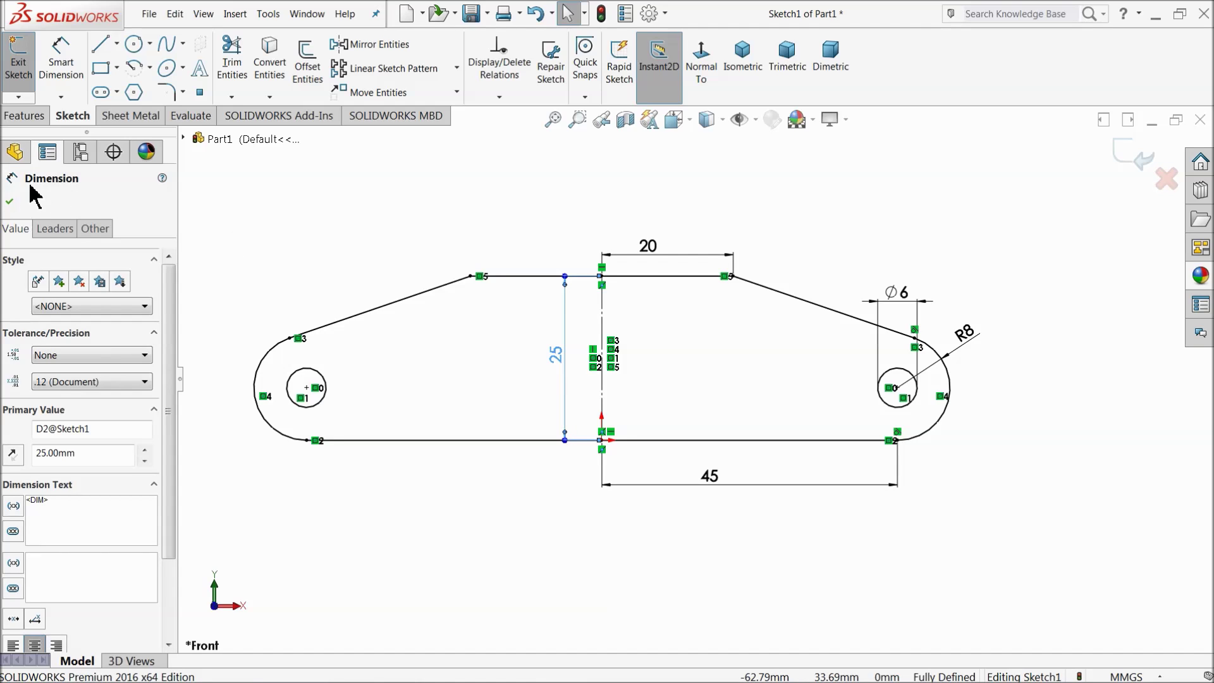
pyautogui.click(25, 116)
pyautogui.click(29, 82)
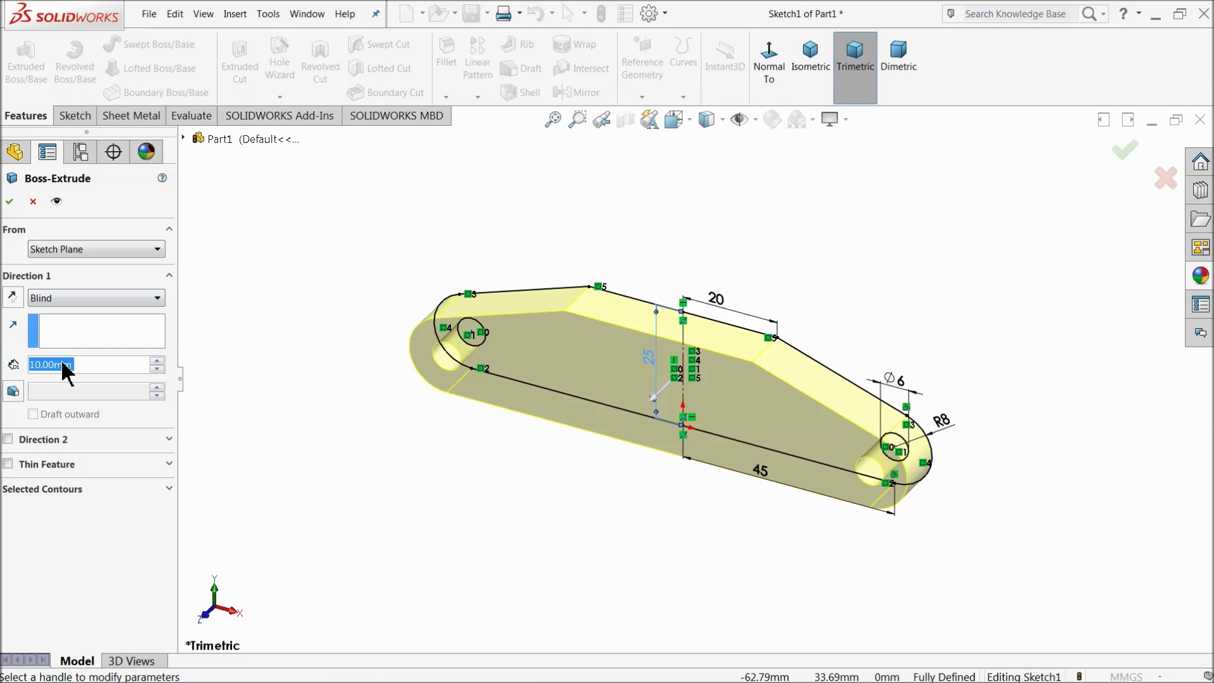
# - Extrude the profile 30 mm with a Mid Plane end condition
pyautogui.write('30')
pyautogui.press('Return')
pyautogui.click(85, 298)
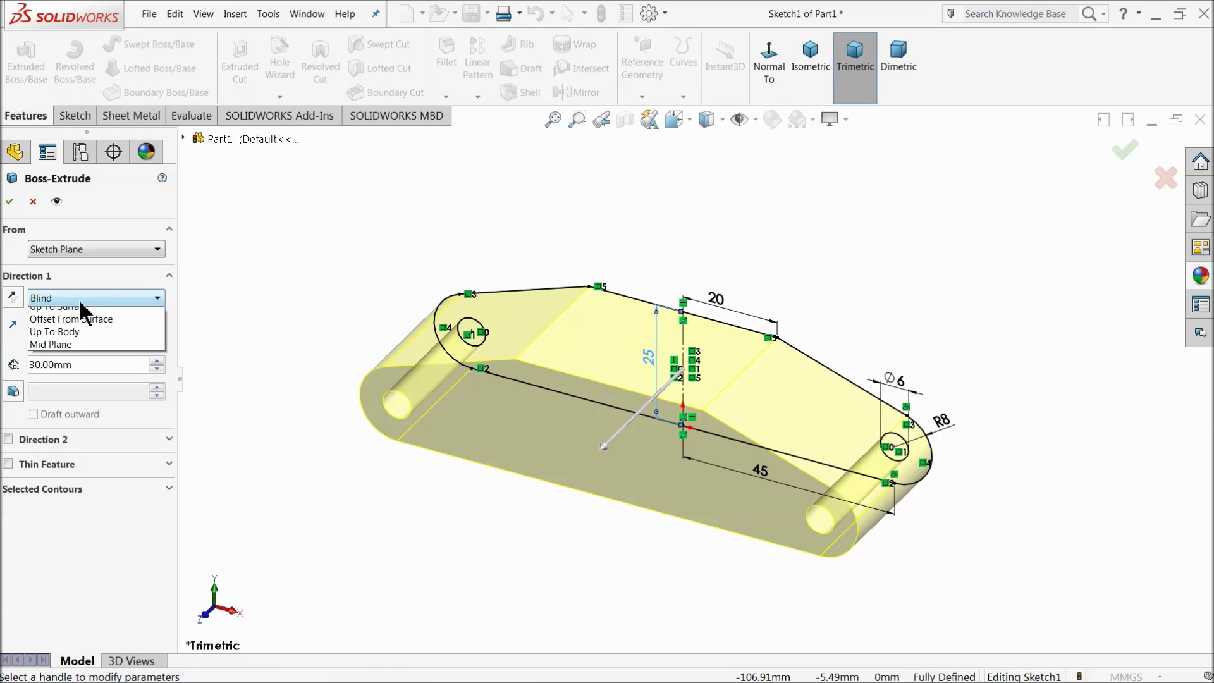
pyautogui.click(71, 378)
pyautogui.moveTo(330, 354)
pyautogui.mouseDown(button='middle')
pyautogui.moveTo(227, 353)
pyautogui.moveTo(377, 352)
pyautogui.moveTo(320, 347)
pyautogui.mouseUp(button='middle')
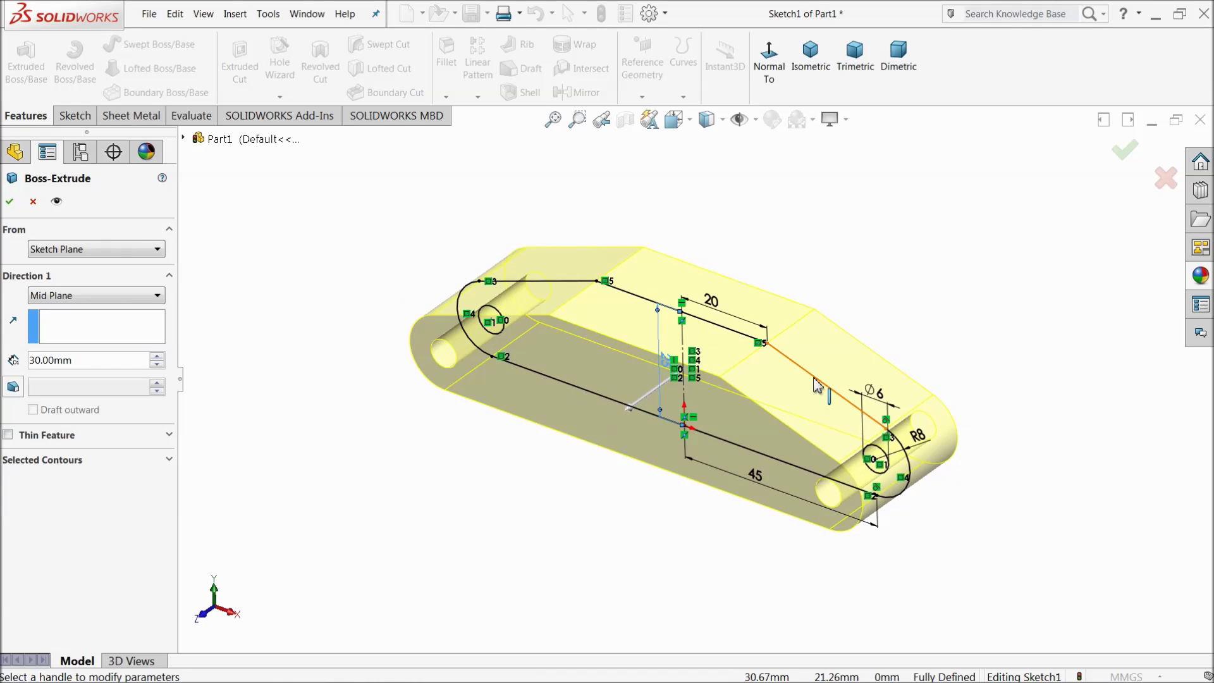
pyautogui.scroll(-2, 815, 384)
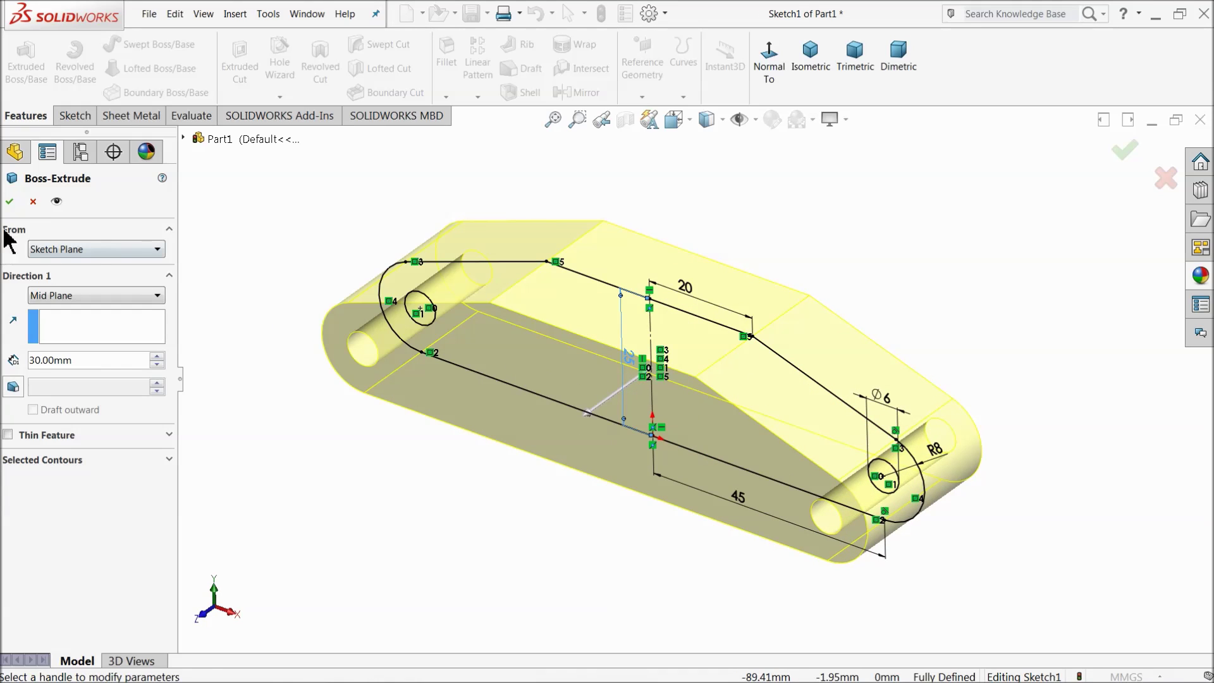
pyautogui.click(9, 202)
# - Turn the bracket to its long side and select that flat face
pyautogui.moveTo(268, 279); pyautogui.dragTo(283, 243, button='middle')
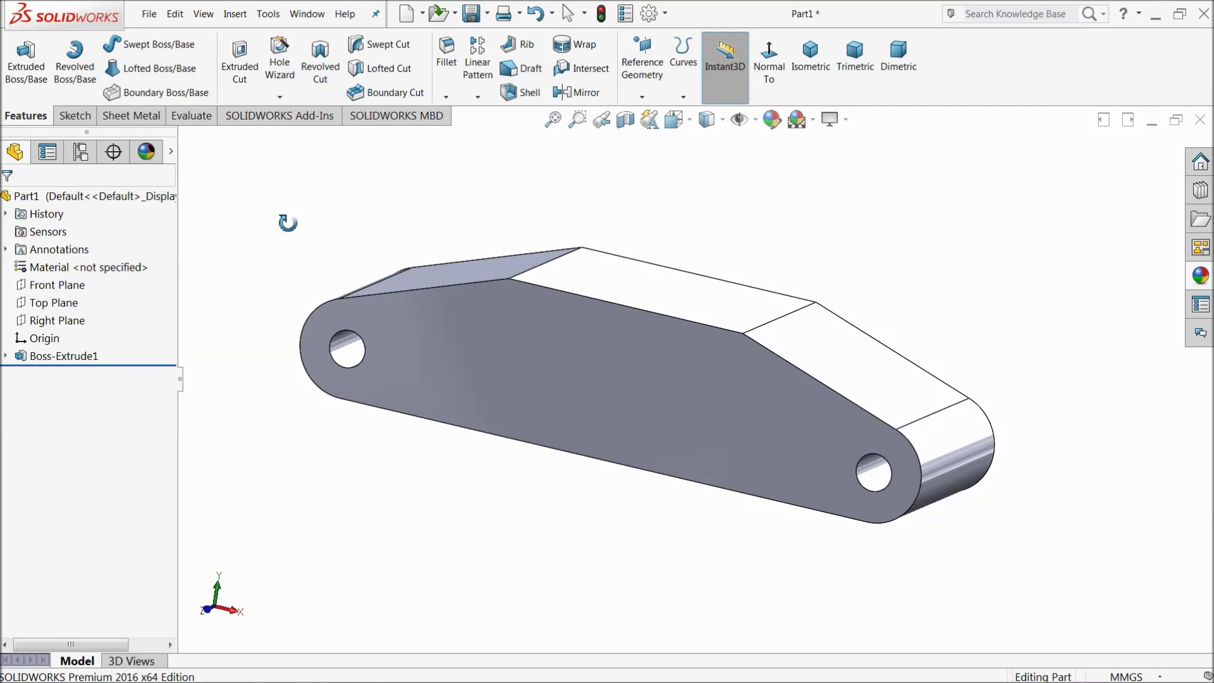
pyautogui.moveTo(310, 400); pyautogui.dragTo(339, 217, button='middle')
pyautogui.click(585, 446)
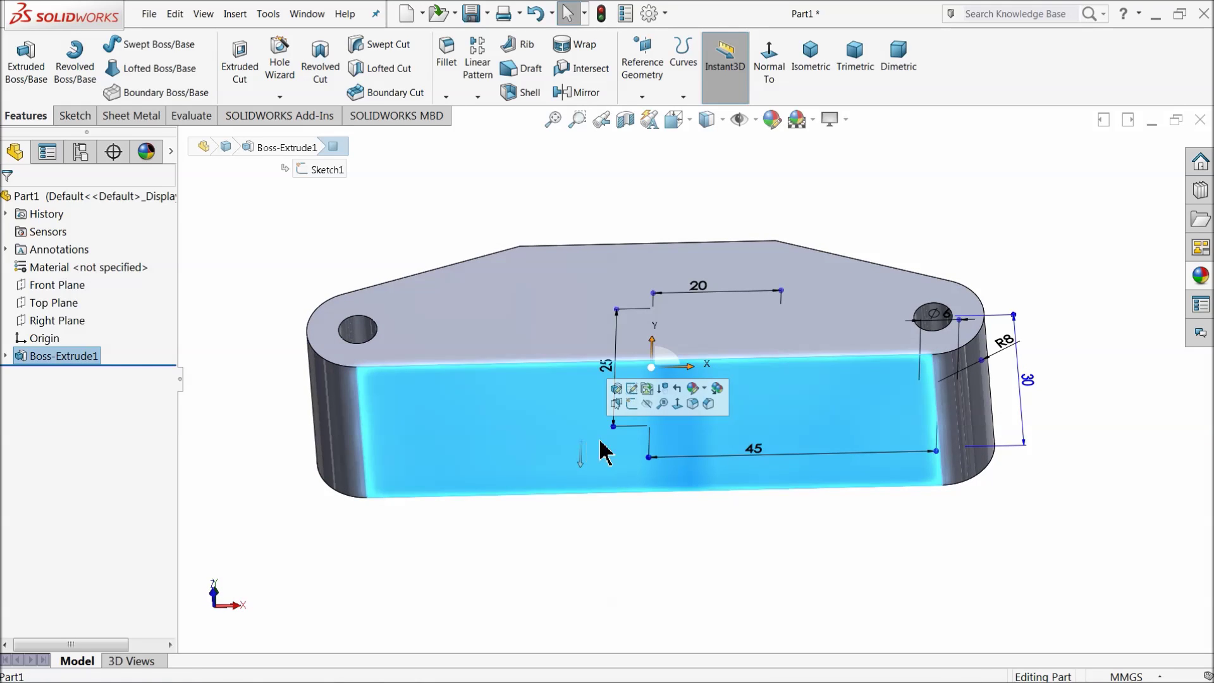
# - Sketch on the side face, viewed normal, with vertical and horizontal centrelines from the origin
pyautogui.click(633, 405)
pyautogui.click(700, 70)
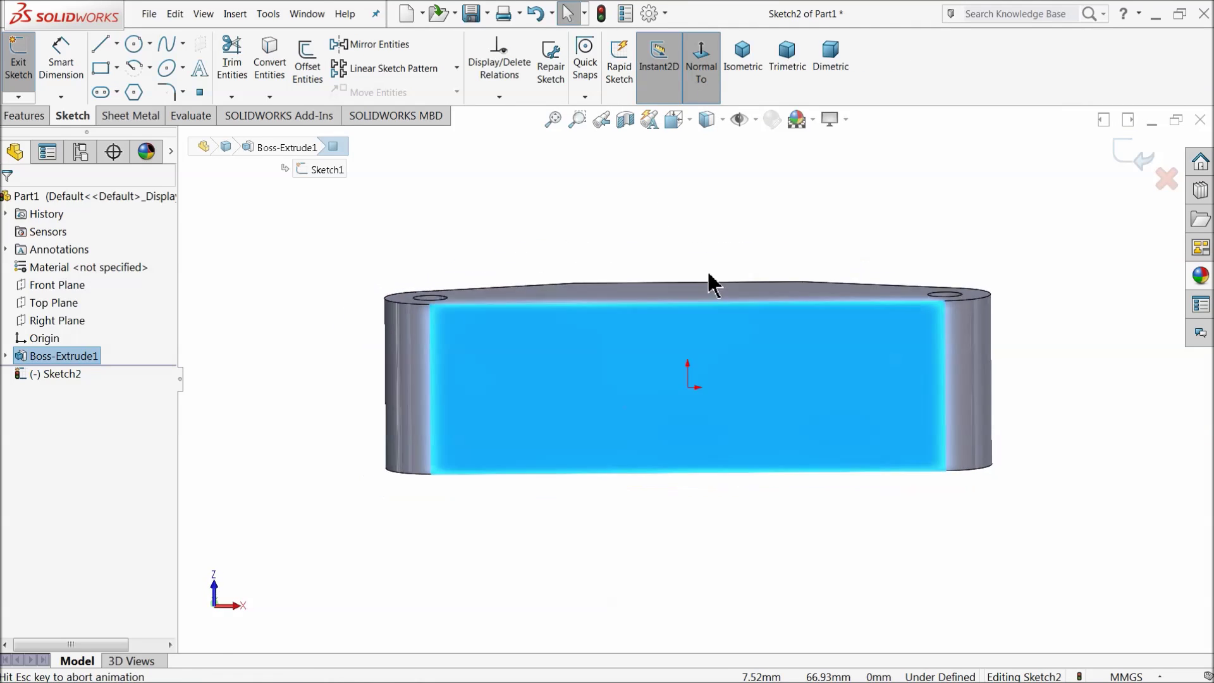
pyautogui.click(116, 44)
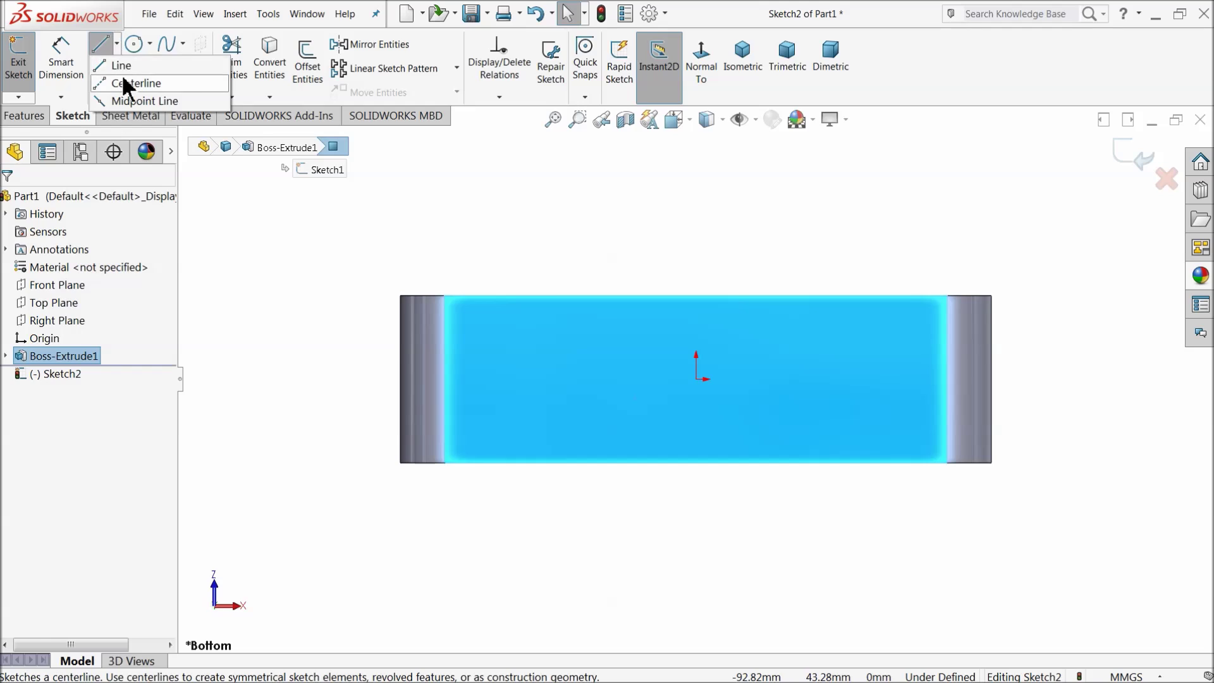
pyautogui.click(127, 84)
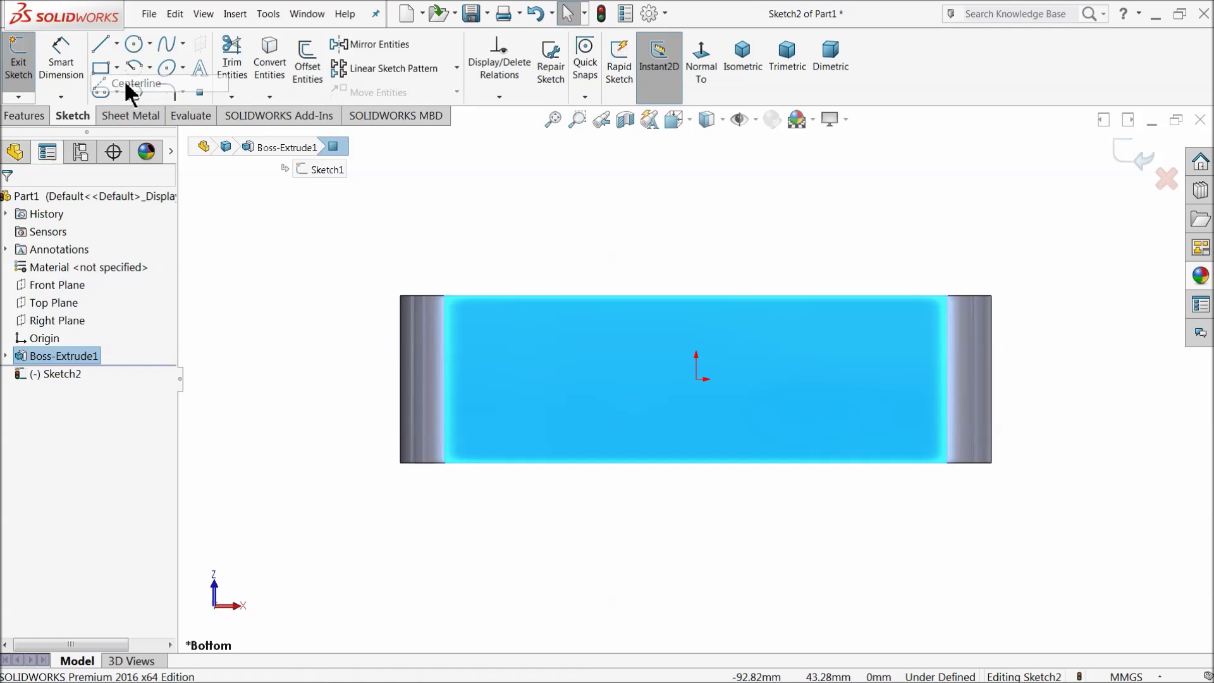
pyautogui.click(695, 266)
pyautogui.click(697, 379)
pyautogui.click(262, 379)
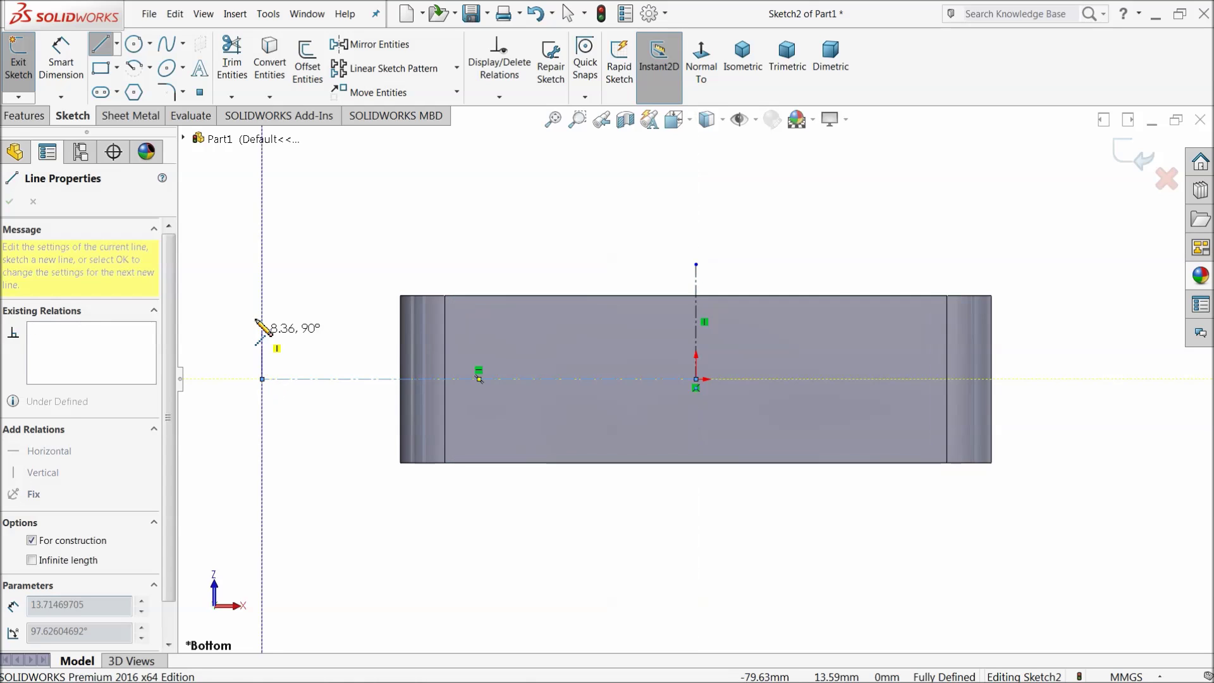
pyautogui.rightClick(260, 289)
pyautogui.click(266, 290)
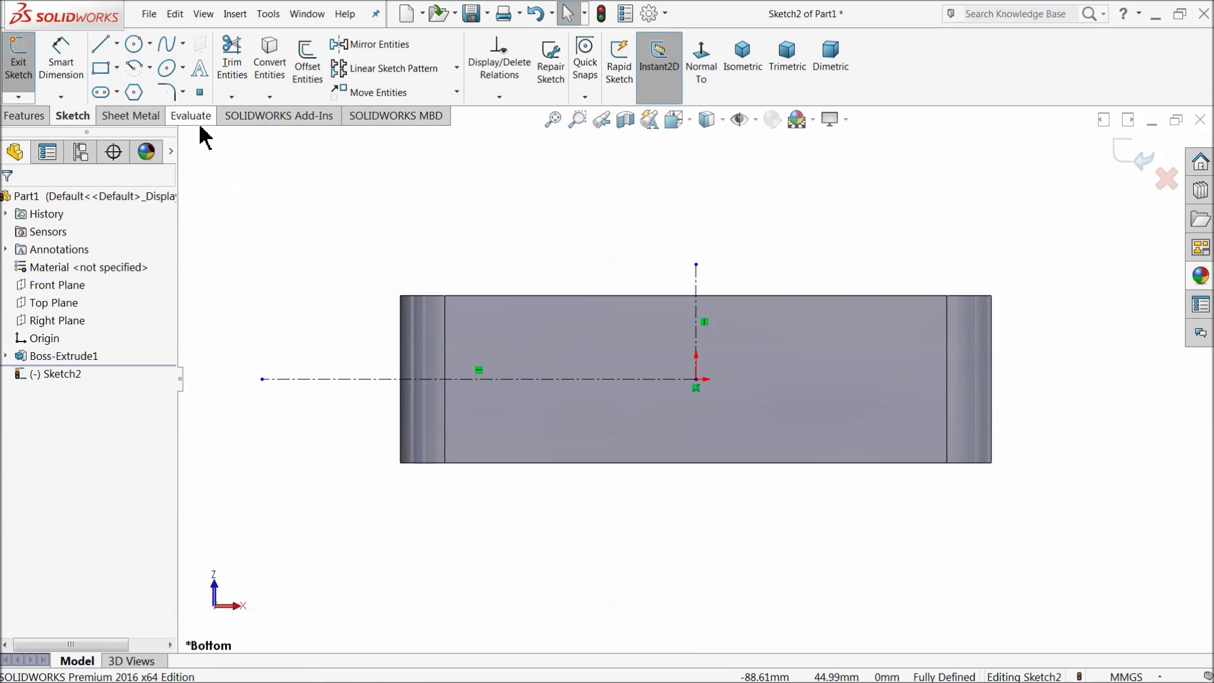
# - Draw a circle centred on the origin
pyautogui.click(133, 44)
pyautogui.click(697, 379)
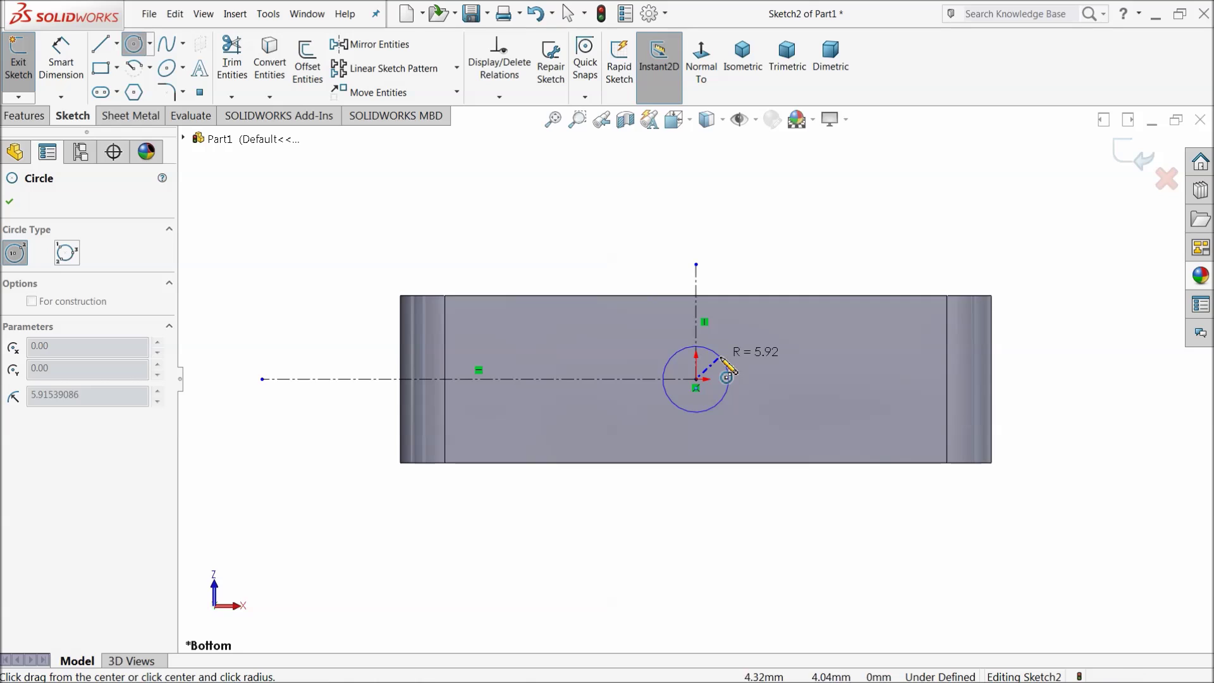
pyautogui.click(730, 380)
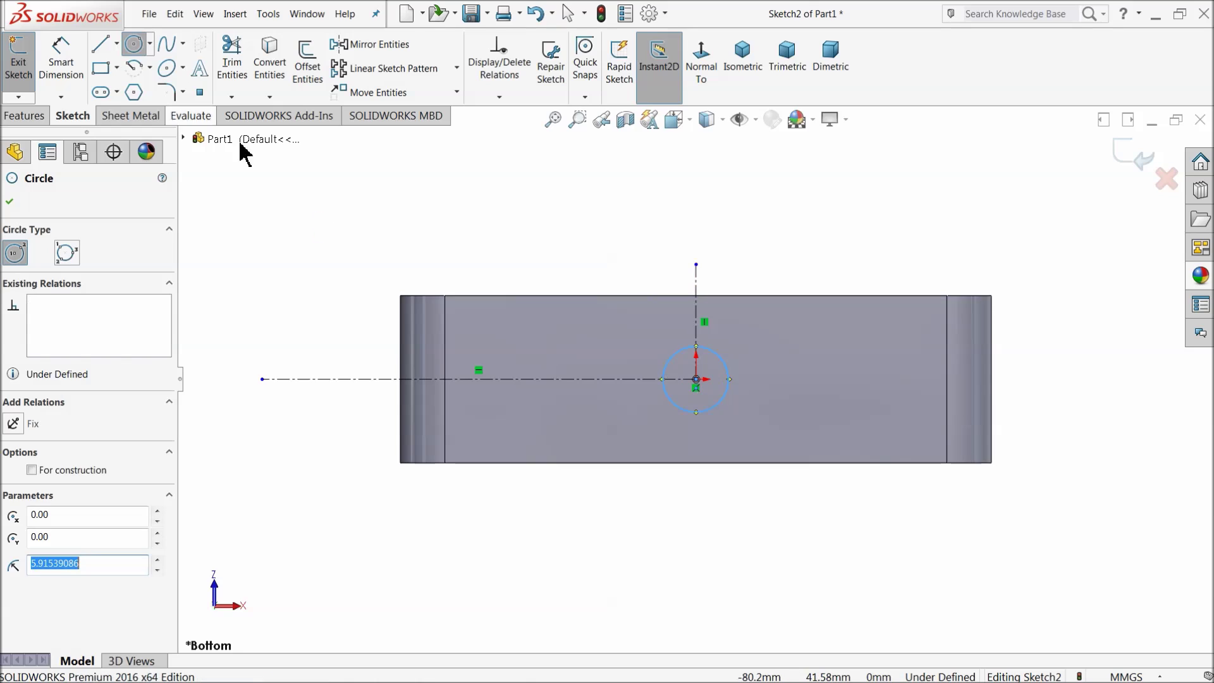
# - Draw a corner rectangle from beyond the face's left end to near the circle
pyautogui.click(106, 70)
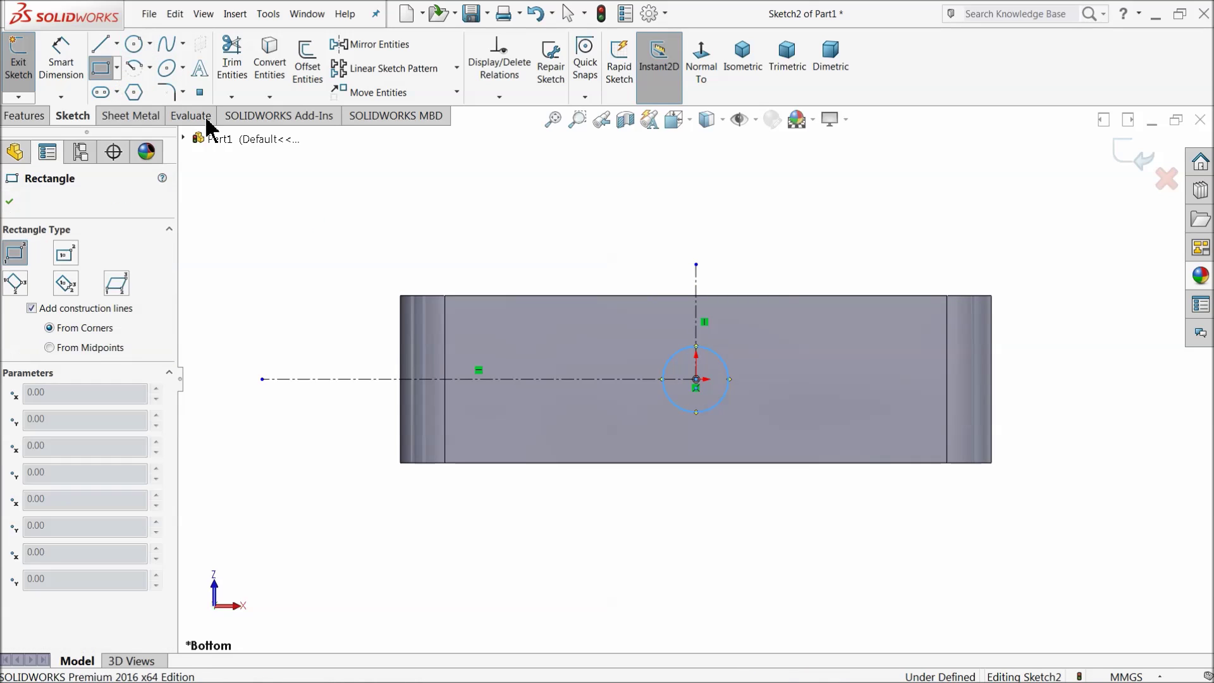
pyautogui.click(633, 323)
pyautogui.click(294, 435)
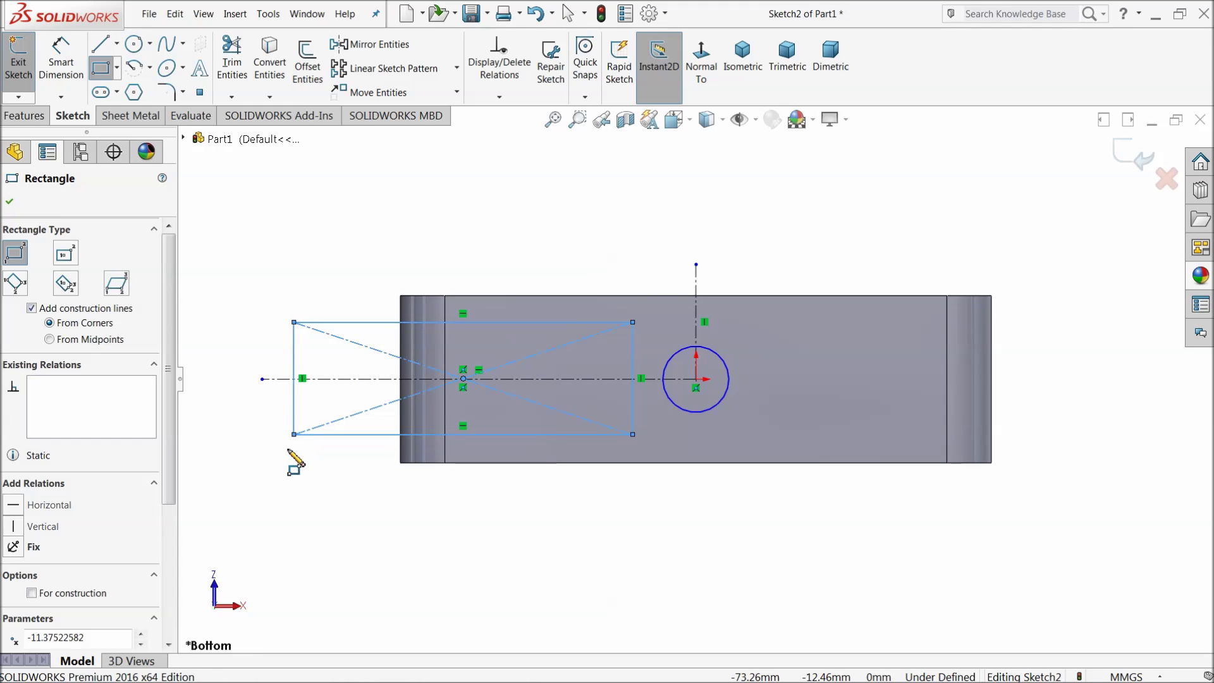
pyautogui.rightClick(210, 178)
pyautogui.click(274, 188)
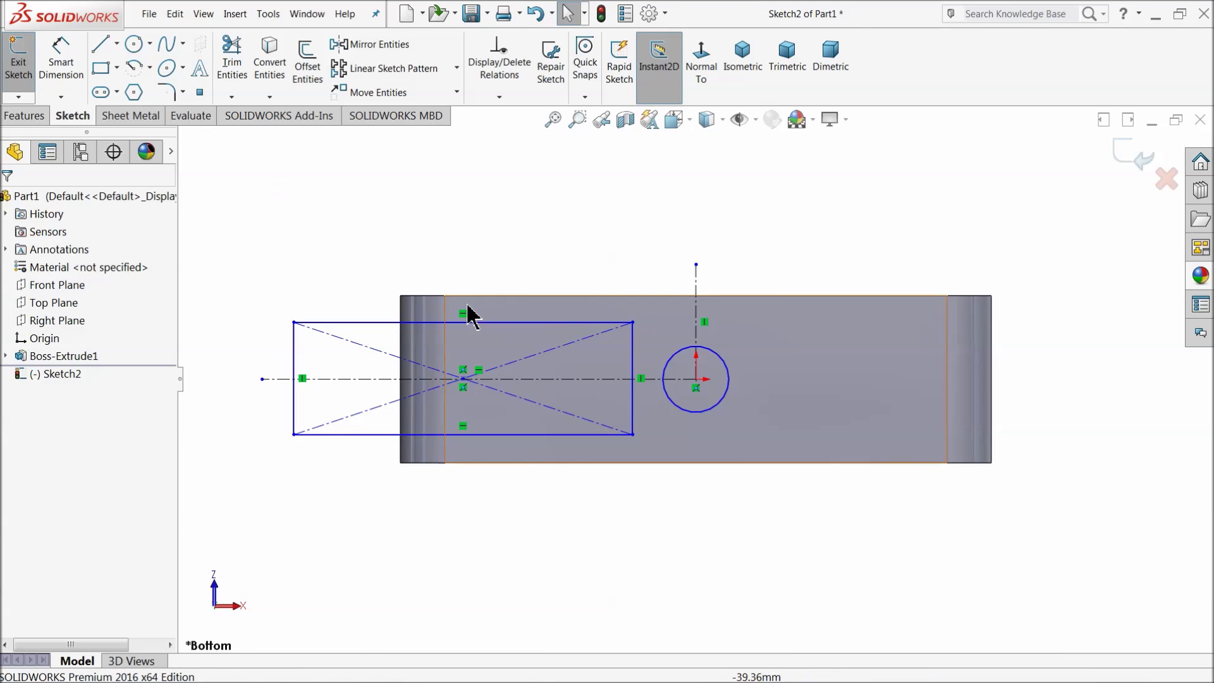
pyautogui.scroll(-2, 652, 341)
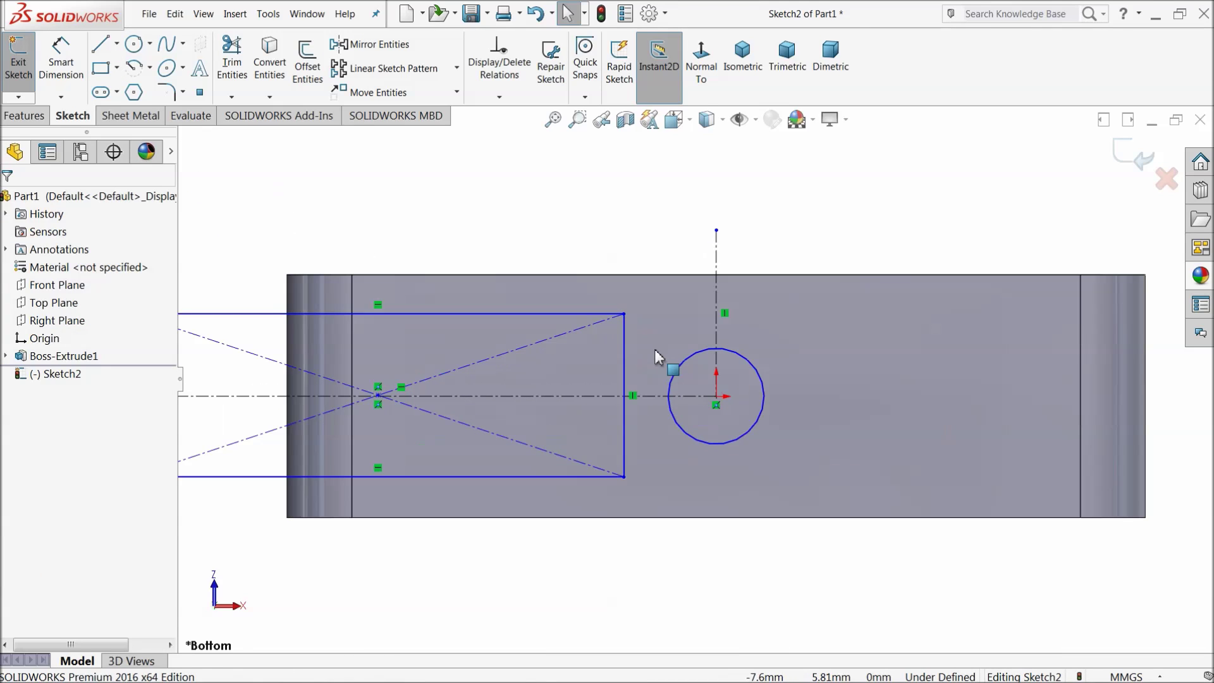
# - Make the rectangle's two right corners symmetric about the horizontal centreline
pyautogui.click(623, 314)
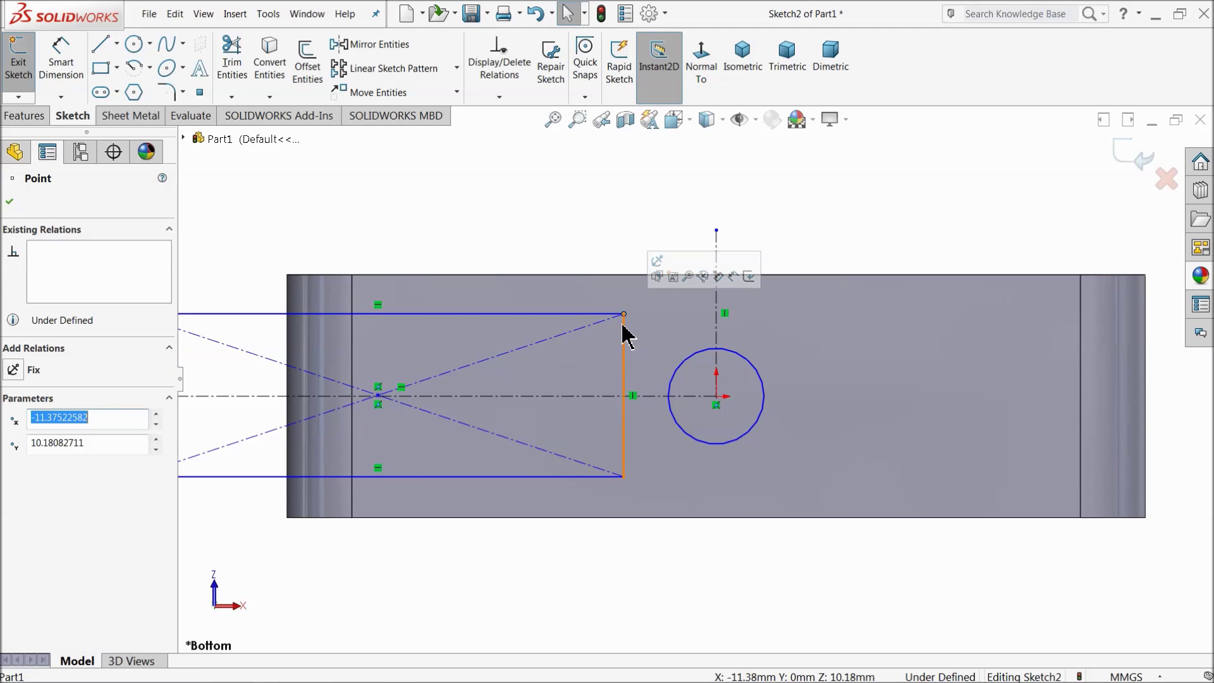
pyautogui.keyDown('ctrl'); pyautogui.click(623, 477); pyautogui.keyUp('ctrl')
pyautogui.keyDown('ctrl'); pyautogui.click(646, 396); pyautogui.keyUp('ctrl')
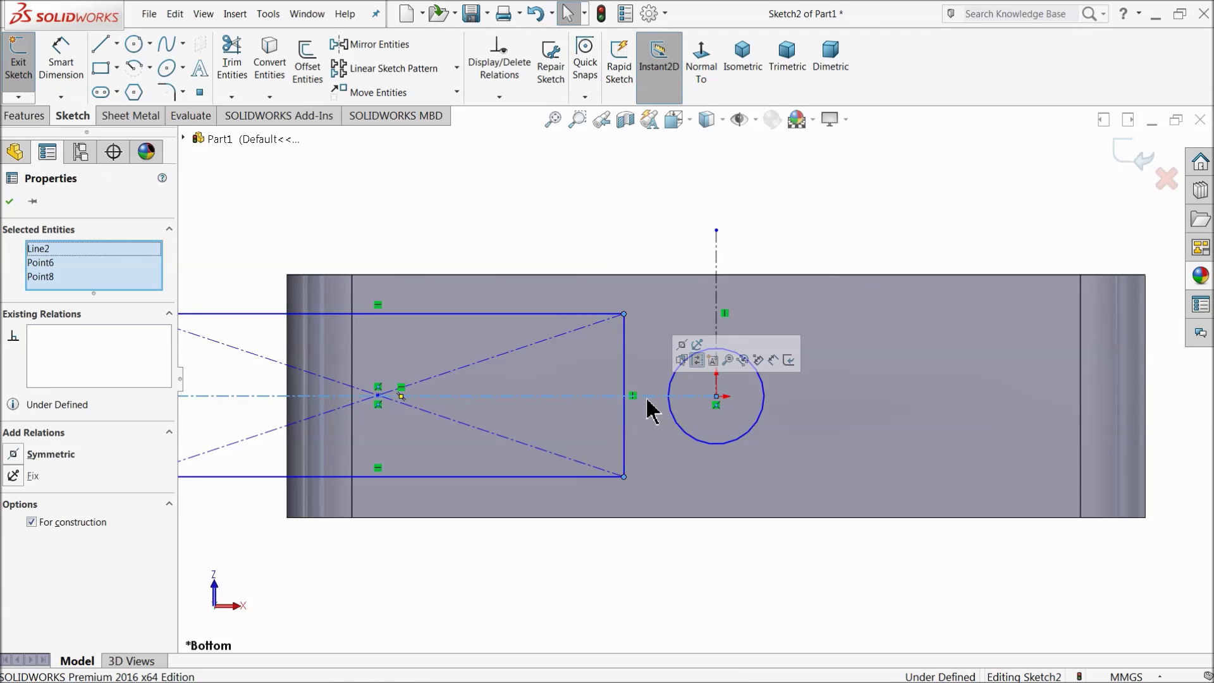
pyautogui.click(51, 455)
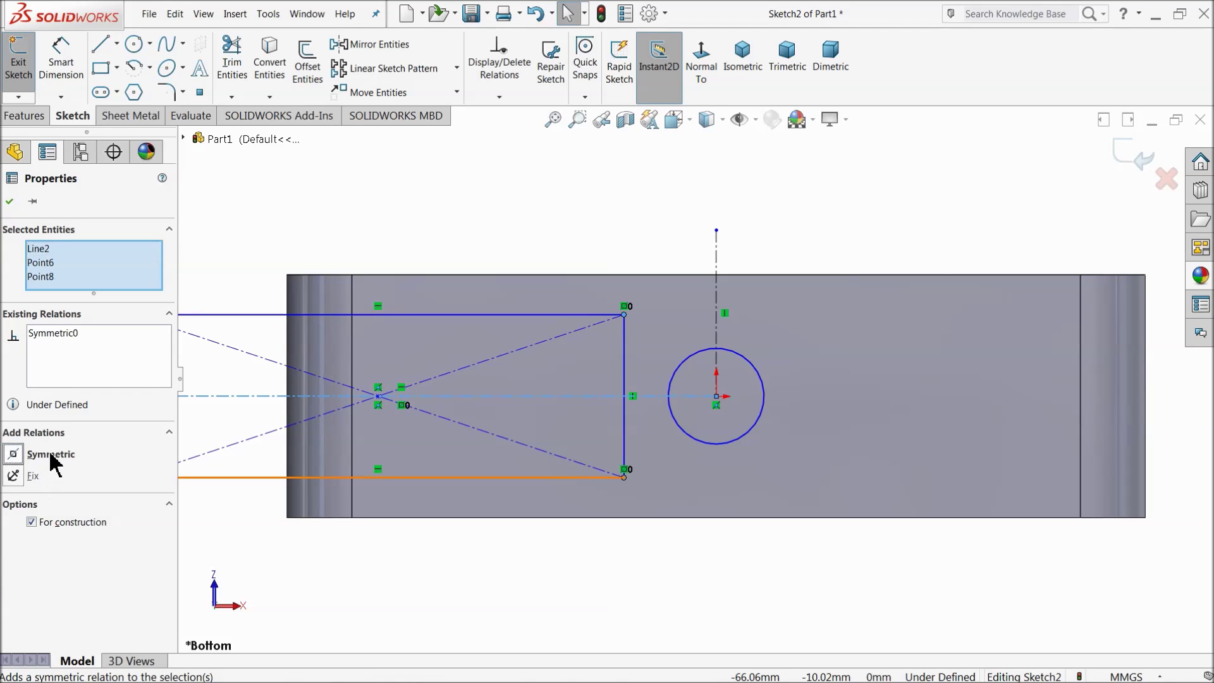
pyautogui.click(10, 201)
pyautogui.click(60, 57)
pyautogui.scroll(2, 712, 369)
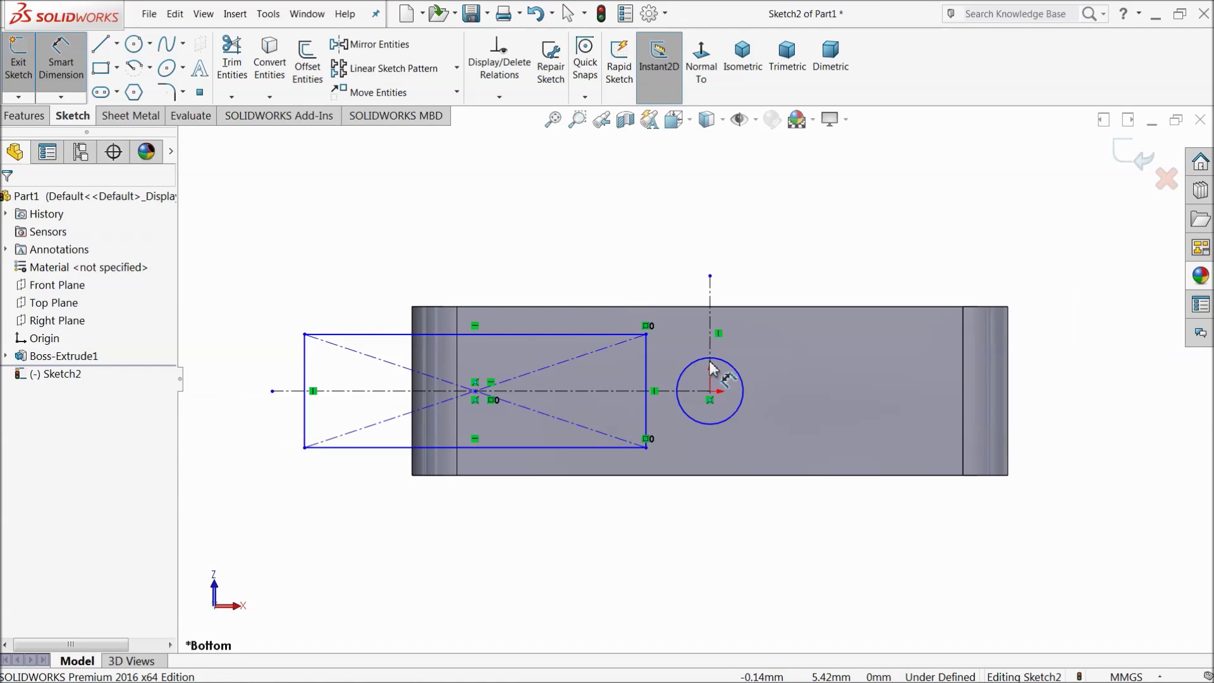
# - Dimension the circle to Ø12 and the rectangle's height to 20 mm
pyautogui.scroll(-1, 715, 370)
pyautogui.click(736, 369)
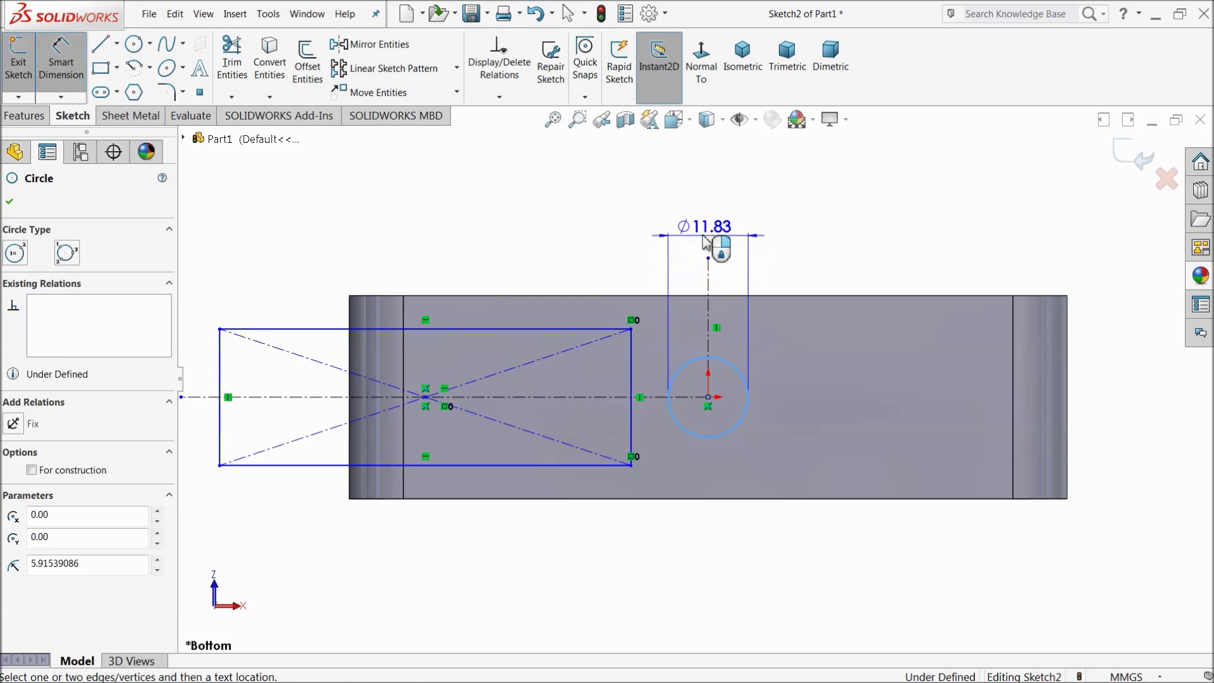
pyautogui.click(700, 217)
pyautogui.write('12')
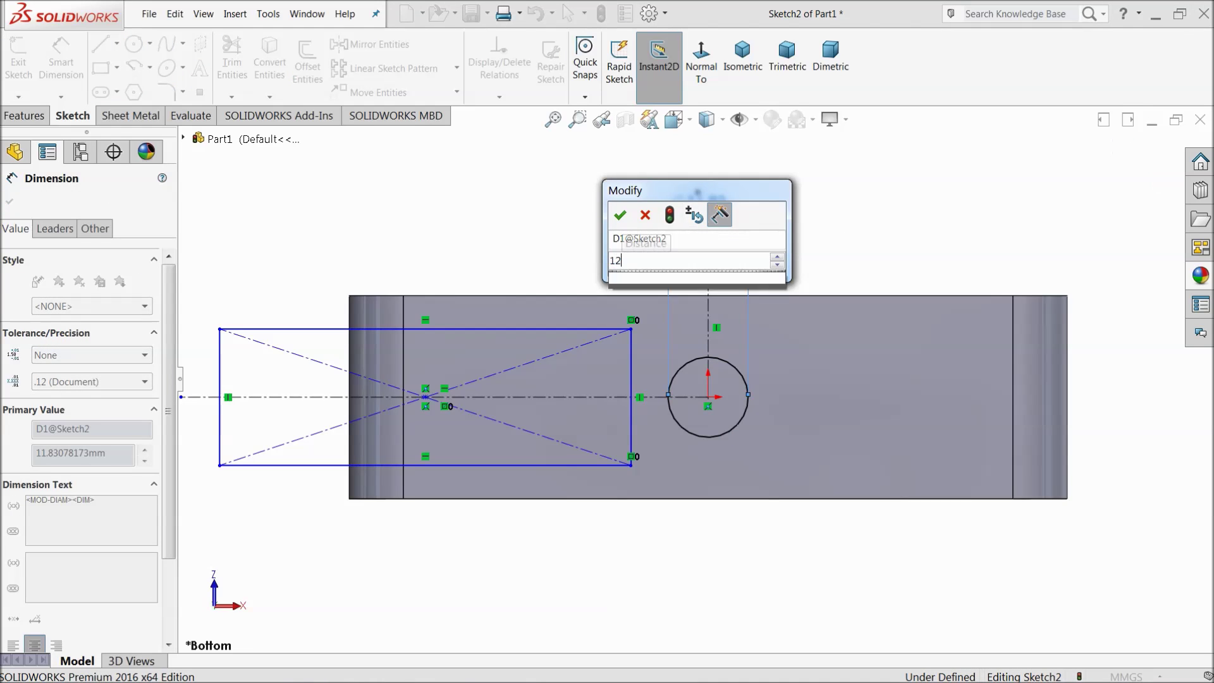
pyautogui.press('Return')
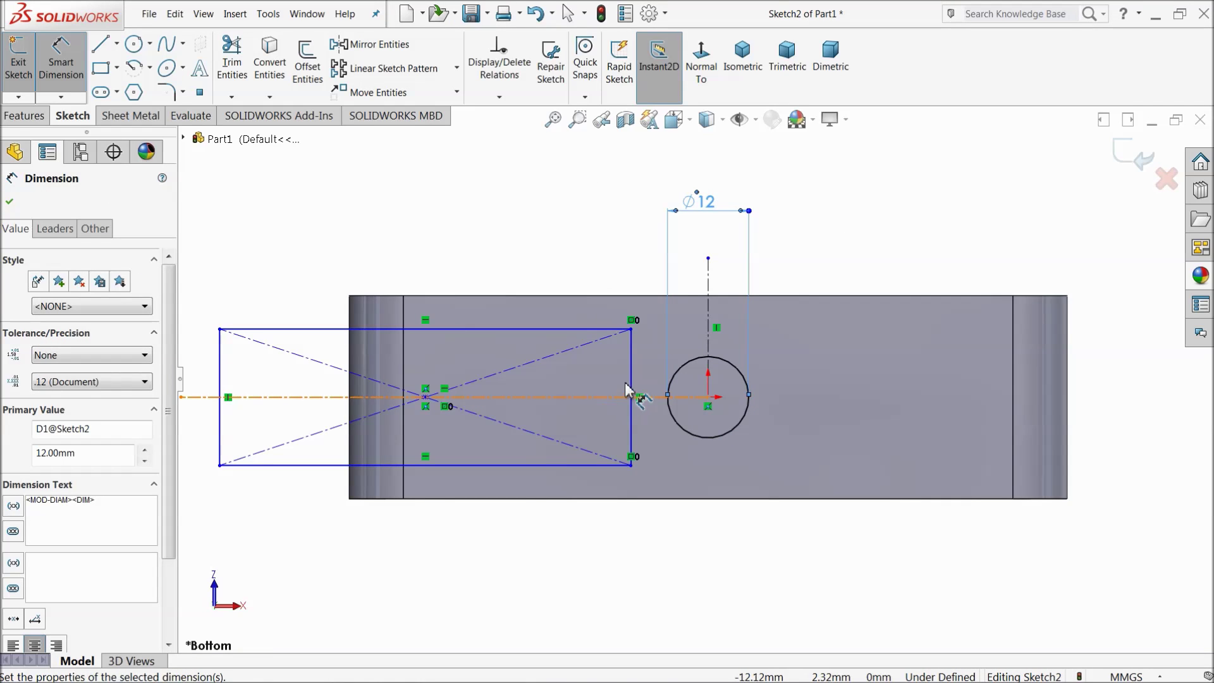
pyautogui.click(631, 387)
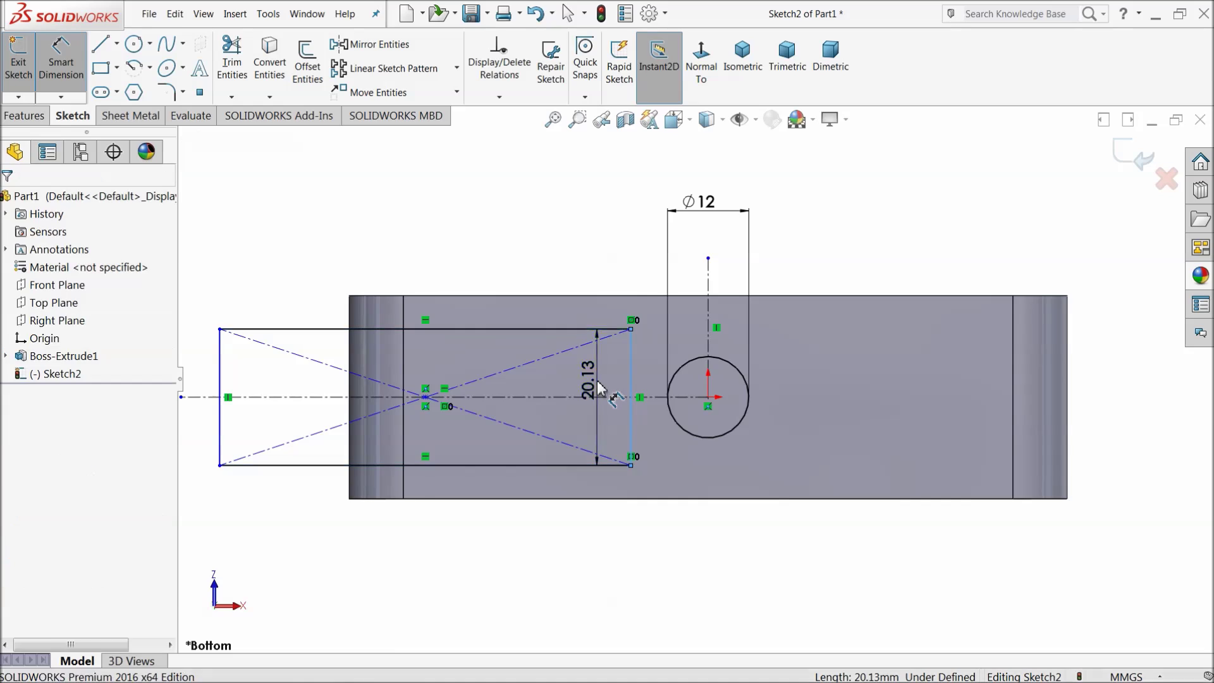
pyautogui.click(596, 387)
pyautogui.write('20')
pyautogui.click(520, 384)
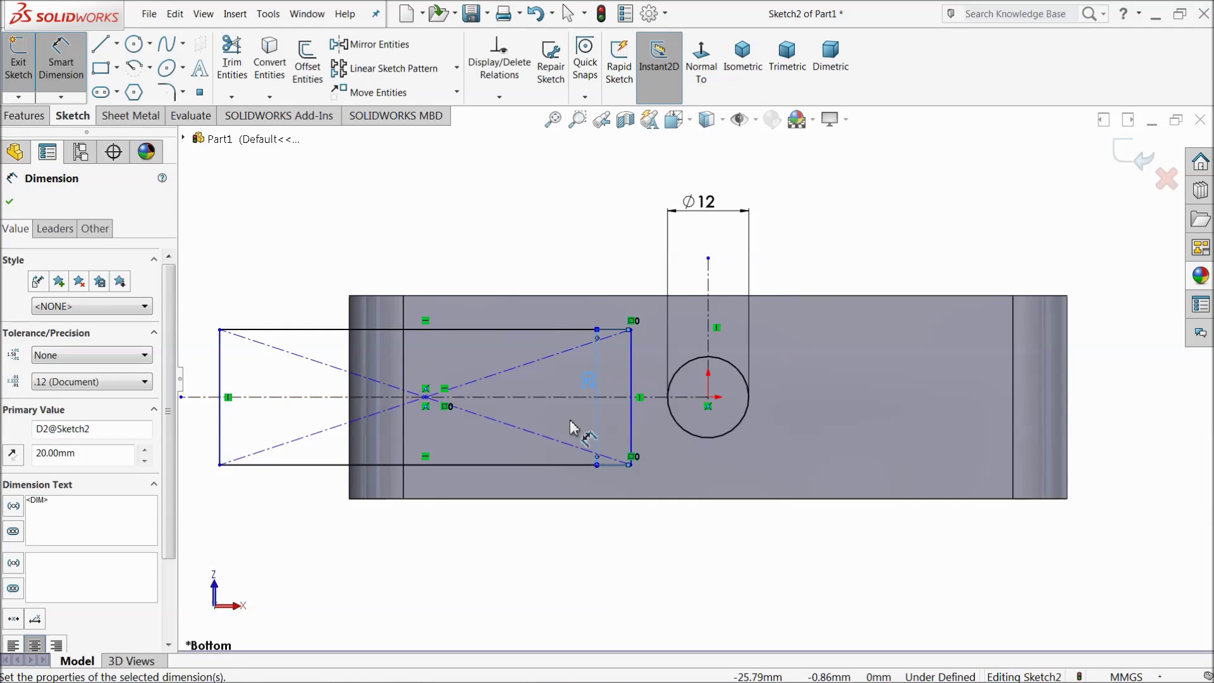
# - Set 18 mm from the rectangle's right side to the circle centre
pyautogui.scroll(-2, 717, 445)
pyautogui.scroll(-2, 716, 444)
pyautogui.click(538, 326)
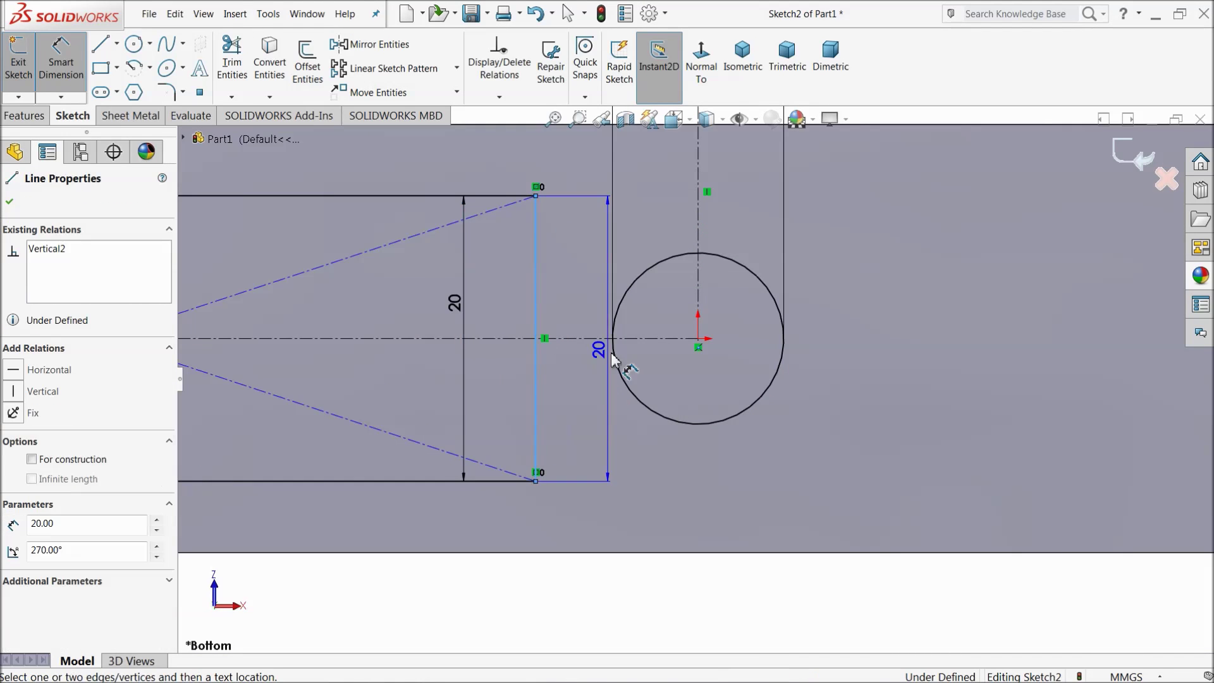
pyautogui.click(658, 423)
pyautogui.scroll(2, 636, 536)
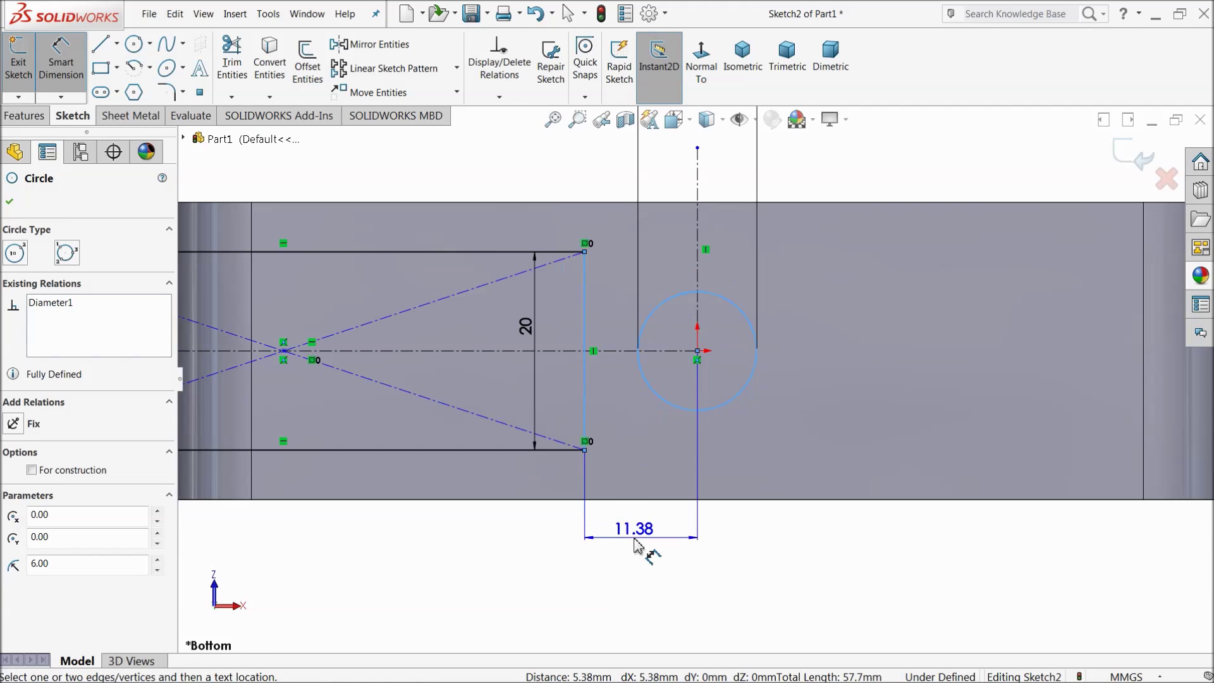
pyautogui.click(638, 544)
pyautogui.write('15')
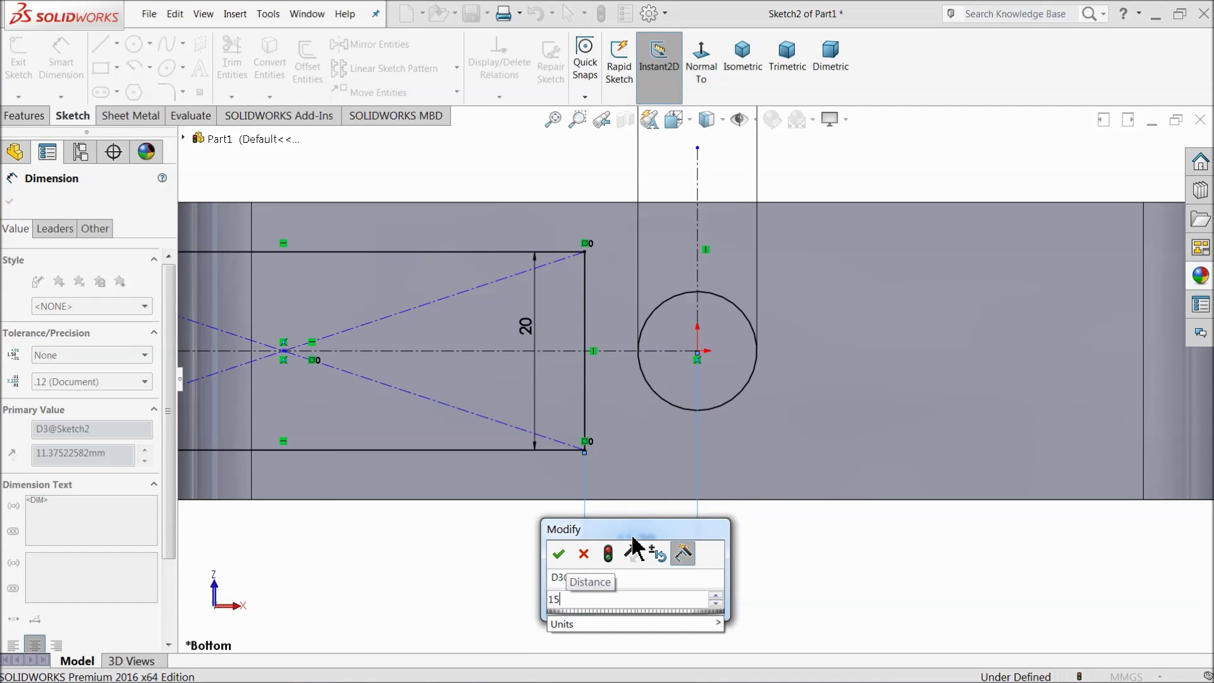
pyautogui.write('8')
pyautogui.press('Return')
pyautogui.scroll(2, 612, 487)
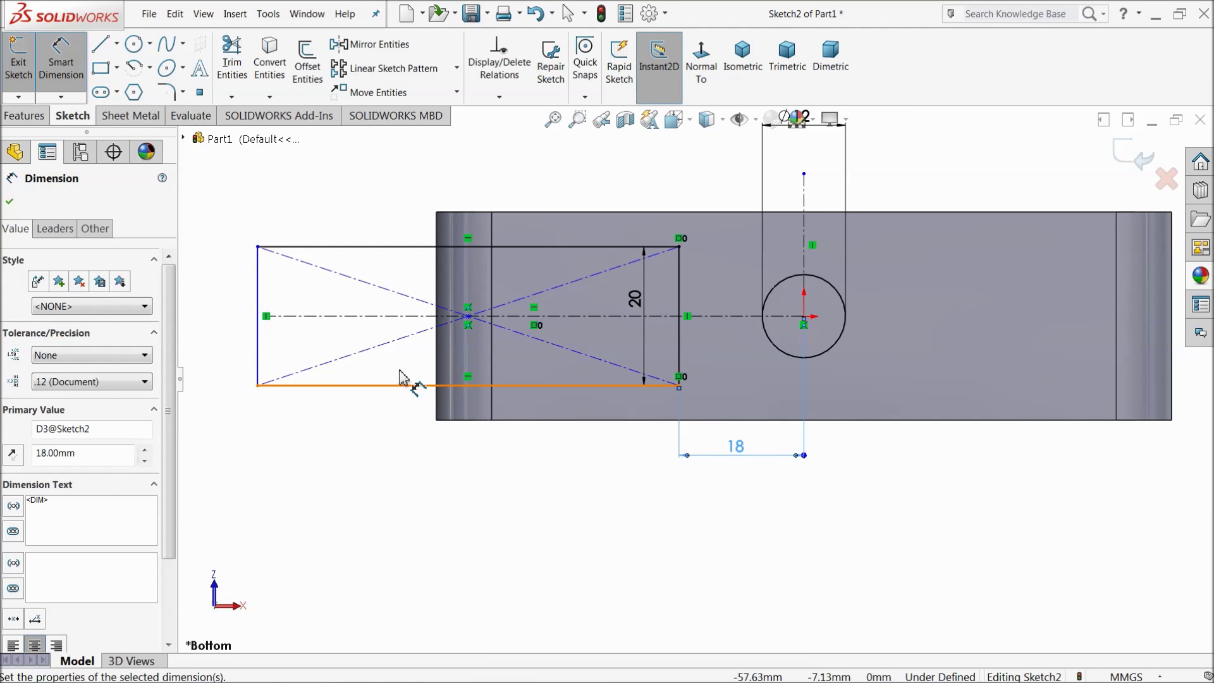
# - Dimension the rectangle's bottom edge to 60 mm length
pyautogui.click(427, 386)
pyautogui.click(414, 476)
pyautogui.write('60')
pyautogui.press('Return')
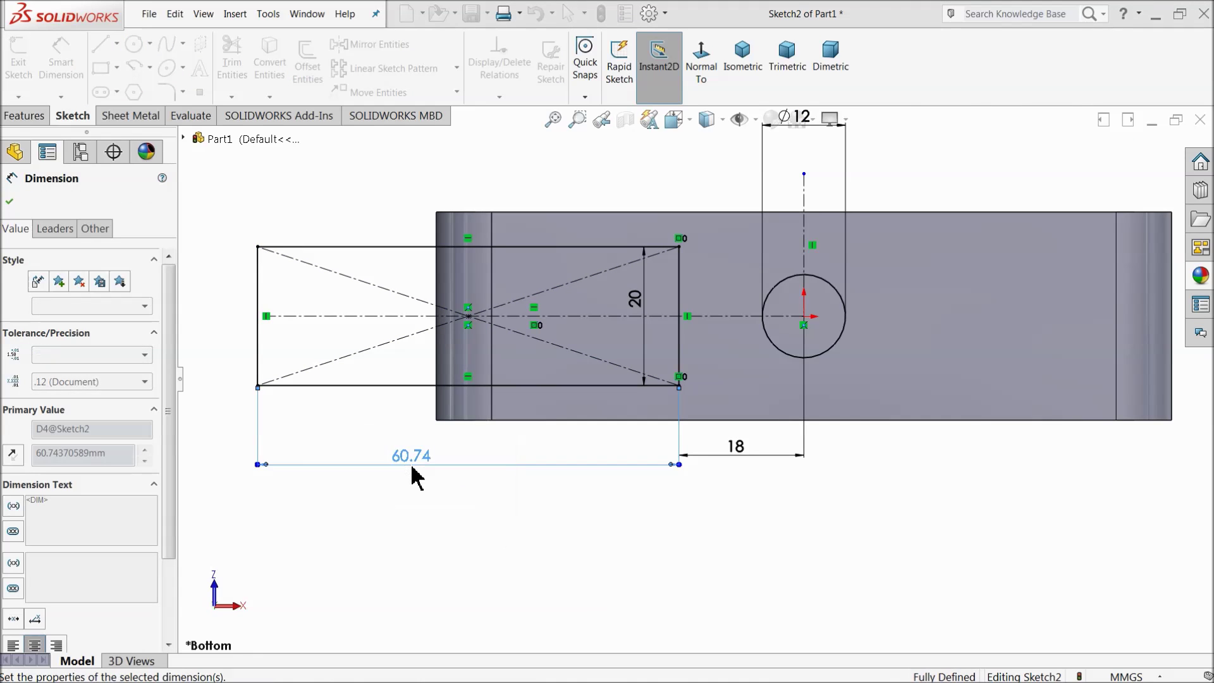
pyautogui.scroll(-1, 481, 335)
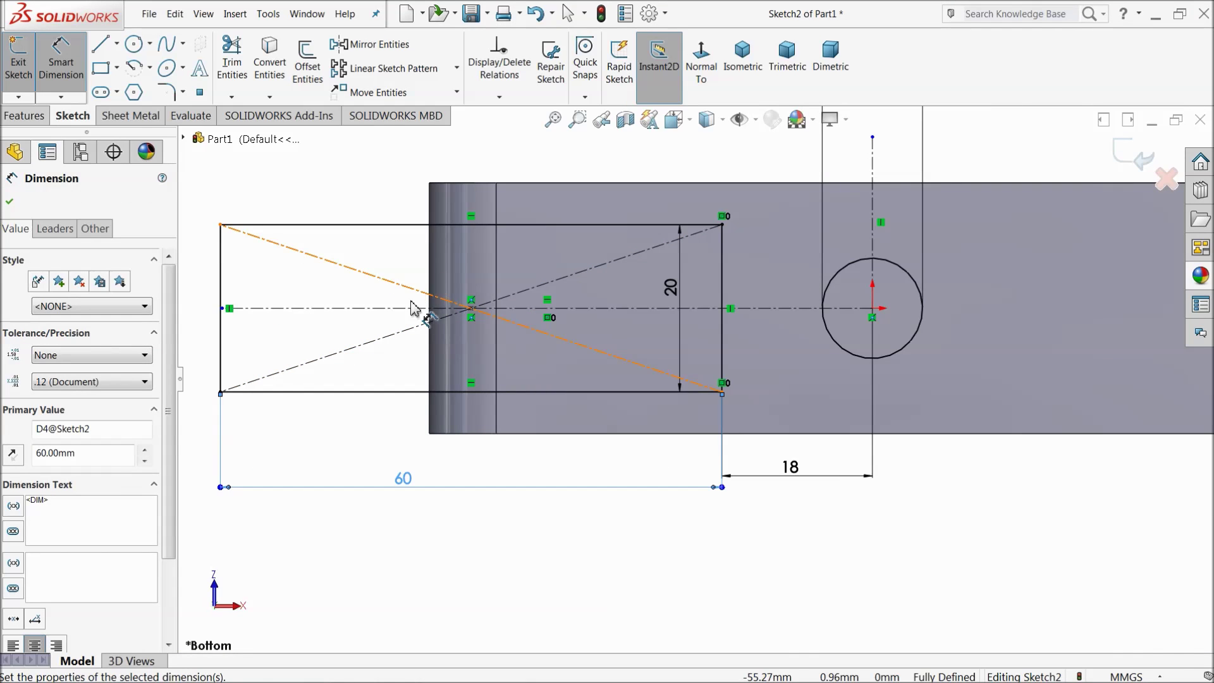
pyautogui.scroll(1, 417, 297)
pyautogui.press('Escape')
pyautogui.click(406, 45)
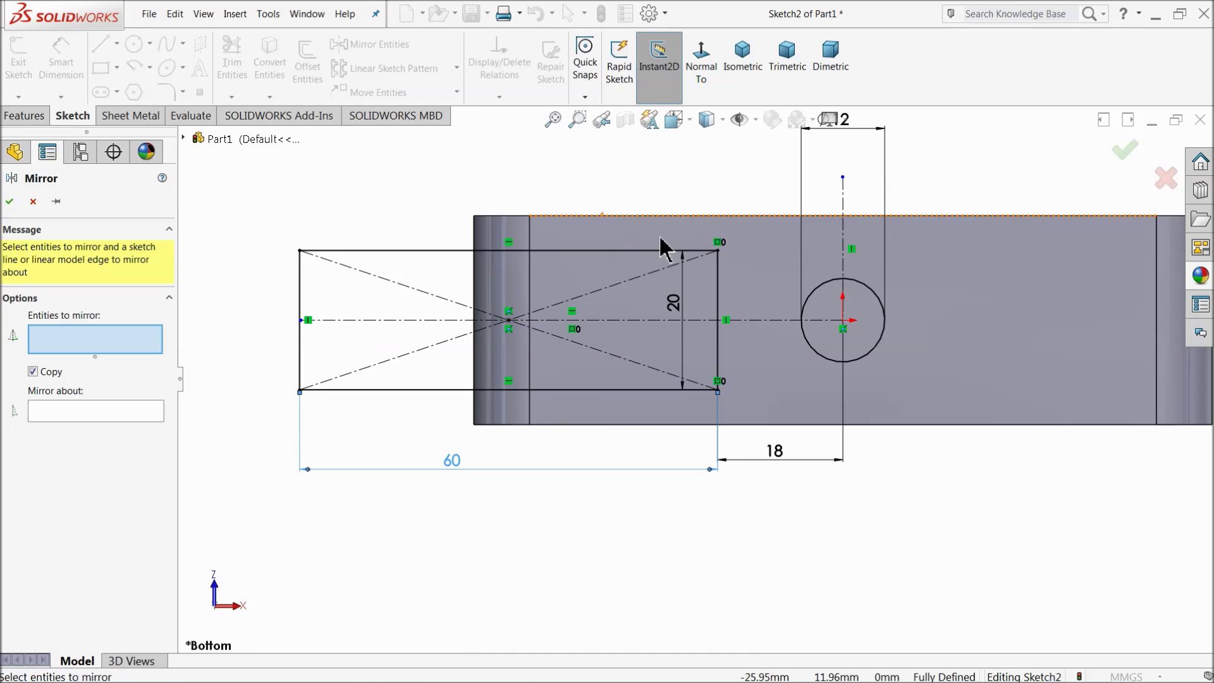
# - Mirror the rectangle's lines about the vertical centreline to the circle's right side
pyautogui.moveTo(691, 362)
pyautogui.mouseDown()
pyautogui.moveTo(255, 475)
pyautogui.moveTo(239, 461)
pyautogui.mouseUp()
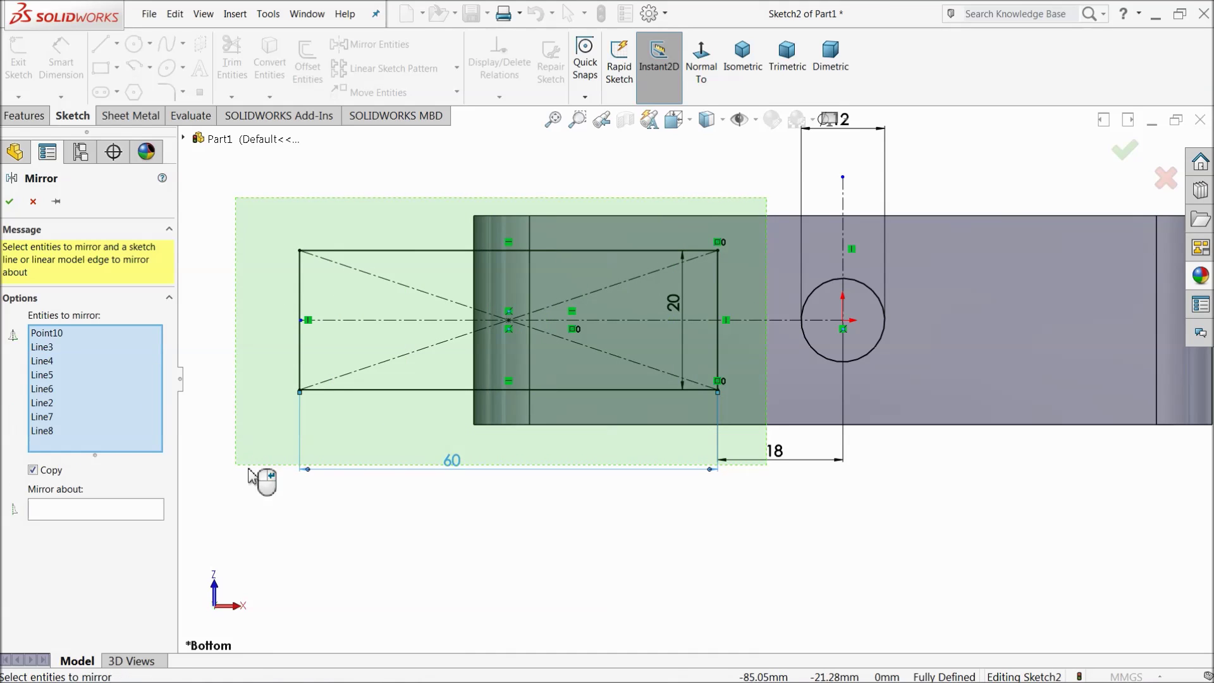
pyautogui.click(106, 516)
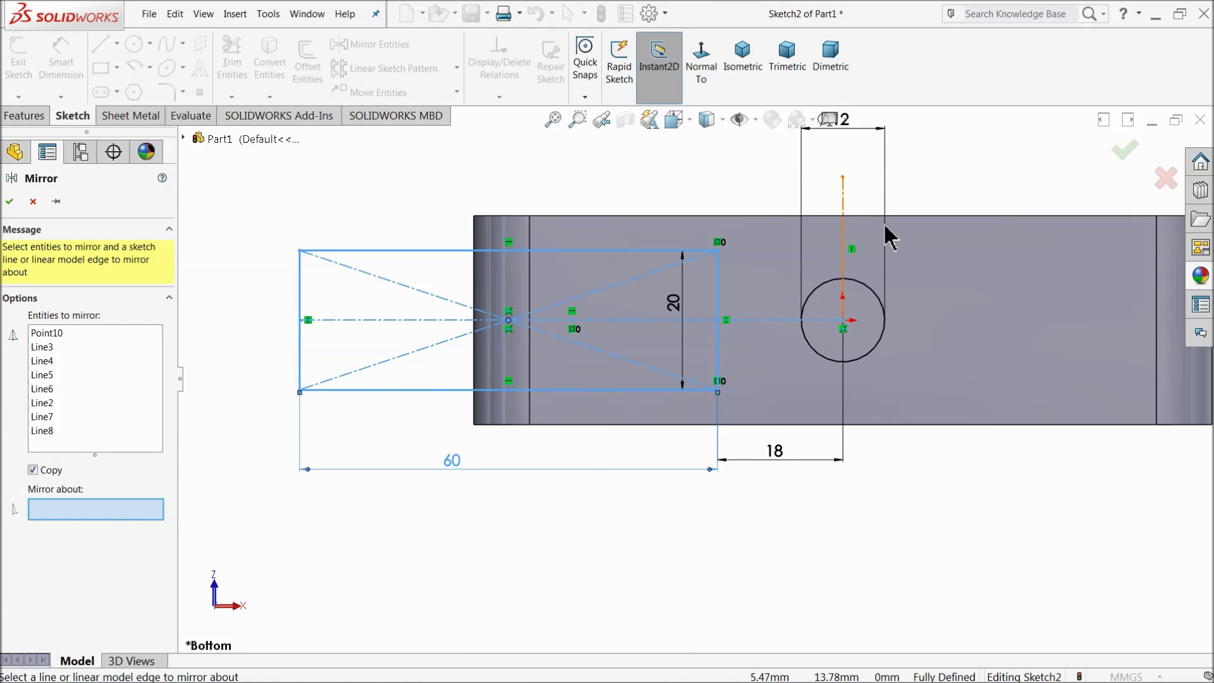
pyautogui.click(844, 219)
pyautogui.scroll(3, 829, 230)
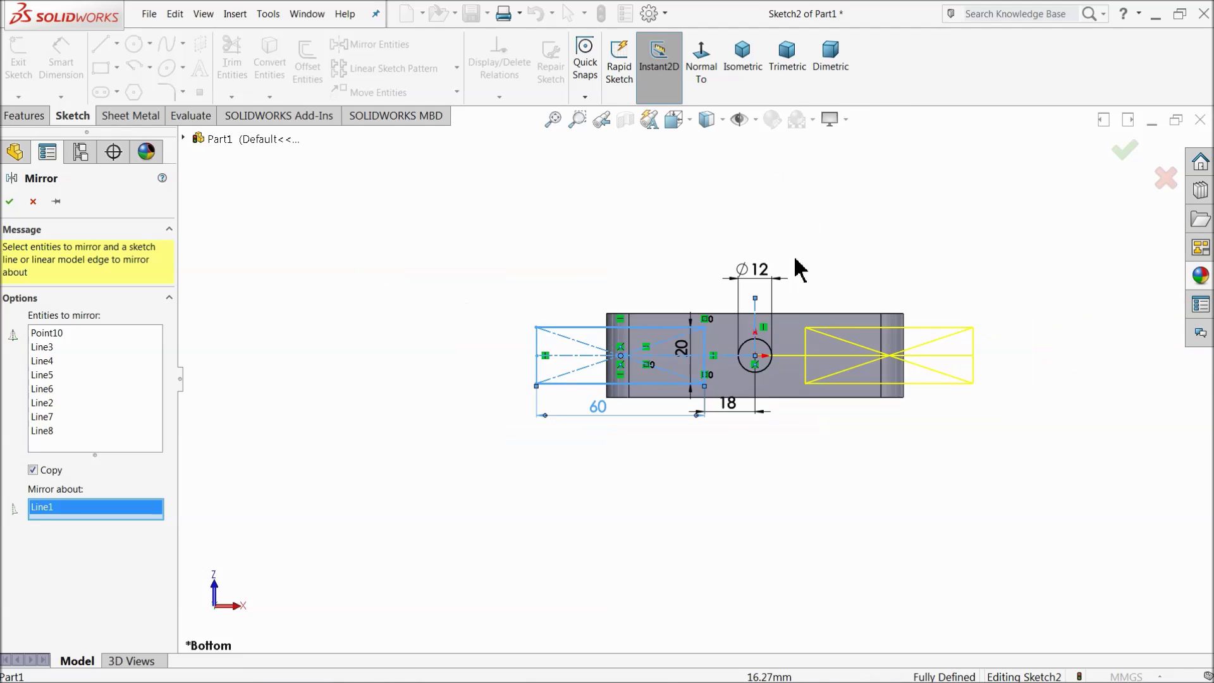
pyautogui.scroll(-2, 645, 467)
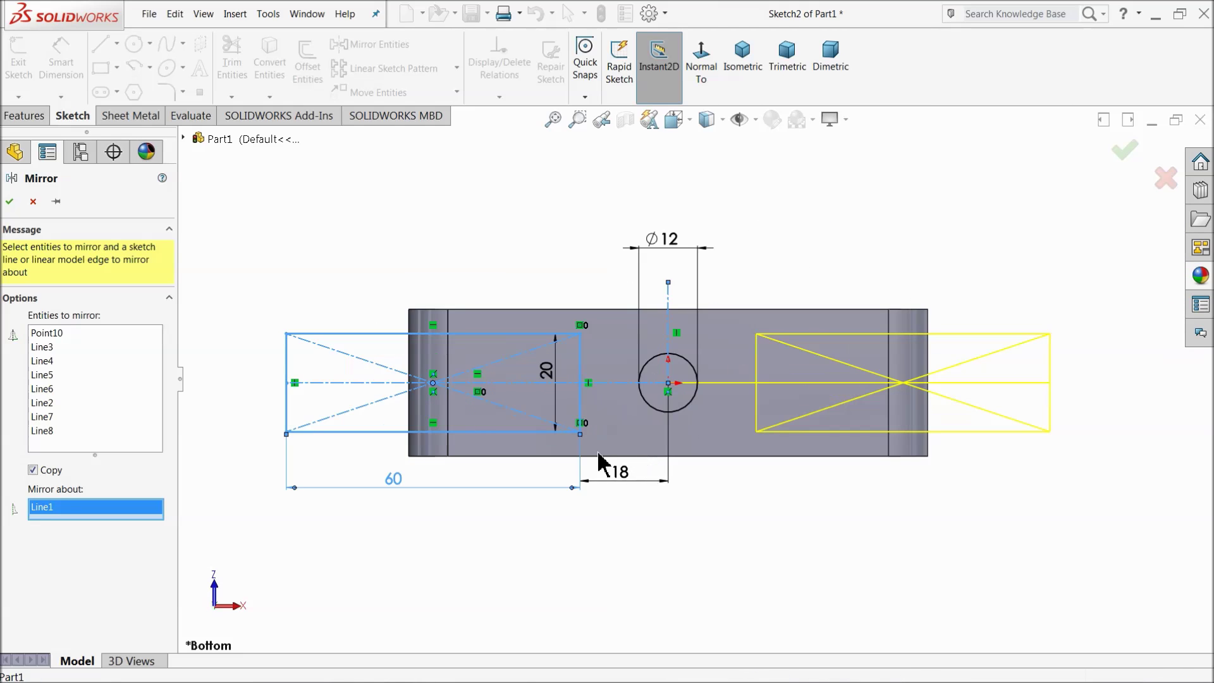
pyautogui.click(10, 202)
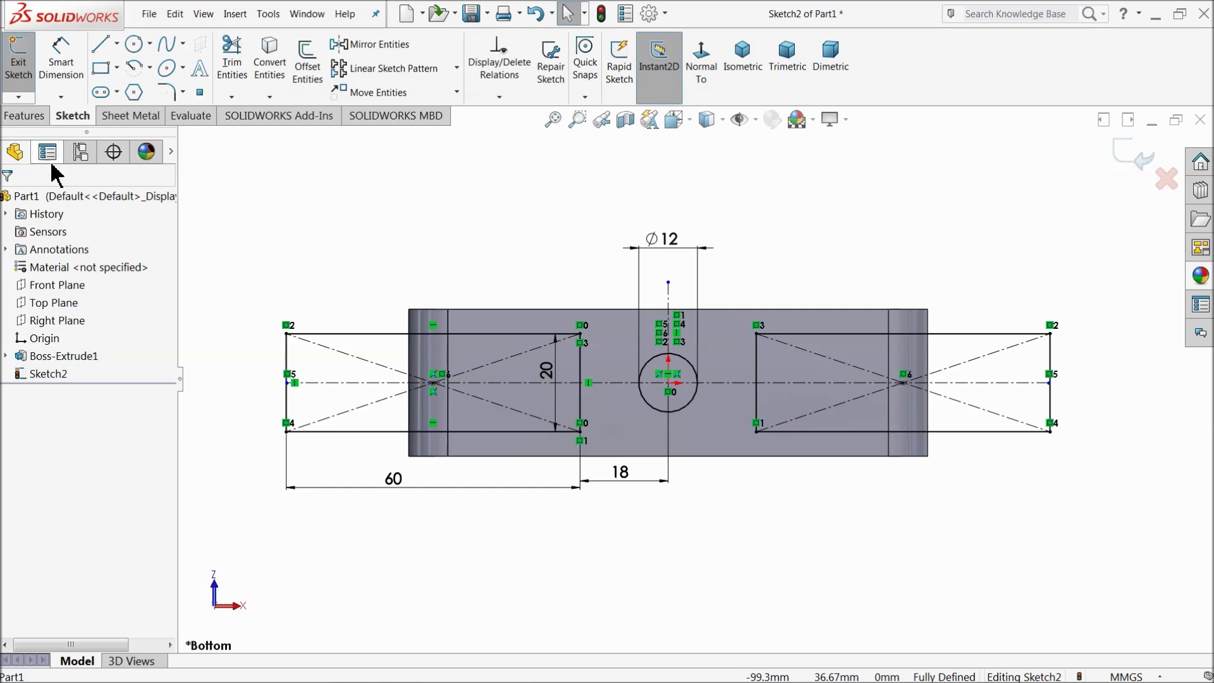
pyautogui.click(29, 117)
# - Start an extruded cut using the inner and outer regions of both rectangles, excluding the circle
pyautogui.click(242, 70)
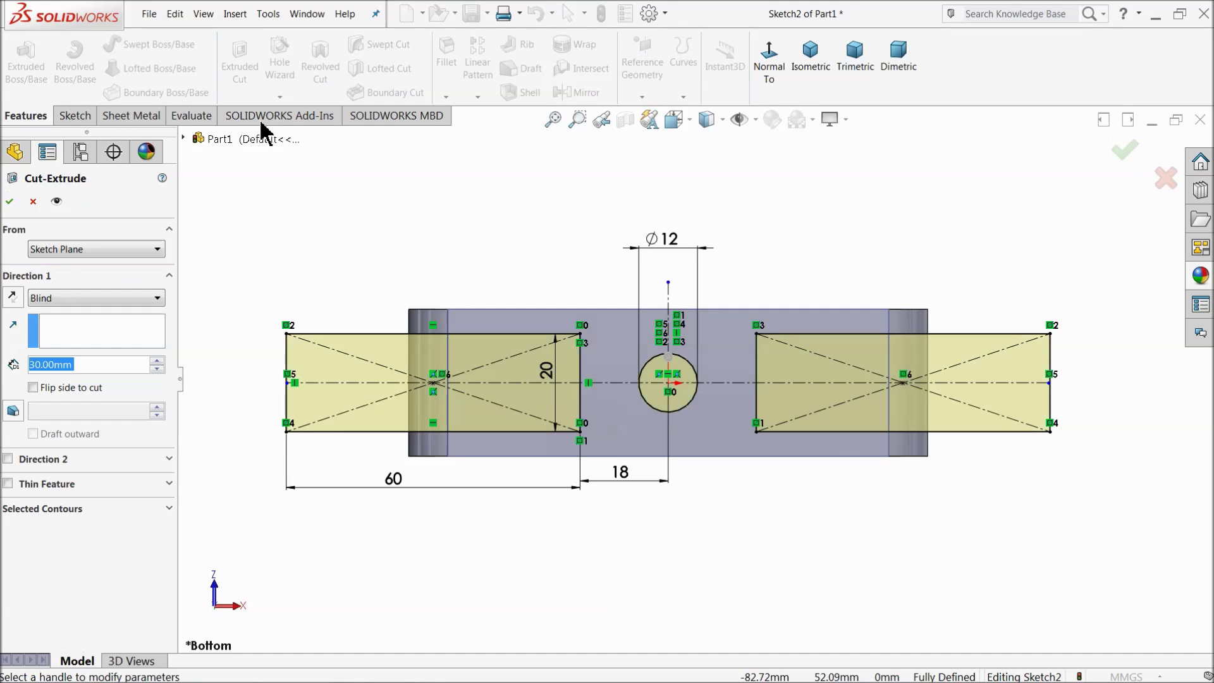
pyautogui.click(62, 509)
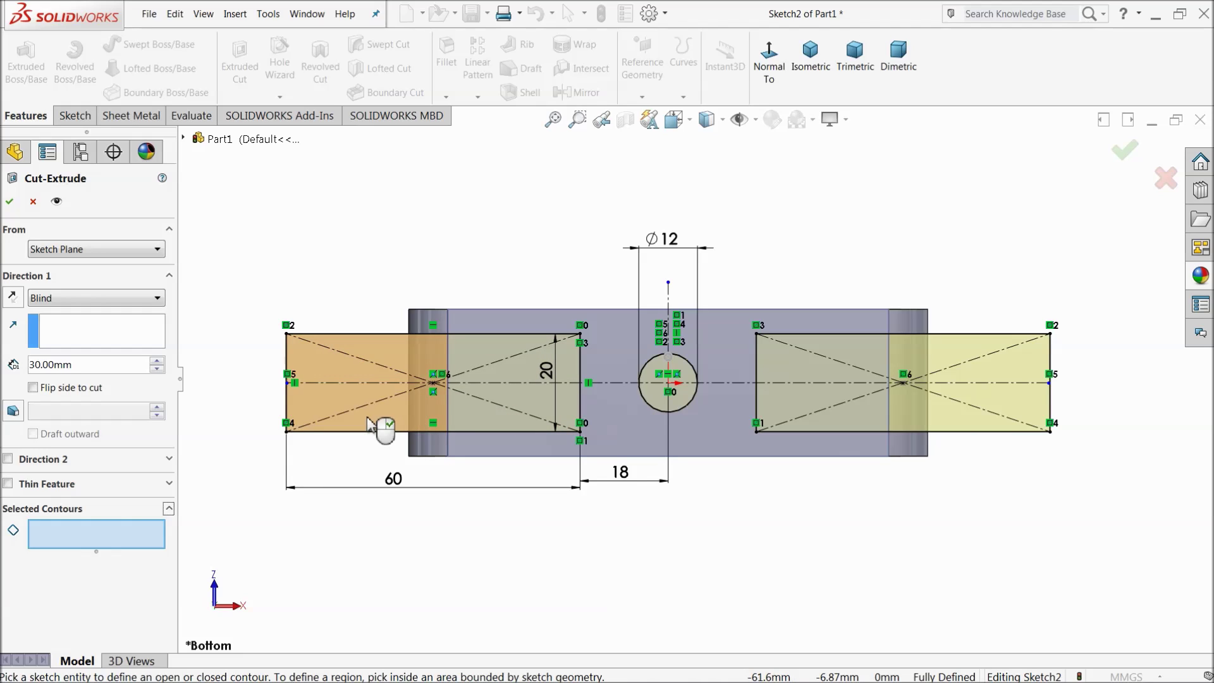
pyautogui.click(659, 406)
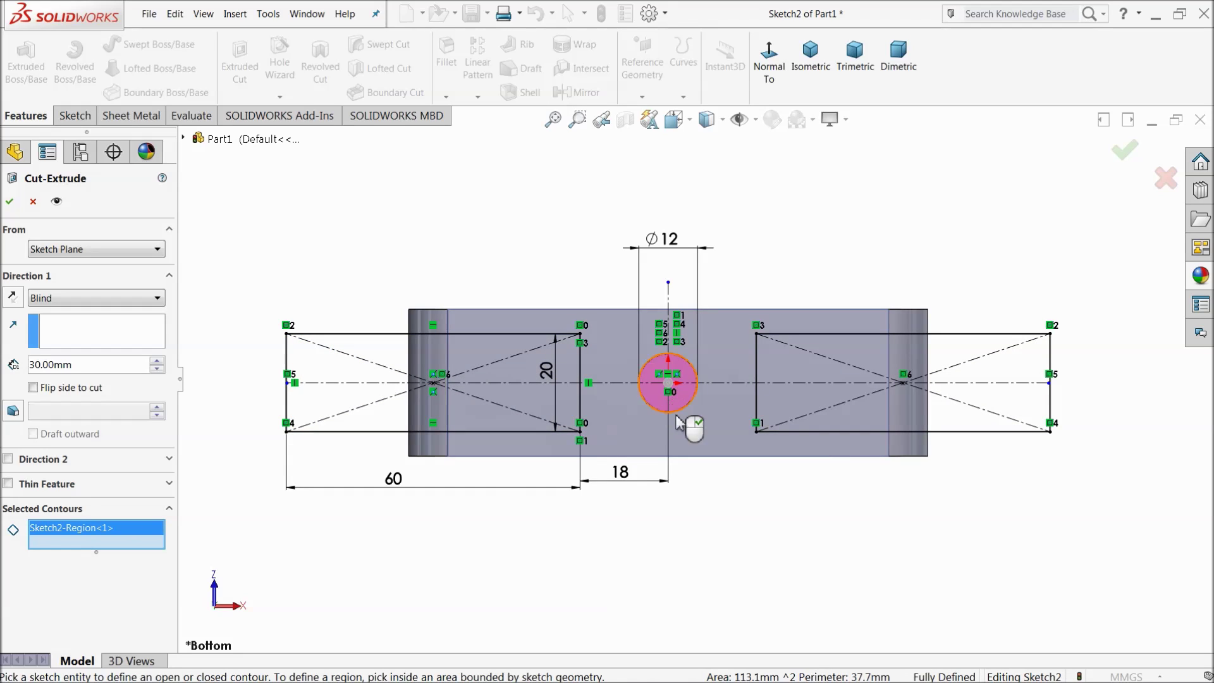
pyautogui.click(513, 418)
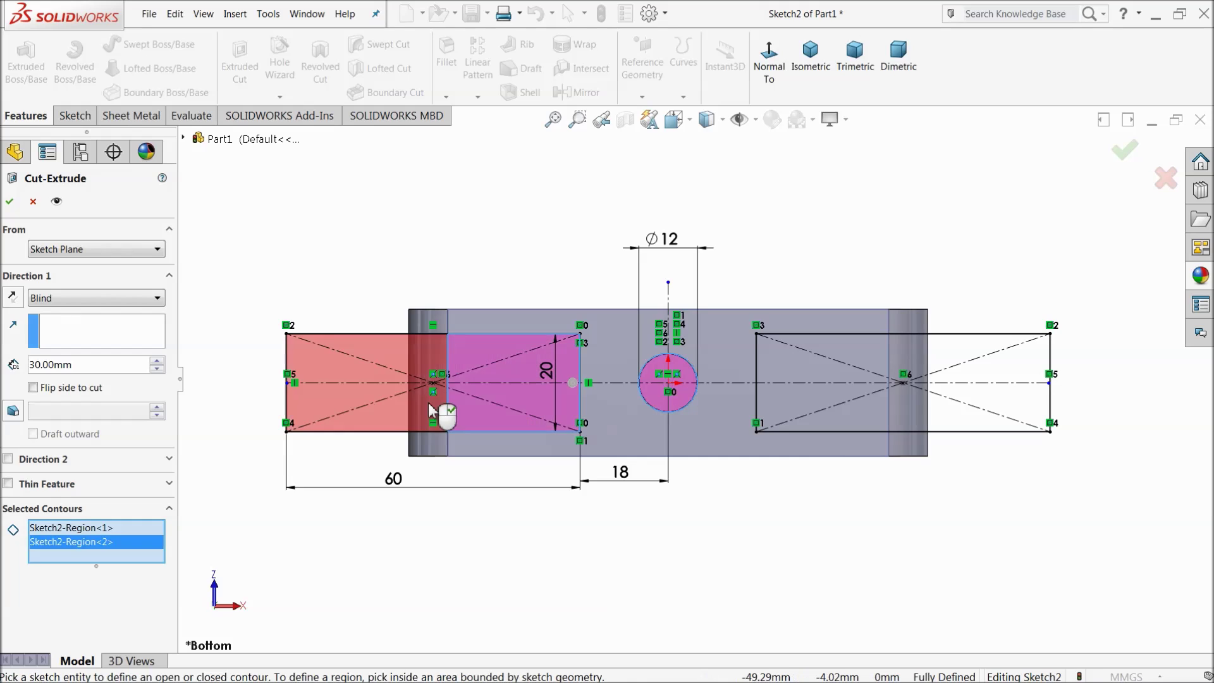
pyautogui.click(434, 411)
pyautogui.click(787, 407)
pyautogui.click(682, 401)
pyautogui.click(991, 364)
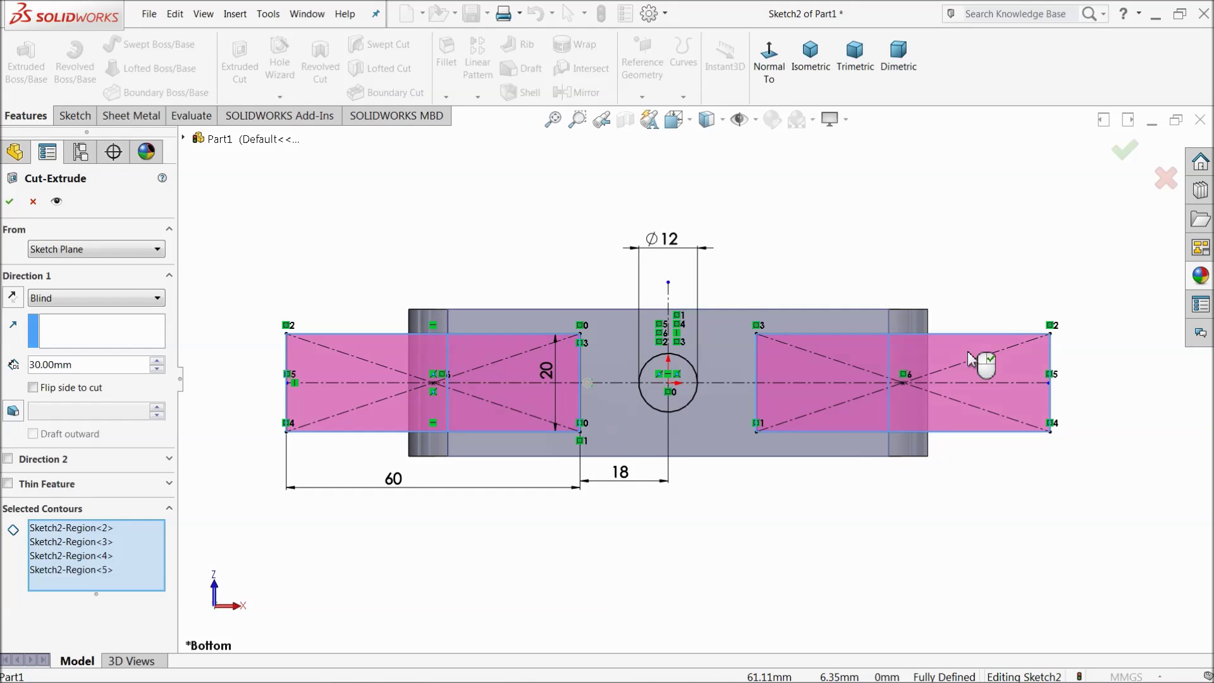
pyautogui.moveTo(765, 485)
pyautogui.mouseDown(button='middle')
pyautogui.moveTo(730, 288)
pyautogui.moveTo(708, 329)
pyautogui.mouseUp(button='middle')
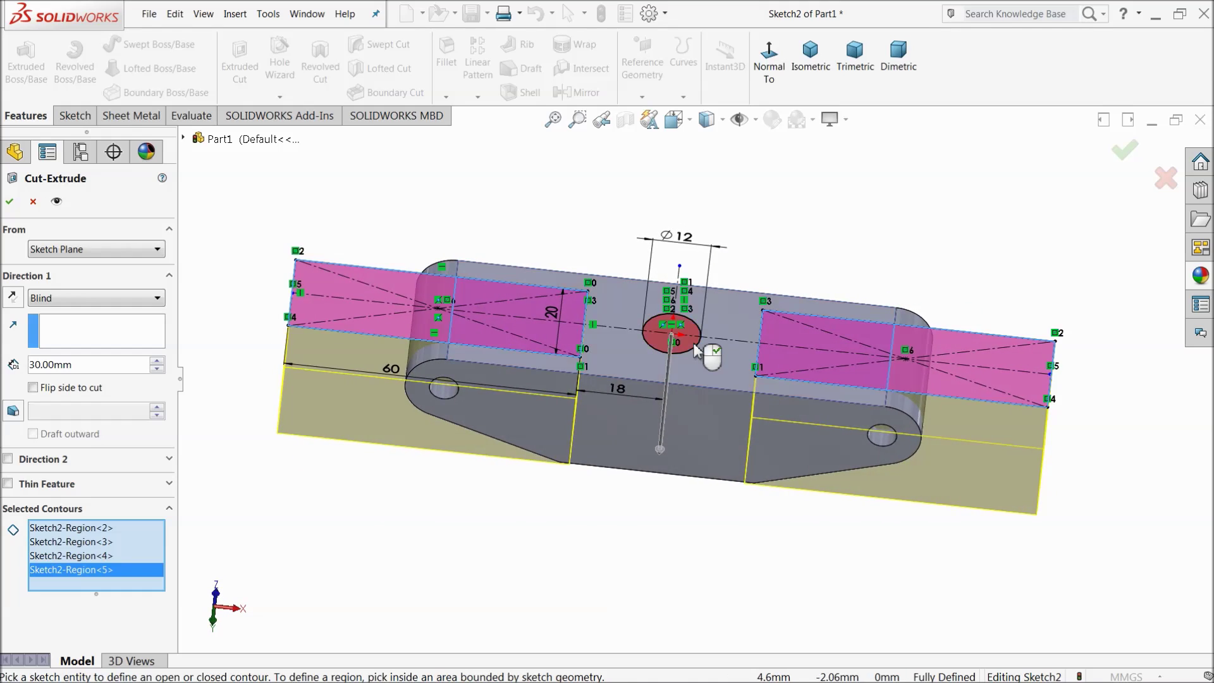
pyautogui.scroll(-2, 694, 351)
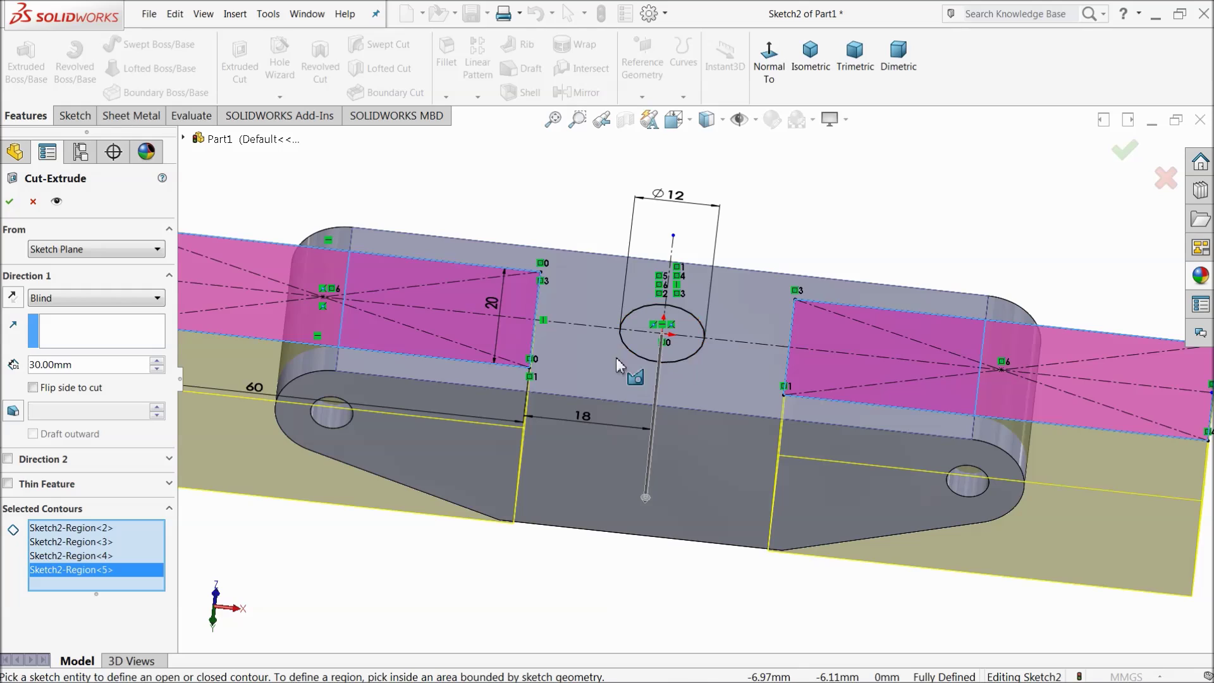
# - Set the cut to Through All and confirm, opening slotted ends
pyautogui.click(45, 300)
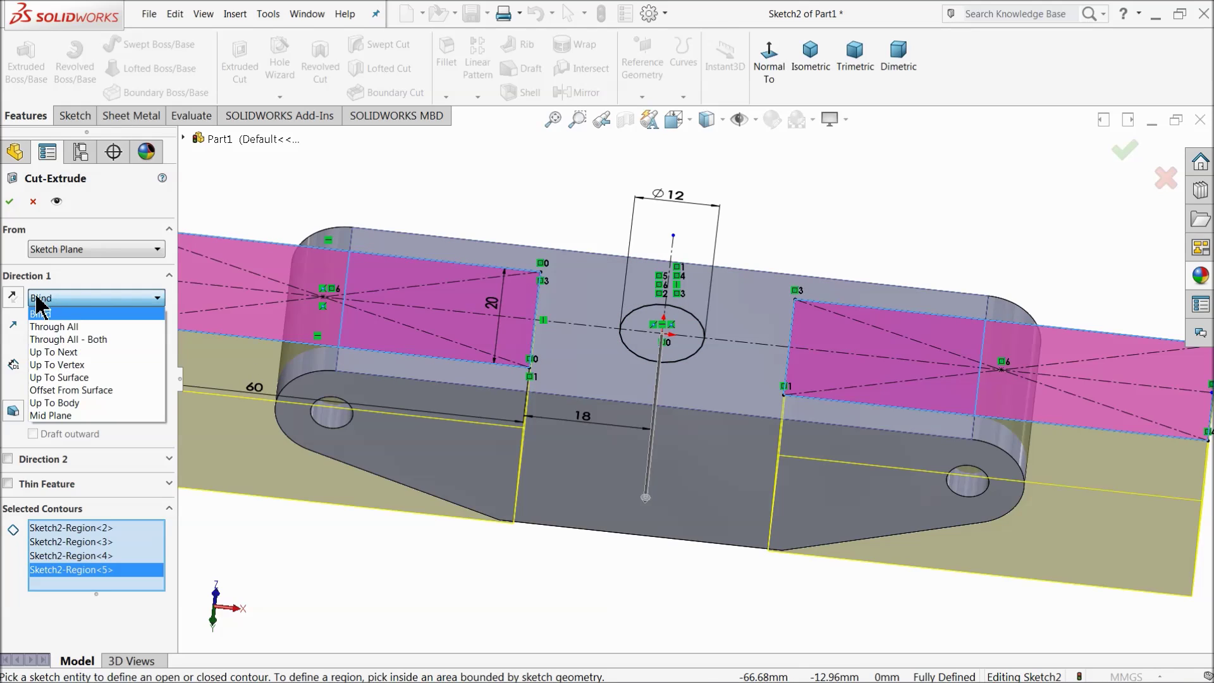
pyautogui.click(50, 327)
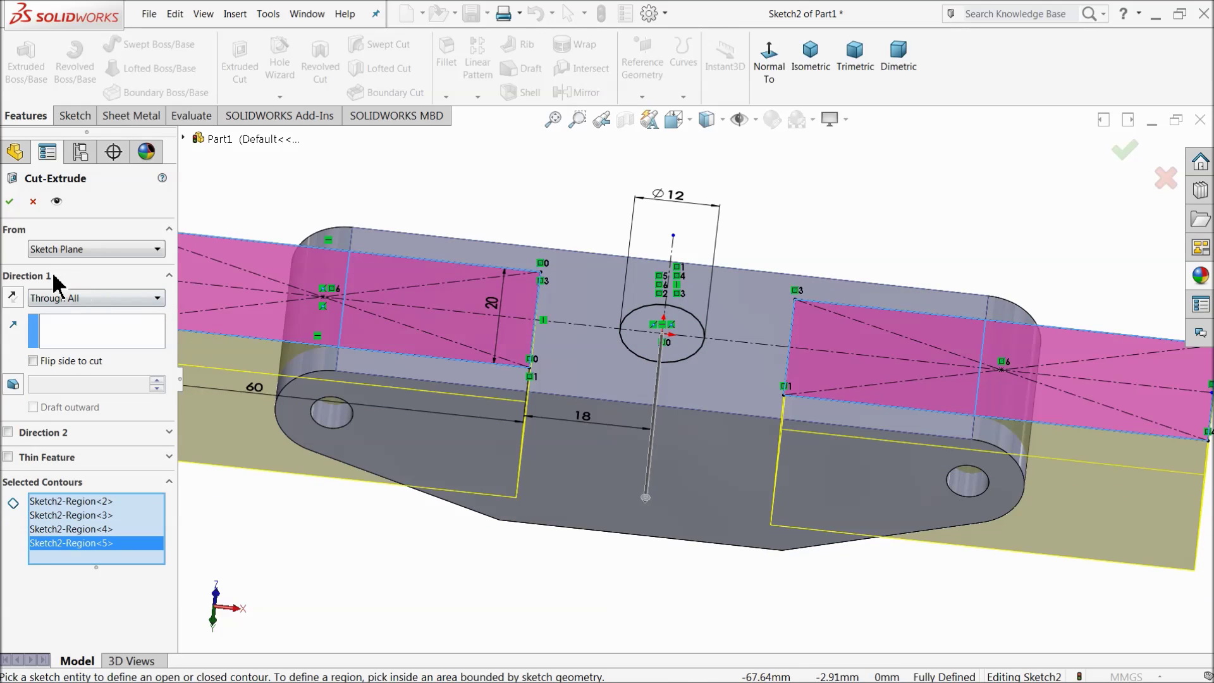
pyautogui.click(10, 201)
pyautogui.moveTo(401, 338)
pyautogui.mouseDown(button='middle')
pyautogui.moveTo(583, 263)
pyautogui.moveTo(609, 76)
pyautogui.moveTo(555, 311)
pyautogui.moveTo(572, 359)
pyautogui.mouseUp(button='middle')
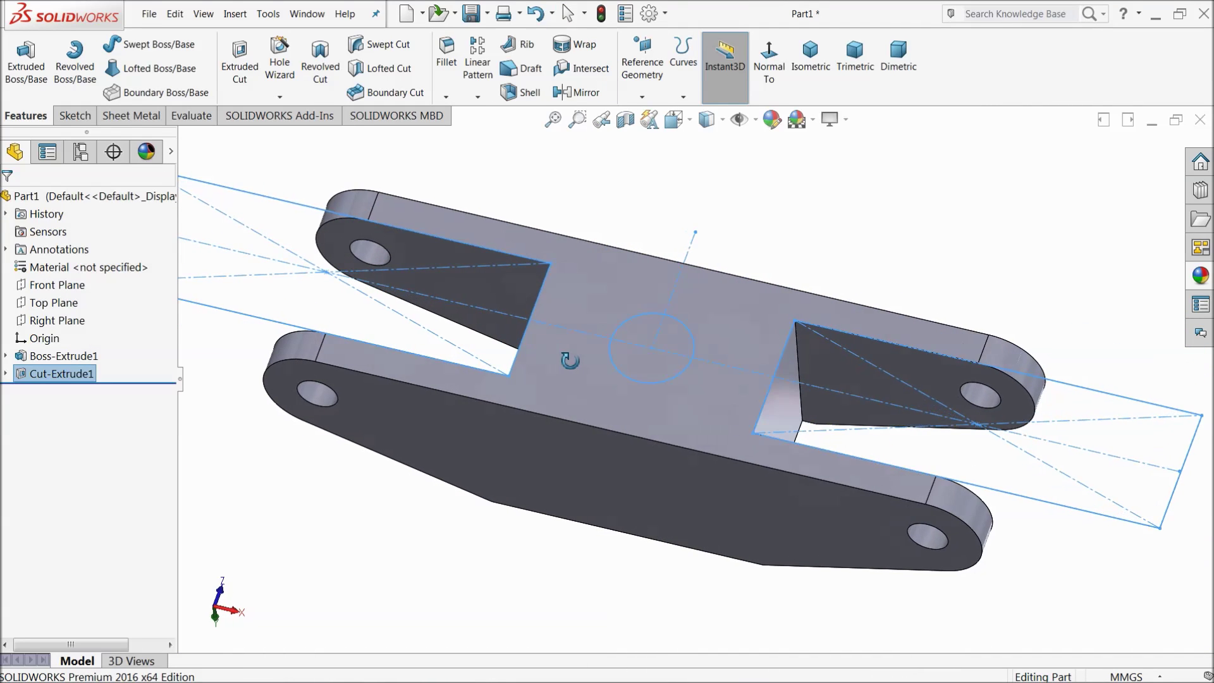
pyautogui.click(561, 200)
# - Reuse Sketch2 for a new extruded cut with only the circle region selected
pyautogui.click(5, 374)
pyautogui.click(42, 392)
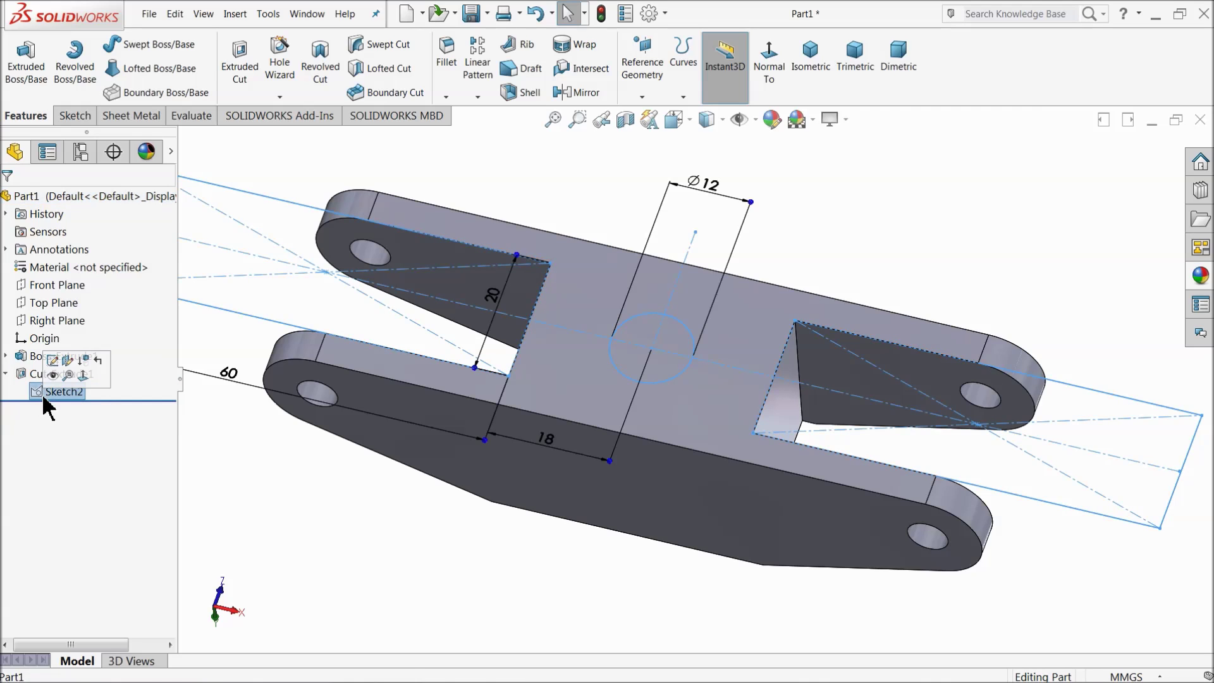
pyautogui.click(248, 77)
pyautogui.click(45, 509)
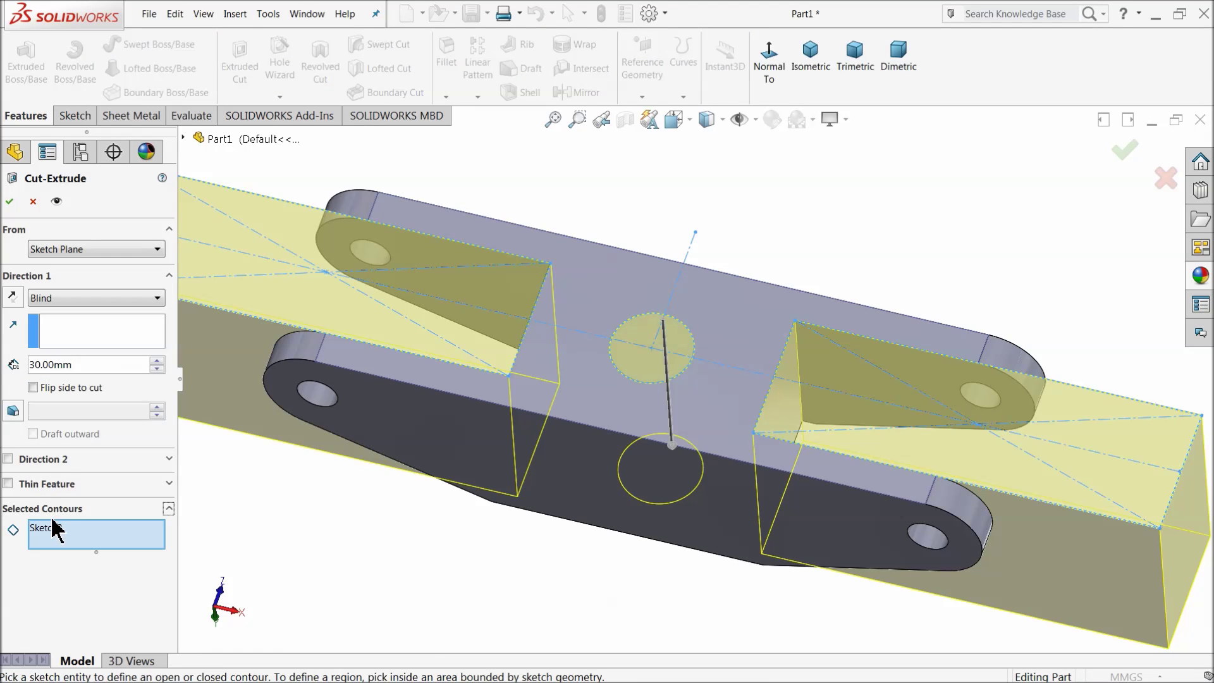
pyautogui.click(651, 369)
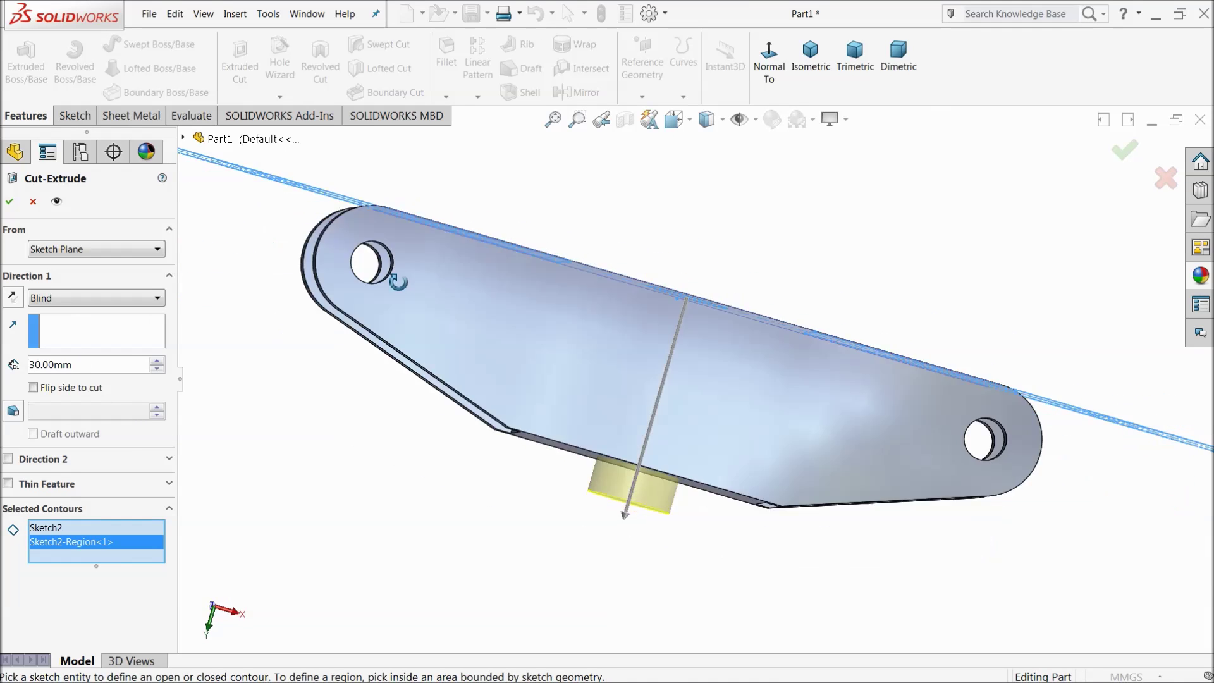
# - Cut the hole Through All, starting from a reversed 5 mm offset
pyautogui.click(56, 298)
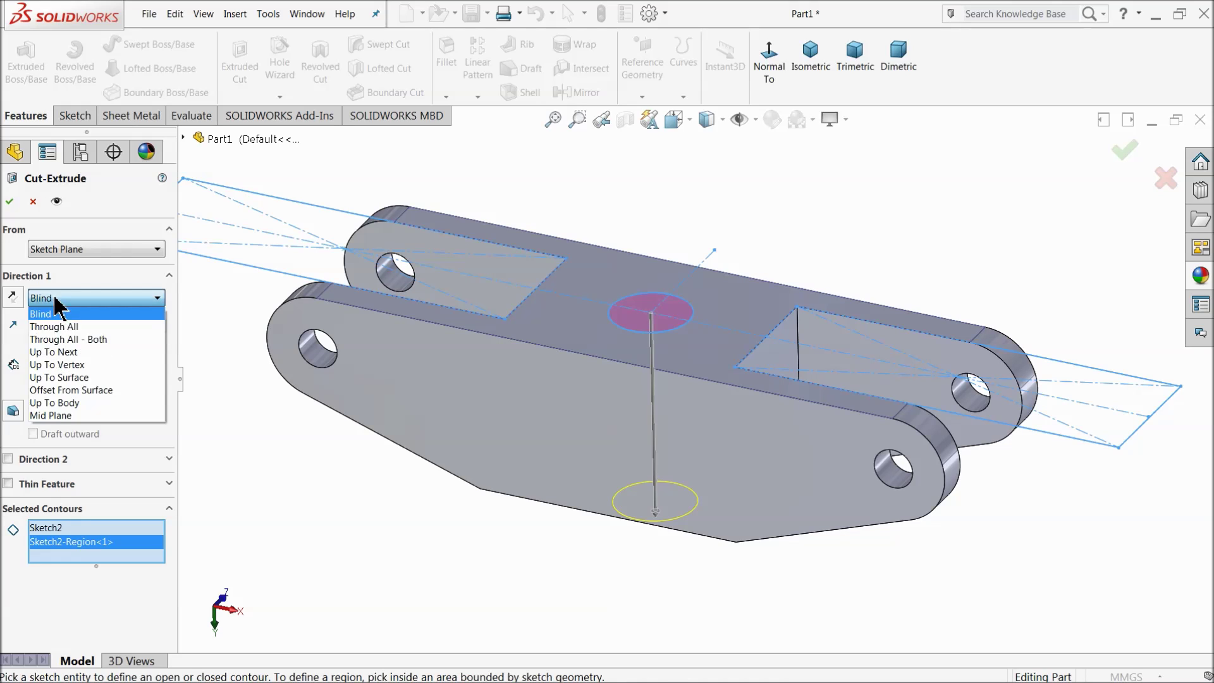
pyautogui.click(66, 330)
pyautogui.click(67, 250)
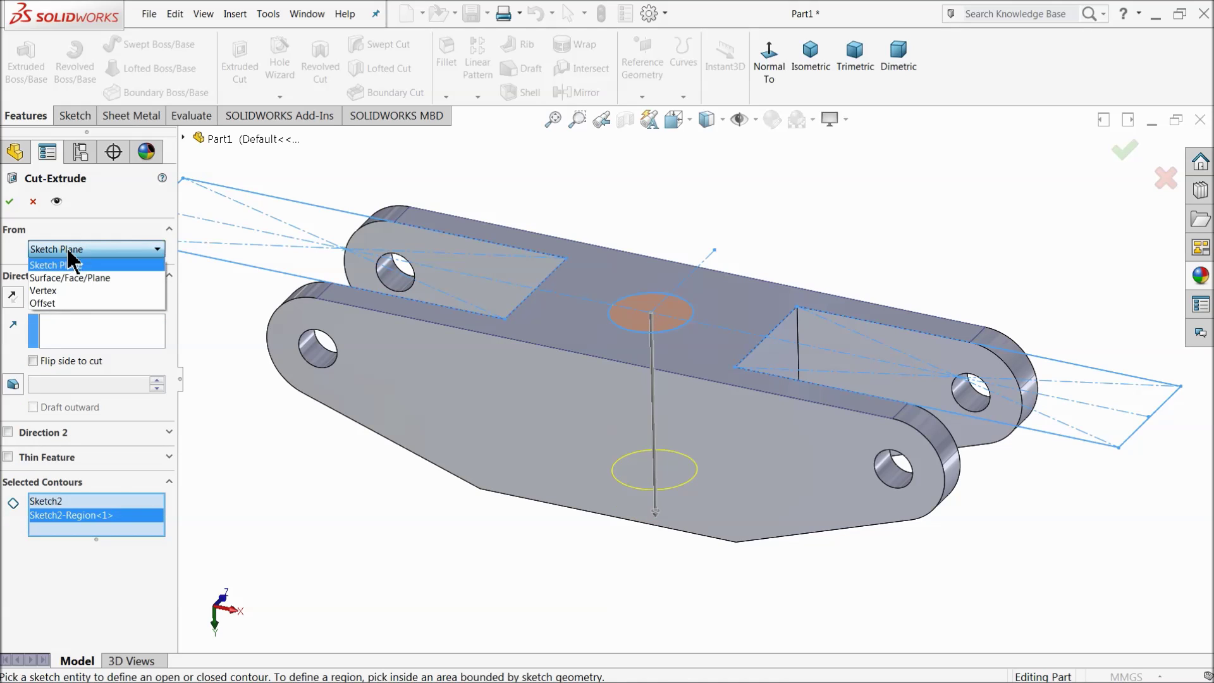
pyautogui.click(66, 302)
pyautogui.write('5')
pyautogui.press('Return')
pyautogui.moveTo(342, 503); pyautogui.dragTo(383, 457, button='middle')
pyautogui.click(13, 252)
pyautogui.scroll(-3, 684, 380)
pyautogui.moveTo(604, 347); pyautogui.dragTo(629, 298, button='middle')
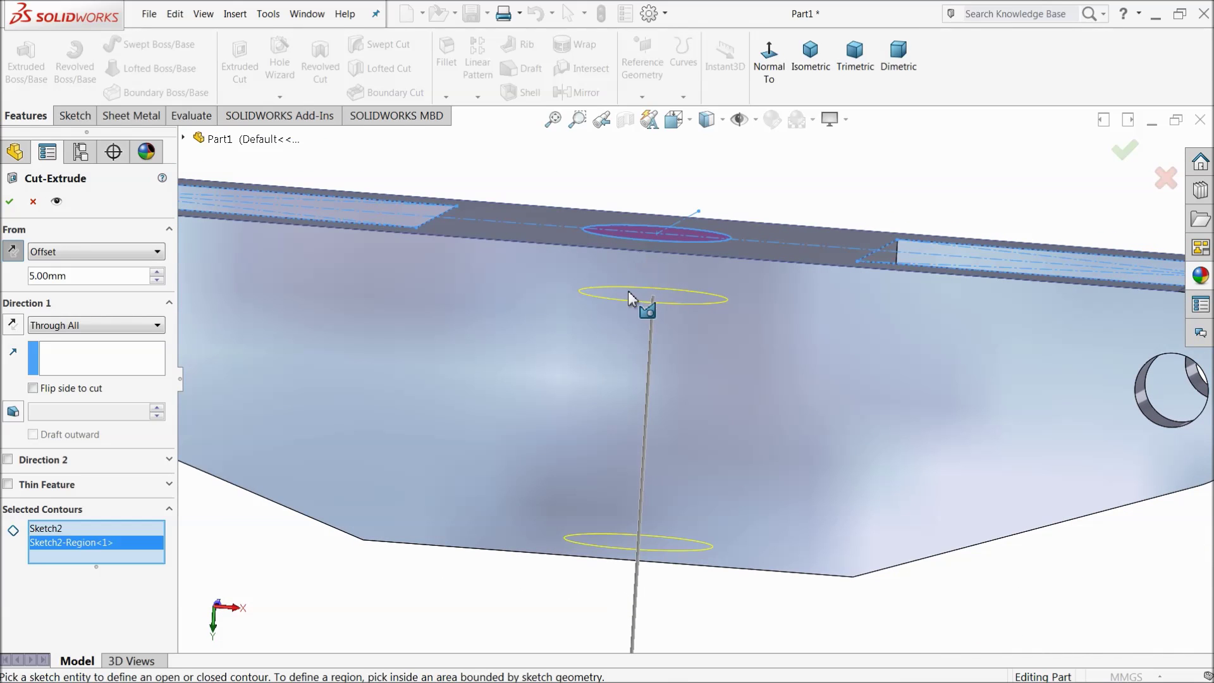
pyautogui.click(9, 202)
# - Orbit and fit the bracket to view the new central hole
pyautogui.moveTo(601, 341); pyautogui.dragTo(614, 59, button='middle')
pyautogui.press('f')
pyautogui.click(566, 410)
pyautogui.moveTo(566, 409); pyautogui.dragTo(711, 442, button='middle')
pyautogui.press('f')
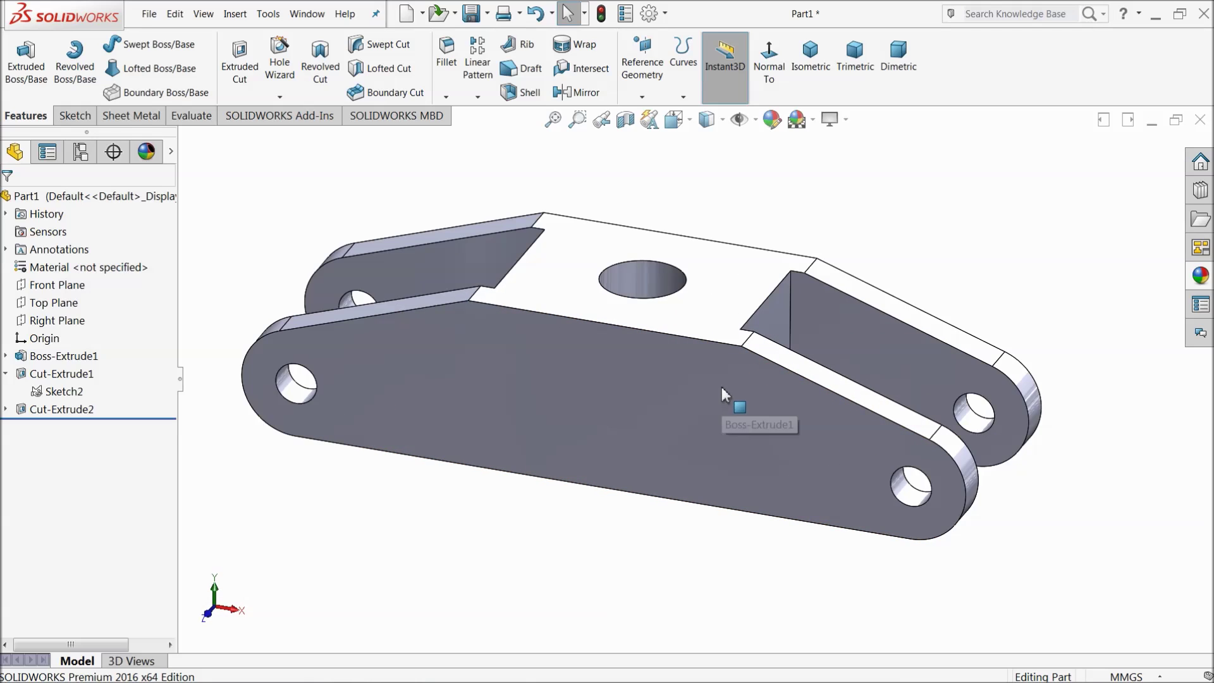
pyautogui.scroll(-2, 723, 386)
pyautogui.click(447, 66)
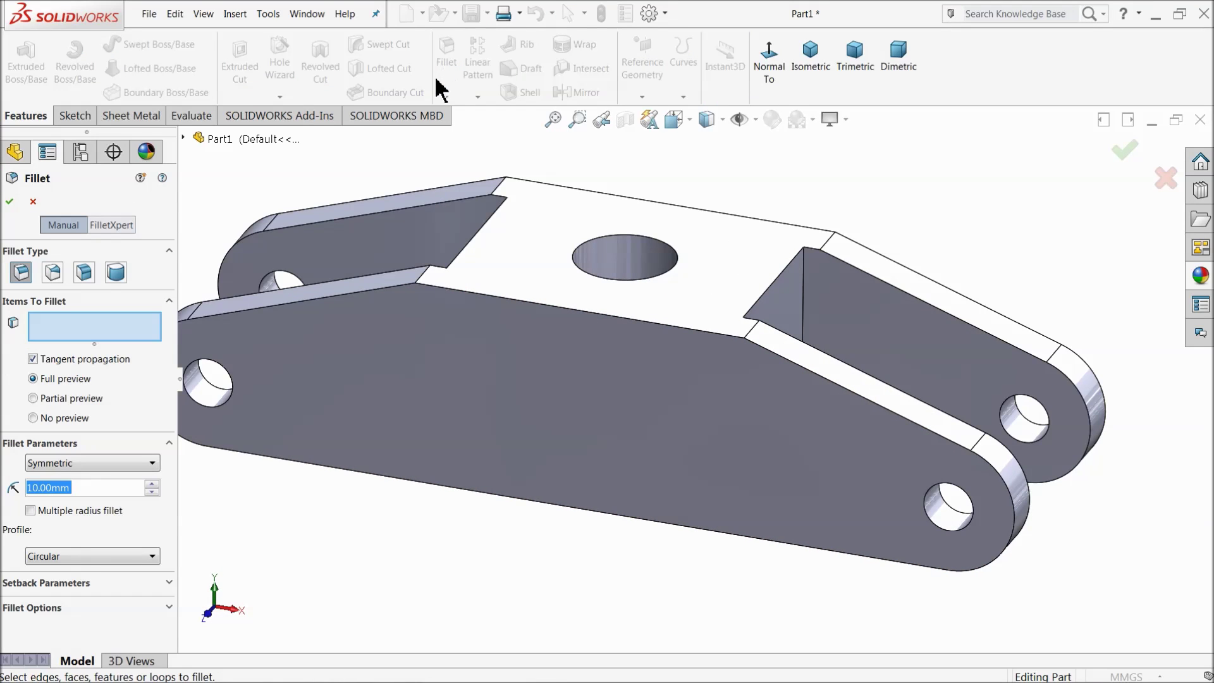
# - Fillet the two cutout corner edges with a 30 mm radius
pyautogui.write('30')
pyautogui.press('Return')
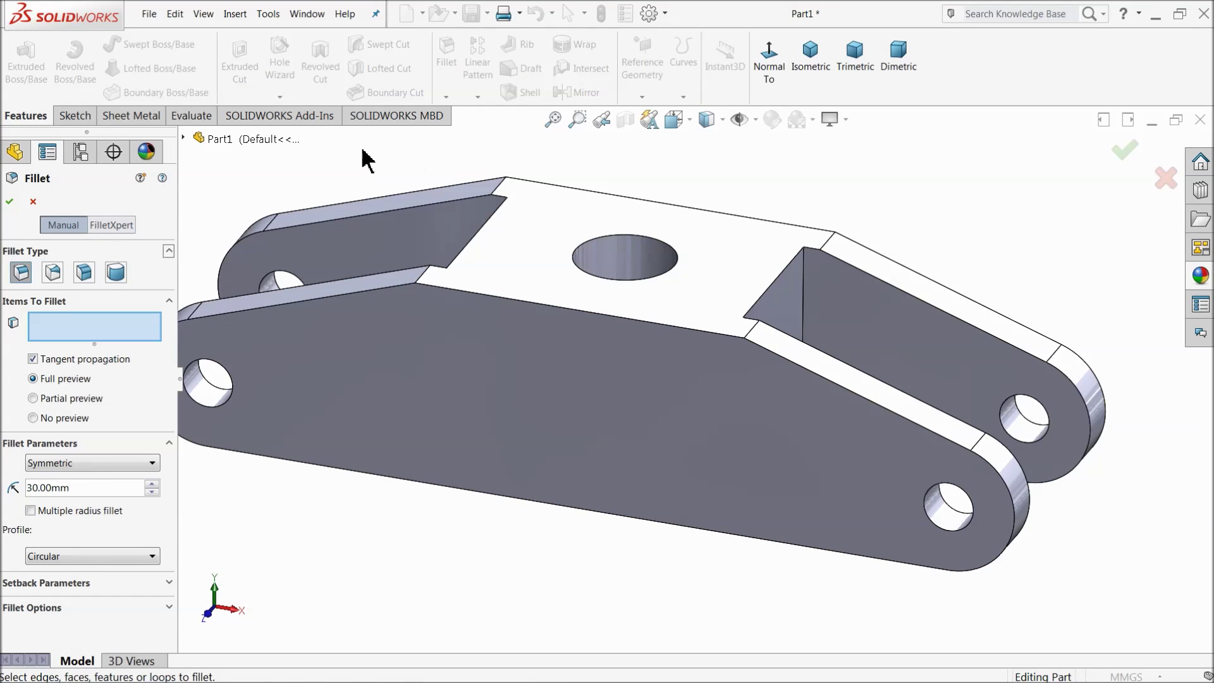
pyautogui.click(423, 280)
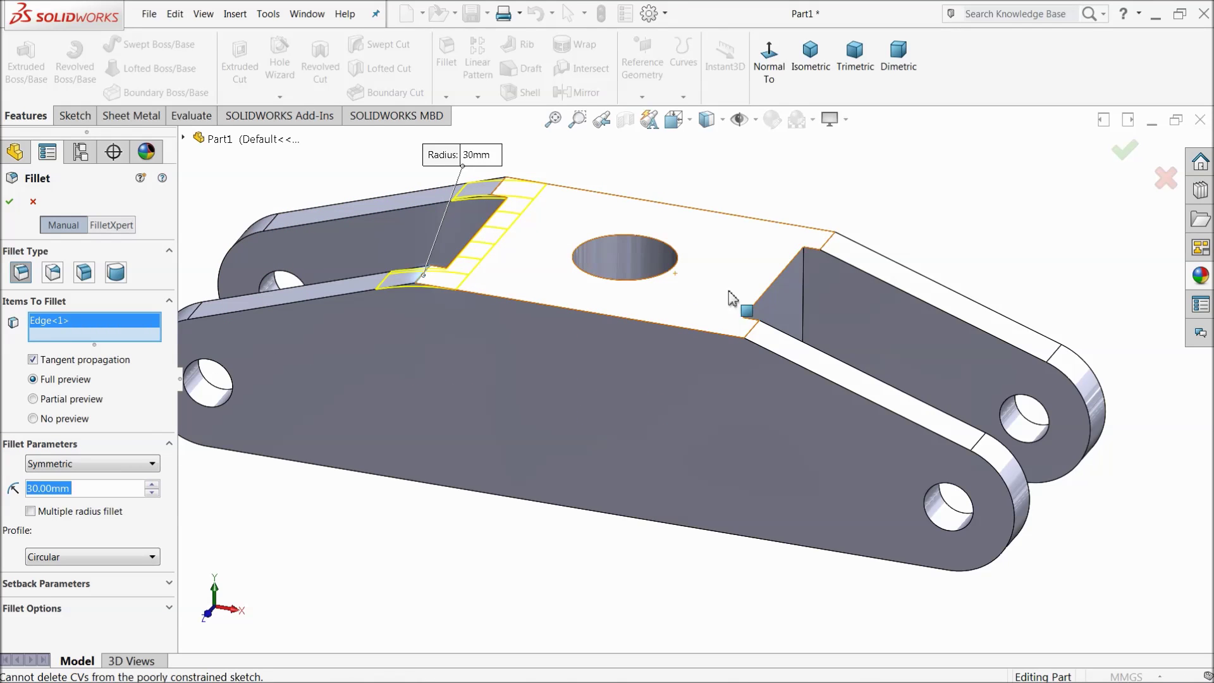
pyautogui.click(751, 337)
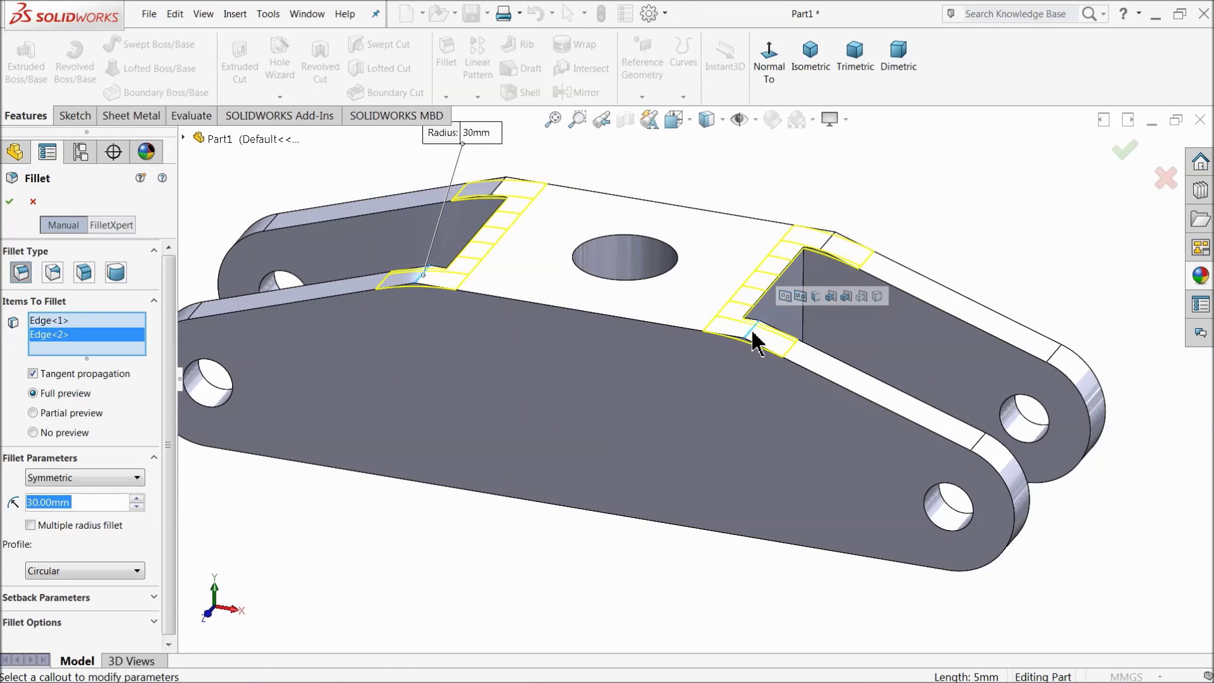
pyautogui.click(17, 201)
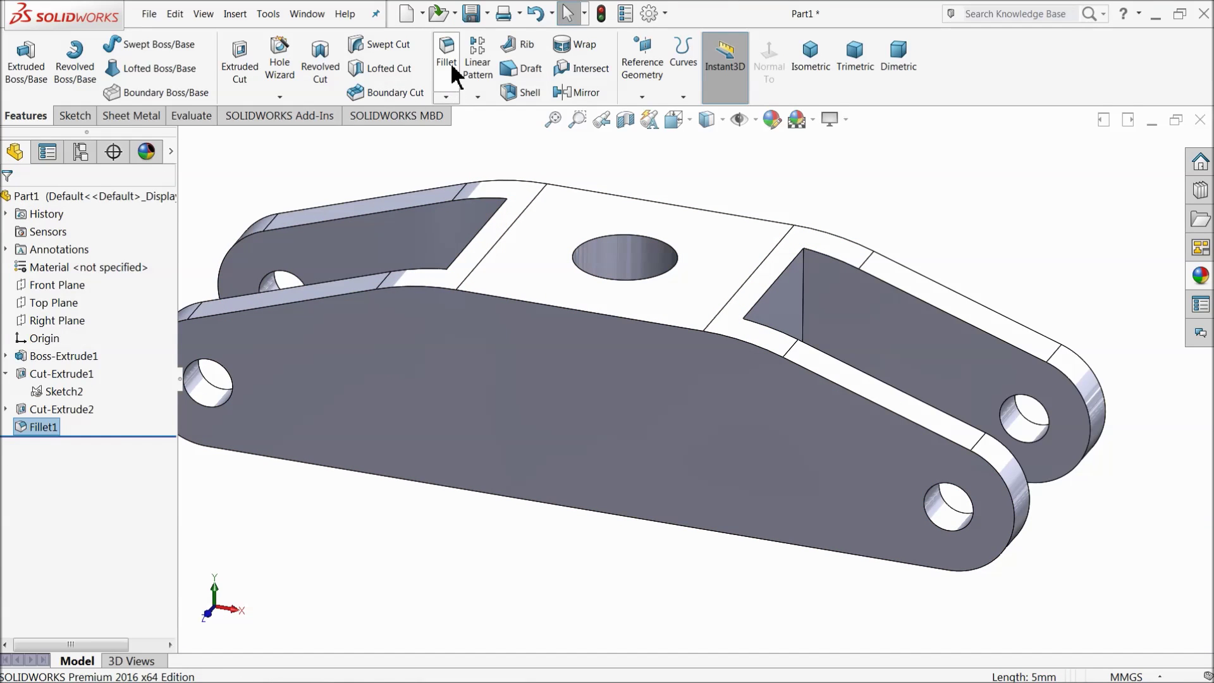
pyautogui.click(452, 67)
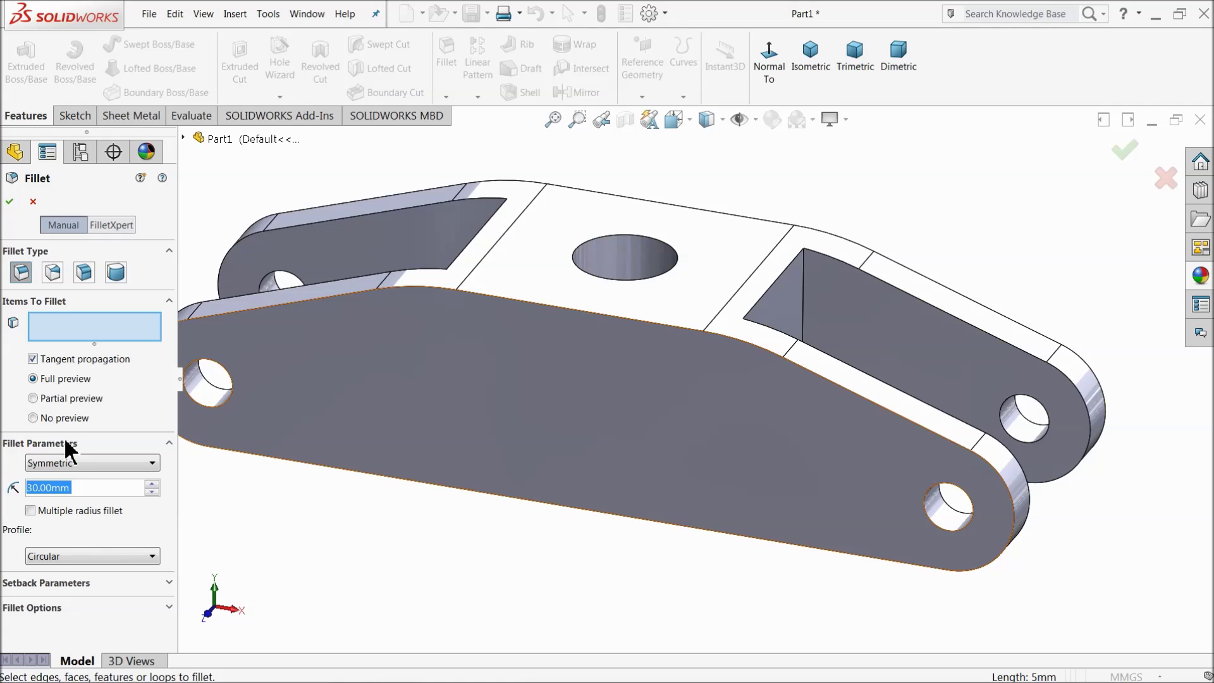
# - Apply a 0.5 mm fillet to all the bracket's edges, selected together
pyautogui.write('0.5')
pyautogui.press('Return')
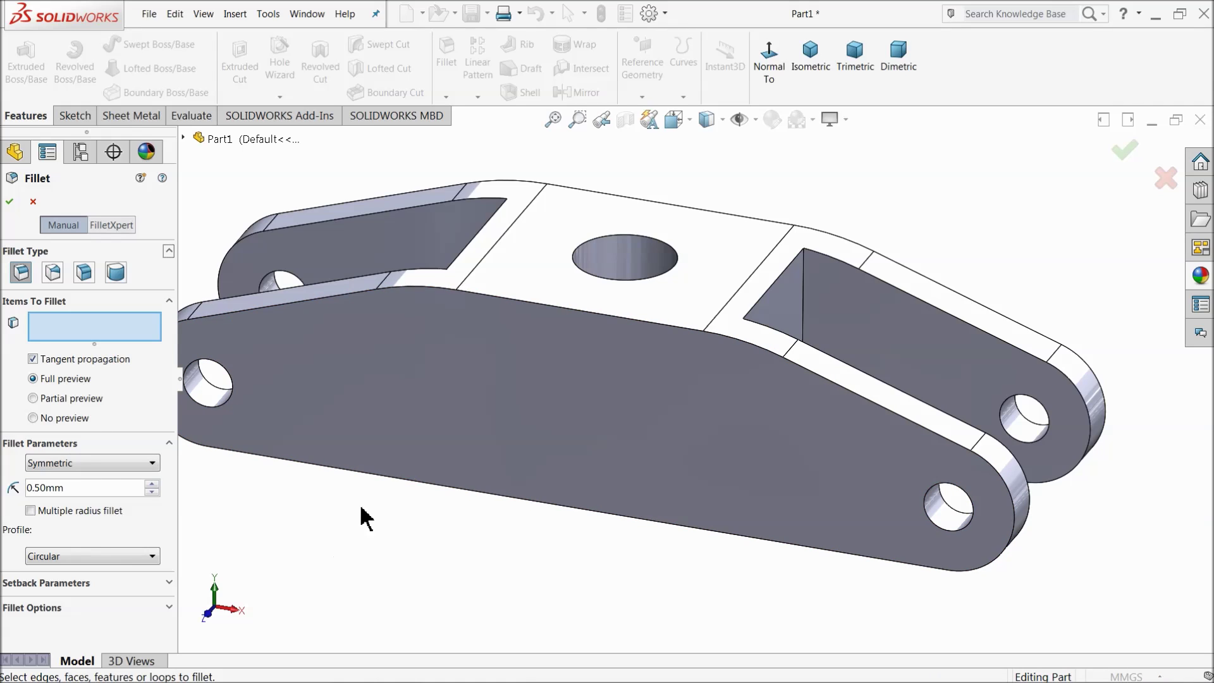
pyautogui.click(596, 312)
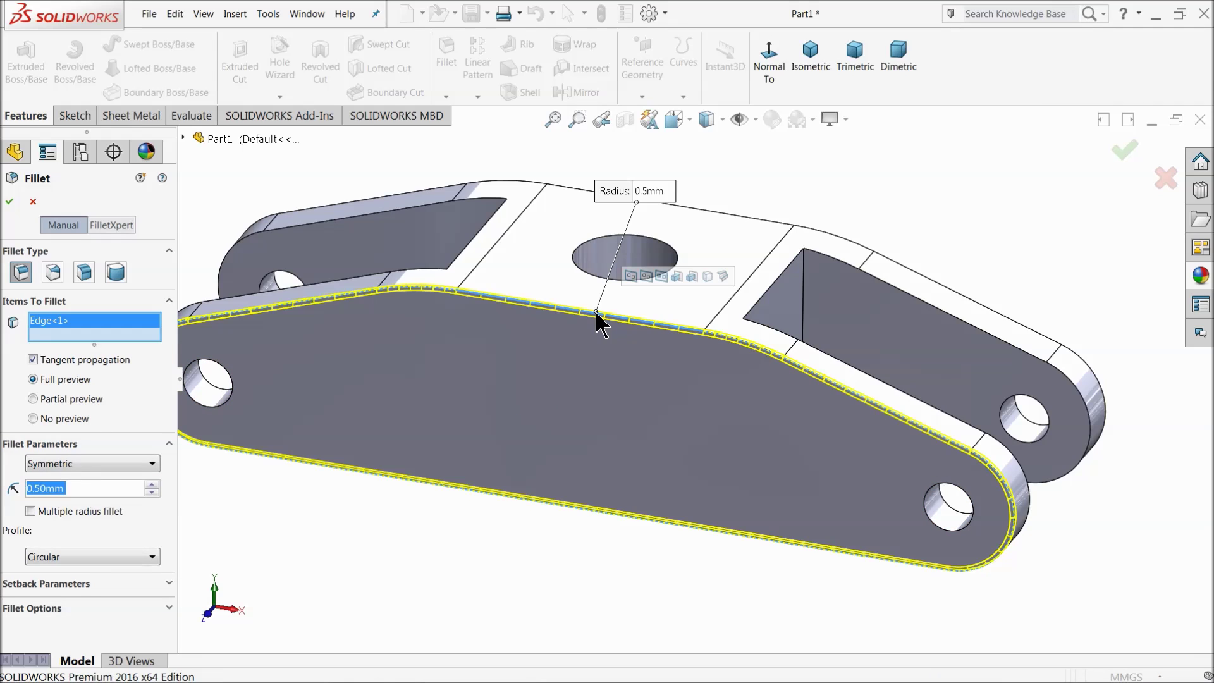
pyautogui.click(661, 277)
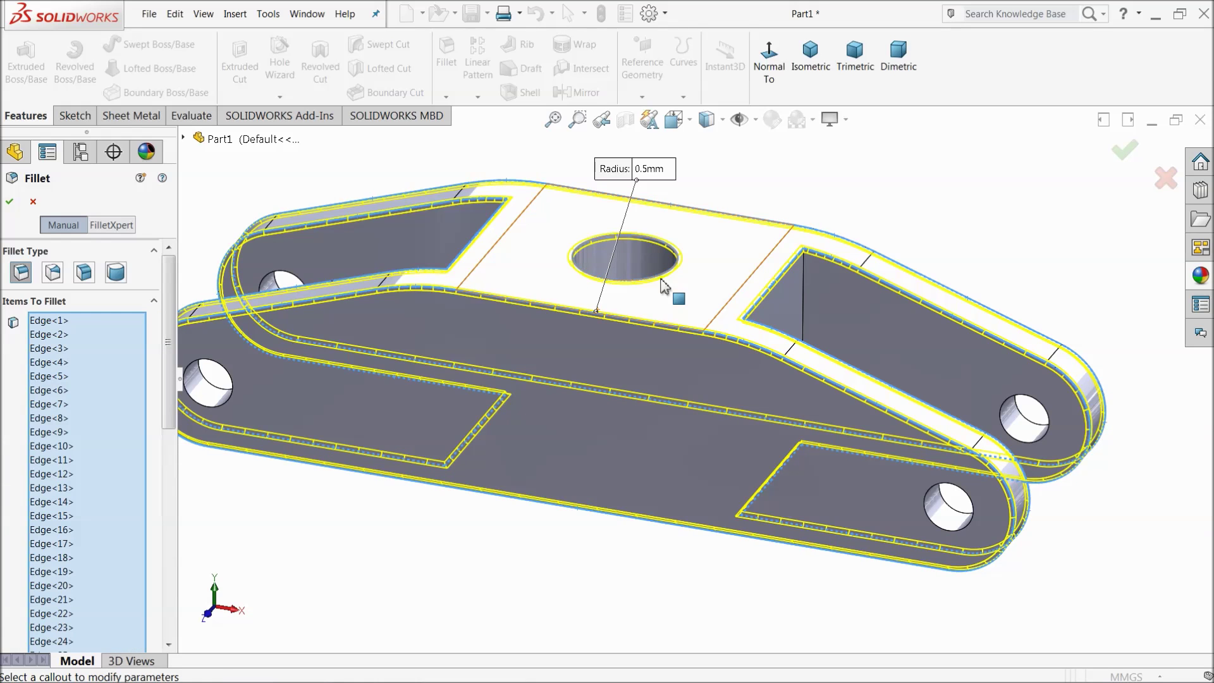
pyautogui.moveTo(661, 278); pyautogui.dragTo(596, 402, button='middle')
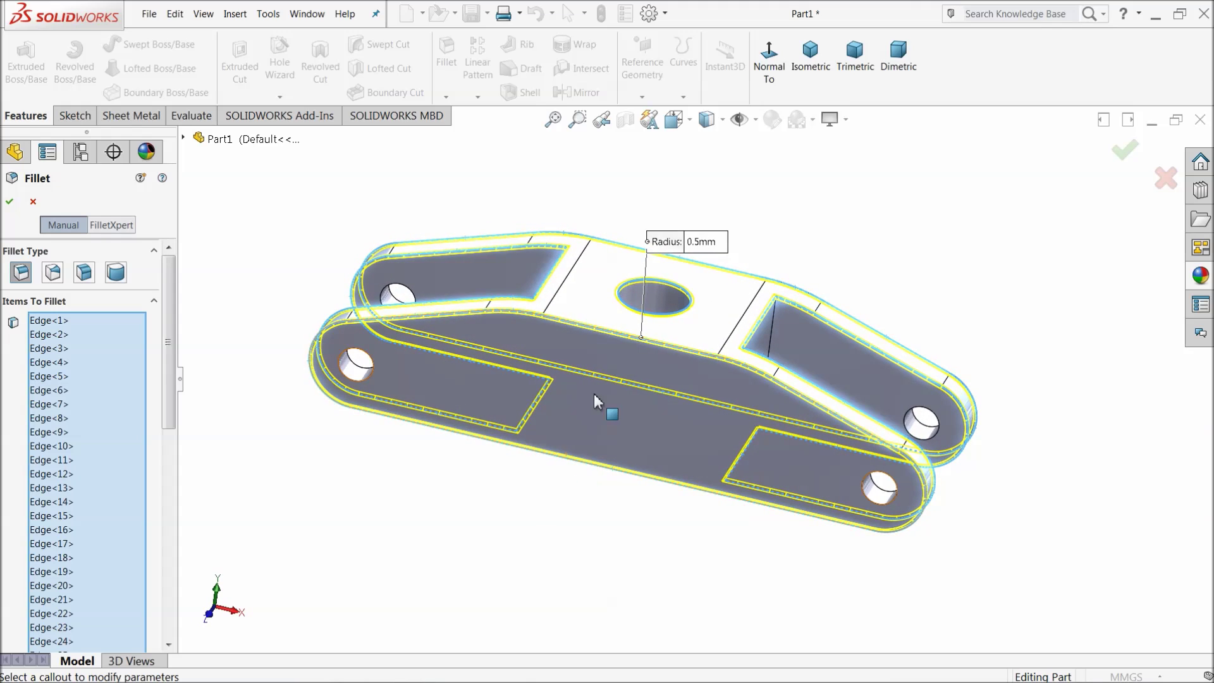
pyautogui.scroll(-5, 678, 318)
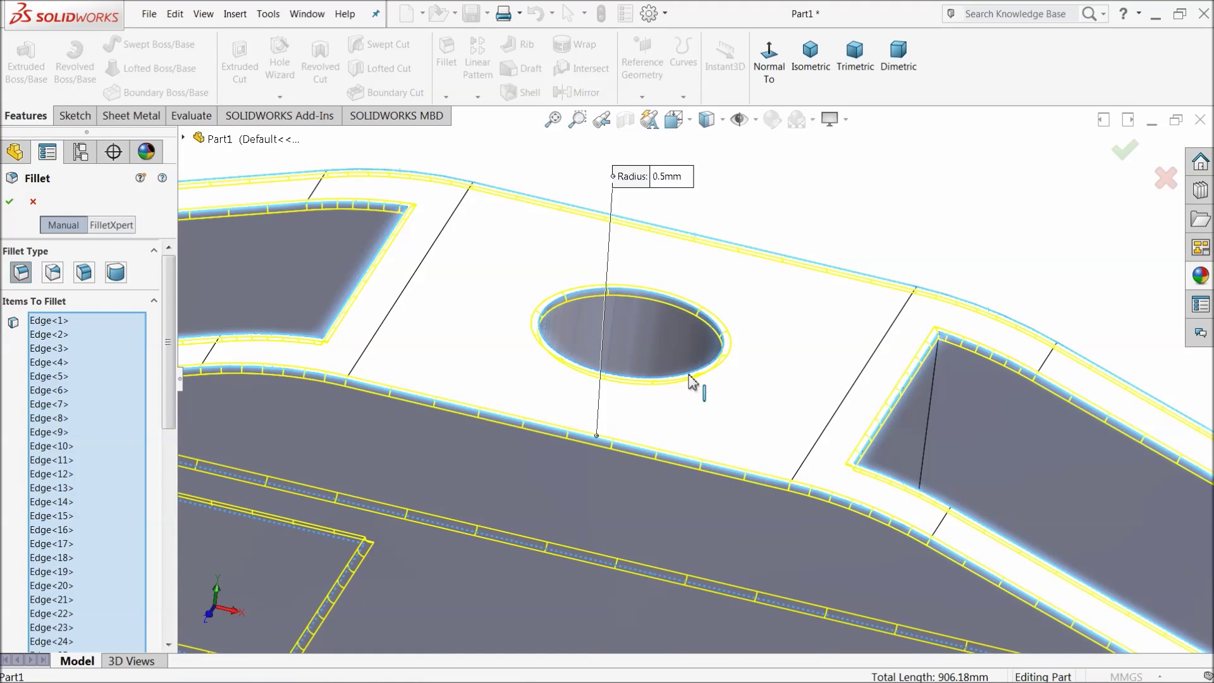
pyautogui.scroll(5, 661, 389)
pyautogui.moveTo(658, 396); pyautogui.dragTo(645, 504, button='middle')
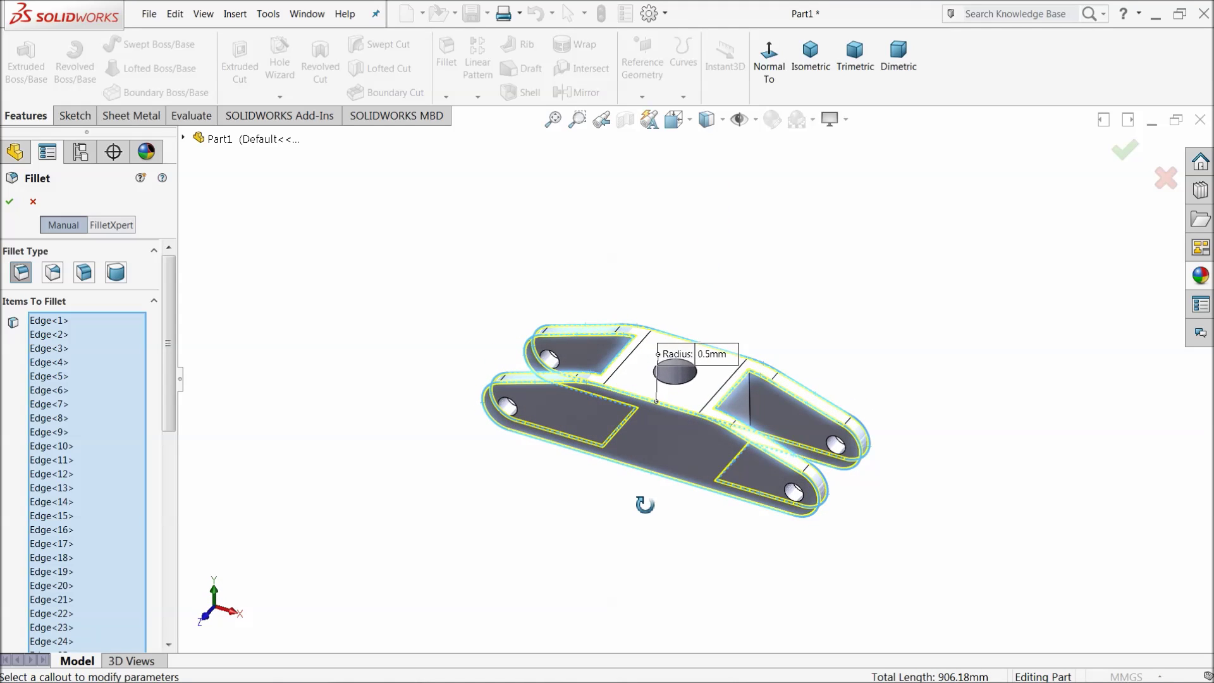
pyautogui.scroll(-3, 731, 359)
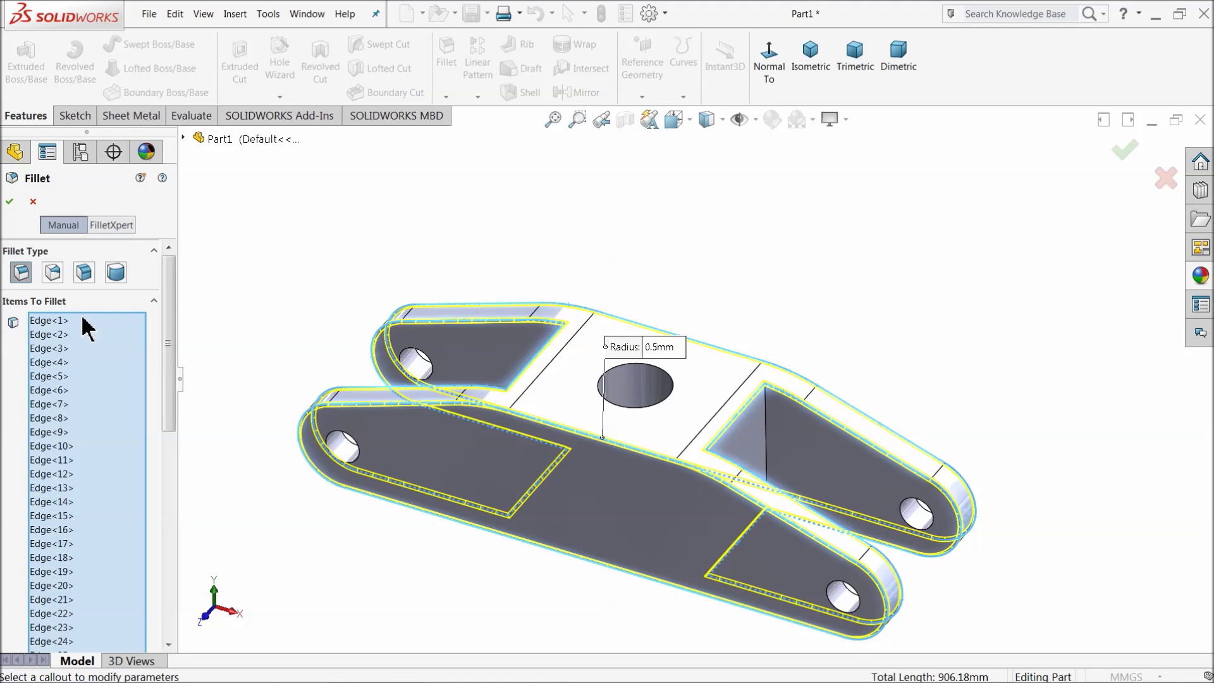
pyautogui.click(11, 204)
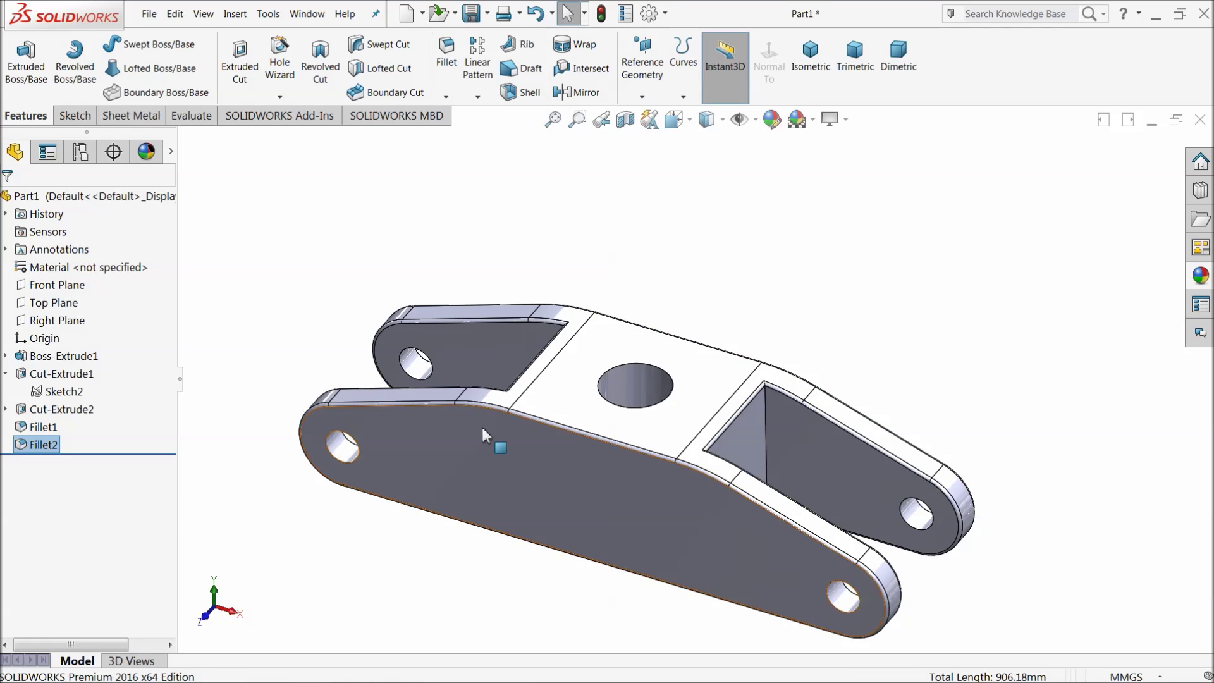
pyautogui.scroll(-4, 686, 423)
# - Chamfer the central hole's edge 1 mm at 45°
pyautogui.click(446, 97)
pyautogui.click(466, 129)
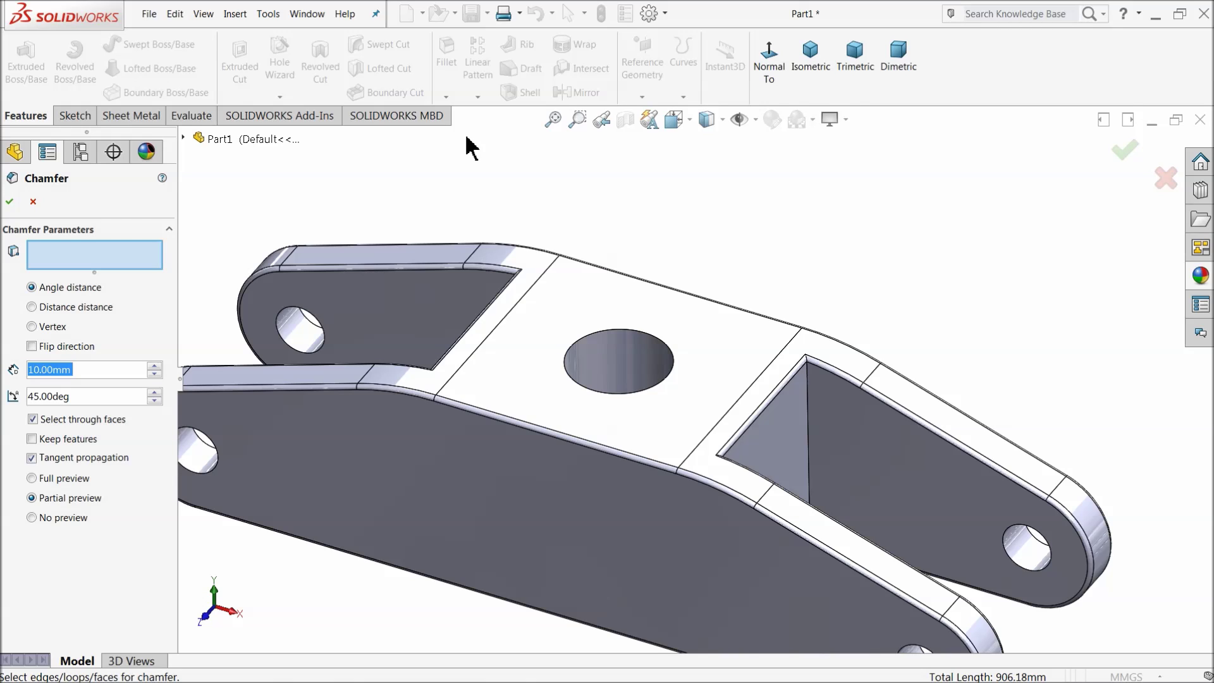
pyautogui.write('1')
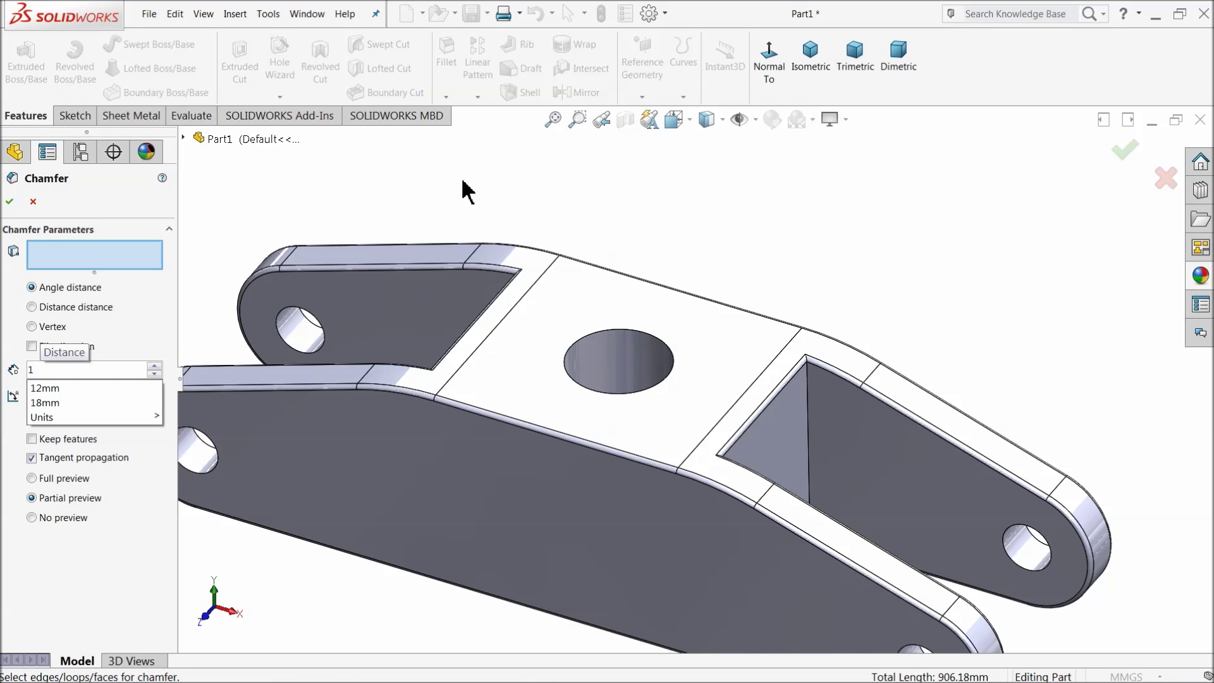
pyautogui.press('Return')
pyautogui.click(602, 371)
pyautogui.moveTo(602, 376); pyautogui.dragTo(574, 419, button='middle')
pyautogui.press('Return')
pyautogui.press('f')
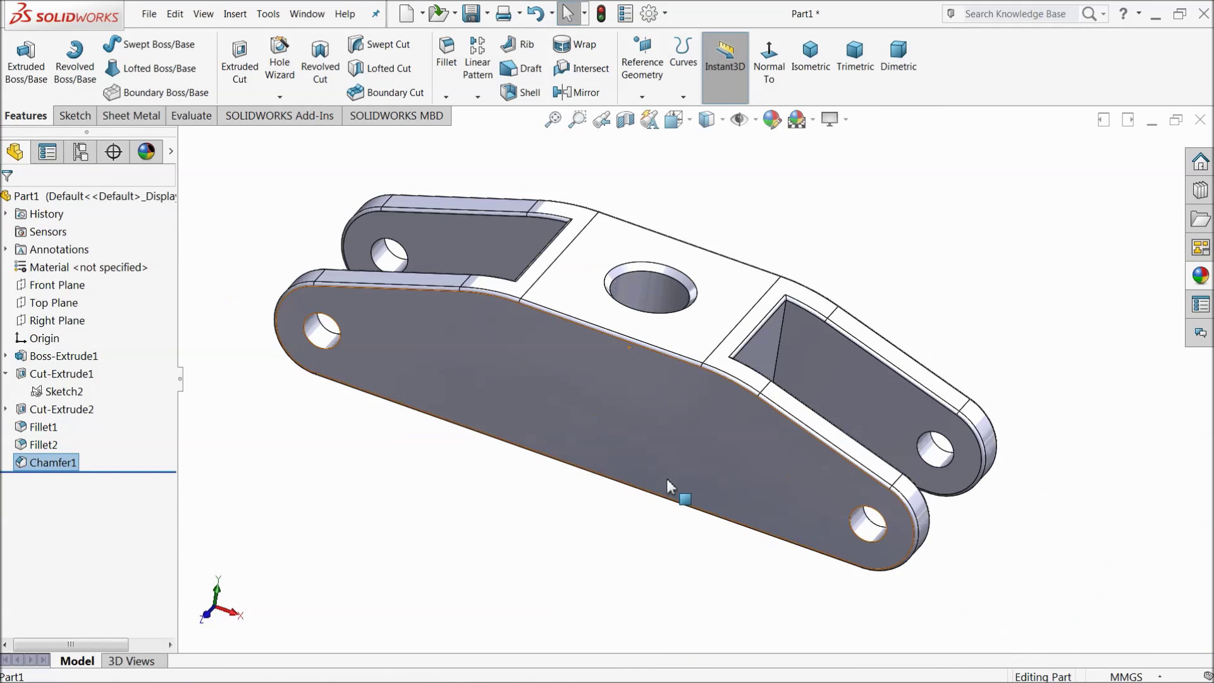
pyautogui.click(603, 407)
pyautogui.click(653, 375)
# - Sketch a circle on the side face and dimension its diameter to 4 mm
pyautogui.click(700, 66)
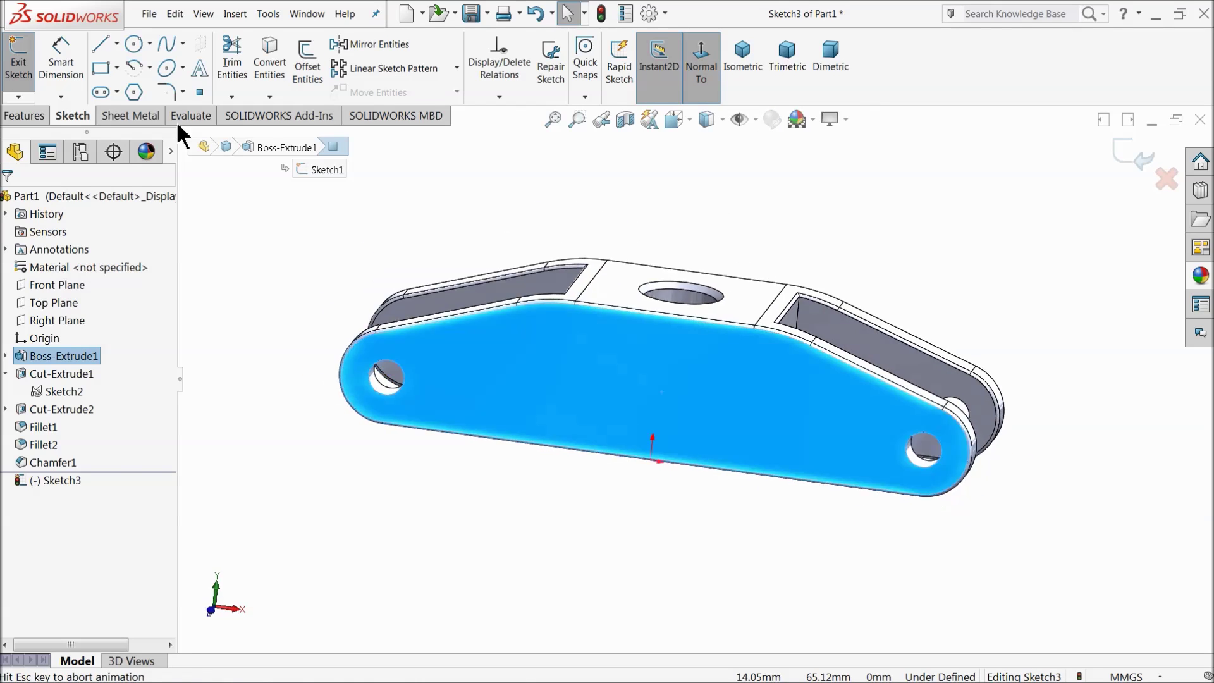
pyautogui.click(134, 43)
pyautogui.scroll(-5, 727, 435)
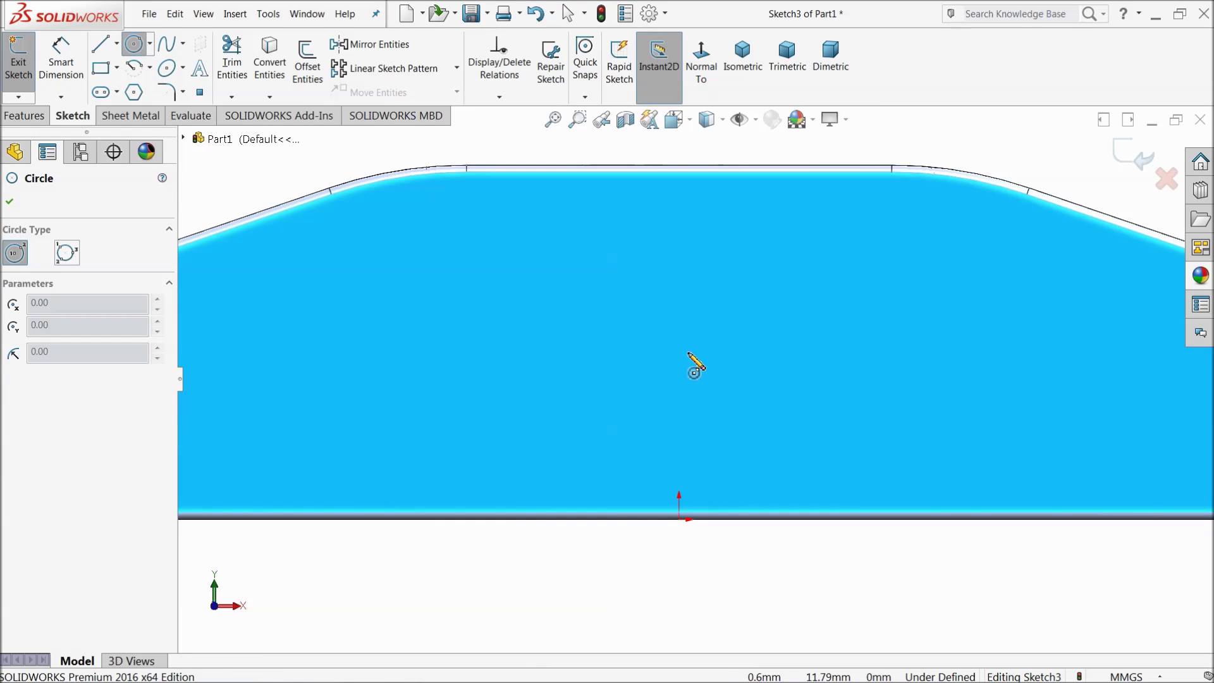
pyautogui.click(678, 328)
pyautogui.click(718, 285)
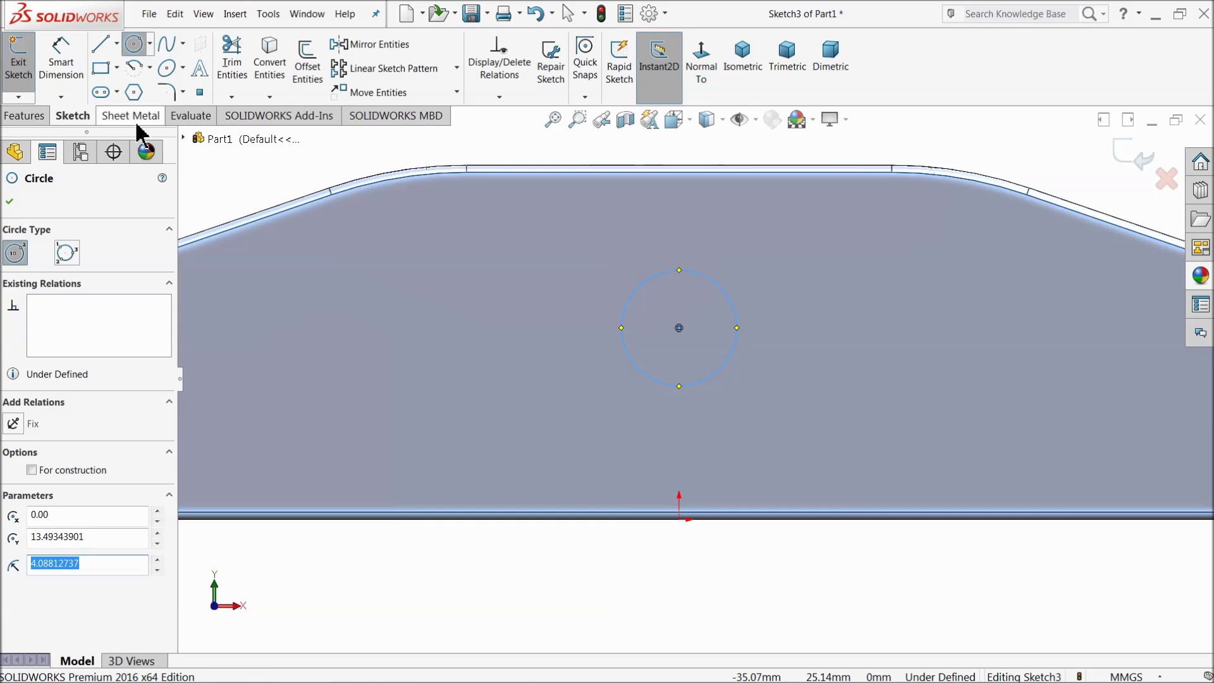
pyautogui.click(82, 75)
pyautogui.click(690, 277)
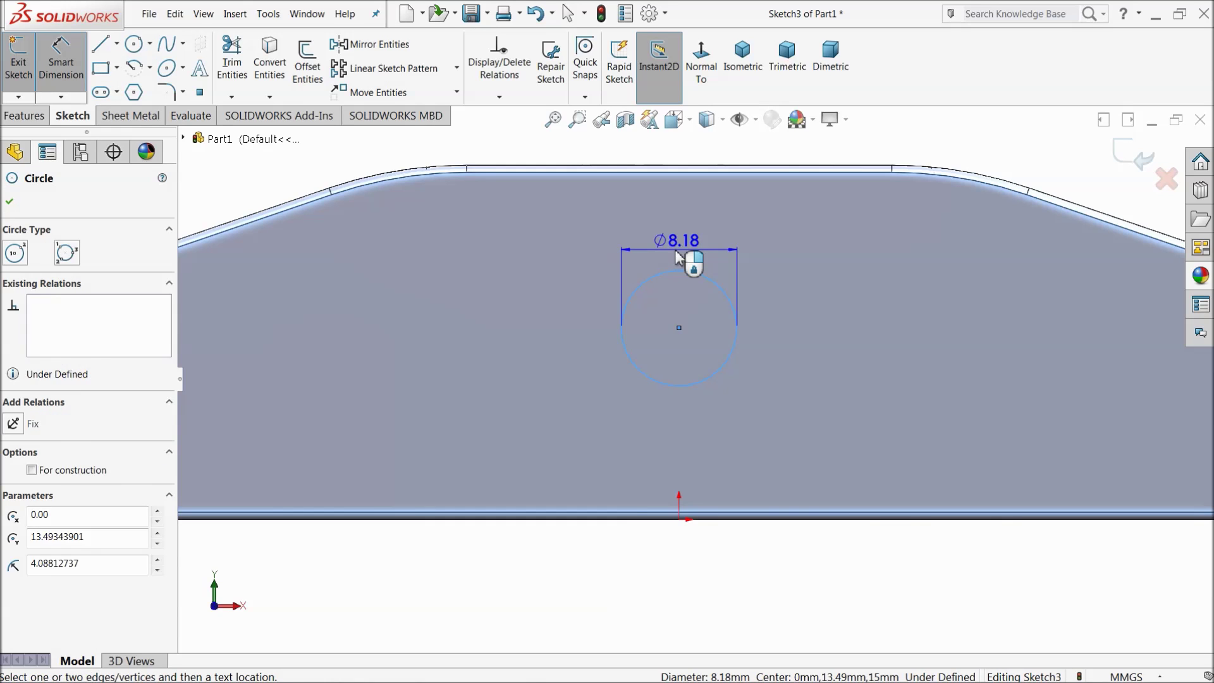
pyautogui.click(690, 253)
pyautogui.write('4')
pyautogui.press('Return')
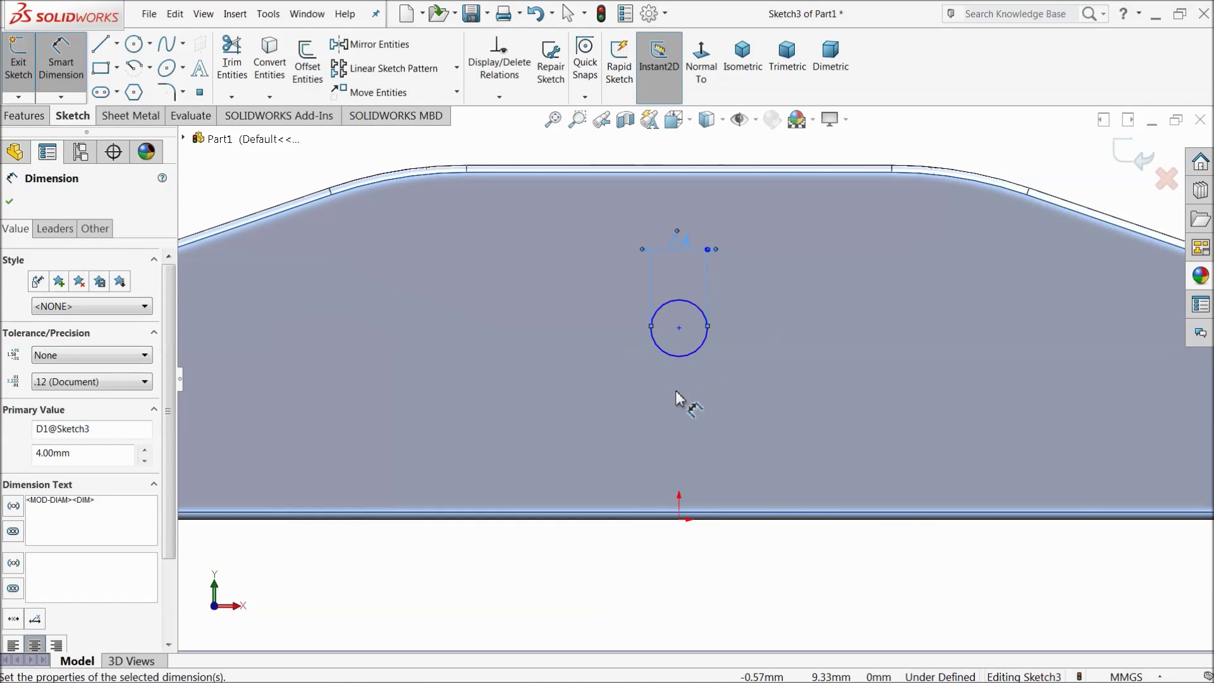
# - Place the circle centre 13 mm above the origin and align it vertically with the origin
pyautogui.click(695, 355)
pyautogui.click(679, 518)
pyautogui.click(590, 424)
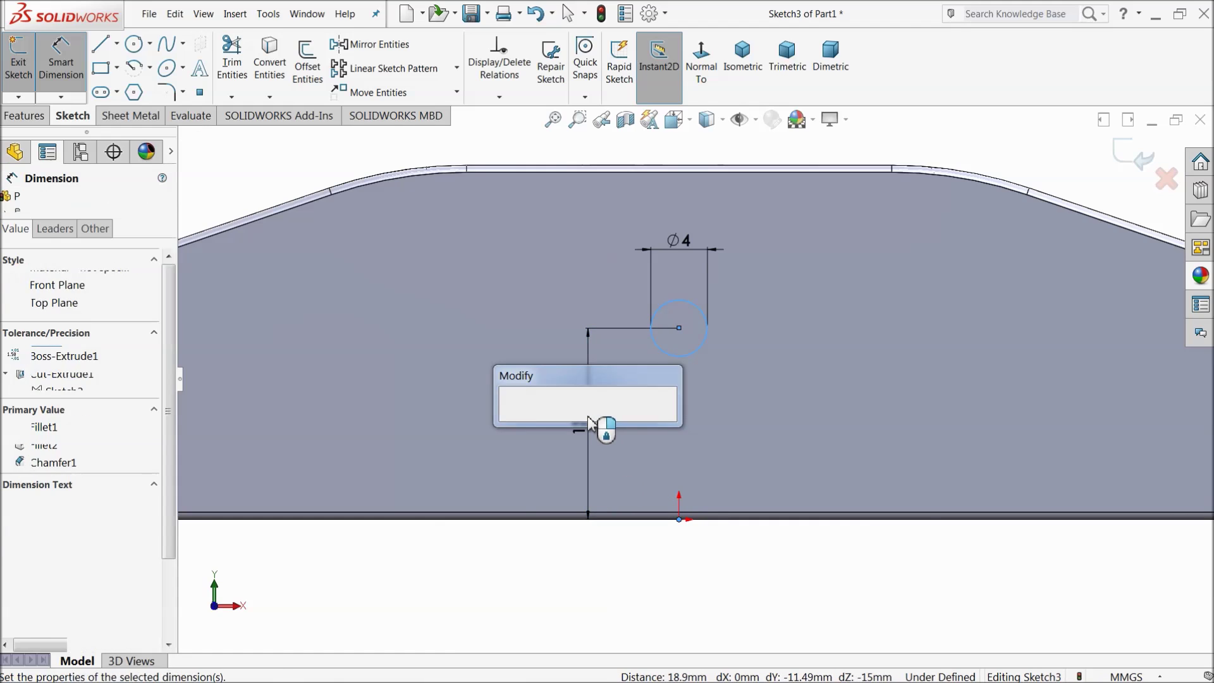
pyautogui.write('13.00mm')
pyautogui.press('Return')
pyautogui.click(66, 84)
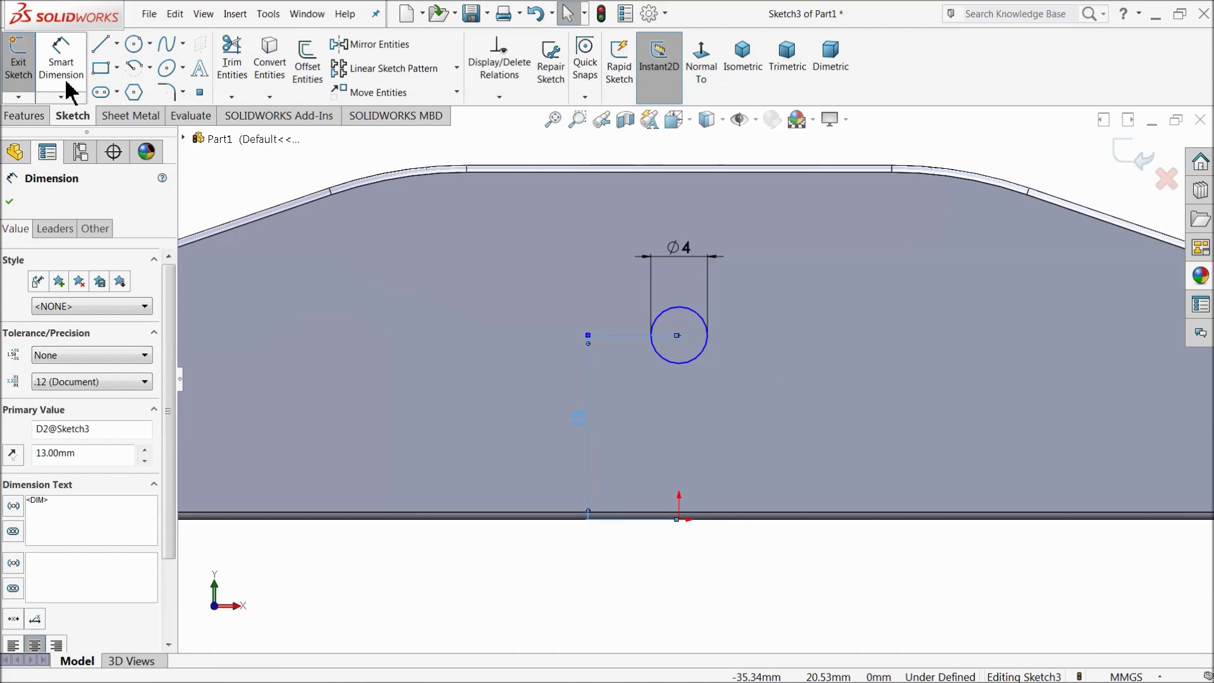
pyautogui.click(215, 182)
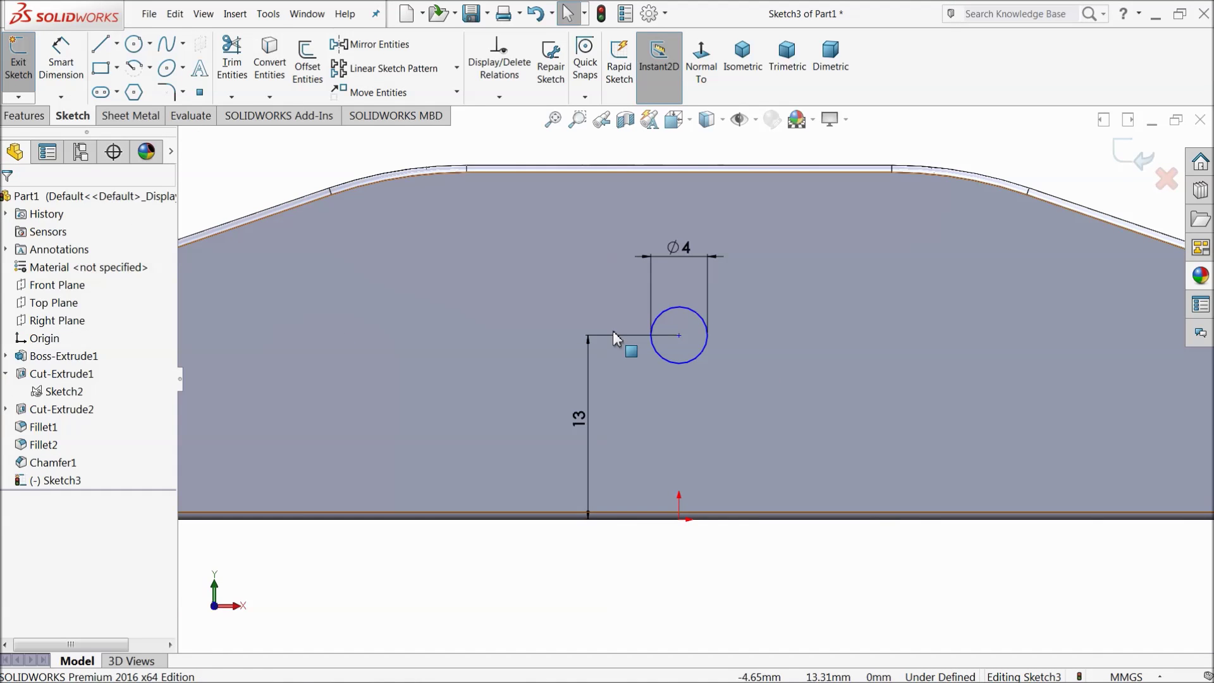
pyautogui.click(680, 337)
pyautogui.keyDown('ctrl'); pyautogui.click(680, 520); pyautogui.keyUp('ctrl')
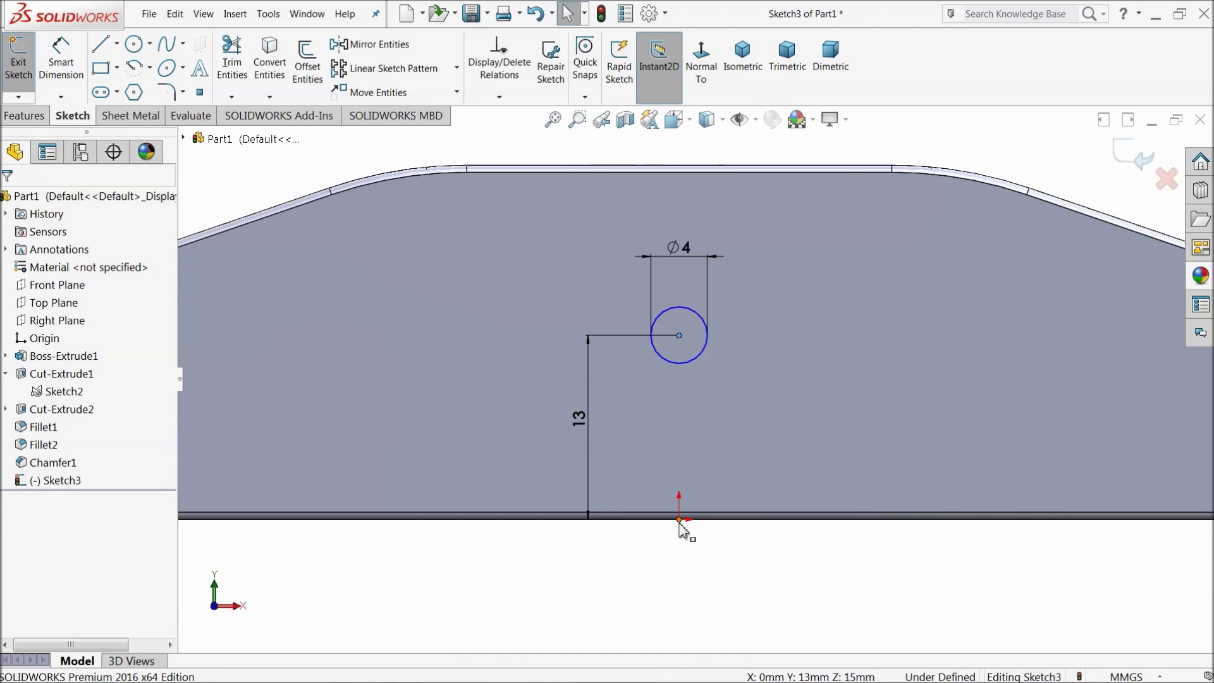
pyautogui.click(729, 469)
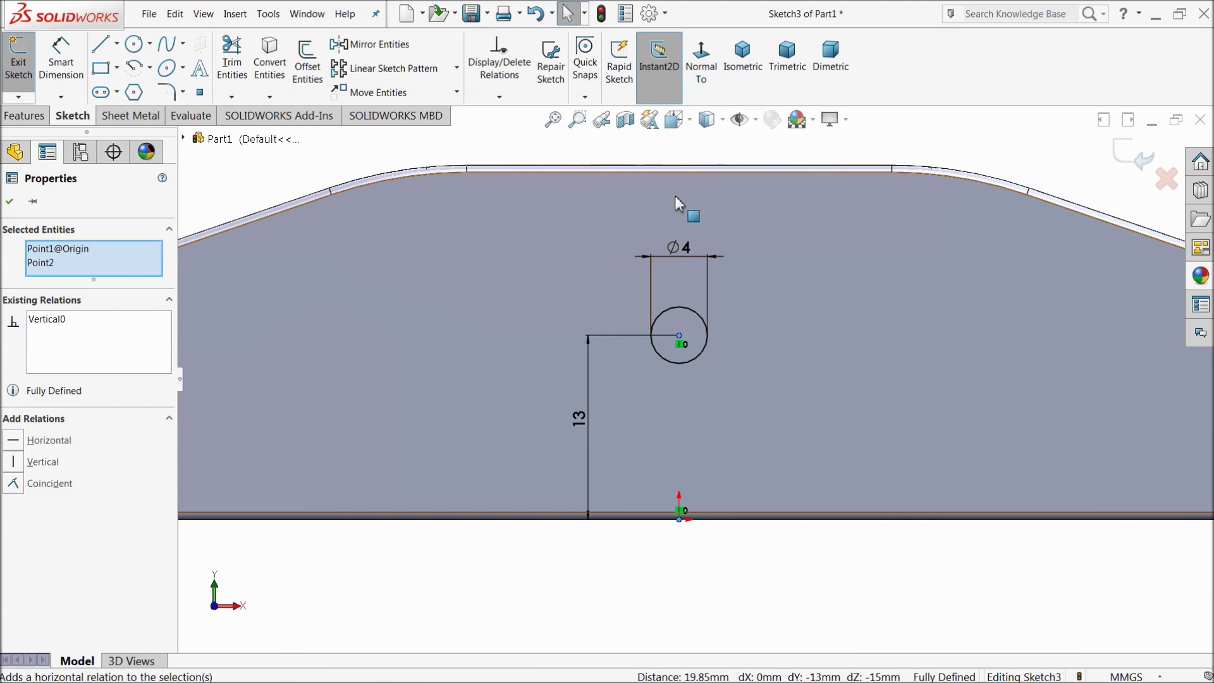
pyautogui.click(689, 156)
# - Cut the Ø4 circle Through All in isometric view to create Cut-Extrude3
pyautogui.click(26, 115)
pyautogui.click(257, 71)
pyautogui.click(73, 298)
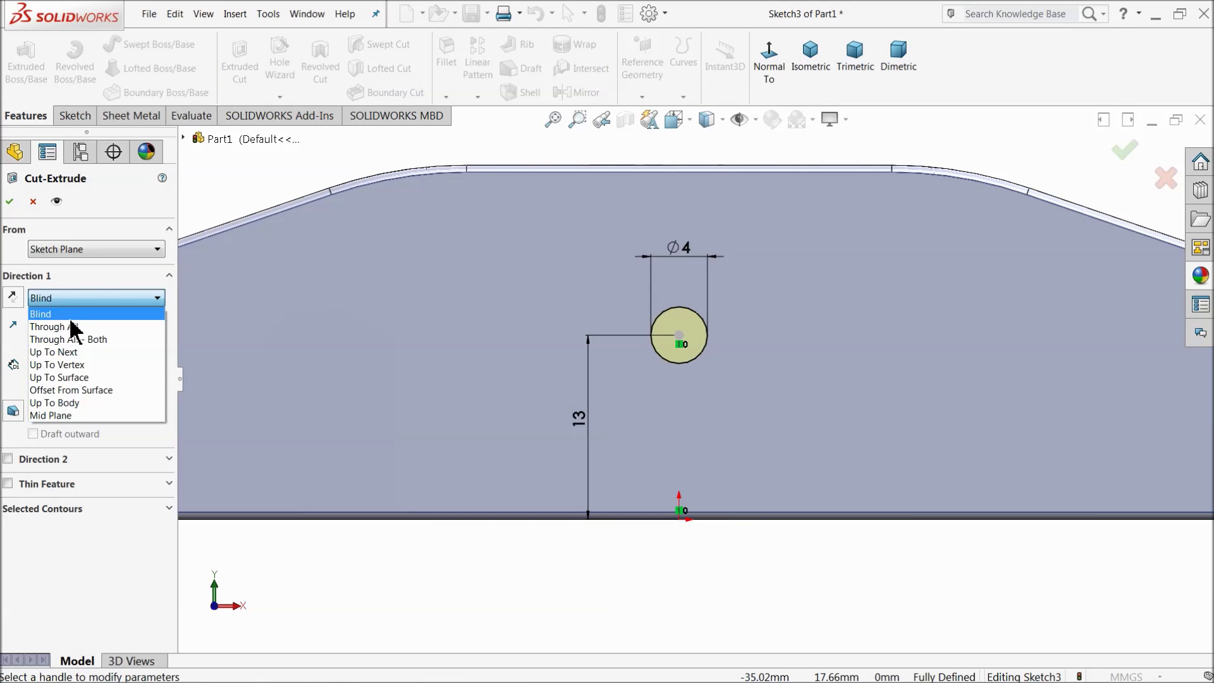
pyautogui.click(74, 335)
pyautogui.click(809, 64)
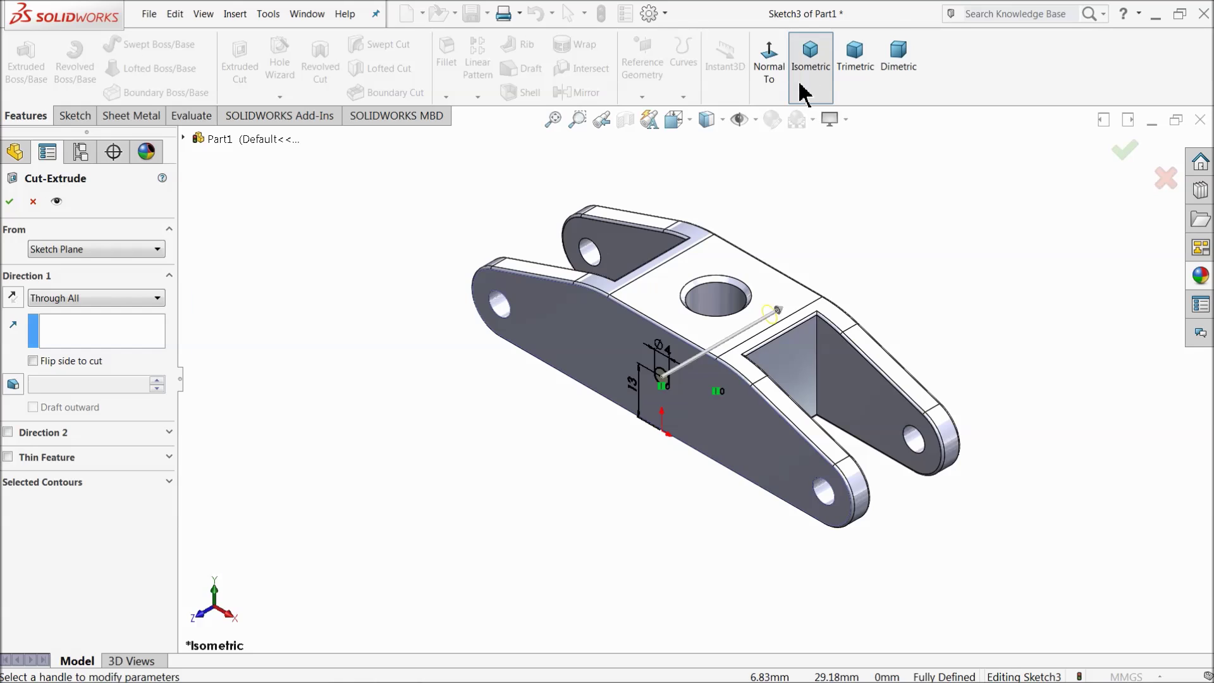
pyautogui.scroll(-5, 793, 372)
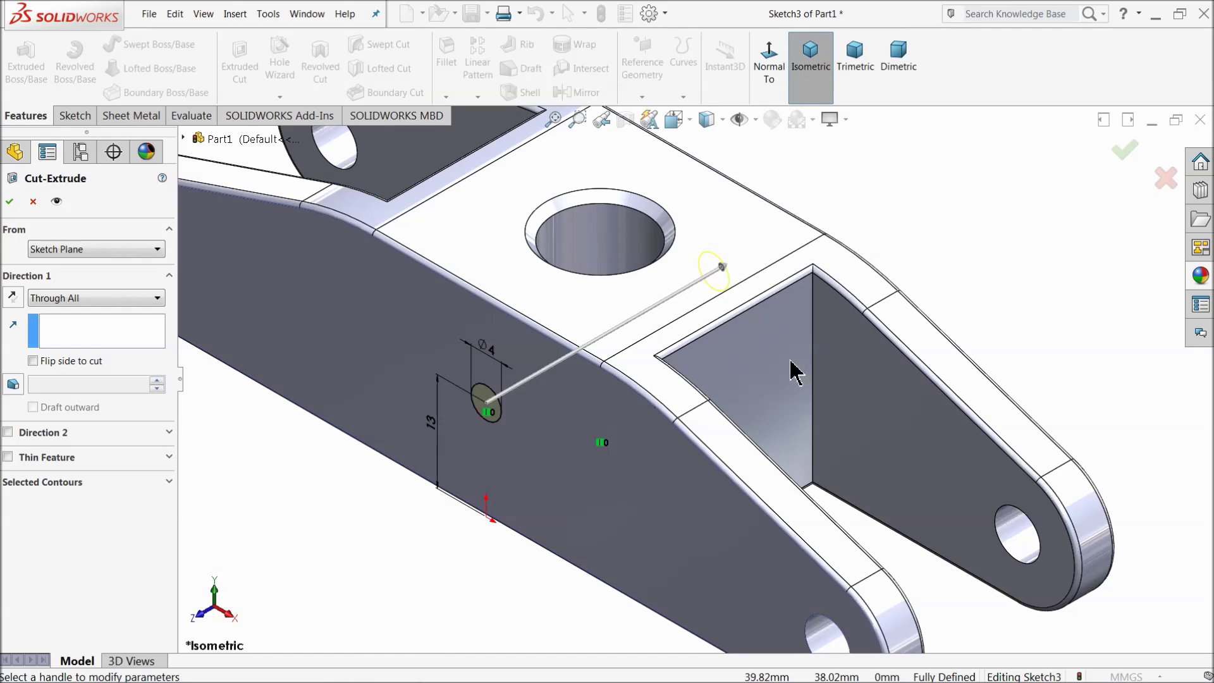
pyautogui.click(9, 201)
pyautogui.moveTo(541, 392)
pyautogui.mouseDown(button='middle')
pyautogui.moveTo(420, 401)
pyautogui.moveTo(572, 380)
pyautogui.moveTo(550, 380)
pyautogui.moveTo(528, 410)
pyautogui.mouseUp(button='middle')
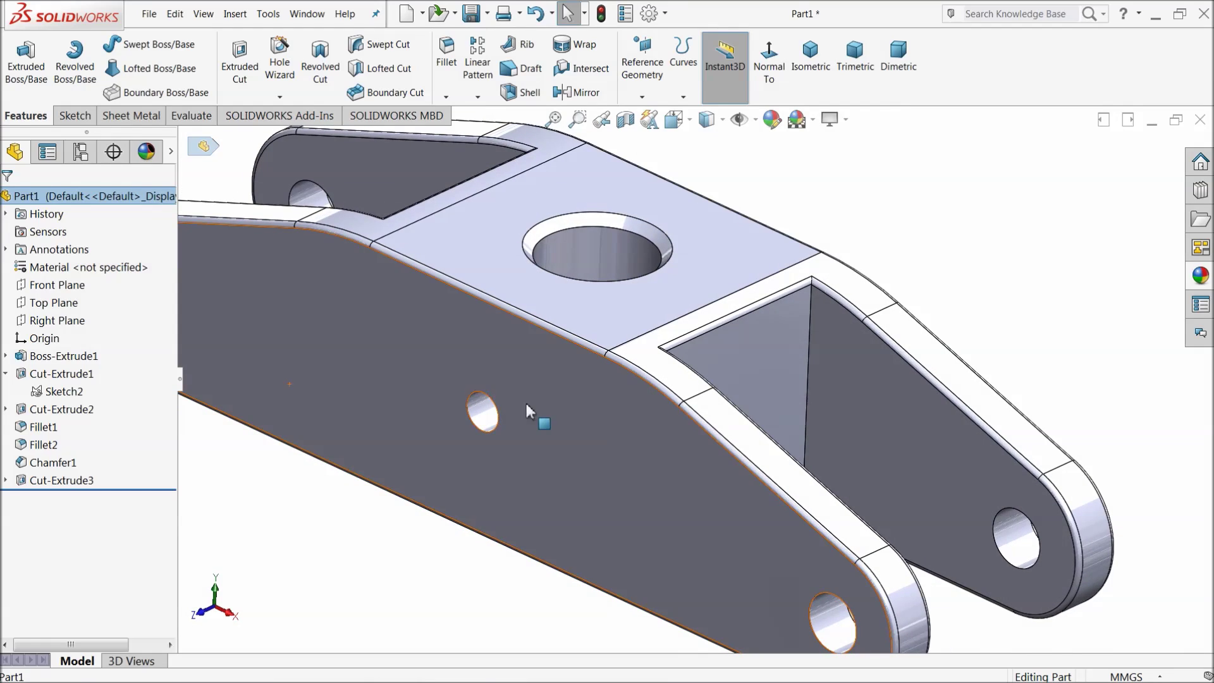
# - Start a 3 mm chamfer and remove the wrongly picked hole face from the selection
pyautogui.click(447, 97)
pyautogui.click(473, 131)
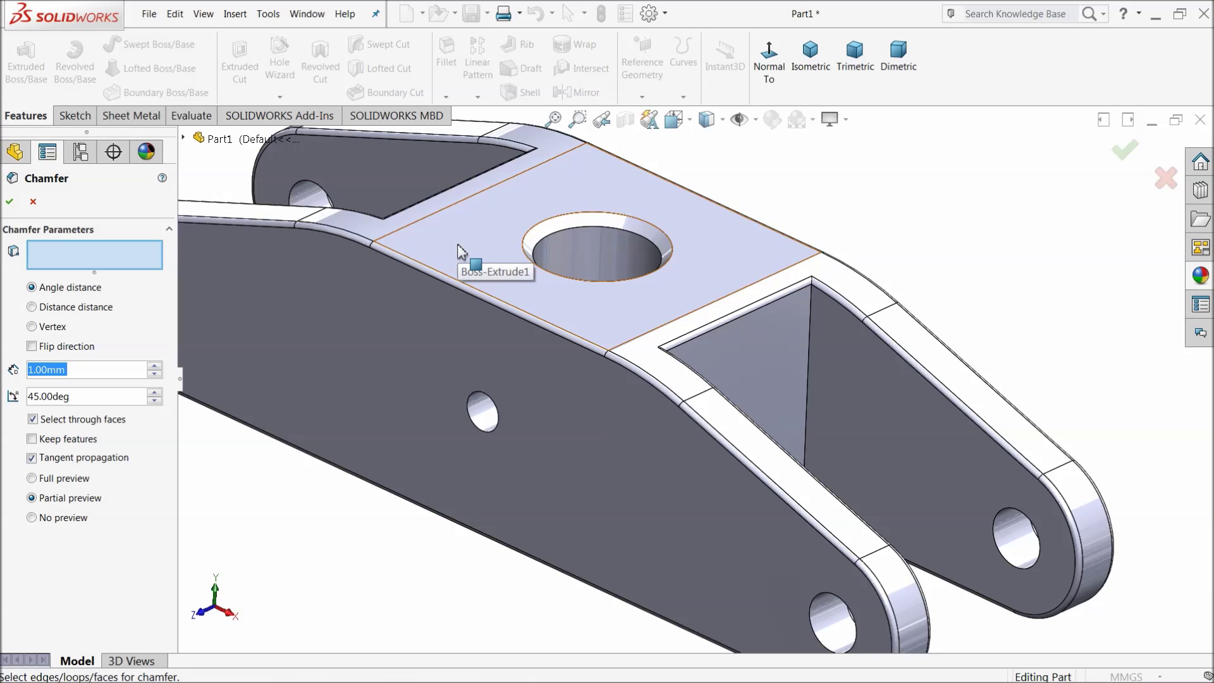
pyautogui.write('3')
pyautogui.click(490, 427)
pyautogui.moveTo(475, 420); pyautogui.dragTo(450, 449, button='middle')
pyautogui.rightClick(70, 255)
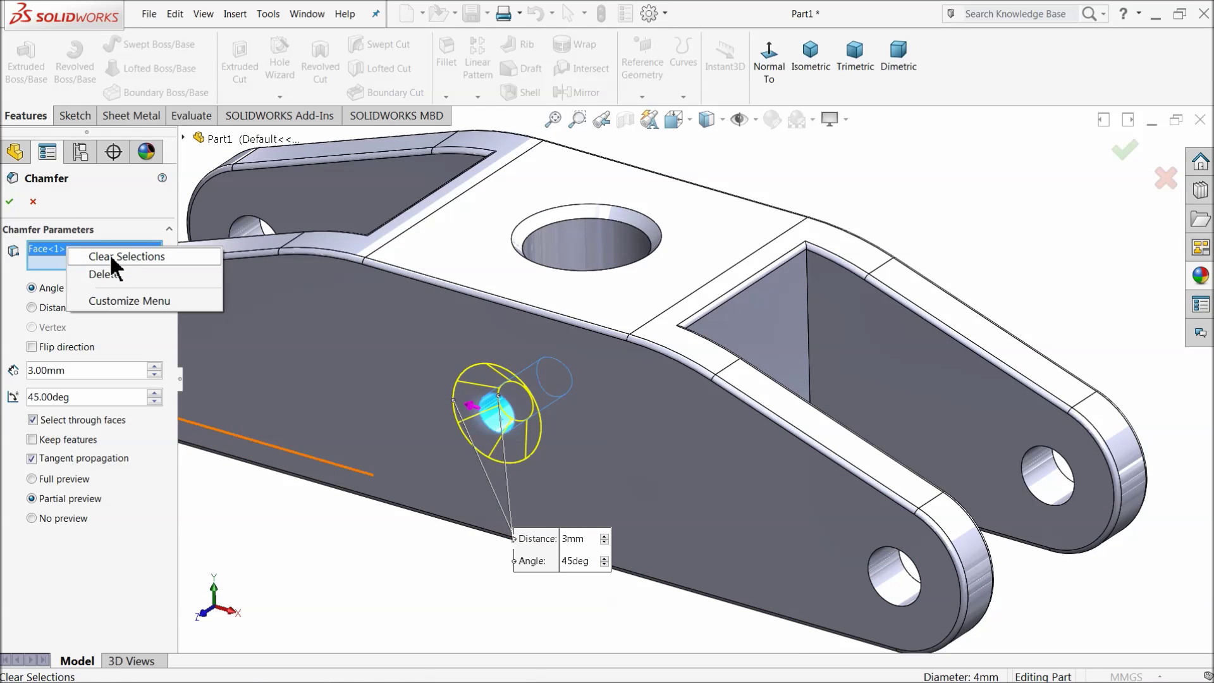
pyautogui.click(109, 255)
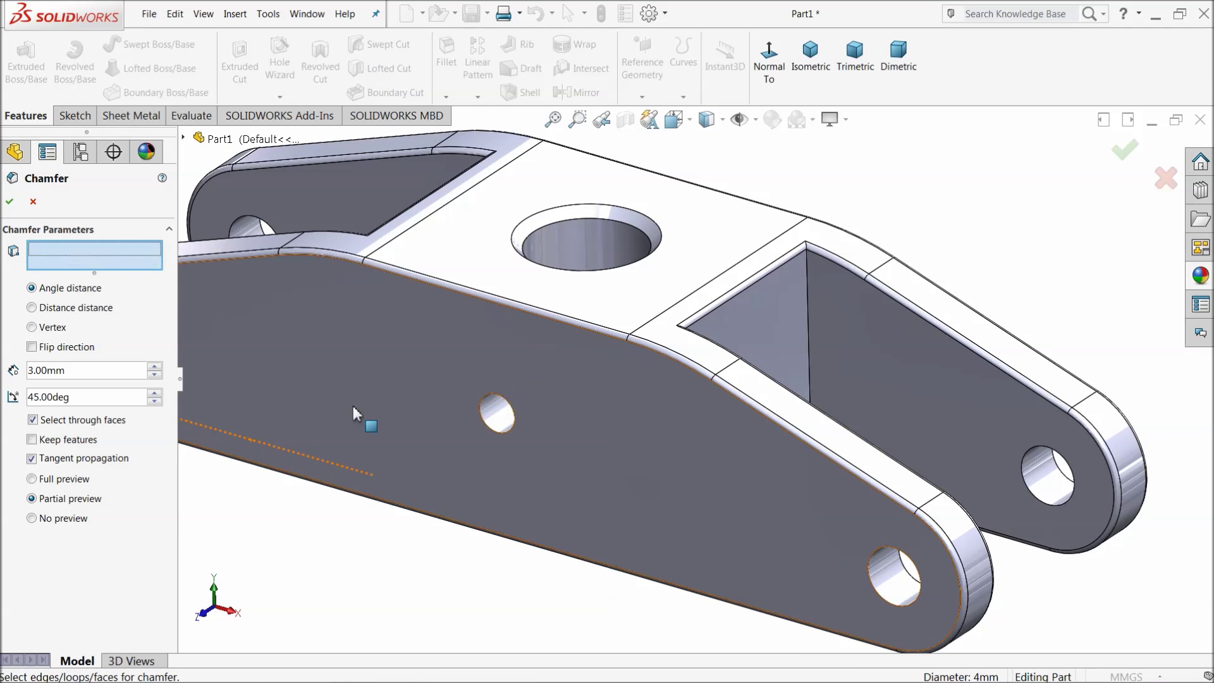
# - Chamfer both edges of the Ø4 cross hole by 3 mm
pyautogui.click(513, 423)
pyautogui.moveTo(538, 434); pyautogui.dragTo(567, 399, button='middle')
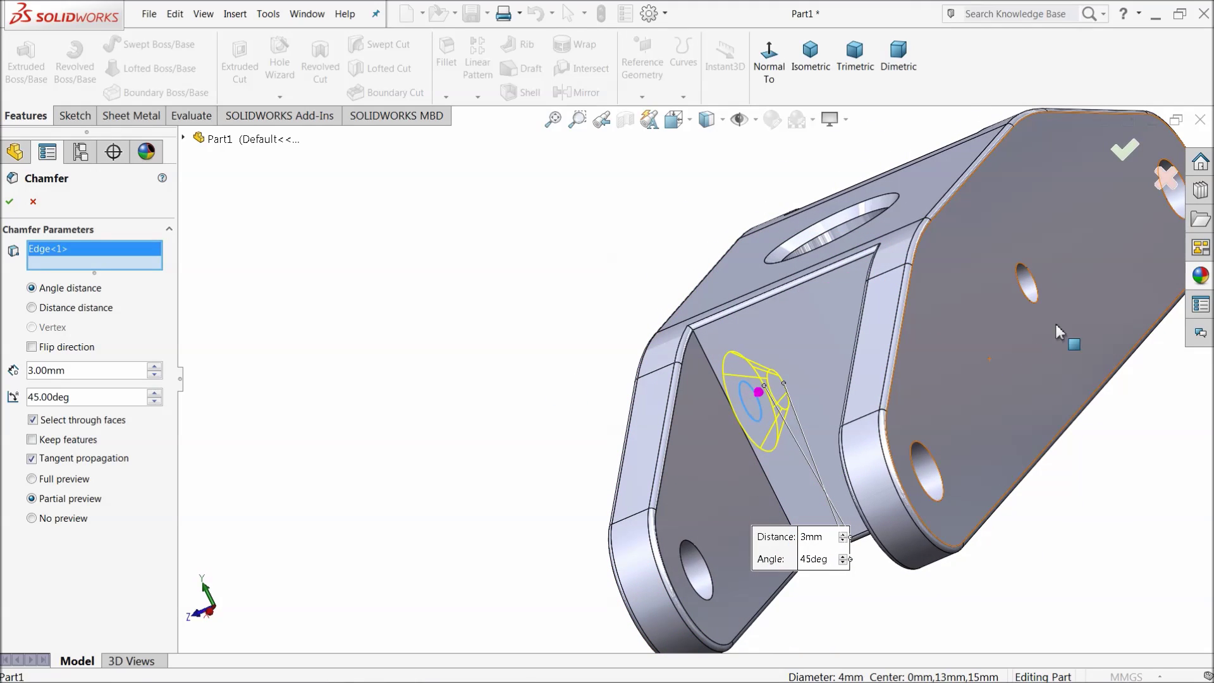
pyautogui.click(1036, 301)
pyautogui.moveTo(658, 318); pyautogui.dragTo(848, 374, button='middle')
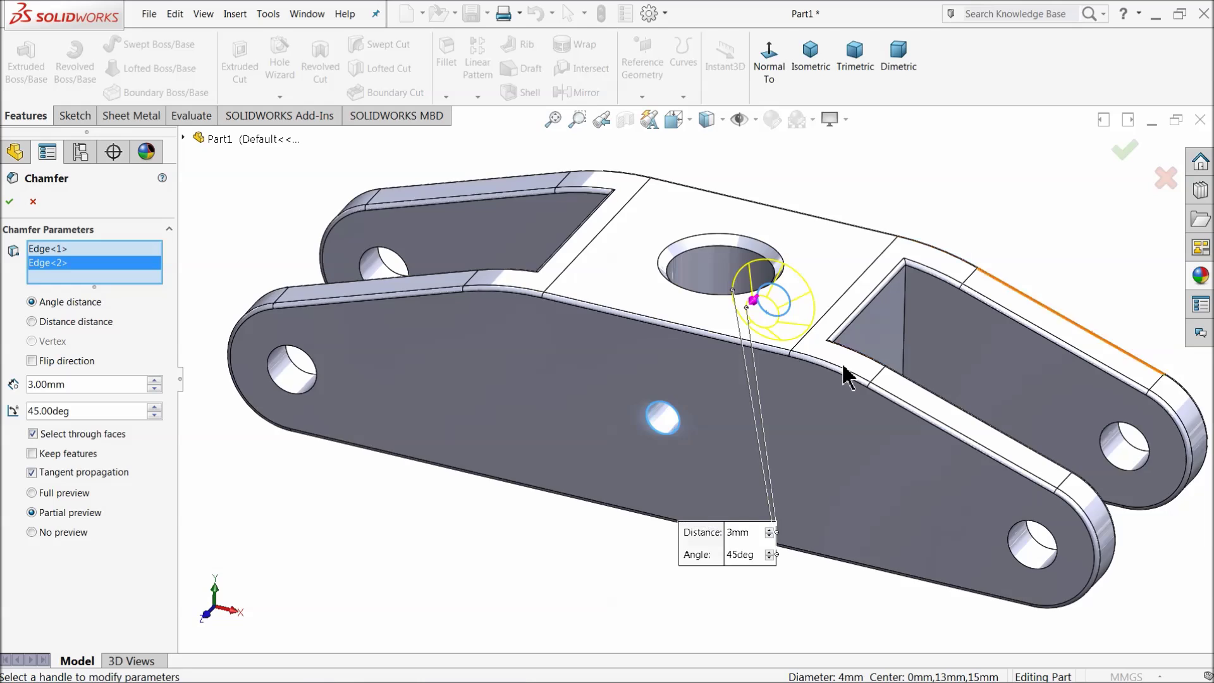
pyautogui.scroll(-4, 848, 374)
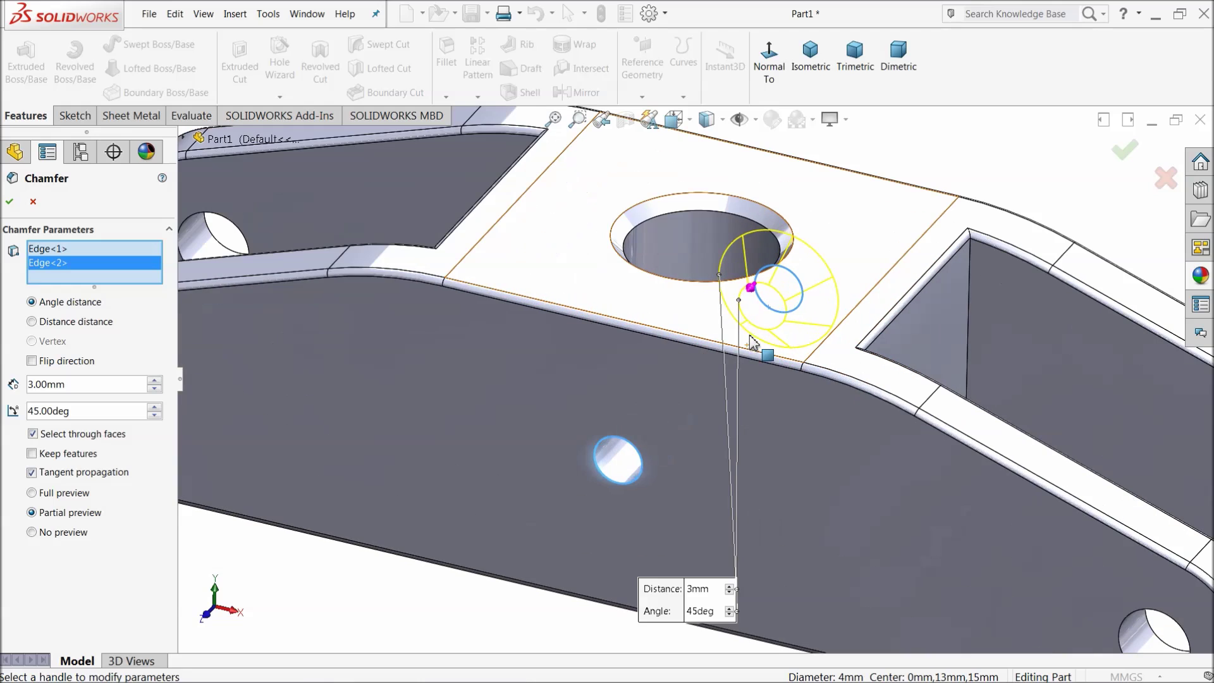
pyautogui.click(9, 201)
pyautogui.moveTo(591, 461); pyautogui.dragTo(594, 430, button='middle')
pyautogui.scroll(5, 577, 434)
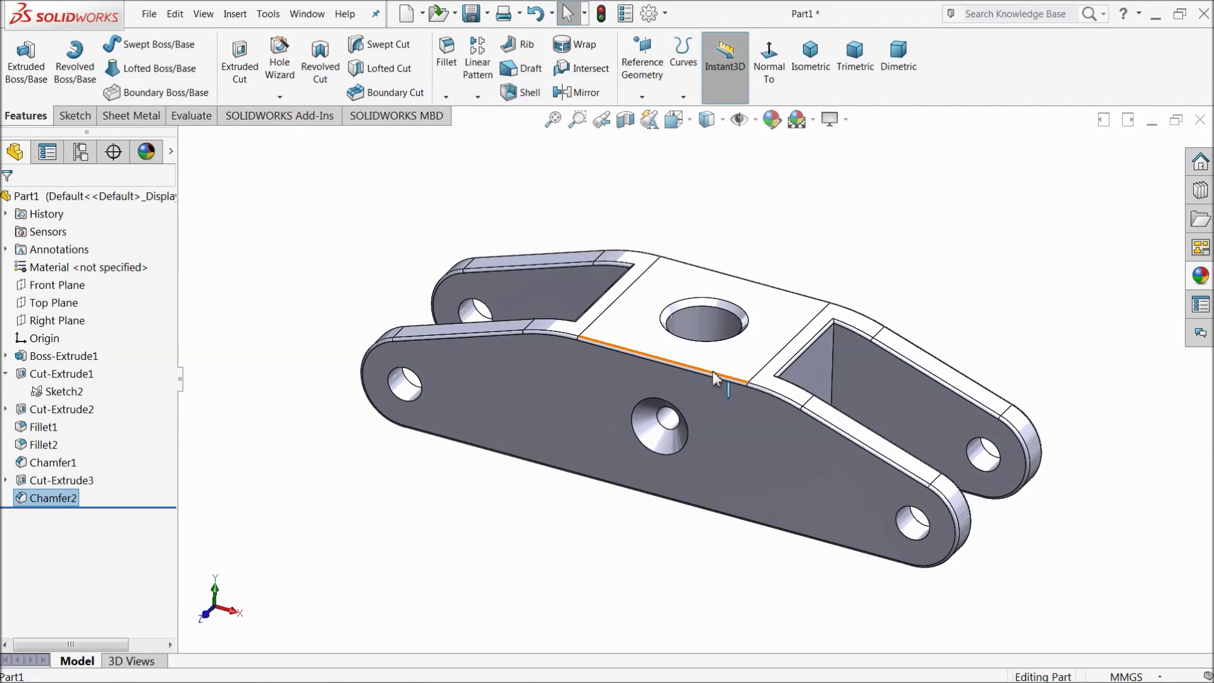
pyautogui.scroll(-2, 709, 376)
pyautogui.moveTo(518, 564); pyautogui.dragTo(549, 482, button='middle')
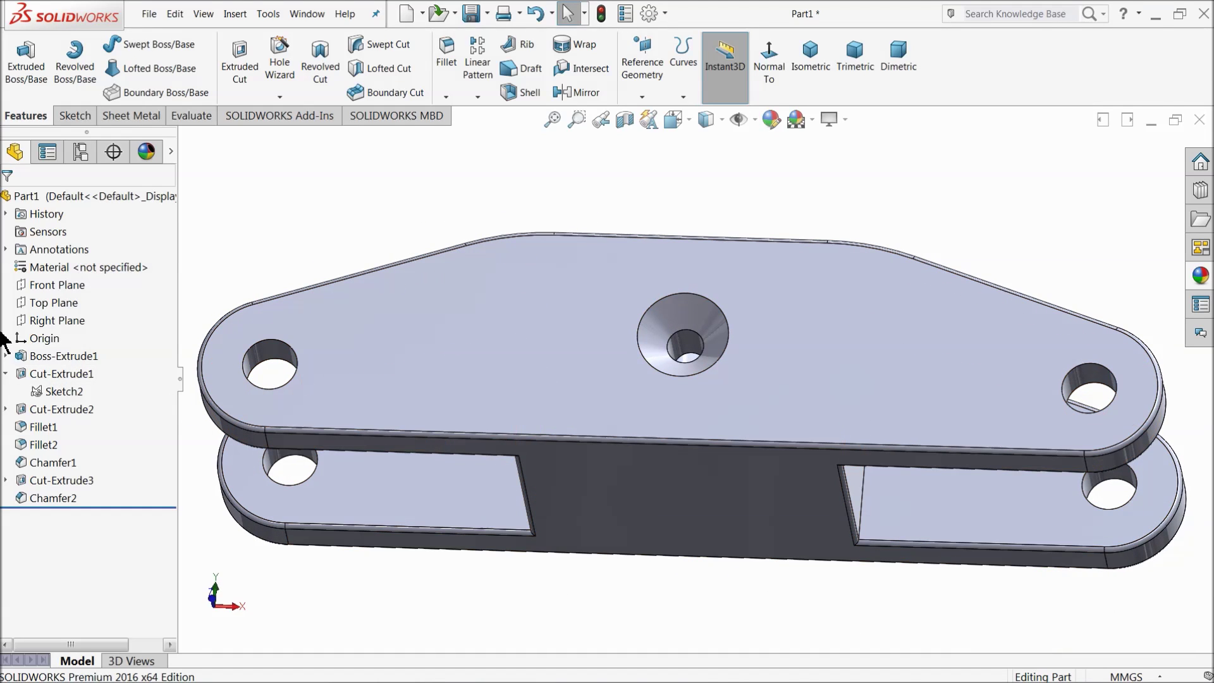
# - Start a sketch on the Front Plane and draw a circle below the origin
pyautogui.click(50, 285)
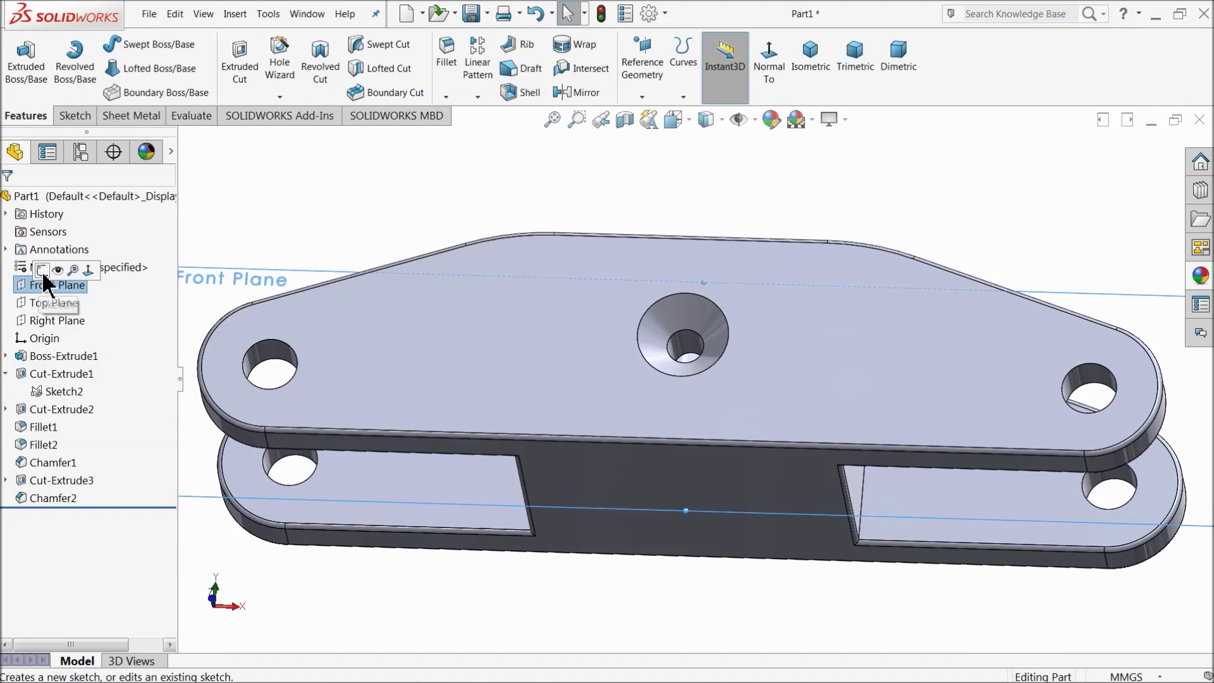
pyautogui.click(69, 266)
pyautogui.click(702, 64)
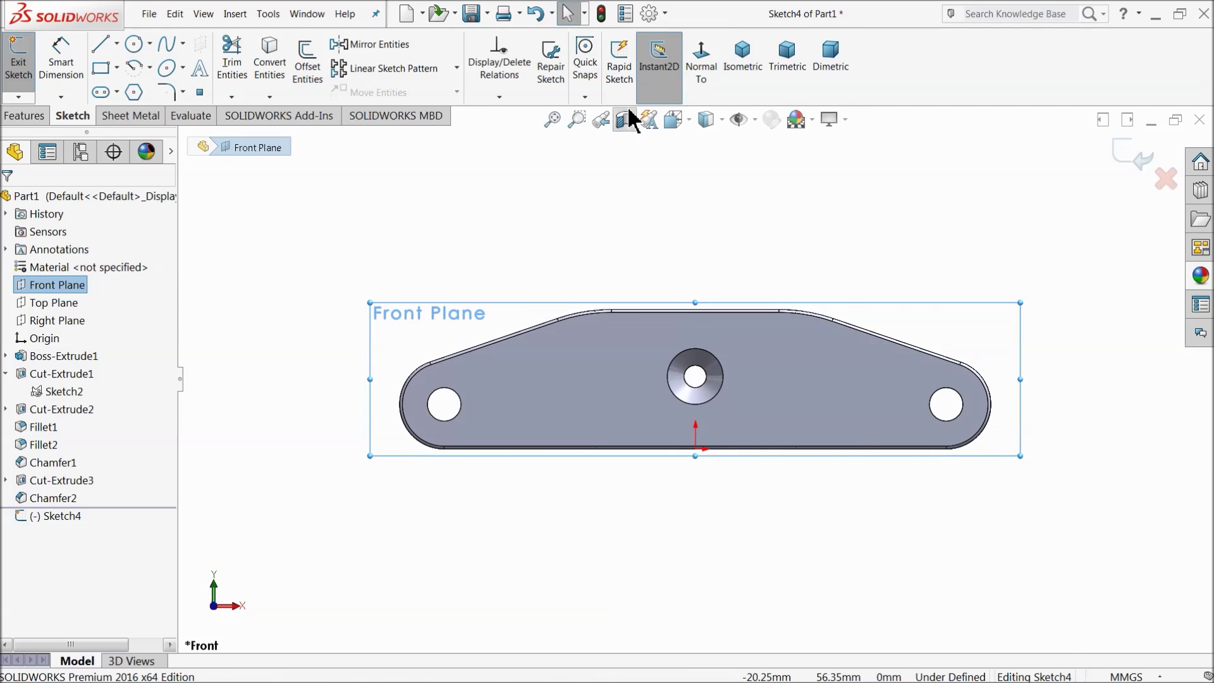
pyautogui.click(132, 46)
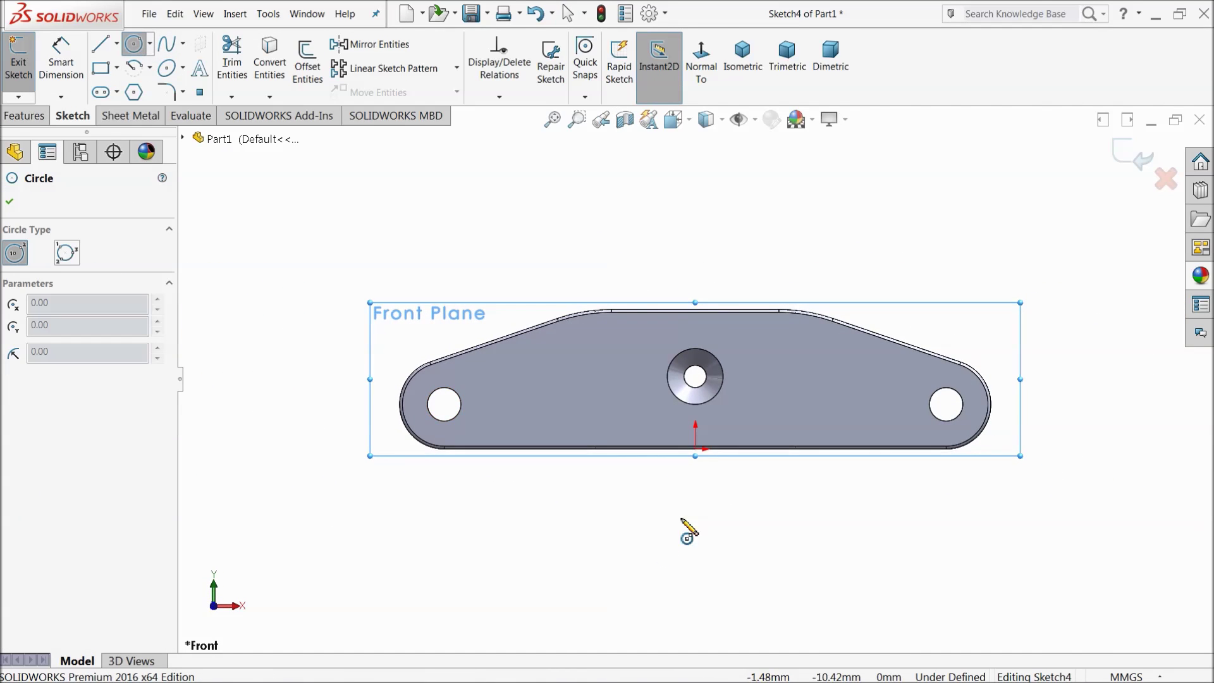
pyautogui.scroll(-4, 702, 480)
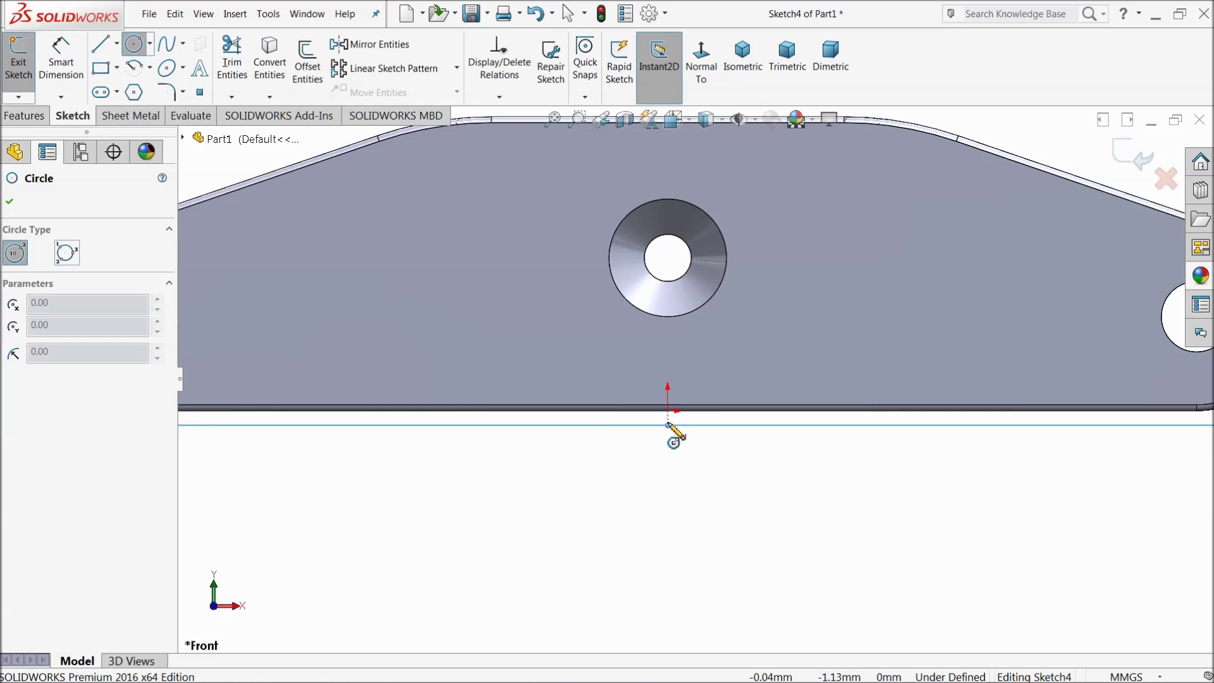
pyautogui.click(668, 449)
pyautogui.click(651, 360)
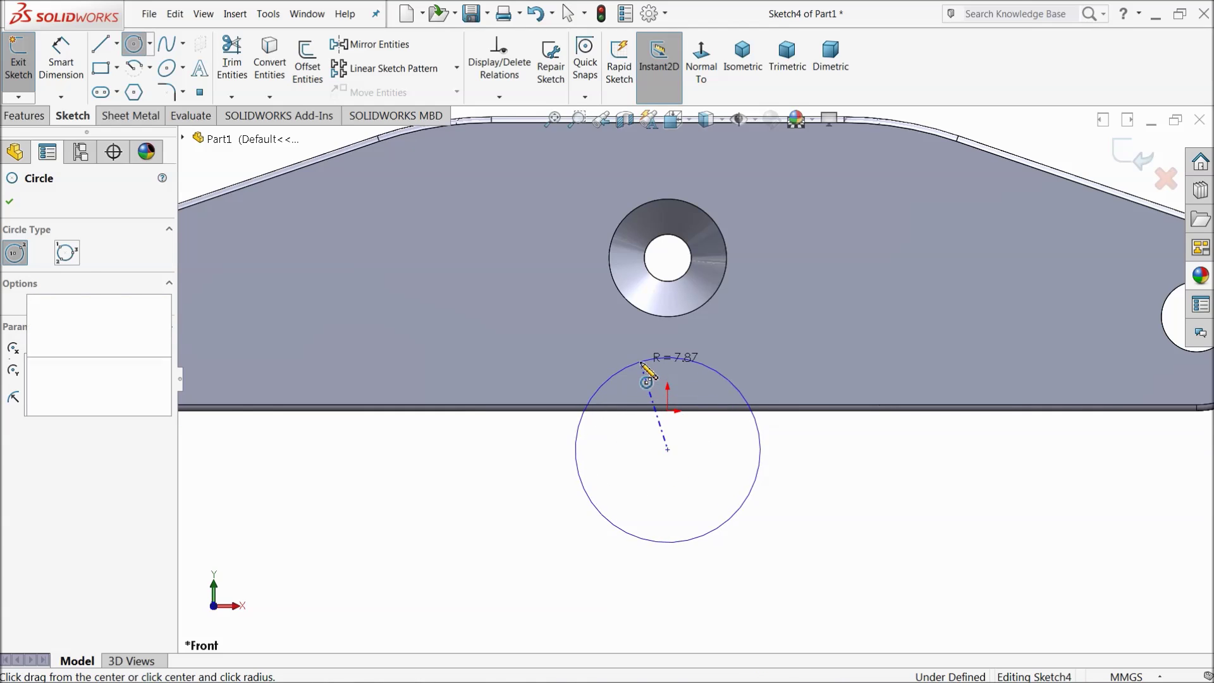
pyautogui.scroll(-2, 718, 430)
# - Dimension the circle to Ø16 with its centre 5 mm from the origin
pyautogui.click(61, 64)
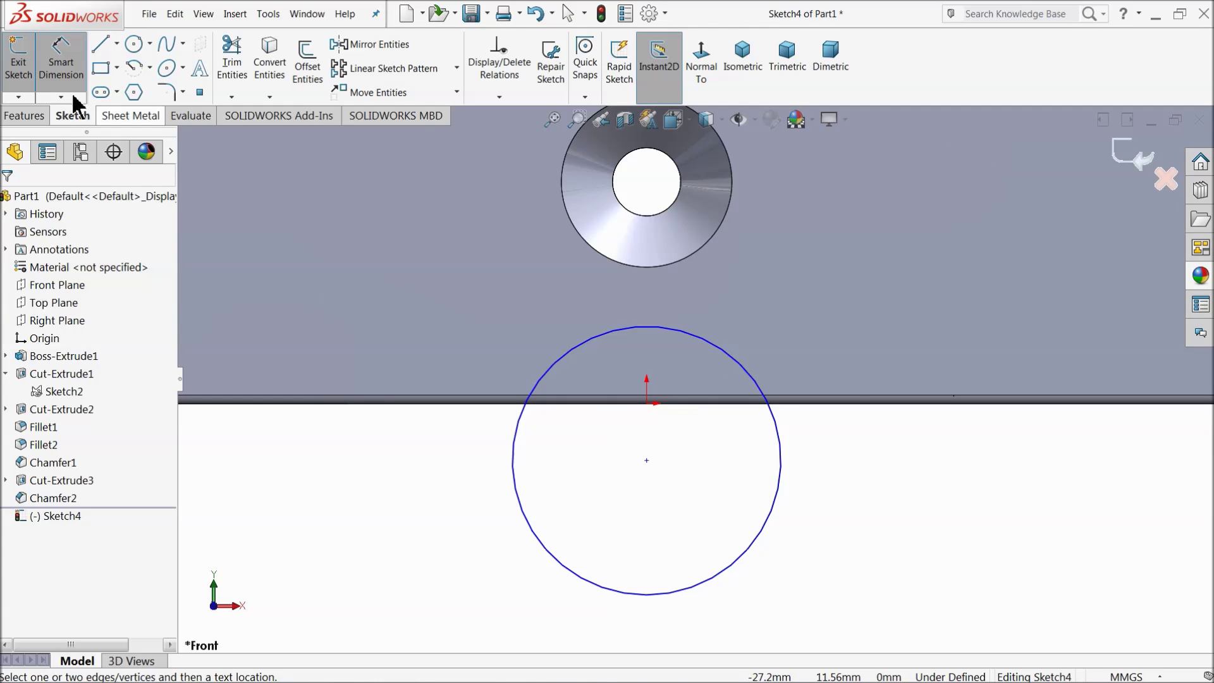
pyautogui.click(787, 462)
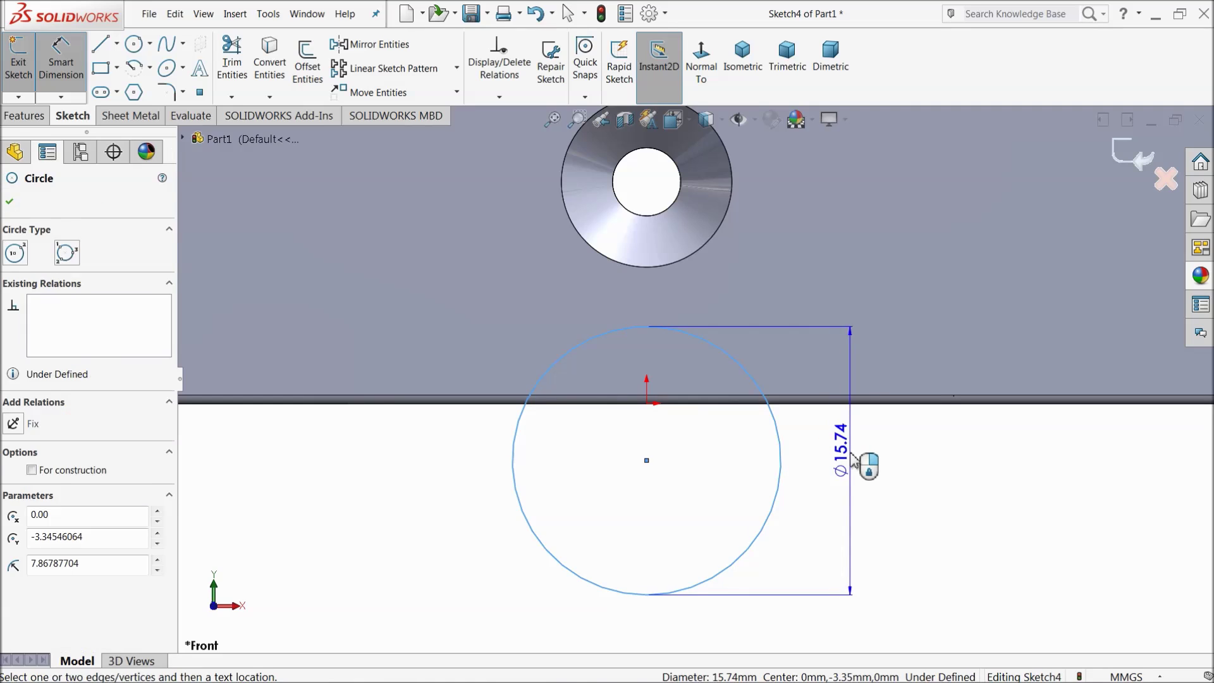
pyautogui.click(850, 465)
pyautogui.write('16')
pyautogui.press('Return')
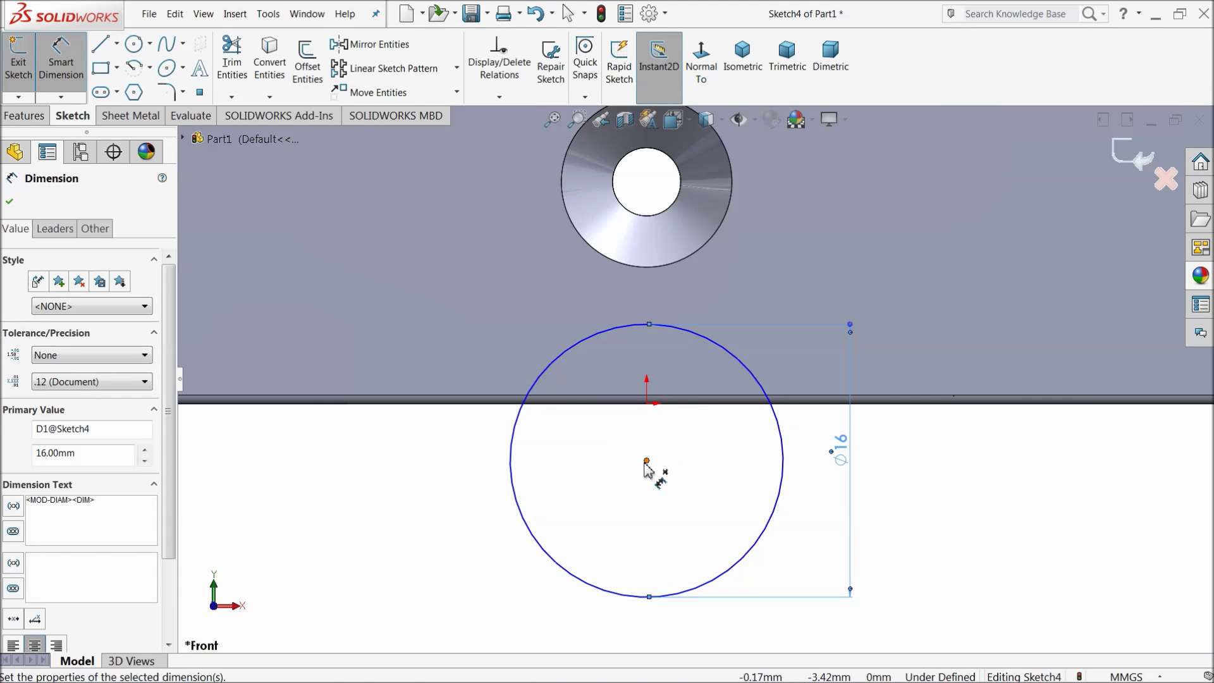
pyautogui.click(647, 460)
pyautogui.click(652, 412)
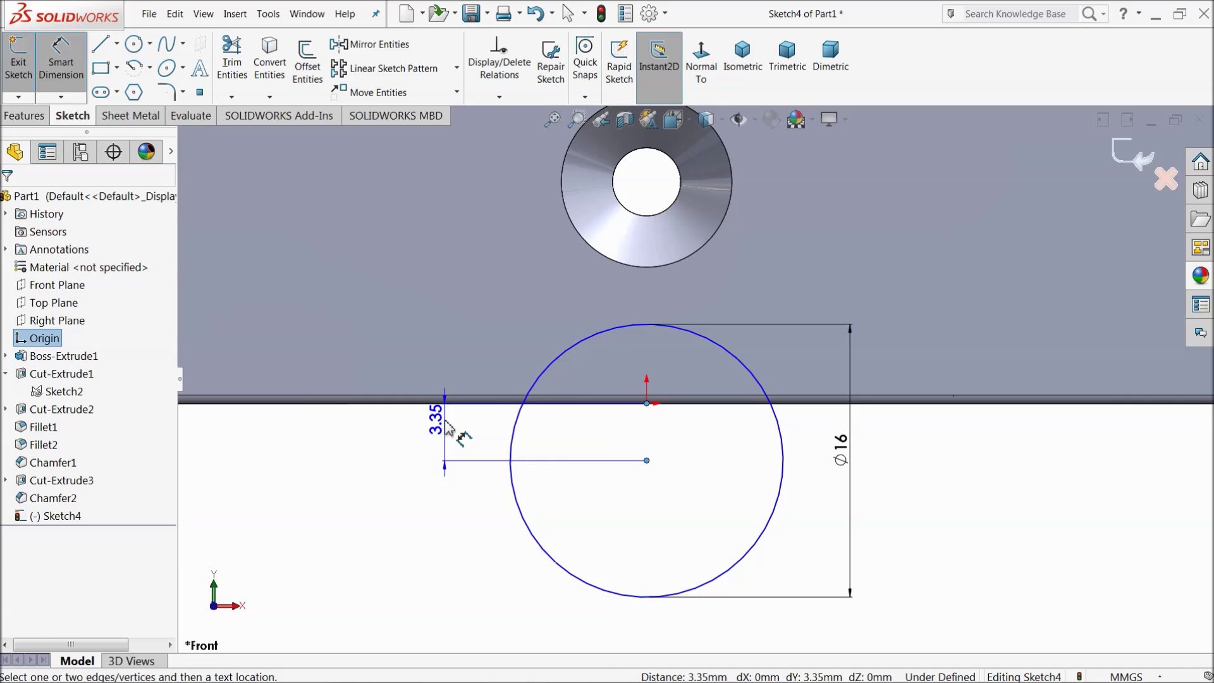
pyautogui.click(447, 428)
pyautogui.write('5')
pyautogui.press('Return')
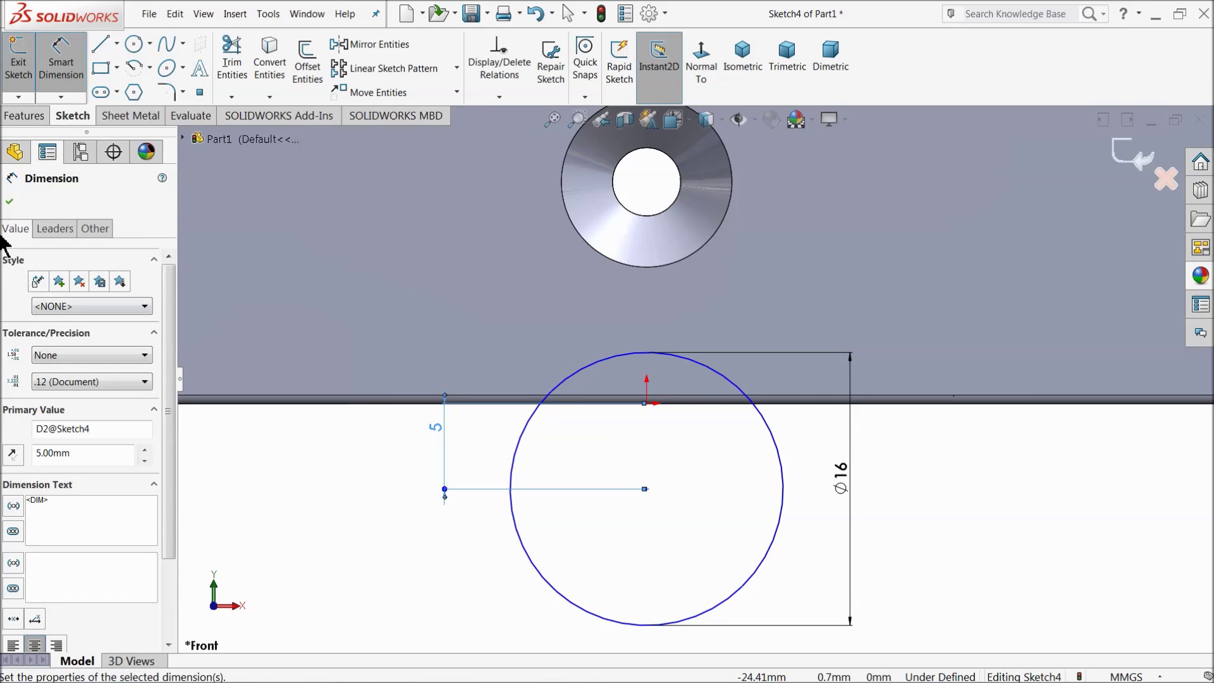
# - Constrain the circle centre to sit directly below the origin
pyautogui.click(61, 57)
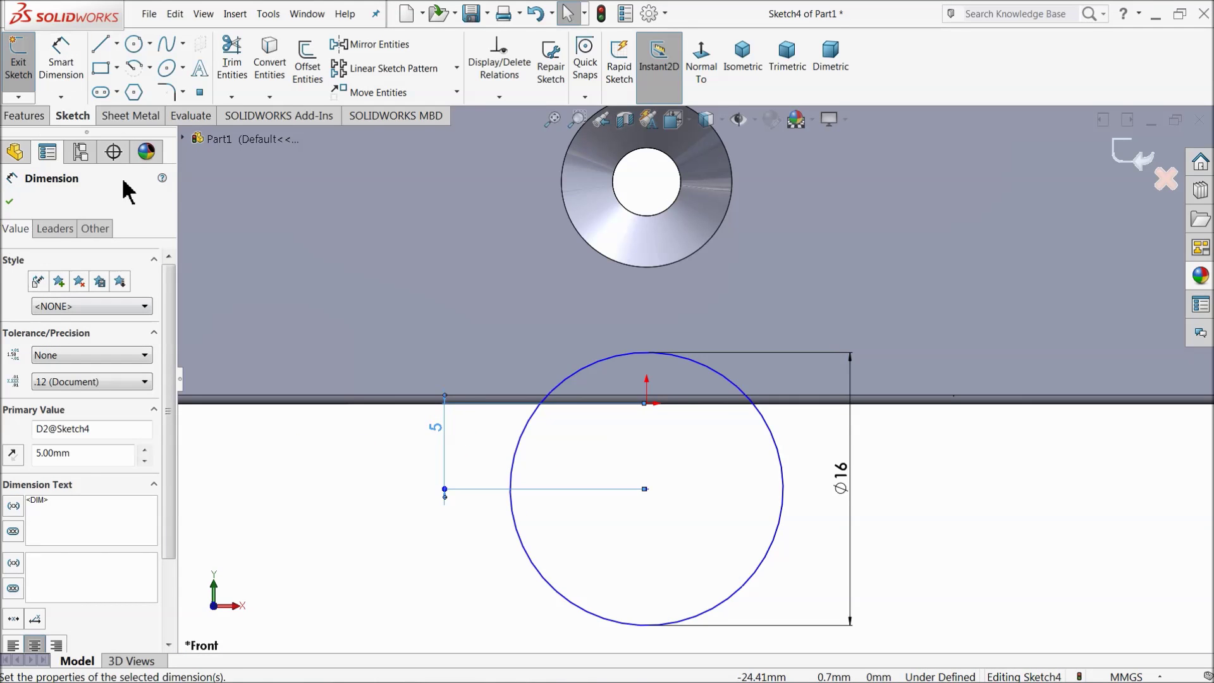
pyautogui.click(648, 405)
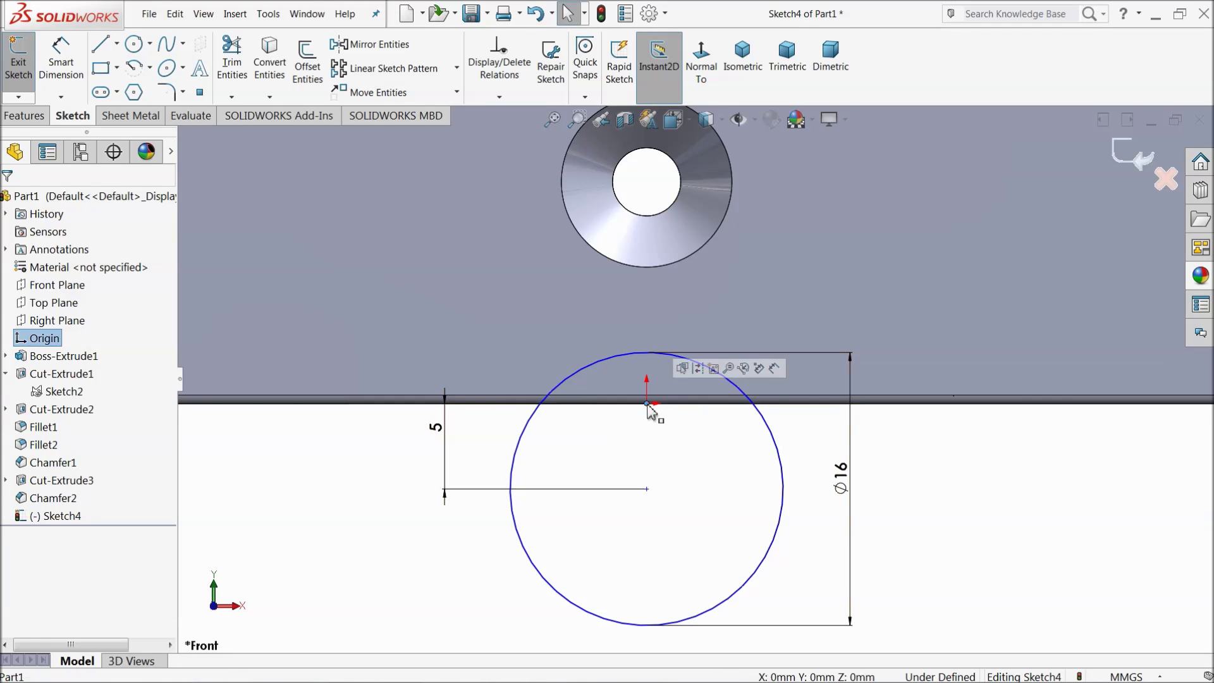
pyautogui.click(647, 489)
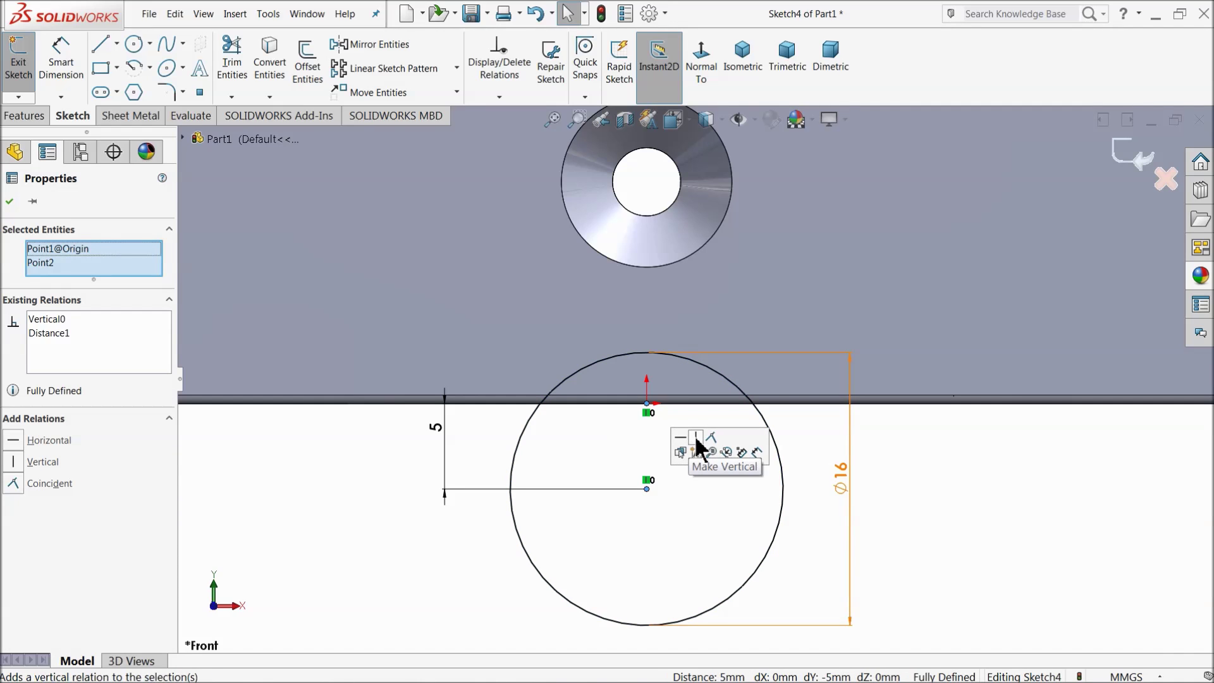
pyautogui.click(981, 490)
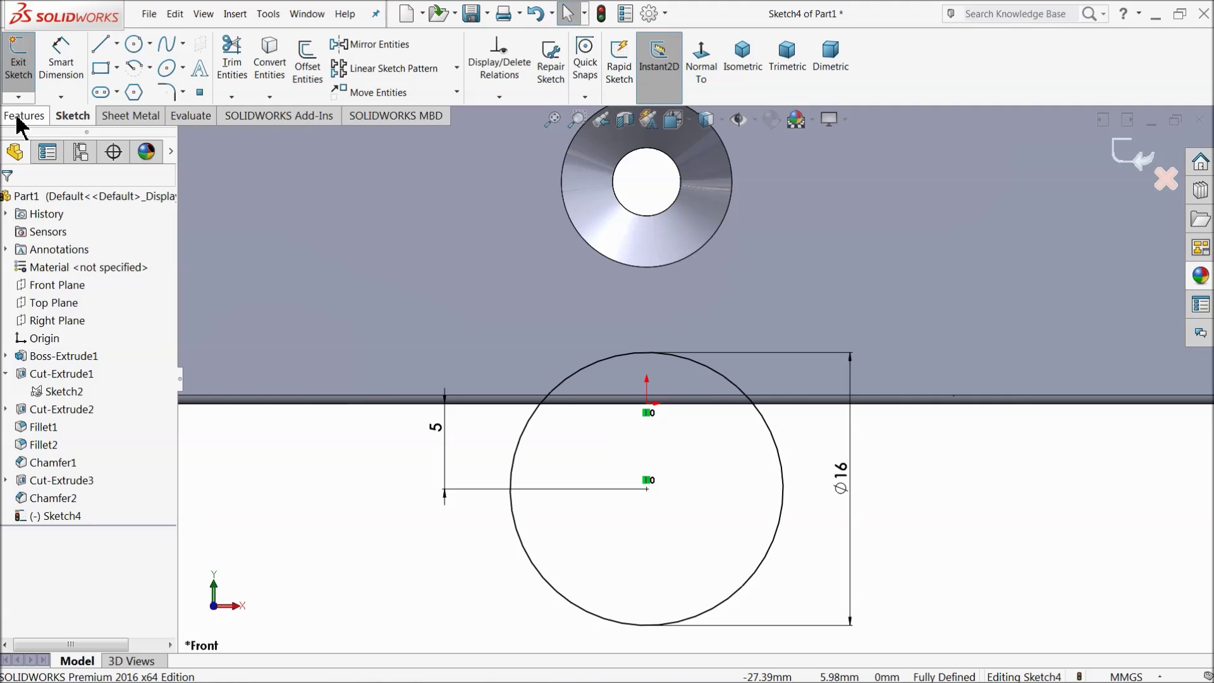
# - Draw a horizontal chord line across the circle's lower part
pyautogui.click(100, 44)
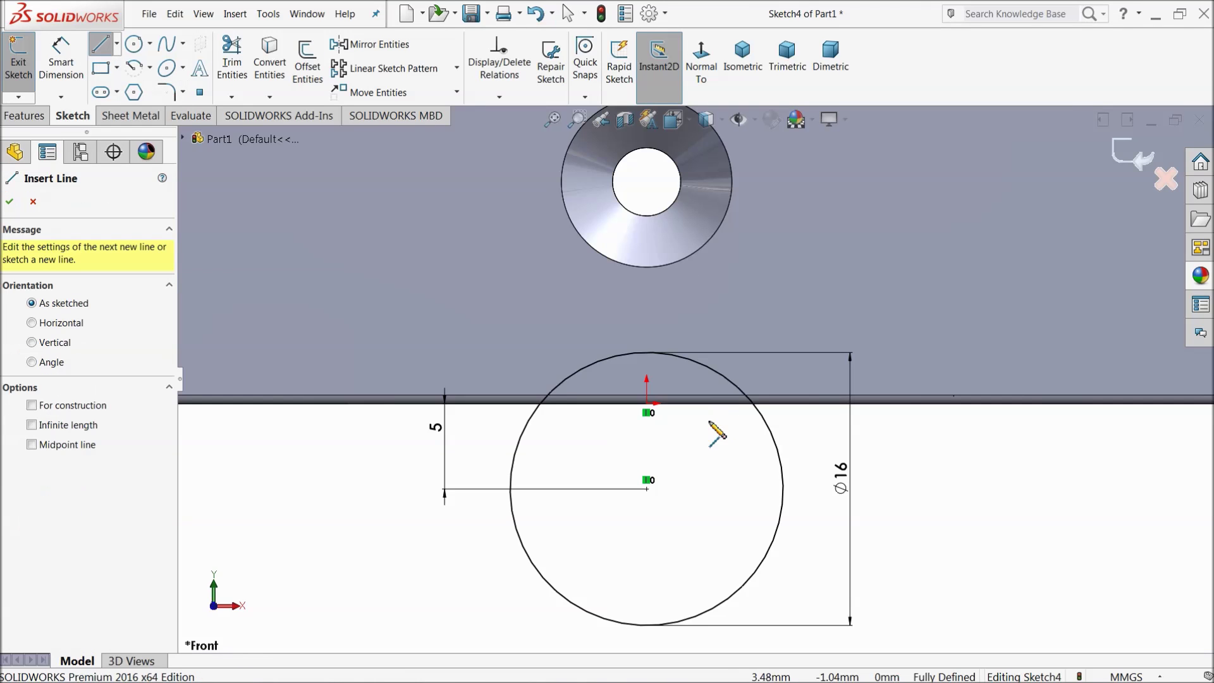
pyautogui.press('f')
pyautogui.scroll(-5, 691, 525)
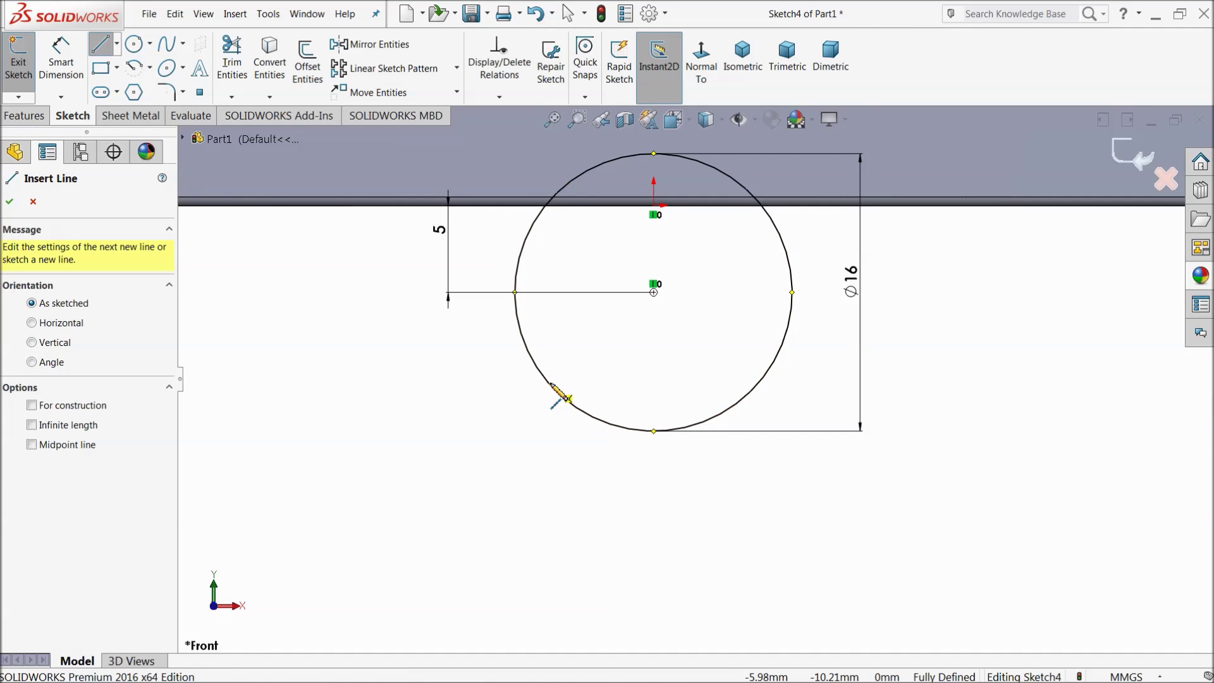
pyautogui.click(550, 383)
pyautogui.click(760, 383)
pyautogui.rightClick(808, 387)
pyautogui.click(822, 391)
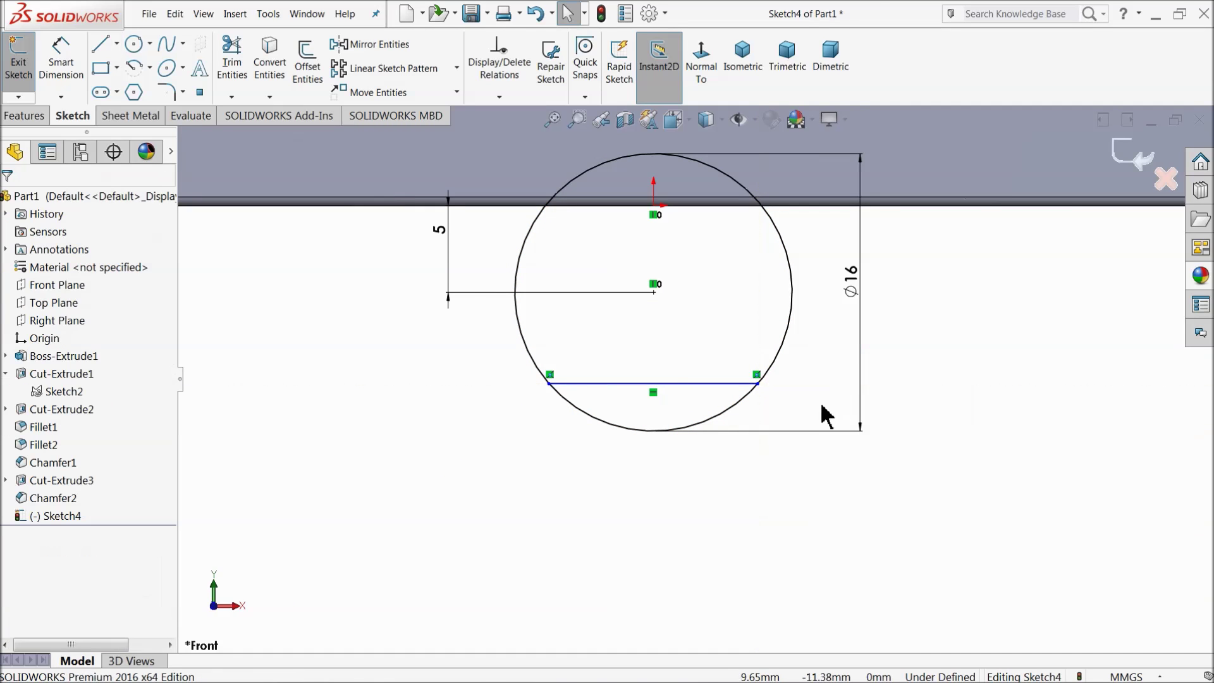
# - Dimension the chord length to 13 mm
pyautogui.click(61, 60)
pyautogui.click(623, 391)
pyautogui.click(650, 471)
pyautogui.write('13')
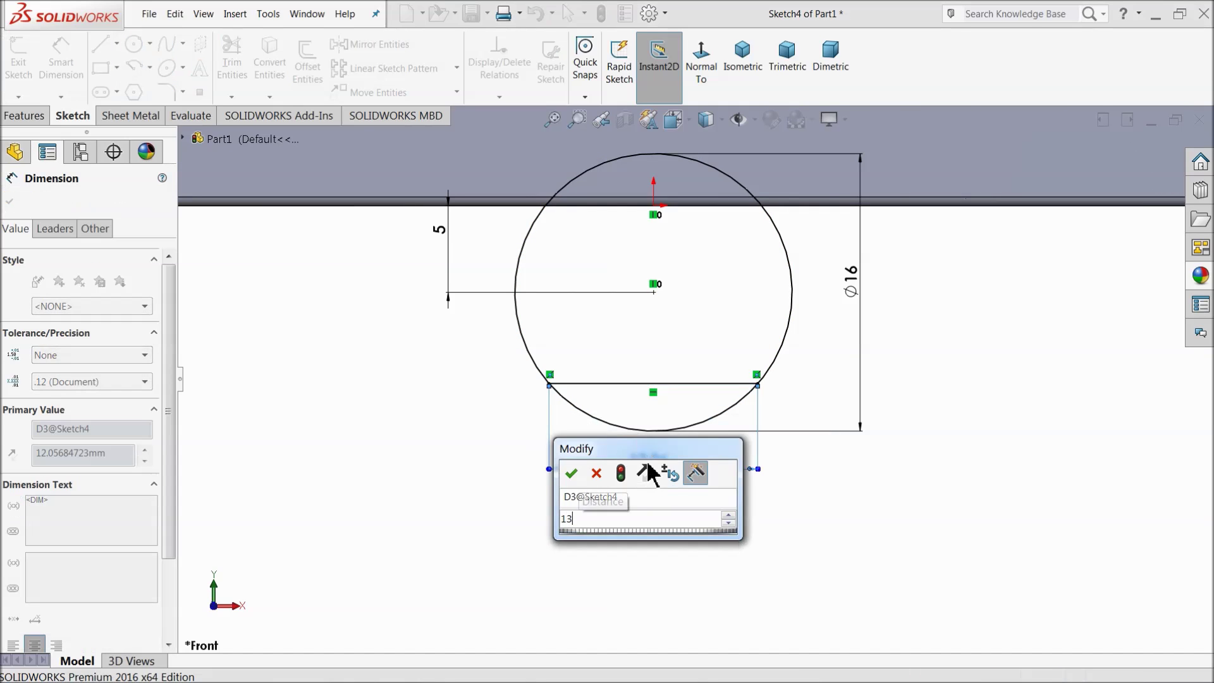
pyautogui.press('Return')
pyautogui.click(320, 339)
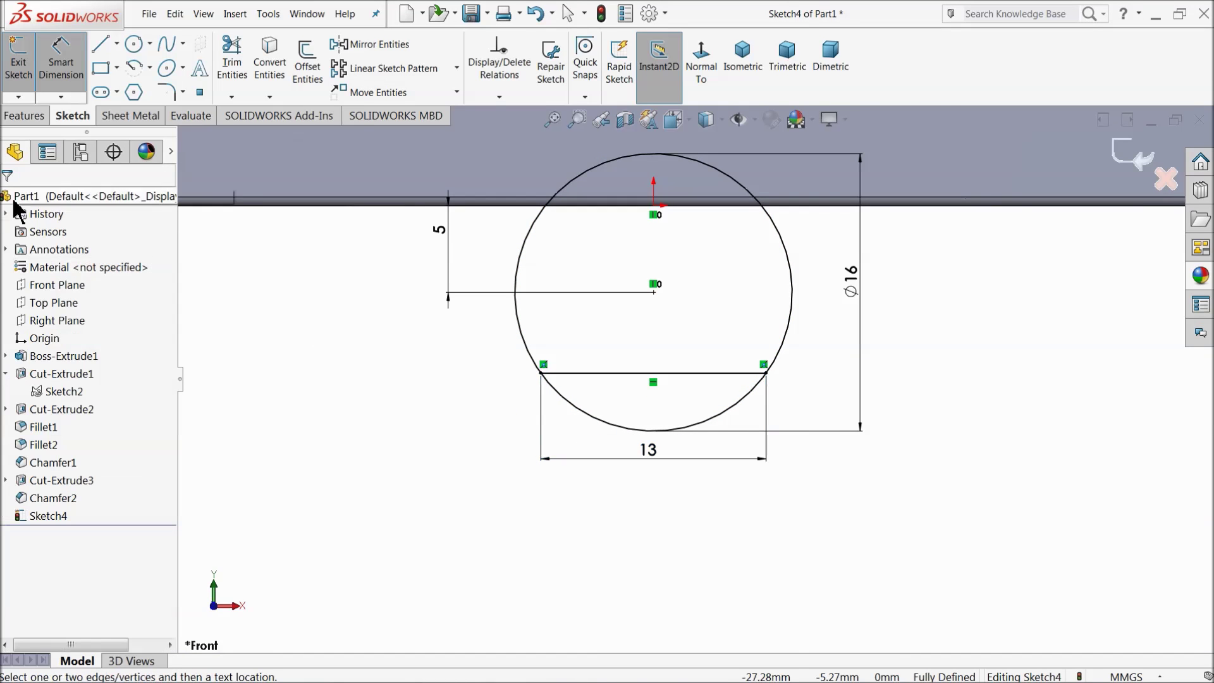
pyautogui.click(19, 116)
# - Extrude both Ø16 sketch regions 40 mm in Direction 1 and 20 mm in Direction 2
pyautogui.click(27, 75)
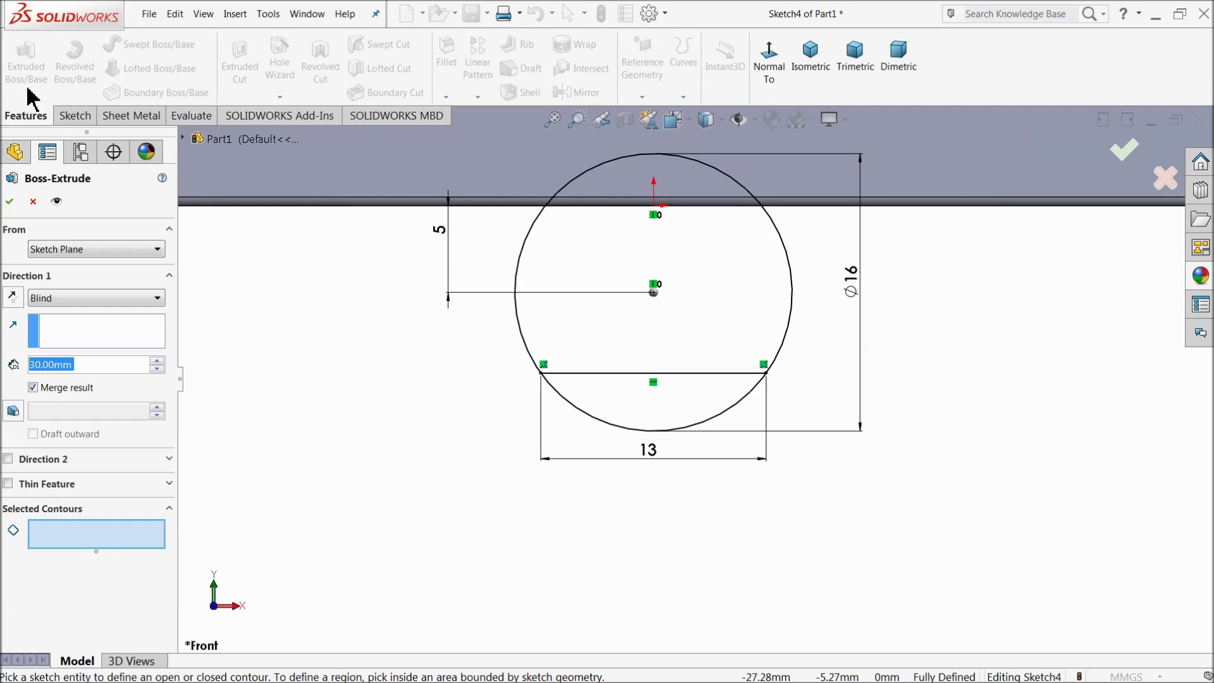
pyautogui.click(630, 336)
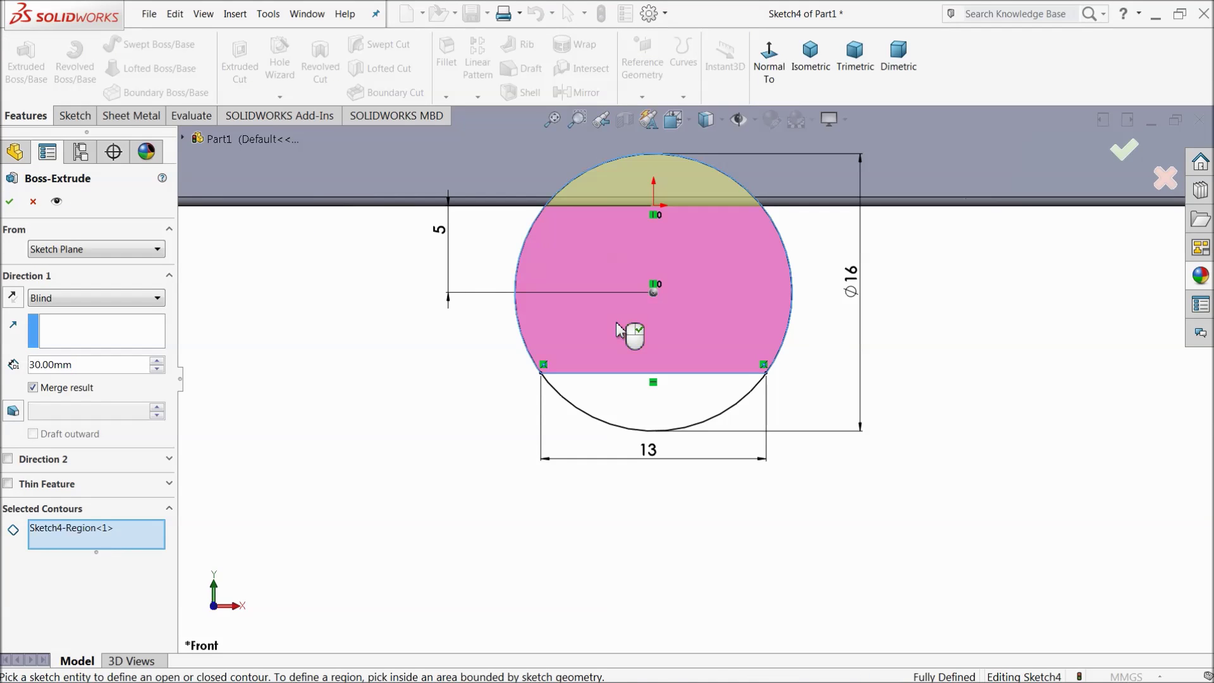
pyautogui.click(658, 410)
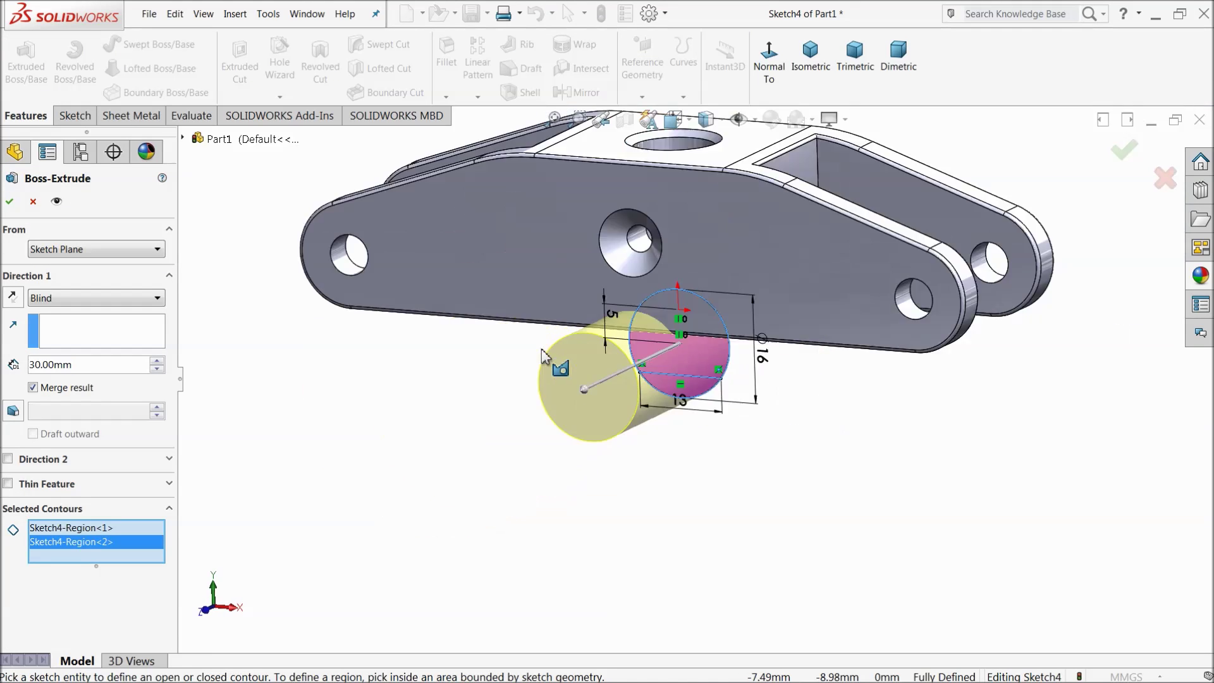
pyautogui.moveTo(596, 379); pyautogui.dragTo(508, 429, button='middle')
pyautogui.click(156, 361)
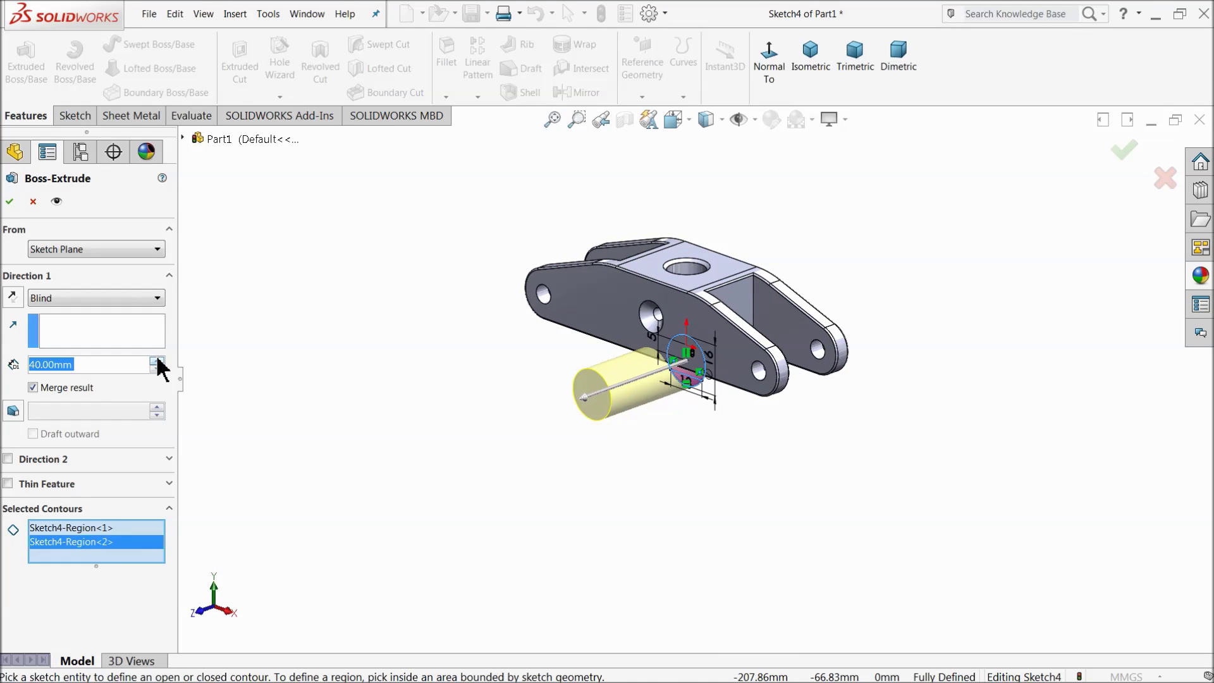
pyautogui.moveTo(582, 437); pyautogui.dragTo(561, 410, button='middle')
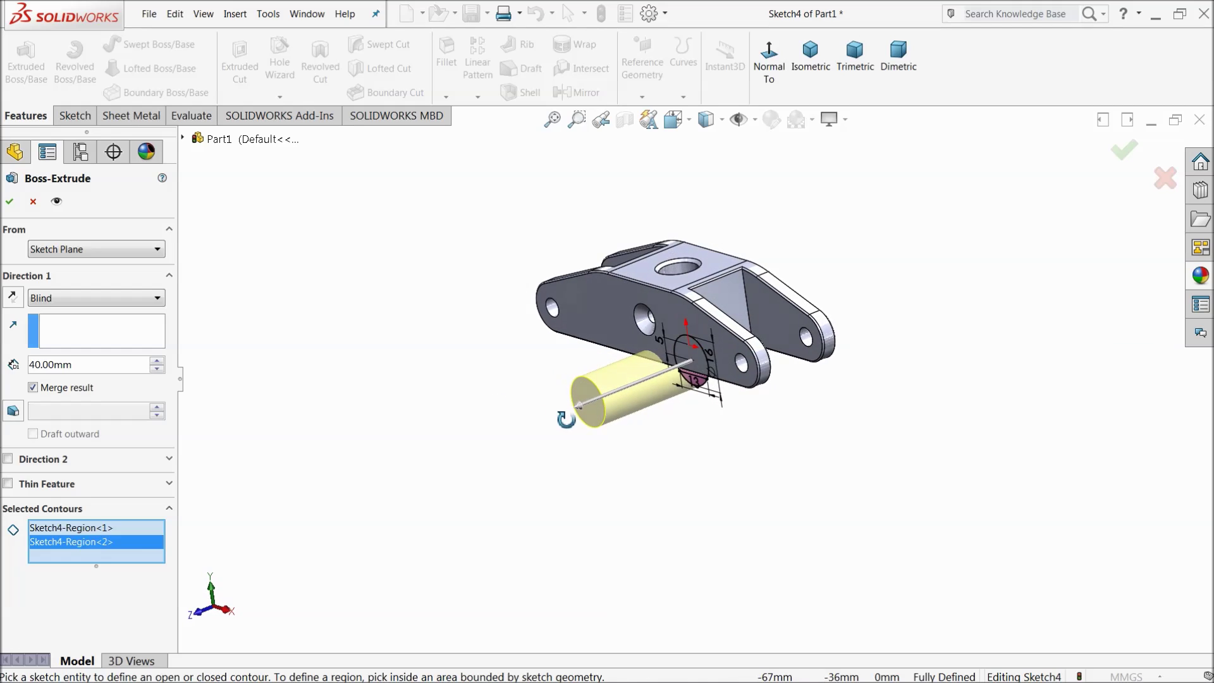
pyautogui.scroll(-3, 721, 388)
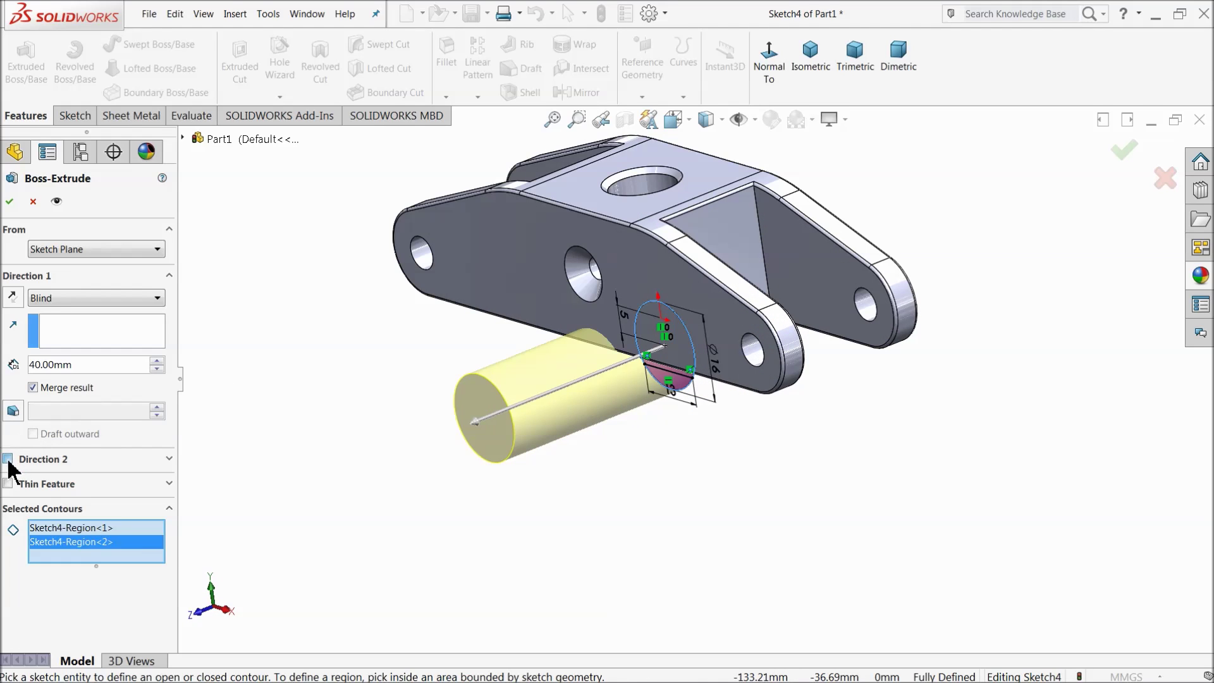
pyautogui.click(8, 460)
pyautogui.click(157, 508)
pyautogui.moveTo(388, 466)
pyautogui.mouseDown(button='middle')
pyautogui.moveTo(317, 453)
pyautogui.moveTo(325, 425)
pyautogui.moveTo(380, 492)
pyautogui.moveTo(397, 482)
pyautogui.mouseUp(button='middle')
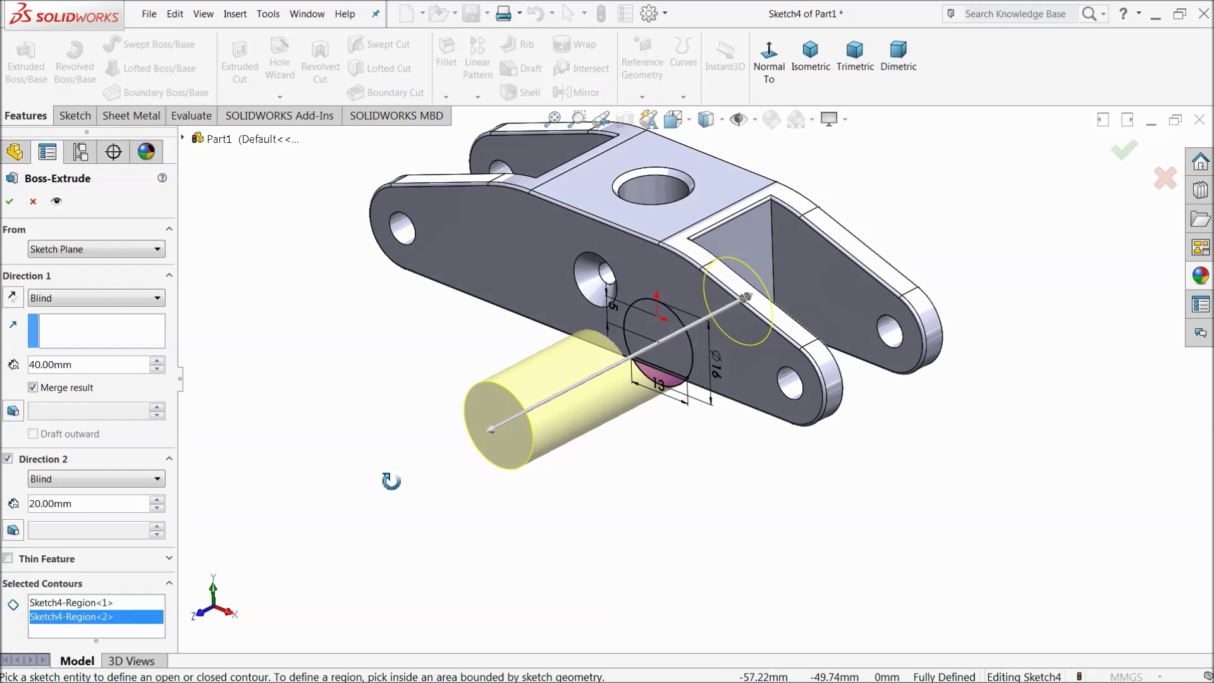
pyautogui.click(10, 201)
pyautogui.moveTo(328, 386)
pyautogui.mouseDown(button='middle')
pyautogui.moveTo(304, 366)
pyautogui.moveTo(263, 239)
pyautogui.moveTo(349, 393)
pyautogui.moveTo(343, 326)
pyautogui.moveTo(347, 374)
pyautogui.mouseUp(button='middle')
pyautogui.scroll(-2, 347, 375)
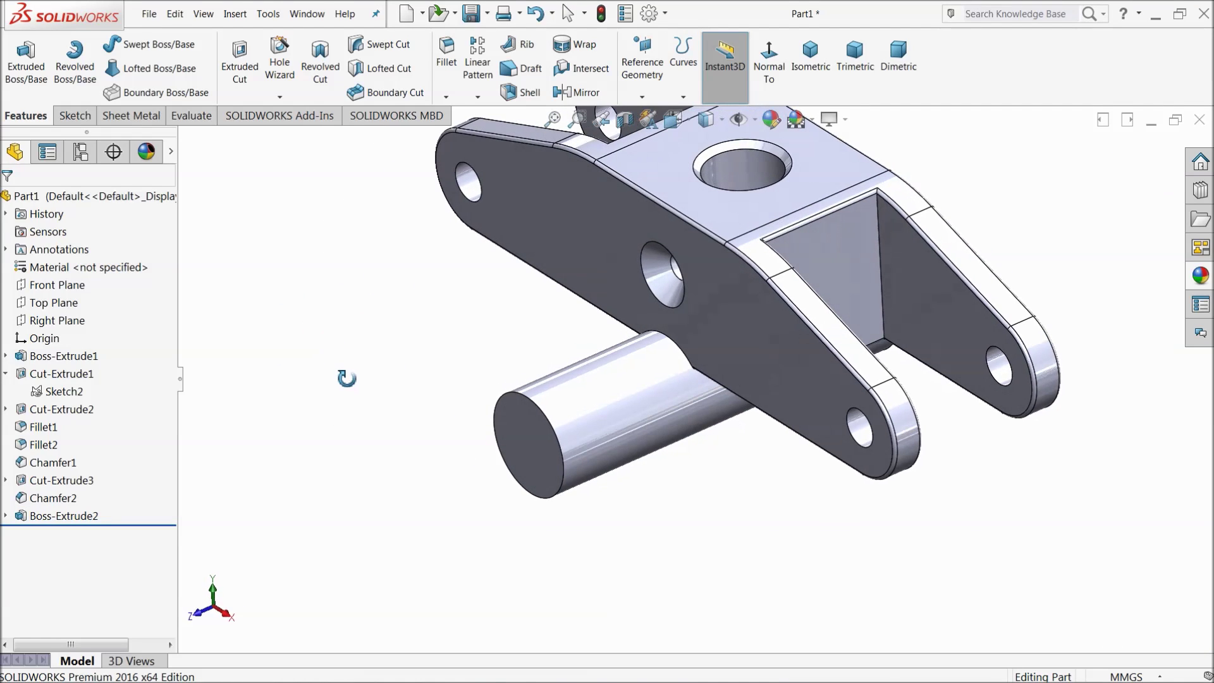
# - Start an Extruded Cut from Sketch4 using the region below the 13 mm chord
pyautogui.click(5, 516)
pyautogui.click(51, 535)
pyautogui.click(245, 98)
pyautogui.moveTo(805, 481); pyautogui.dragTo(805, 322, button='middle')
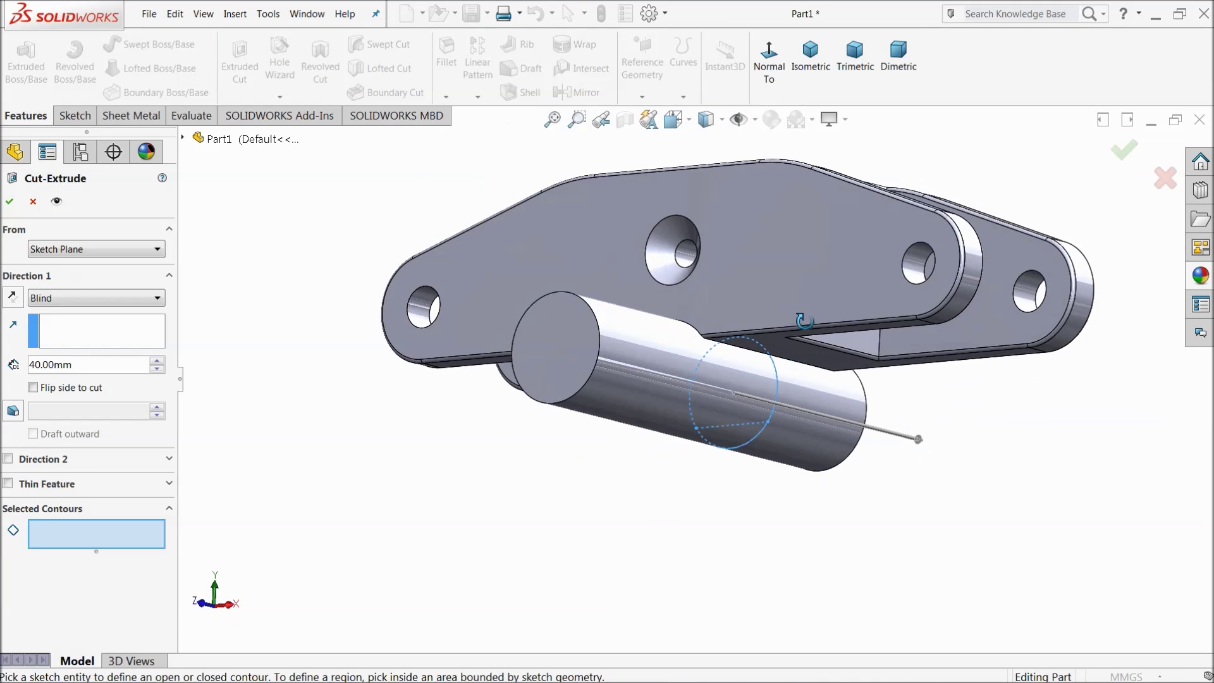
pyautogui.scroll(-2, 764, 394)
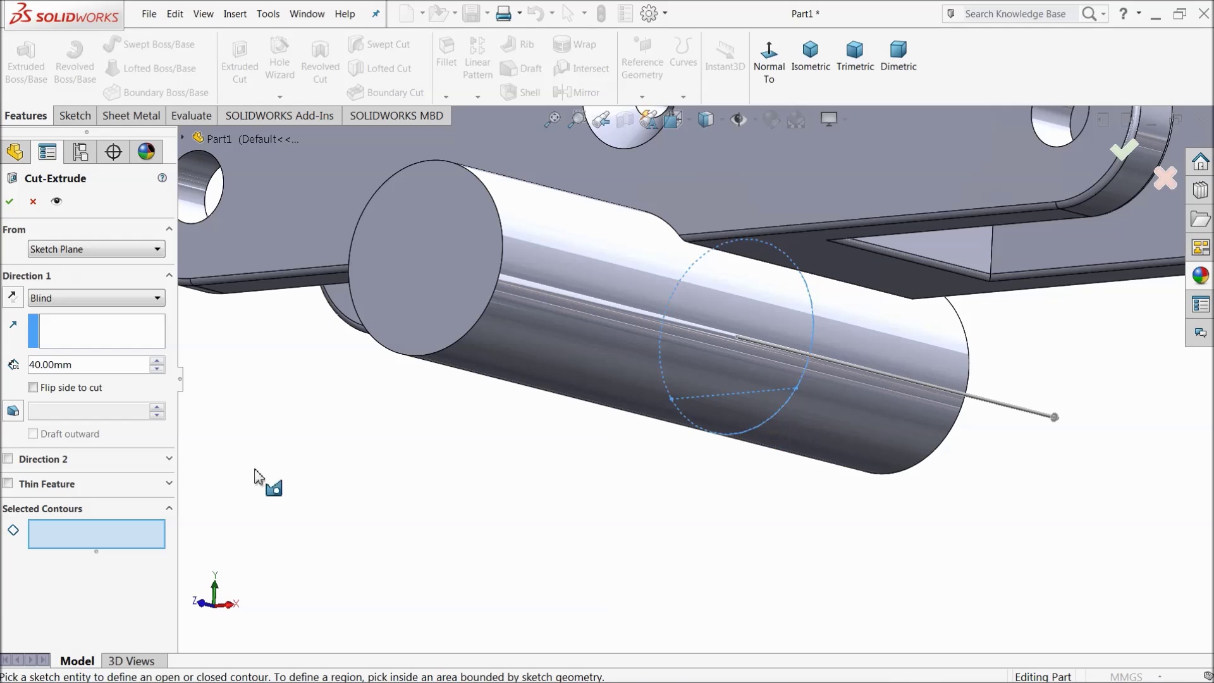
pyautogui.click(761, 397)
pyautogui.click(747, 418)
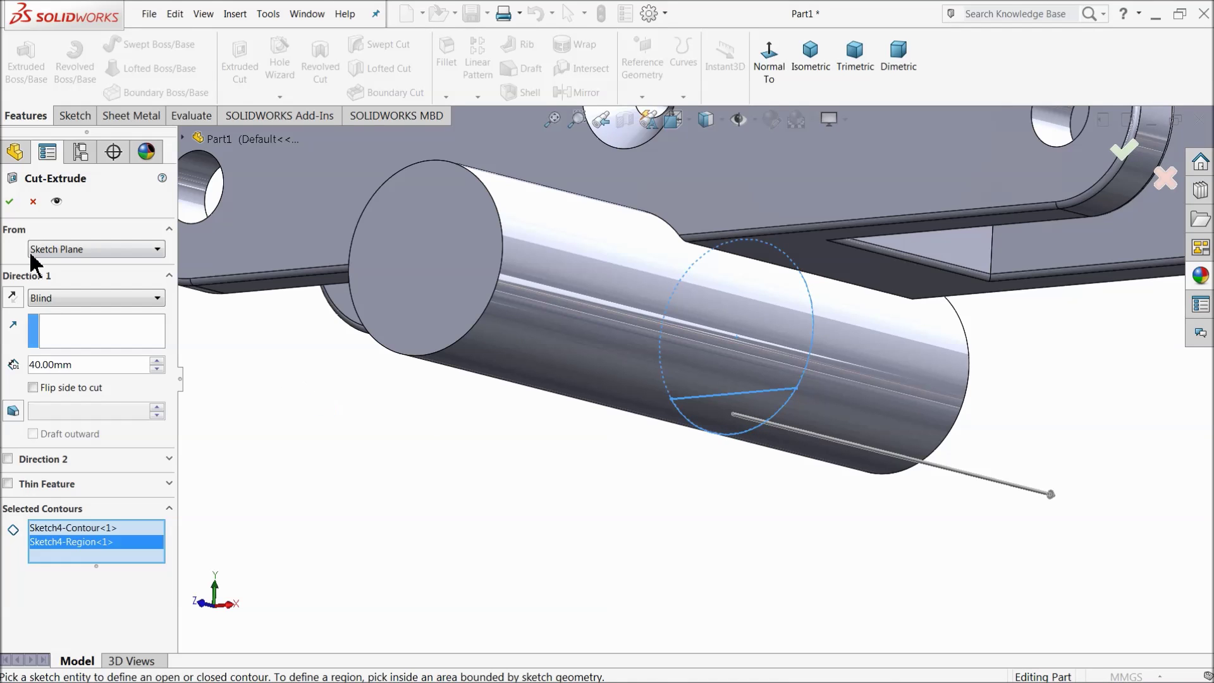
pyautogui.moveTo(745, 394); pyautogui.dragTo(735, 460, button='middle')
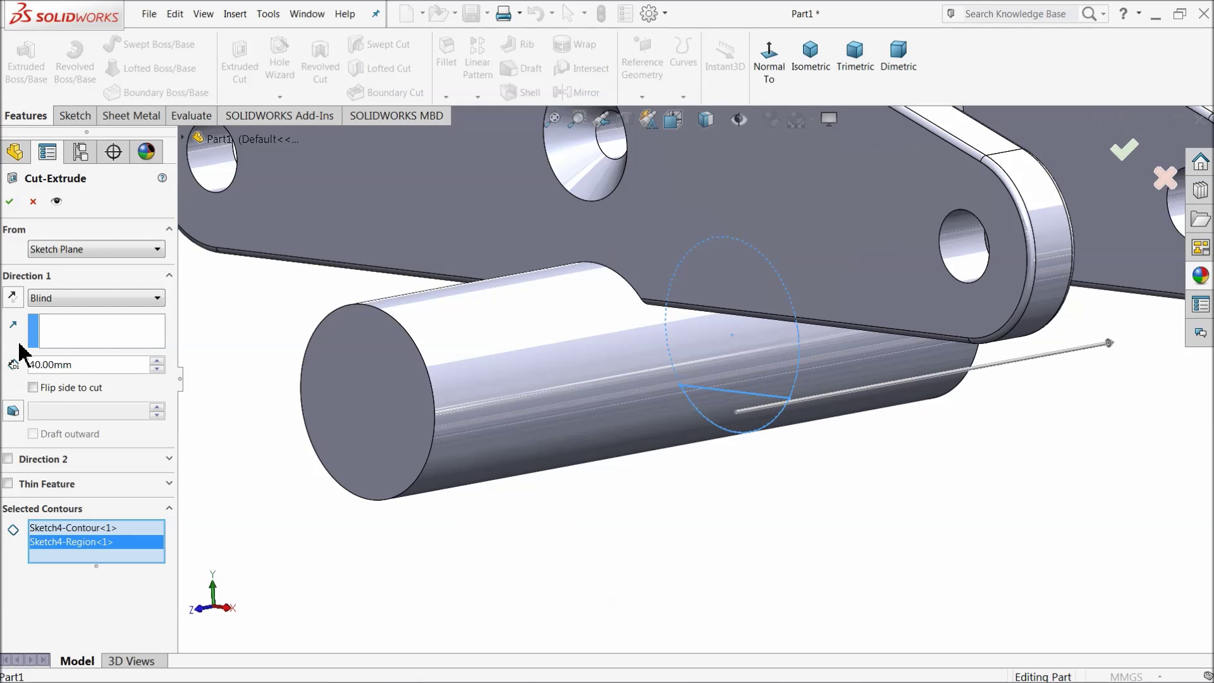
# - Reverse the cut, keep only the chord segment region, and cut it 40 mm Blind
pyautogui.click(12, 297)
pyautogui.moveTo(436, 433); pyautogui.dragTo(436, 431, button='middle')
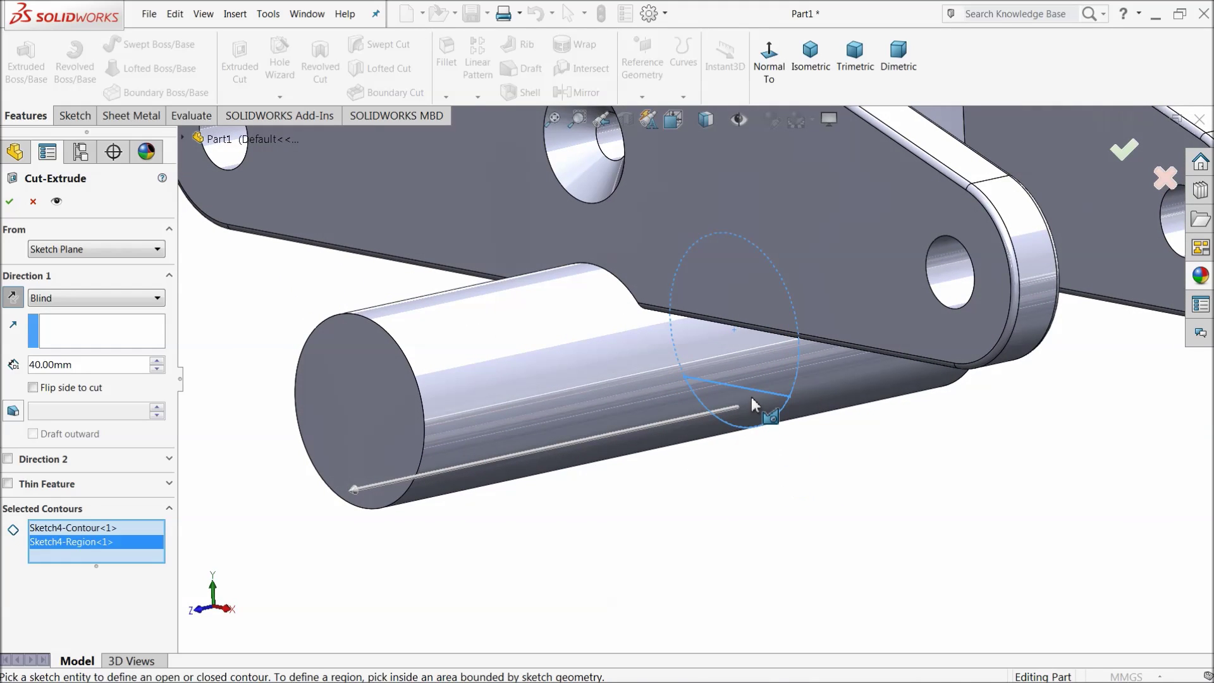
pyautogui.click(11, 201)
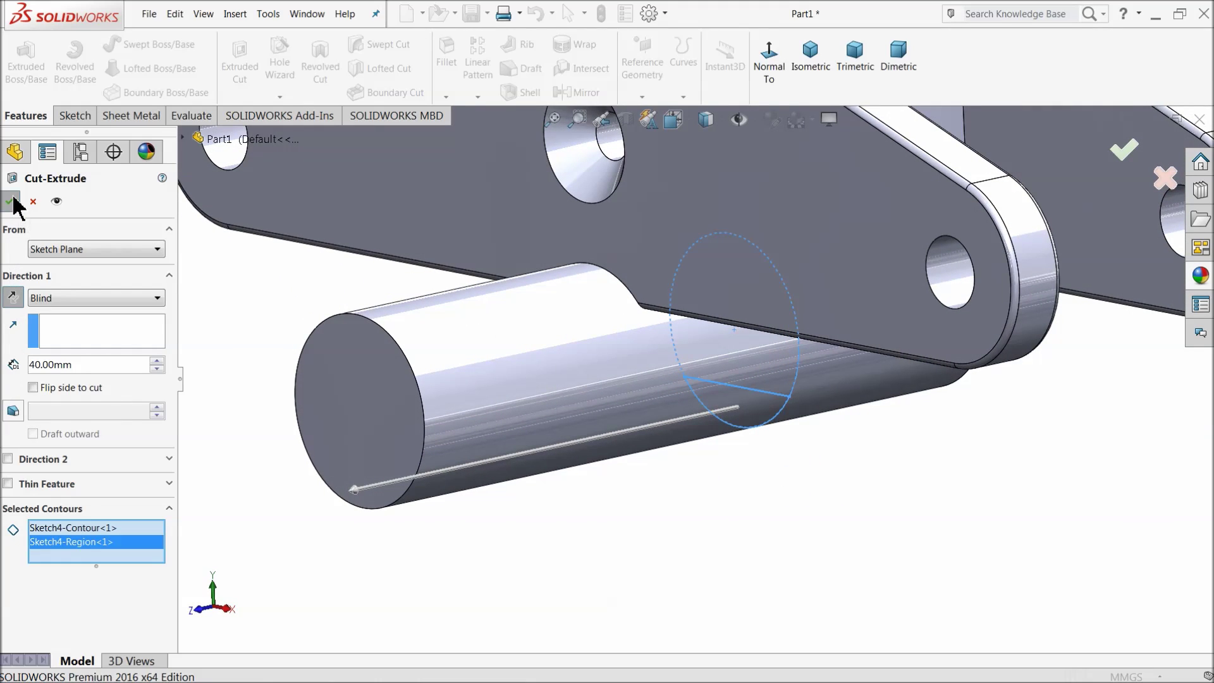
pyautogui.rightClick(63, 549)
pyautogui.click(101, 546)
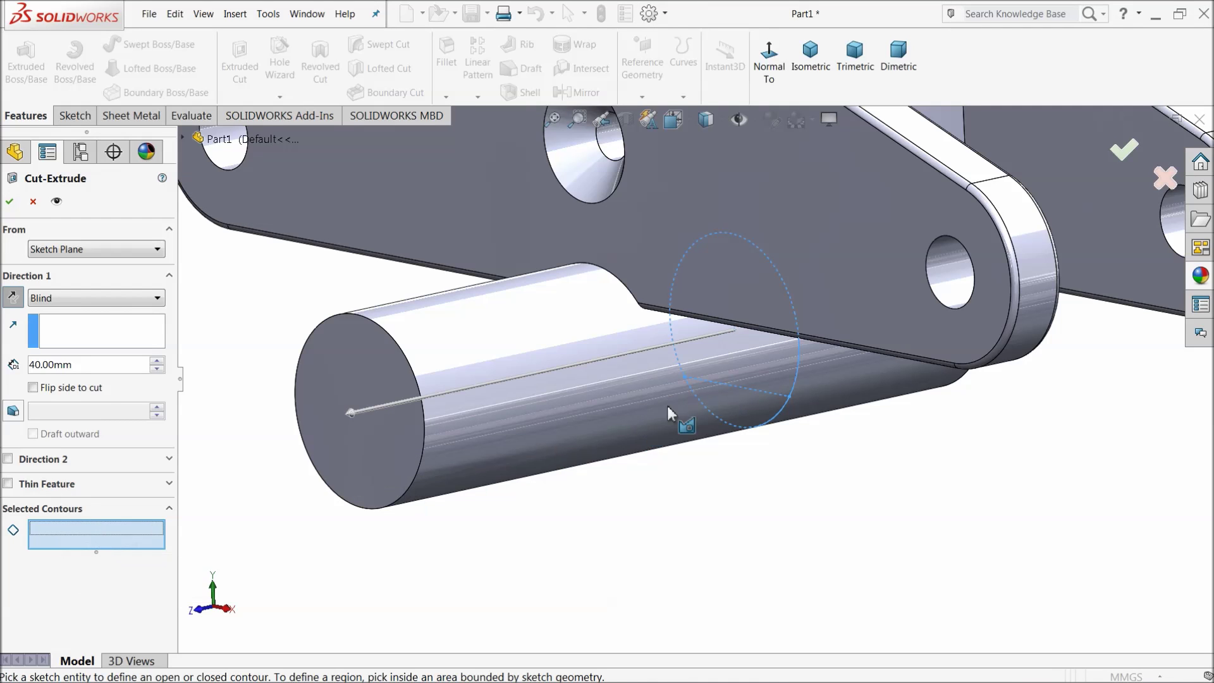
pyautogui.moveTo(744, 408); pyautogui.dragTo(756, 399, button='middle')
pyautogui.click(759, 397)
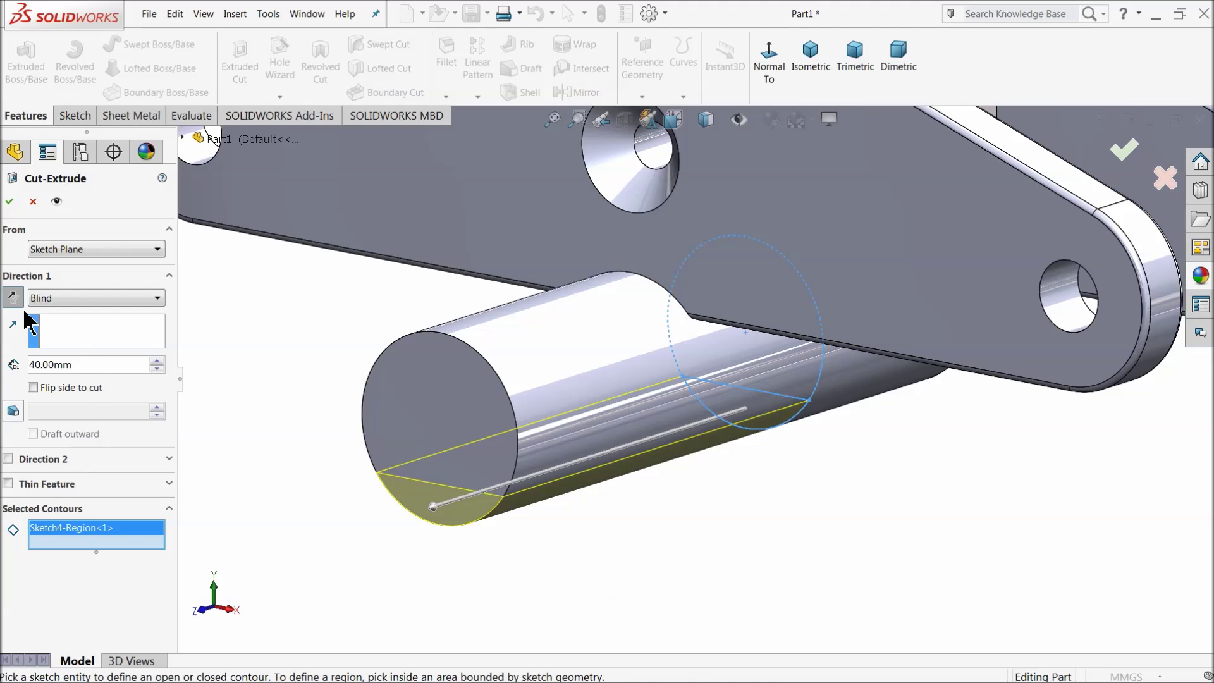
pyautogui.click(10, 202)
pyautogui.moveTo(499, 433); pyautogui.dragTo(575, 446, button='middle')
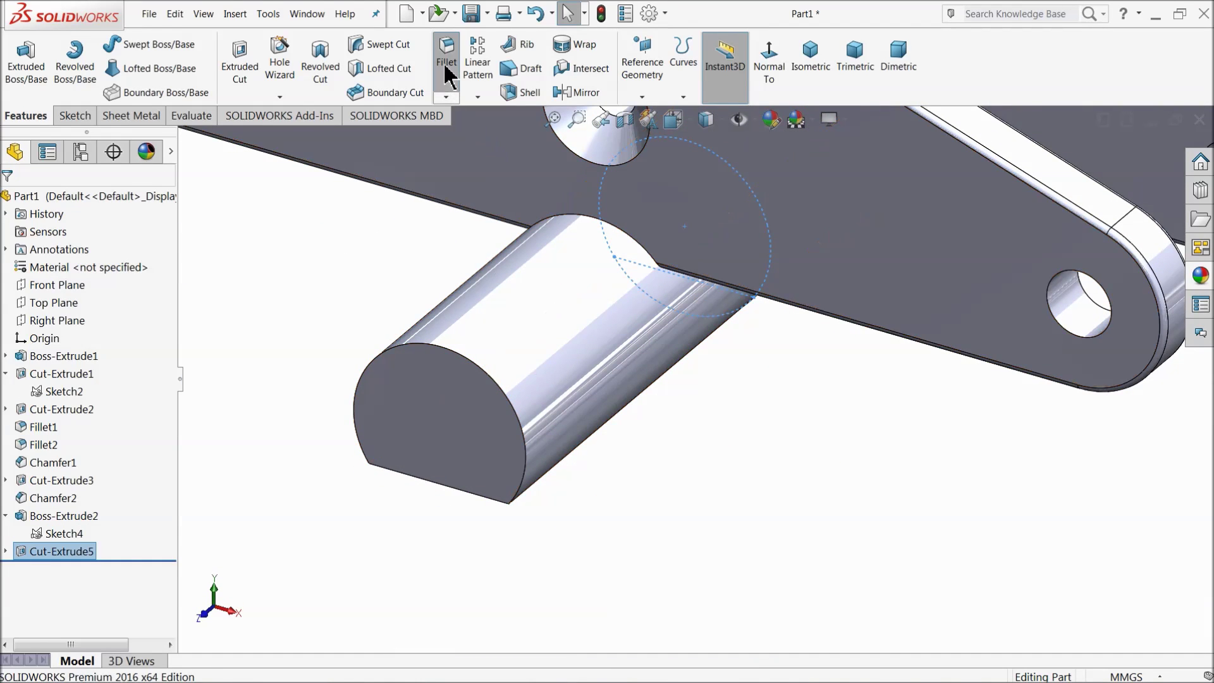
# - Fillet the edge where the pin meets the bracket plate with a 3 mm radius
pyautogui.click(447, 62)
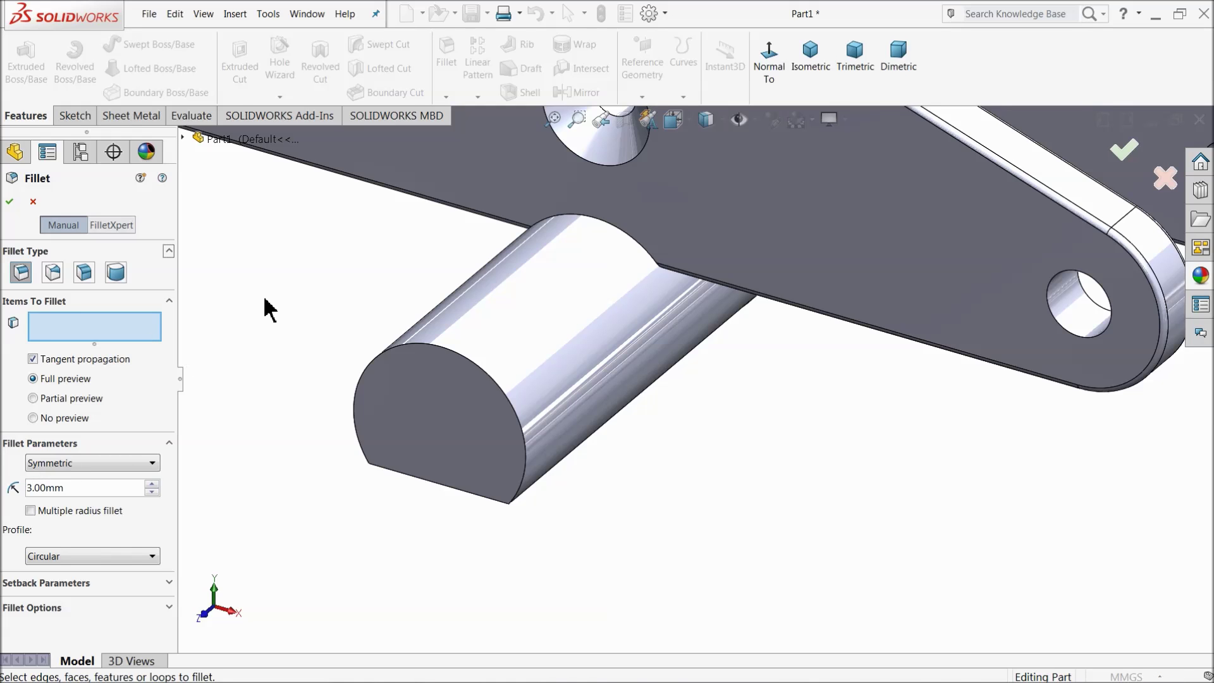
pyautogui.scroll(-3, 570, 316)
pyautogui.moveTo(569, 316); pyautogui.dragTo(724, 370, button='middle')
pyautogui.scroll(-4, 724, 370)
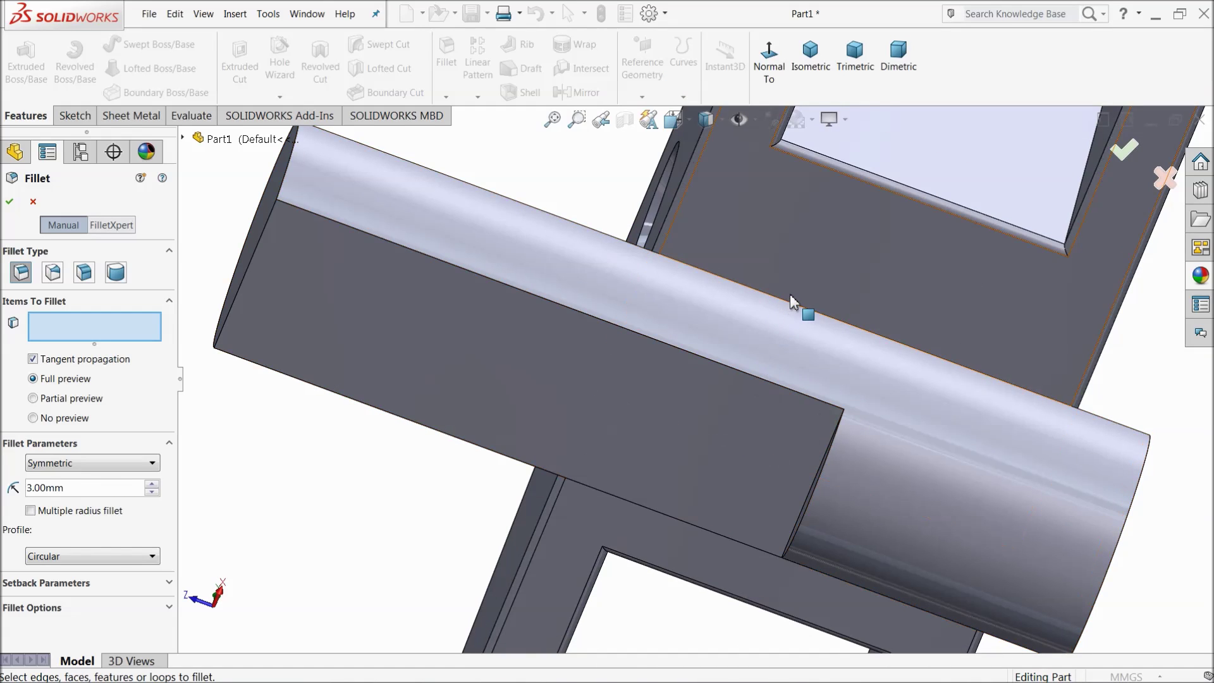
pyautogui.click(794, 310)
pyautogui.moveTo(784, 301); pyautogui.dragTo(831, 532, button='middle')
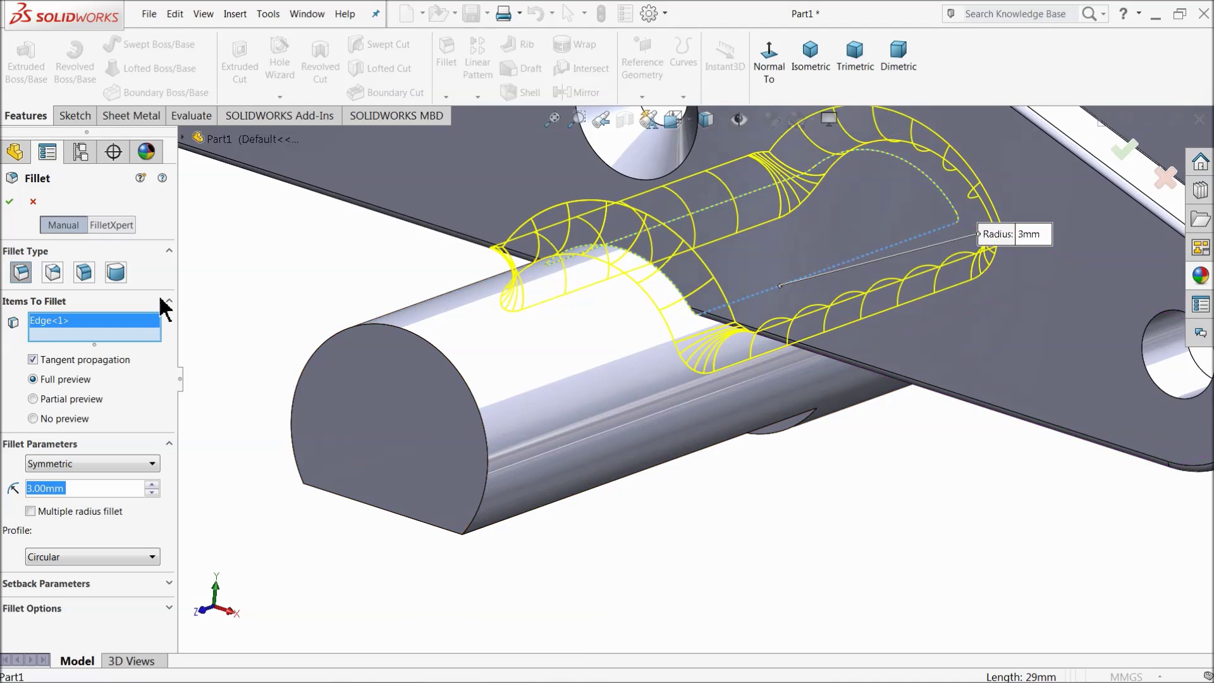
pyautogui.click(10, 201)
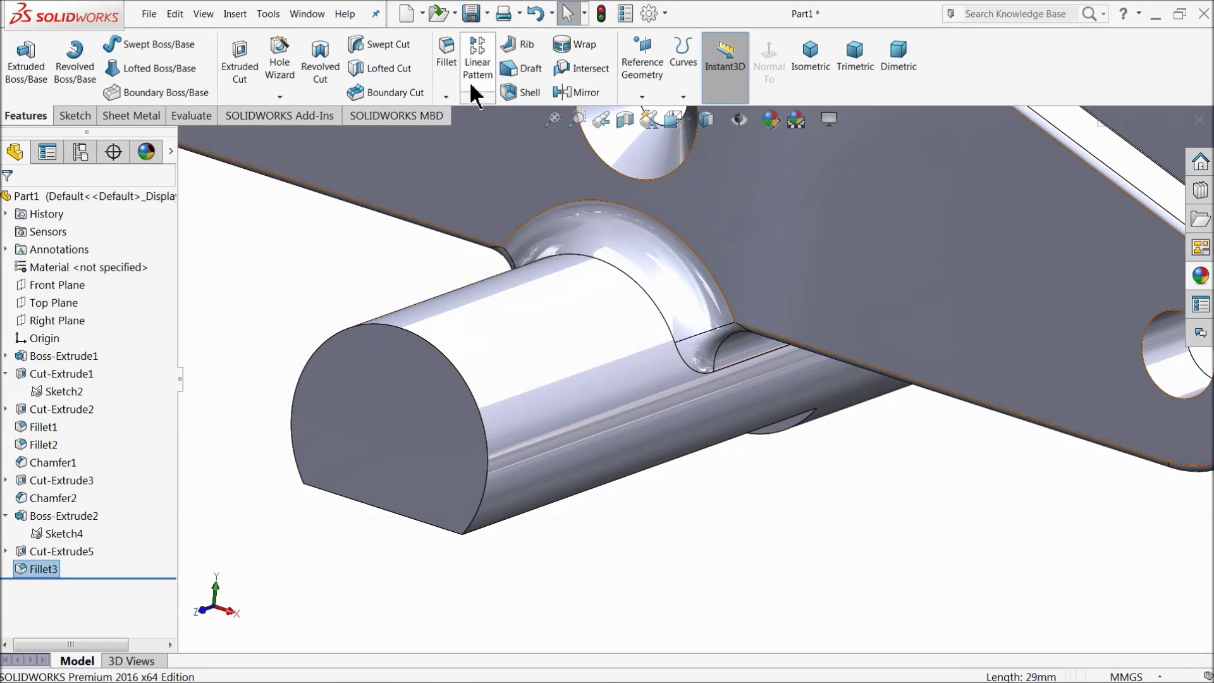
pyautogui.click(446, 97)
# - Chamfer the pin end's curved and semicircular edges and end face at 1 mm × 45°
pyautogui.click(451, 135)
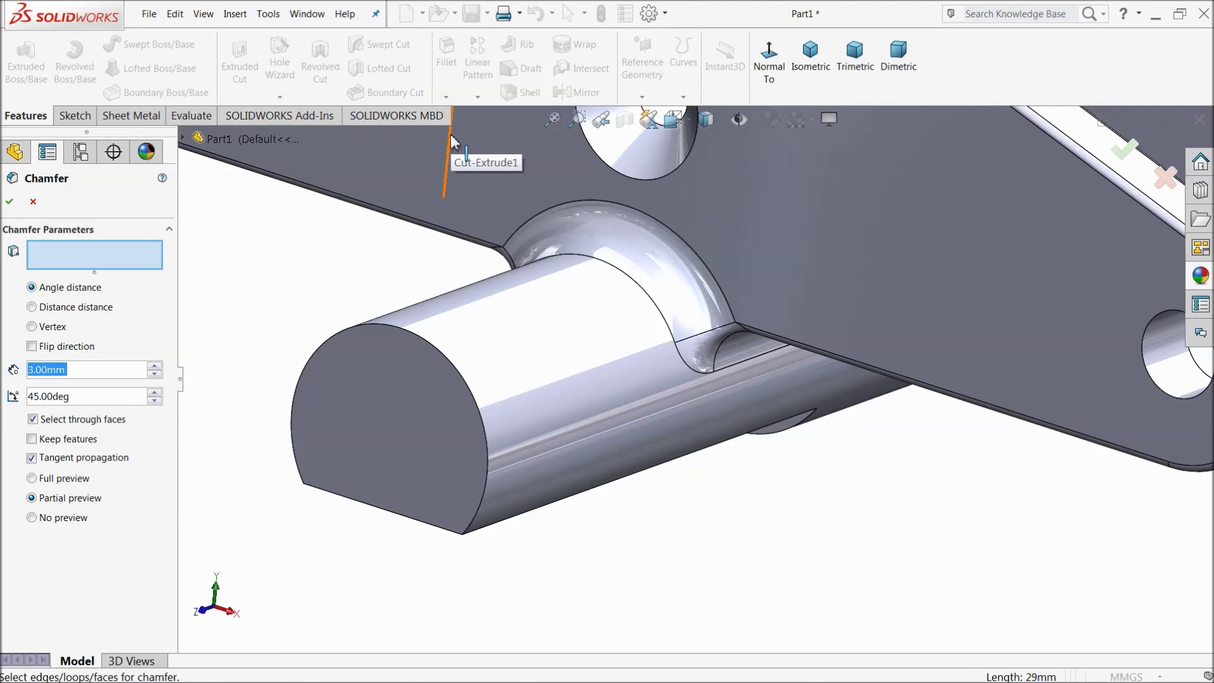
pyautogui.write('1')
pyautogui.press('Return')
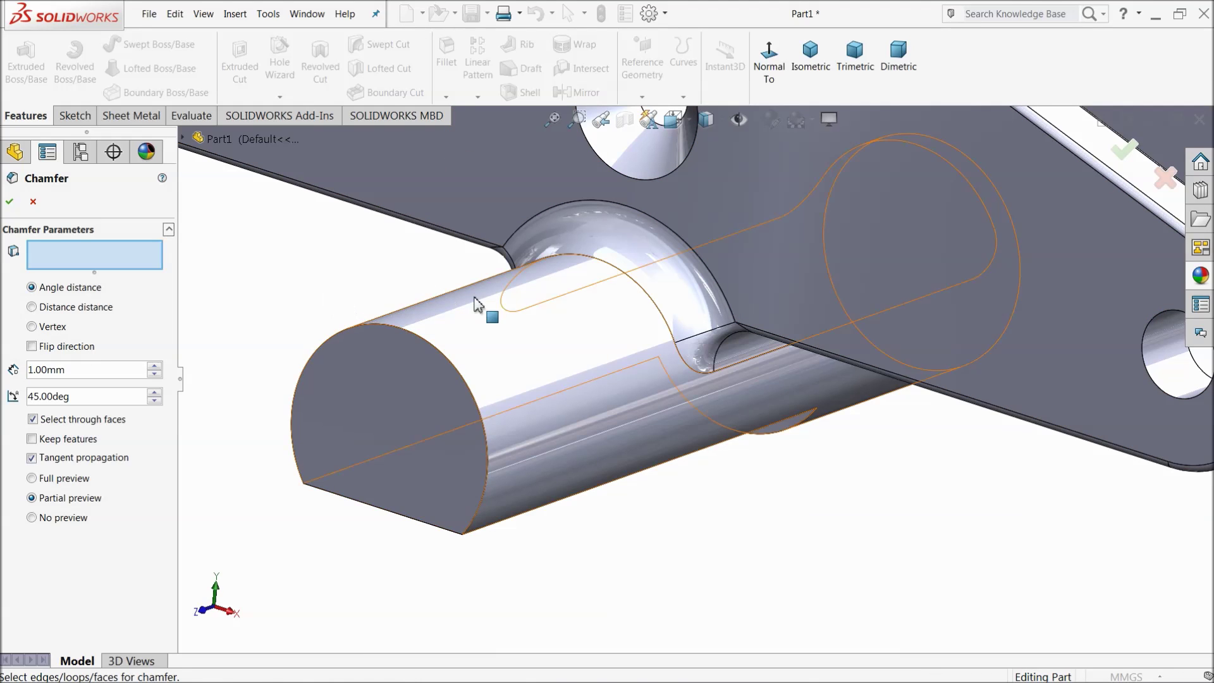
pyautogui.moveTo(496, 468)
pyautogui.mouseDown(button='middle')
pyautogui.moveTo(488, 403)
pyautogui.moveTo(490, 460)
pyautogui.mouseUp(button='middle')
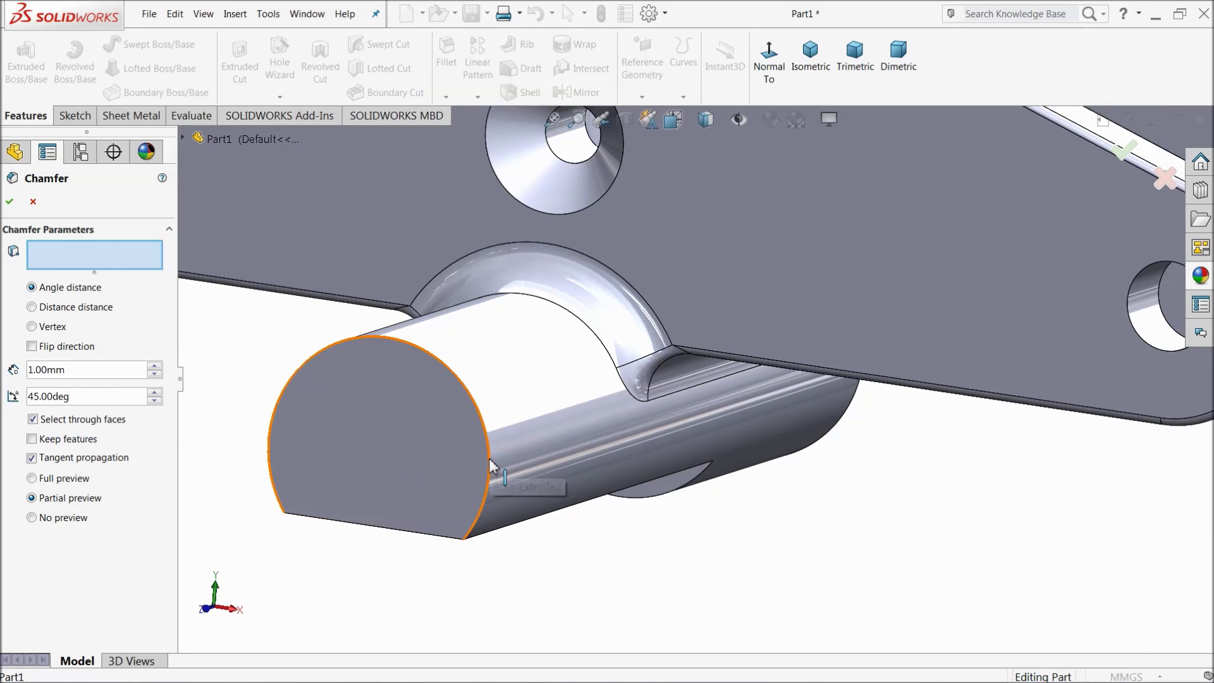
pyautogui.click(488, 458)
pyautogui.moveTo(738, 528); pyautogui.dragTo(946, 477, button='middle')
pyautogui.click(675, 464)
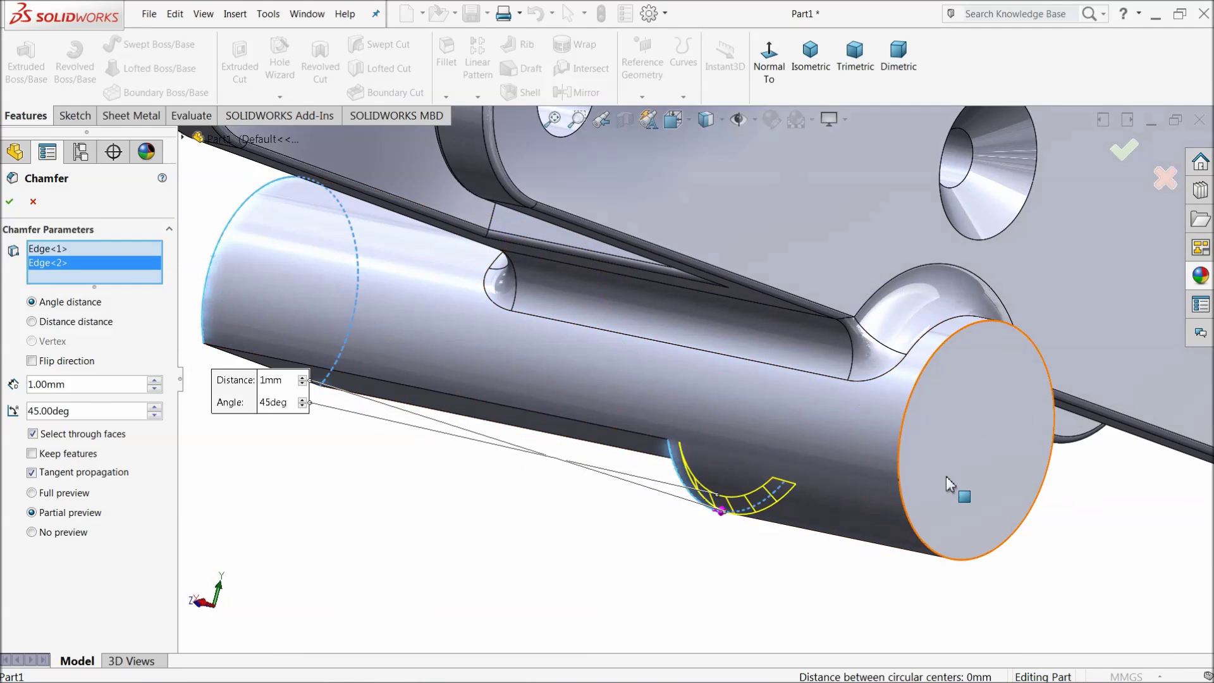
pyautogui.click(947, 478)
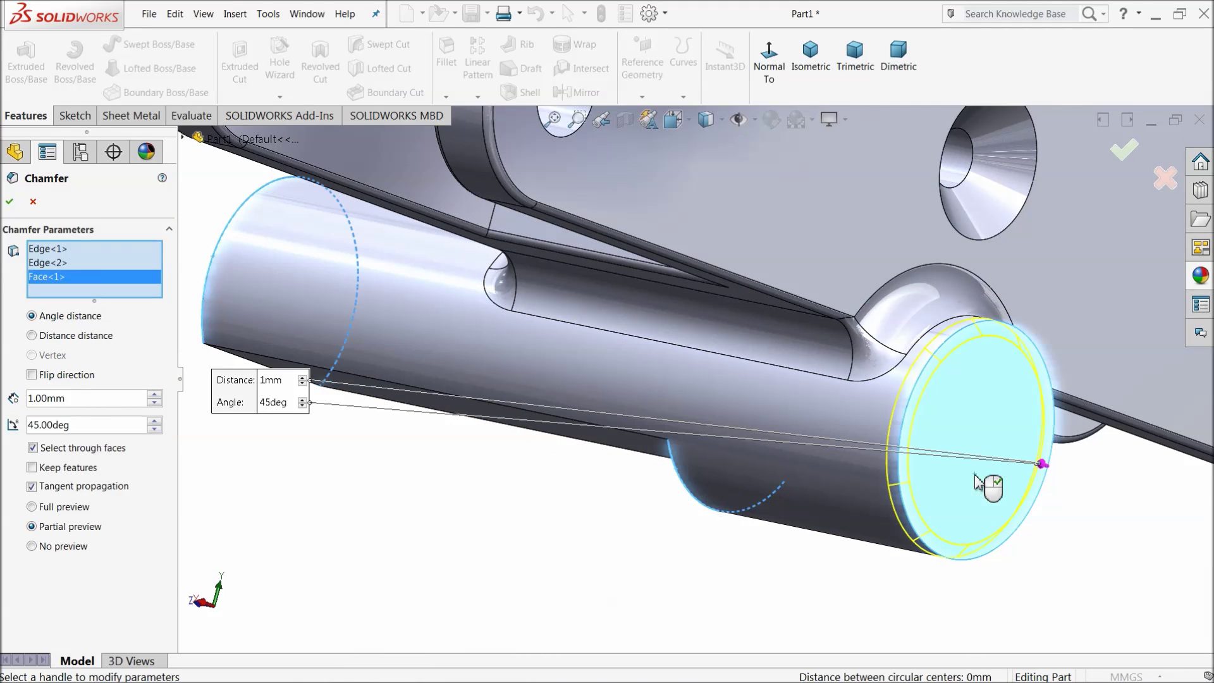
pyautogui.click(9, 201)
pyautogui.scroll(5, 664, 411)
pyautogui.moveTo(590, 319); pyautogui.dragTo(729, 482, button='middle')
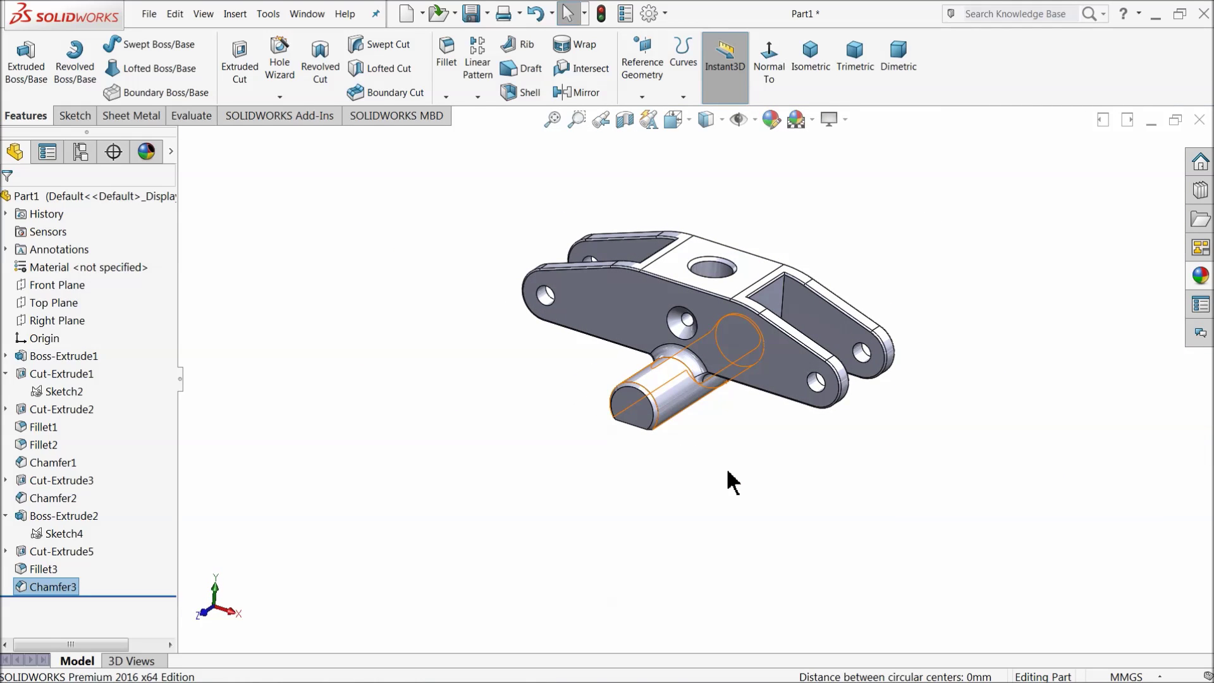
# - Select the pin's flat face, view it Normal To, and launch the Hole Wizard
pyautogui.scroll(5, 761, 347)
pyautogui.moveTo(761, 348); pyautogui.dragTo(575, 278, button='middle')
pyautogui.scroll(3, 574, 278)
pyautogui.click(565, 445)
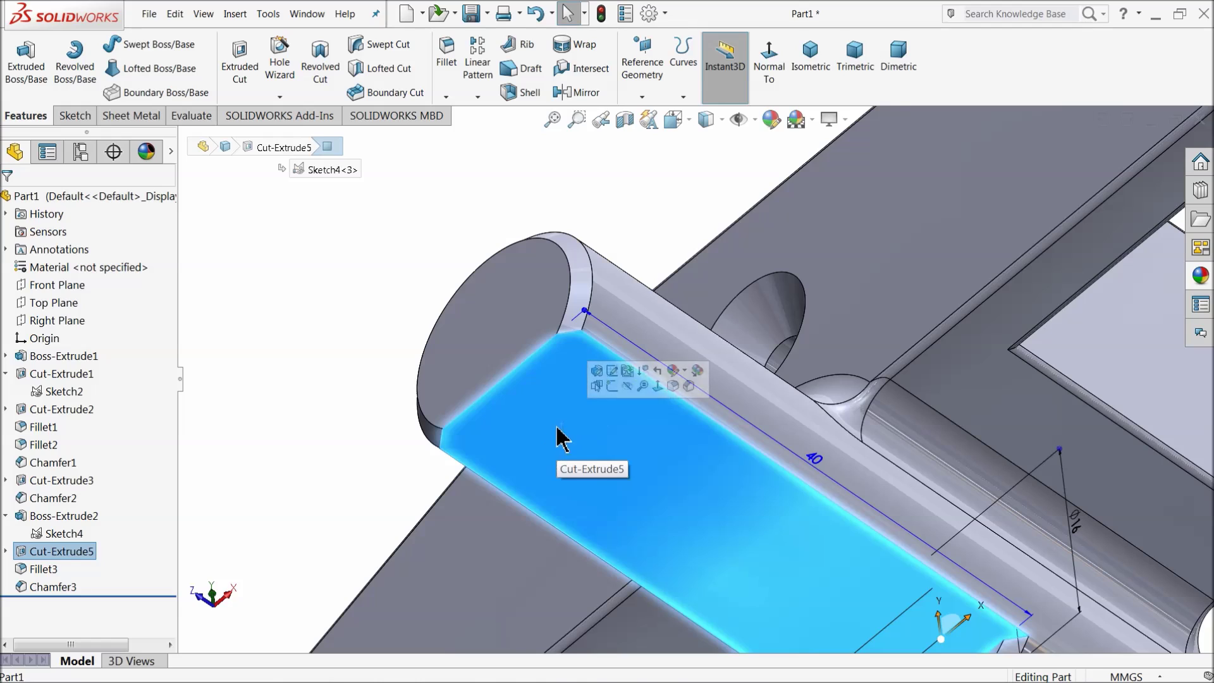
pyautogui.moveTo(548, 425); pyautogui.dragTo(575, 407)
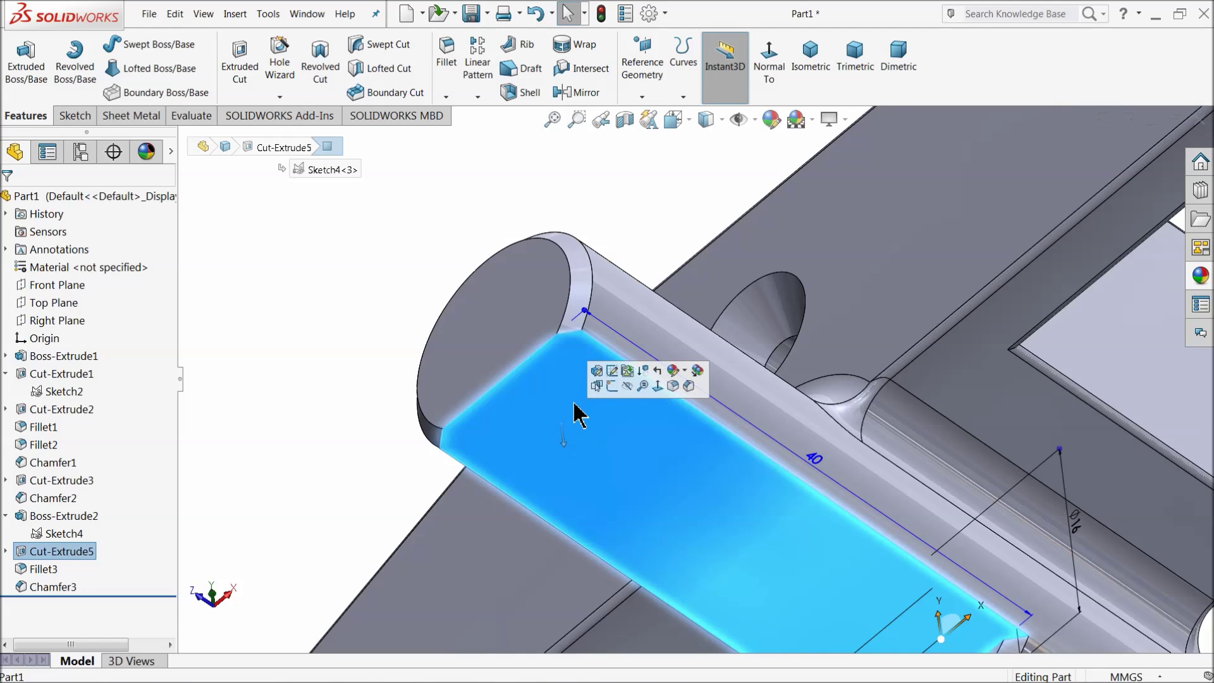
pyautogui.click(768, 79)
pyautogui.scroll(-4, 715, 195)
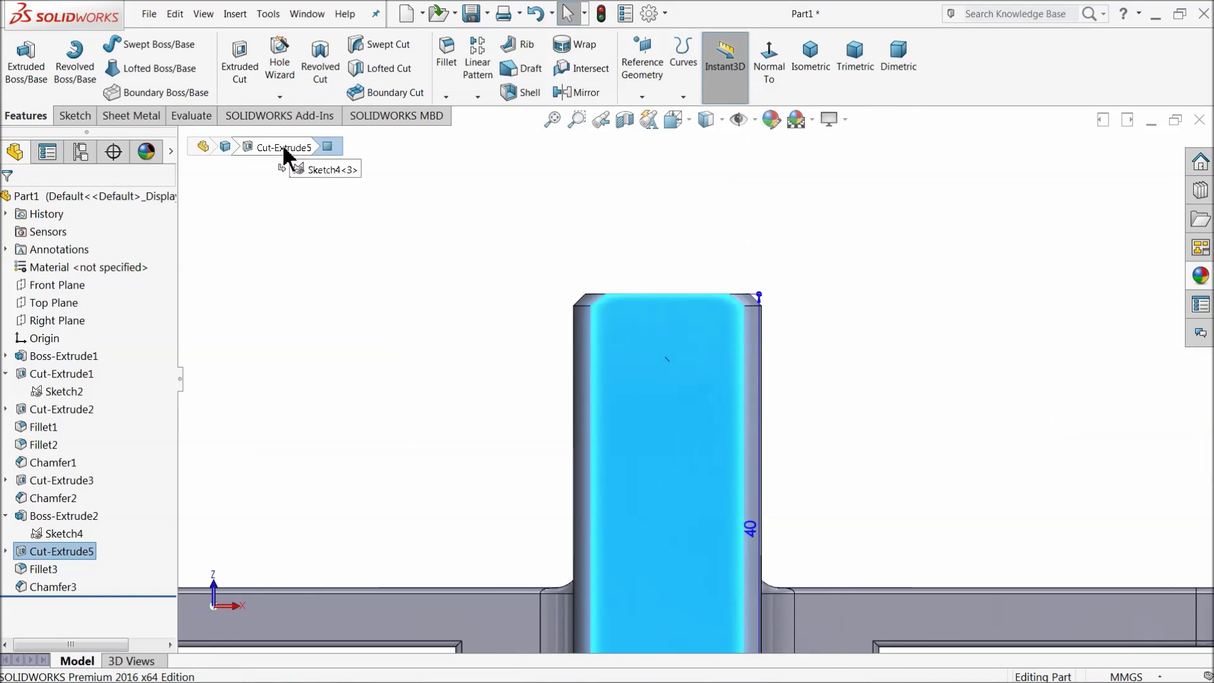
pyautogui.click(283, 63)
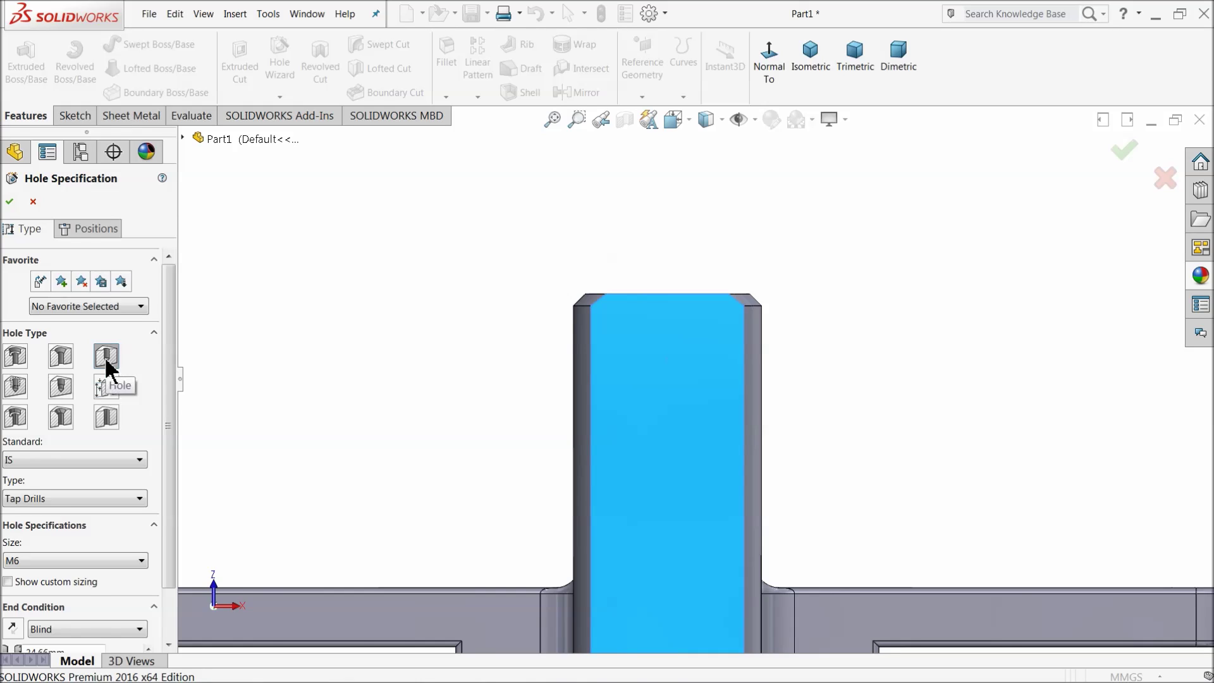
# - Keep the IS standard and Tap Drills type, and set the M6 hole's end condition to Through All
pyautogui.click(29, 463)
pyautogui.click(57, 466)
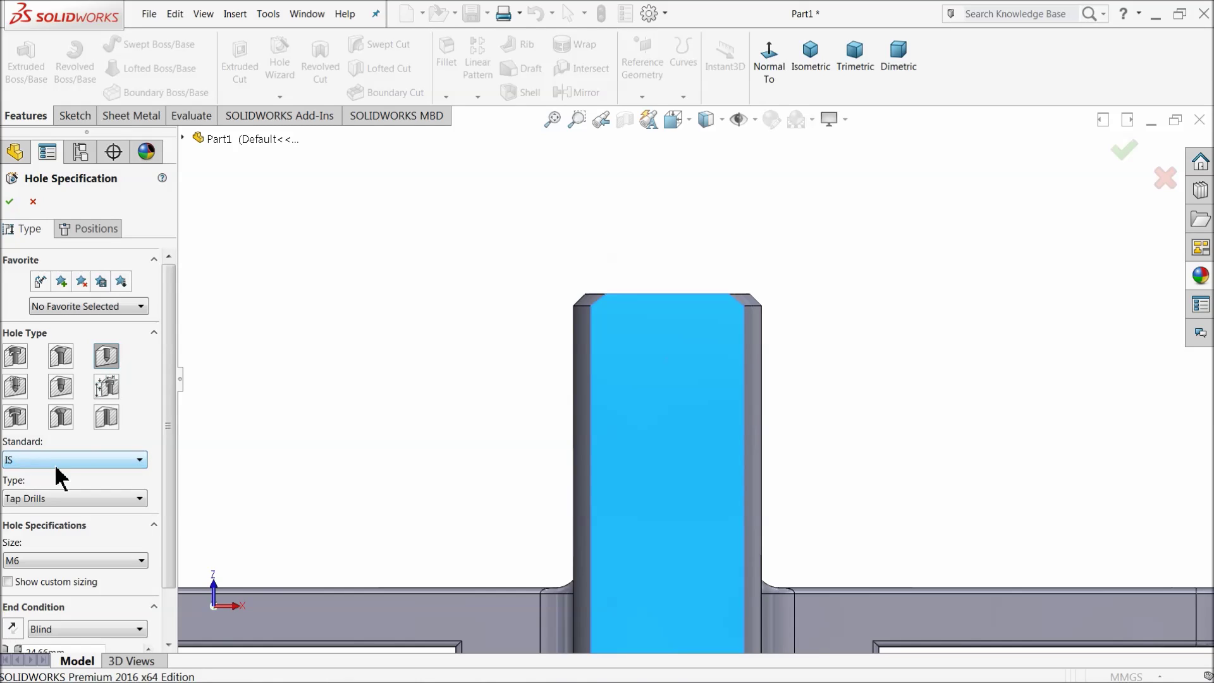
pyautogui.click(38, 499)
pyautogui.click(45, 553)
pyautogui.moveTo(165, 514); pyautogui.dragTo(165, 577)
pyautogui.click(41, 568)
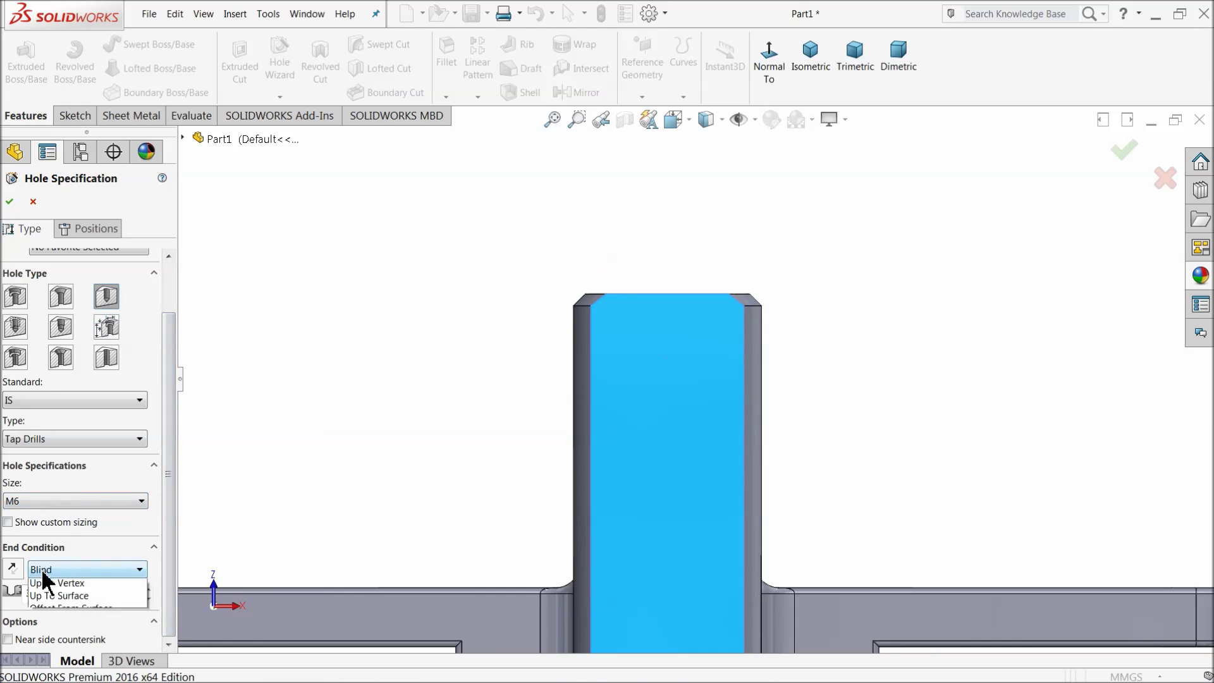
pyautogui.click(44, 596)
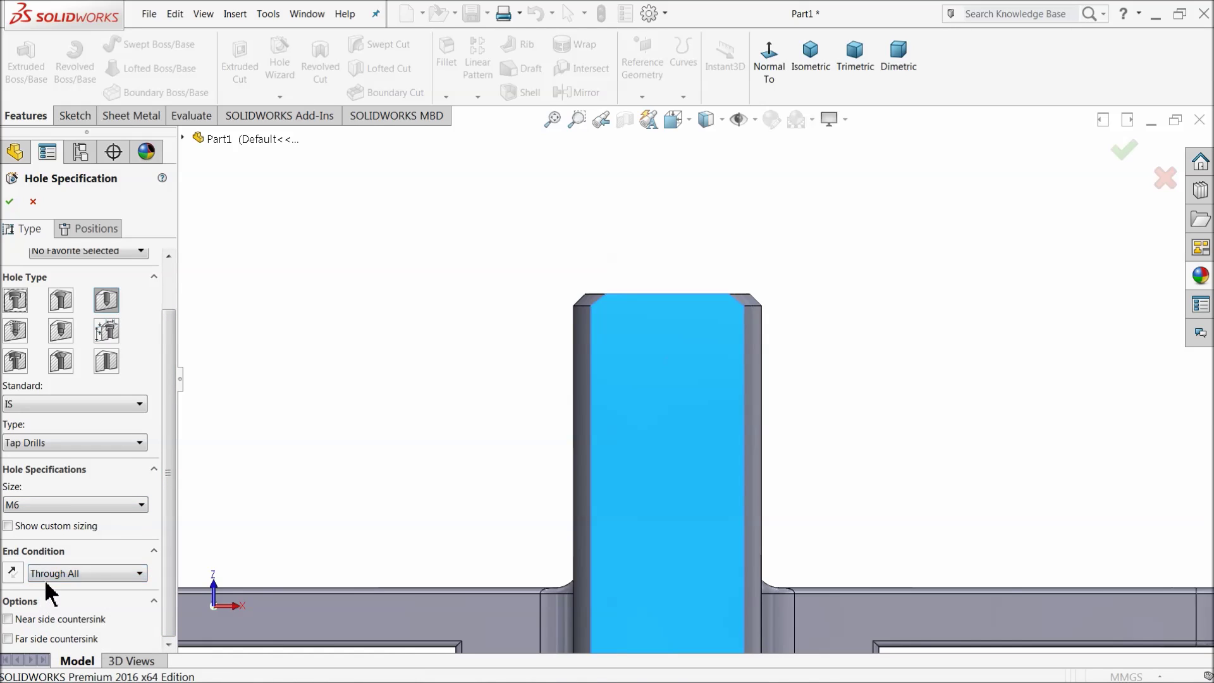
pyautogui.click(79, 229)
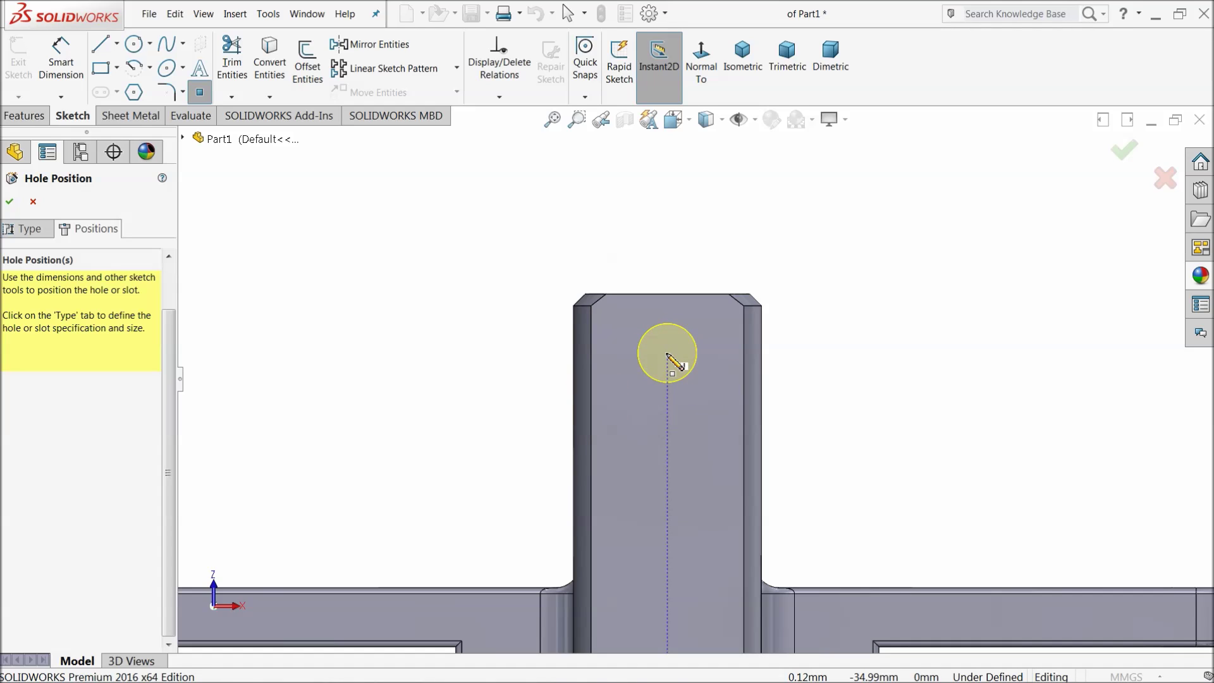
# - Draw a vertical centerline down from the boss top edge and dimension it 8 mm
pyautogui.click(116, 44)
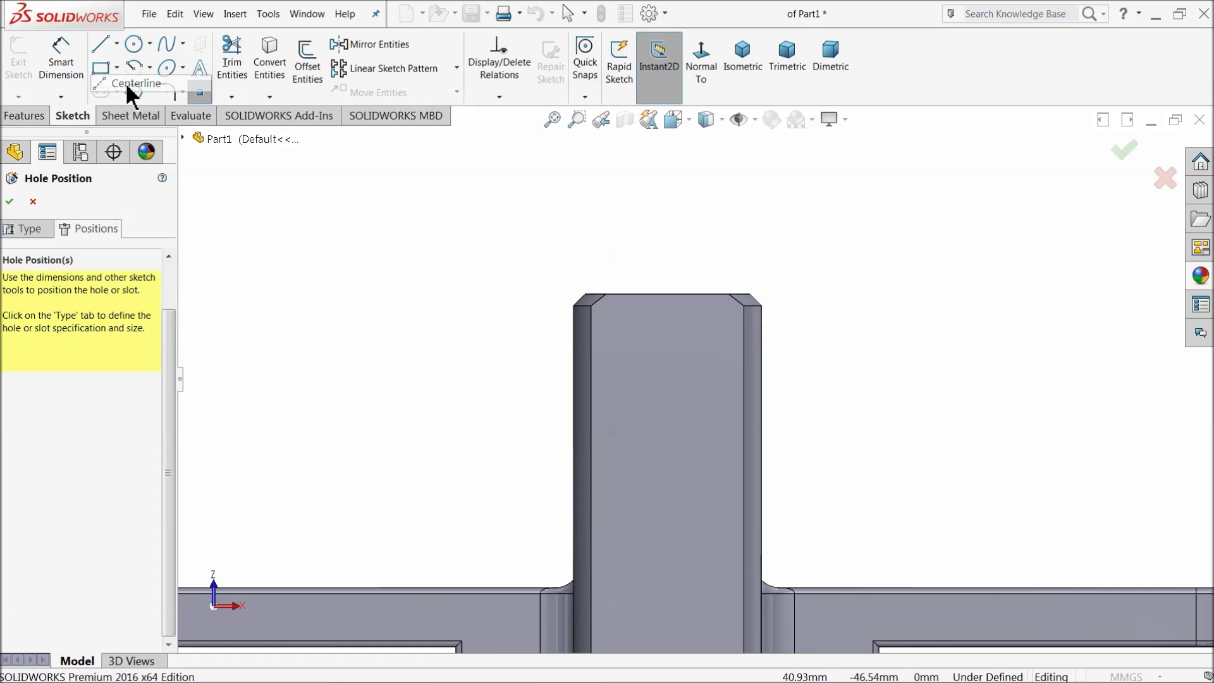
pyautogui.click(128, 86)
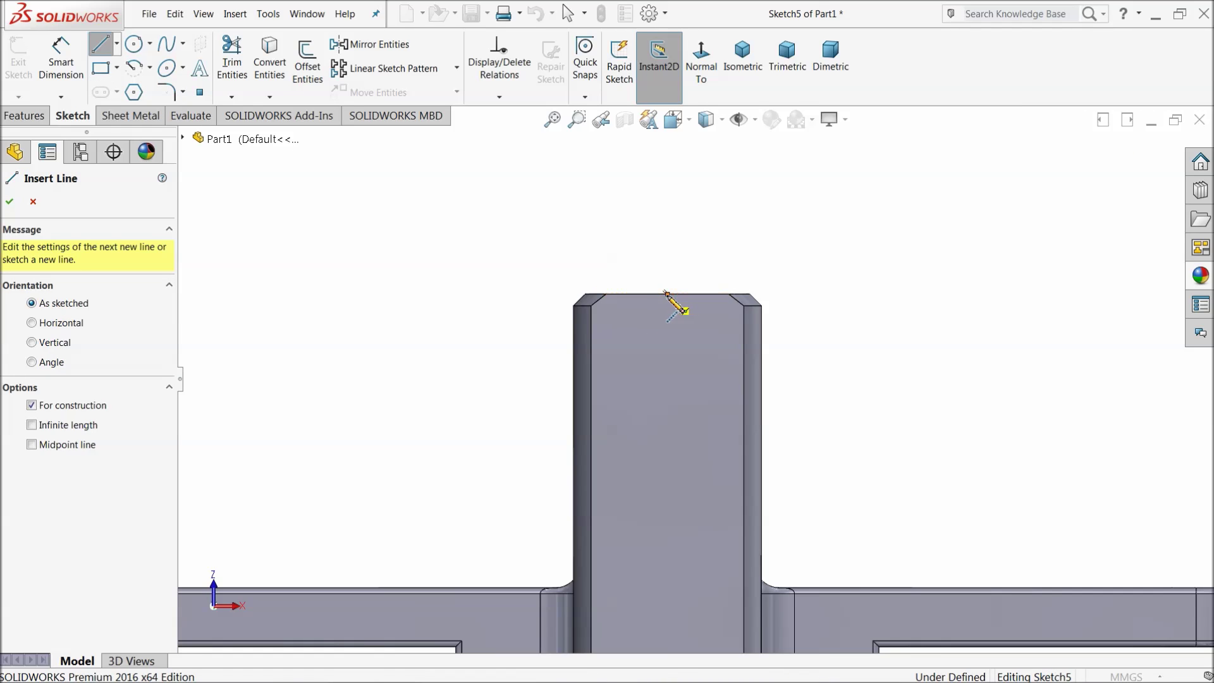
pyautogui.click(668, 294)
pyautogui.click(668, 389)
pyautogui.rightClick(689, 351)
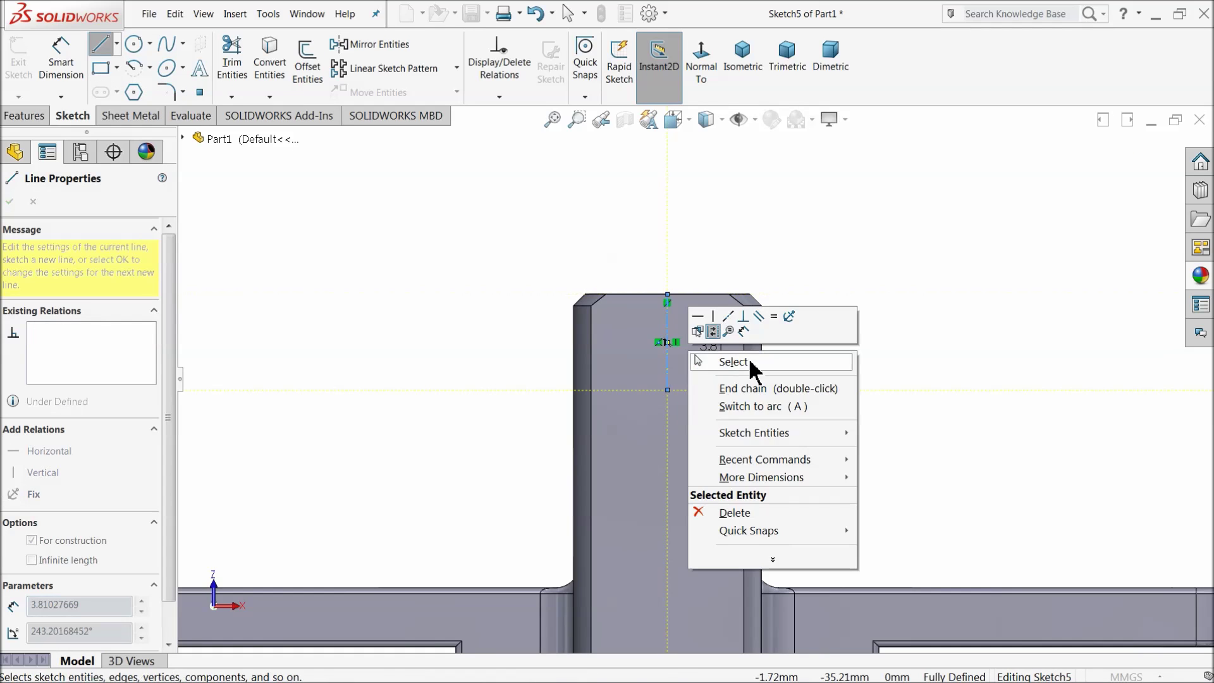
pyautogui.click(752, 368)
pyautogui.click(60, 63)
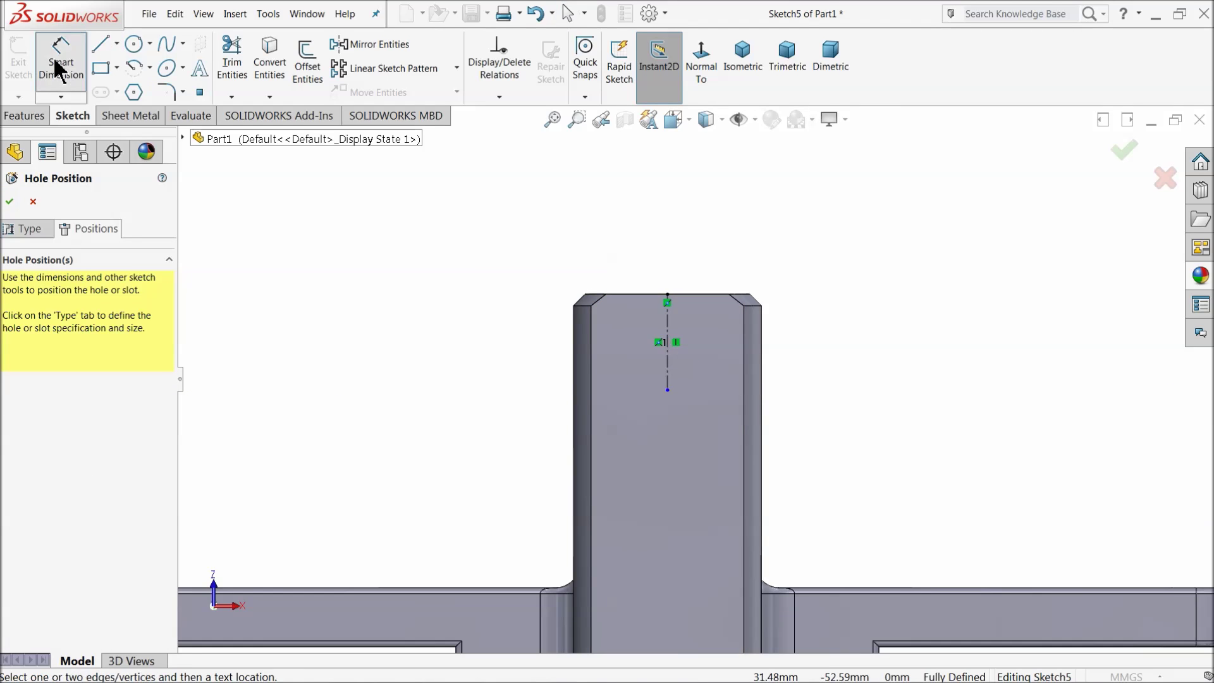
pyautogui.click(668, 341)
pyautogui.click(825, 361)
pyautogui.write('8')
pyautogui.press('Return')
pyautogui.scroll(-4, 683, 352)
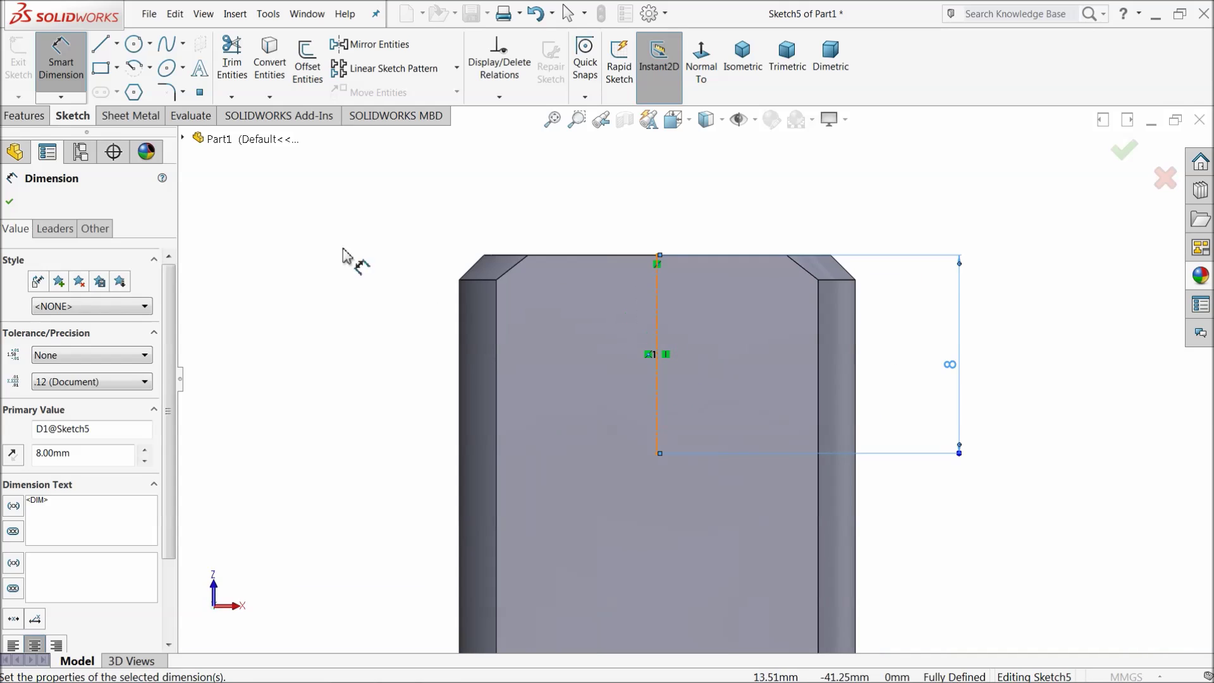
# - Place the hole centre point at the centerline's lower end and confirm the M6 tap hole
pyautogui.click(200, 92)
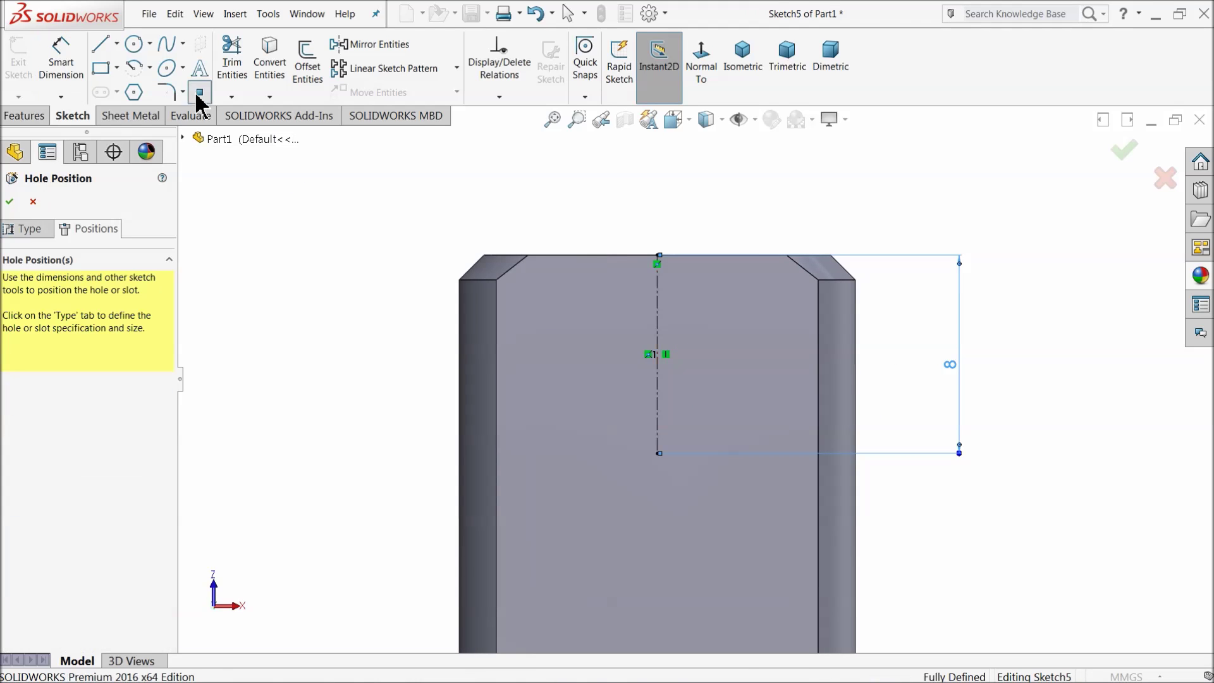
pyautogui.click(657, 454)
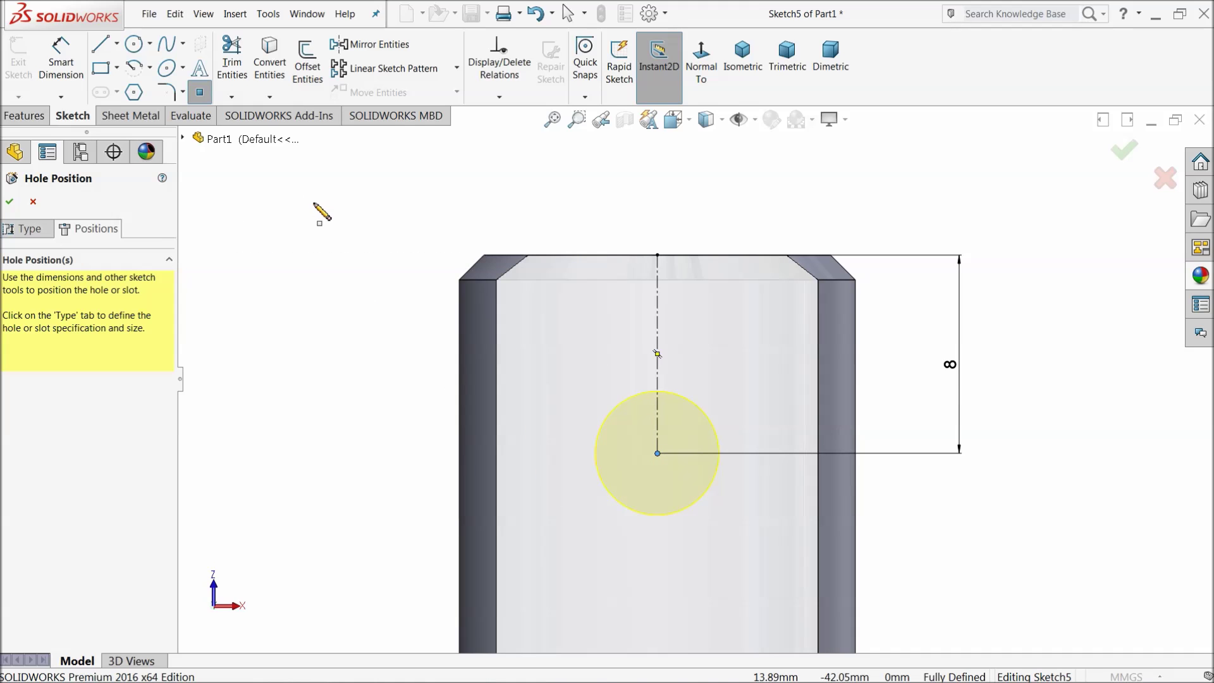
pyautogui.press('Escape')
pyautogui.scroll(5, 613, 321)
pyautogui.moveTo(613, 320); pyautogui.dragTo(569, 401, button='middle')
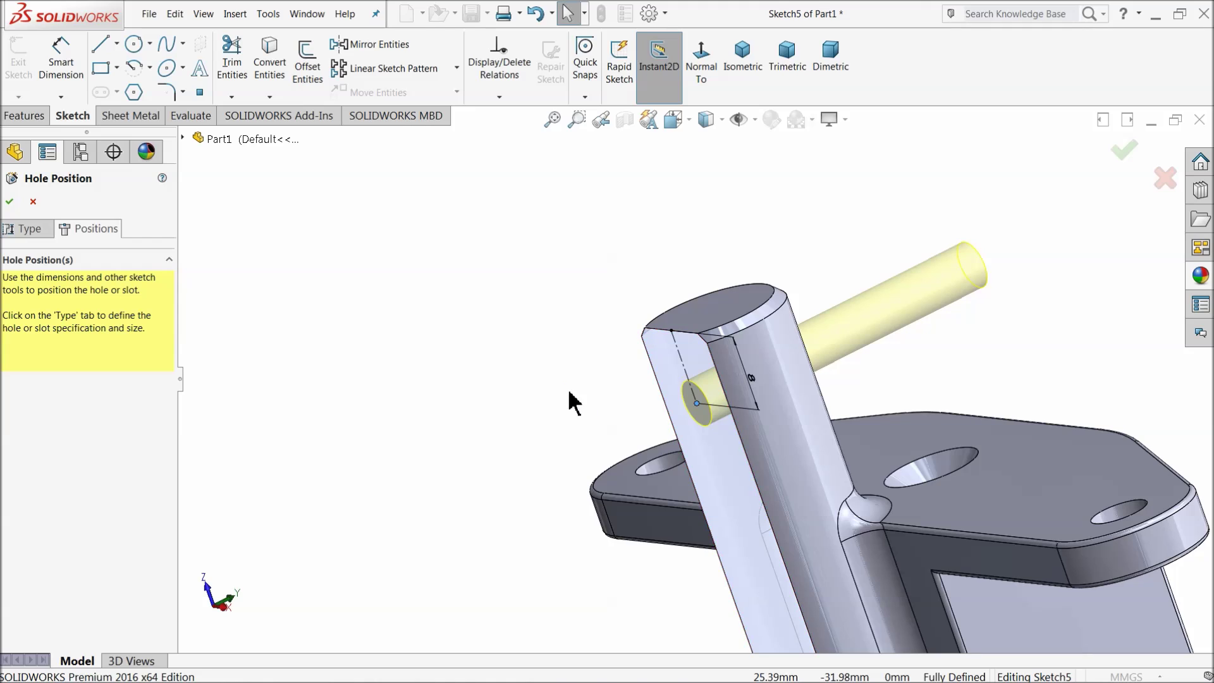
pyautogui.moveTo(731, 389); pyautogui.dragTo(771, 390, button='middle')
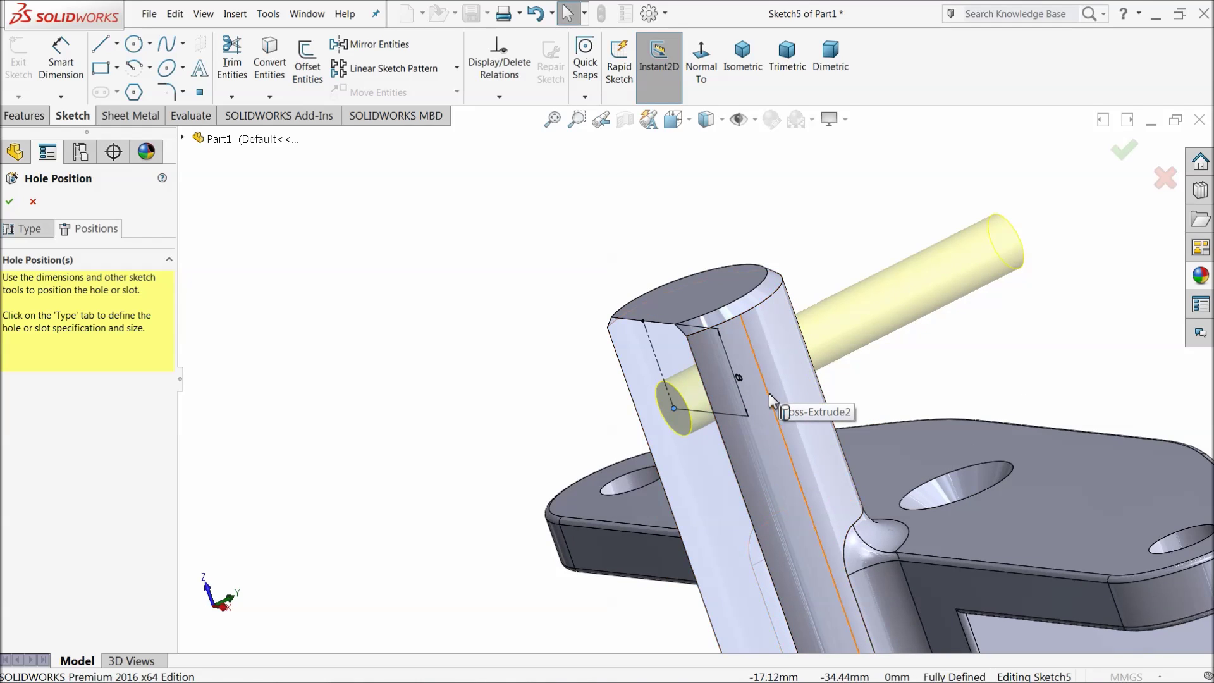
pyautogui.scroll(-4, 772, 401)
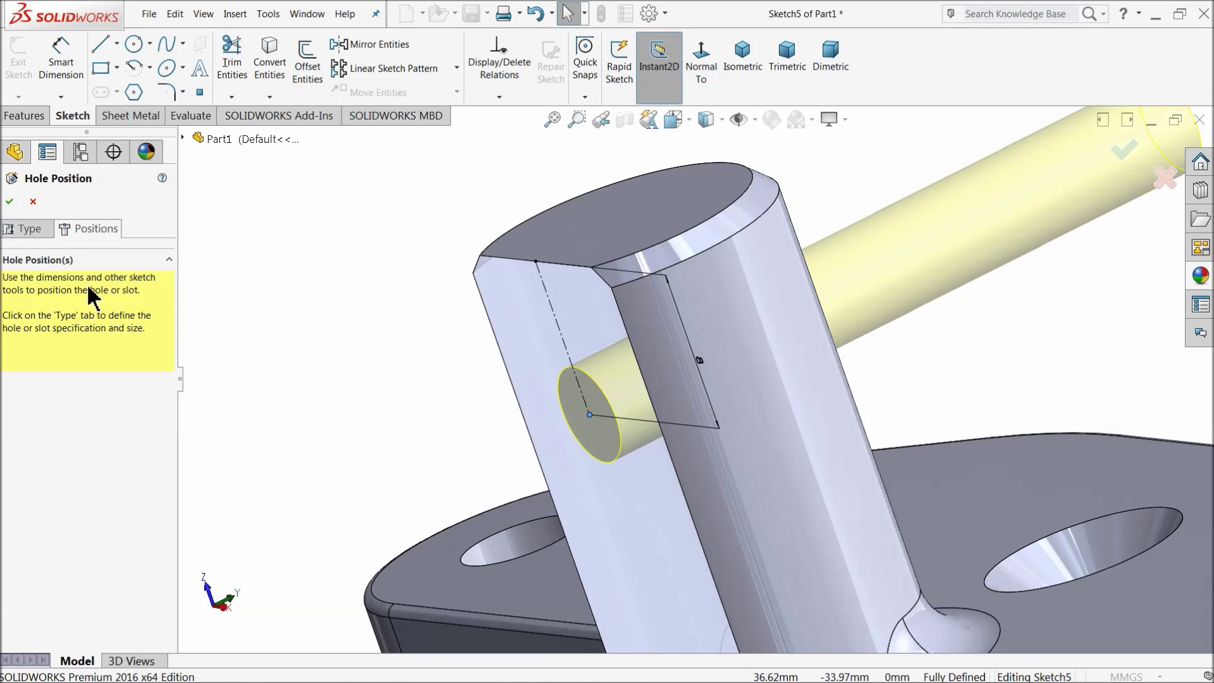
pyautogui.click(11, 201)
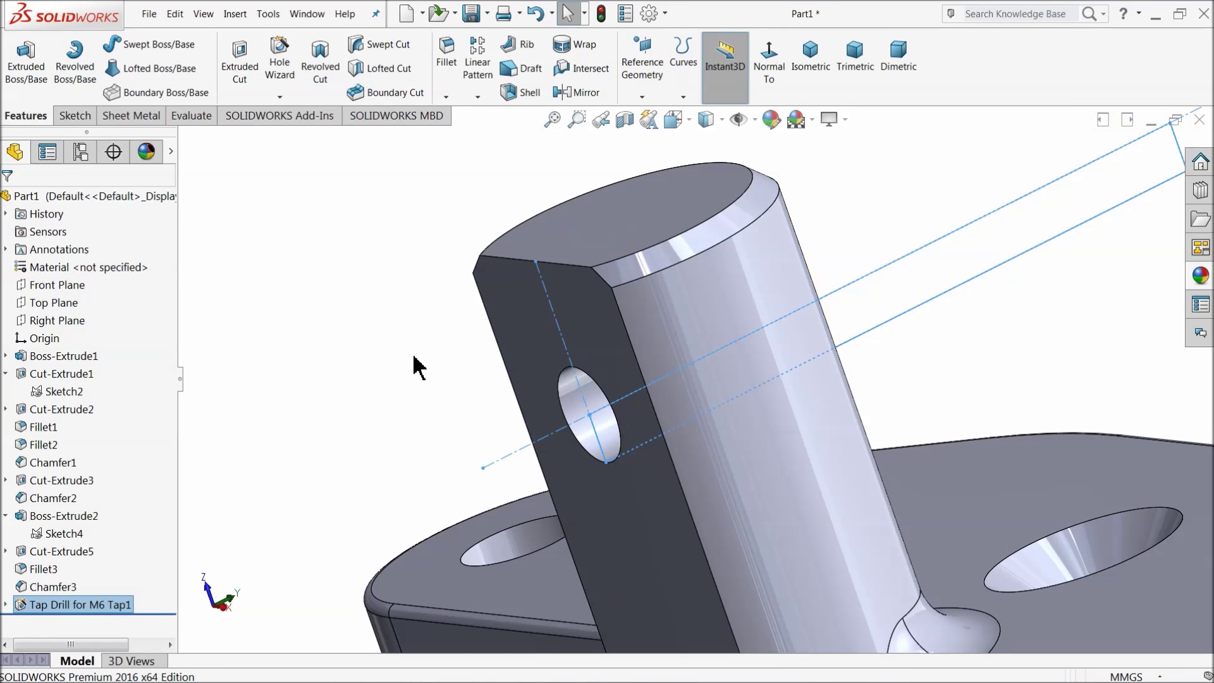
# - Orbit the part to inspect the new tapped hole from several sides
pyautogui.moveTo(435, 352); pyautogui.dragTo(519, 341, button='middle')
pyautogui.scroll(3, 601, 388)
pyautogui.scroll(-3, 767, 399)
pyautogui.moveTo(767, 399); pyautogui.dragTo(698, 306, button='middle')
pyautogui.scroll(-3, 552, 334)
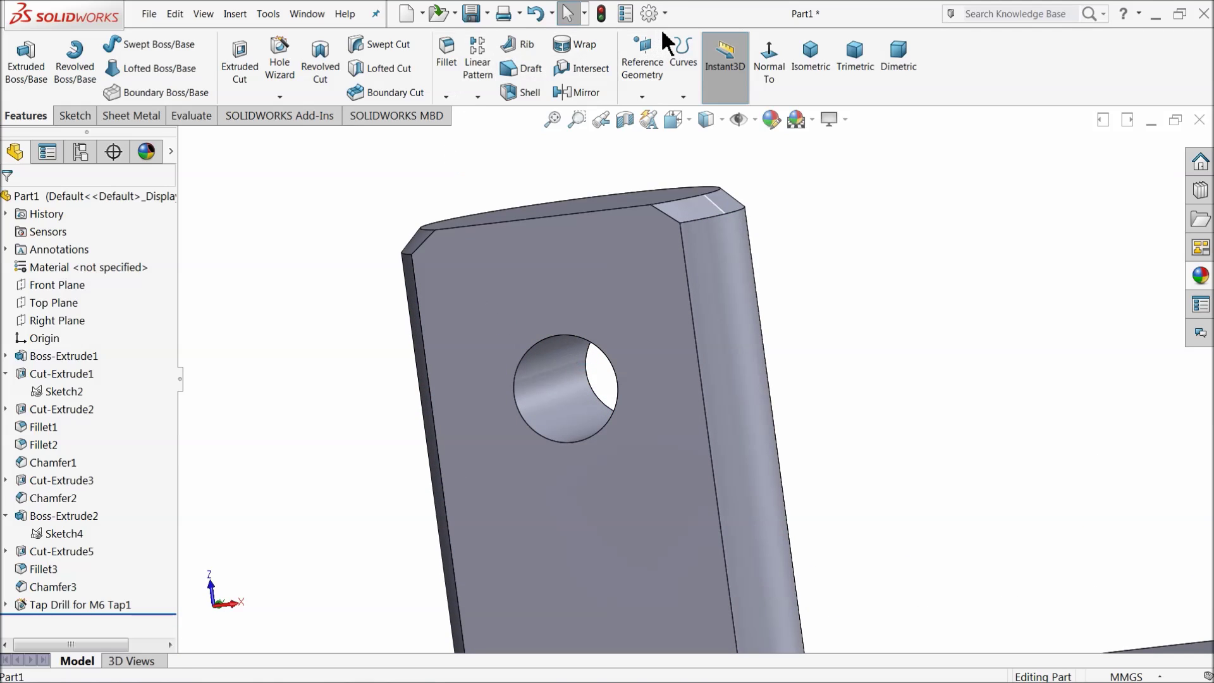
# - Enable Shaded cosmetic threads under Document Properties > Detailing, then return to isometric view
pyautogui.click(647, 12)
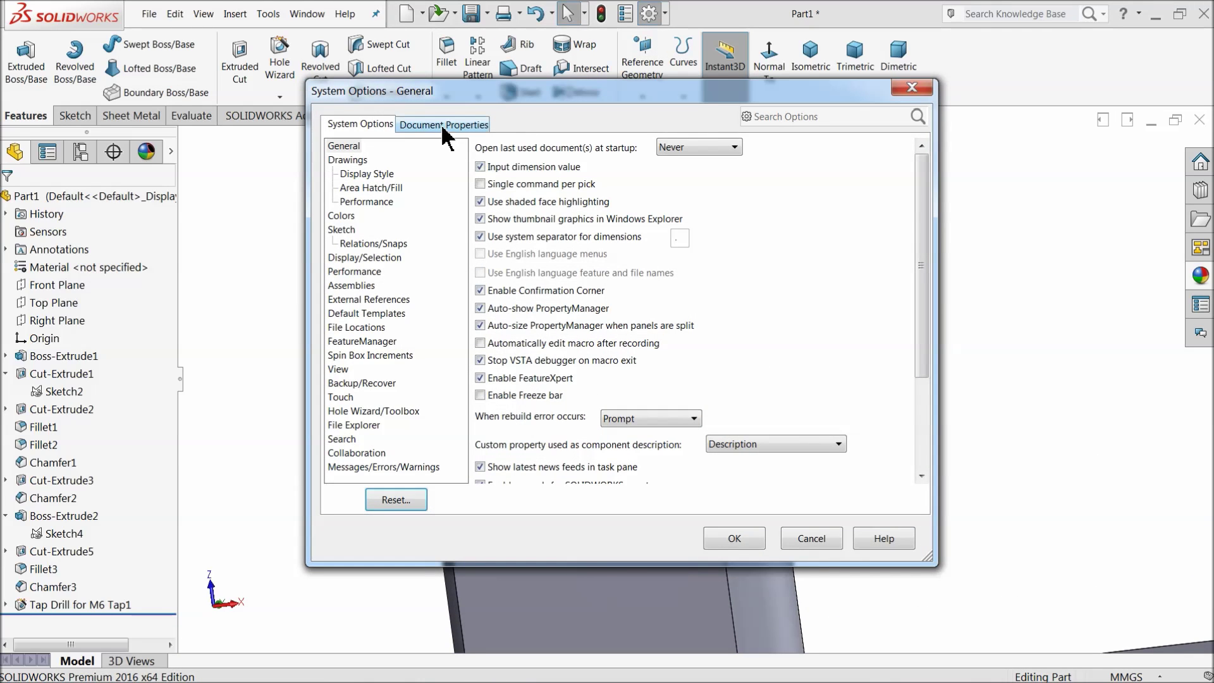
pyautogui.click(445, 126)
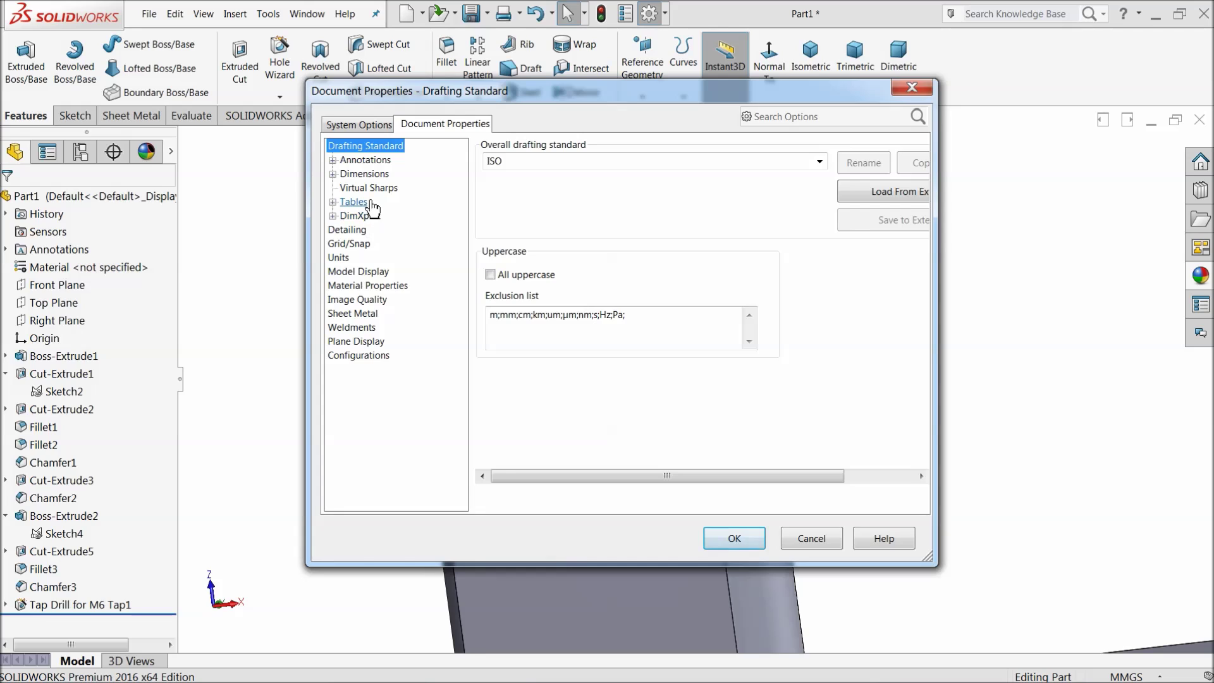
pyautogui.click(353, 231)
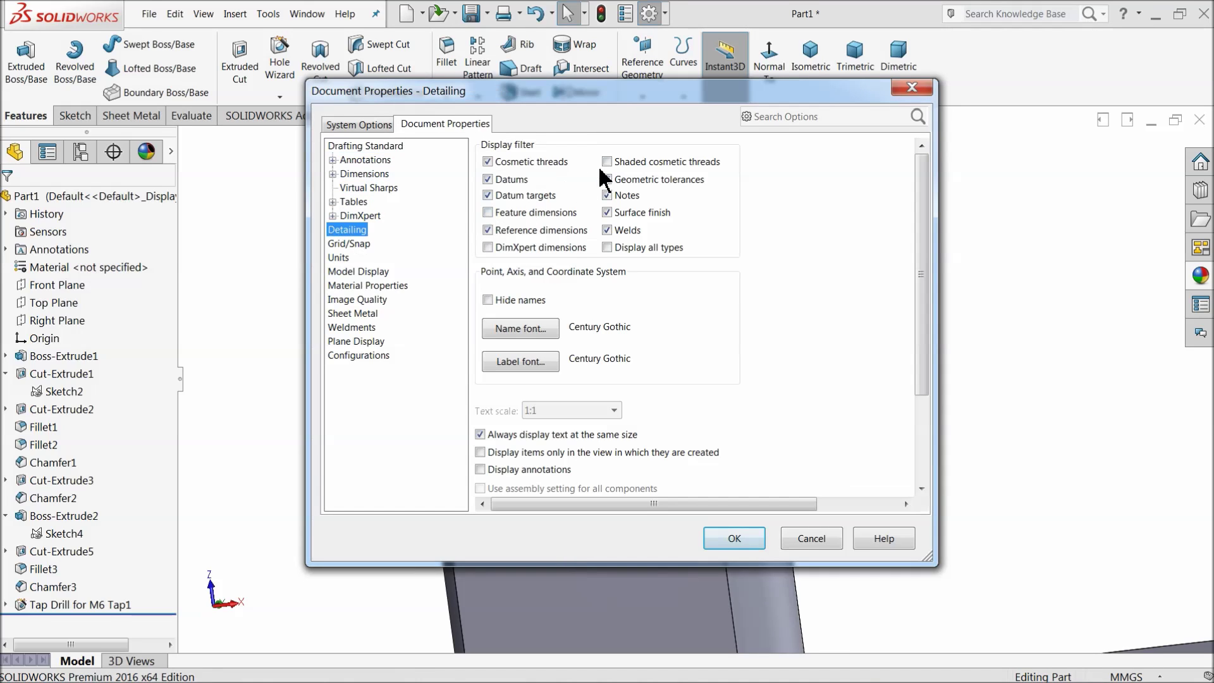
pyautogui.click(718, 541)
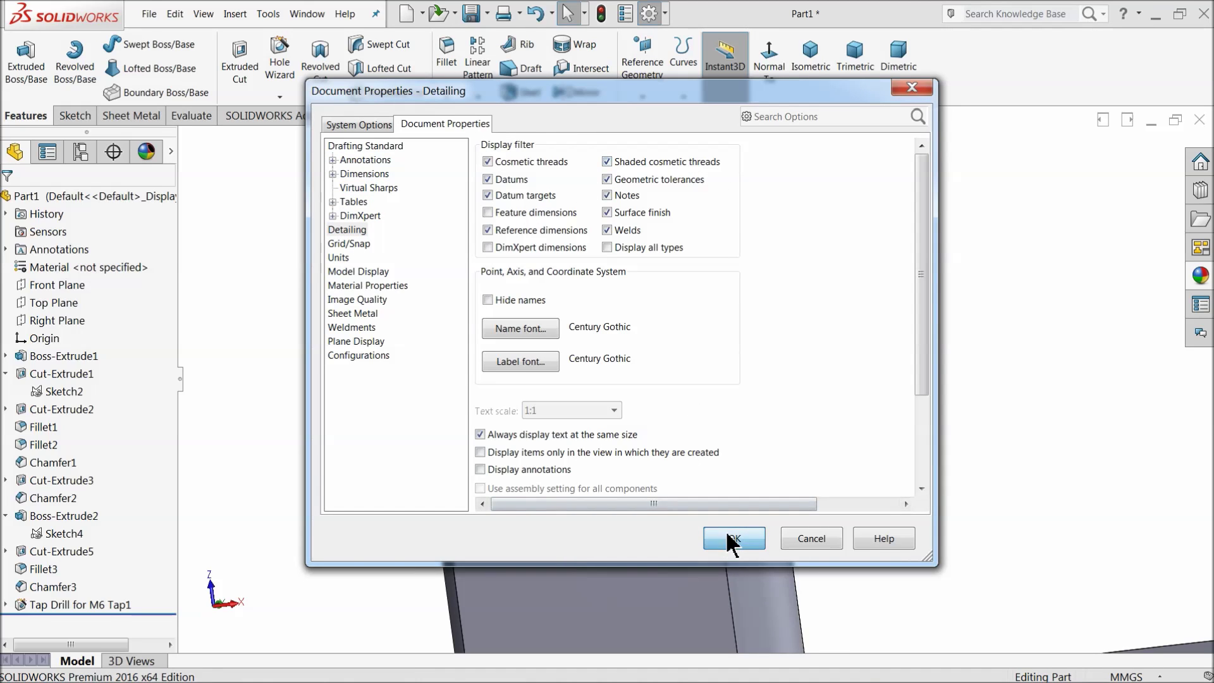
pyautogui.hotkey('ctrl', '7')
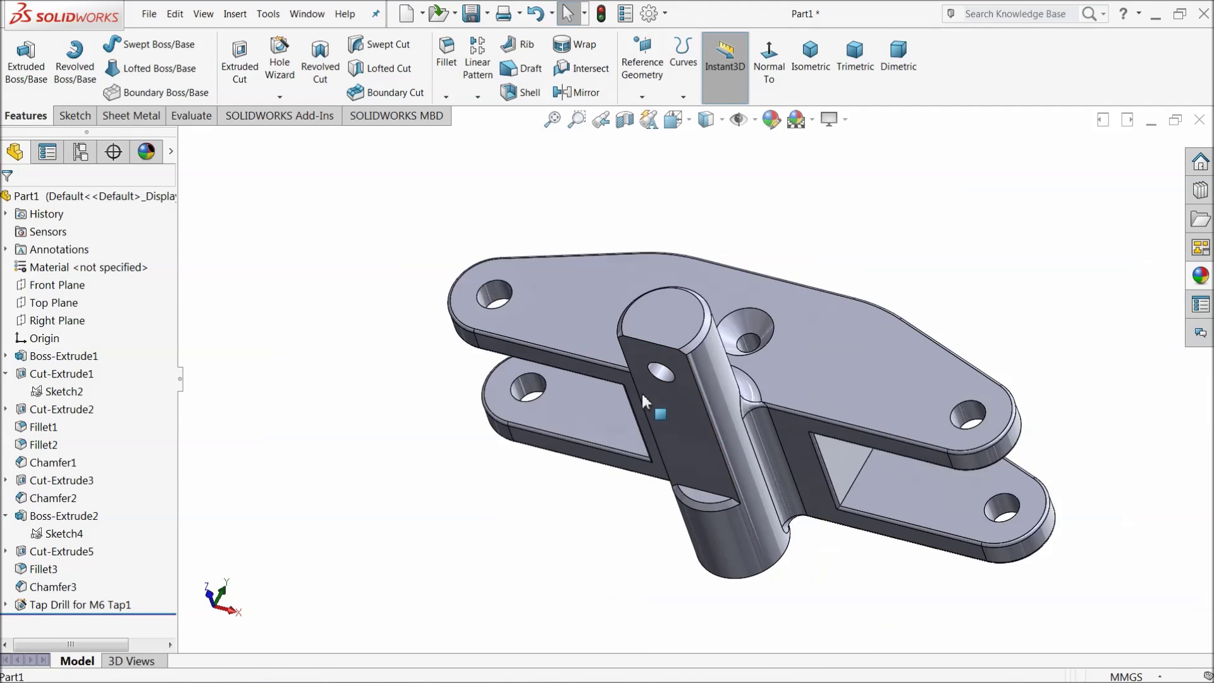
pyautogui.moveTo(641, 390); pyautogui.dragTo(696, 506, button='middle')
pyautogui.scroll(2, 885, 417)
pyautogui.scroll(-2, 604, 252)
pyautogui.scroll(-3, 691, 362)
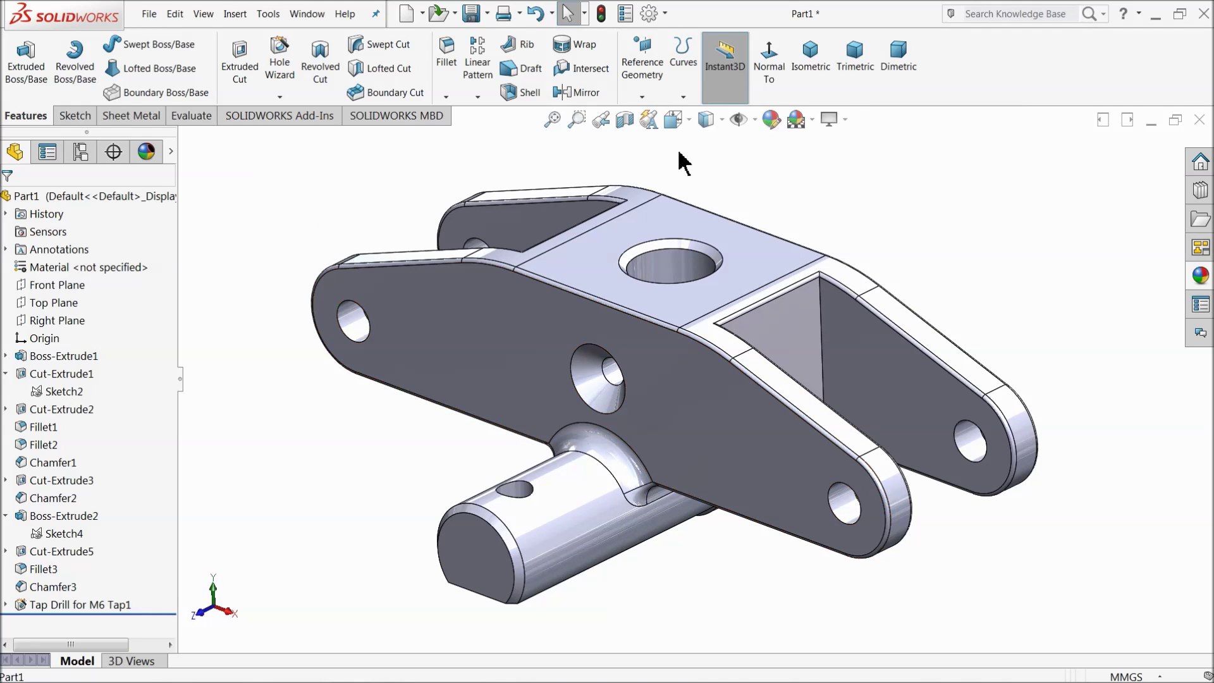
# - Apply the yellow colour swatch to the entire hand support part
pyautogui.click(771, 118)
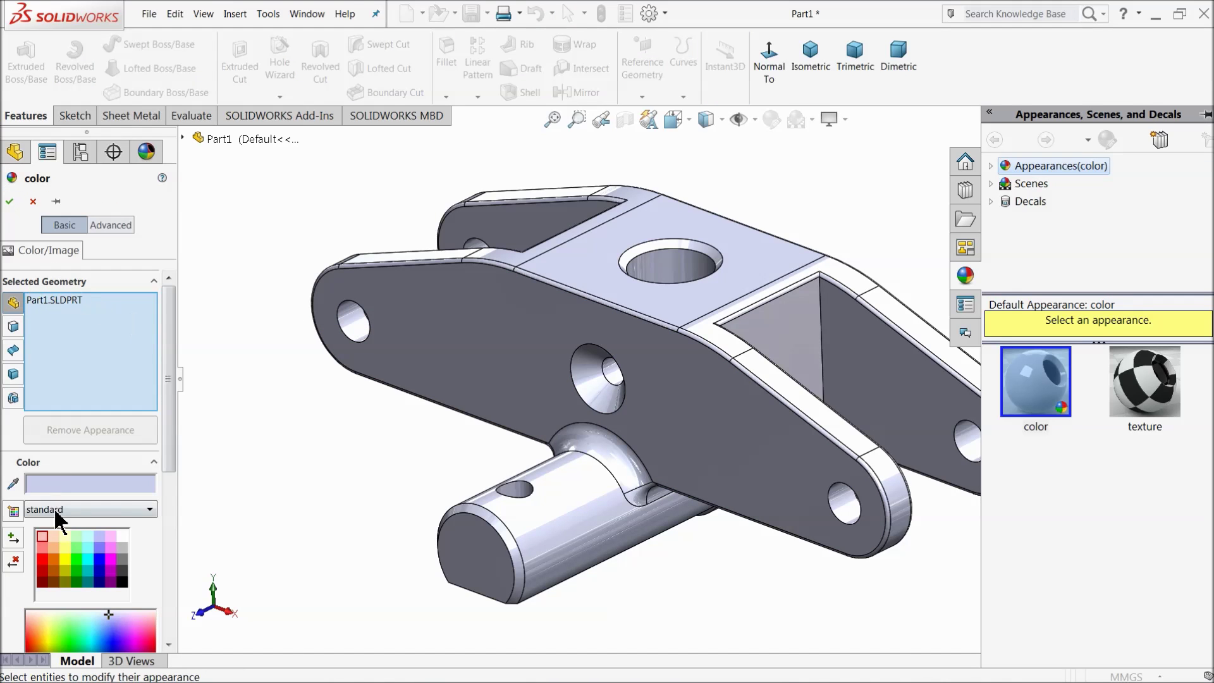
pyautogui.click(66, 562)
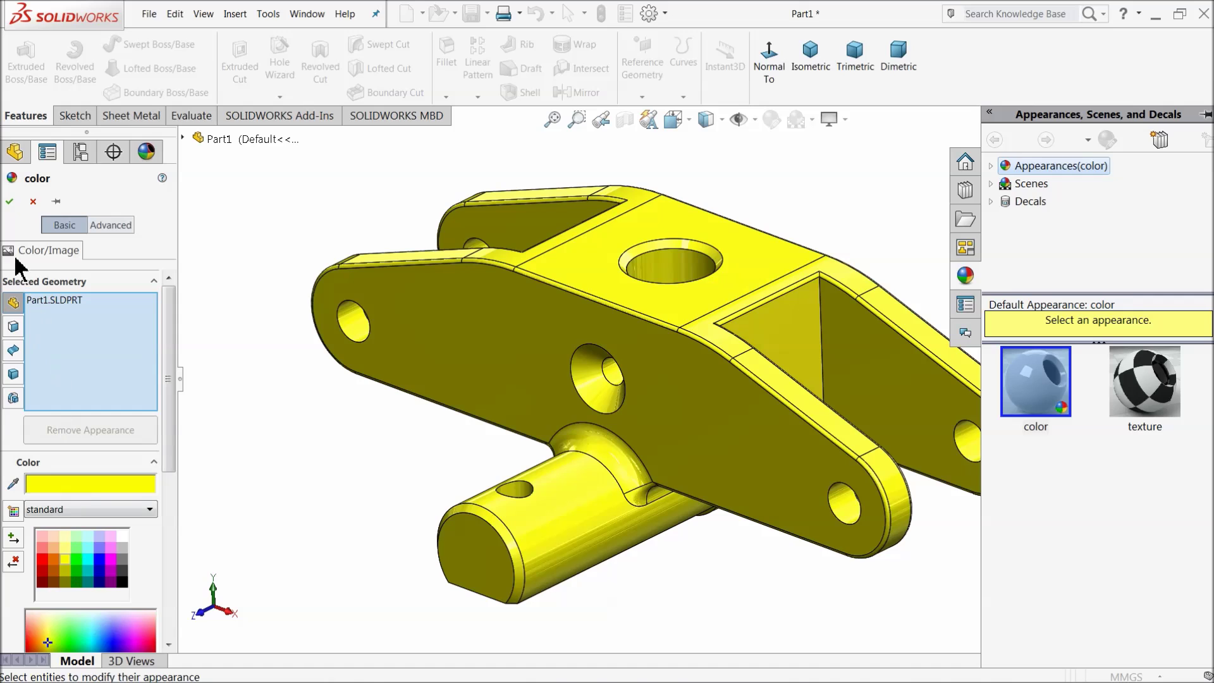
pyautogui.click(10, 201)
pyautogui.moveTo(320, 279); pyautogui.dragTo(504, 382, button='middle')
pyautogui.scroll(-4, 711, 349)
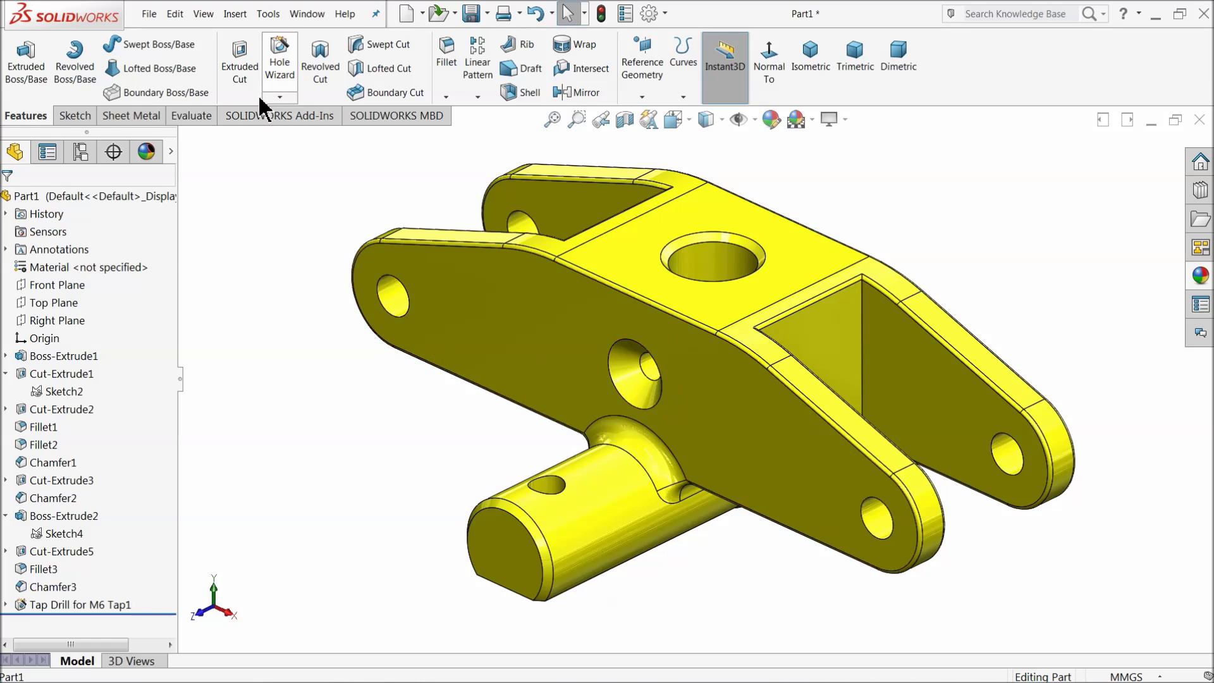
# - Save the part as '4.Hand Support' in the Desktop's Tube Welding Clamp folder
pyautogui.click(471, 16)
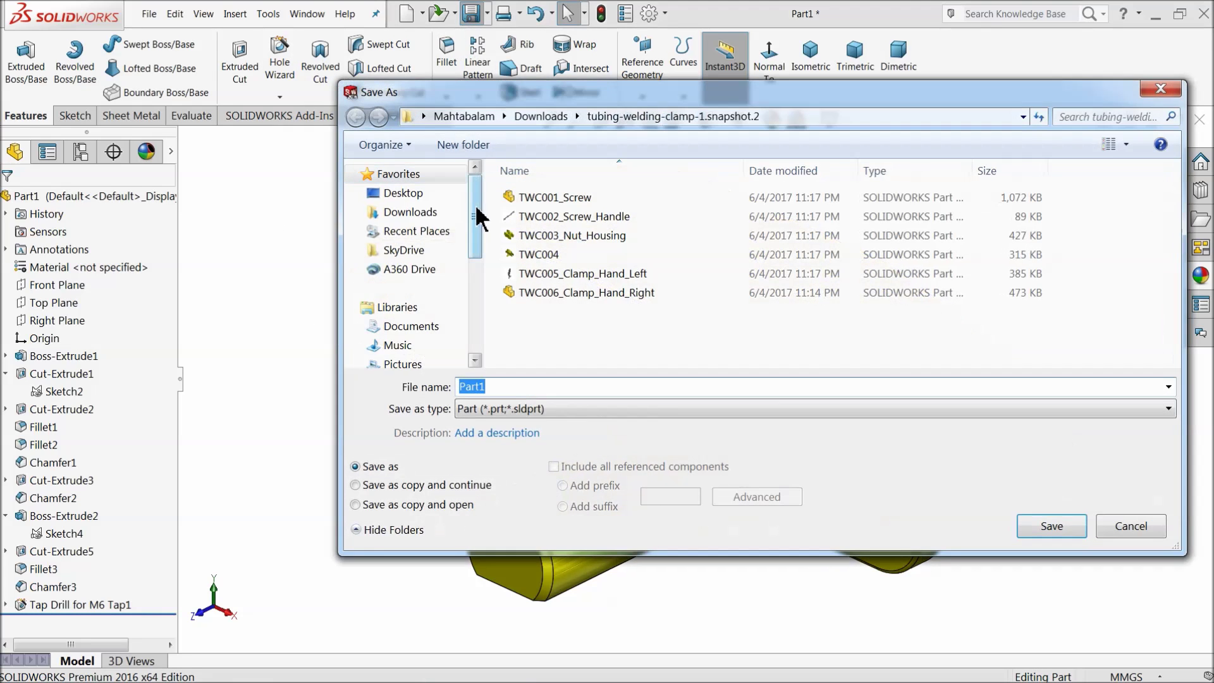
pyautogui.click(432, 195)
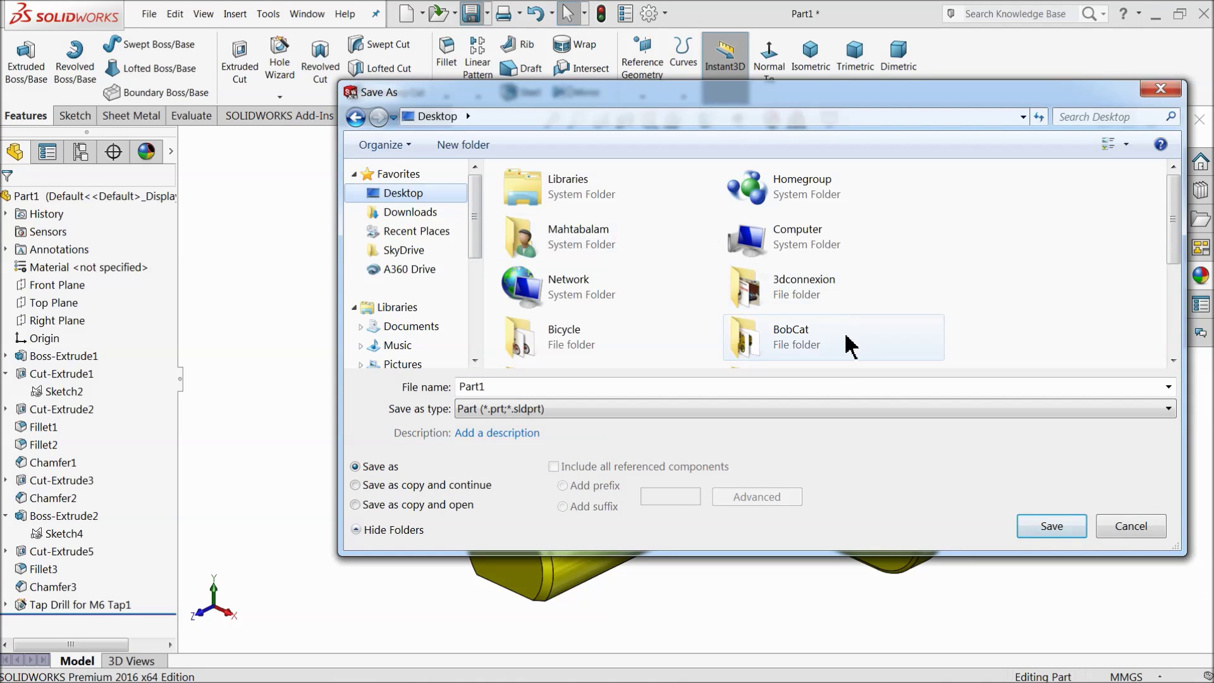
pyautogui.moveTo(1175, 227); pyautogui.dragTo(1181, 319)
pyautogui.doubleClick(609, 358)
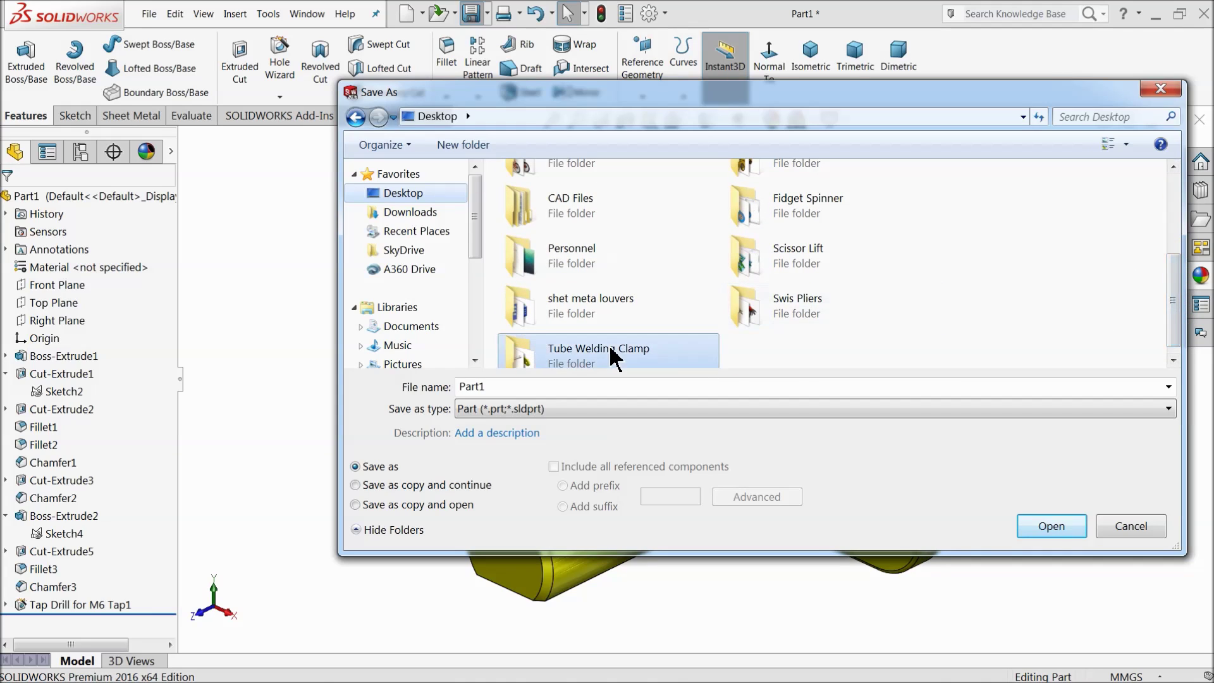
pyautogui.doubleClick(550, 387)
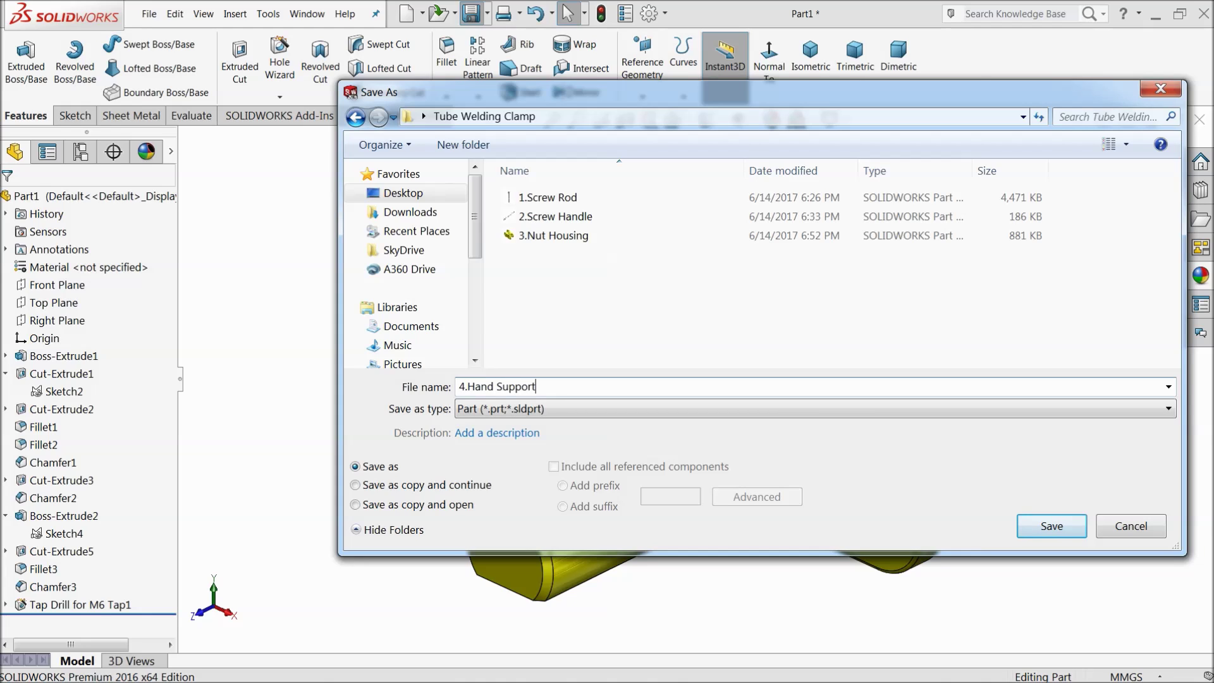
pyautogui.click(1049, 527)
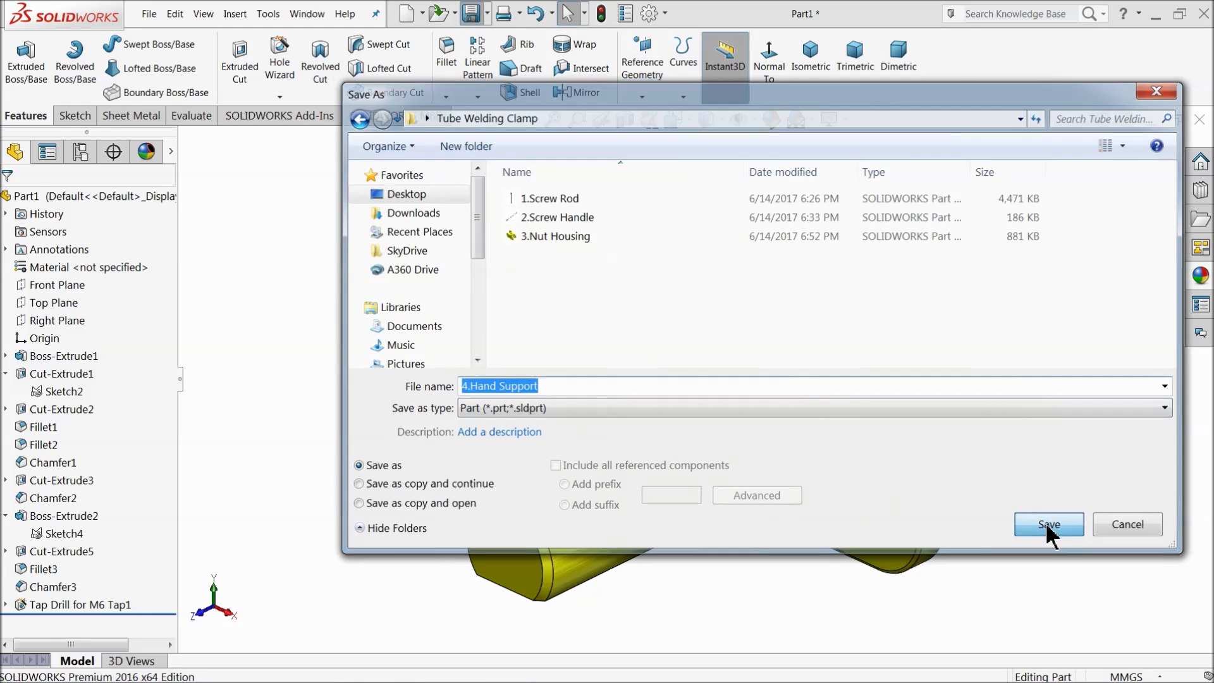
pyautogui.scroll(-3, 725, 414)
pyautogui.moveTo(722, 408); pyautogui.dragTo(677, 445, button='middle')
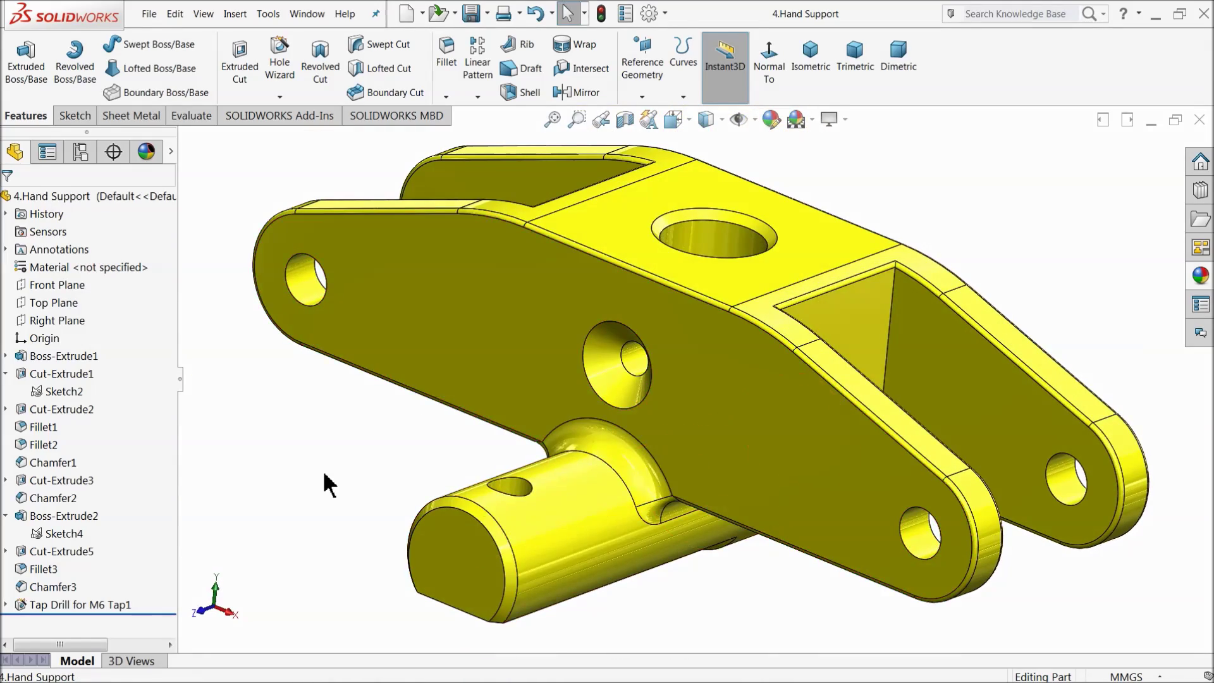
pyautogui.click(6, 374)
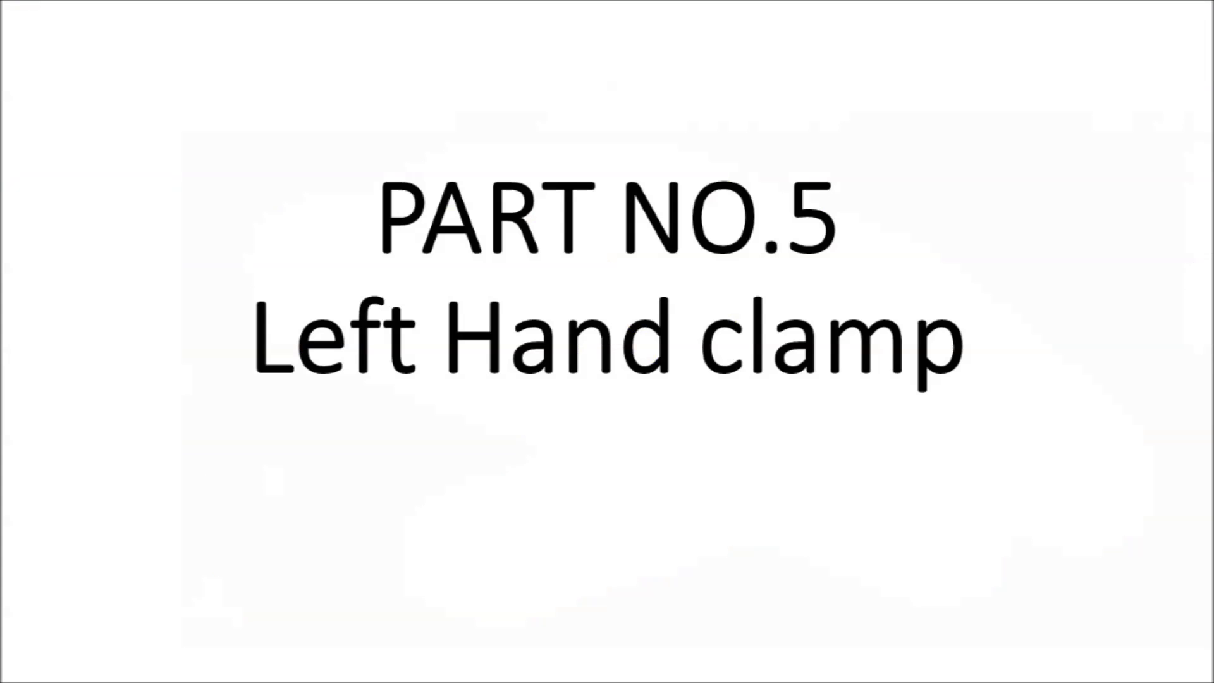
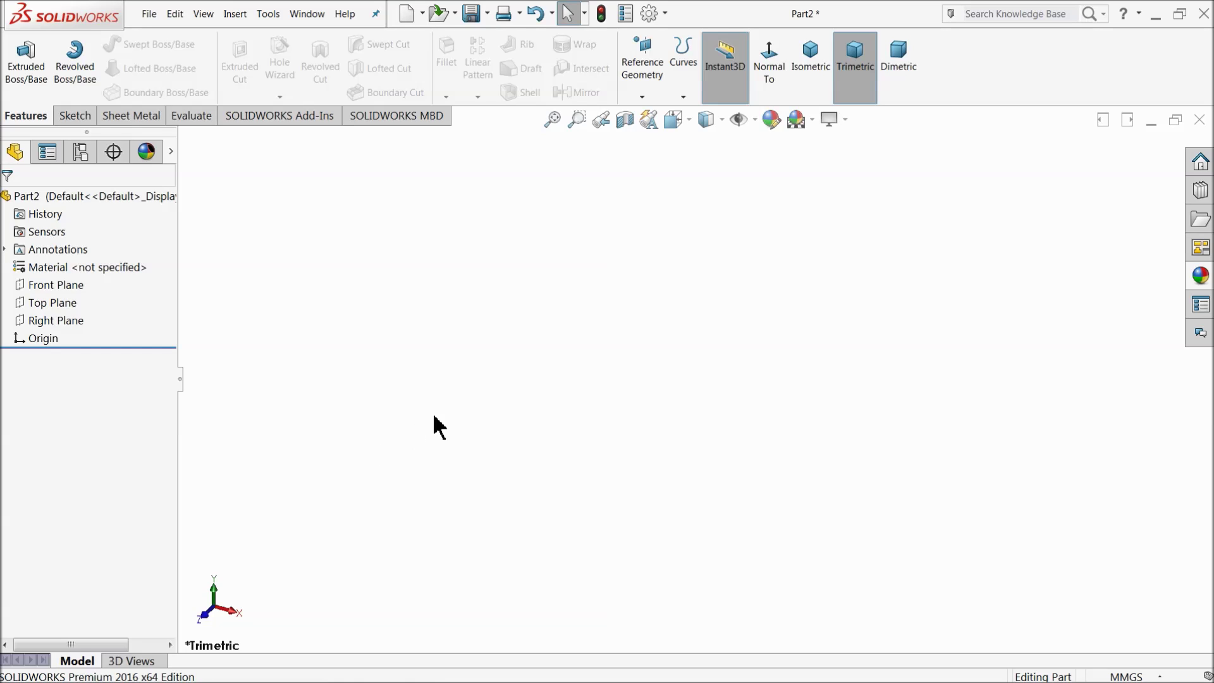
# - Start a Front Plane sketch with a vertical and a slanted centerline meeting at the origin
pyautogui.click(38, 285)
pyautogui.click(44, 266)
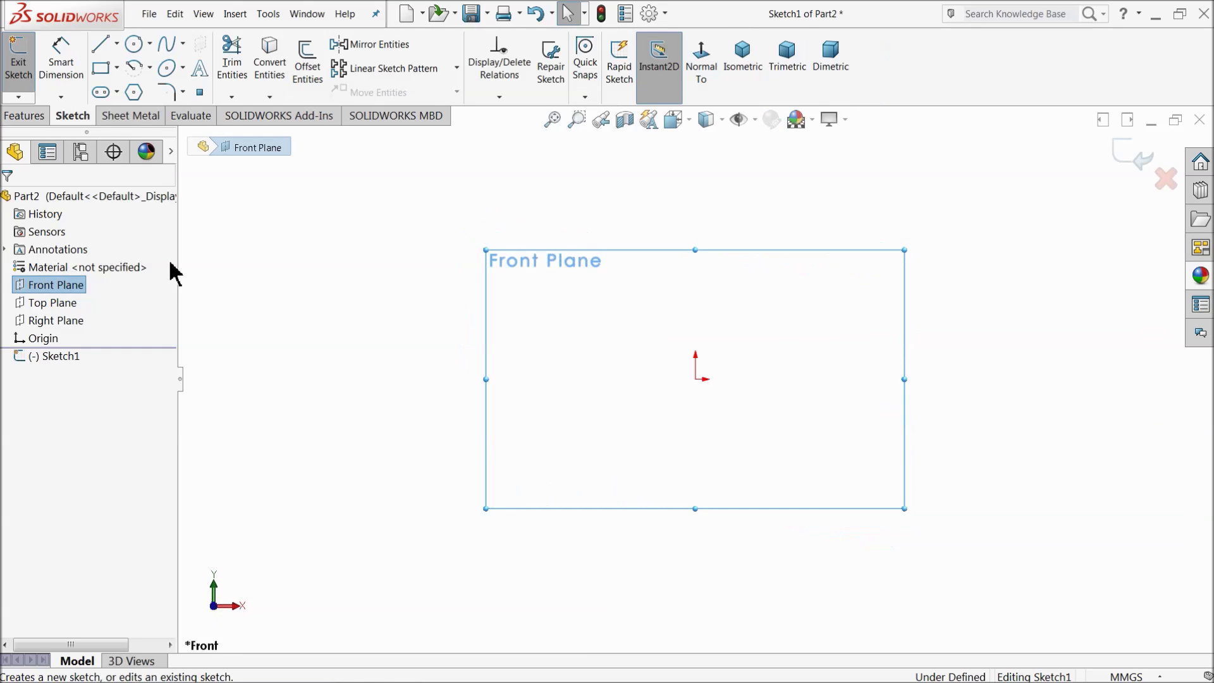
pyautogui.click(117, 44)
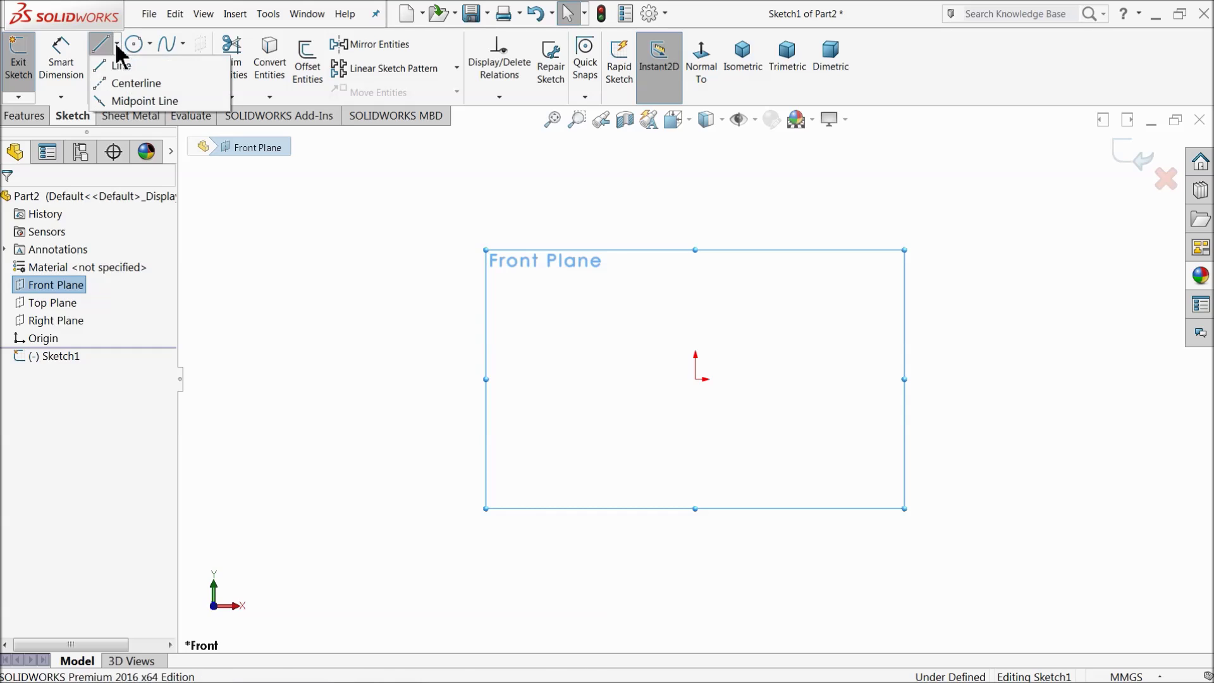
pyautogui.click(120, 84)
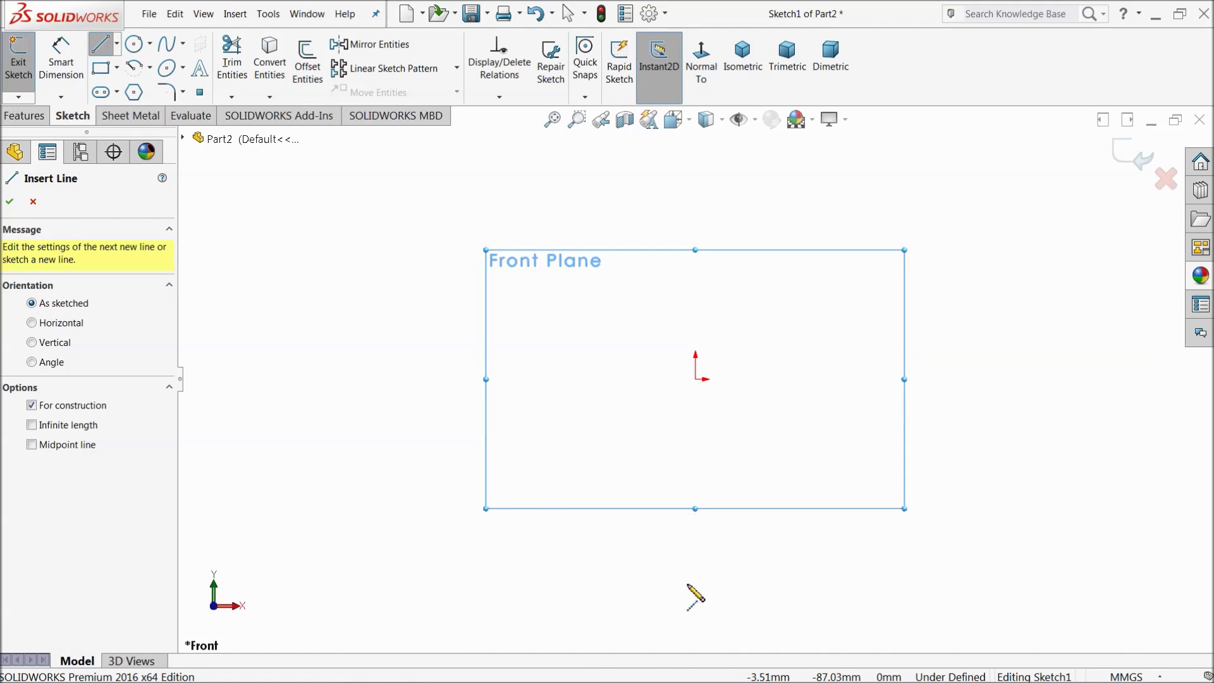
pyautogui.click(696, 580)
pyautogui.click(696, 380)
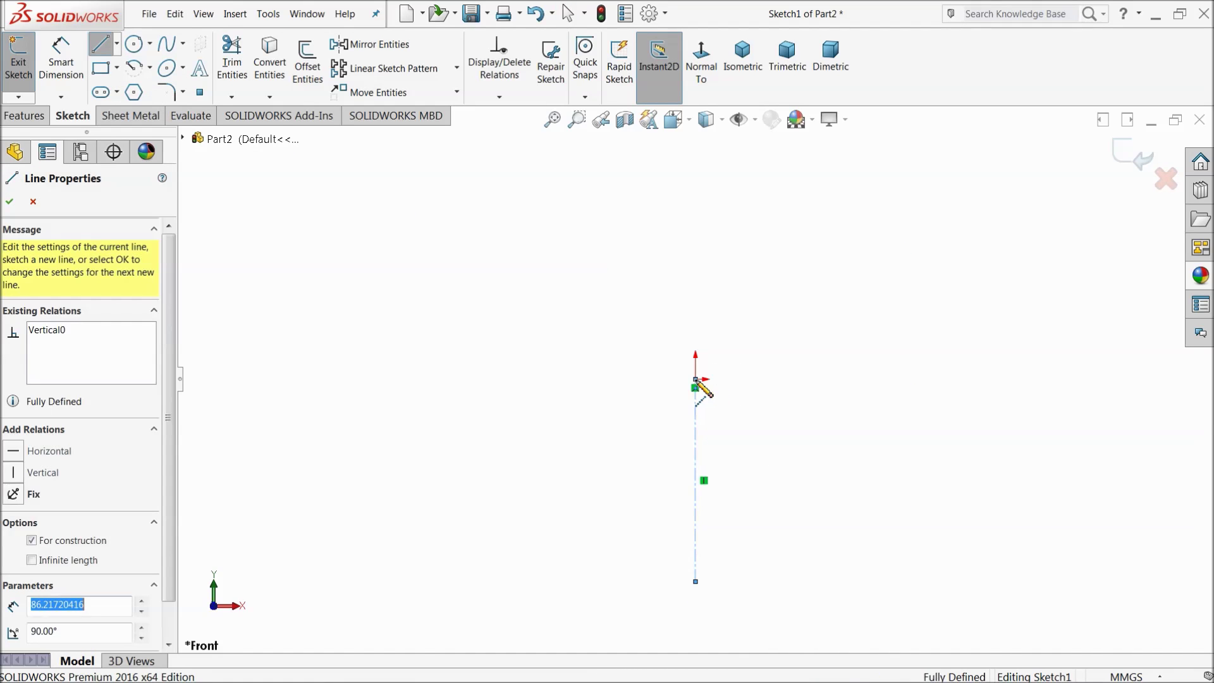
pyautogui.click(662, 455)
pyautogui.rightClick(522, 370)
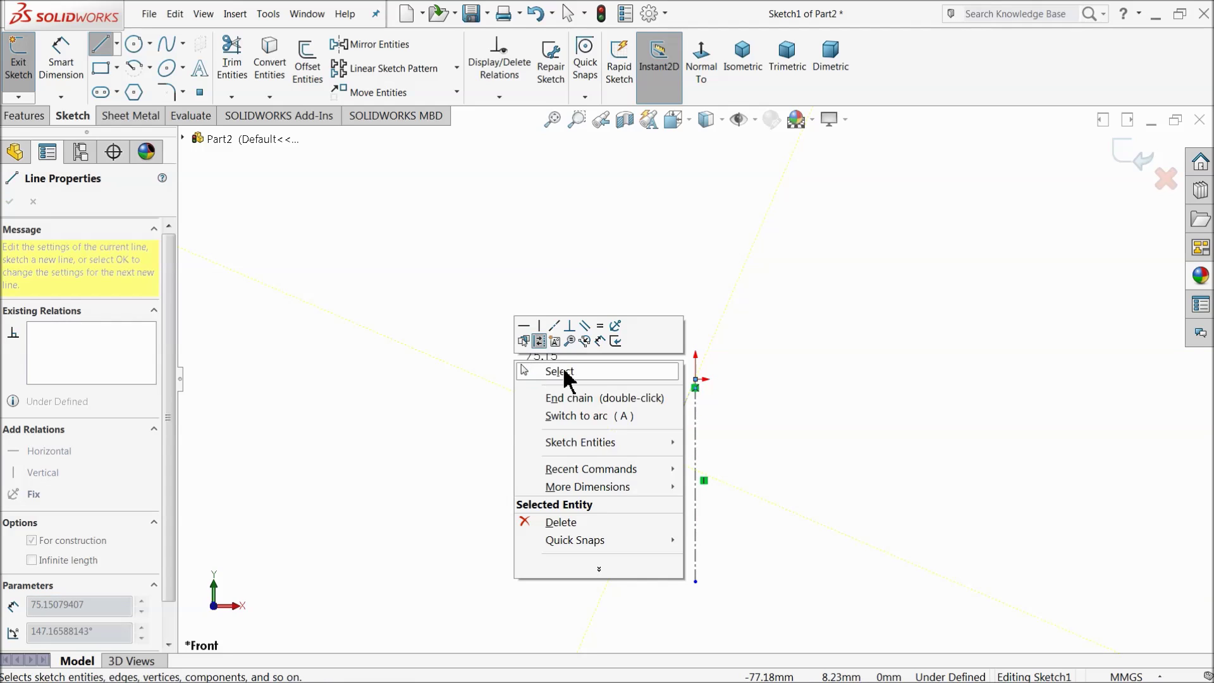
pyautogui.click(532, 373)
pyautogui.scroll(2, 709, 433)
pyautogui.keyDown('shift'); pyautogui.moveTo(711, 516); pyautogui.dragTo(695, 366, button='middle'); pyautogui.keyUp('shift')
# - Dimension the vertical centerline to 150 and the slanted centerline at 20° from it
pyautogui.click(64, 60)
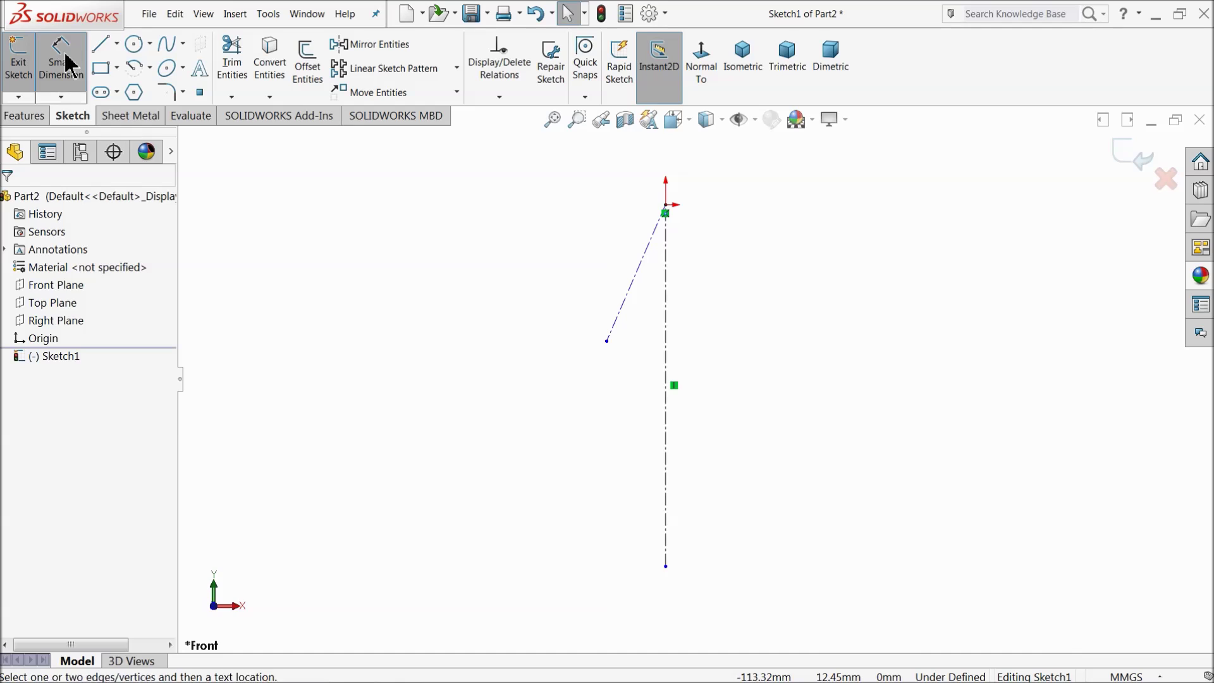
pyautogui.click(667, 341)
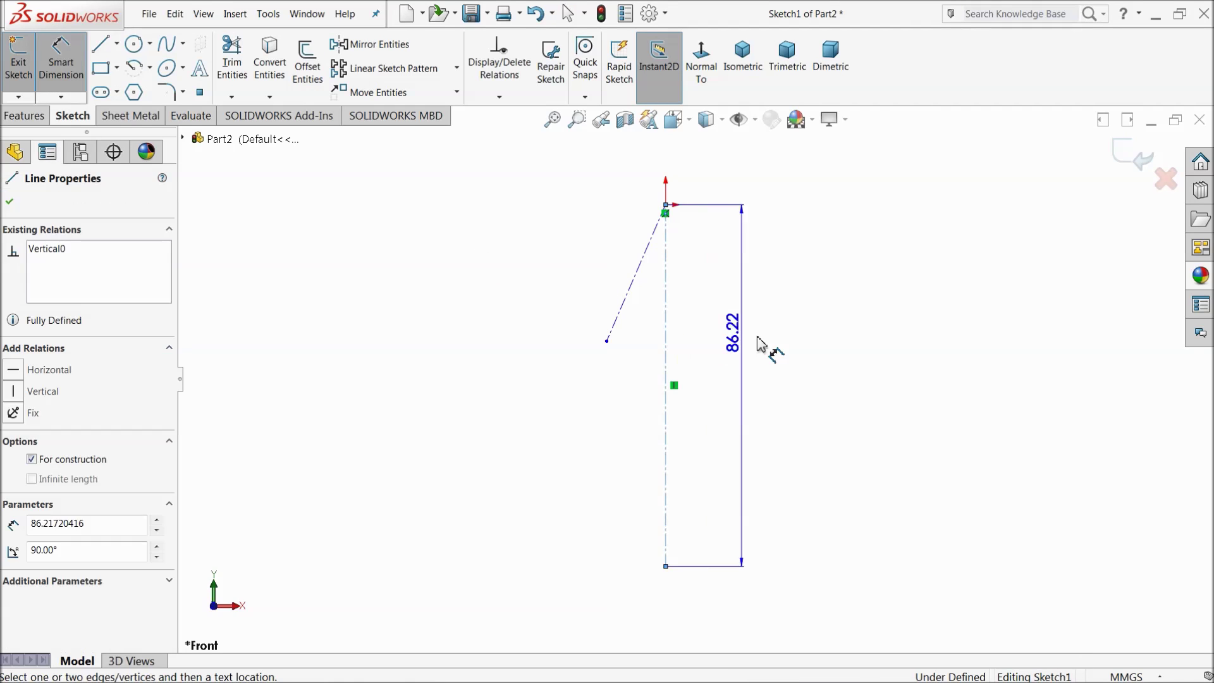
pyautogui.click(816, 357)
pyautogui.write('150')
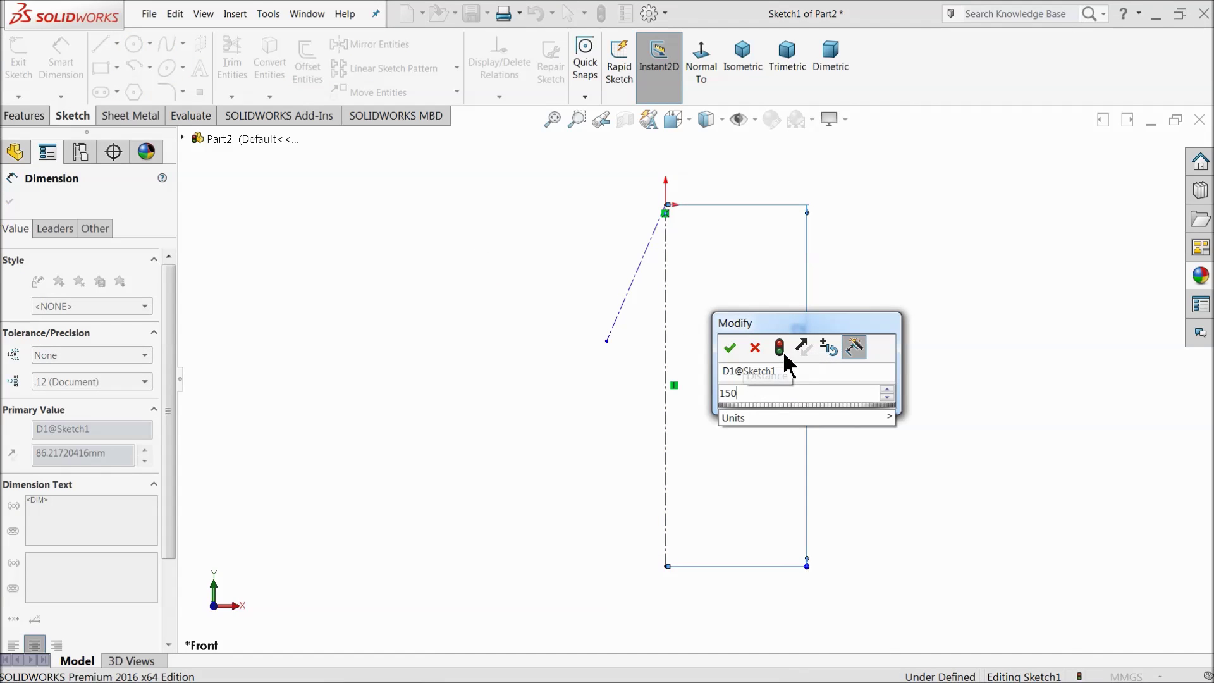
pyautogui.click(733, 347)
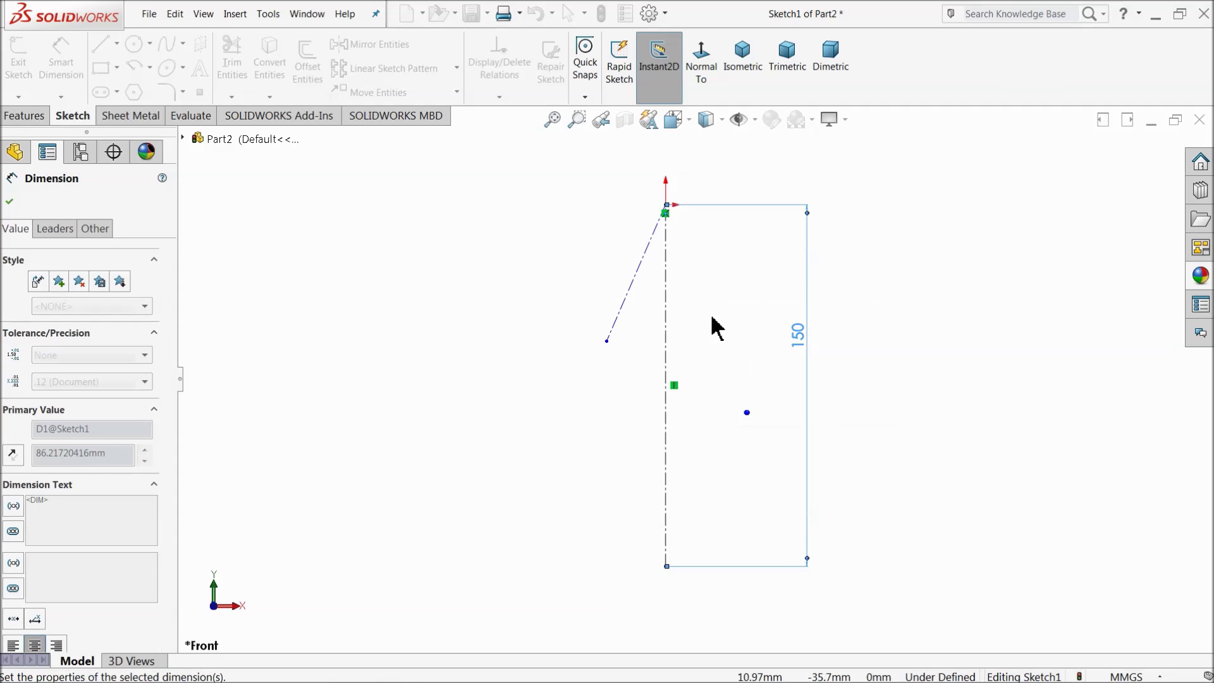
pyautogui.click(645, 282)
pyautogui.click(673, 294)
pyautogui.click(655, 311)
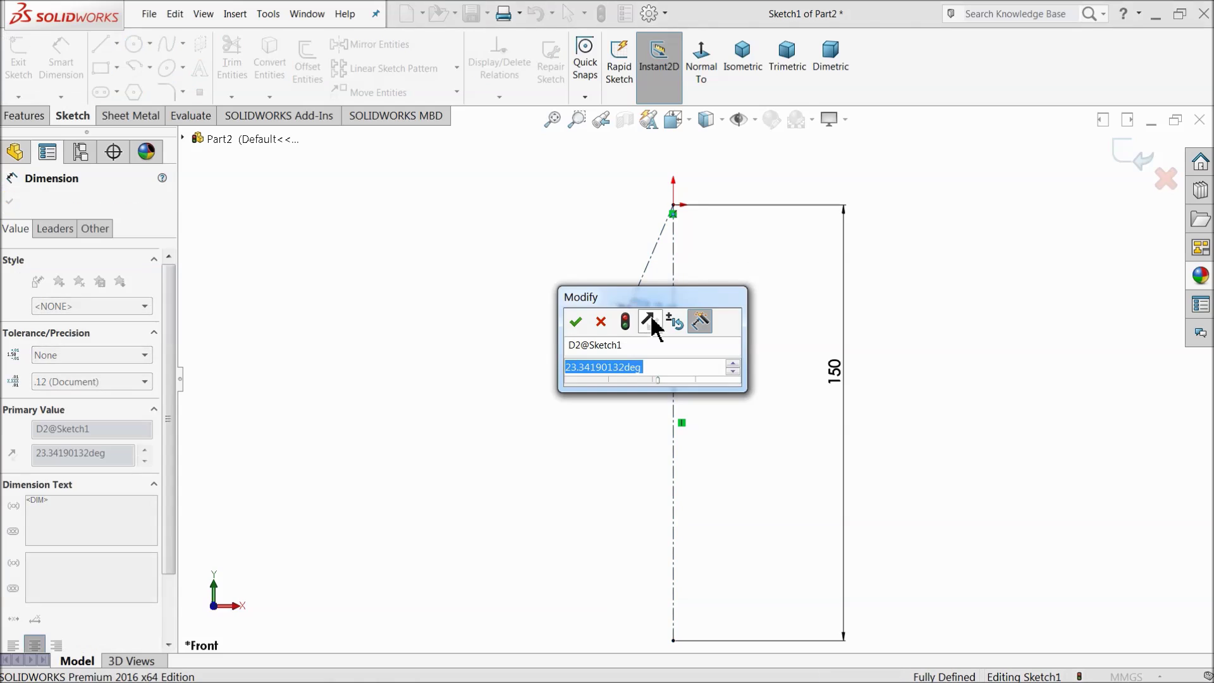
pyautogui.write('20')
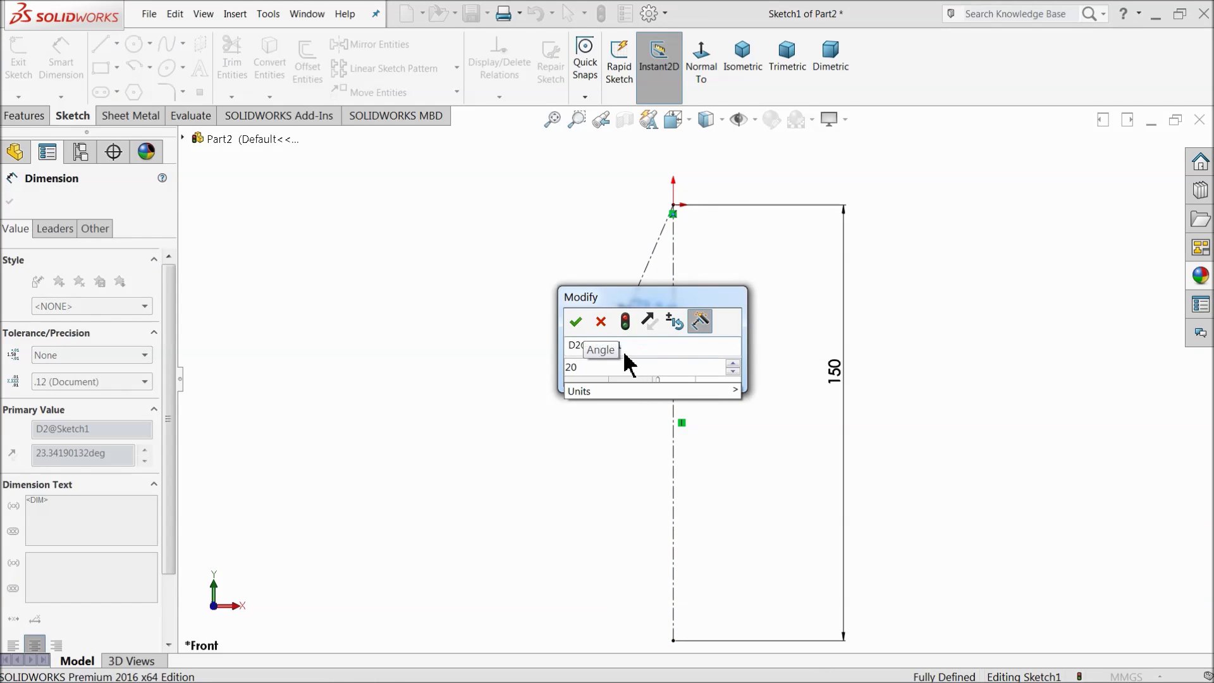
pyautogui.press('Return')
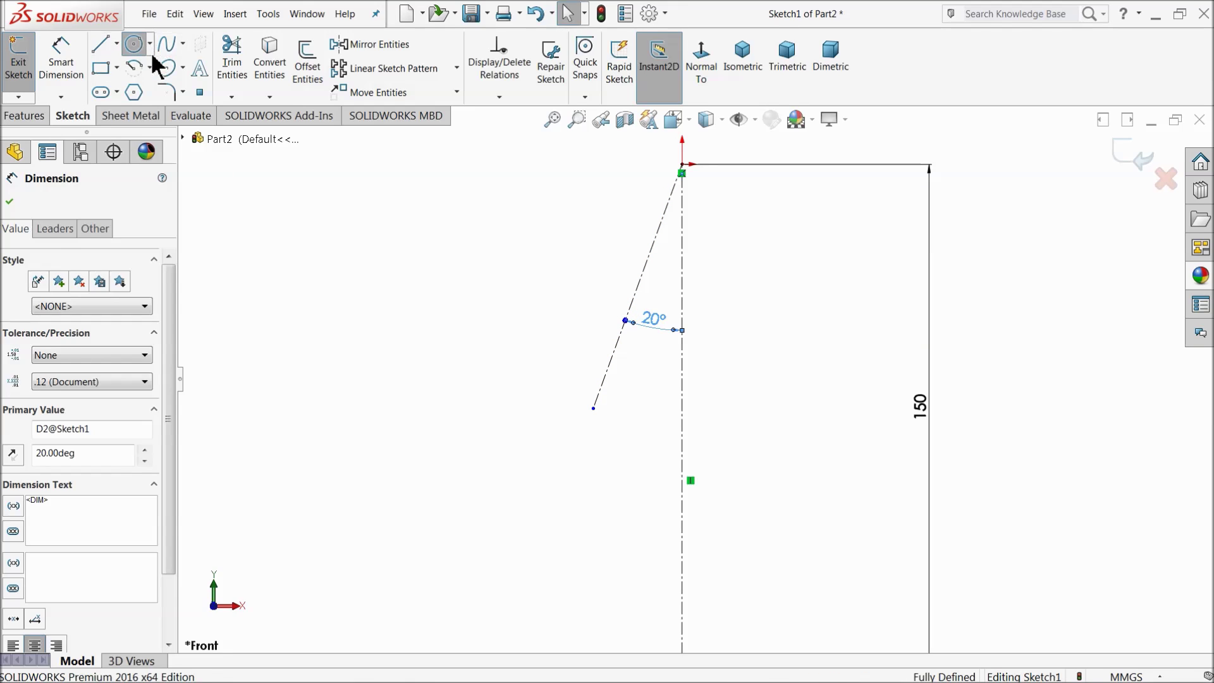
# - Draw two concentric circles at the origin and a third circle on the slanted centerline
pyautogui.click(133, 43)
pyautogui.scroll(-3, 660, 277)
pyautogui.click(633, 270)
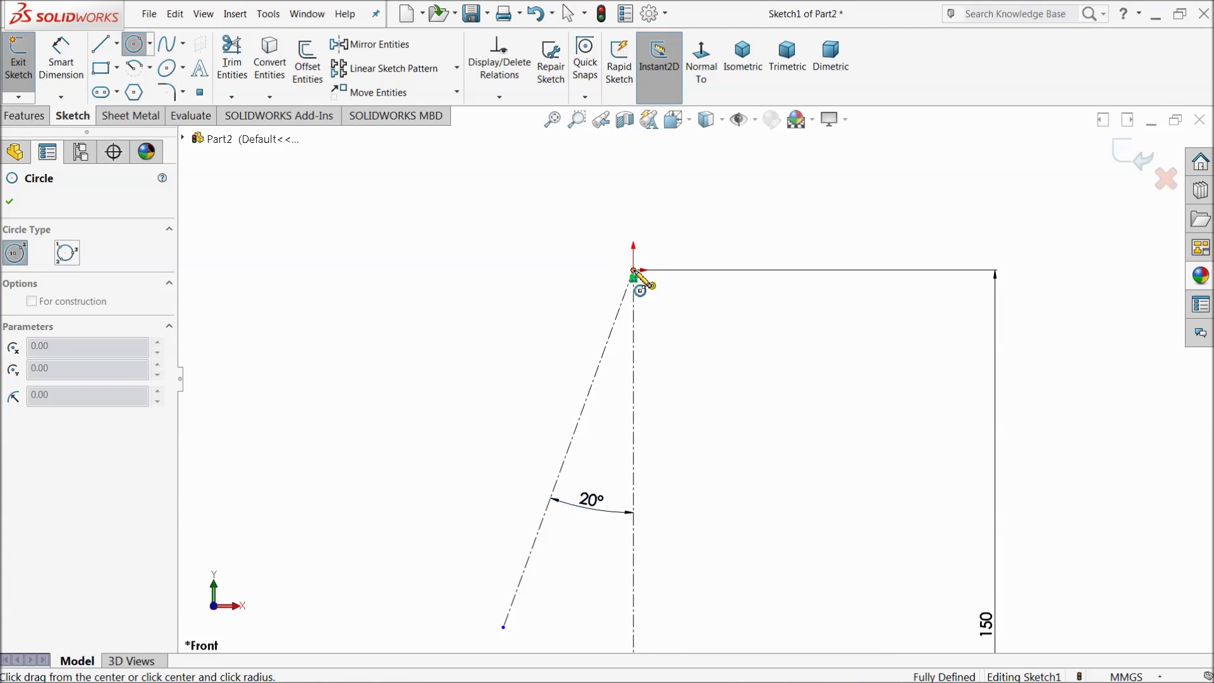
pyautogui.click(641, 223)
pyautogui.click(633, 270)
pyautogui.click(651, 270)
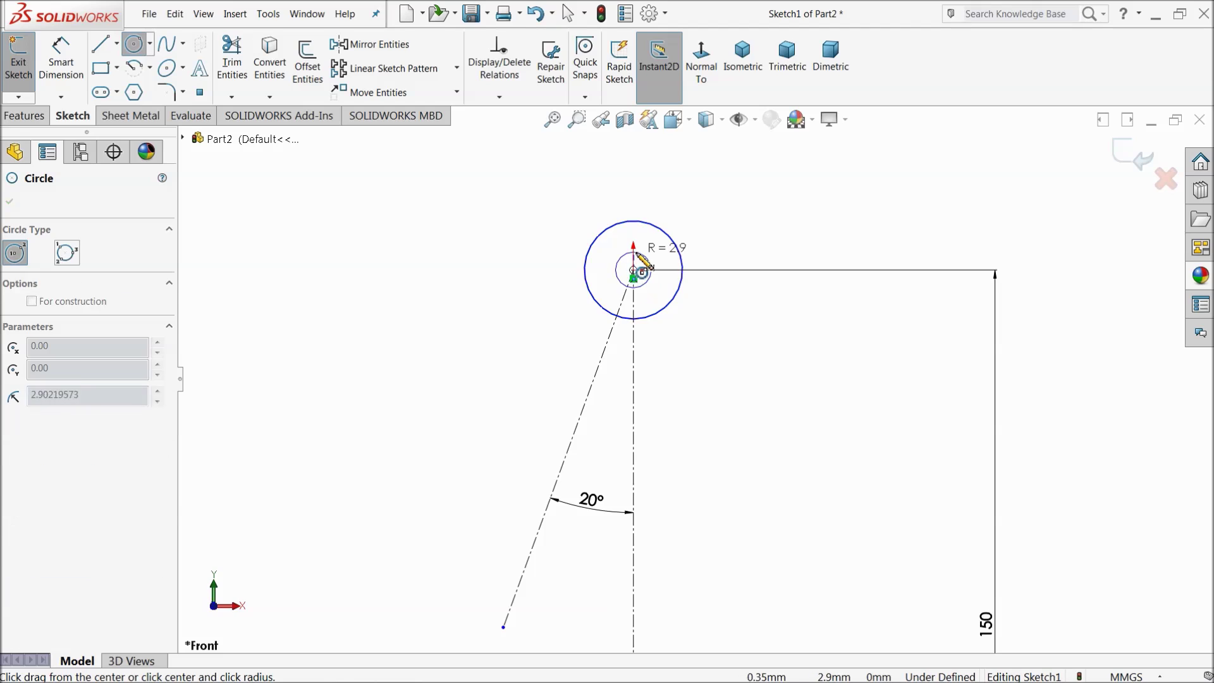
pyautogui.click(539, 526)
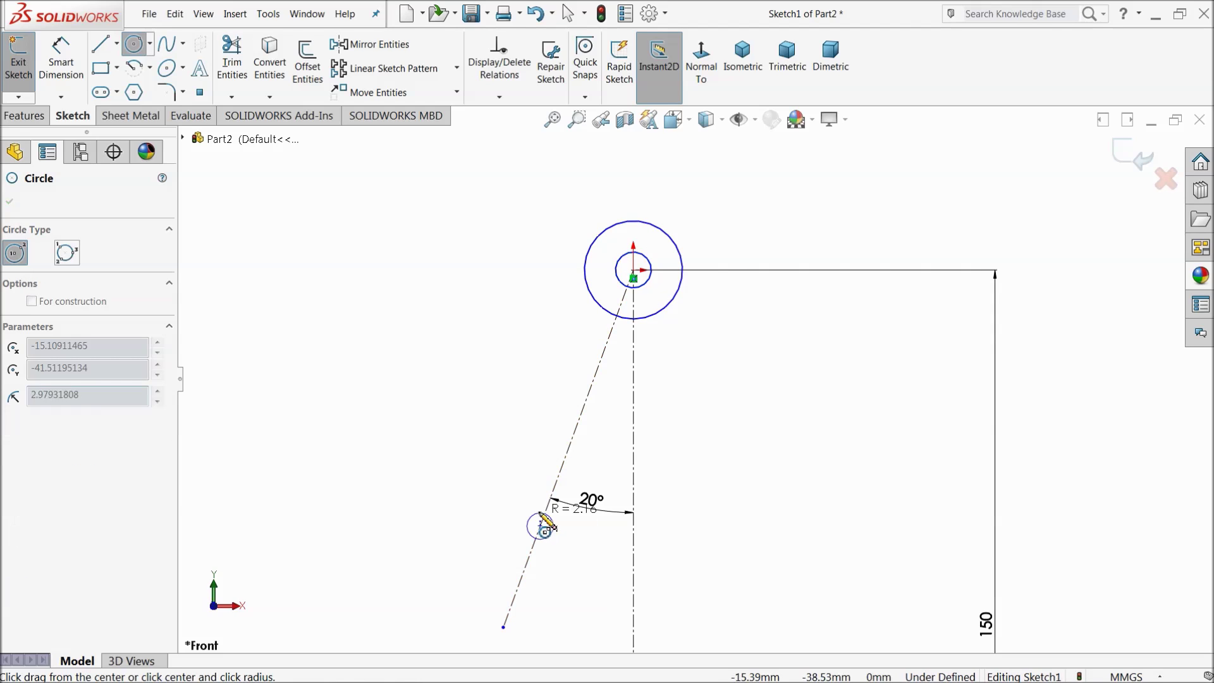
pyautogui.click(554, 478)
pyautogui.scroll(1, 635, 525)
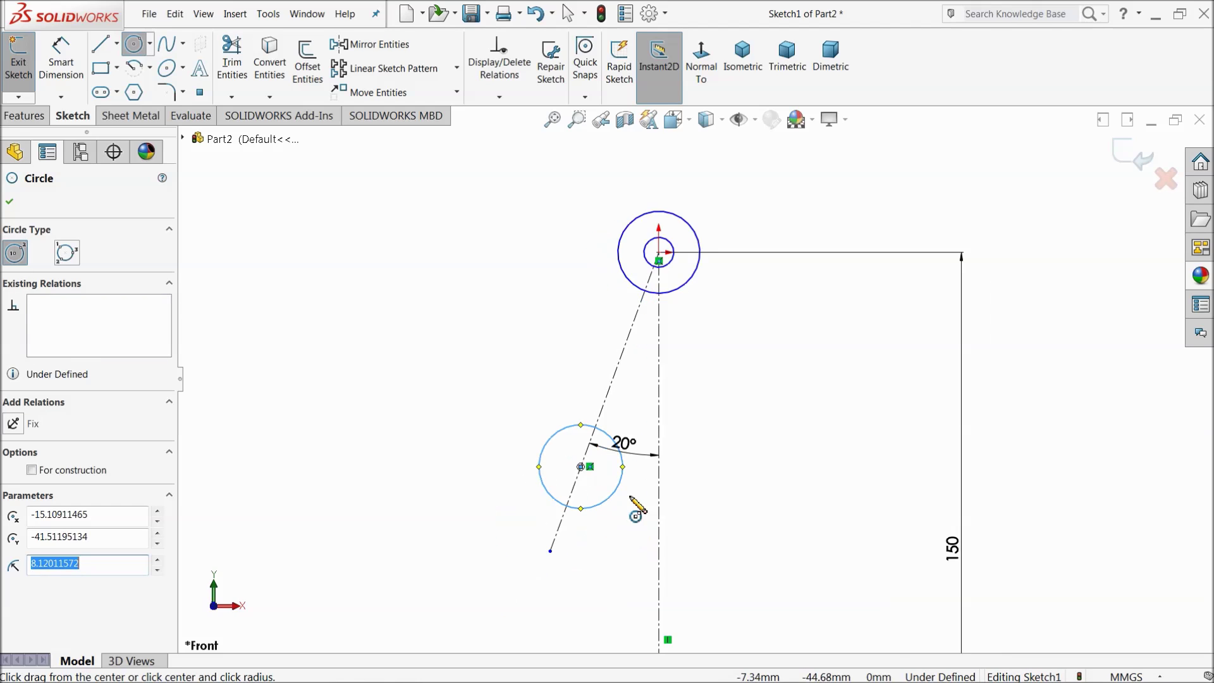
# - Dimension the origin circles to Ø16 outer and Ø6 inner
pyautogui.click(61, 60)
pyautogui.scroll(-2, 684, 234)
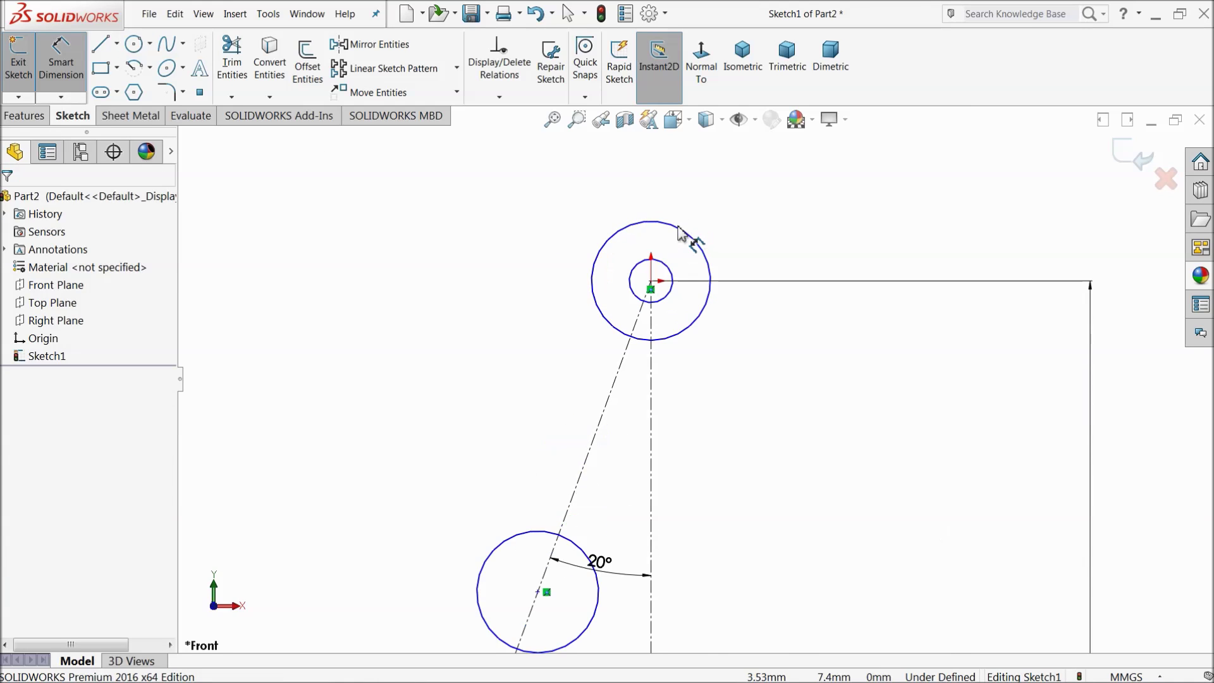
pyautogui.click(691, 235)
pyautogui.click(650, 174)
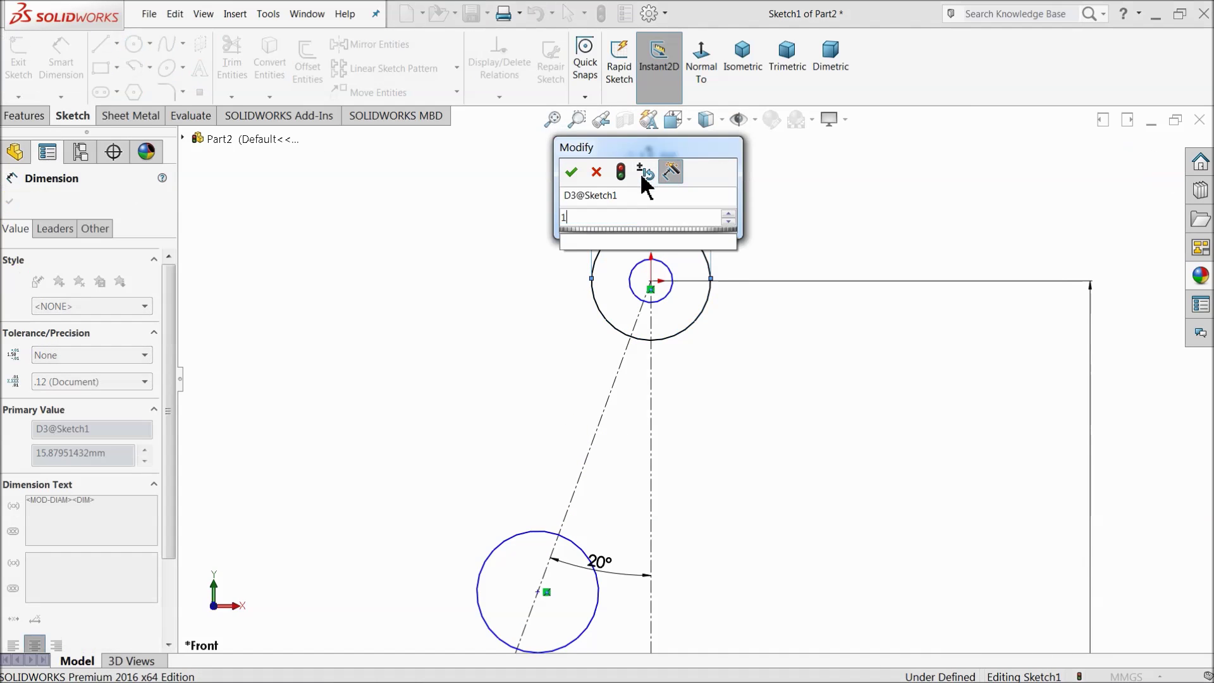
pyautogui.write('16')
pyautogui.press('Return')
pyautogui.scroll(-1, 678, 278)
pyautogui.click(673, 278)
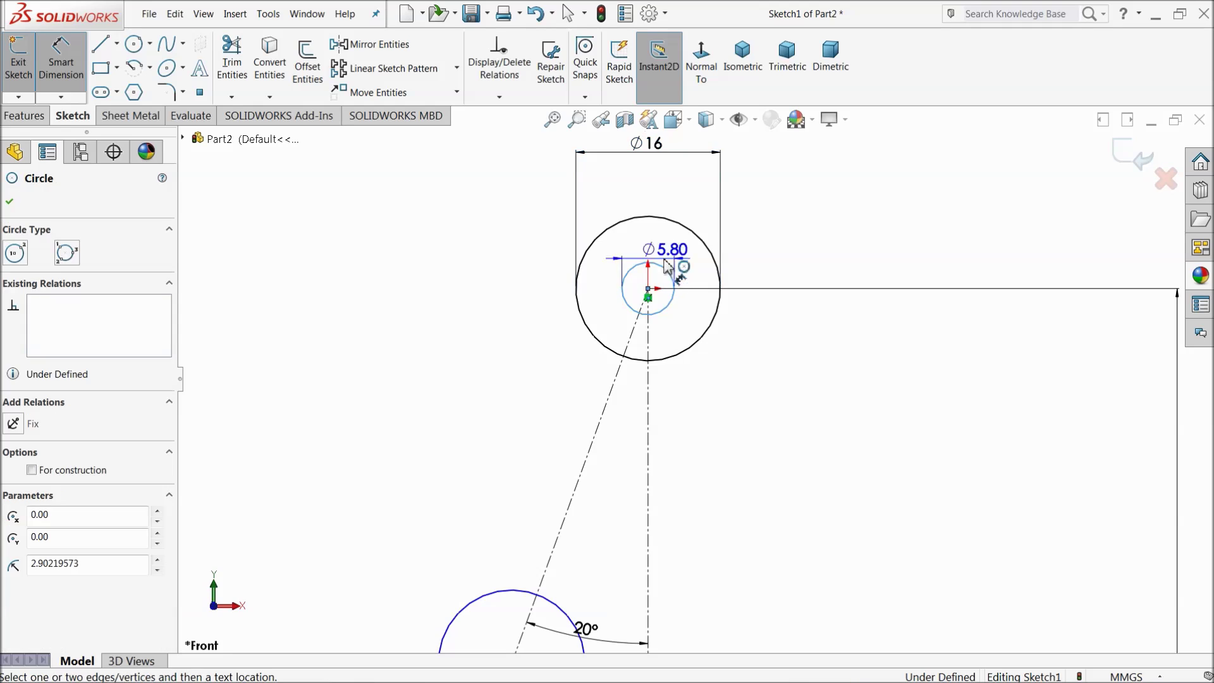
pyautogui.click(637, 189)
pyautogui.press('Return')
pyautogui.write('6')
pyautogui.press('Return')
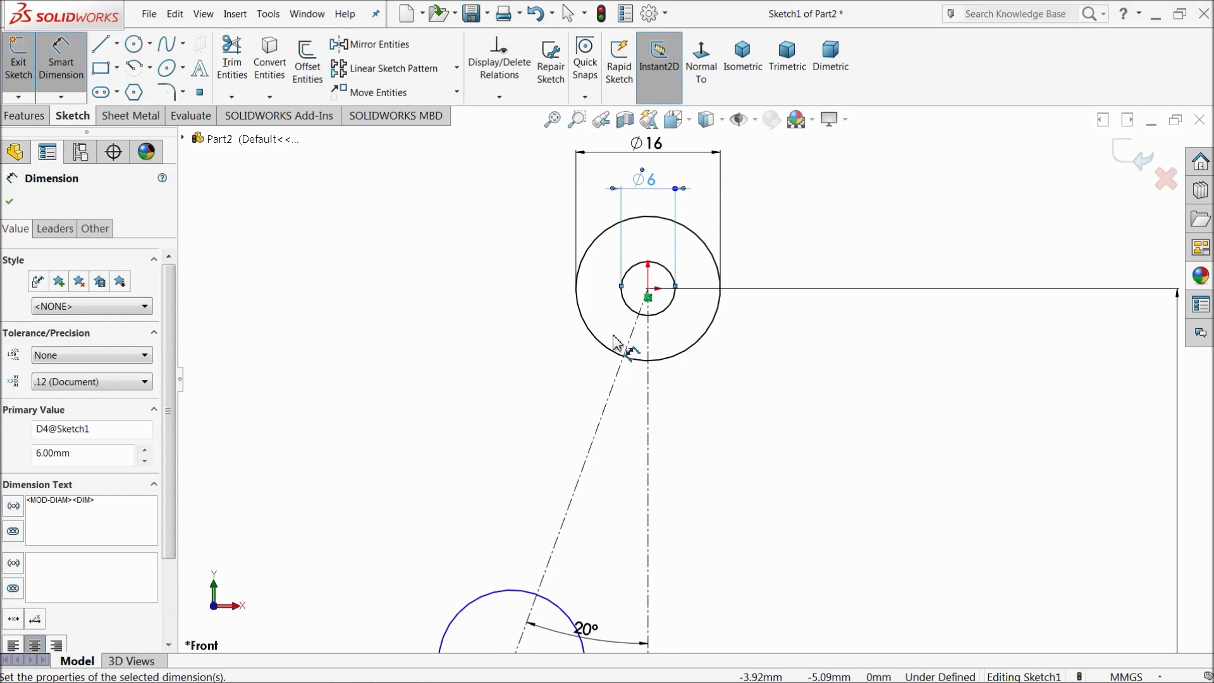
# - Make the lower circle Ø15 with its centre 30 from the origin circles' centre
pyautogui.scroll(2, 623, 340)
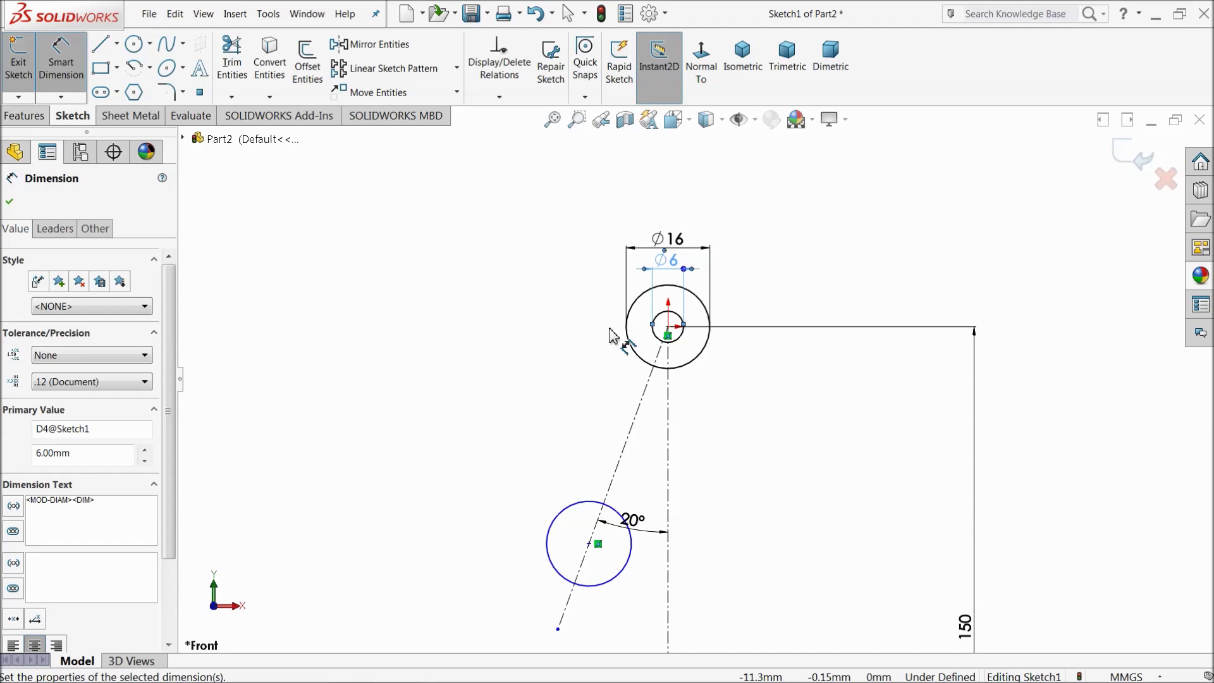
pyautogui.scroll(2, 624, 396)
pyautogui.scroll(-3, 660, 527)
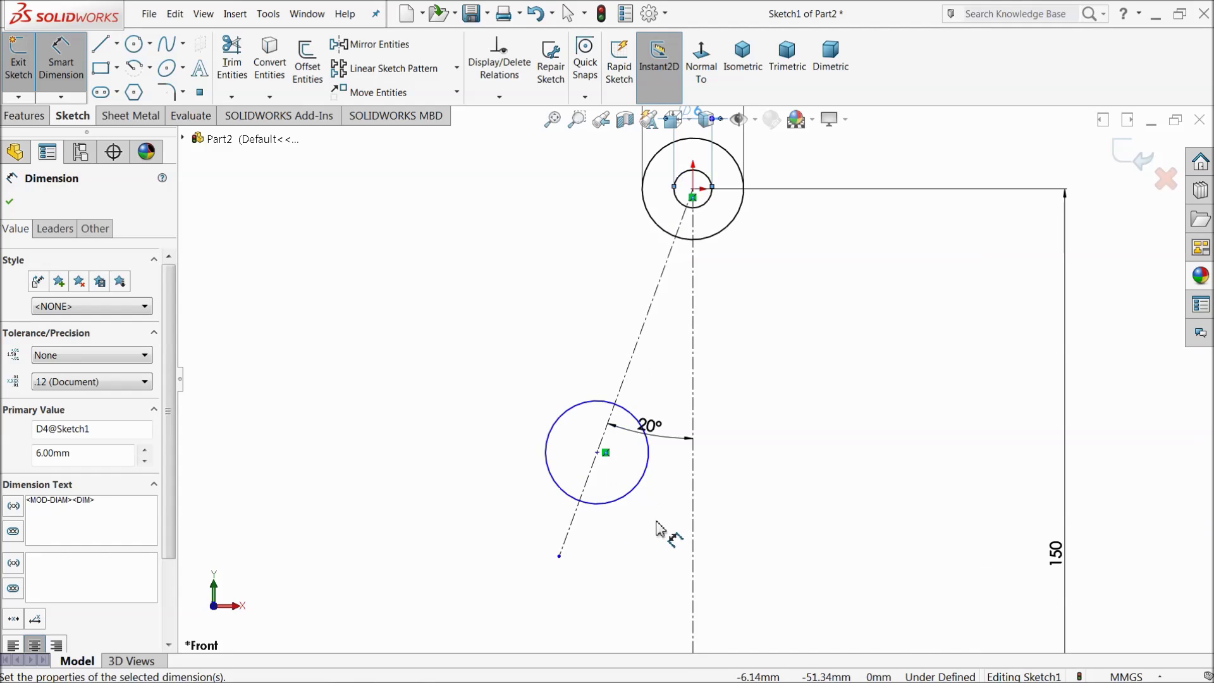
pyautogui.click(591, 408)
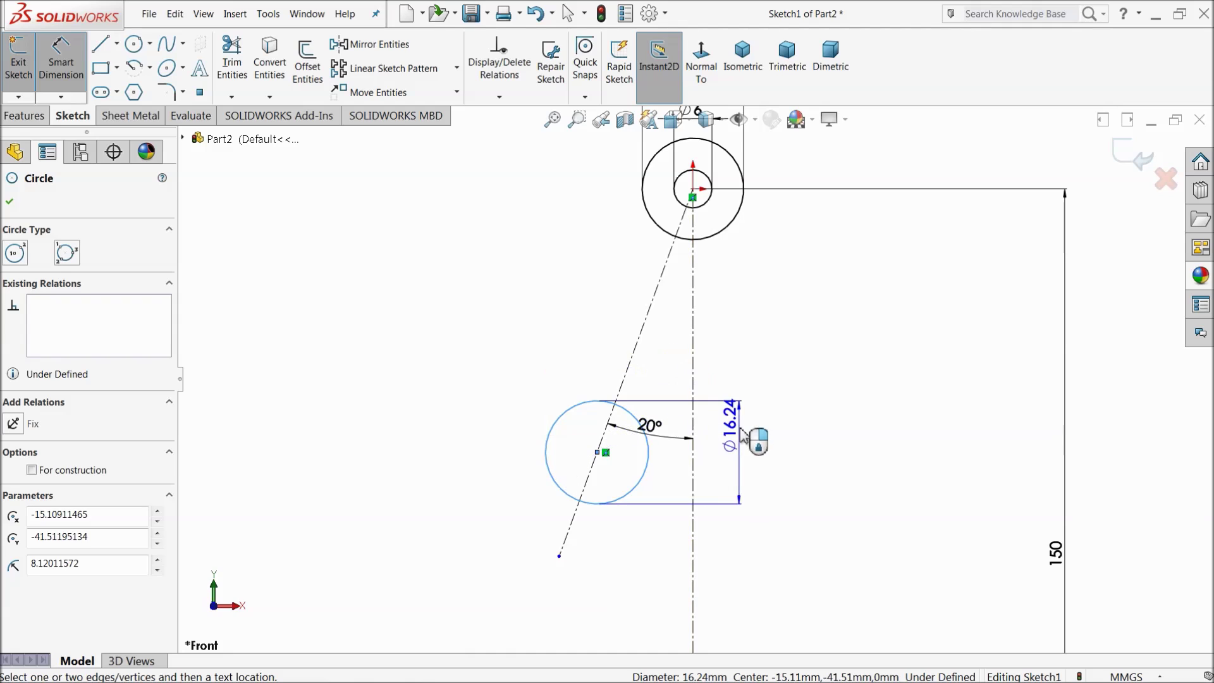
pyautogui.click(739, 436)
pyautogui.write('15')
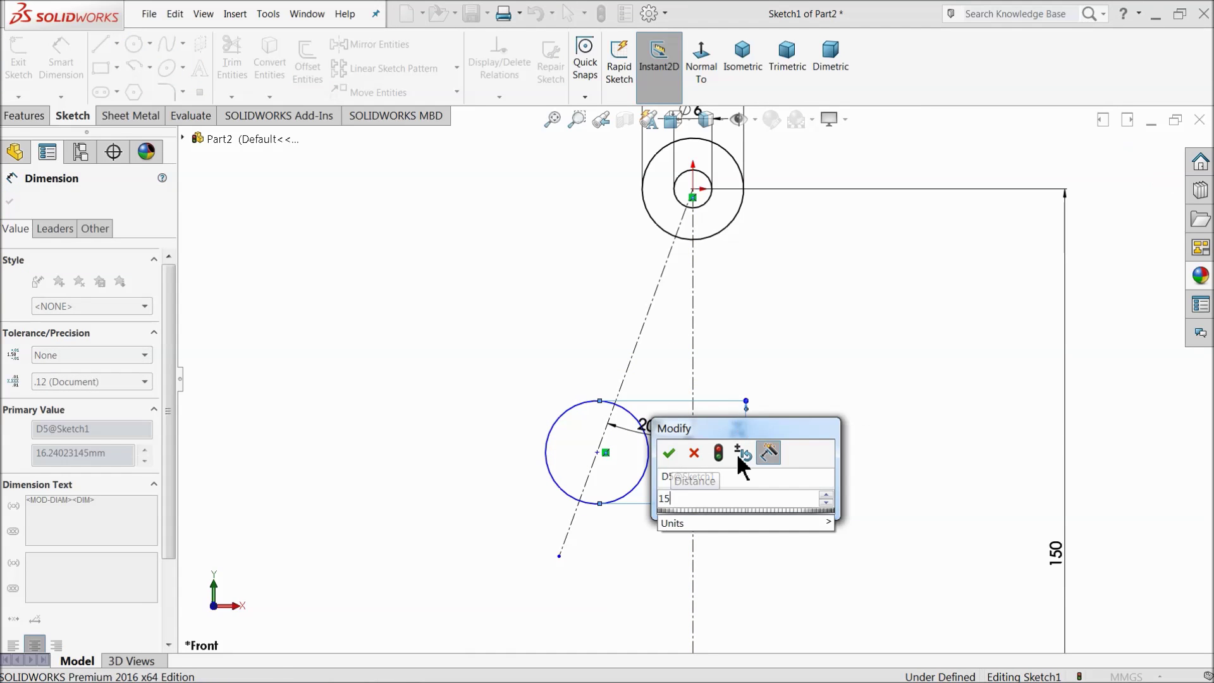
pyautogui.press('Return')
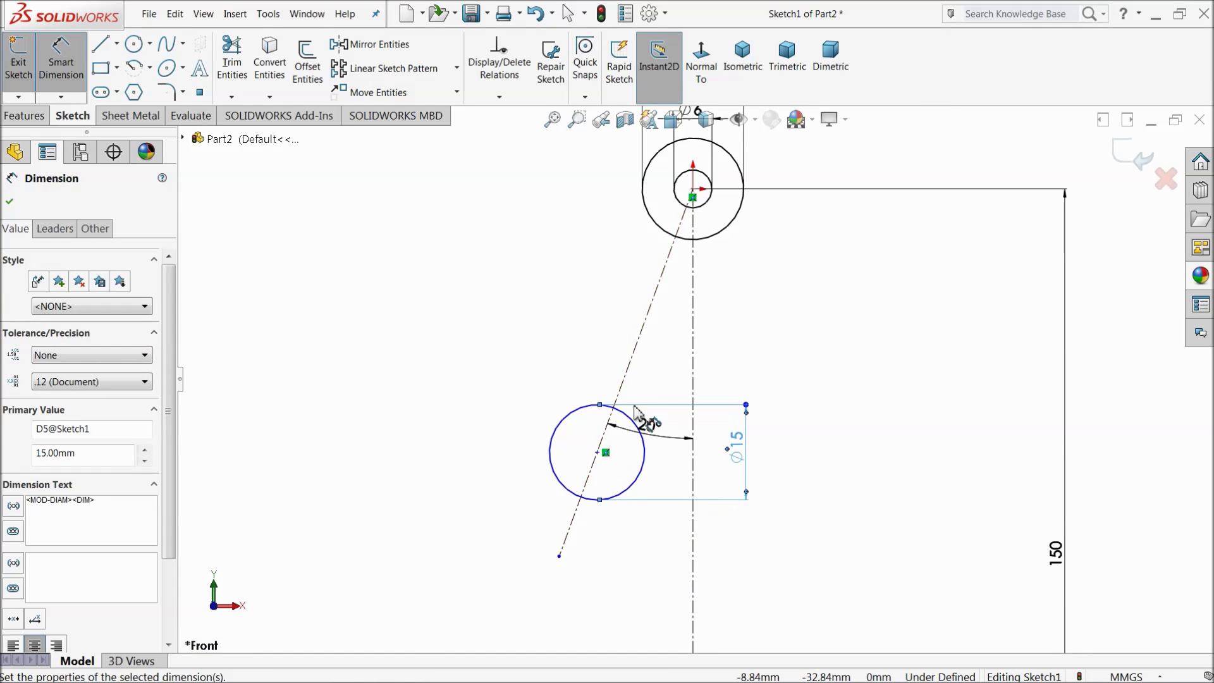
pyautogui.click(599, 453)
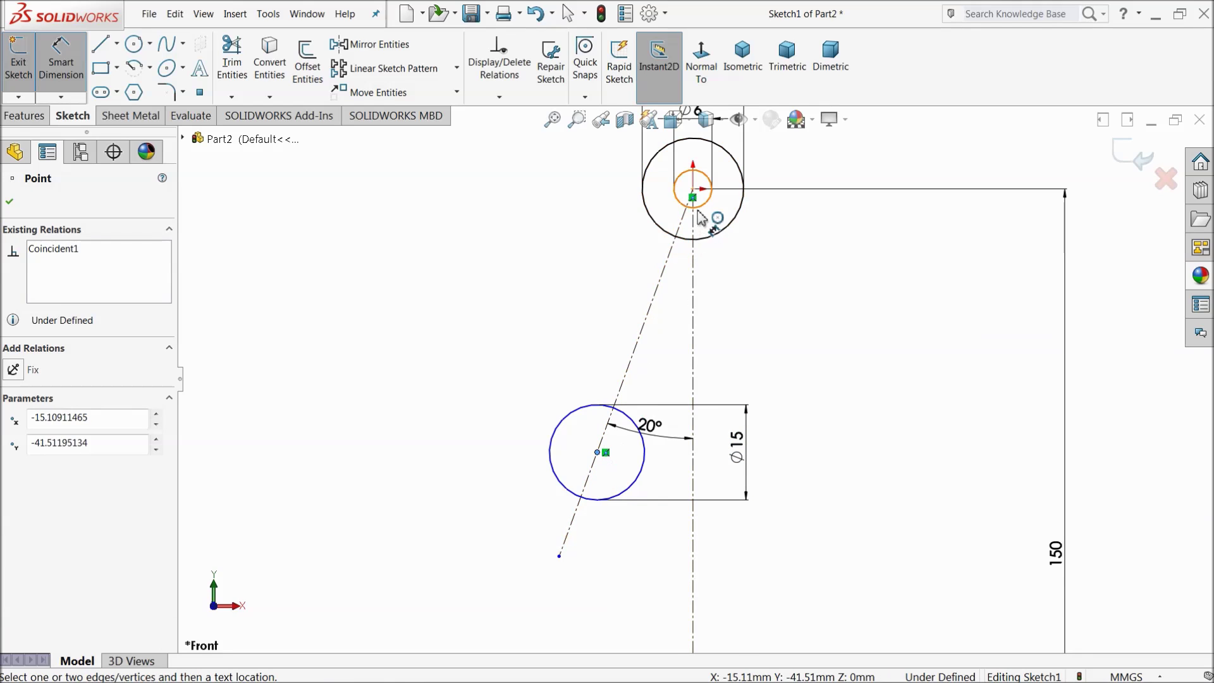
pyautogui.click(693, 190)
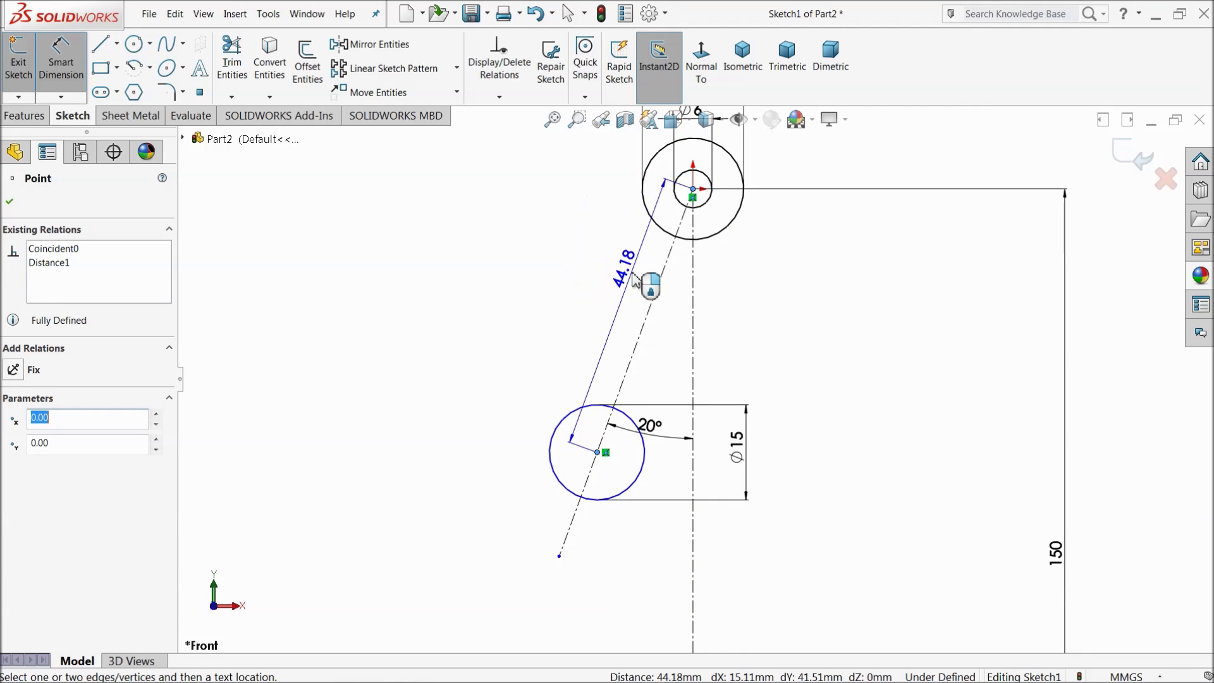
pyautogui.click(635, 278)
pyautogui.write('30')
pyautogui.press('Return')
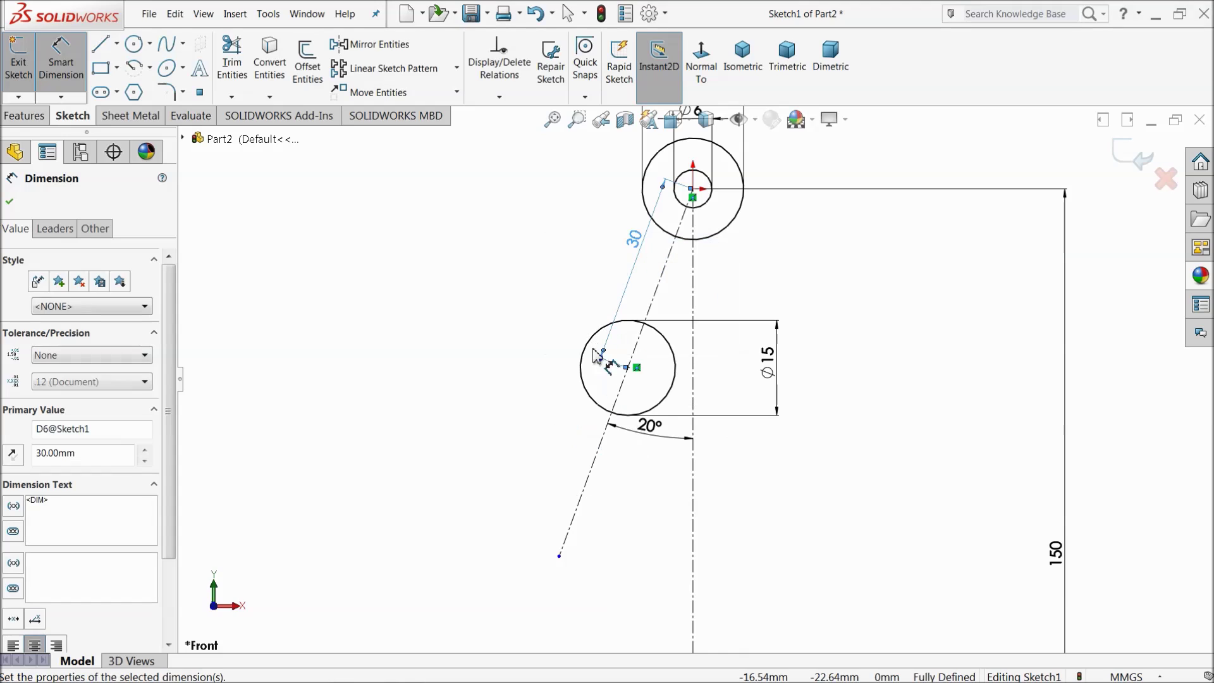
pyautogui.click(9, 203)
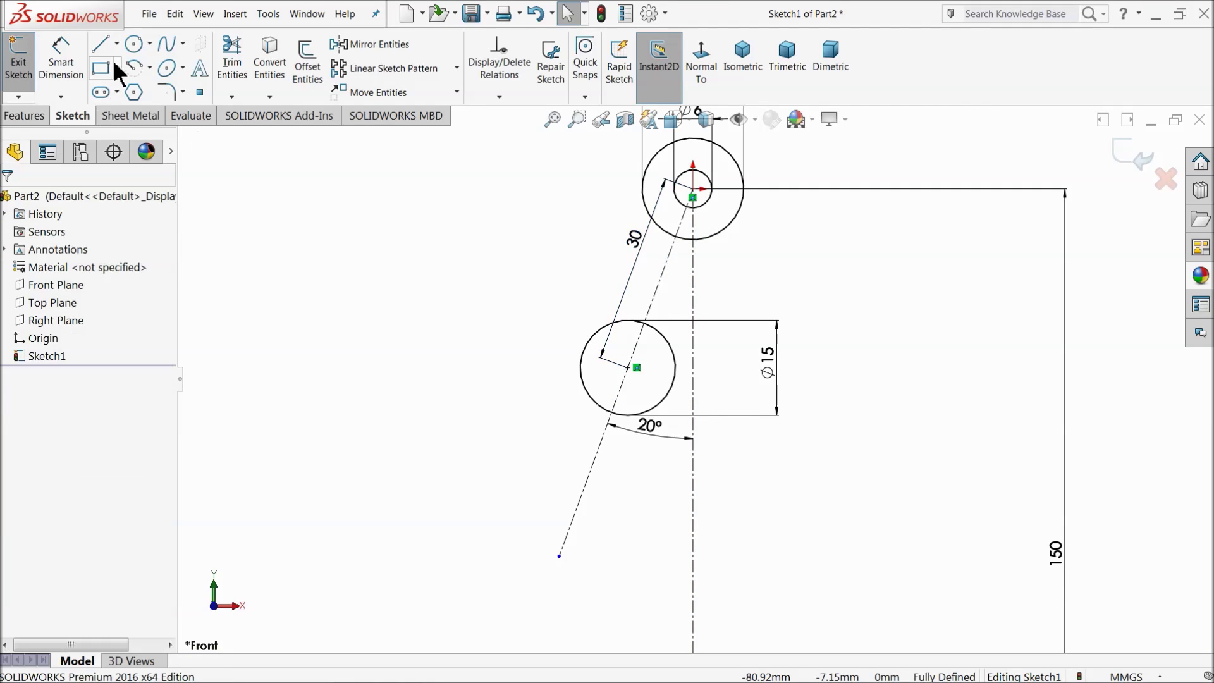
# - Draw a line tangent to the large Ø16 circle at the origin
pyautogui.click(105, 50)
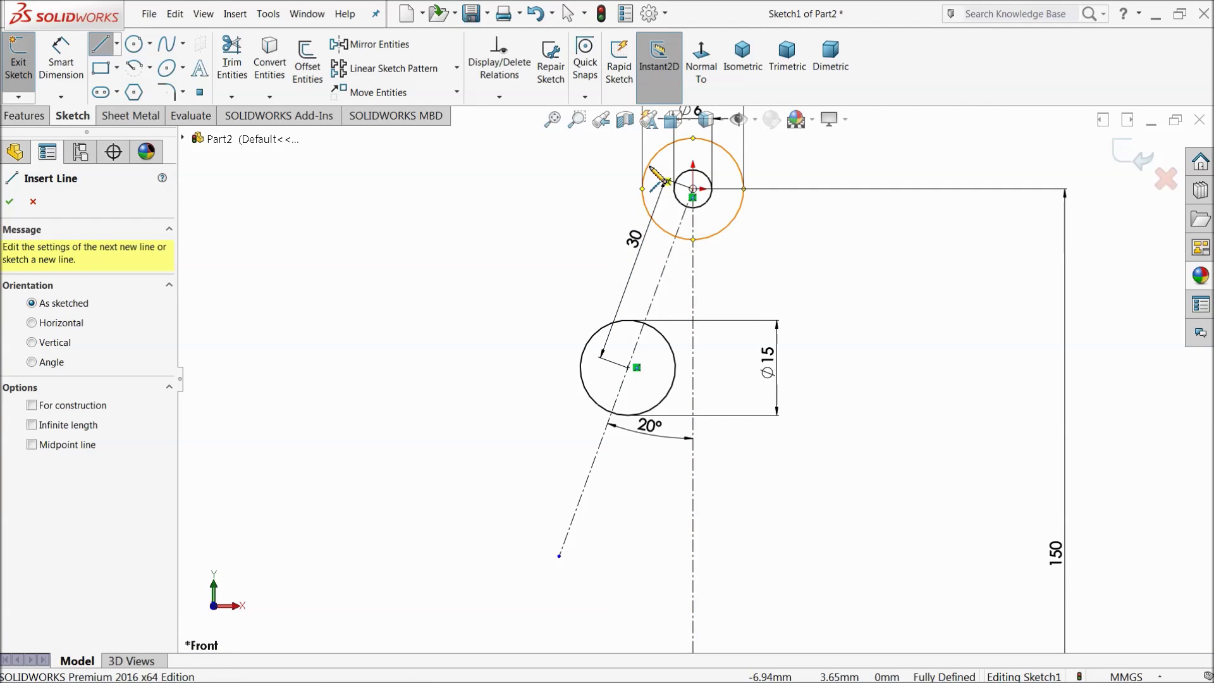
pyautogui.click(651, 167)
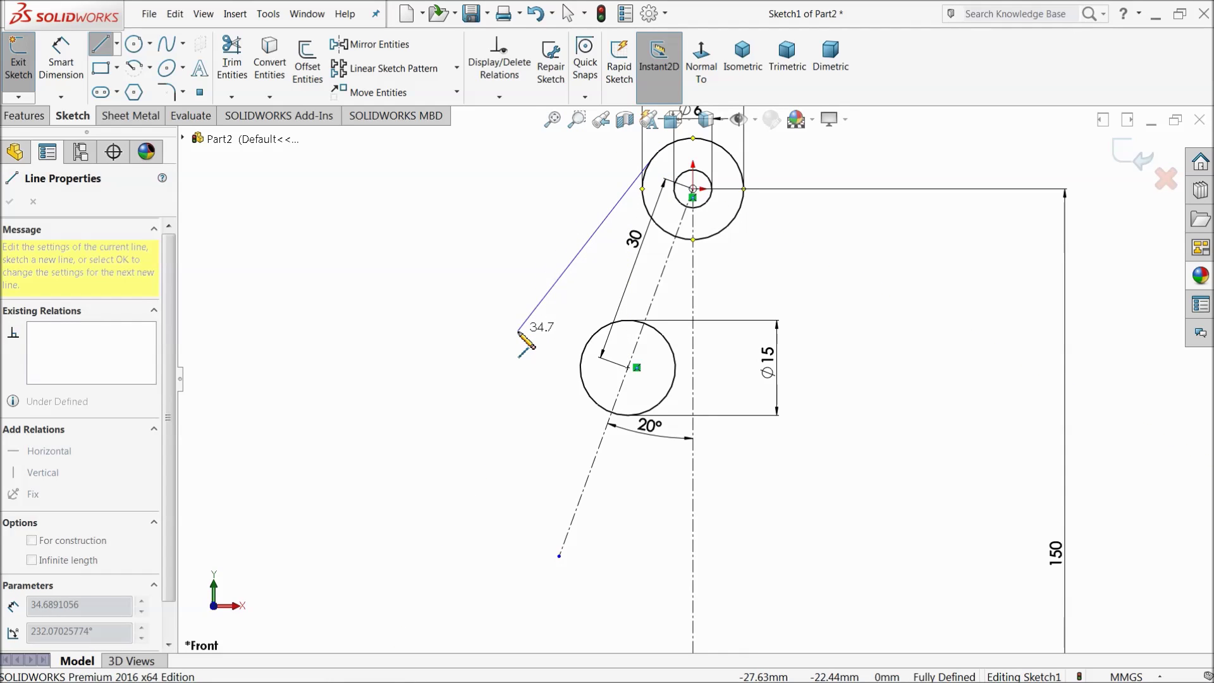
pyautogui.rightClick(427, 339)
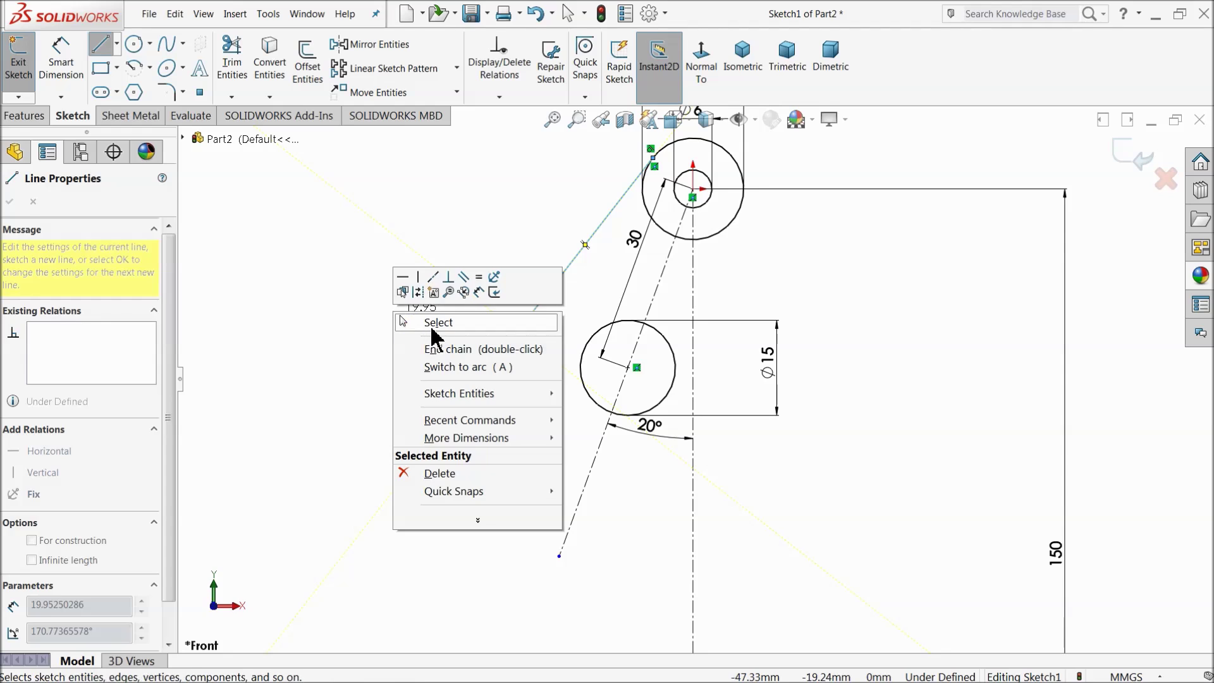
pyautogui.click(433, 328)
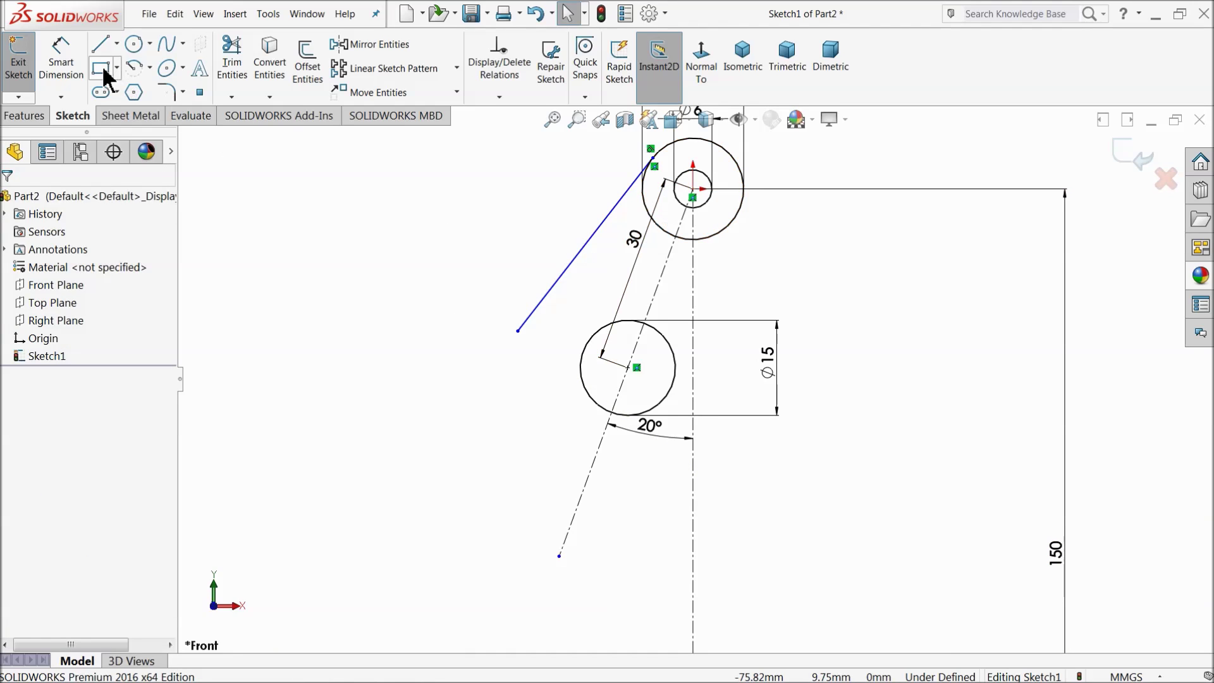
# - Dimension the tangent line at 10° from the slanted centerline
pyautogui.click(62, 63)
pyautogui.scroll(-5, 601, 234)
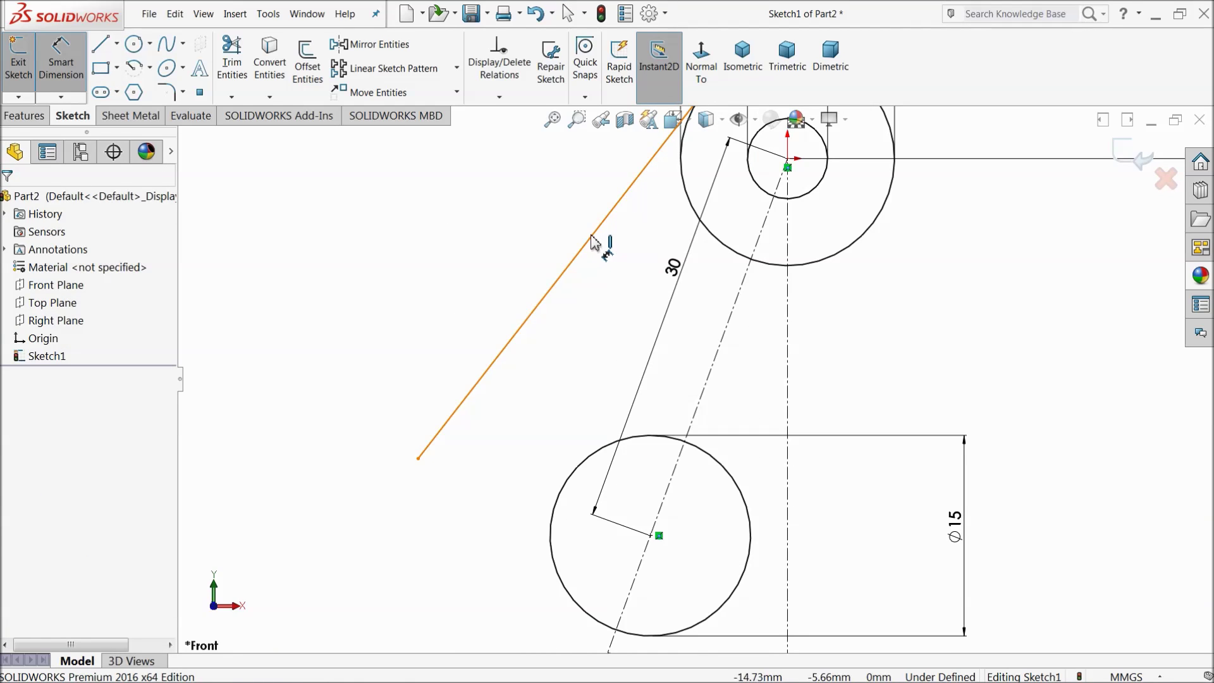
pyautogui.click(592, 242)
pyautogui.click(737, 300)
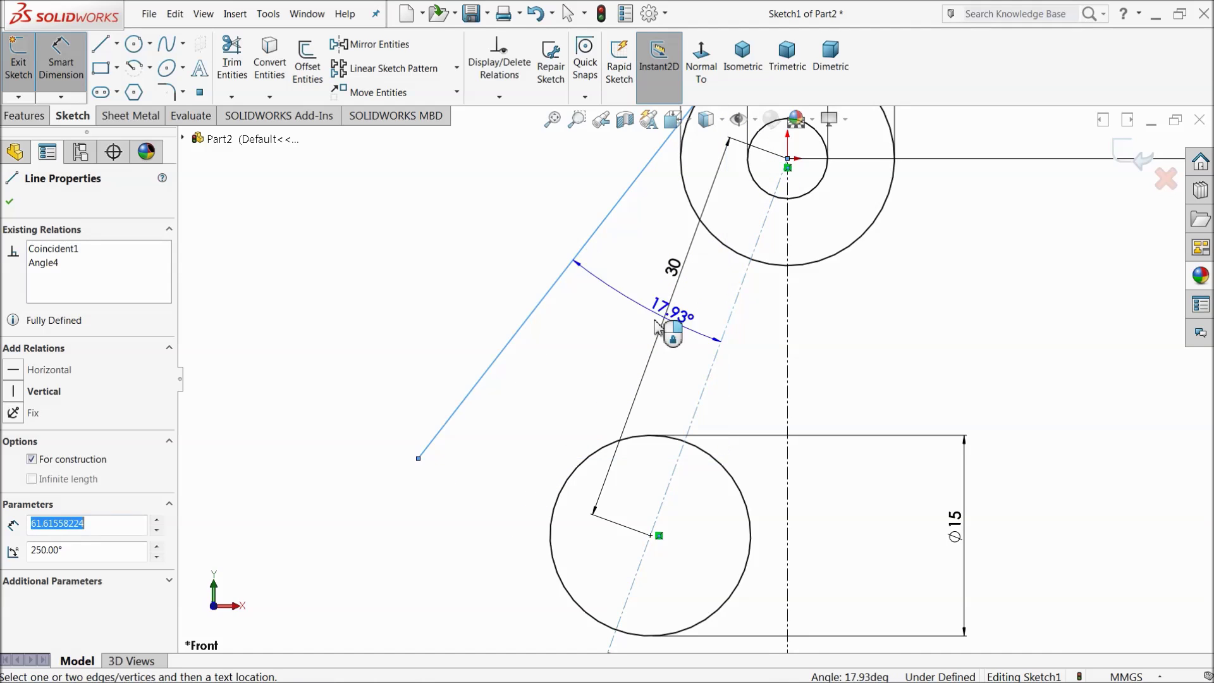
pyautogui.click(625, 340)
pyautogui.press('Return')
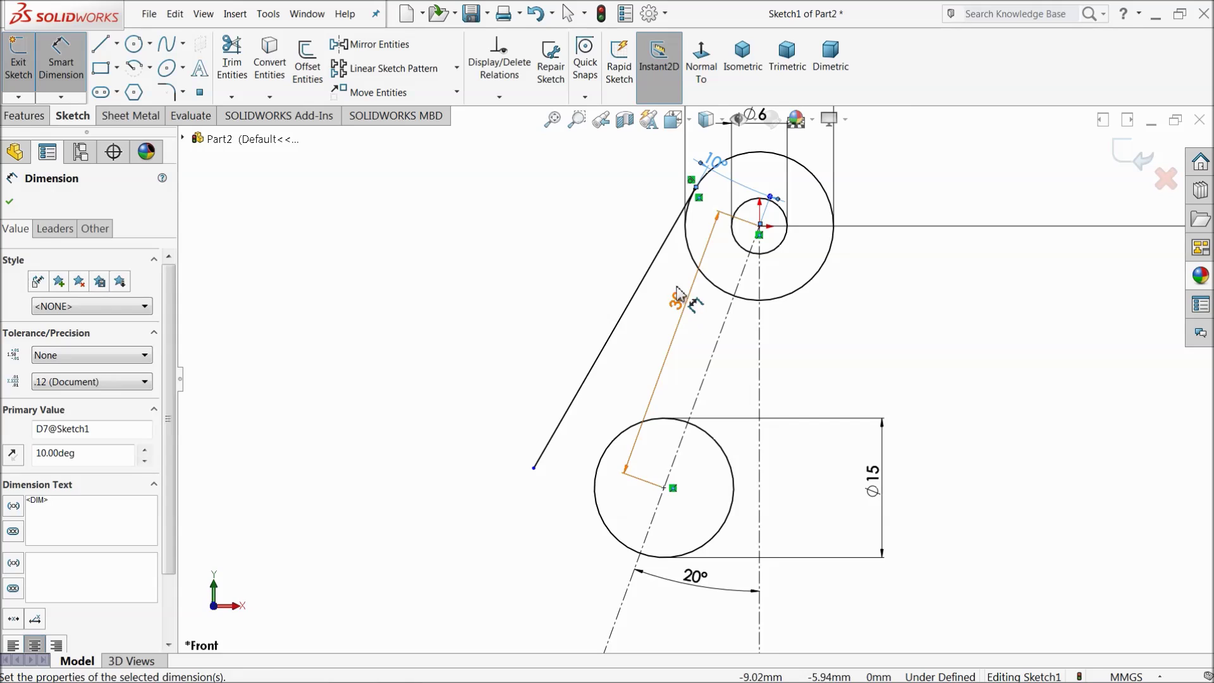
pyautogui.click(558, 304)
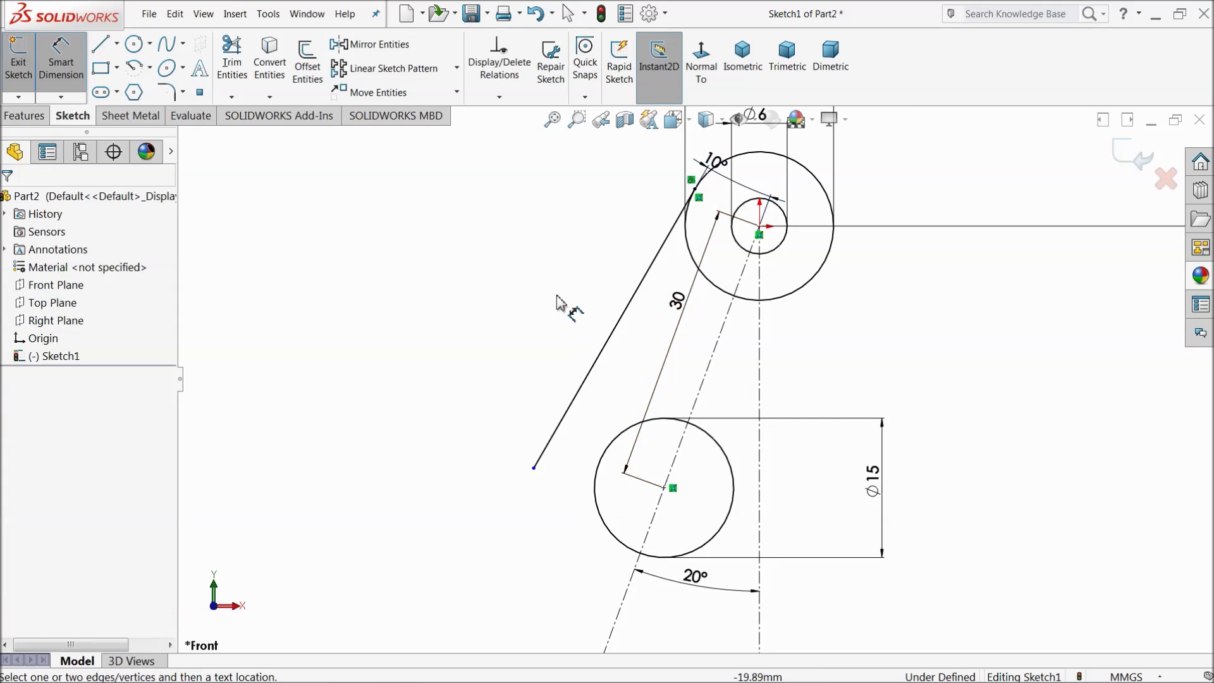
# - Set the tangent line's length to 40 mm
pyautogui.click(616, 326)
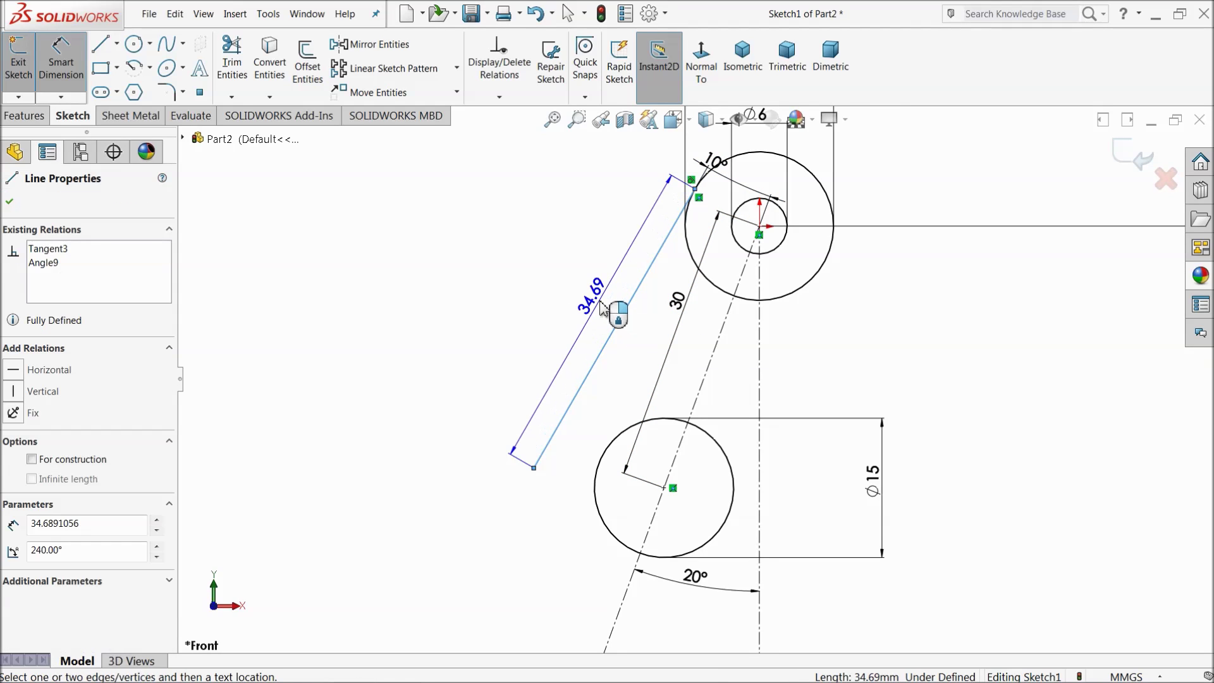
pyautogui.click(603, 308)
pyautogui.write('40')
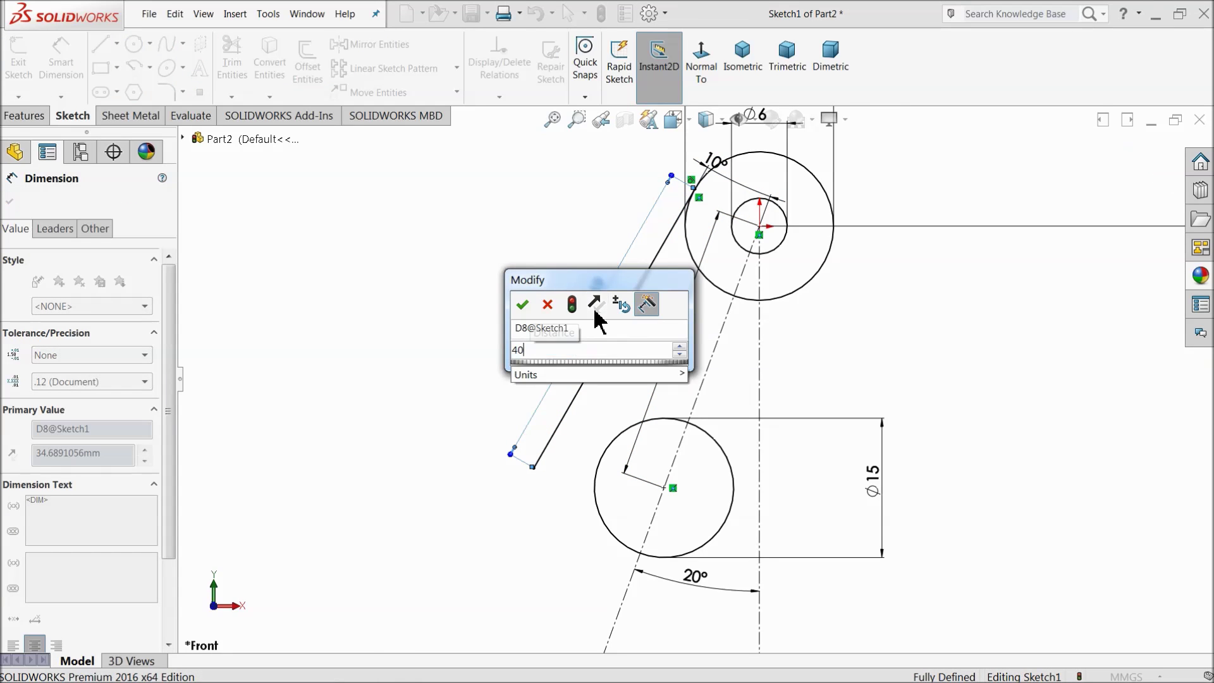
pyautogui.click(522, 306)
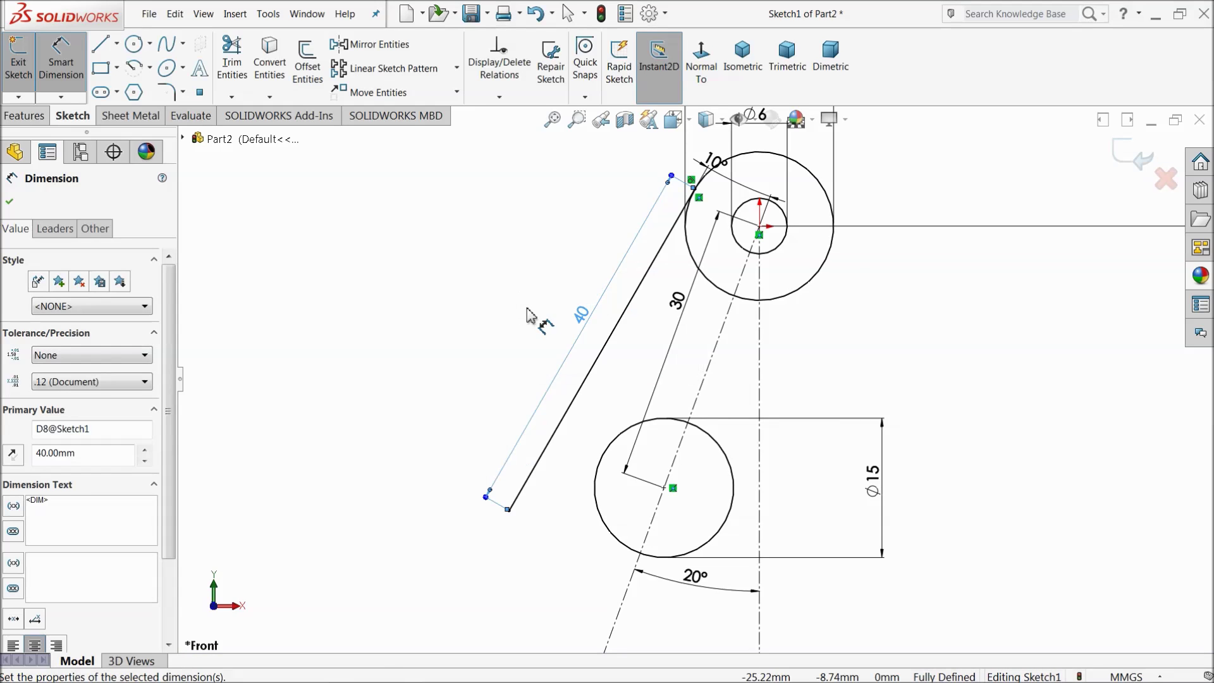
pyautogui.click(10, 202)
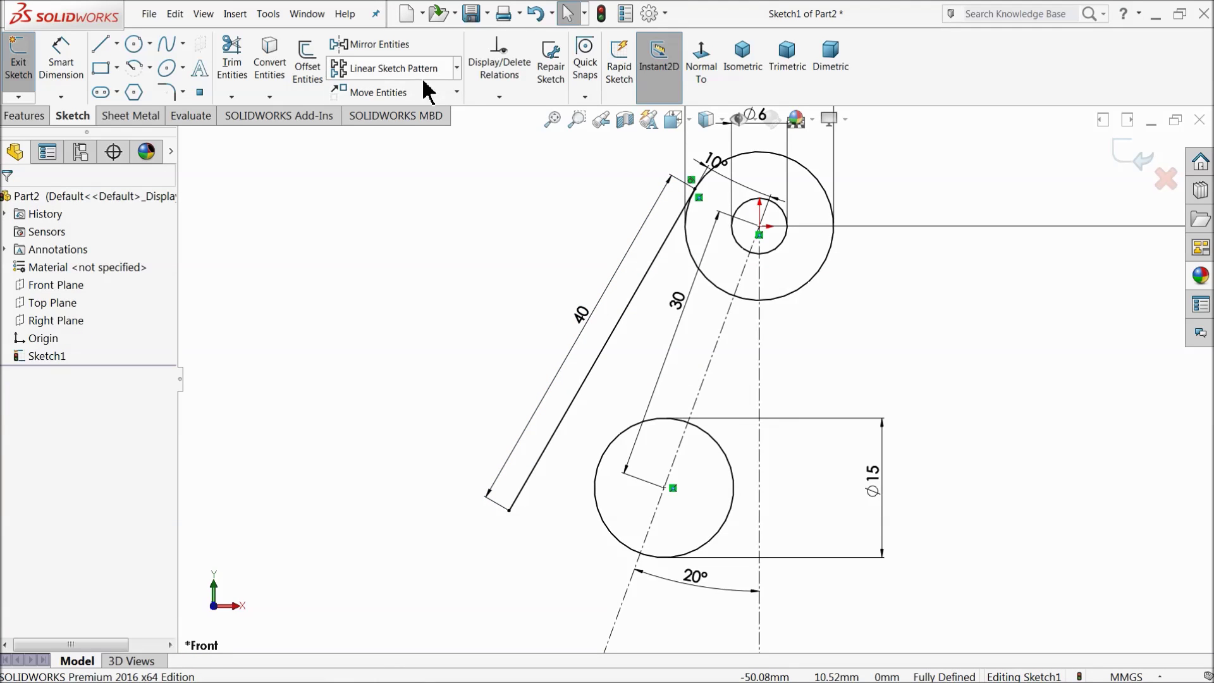
# - Mirror the 40 mm tangent line about the slanted centerline onto the circles' other side
pyautogui.click(405, 44)
pyautogui.click(727, 336)
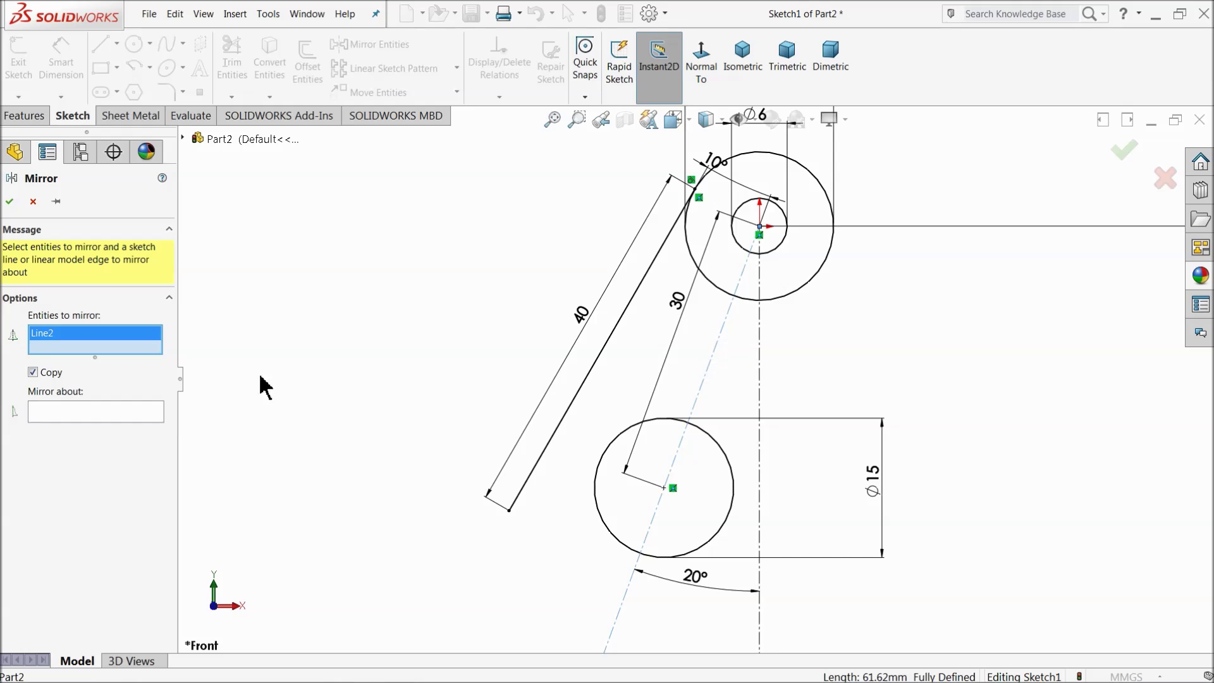
pyautogui.rightClick(83, 356)
pyautogui.click(91, 354)
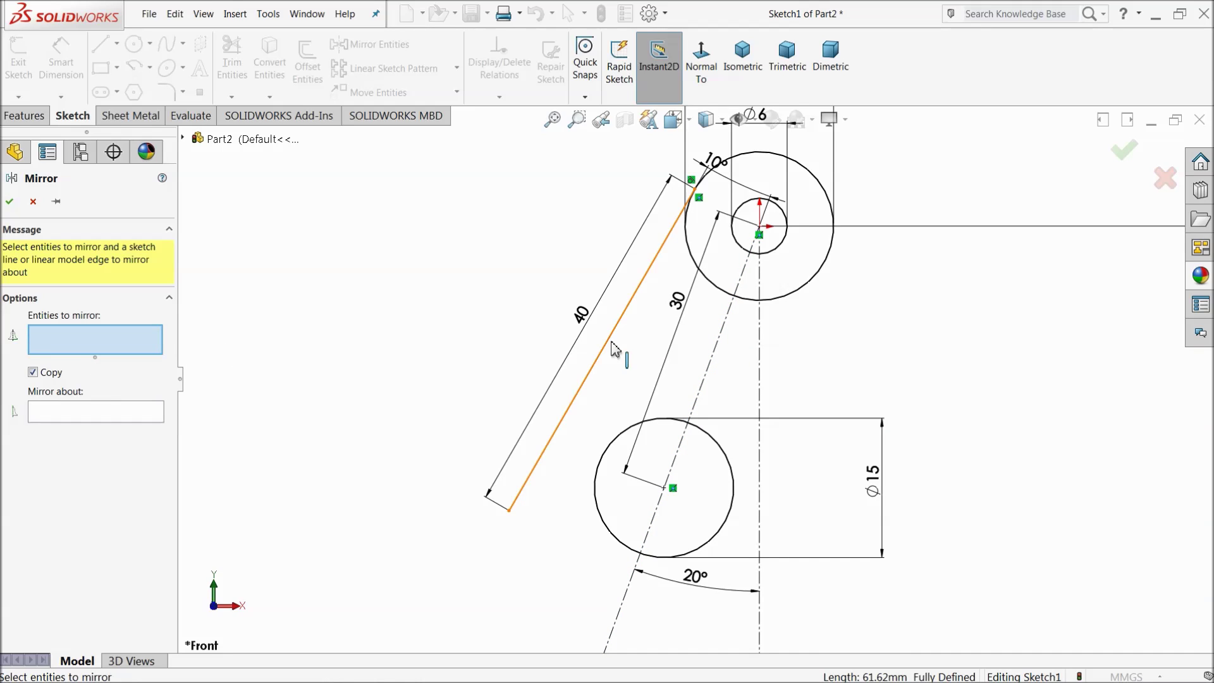
pyautogui.click(611, 342)
pyautogui.click(104, 412)
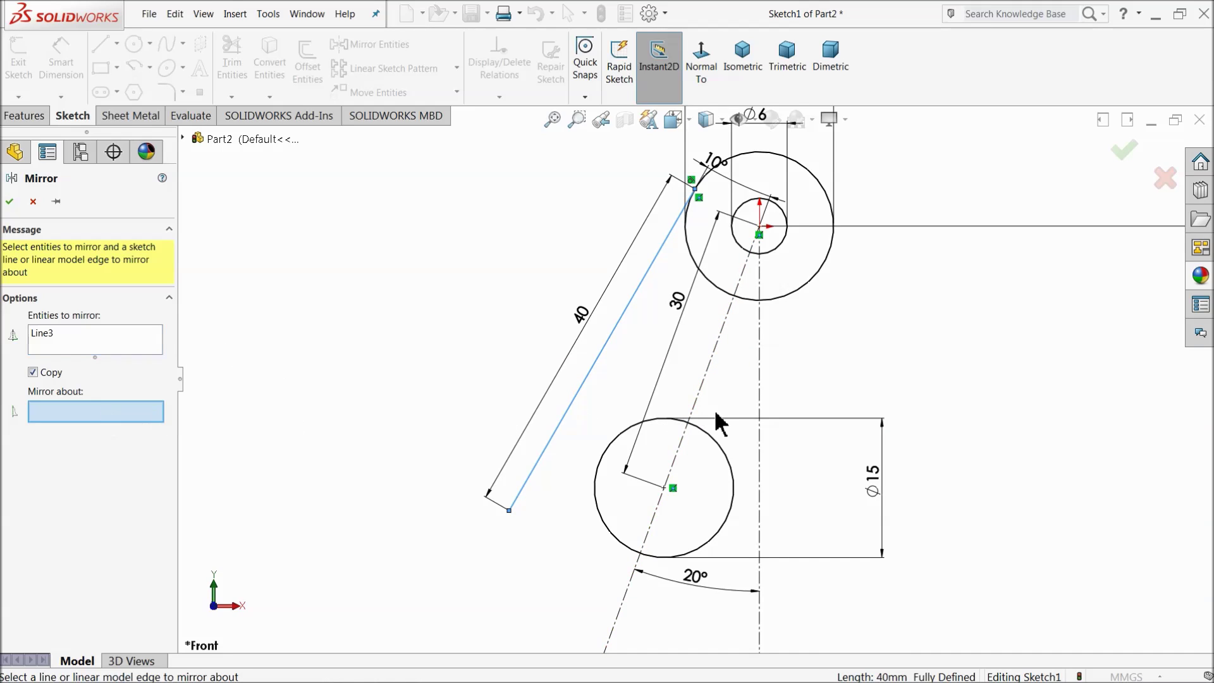
pyautogui.click(709, 376)
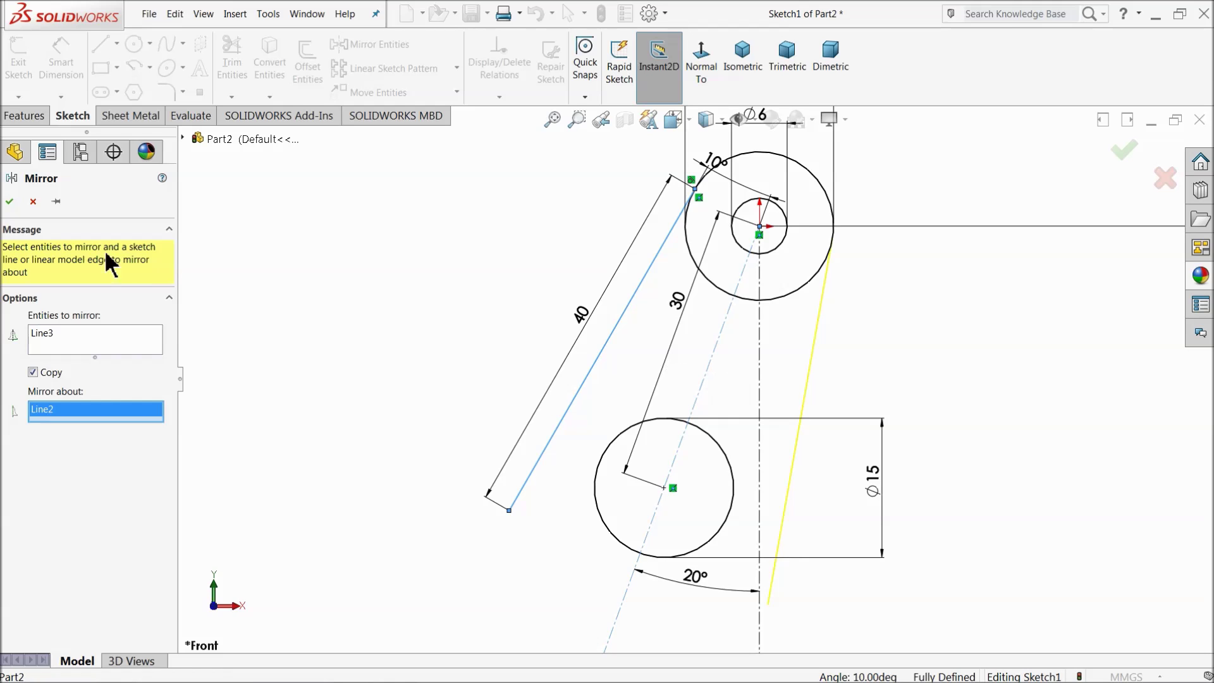
pyautogui.click(10, 201)
pyautogui.scroll(6, 602, 374)
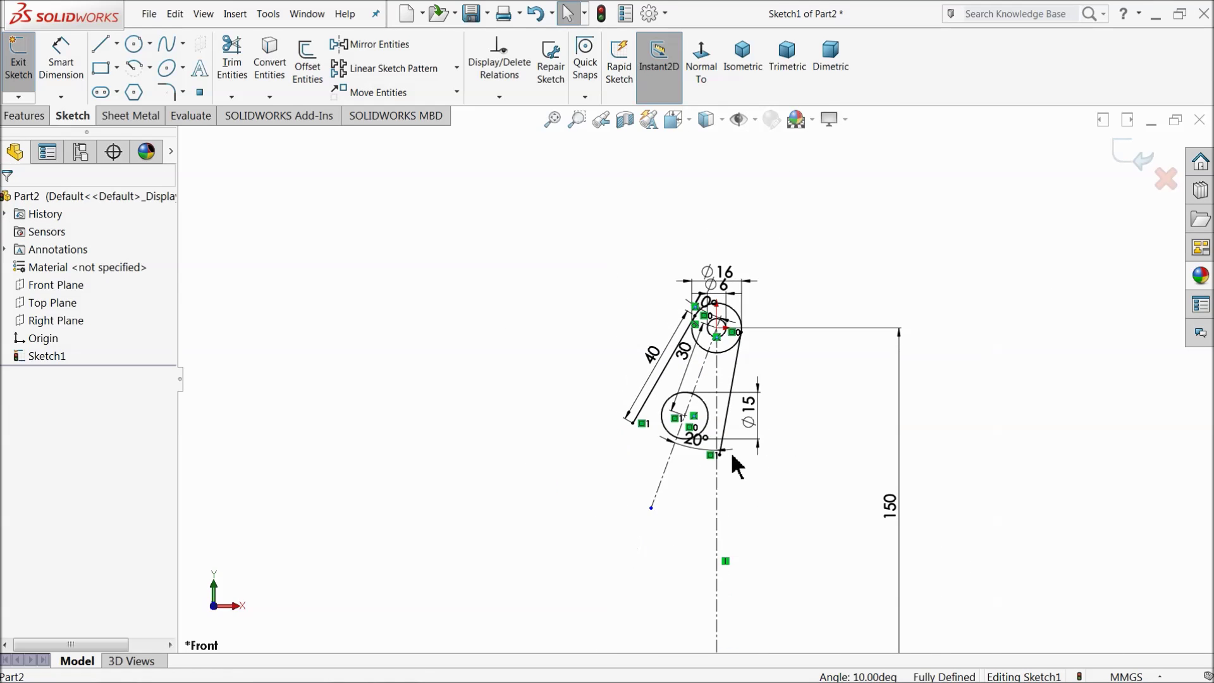
pyautogui.scroll(-5, 731, 392)
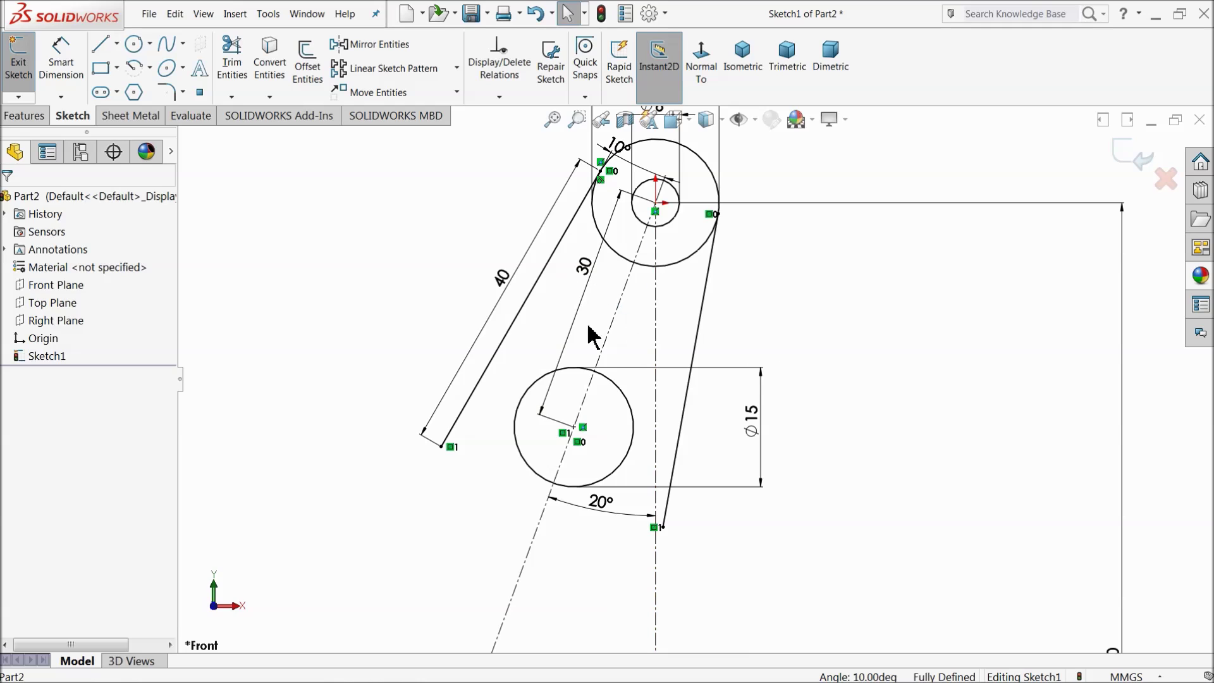
pyautogui.scroll(6, 602, 466)
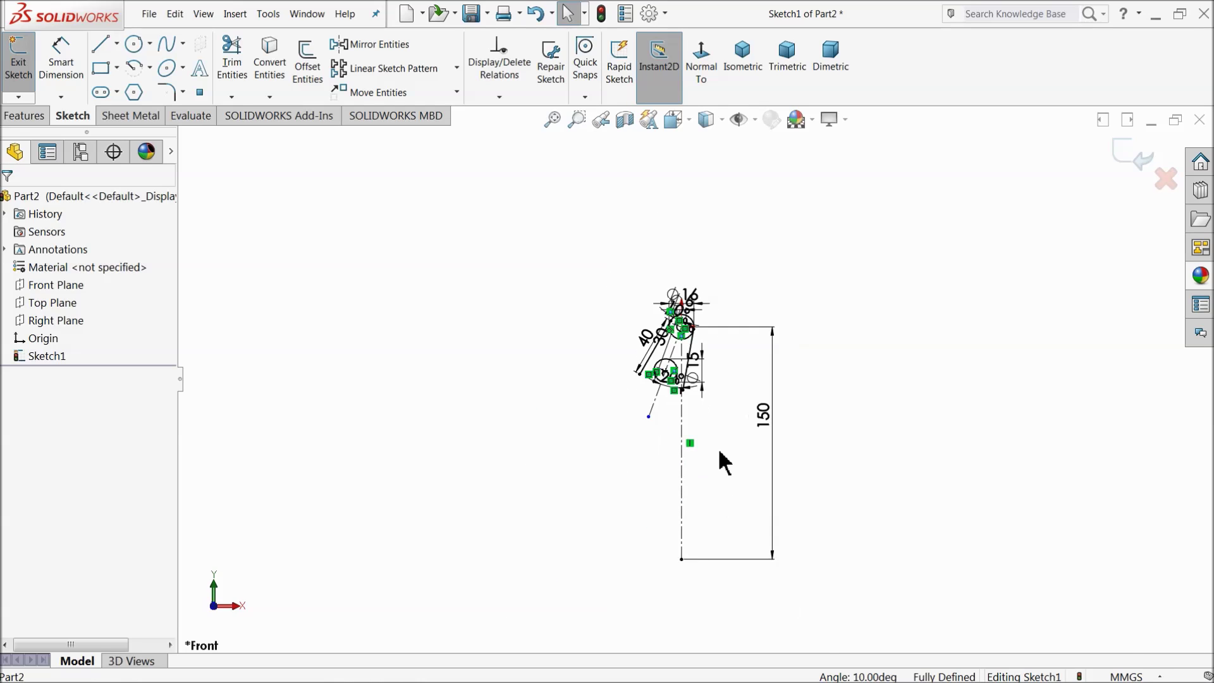
pyautogui.scroll(-4, 720, 451)
pyautogui.scroll(-1, 613, 354)
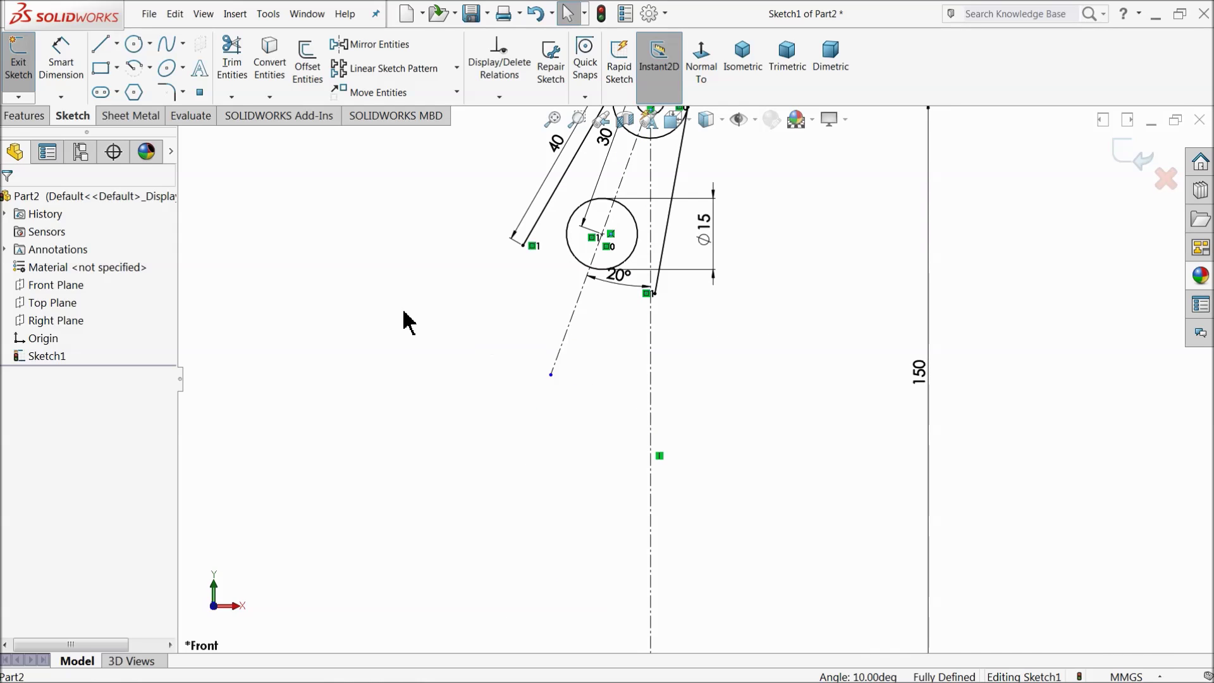
# - Draw a line down from the 40 mm line's end, then a tangent arc to the centerline's bottom
pyautogui.click(102, 48)
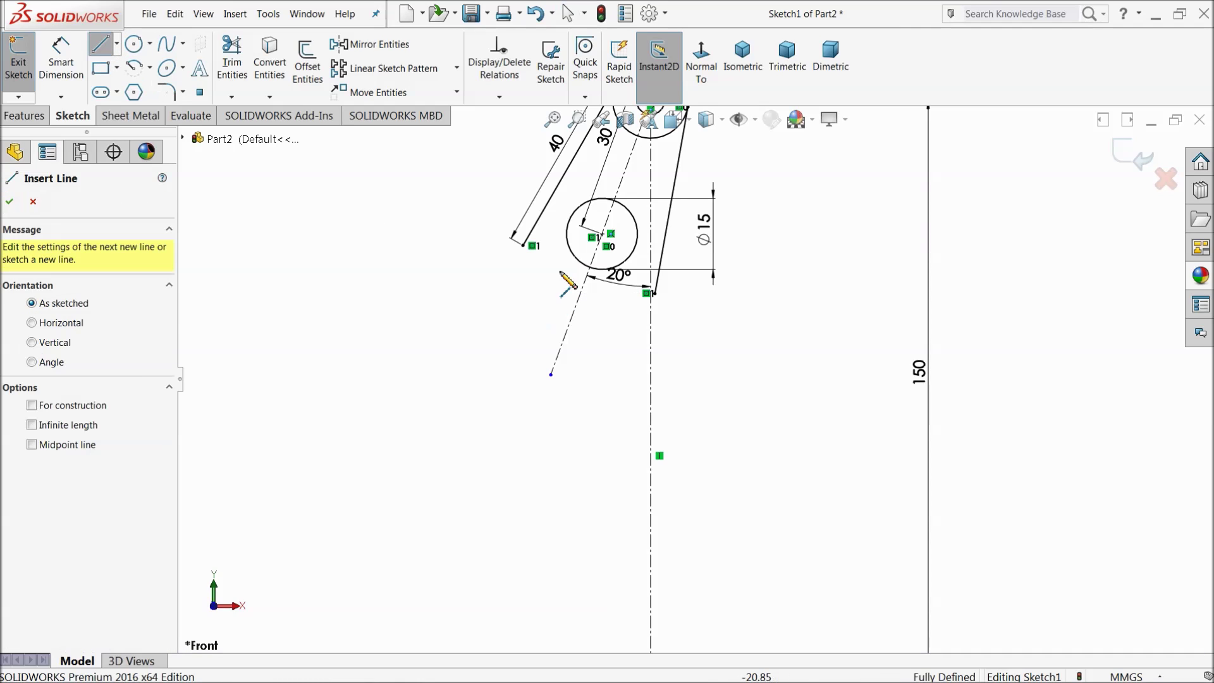
pyautogui.click(523, 245)
pyautogui.scroll(3, 510, 407)
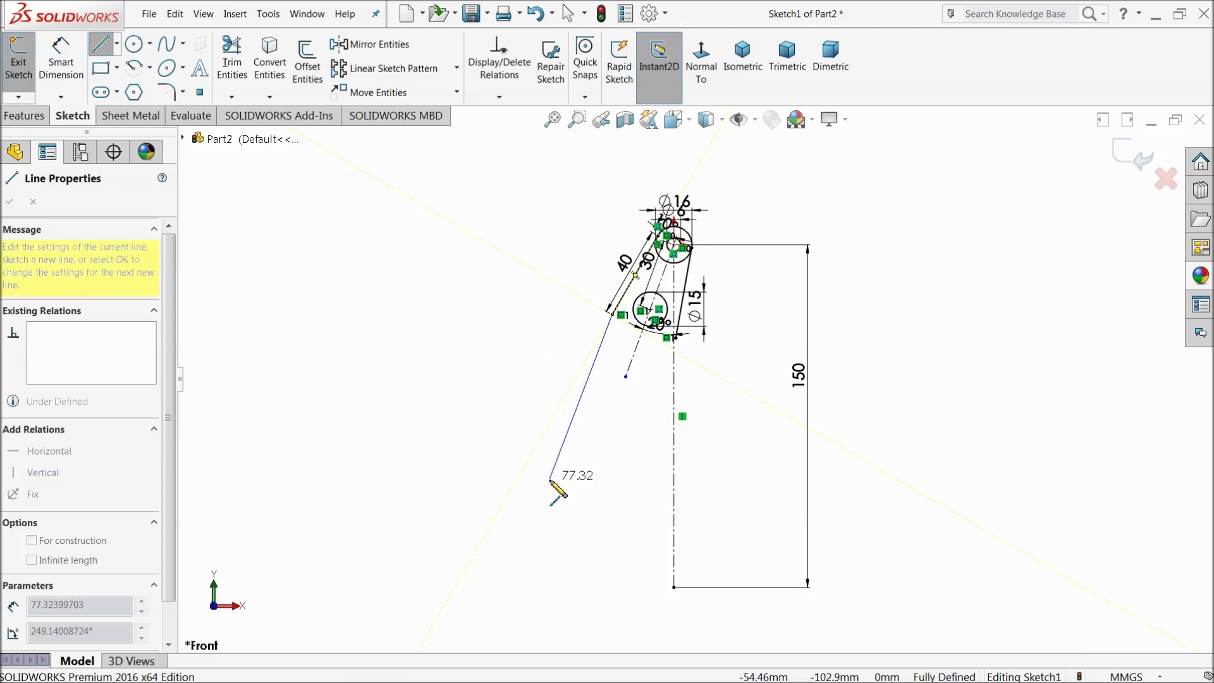
pyautogui.scroll(-2, 556, 483)
pyautogui.click(576, 460)
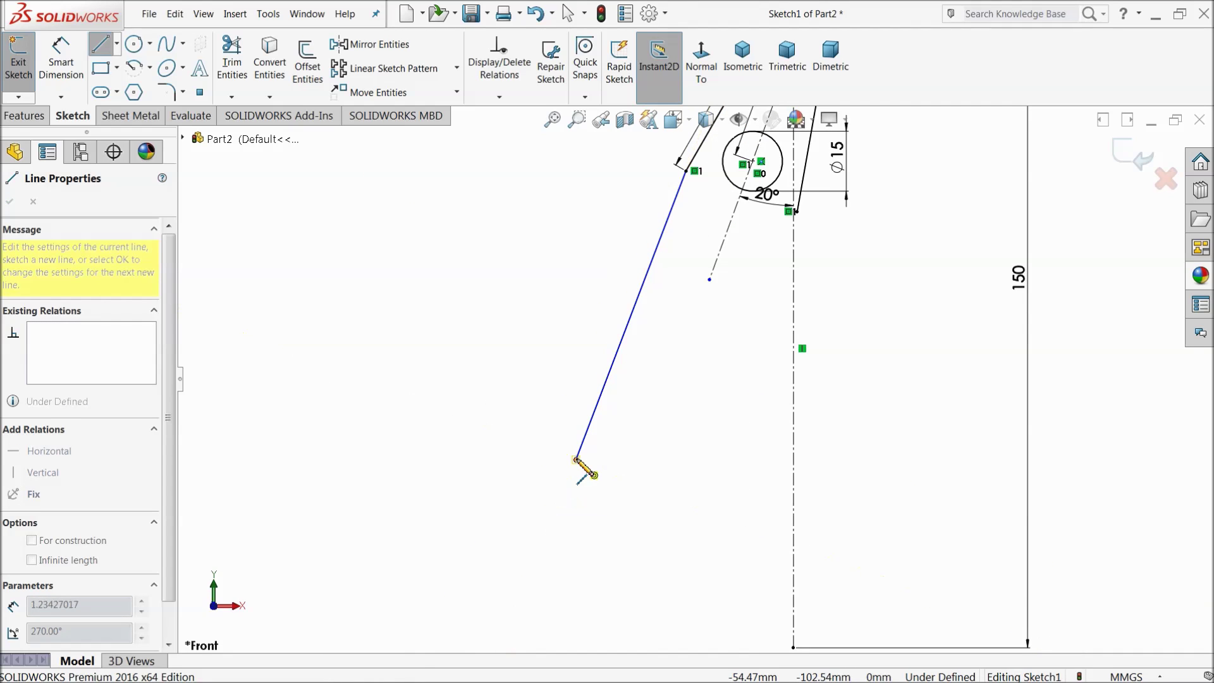
pyautogui.scroll(2, 591, 550)
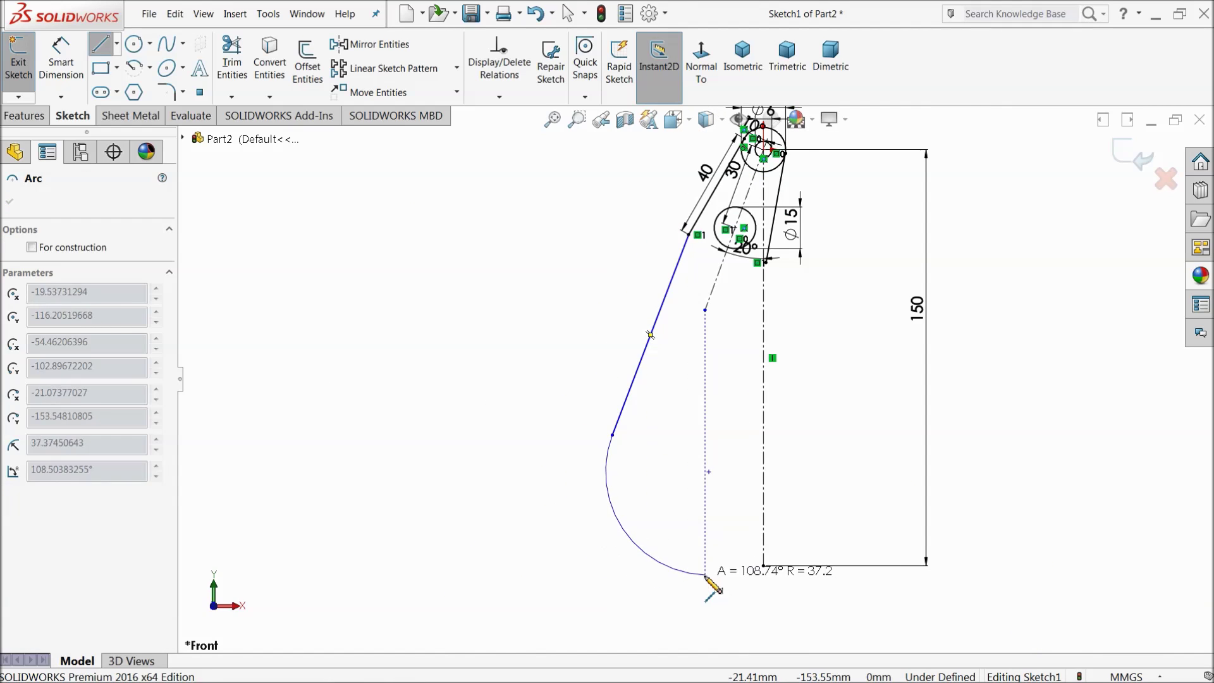
pyautogui.scroll(-1, 710, 562)
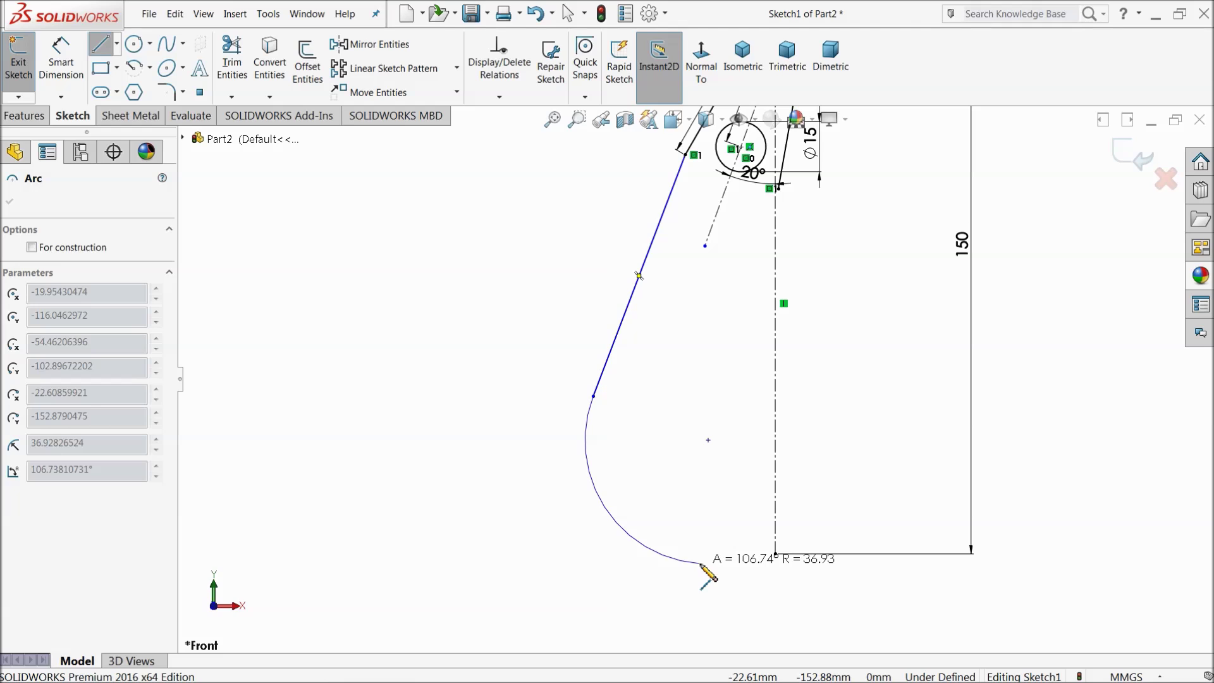
pyautogui.scroll(-2, 746, 560)
pyautogui.scroll(-1, 756, 550)
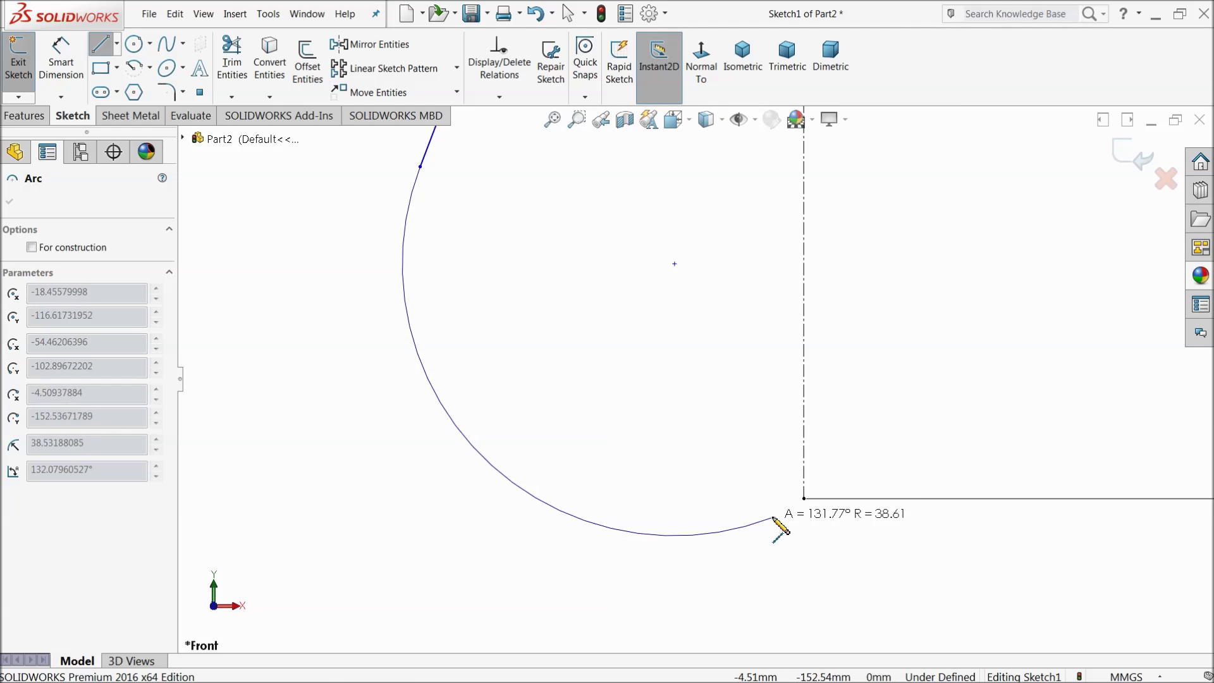
pyautogui.click(805, 499)
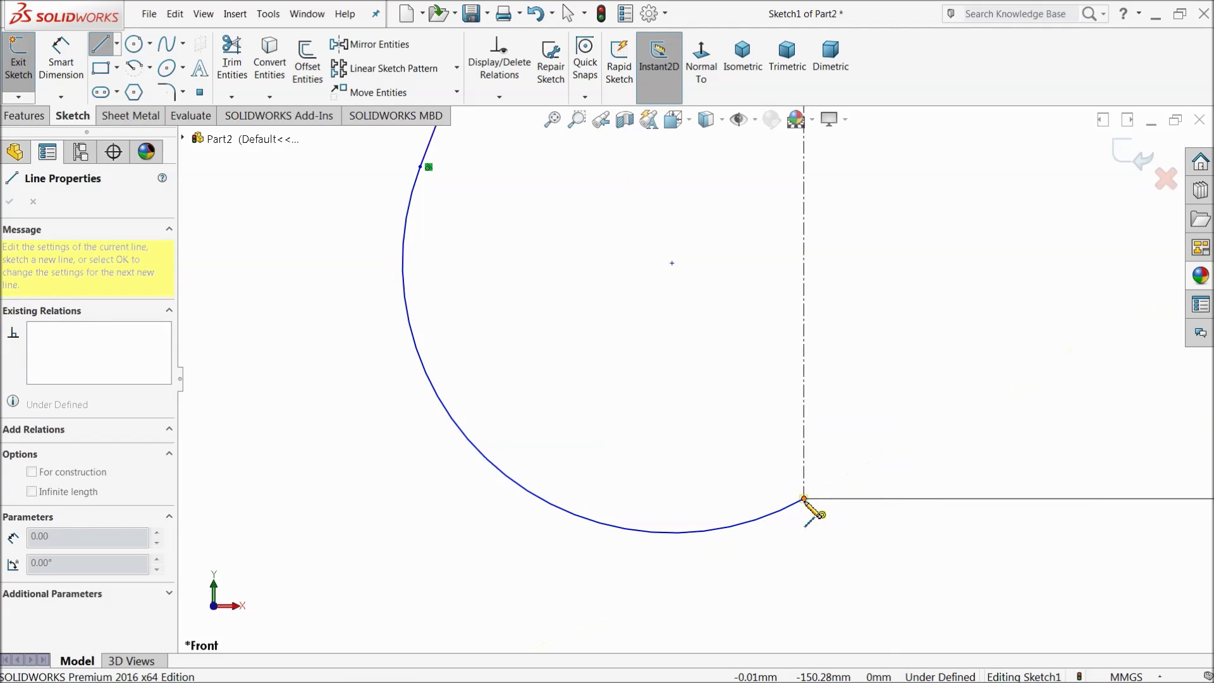
pyautogui.press('a')
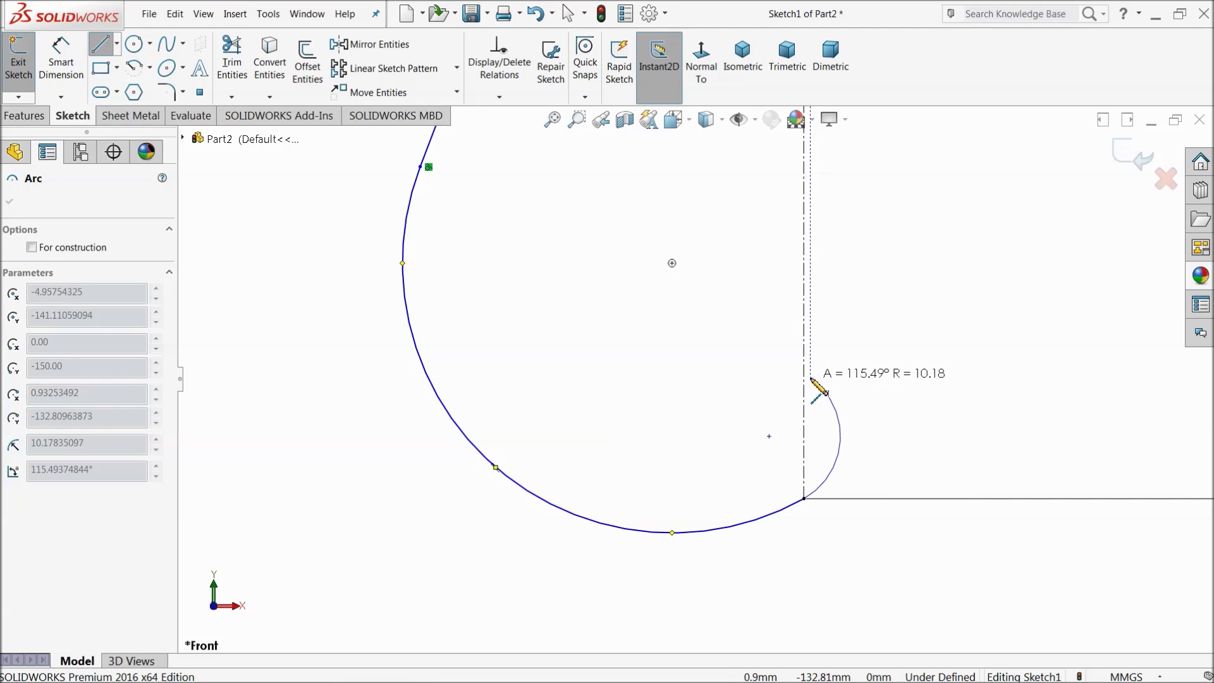
pyautogui.rightClick(841, 381)
pyautogui.click(872, 382)
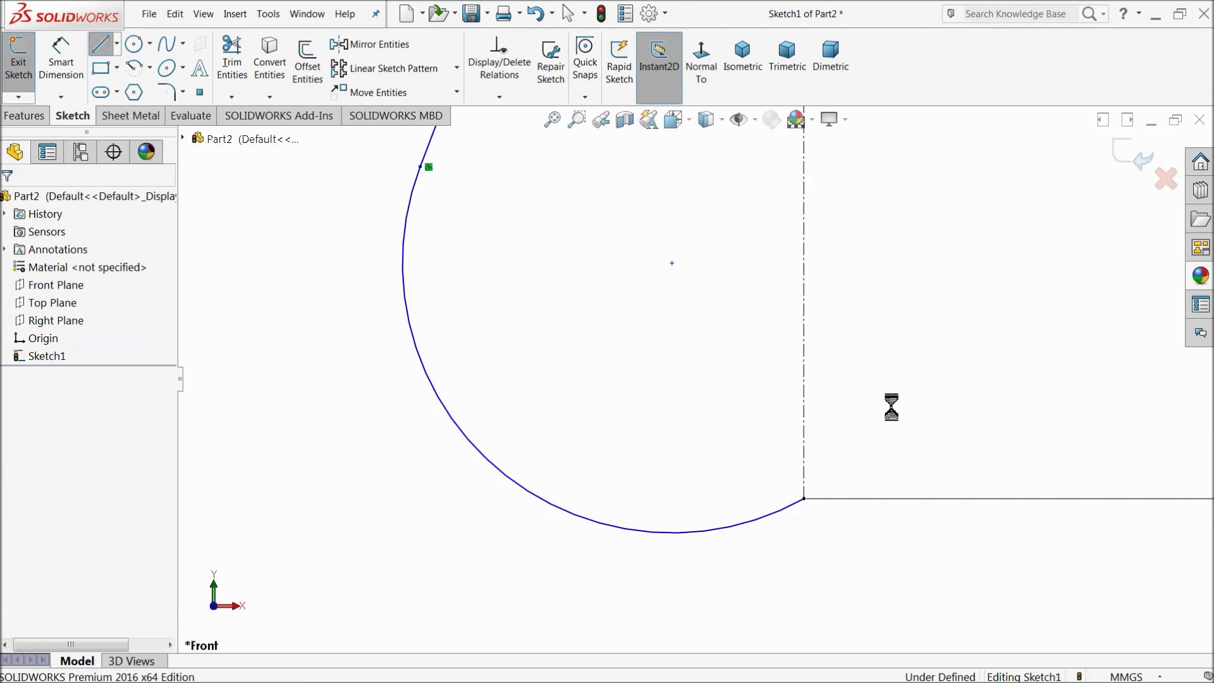
# - Draw a centerpoint arc at the hook tip starting from the profile's lower end
pyautogui.click(150, 69)
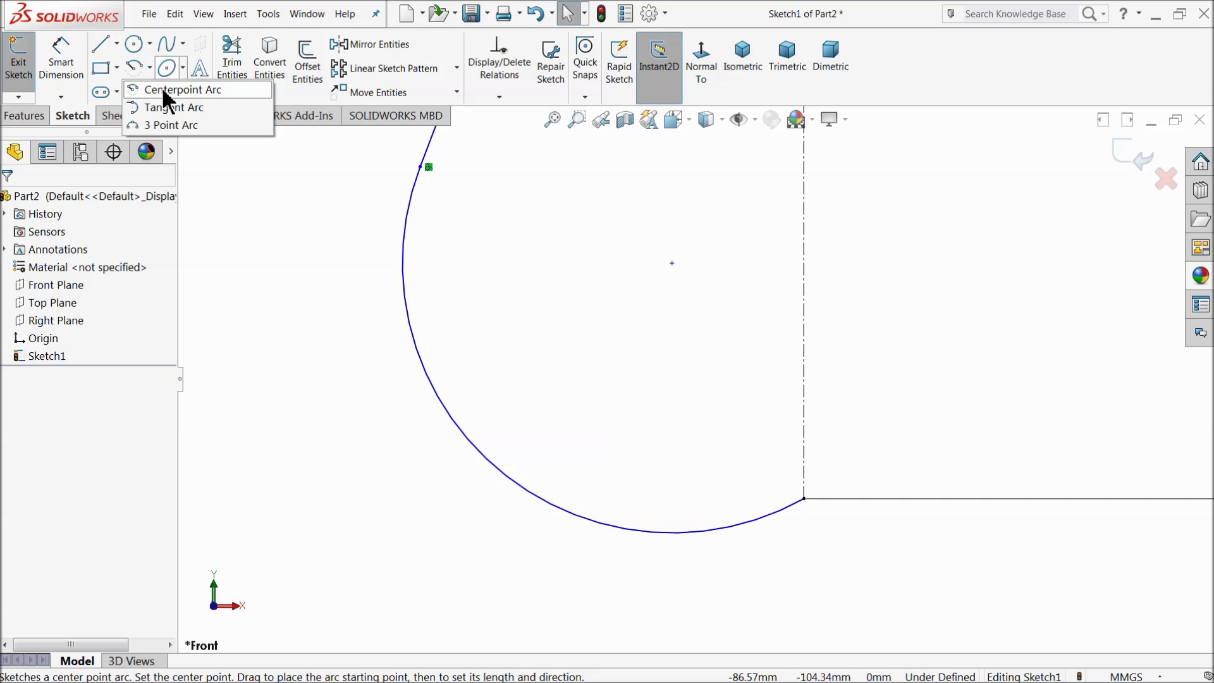
pyautogui.click(164, 91)
pyautogui.click(821, 421)
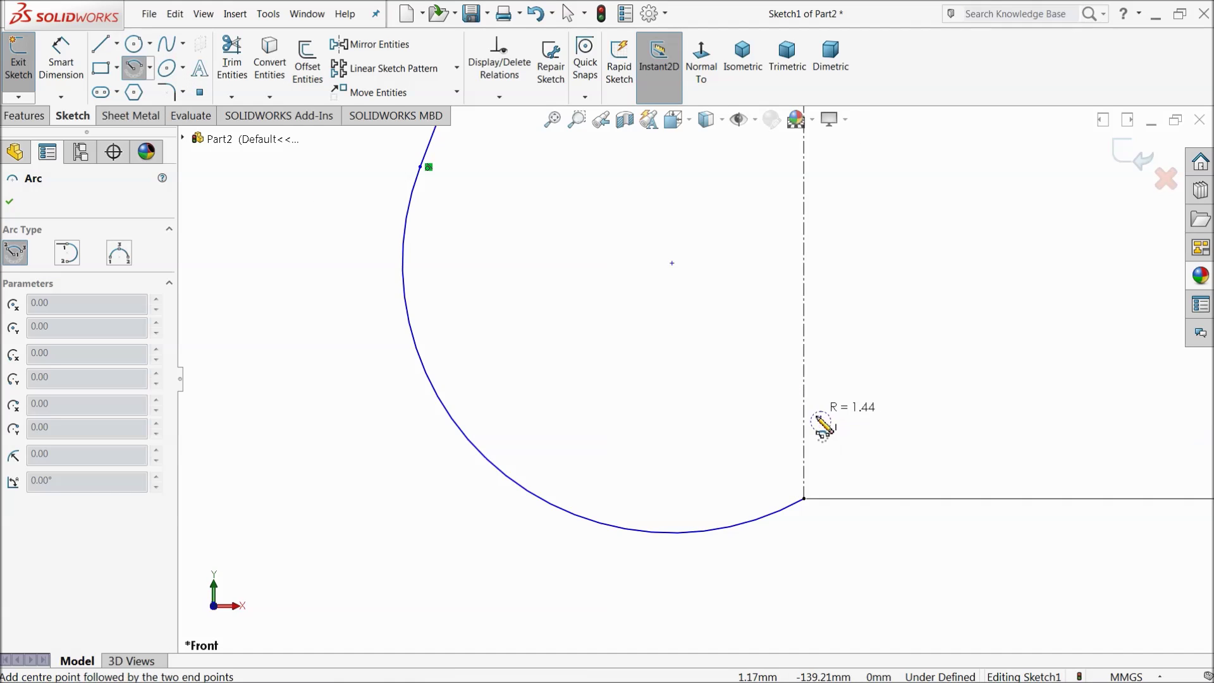
pyautogui.click(804, 499)
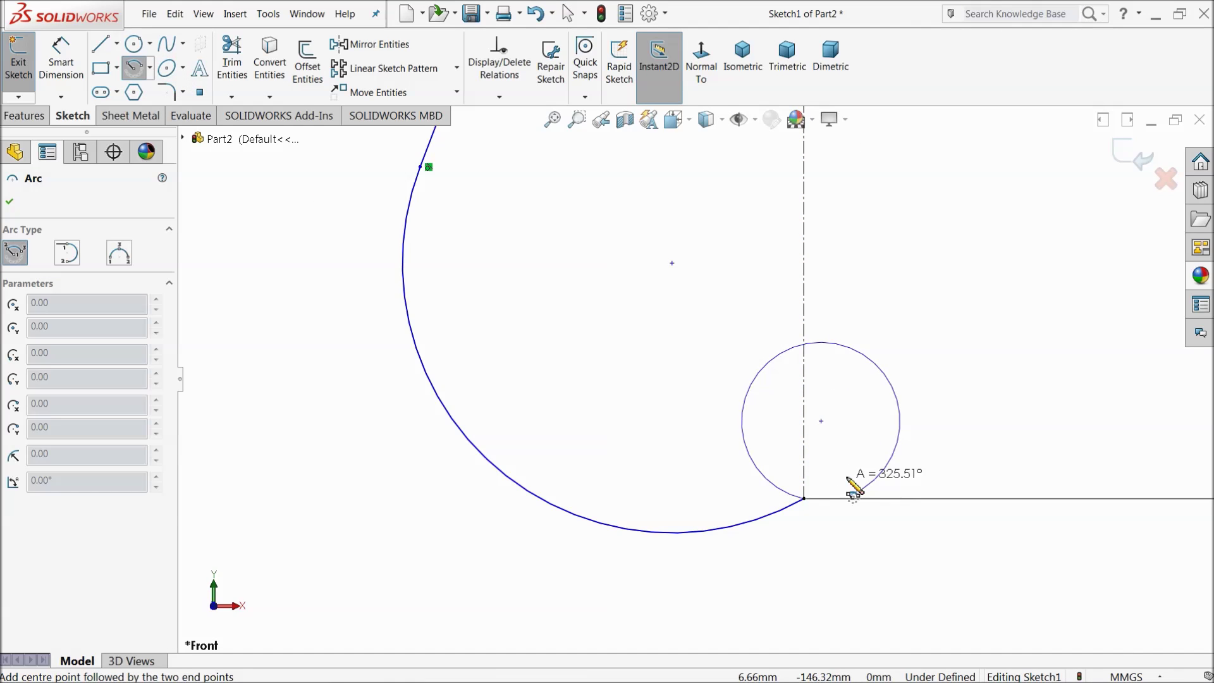
pyautogui.click(806, 345)
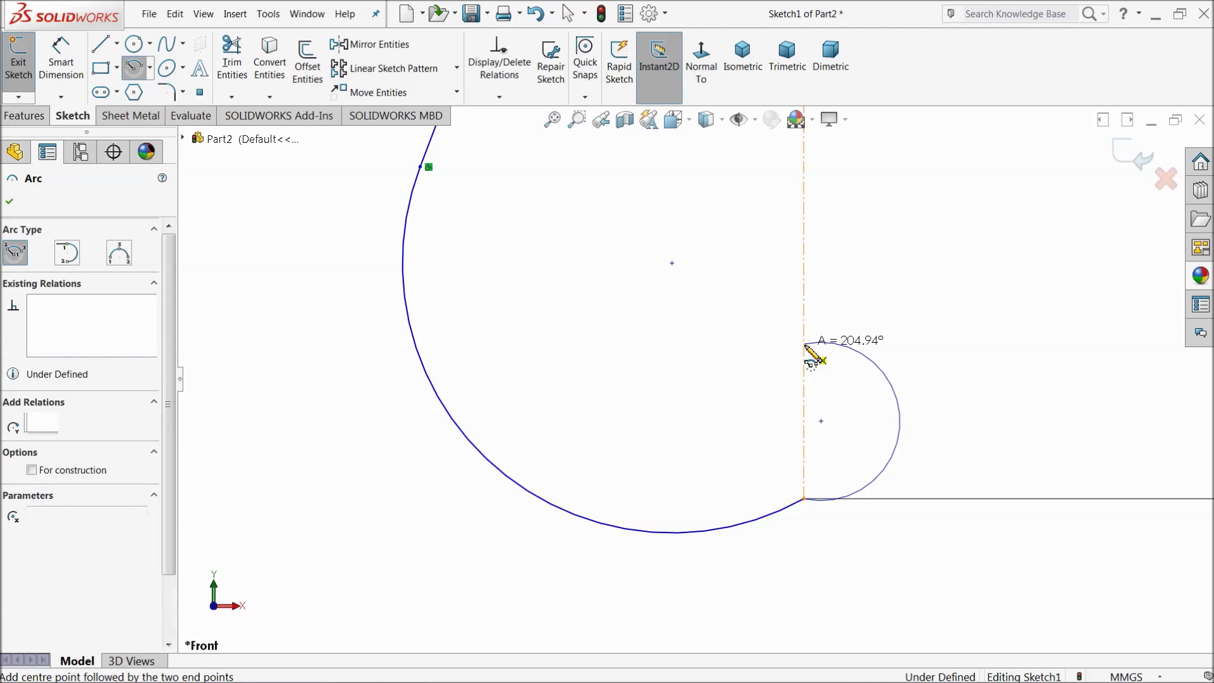
pyautogui.rightClick(858, 275)
pyautogui.click(891, 288)
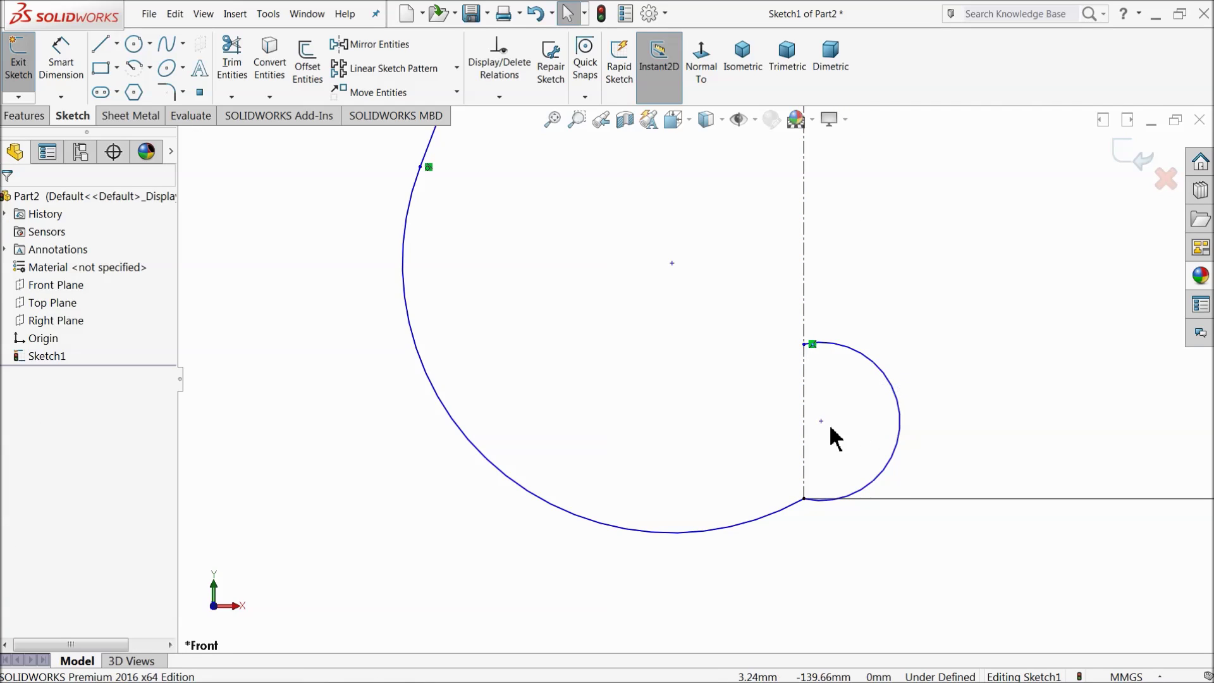
# - Dimension the tip arc's endpoints 10 mm apart vertically
pyautogui.click(55, 65)
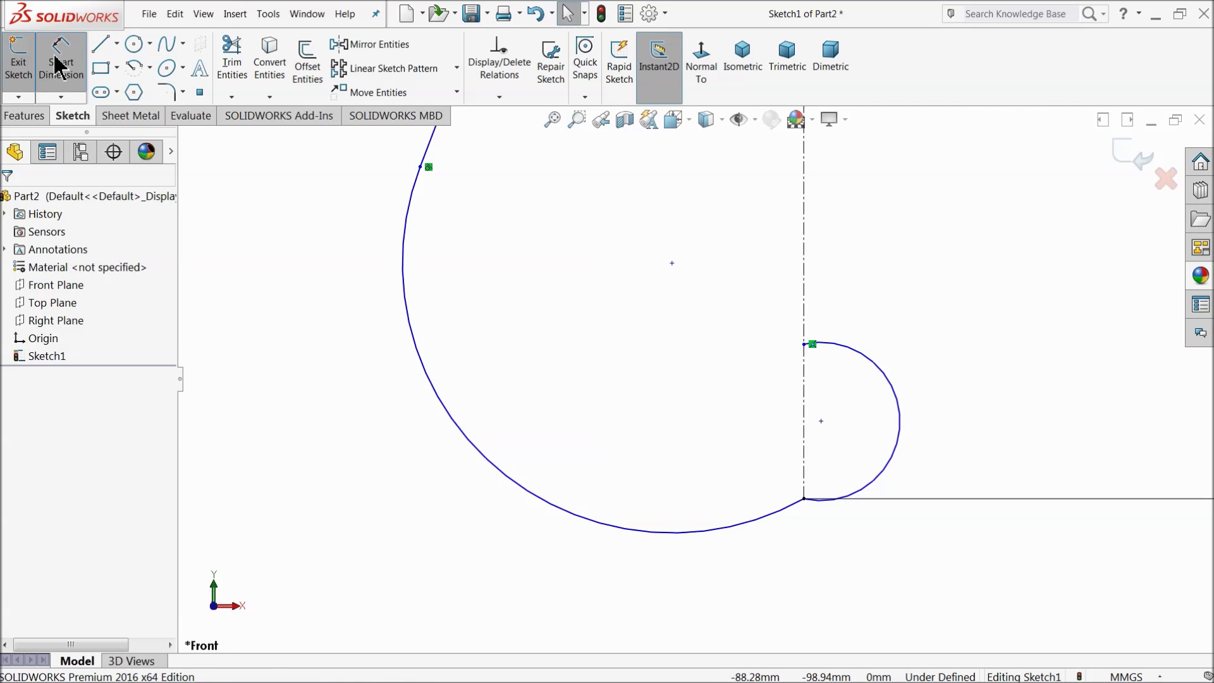
pyautogui.click(806, 345)
pyautogui.click(804, 500)
pyautogui.click(955, 437)
pyautogui.write('10')
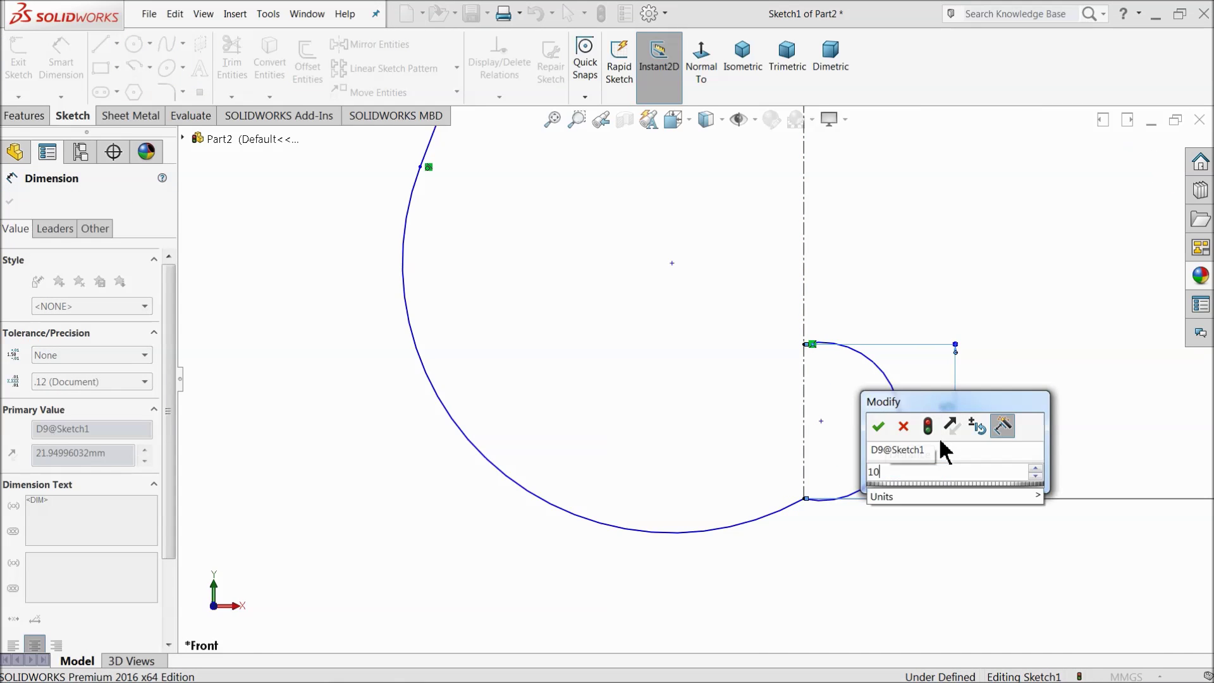
pyautogui.press('Return')
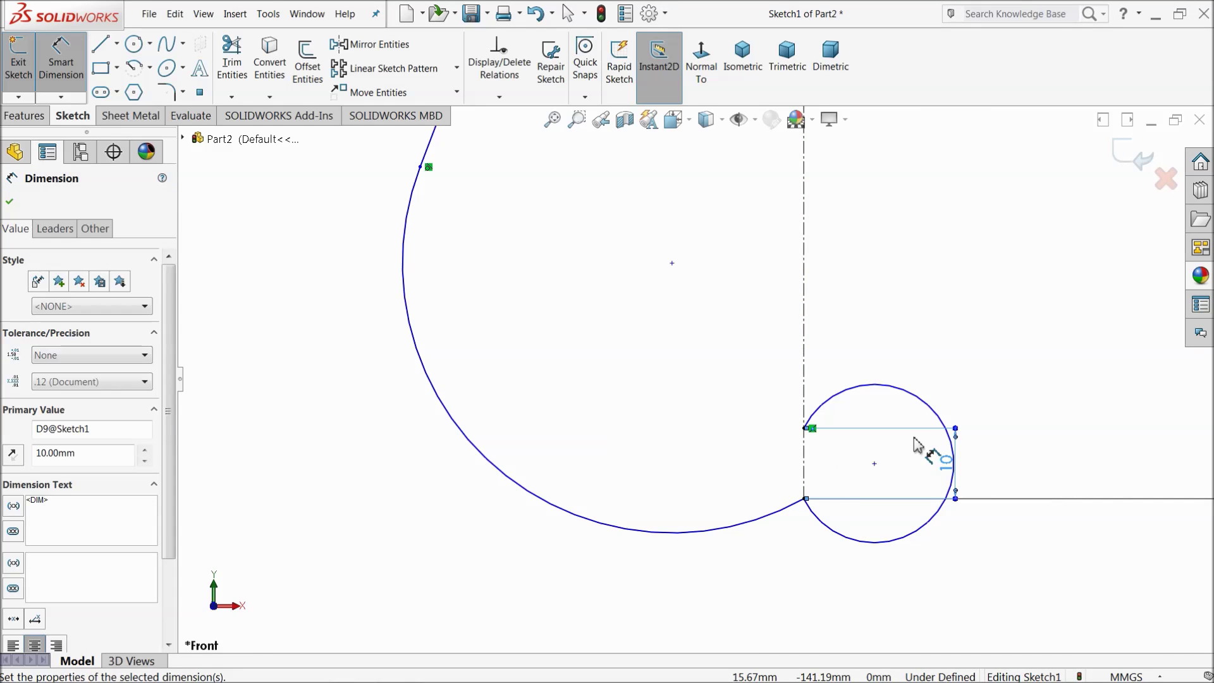
pyautogui.click(9, 201)
pyautogui.scroll(-3, 949, 481)
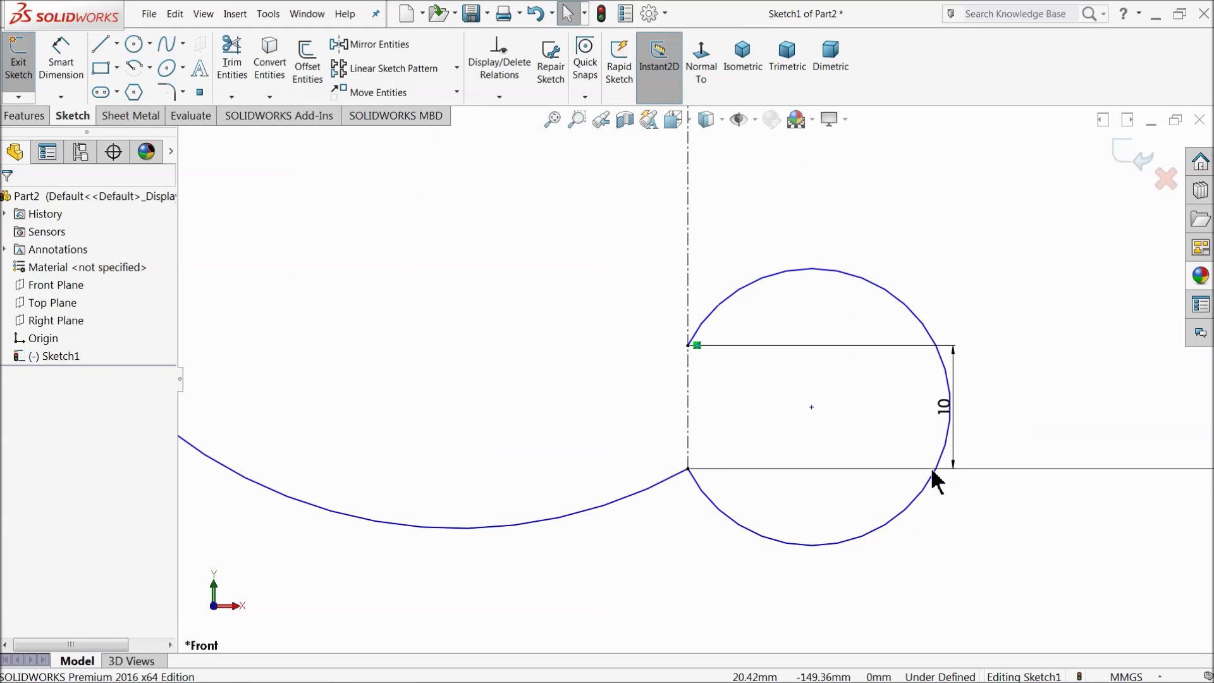
pyautogui.click(812, 408)
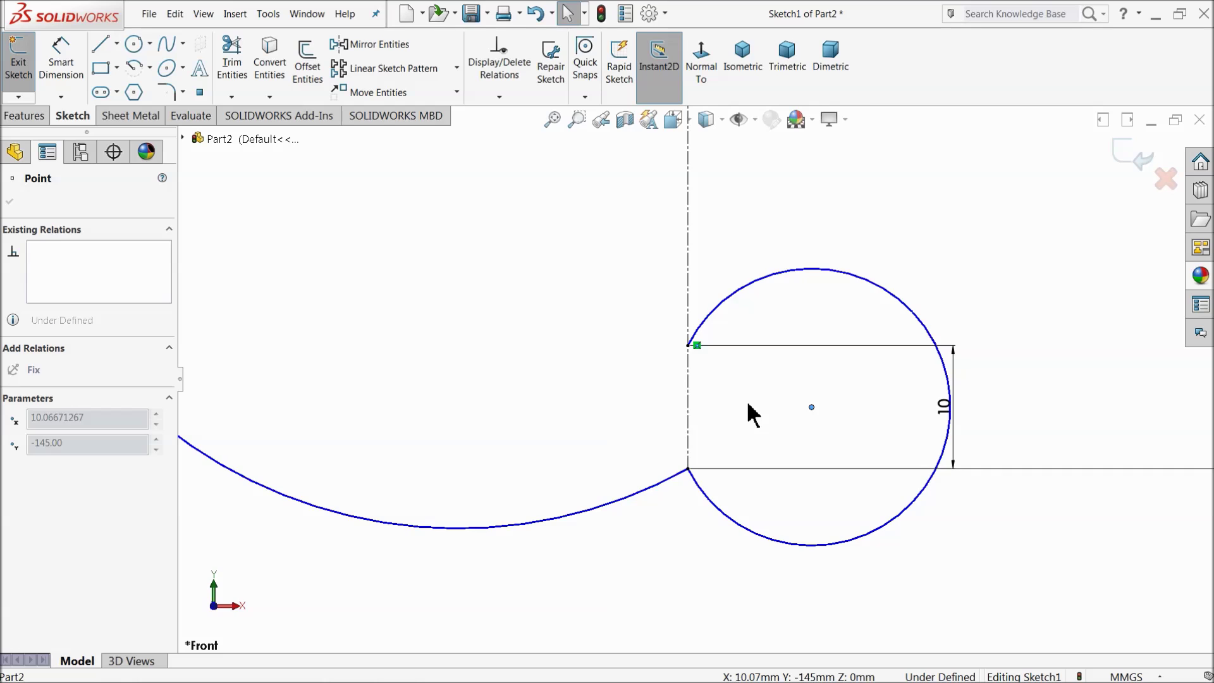
# - Draw the inner edge line down from the mirrored line, ending in a tangent arc into the tip arc
pyautogui.hotkey('shift', 'z')
pyautogui.press('Escape')
pyautogui.hotkey('shift', 'z')
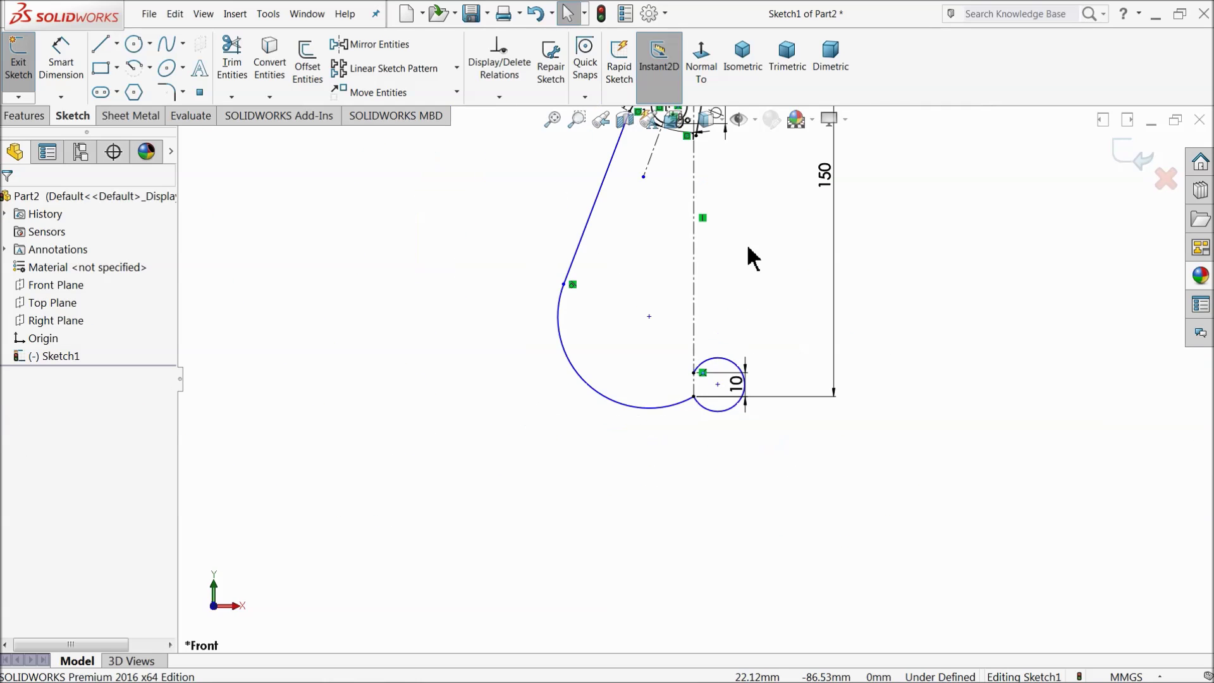
pyautogui.scroll(-2, 752, 258)
pyautogui.click(103, 46)
pyautogui.scroll(-2, 702, 271)
pyautogui.click(693, 246)
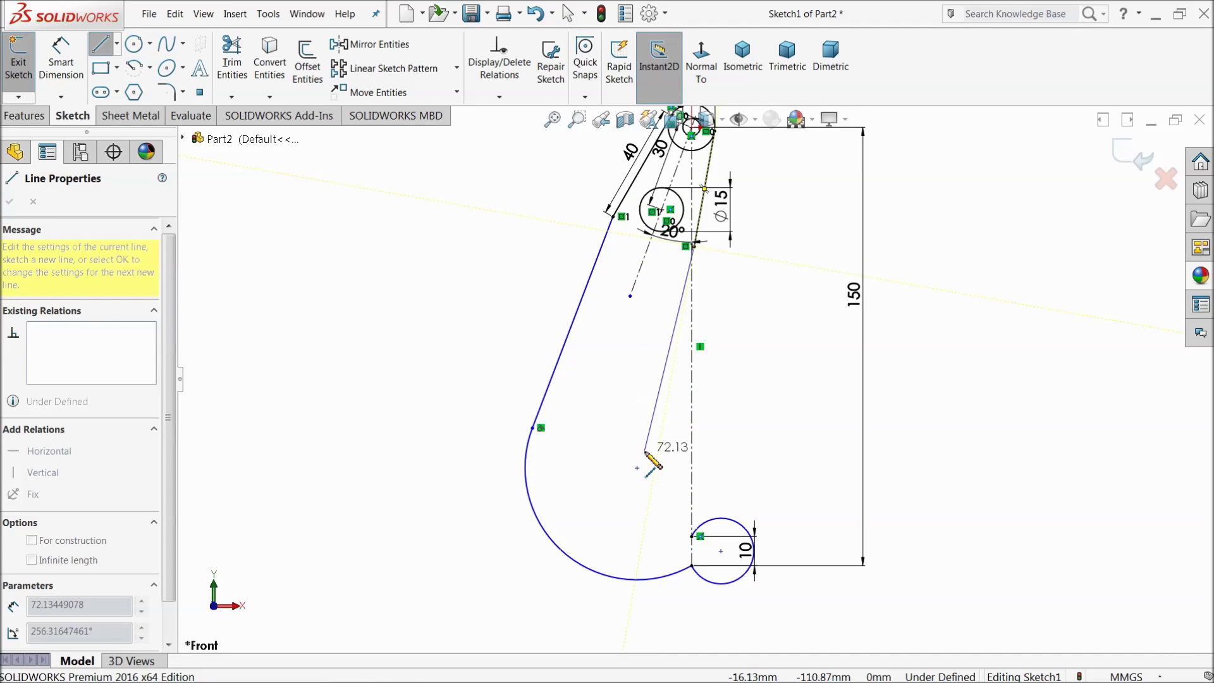
pyautogui.scroll(-3, 639, 446)
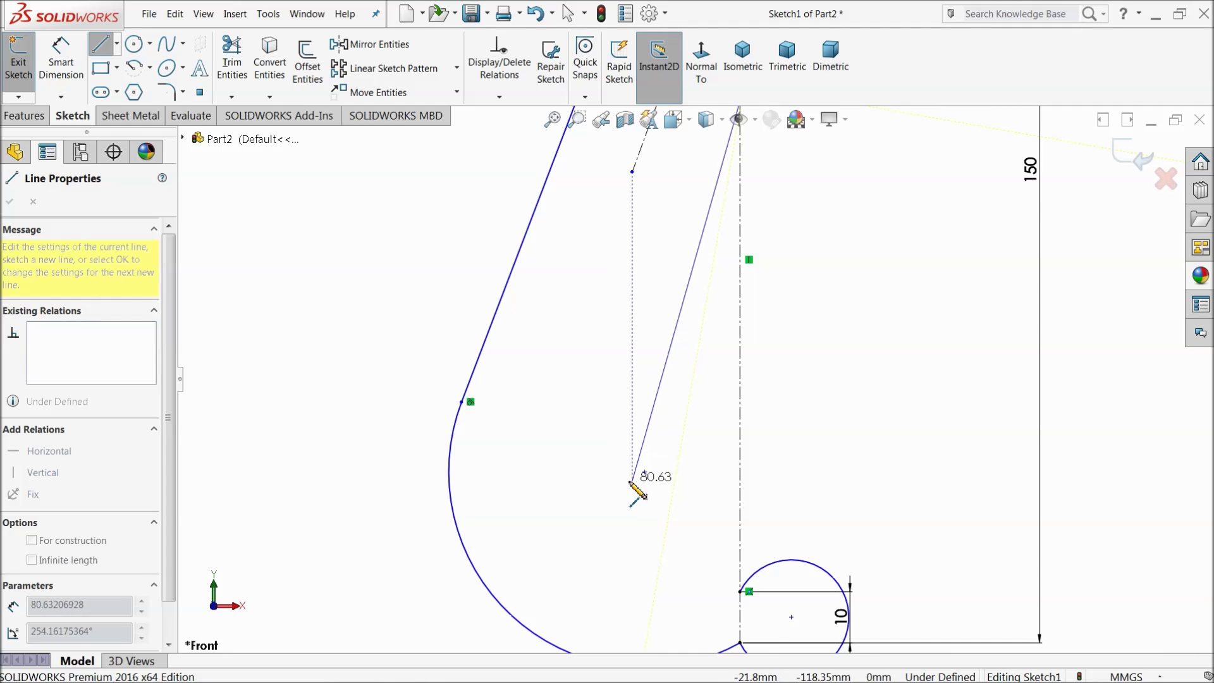
pyautogui.click(661, 487)
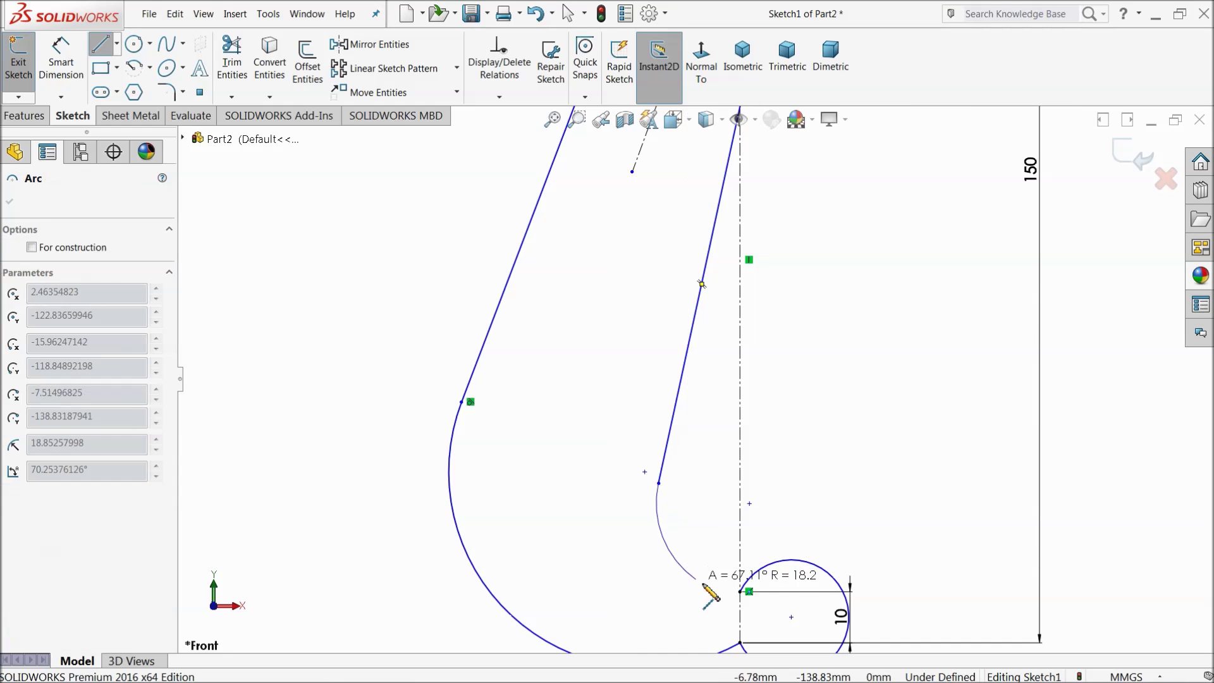
pyautogui.click(740, 591)
pyautogui.rightClick(817, 473)
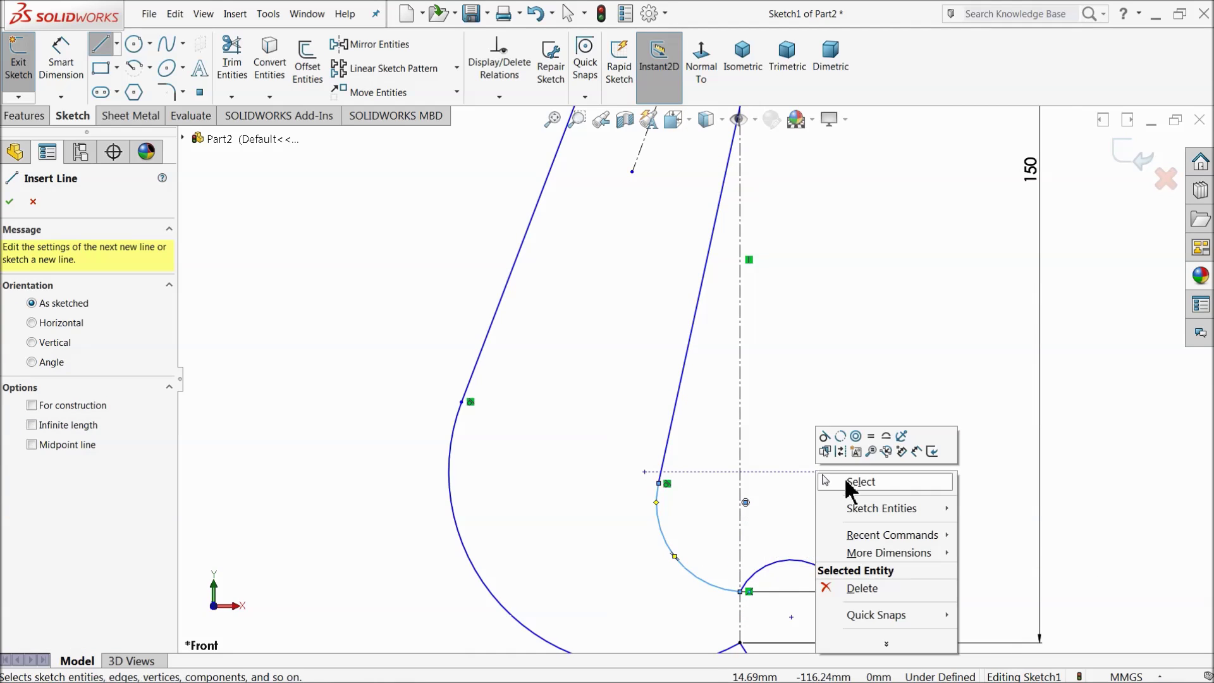
pyautogui.click(861, 482)
pyautogui.scroll(3, 773, 607)
pyautogui.scroll(-8, 727, 524)
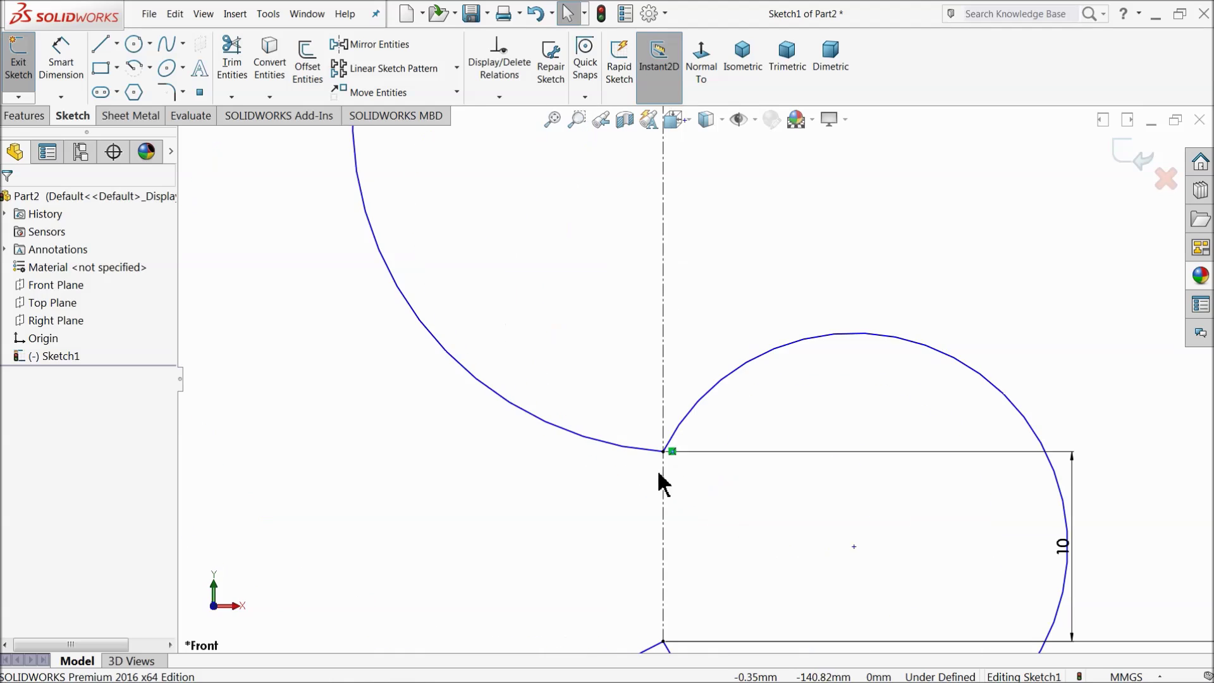
# - Make the inner curved arc tangent to the tip arc
pyautogui.click(661, 453)
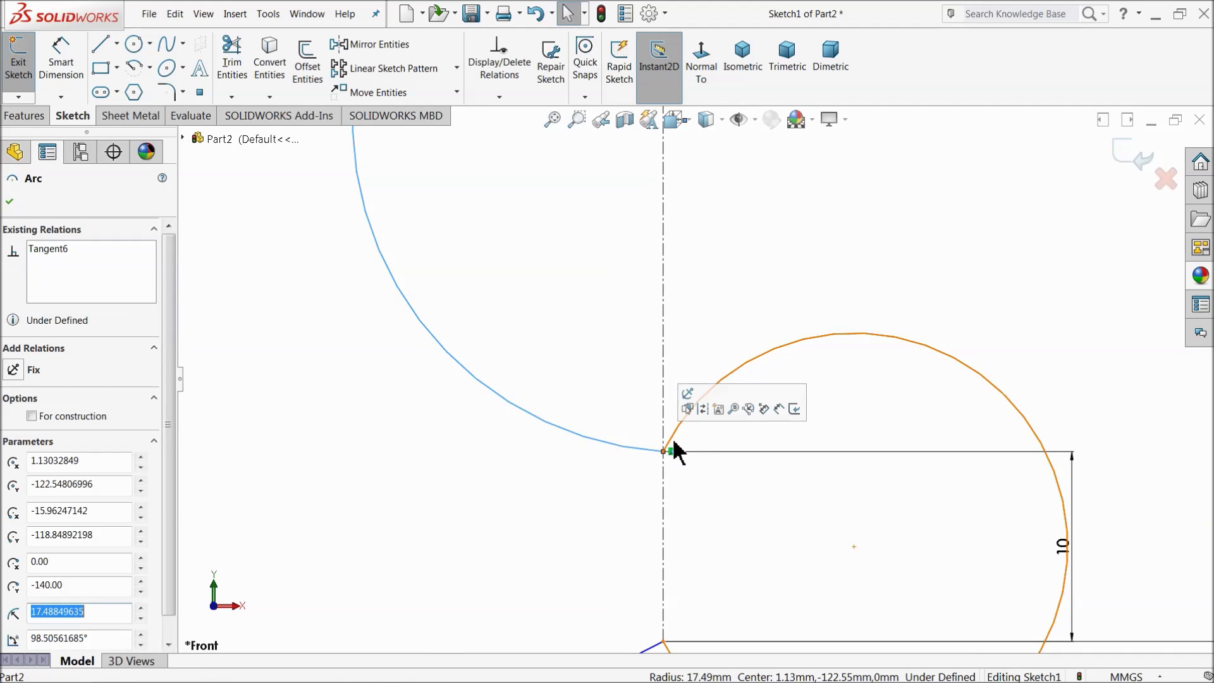
pyautogui.keyDown('ctrl'); pyautogui.click(669, 446); pyautogui.keyUp('ctrl')
pyautogui.click(730, 376)
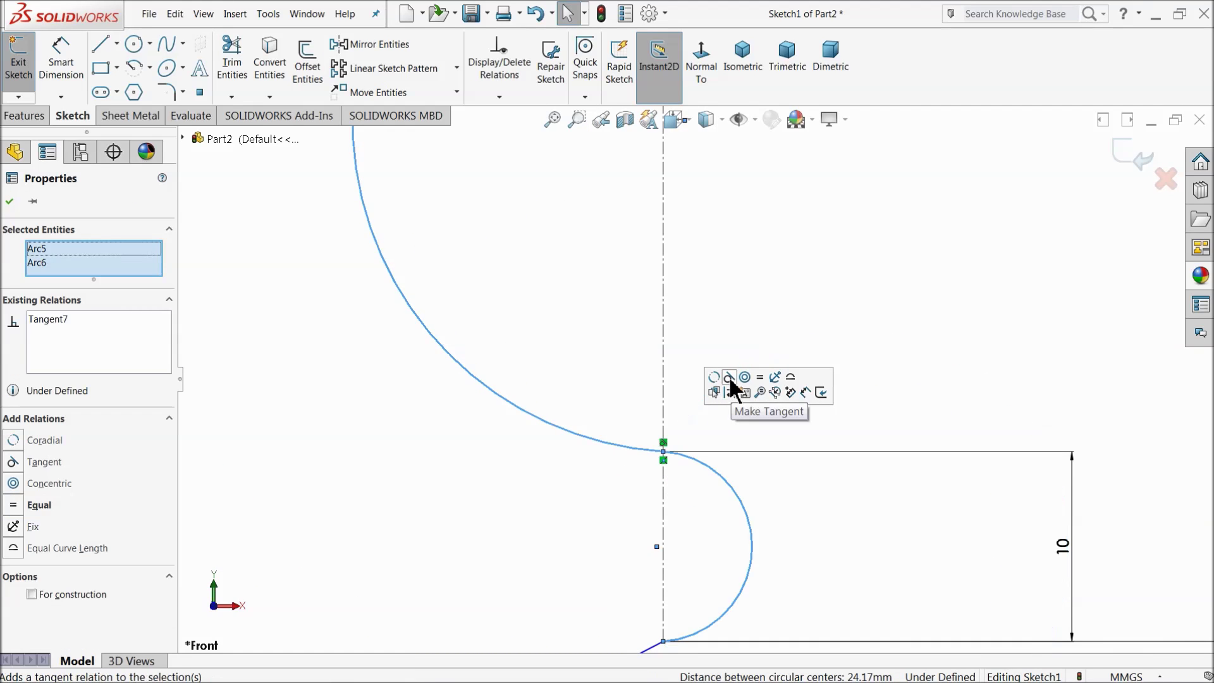
pyautogui.scroll(3, 737, 431)
pyautogui.click(700, 569)
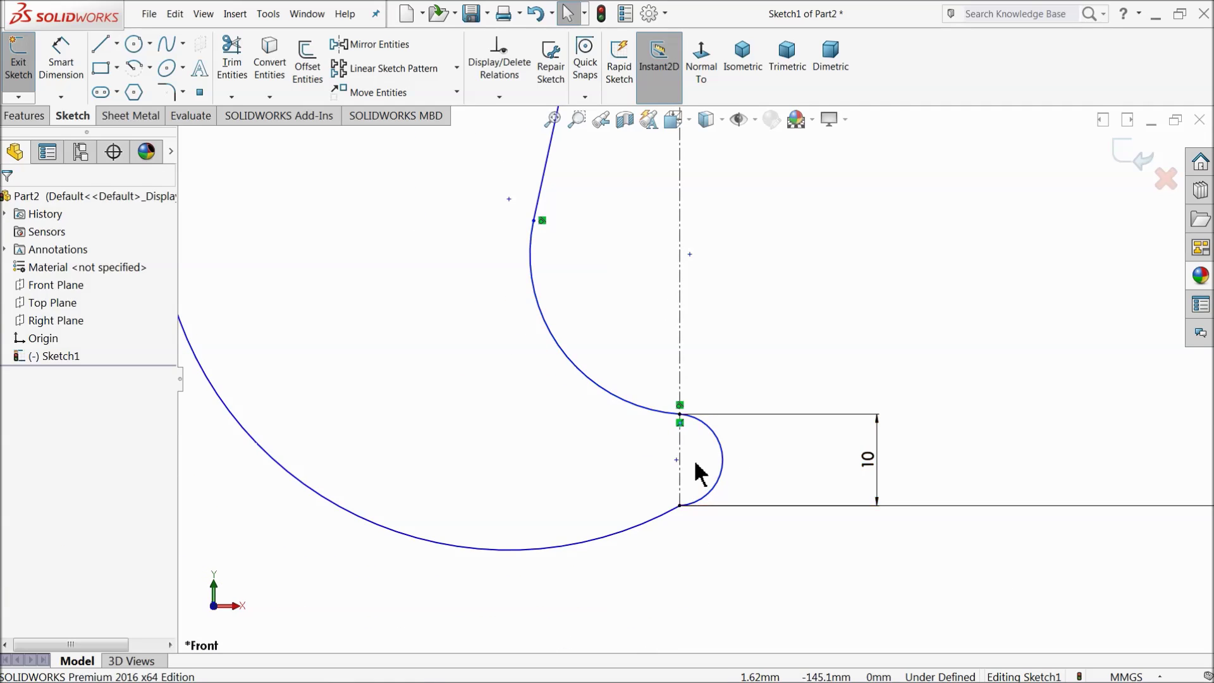
# - Constrain the hook's inner and outer straight edges parallel to each other
pyautogui.scroll(-3, 700, 476)
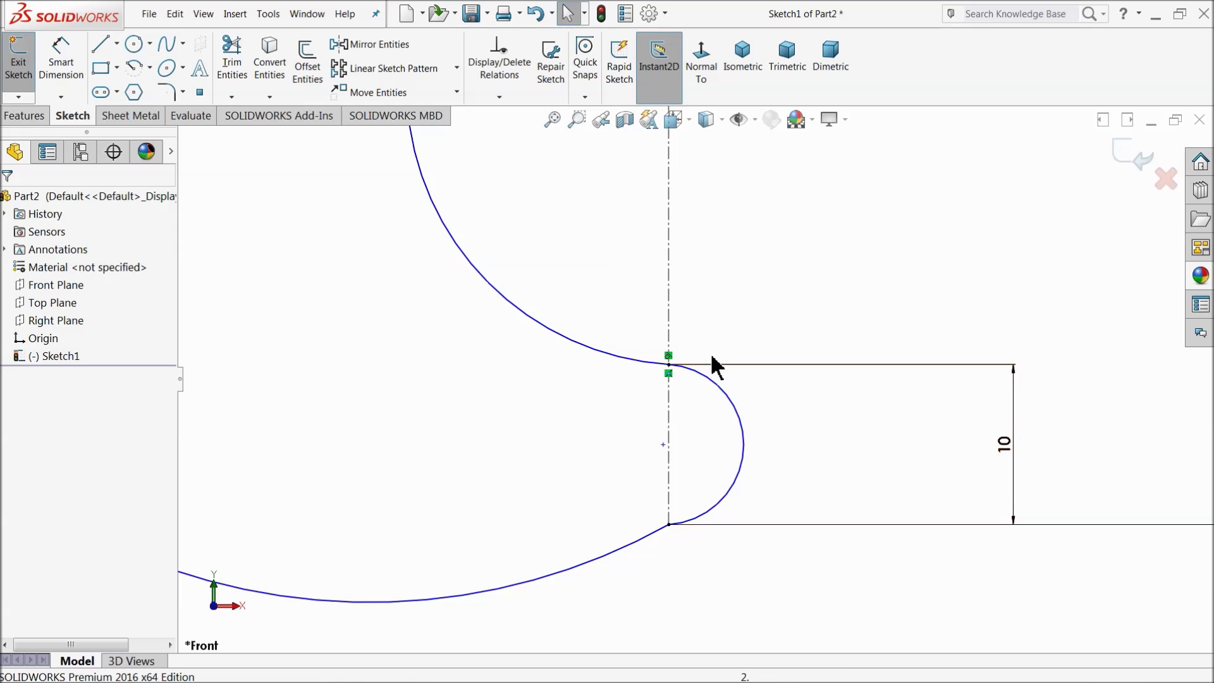
pyautogui.scroll(3, 681, 359)
pyautogui.scroll(2, 681, 359)
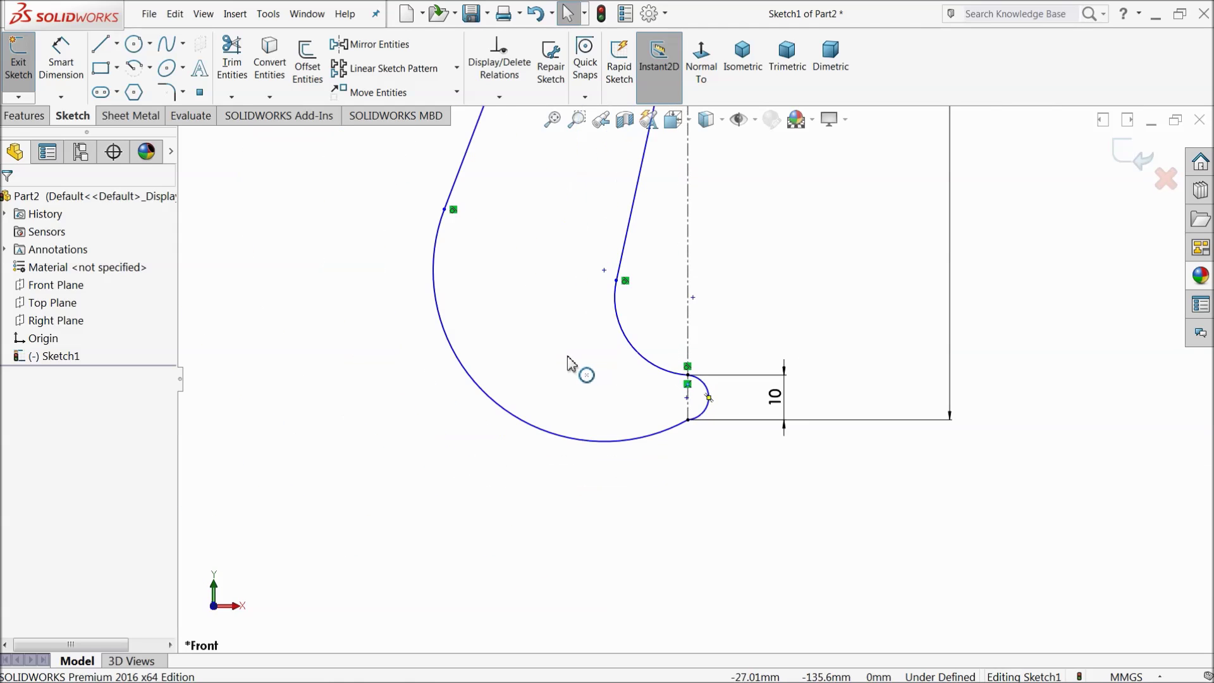
pyautogui.scroll(5, 588, 306)
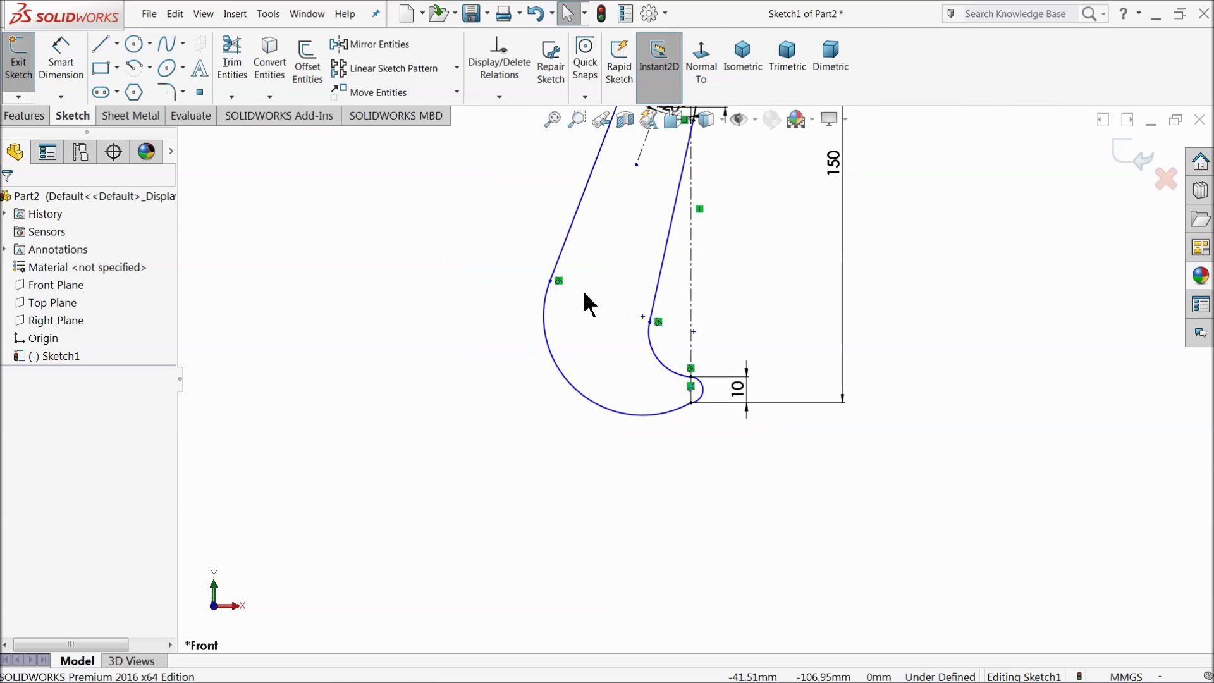
pyautogui.scroll(-4, 726, 239)
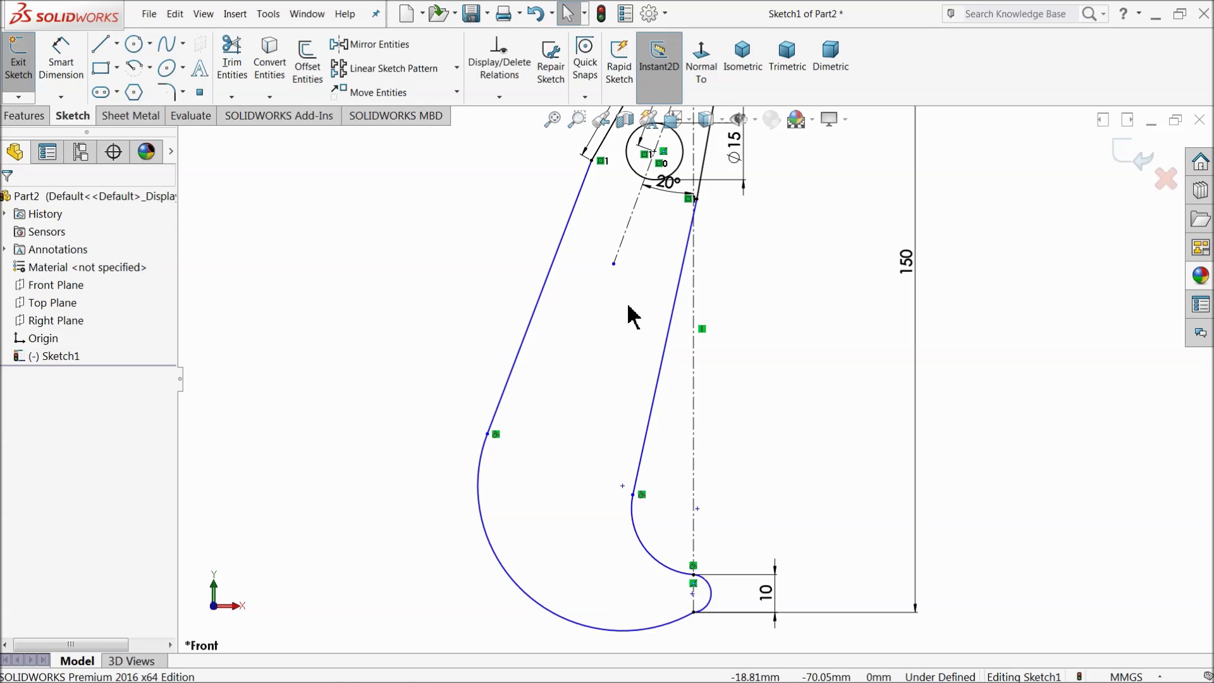
pyautogui.scroll(1, 623, 309)
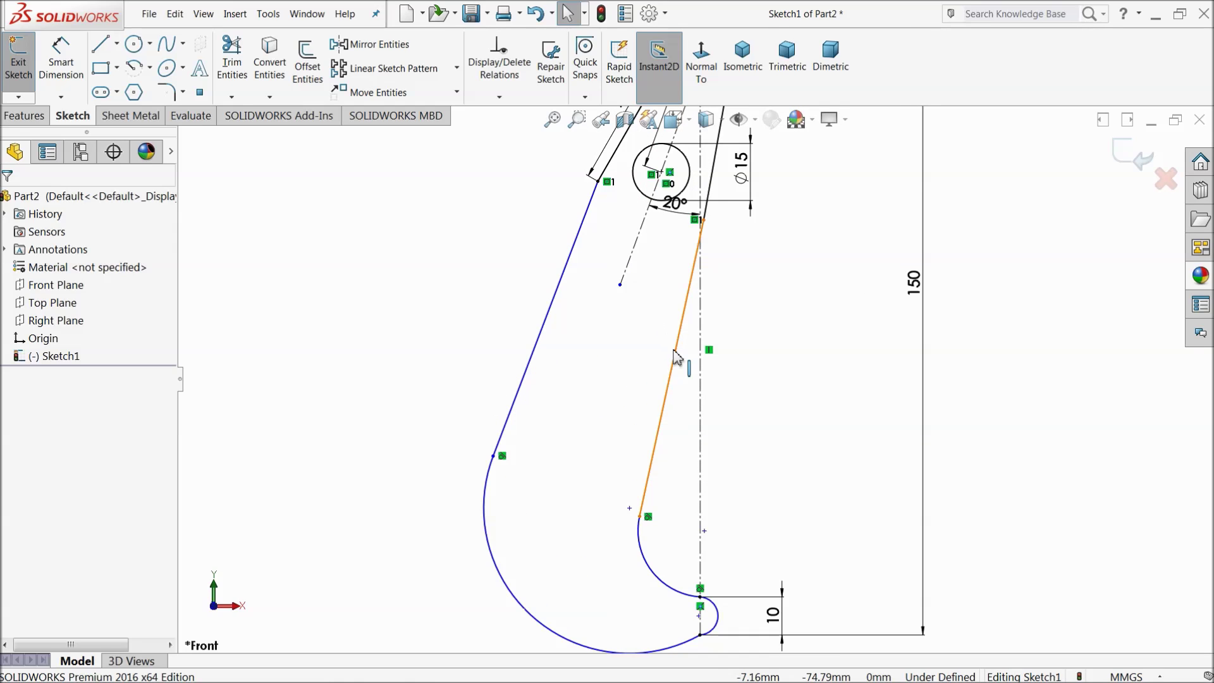
pyautogui.click(675, 356)
pyautogui.keyDown('ctrl'); pyautogui.click(538, 347); pyautogui.keyUp('ctrl')
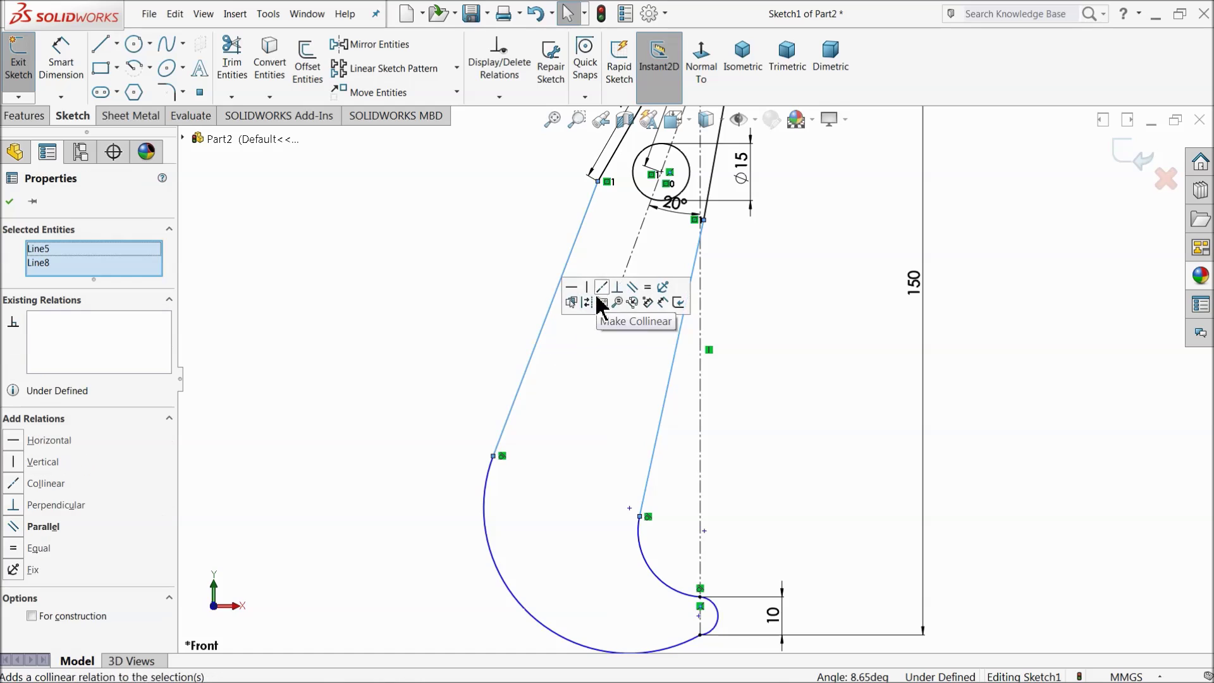
pyautogui.click(632, 287)
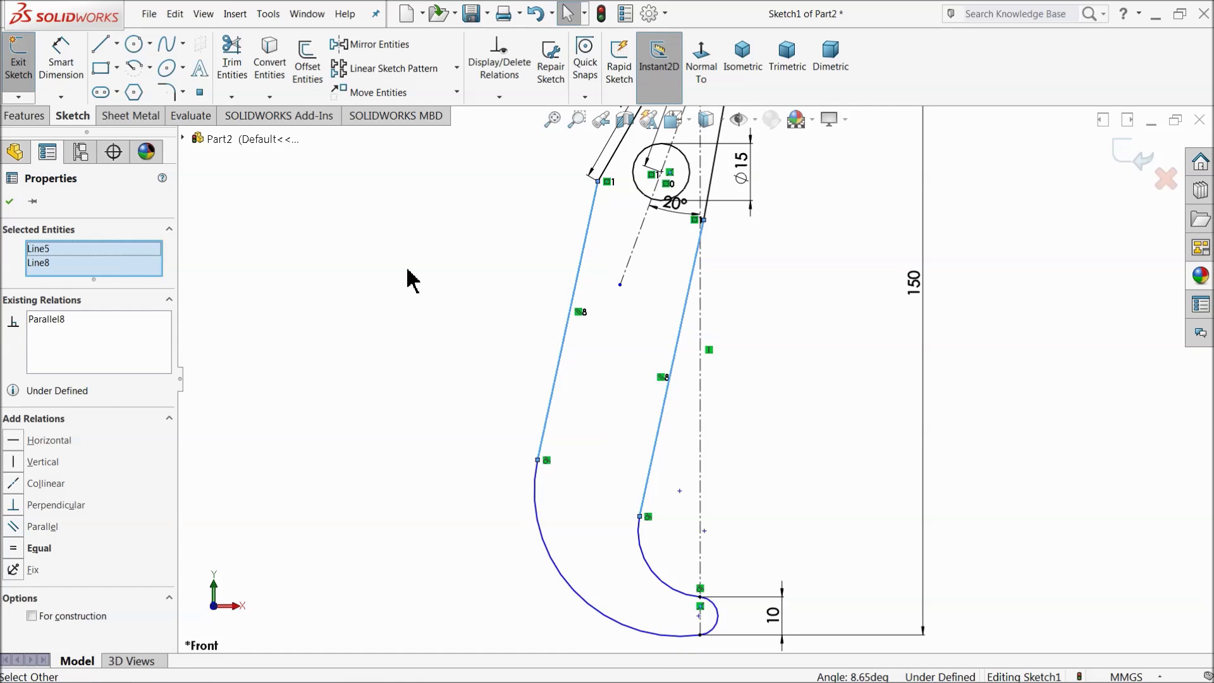
pyautogui.click(510, 278)
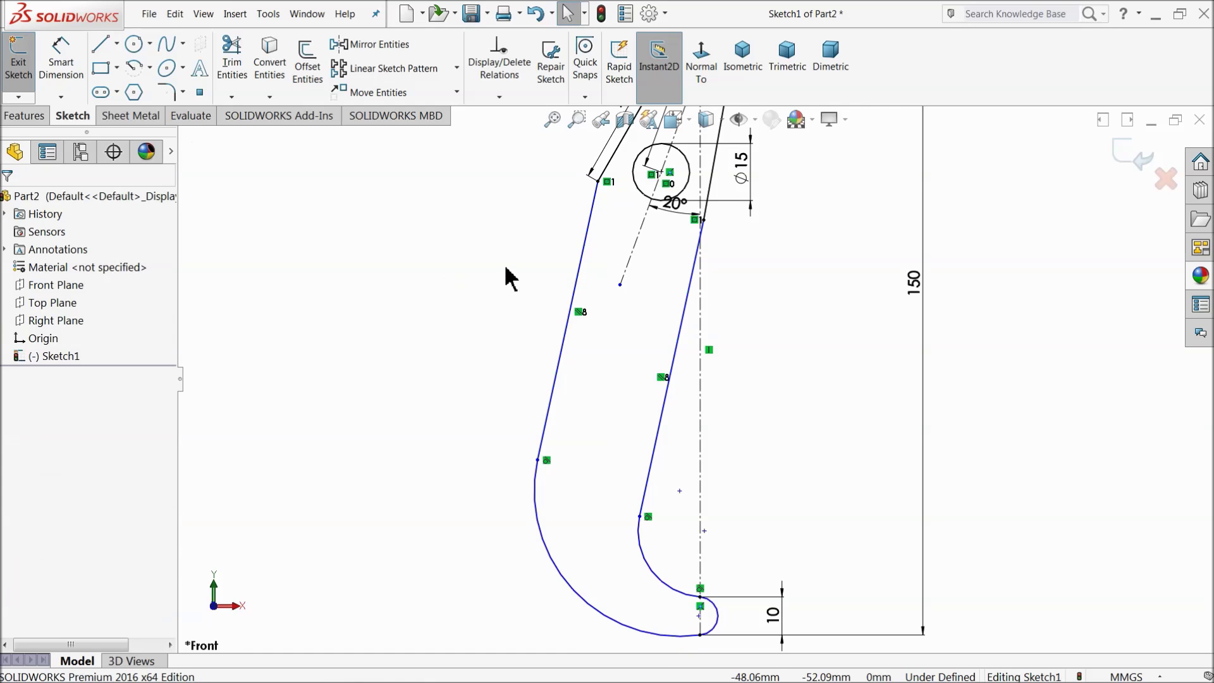
# - Draw a construction centerline from the lower curved edge, perpendicular to the adjoining edge
pyautogui.click(117, 44)
pyautogui.click(127, 82)
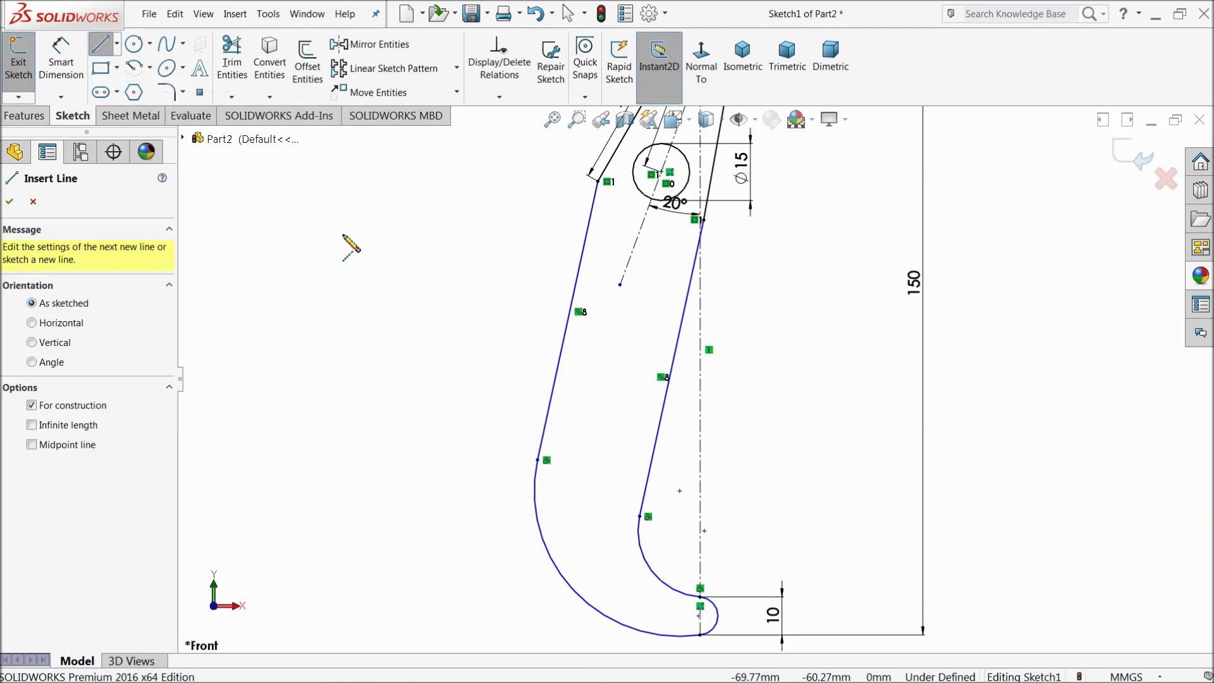
pyautogui.scroll(-4, 589, 496)
pyautogui.click(508, 385)
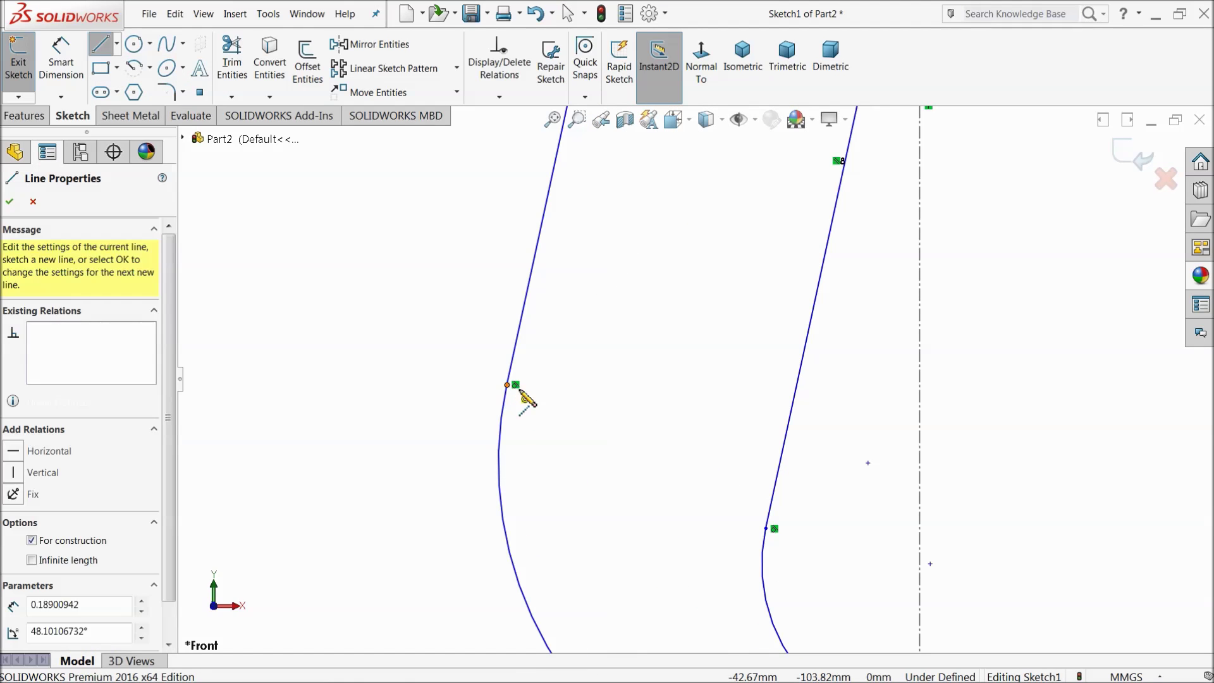
pyautogui.click(614, 400)
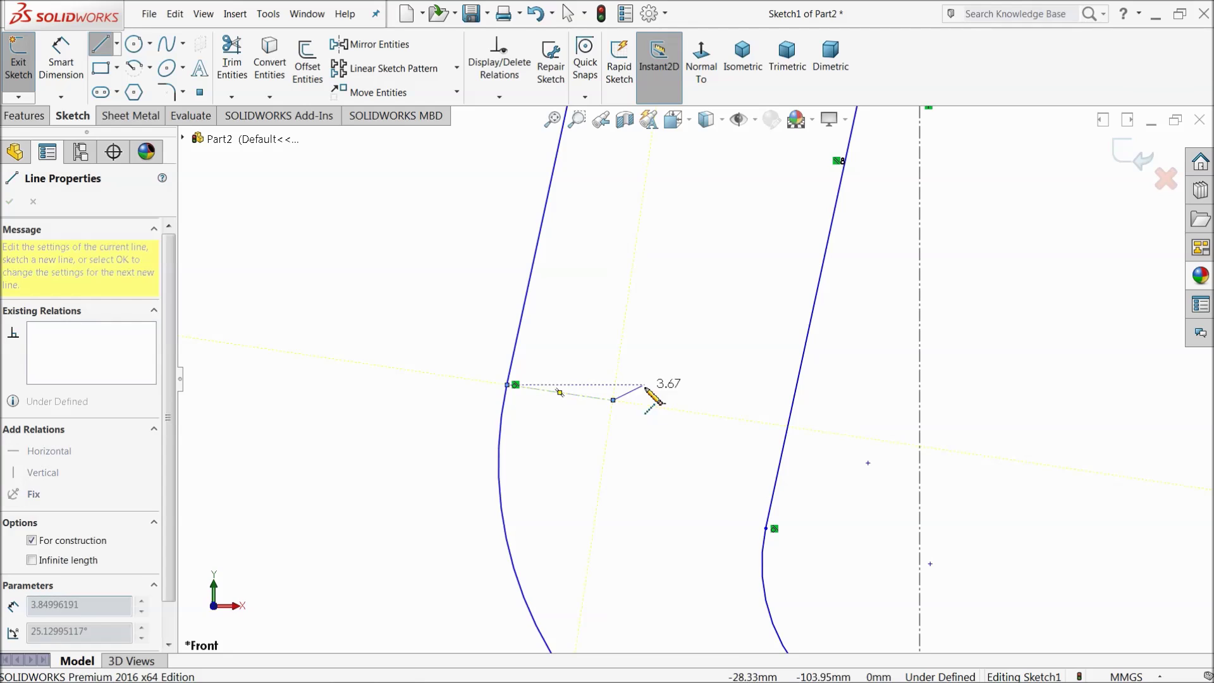
pyautogui.press('Escape')
pyautogui.scroll(-2, 529, 399)
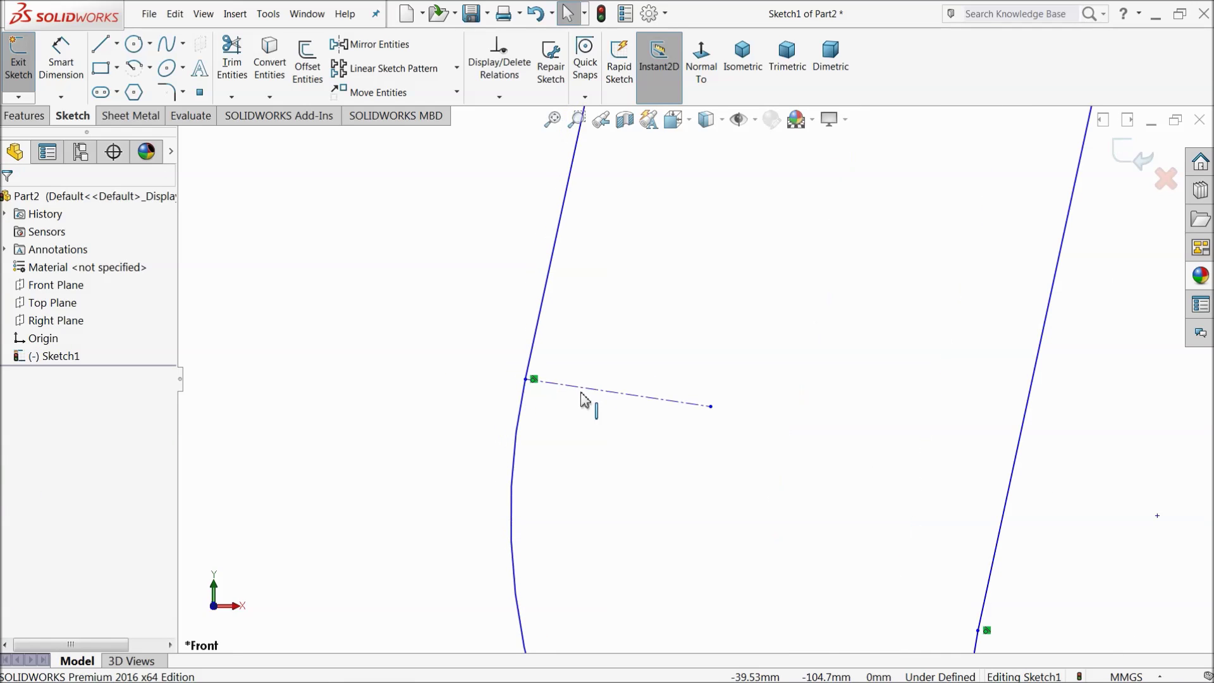
pyautogui.click(586, 390)
pyautogui.keyDown('ctrl'); pyautogui.click(536, 356); pyautogui.keyUp('ctrl')
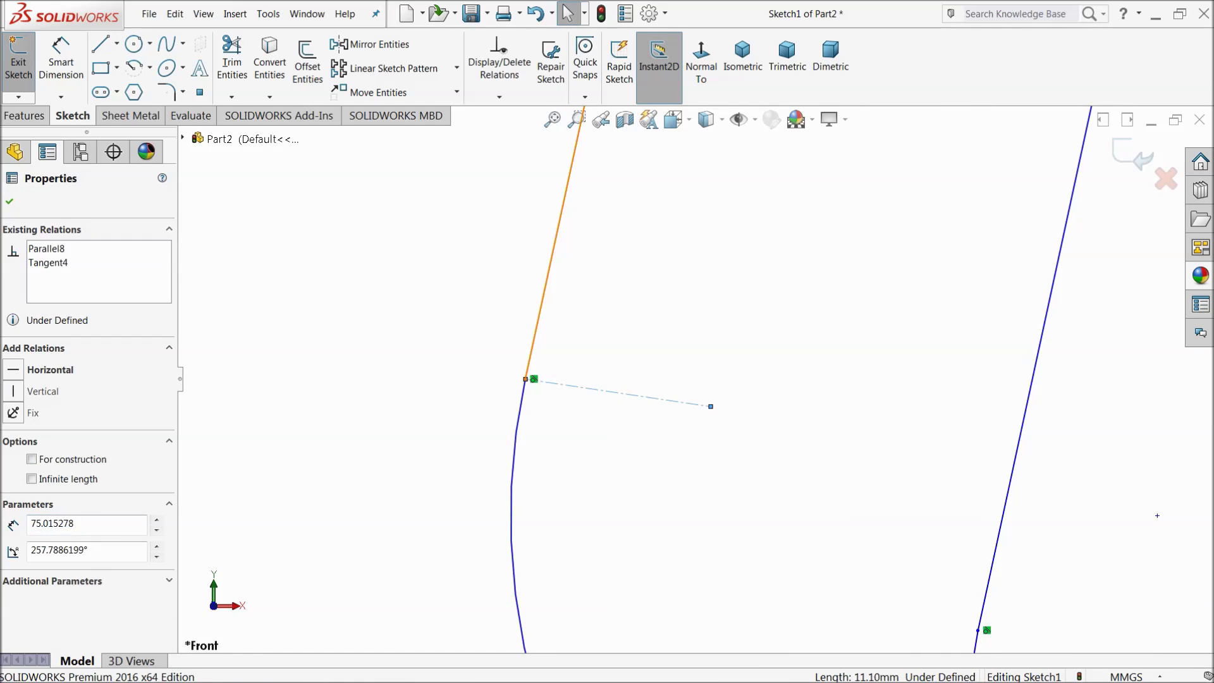
pyautogui.click(629, 311)
pyautogui.click(443, 325)
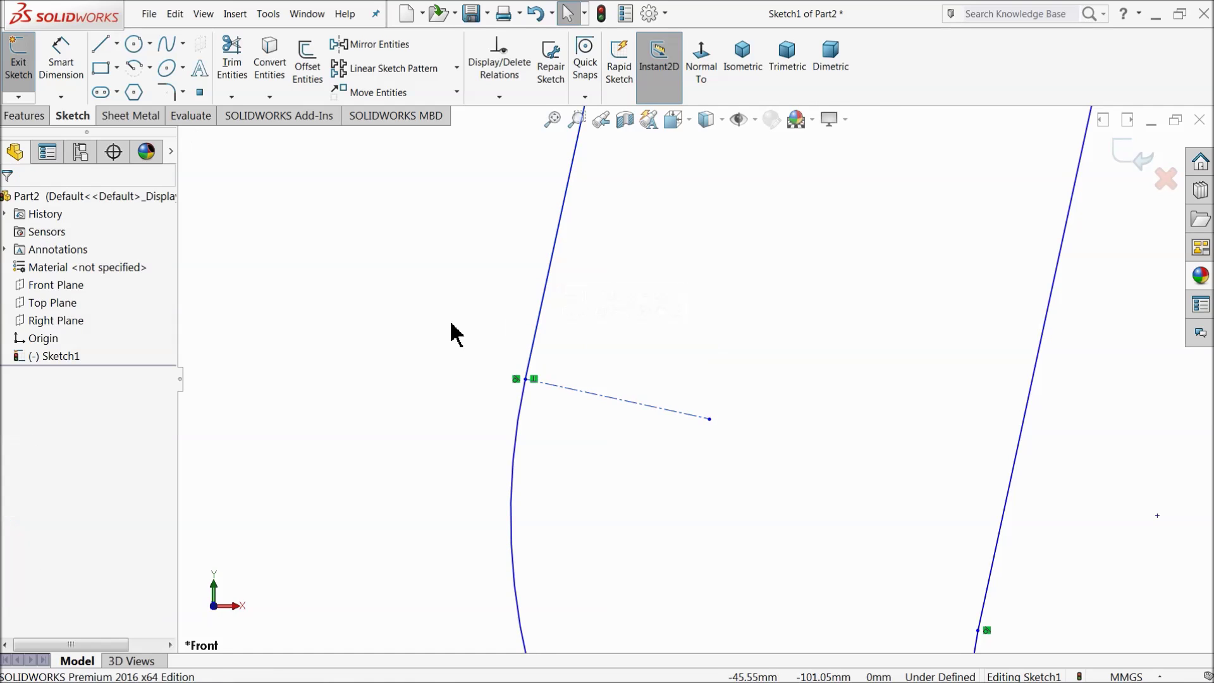
# - Dimension the lower construction line to 10 mm
pyautogui.click(61, 64)
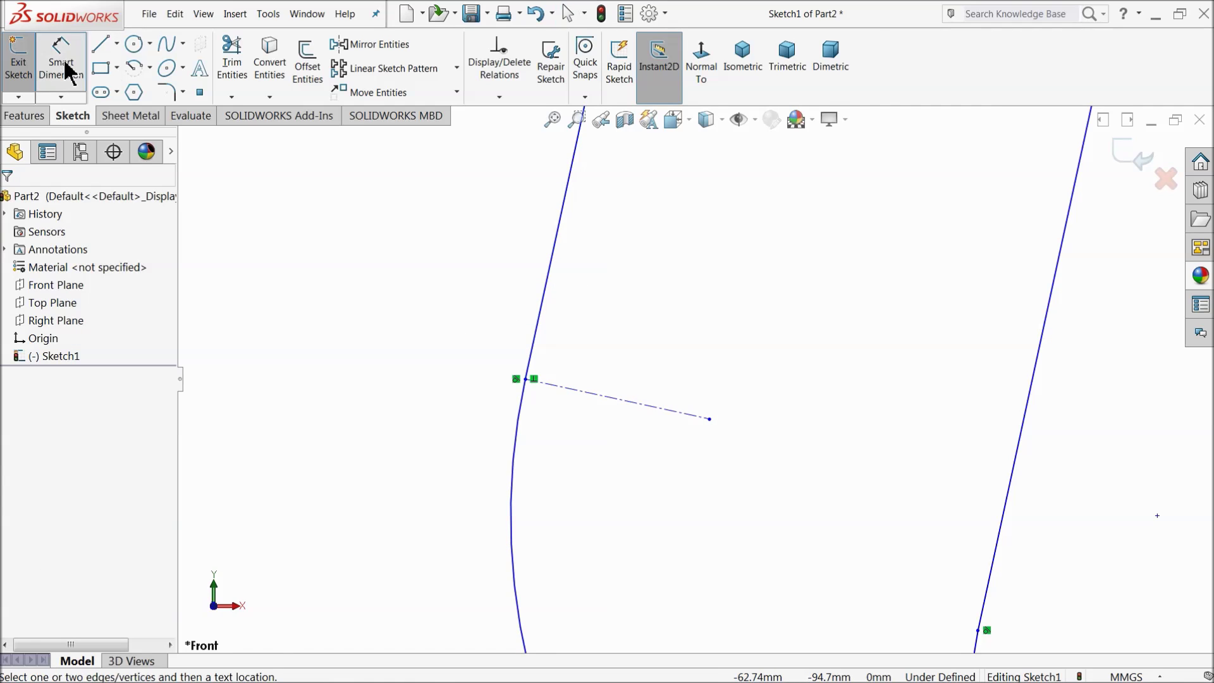
pyautogui.click(573, 397)
pyautogui.click(576, 418)
pyautogui.write('10')
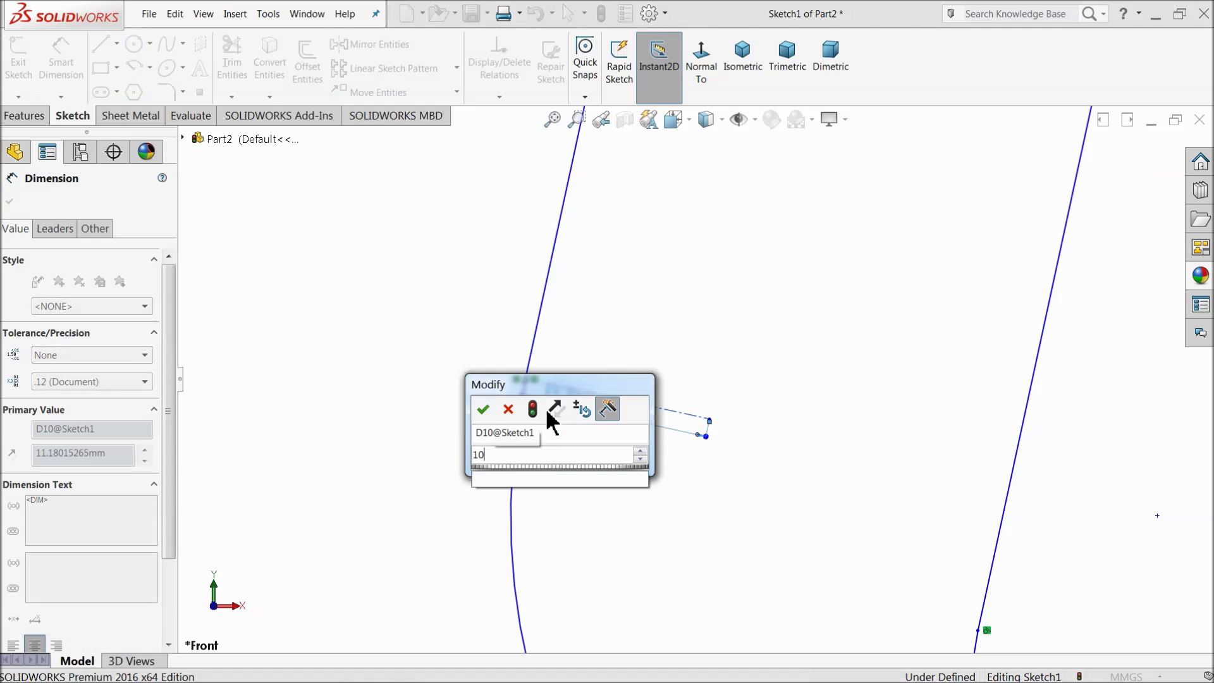
pyautogui.click(485, 411)
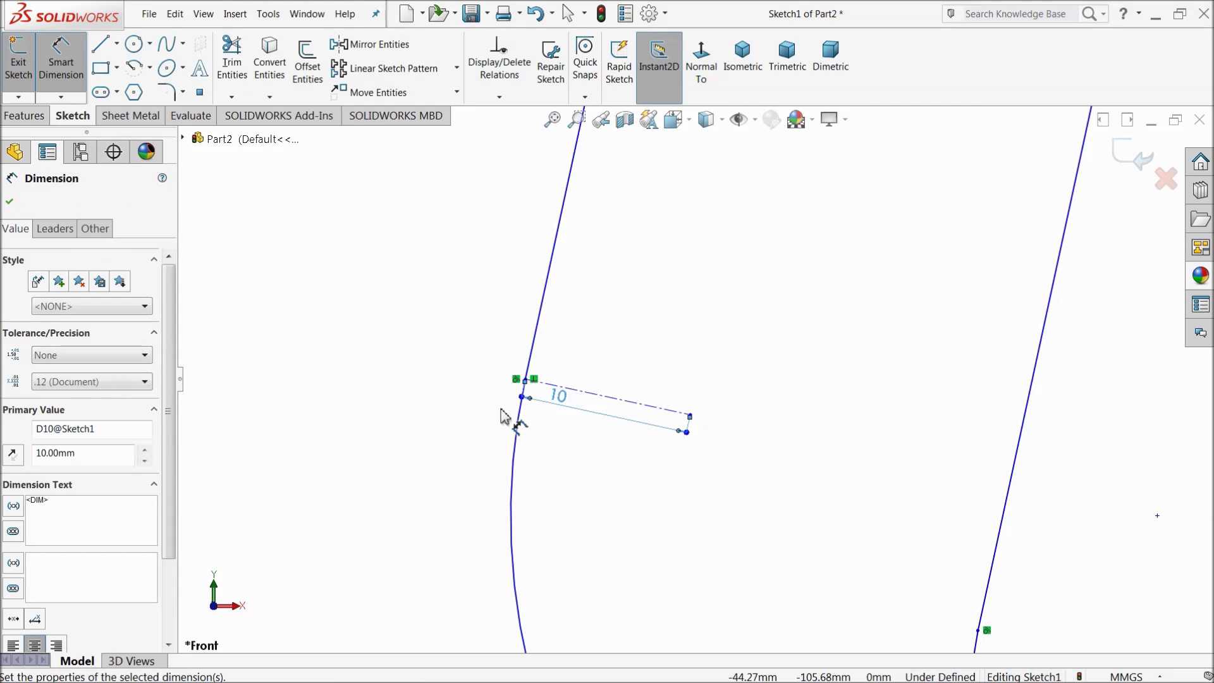
# - Draw a second centerline from the straight edge's top endpoint, perpendicular to that edge
pyautogui.click(117, 43)
pyautogui.click(136, 81)
pyautogui.scroll(3, 885, 339)
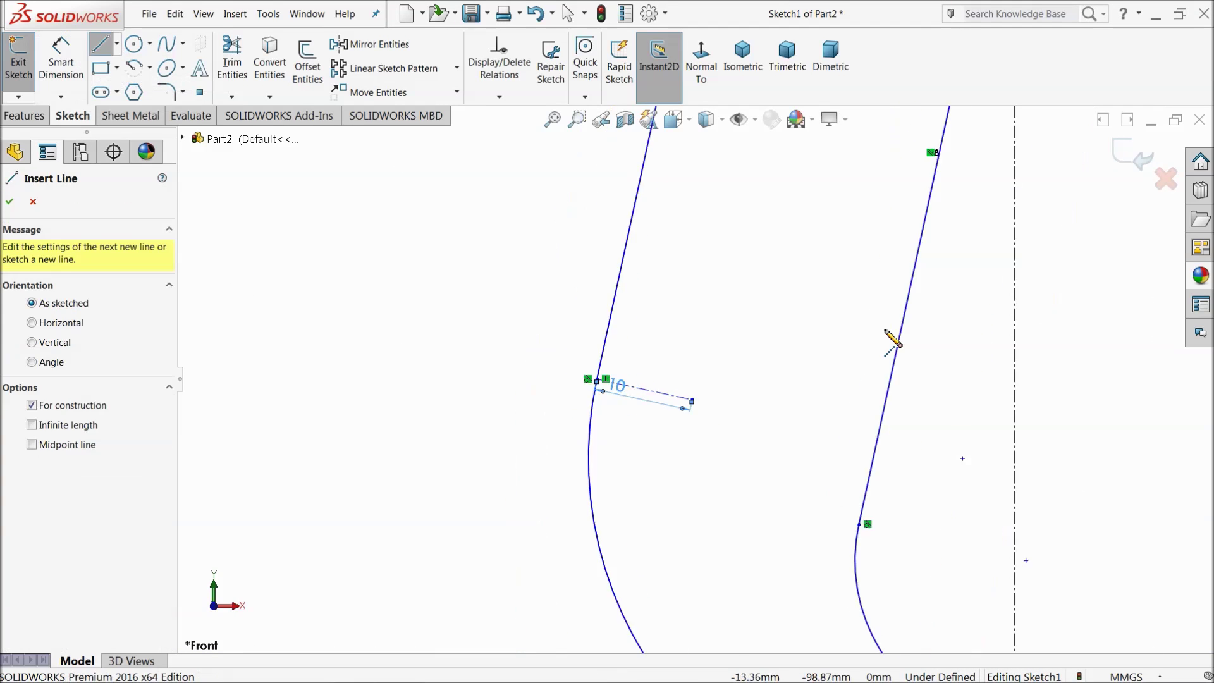
pyautogui.scroll(-5, 798, 177)
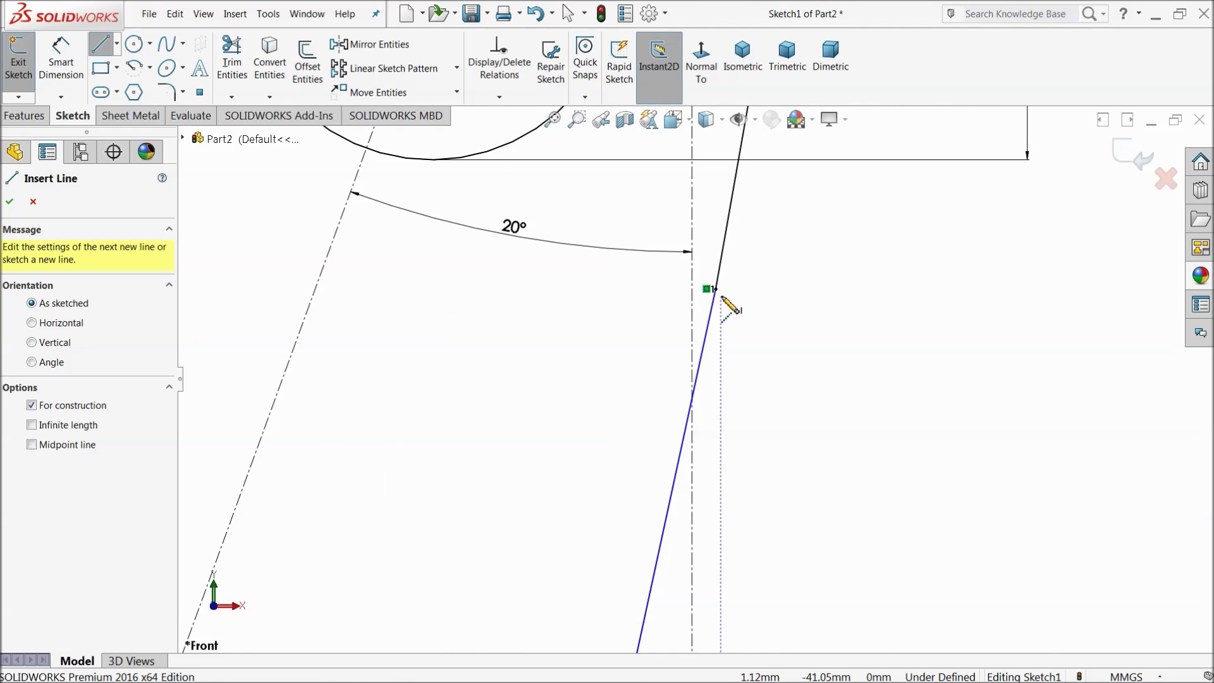
pyautogui.click(714, 289)
pyautogui.click(606, 257)
pyautogui.rightClick(590, 303)
pyautogui.click(623, 311)
pyautogui.scroll(-3, 715, 287)
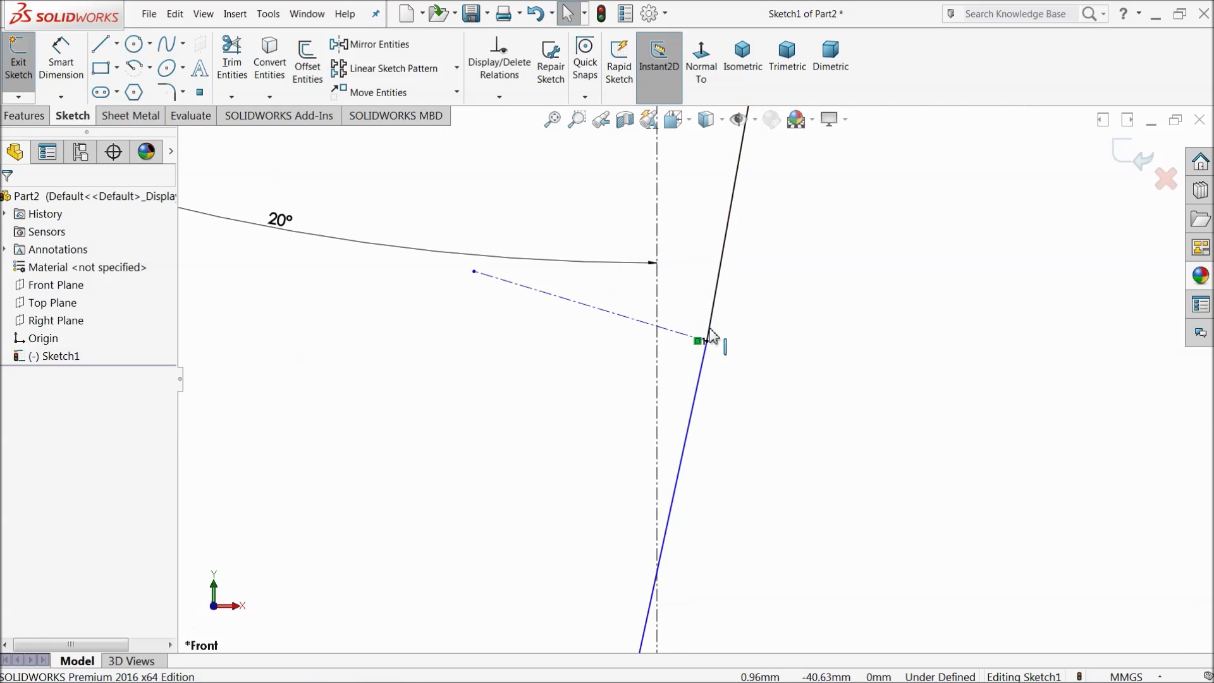
pyautogui.click(705, 374)
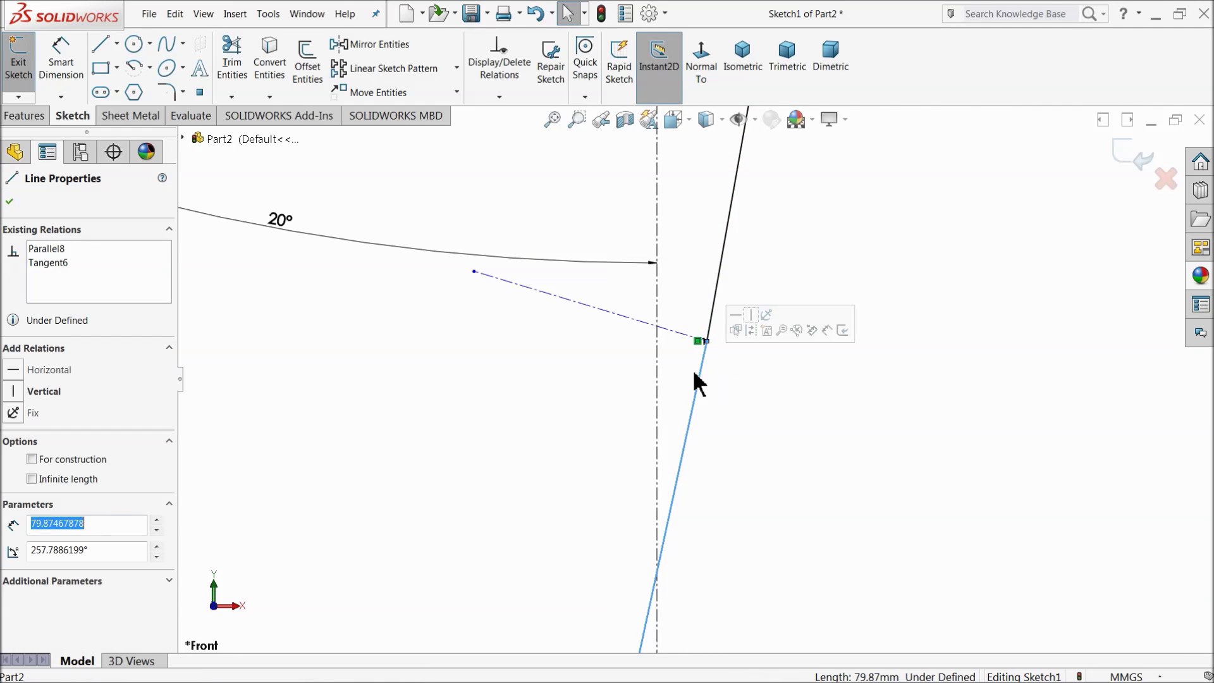
pyautogui.keyDown('ctrl'); pyautogui.click(674, 334); pyautogui.keyUp('ctrl')
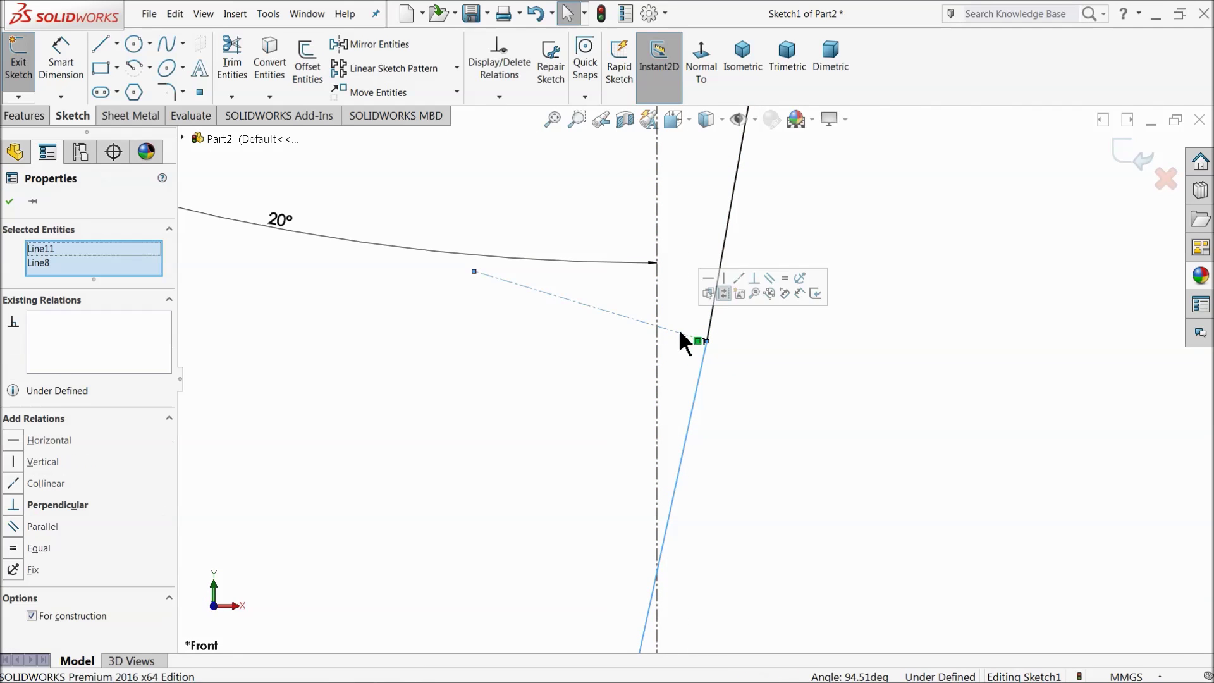
pyautogui.click(754, 278)
# - Give the upper centerline a 10 mm length dimension
pyautogui.click(61, 63)
pyautogui.click(700, 373)
pyautogui.click(570, 312)
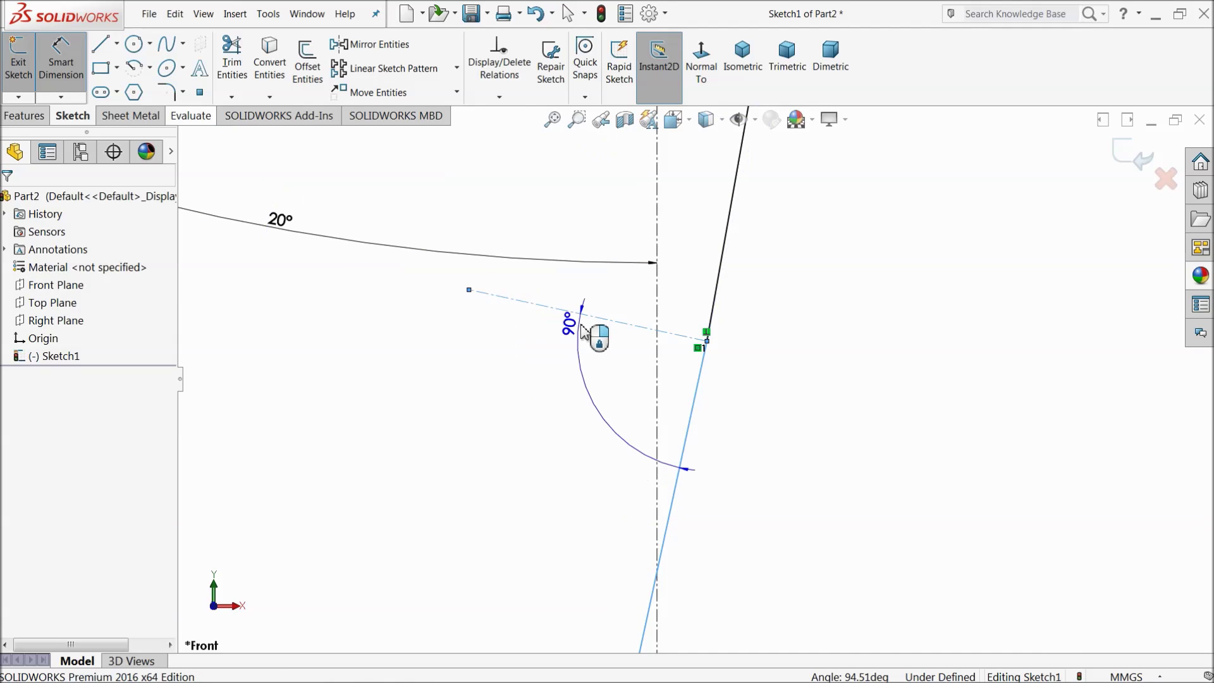
pyautogui.press('Escape')
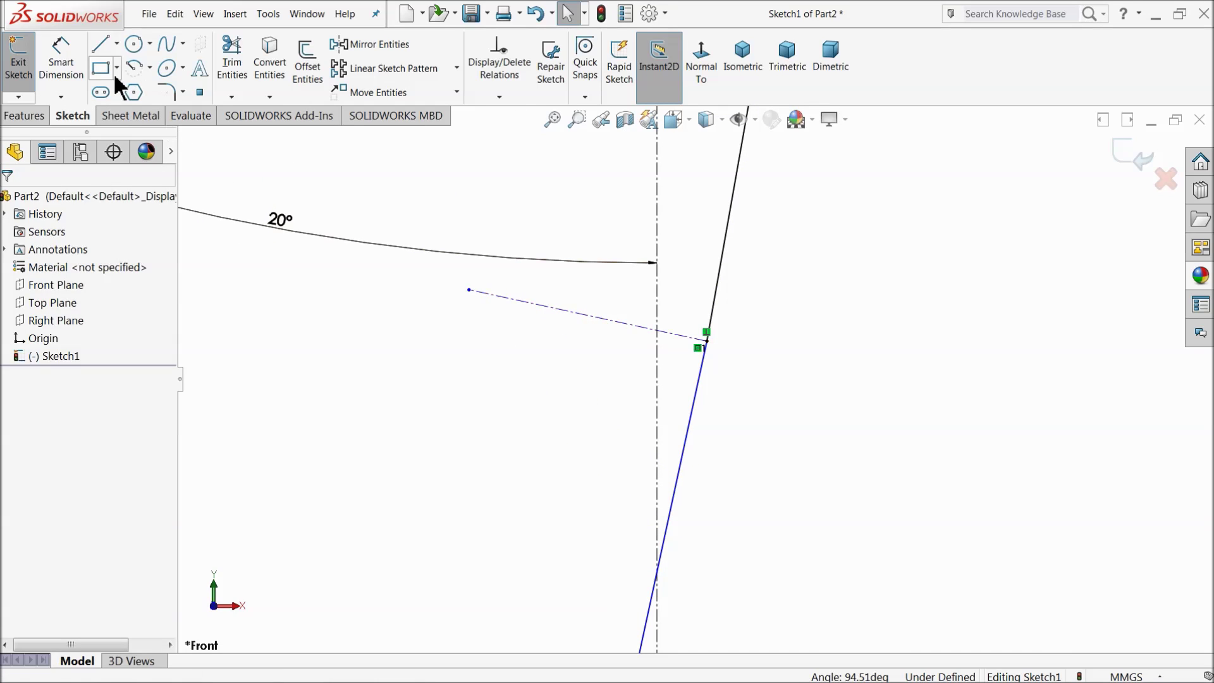
pyautogui.click(61, 62)
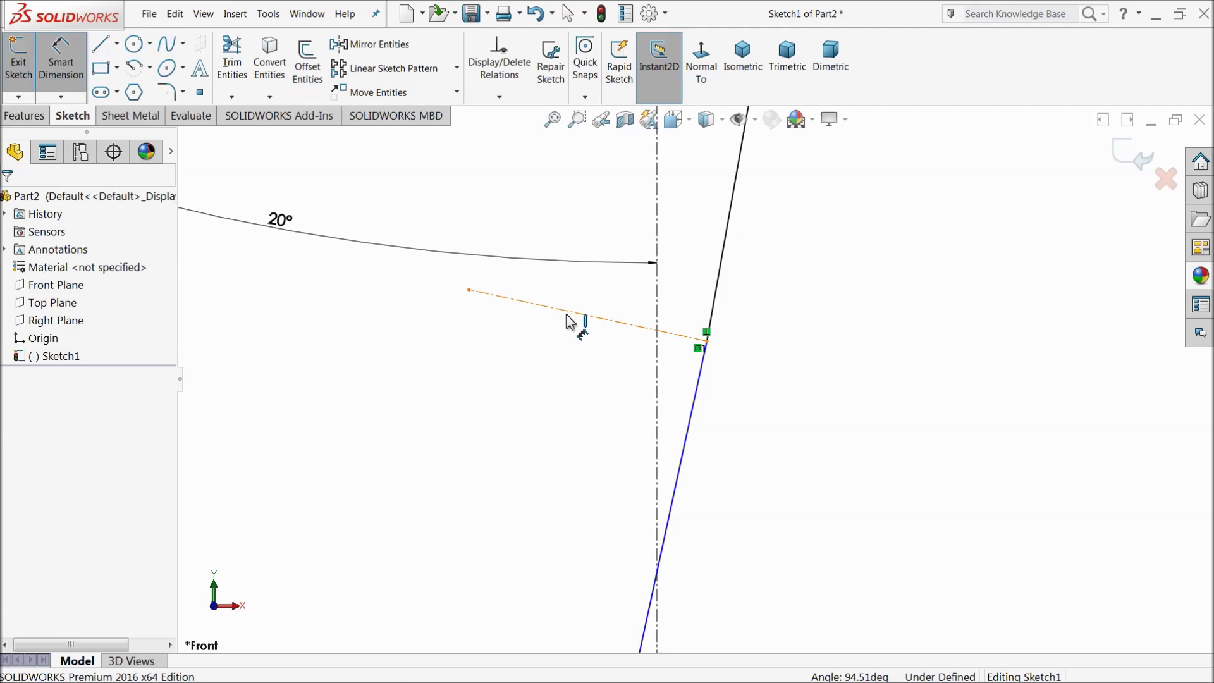
pyautogui.click(567, 316)
pyautogui.click(569, 344)
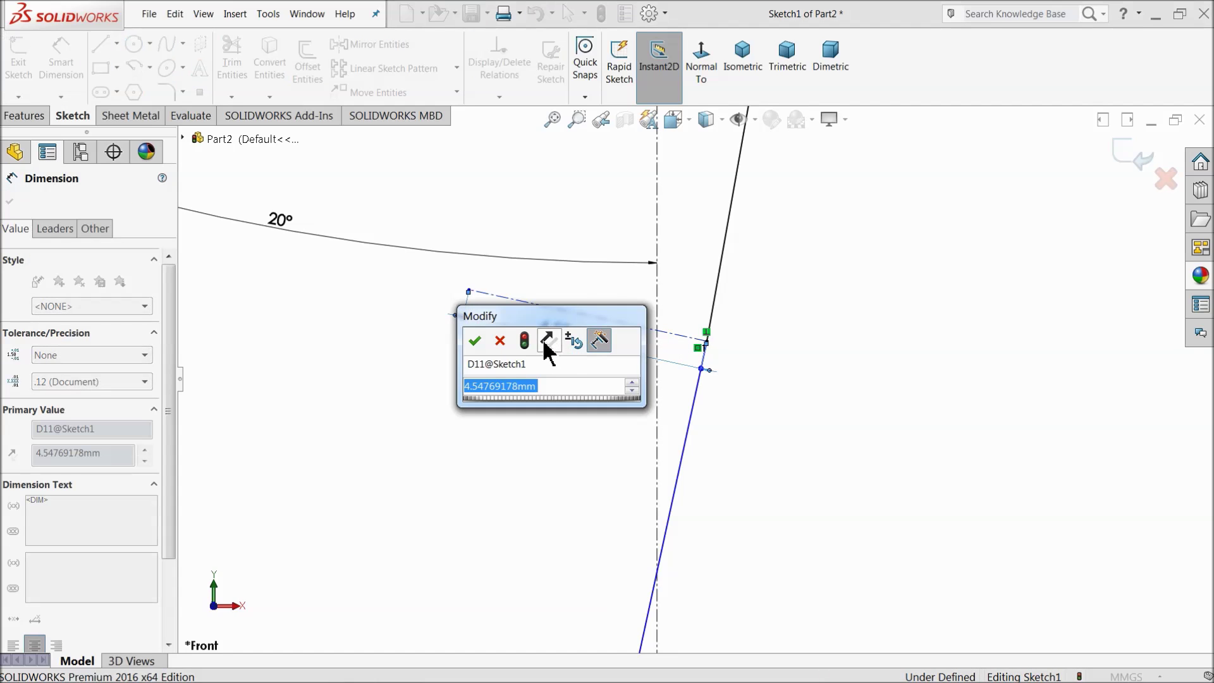
pyautogui.write('10')
pyautogui.press('Return')
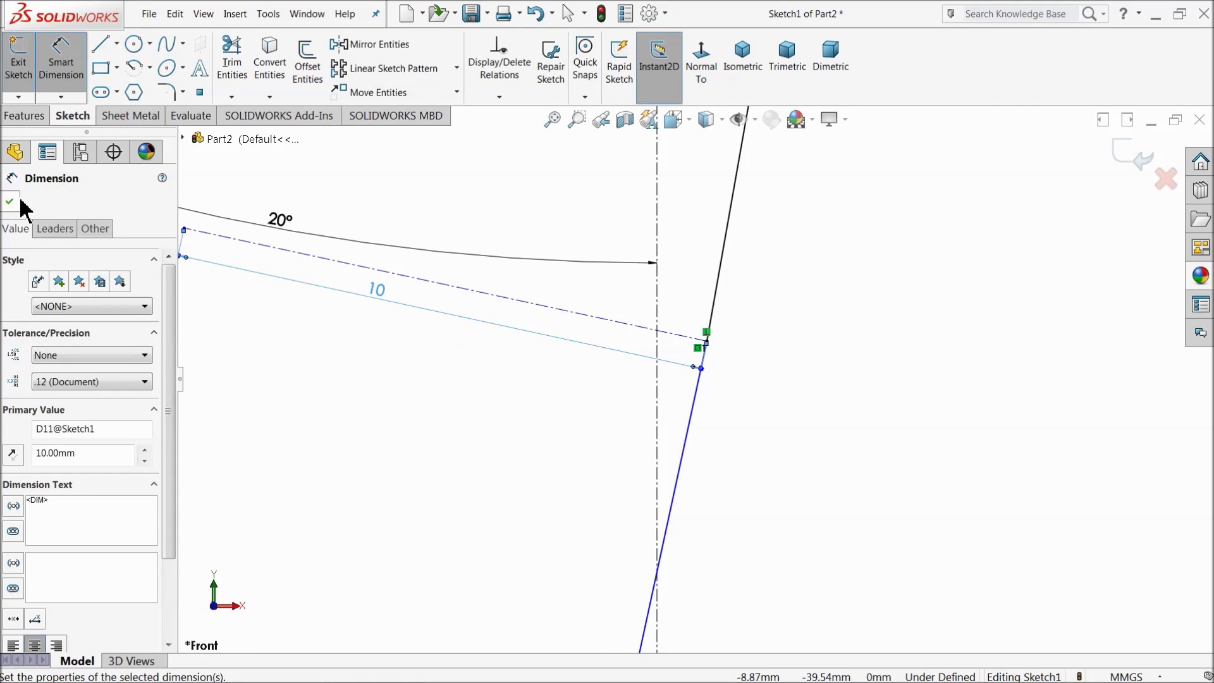
pyautogui.click(11, 203)
pyautogui.click(116, 42)
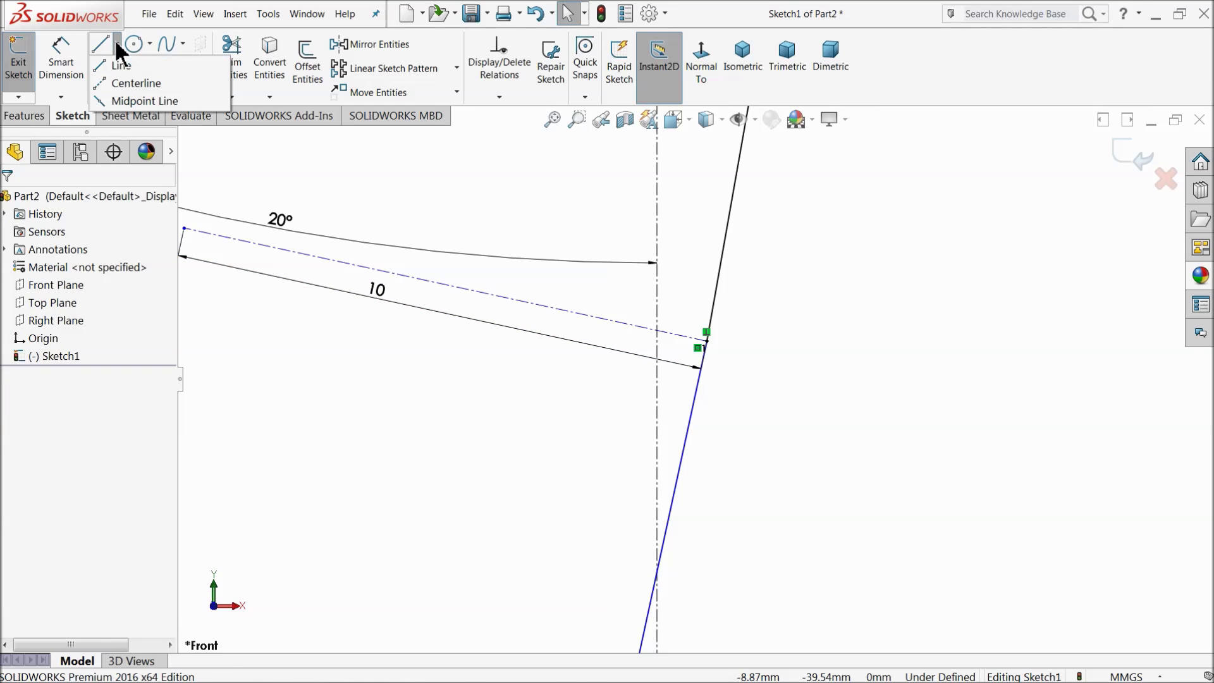
# - Draw a centerline joining the ends of the lower and upper construction lines
pyautogui.click(124, 82)
pyautogui.scroll(10, 468, 329)
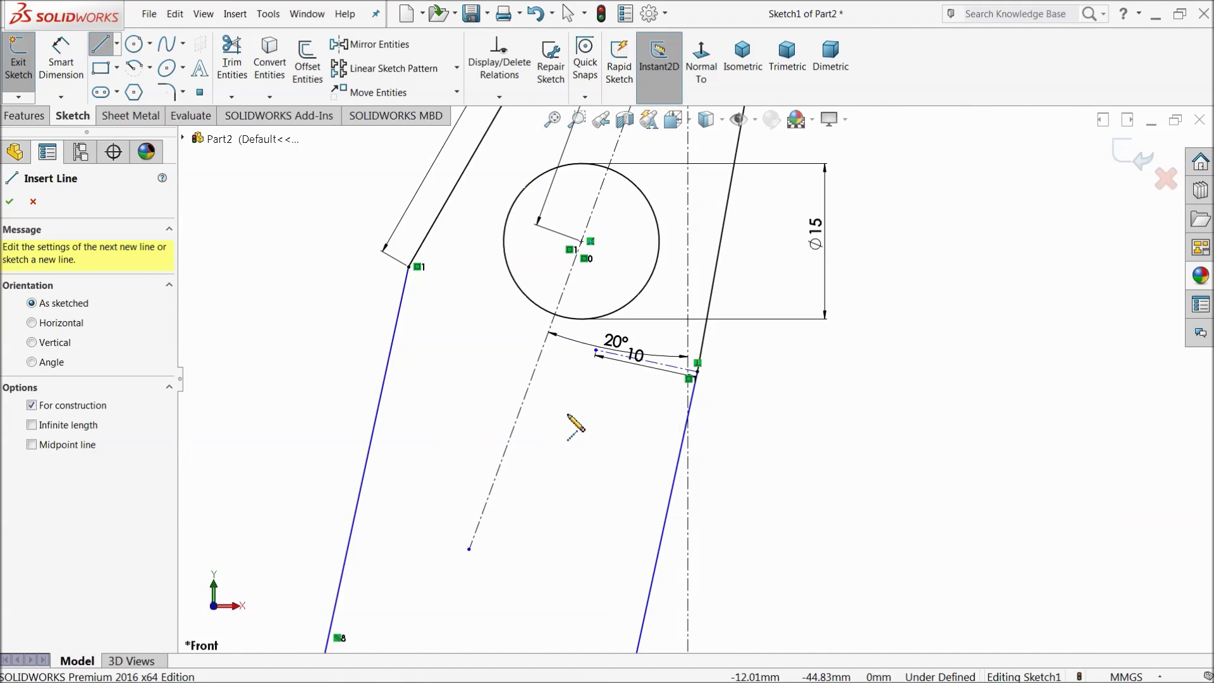
pyautogui.scroll(-3, 683, 487)
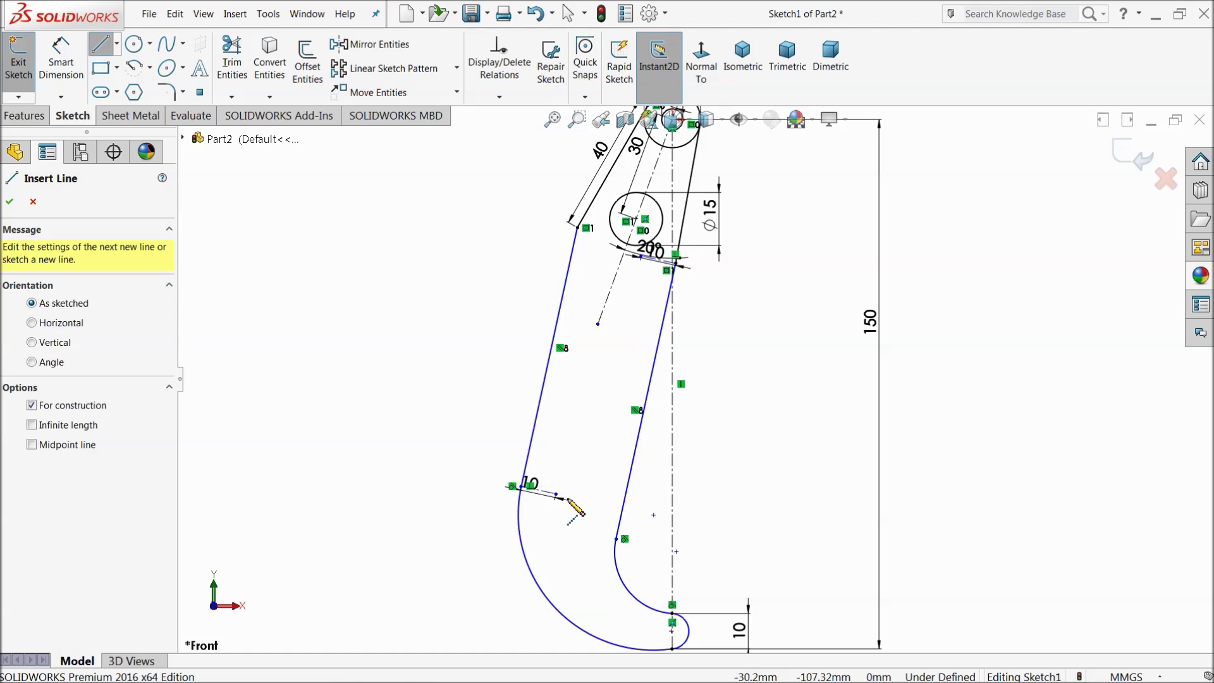
pyautogui.click(556, 495)
pyautogui.scroll(4, 634, 256)
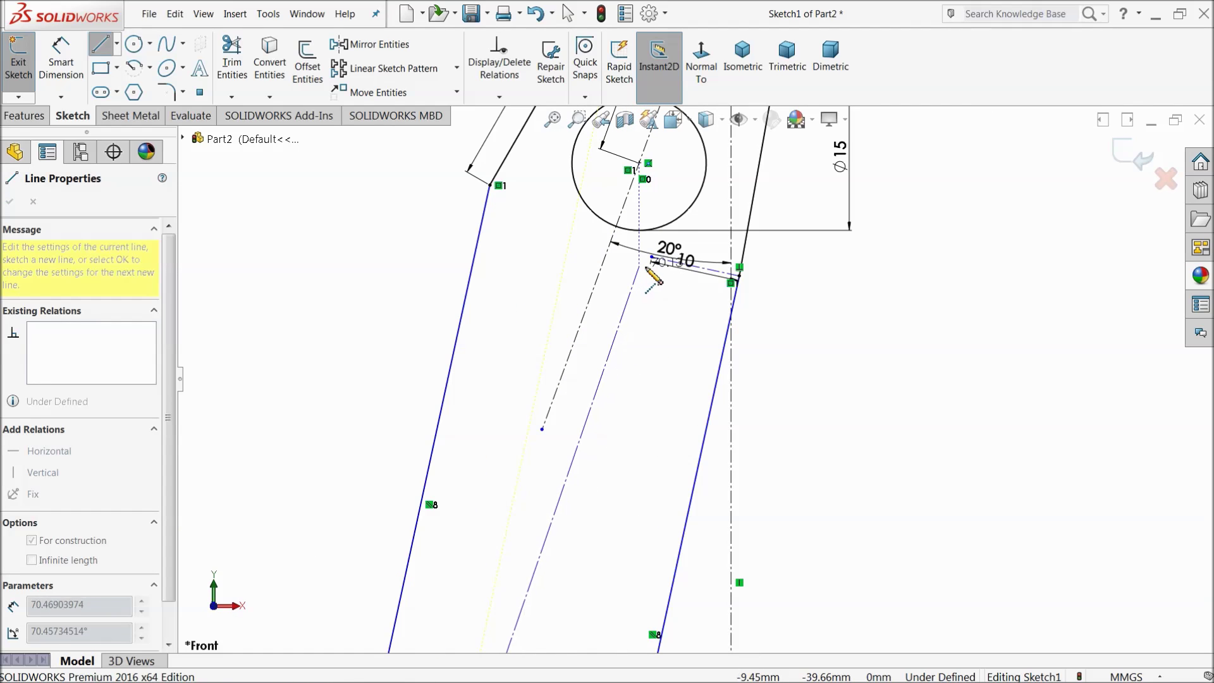
pyautogui.click(652, 258)
pyautogui.rightClick(657, 353)
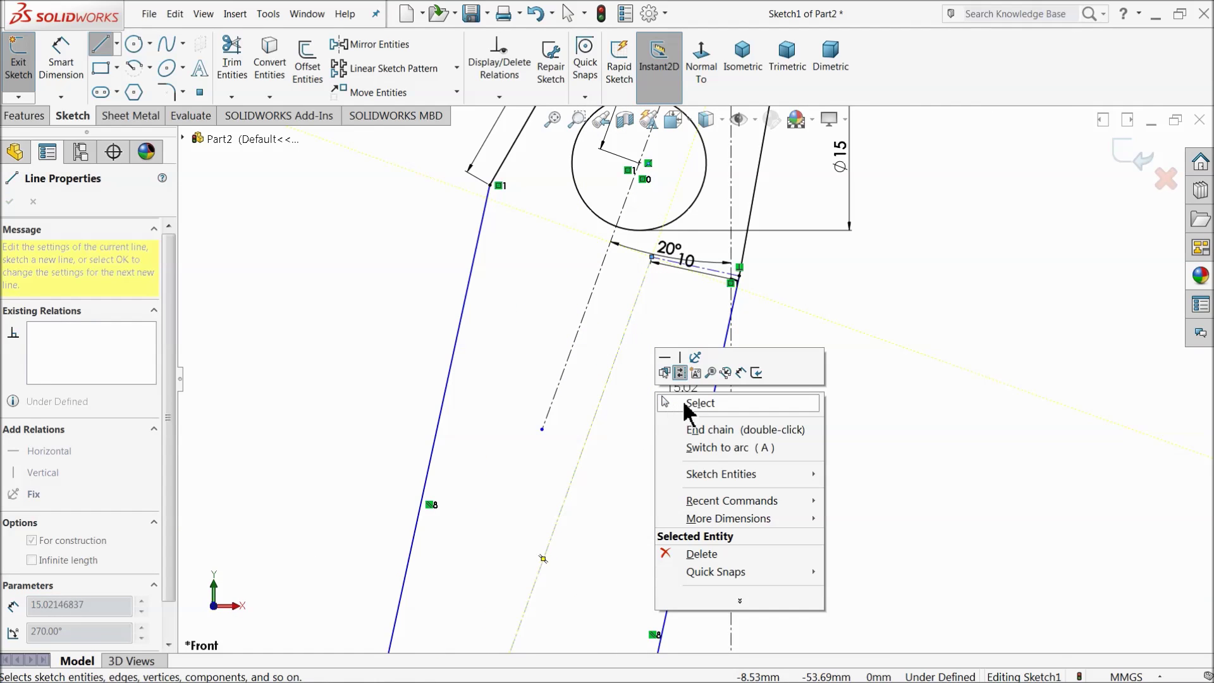
pyautogui.click(682, 399)
pyautogui.scroll(4, 639, 403)
pyautogui.scroll(-2, 737, 474)
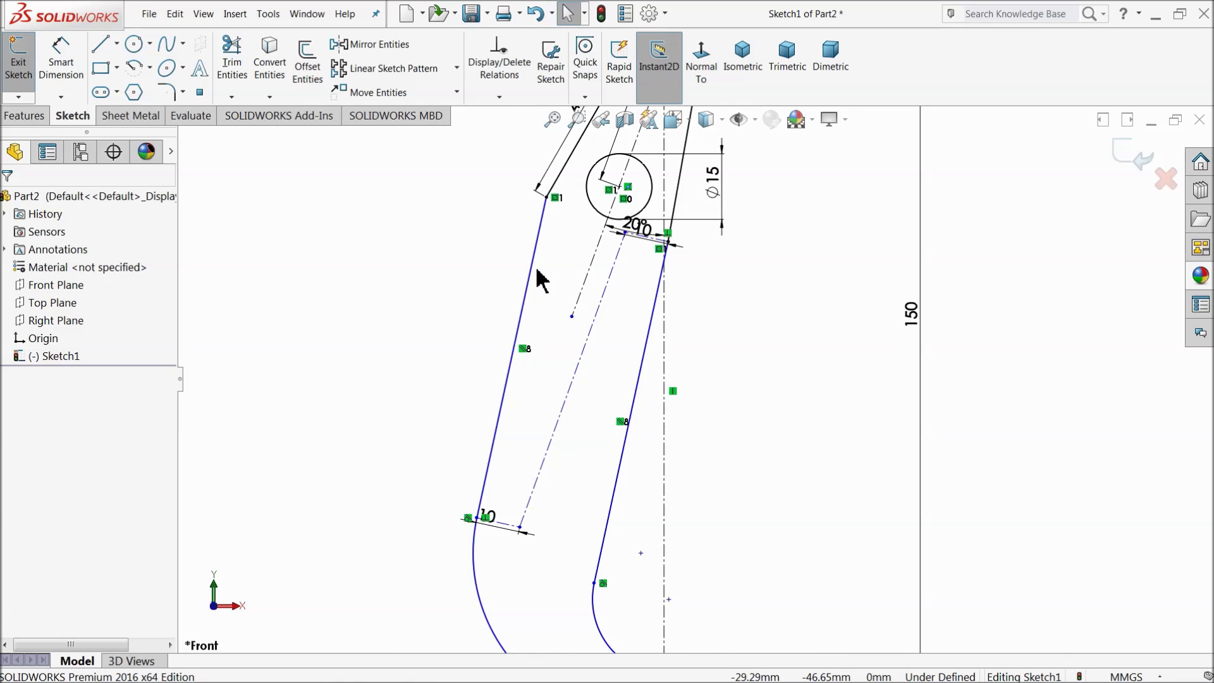
# - Dimension the outer straight edge 70 mm and the inner slanted edge 75 mm
pyautogui.click(84, 81)
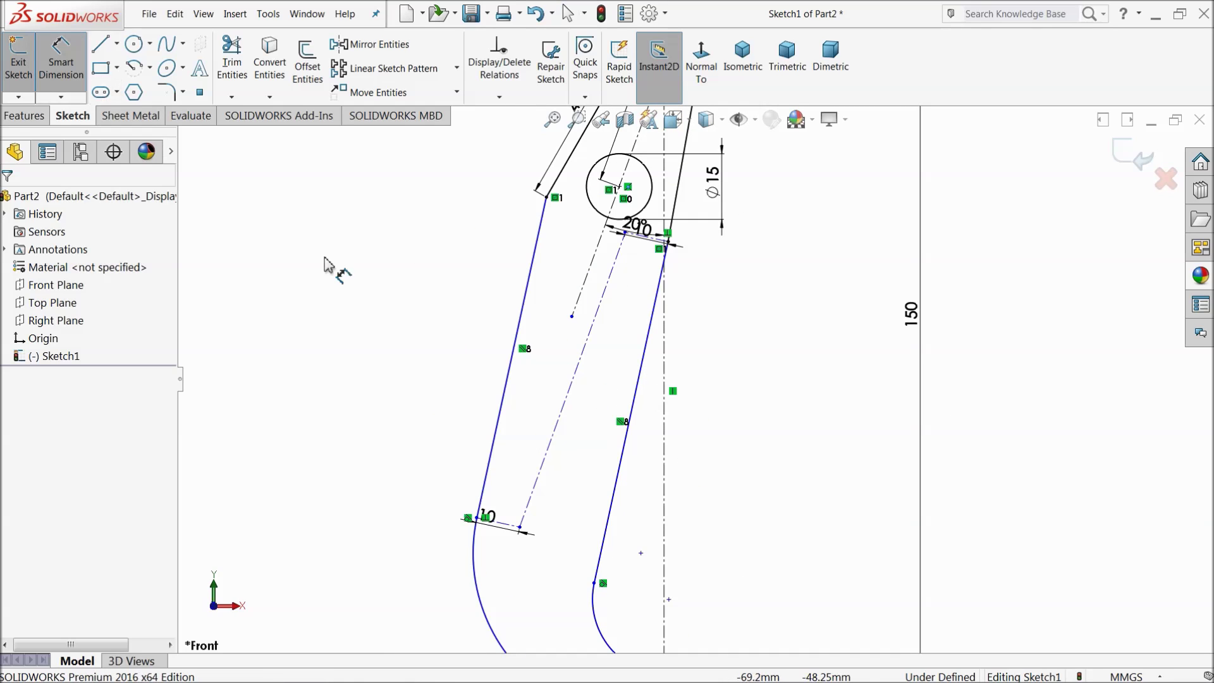
pyautogui.click(520, 331)
pyautogui.click(517, 326)
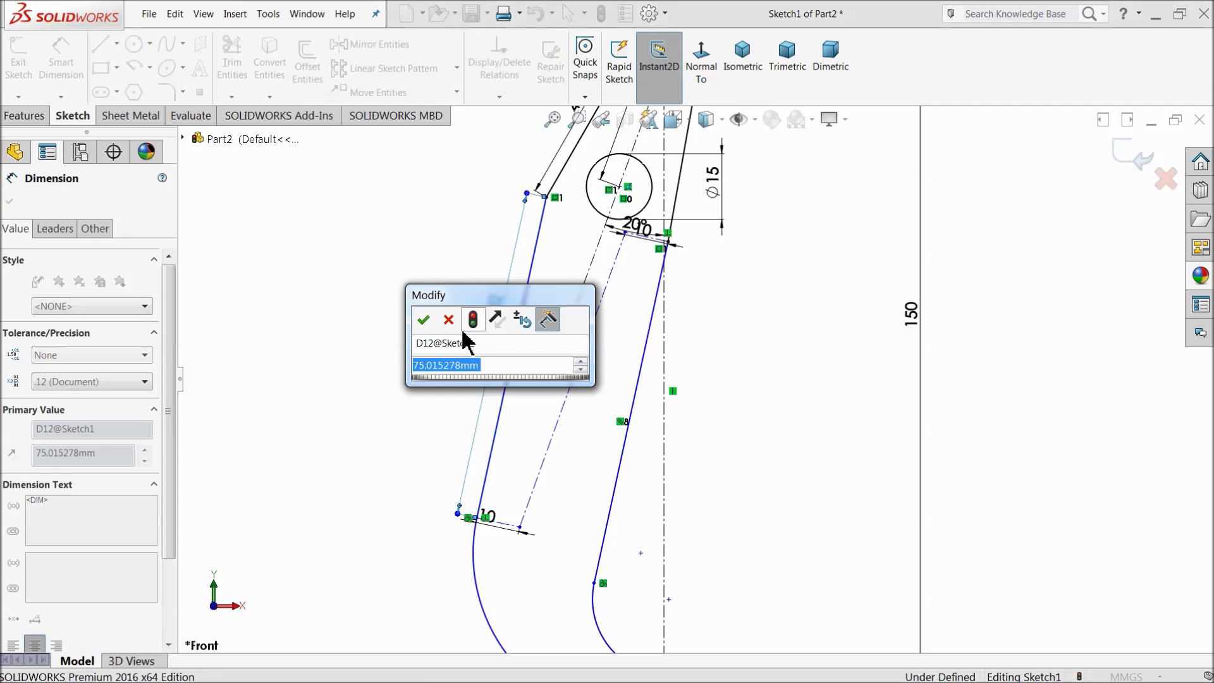
pyautogui.write('70')
pyautogui.press('Return')
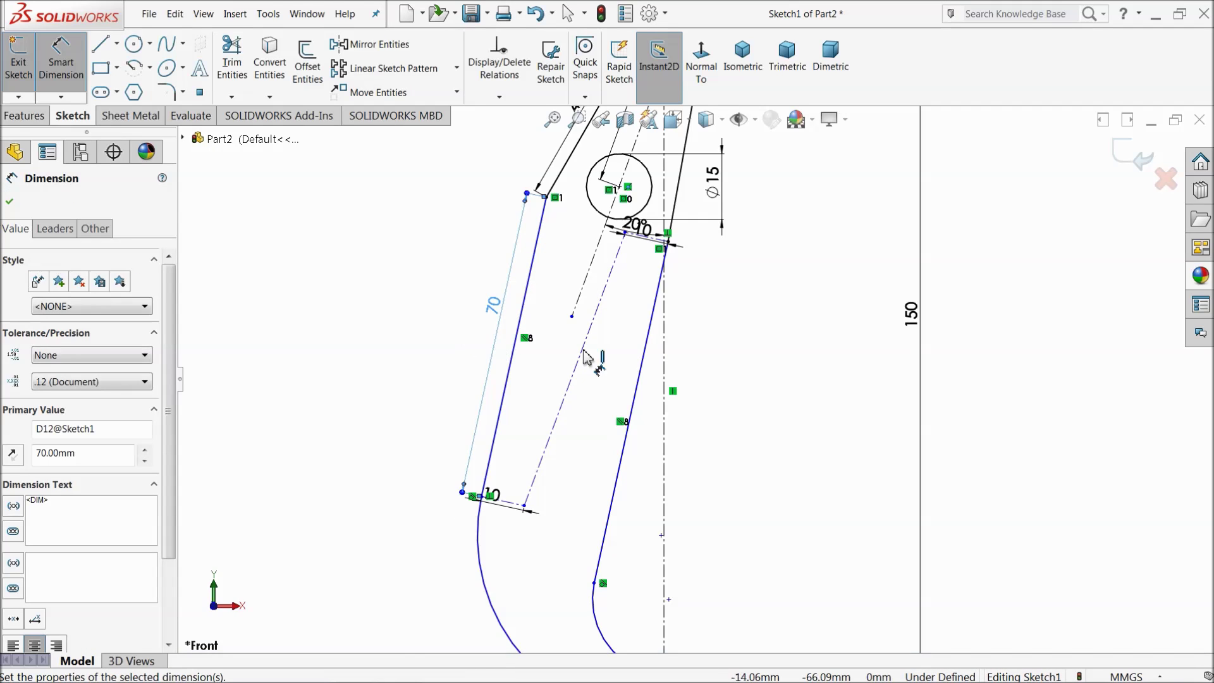
pyautogui.scroll(-2, 662, 352)
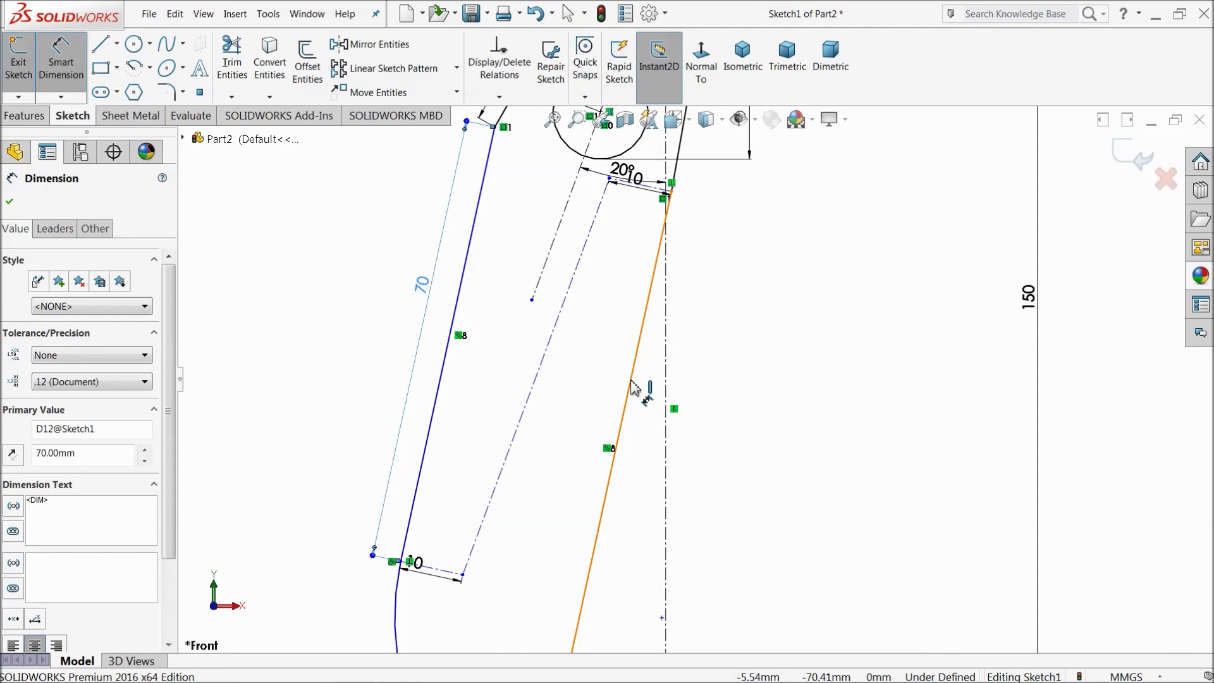
pyautogui.click(634, 385)
pyautogui.click(649, 390)
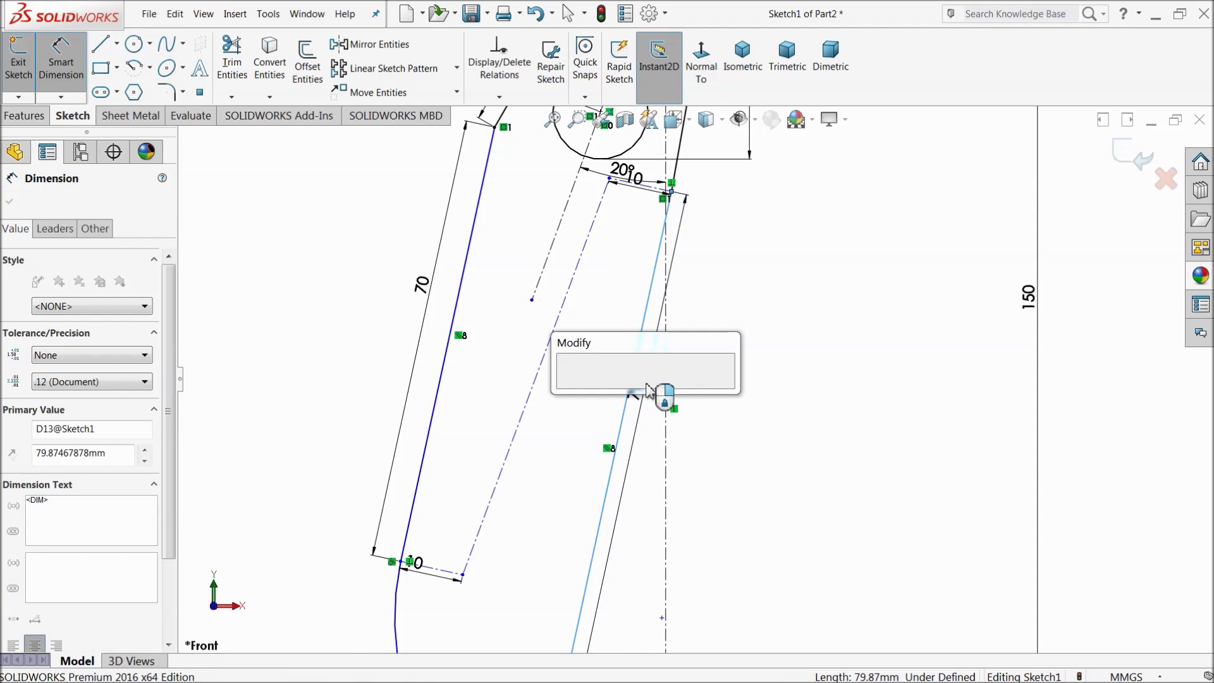
pyautogui.press('Return')
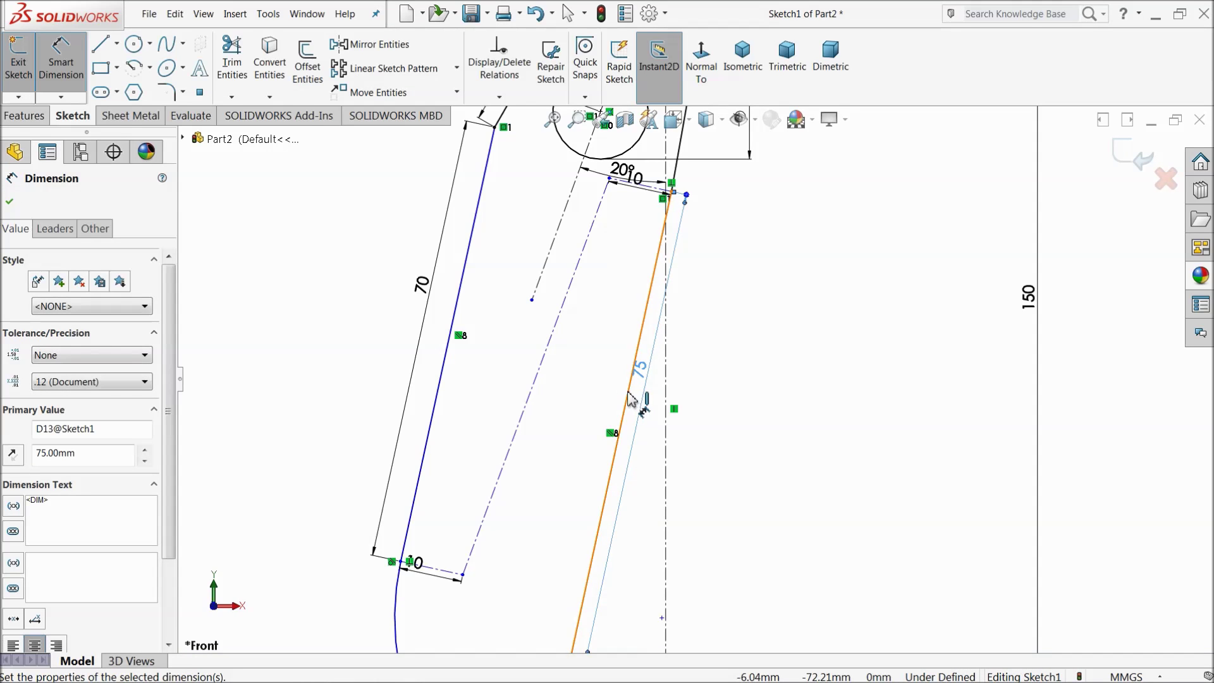
pyautogui.scroll(4, 658, 374)
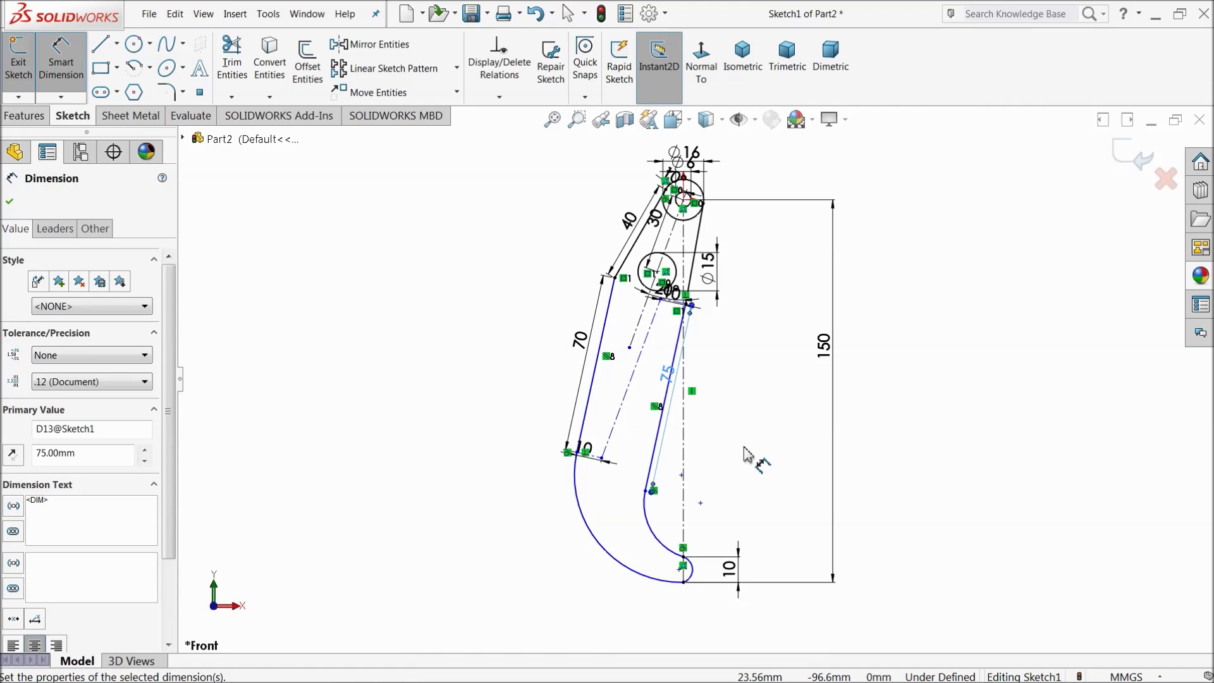
pyautogui.scroll(-2, 744, 447)
pyautogui.scroll(-2, 685, 405)
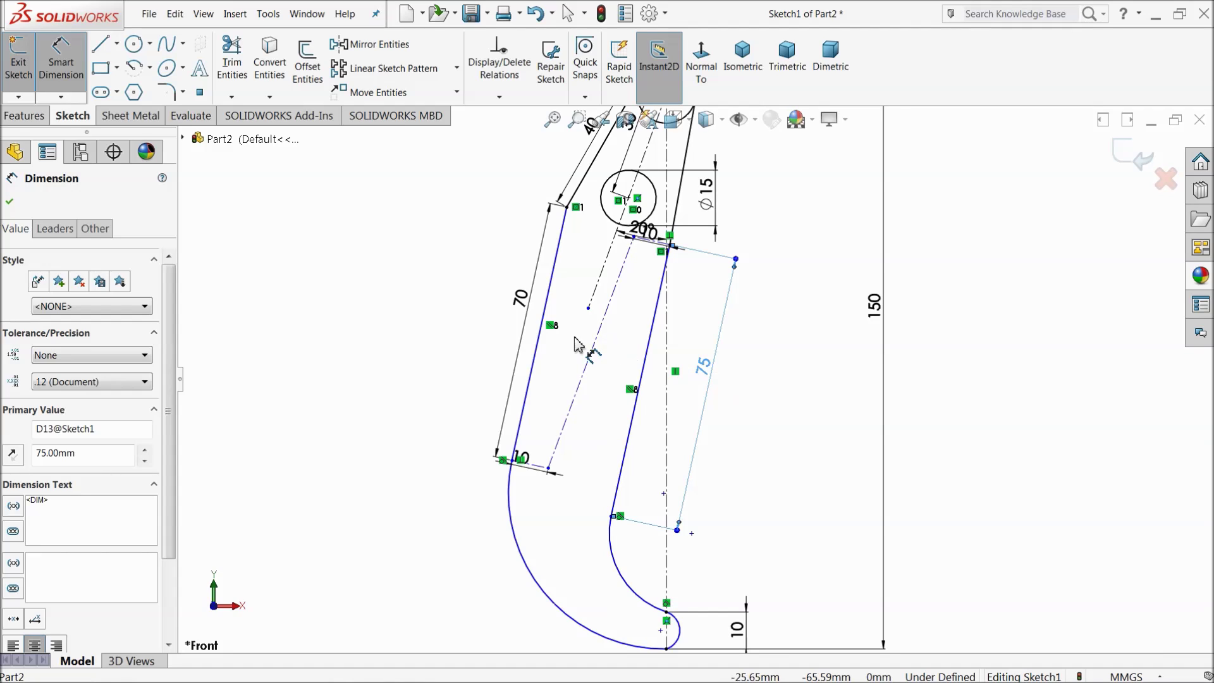
pyautogui.click(9, 202)
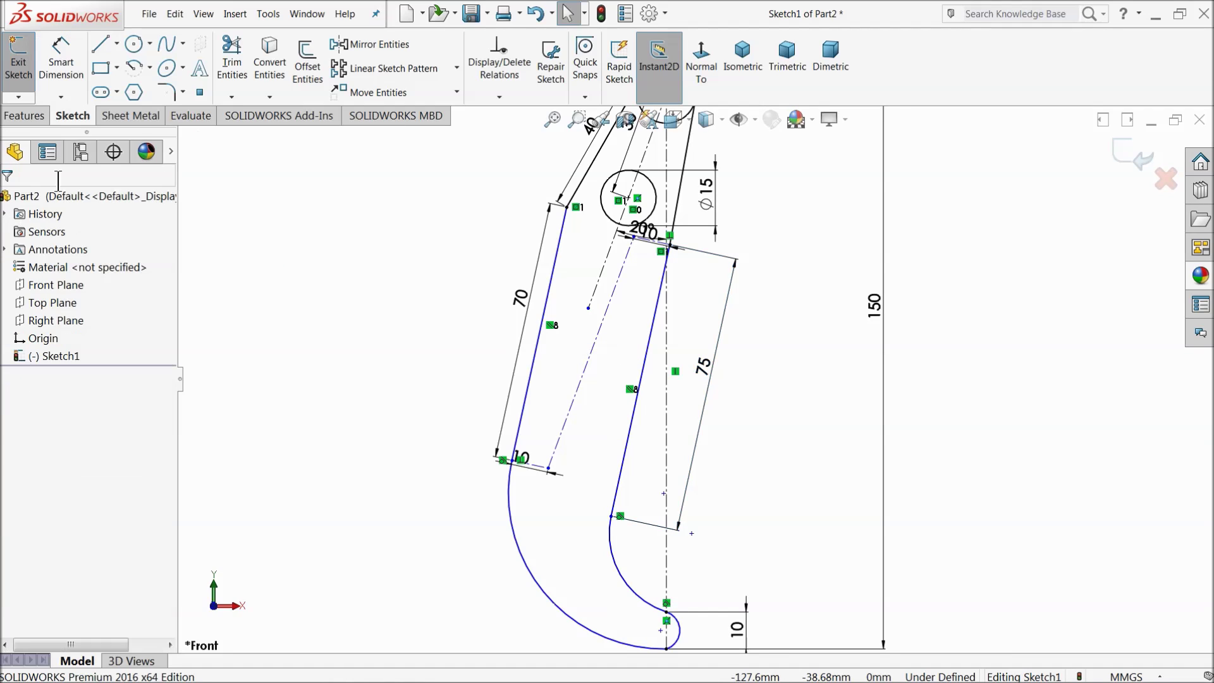
# - Draw a centerpoint straight slot along the arm's middle centerline
pyautogui.click(117, 93)
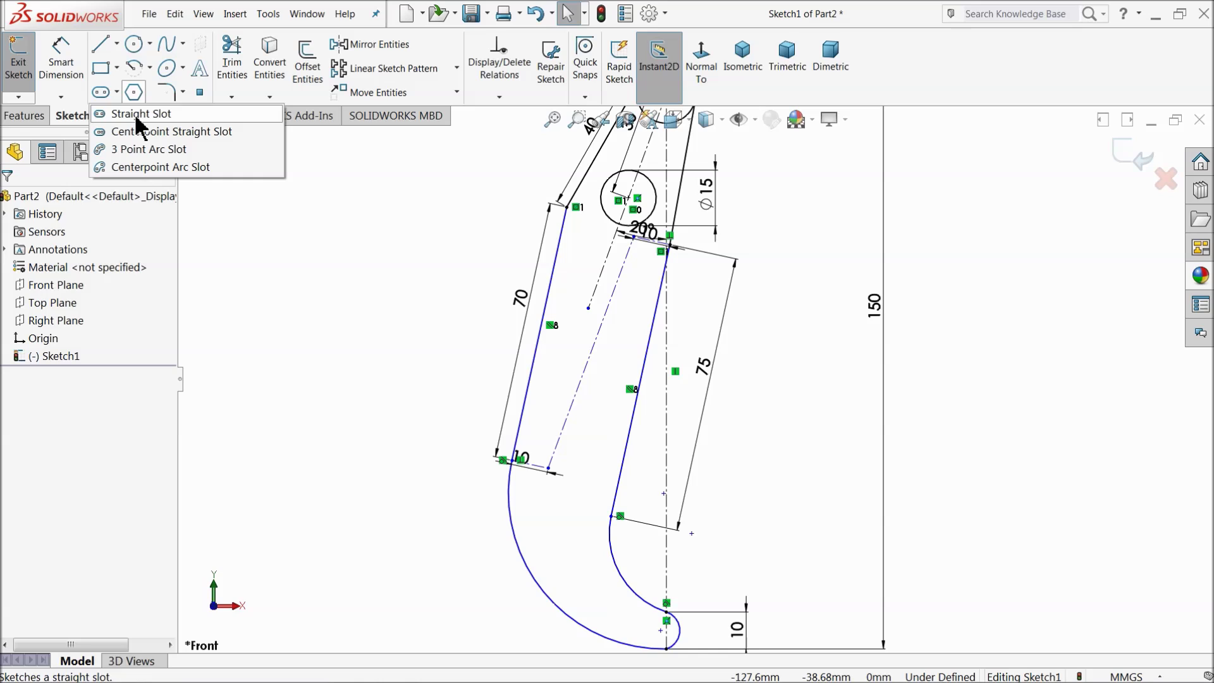
pyautogui.click(130, 134)
pyautogui.scroll(-2, 607, 374)
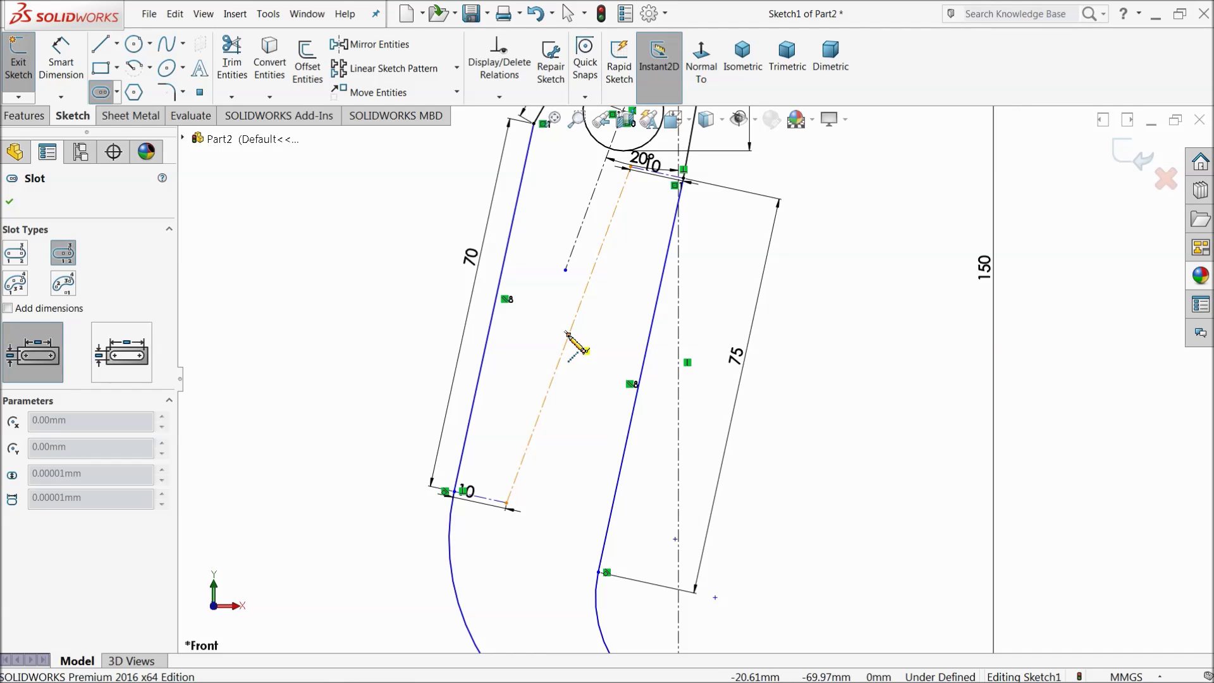
pyautogui.click(608, 235)
pyautogui.click(628, 238)
pyautogui.scroll(-2, 623, 370)
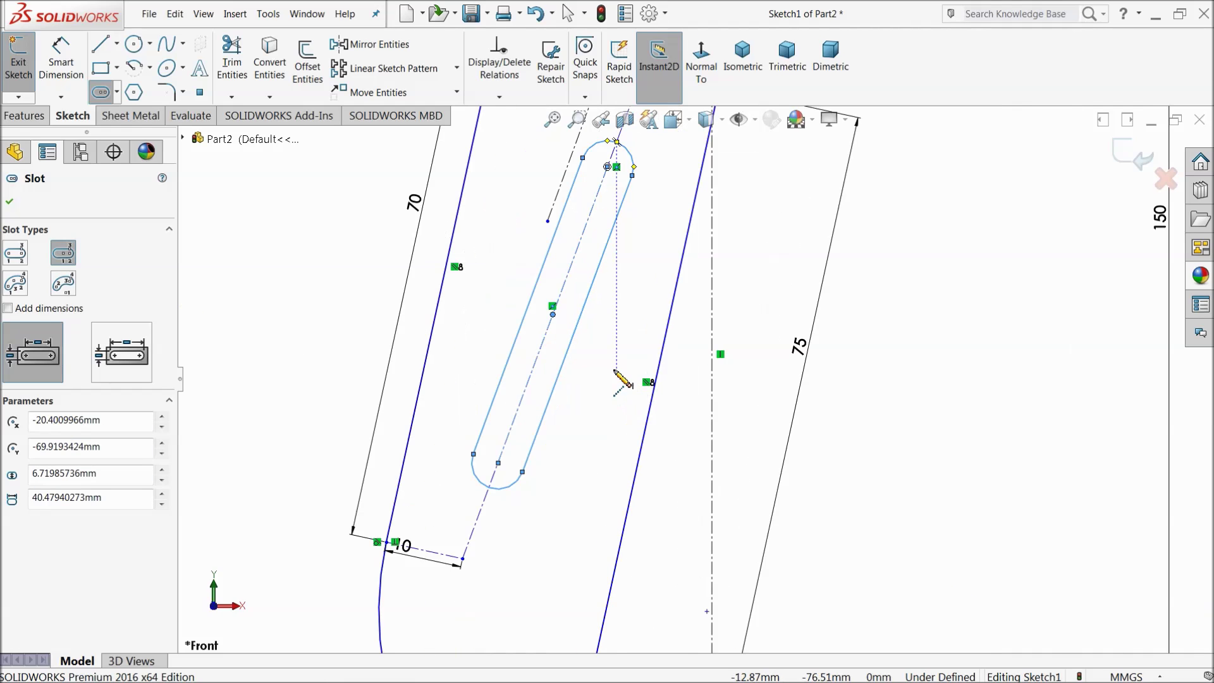
# - Dimension the slot 45 mm long with R3 end arcs
pyautogui.click(60, 70)
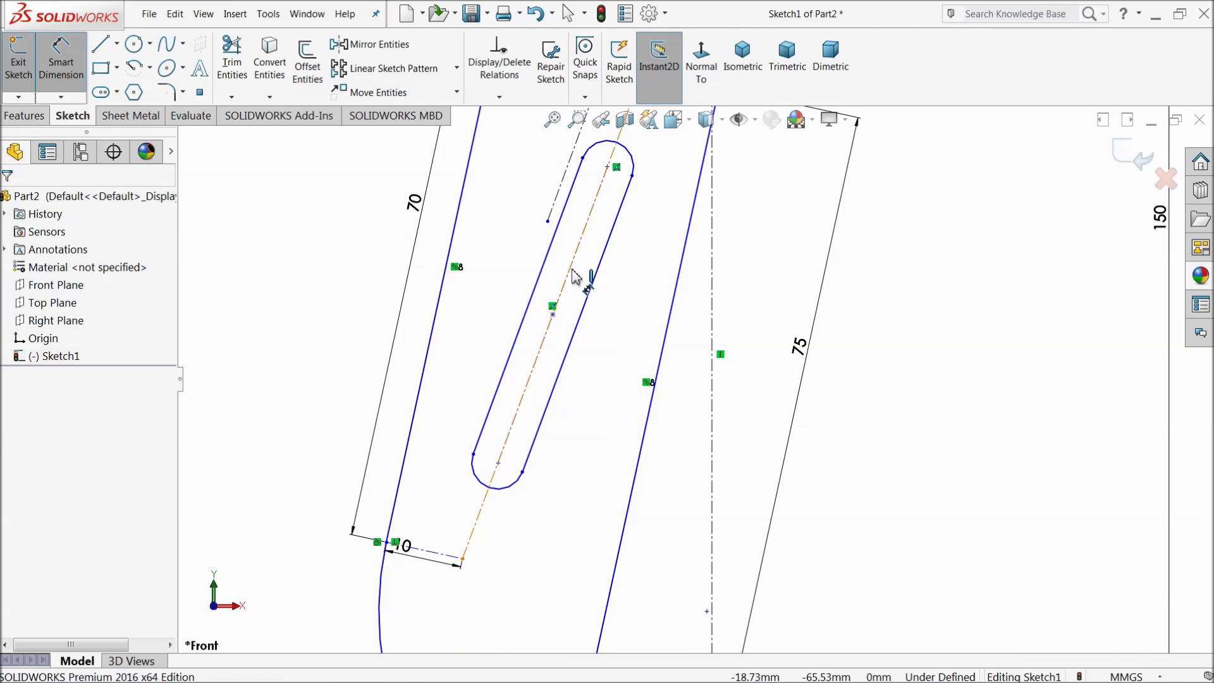
pyautogui.click(499, 468)
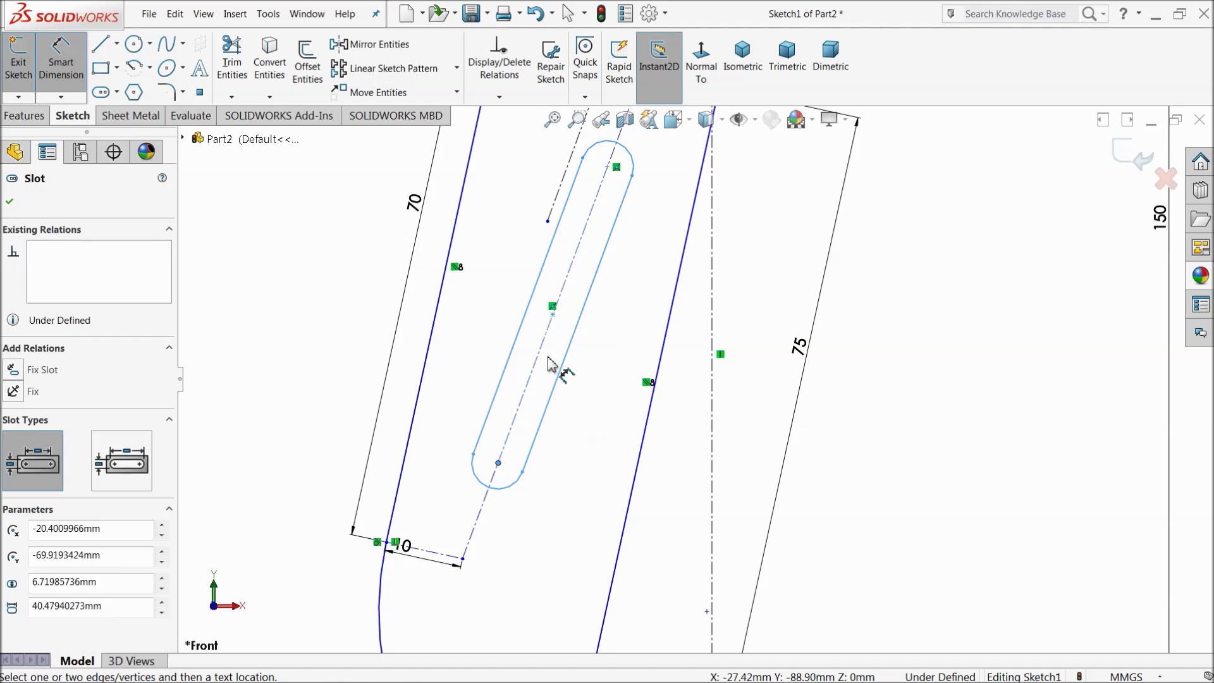
pyautogui.click(610, 171)
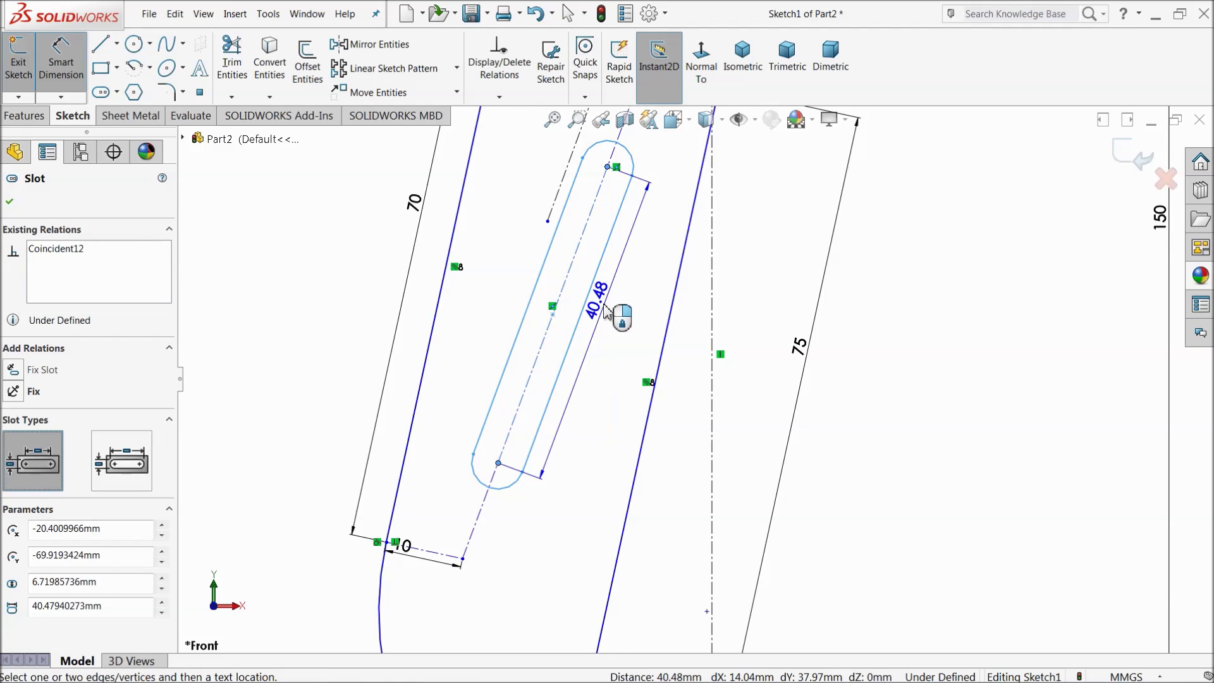
pyautogui.click(599, 313)
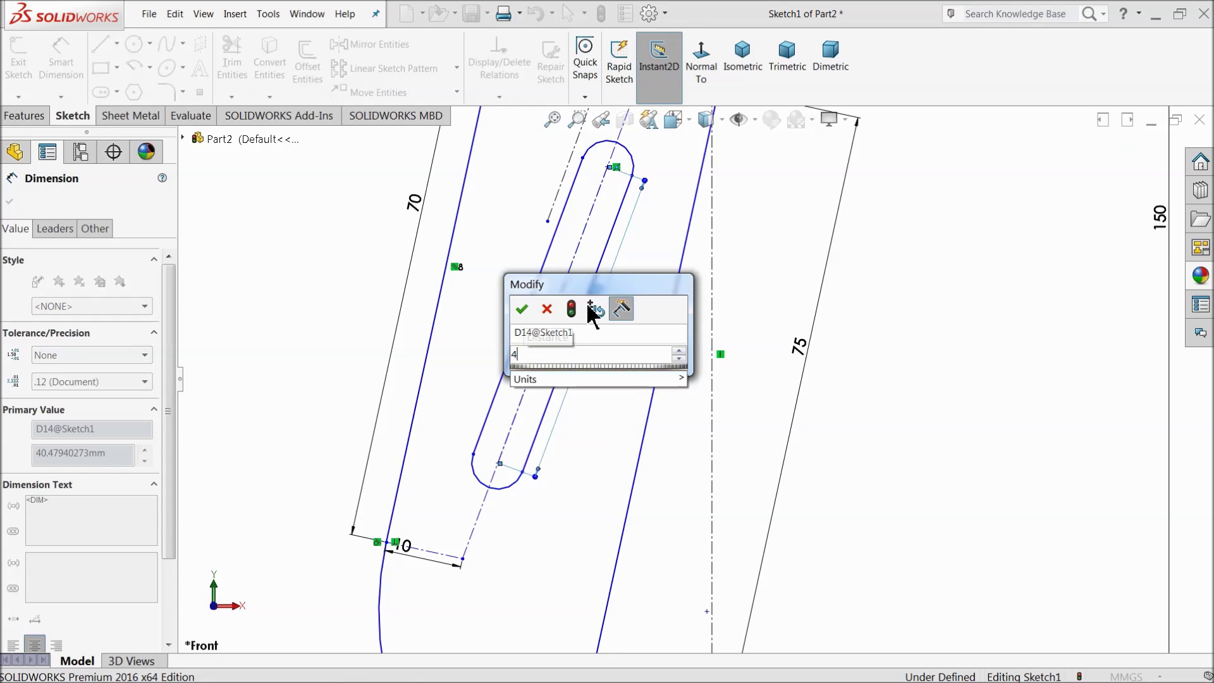
pyautogui.press('Escape')
pyautogui.click(506, 513)
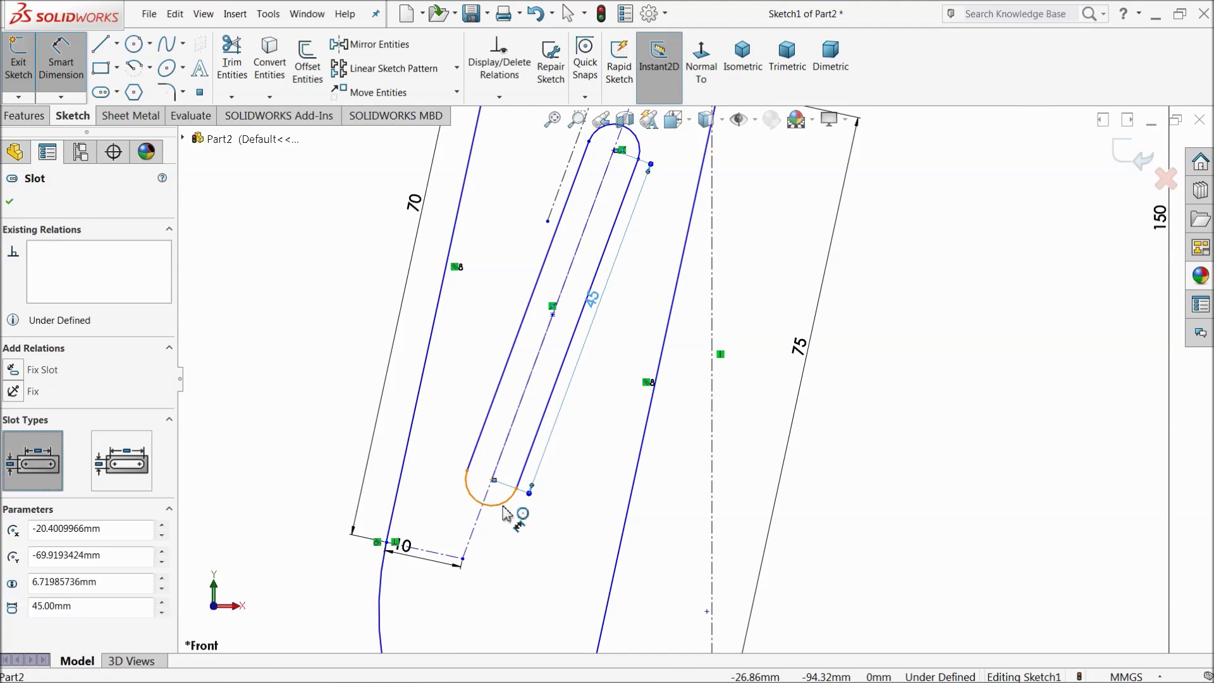
pyautogui.click(512, 518)
pyautogui.write('3')
pyautogui.press('Return')
pyautogui.scroll(6, 573, 373)
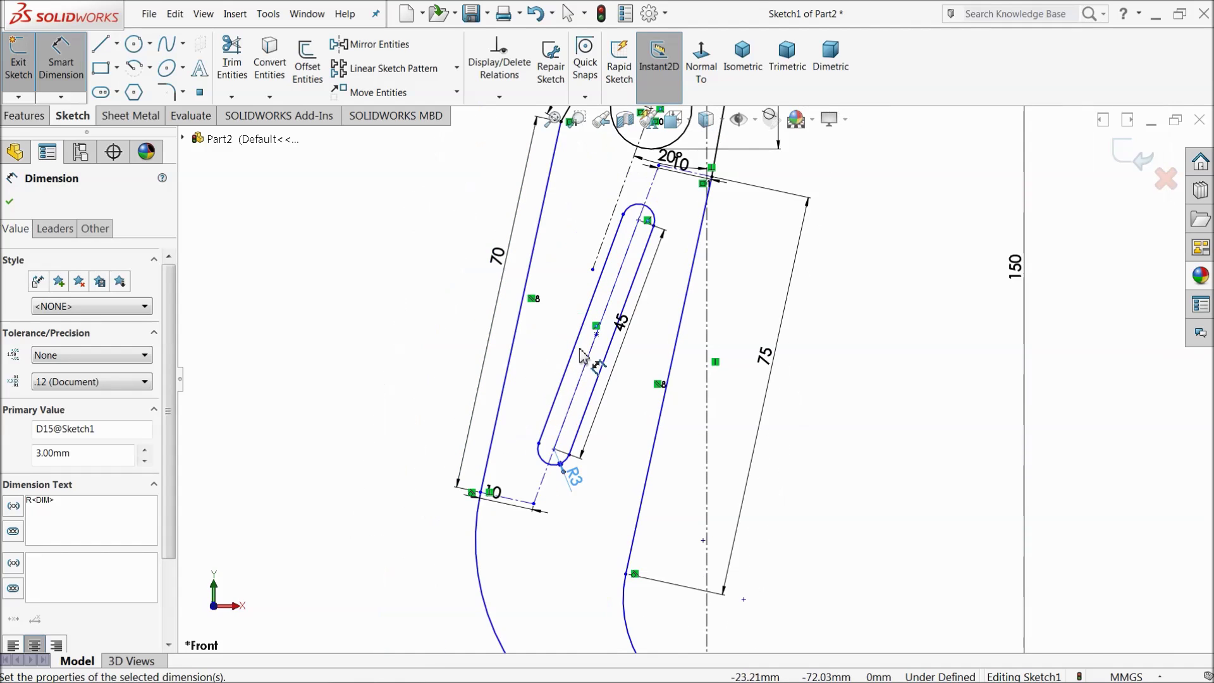
pyautogui.scroll(-3, 749, 478)
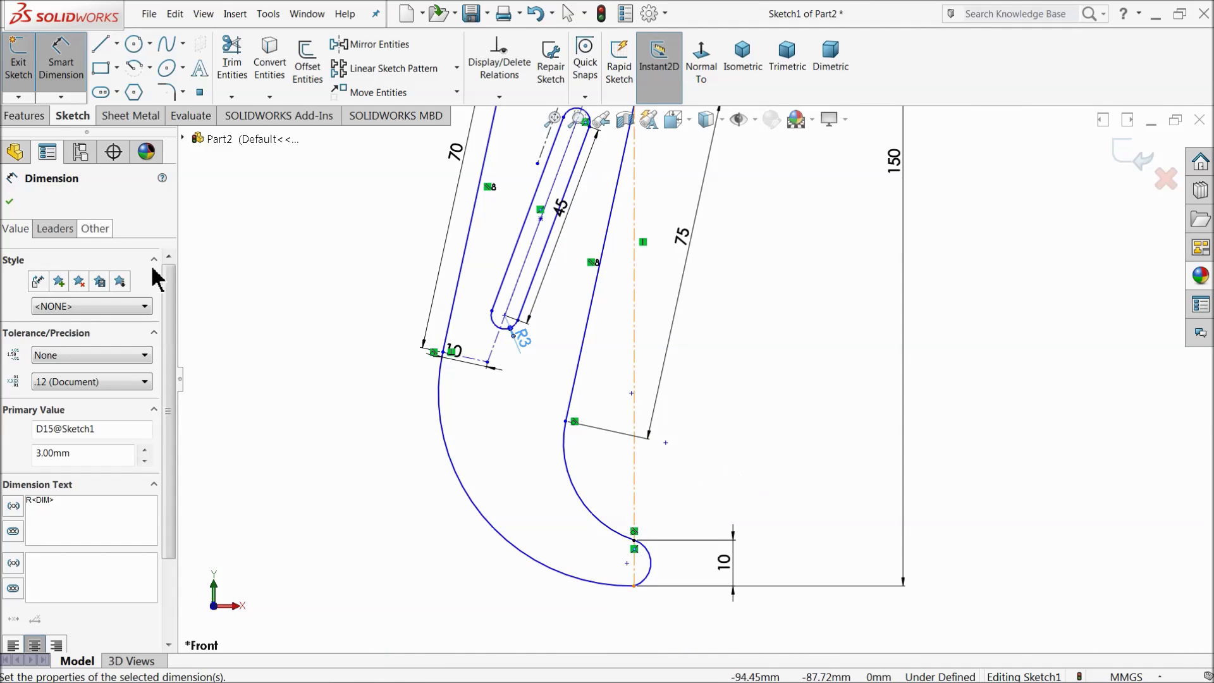
# - Draw a circle centred at the hook's bottom point and dimension it Ø16
pyautogui.click(135, 44)
pyautogui.scroll(-5, 639, 556)
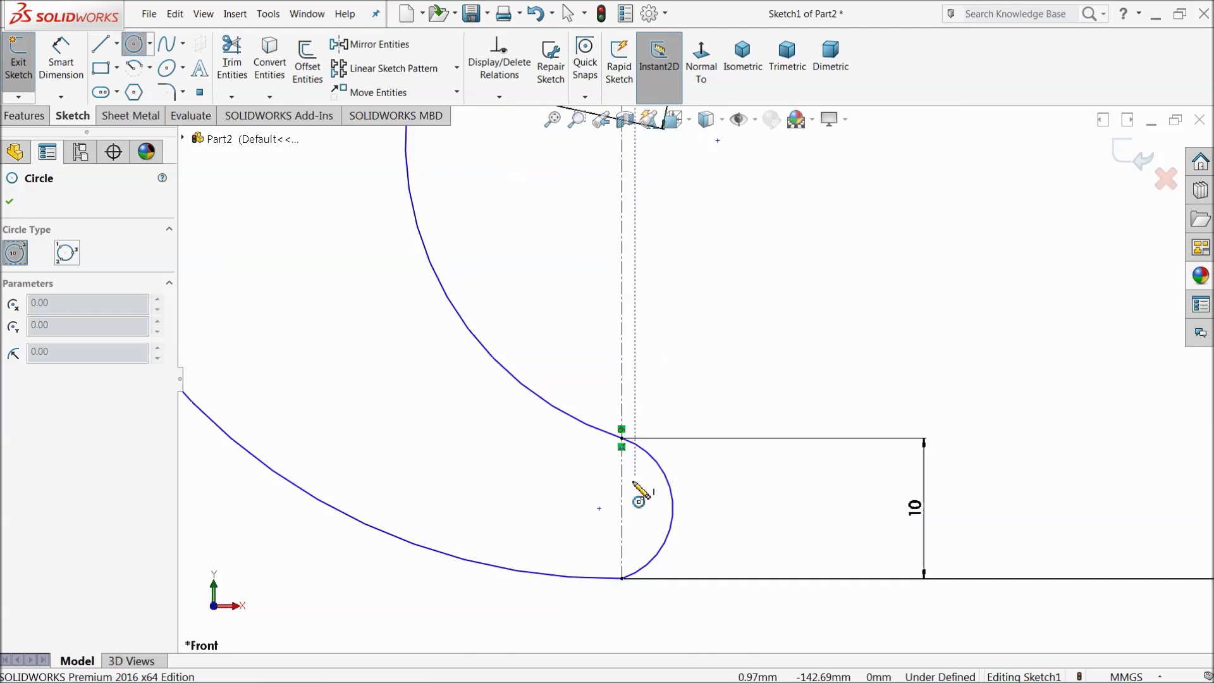
pyautogui.click(624, 408)
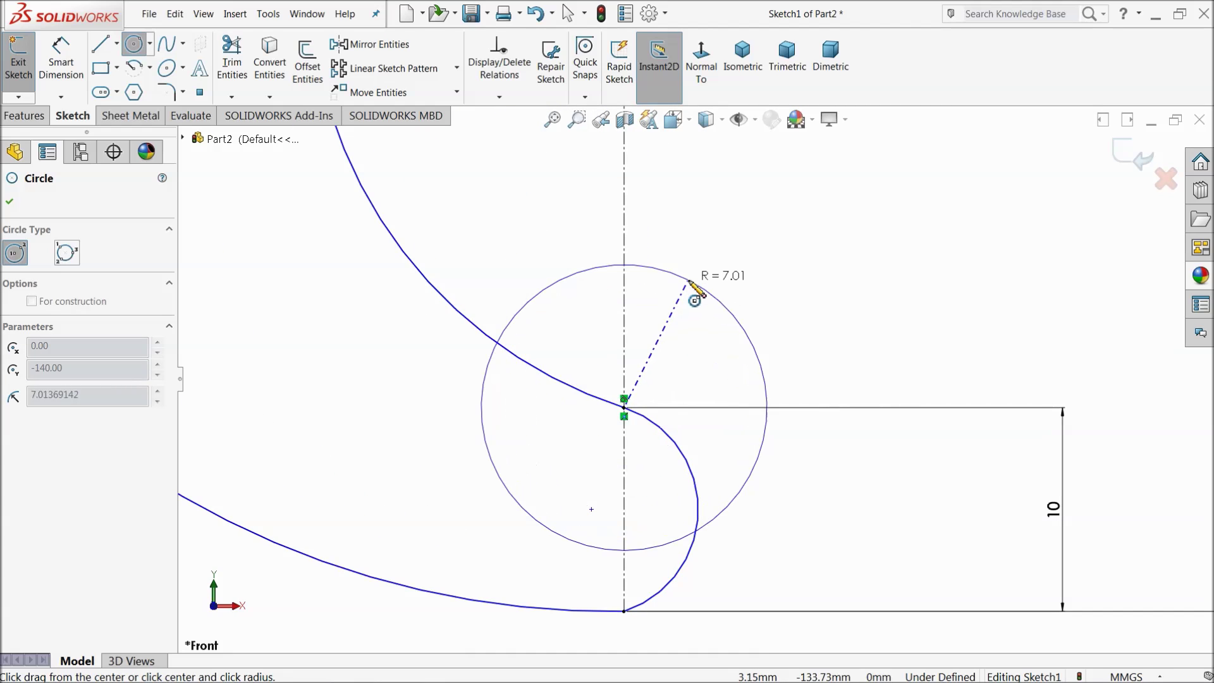
pyautogui.click(664, 271)
pyautogui.click(63, 68)
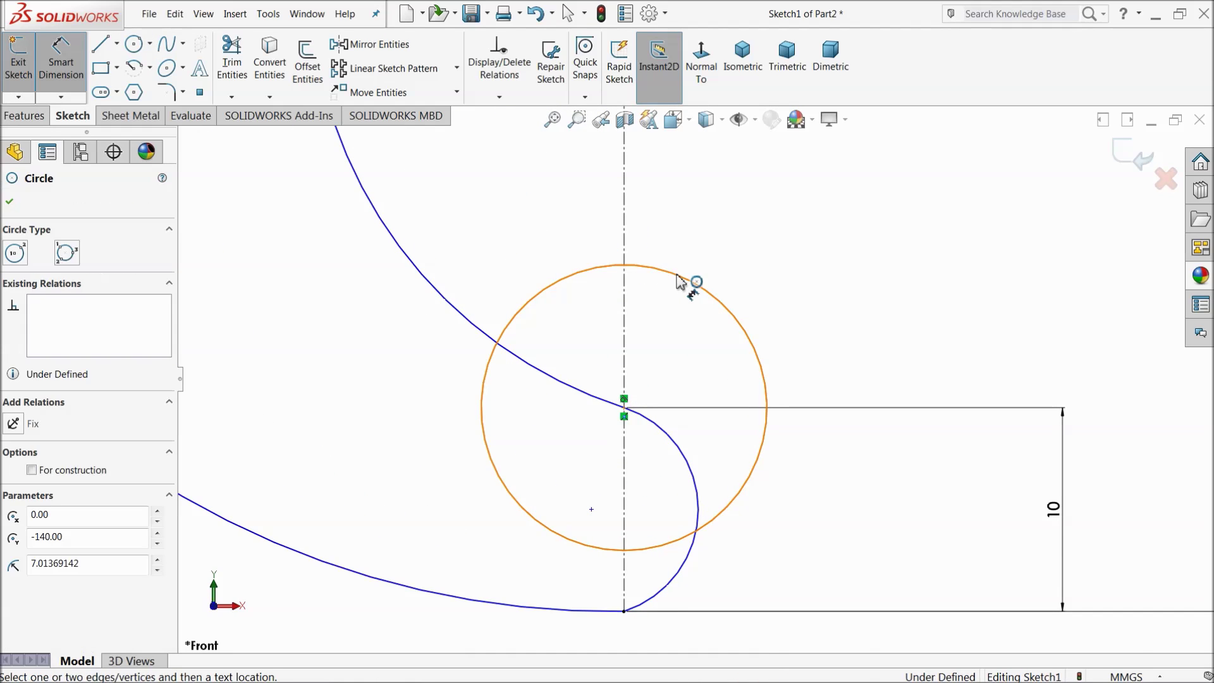
pyautogui.click(678, 282)
pyautogui.click(678, 222)
pyautogui.write('16')
pyautogui.press('Return')
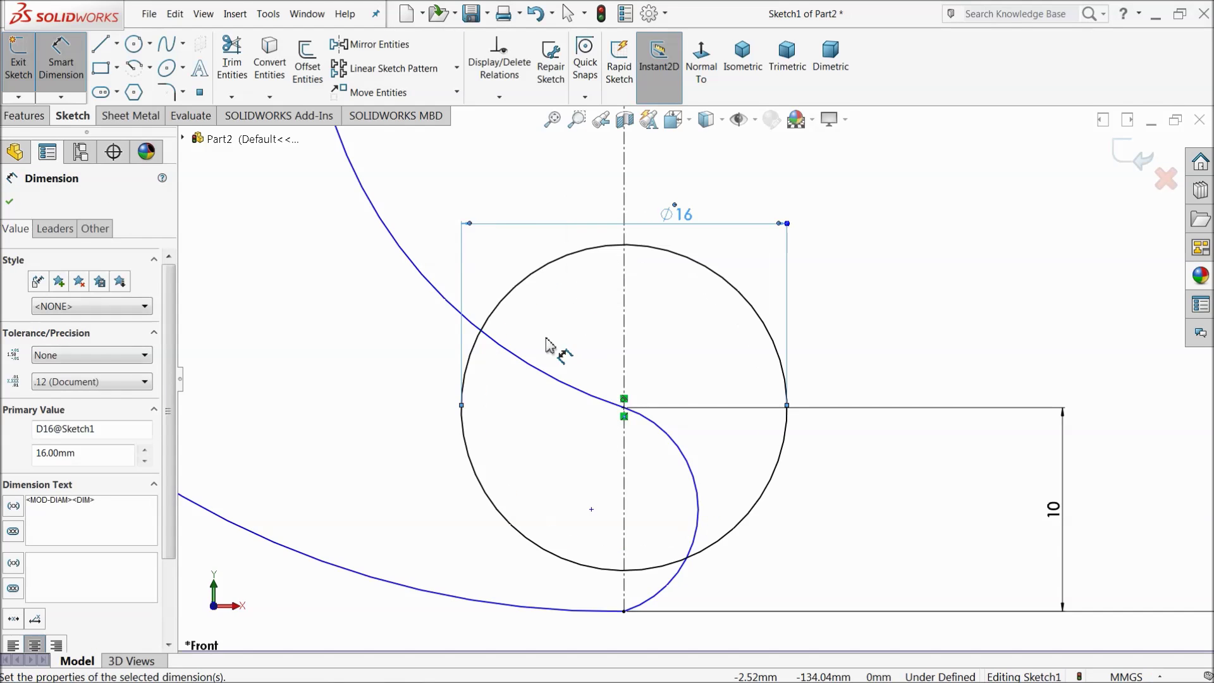
pyautogui.scroll(5, 687, 395)
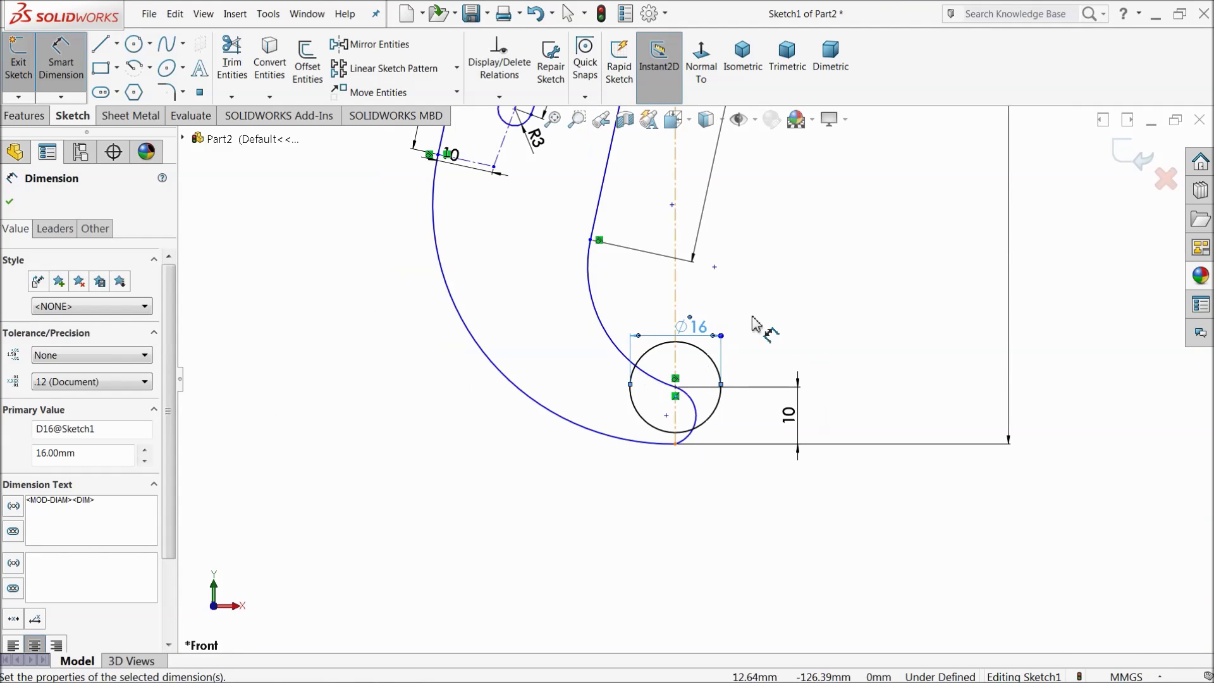
pyautogui.scroll(-3, 695, 319)
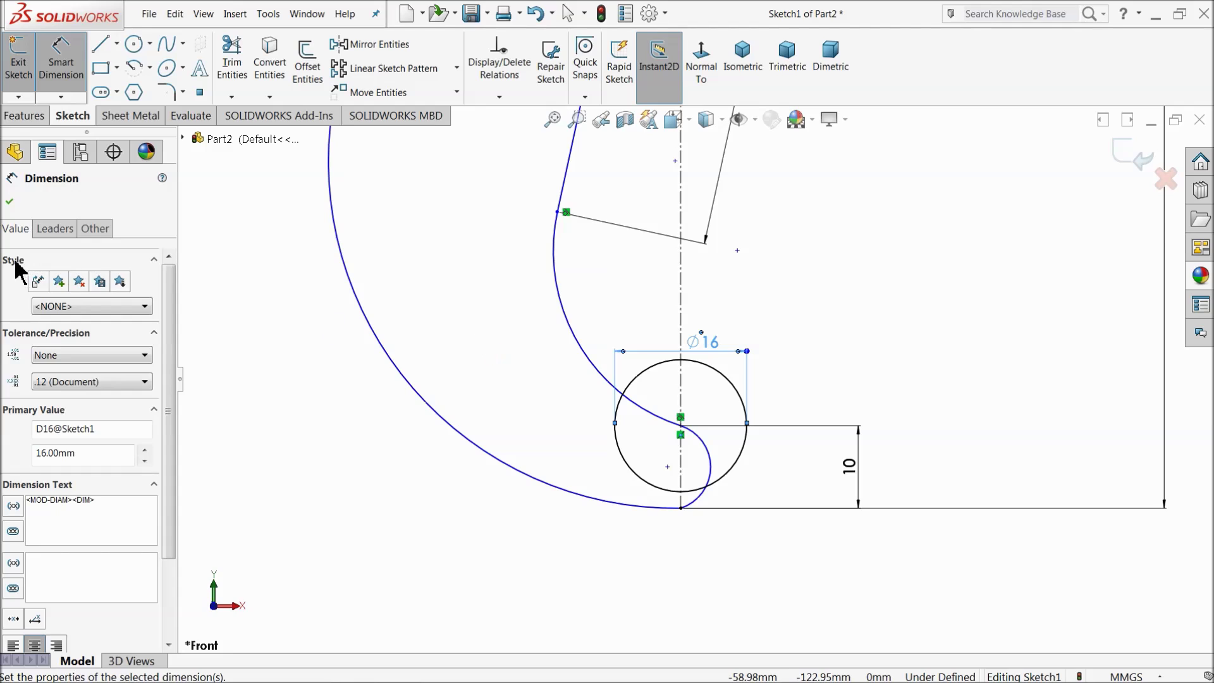
pyautogui.click(10, 203)
# - Select the small end arc's centre point to check it, then clear the selection
pyautogui.scroll(-4, 672, 506)
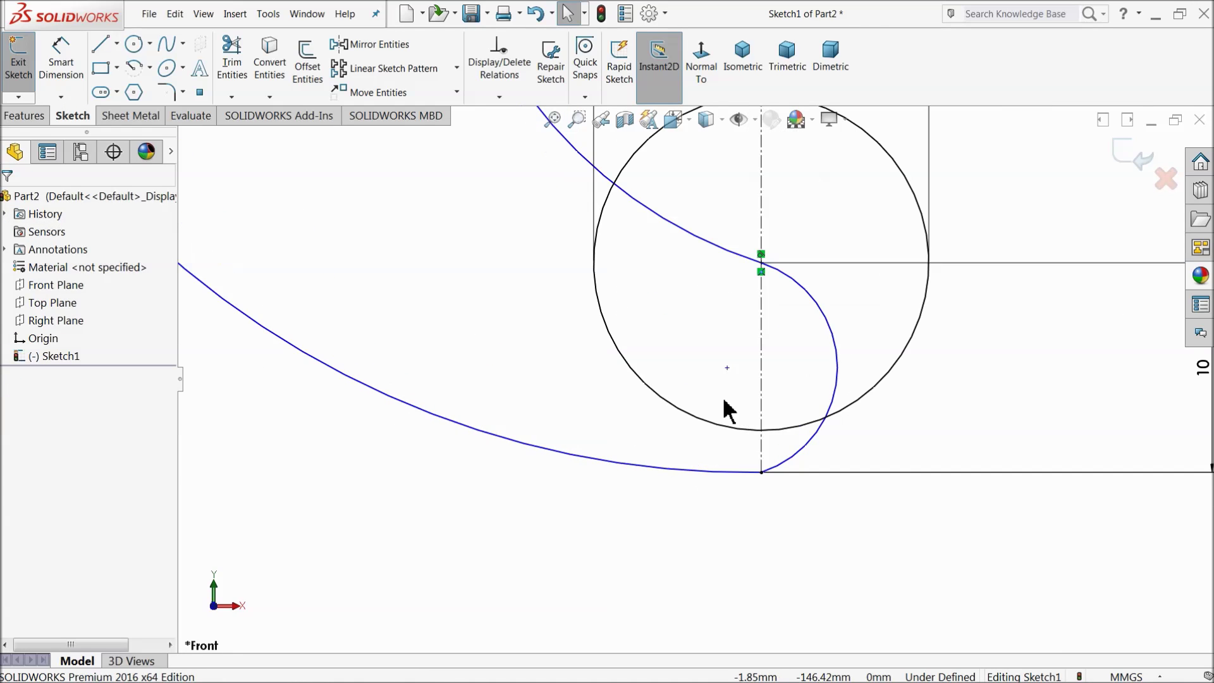
pyautogui.click(728, 369)
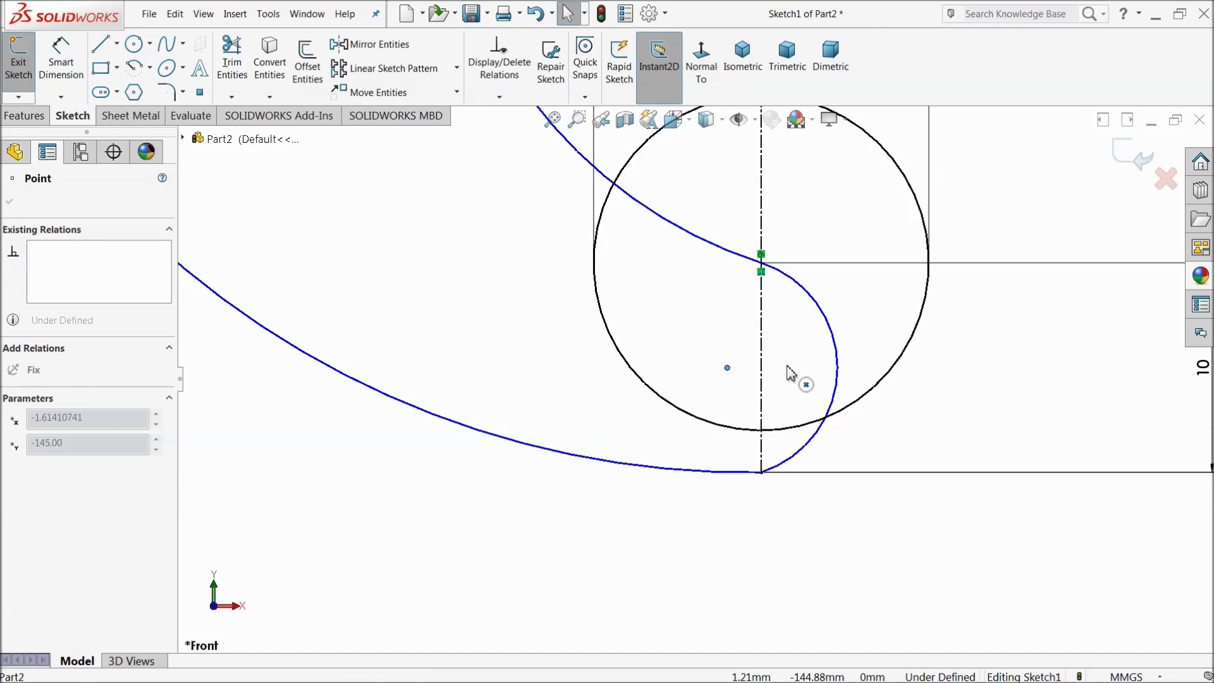
pyautogui.click(659, 520)
pyautogui.scroll(4, 618, 474)
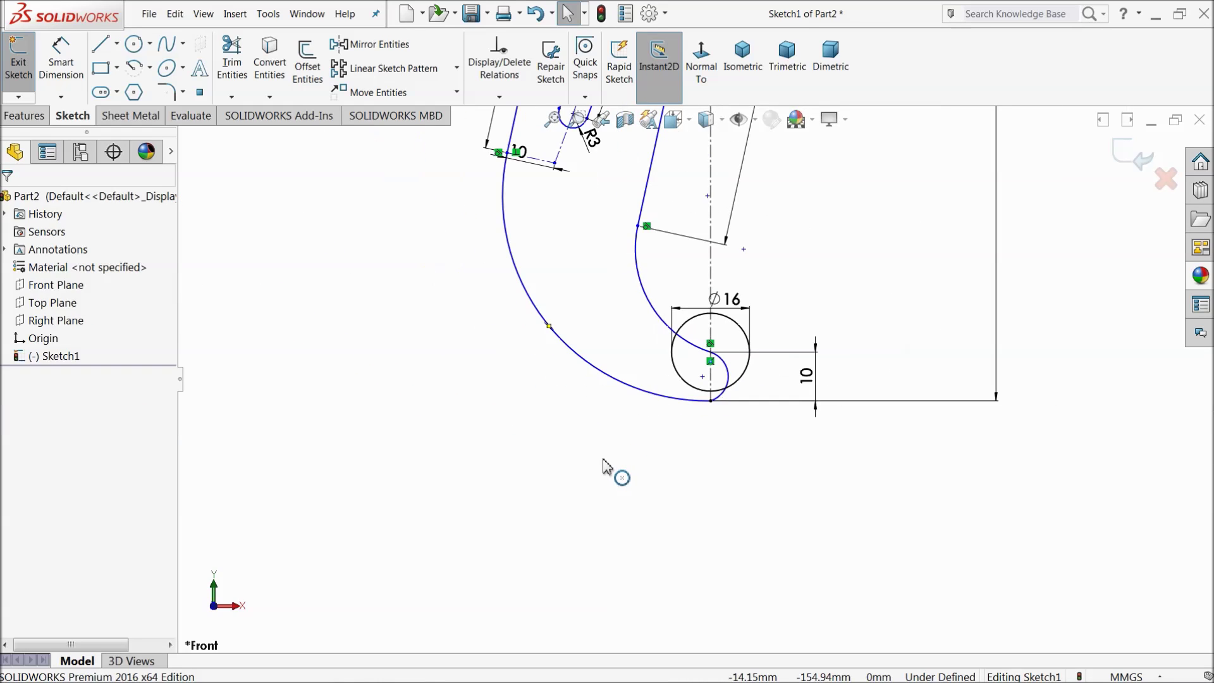
# - Review the 20° angle dimension with the whole sketch fitted in view
pyautogui.scroll(4, 612, 469)
pyautogui.scroll(-2, 772, 201)
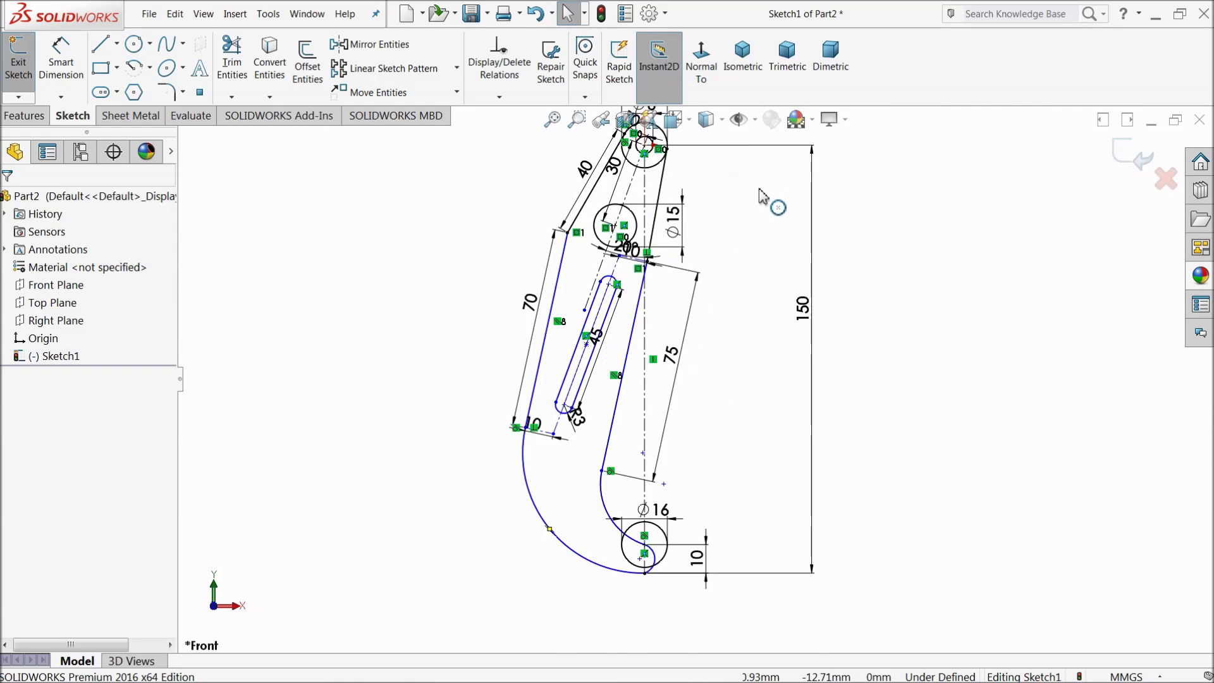
pyautogui.scroll(-2, 664, 287)
pyautogui.scroll(-4, 607, 313)
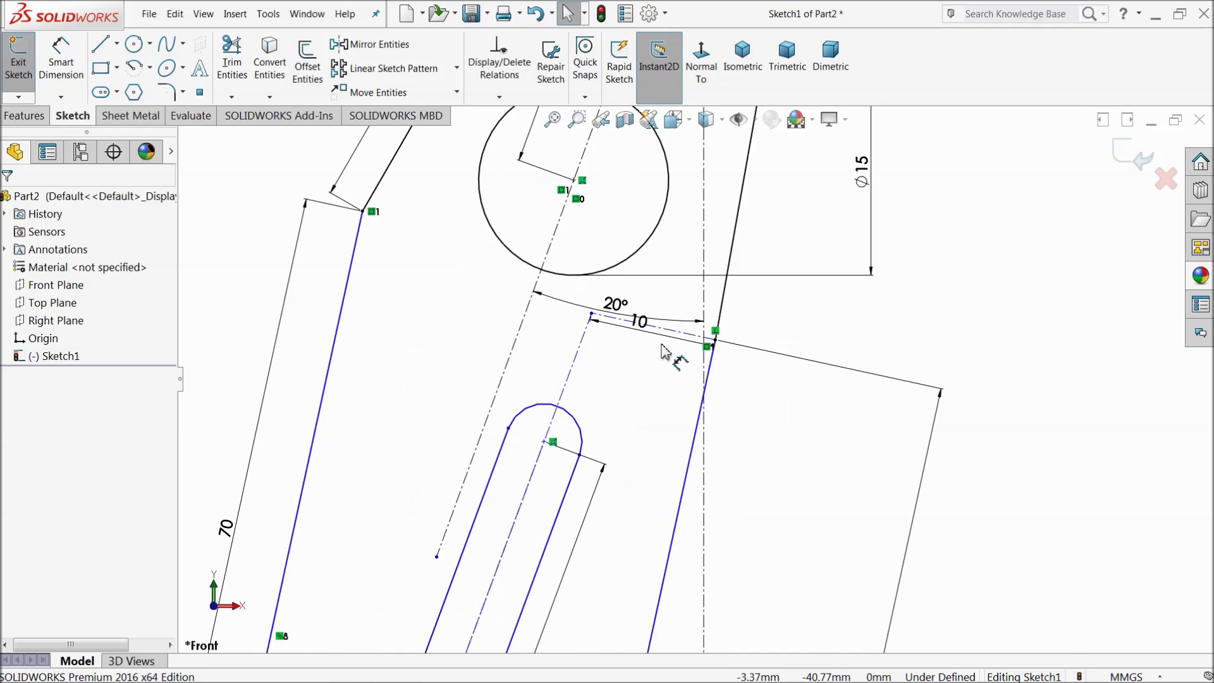
pyautogui.click(620, 308)
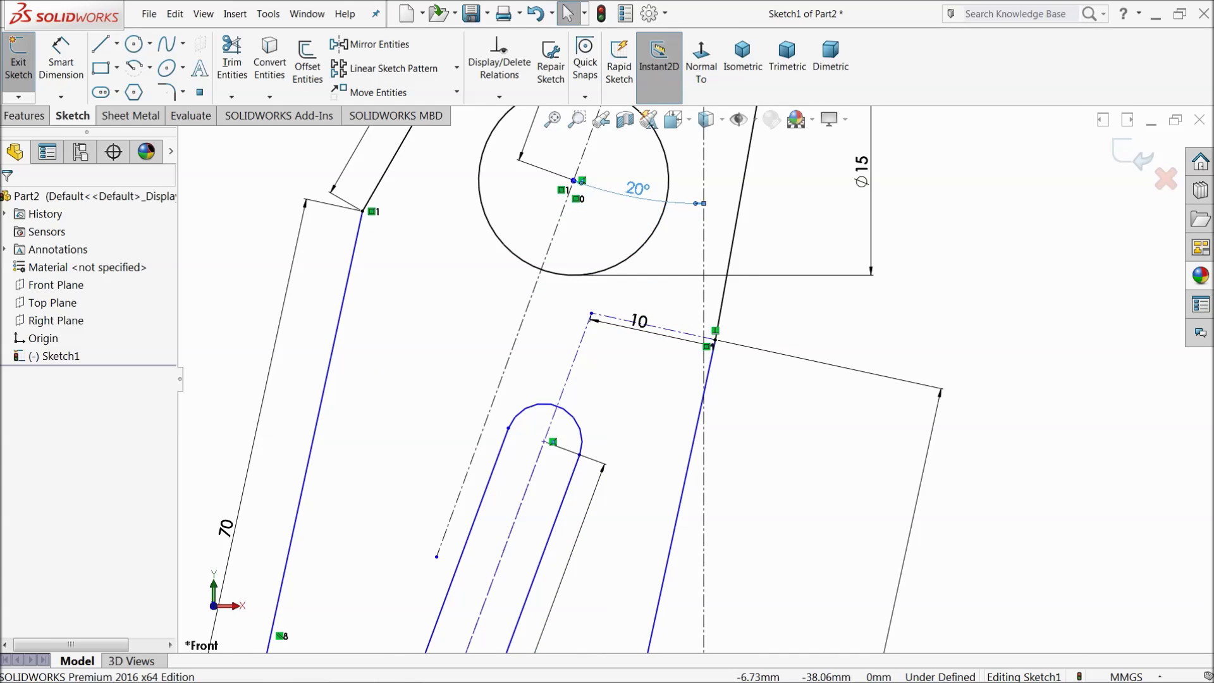
pyautogui.scroll(1, 699, 381)
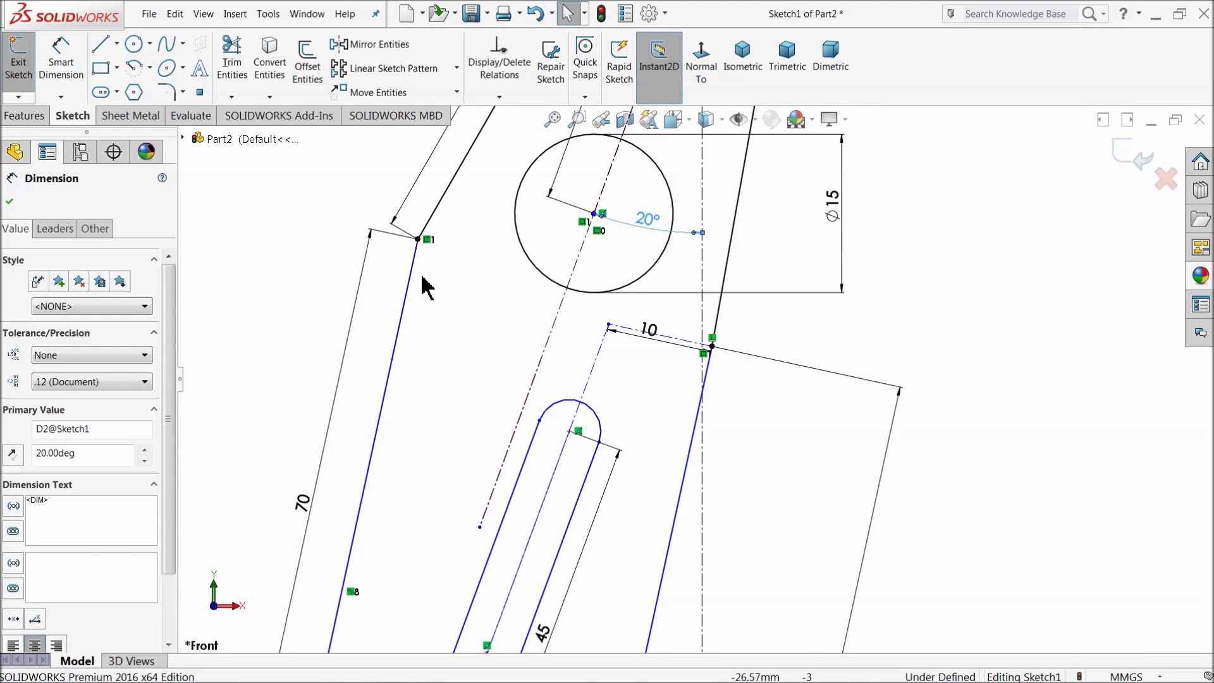
pyautogui.press('f')
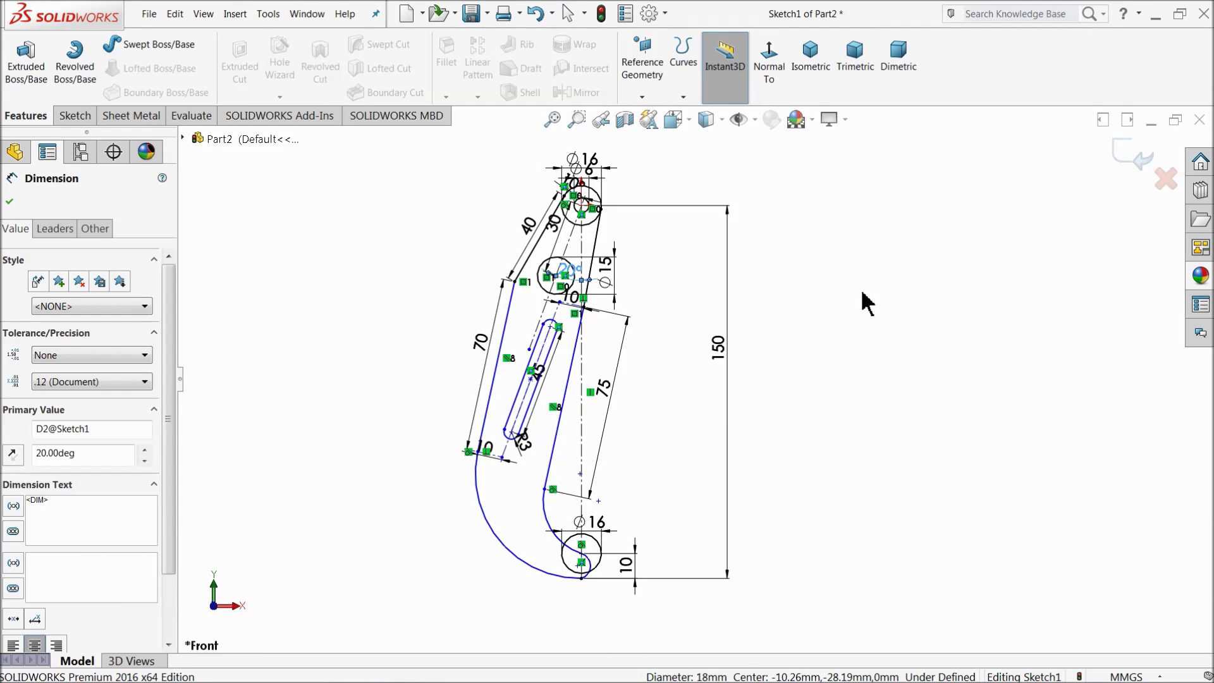
pyautogui.scroll(-3, 549, 322)
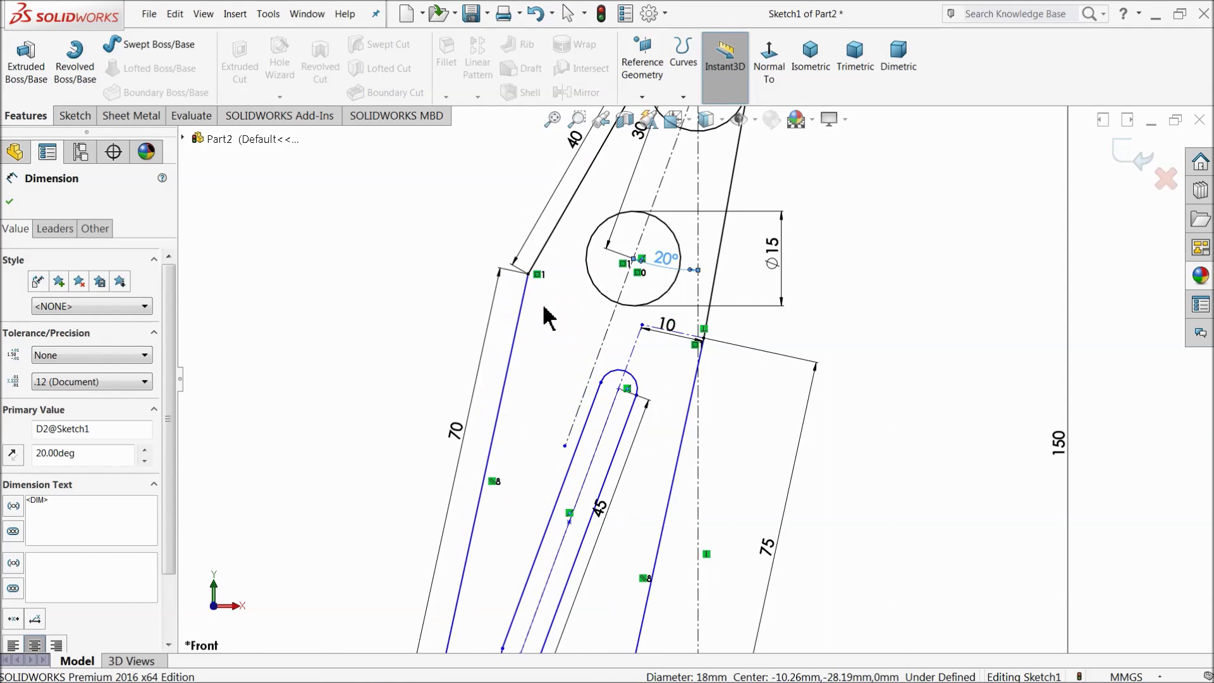
pyautogui.click(75, 116)
pyautogui.scroll(-3, 561, 279)
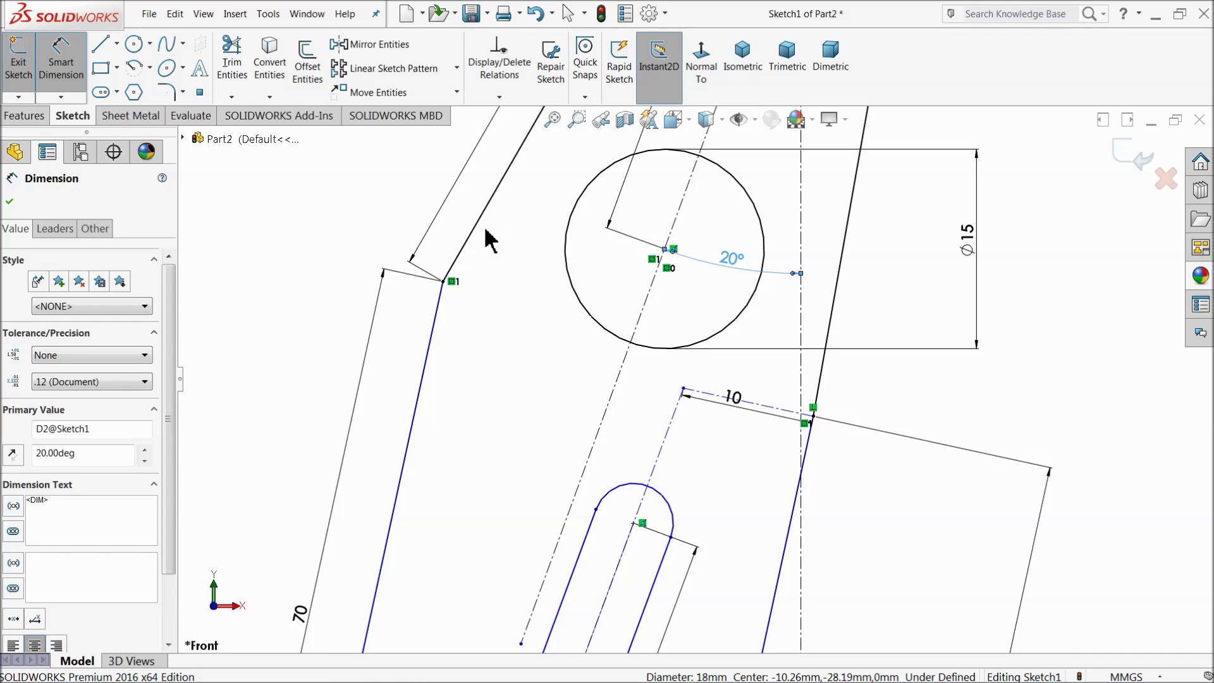
pyautogui.press('Escape')
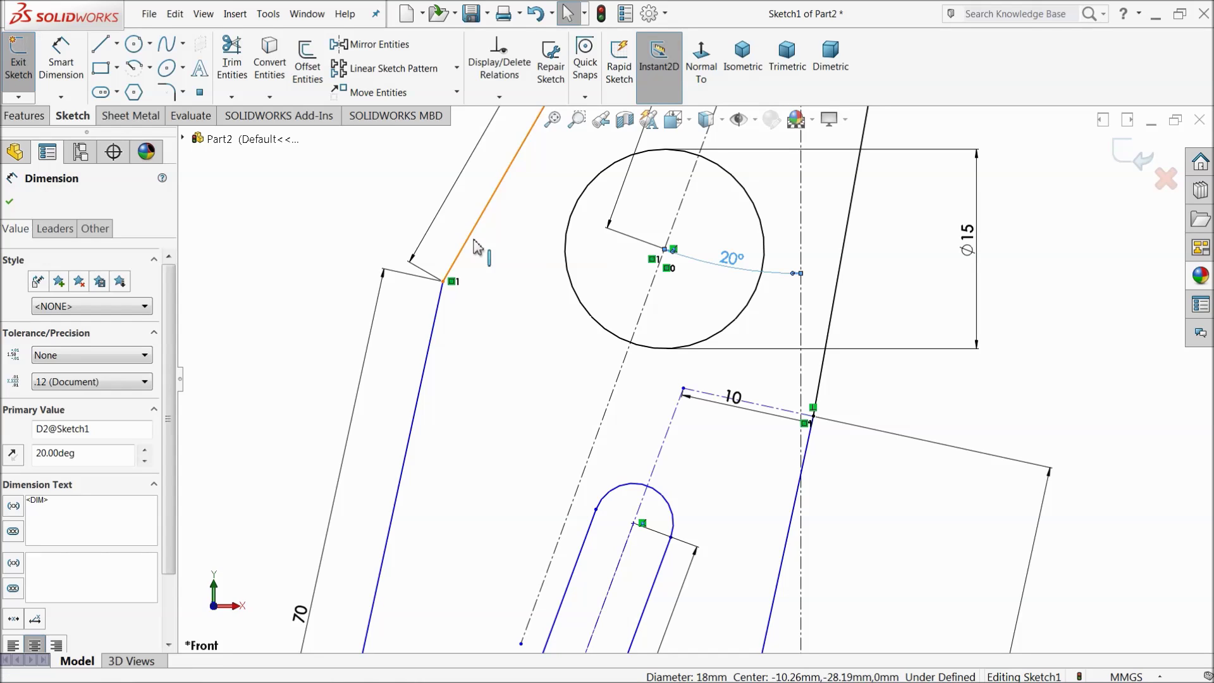
# - Dimension the angle between the long outer edge and the upper edge to 170°
pyautogui.click(441, 323)
pyautogui.click(61, 63)
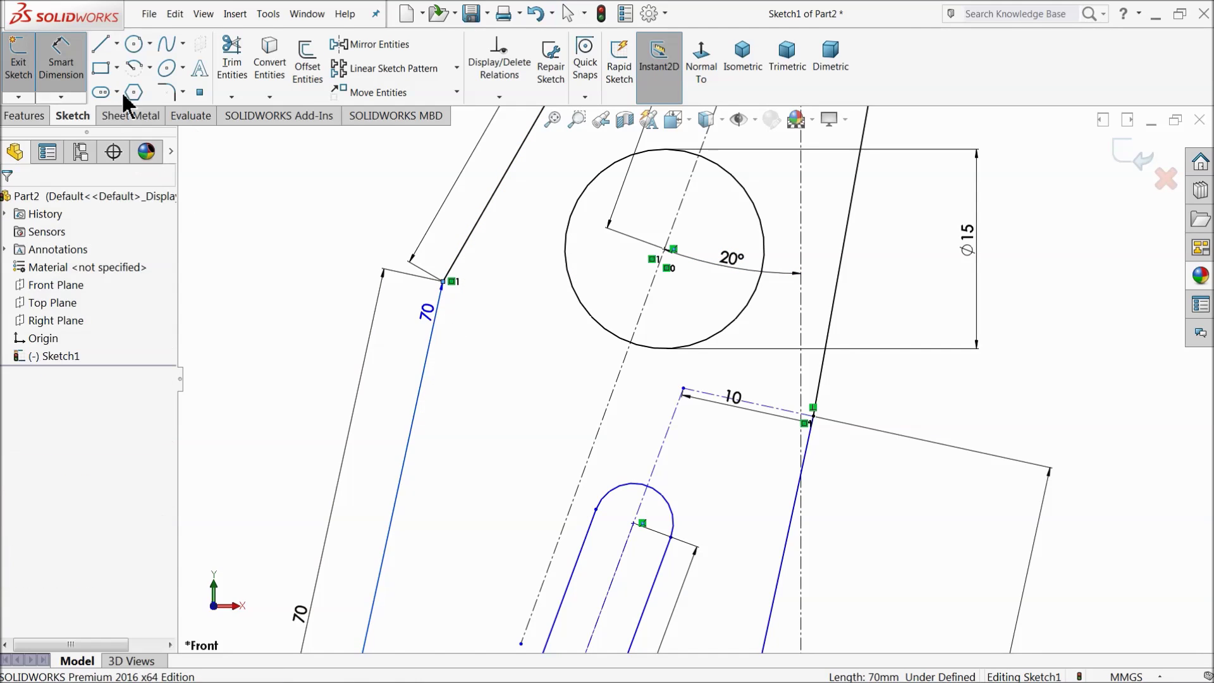
pyautogui.click(466, 254)
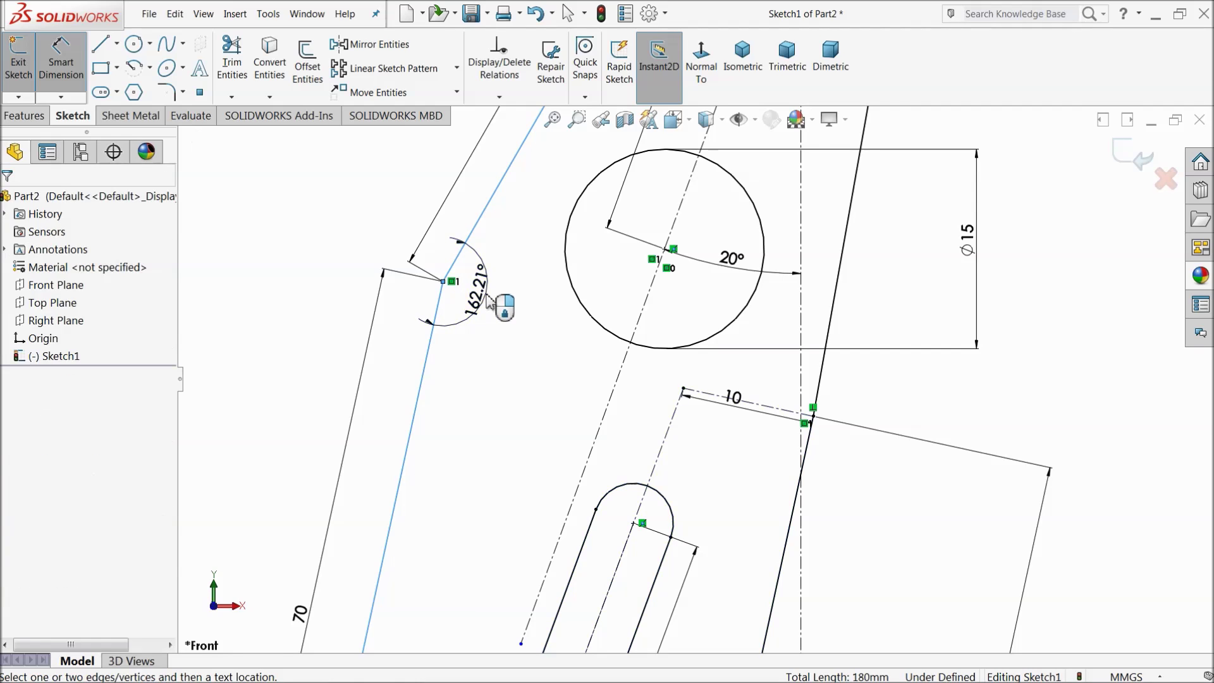
pyautogui.click(437, 288)
pyautogui.write('170')
pyautogui.press('Return')
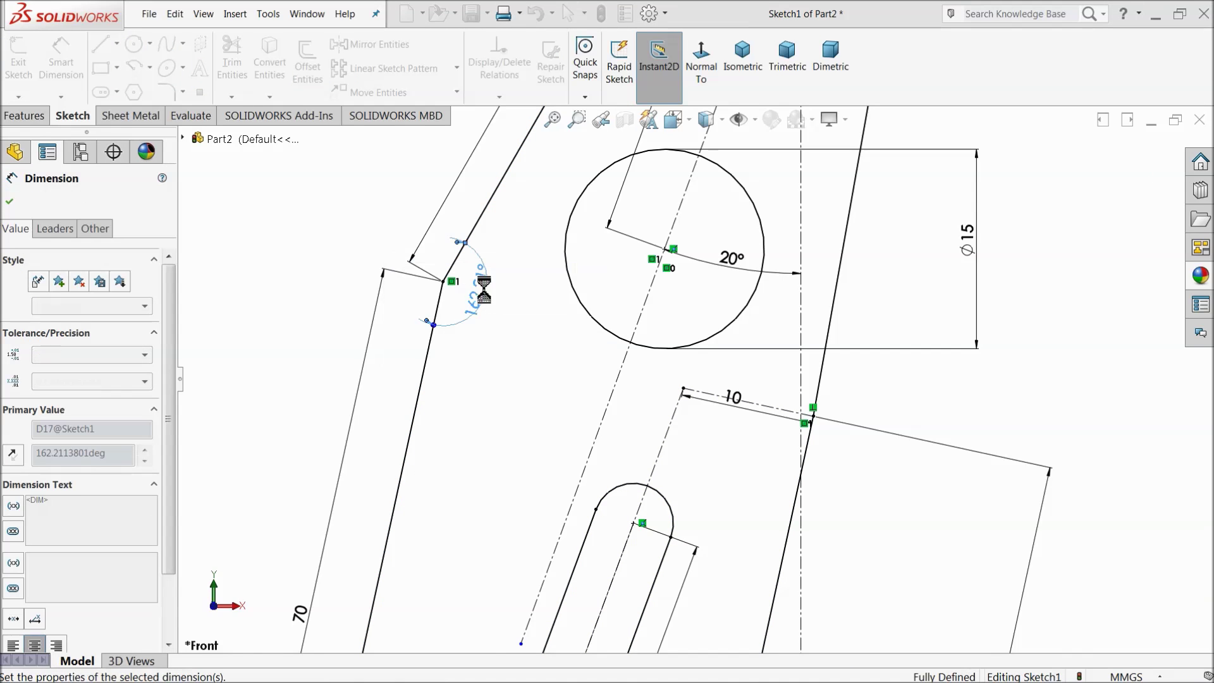
# - Change the upper circle's diameter from Ø15 to Ø18
pyautogui.scroll(10, 633, 380)
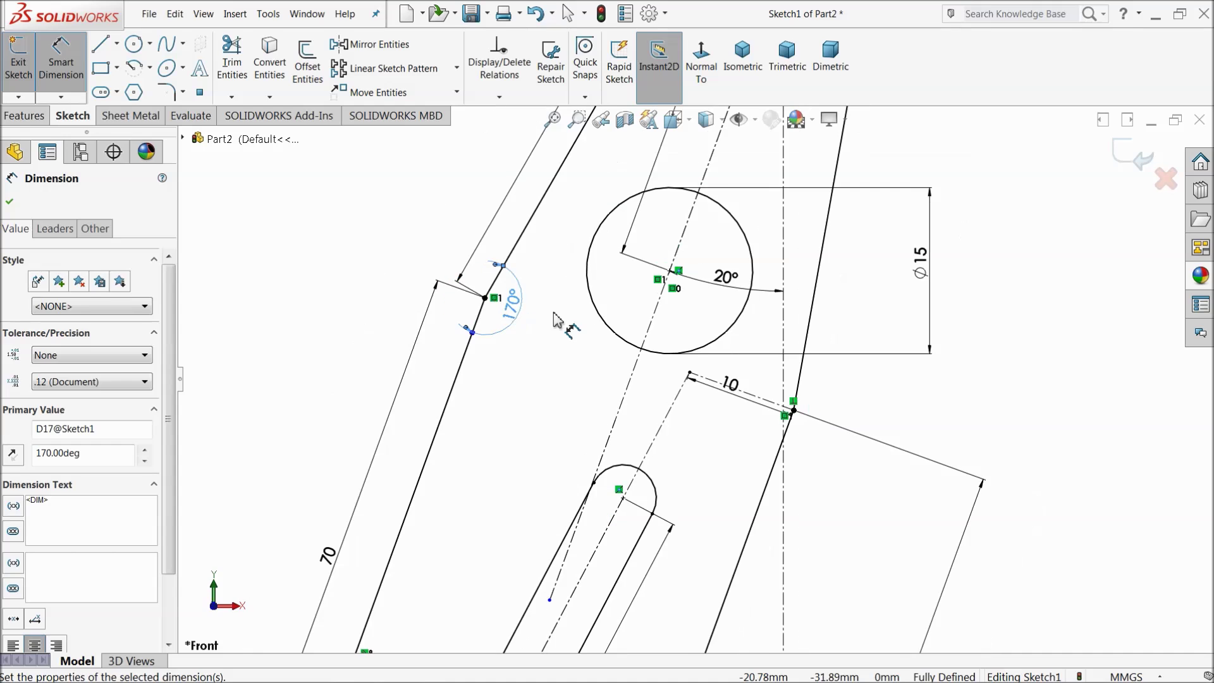
pyautogui.scroll(-8, 716, 531)
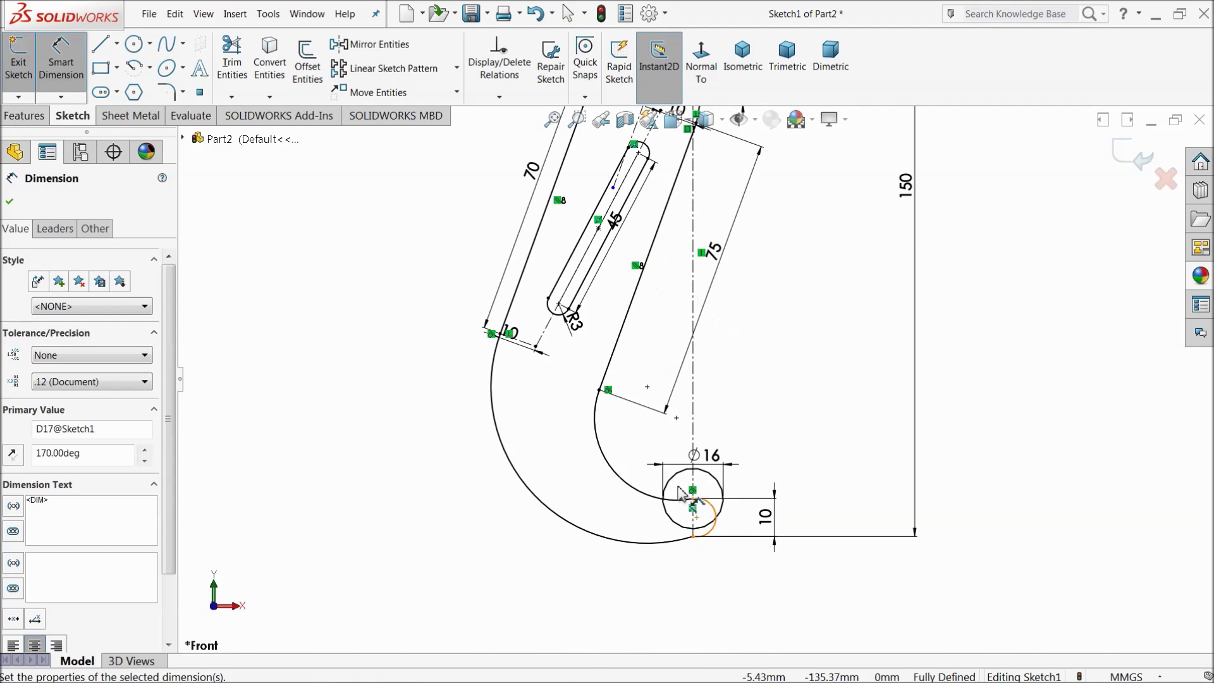
pyautogui.press('z')
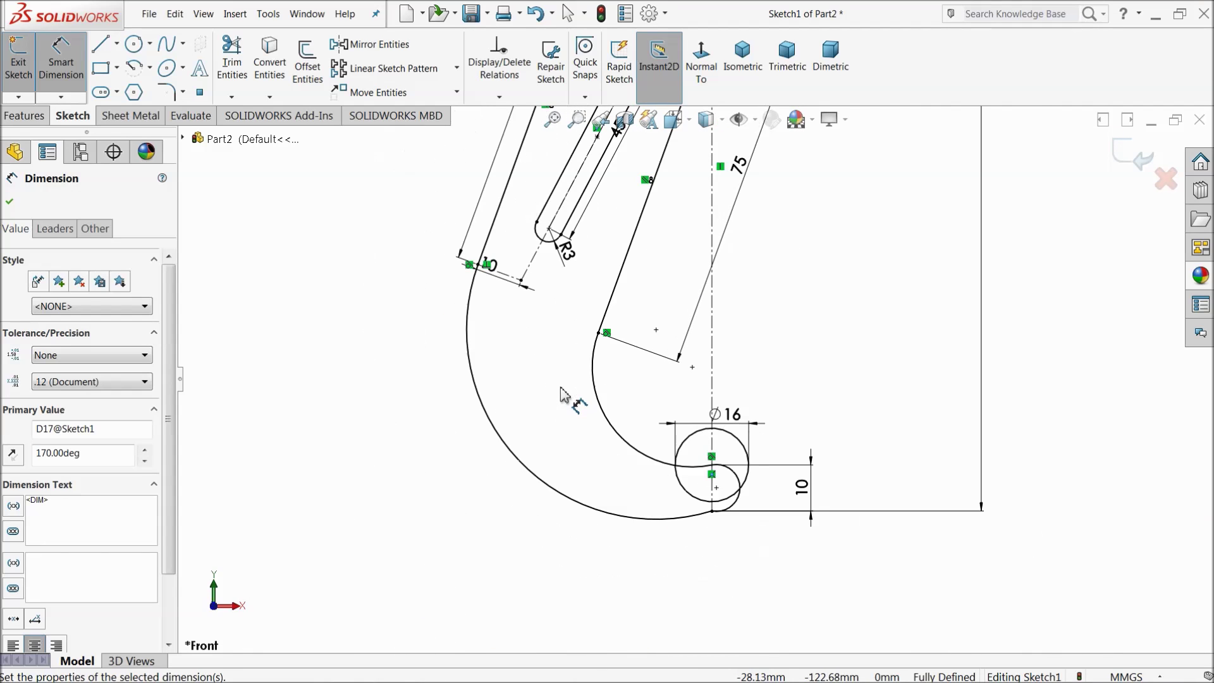
pyautogui.scroll(5, 711, 442)
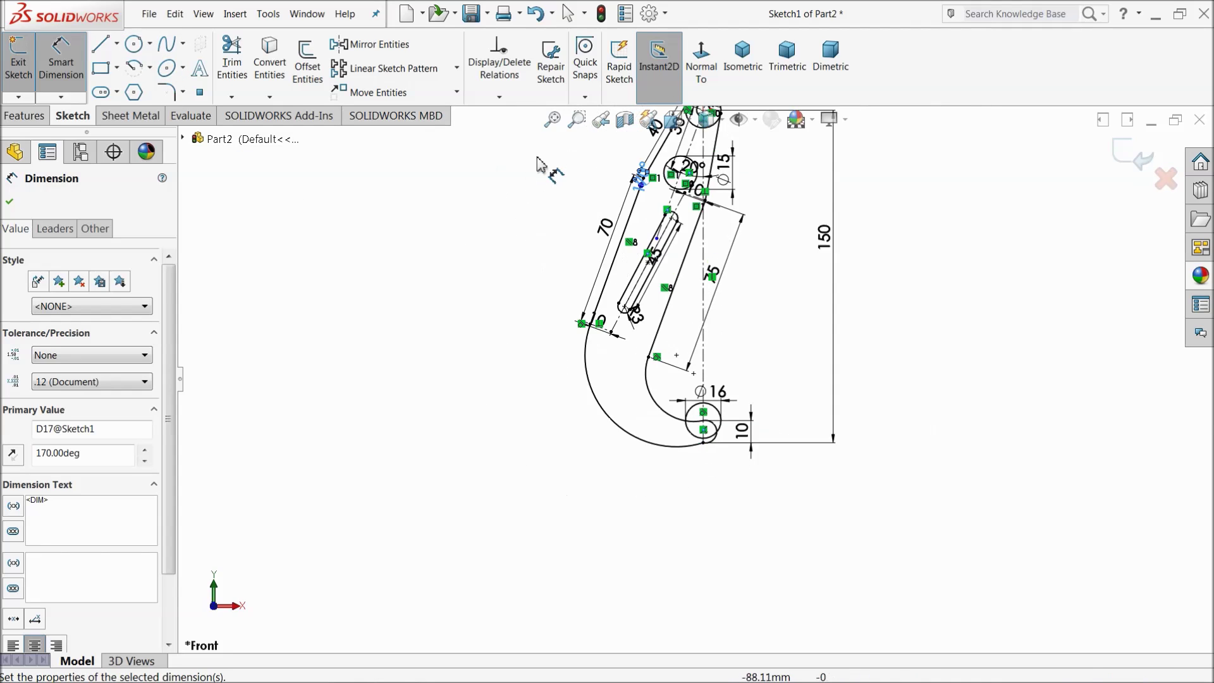
pyautogui.scroll(-10, 711, 443)
pyautogui.scroll(2, 640, 443)
pyautogui.scroll(-6, 650, 544)
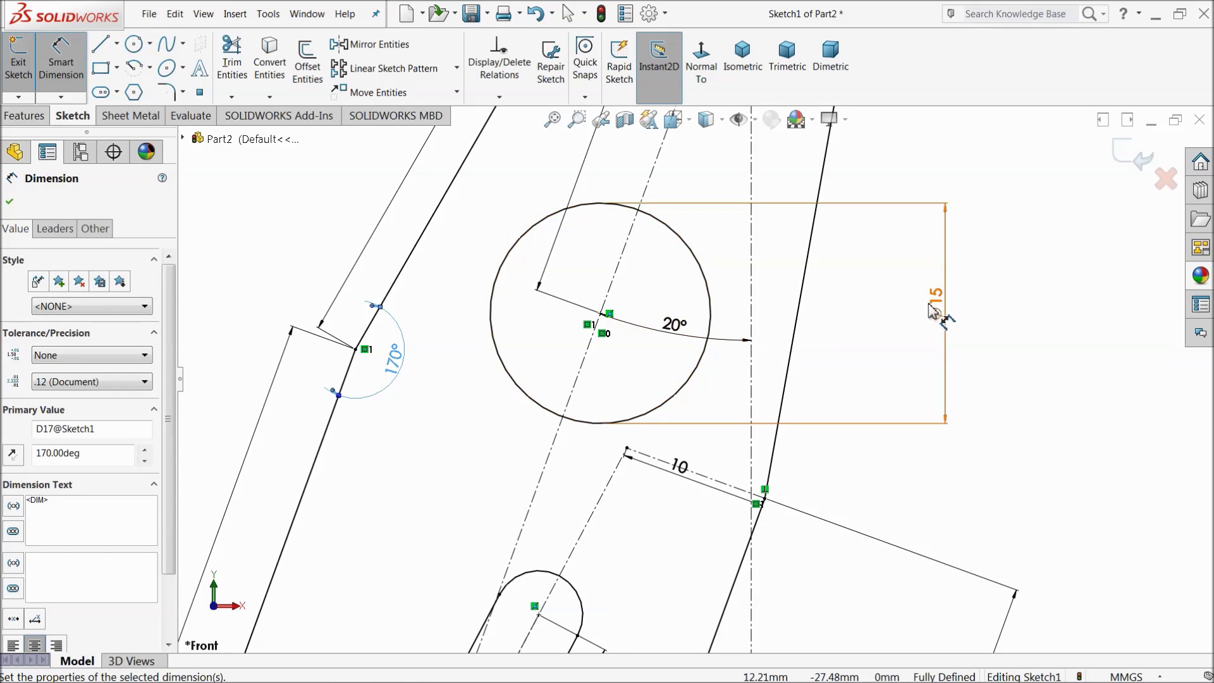
pyautogui.click(948, 299)
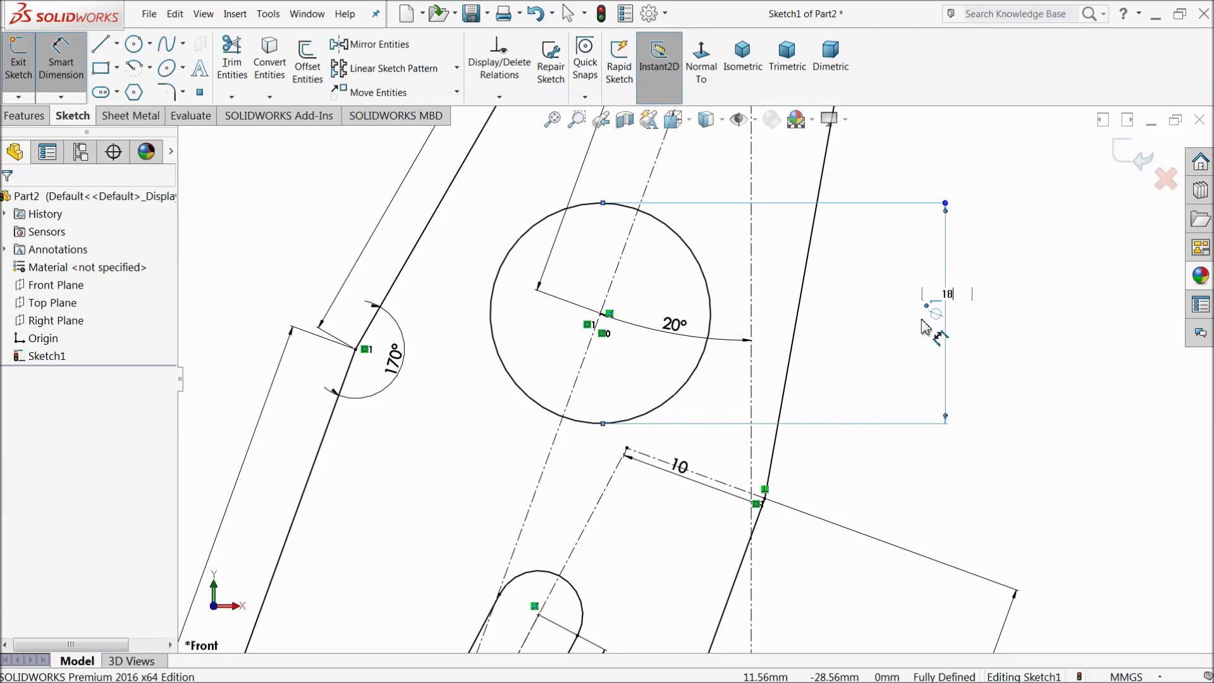
pyautogui.write('18')
pyautogui.press('Return')
pyautogui.click(60, 58)
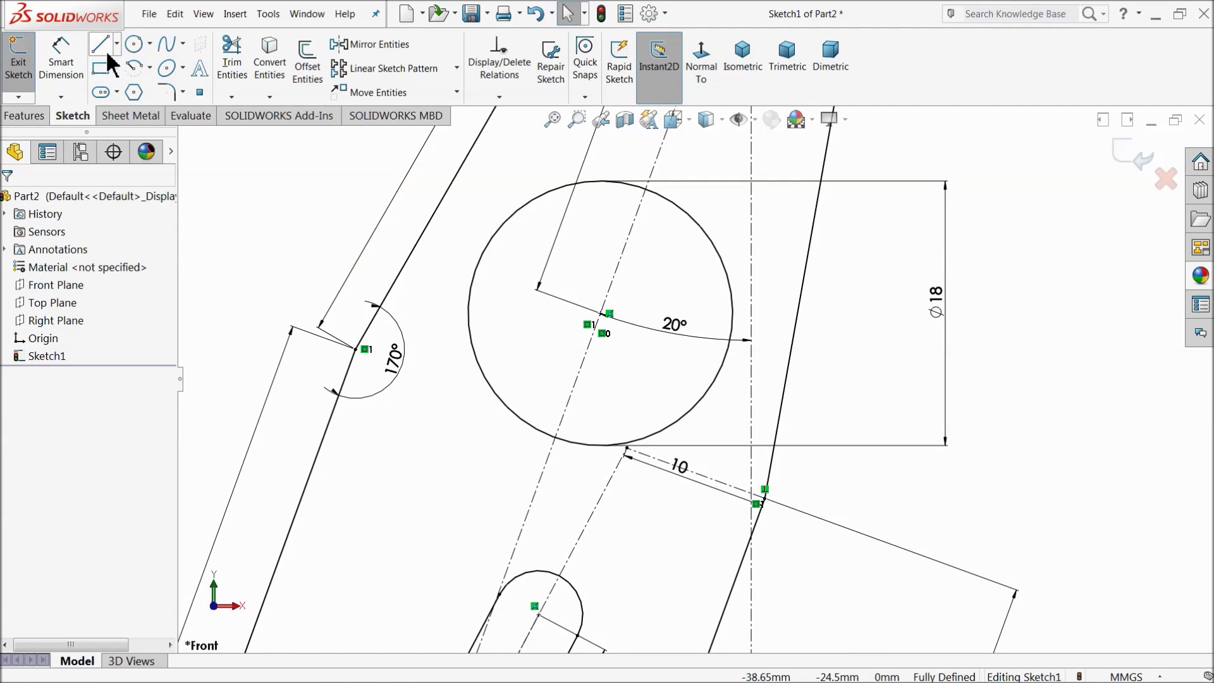
# - Draw a horizontal centerline left from the inner bend edge's endpoint, with a circle centred at its end
pyautogui.click(117, 43)
pyautogui.click(138, 82)
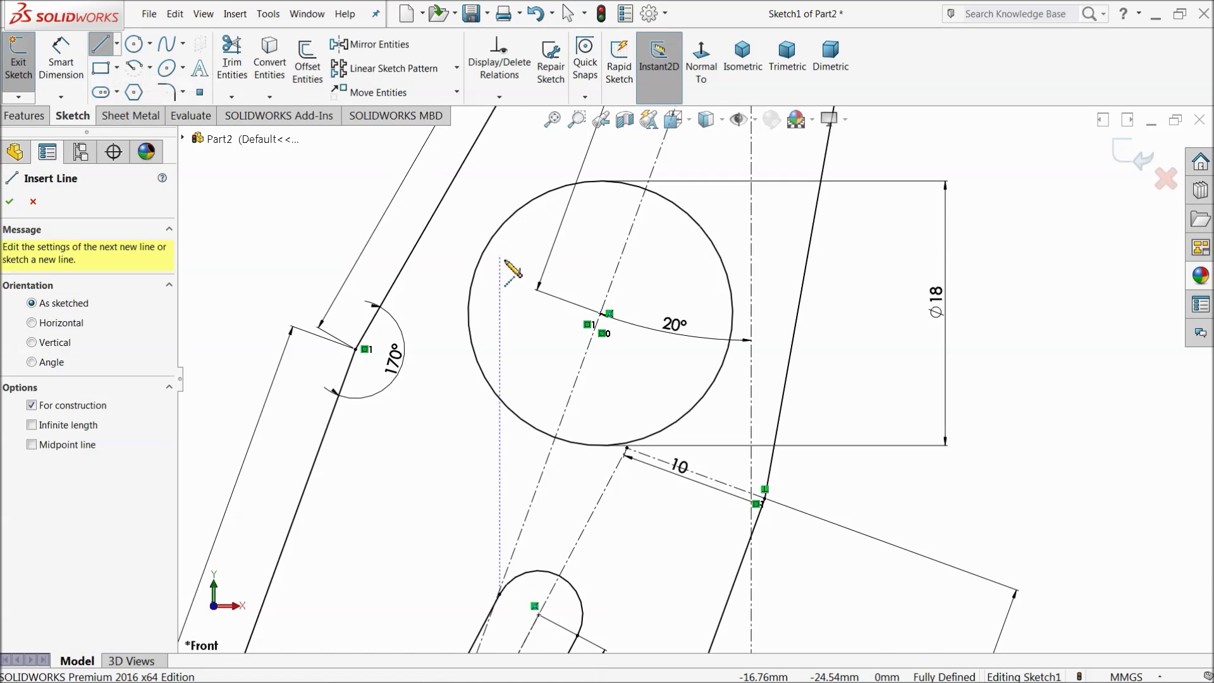
pyautogui.scroll(4, 585, 362)
pyautogui.scroll(2, 585, 362)
pyautogui.scroll(-5, 664, 556)
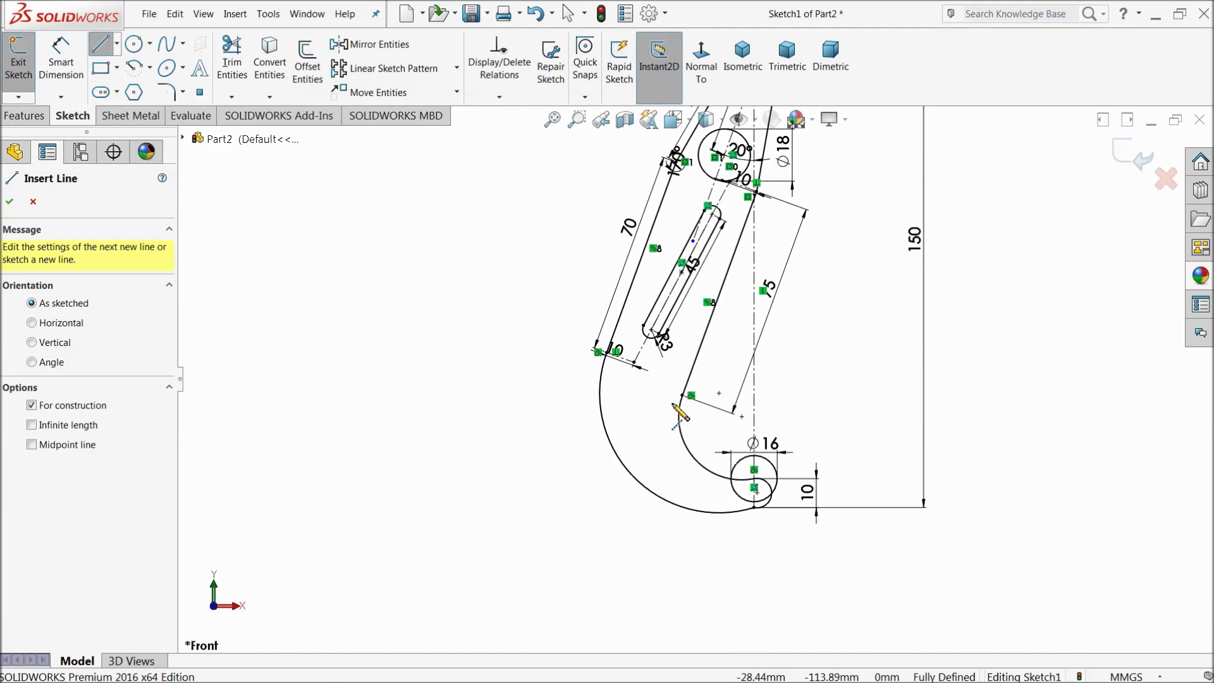
pyautogui.scroll(-2, 707, 420)
pyautogui.click(702, 343)
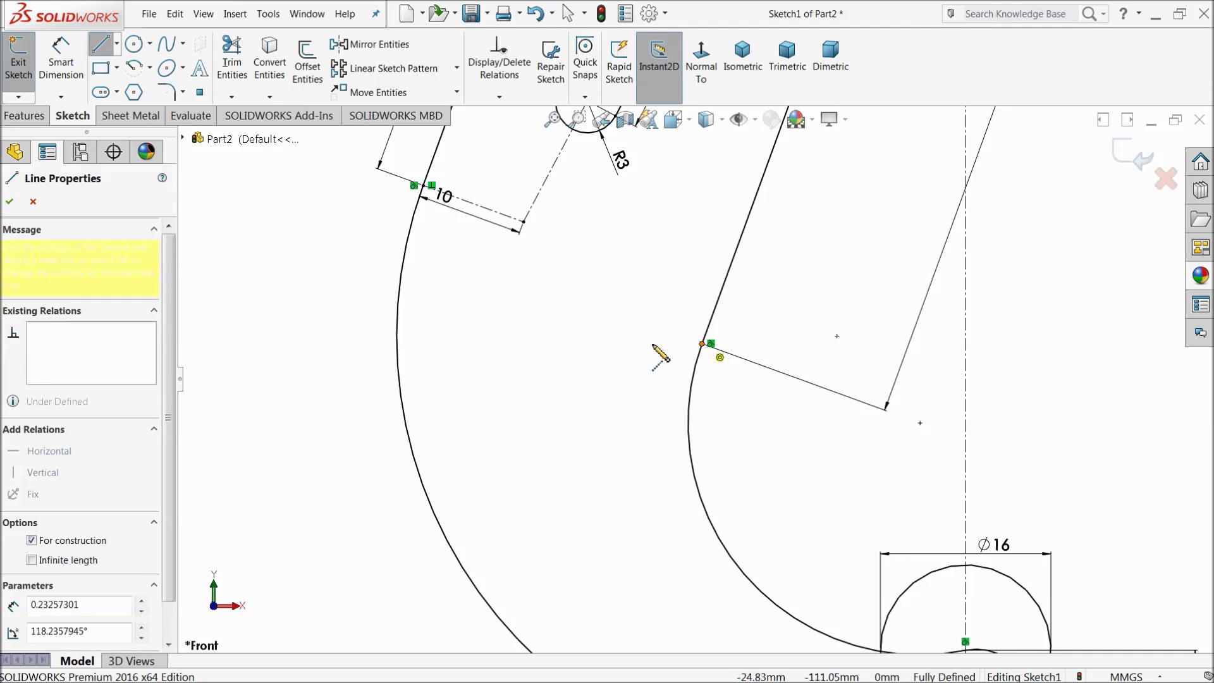
pyautogui.click(546, 343)
pyautogui.rightClick(518, 294)
pyautogui.click(542, 297)
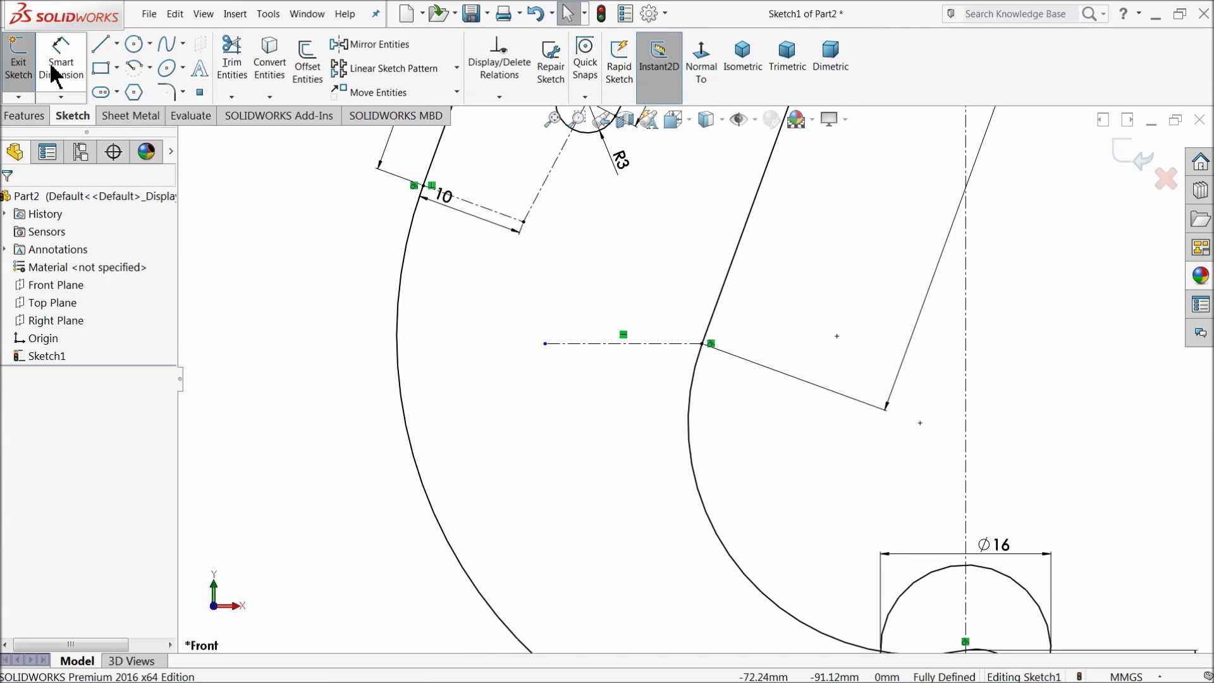
pyautogui.click(134, 45)
pyautogui.click(545, 343)
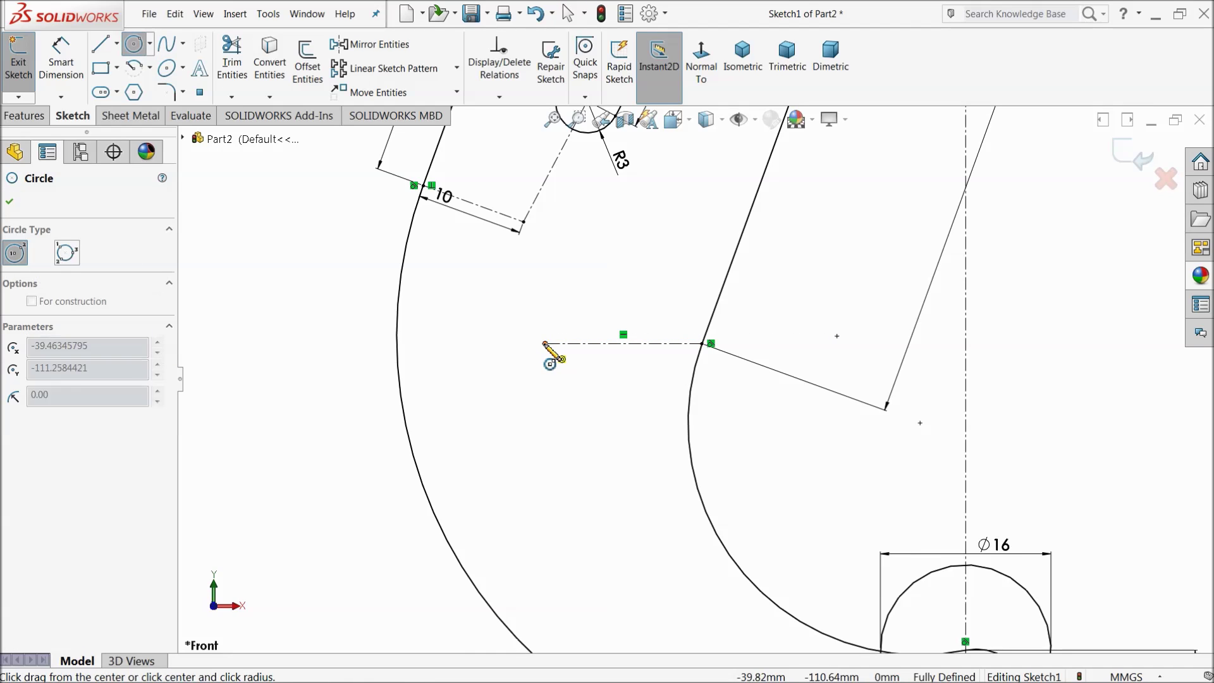
pyautogui.click(482, 271)
# - Dimension the centerline to 15 mm and the new circle to Ø18
pyautogui.click(49, 71)
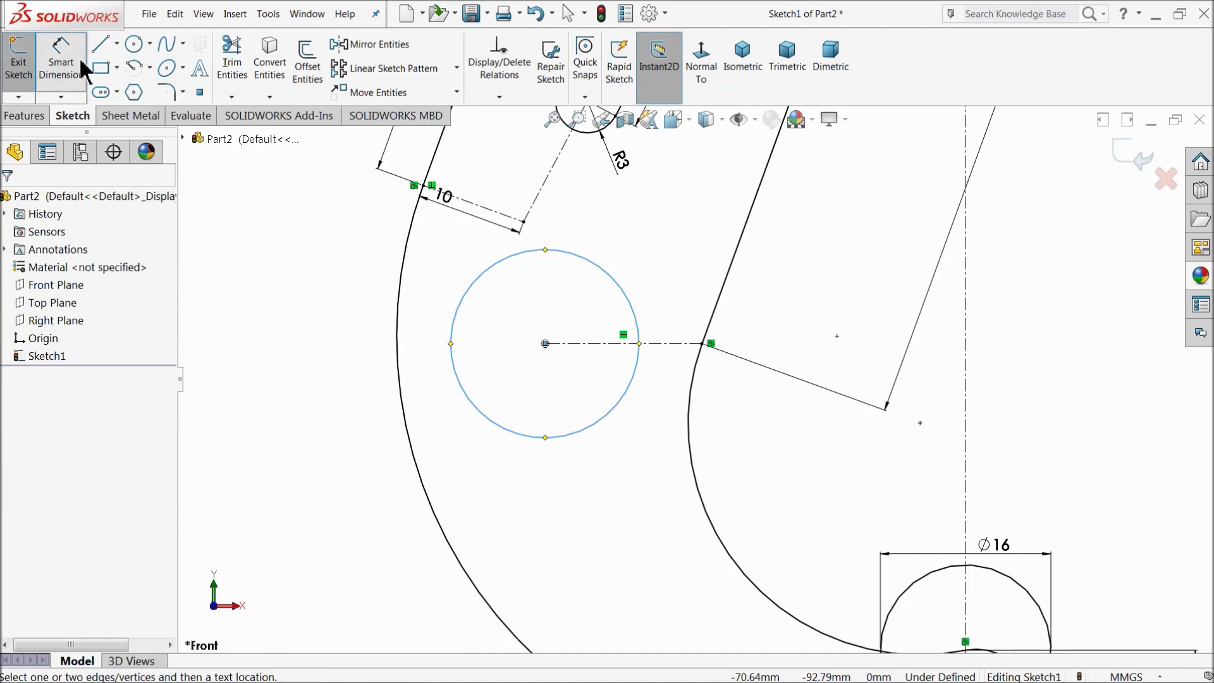
pyautogui.click(631, 345)
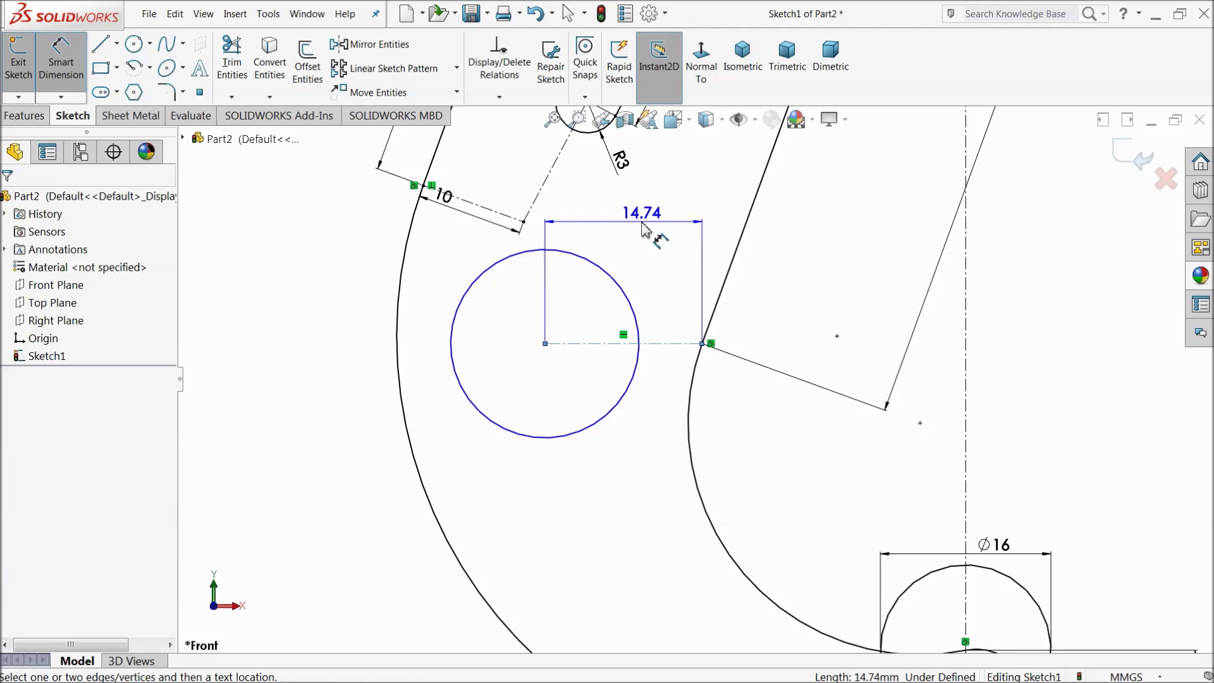
pyautogui.click(638, 218)
pyautogui.write('15')
pyautogui.press('Return')
pyautogui.scroll(-2, 630, 365)
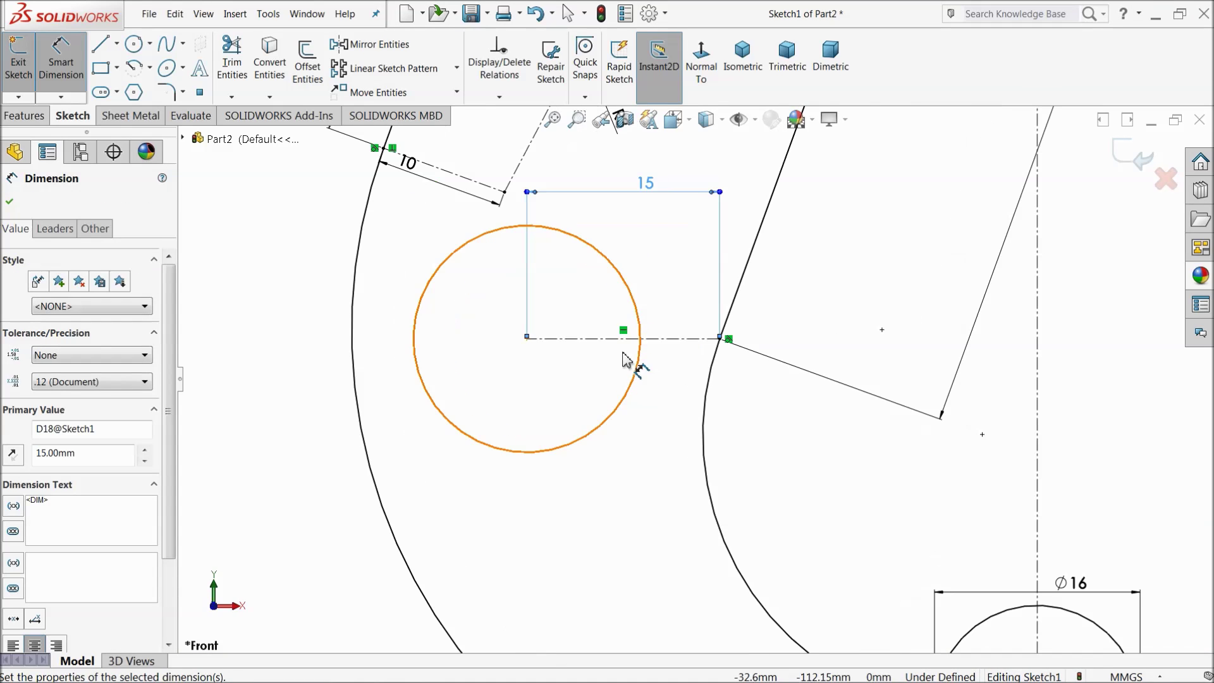
pyautogui.click(417, 346)
pyautogui.click(314, 354)
pyautogui.write('18')
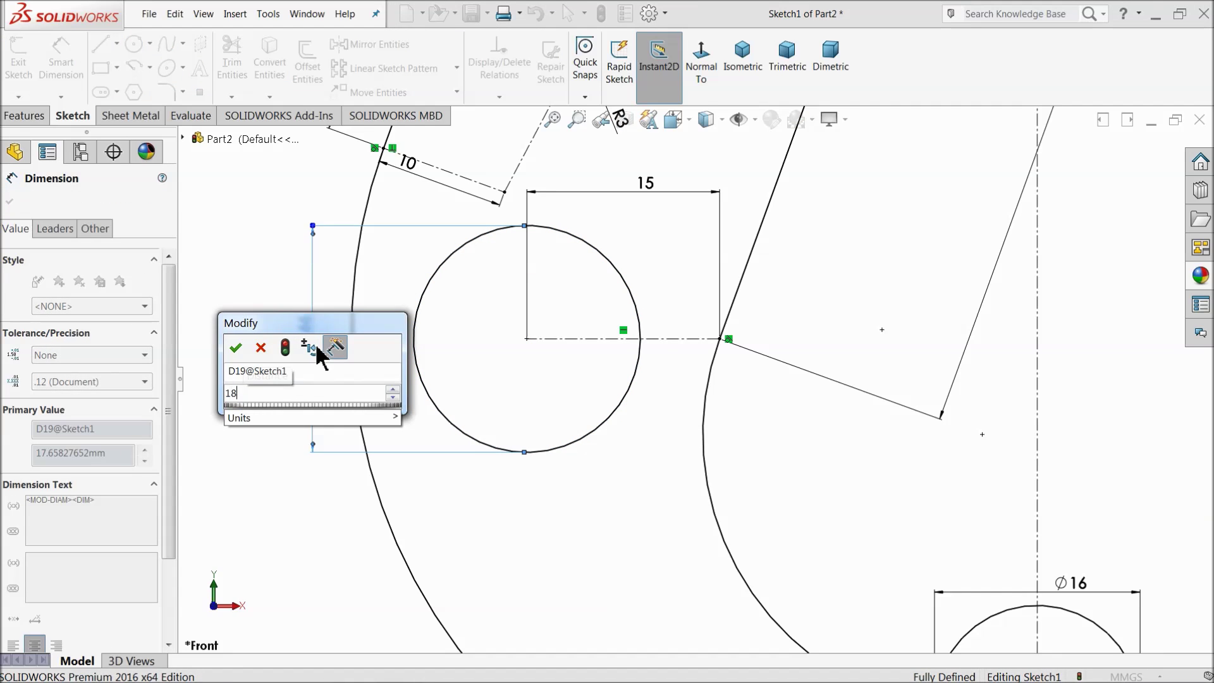
pyautogui.press('Return')
pyautogui.scroll(3, 511, 382)
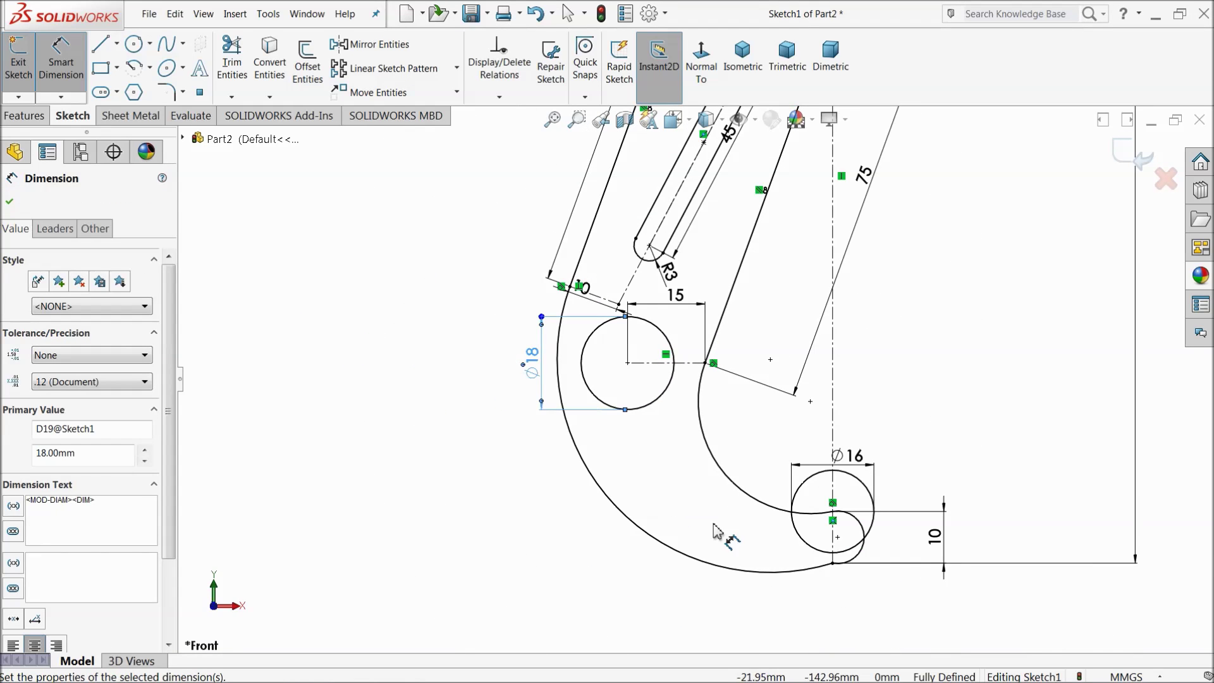
# - Move the 10° angle dimension lower, next to the top circle
pyautogui.scroll(-3, 836, 528)
pyautogui.scroll(-3, 925, 496)
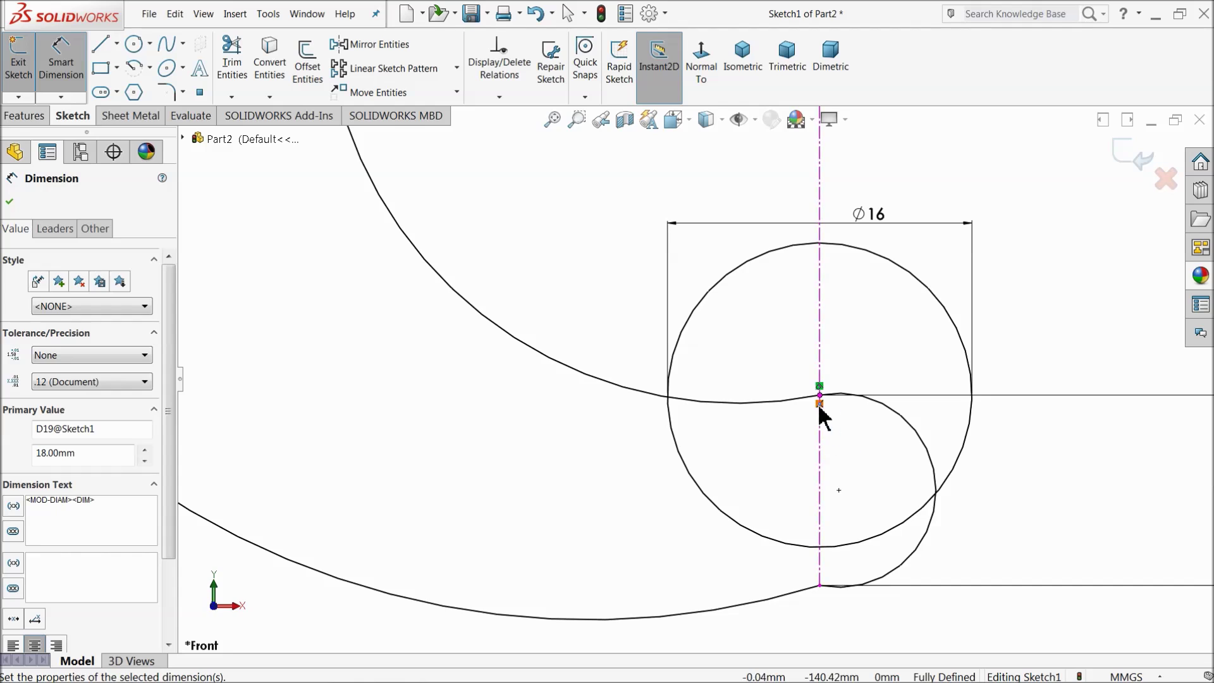
pyautogui.scroll(-2, 820, 406)
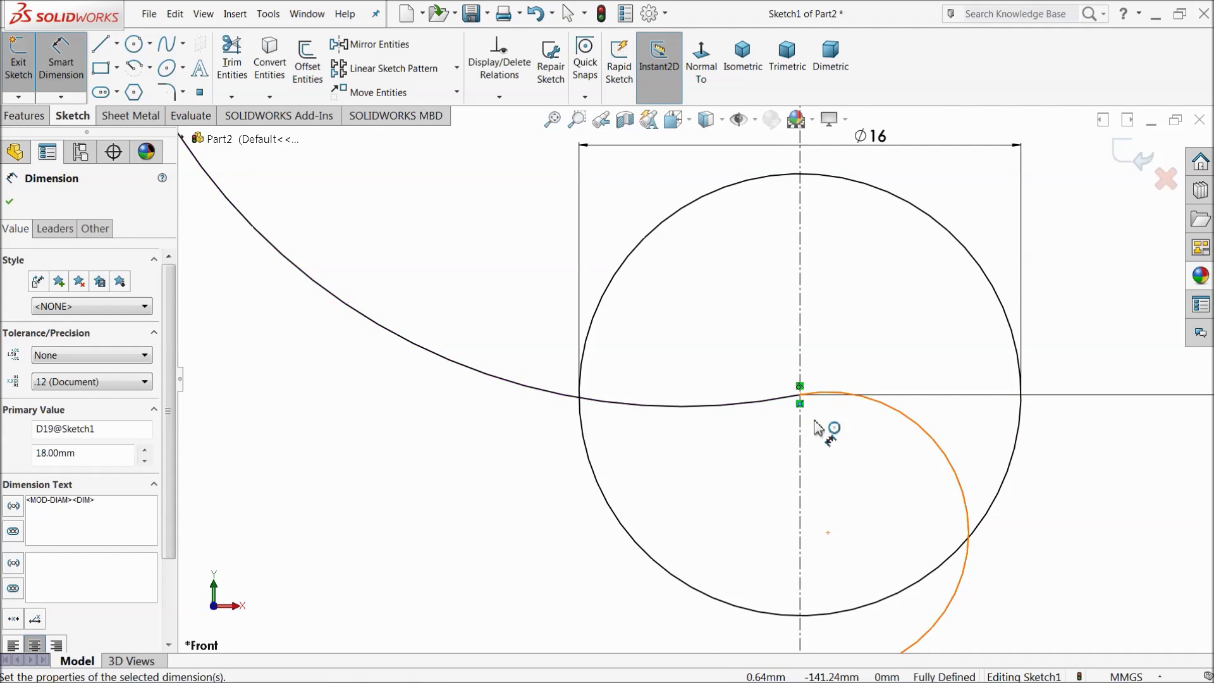
pyautogui.scroll(4, 812, 449)
pyautogui.scroll(-4, 765, 481)
pyautogui.scroll(4, 733, 432)
pyautogui.scroll(5, 707, 430)
pyautogui.scroll(-4, 680, 259)
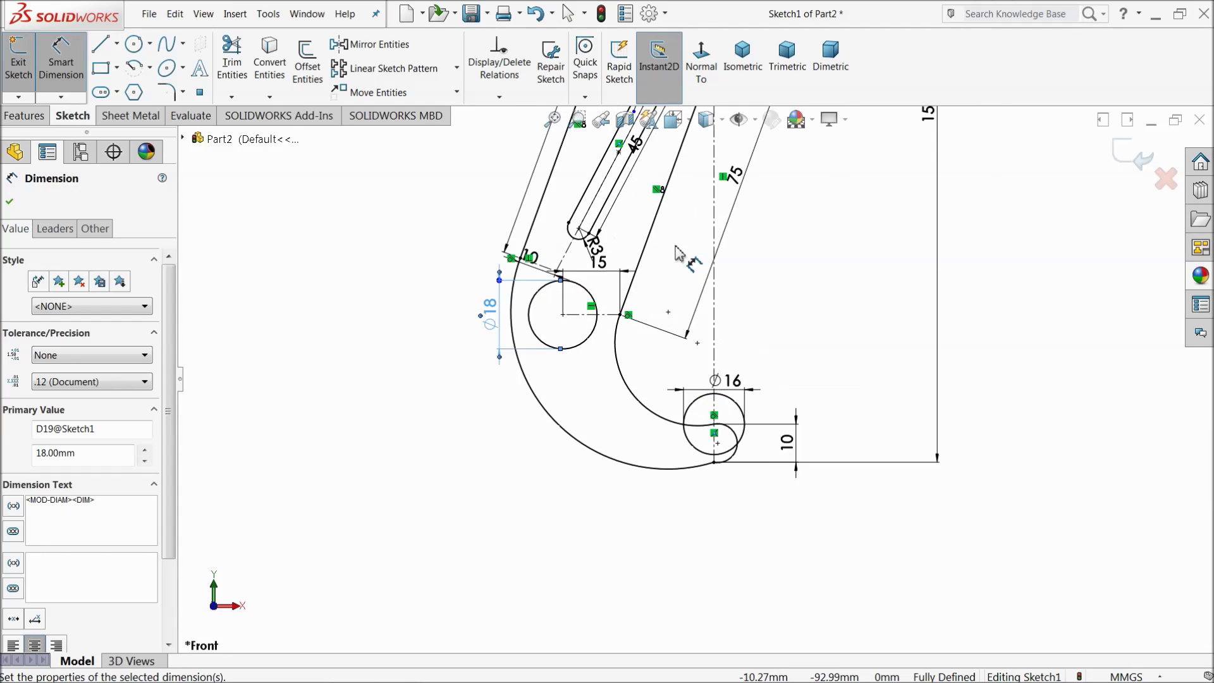
pyautogui.scroll(5, 664, 270)
pyautogui.scroll(-3, 714, 231)
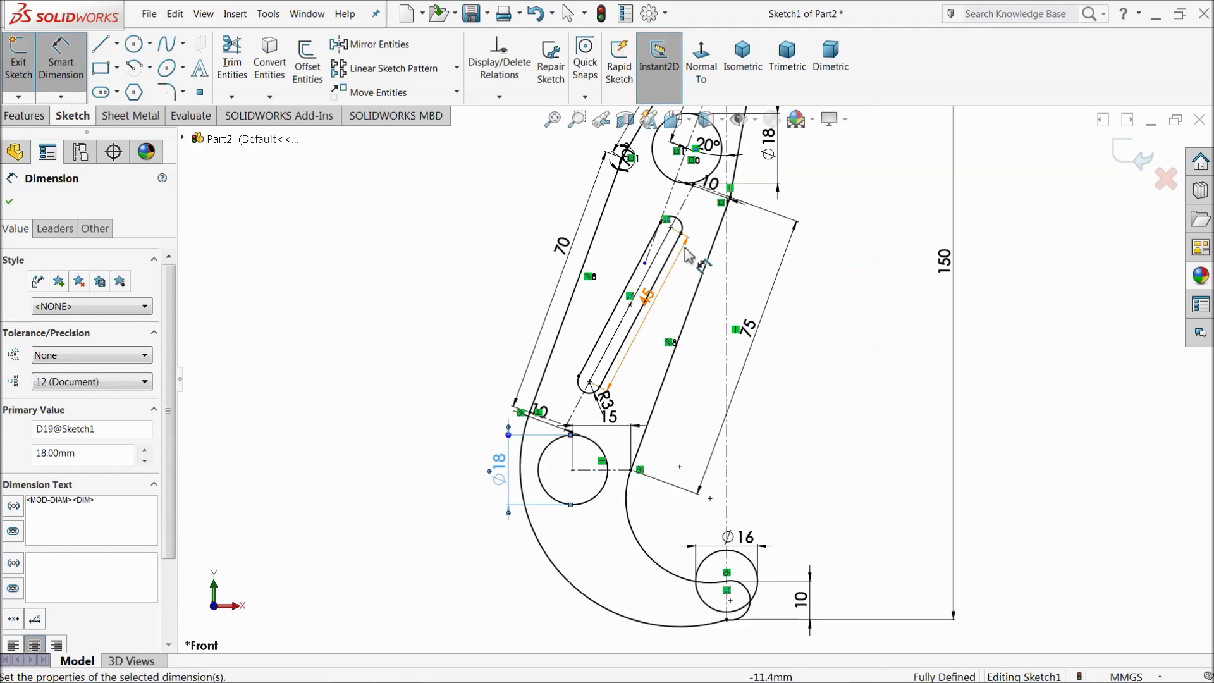
pyautogui.scroll(-4, 654, 275)
pyautogui.click(675, 339)
pyautogui.scroll(5, 639, 340)
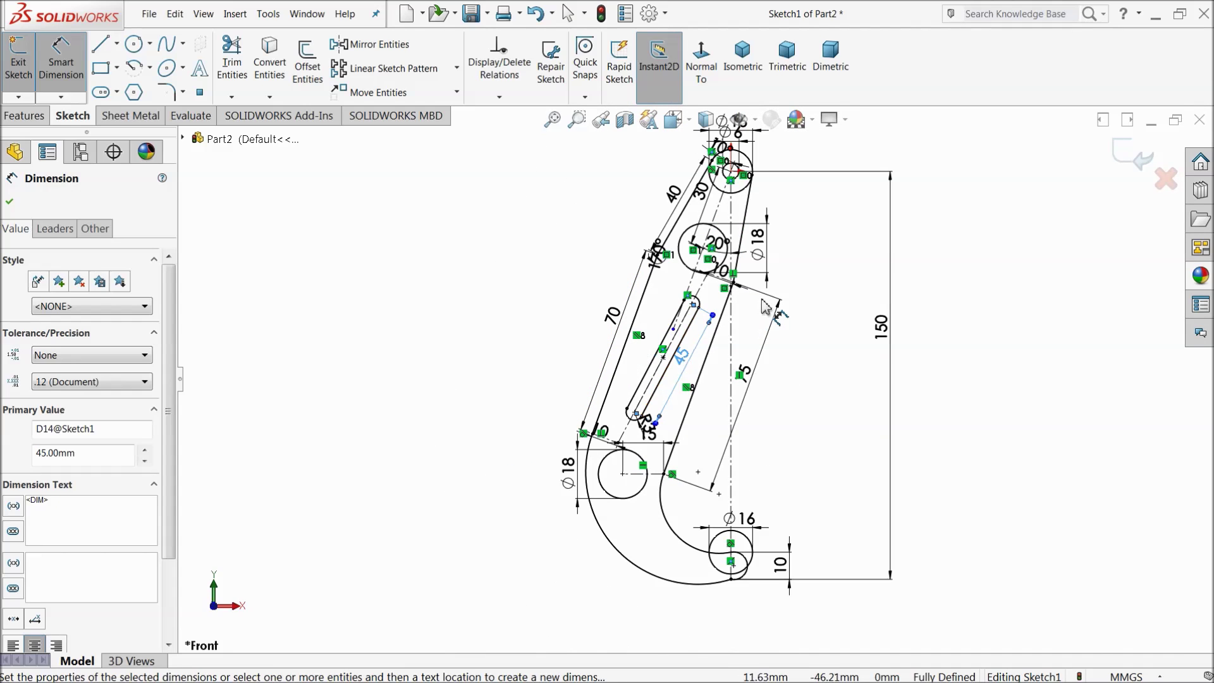
pyautogui.scroll(-5, 746, 180)
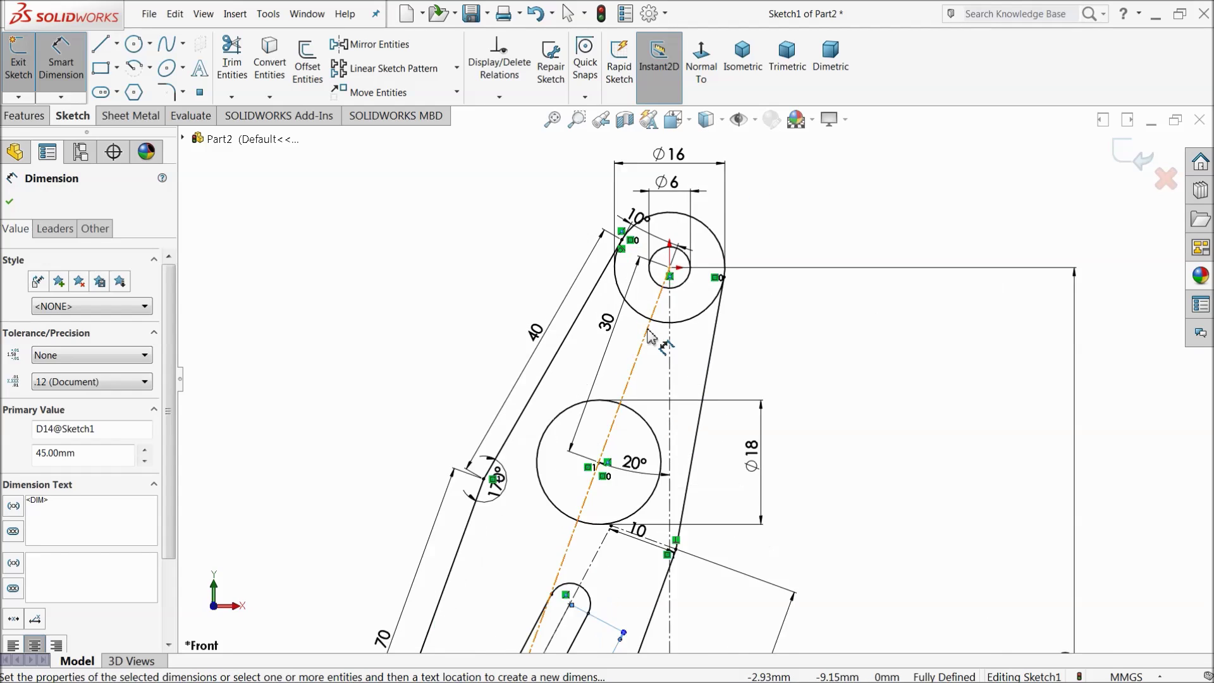
pyautogui.moveTo(644, 191); pyautogui.dragTo(634, 310)
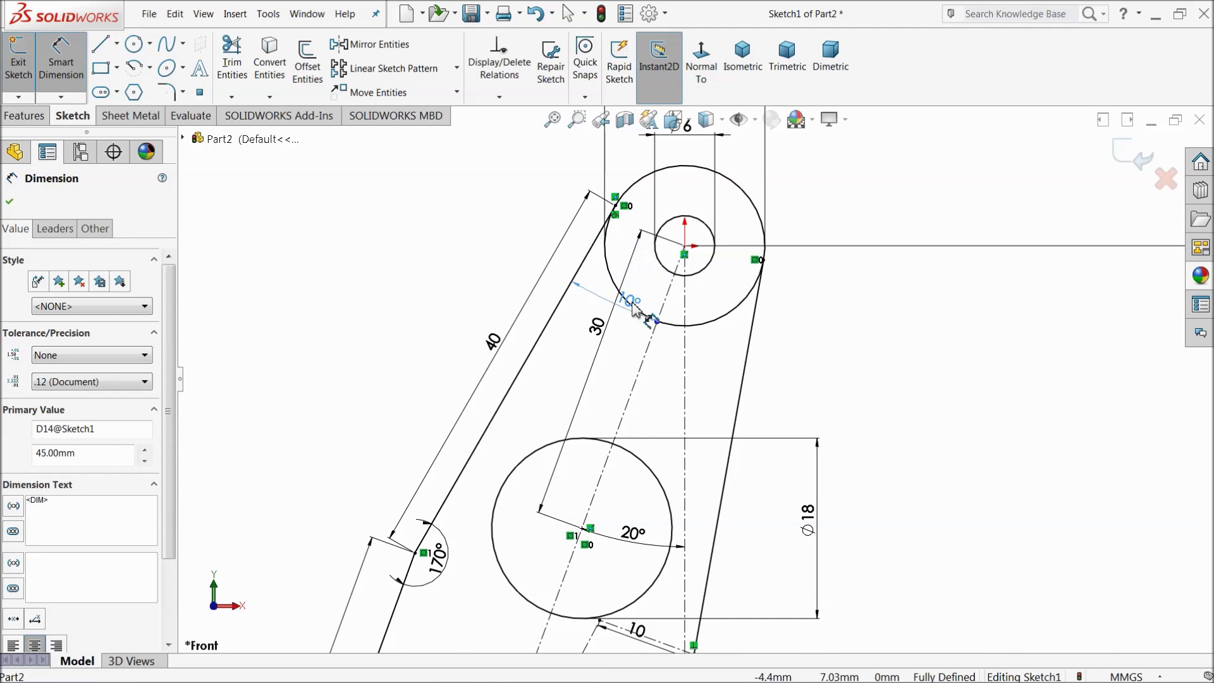
pyautogui.click(577, 370)
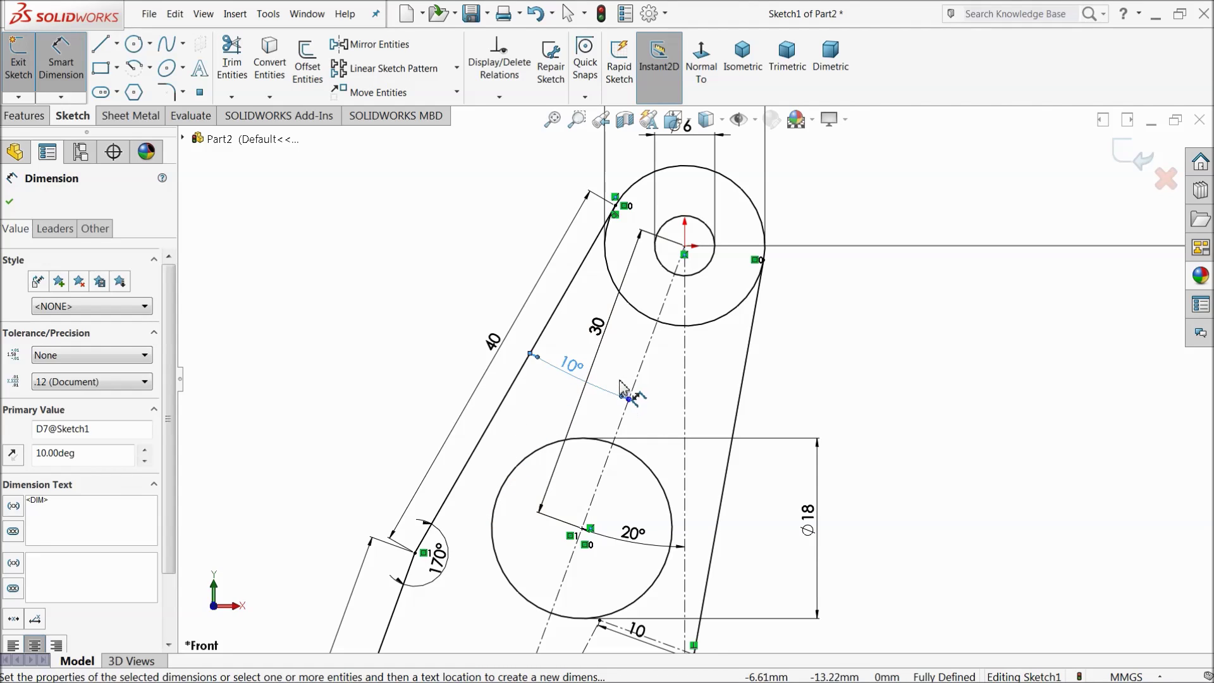
# - Exit Smart Dimension and zoom out to confirm the hook sketch is Fully Defined
pyautogui.scroll(2, 606, 386)
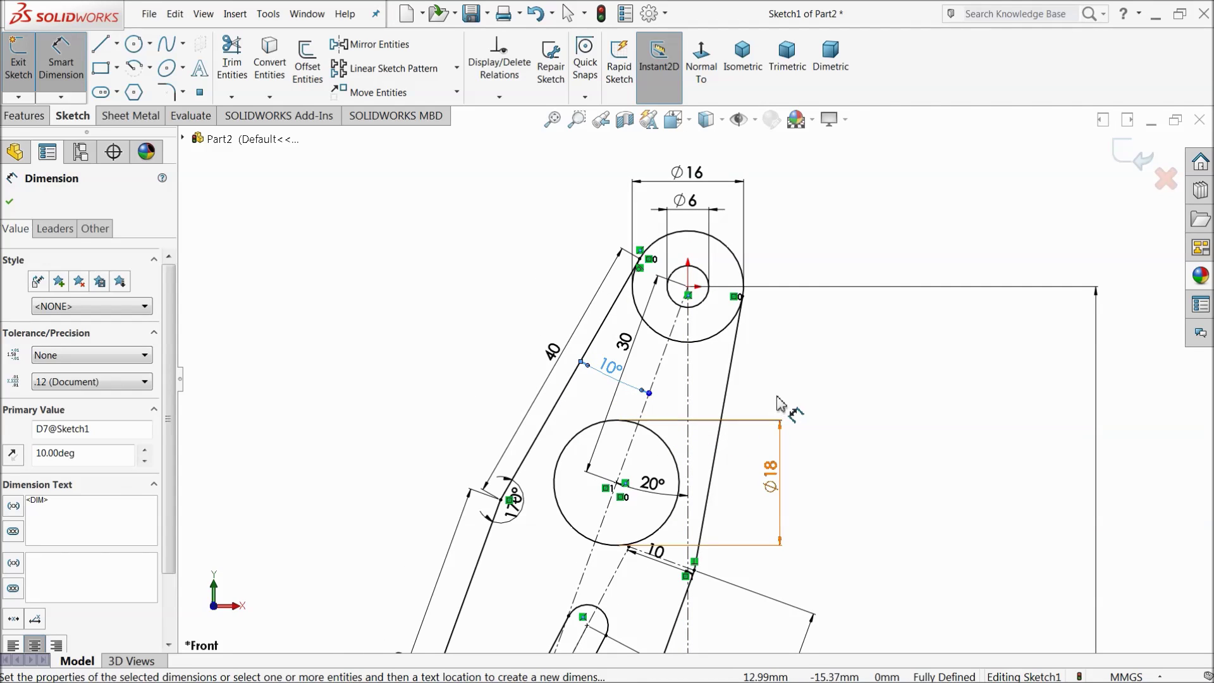
pyautogui.click(73, 69)
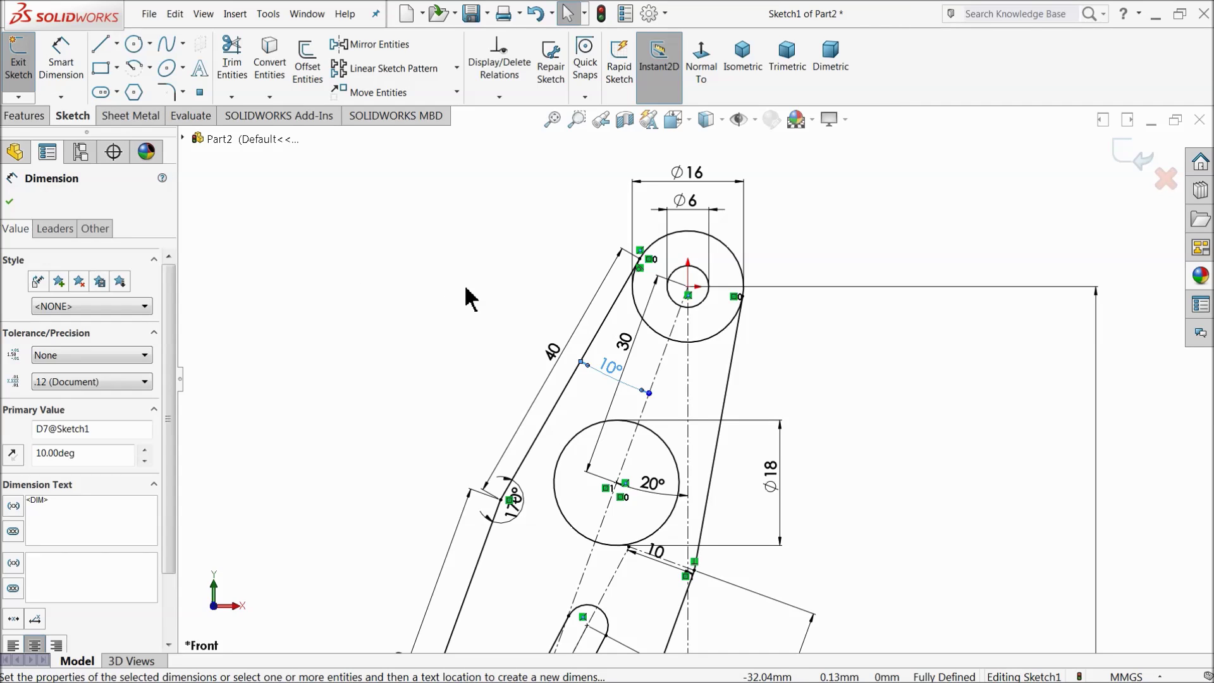
pyautogui.moveTo(466, 306)
pyautogui.mouseDown(button='middle')
pyautogui.moveTo(464, 292)
pyautogui.moveTo(471, 303)
pyautogui.mouseUp(button='middle')
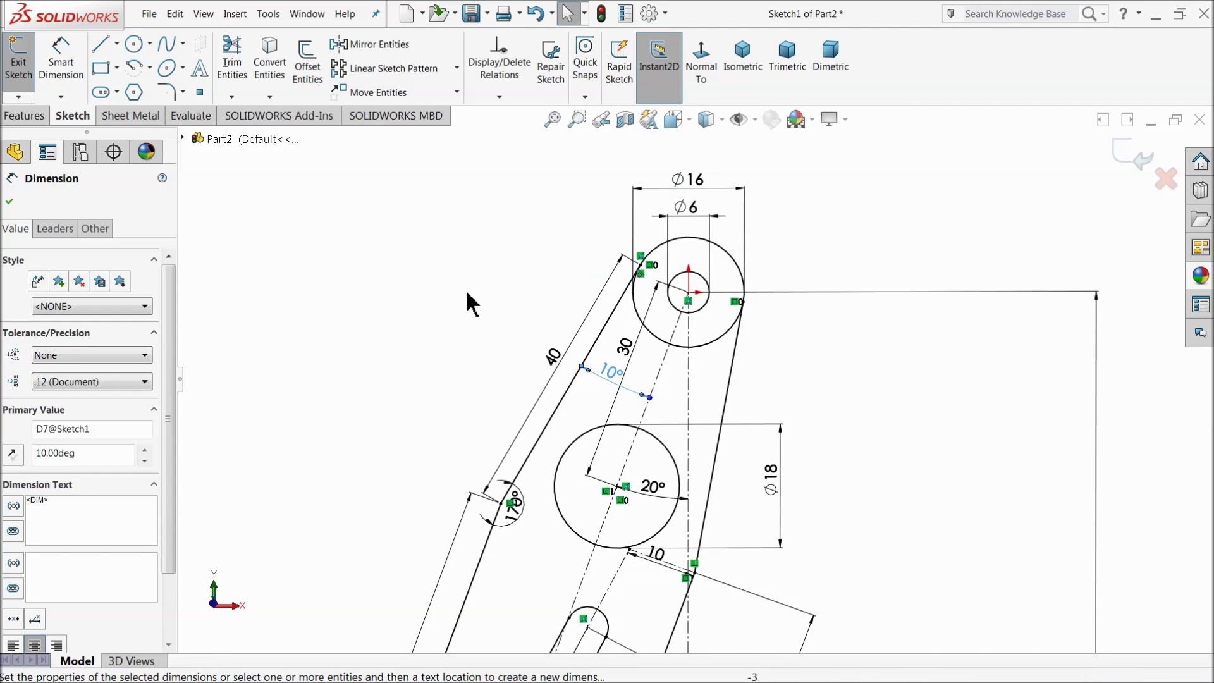
pyautogui.scroll(5, 474, 306)
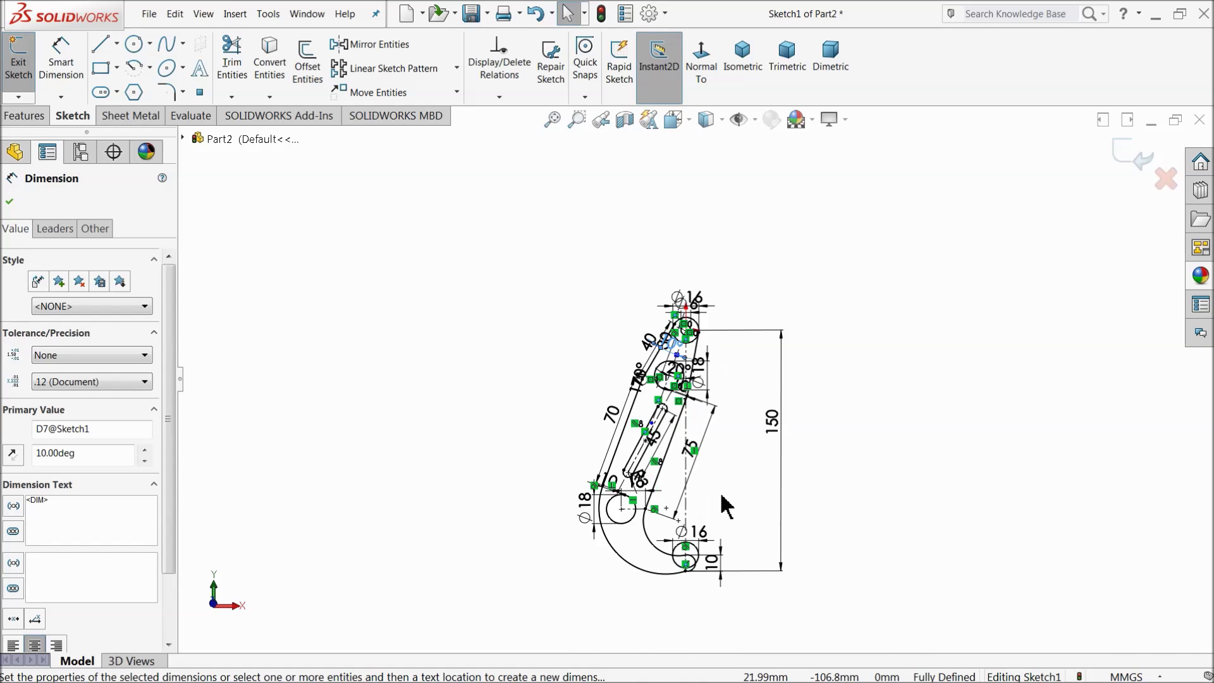
pyautogui.scroll(-2, 727, 506)
# - Start Extruded Boss/Base with four regions: top hole, main plate, Ø20 circle and lower hook
pyautogui.click(26, 115)
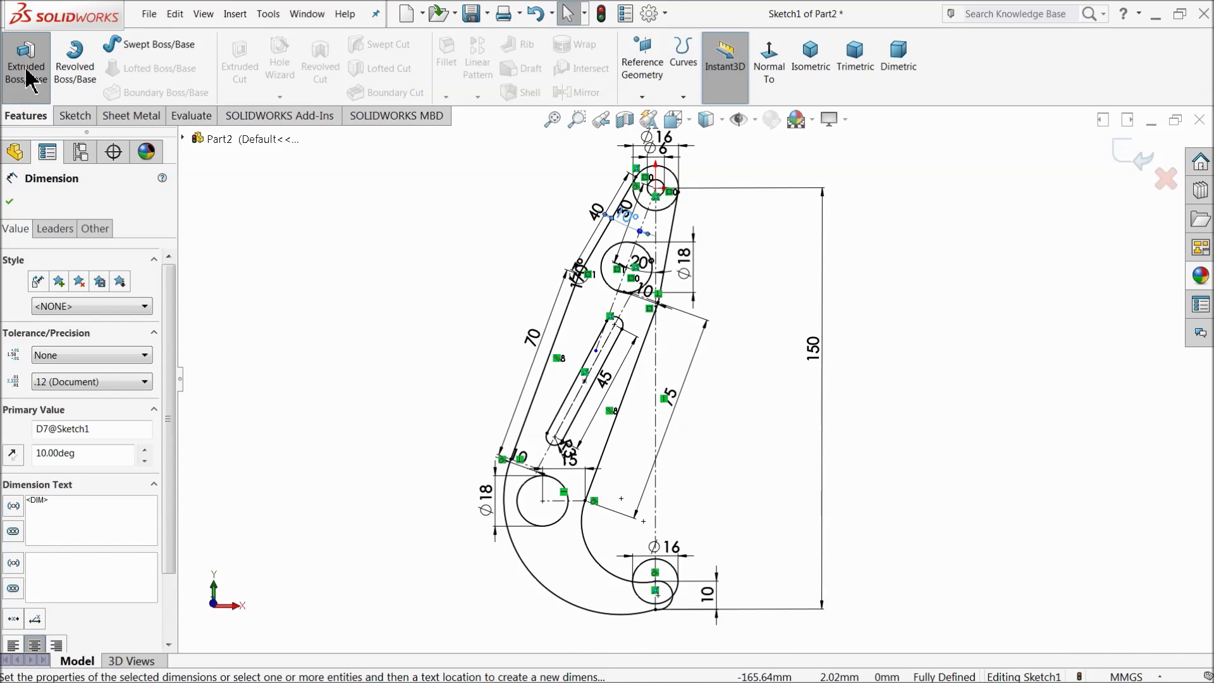
pyautogui.click(25, 76)
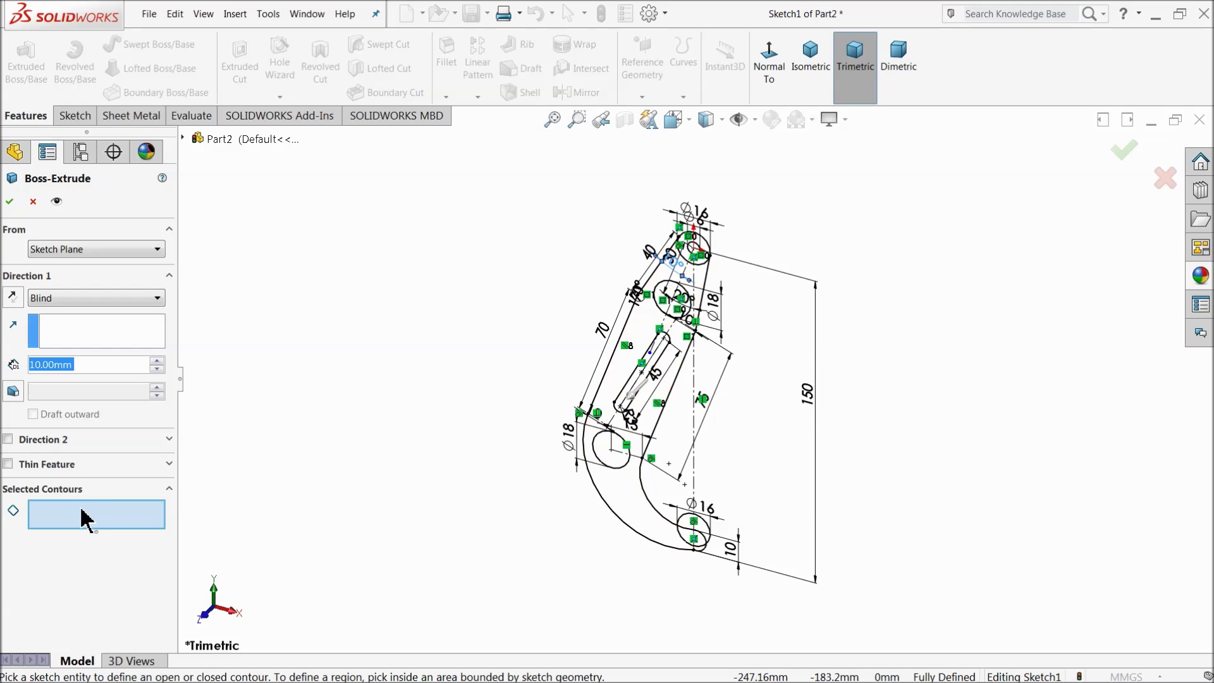
pyautogui.scroll(-7, 687, 258)
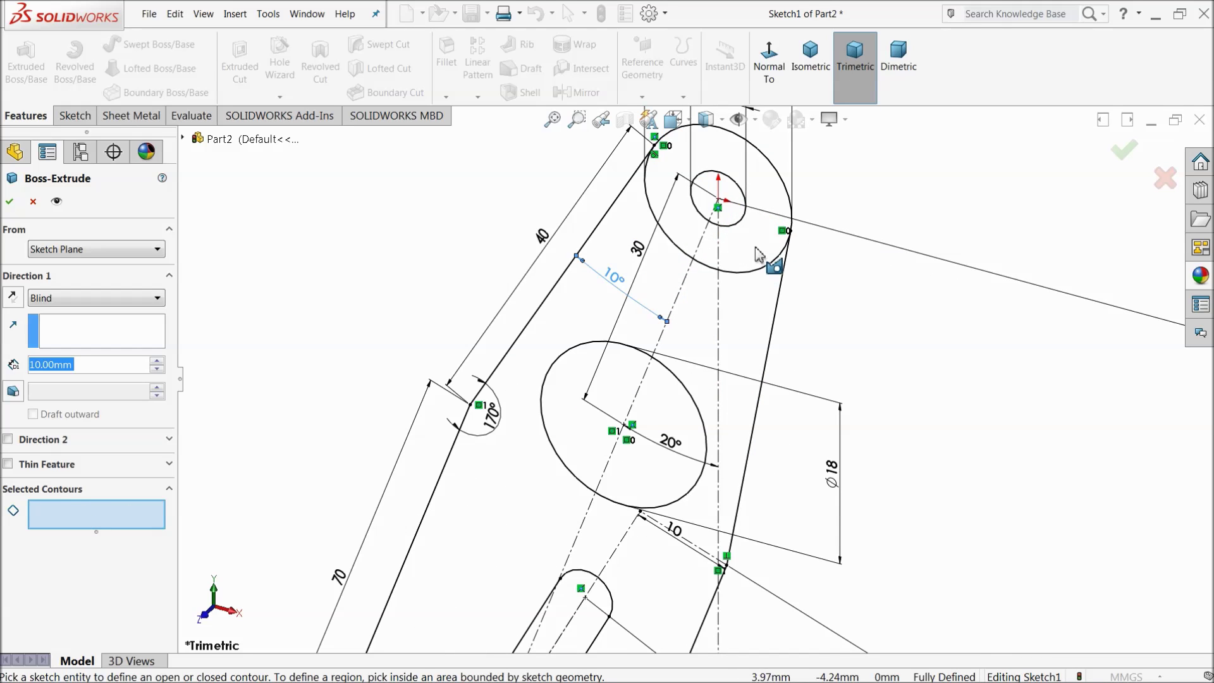
pyautogui.click(703, 257)
pyautogui.click(683, 336)
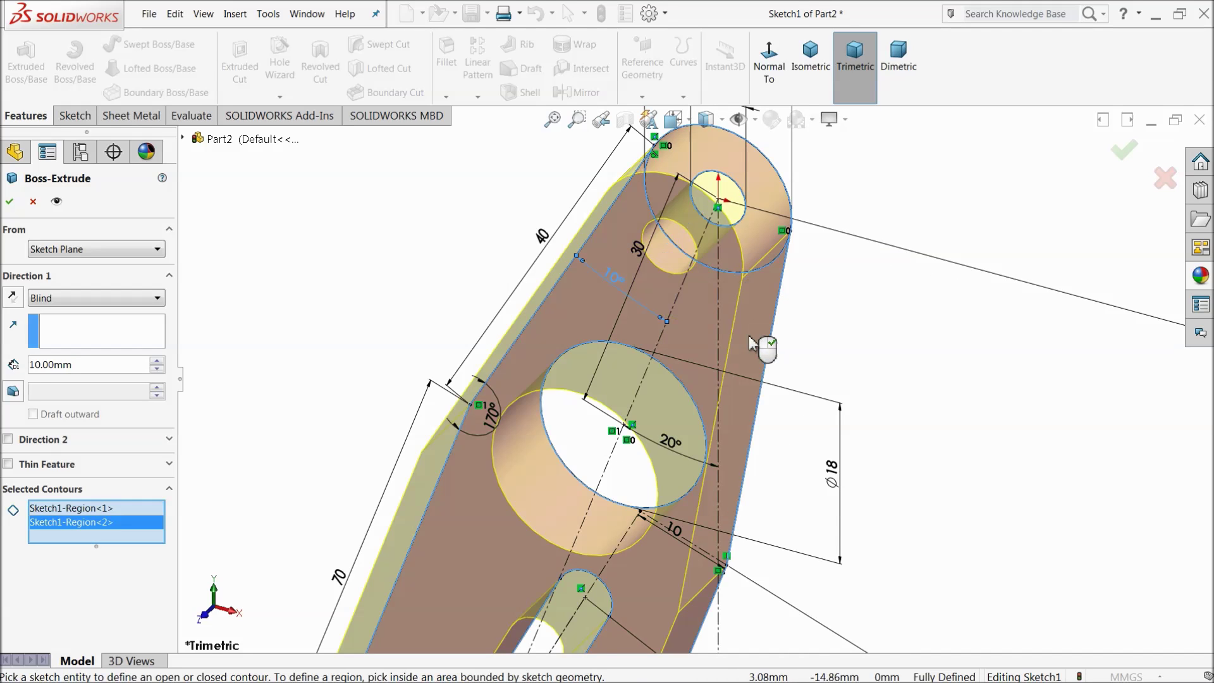
pyautogui.click(581, 444)
pyautogui.scroll(5, 608, 434)
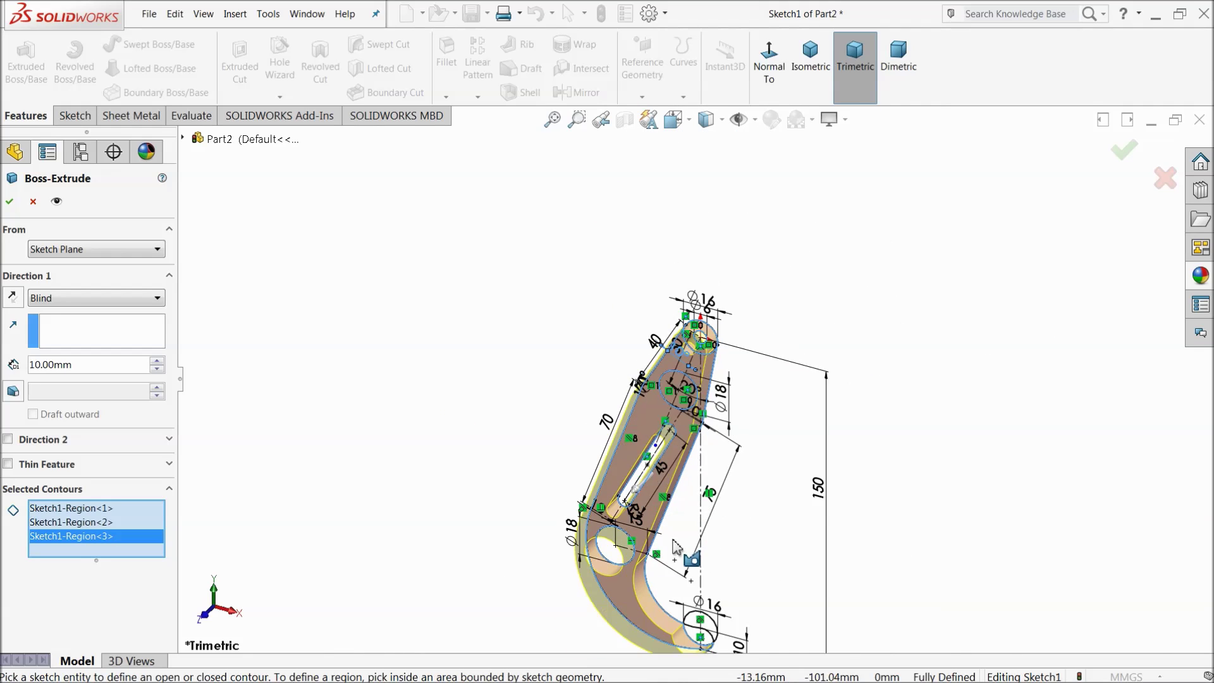
pyautogui.moveTo(812, 321); pyautogui.dragTo(864, 209, button='middle')
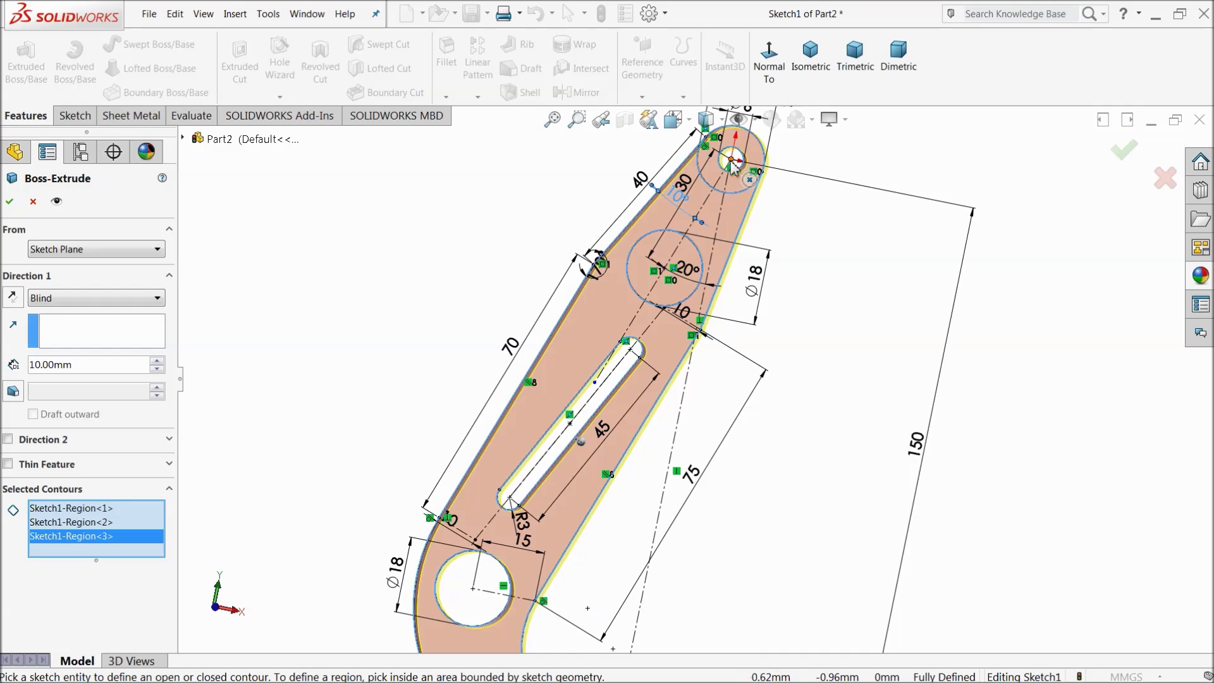
pyautogui.scroll(3, 732, 163)
pyautogui.scroll(-3, 607, 506)
pyautogui.click(596, 494)
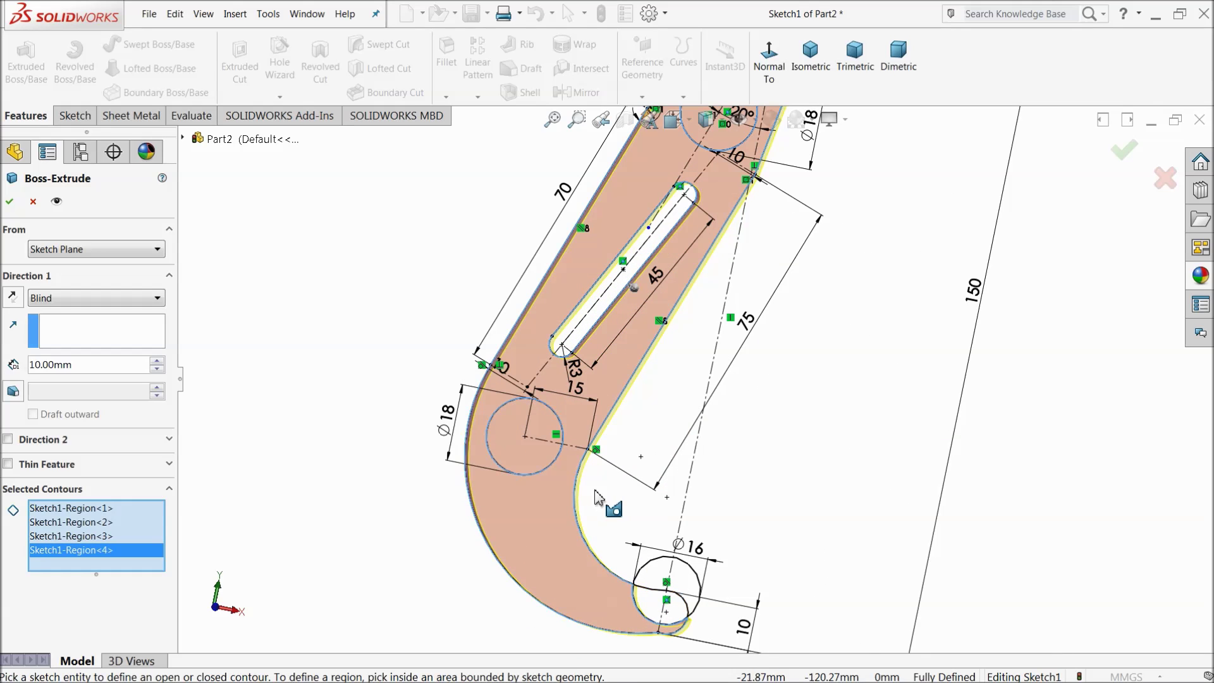
pyautogui.scroll(-2, 632, 506)
pyautogui.scroll(2, 670, 532)
pyautogui.scroll(-3, 692, 509)
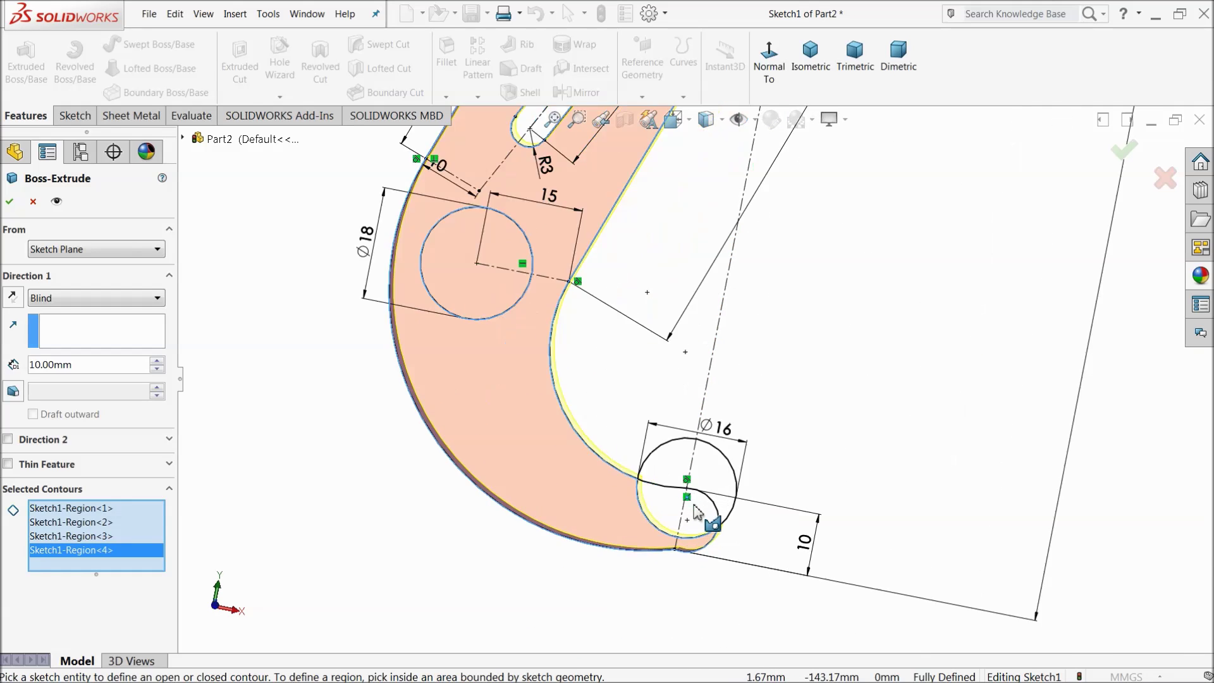
pyautogui.scroll(-2, 692, 509)
pyautogui.moveTo(677, 461); pyautogui.dragTo(645, 499, button='middle')
pyautogui.scroll(6, 803, 379)
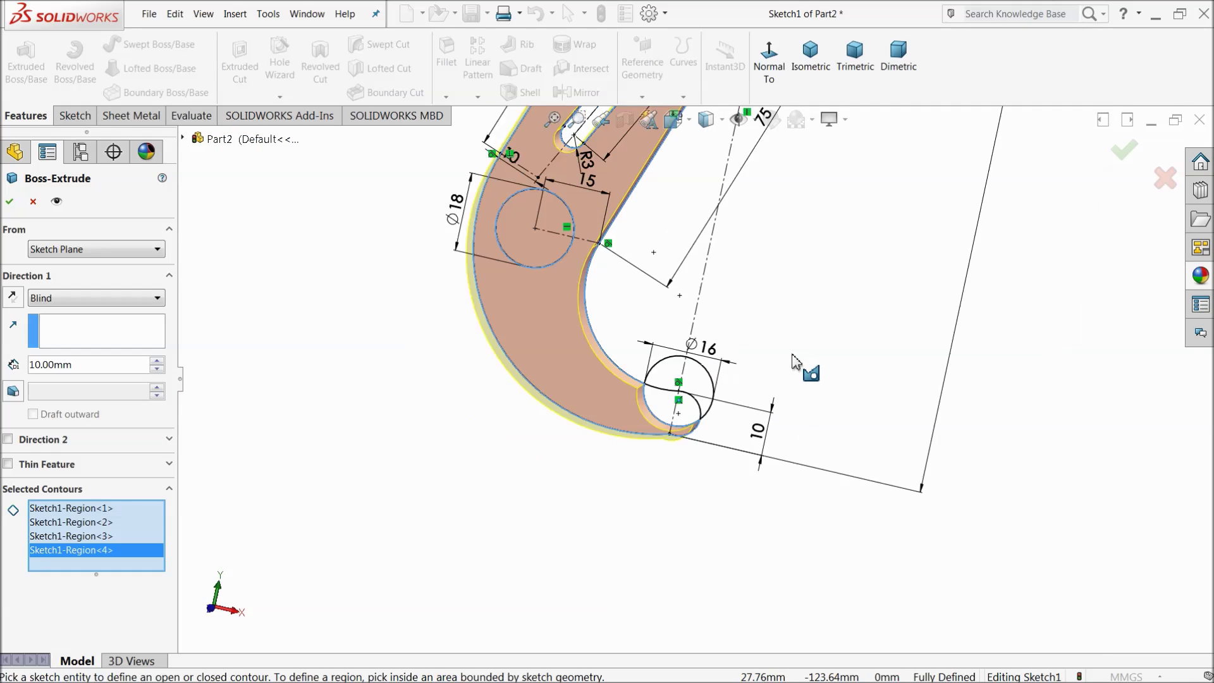
pyautogui.scroll(-3, 759, 188)
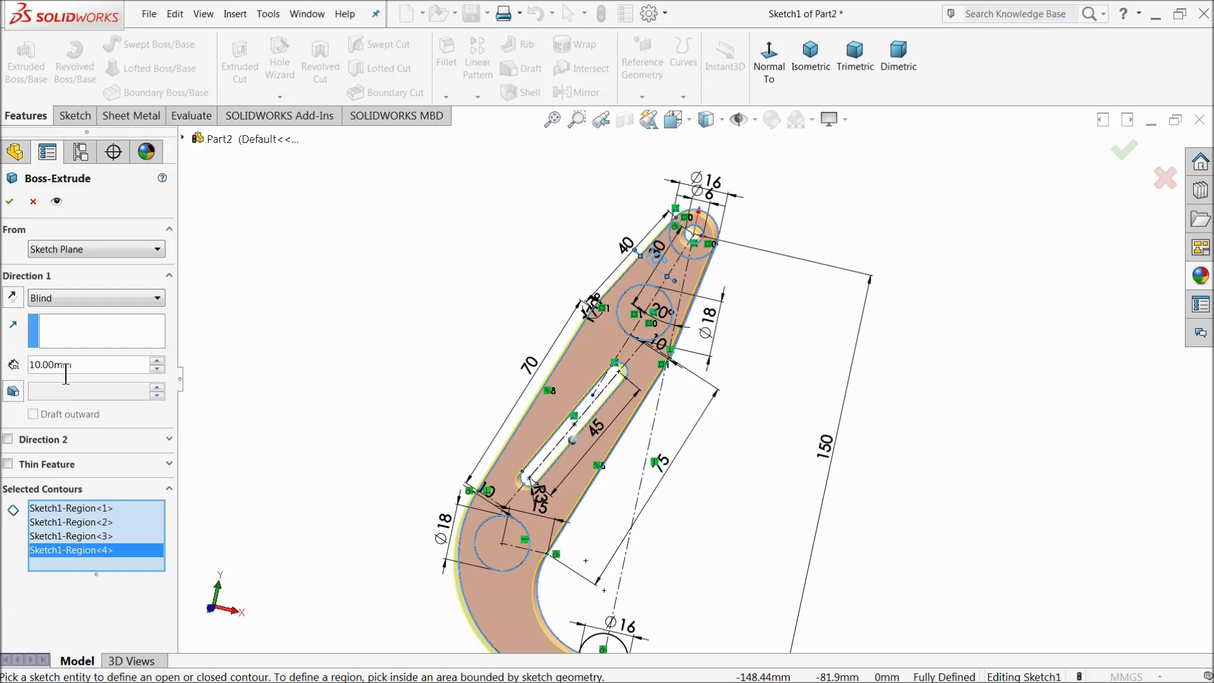
# - Set the extrusion depth to 4 mm with a 6 mm start offset and accept Boss-Extrude1
pyautogui.write('4')
pyautogui.press('Return')
pyautogui.moveTo(374, 292)
pyautogui.mouseDown(button='middle')
pyautogui.moveTo(333, 301)
pyautogui.moveTo(331, 266)
pyautogui.moveTo(353, 312)
pyautogui.moveTo(662, 451)
pyautogui.mouseUp(button='middle')
pyautogui.click(69, 249)
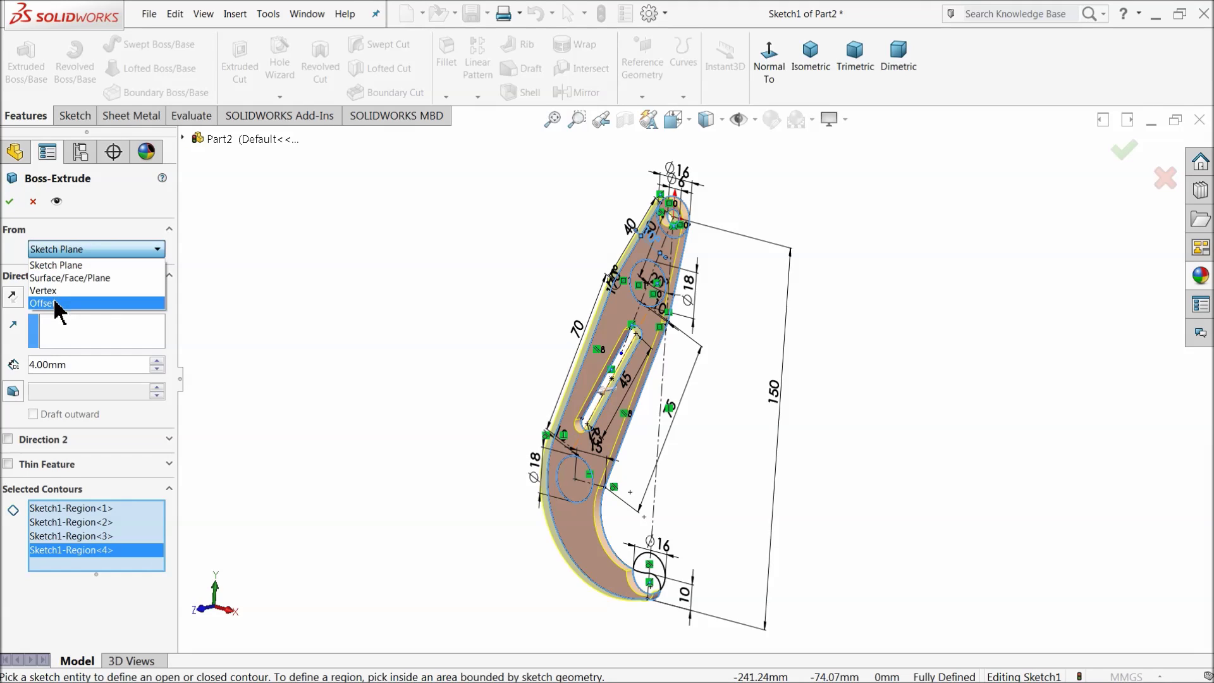
pyautogui.click(58, 307)
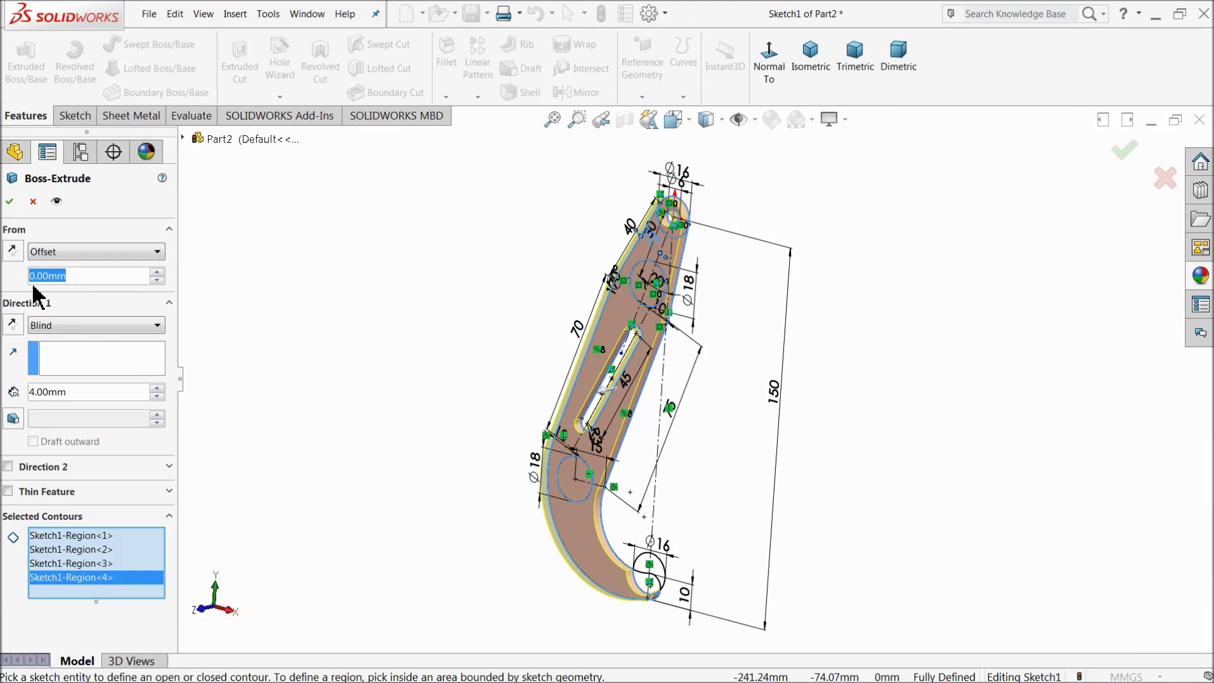
pyautogui.write('6')
pyautogui.press('Return')
pyautogui.moveTo(353, 298); pyautogui.dragTo(637, 334, button='middle')
pyautogui.scroll(-8, 638, 334)
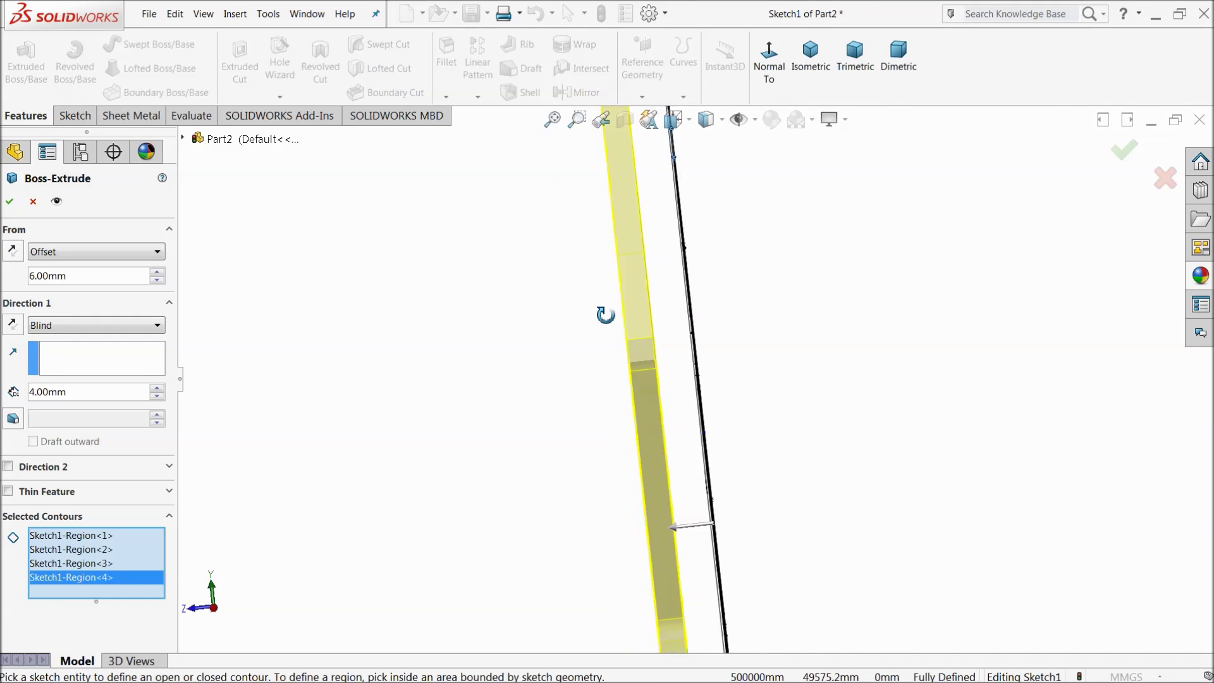
pyautogui.scroll(8, 605, 315)
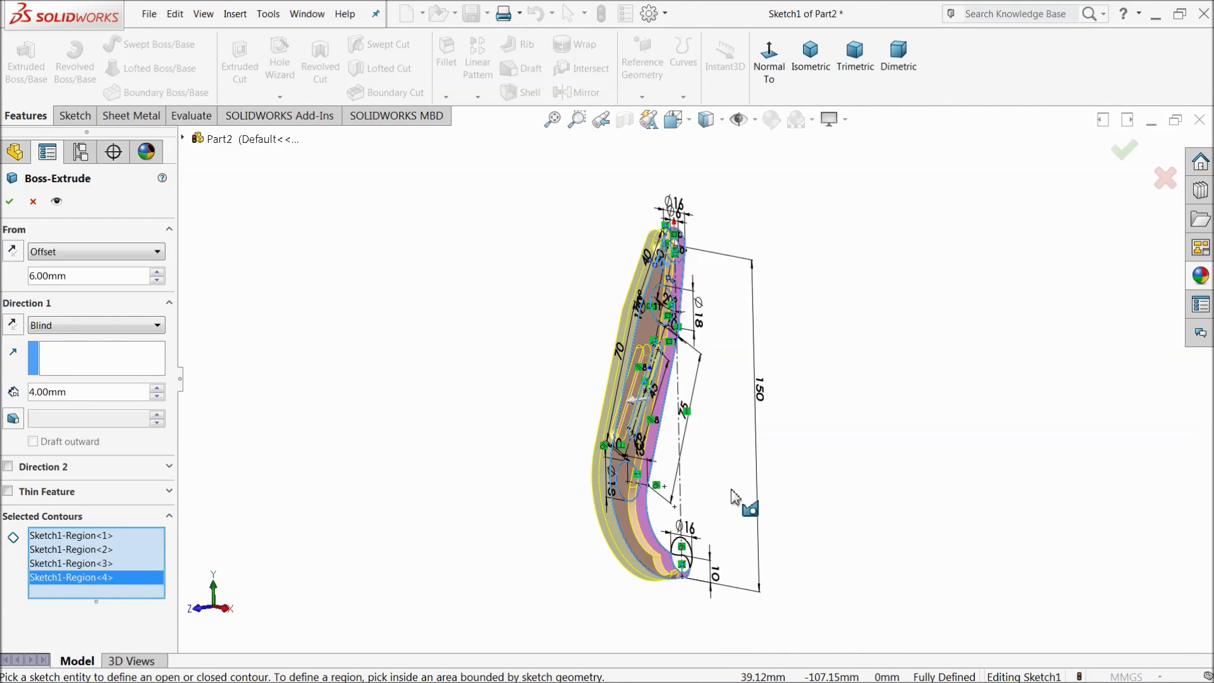
pyautogui.scroll(-2, 734, 497)
pyautogui.click(11, 203)
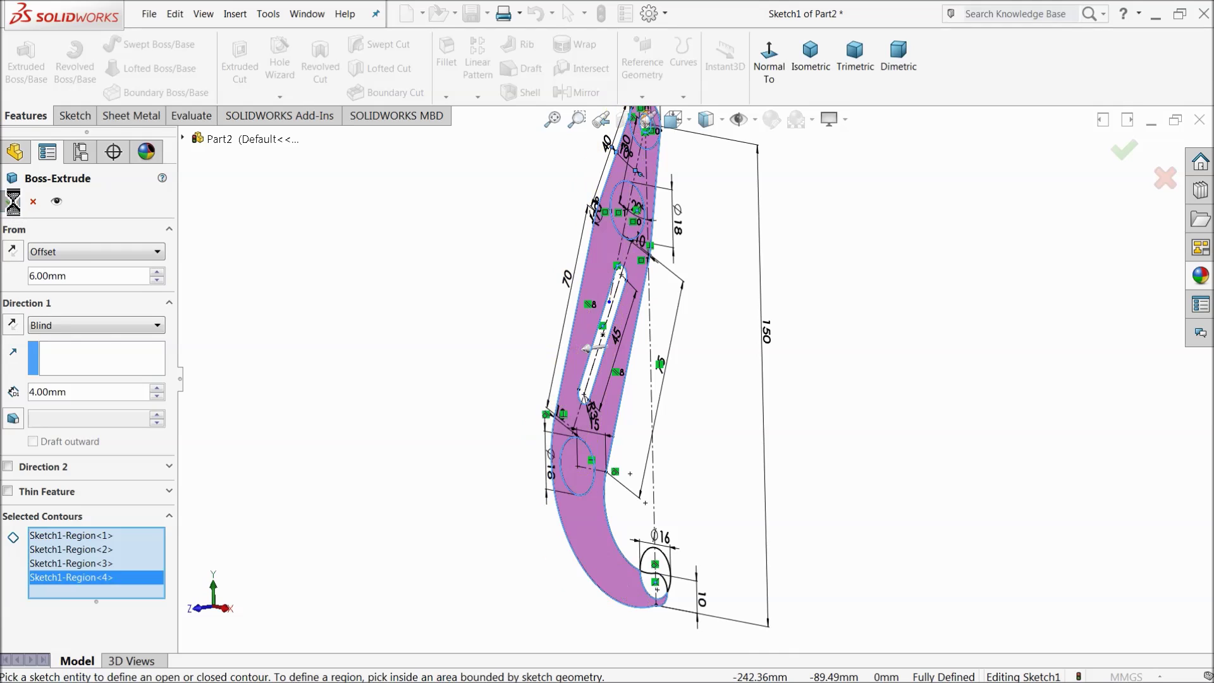
pyautogui.moveTo(356, 307)
pyautogui.mouseDown(button='middle')
pyautogui.moveTo(287, 295)
pyautogui.moveTo(360, 279)
pyautogui.moveTo(362, 308)
pyautogui.mouseUp(button='middle')
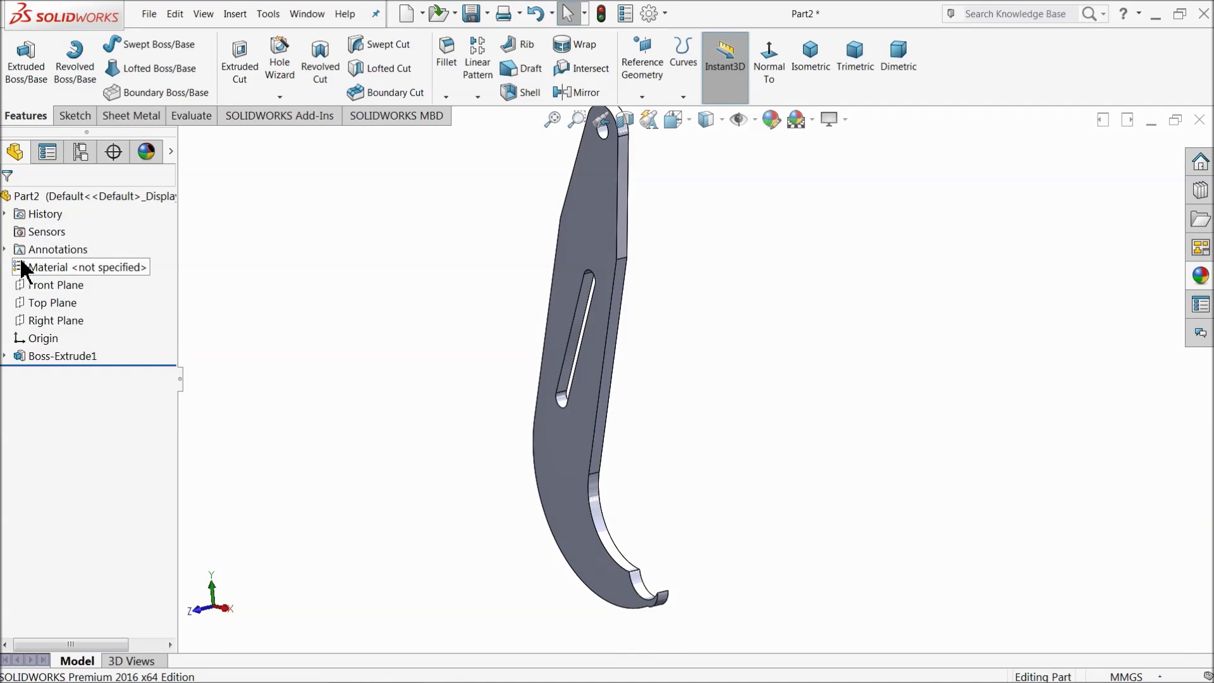
pyautogui.click(48, 286)
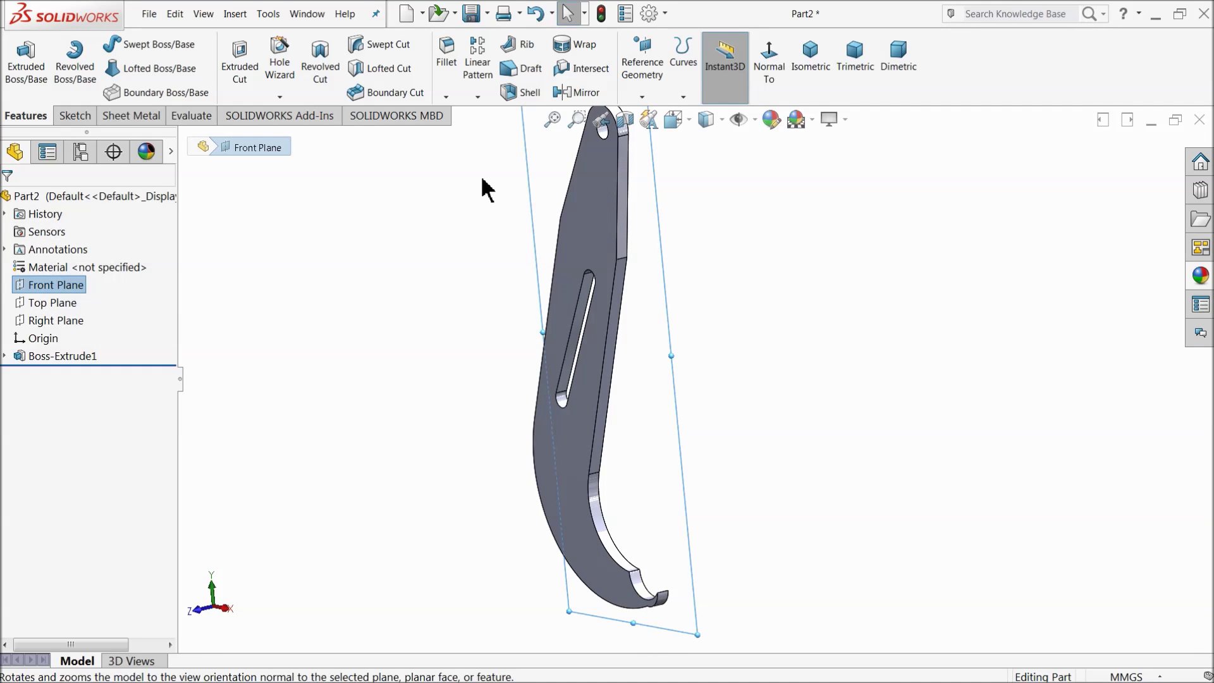
# - Mirror the Boss-Extrude1 plate body across the Front Plane to create its twin
pyautogui.click(575, 93)
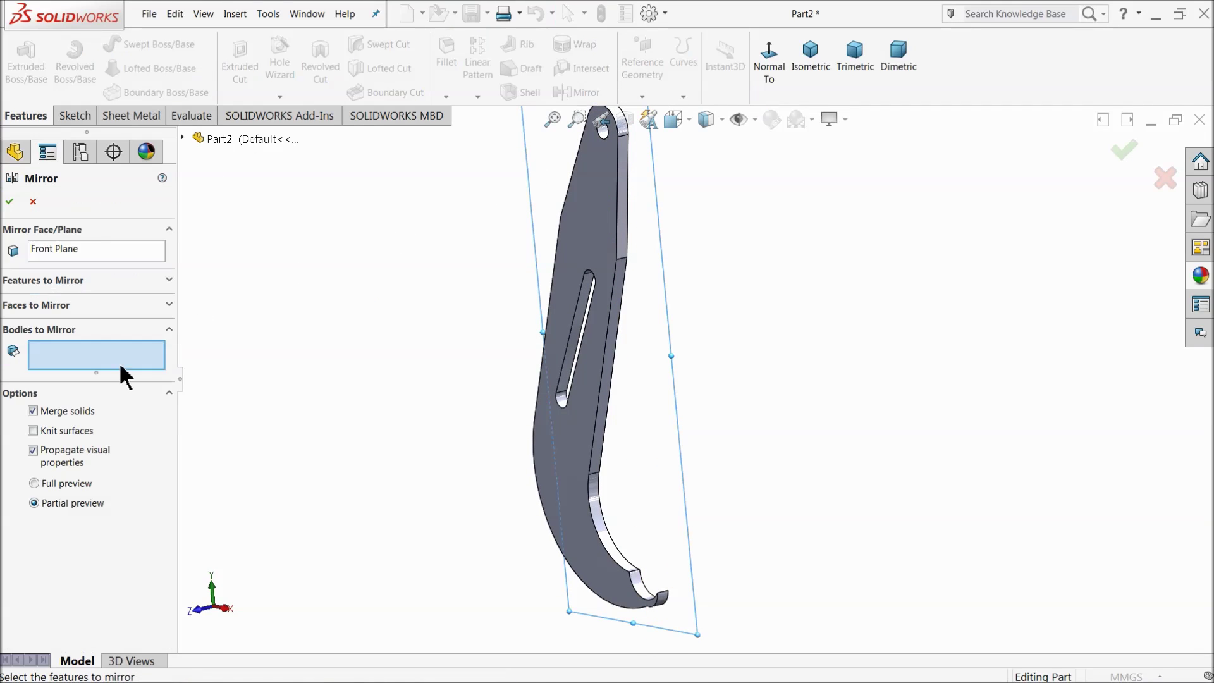
pyautogui.click(580, 394)
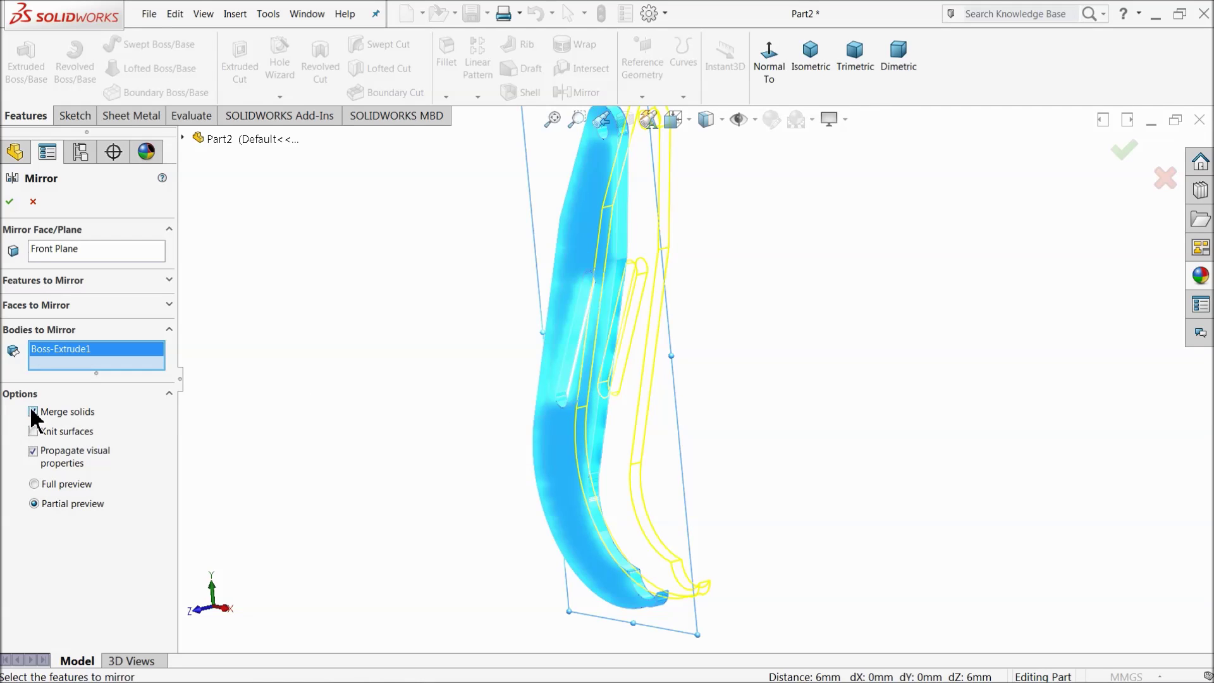
pyautogui.click(11, 201)
pyautogui.moveTo(233, 325); pyautogui.dragTo(400, 340, button='middle')
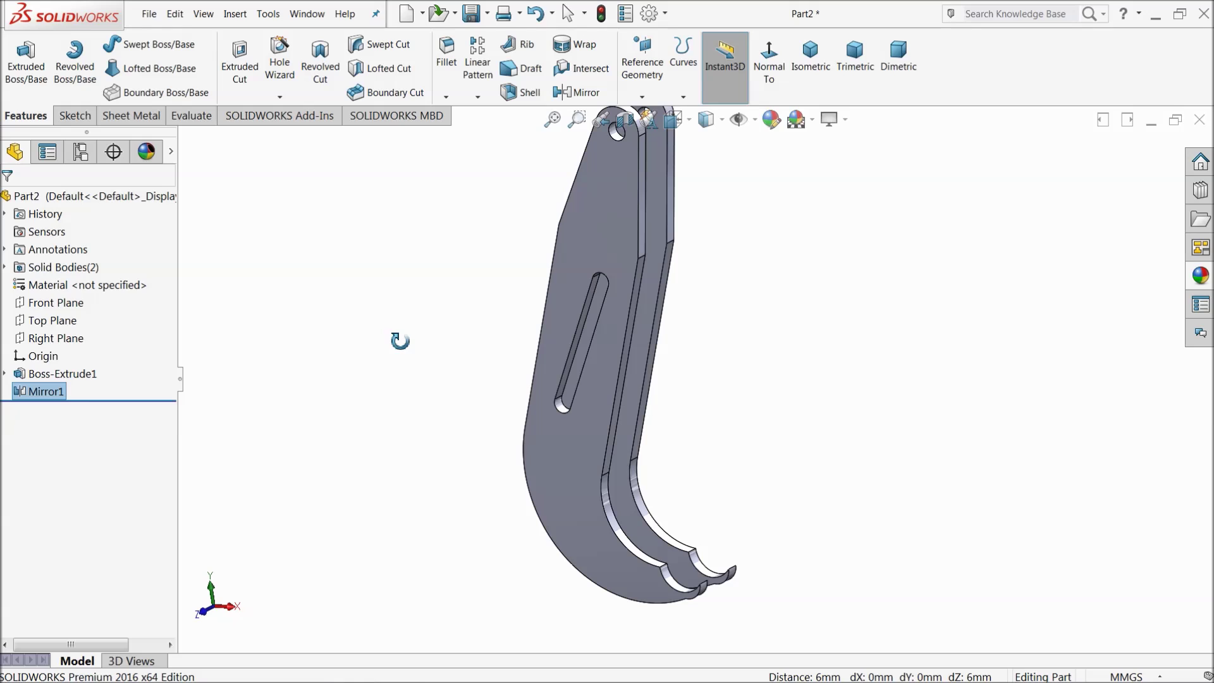
pyautogui.click(5, 374)
pyautogui.click(33, 393)
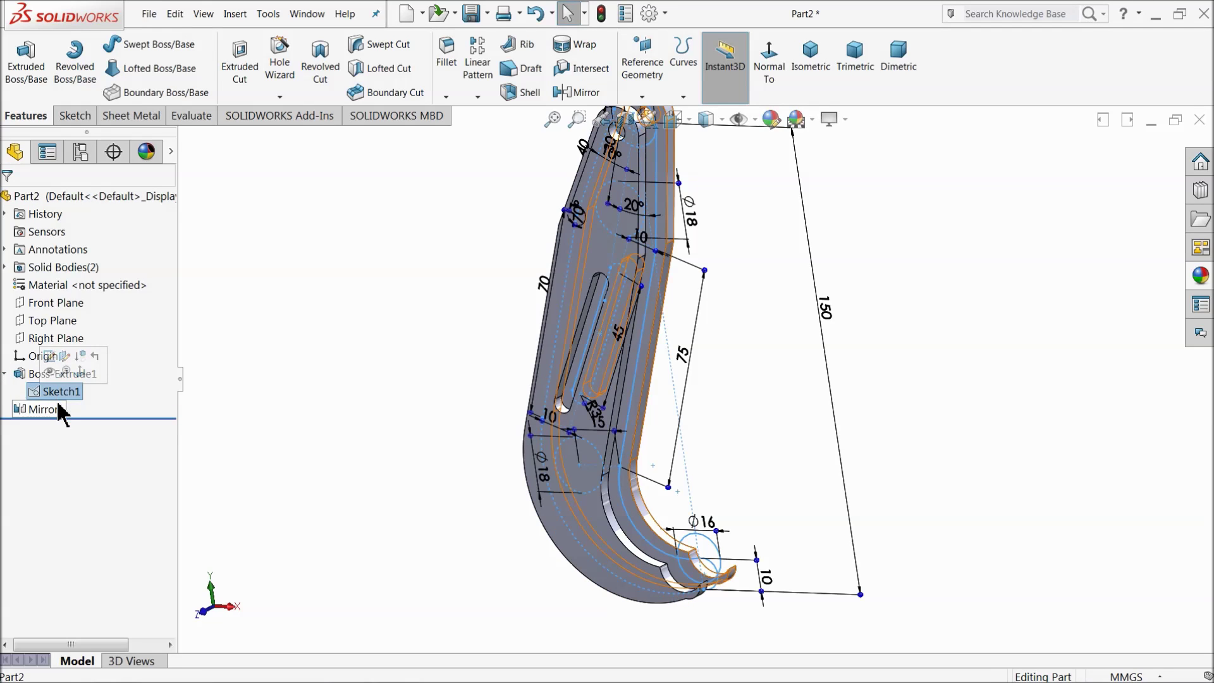
# - Start a new extrusion from the hook sketch using the hook-tip and lower circle regions
pyautogui.click(38, 77)
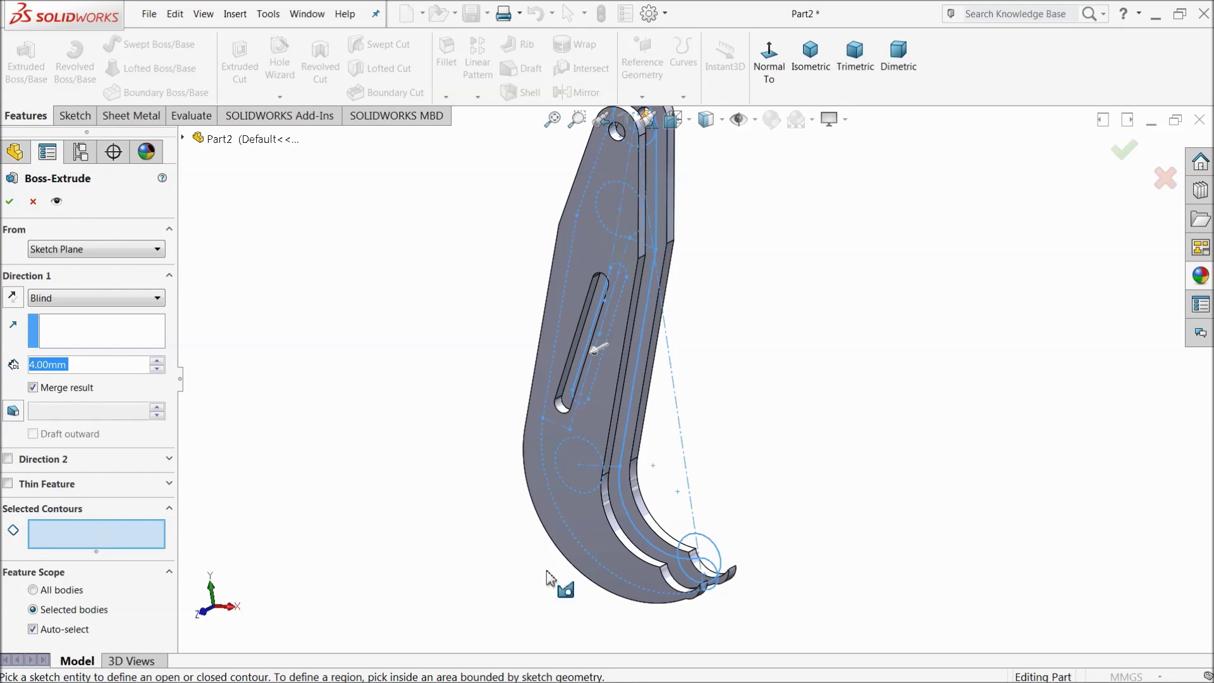
pyautogui.click(711, 559)
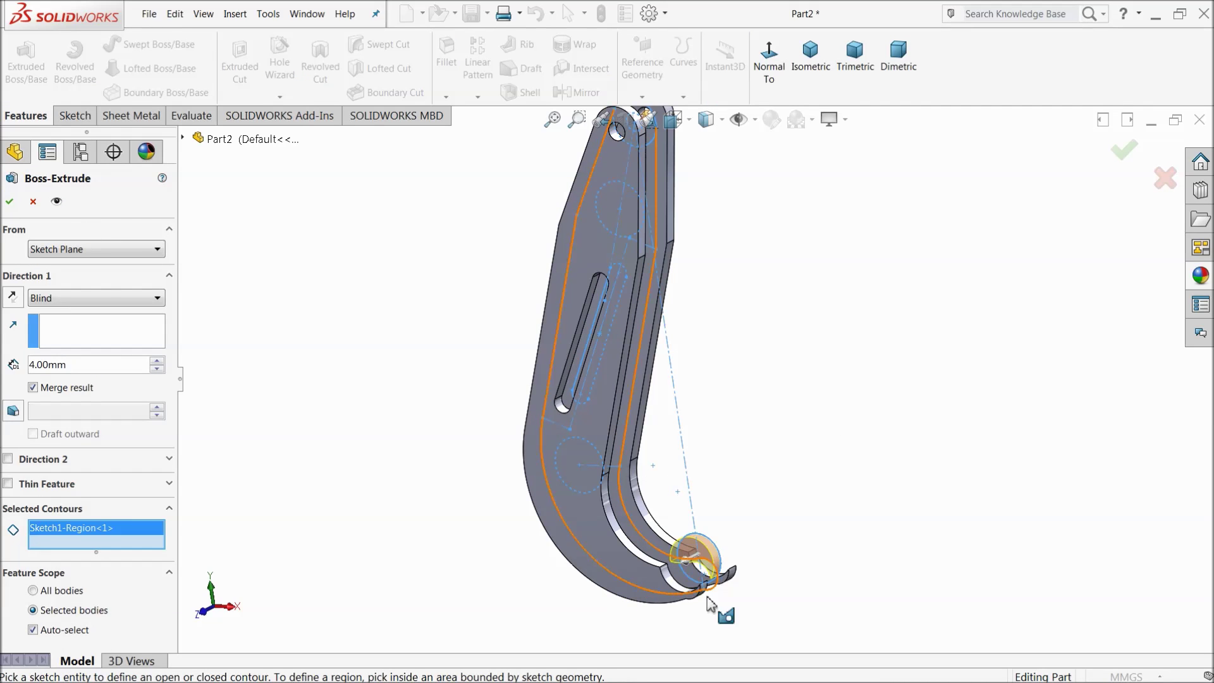
pyautogui.scroll(-5, 726, 577)
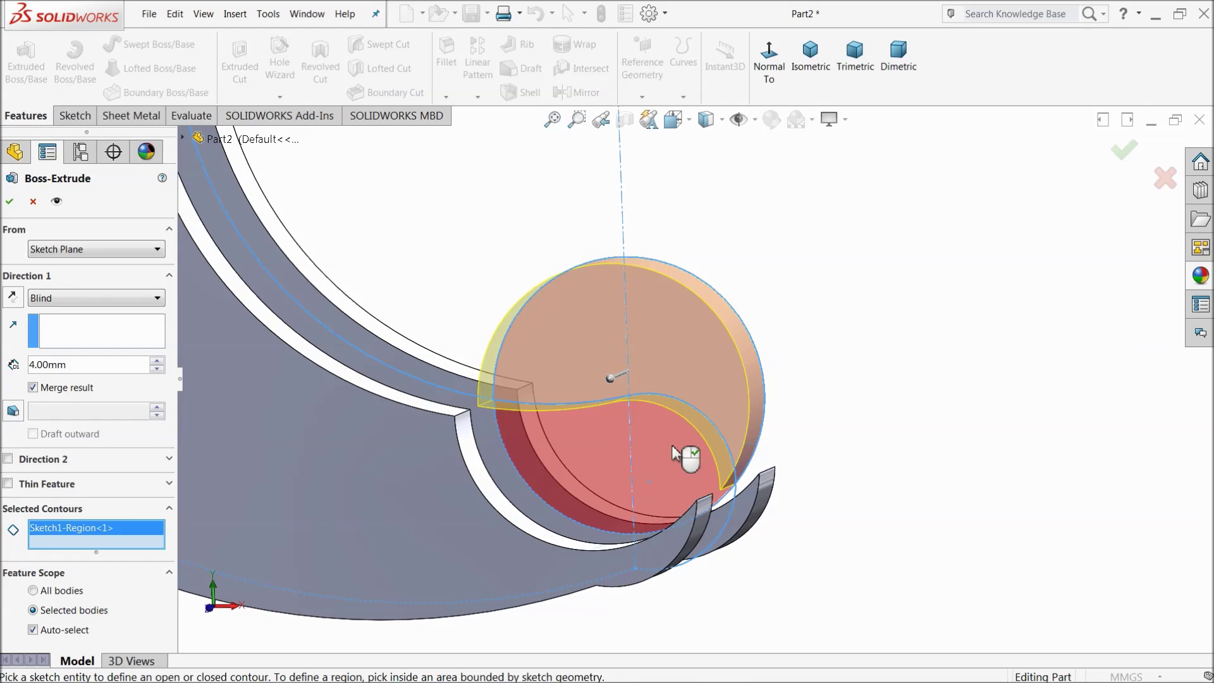
pyautogui.click(683, 459)
pyautogui.scroll(4, 569, 477)
pyautogui.moveTo(603, 399); pyautogui.dragTo(354, 405, button='middle')
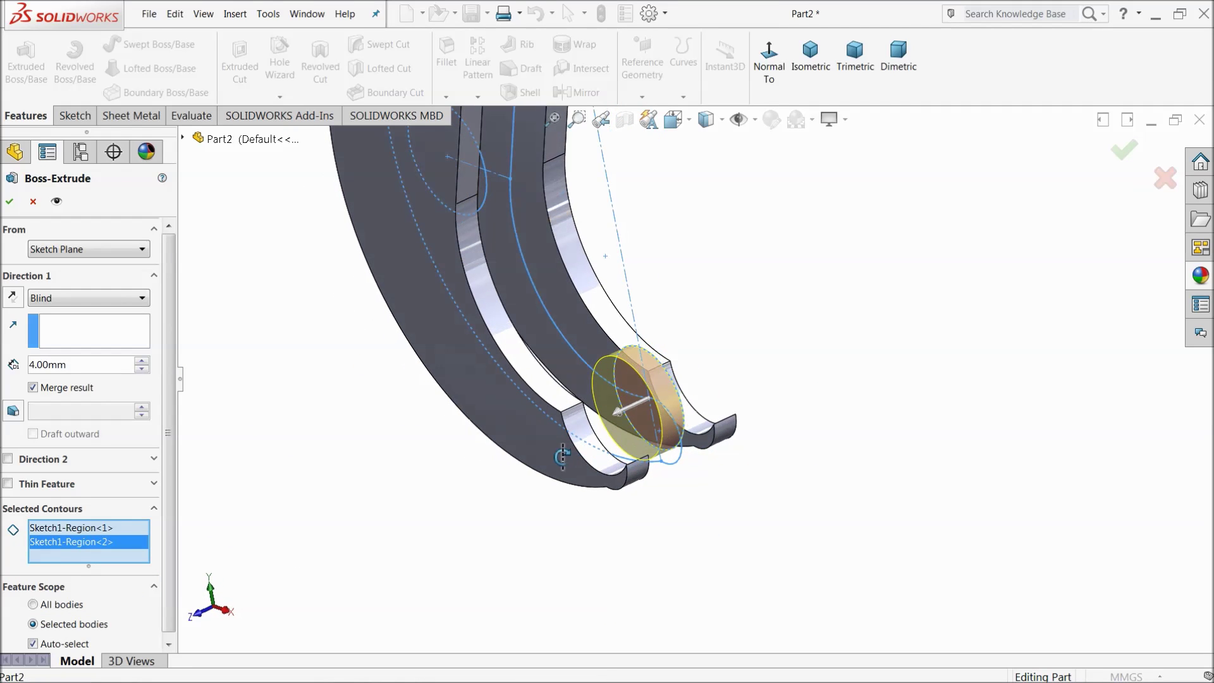
# - Extrude the pin 40 mm in Direction 1 and 20 mm in Direction 2, then accept
pyautogui.write('40')
pyautogui.press('Return')
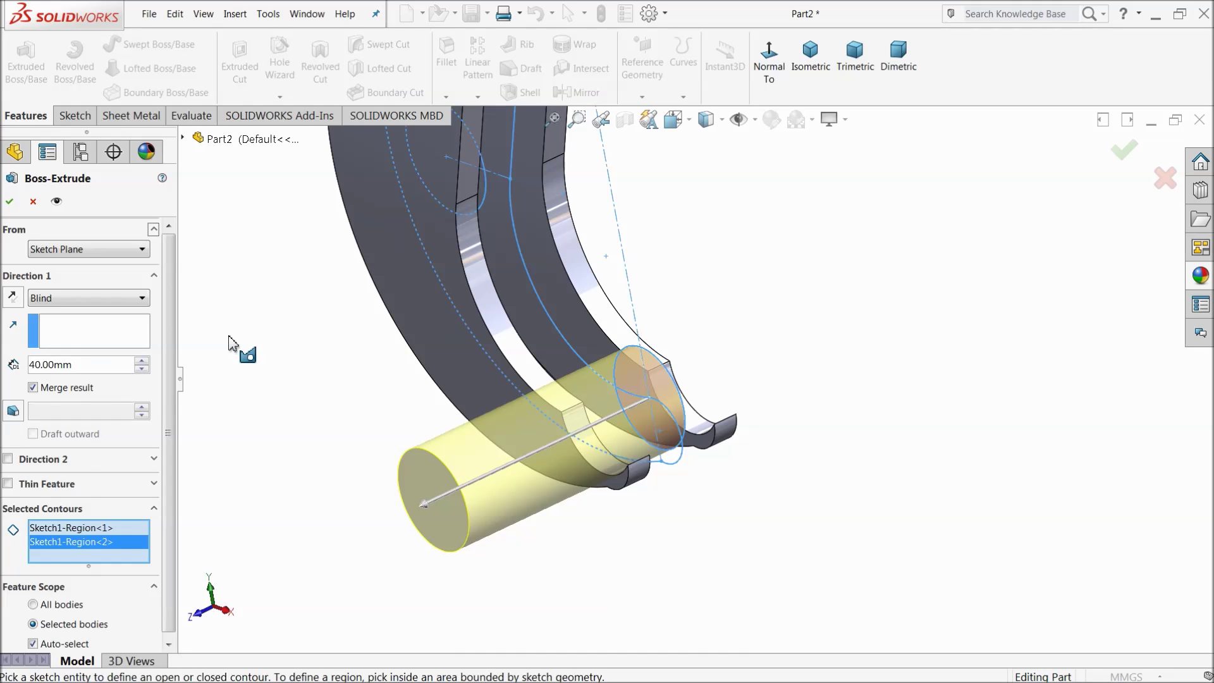
pyautogui.click(8, 458)
pyautogui.write('20')
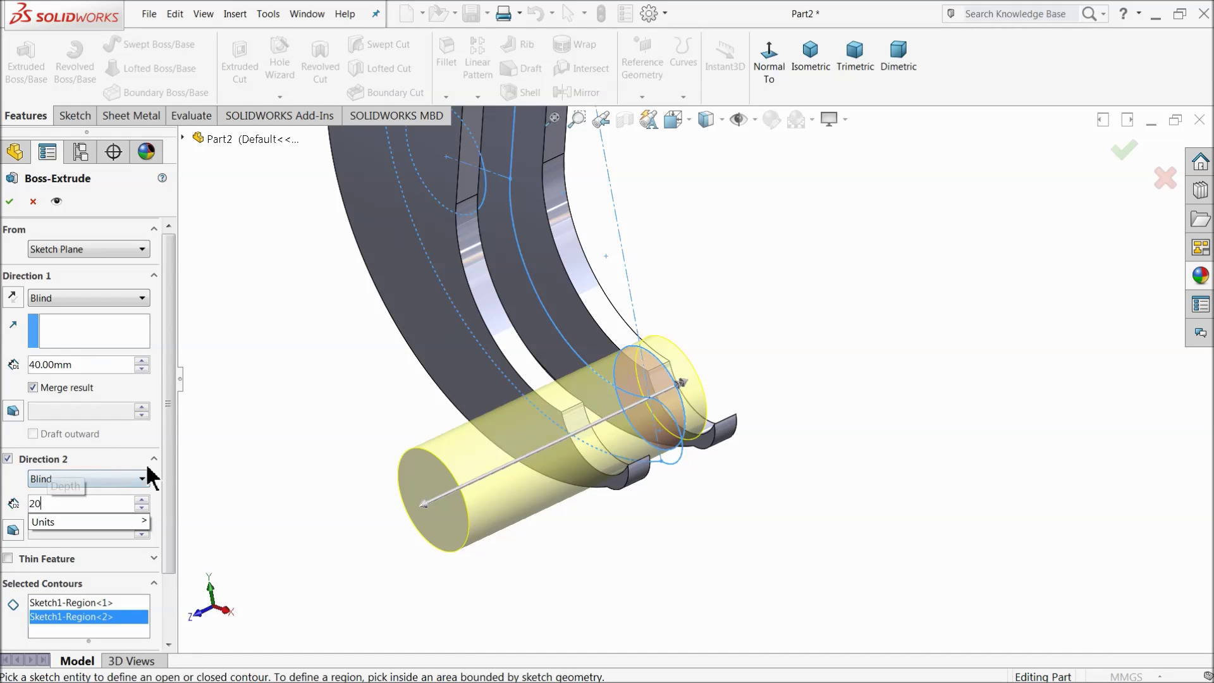
pyautogui.press('Return')
pyautogui.moveTo(278, 418); pyautogui.dragTo(349, 377, button='middle')
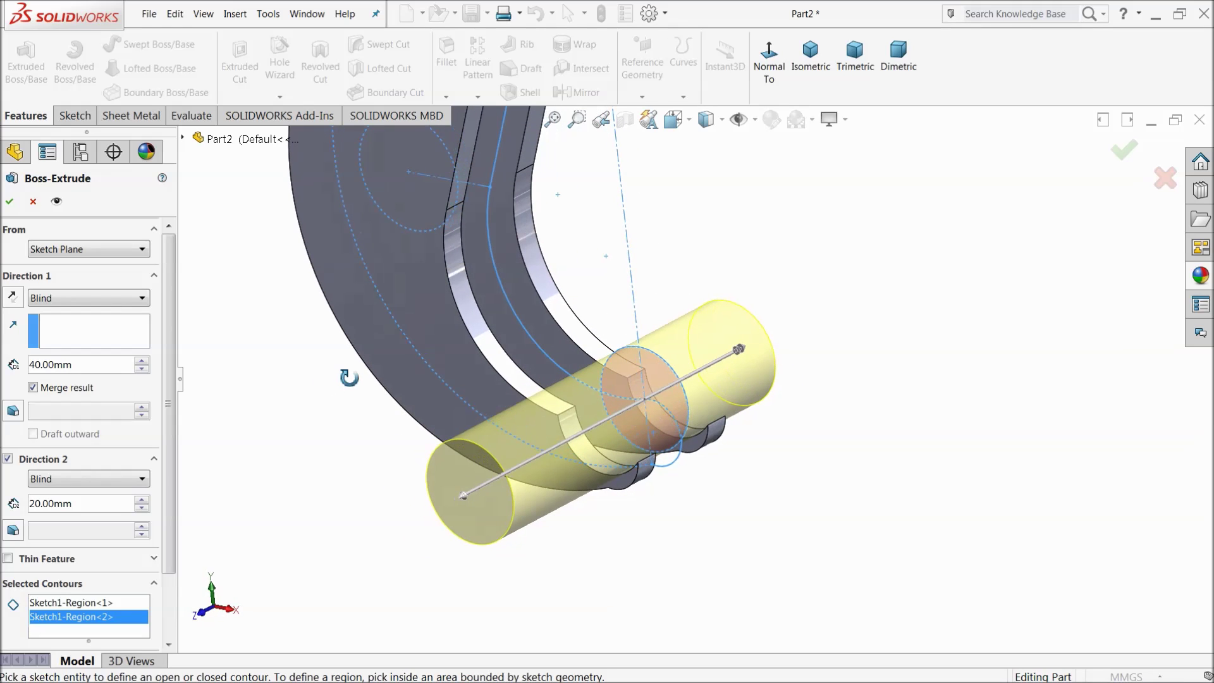
pyautogui.click(10, 202)
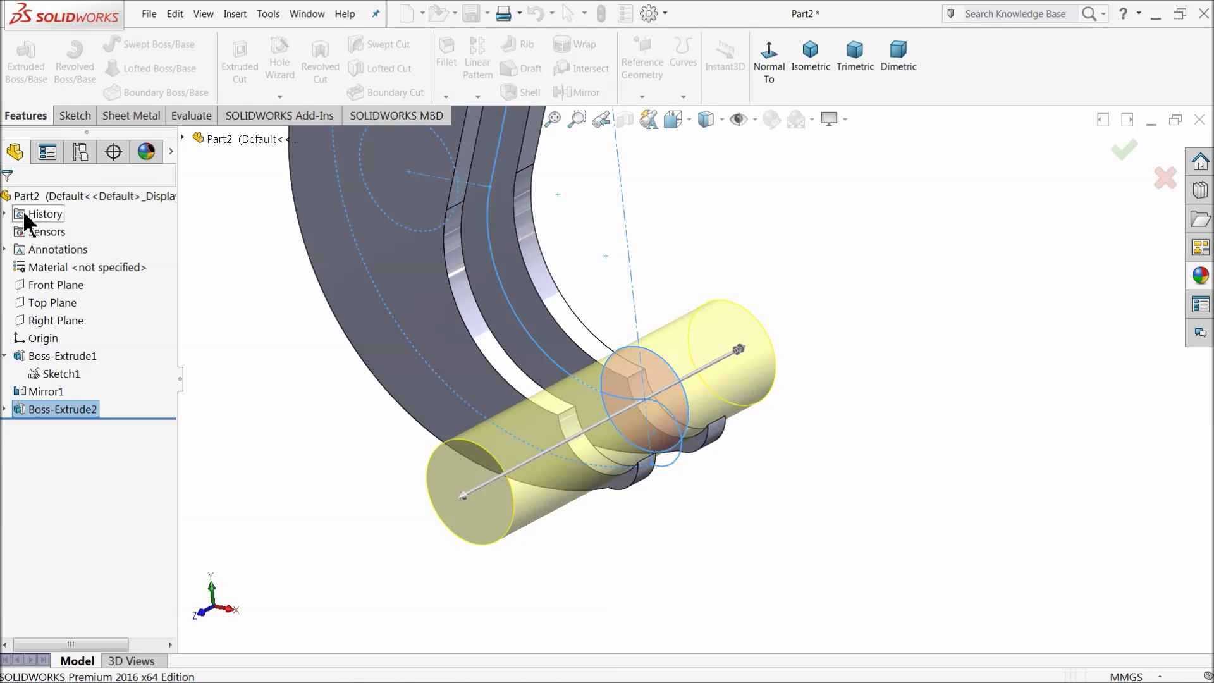
pyautogui.moveTo(312, 407)
pyautogui.mouseDown(button='middle')
pyautogui.moveTo(352, 365)
pyautogui.moveTo(312, 411)
pyautogui.mouseUp(button='middle')
pyautogui.scroll(5, 312, 405)
pyautogui.click(487, 347)
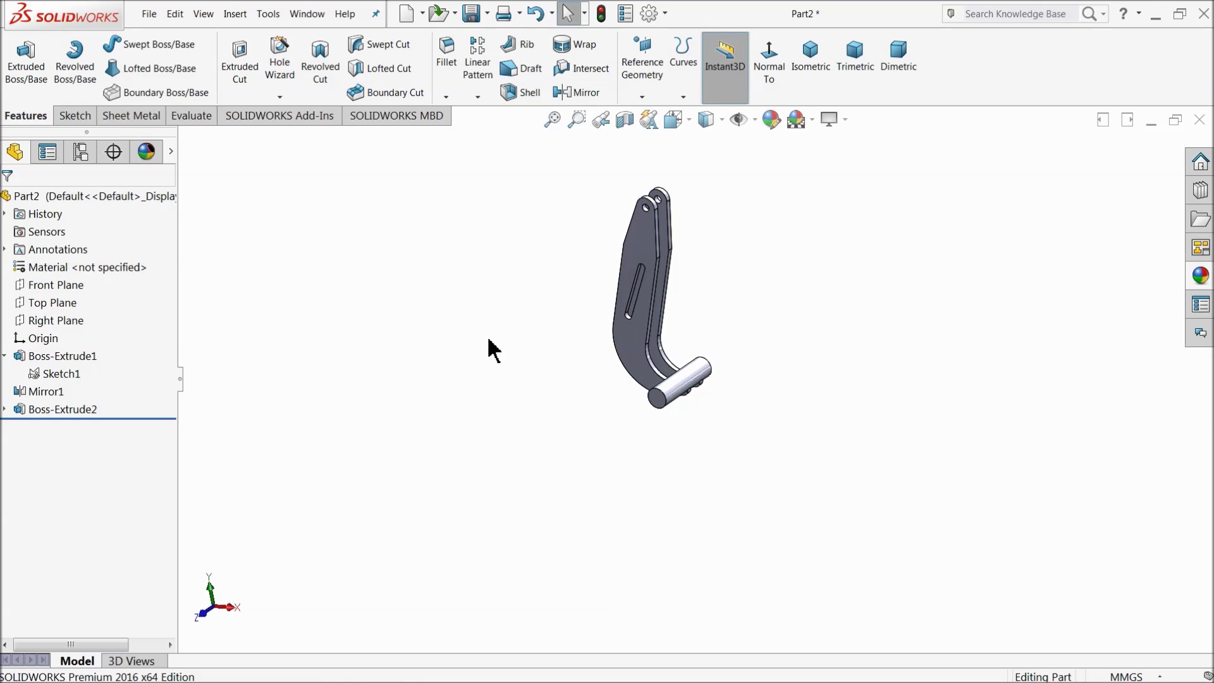
pyautogui.scroll(-3, 487, 332)
pyautogui.click(31, 376)
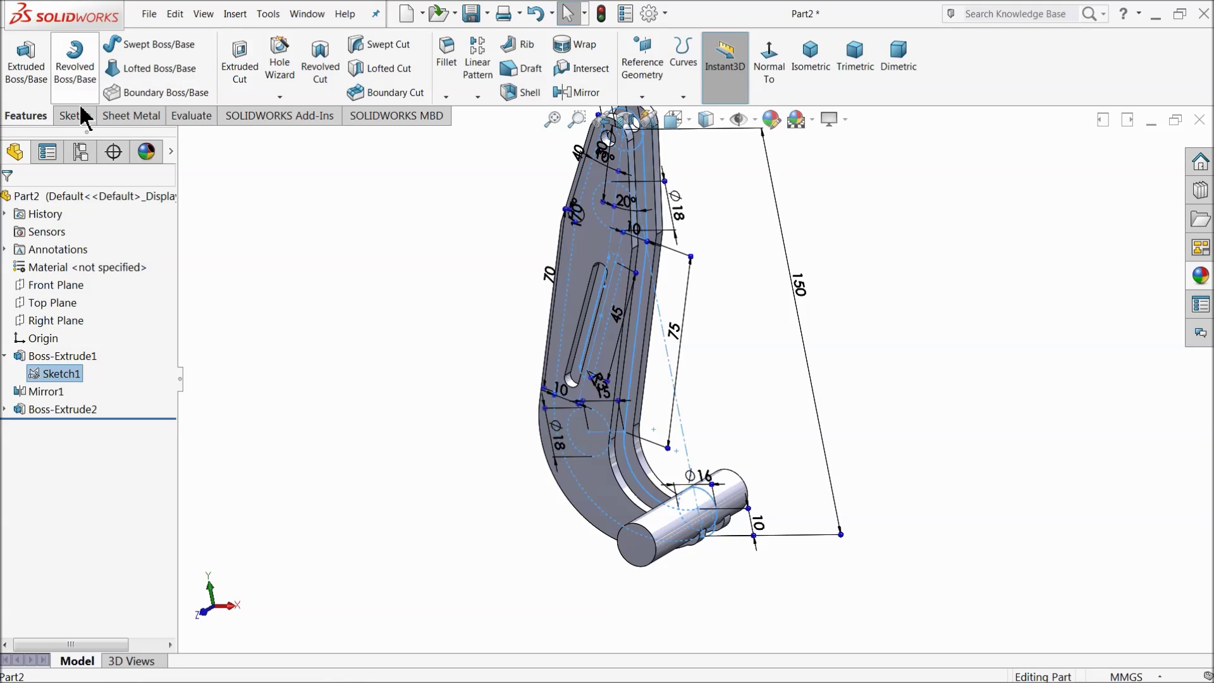
# - Start an extrusion from Sketch1 with both circle regions selected
pyautogui.click(32, 75)
pyautogui.moveTo(461, 401); pyautogui.dragTo(461, 372, button='middle')
pyautogui.scroll(-2, 582, 450)
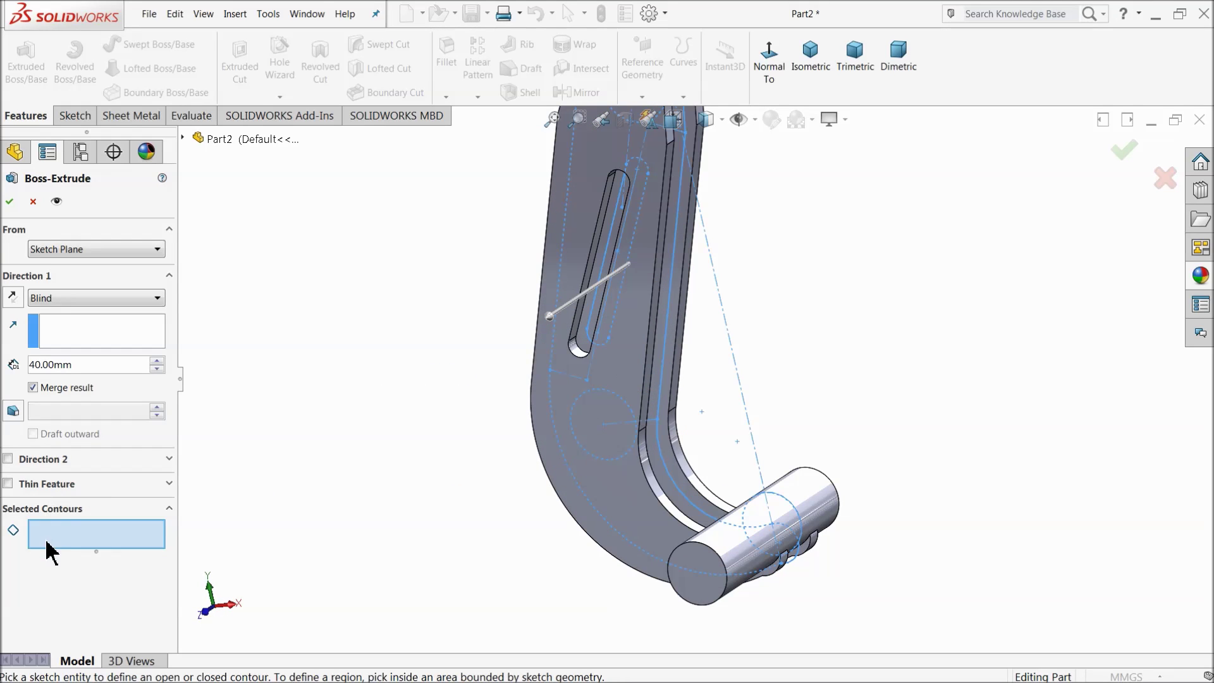
pyautogui.click(613, 436)
pyautogui.scroll(3, 632, 443)
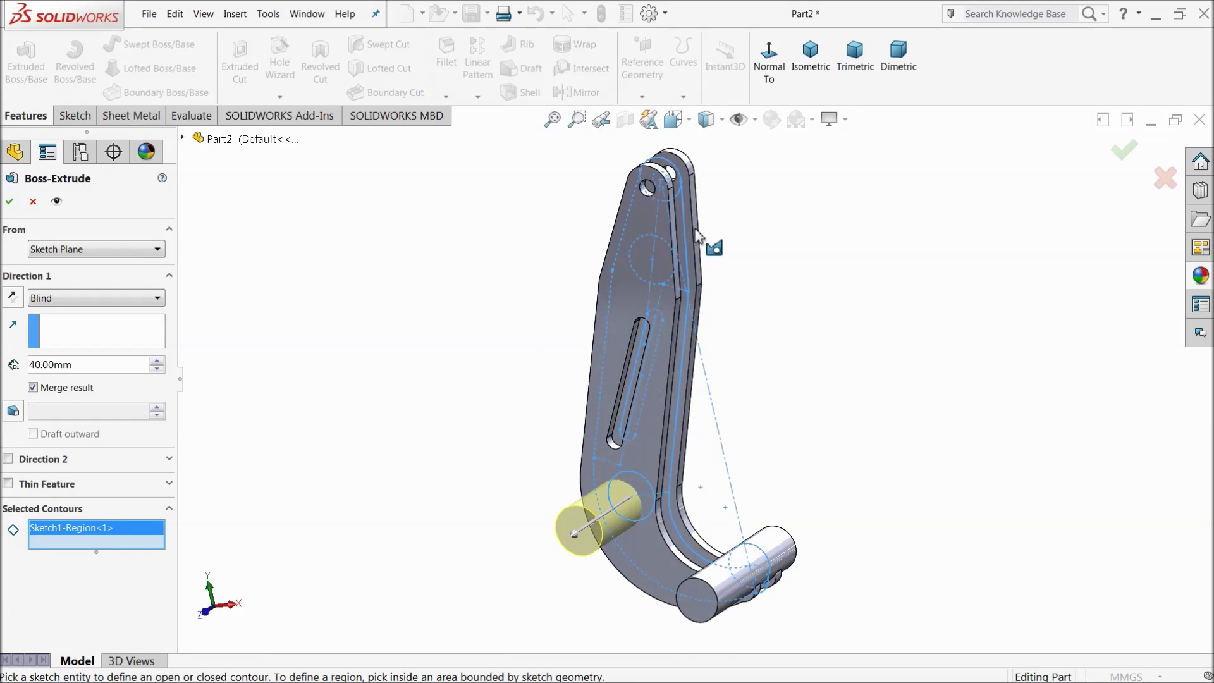
pyautogui.scroll(-2, 697, 235)
pyautogui.click(645, 310)
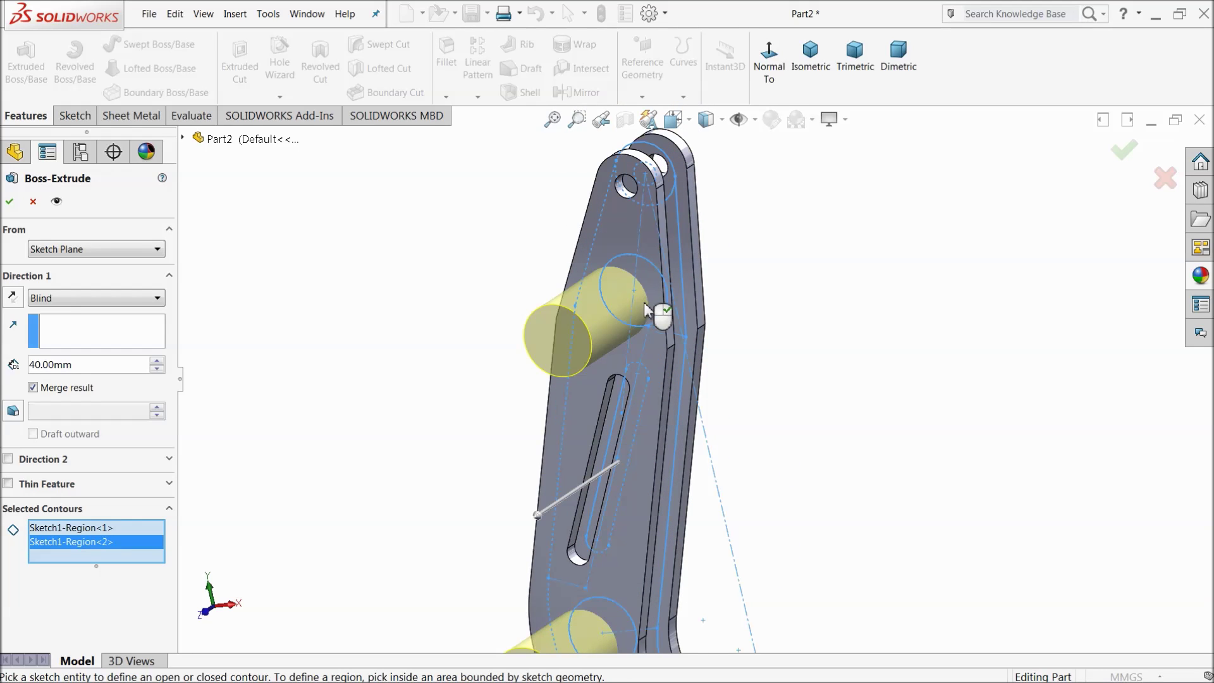
# - Set a Mid Plane end condition with 18 mm depth and accept Boss-Extrude3
pyautogui.click(40, 301)
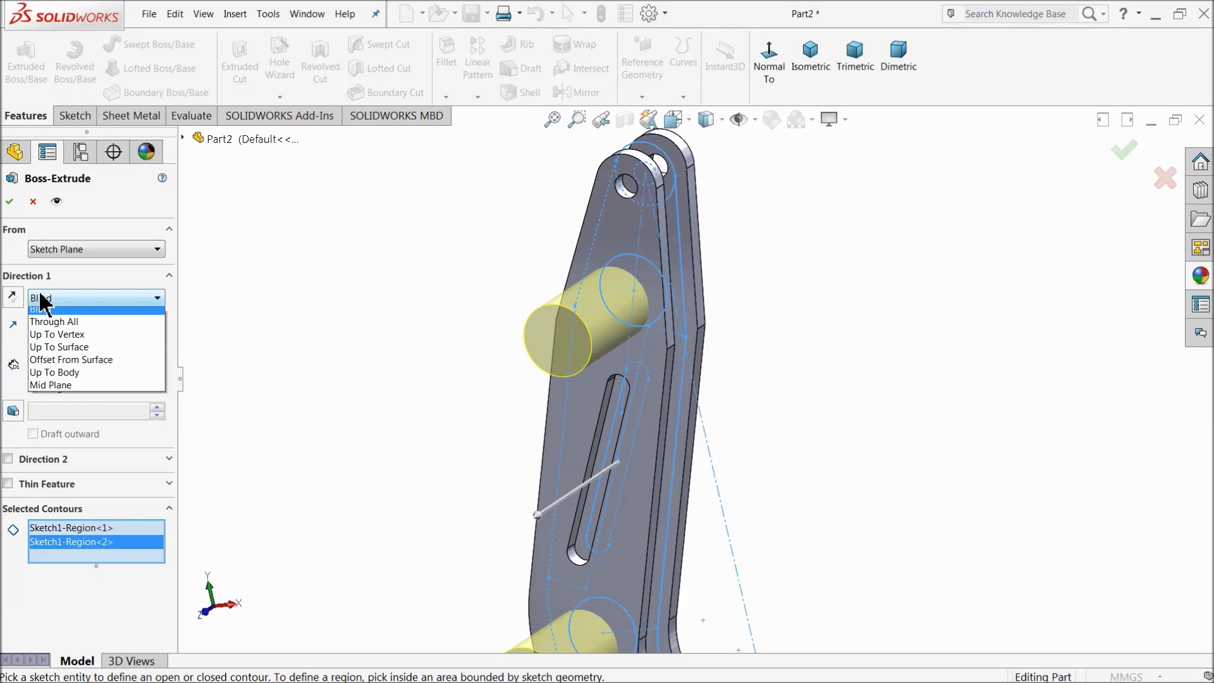
pyautogui.click(51, 390)
pyautogui.write('18')
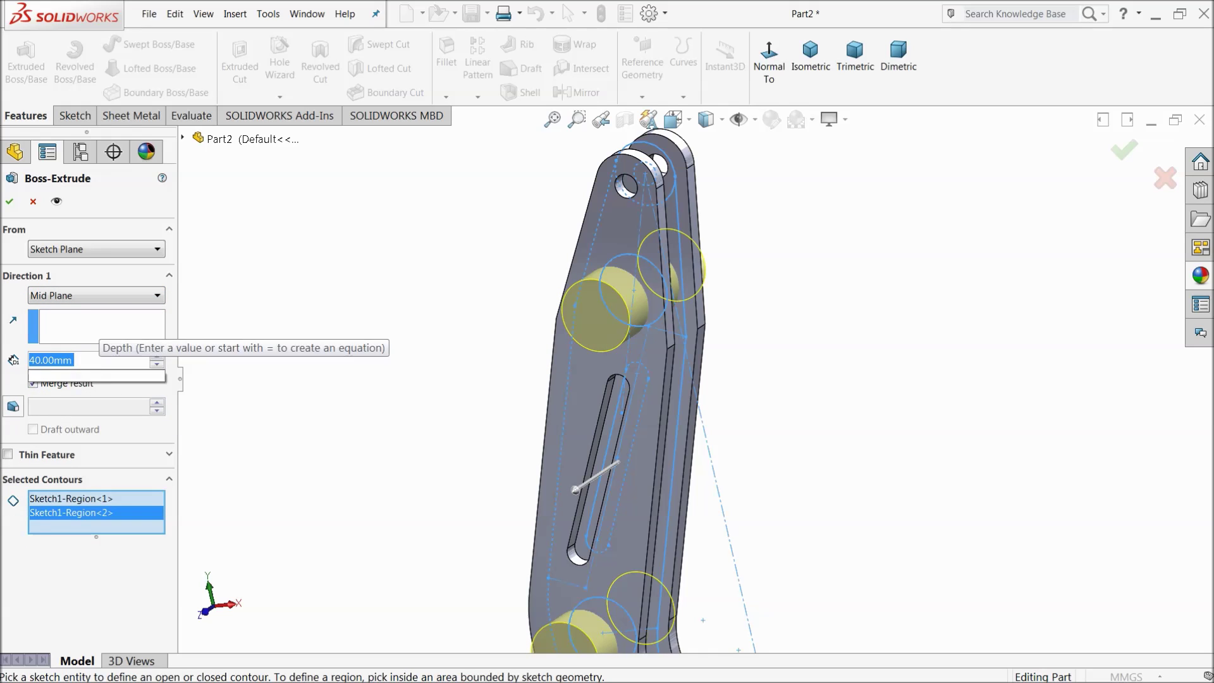
pyautogui.press('Return')
pyautogui.moveTo(332, 322); pyautogui.dragTo(382, 310, button='middle')
pyautogui.scroll(5, 496, 434)
pyautogui.moveTo(496, 434); pyautogui.dragTo(672, 450, button='middle')
pyautogui.scroll(3, 671, 450)
pyautogui.scroll(-4, 796, 326)
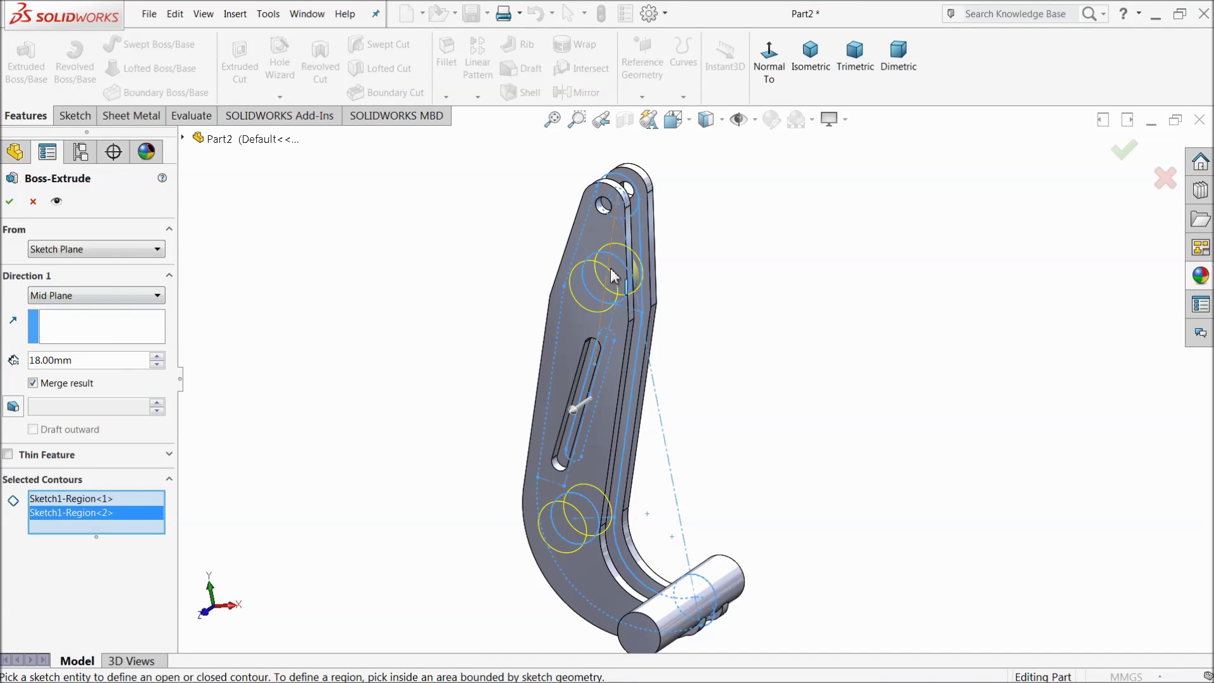
pyautogui.click(10, 201)
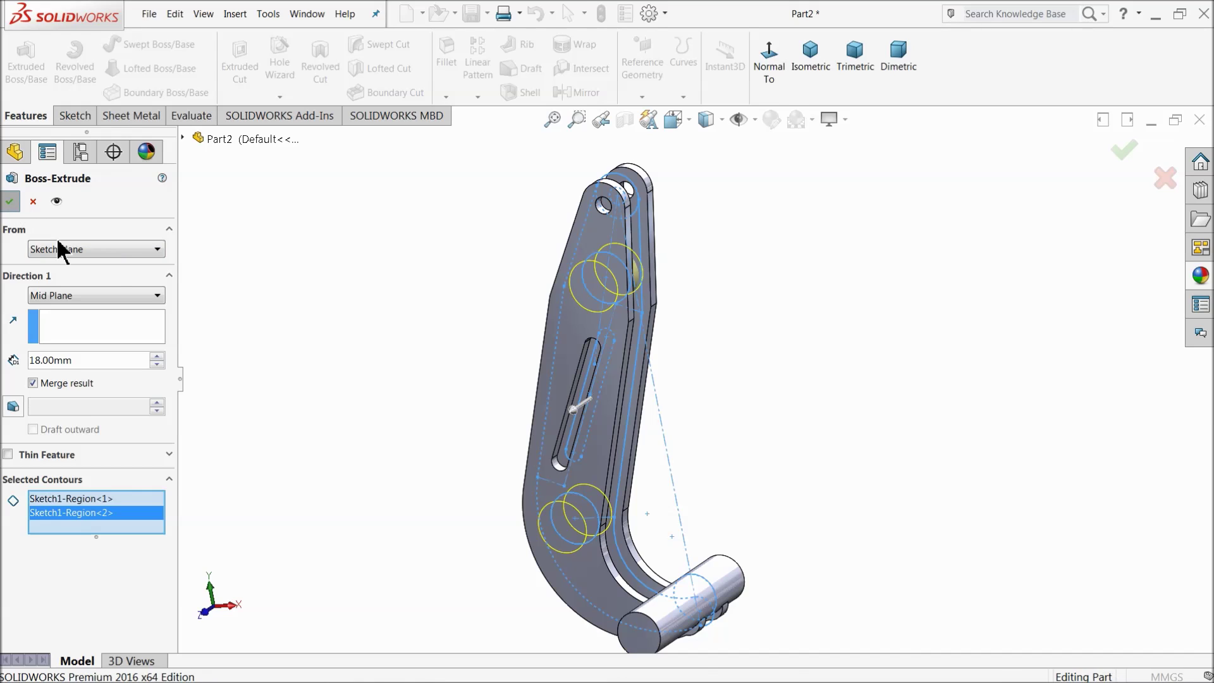
pyautogui.moveTo(420, 406)
pyautogui.mouseDown(button='middle')
pyautogui.moveTo(366, 379)
pyautogui.moveTo(384, 352)
pyautogui.moveTo(379, 371)
pyautogui.moveTo(331, 361)
pyautogui.moveTo(323, 396)
pyautogui.moveTo(413, 382)
pyautogui.moveTo(428, 401)
pyautogui.mouseUp(button='middle')
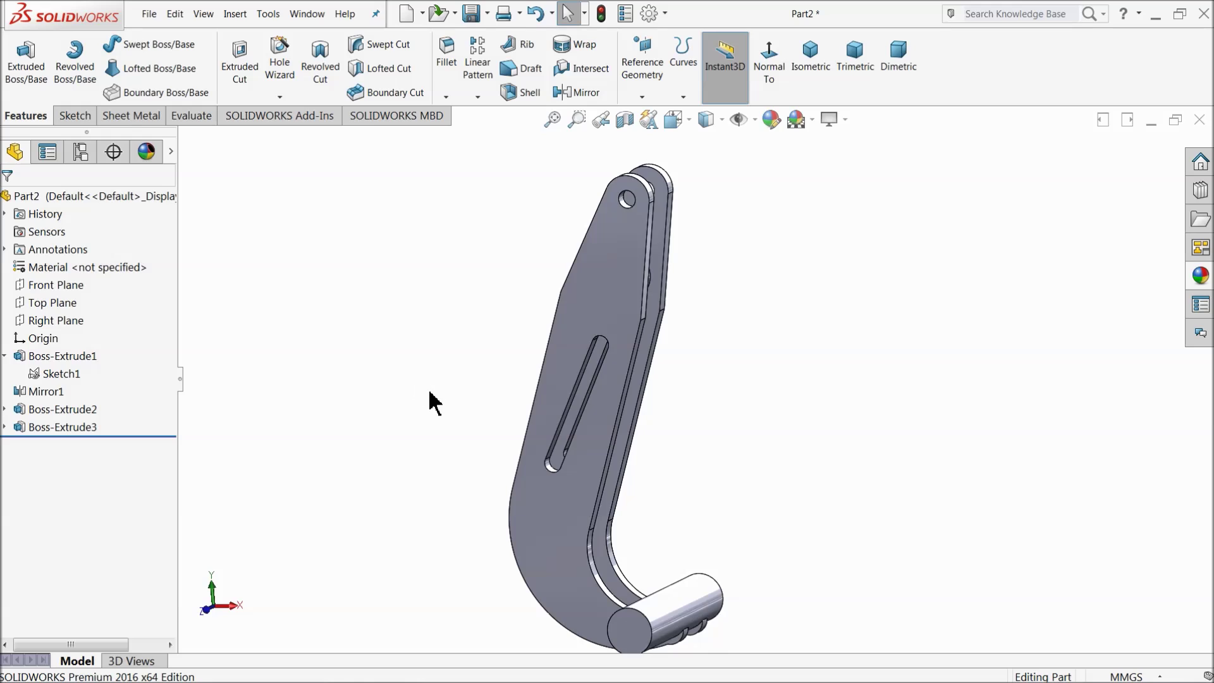
# - Start a new sketch on the big pin's end face, viewed normal to it
pyautogui.scroll(3, 746, 510)
pyautogui.scroll(-6, 610, 501)
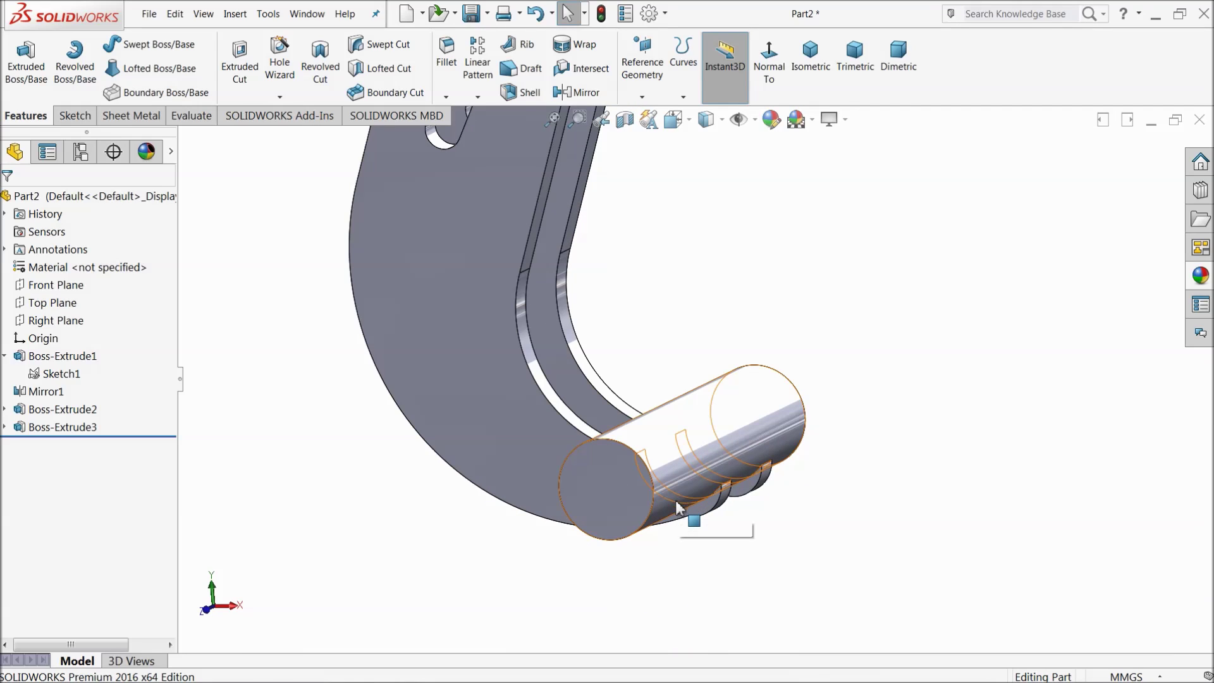
pyautogui.scroll(-3, 632, 504)
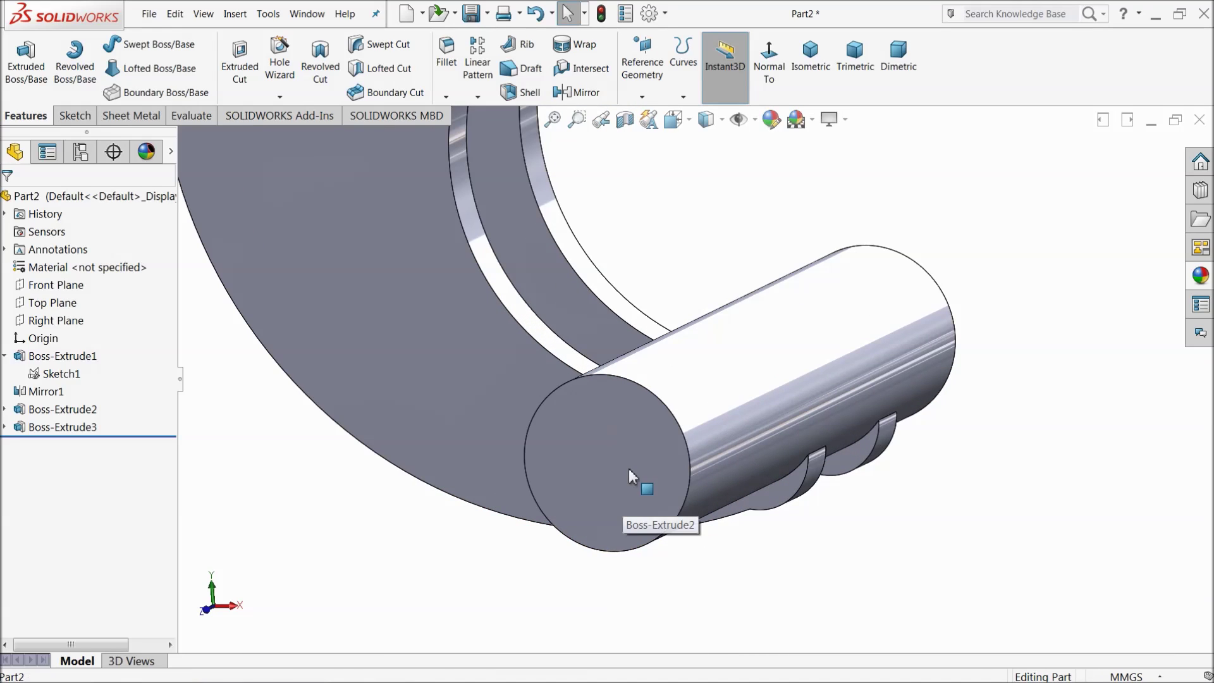
pyautogui.click(639, 480)
pyautogui.click(679, 433)
pyautogui.click(702, 70)
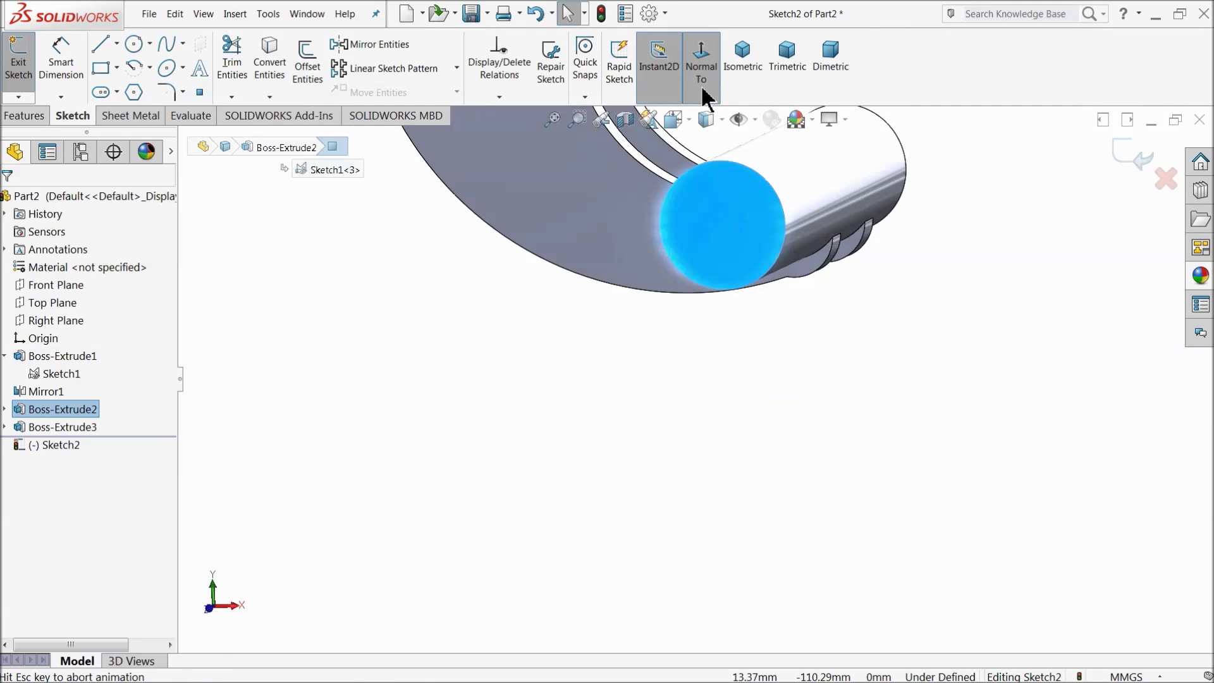
# - Draw a chord line from the circle's upper edge to its right edge
pyautogui.click(101, 45)
pyautogui.scroll(-6, 778, 569)
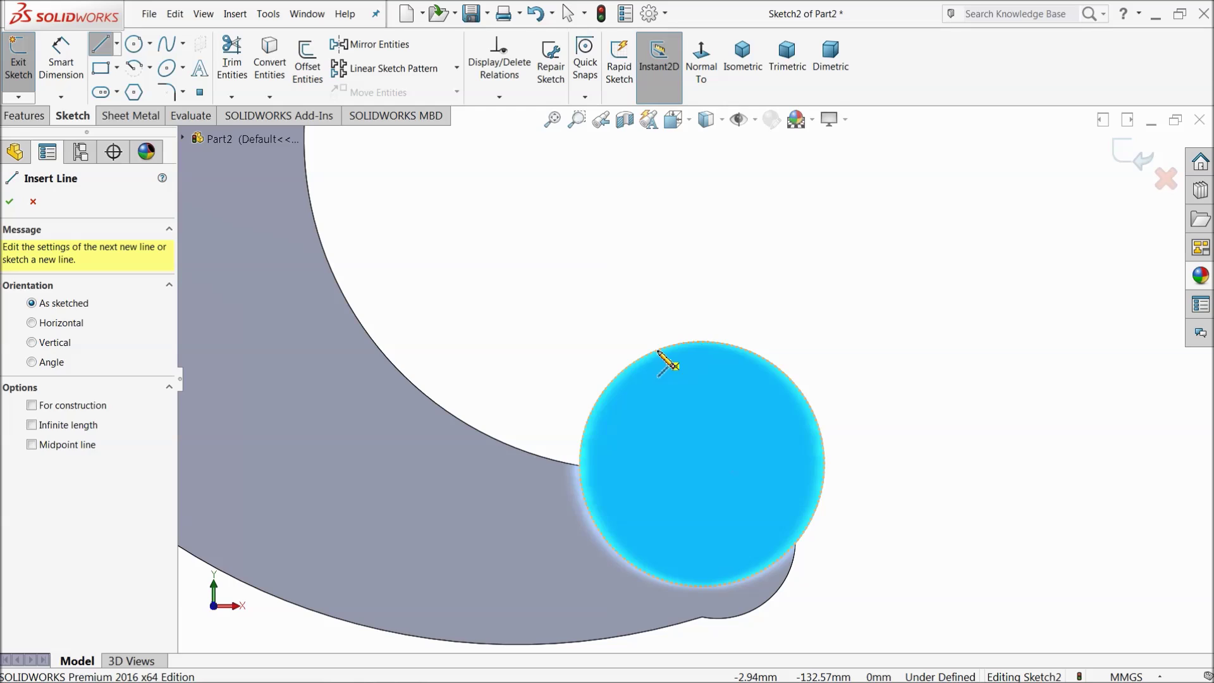
pyautogui.click(658, 351)
pyautogui.click(824, 452)
pyautogui.rightClick(866, 370)
pyautogui.click(894, 381)
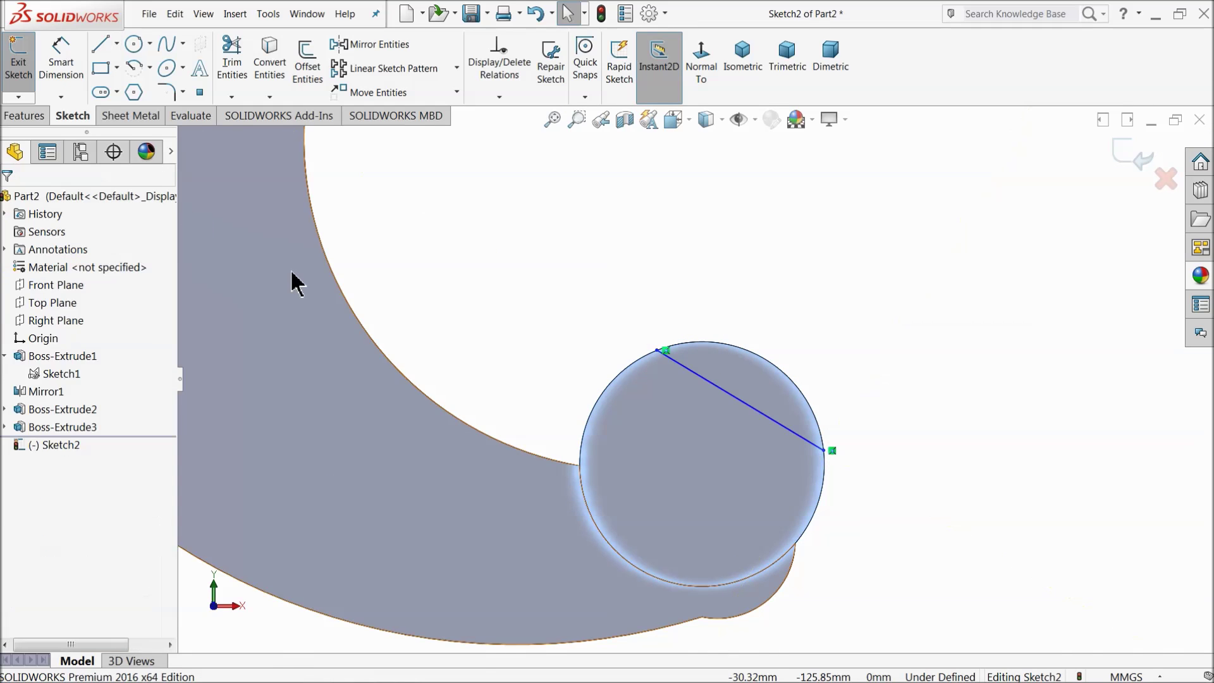
# - Add two centerlines: from the circle's right edge to the centre, then out to the chord
pyautogui.click(117, 43)
pyautogui.click(126, 85)
pyautogui.scroll(-3, 832, 480)
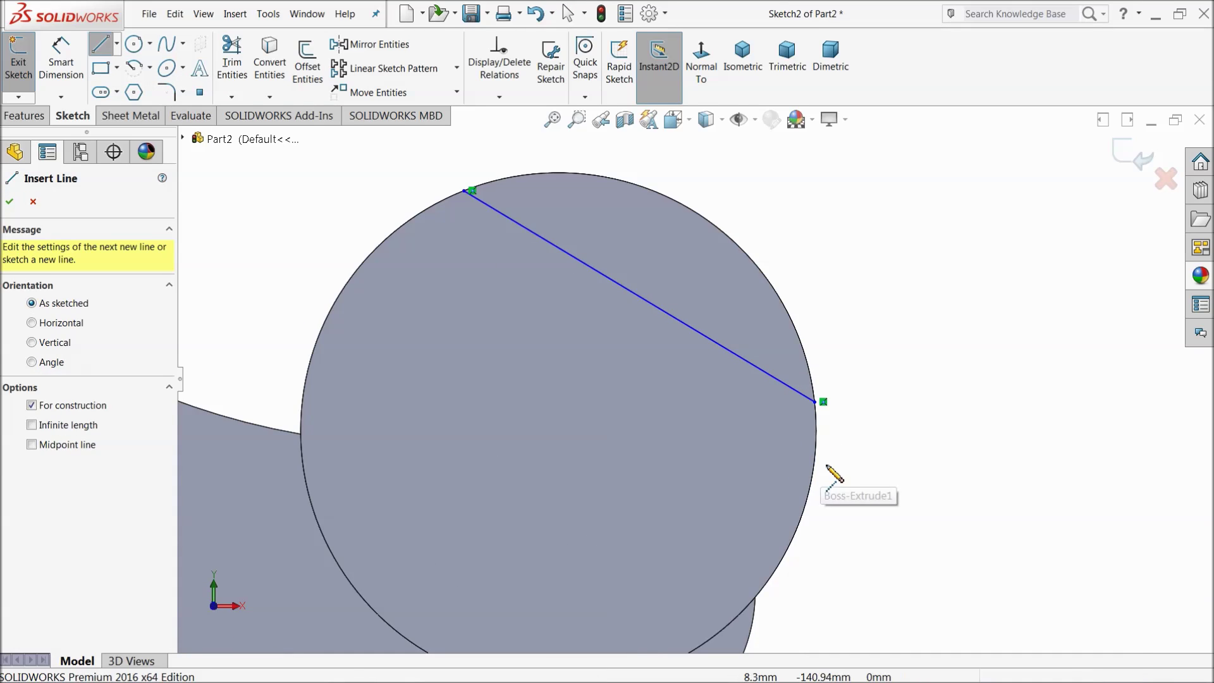
pyautogui.click(816, 430)
pyautogui.click(558, 430)
pyautogui.click(639, 295)
pyautogui.rightClick(698, 264)
pyautogui.click(727, 274)
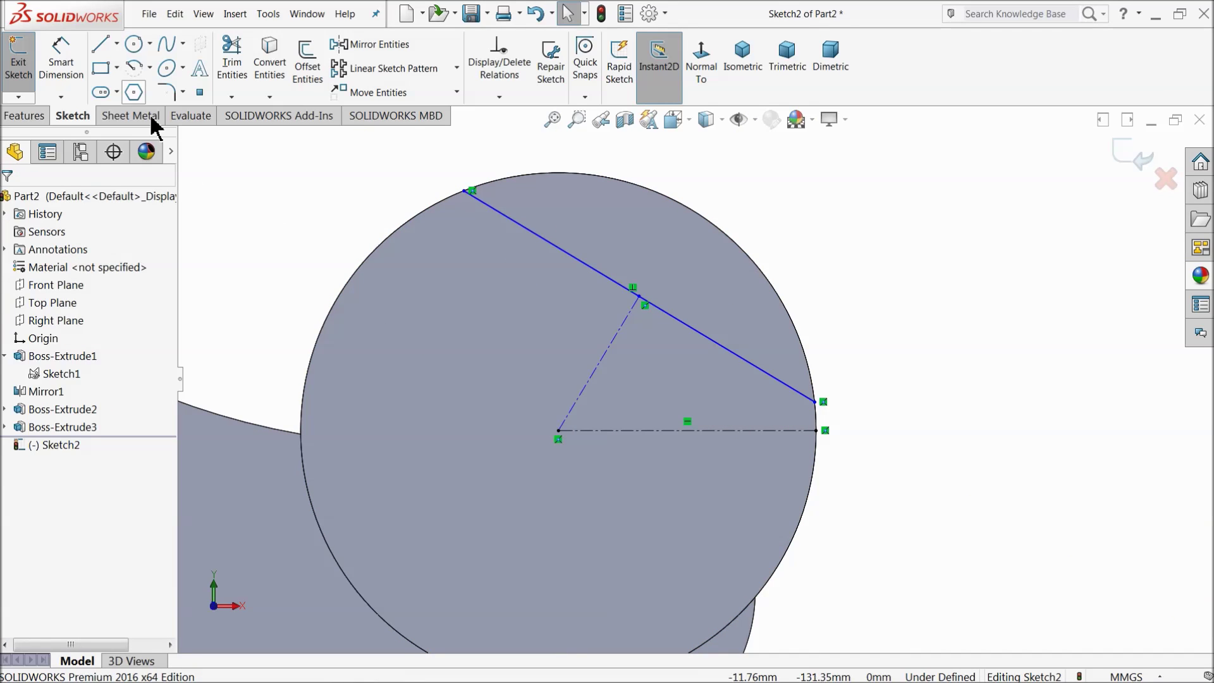
# - Dimension the angle between the centerlines to 45° and the chord length to 13 mm
pyautogui.click(66, 69)
pyautogui.click(590, 379)
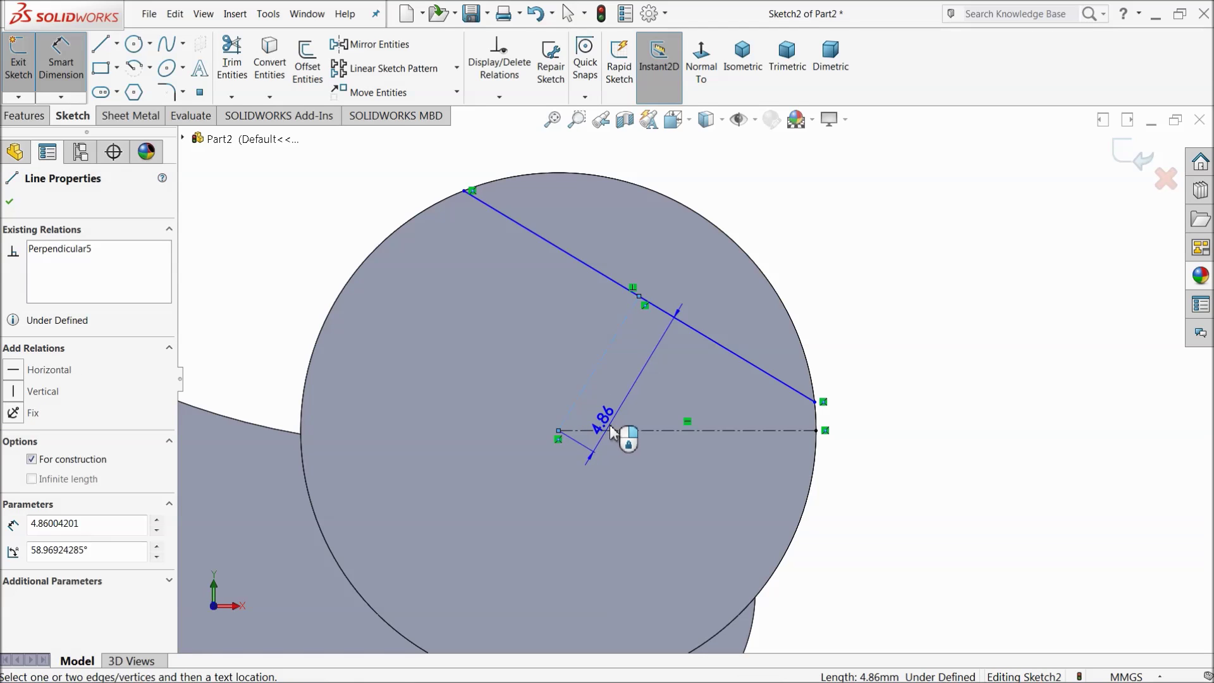
pyautogui.click(618, 430)
pyautogui.click(622, 406)
pyautogui.write('45')
pyautogui.press('Return')
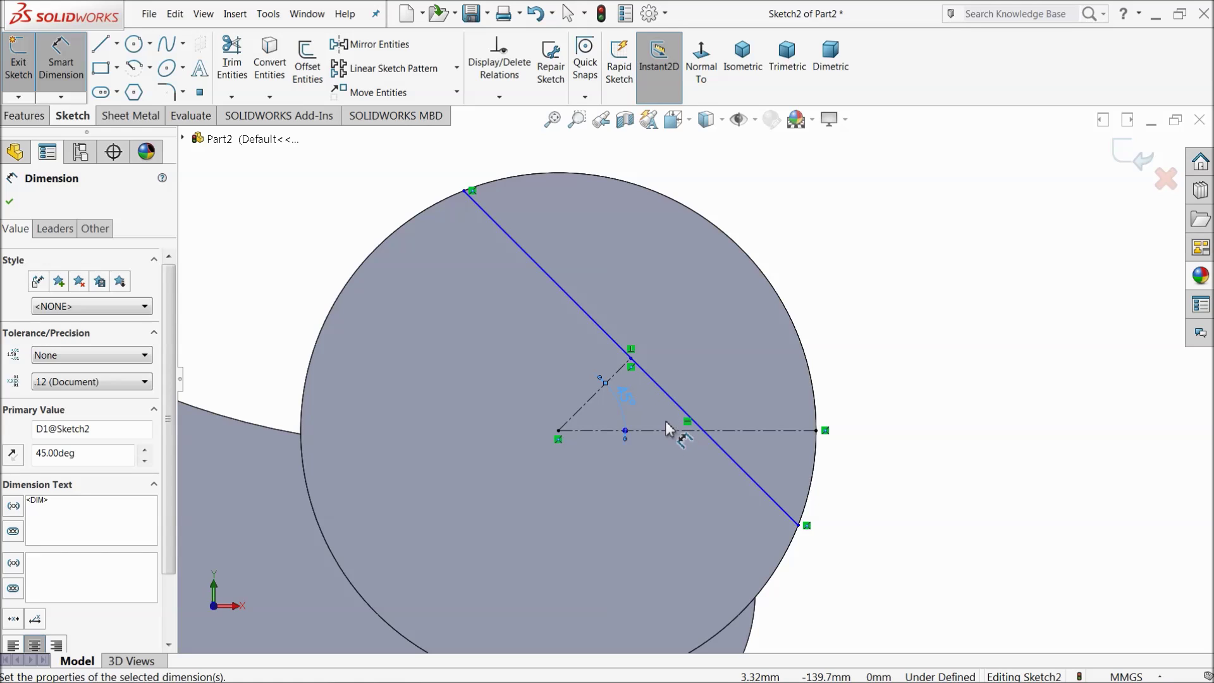
pyautogui.click(650, 374)
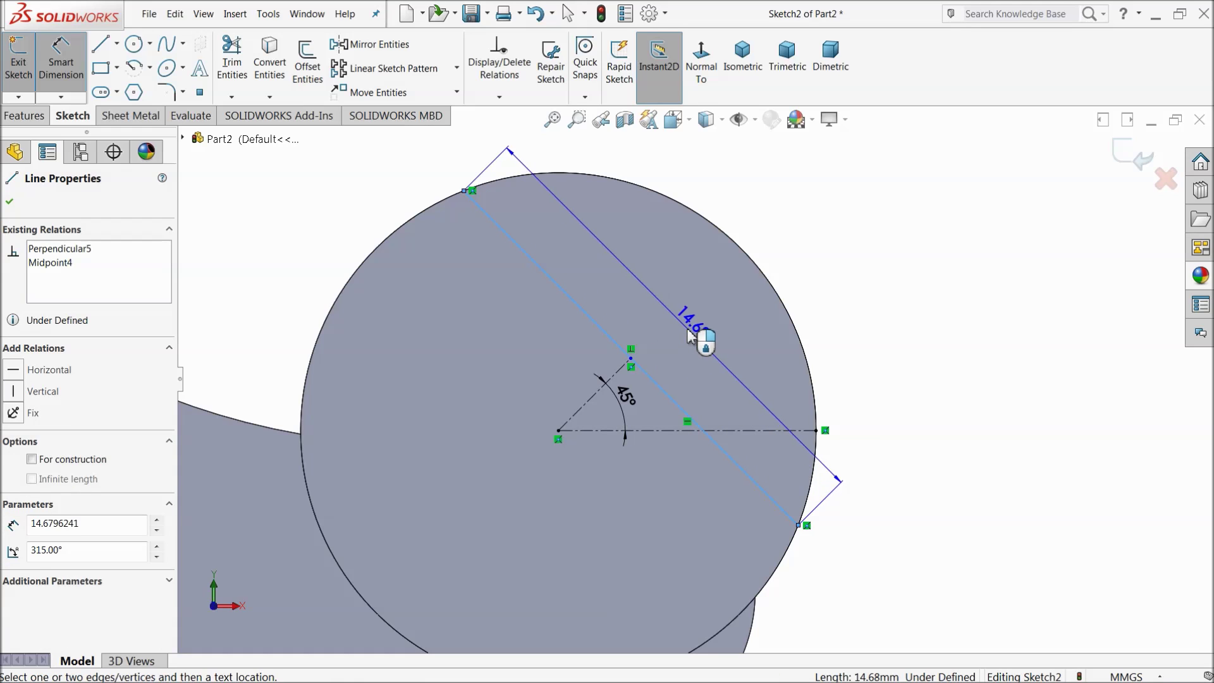
pyautogui.click(773, 239)
pyautogui.write('13')
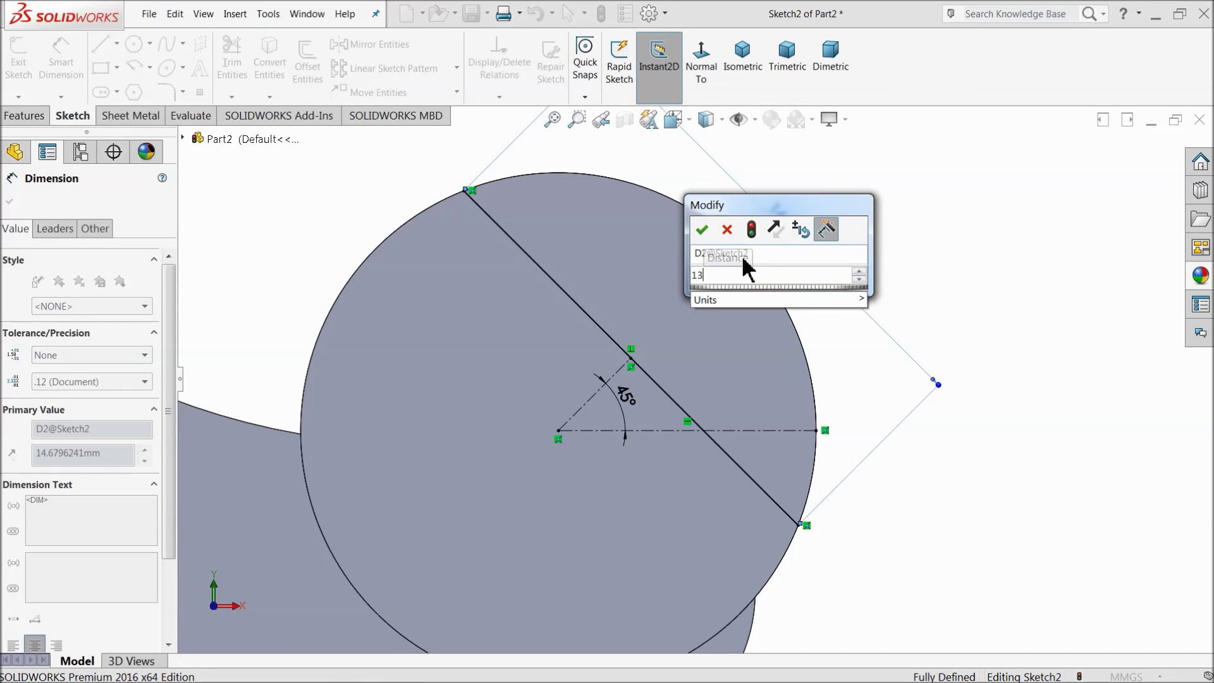
pyautogui.press('Return')
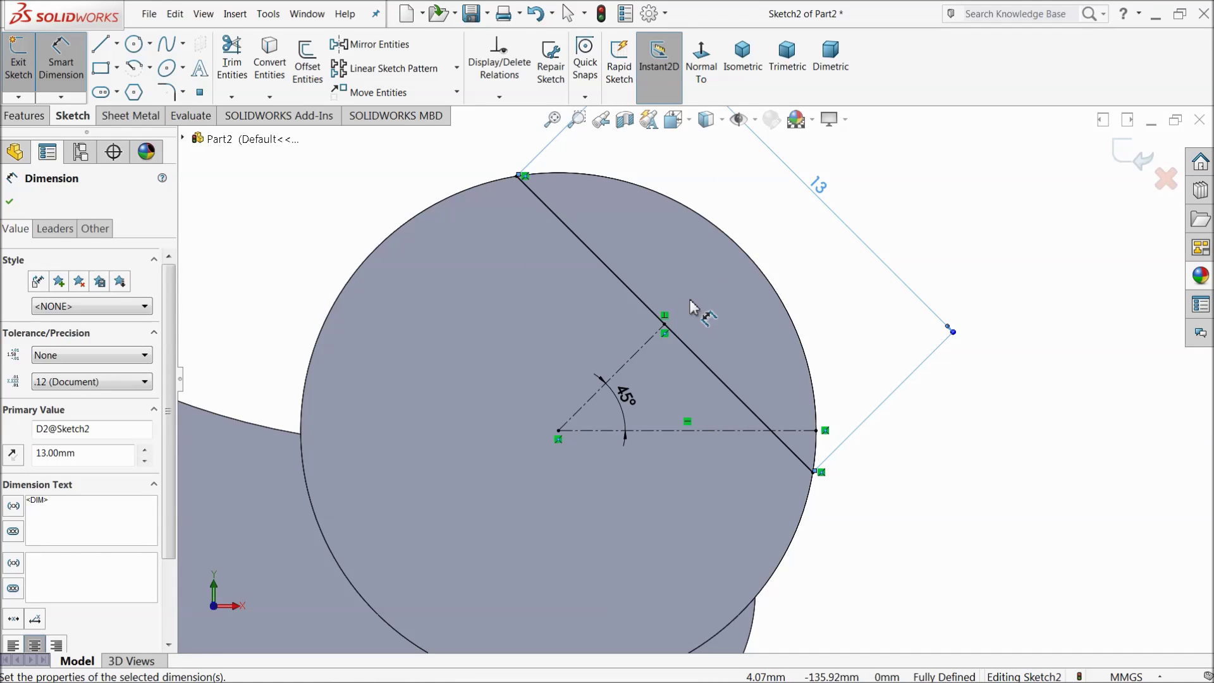
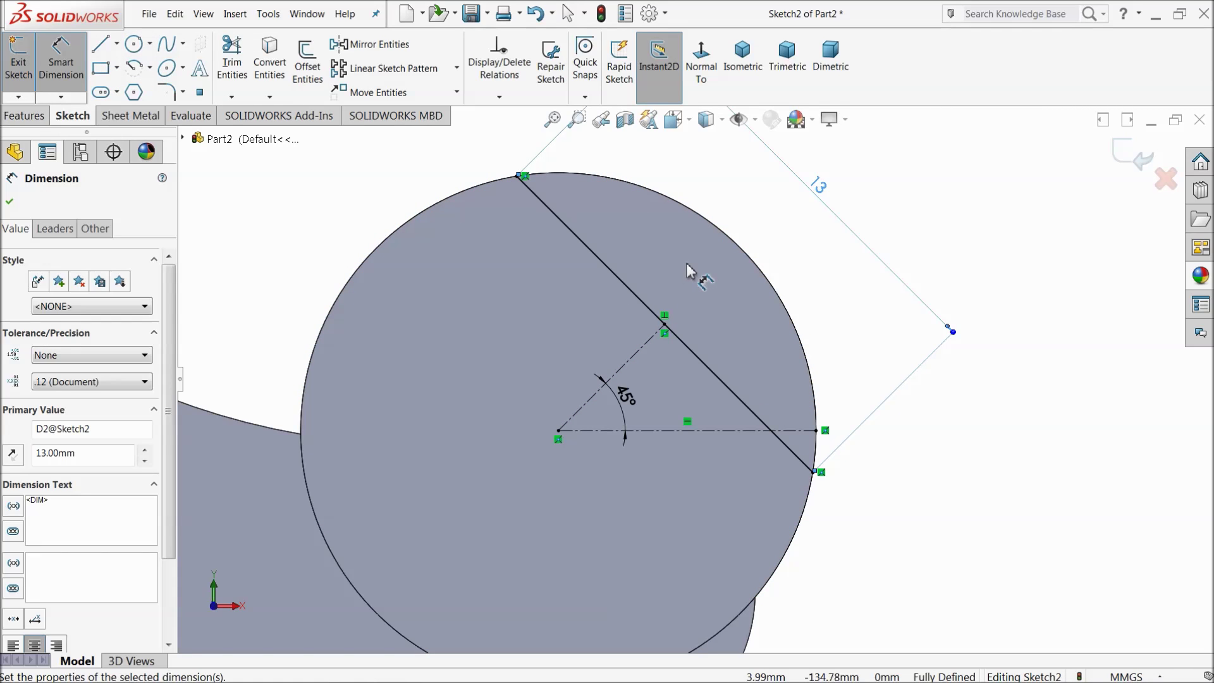
# - Extrude-cut the small region beside the 45° line 40 mm deep to flatten the rod
pyautogui.click(61, 69)
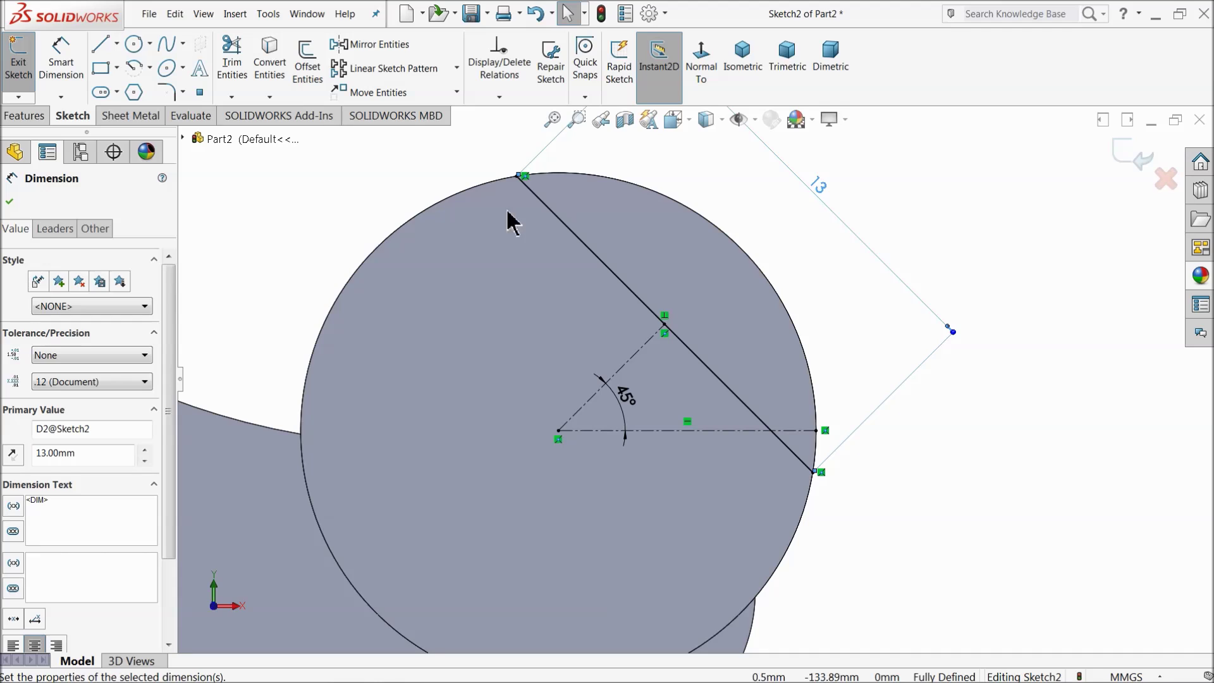
pyautogui.click(658, 195)
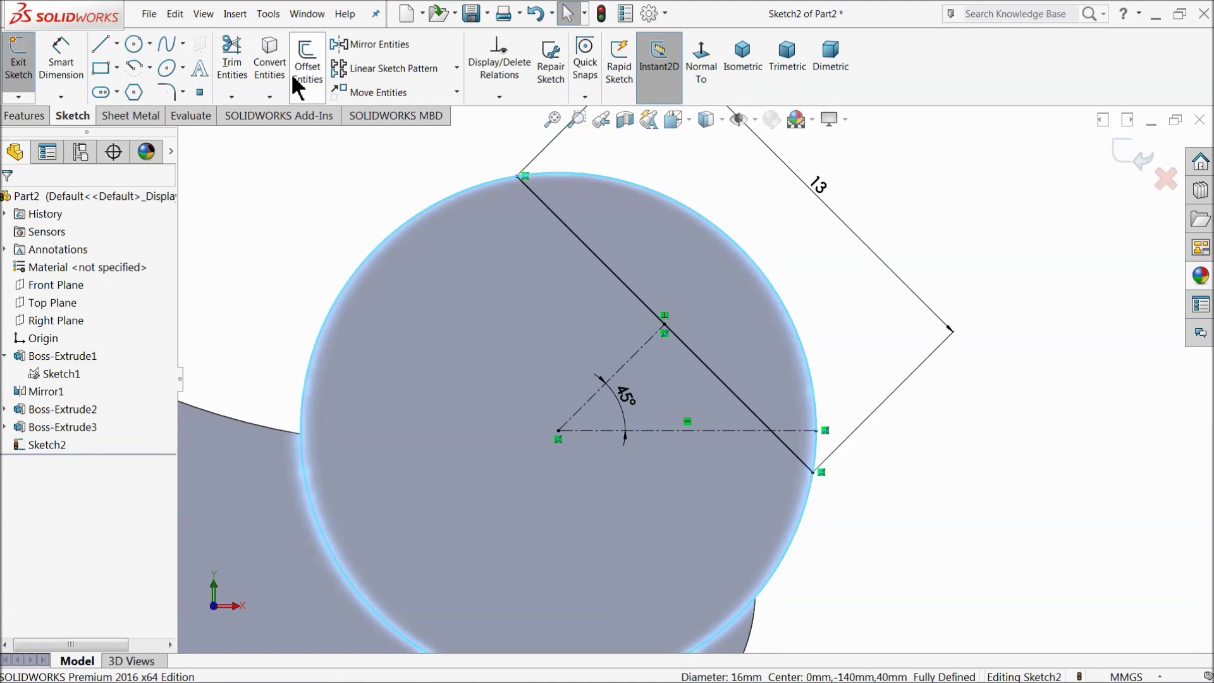
pyautogui.press('Escape')
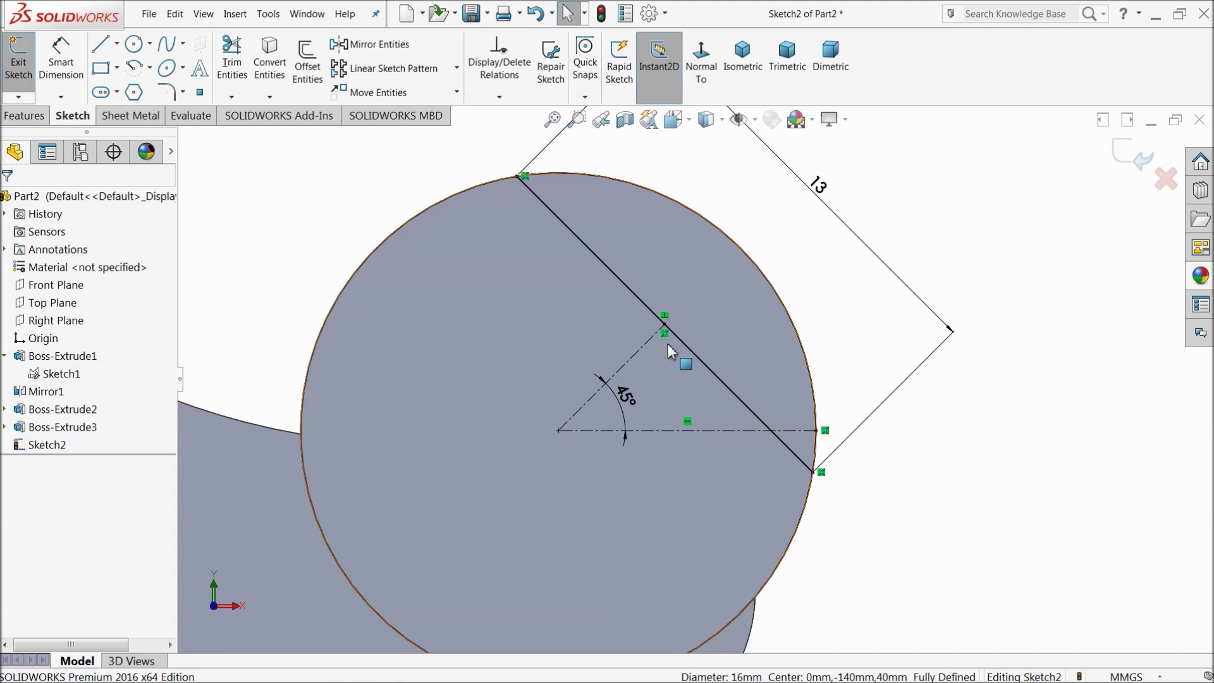
pyautogui.click(26, 116)
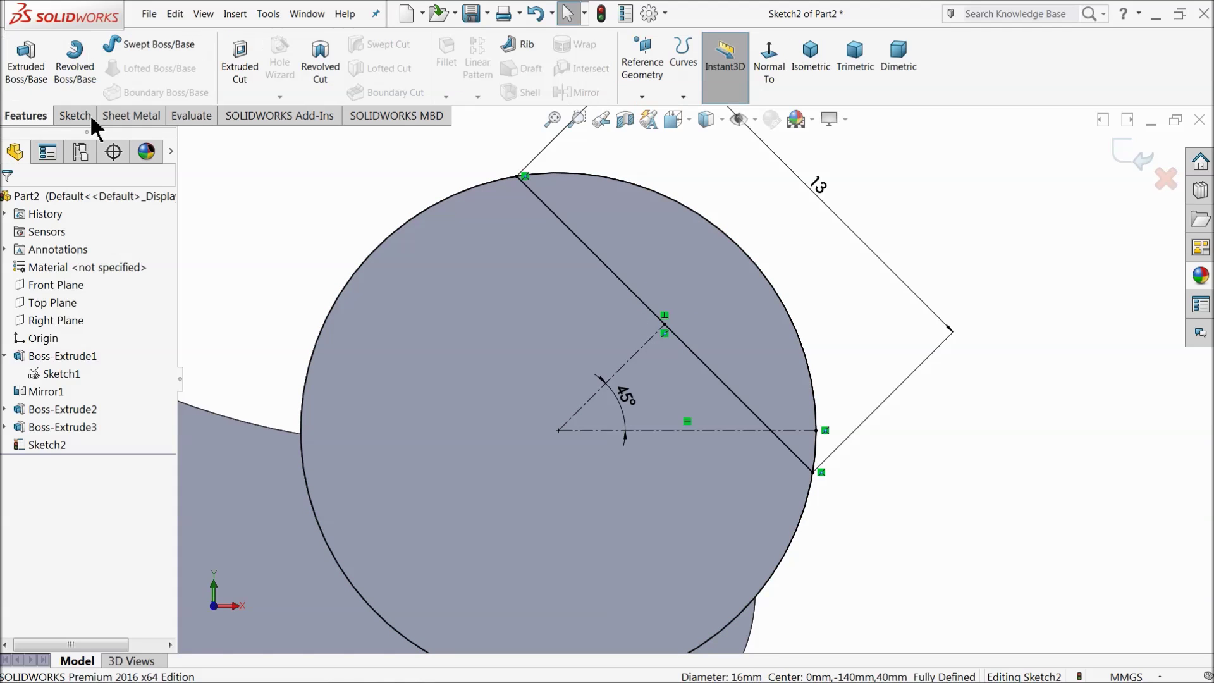
pyautogui.click(247, 81)
pyautogui.click(699, 308)
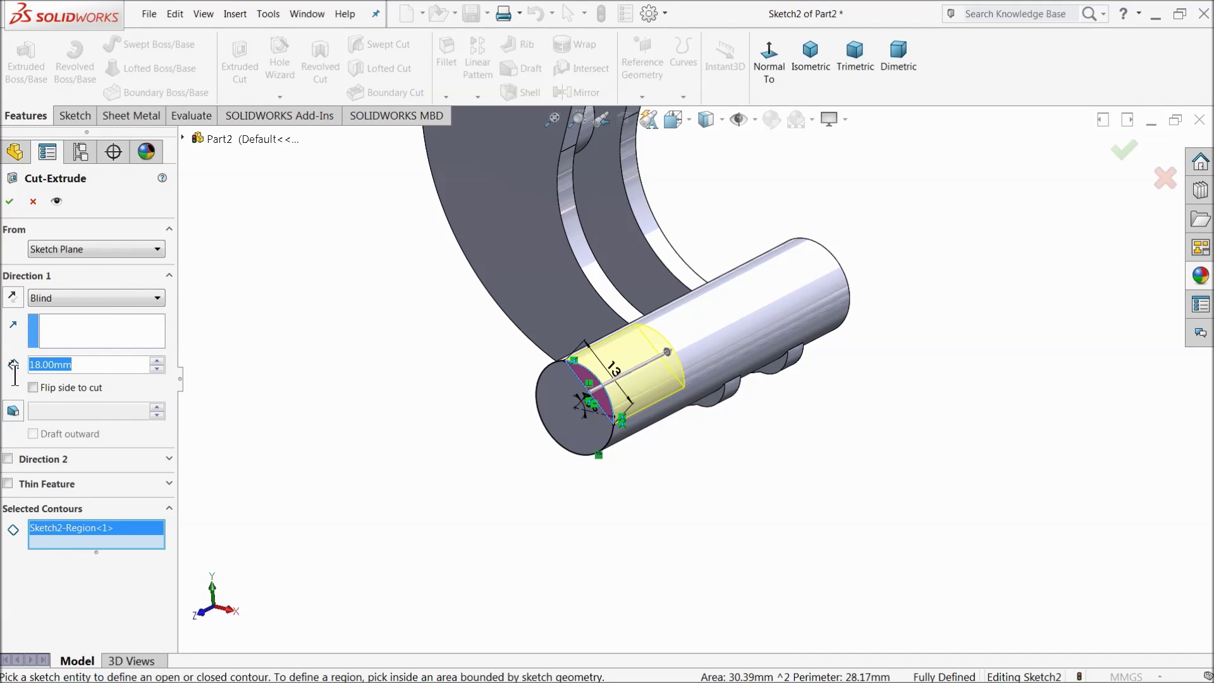
pyautogui.write('40')
pyautogui.press('Return')
pyautogui.moveTo(392, 352)
pyautogui.mouseDown(button='middle')
pyautogui.moveTo(317, 336)
pyautogui.moveTo(367, 361)
pyautogui.moveTo(396, 354)
pyautogui.mouseUp(button='middle')
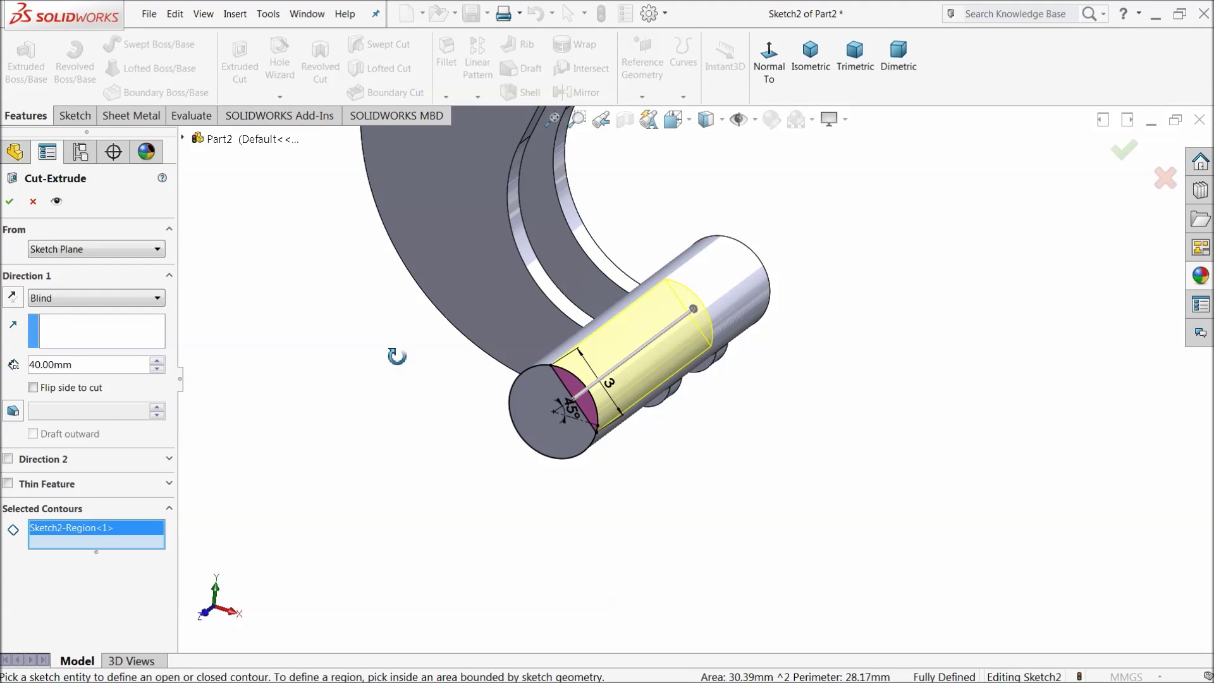
pyautogui.click(10, 204)
pyautogui.moveTo(396, 405)
pyautogui.mouseDown(button='middle')
pyautogui.moveTo(449, 320)
pyautogui.moveTo(398, 398)
pyautogui.mouseUp(button='middle')
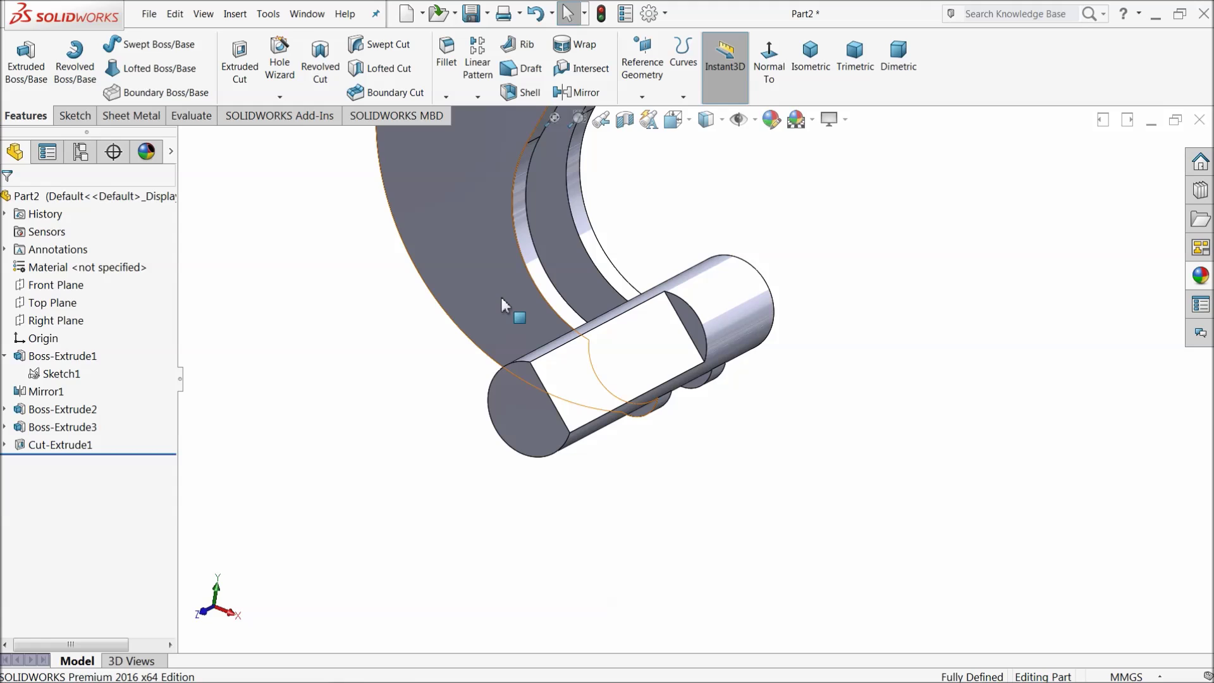
# - Start a 0.5 mm fillet and add all 34 edges of the first clamp arm
pyautogui.click(447, 82)
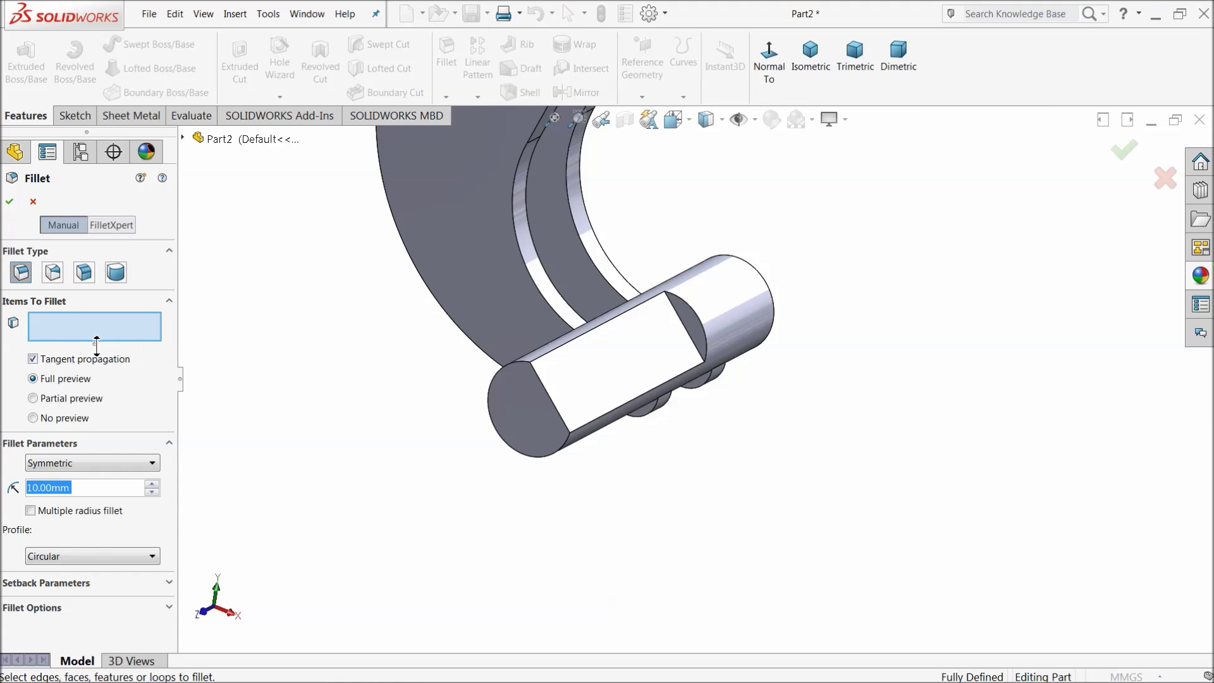
pyautogui.write('0.5')
pyautogui.press('Return')
pyautogui.scroll(3, 437, 357)
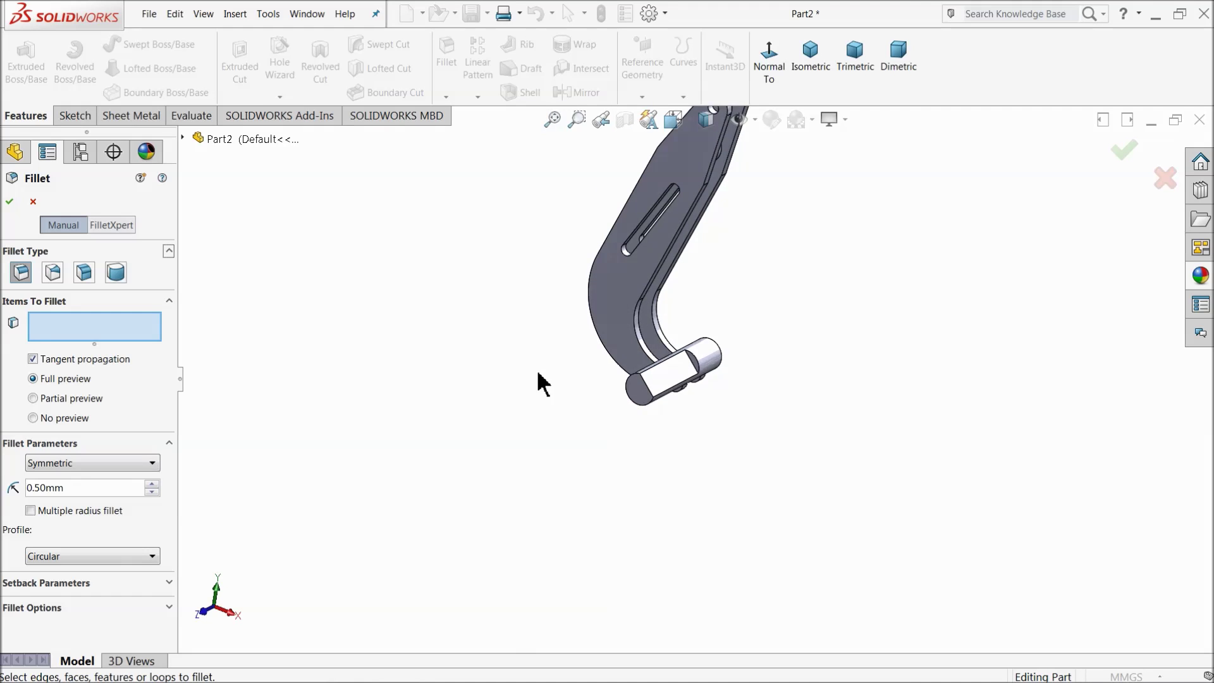
pyautogui.scroll(-4, 710, 293)
pyautogui.click(560, 316)
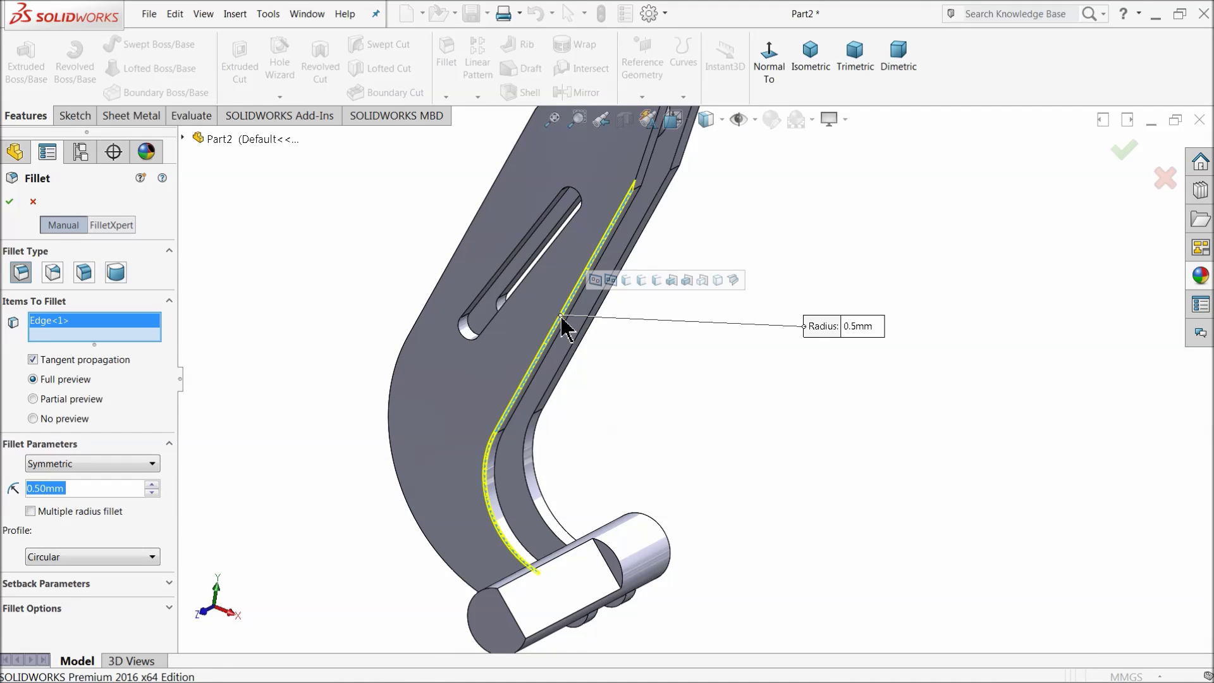
pyautogui.click(687, 280)
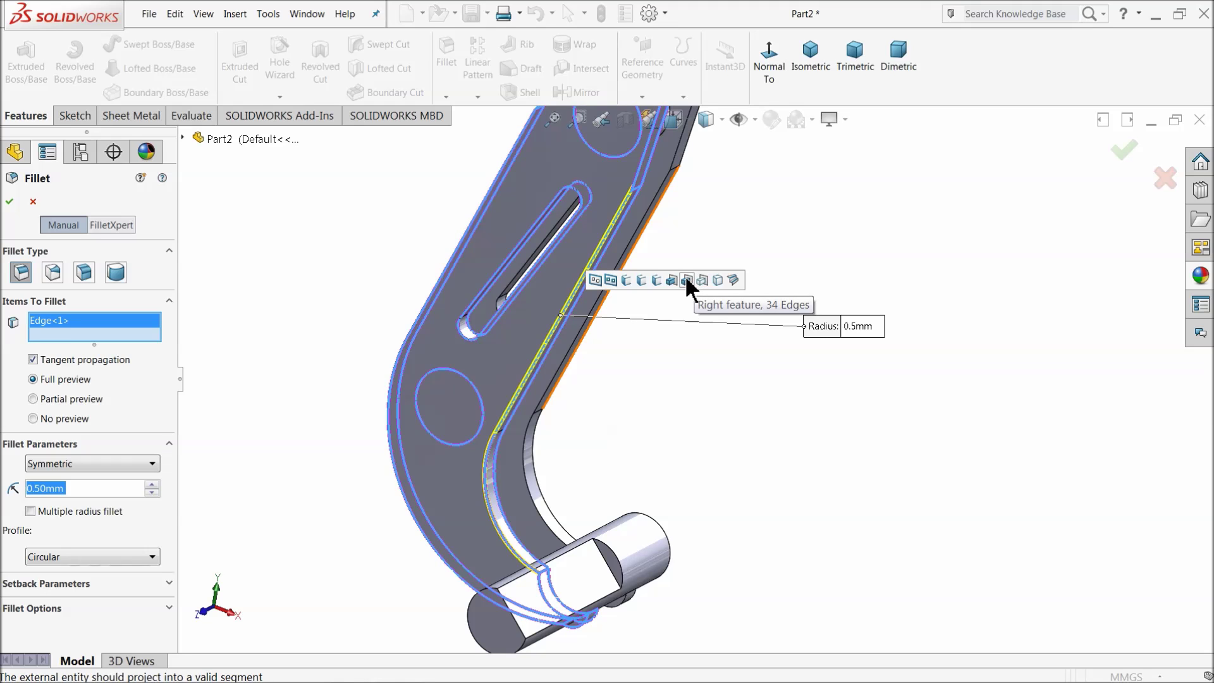
# - Add all edges of the second clamp arm and apply the 0.5 mm fillet
pyautogui.moveTo(675, 366); pyautogui.dragTo(583, 377, button='middle')
pyautogui.scroll(-3, 634, 329)
pyautogui.click(639, 342)
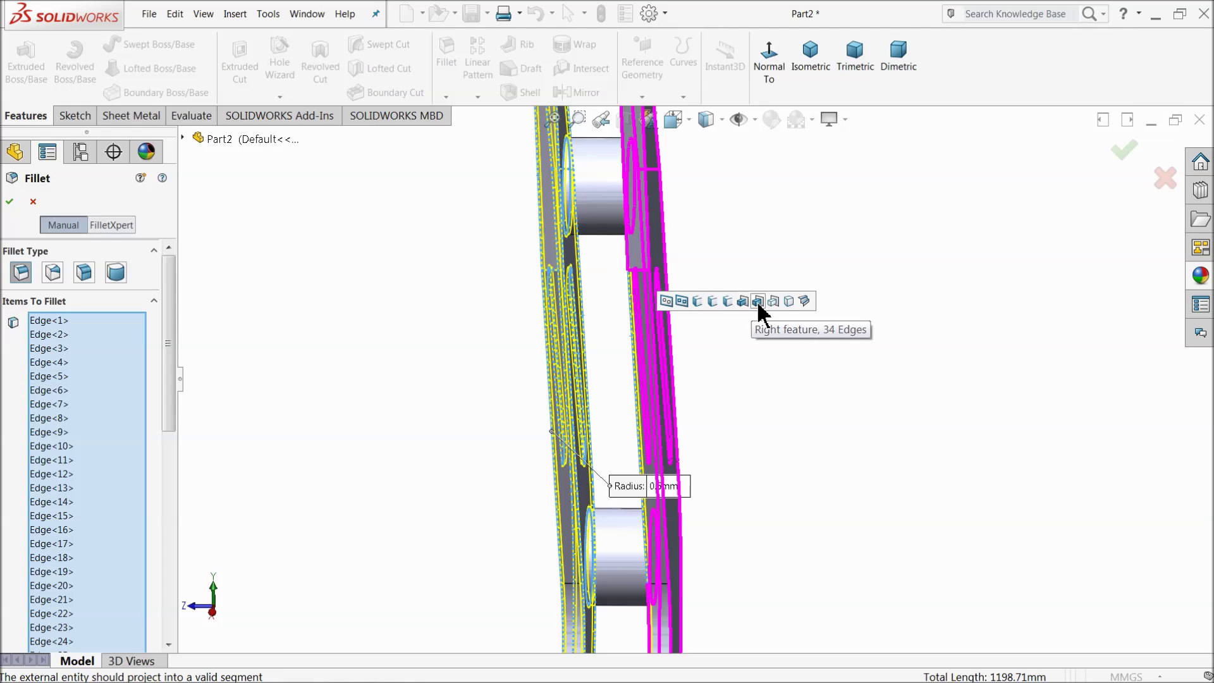
pyautogui.click(757, 301)
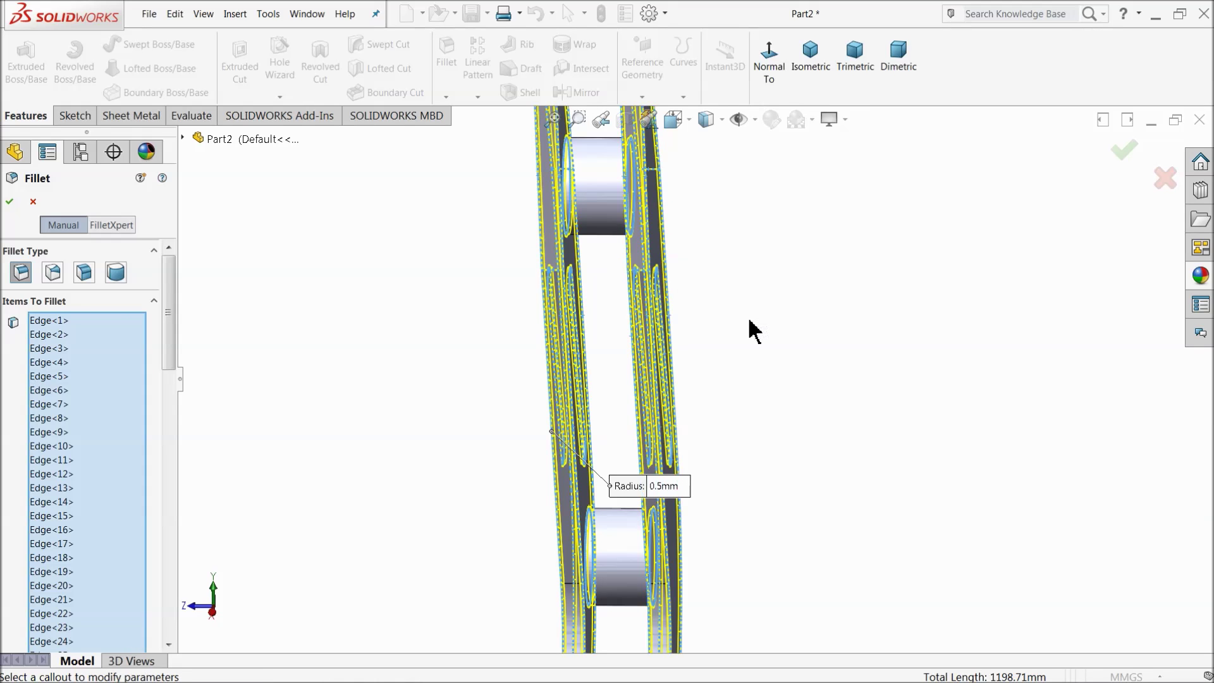
pyautogui.scroll(-3, 727, 387)
pyautogui.moveTo(748, 447); pyautogui.dragTo(826, 426, button='middle')
pyautogui.scroll(-5, 715, 564)
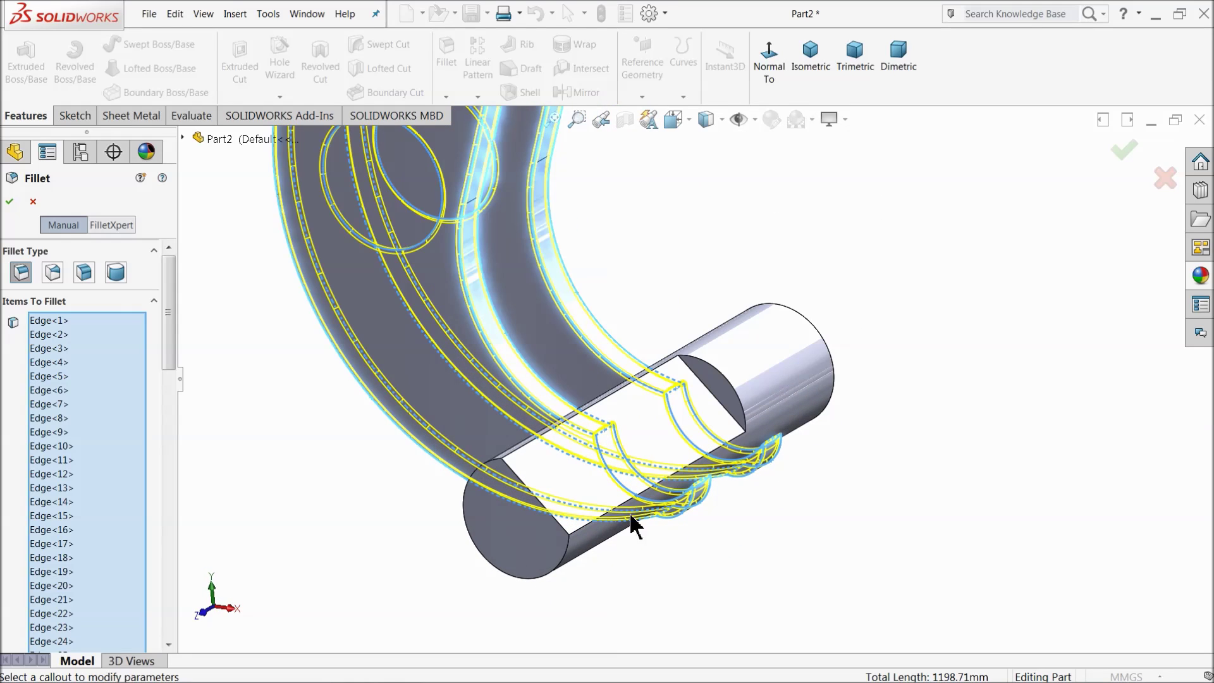
pyautogui.click(10, 202)
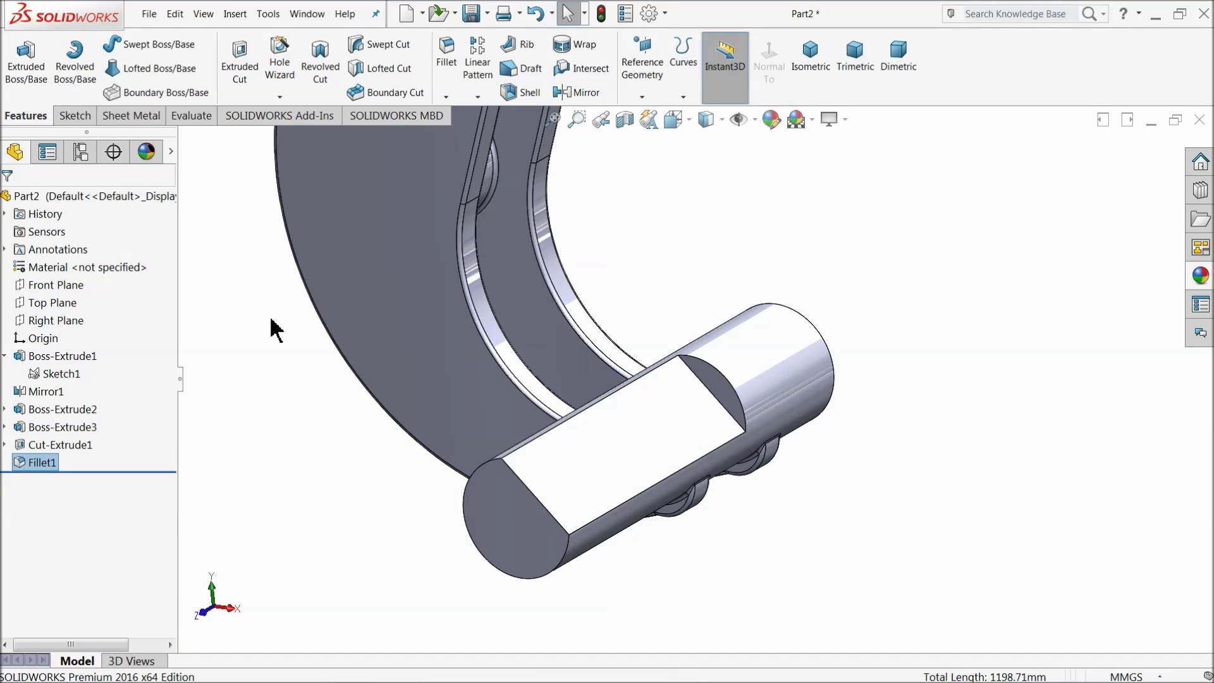
# - Chamfer both rod end faces and an end edge at 1 mm × 45°
pyautogui.click(447, 97)
pyautogui.click(471, 127)
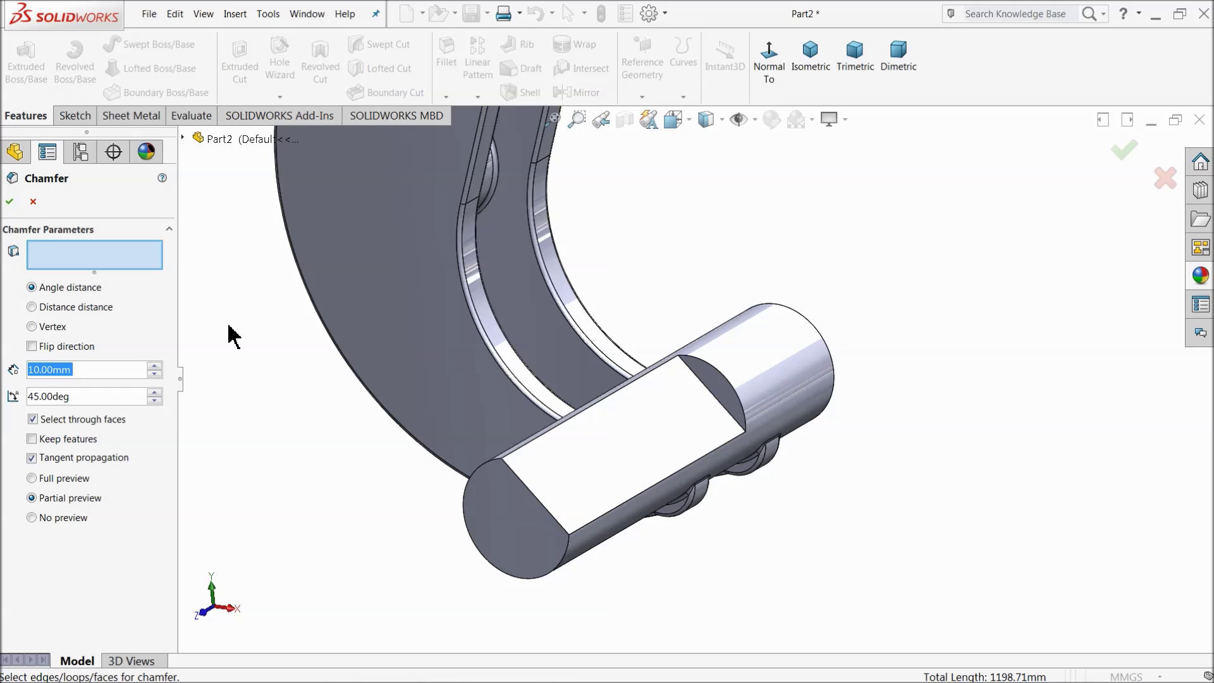
pyautogui.write('1')
pyautogui.press('Return')
pyautogui.click(522, 558)
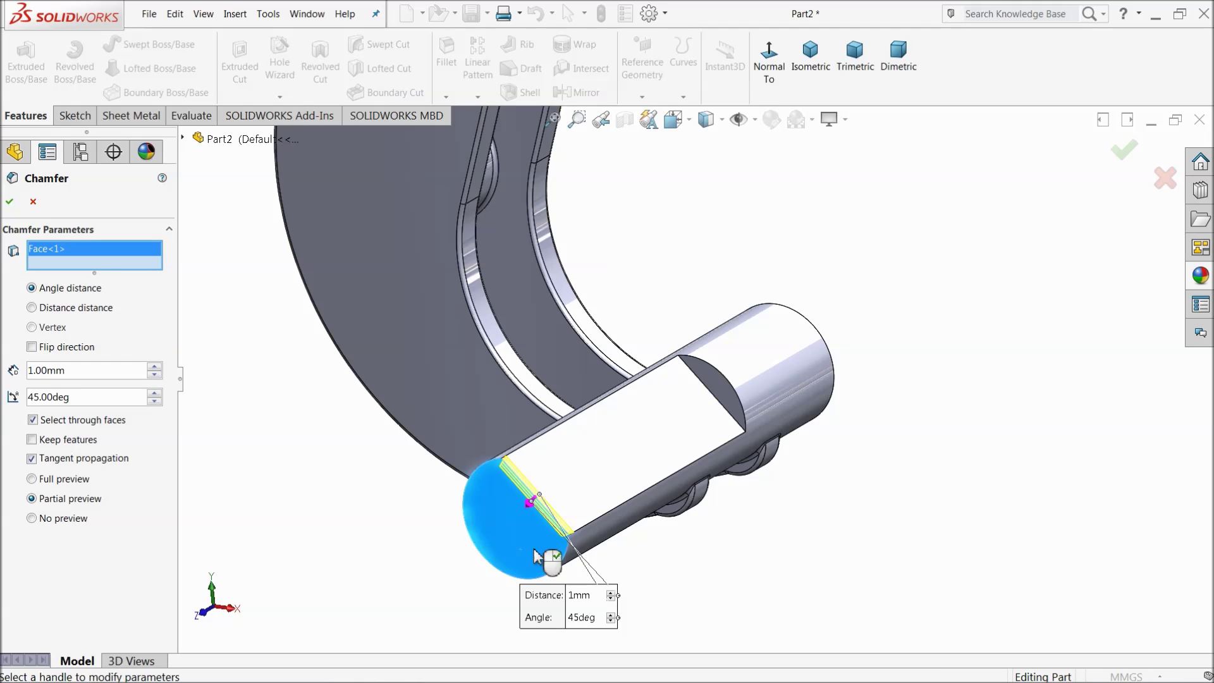
pyautogui.click(735, 395)
pyautogui.moveTo(737, 394); pyautogui.dragTo(867, 371, button='middle')
pyautogui.click(866, 372)
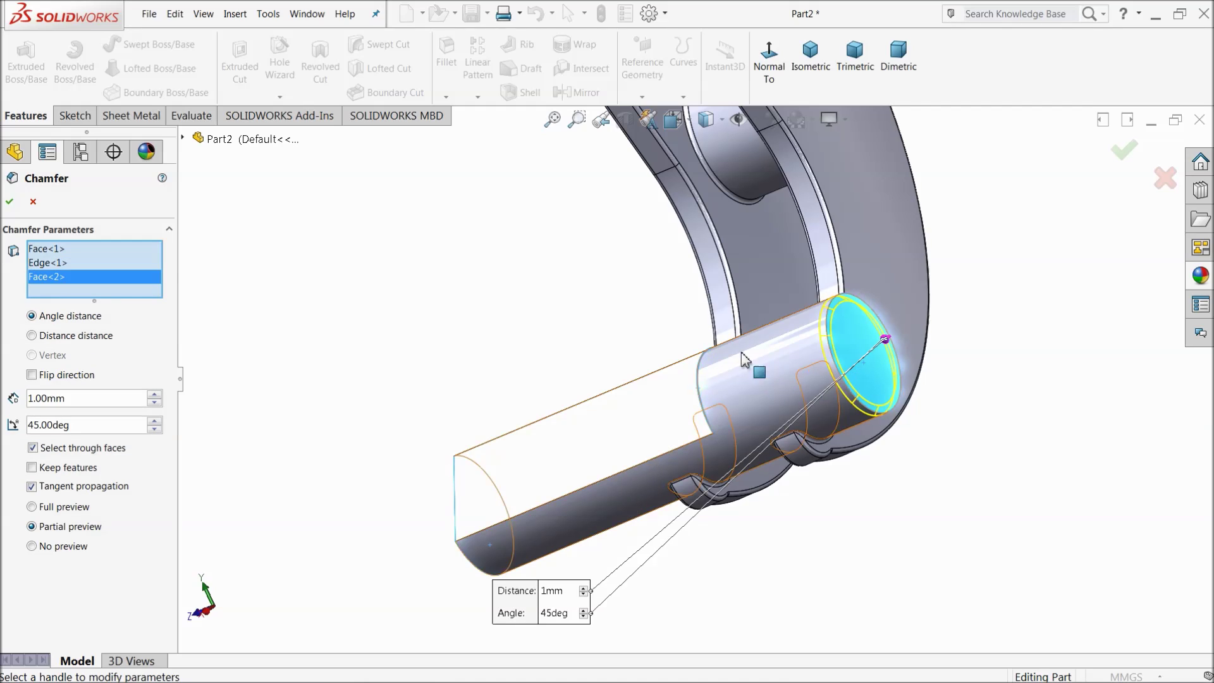
pyautogui.click(7, 203)
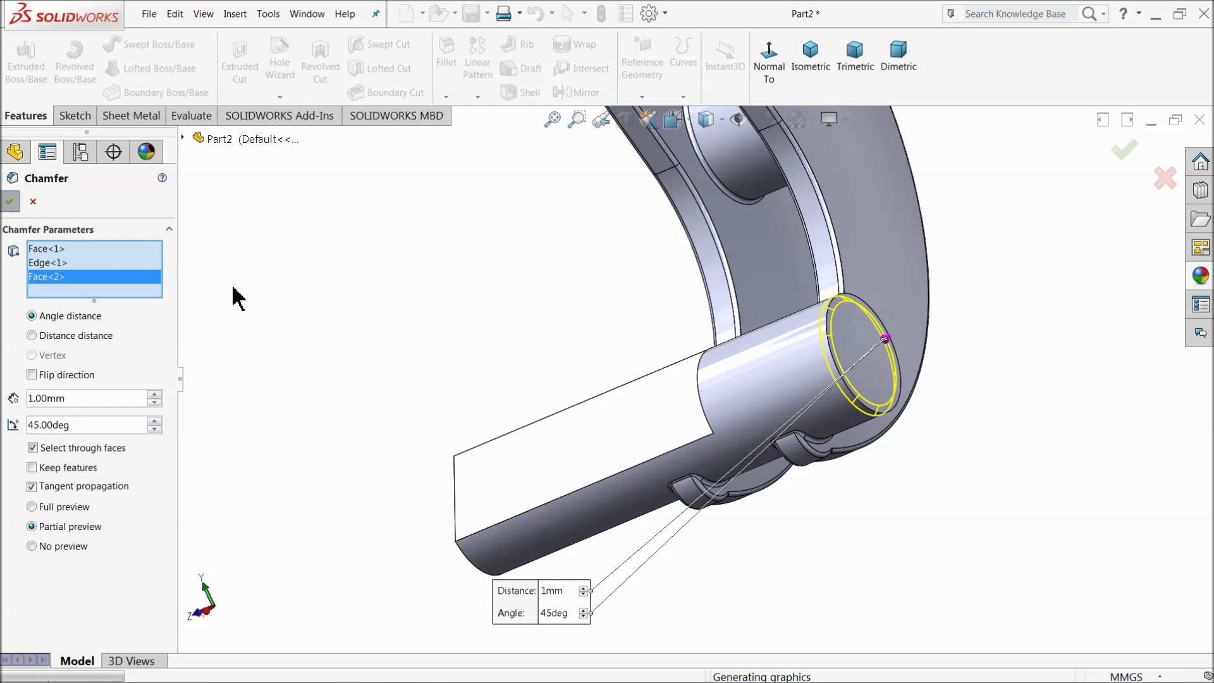
pyautogui.moveTo(272, 306); pyautogui.dragTo(395, 189, button='middle')
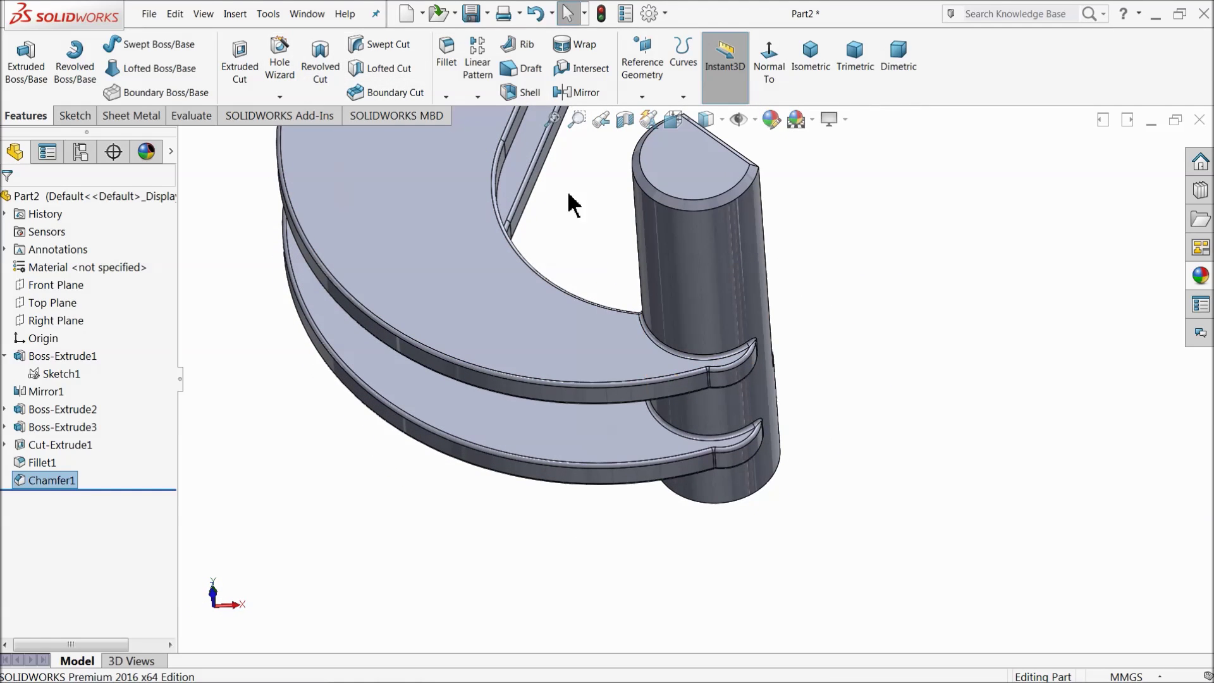
pyautogui.scroll(-10, 700, 382)
# - Try a 1 mm fillet on the arm-to-rod seam edges, then cancel it
pyautogui.moveTo(727, 398); pyautogui.dragTo(482, 116, button='middle')
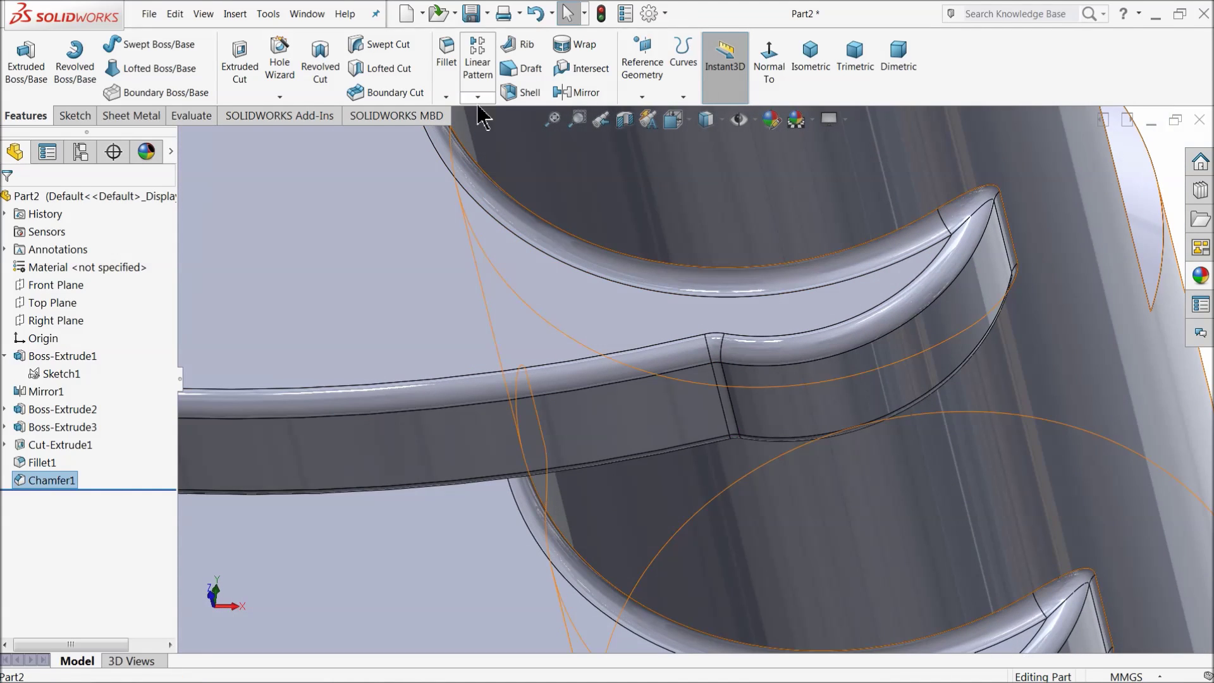
pyautogui.click(449, 63)
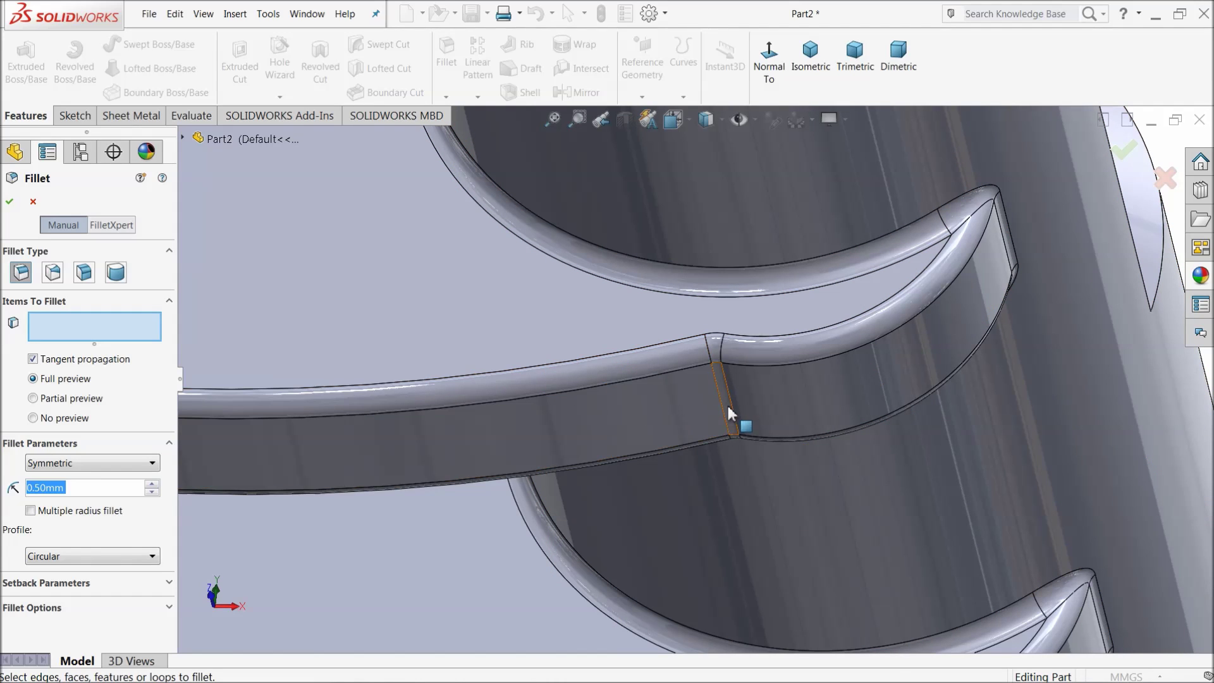
pyautogui.write('1')
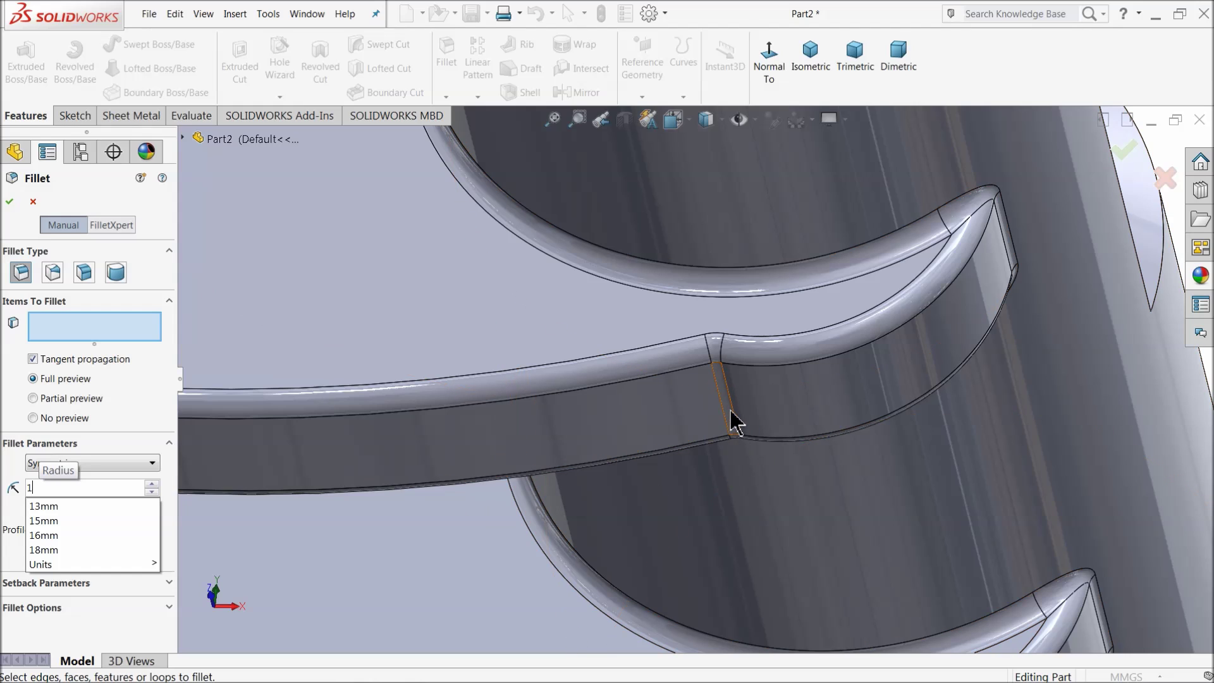
pyautogui.click(732, 421)
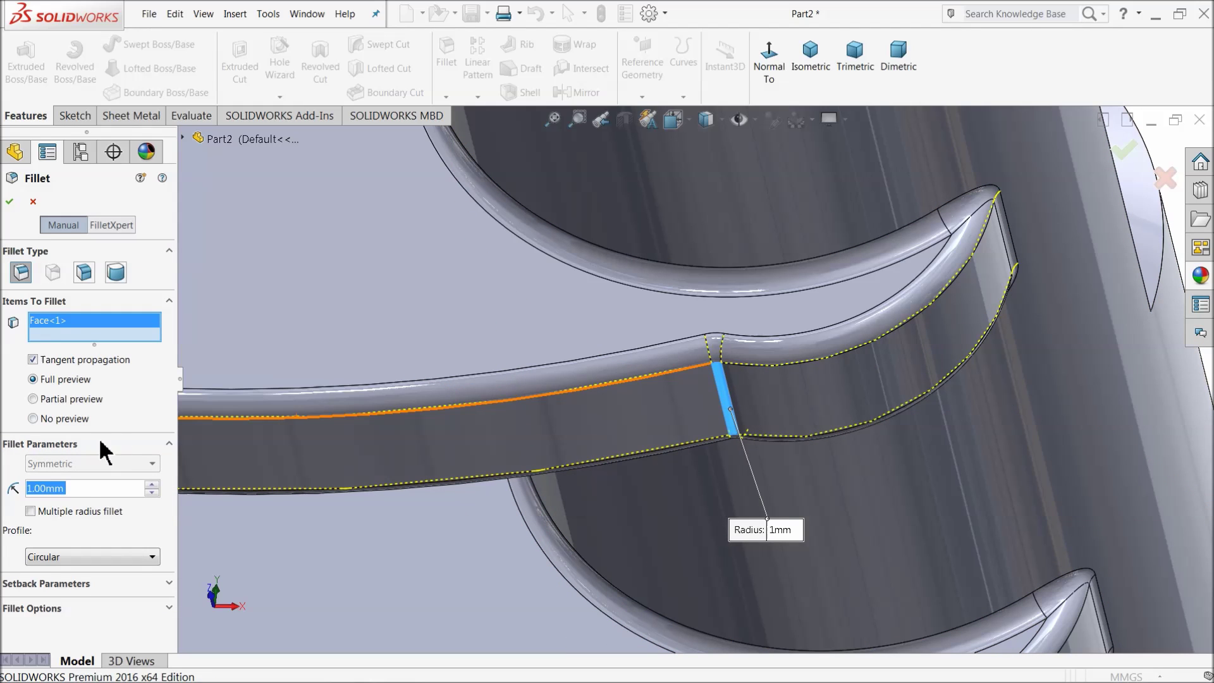
pyautogui.rightClick(78, 333)
pyautogui.click(161, 333)
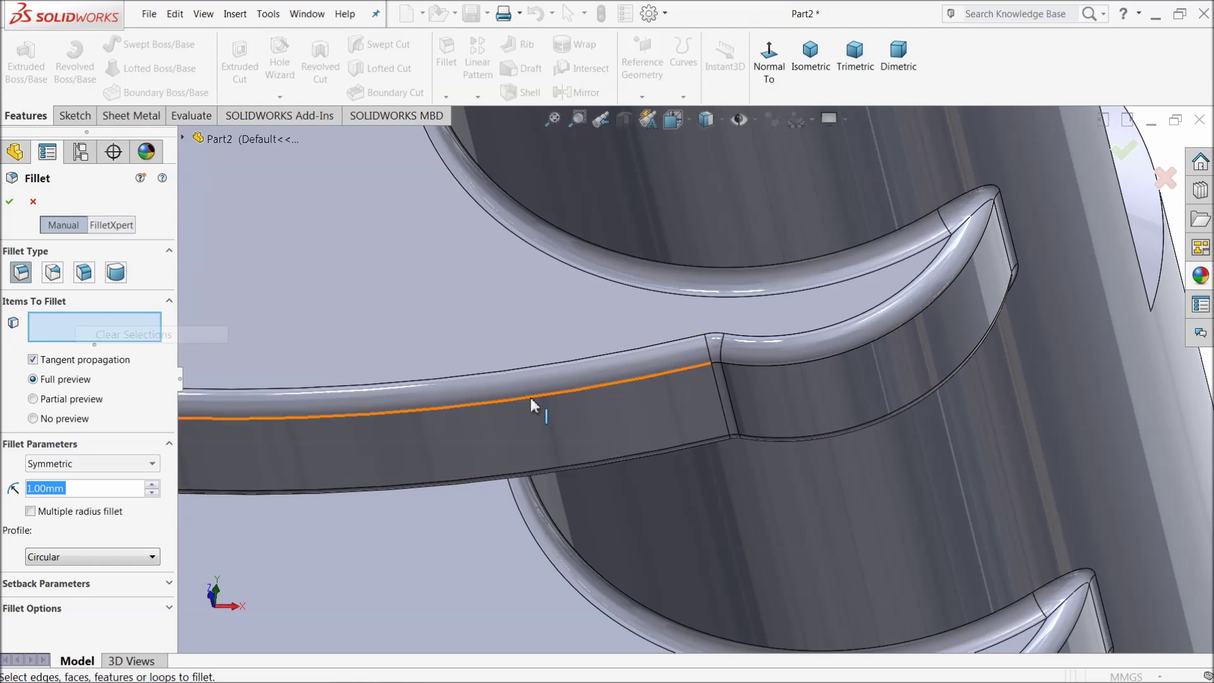
pyautogui.click(731, 410)
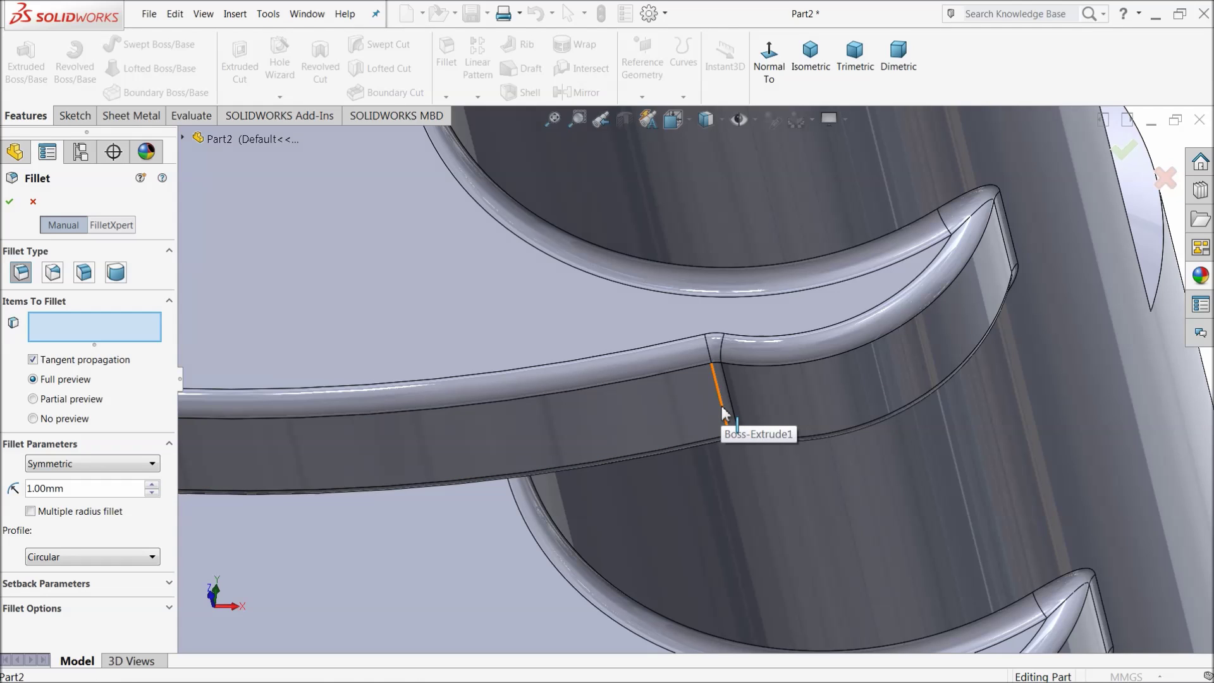
pyautogui.click(723, 411)
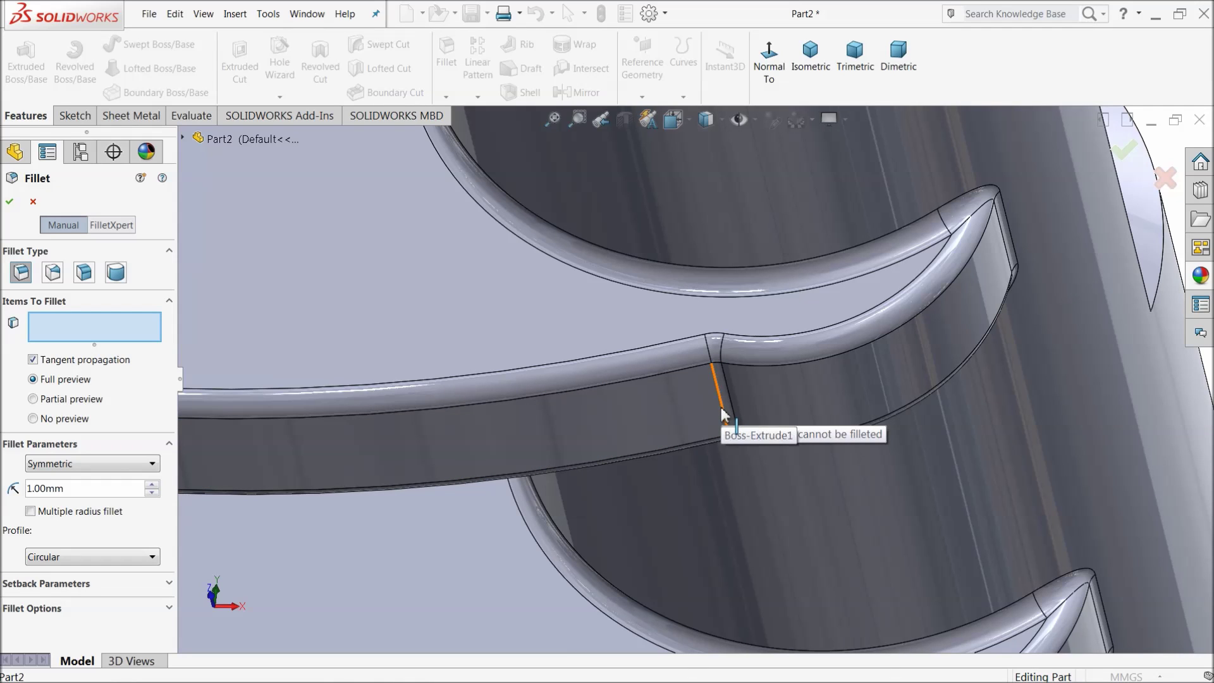
pyautogui.moveTo(724, 426)
pyautogui.mouseDown(button='middle')
pyautogui.moveTo(742, 431)
pyautogui.moveTo(719, 432)
pyautogui.mouseUp(button='middle')
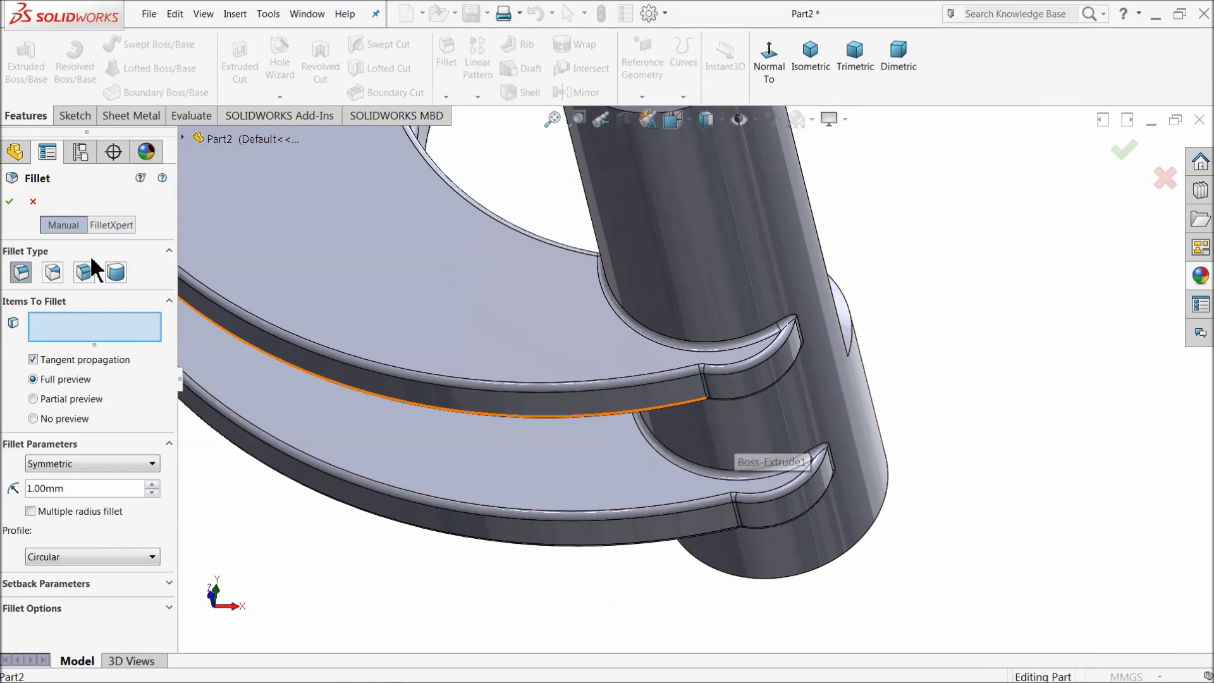
pyautogui.click(33, 201)
pyautogui.moveTo(442, 329); pyautogui.dragTo(657, 437, button='middle')
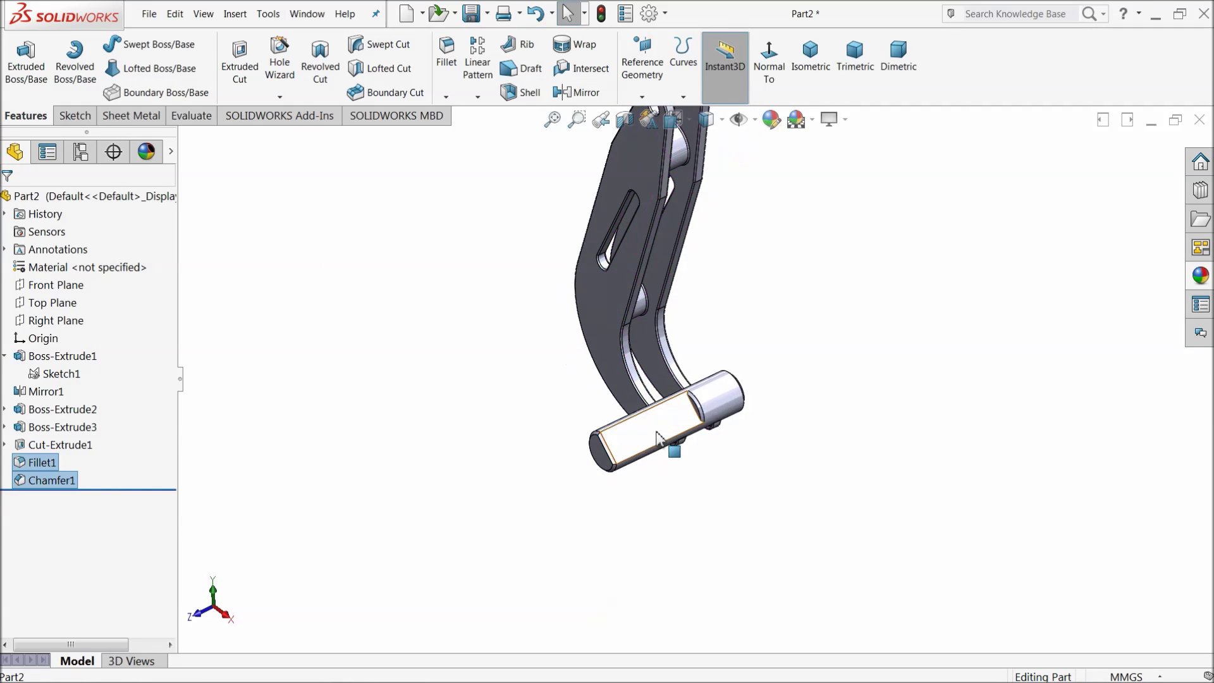
pyautogui.scroll(-5, 657, 436)
# - Turn the view normal to the pin's flat face and select that face
pyautogui.click(610, 402)
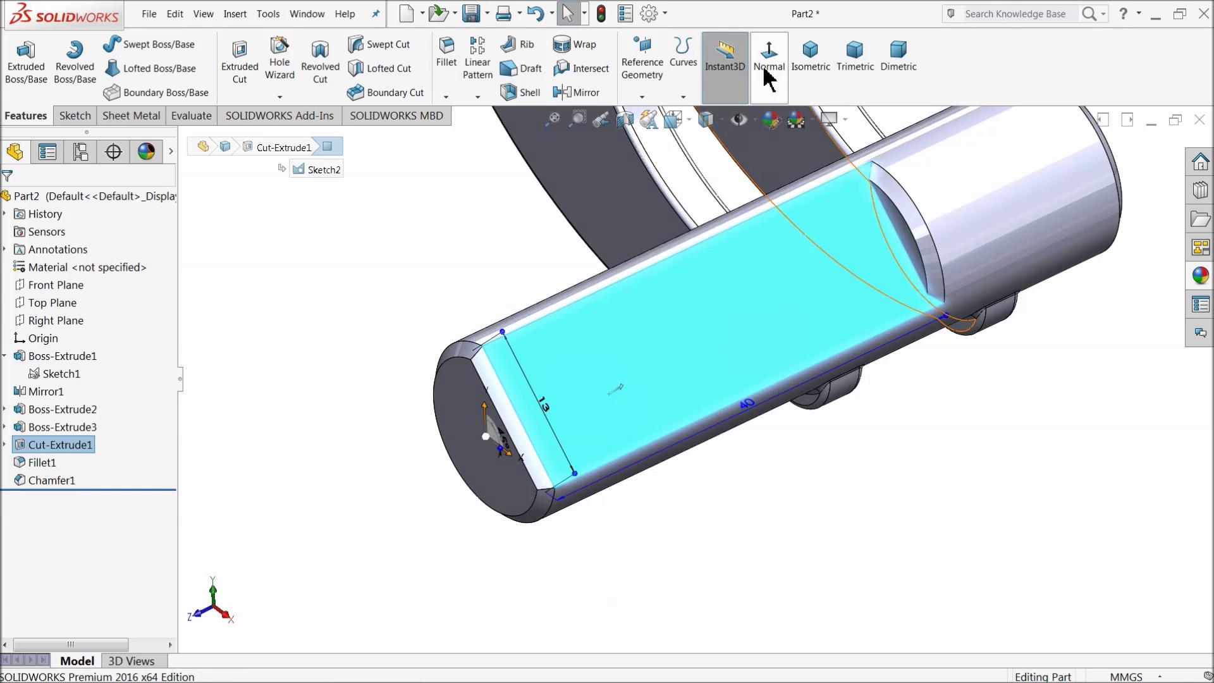
pyautogui.click(768, 68)
pyautogui.scroll(-5, 640, 579)
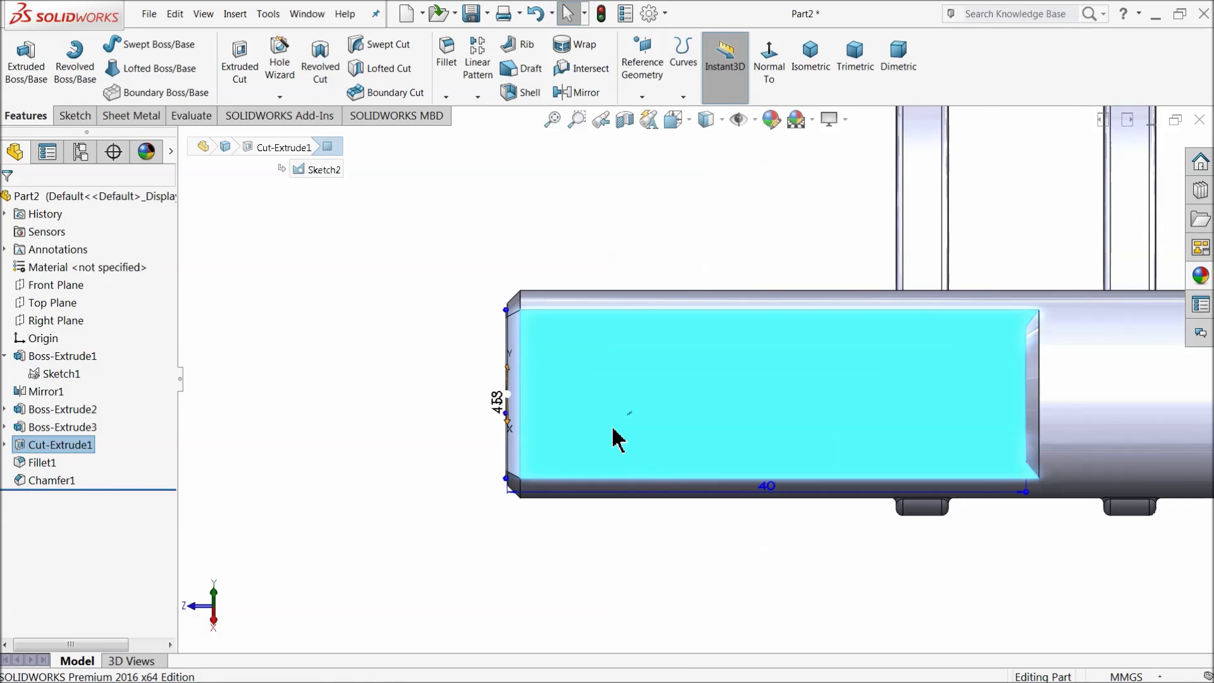
pyautogui.click(484, 361)
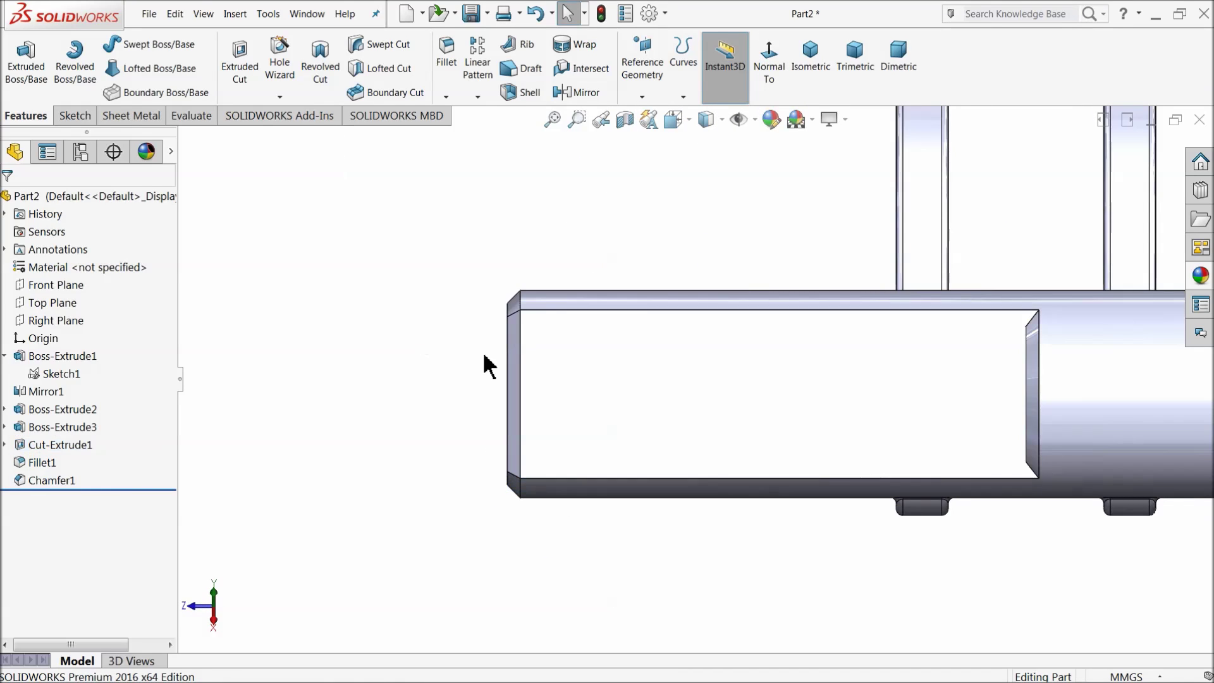
pyautogui.click(607, 401)
# - In Hole Wizard, choose the IS standard, Tap Drills type and M6 size
pyautogui.click(280, 69)
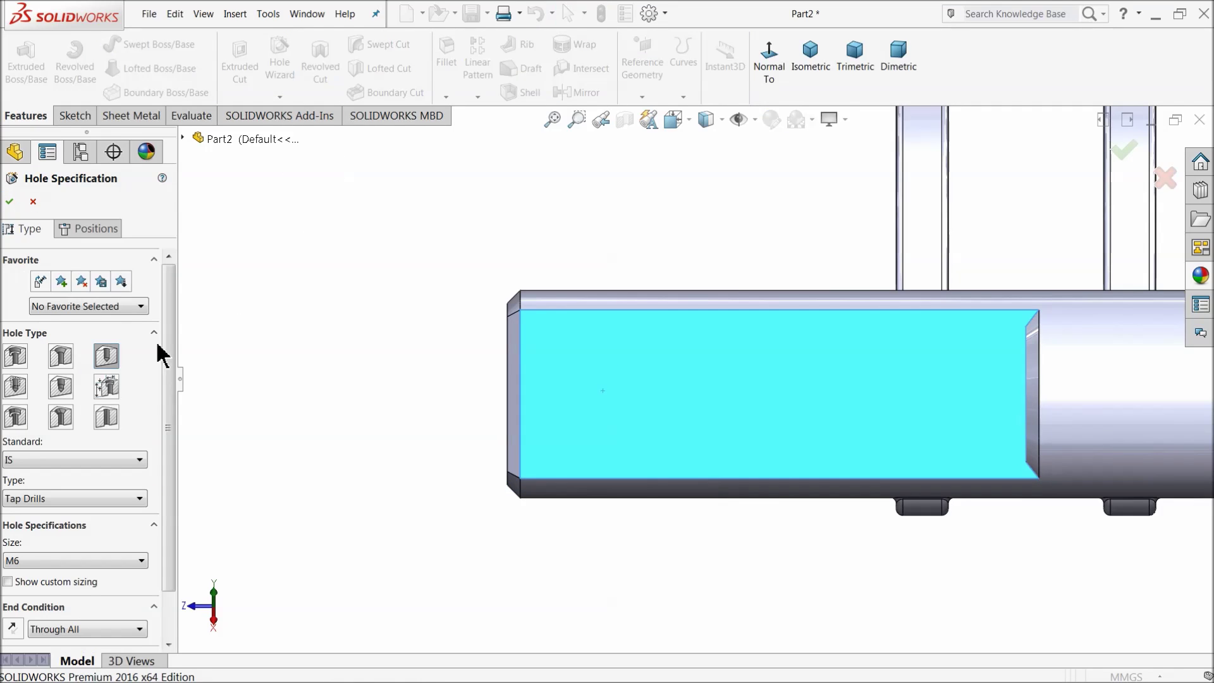
pyautogui.scroll(-3, 163, 364)
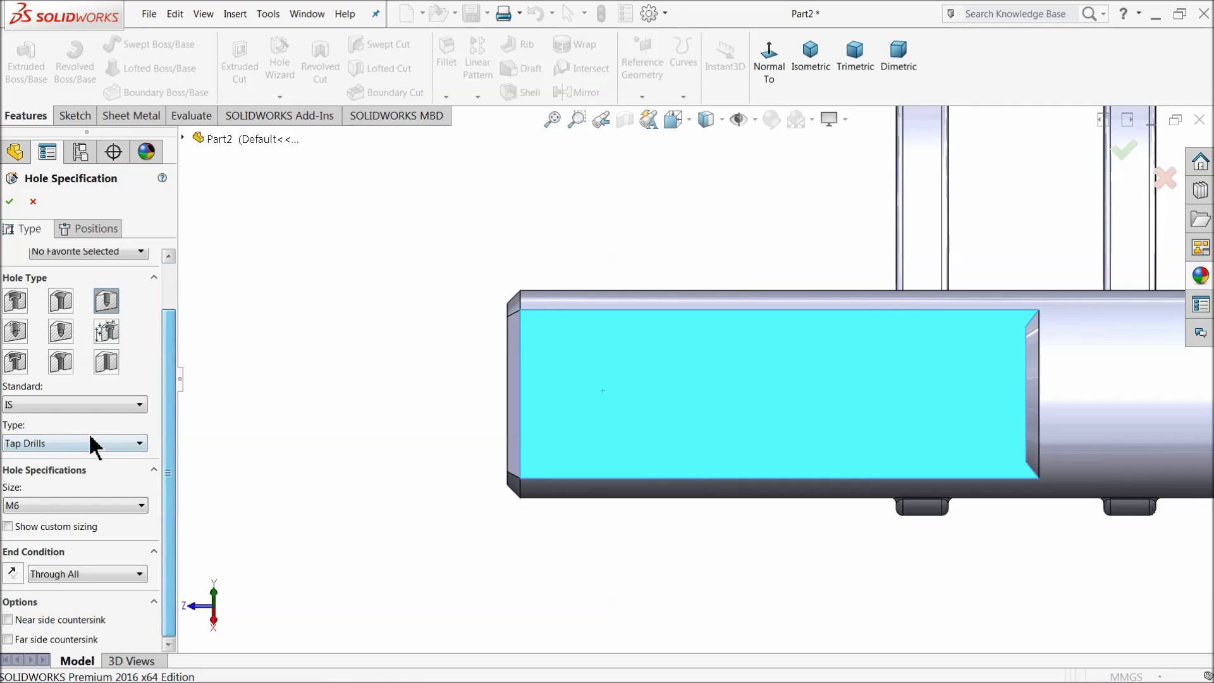
pyautogui.click(52, 402)
pyautogui.click(53, 404)
pyautogui.click(45, 444)
pyautogui.click(44, 443)
pyautogui.click(44, 505)
pyautogui.click(41, 509)
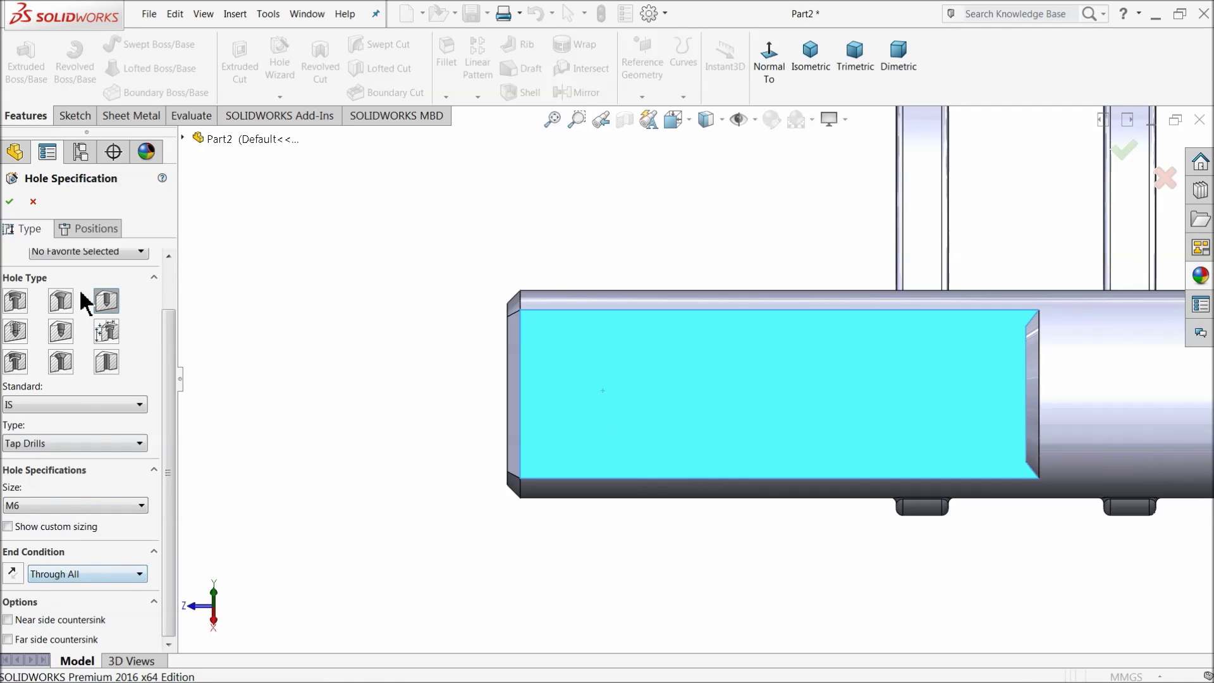
# - Place the hole point on the flat face with a horizontal centerline to the pin's end
pyautogui.click(86, 230)
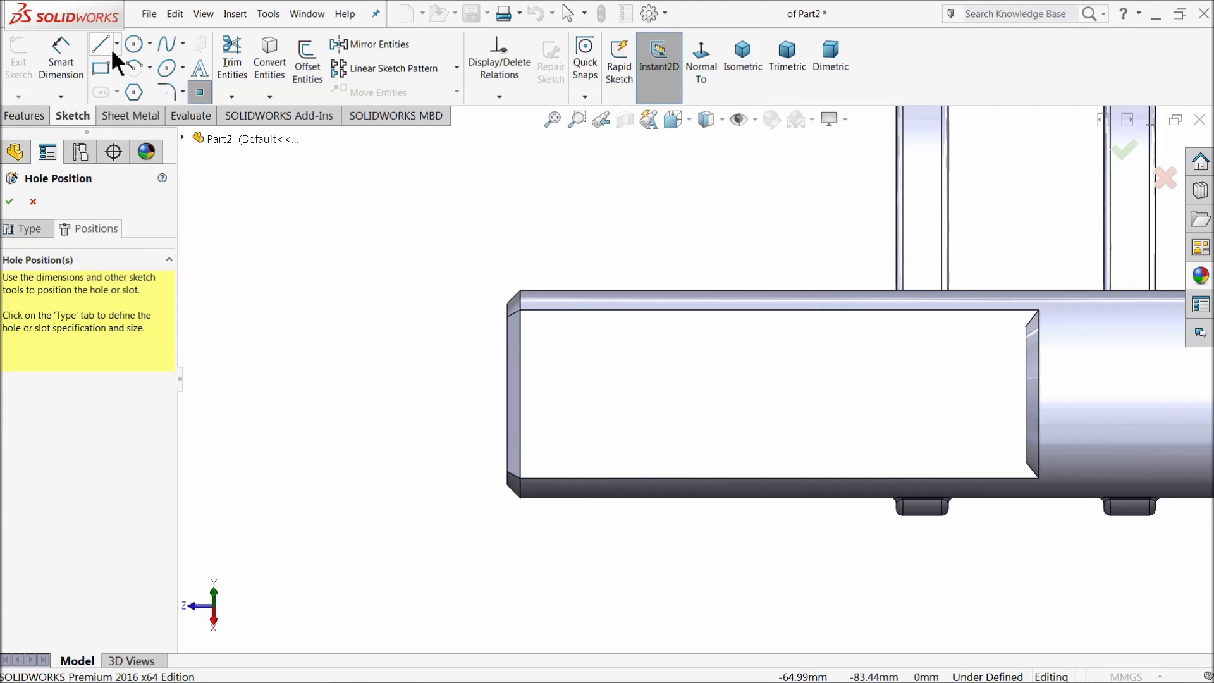
pyautogui.scroll(-2, 650, 436)
pyautogui.click(656, 375)
pyautogui.click(118, 44)
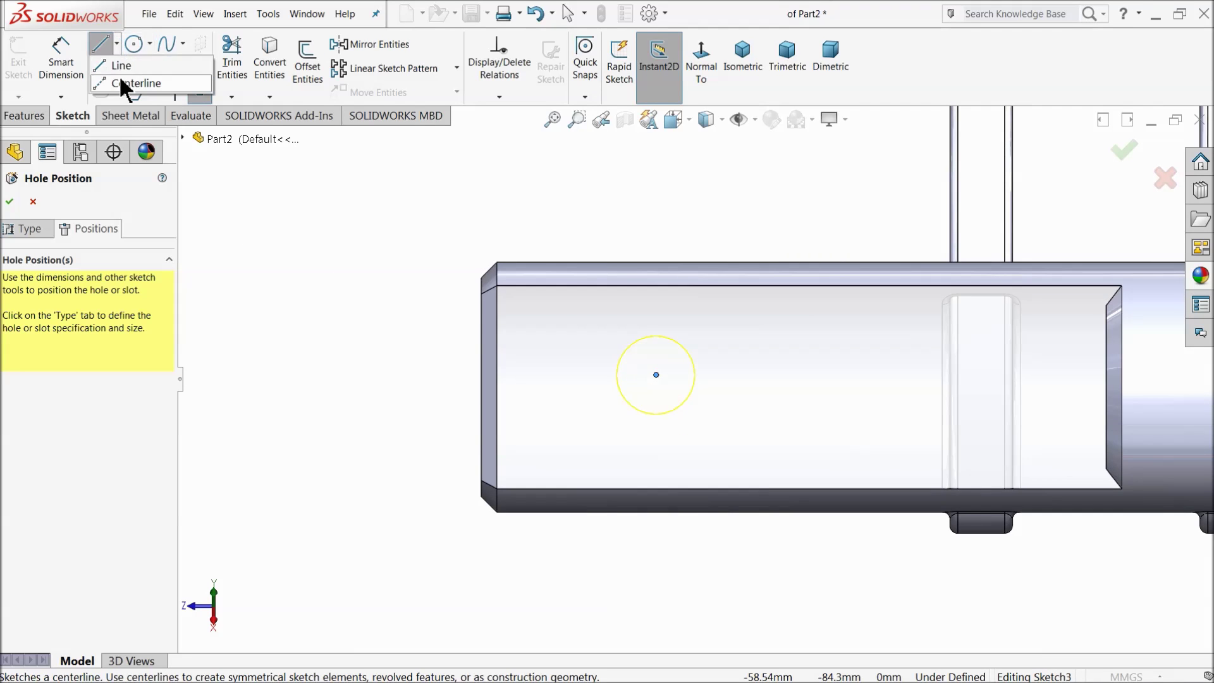
pyautogui.click(126, 84)
pyautogui.click(656, 375)
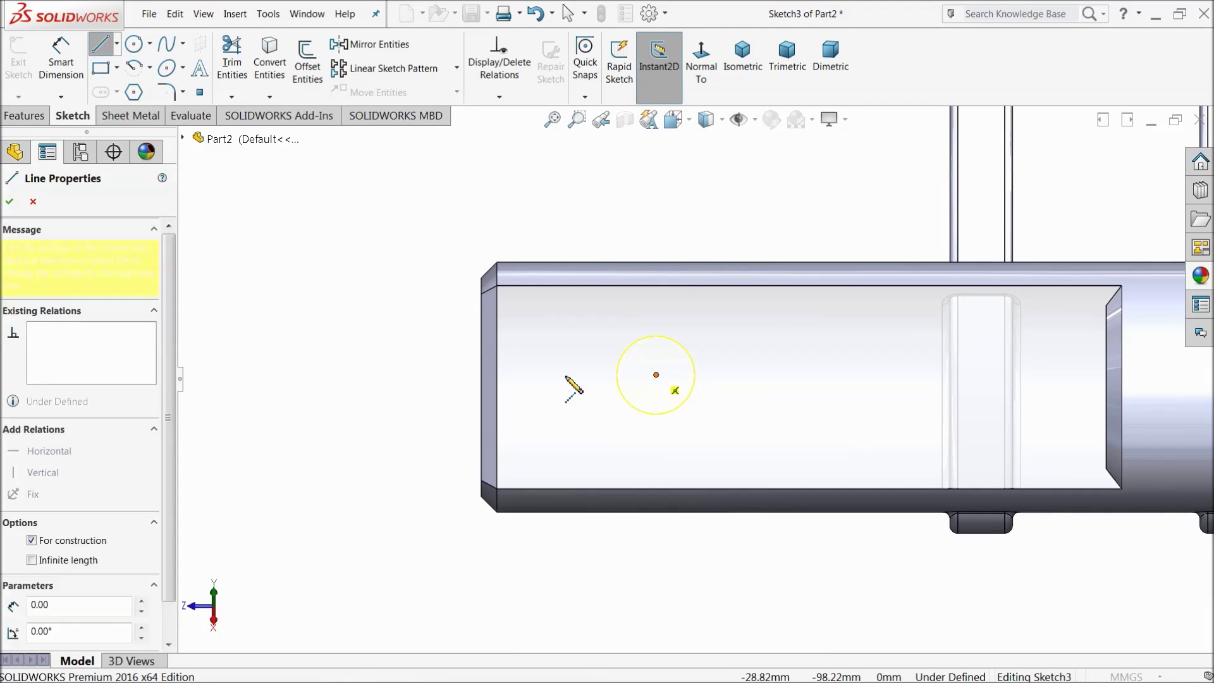
pyautogui.click(482, 386)
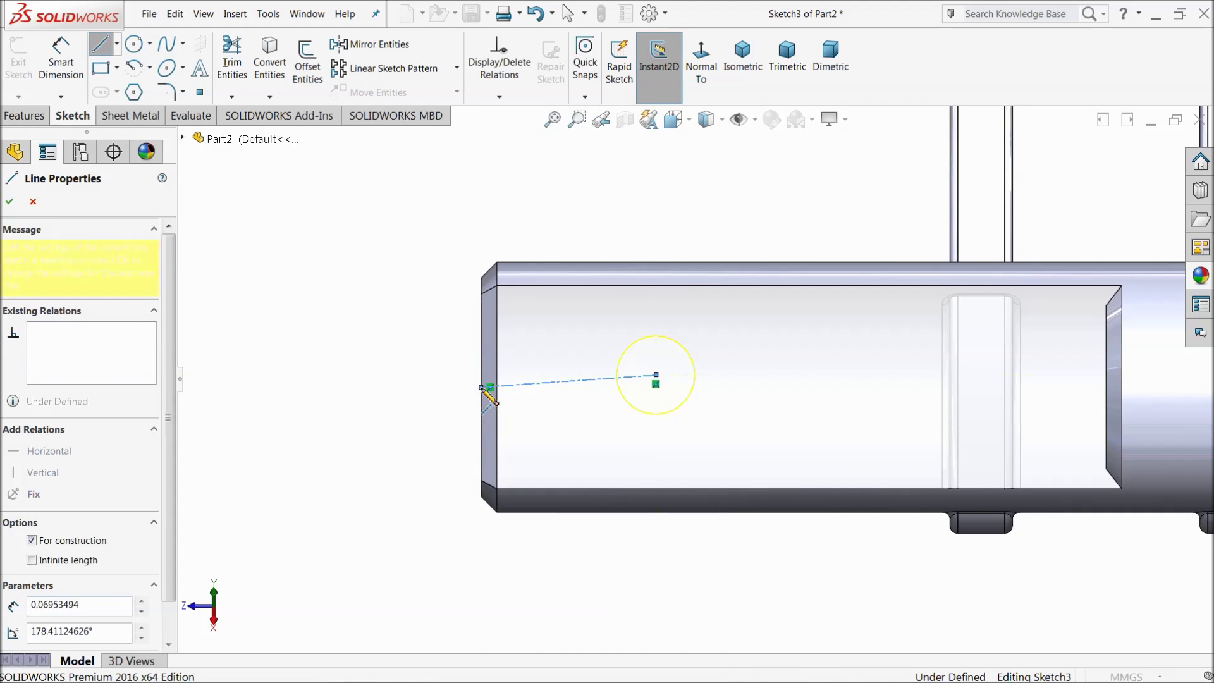
pyautogui.rightClick(378, 266)
pyautogui.click(421, 315)
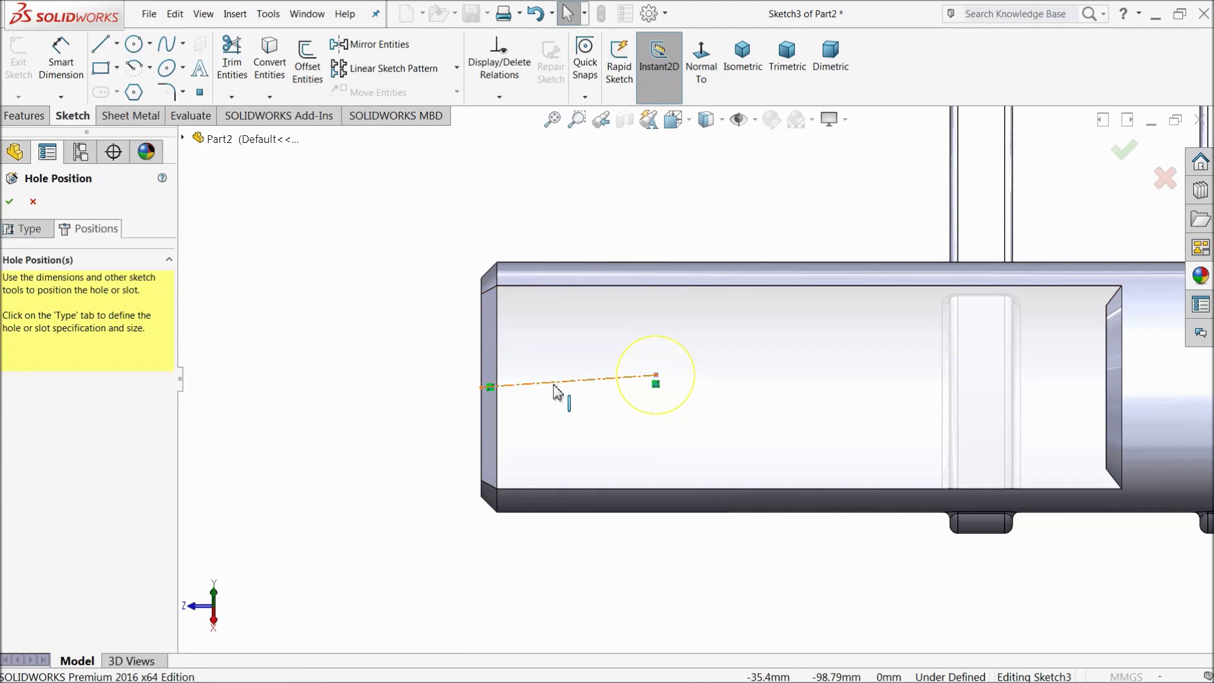
pyautogui.click(563, 382)
pyautogui.click(598, 337)
# - Dimension the centerline to 8 mm and finish the M6 tap drill hole
pyautogui.click(61, 63)
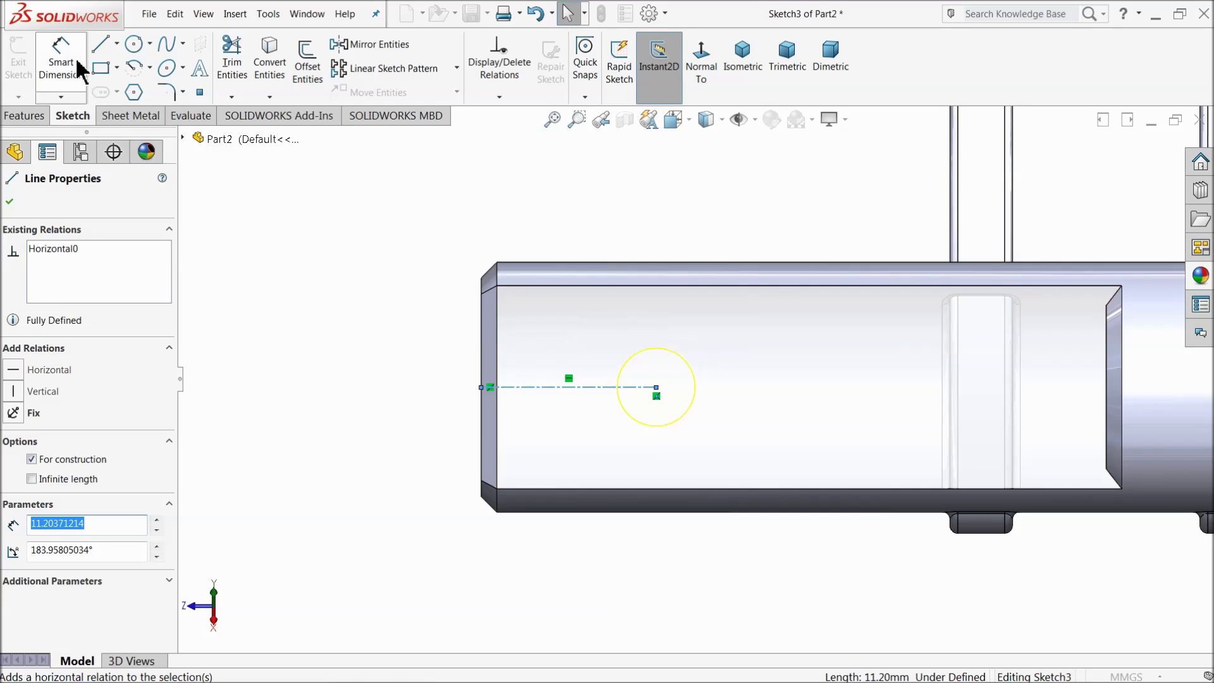
pyautogui.click(538, 386)
pyautogui.click(559, 220)
pyautogui.write('8')
pyautogui.press('Return')
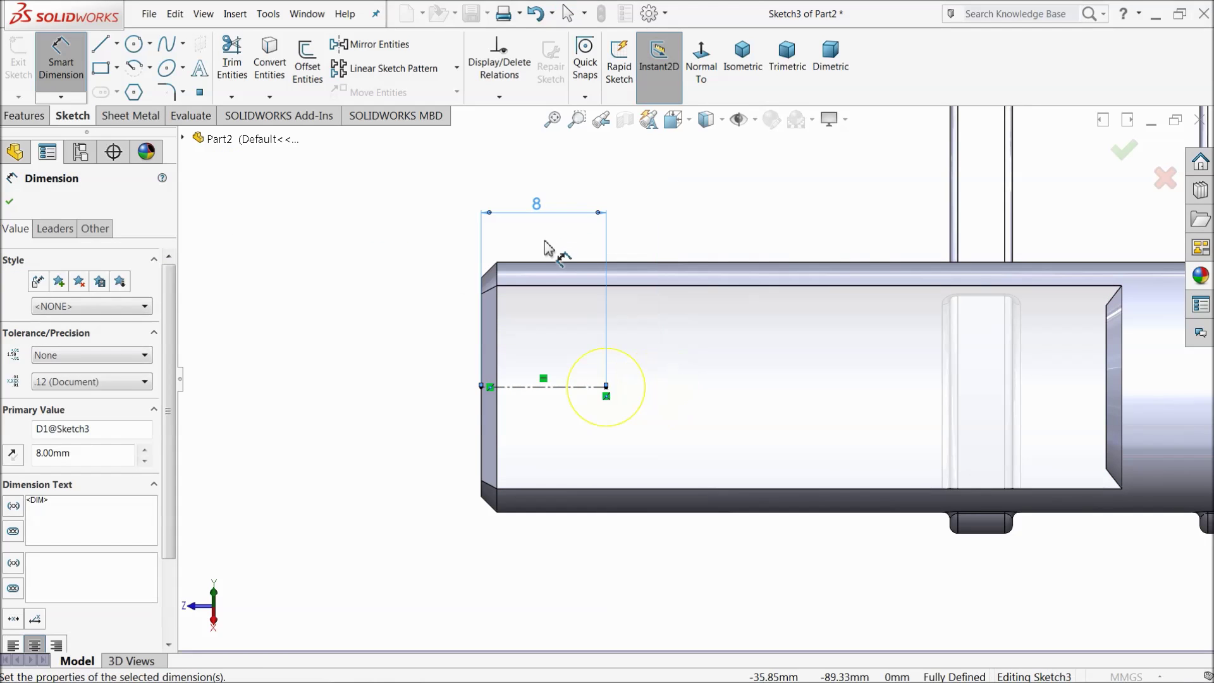
pyautogui.press('Escape')
pyautogui.click(9, 201)
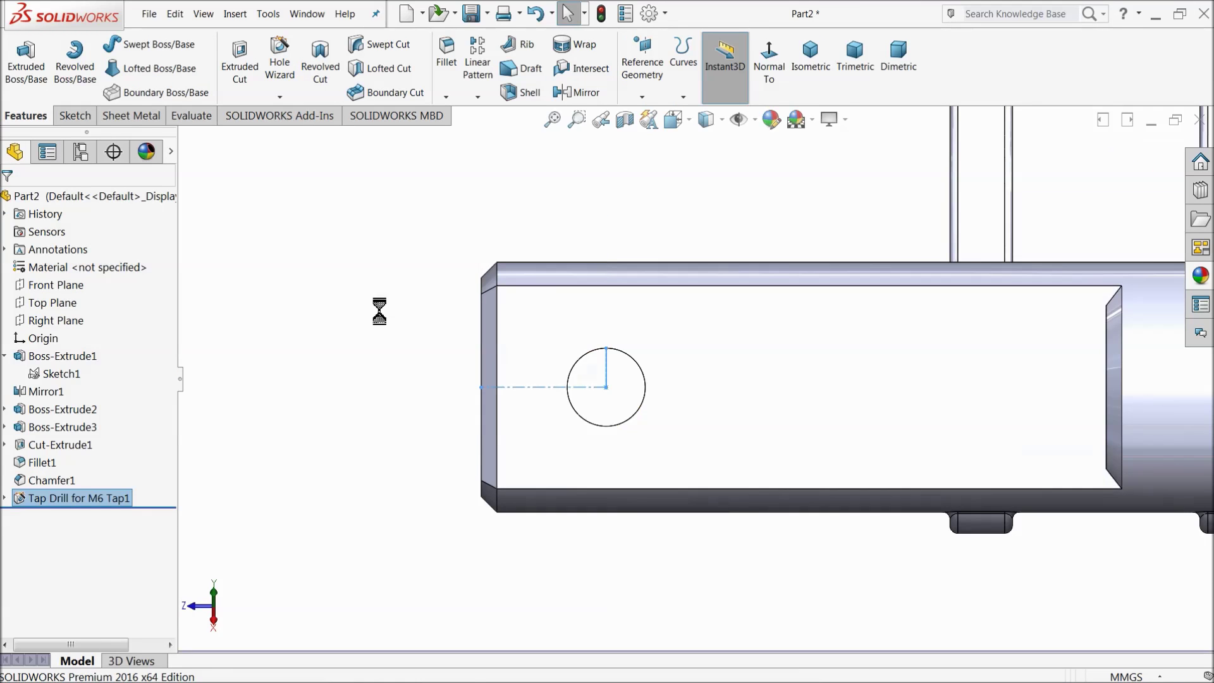
# - Orbit and zoom-to-fit the whole clamp arm to check the hole, then select Part2
pyautogui.moveTo(434, 374); pyautogui.dragTo(504, 398, button='middle')
pyautogui.scroll(6, 620, 335)
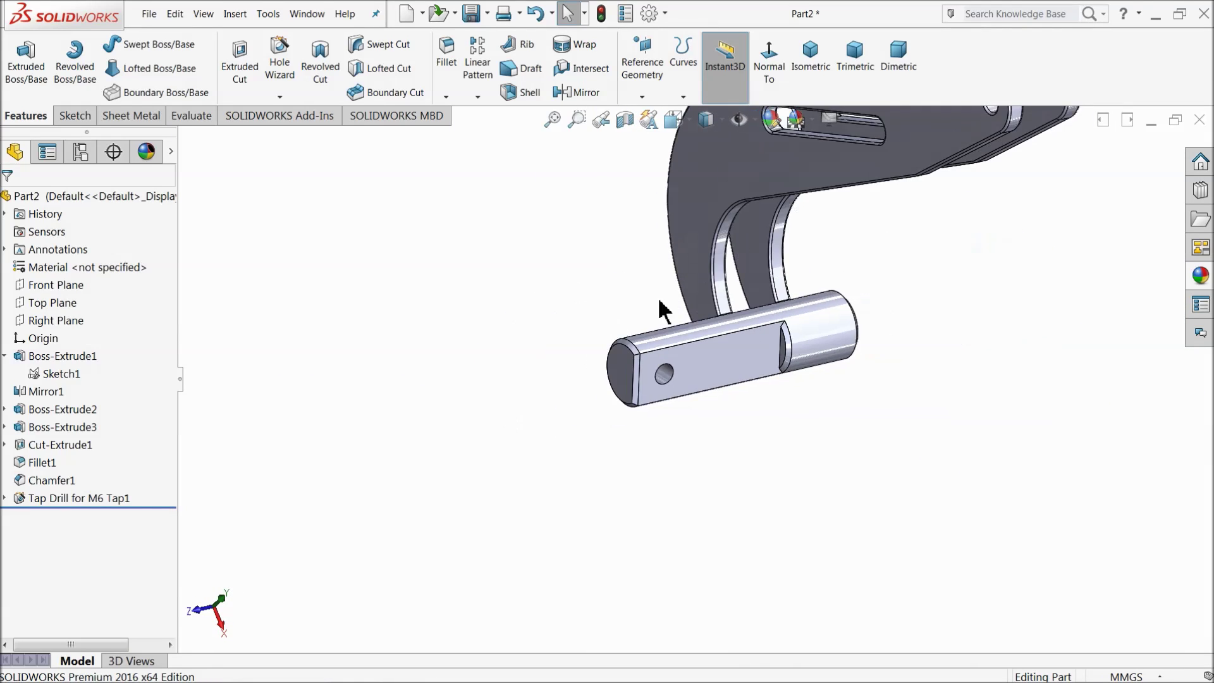
pyautogui.scroll(-2, 658, 335)
pyautogui.moveTo(658, 335); pyautogui.dragTo(690, 408, button='middle')
pyautogui.press('f')
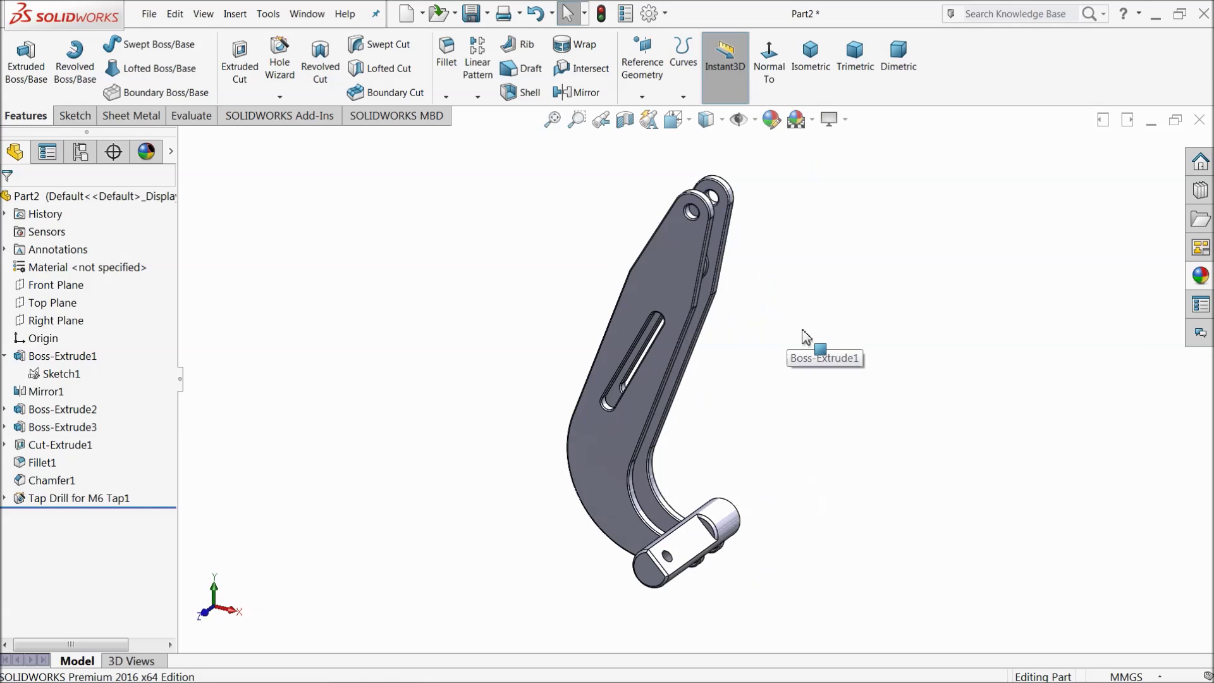
pyautogui.click(161, 197)
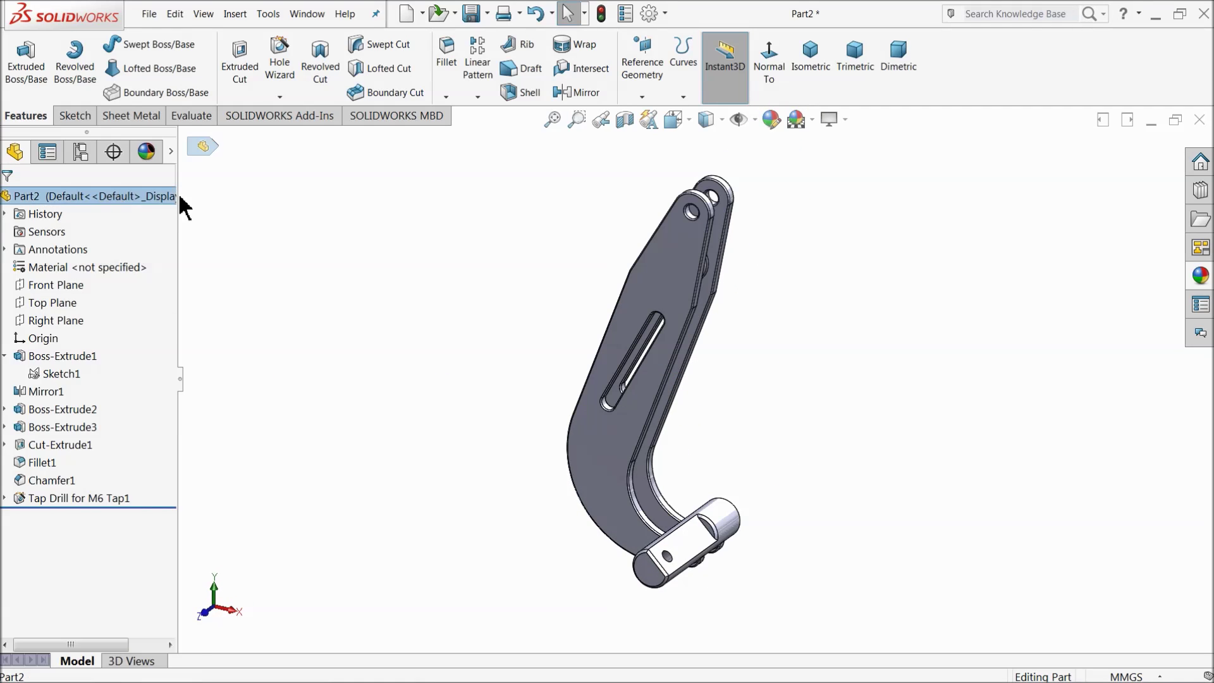
# - Give the whole clamp part a yellow appearance from the Color palette
pyautogui.click(771, 119)
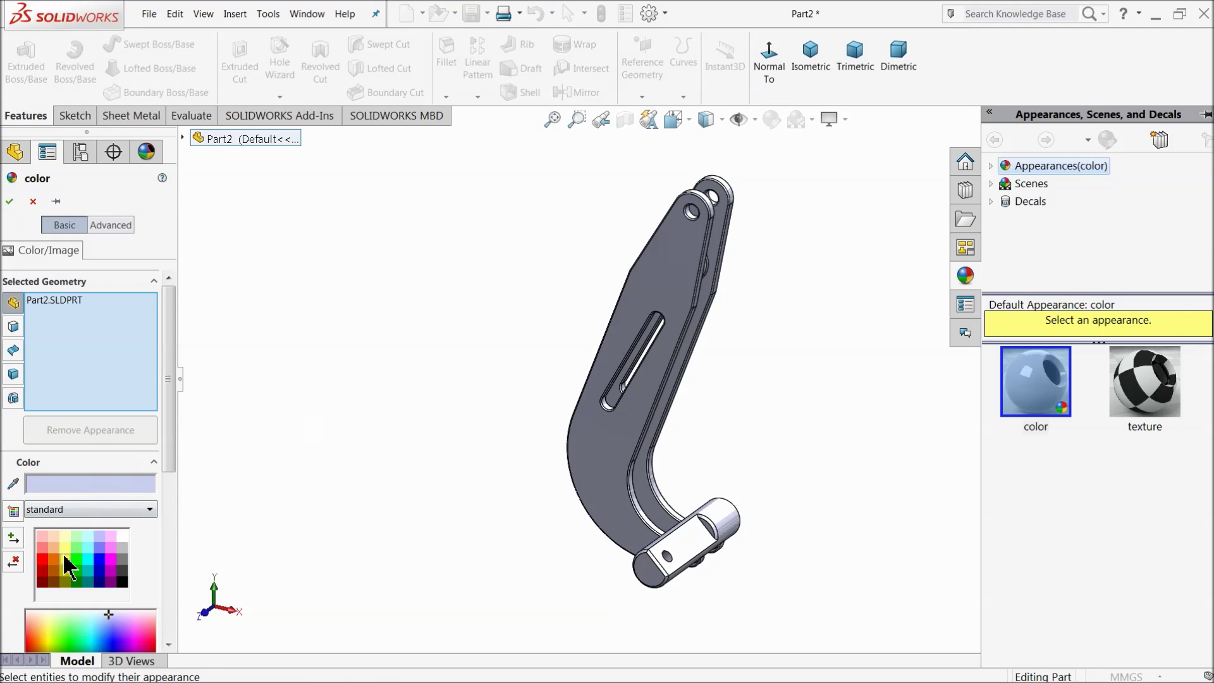
pyautogui.click(66, 558)
pyautogui.click(11, 202)
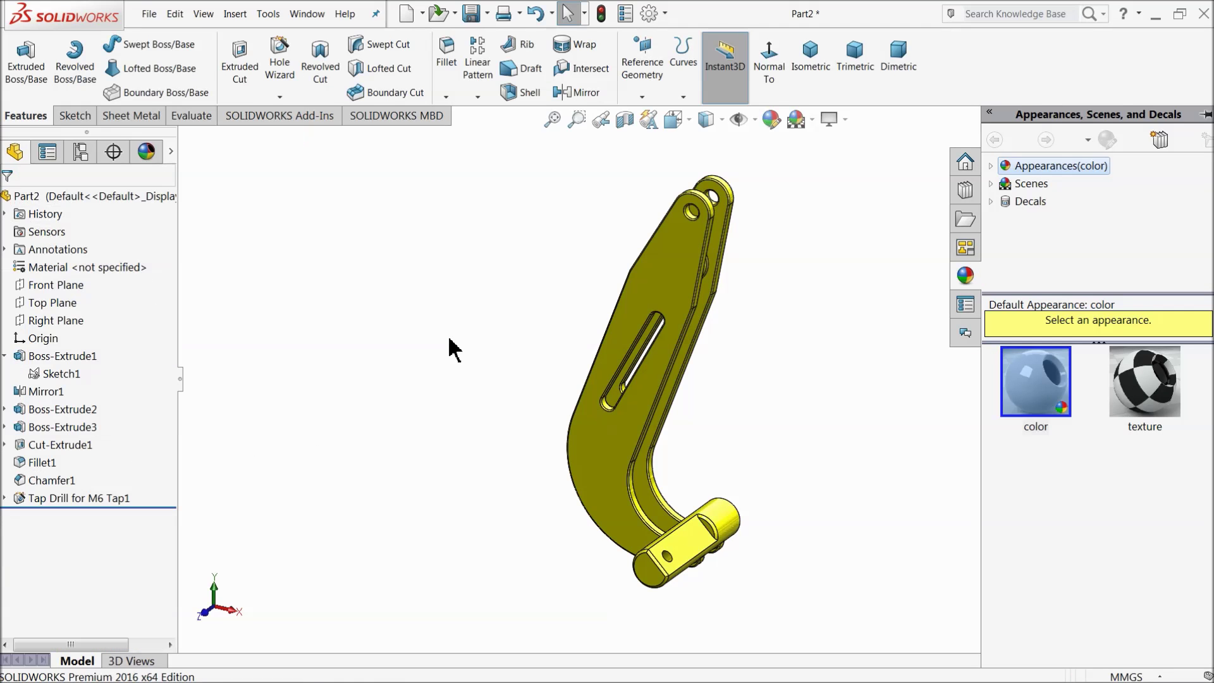
pyautogui.moveTo(496, 374)
pyautogui.mouseDown(button='middle')
pyautogui.moveTo(414, 321)
pyautogui.moveTo(494, 362)
pyautogui.mouseUp(button='middle')
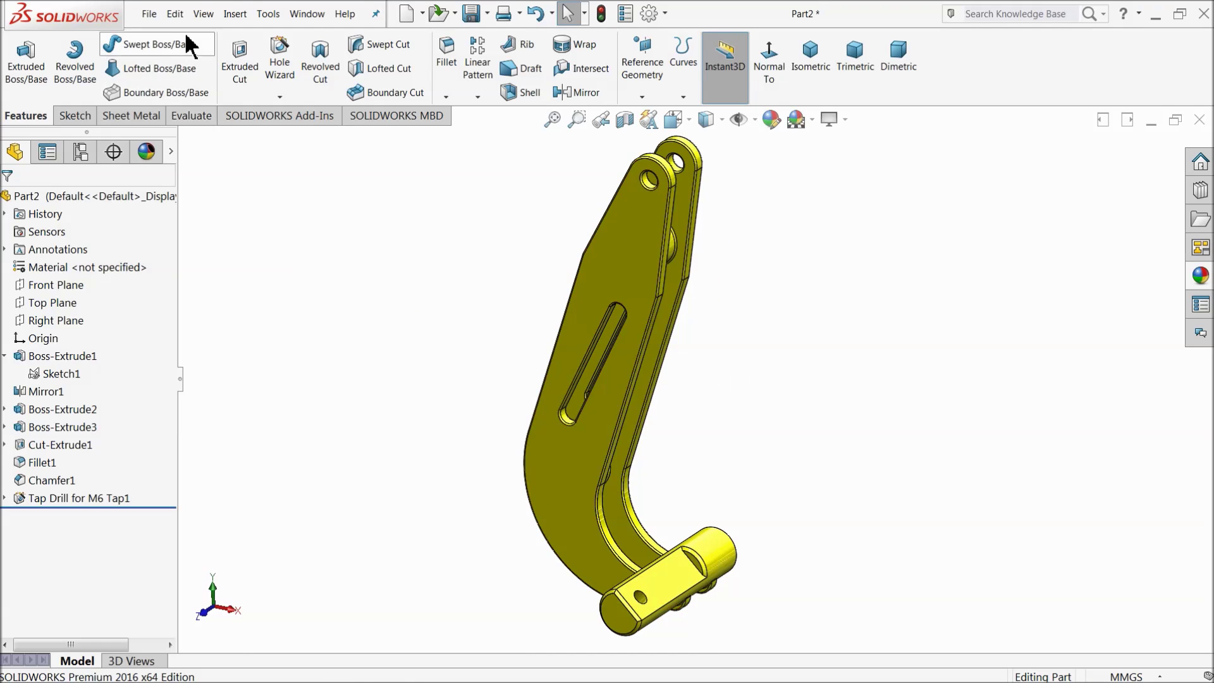
pyautogui.click(471, 16)
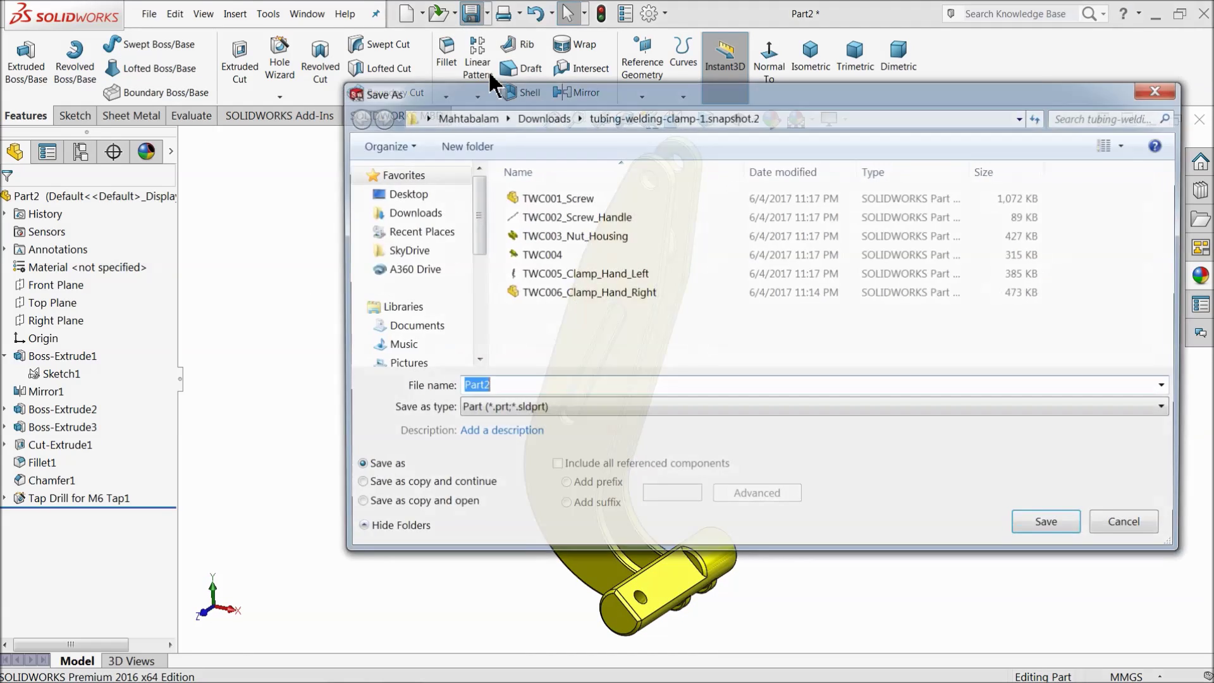
# - Save the part as '5.Left hand clamp' in the Desktop's Tube Welding Clamp folder
pyautogui.click(403, 193)
pyautogui.scroll(-5, 1030, 322)
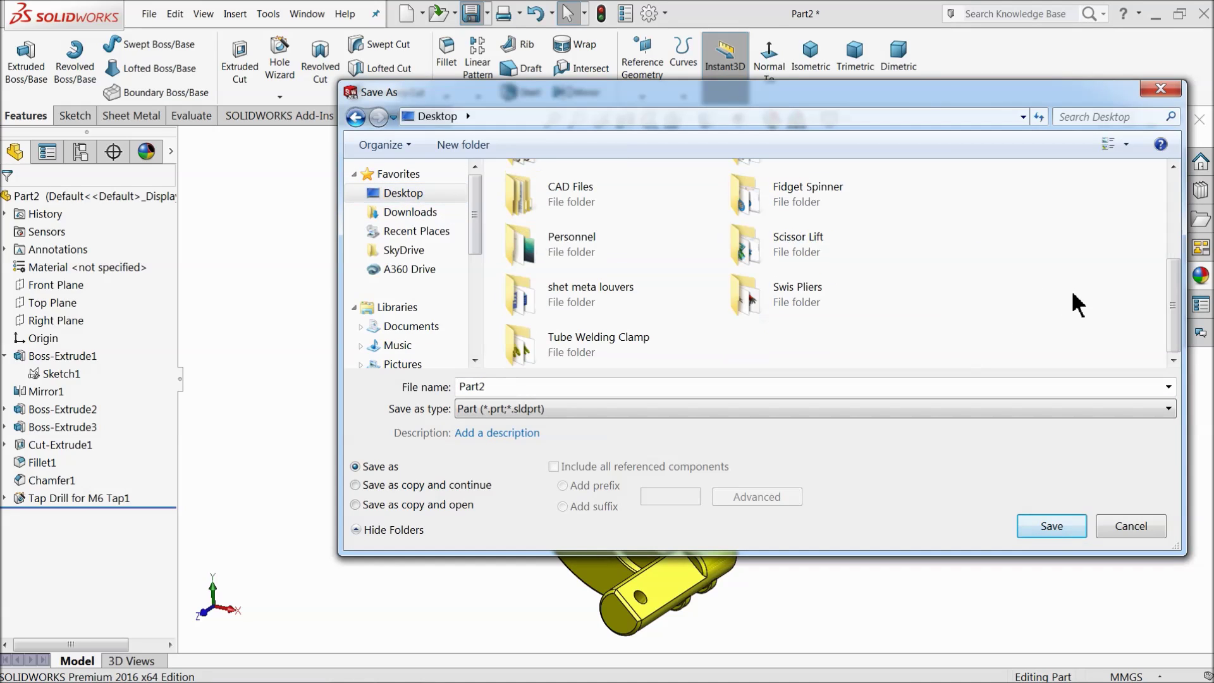
pyautogui.doubleClick(583, 350)
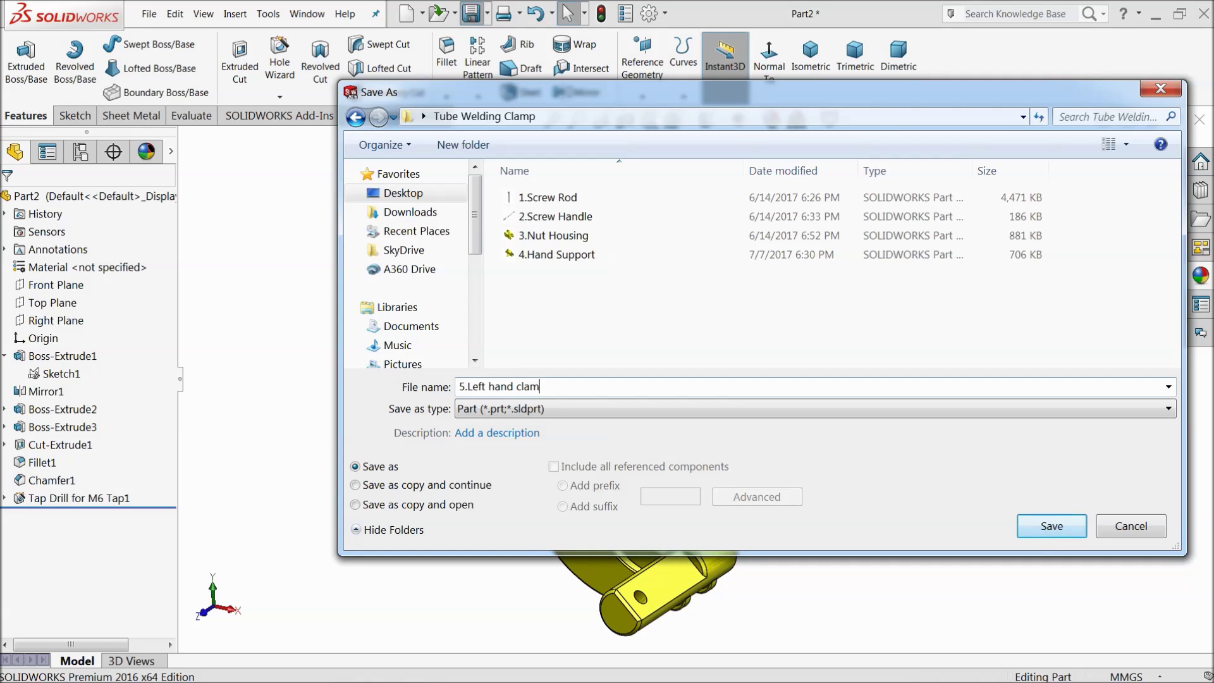
pyautogui.click(1049, 530)
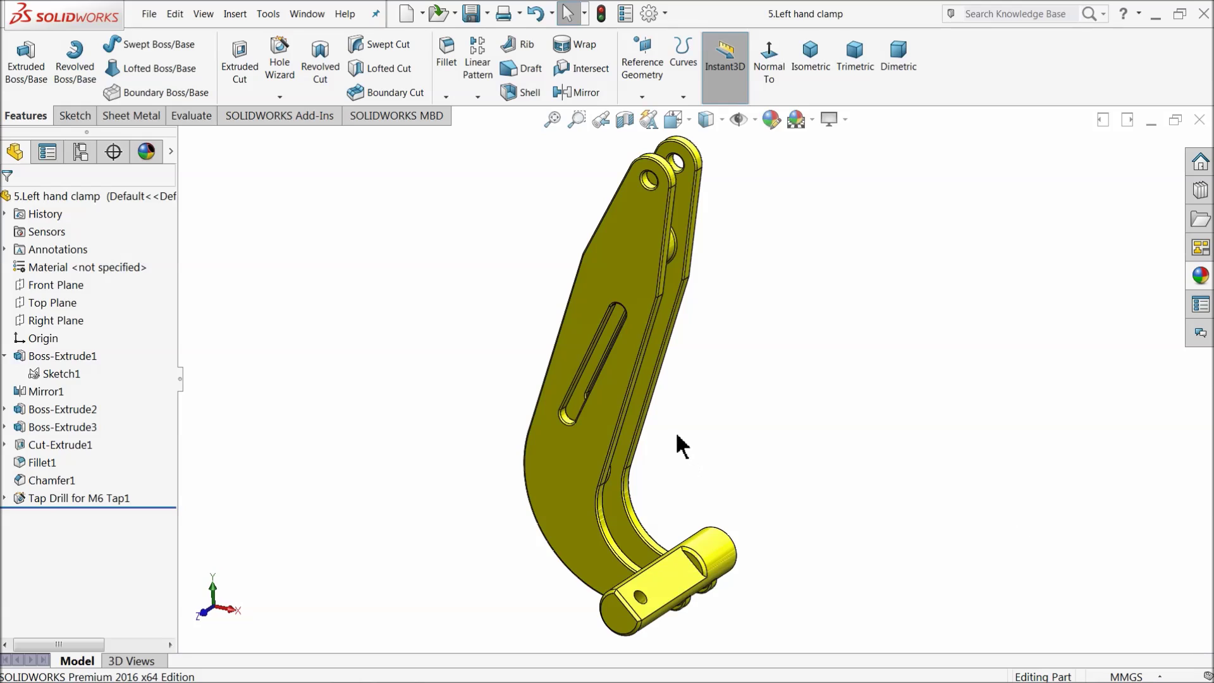
# - Select the Right Plane in the FeatureManager tree as the mirror reference
pyautogui.scroll(1, 681, 446)
pyautogui.scroll(-1, 829, 379)
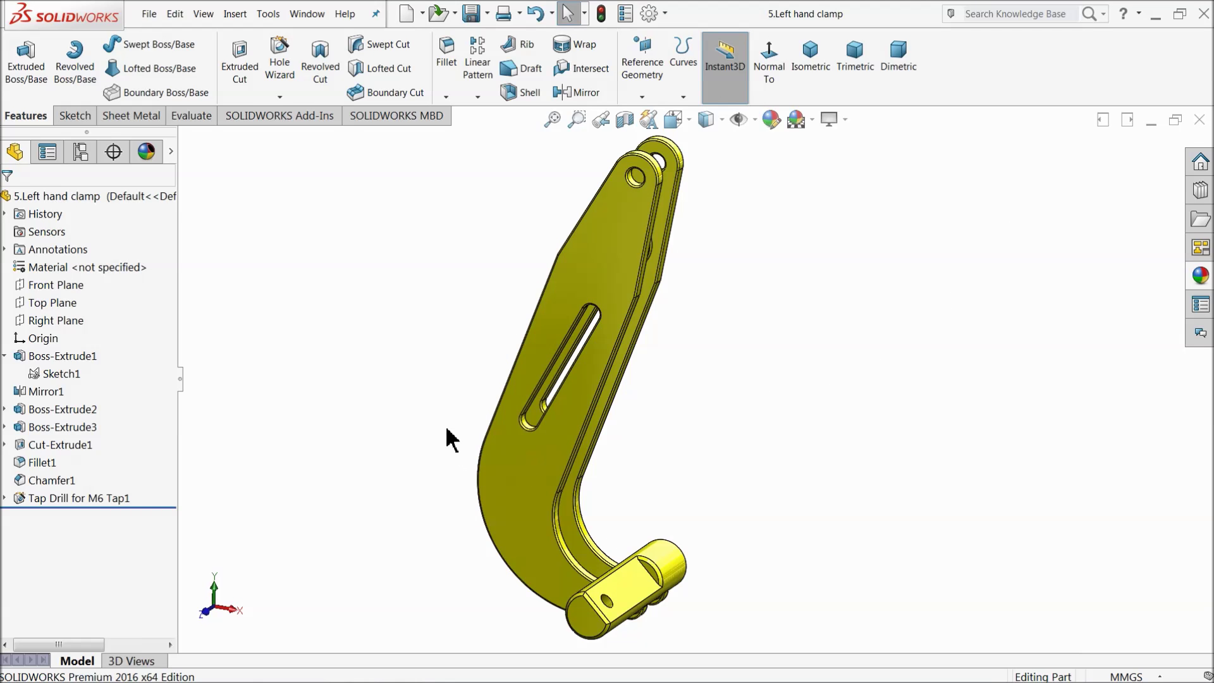
pyautogui.moveTo(451, 417); pyautogui.dragTo(428, 395, button='middle')
pyautogui.click(50, 285)
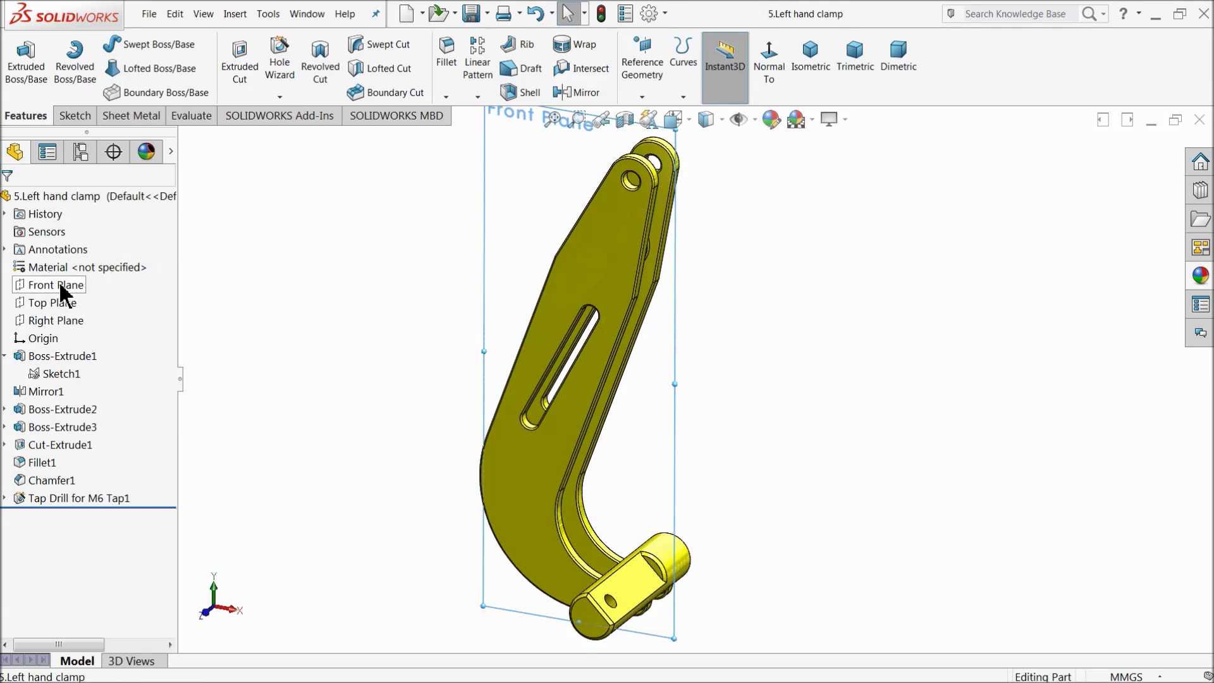
pyautogui.click(51, 321)
pyautogui.moveTo(282, 317)
pyautogui.mouseDown(button='middle')
pyautogui.moveTo(347, 315)
pyautogui.moveTo(283, 303)
pyautogui.moveTo(306, 299)
pyautogui.moveTo(282, 310)
pyautogui.mouseUp(button='middle')
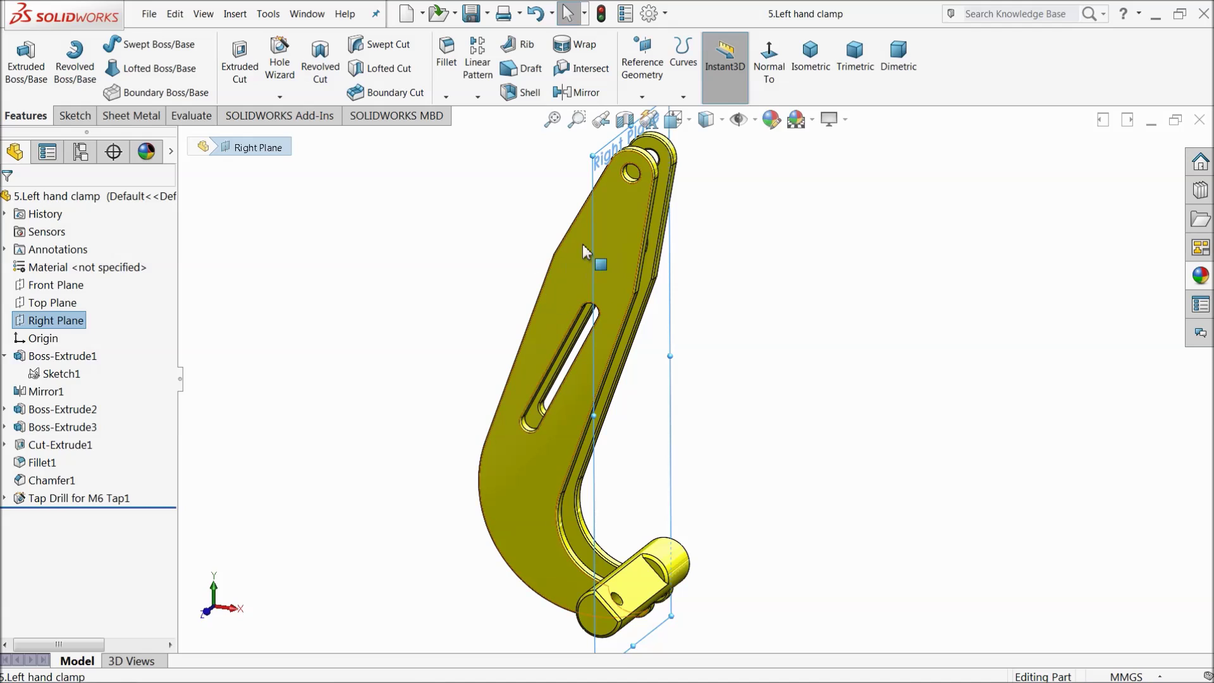
pyautogui.click(238, 19)
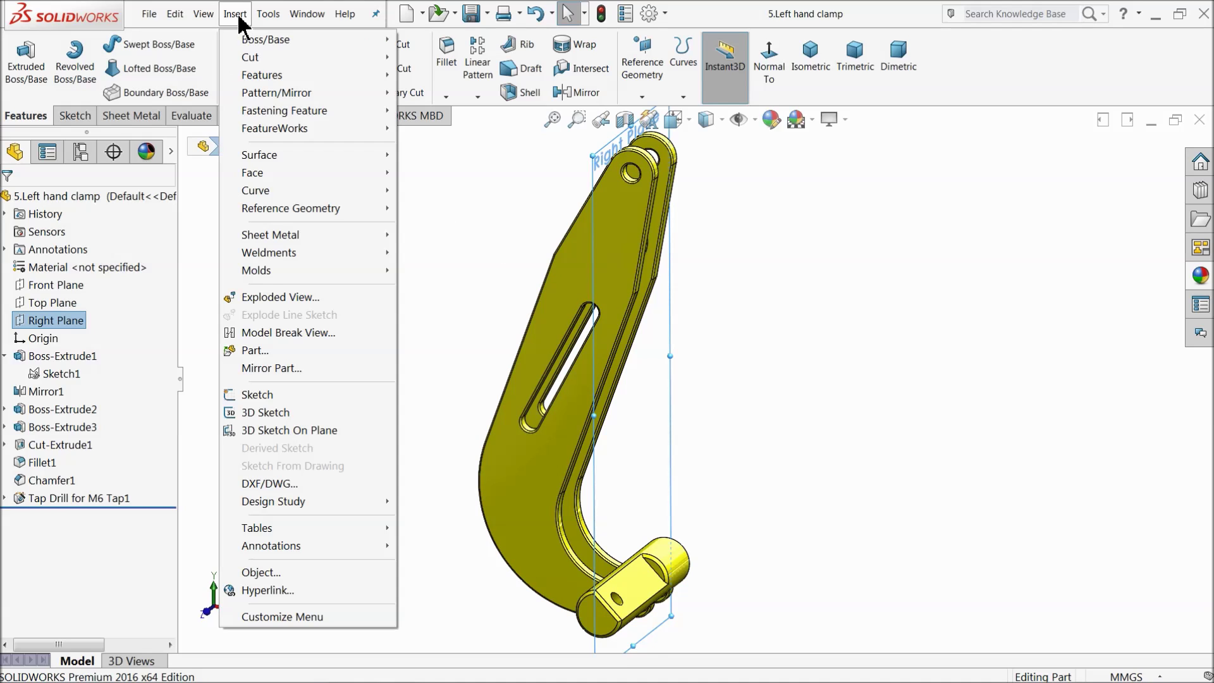
# - Create a mirrored part with the link to the original clamp broken
pyautogui.click(262, 370)
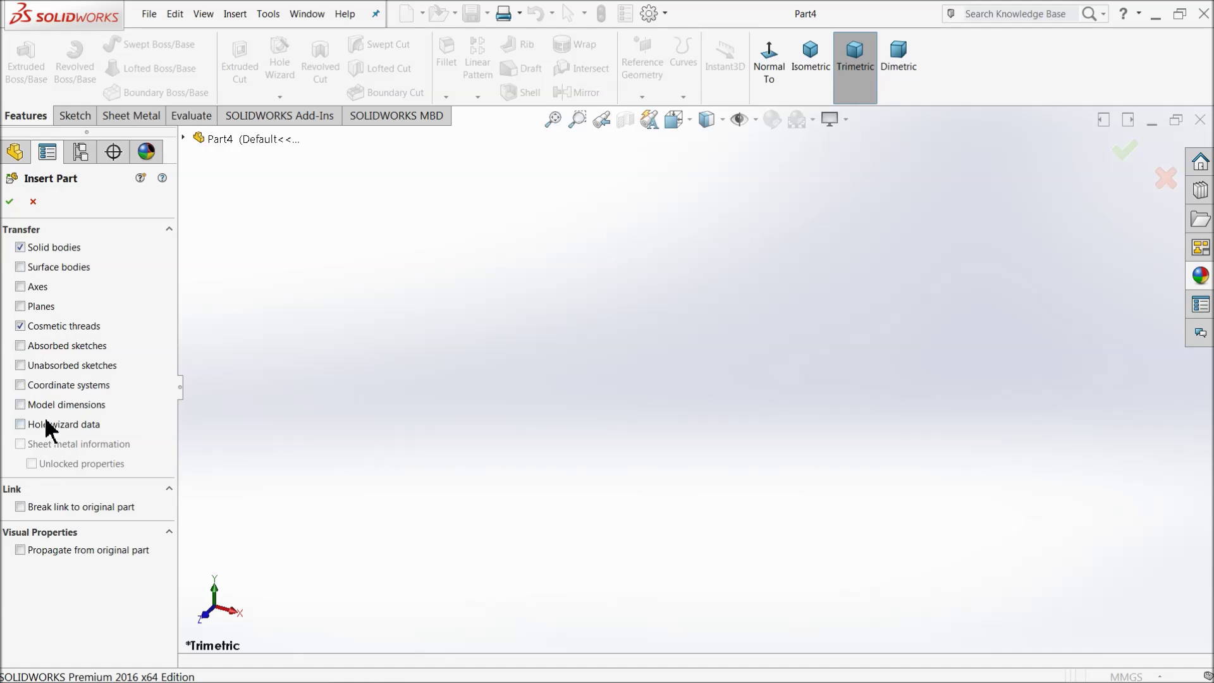
pyautogui.click(21, 509)
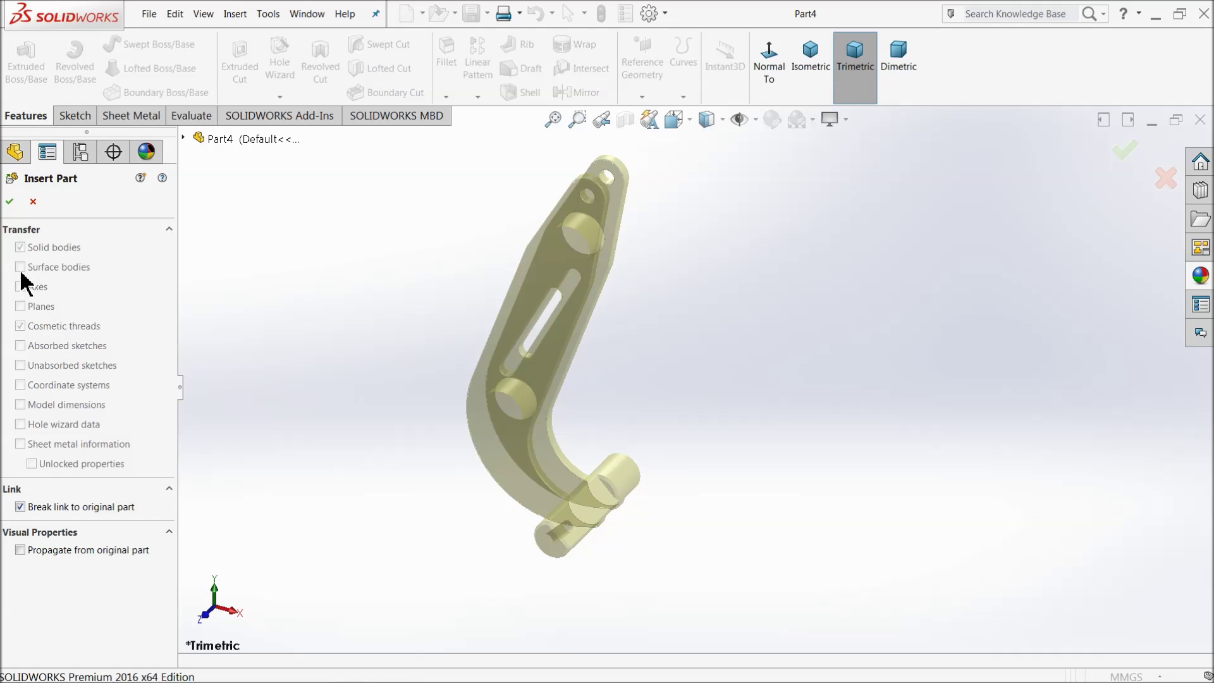
pyautogui.click(11, 202)
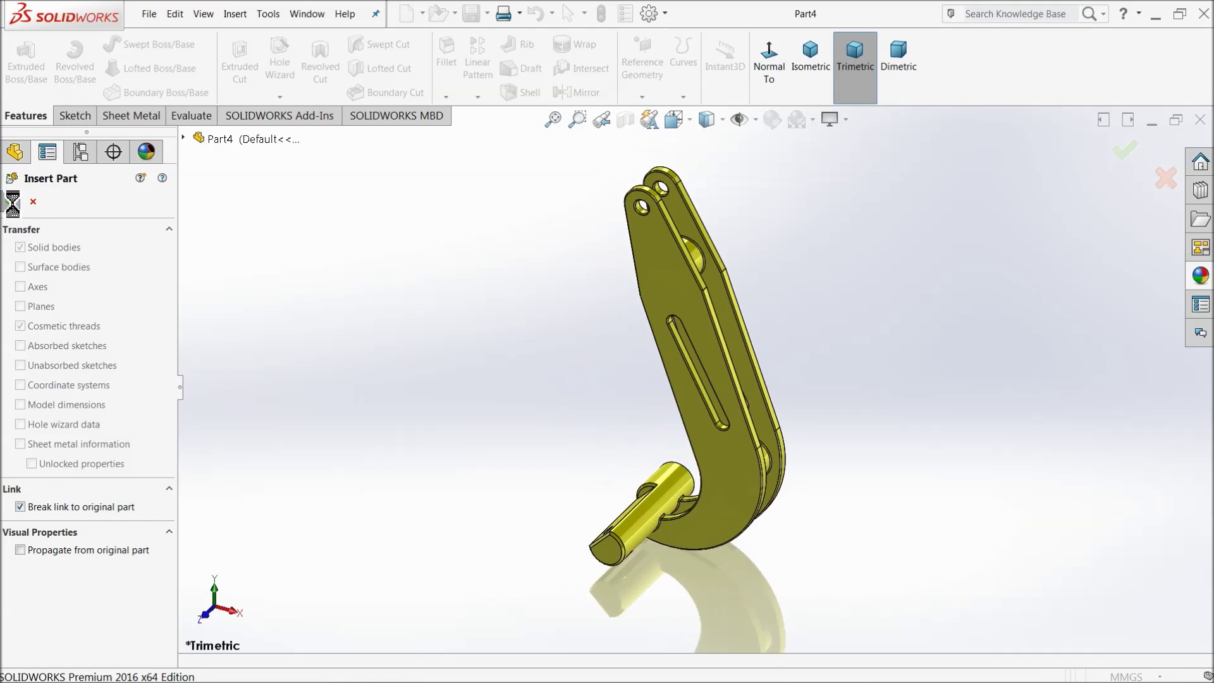
# - Switch the scene to Plain White and orbit the mirrored clamp
pyautogui.scroll(-4, 664, 417)
pyautogui.moveTo(637, 412); pyautogui.dragTo(800, 161, button='middle')
pyautogui.click(813, 120)
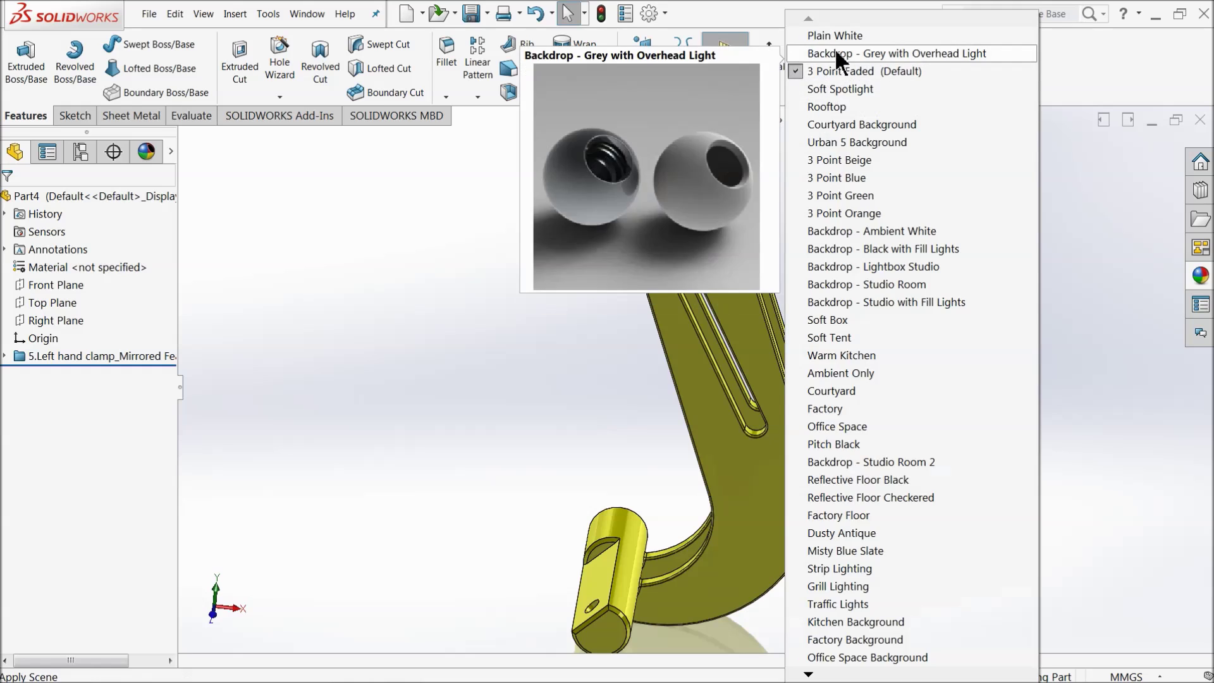
pyautogui.click(841, 34)
pyautogui.moveTo(480, 380); pyautogui.dragTo(633, 364, button='middle')
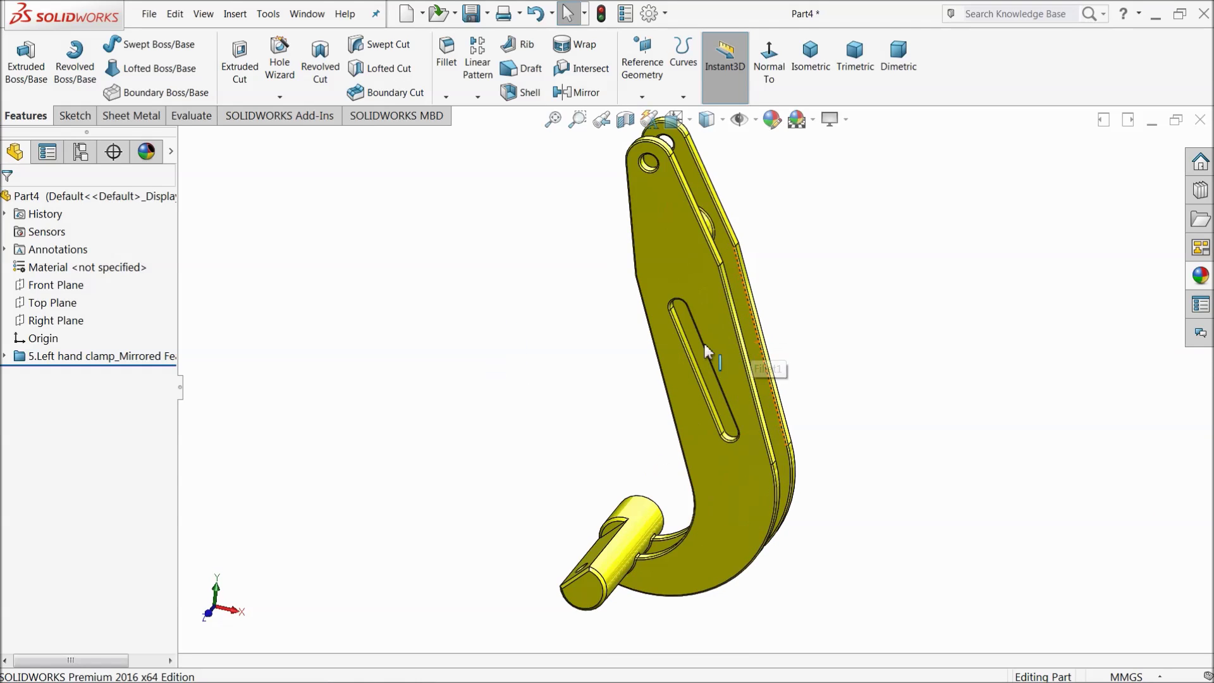
# - Save the mirrored clamp part as '6.Right hand Clamp' and orbit to check both plates
pyautogui.click(476, 19)
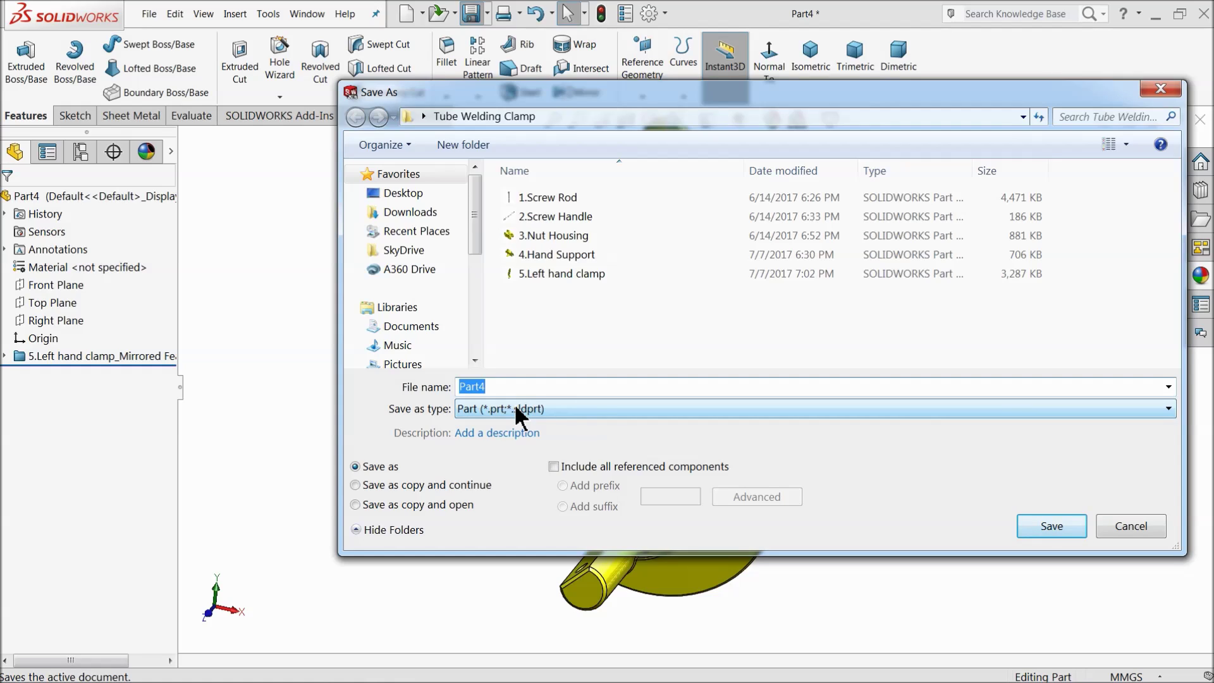
pyautogui.write('6.Right hand Clamp')
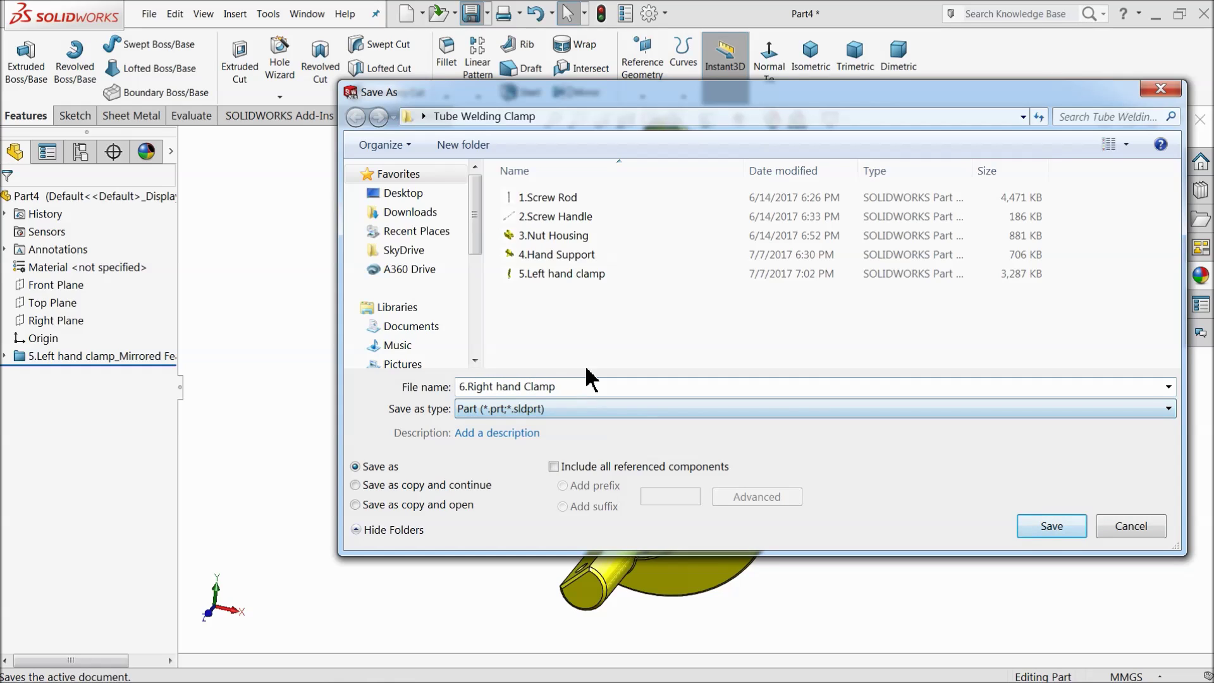
pyautogui.click(1037, 535)
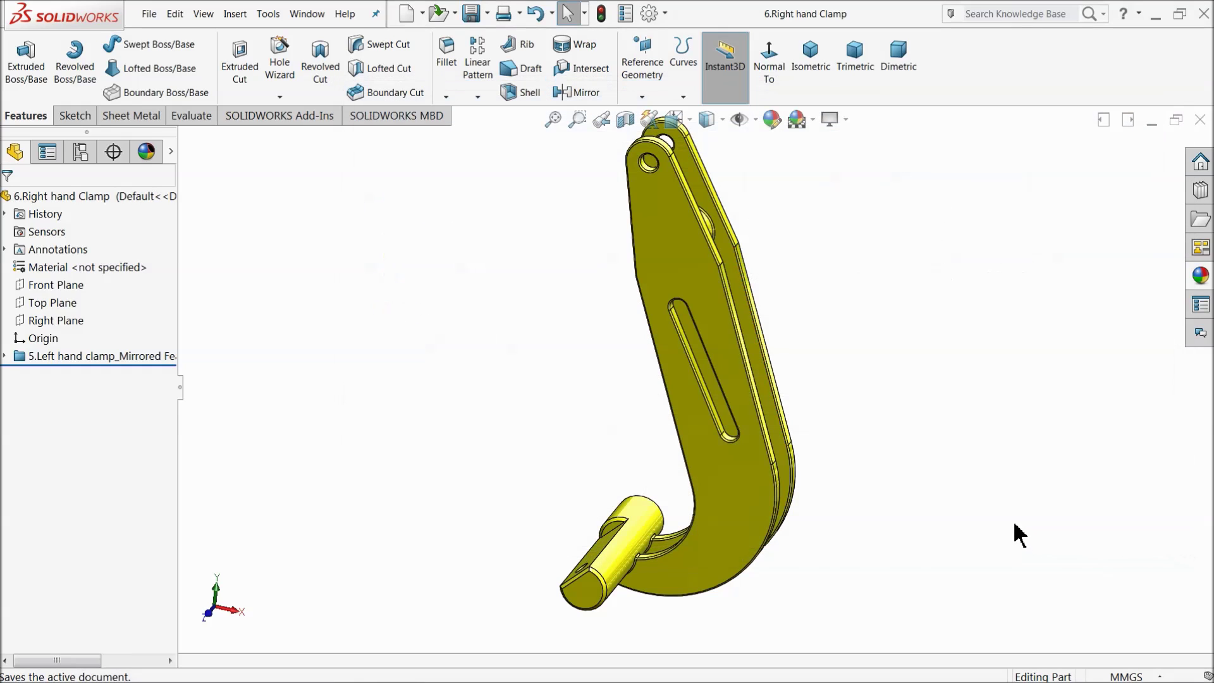
pyautogui.moveTo(396, 454); pyautogui.dragTo(504, 415, button='middle')
pyautogui.scroll(-3, 509, 425)
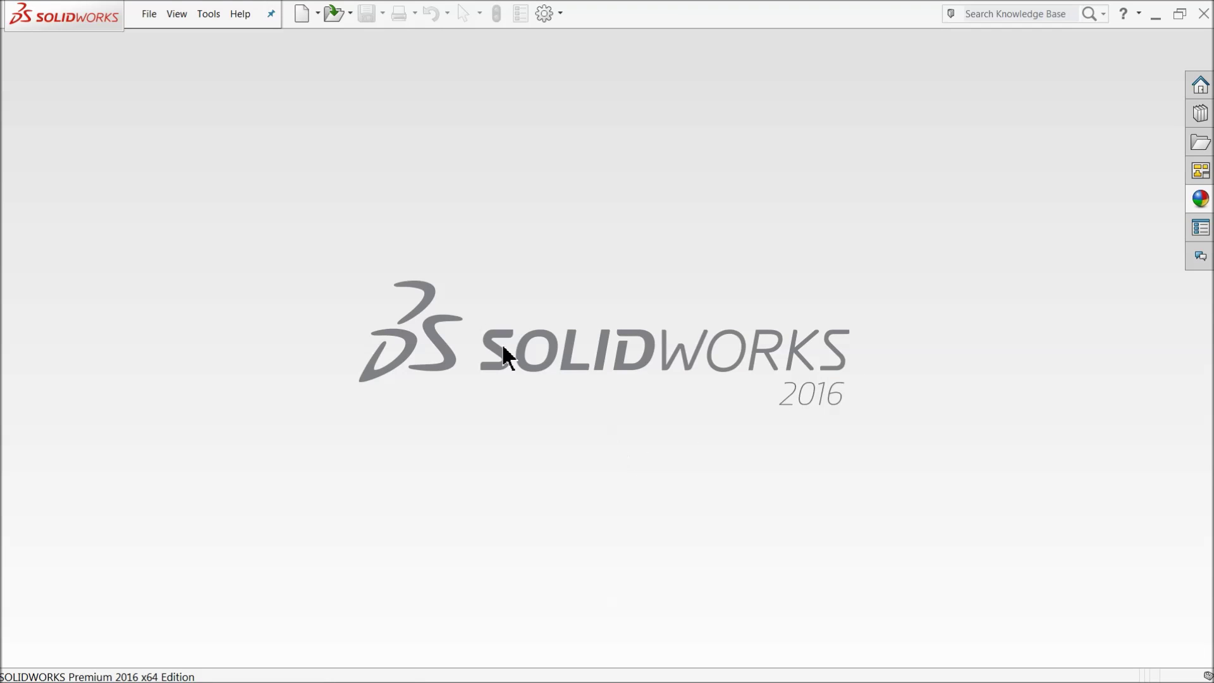
# - Create a new assembly document from File > New
pyautogui.click(146, 19)
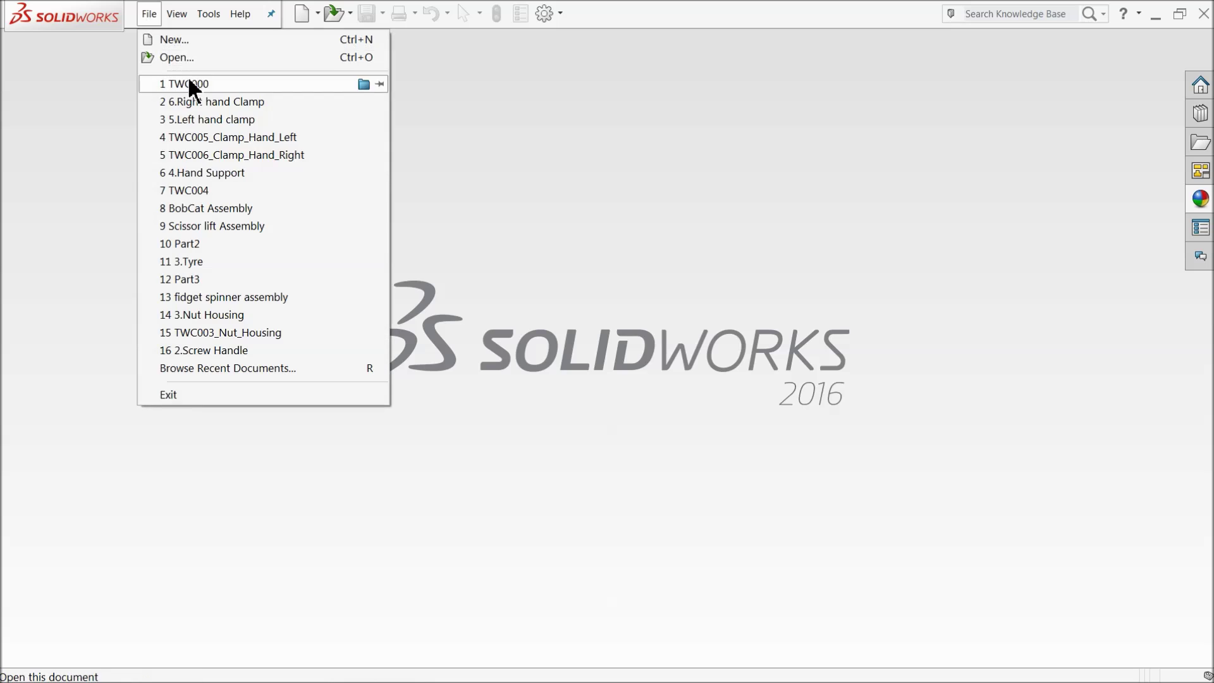
pyautogui.click(189, 36)
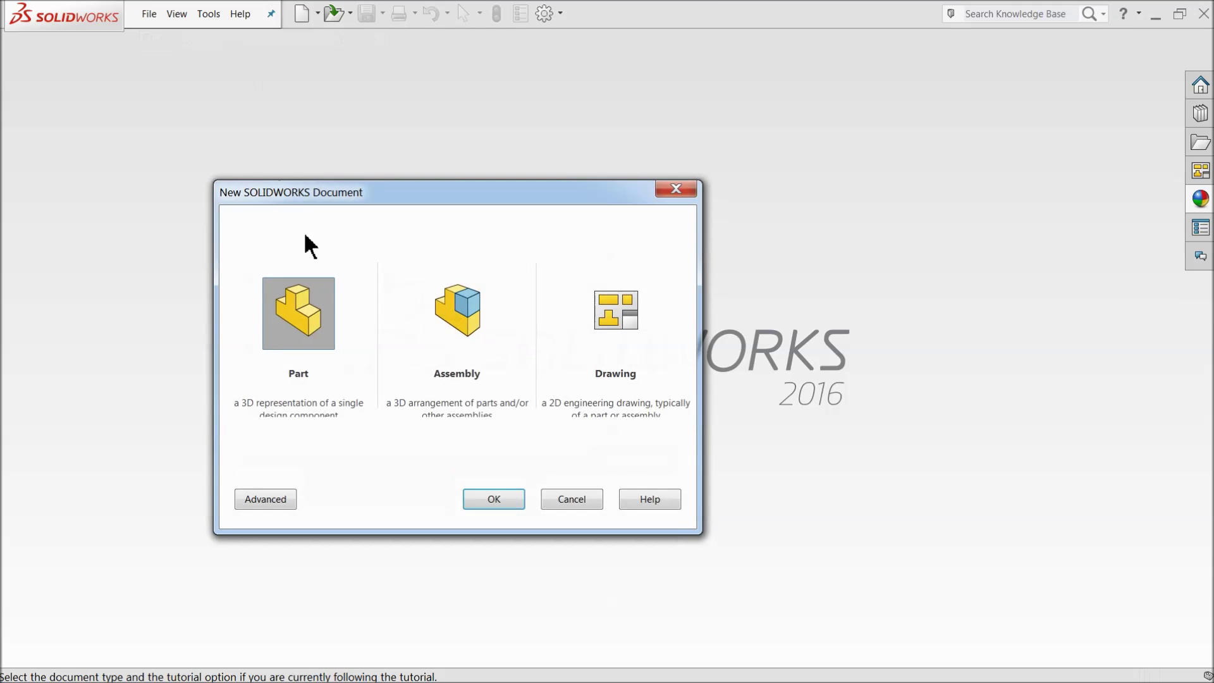
pyautogui.click(466, 320)
pyautogui.click(500, 499)
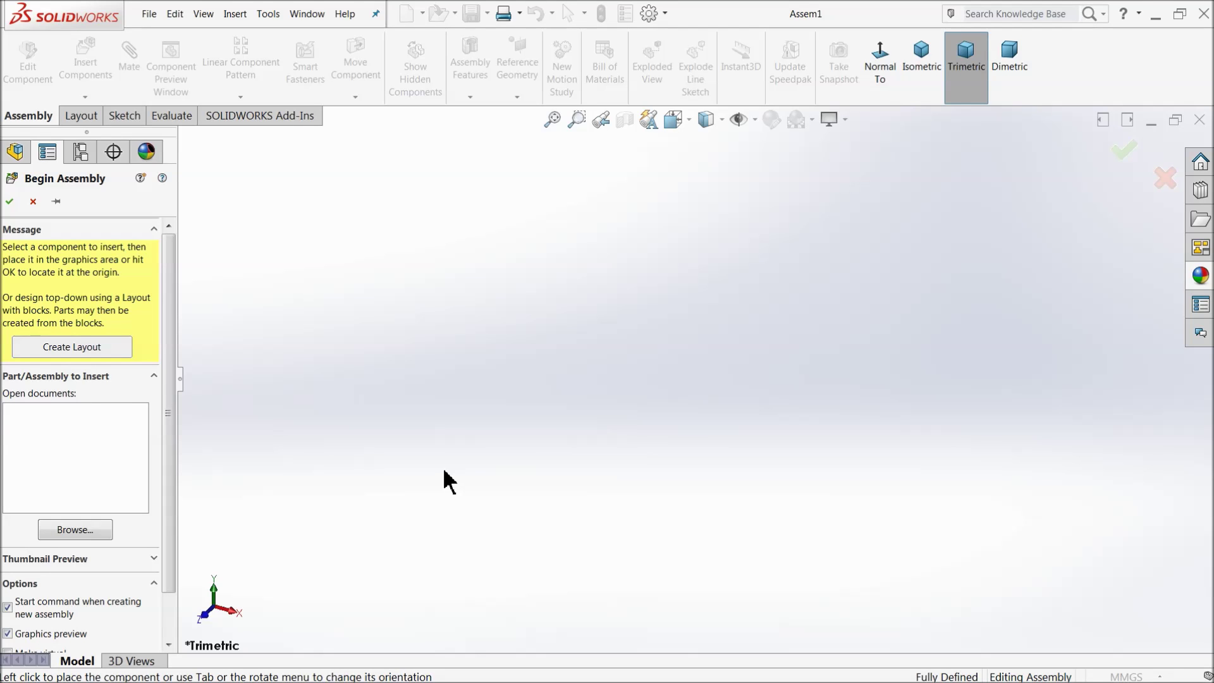
# - Insert 3.Nut Housing and fix it at the assembly origin with origins shown
pyautogui.click(88, 530)
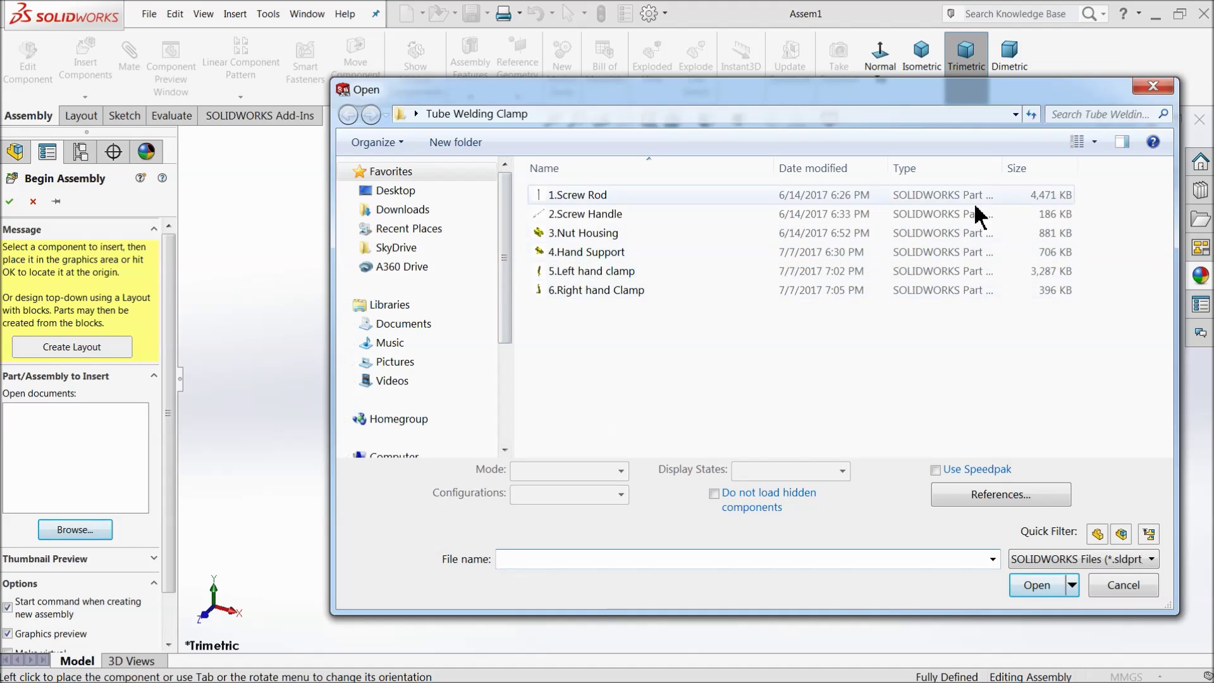
pyautogui.click(1095, 146)
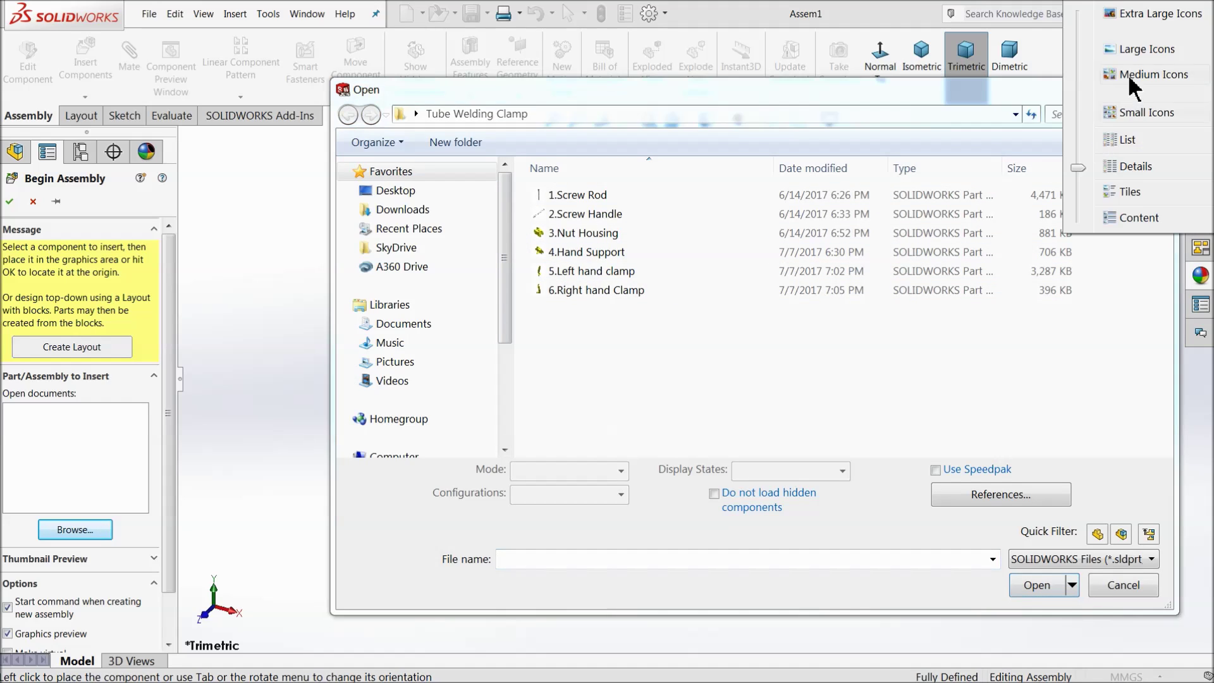
pyautogui.click(1132, 48)
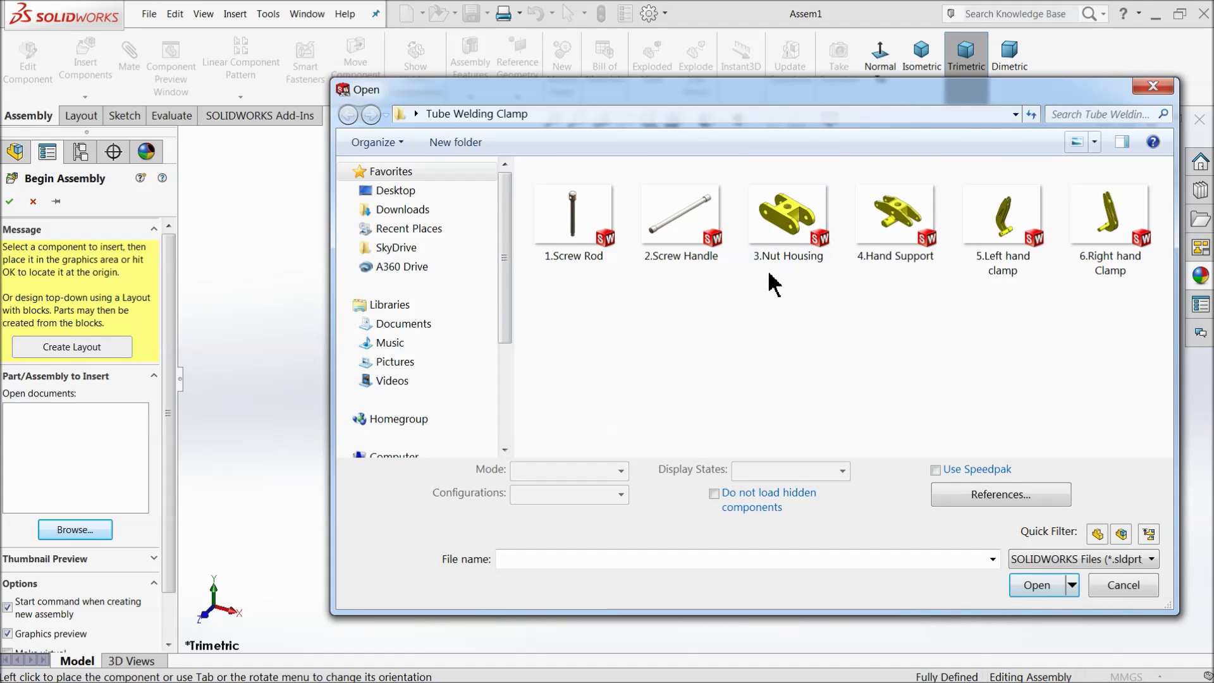
pyautogui.click(788, 256)
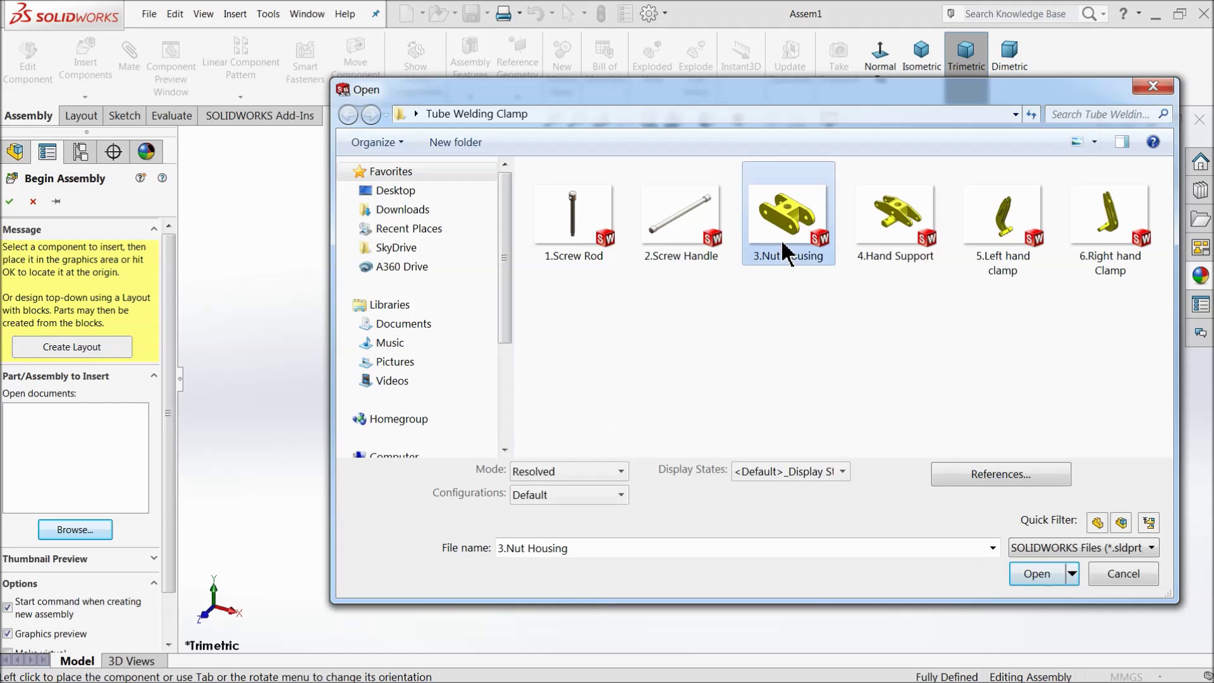
pyautogui.click(1033, 582)
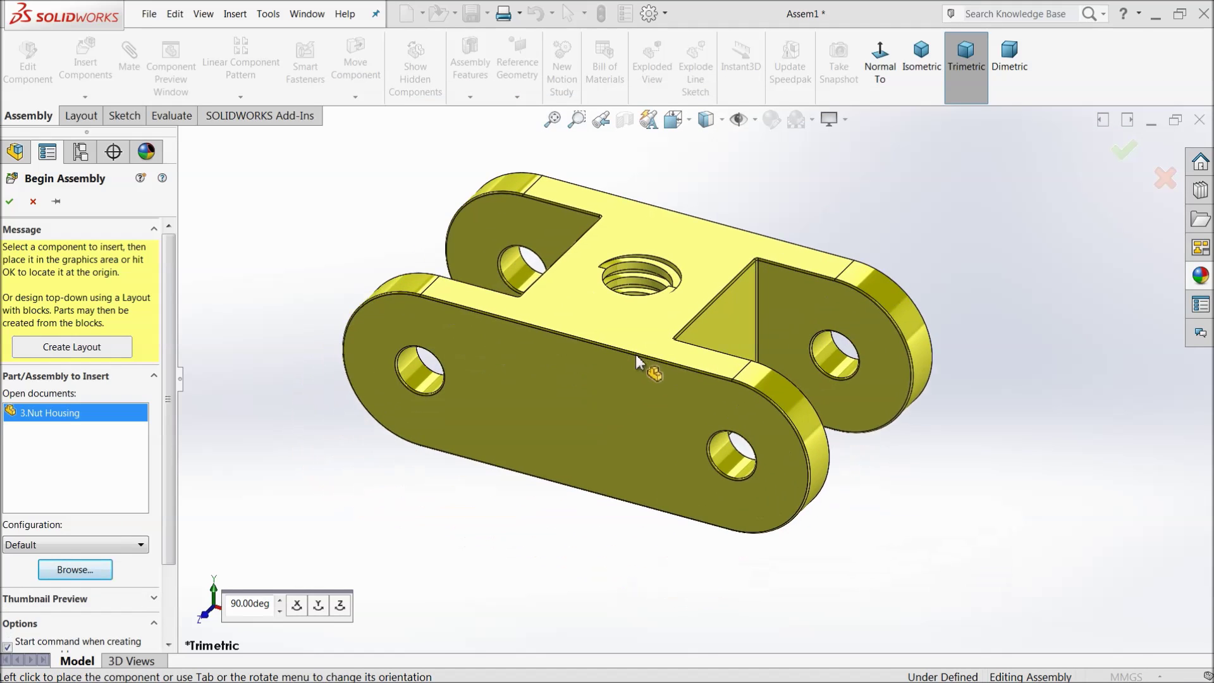
pyautogui.click(755, 121)
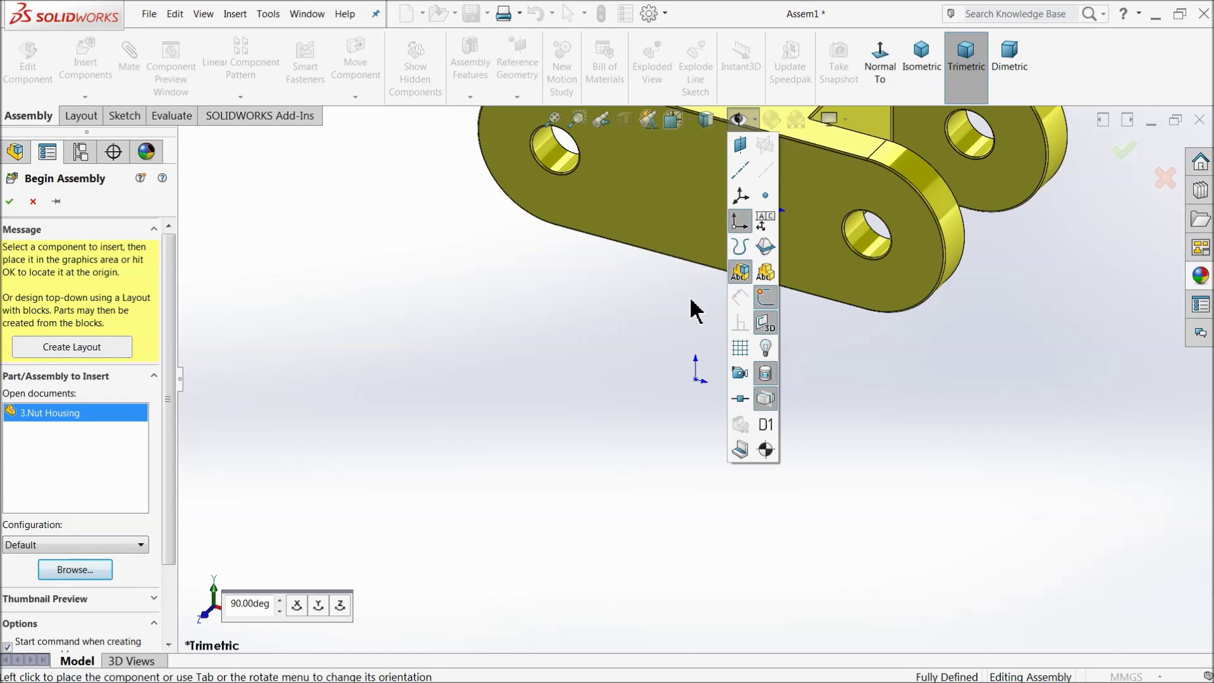
pyautogui.click(741, 225)
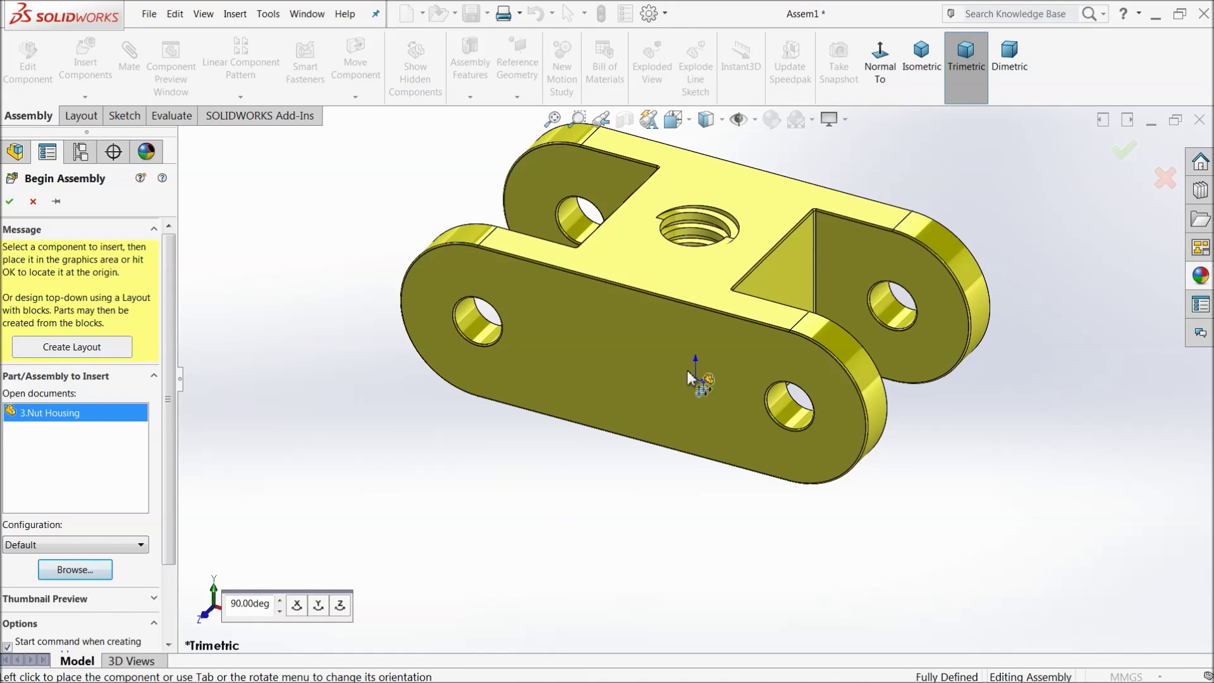
pyautogui.click(689, 378)
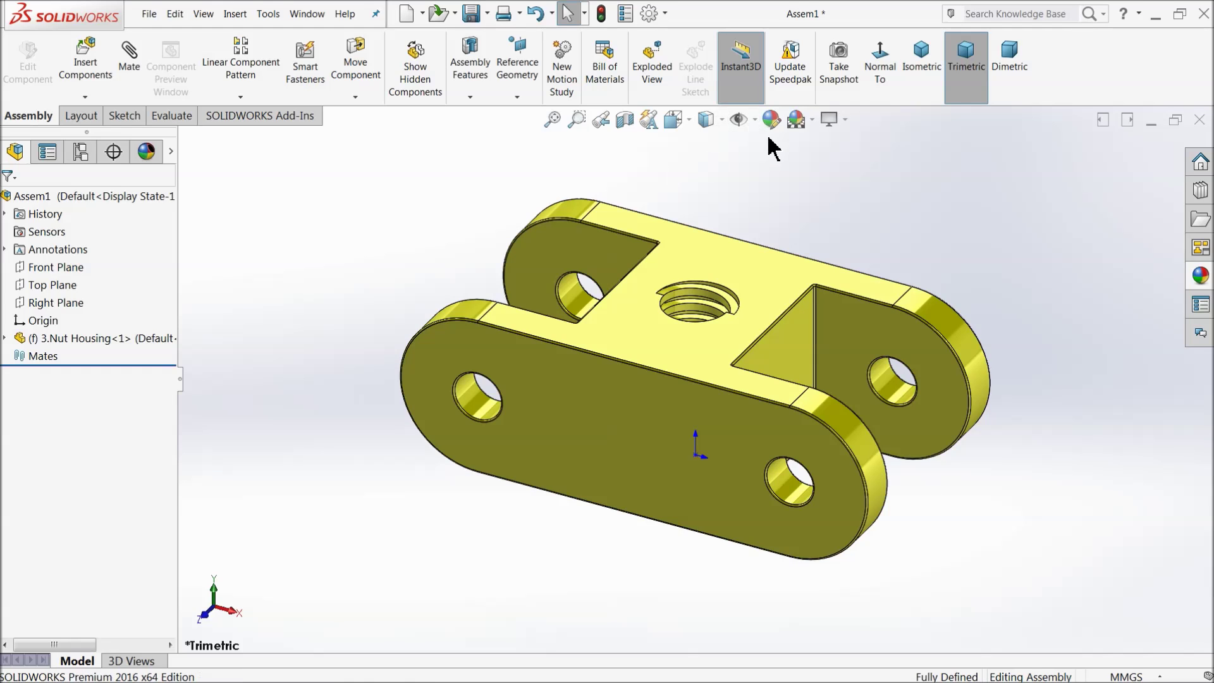
# - Display the assembly's Front Plane and then its Top Plane
pyautogui.click(57, 268)
pyautogui.middleClick(447, 316)
pyautogui.middleClick(447, 317)
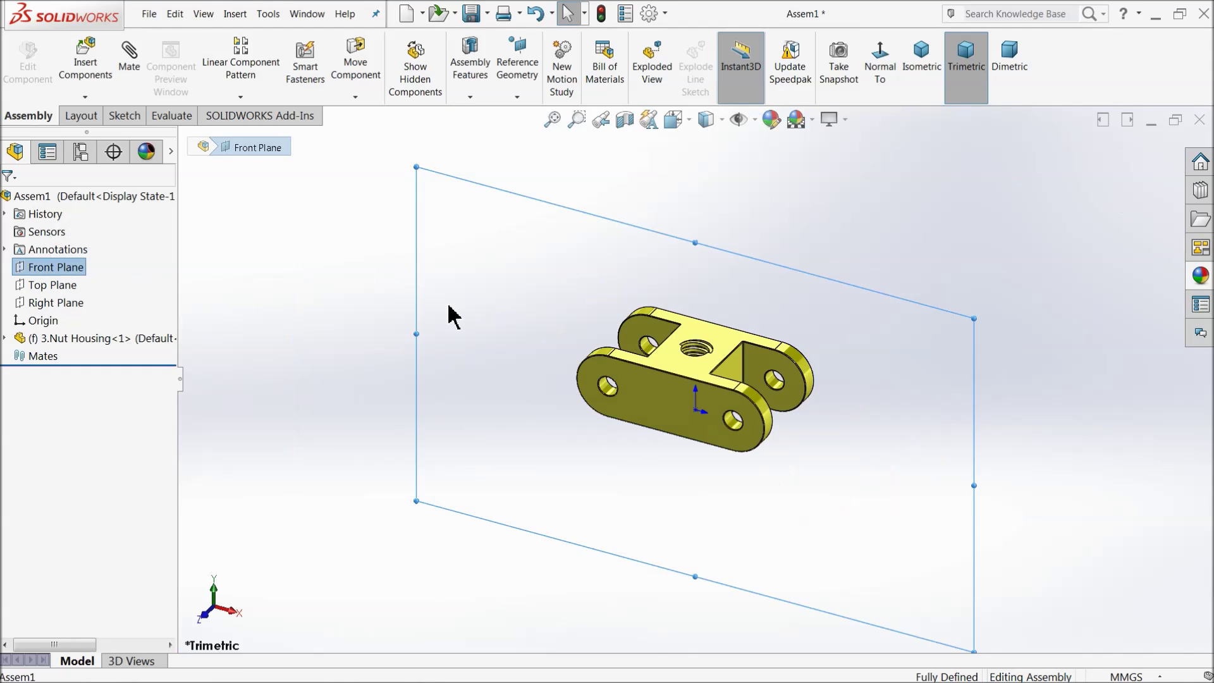
pyautogui.moveTo(482, 330); pyautogui.dragTo(567, 336, button='middle')
pyautogui.click(48, 284)
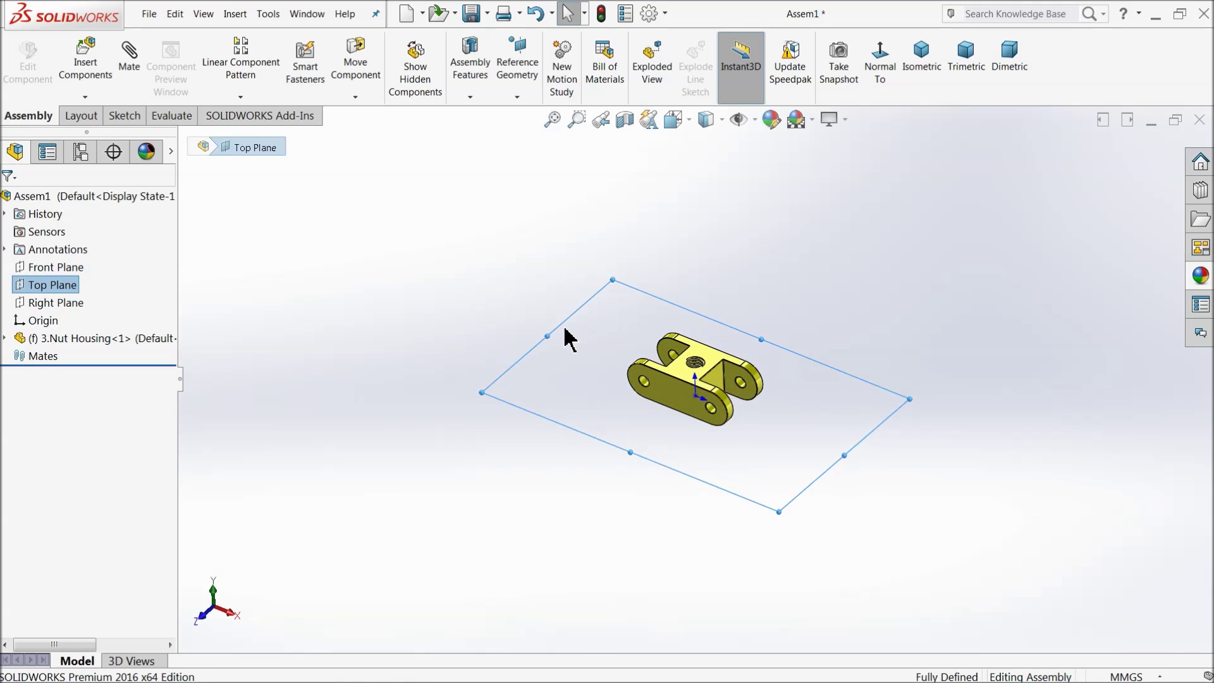
# - Hide the origin marker and apply the Plain White background scene
pyautogui.click(756, 125)
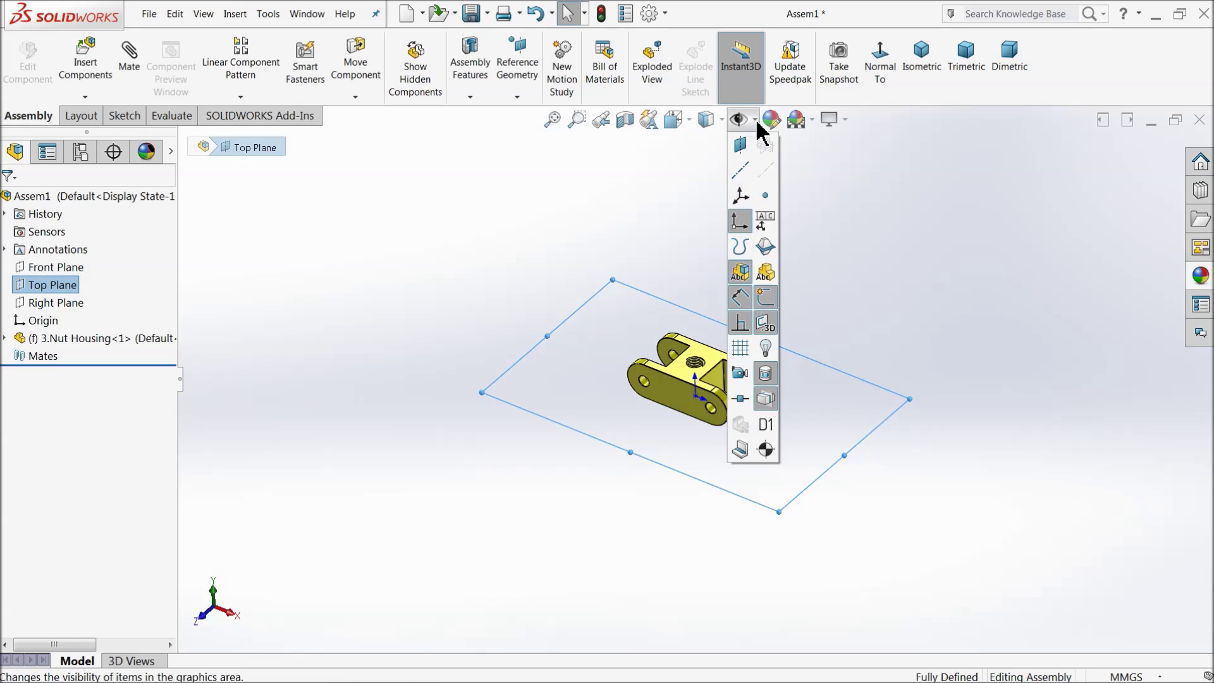
pyautogui.click(747, 233)
pyautogui.click(824, 249)
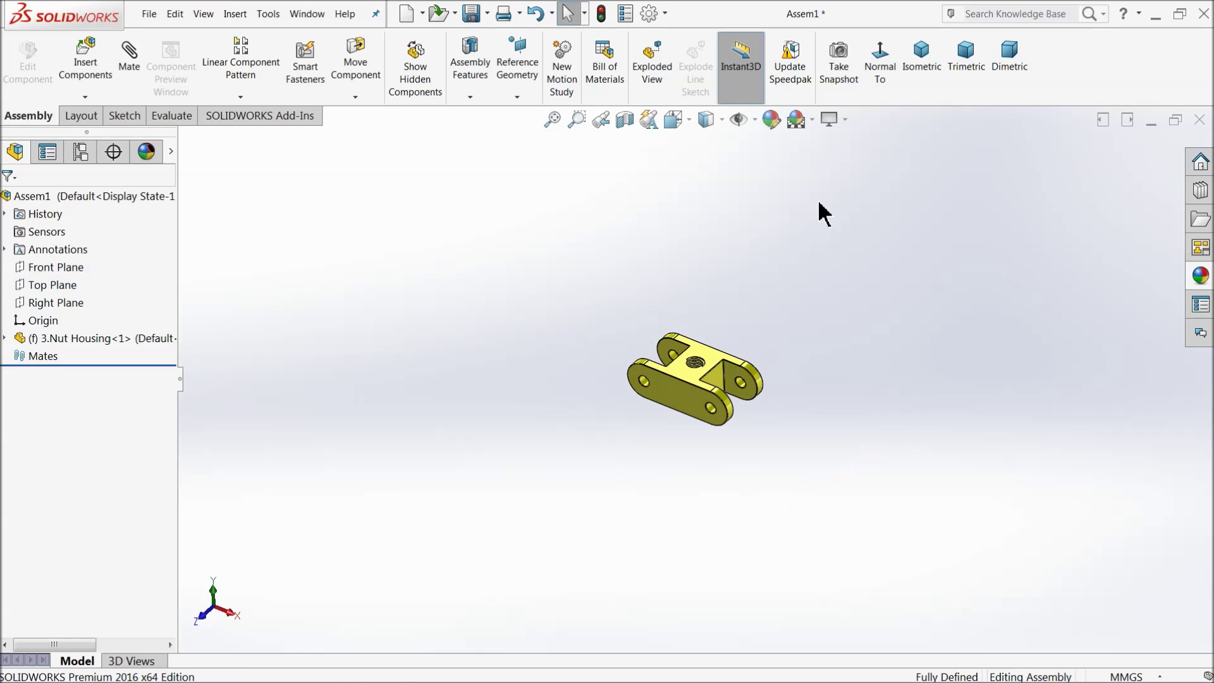
pyautogui.click(812, 119)
pyautogui.click(832, 39)
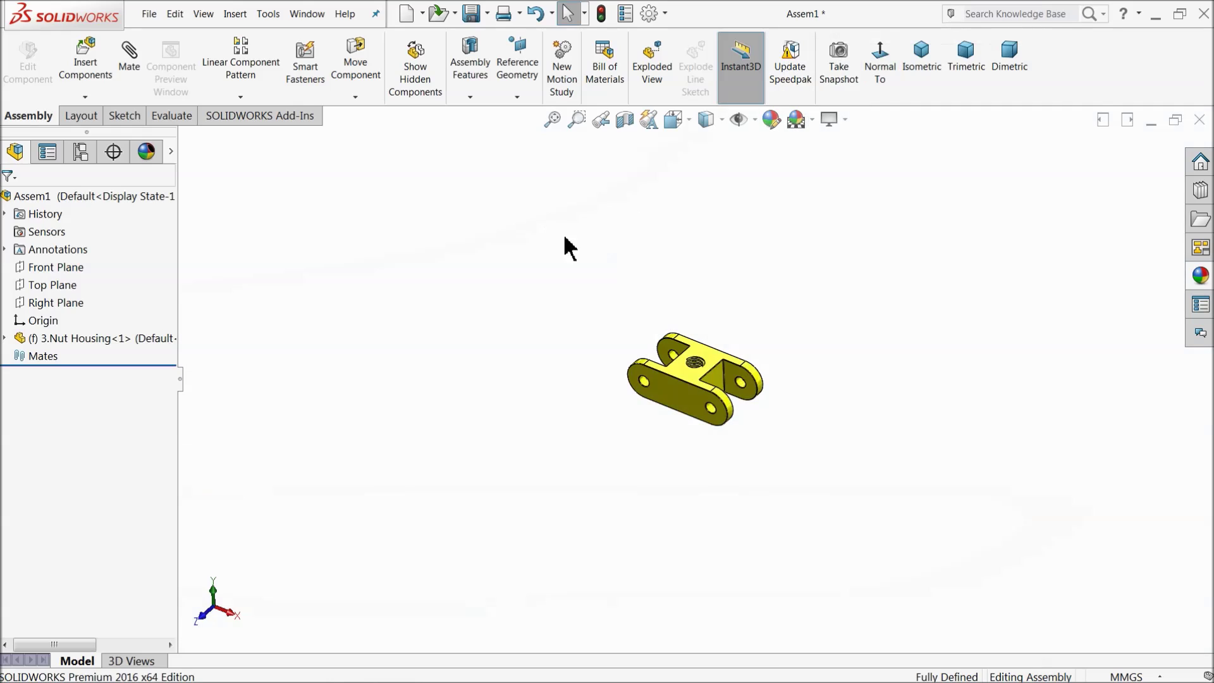
pyautogui.scroll(-3, 767, 407)
pyautogui.scroll(-2, 665, 443)
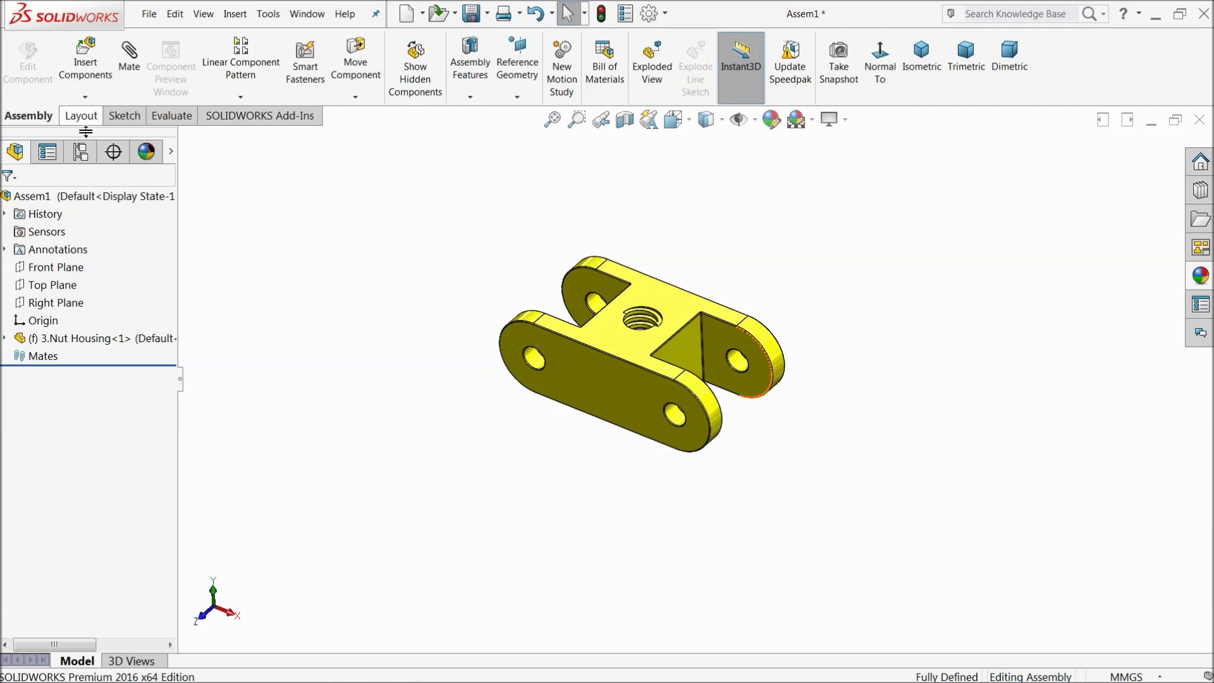
pyautogui.click(87, 63)
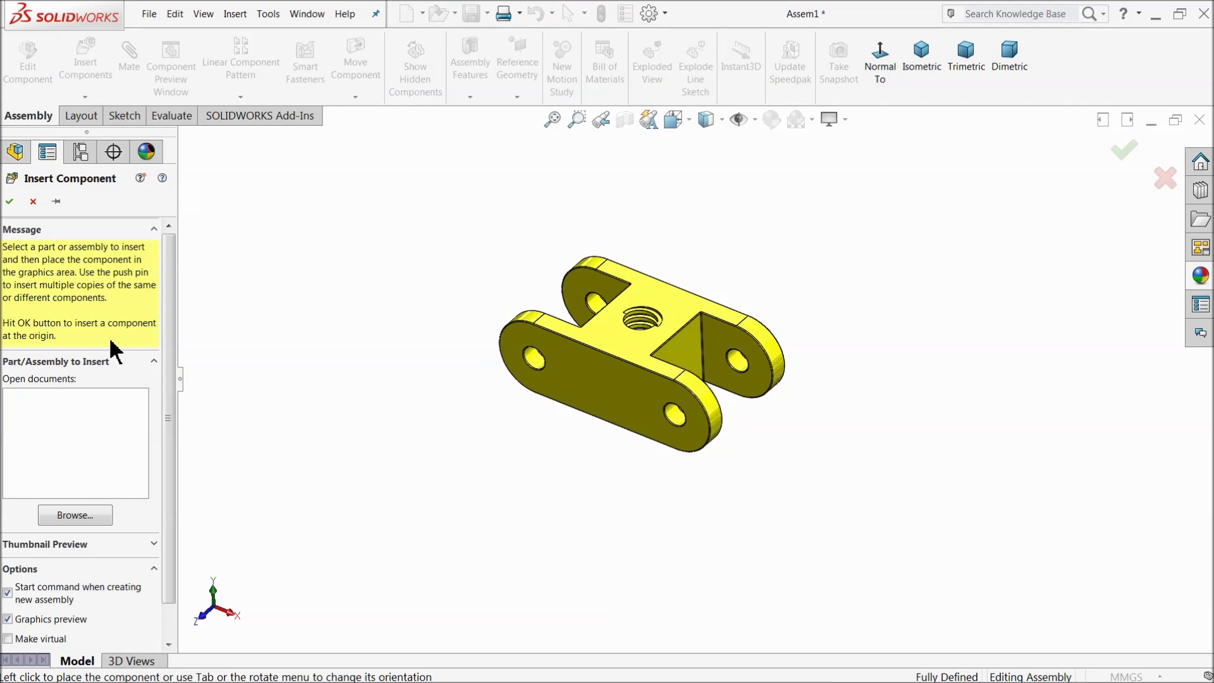
# - Insert 5.Left hand clamp left and 6.Right hand Clamp right of the nut housing
pyautogui.click(70, 516)
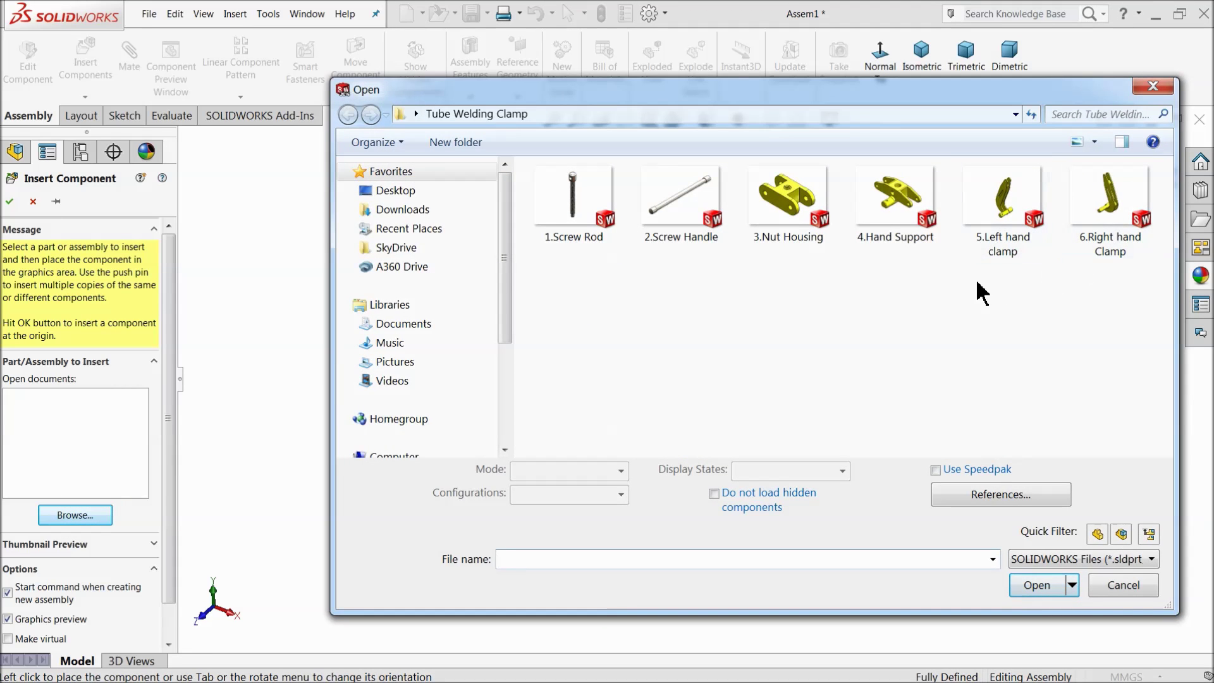
pyautogui.moveTo(1006, 290); pyautogui.dragTo(1125, 238)
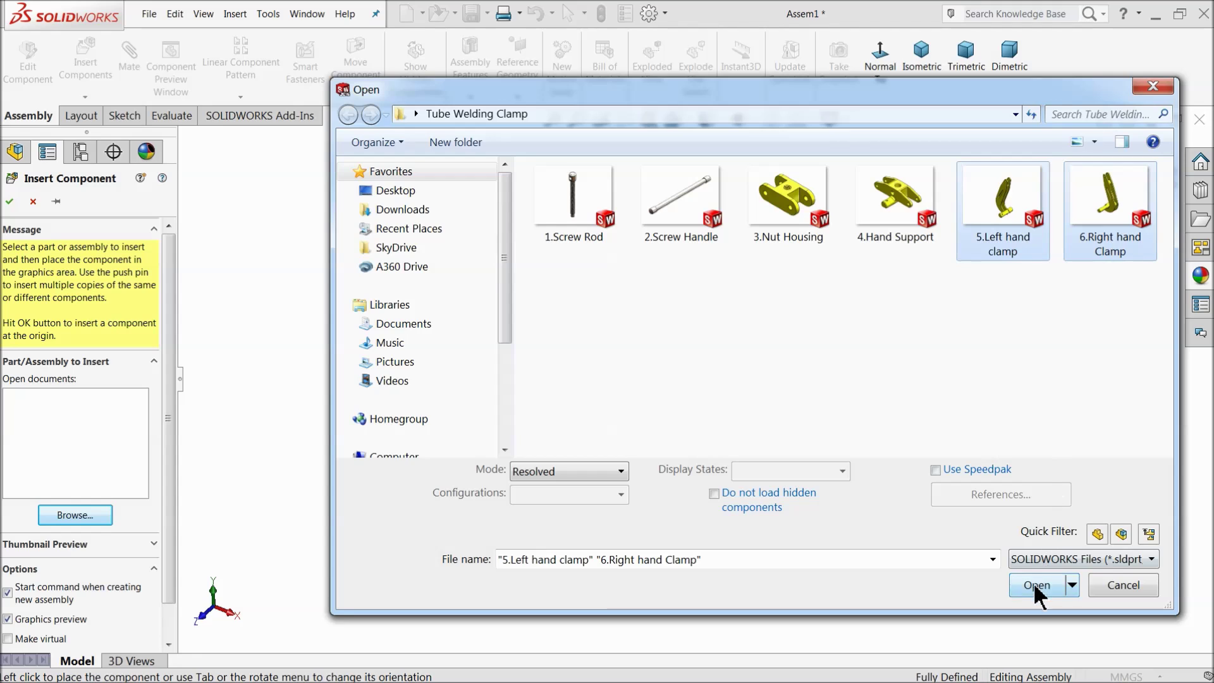
pyautogui.click(1038, 585)
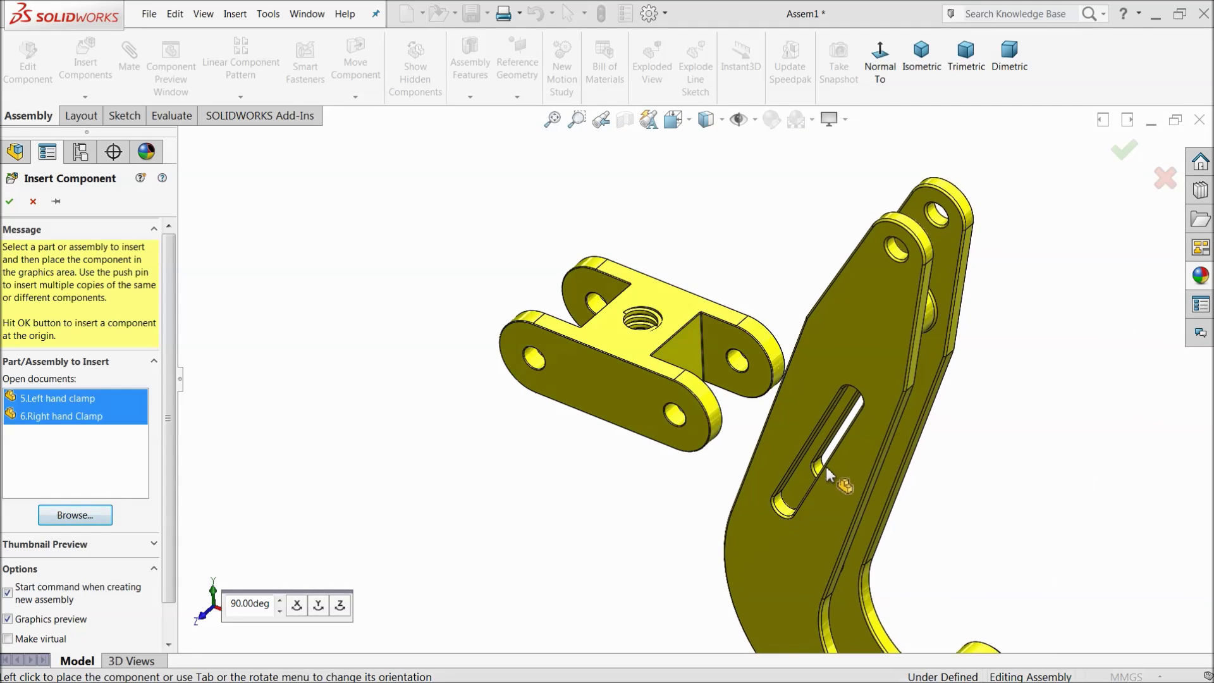
pyautogui.scroll(2, 822, 471)
pyautogui.click(430, 375)
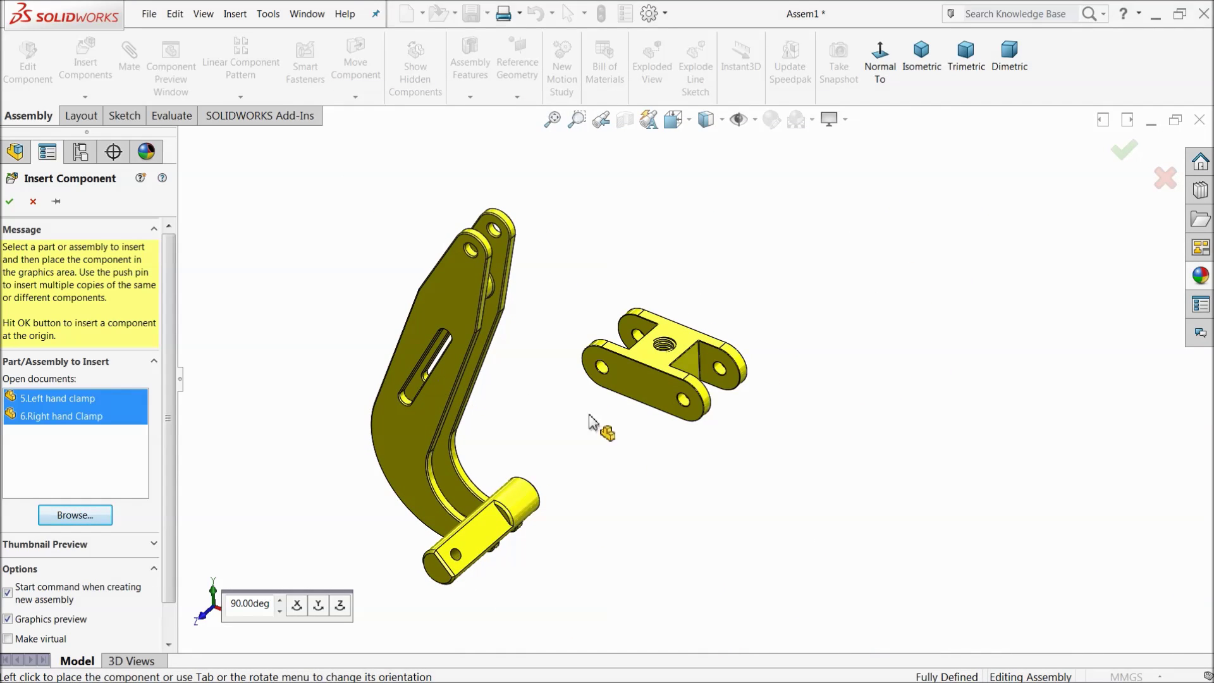
pyautogui.click(808, 481)
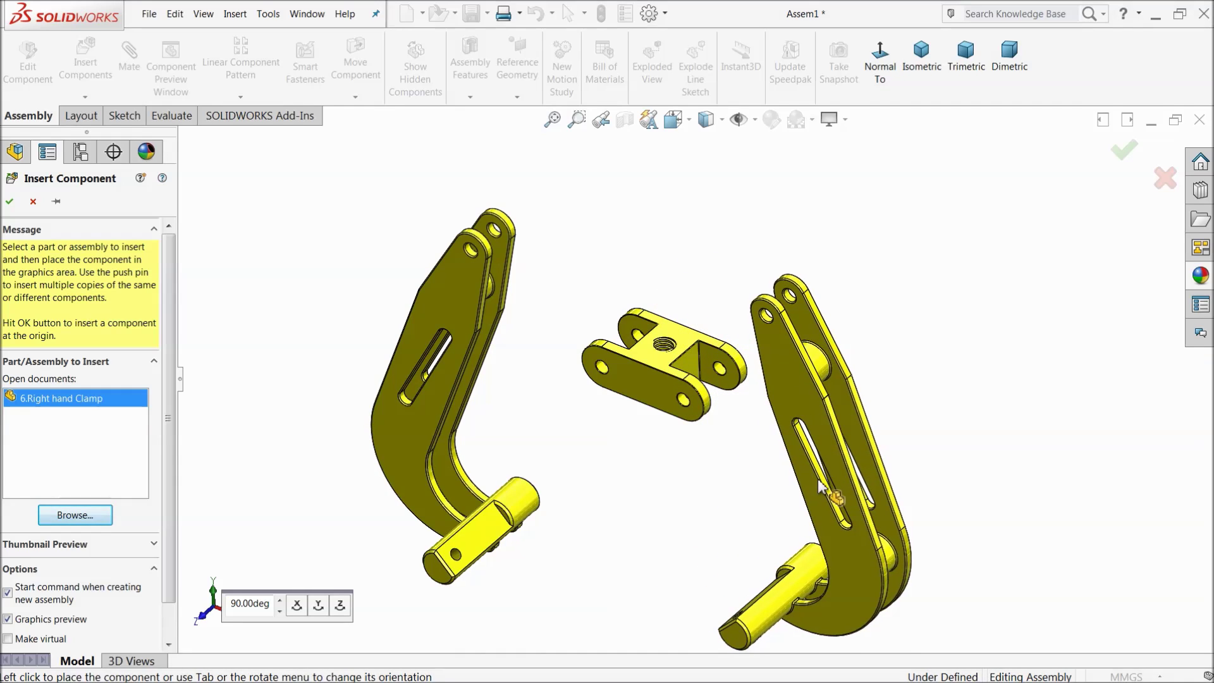
pyautogui.click(129, 64)
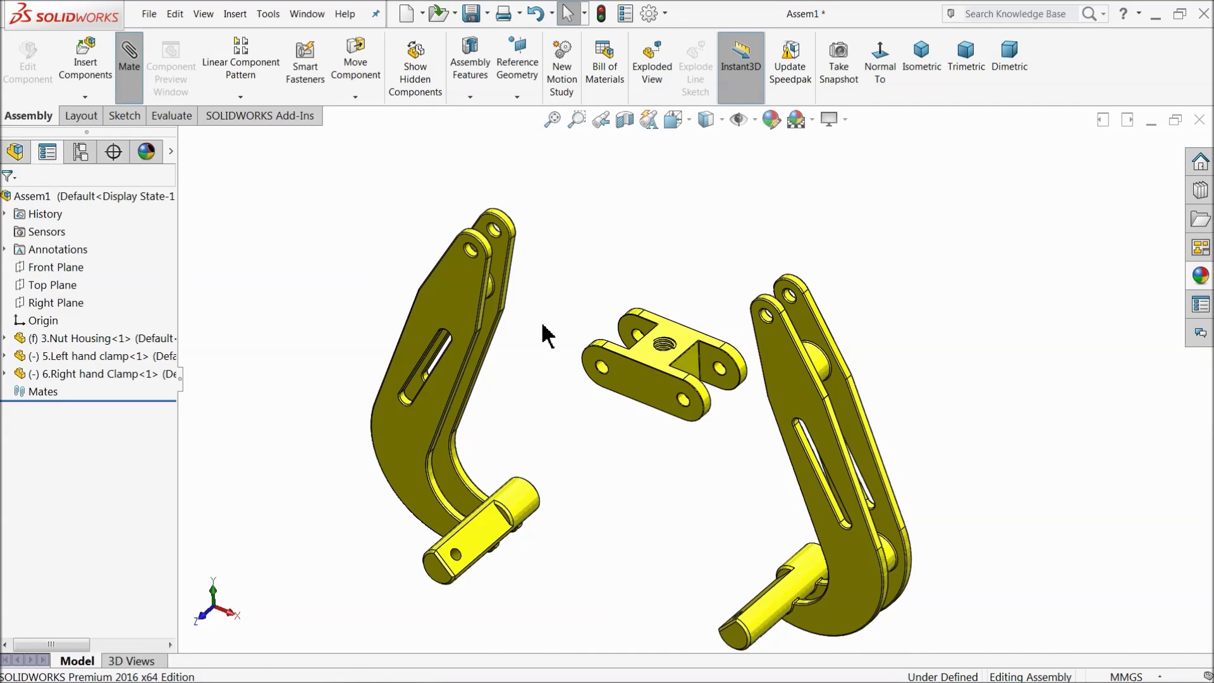
# - Mate the left clamp's pin hole concentric with a Nut Housing end hole
pyautogui.scroll(-3, 493, 273)
pyautogui.click(435, 207)
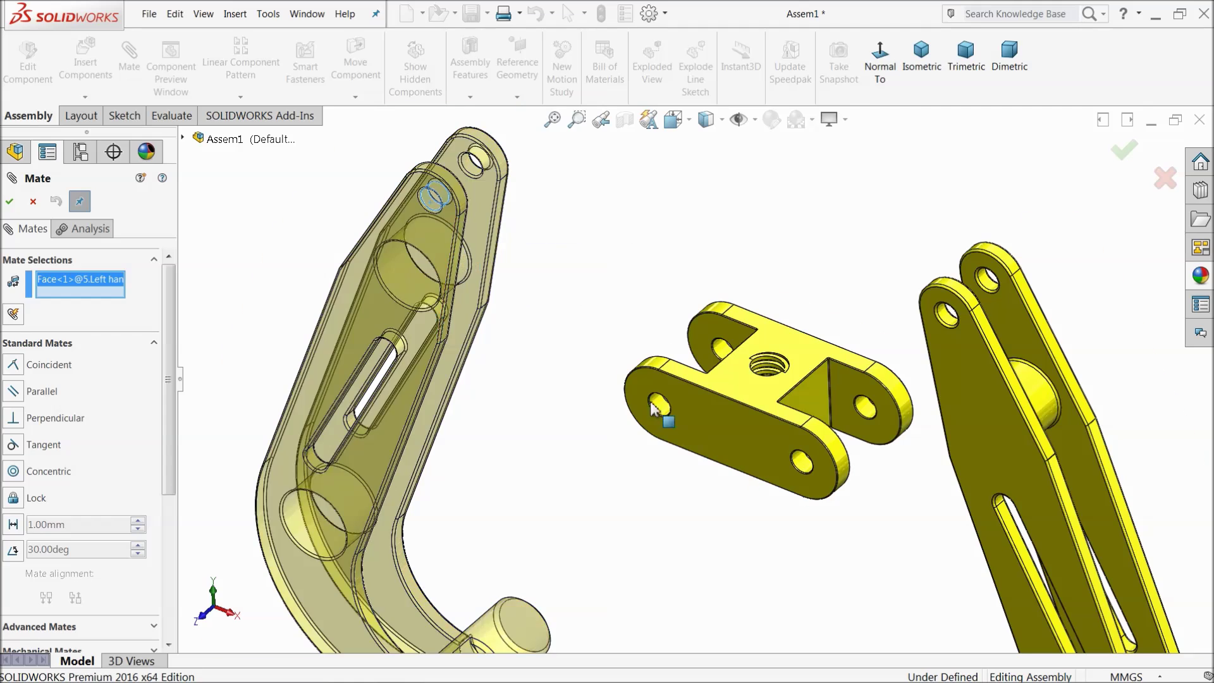
pyautogui.scroll(-3, 661, 408)
pyautogui.click(648, 403)
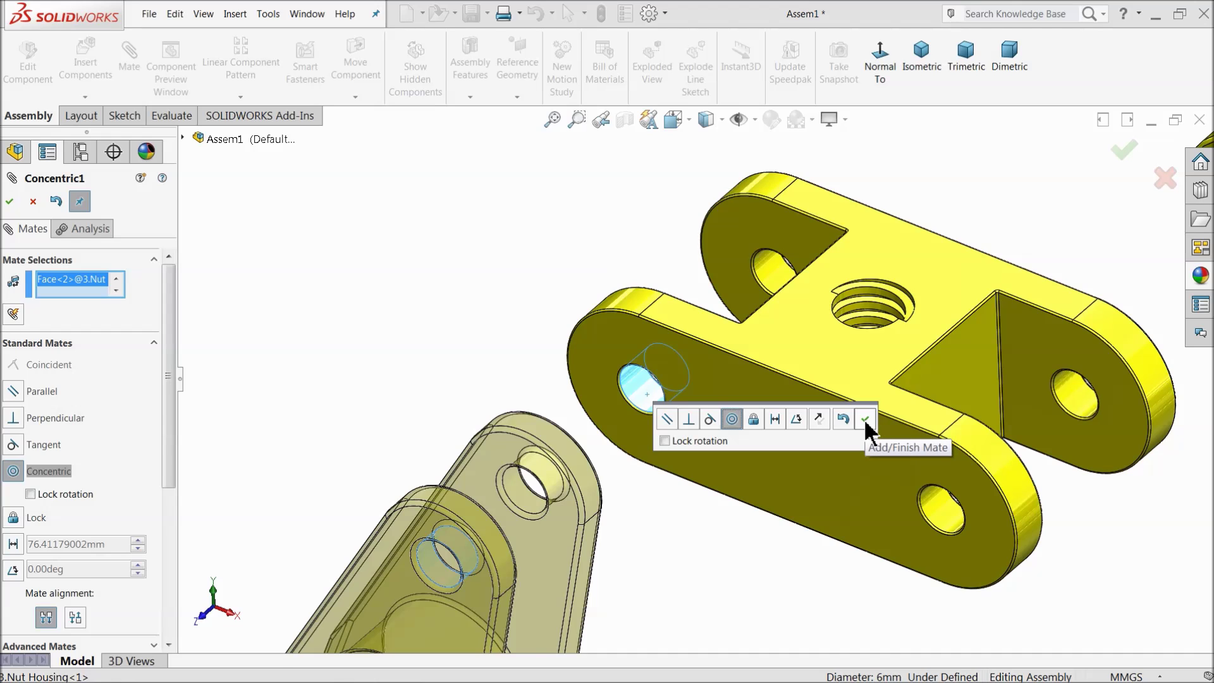
pyautogui.click(865, 420)
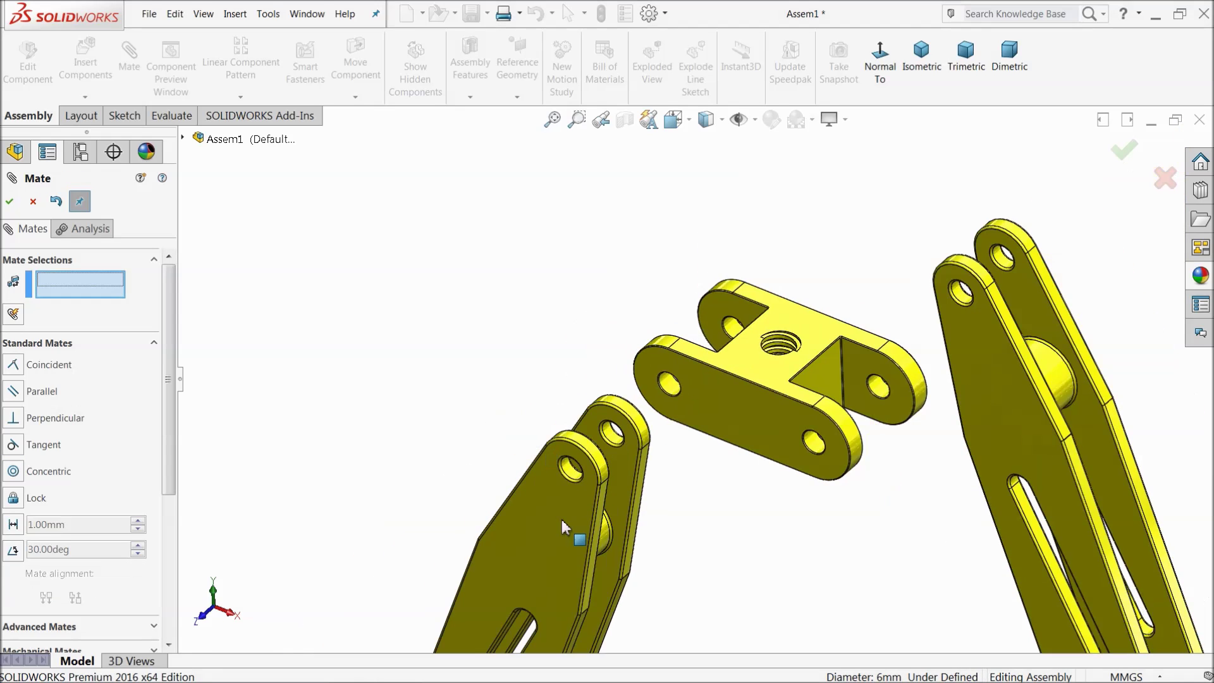
# - Mate the right clamp's pin hole concentric with the housing's other end hole
pyautogui.scroll(3, 915, 382)
pyautogui.scroll(-4, 854, 263)
pyautogui.click(844, 246)
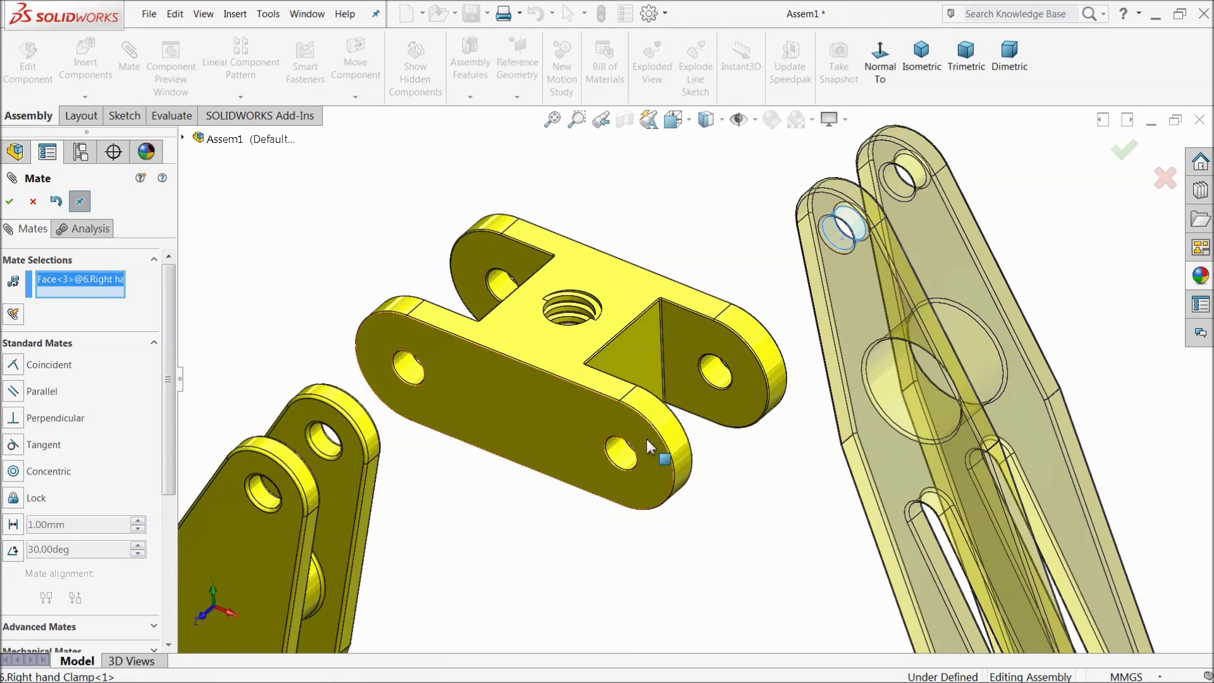
pyautogui.click(619, 457)
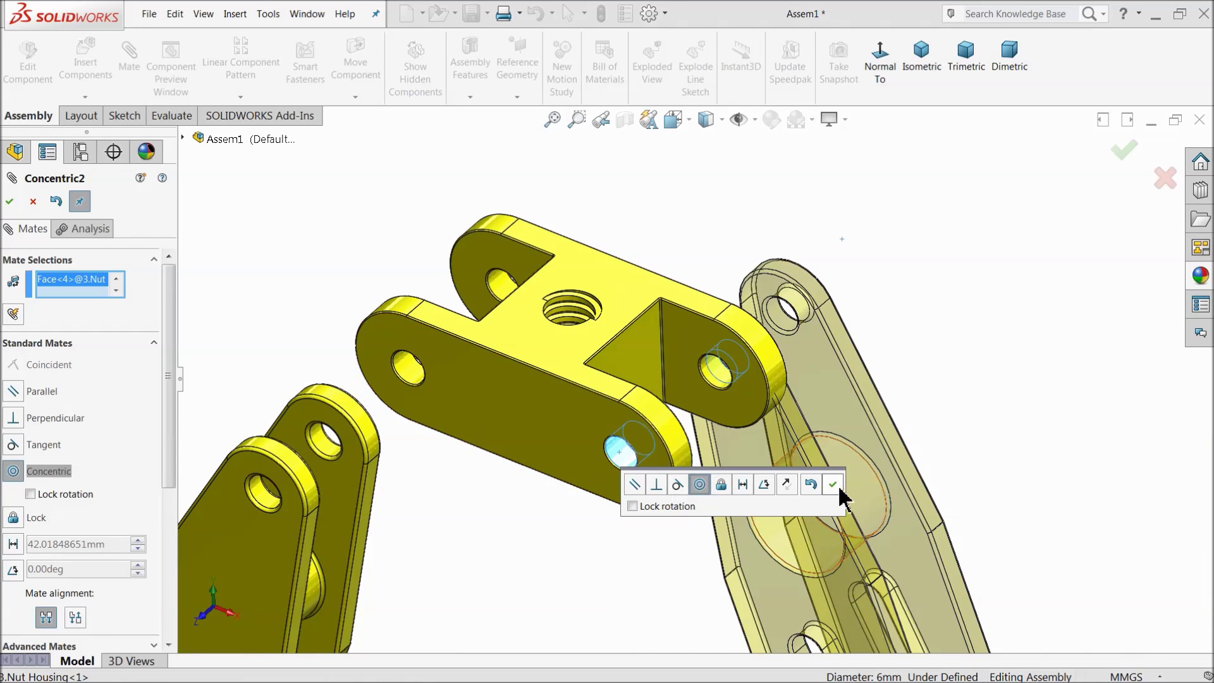
pyautogui.click(833, 485)
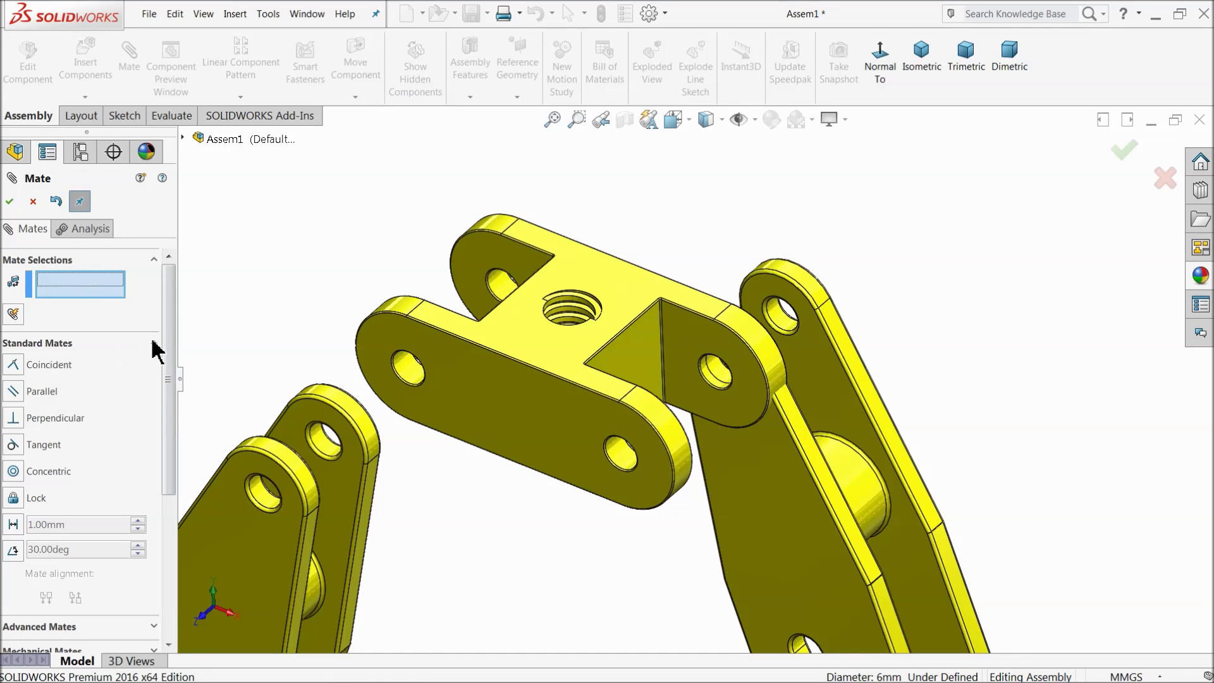
pyautogui.click(152, 345)
pyautogui.click(71, 370)
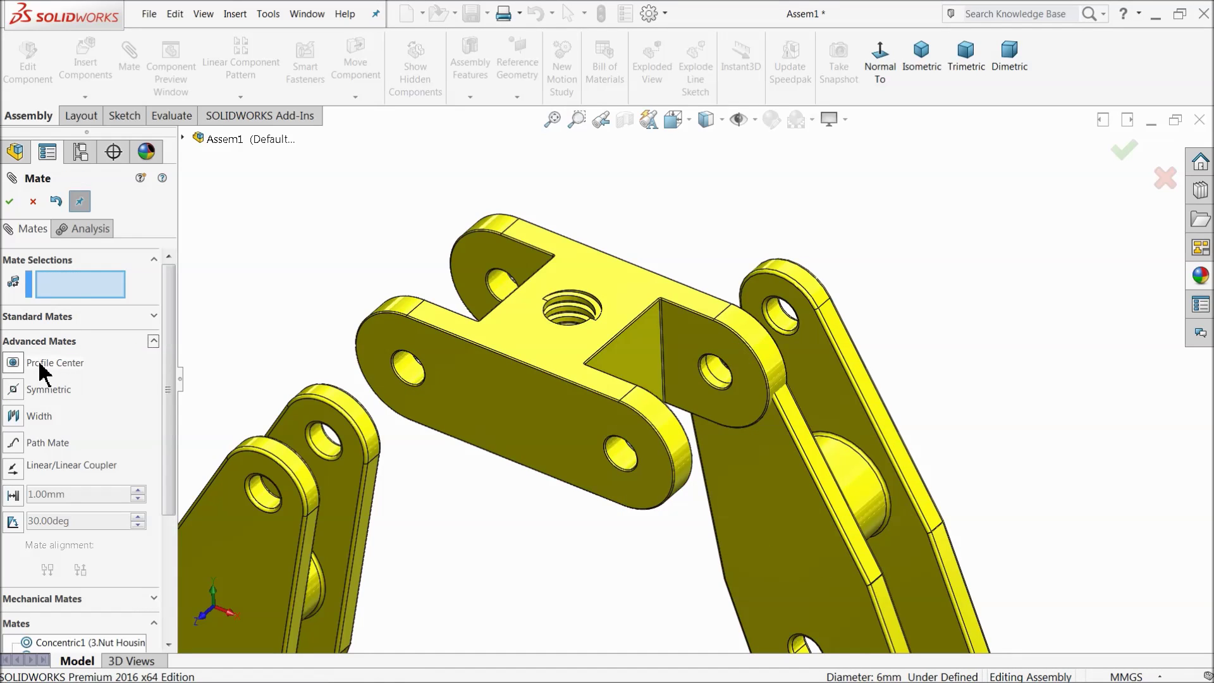
# - Add a Width mate centring the left clamp between the two Nut Housing ear faces
pyautogui.click(29, 418)
pyautogui.scroll(-4, 348, 443)
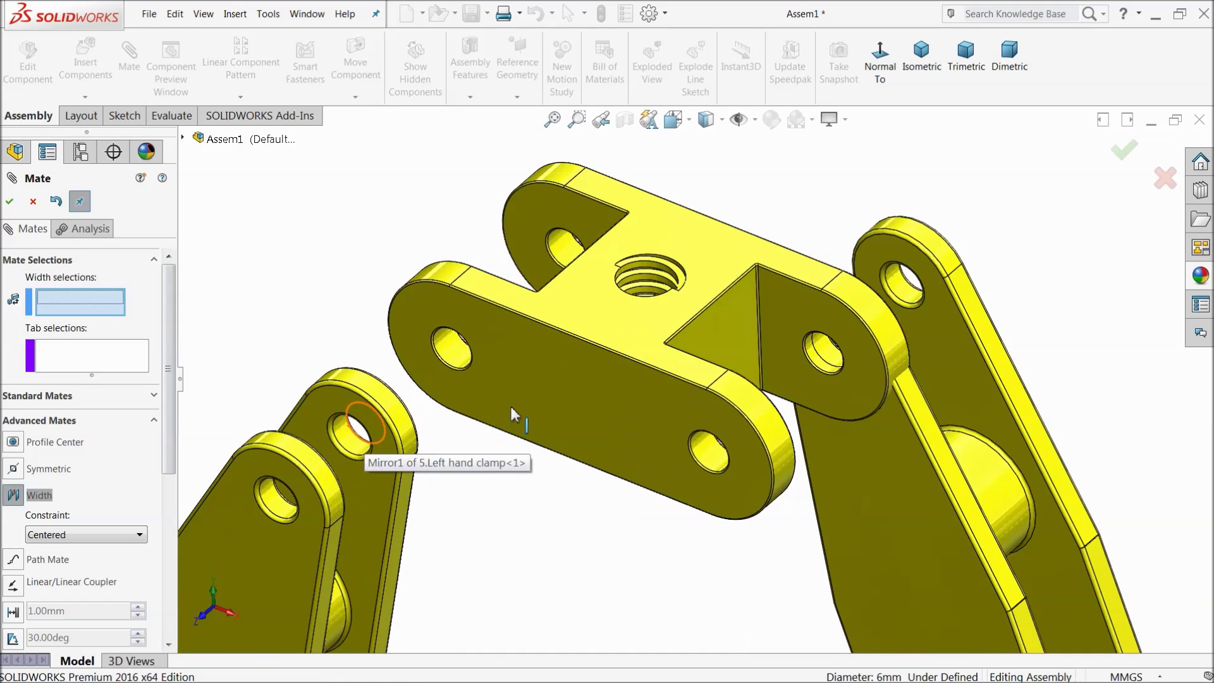
pyautogui.click(559, 235)
pyautogui.moveTo(561, 238); pyautogui.dragTo(476, 344, button='middle')
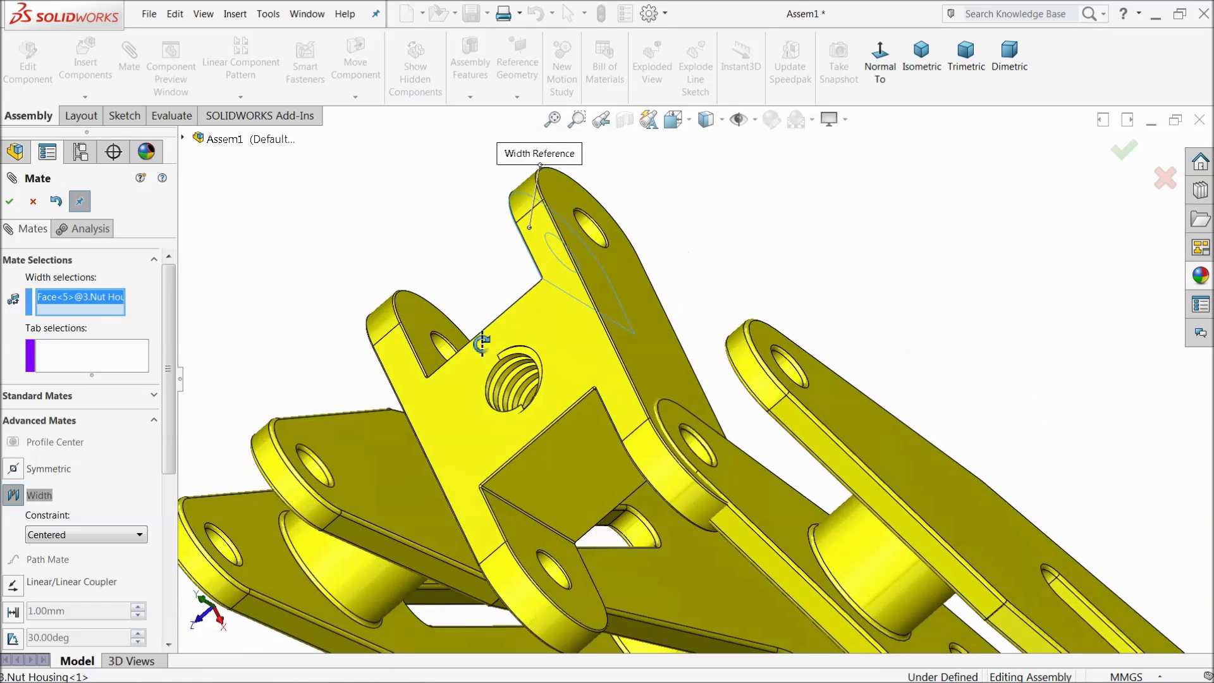
pyautogui.click(424, 320)
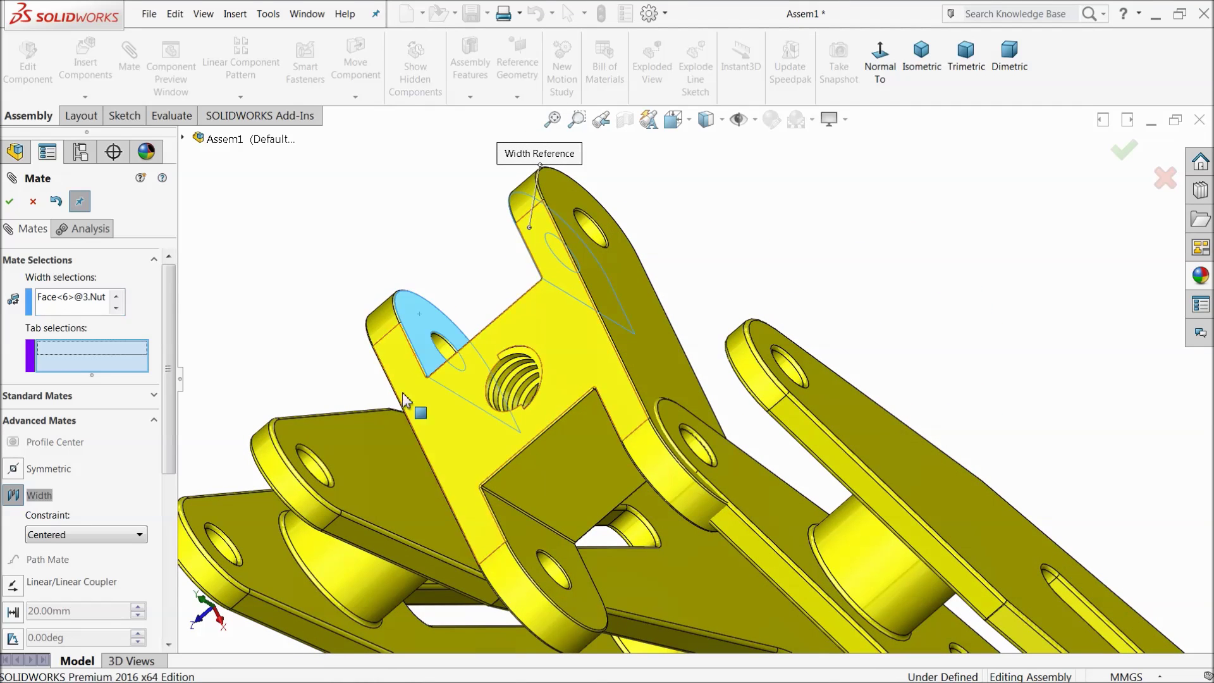
pyautogui.click(325, 448)
pyautogui.scroll(-3, 479, 418)
pyautogui.moveTo(479, 418); pyautogui.dragTo(419, 454, button='middle')
pyautogui.click(379, 453)
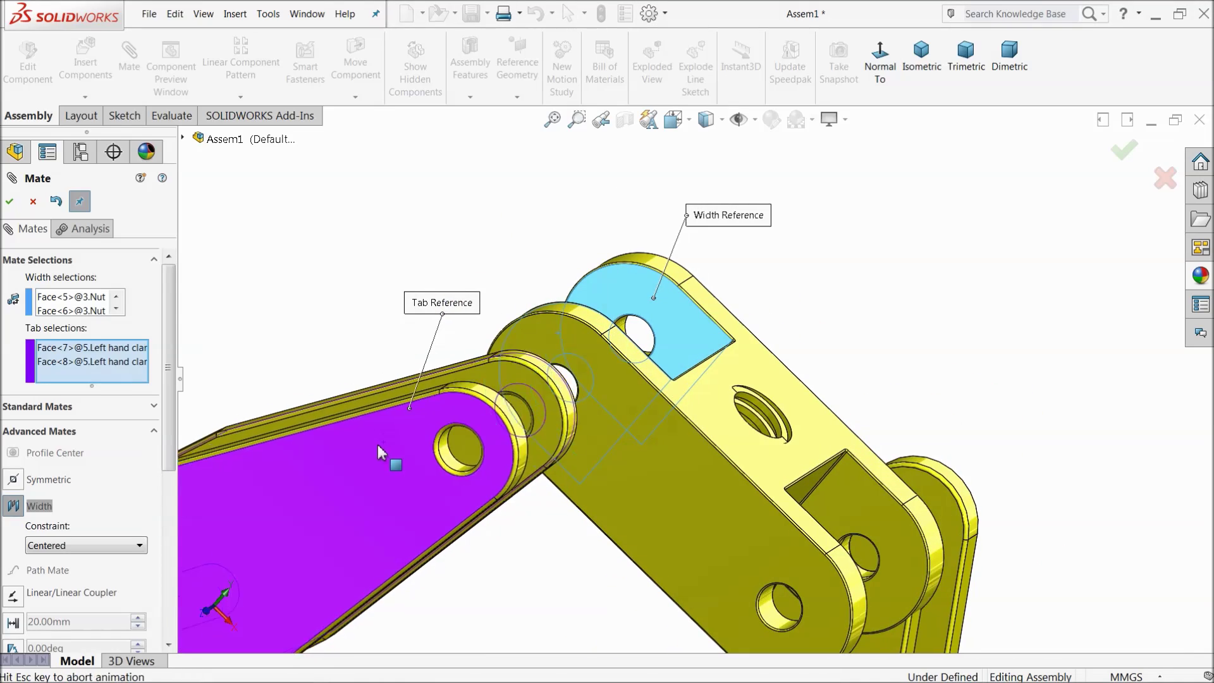
pyautogui.moveTo(420, 320); pyautogui.dragTo(391, 465, button='middle')
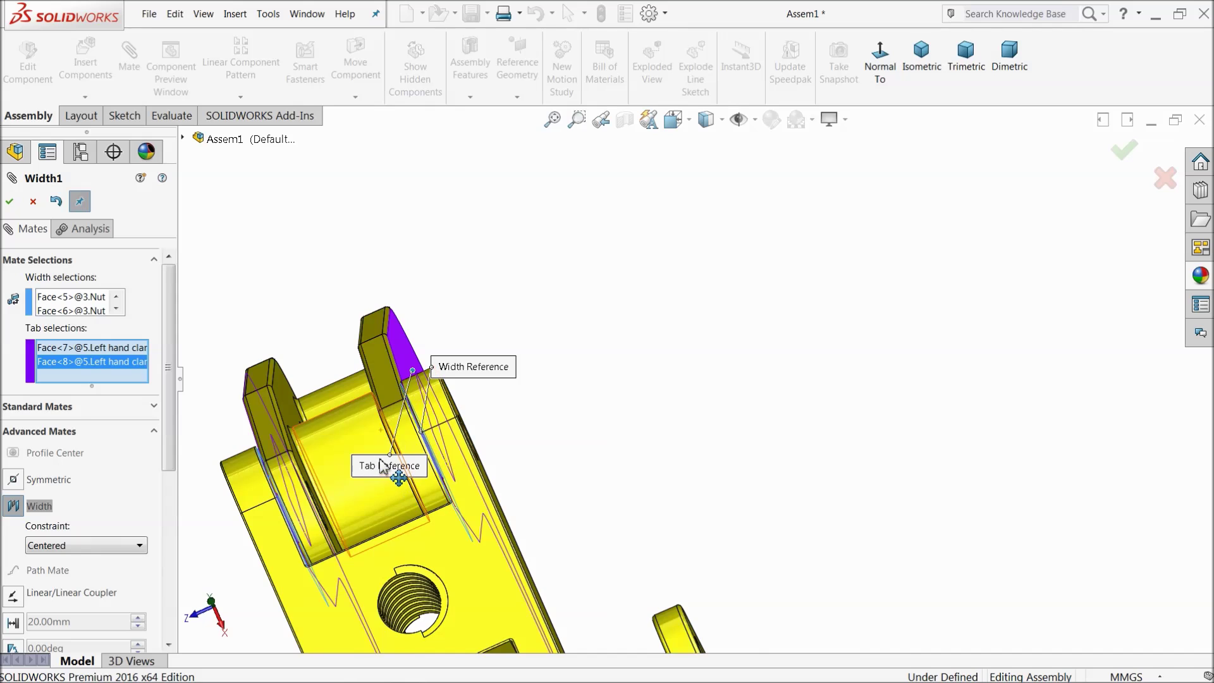
pyautogui.scroll(2, 392, 458)
pyautogui.scroll(3, 443, 454)
pyautogui.moveTo(633, 325); pyautogui.dragTo(637, 407, button='middle')
pyautogui.click(9, 201)
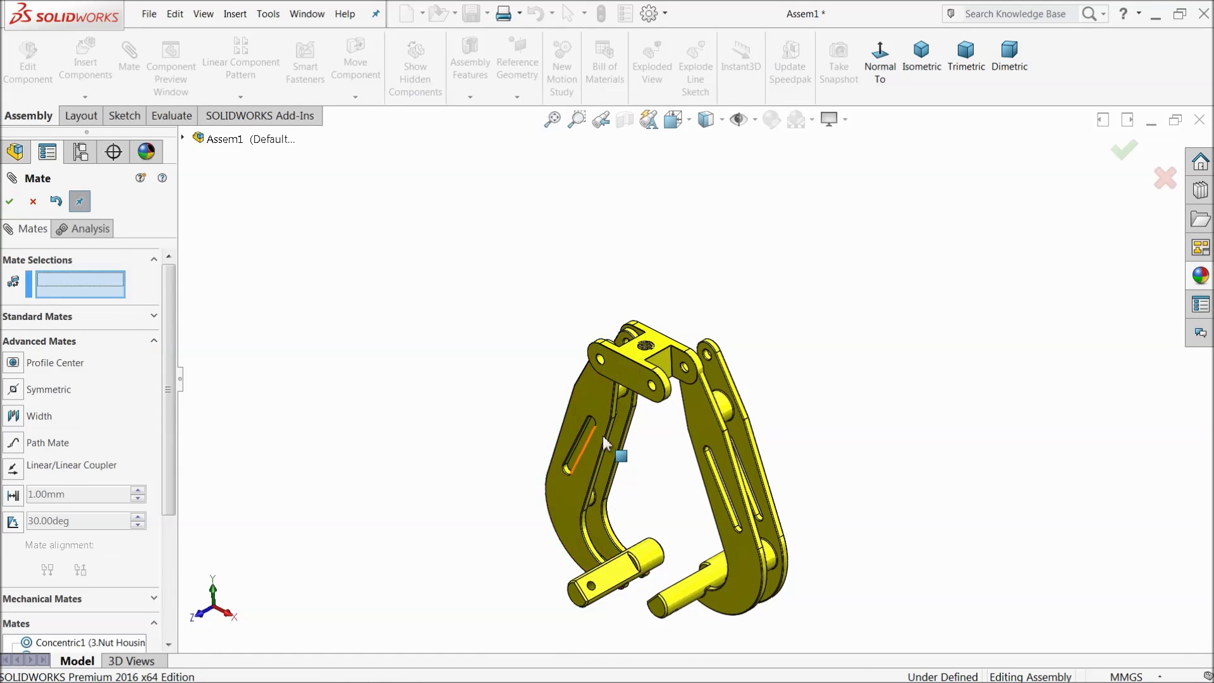
# - Add a Width mate centring the right clamp between the Nut Housing ear faces
pyautogui.scroll(-10, 602, 435)
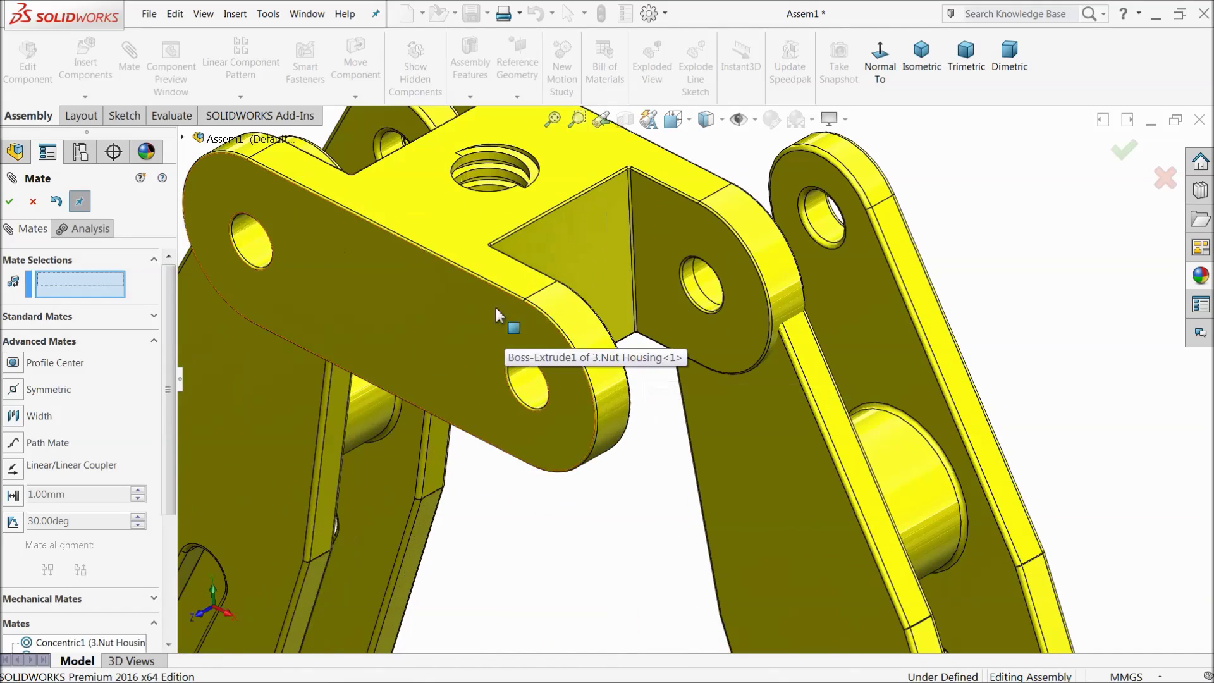
pyautogui.click(674, 259)
pyautogui.moveTo(674, 259); pyautogui.dragTo(561, 356, button='middle')
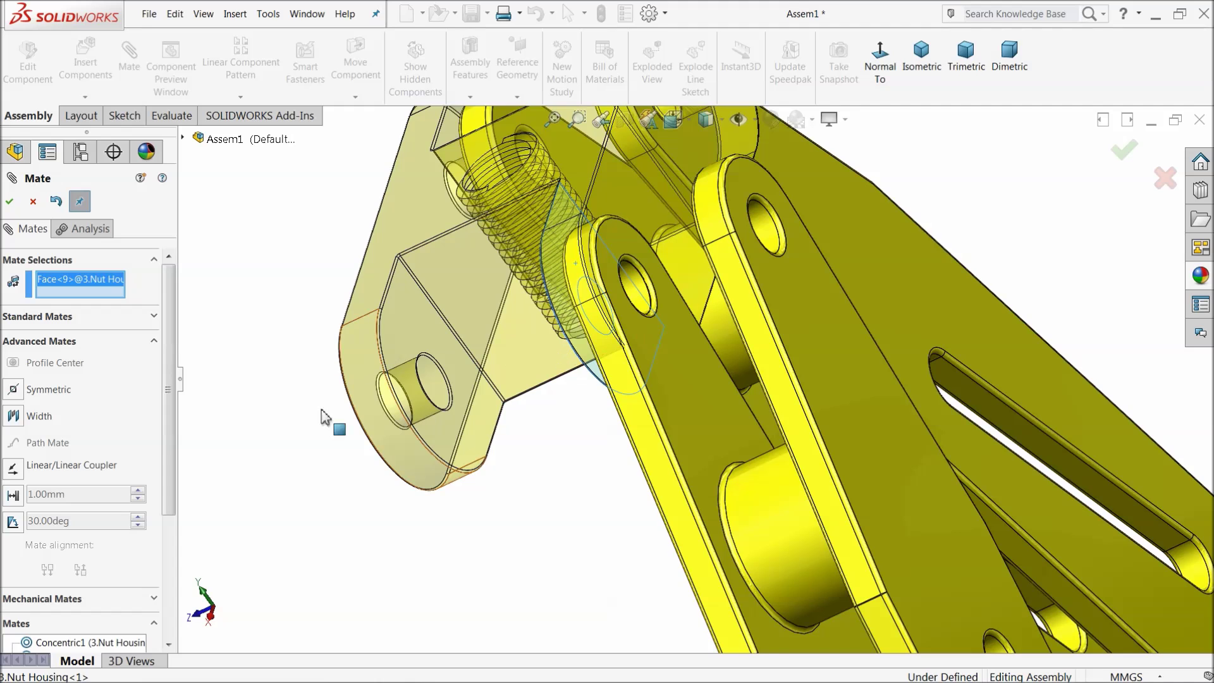
pyautogui.click(14, 417)
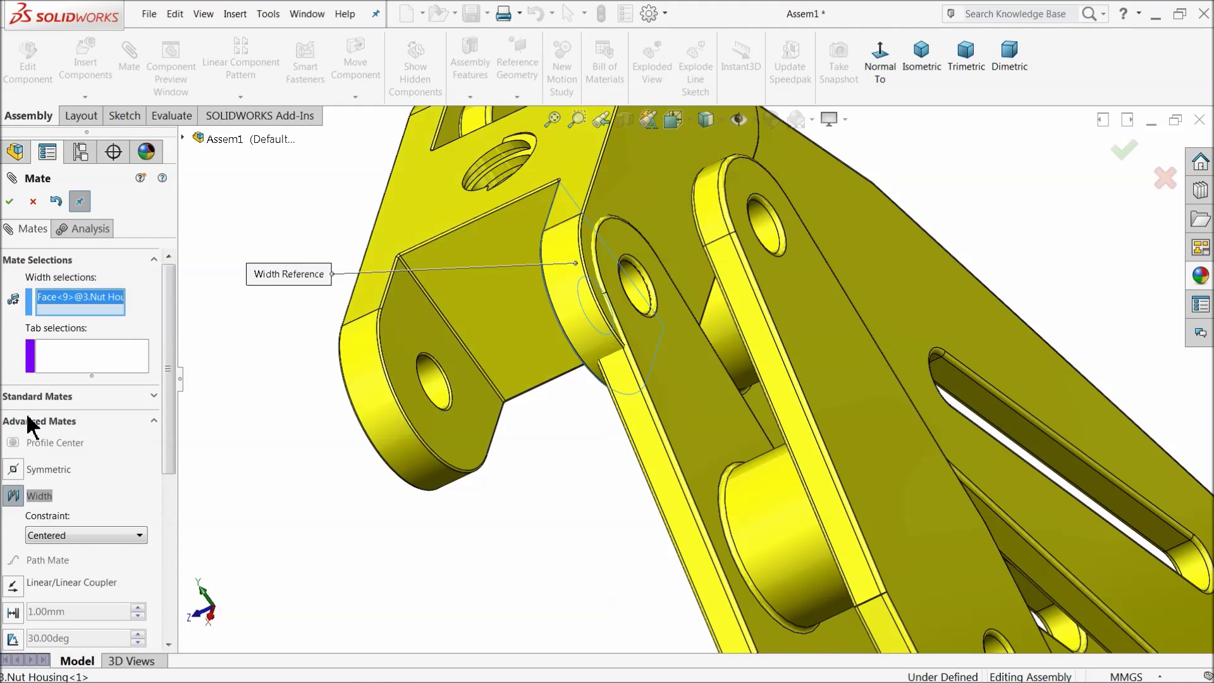
pyautogui.click(408, 339)
pyautogui.moveTo(531, 357); pyautogui.dragTo(651, 354, button='middle')
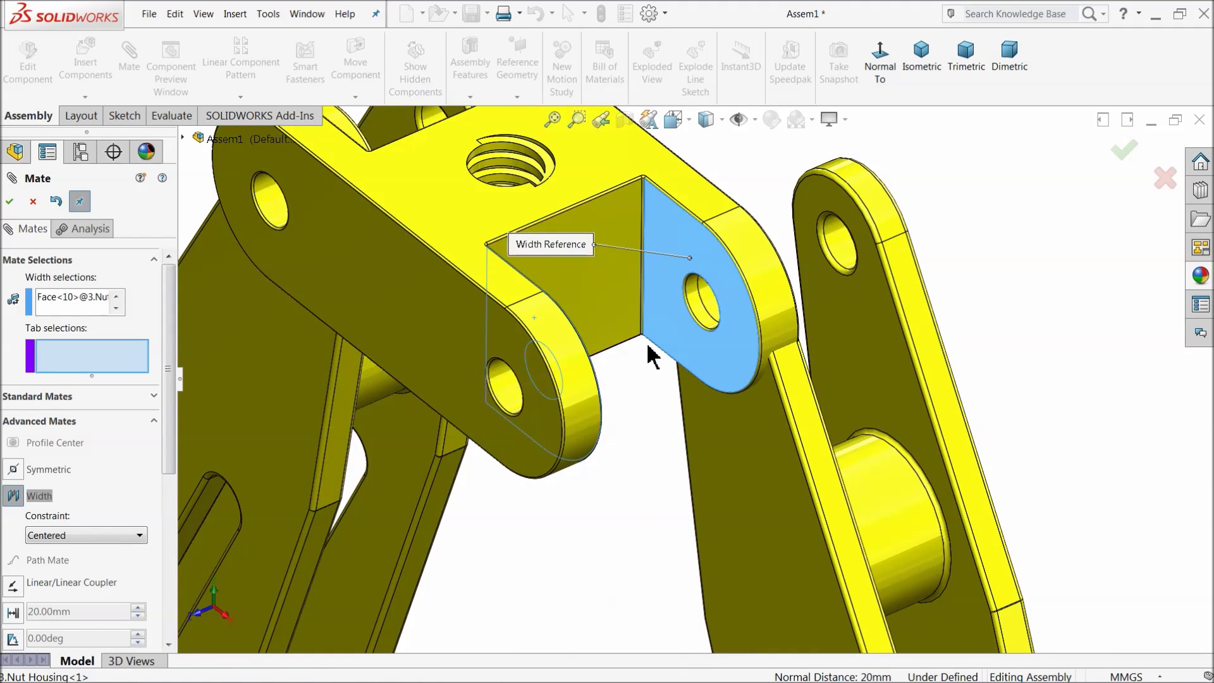
pyautogui.click(727, 430)
pyautogui.moveTo(727, 430); pyautogui.dragTo(723, 405, button='middle')
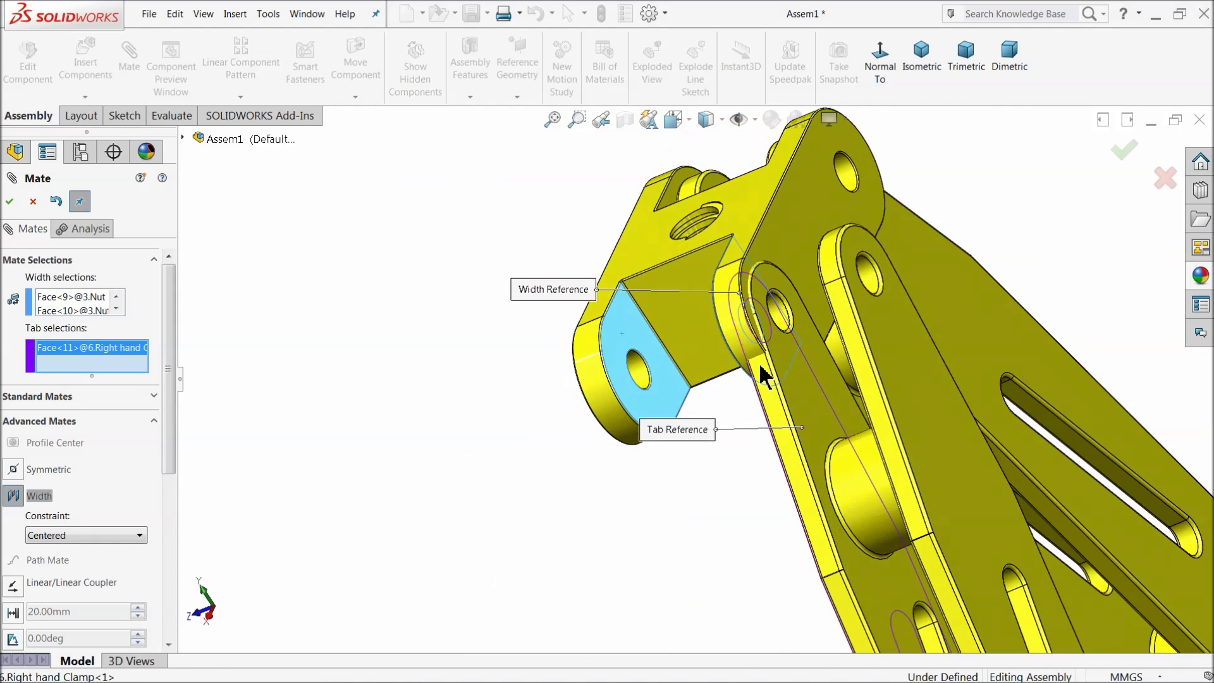
pyautogui.click(895, 339)
pyautogui.moveTo(894, 339); pyautogui.dragTo(848, 361, button='middle')
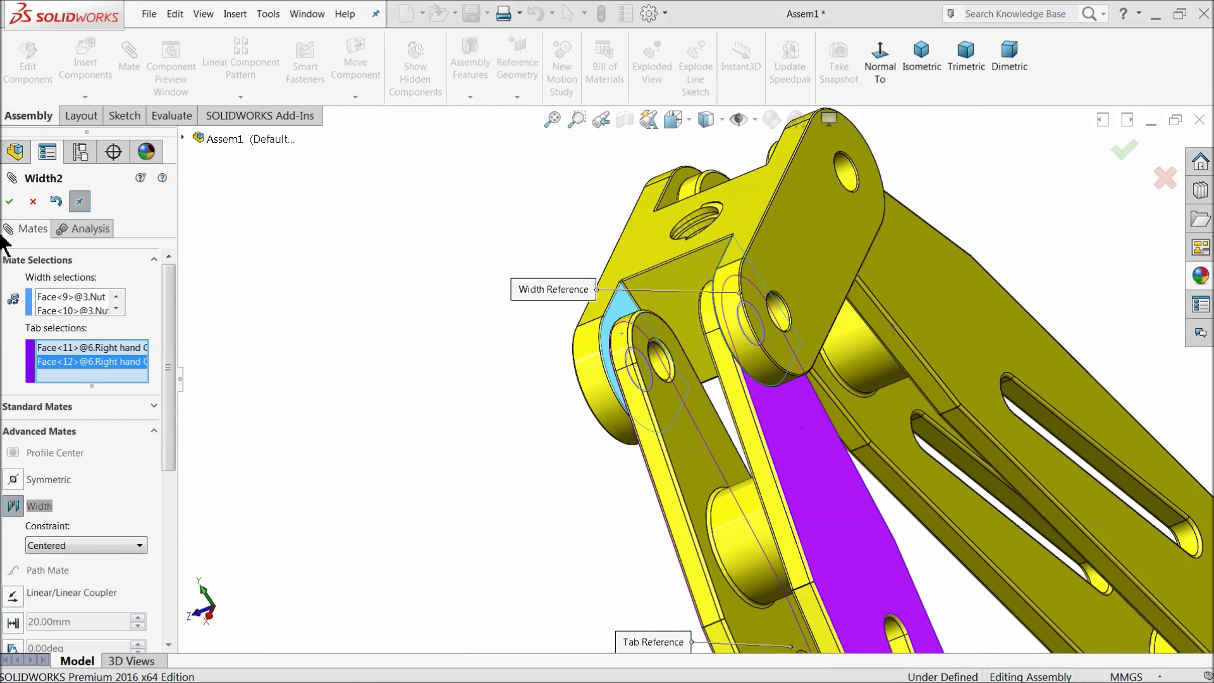
pyautogui.click(10, 202)
pyautogui.scroll(5, 618, 347)
pyautogui.moveTo(715, 445); pyautogui.dragTo(810, 390, button='middle')
pyautogui.scroll(3, 678, 496)
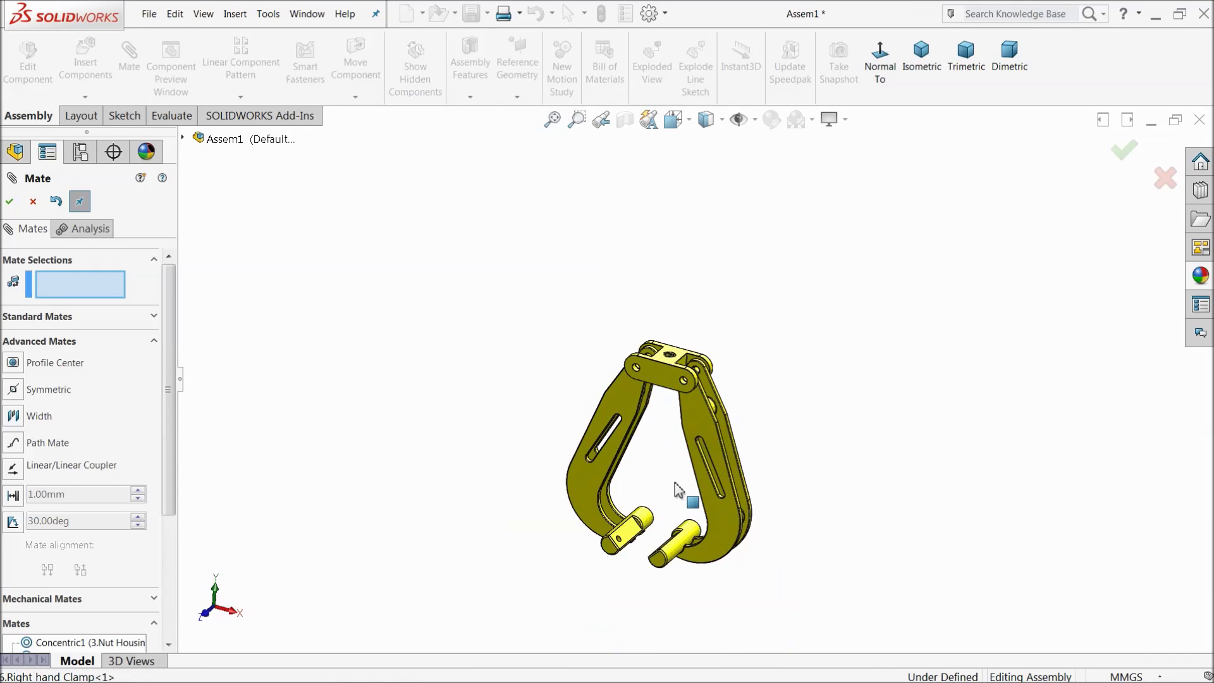
pyautogui.scroll(-5, 588, 396)
# - Swing both clamp arms to test their pivots and close the Mate tool
pyautogui.moveTo(556, 350); pyautogui.dragTo(559, 378)
pyautogui.moveTo(783, 358)
pyautogui.mouseDown()
pyautogui.moveTo(813, 361)
pyautogui.moveTo(798, 372)
pyautogui.mouseUp()
pyautogui.click(33, 202)
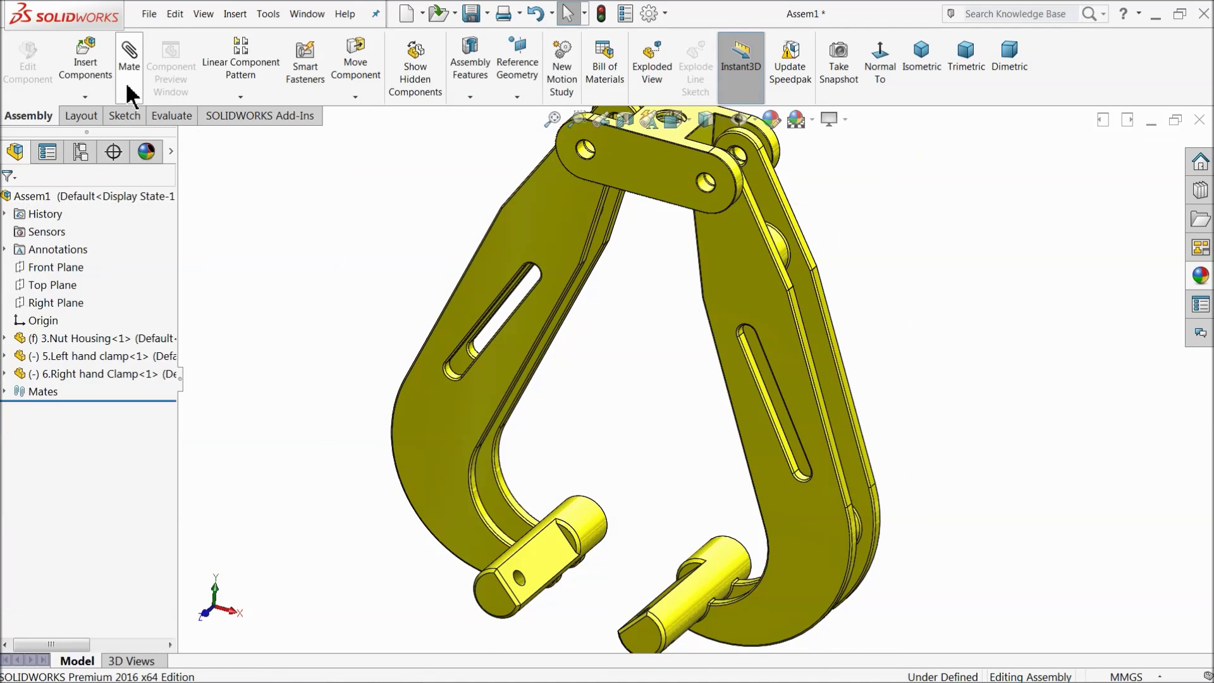
# - Insert 4.Hand Support and place it between the two clamp arms
pyautogui.click(88, 63)
pyautogui.click(66, 519)
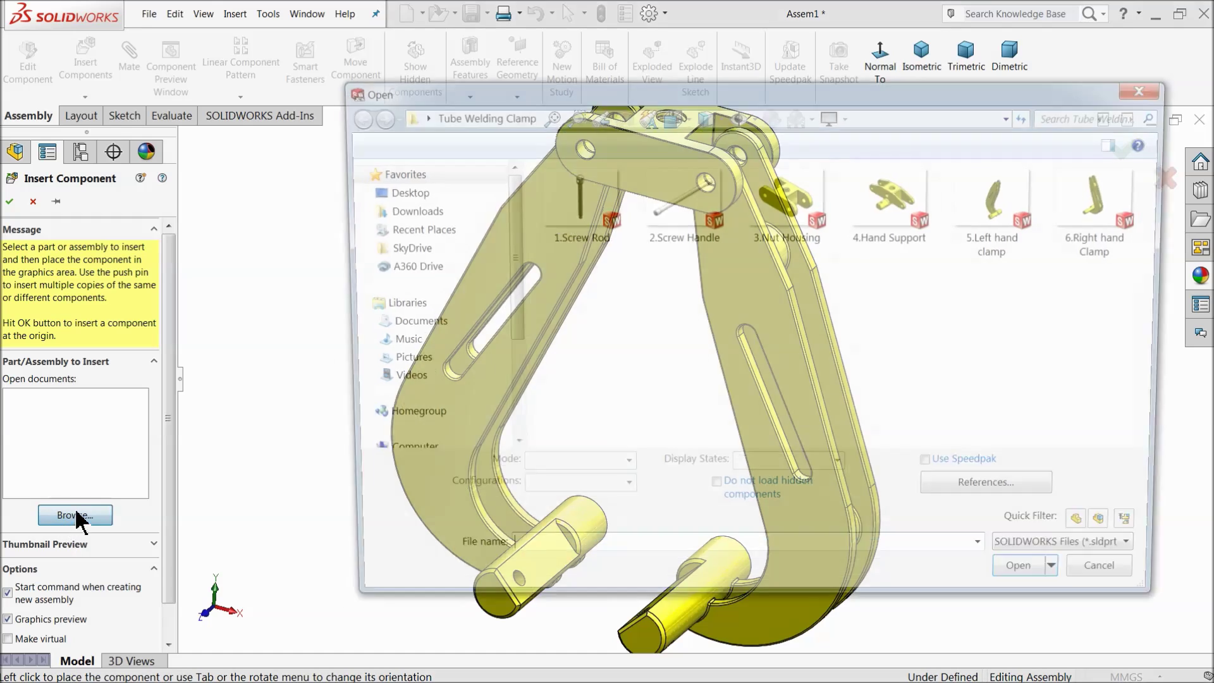
pyautogui.click(895, 190)
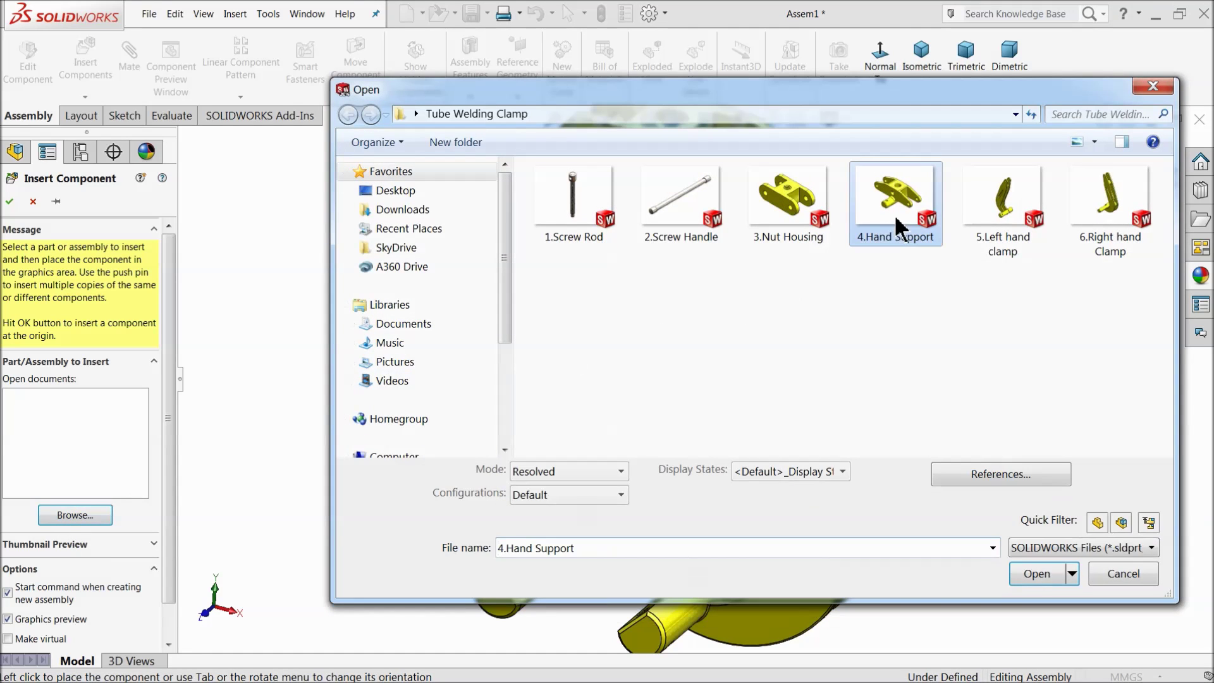
pyautogui.click(1036, 573)
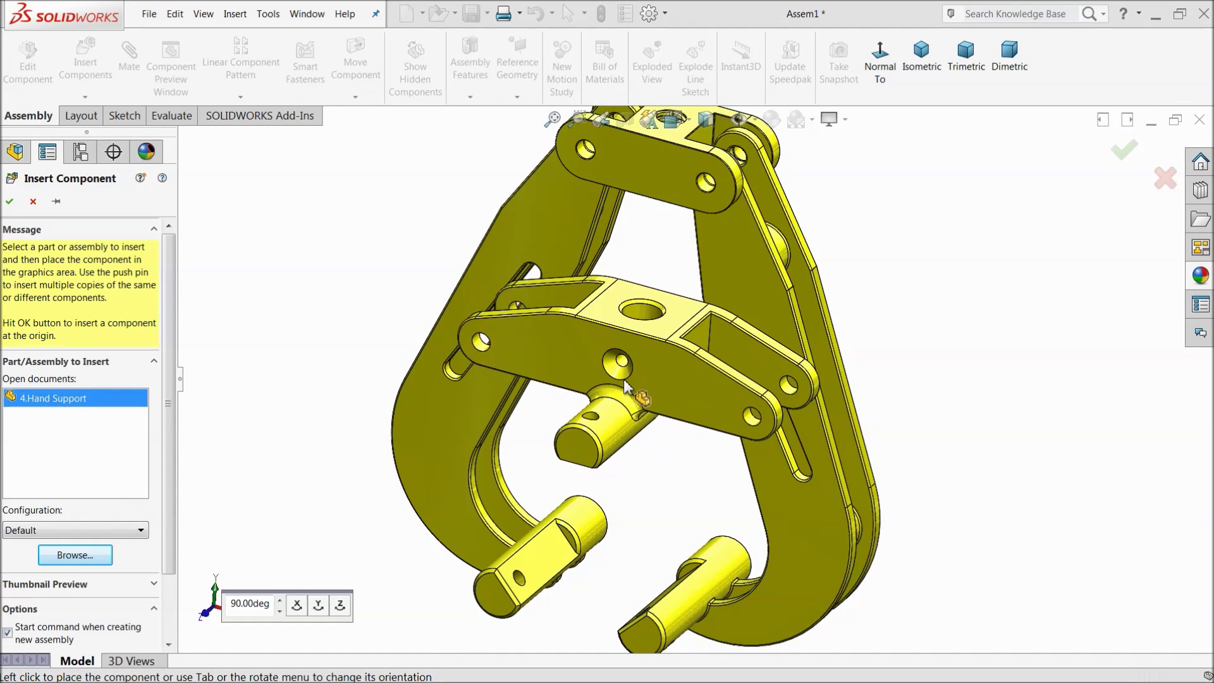
pyautogui.click(623, 378)
pyautogui.moveTo(659, 426)
pyautogui.mouseDown(button='middle')
pyautogui.moveTo(707, 255)
pyautogui.moveTo(699, 208)
pyautogui.moveTo(669, 439)
pyautogui.mouseUp(button='middle')
pyautogui.scroll(-3, 655, 434)
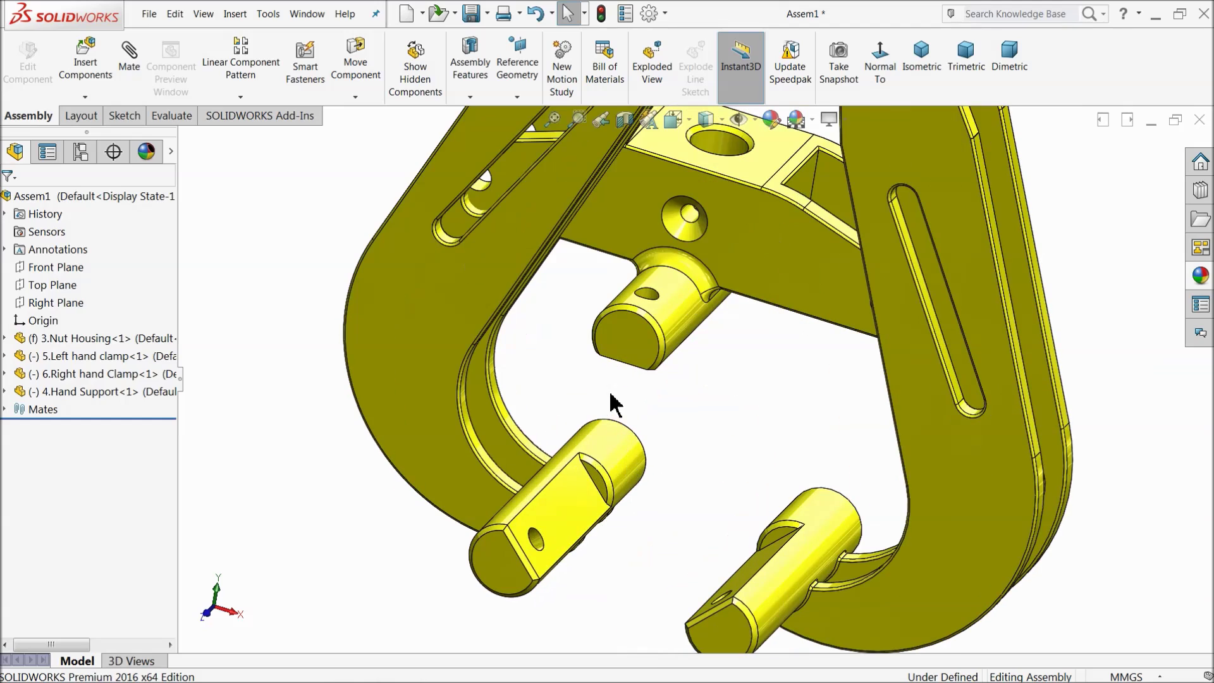
# - Pick faces on the clamp pins and Hand Support, then select the Hand Support
pyautogui.click(571, 519)
pyautogui.keyDown('ctrl'); pyautogui.click(767, 572); pyautogui.keyUp('ctrl')
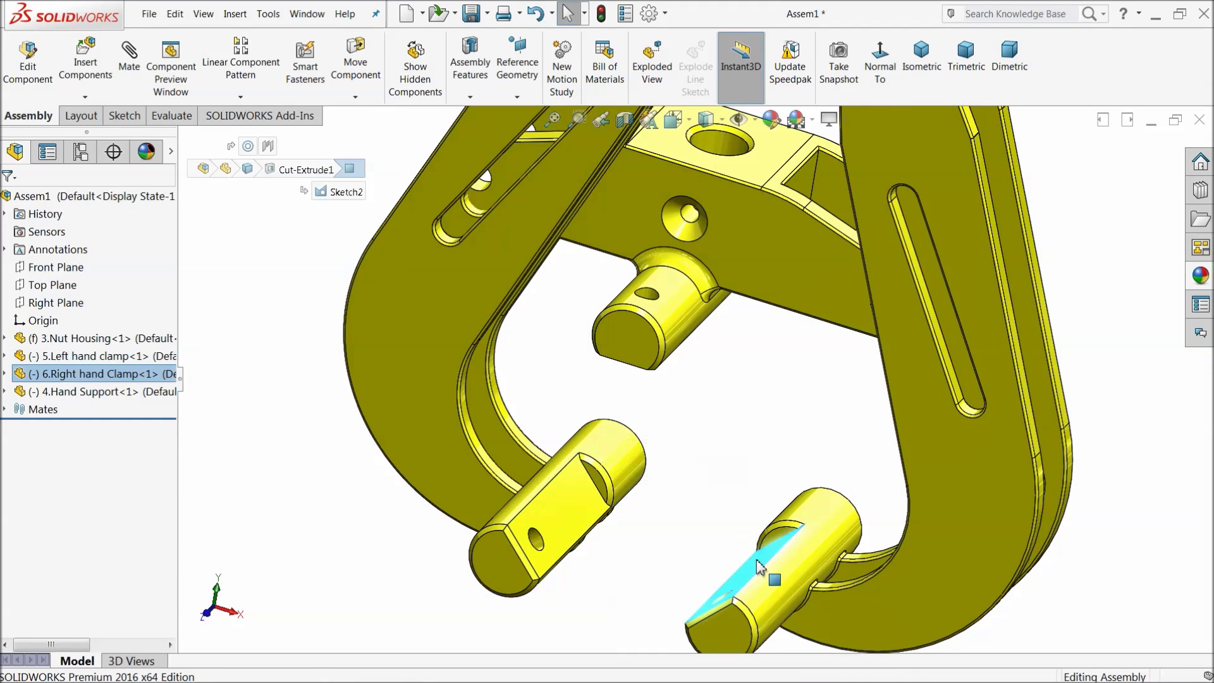
pyautogui.click(696, 347)
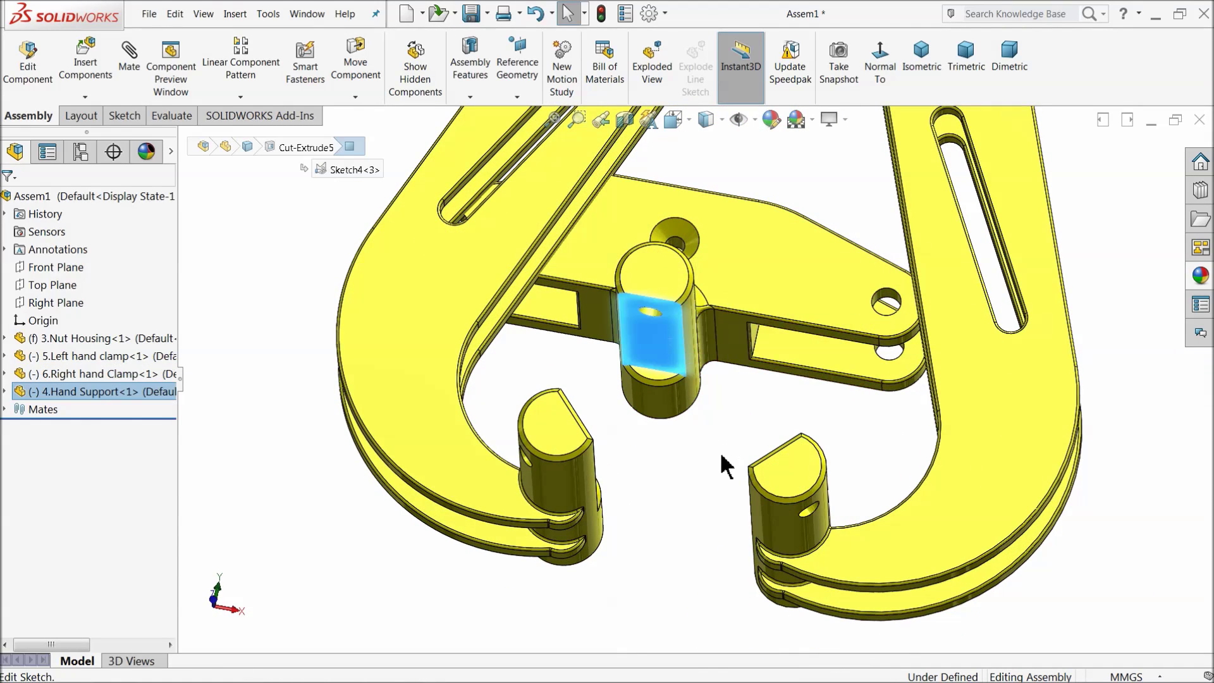
pyautogui.moveTo(737, 266); pyautogui.dragTo(762, 392, button='middle')
pyautogui.click(762, 392)
pyautogui.scroll(5, 761, 392)
pyautogui.scroll(-2, 688, 343)
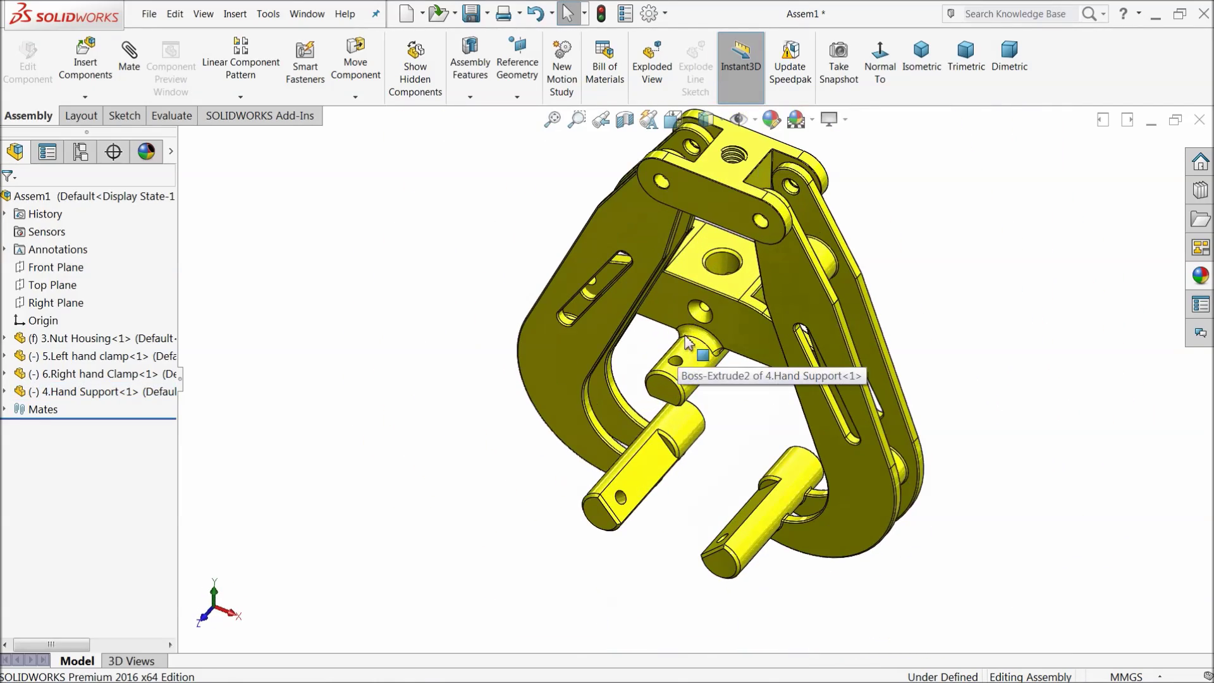
pyautogui.click(747, 322)
# - Mate the Hand Support's Front Plane coincident with the assembly Front Plane
pyautogui.click(5, 393)
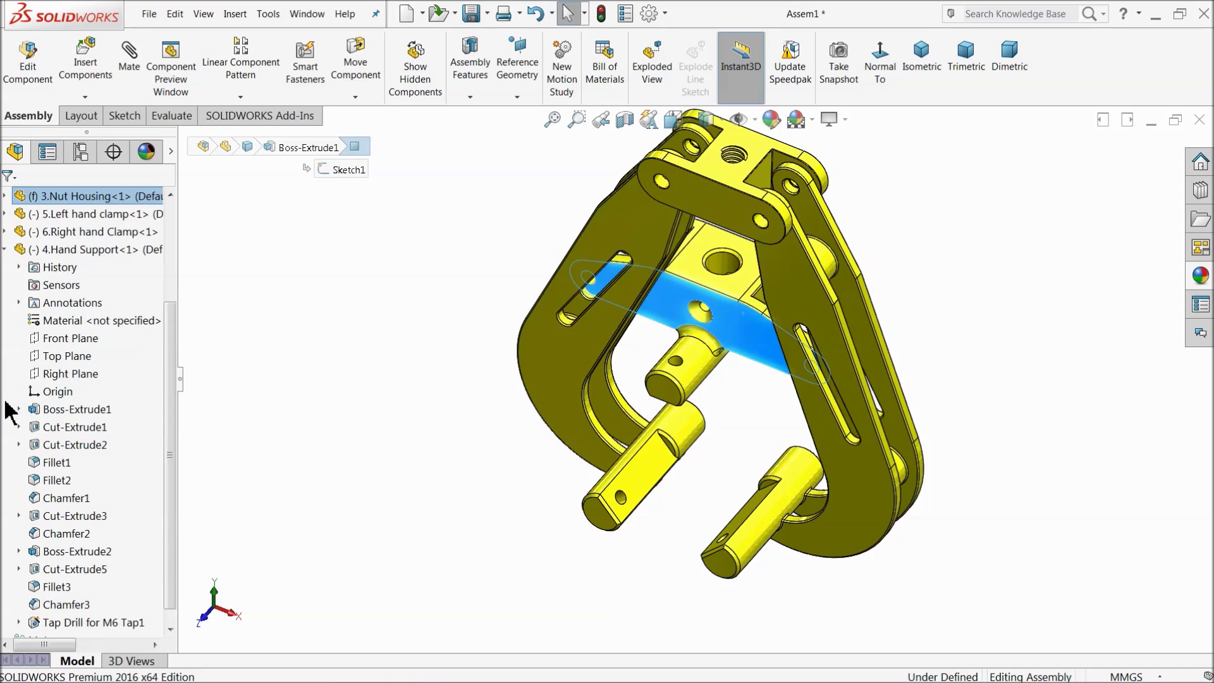
pyautogui.click(66, 342)
pyautogui.moveTo(440, 384); pyautogui.dragTo(420, 341, button='middle')
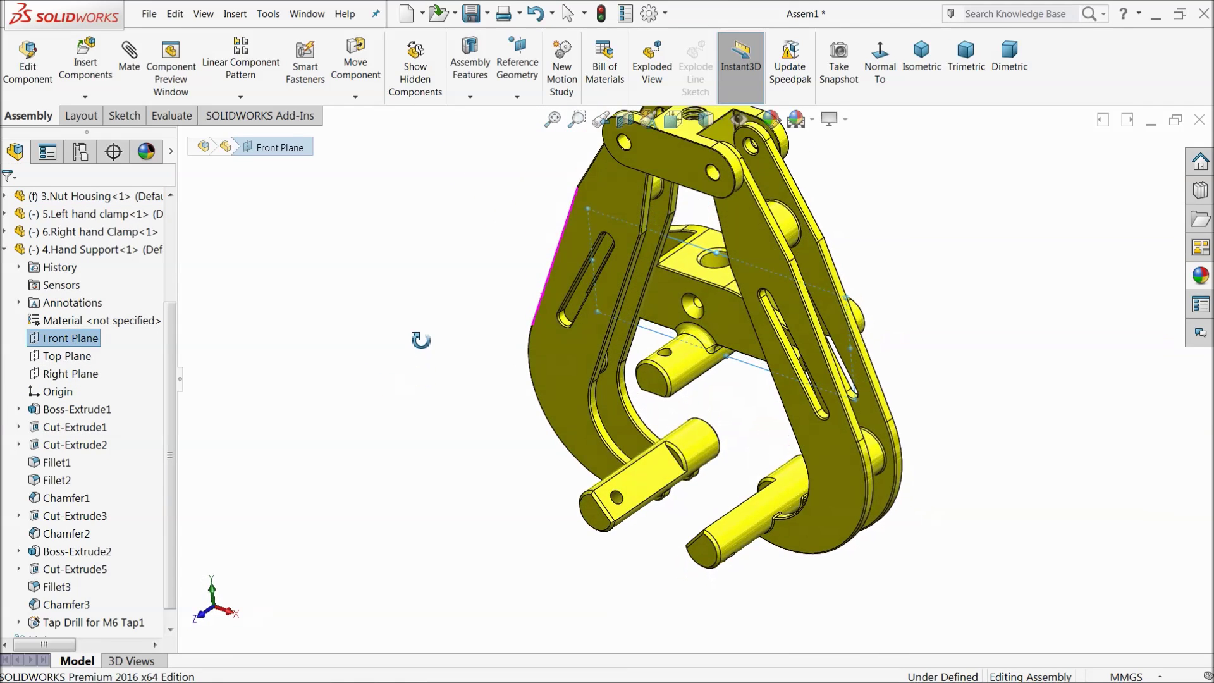
pyautogui.moveTo(173, 370); pyautogui.dragTo(183, 273)
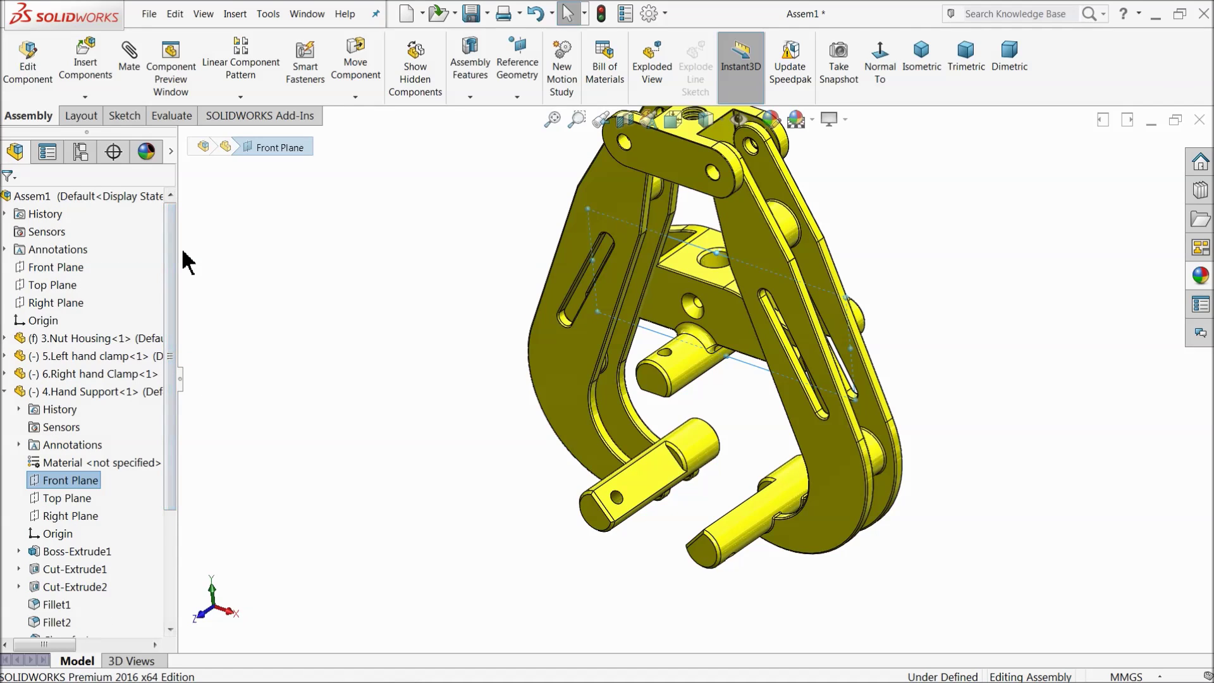
pyautogui.click(71, 271)
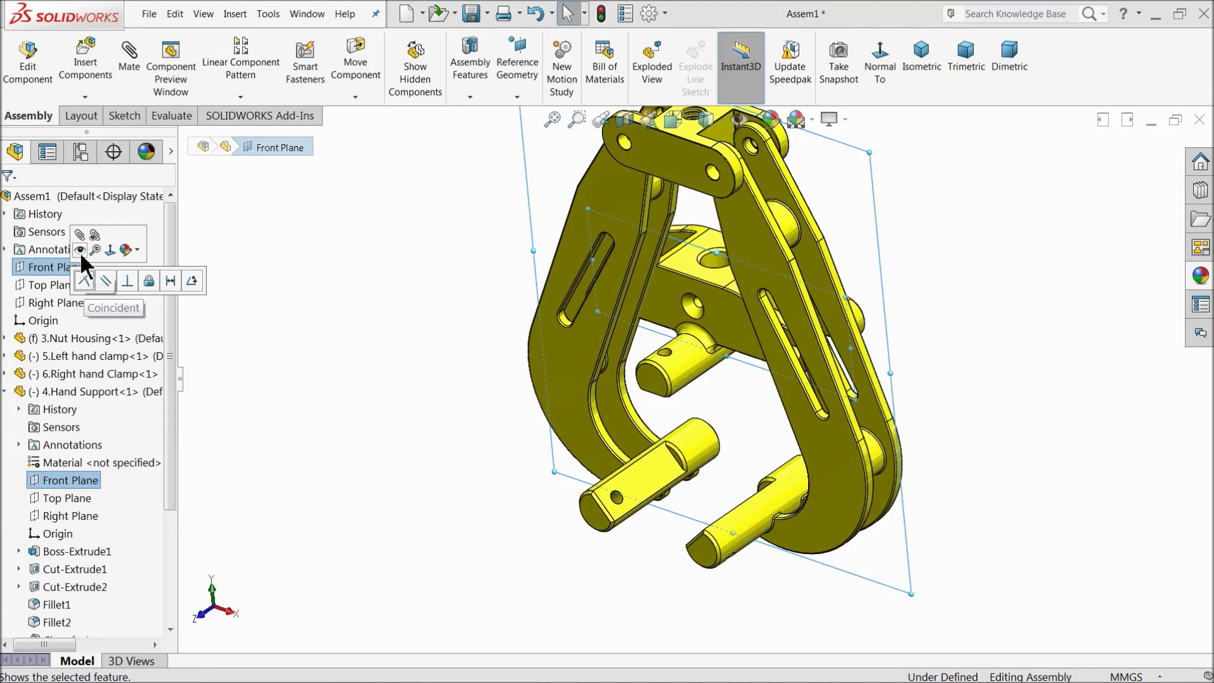
pyautogui.click(81, 247)
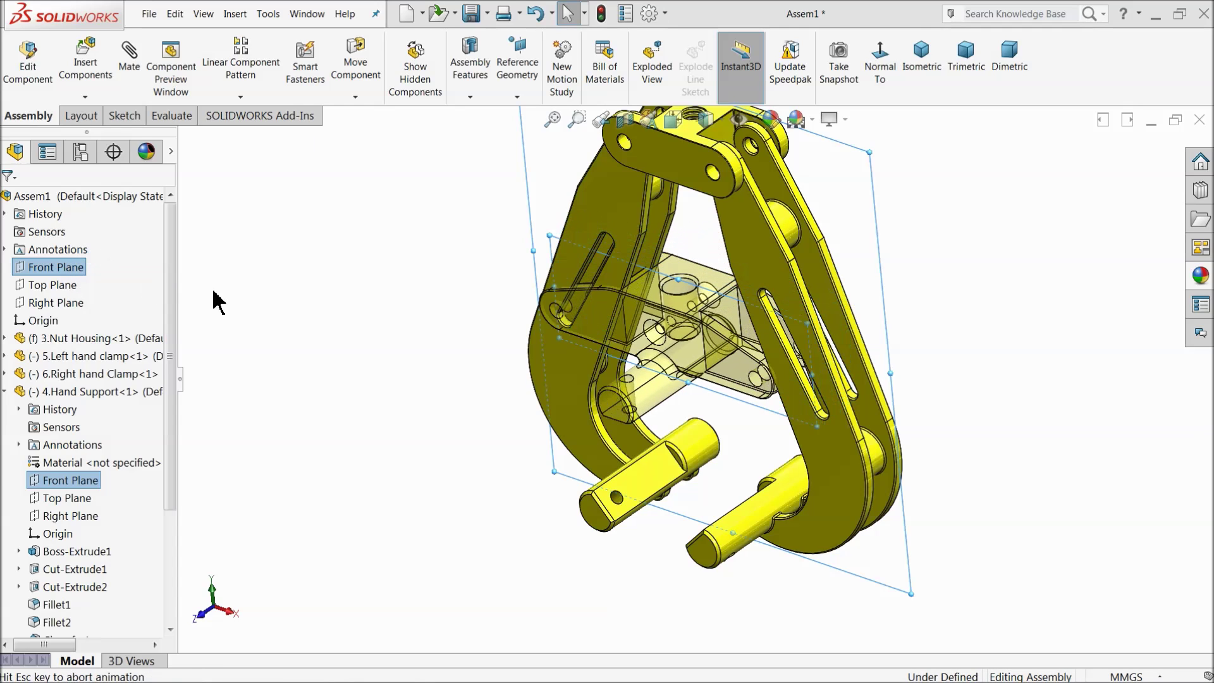
pyautogui.scroll(2, 502, 377)
pyautogui.moveTo(501, 376)
pyautogui.mouseDown(button='middle')
pyautogui.moveTo(421, 339)
pyautogui.moveTo(442, 368)
pyautogui.moveTo(502, 357)
pyautogui.mouseUp(button='middle')
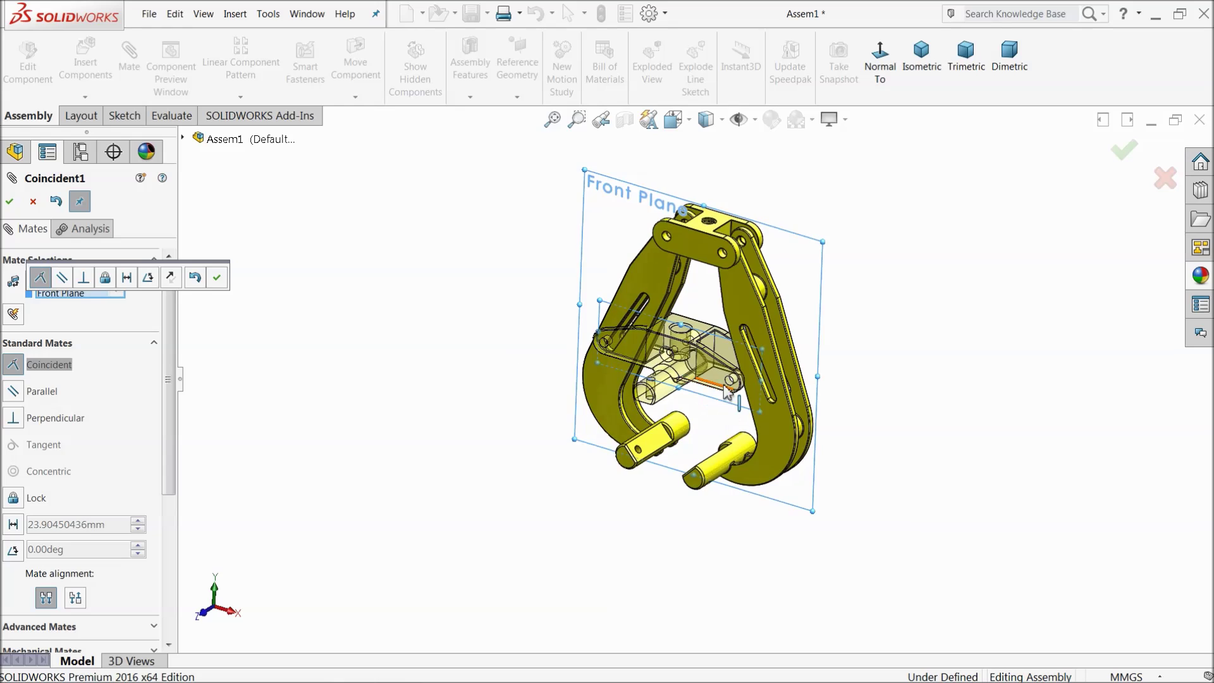
pyautogui.scroll(-3, 668, 416)
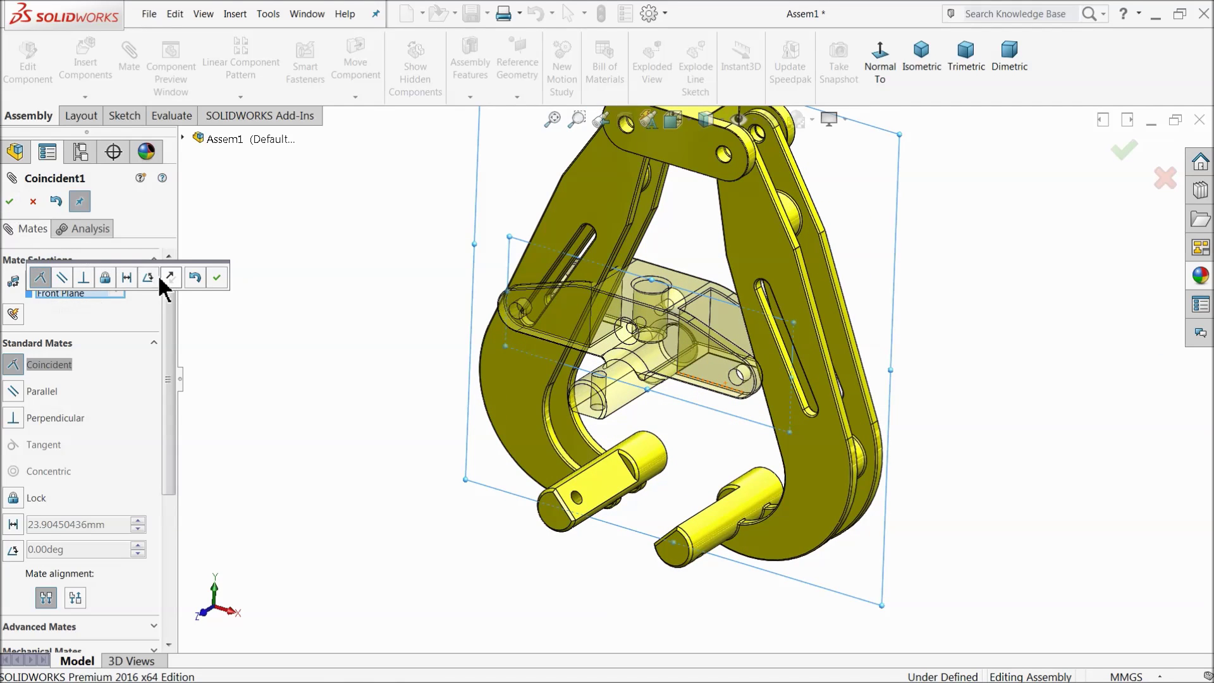
pyautogui.click(217, 278)
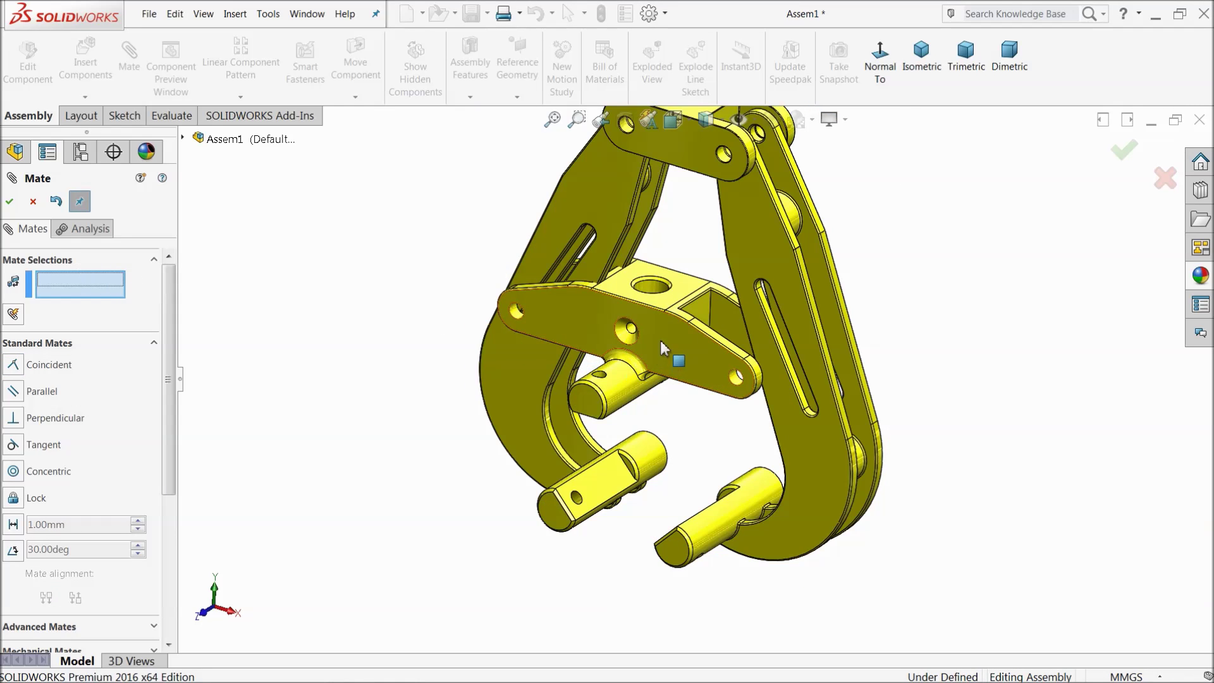
# - Make a Hand Support end hole tangent, flipped, to the right clamp's slot face
pyautogui.scroll(1, 663, 351)
pyautogui.scroll(-4, 773, 480)
pyautogui.scroll(-2, 761, 465)
pyautogui.click(646, 425)
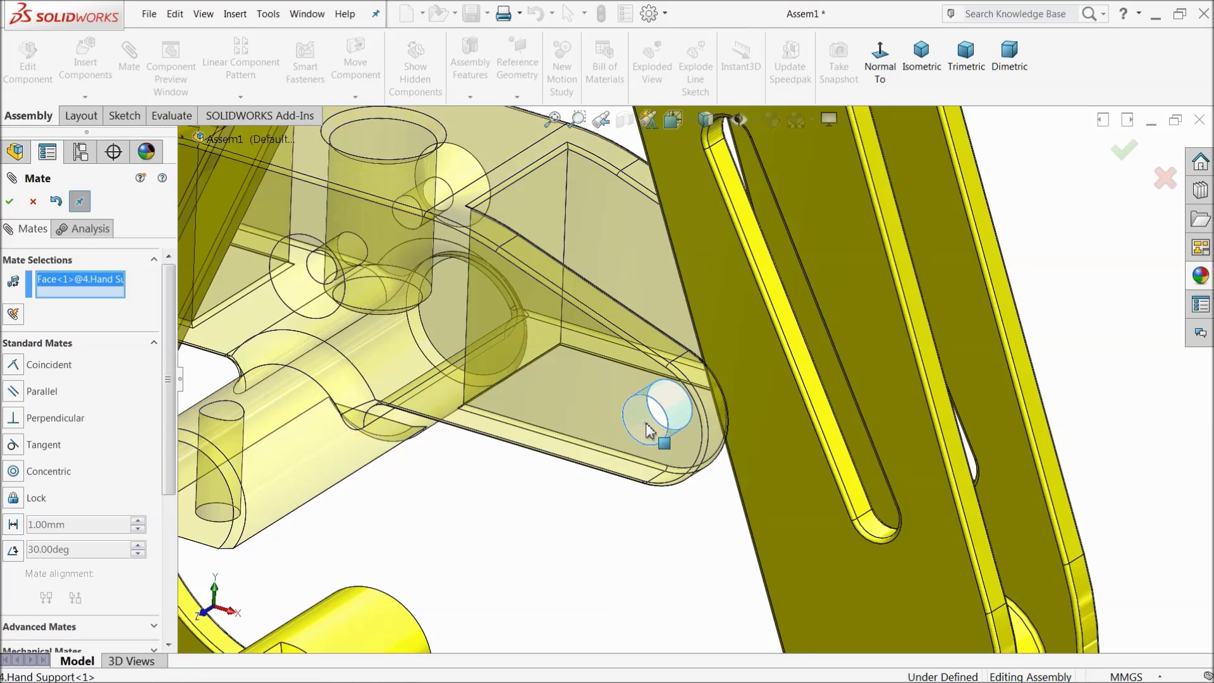
pyautogui.click(801, 356)
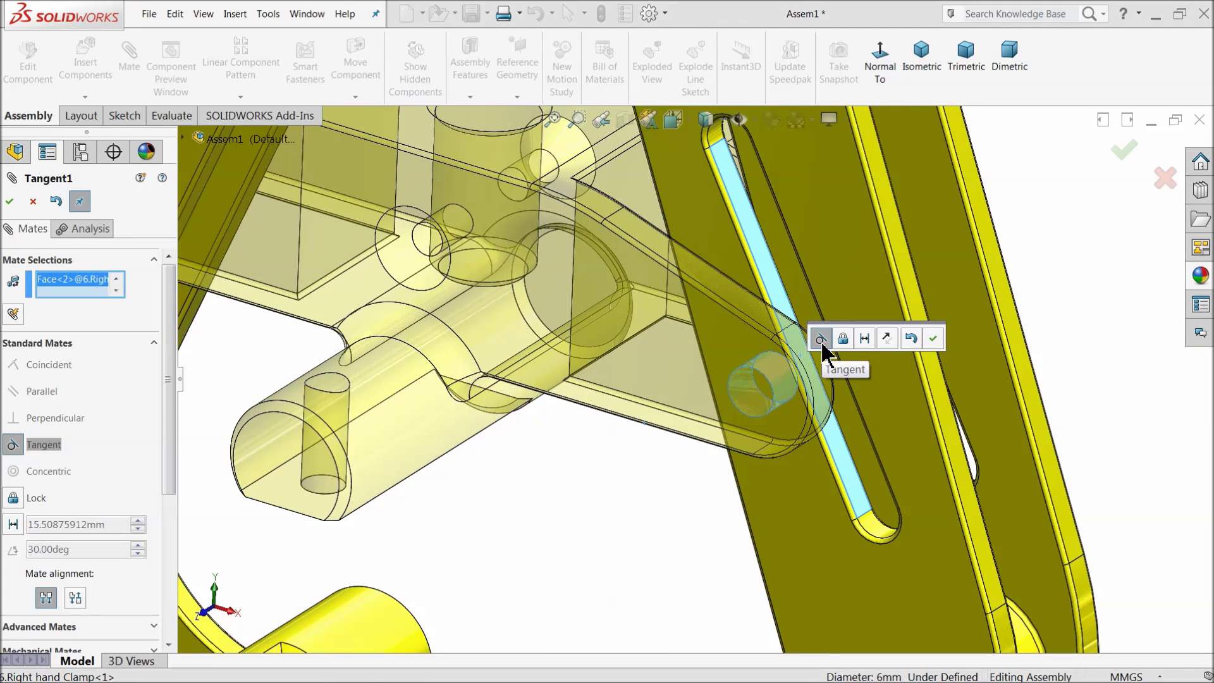
pyautogui.click(887, 339)
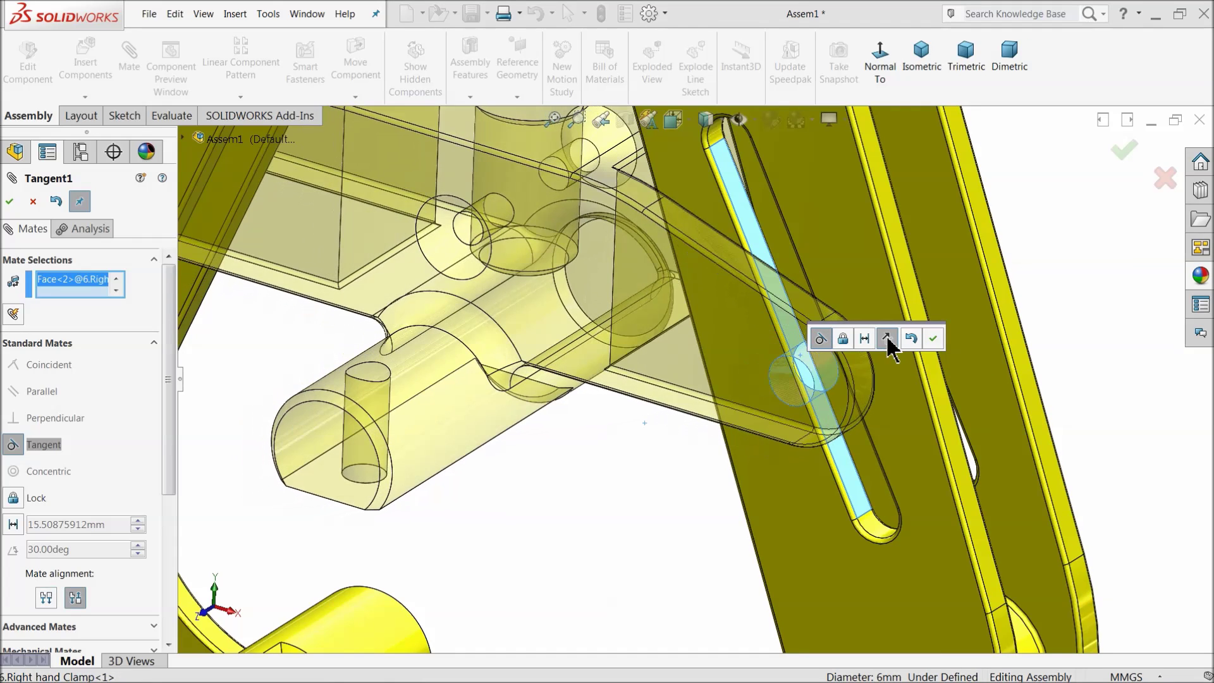
pyautogui.scroll(3, 754, 385)
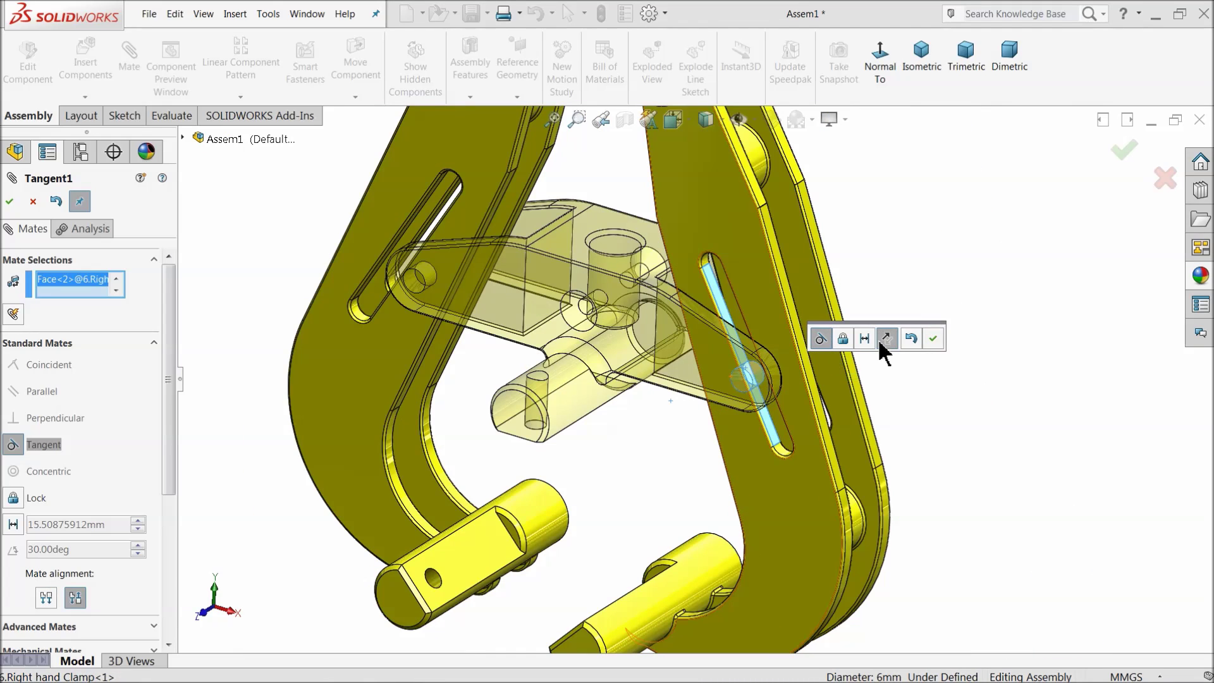
pyautogui.click(934, 339)
# - Make the Hand Support's left end hole tangent, flipped, to the left clamp's slot
pyautogui.scroll(-5, 506, 292)
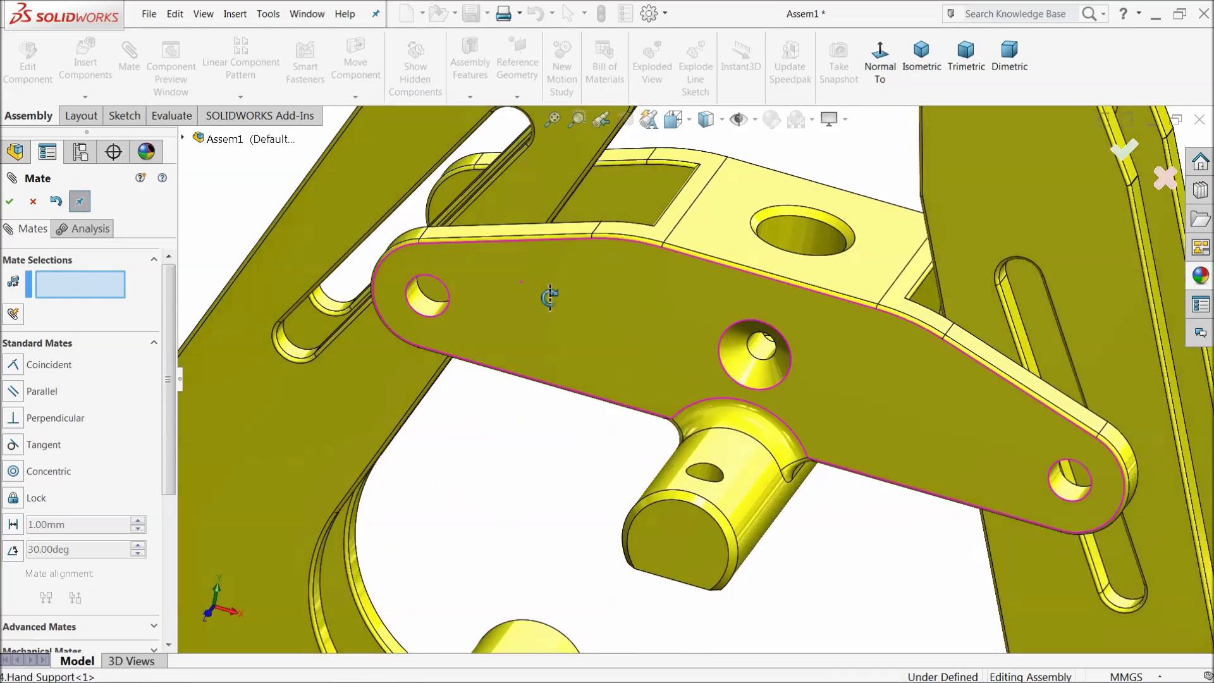
pyautogui.scroll(-5, 549, 296)
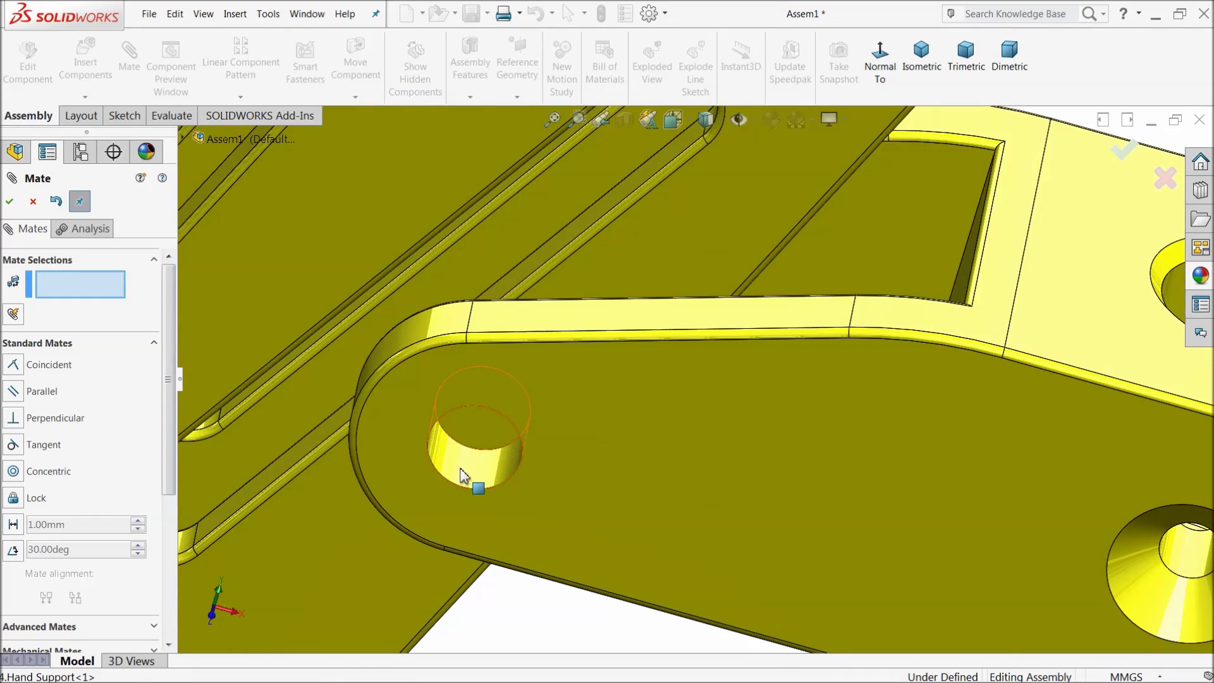
pyautogui.click(462, 476)
pyautogui.click(578, 229)
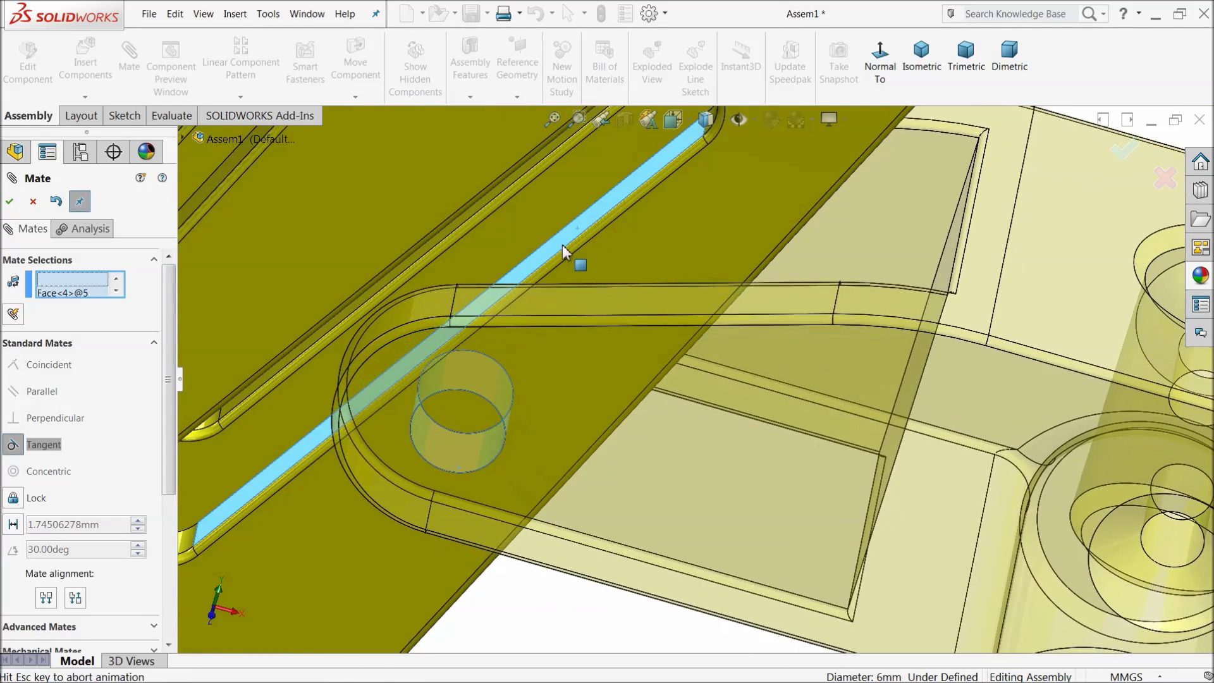
pyautogui.click(486, 233)
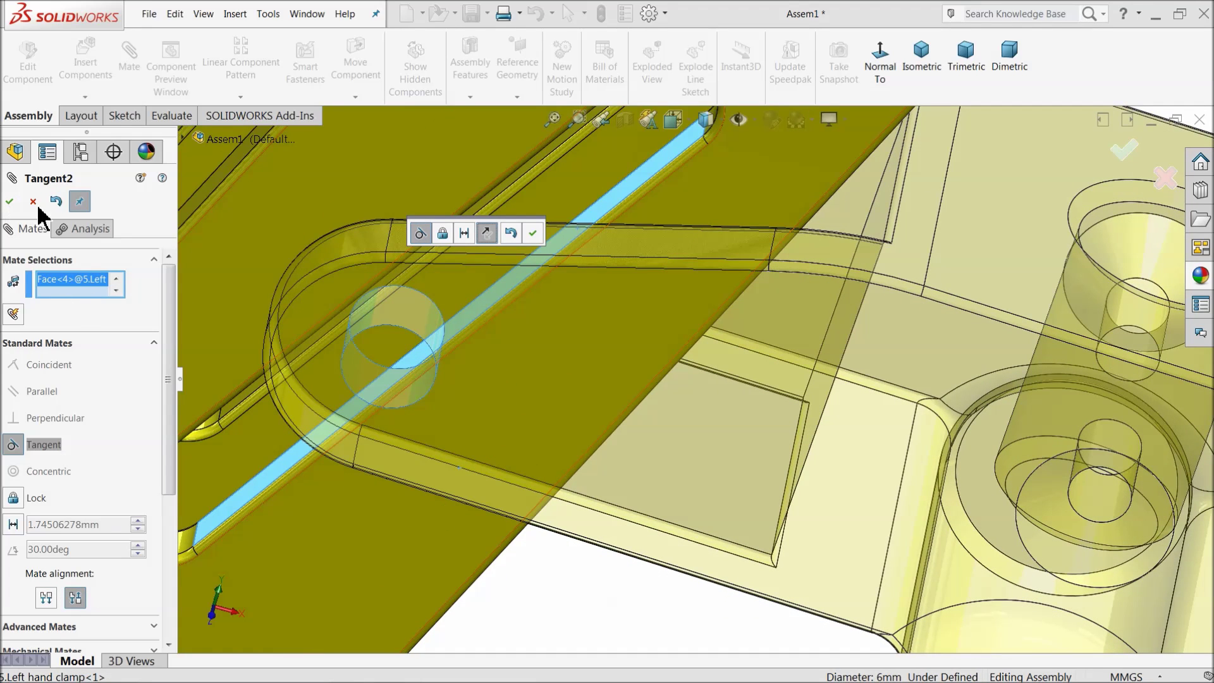
pyautogui.click(533, 233)
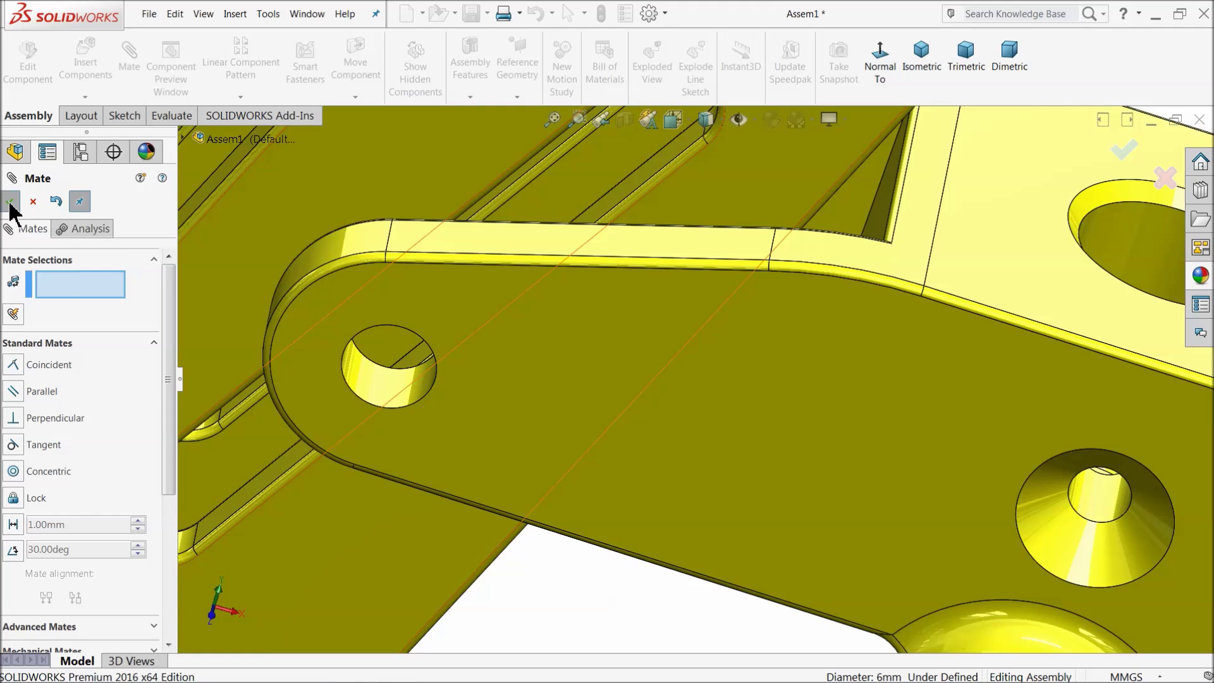
pyautogui.click(10, 203)
pyautogui.scroll(-10, 715, 367)
# - Drag the Hand Support up and down to confirm both clamp arms swing with it
pyautogui.moveTo(711, 388); pyautogui.dragTo(748, 461, button='middle')
pyautogui.scroll(-5, 756, 387)
pyautogui.moveTo(765, 341); pyautogui.dragTo(769, 405)
pyautogui.moveTo(740, 428); pyautogui.dragTo(702, 452, button='middle')
pyautogui.scroll(4, 701, 454)
pyautogui.scroll(-3, 698, 457)
pyautogui.moveTo(700, 463); pyautogui.dragTo(669, 389)
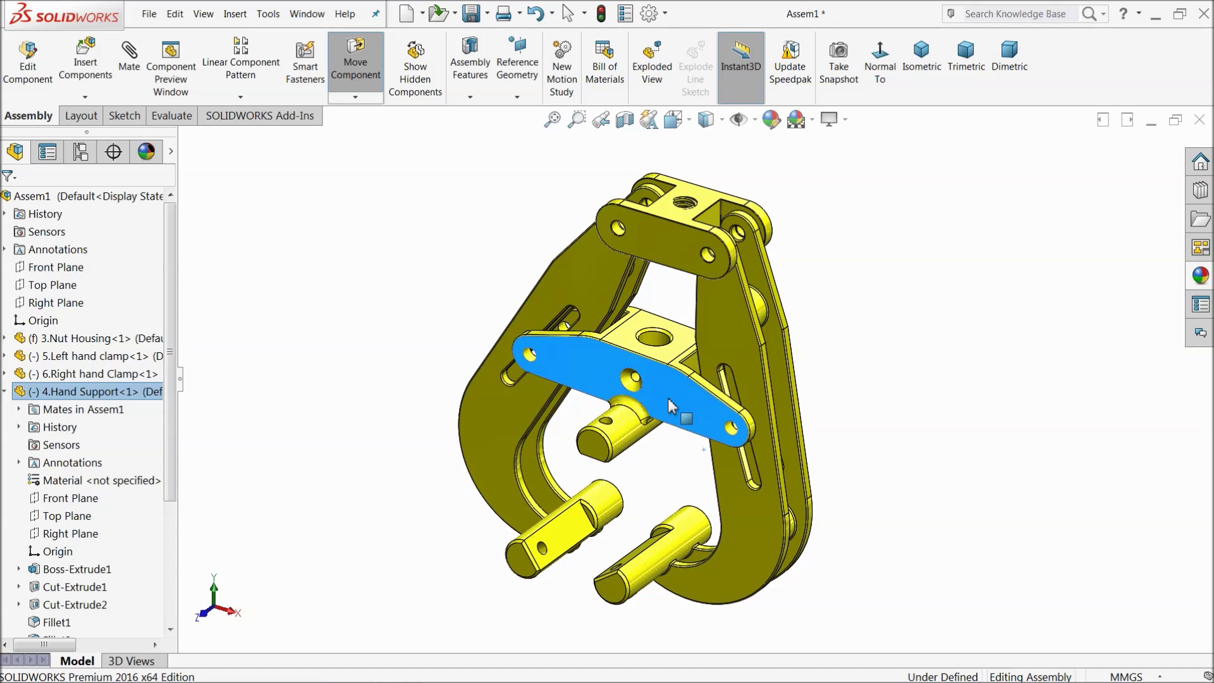
pyautogui.press('Escape')
pyautogui.press('Escape')
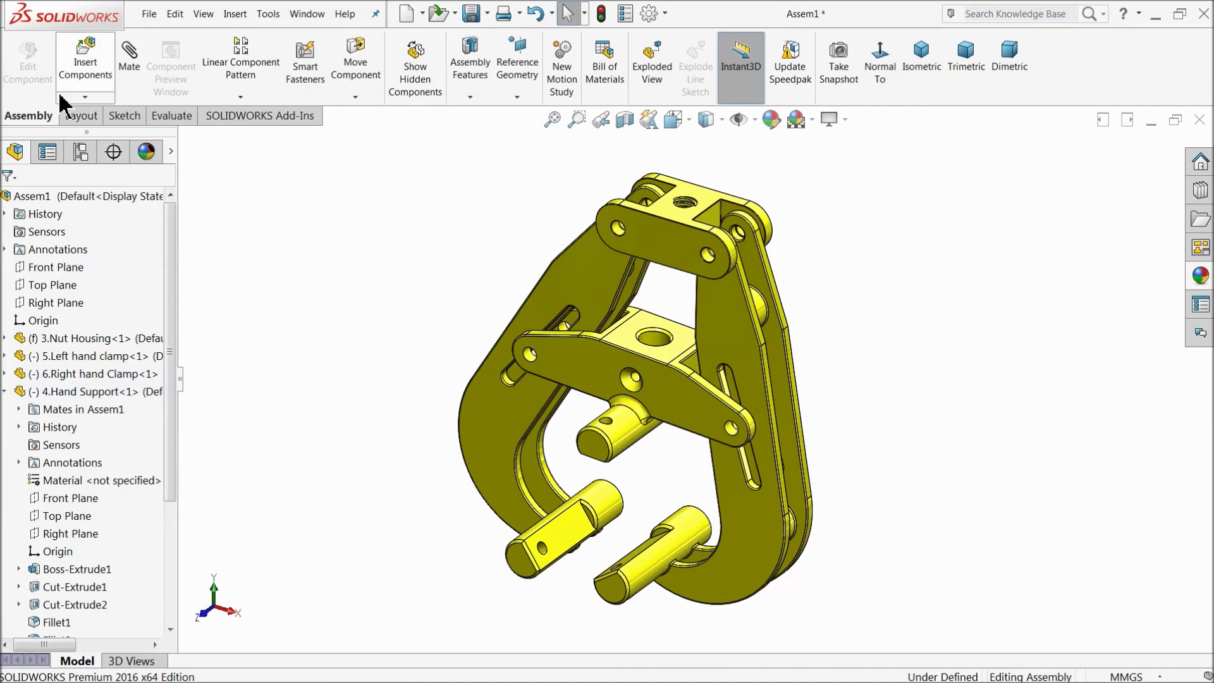
pyautogui.click(5, 392)
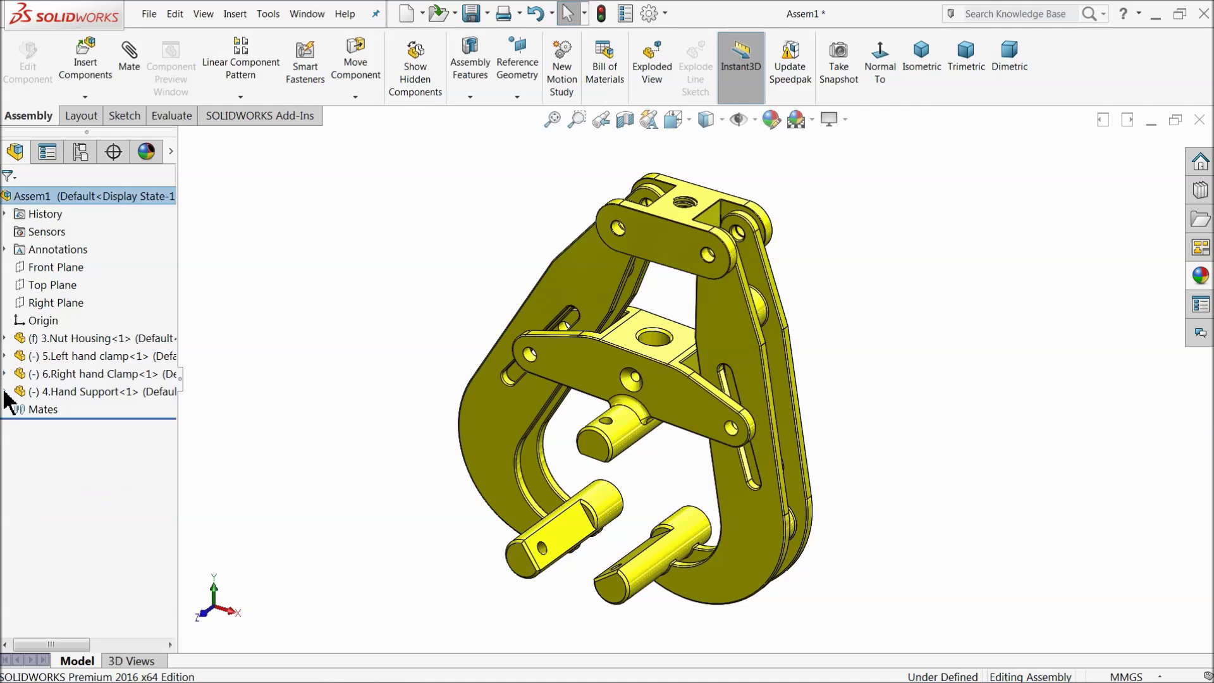
# - Insert 1.Screw Rod from the Tube Welding Clamp folder into Assem1 beside the clamp
pyautogui.click(85, 70)
pyautogui.click(73, 515)
pyautogui.click(573, 200)
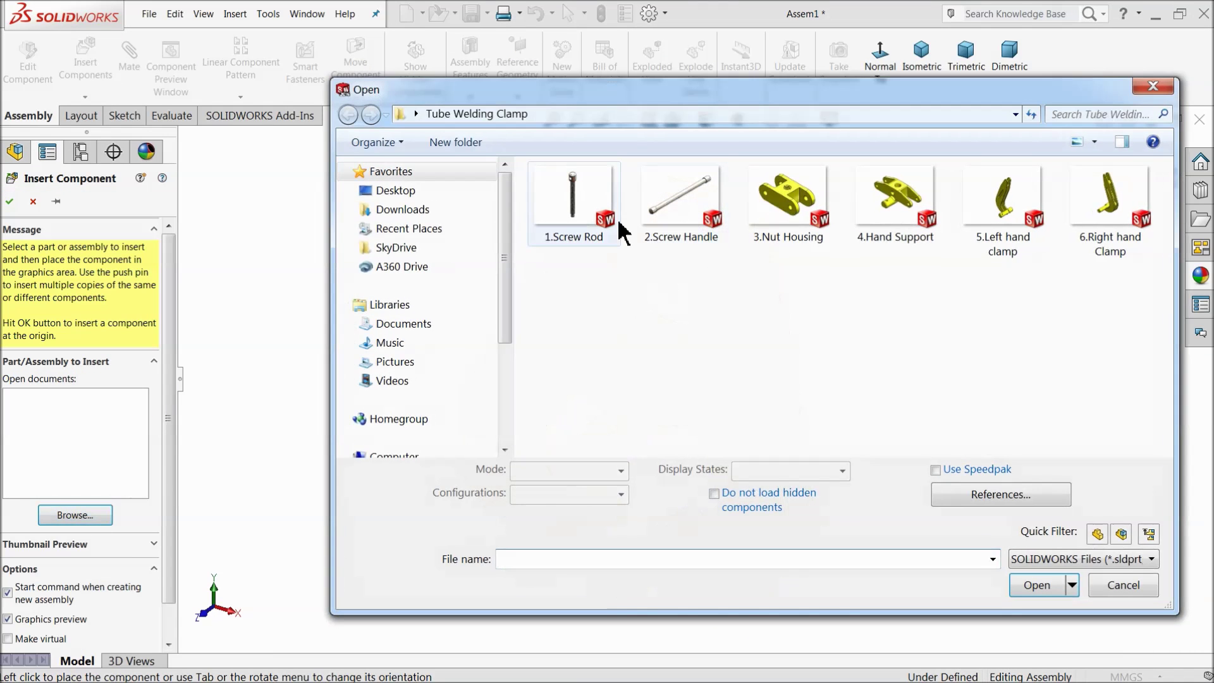
pyautogui.click(1031, 573)
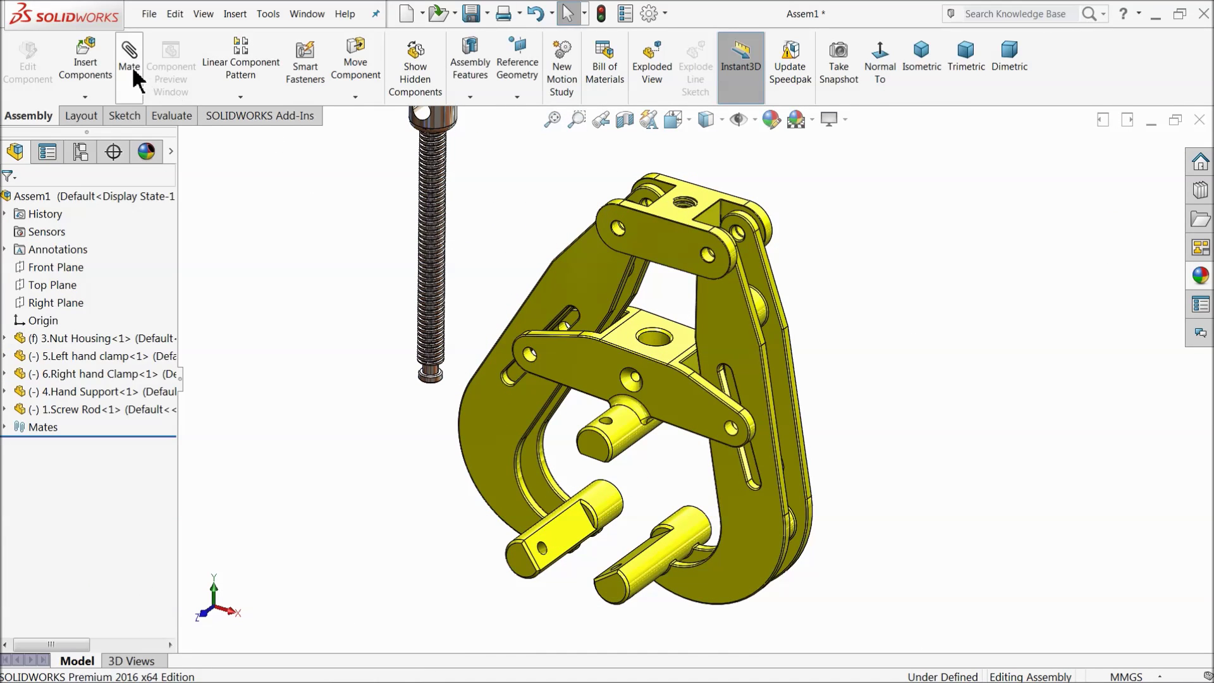
pyautogui.scroll(-8, 490, 344)
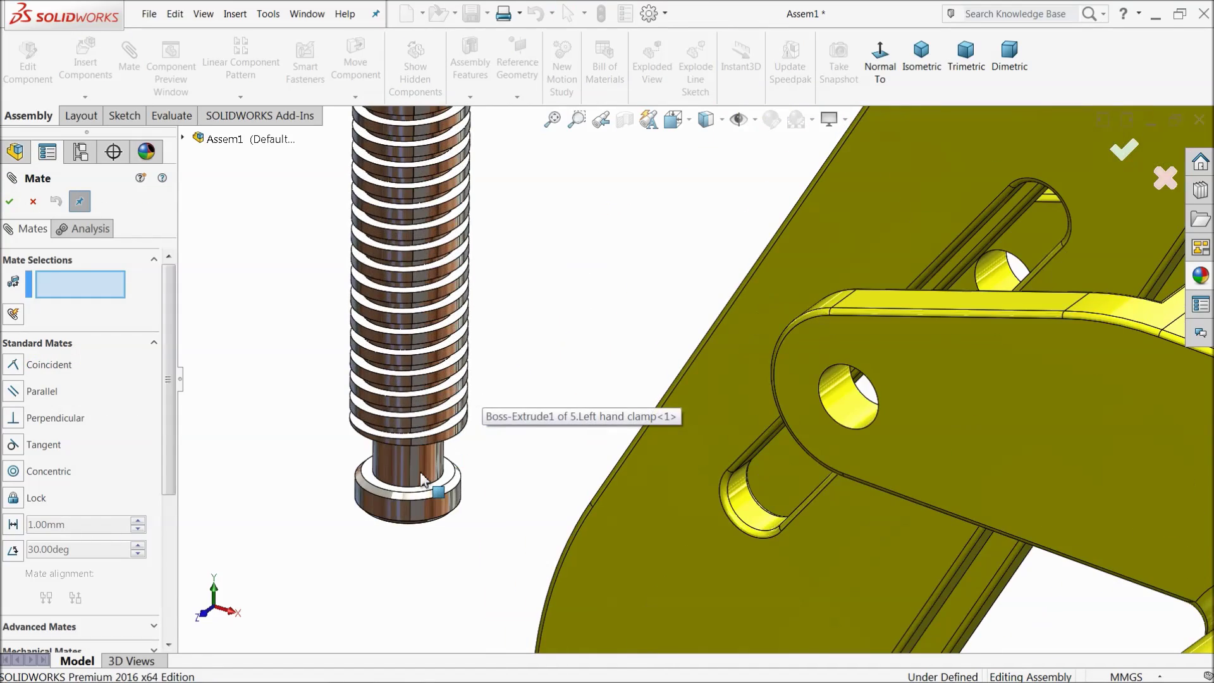
pyautogui.click(453, 474)
pyautogui.scroll(4, 553, 447)
pyautogui.scroll(-5, 922, 401)
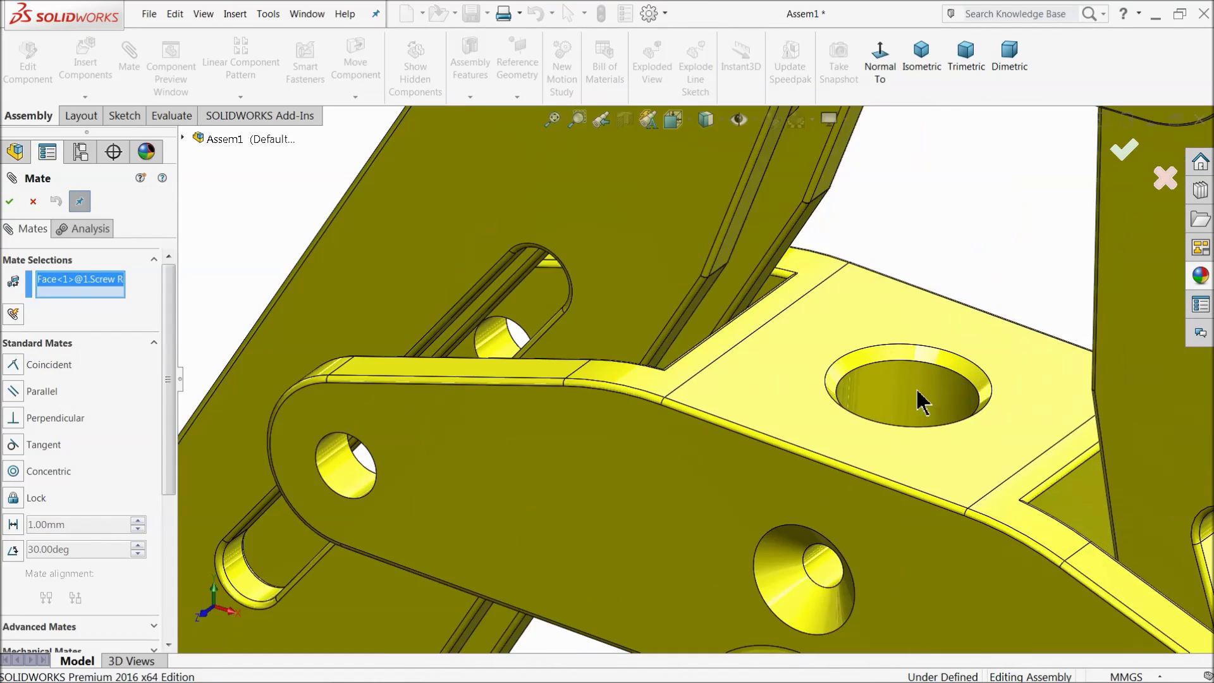
pyautogui.click(917, 401)
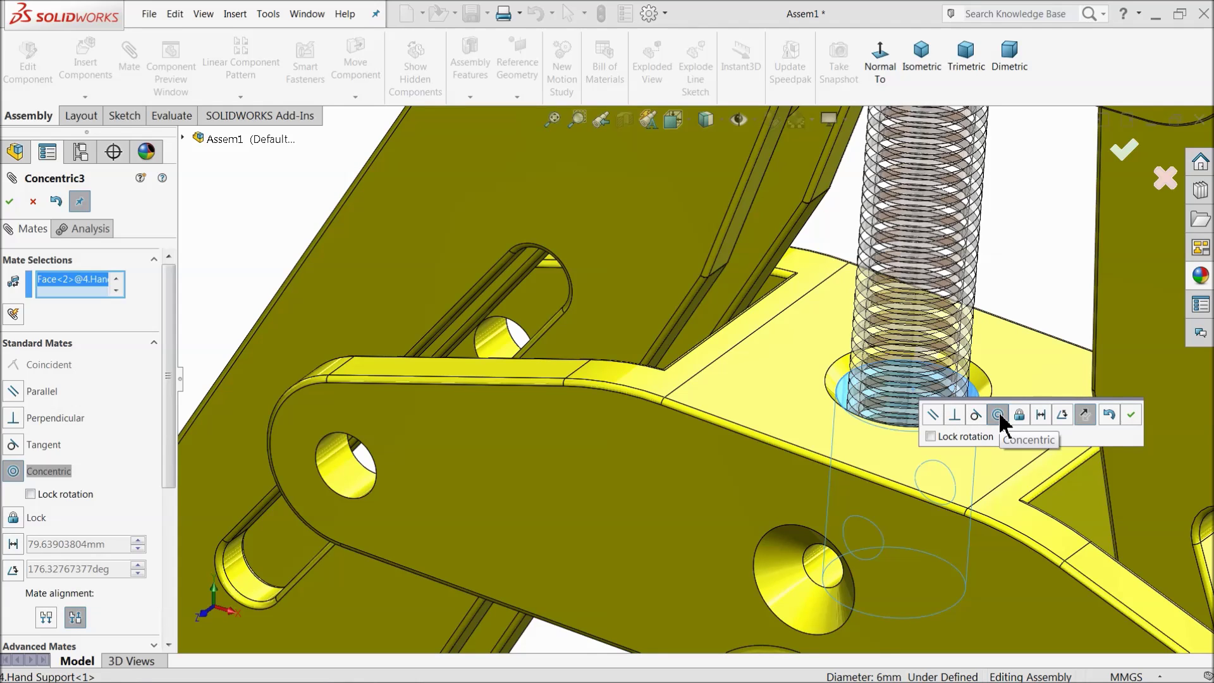
pyautogui.click(1132, 415)
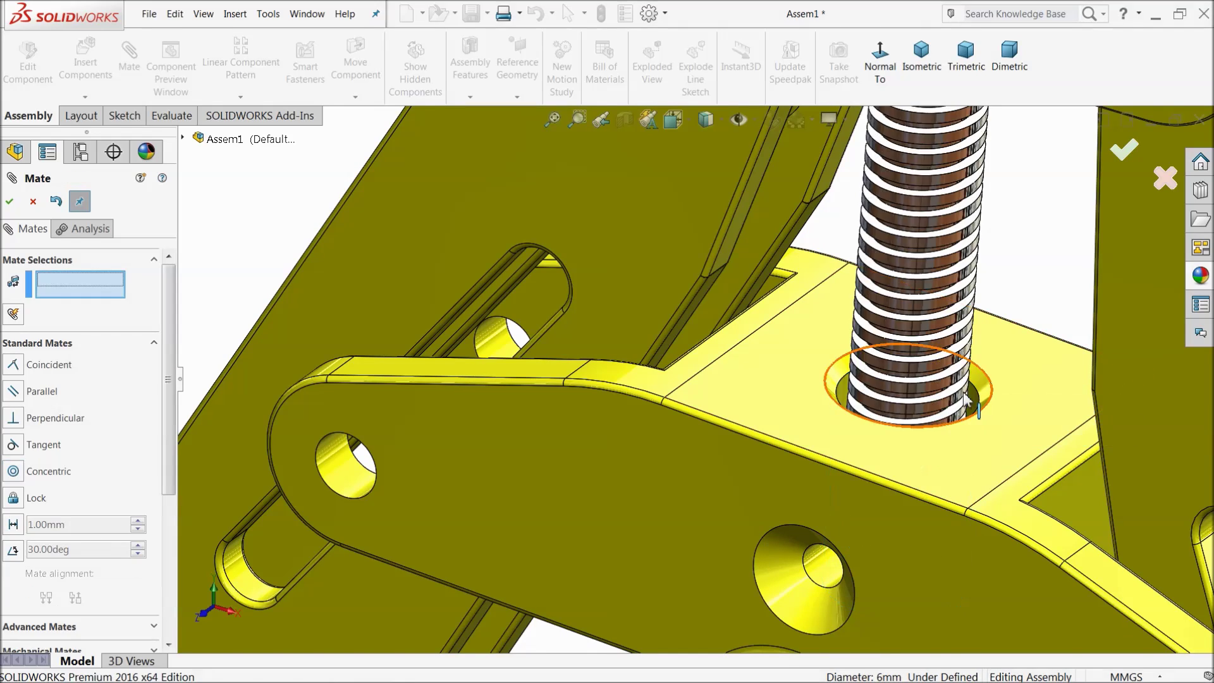
pyautogui.scroll(5, 884, 368)
pyautogui.scroll(-5, 803, 268)
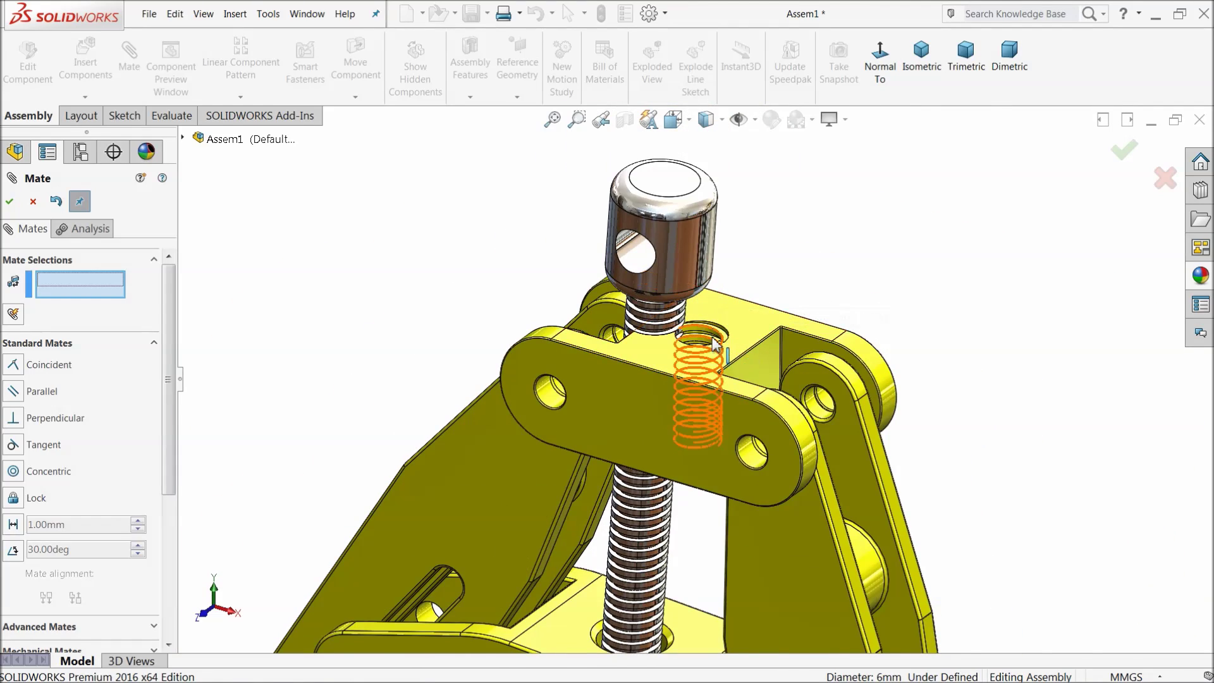
pyautogui.scroll(-4, 711, 313)
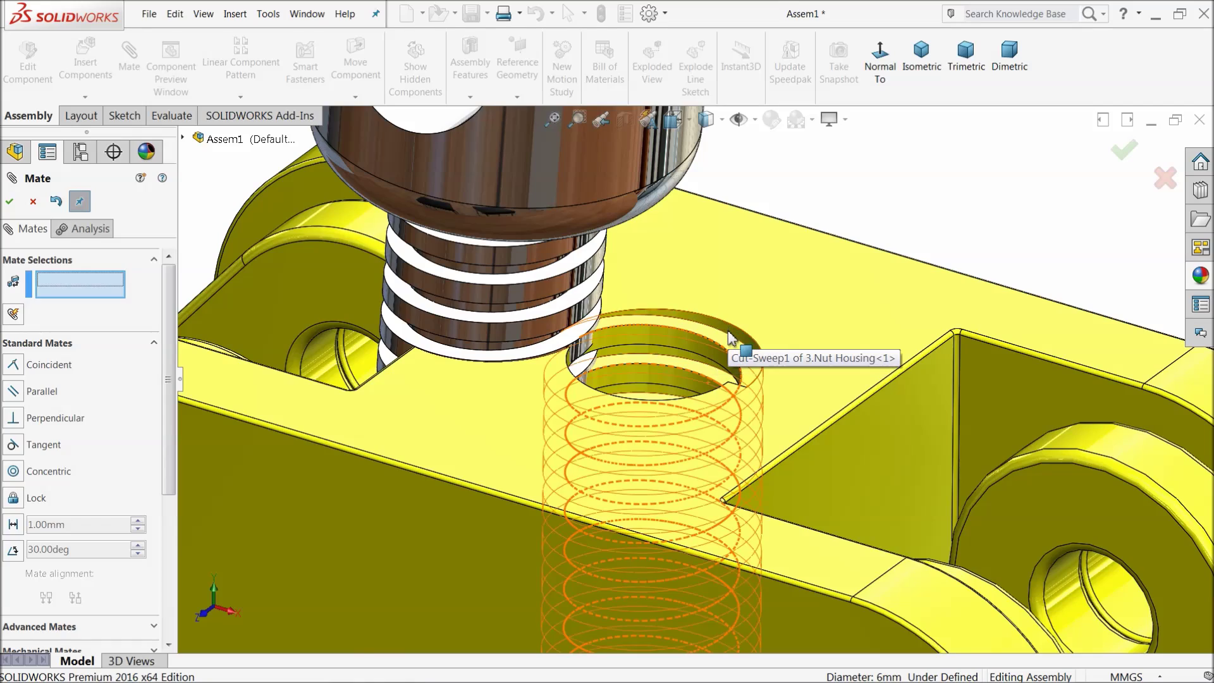
pyautogui.click(740, 340)
pyautogui.scroll(4, 652, 327)
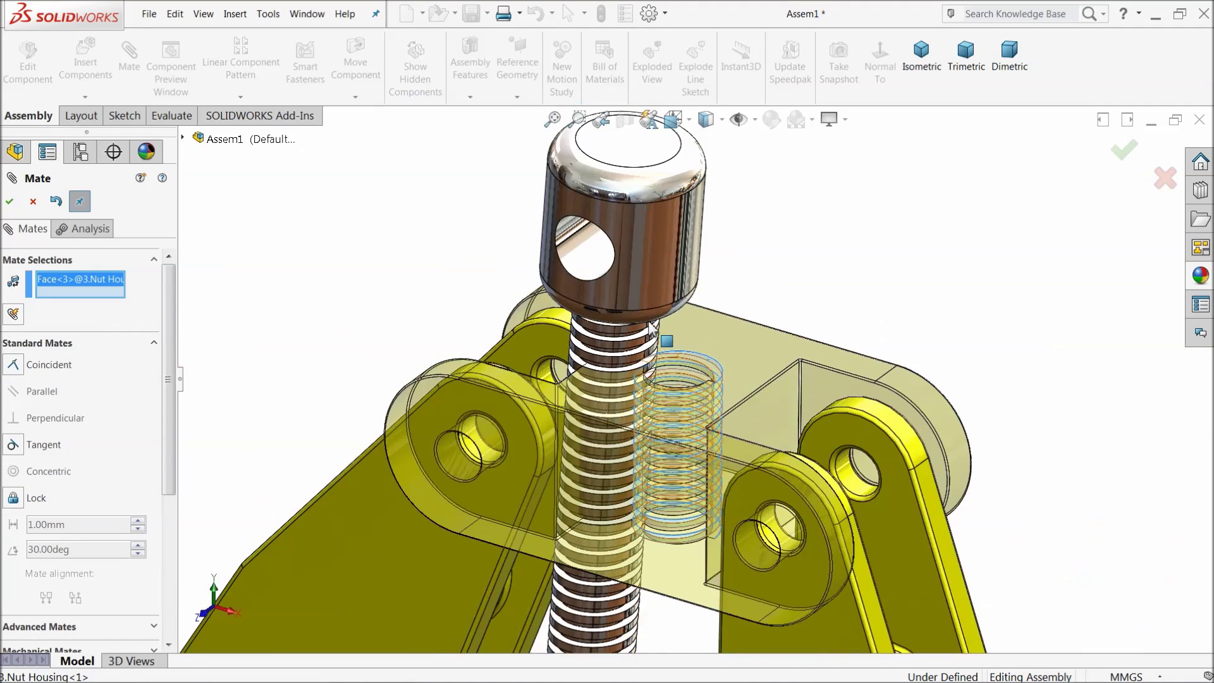
pyautogui.click(647, 263)
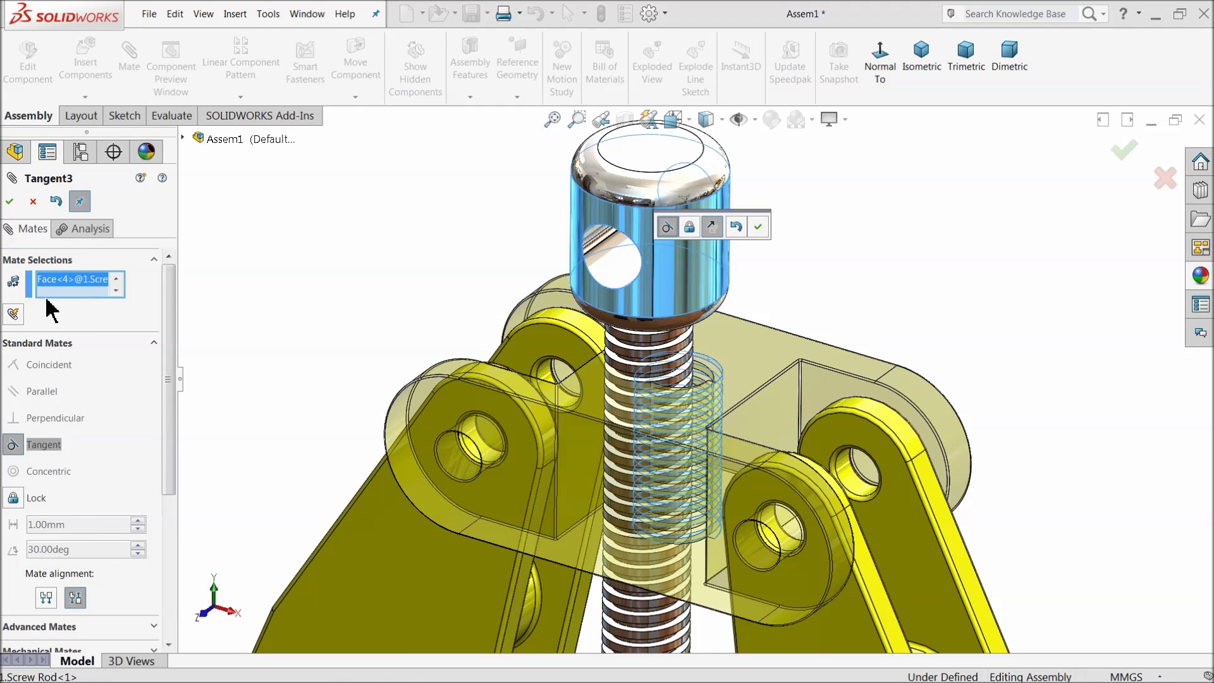
pyautogui.click(111, 288)
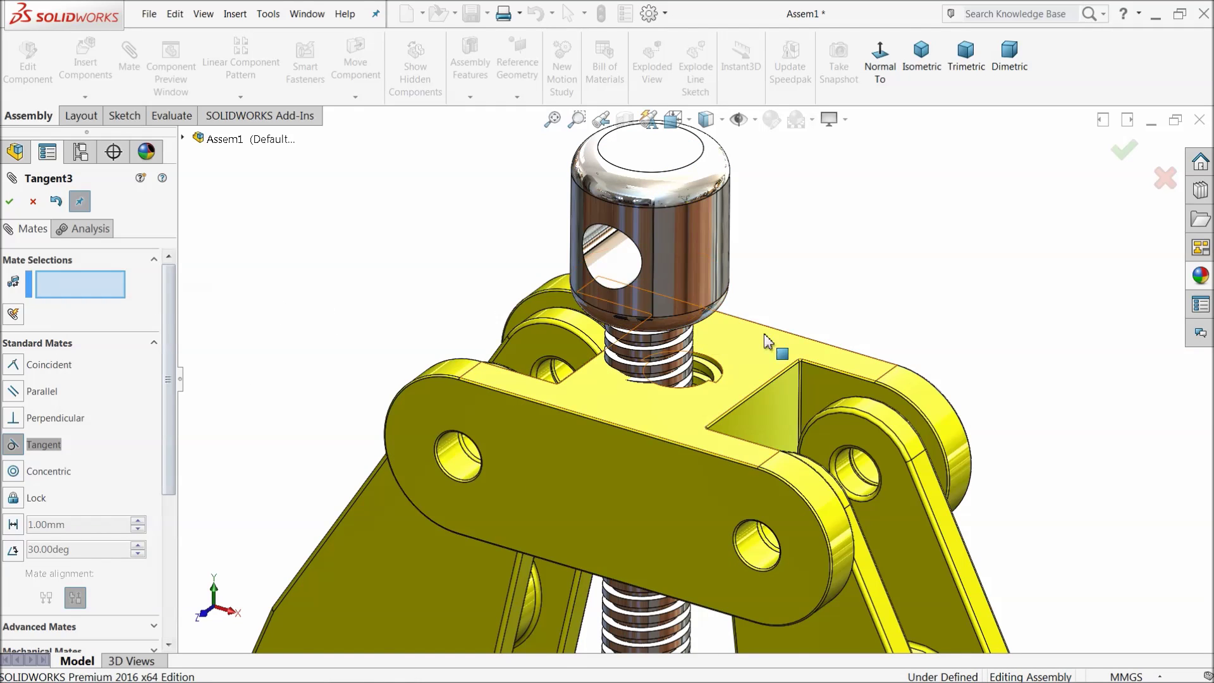
pyautogui.scroll(6, 759, 329)
pyautogui.scroll(-4, 683, 452)
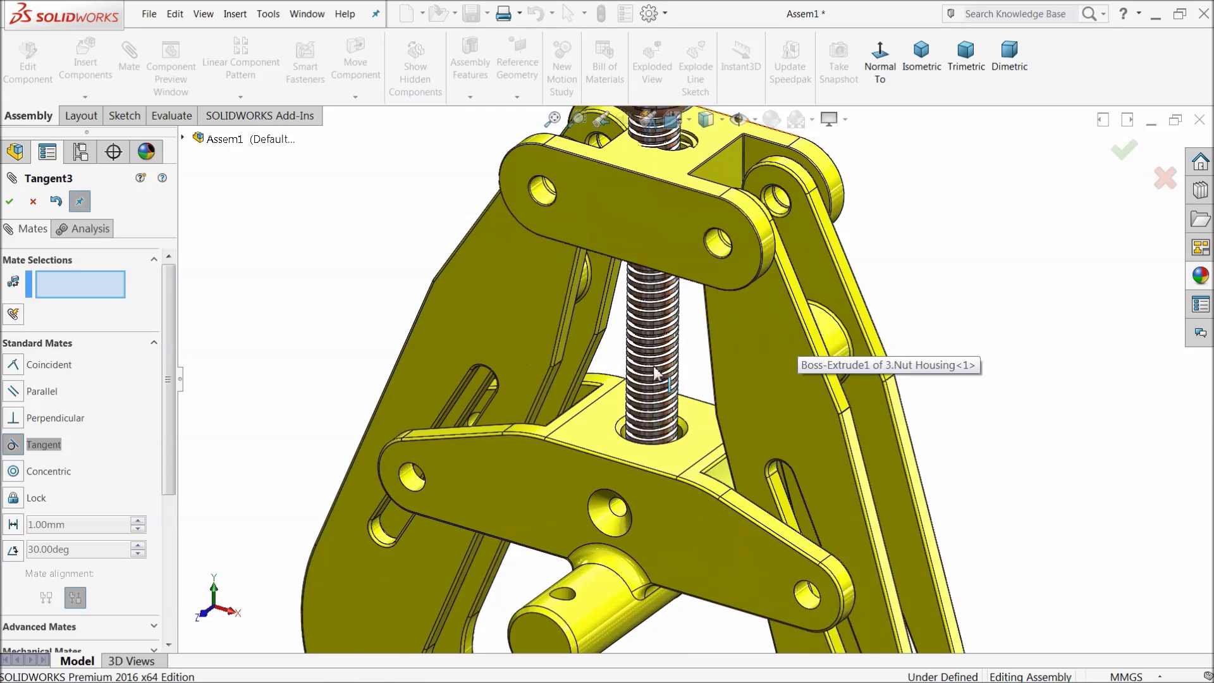
# - Mate the screw rod's end face coincident with the hand support's hole face
pyautogui.moveTo(664, 515); pyautogui.dragTo(669, 428, button='middle')
pyautogui.scroll(-5, 654, 317)
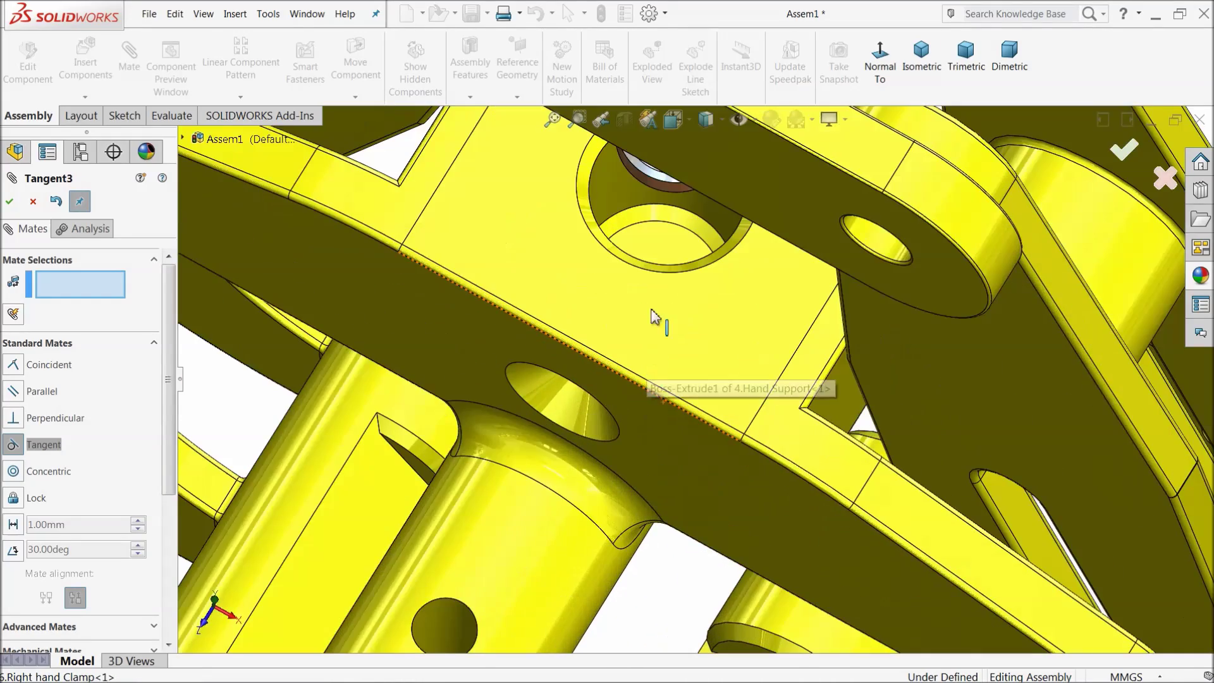
pyautogui.click(661, 258)
pyautogui.scroll(6, 652, 380)
pyautogui.moveTo(678, 401); pyautogui.dragTo(689, 332, button='middle')
pyautogui.scroll(-5, 690, 332)
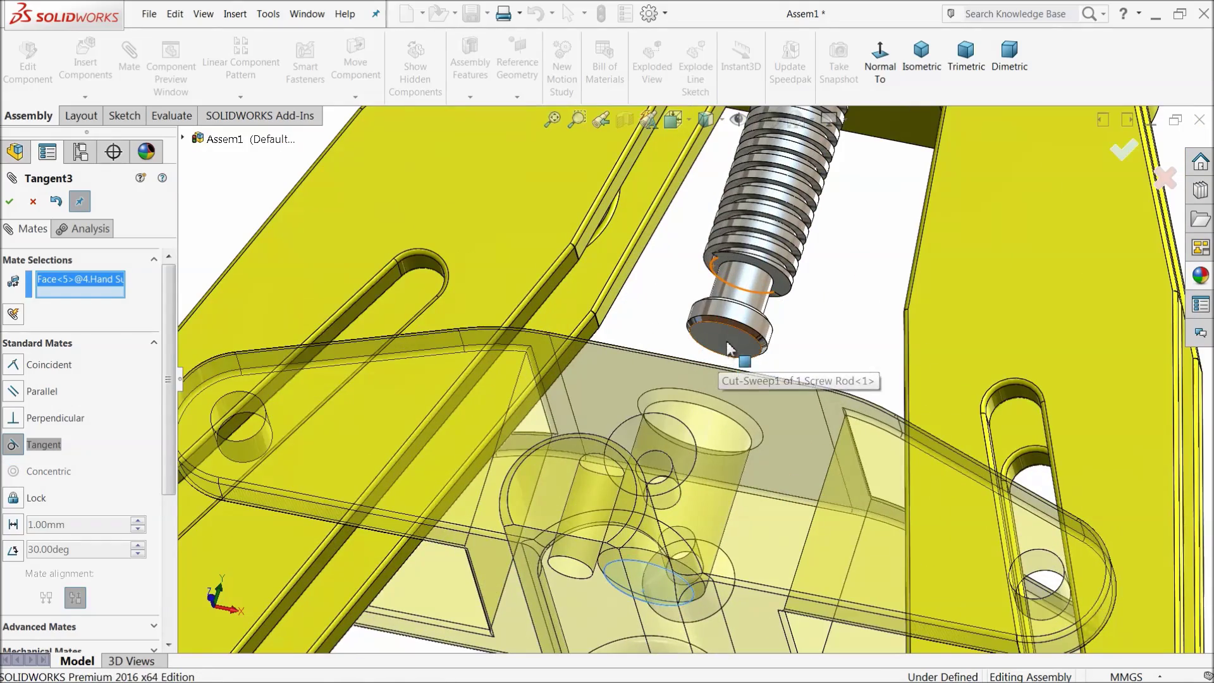
pyautogui.click(726, 347)
pyautogui.click(738, 346)
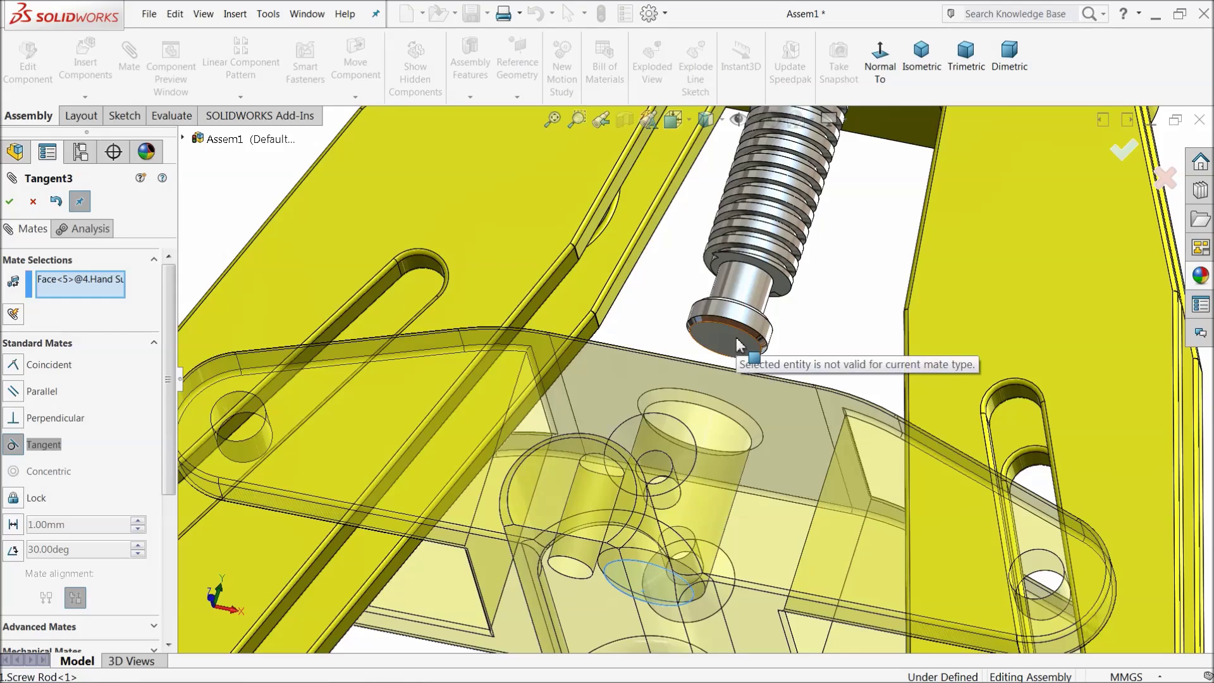
pyautogui.scroll(3, 753, 386)
pyautogui.scroll(-2, 751, 373)
pyautogui.moveTo(750, 358)
pyautogui.mouseDown(button='middle')
pyautogui.moveTo(753, 442)
pyautogui.moveTo(742, 360)
pyautogui.mouseUp(button='middle')
pyautogui.click(722, 355)
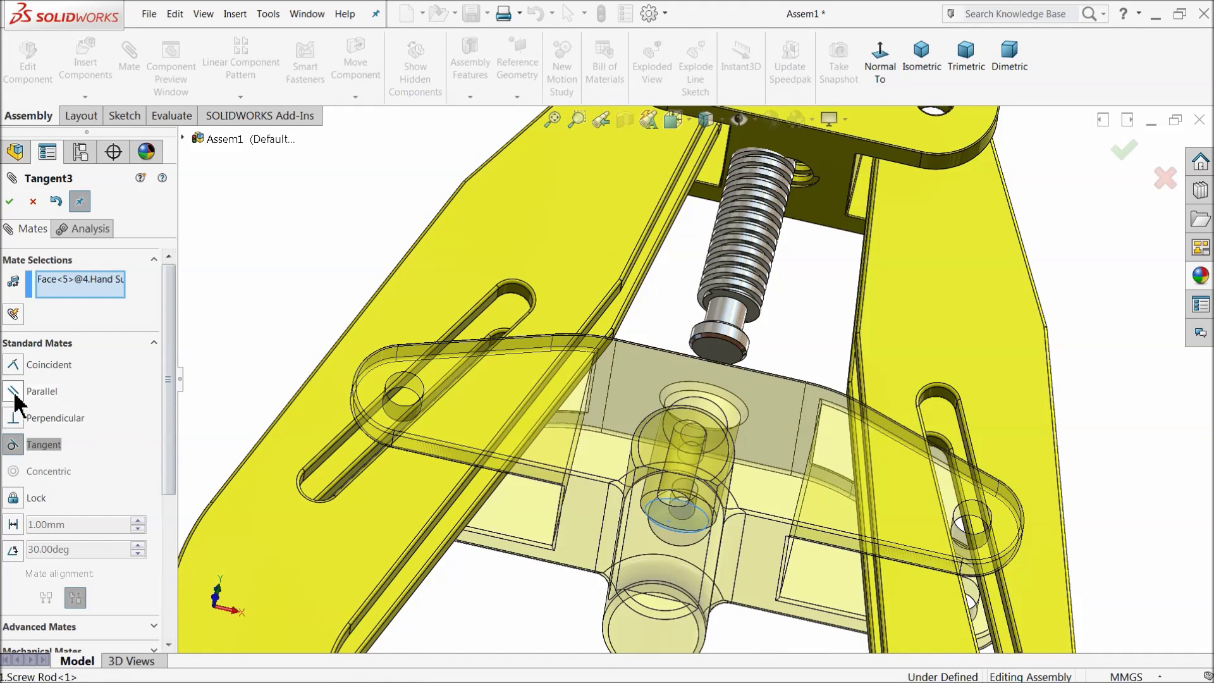
pyautogui.click(721, 361)
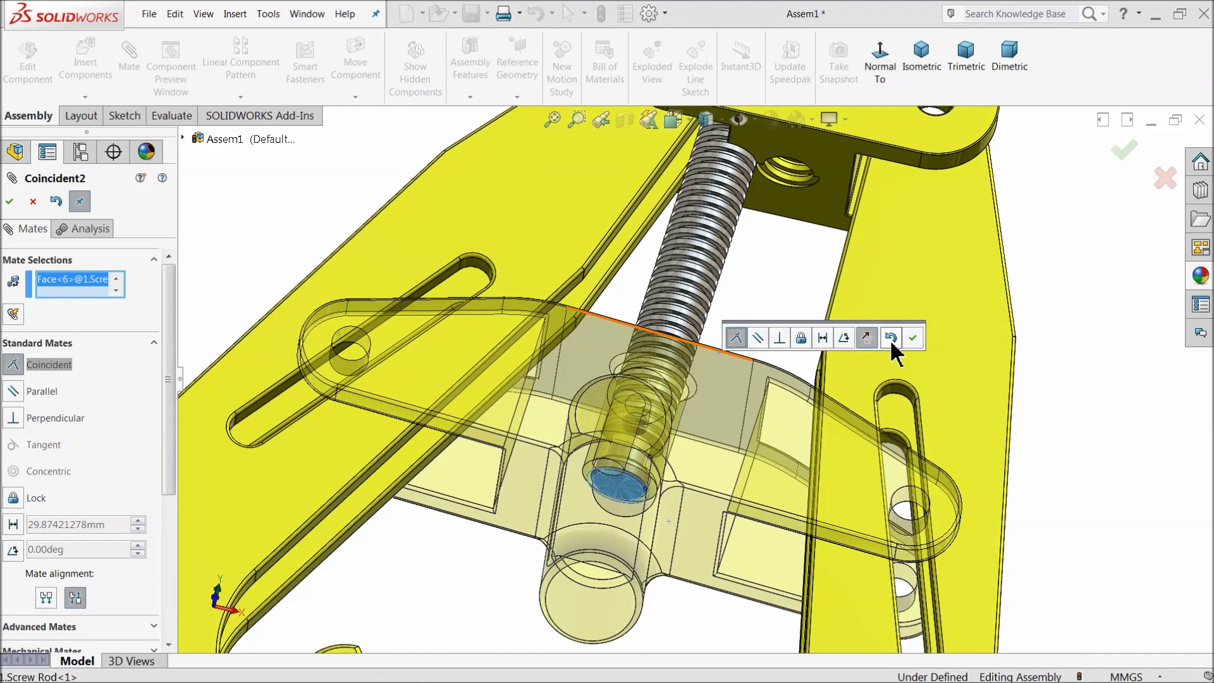
pyautogui.click(911, 340)
# - Reorient the view over the whole clamp and close the Mate panel
pyautogui.moveTo(911, 339); pyautogui.dragTo(737, 320, button='middle')
pyautogui.scroll(5, 738, 320)
pyautogui.moveTo(651, 306); pyautogui.dragTo(701, 390, button='middle')
pyautogui.scroll(3, 700, 386)
pyautogui.scroll(-8, 663, 351)
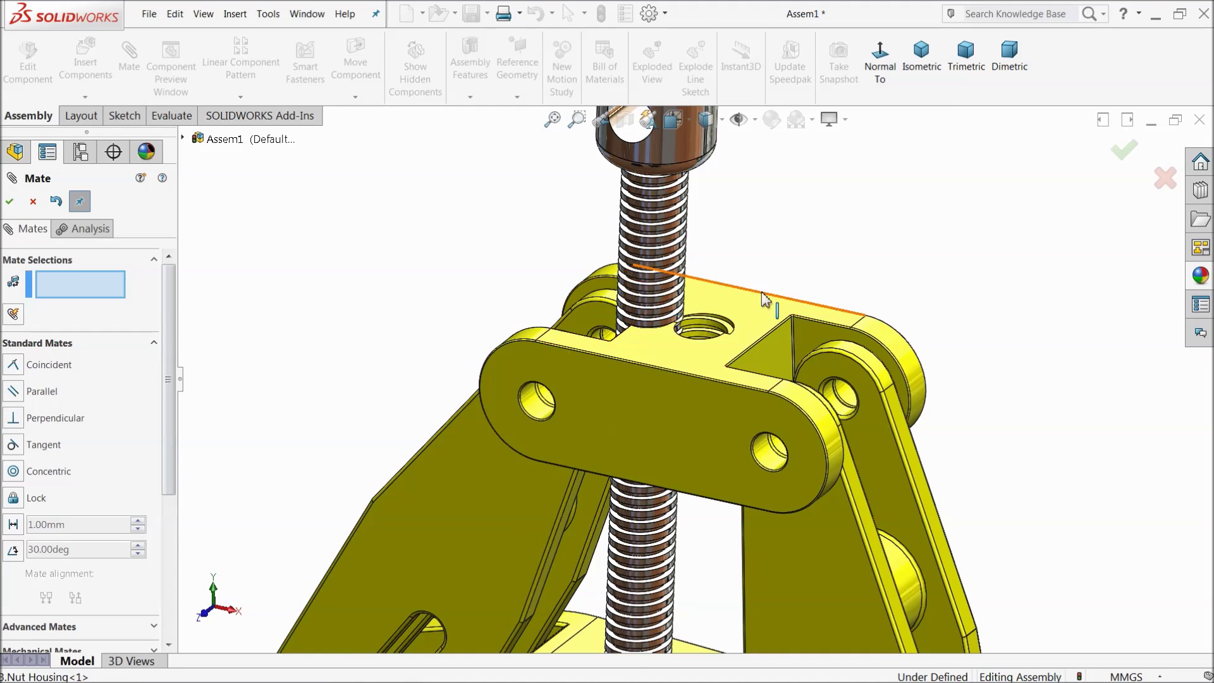
pyautogui.scroll(-3, 623, 373)
pyautogui.scroll(4, 597, 366)
pyautogui.scroll(4, 680, 350)
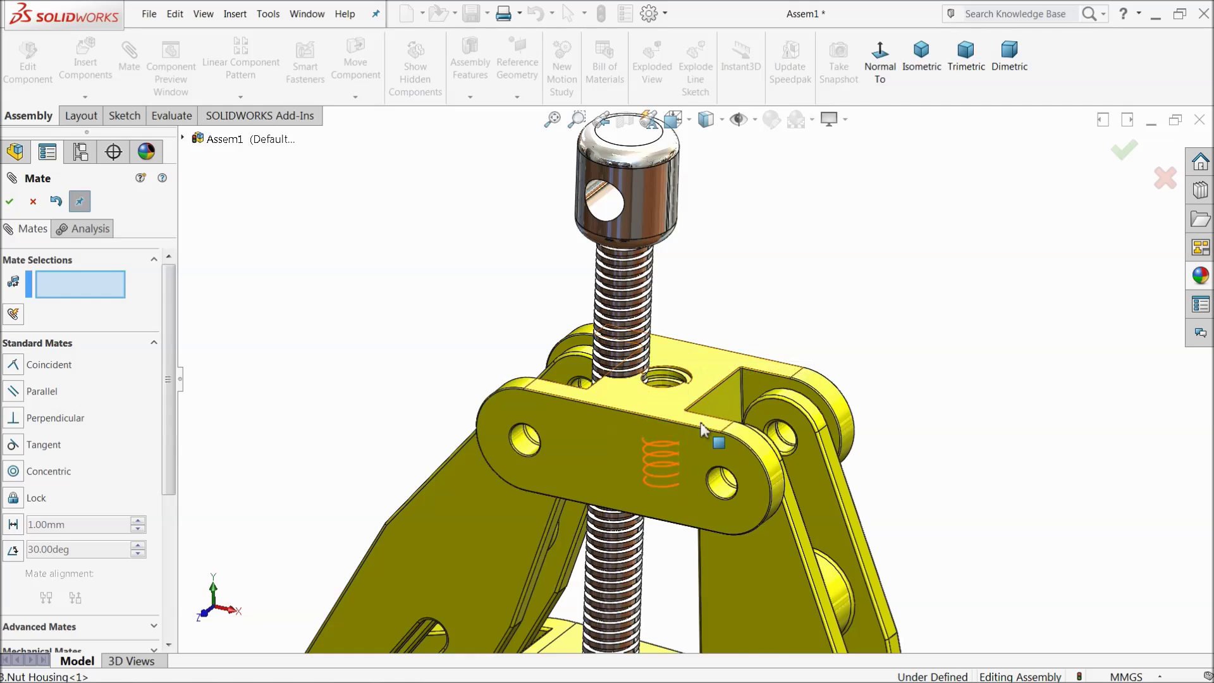
pyautogui.moveTo(692, 466)
pyautogui.mouseDown(button='middle')
pyautogui.moveTo(724, 239)
pyautogui.moveTo(710, 452)
pyautogui.moveTo(671, 471)
pyautogui.mouseUp(button='middle')
pyautogui.click(32, 201)
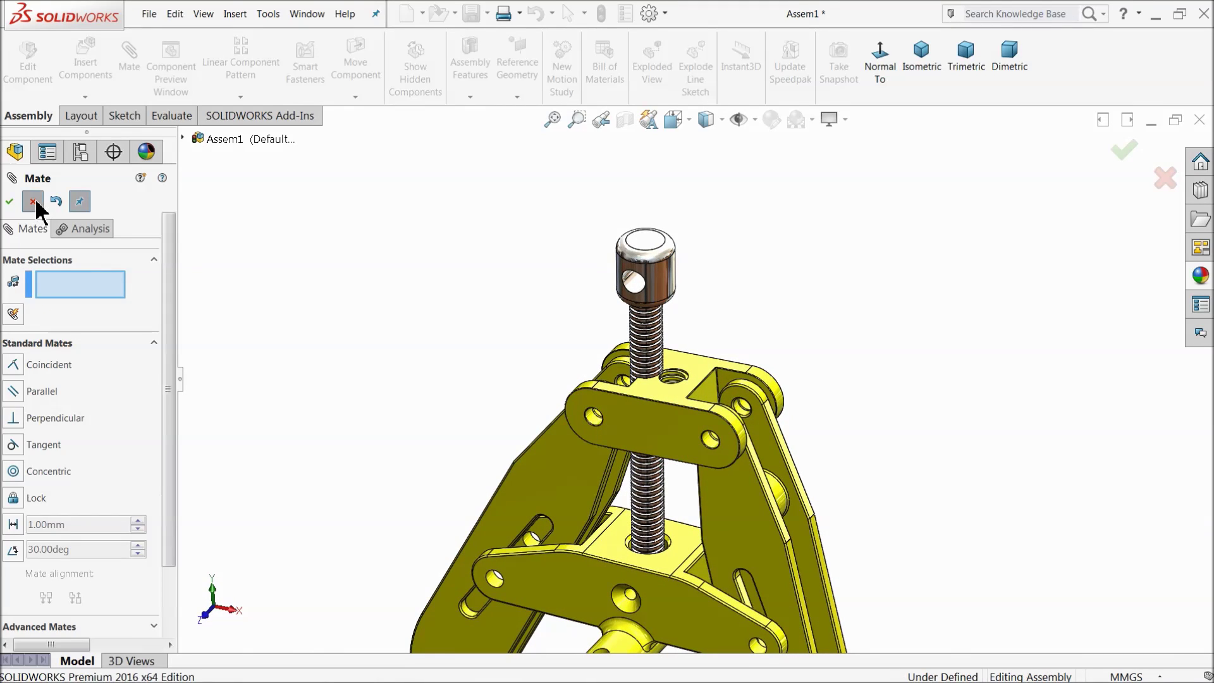
# - Show temporary axes and mate the screw rod's axis coincident with the nut housing hole's axis
pyautogui.click(752, 119)
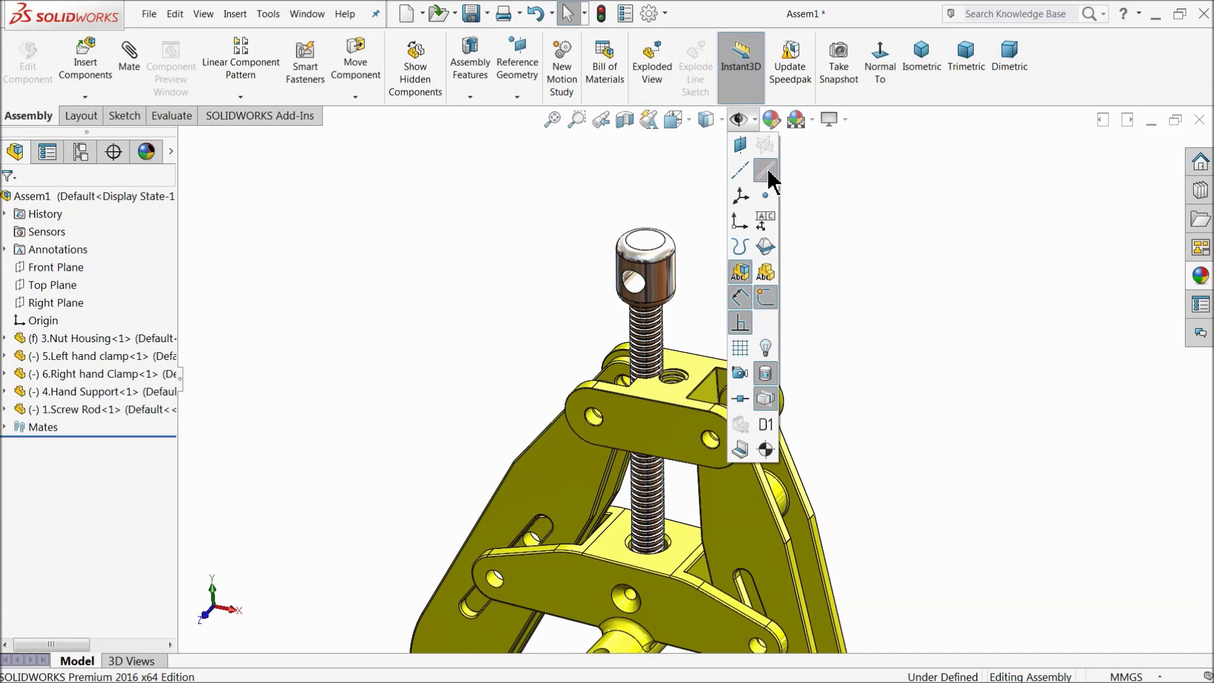
pyautogui.scroll(-5, 692, 382)
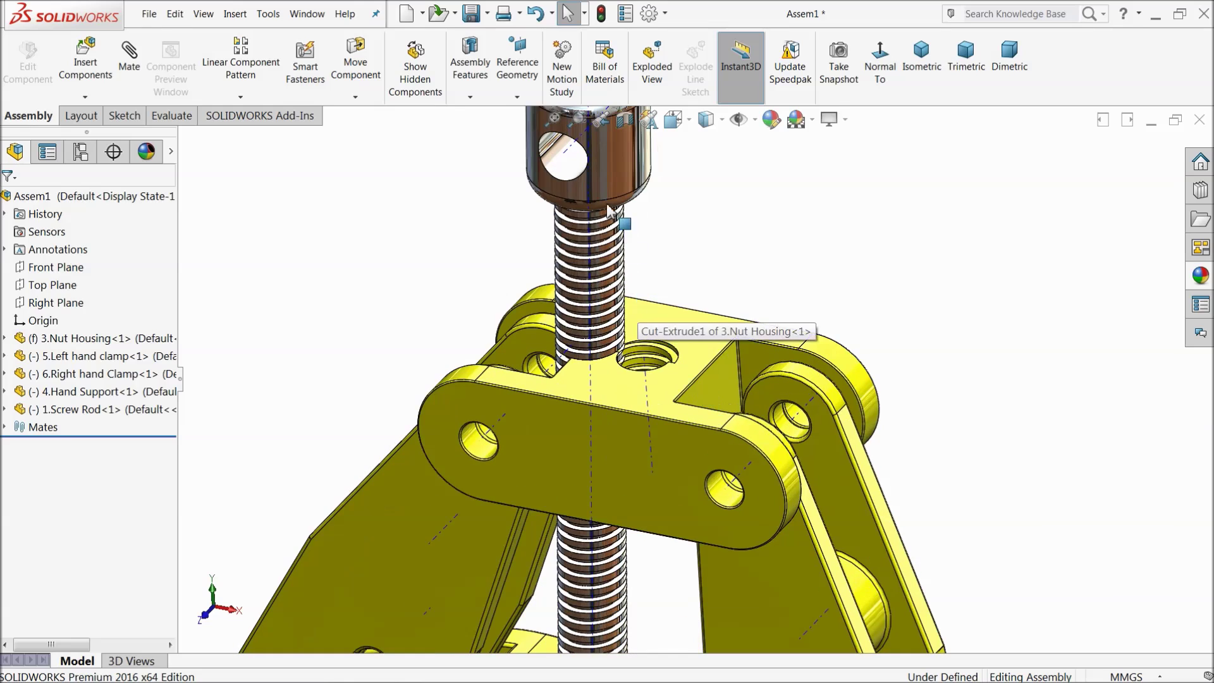
pyautogui.click(596, 338)
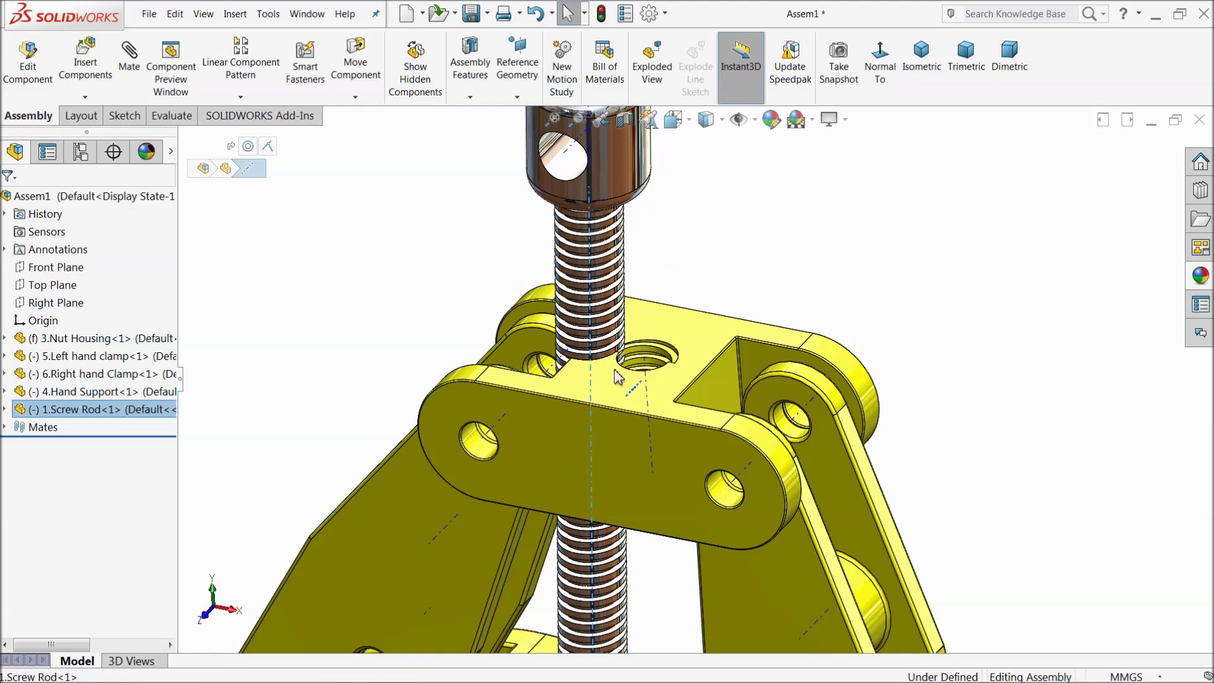
pyautogui.keyDown('ctrl'); pyautogui.click(647, 393); pyautogui.keyUp('ctrl')
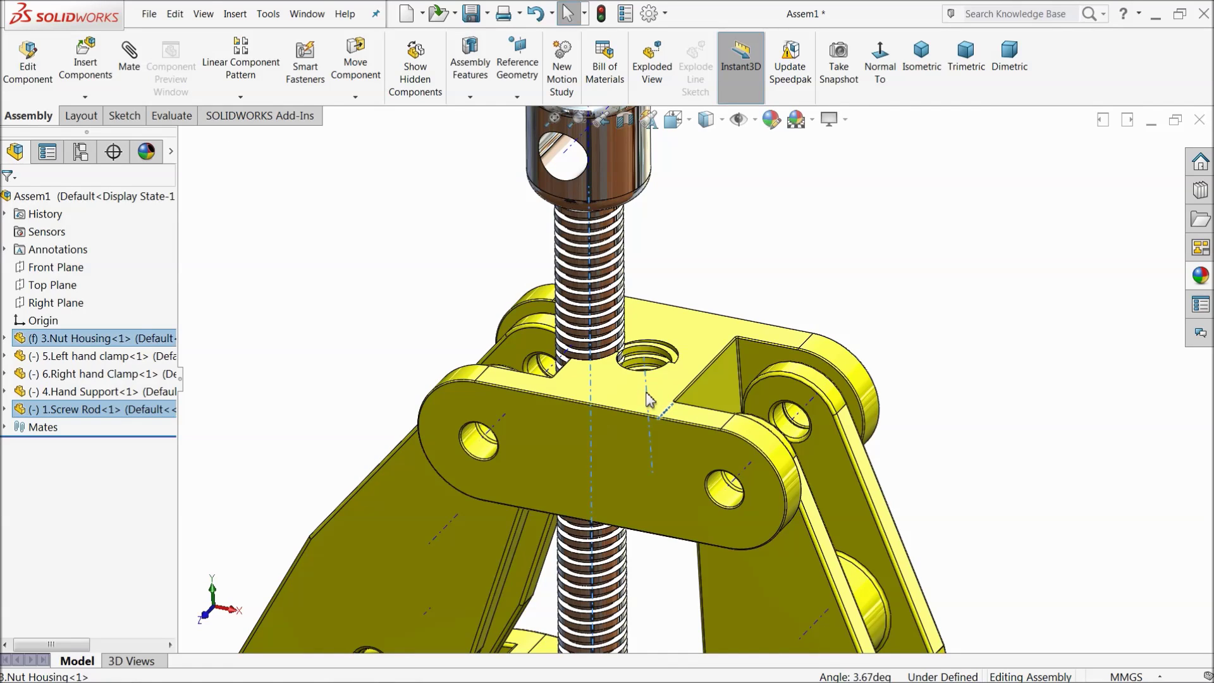
pyautogui.scroll(-3, 639, 397)
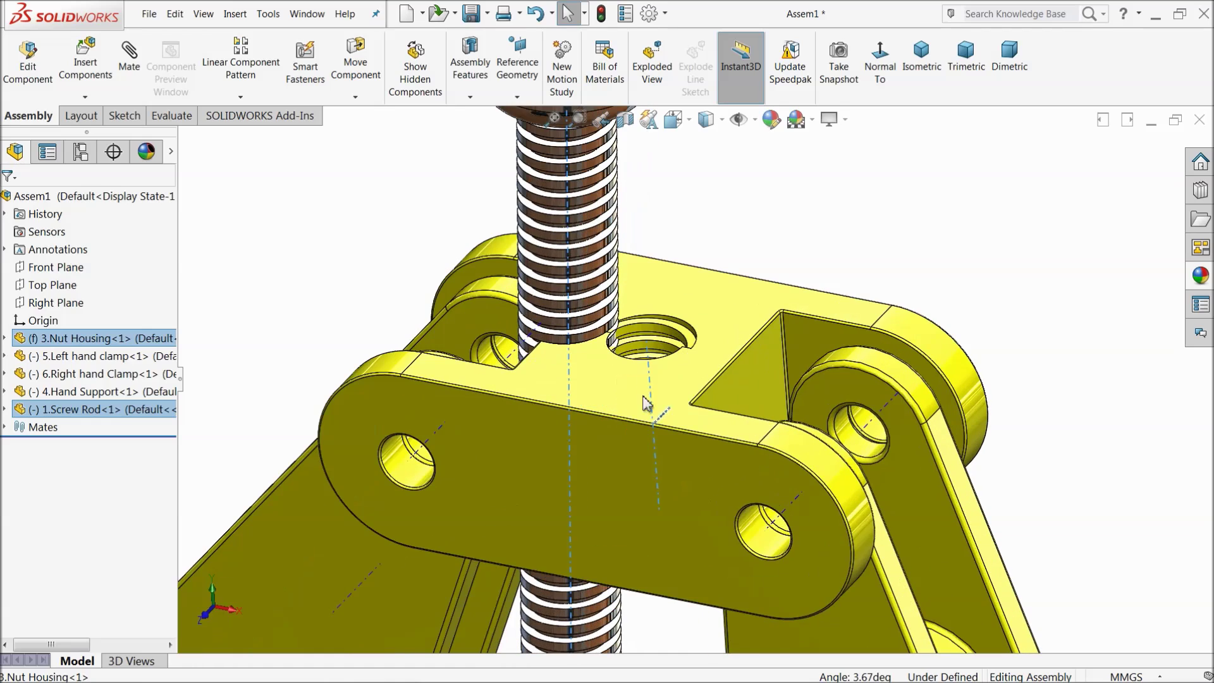
pyautogui.click(134, 71)
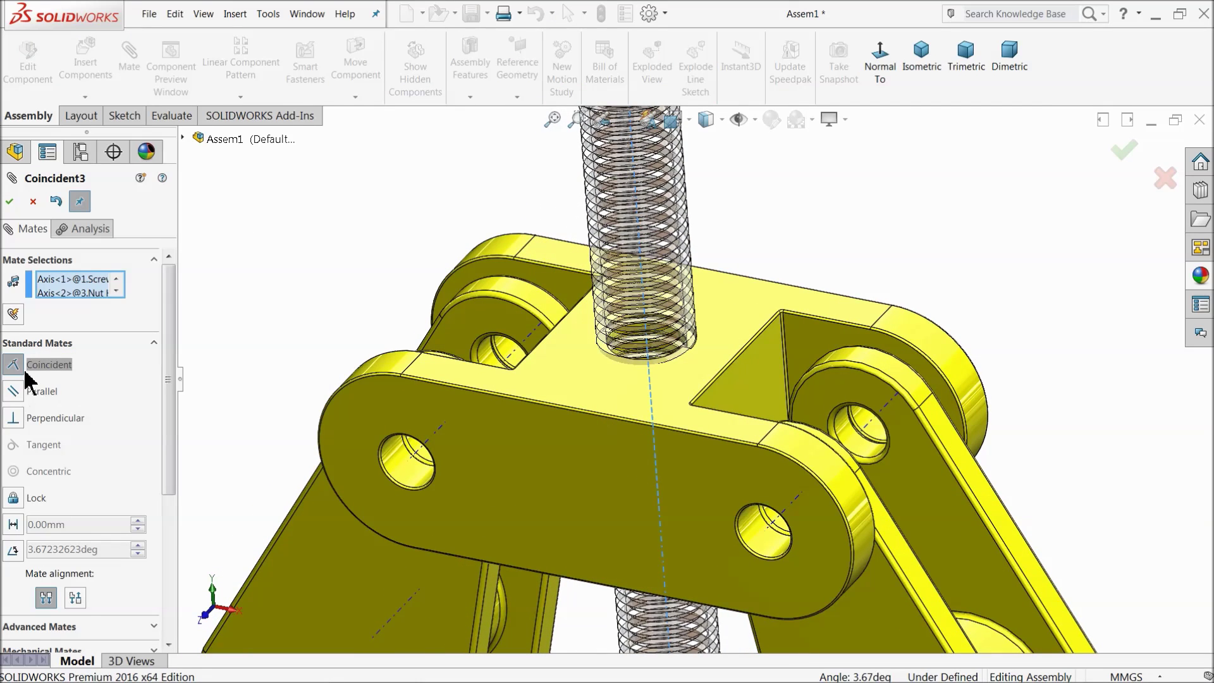
pyautogui.click(11, 202)
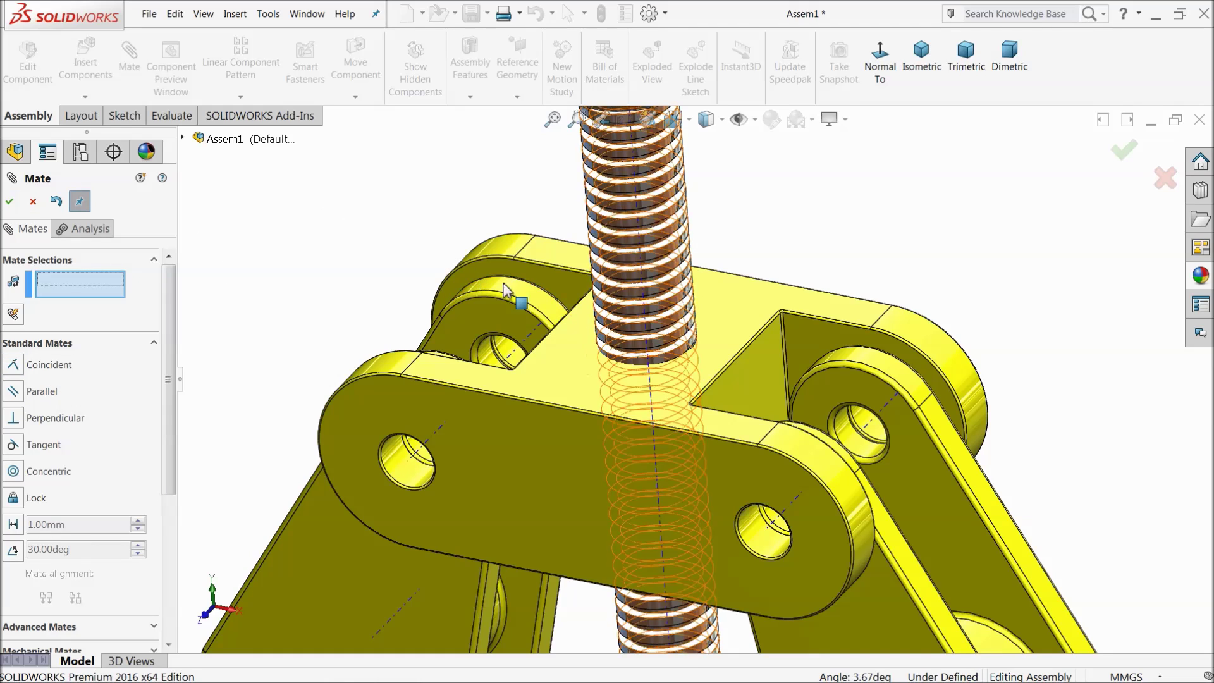
pyautogui.click(11, 200)
pyautogui.scroll(6, 560, 266)
pyautogui.scroll(-2, 634, 362)
pyautogui.scroll(3, 634, 362)
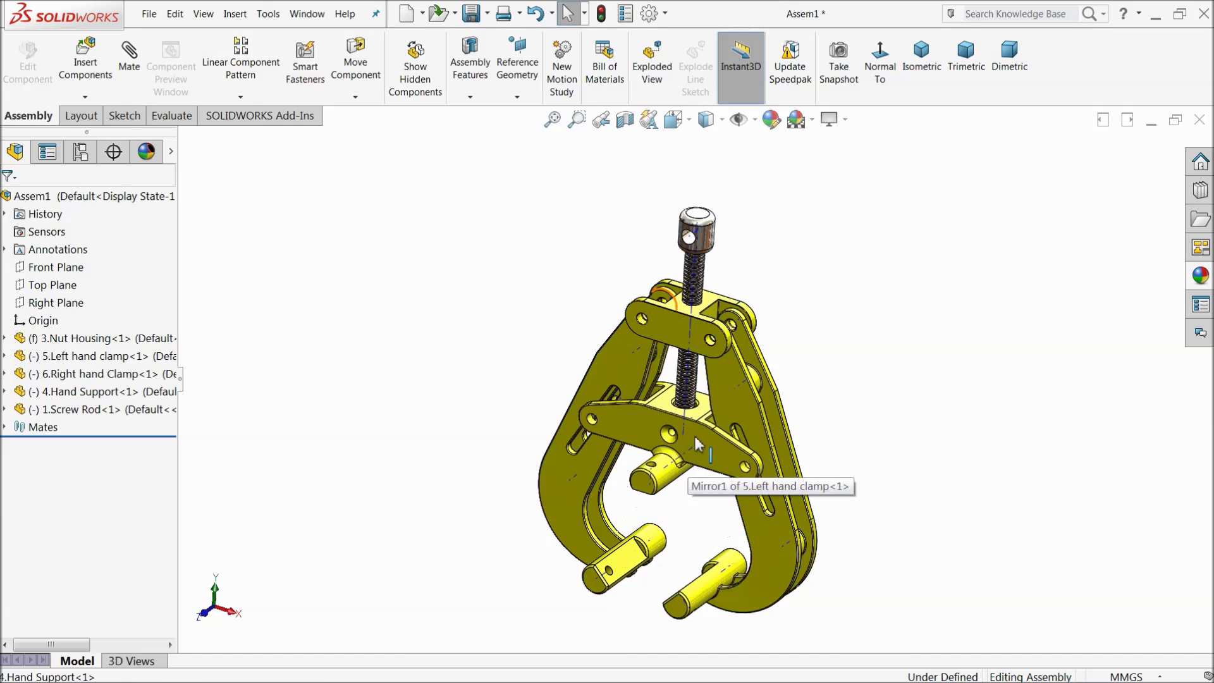
# - Drag the Hand Support to test the clamp's motion
pyautogui.click(689, 310)
pyautogui.scroll(1, 706, 431)
pyautogui.moveTo(706, 430); pyautogui.dragTo(762, 326)
pyautogui.click(848, 292)
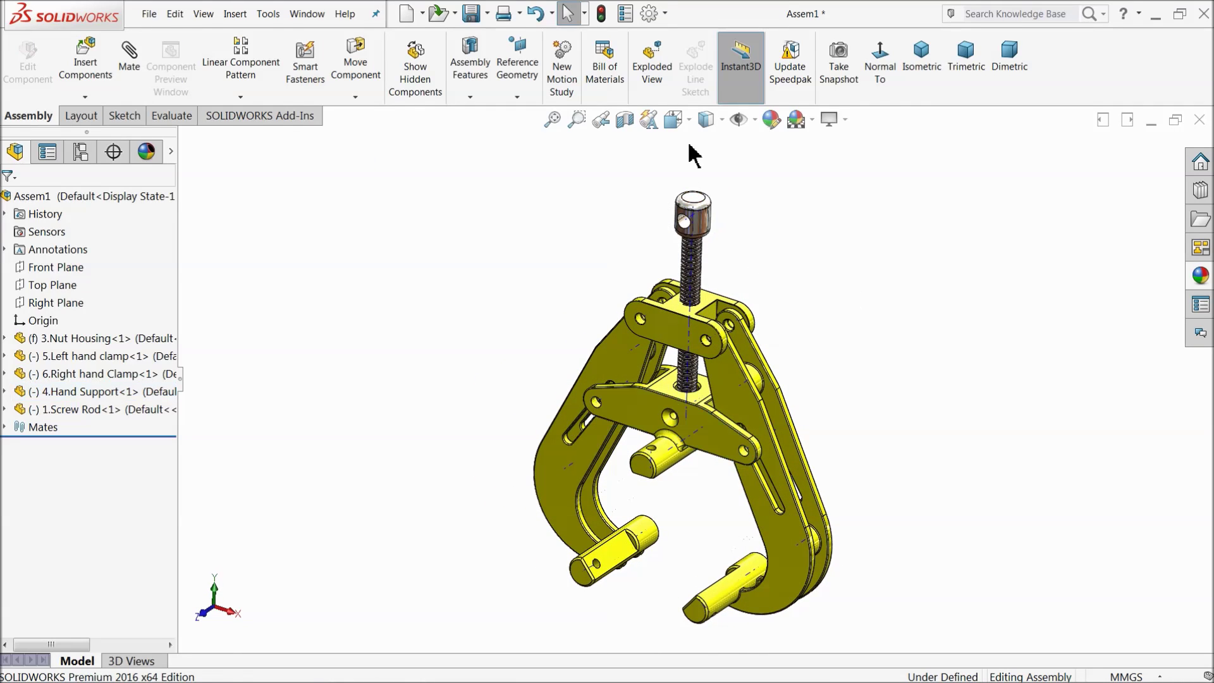
# - Turn off View Temporary Axes in Hide/Show Items
pyautogui.click(753, 119)
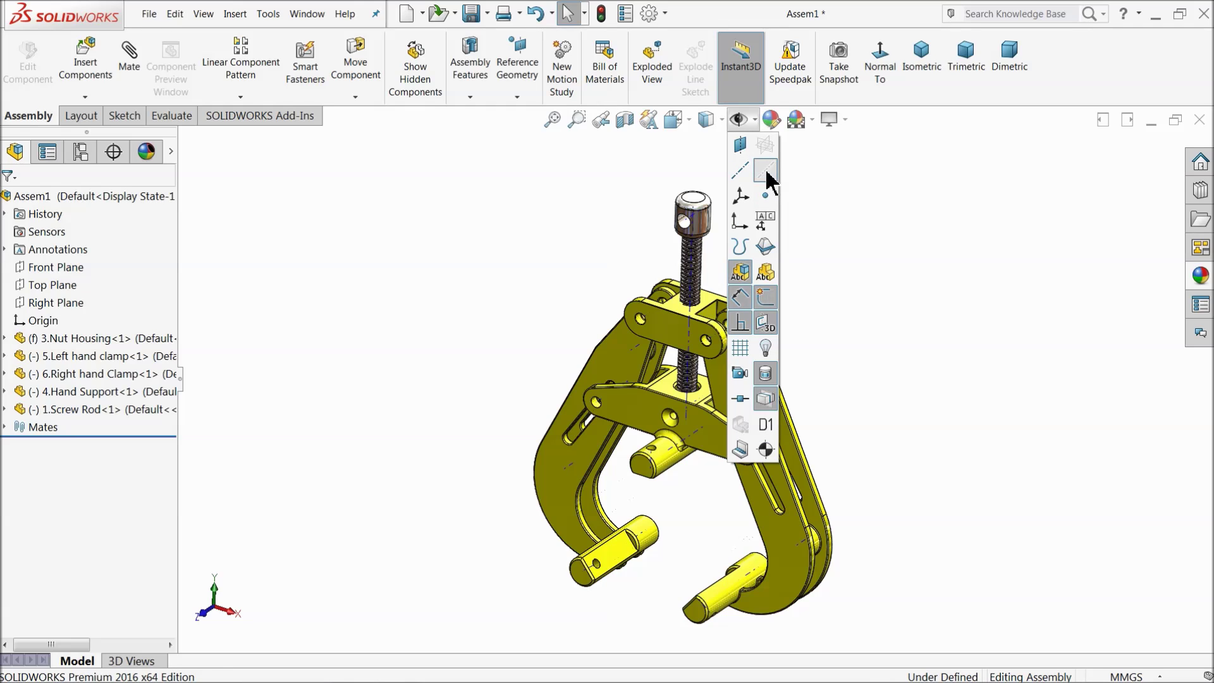
pyautogui.click(766, 175)
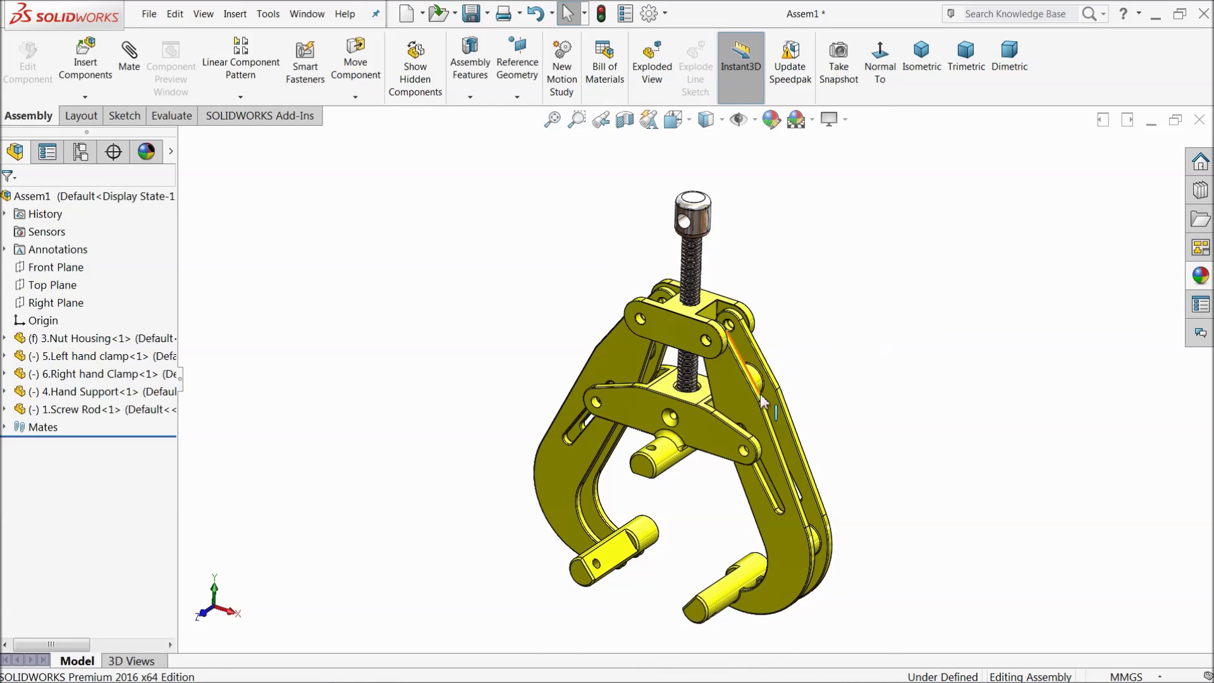
pyautogui.scroll(-8, 764, 402)
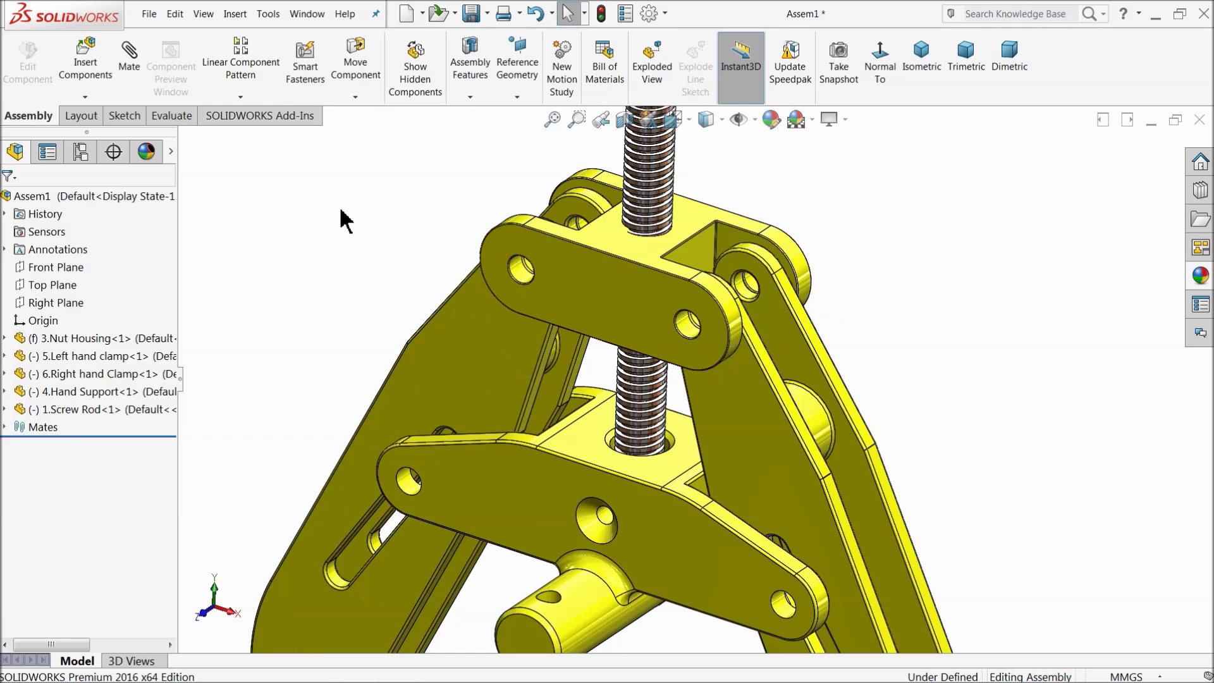
# - Begin inserting another component, browsing to 2.Screw Handle in the Tube Welding Clamp folder
pyautogui.click(131, 81)
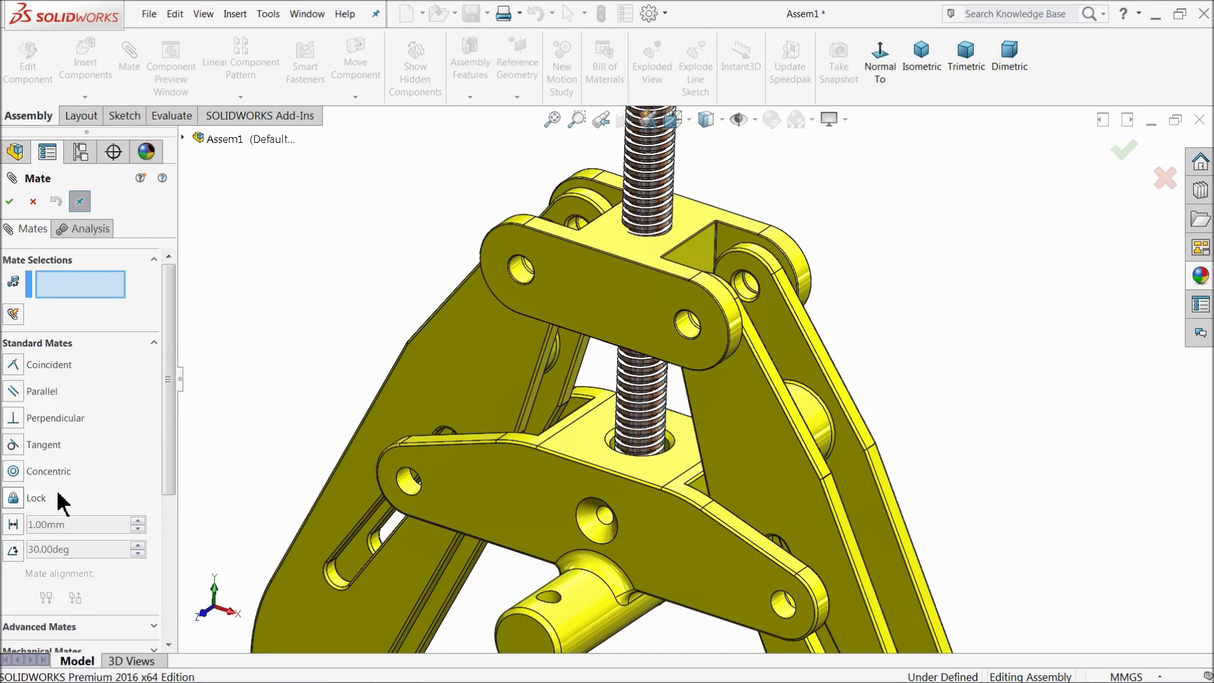
pyautogui.click(33, 201)
pyautogui.scroll(5, 607, 228)
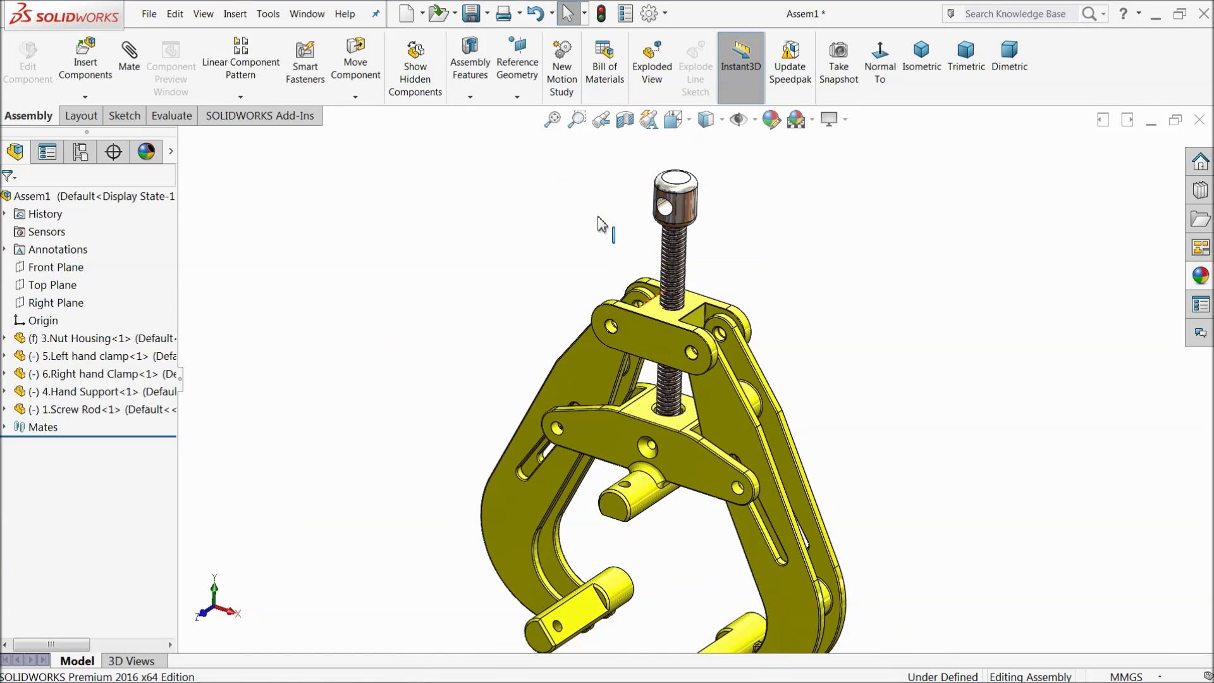
pyautogui.scroll(-3, 734, 246)
pyautogui.click(85, 63)
pyautogui.click(89, 515)
# - Place 2.Screw Handle and mate it concentric with the screw head's hole
pyautogui.click(667, 225)
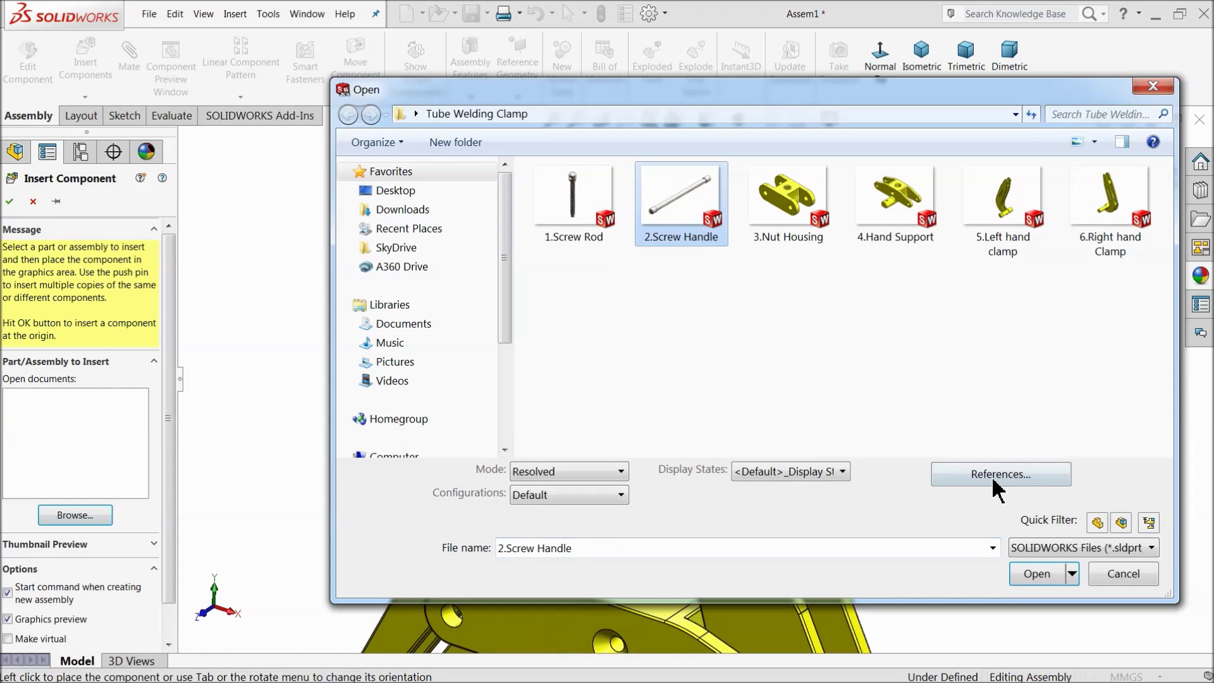
pyautogui.click(1037, 574)
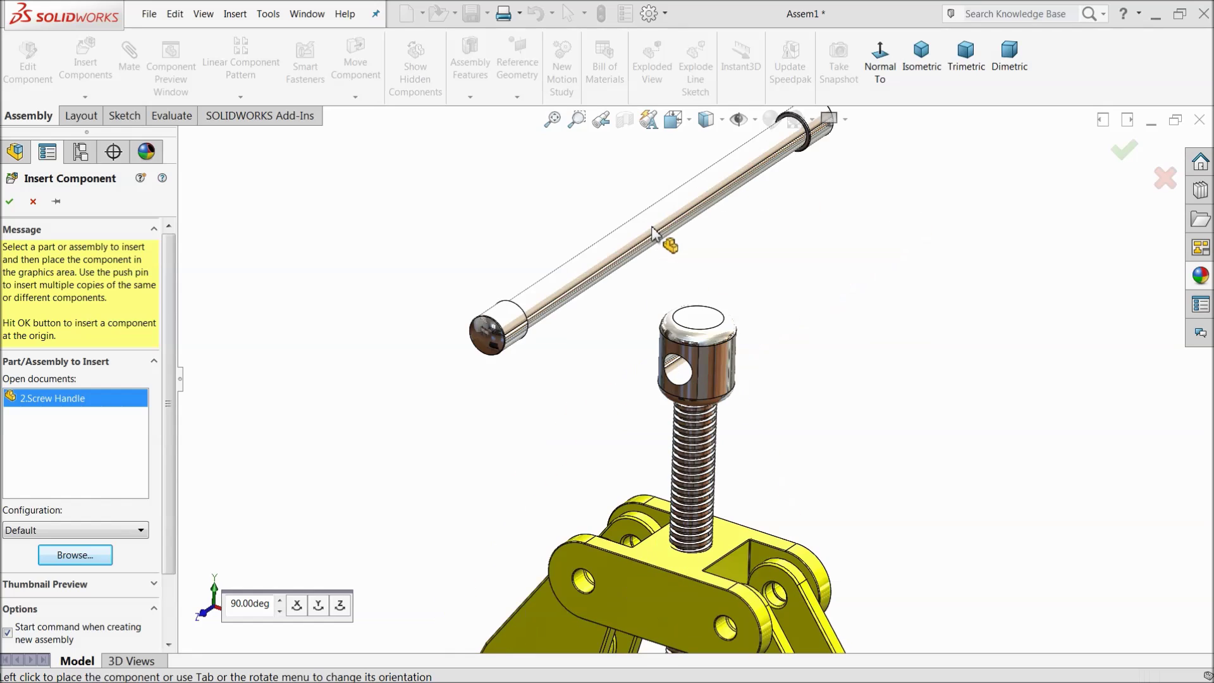
pyautogui.click(666, 239)
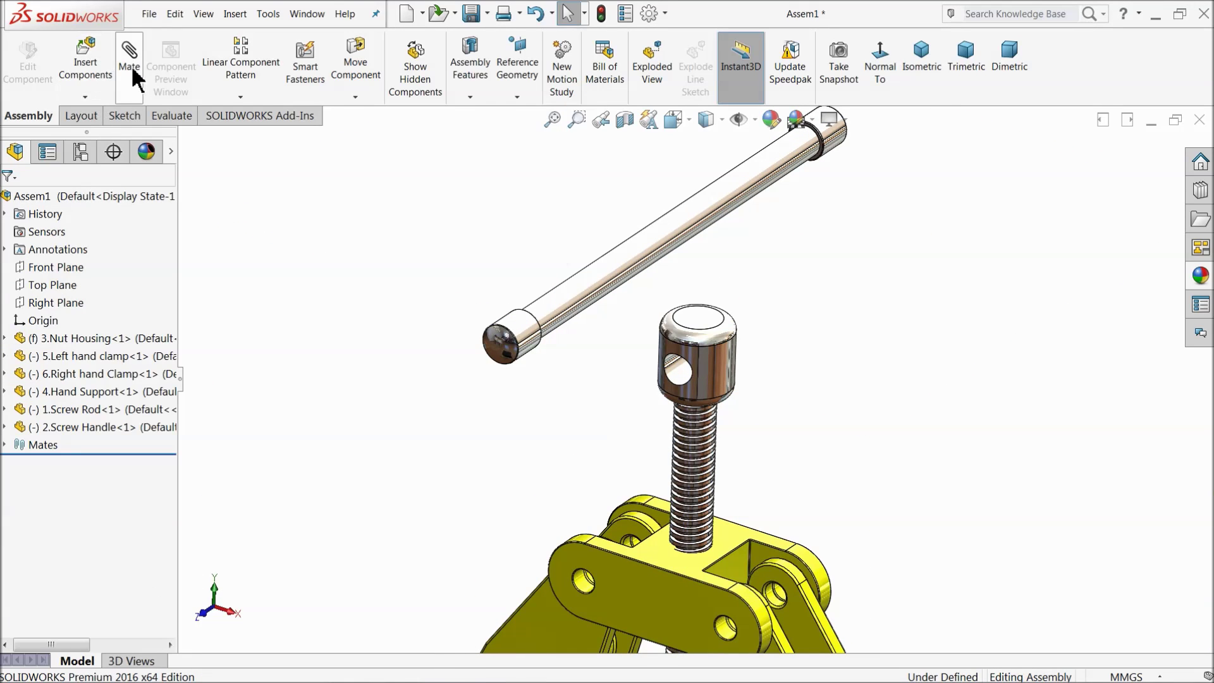
pyautogui.scroll(-3, 698, 389)
pyautogui.click(428, 193)
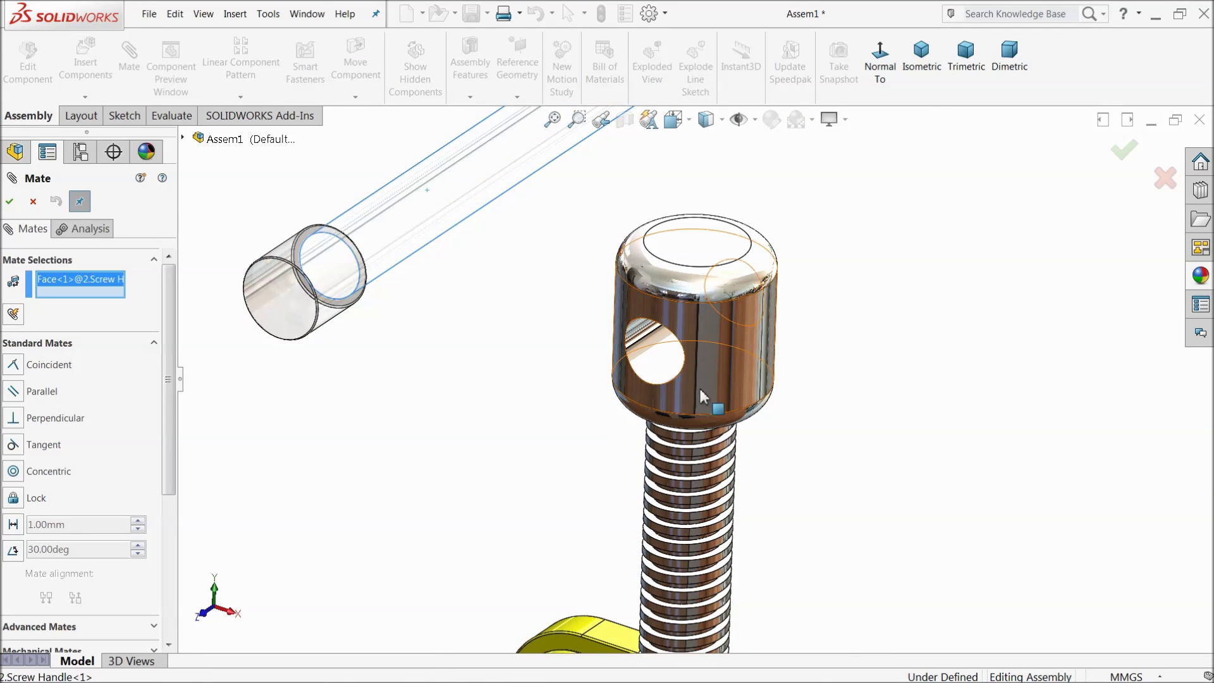
pyautogui.click(664, 356)
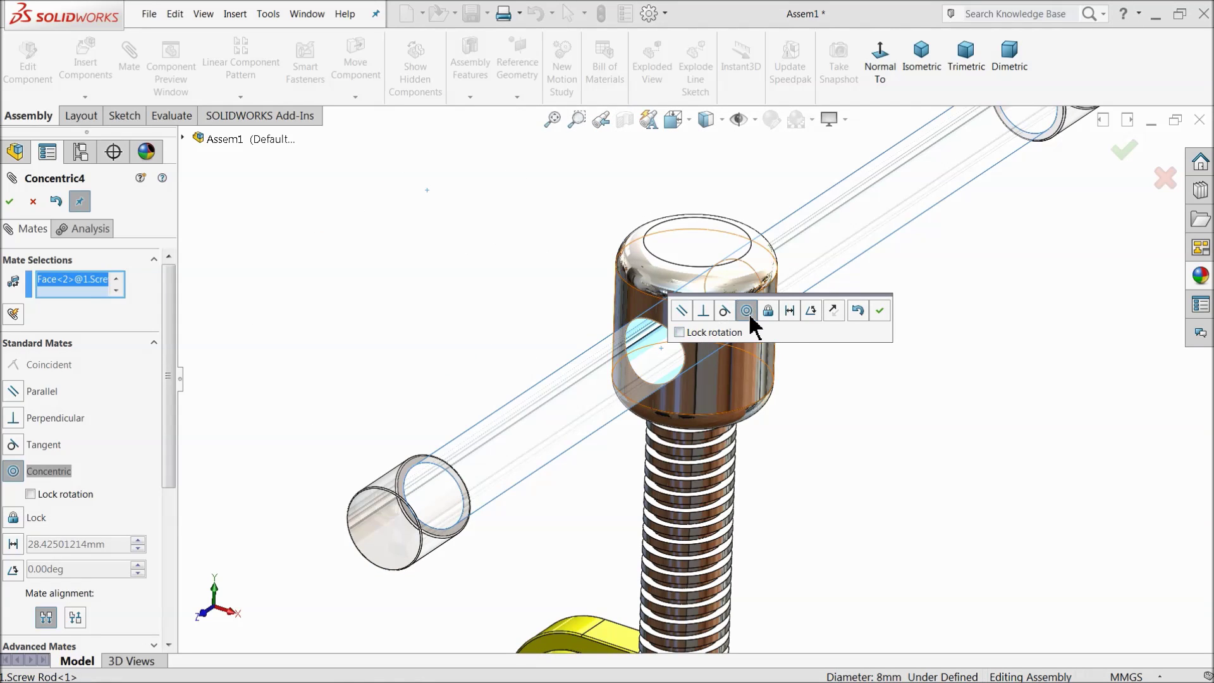
pyautogui.click(879, 310)
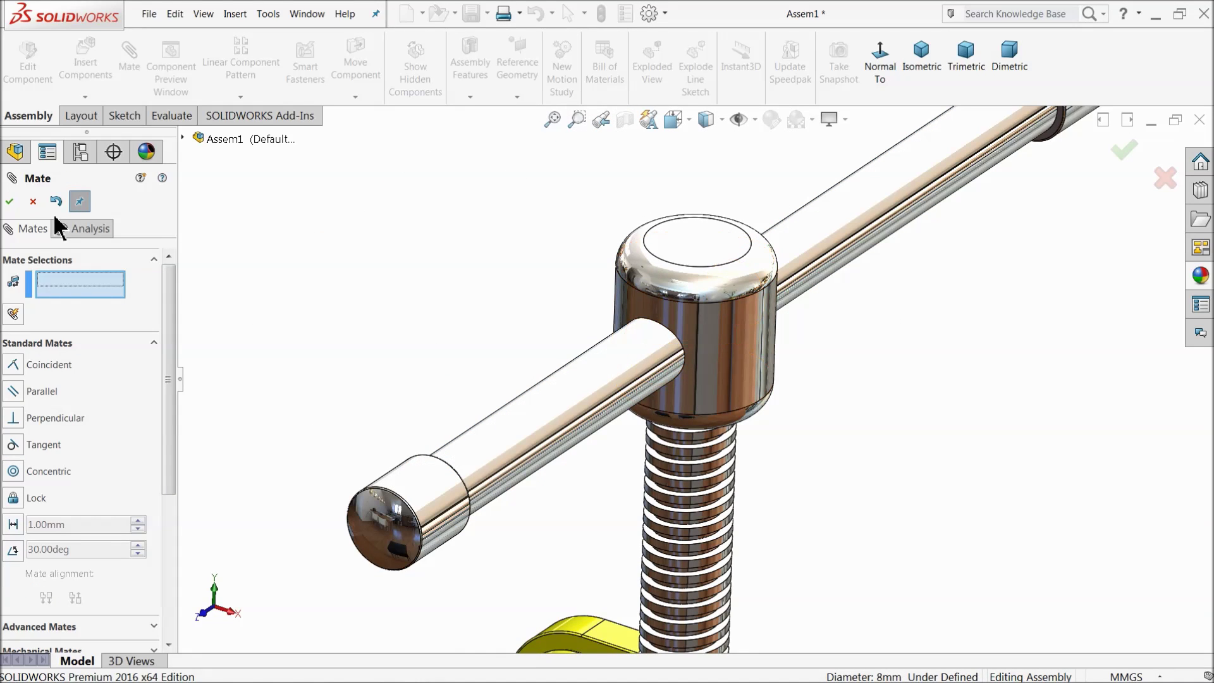
pyautogui.click(33, 201)
pyautogui.scroll(3, 583, 365)
# - Add an 80 mm distance mate between the handle face and the screw rod's Front Plane
pyautogui.click(720, 354)
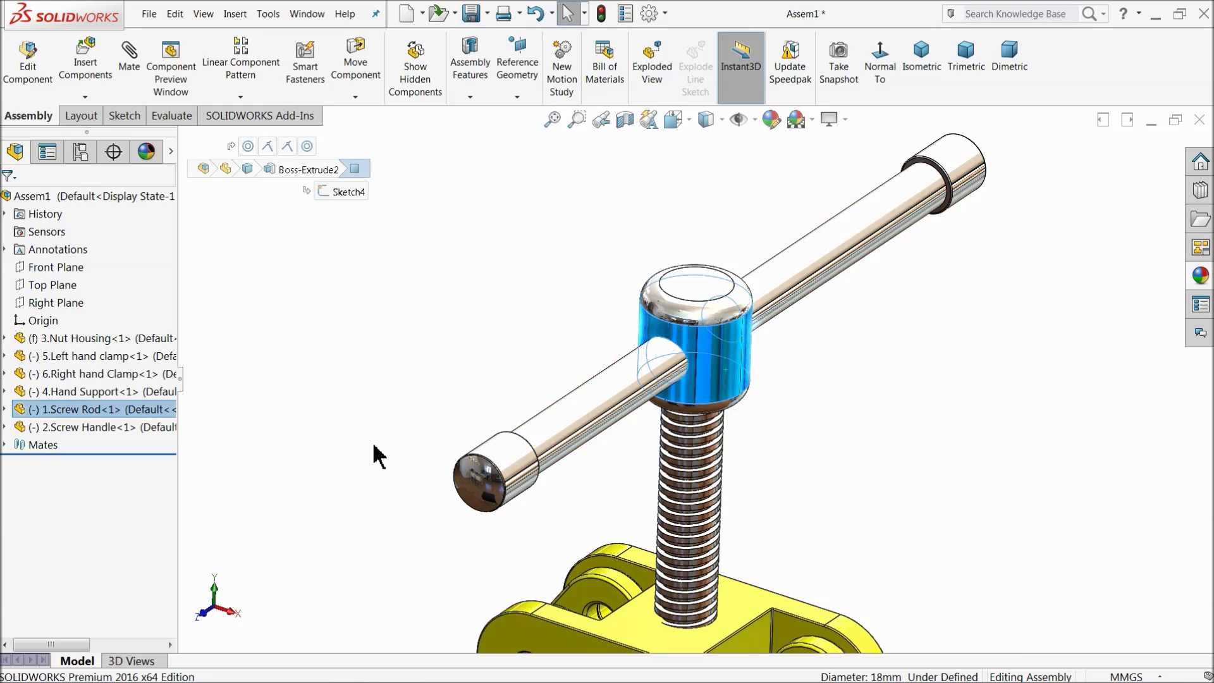
pyautogui.click(5, 409)
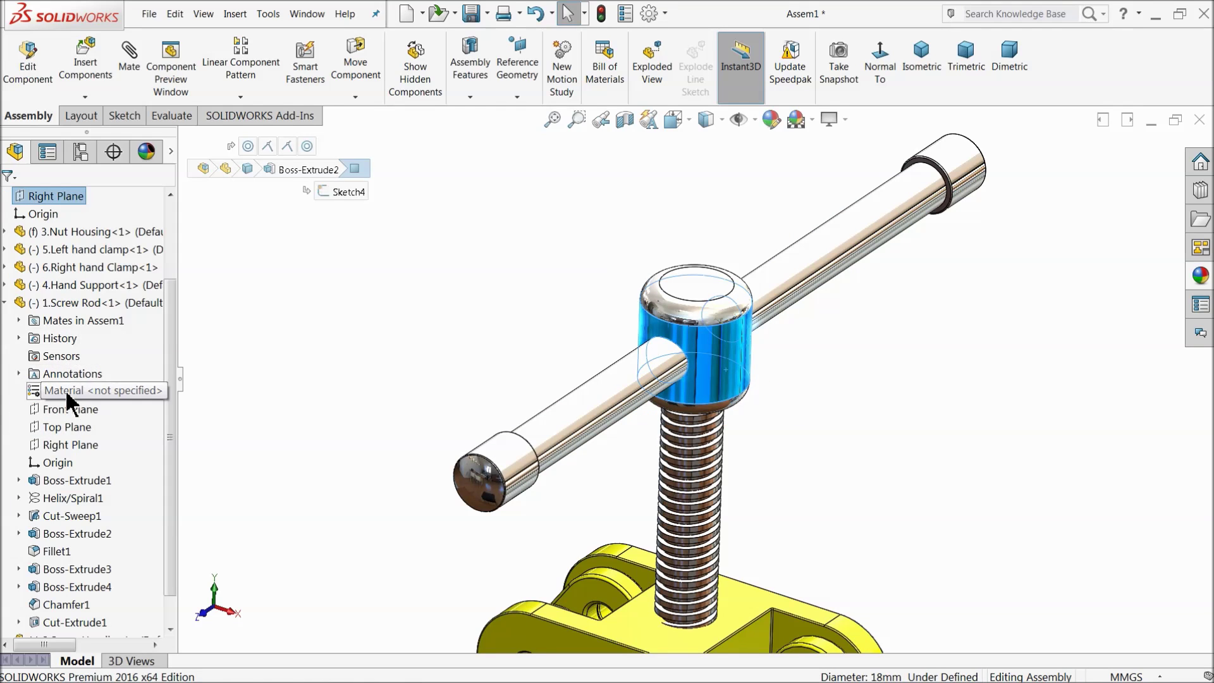
pyautogui.click(68, 410)
pyautogui.moveTo(439, 353); pyautogui.dragTo(843, 317, button='middle')
pyautogui.scroll(-5, 617, 393)
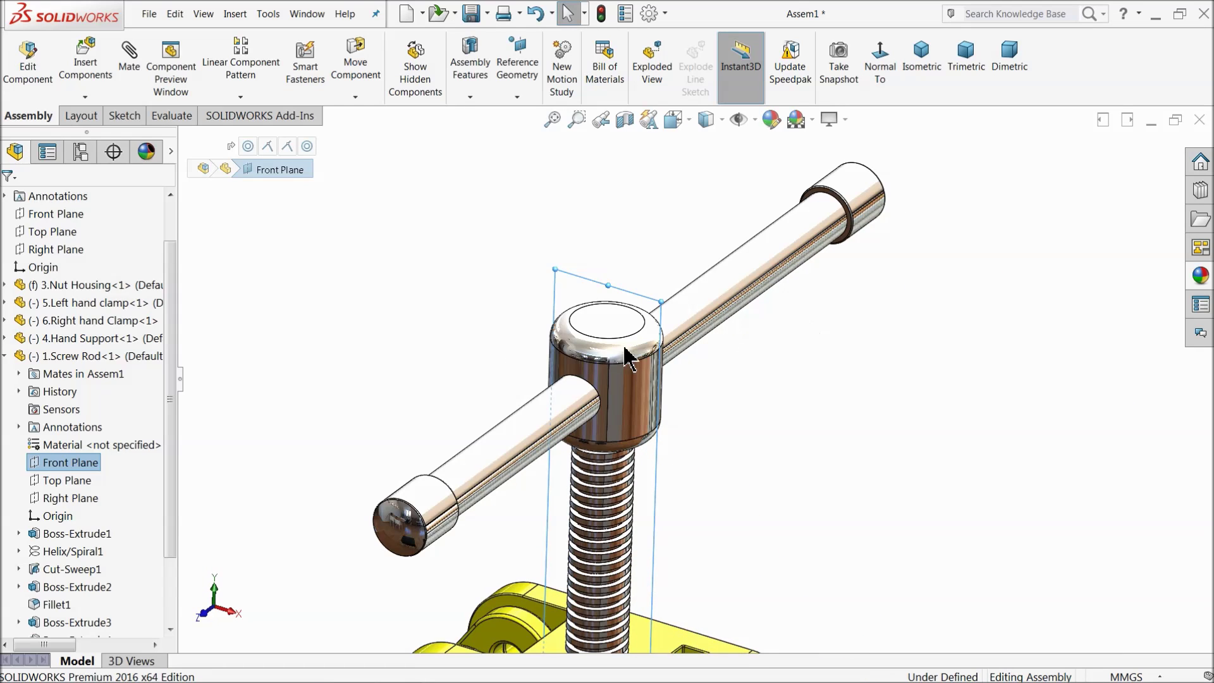
pyautogui.click(128, 64)
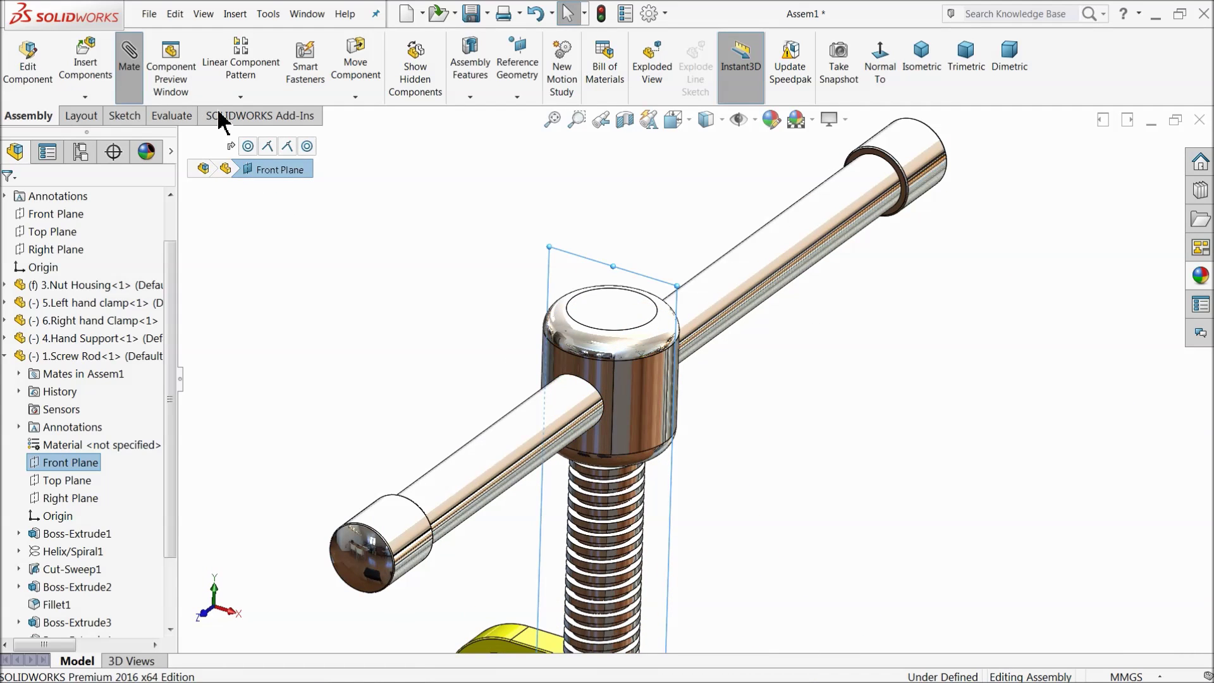
pyautogui.click(881, 161)
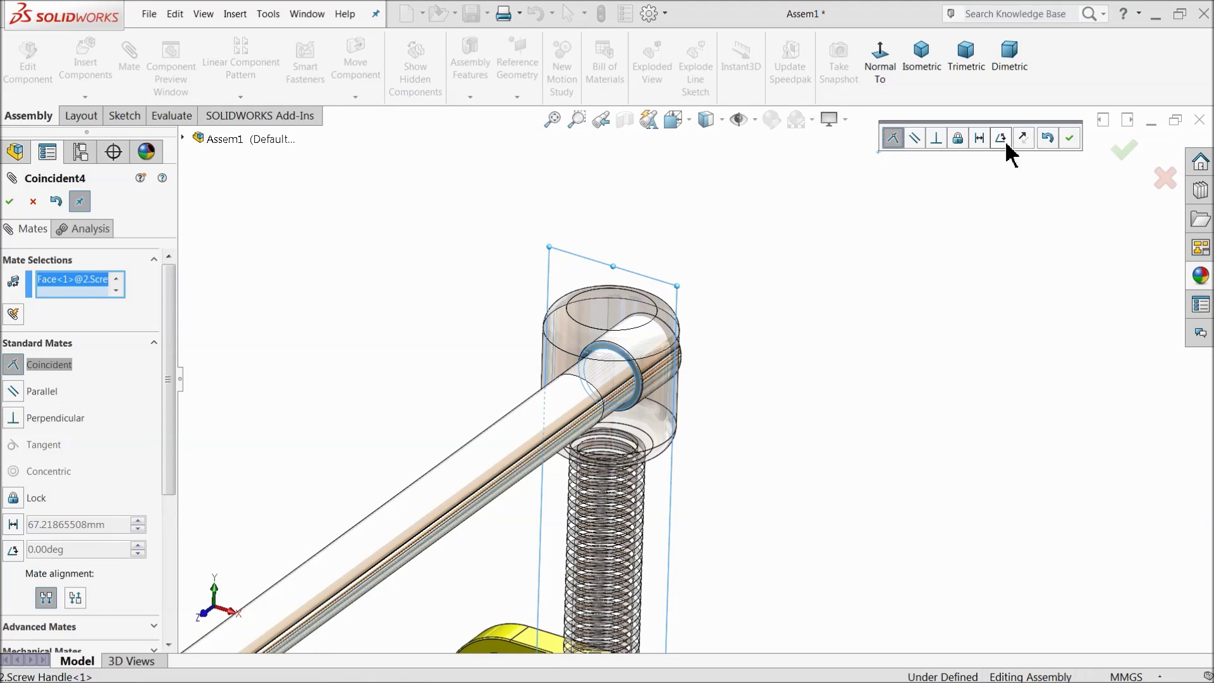
pyautogui.click(985, 143)
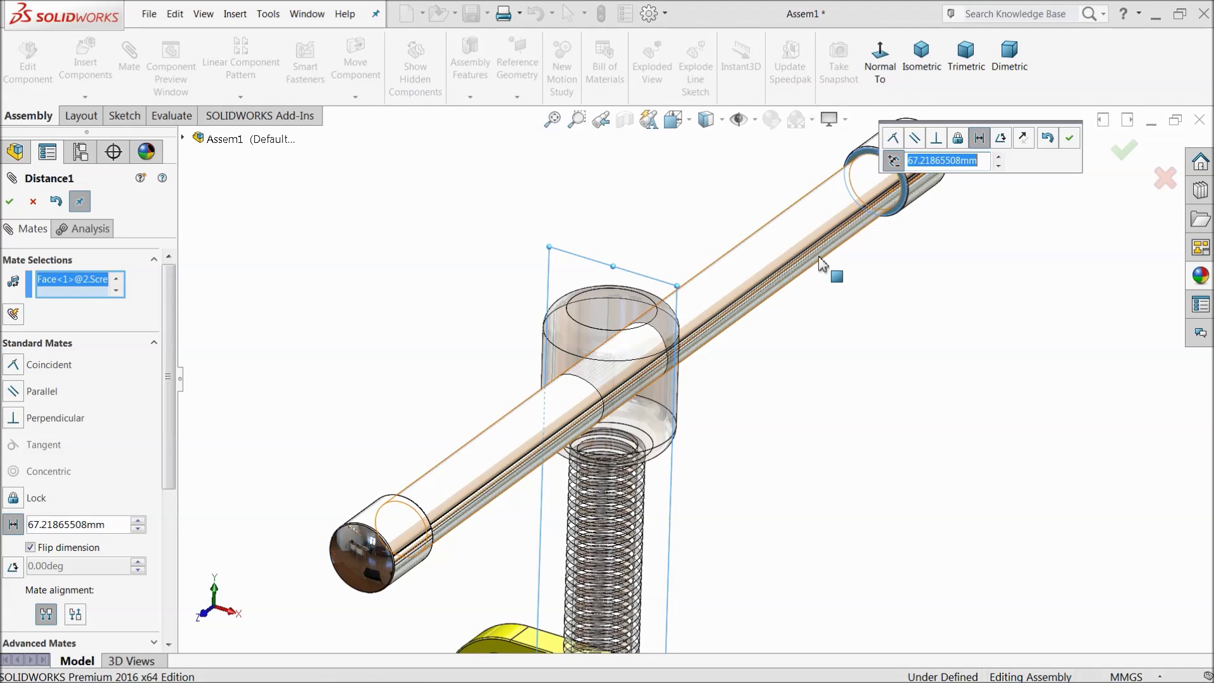
pyautogui.write('80')
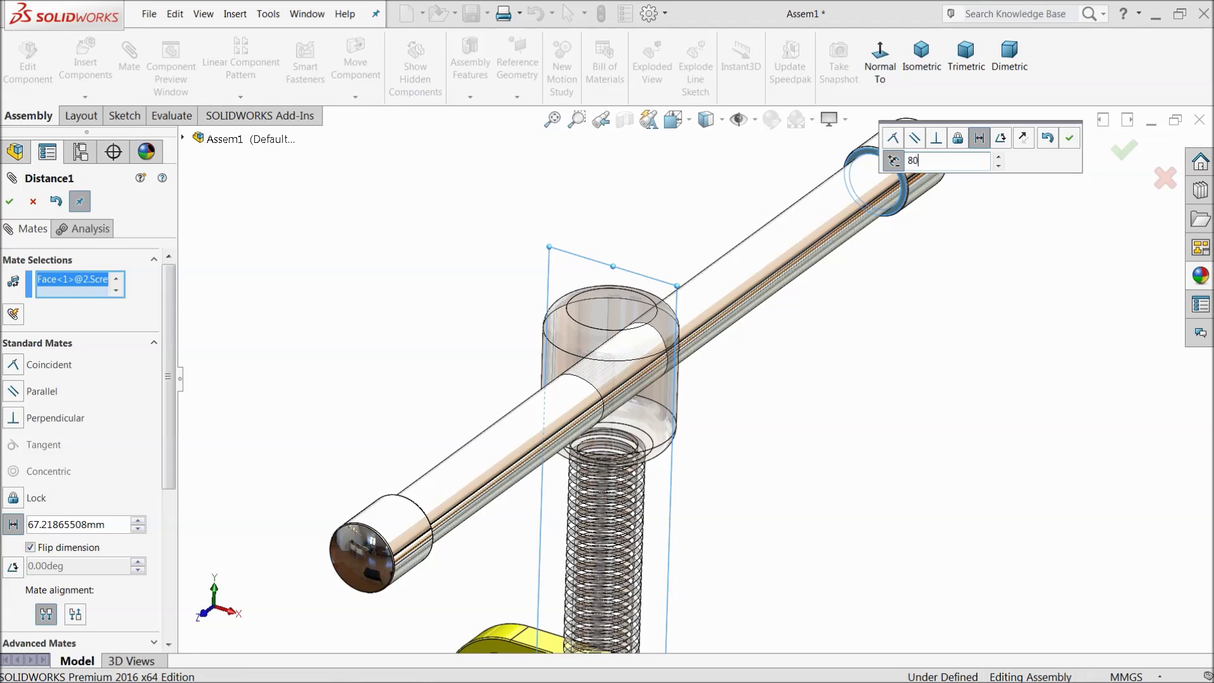
pyautogui.press('Return')
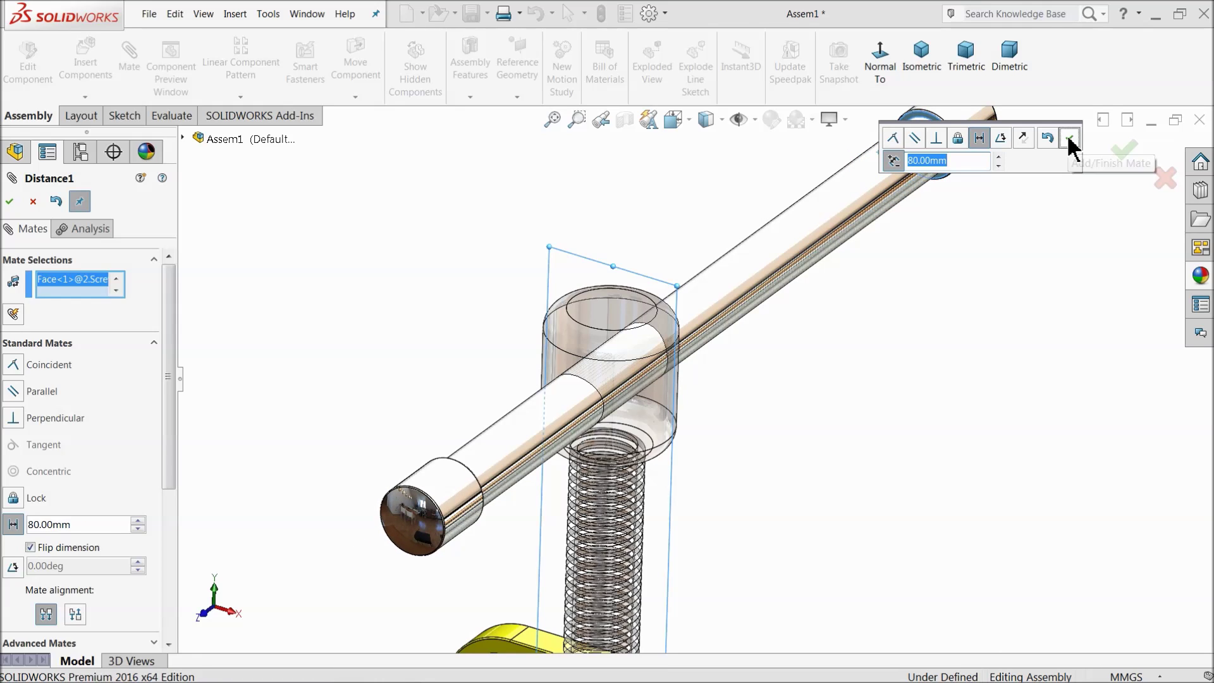
pyautogui.click(1070, 137)
pyautogui.click(9, 201)
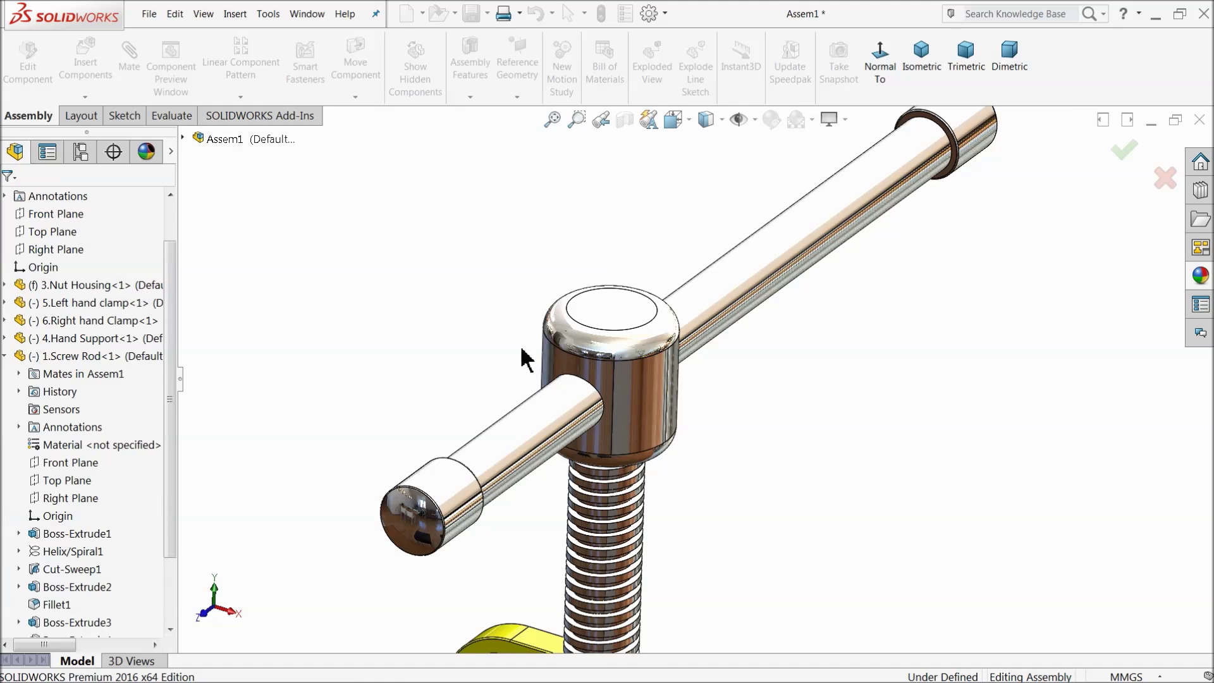
# - Spin the screw rod to test the clamp motion
pyautogui.scroll(5, 694, 398)
pyautogui.scroll(2, 683, 497)
pyautogui.scroll(-3, 695, 500)
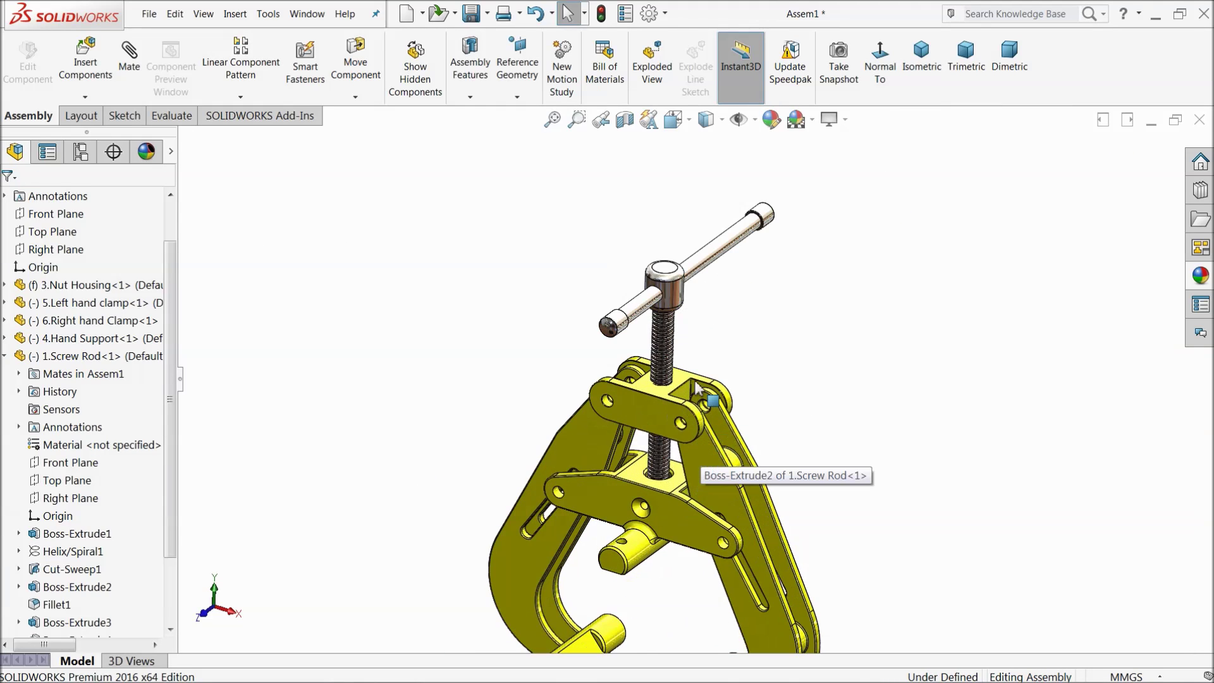
pyautogui.moveTo(671, 313); pyautogui.dragTo(670, 393)
pyautogui.press('Escape')
pyautogui.scroll(-3, 696, 367)
pyautogui.scroll(-3, 667, 354)
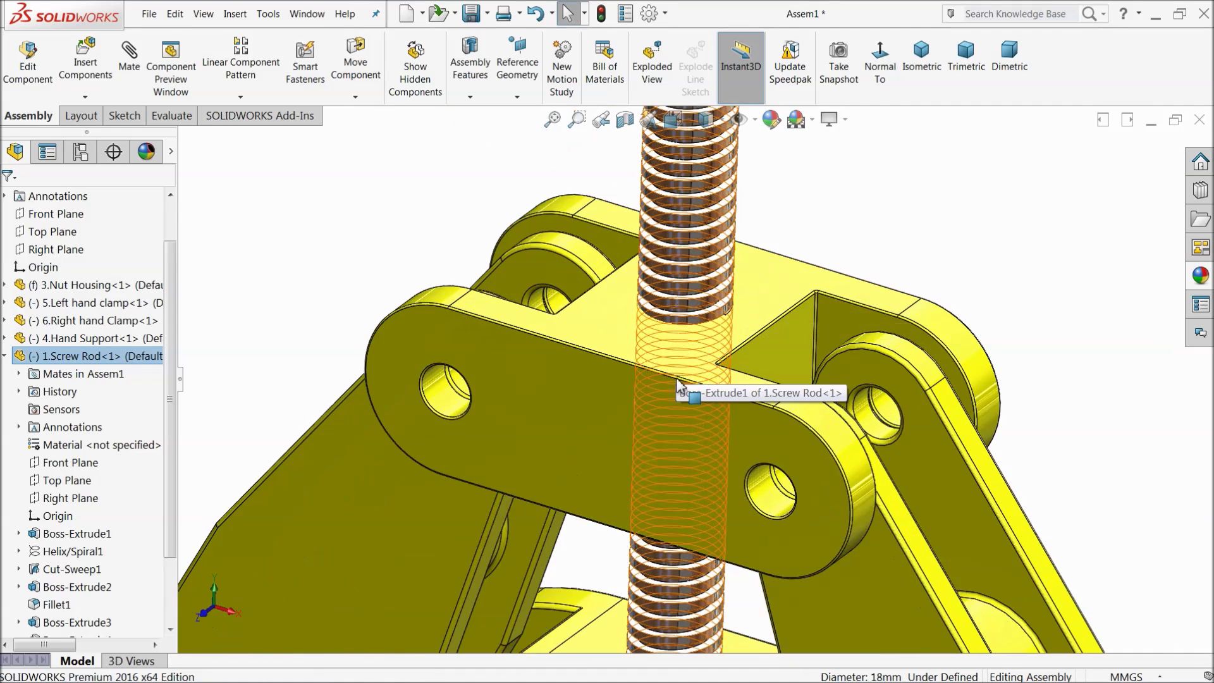
# - Hide 1.Screw Rod to expose the housing's threaded hole
pyautogui.click(894, 176)
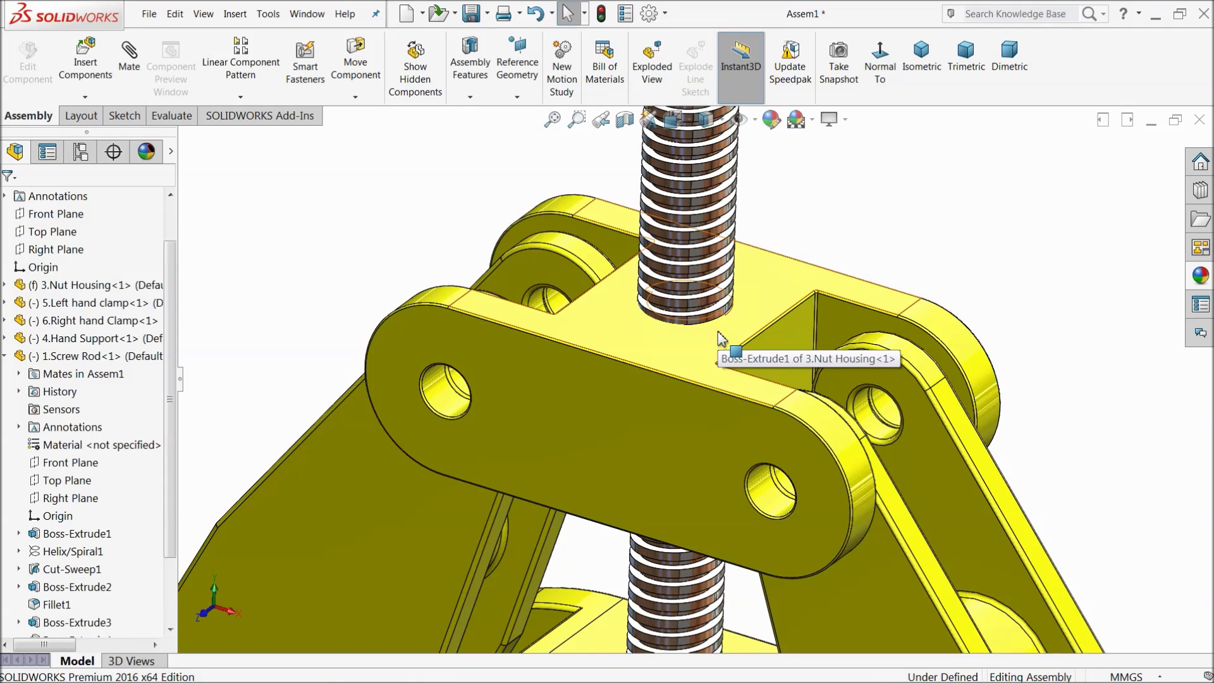
pyautogui.click(723, 268)
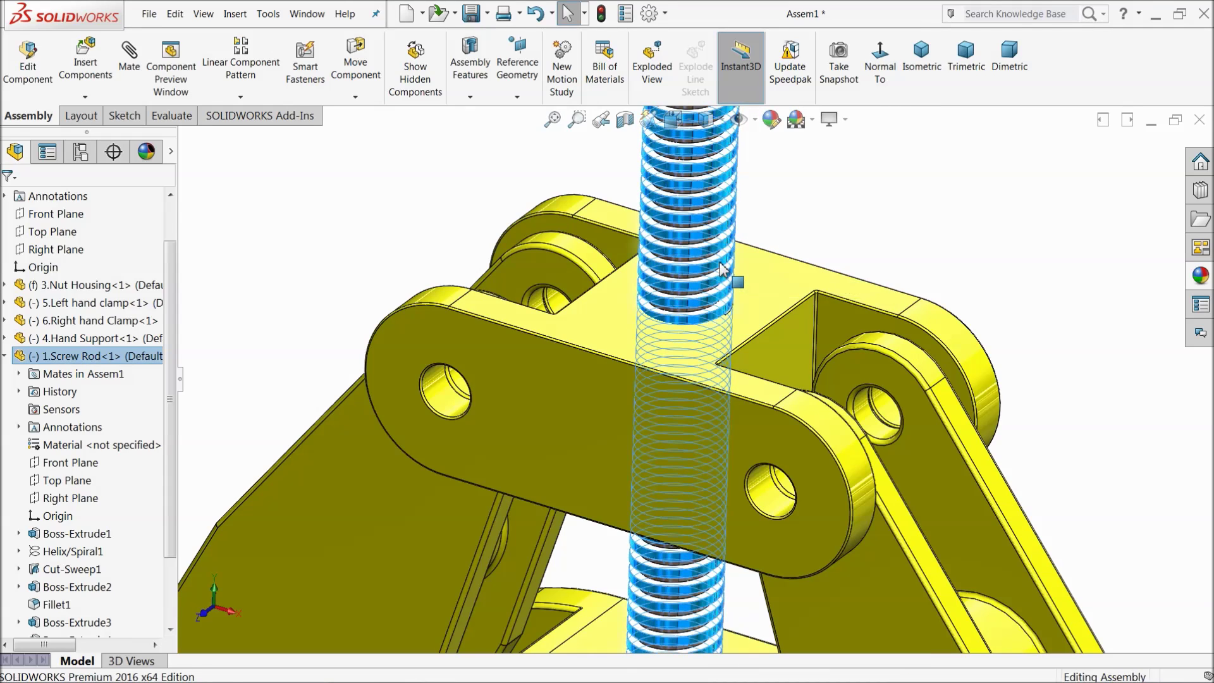
pyautogui.rightClick(721, 265)
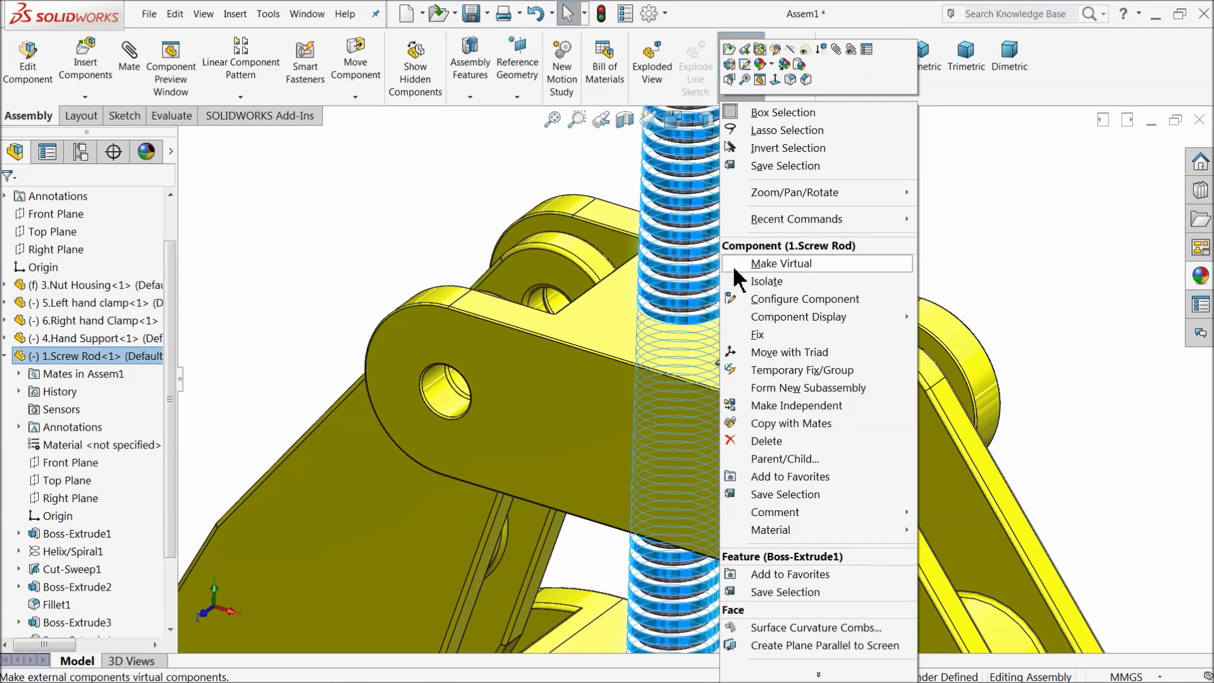
pyautogui.click(799, 65)
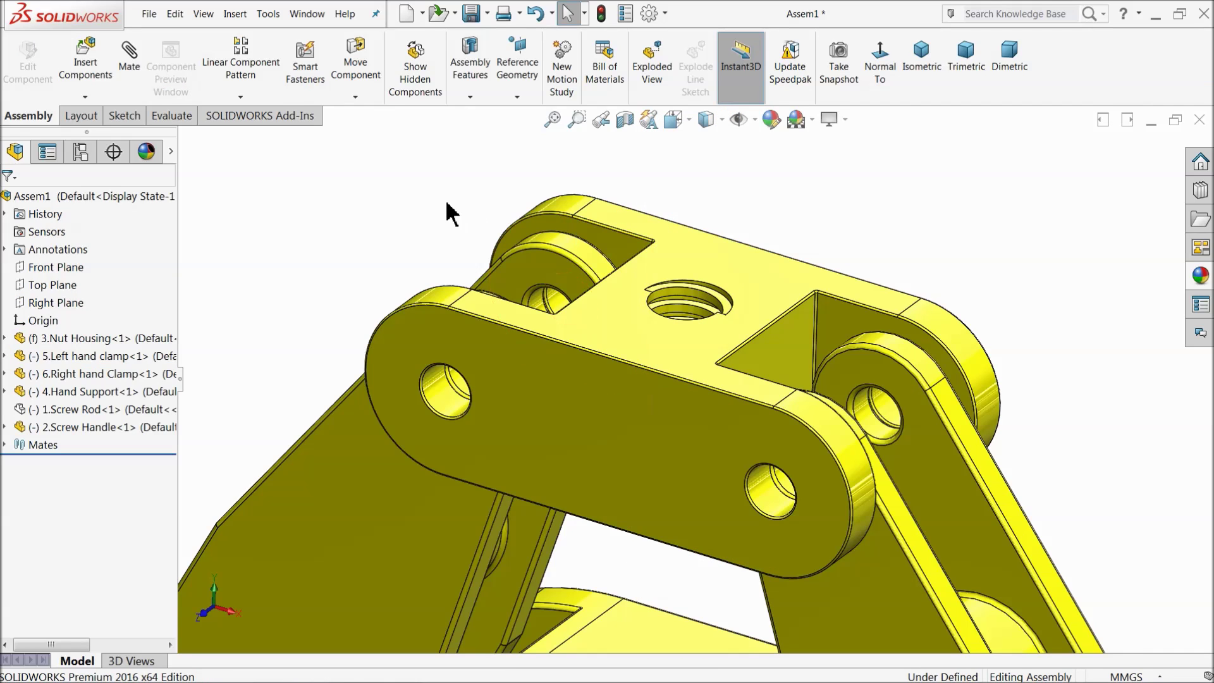
# - Start a mechanical Screw mate and pick the nut housing's threaded hole face
pyautogui.click(129, 56)
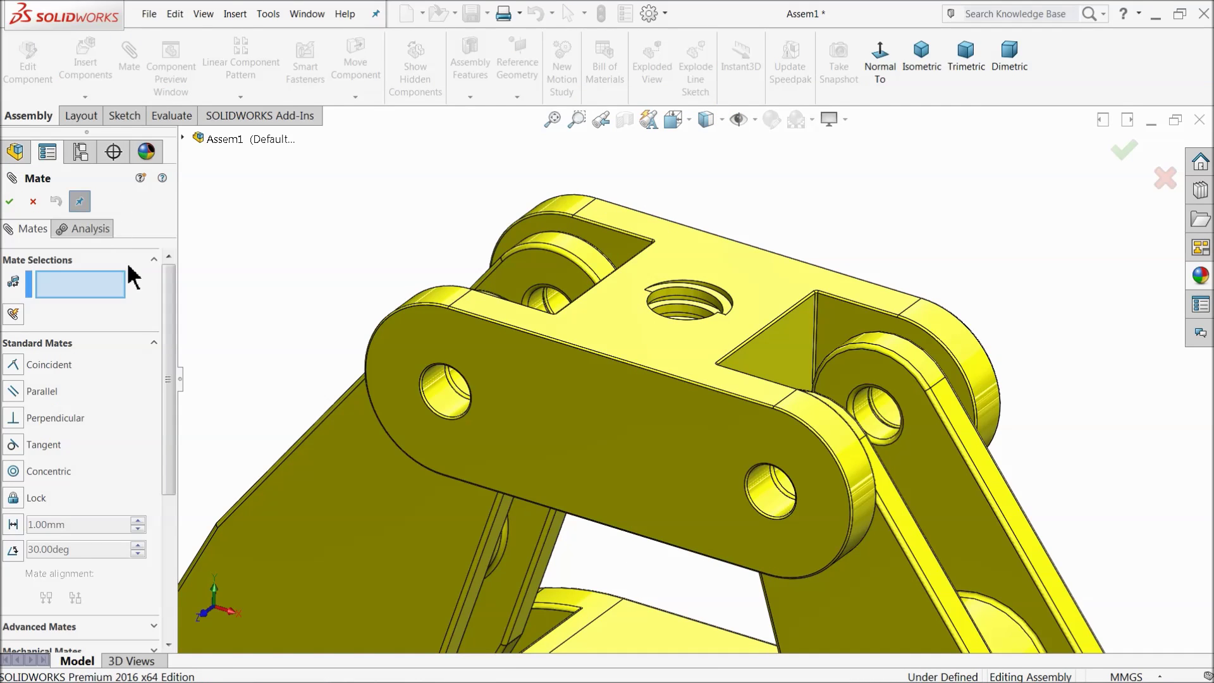
pyautogui.click(155, 344)
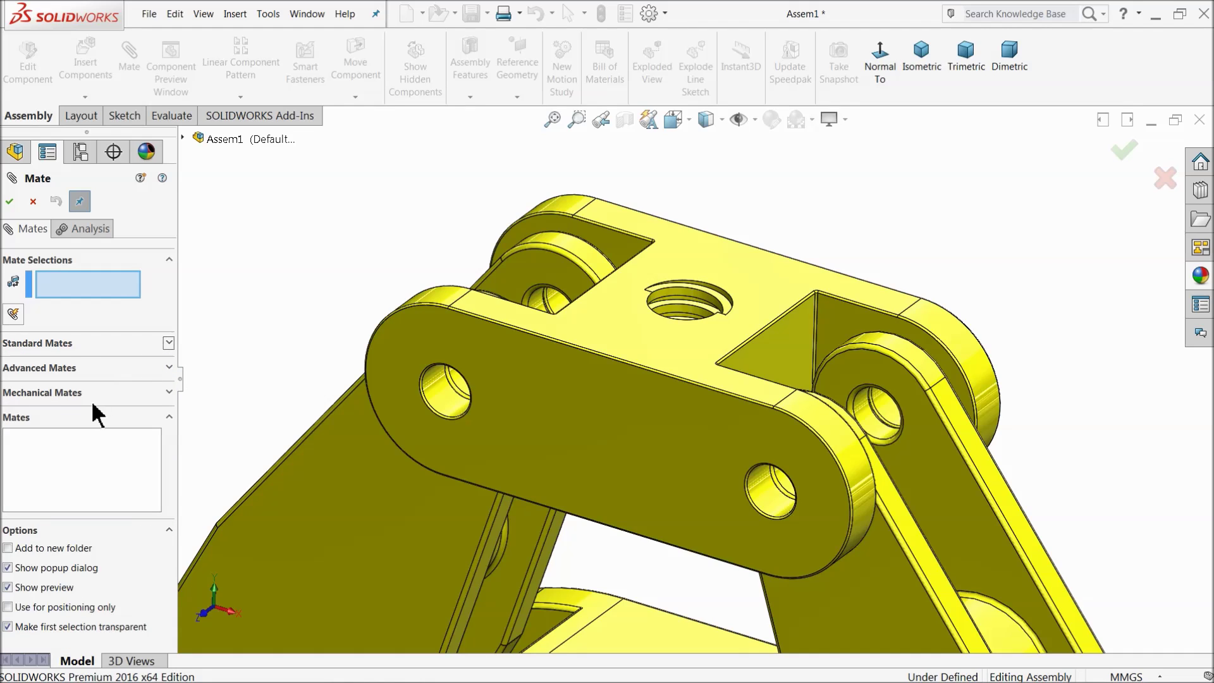
pyautogui.click(69, 393)
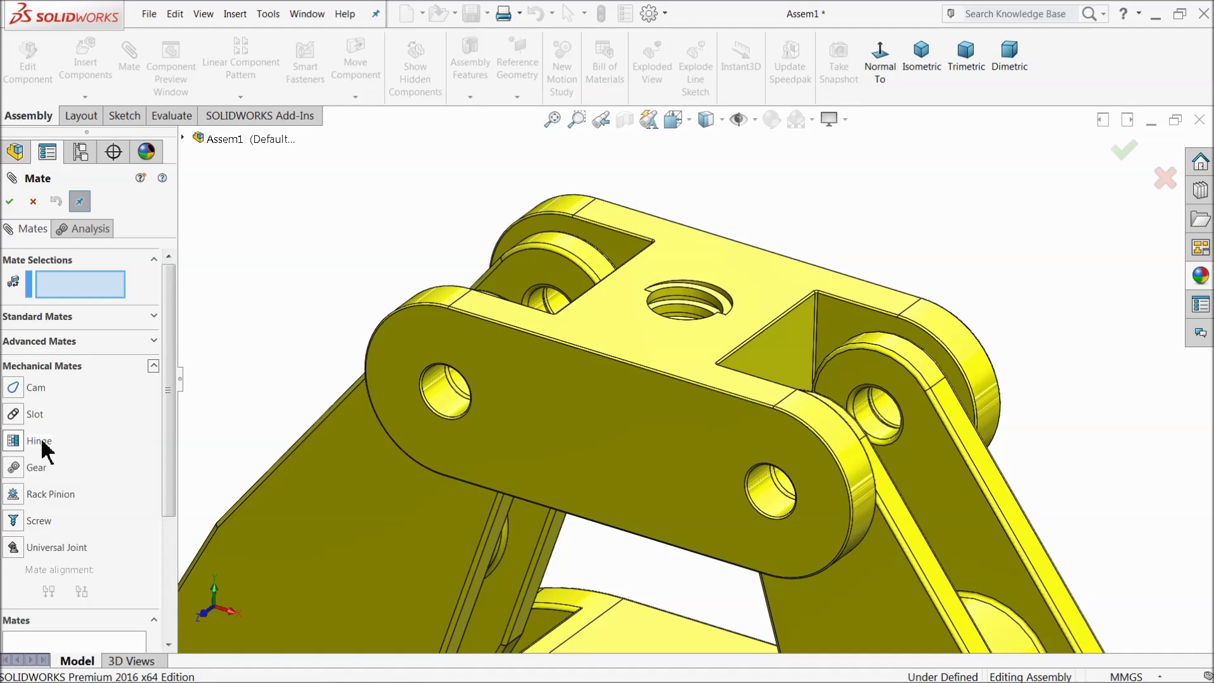
pyautogui.click(35, 528)
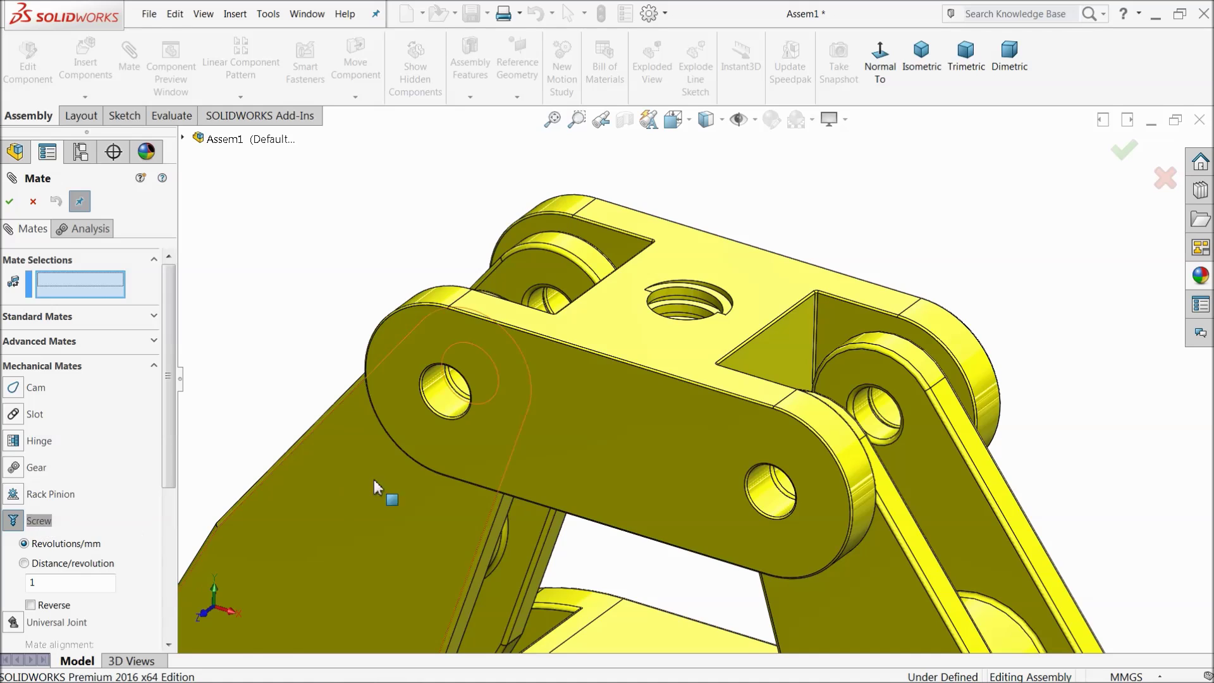
pyautogui.scroll(-3, 690, 316)
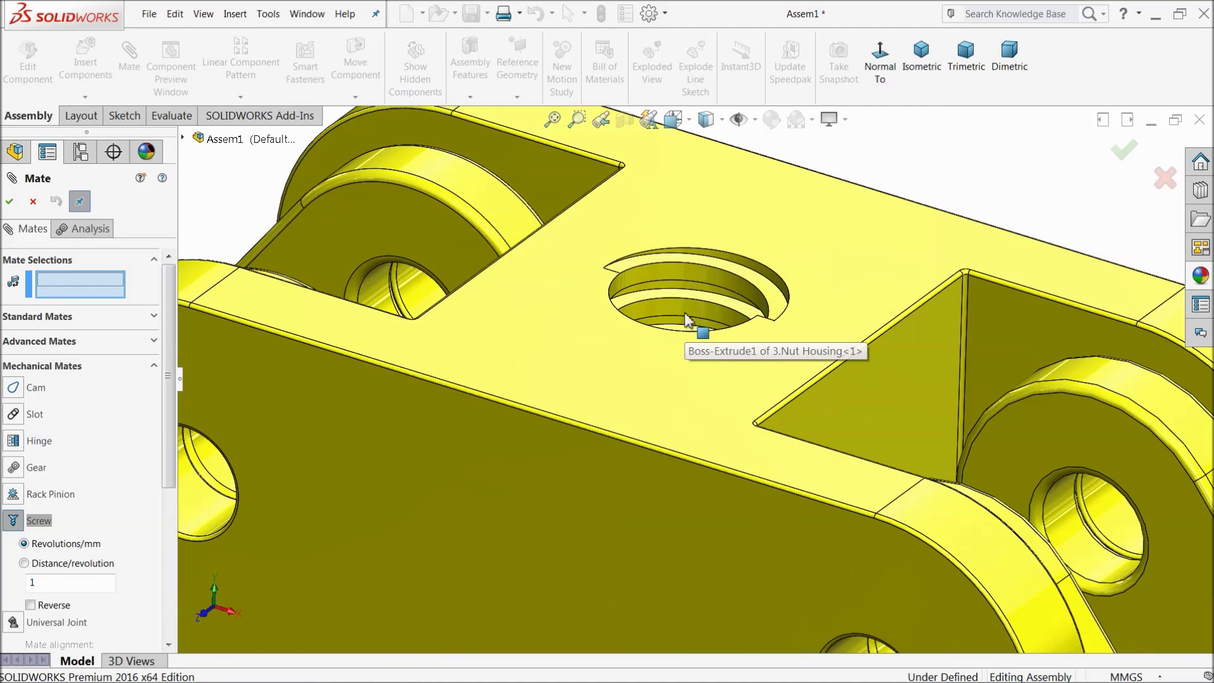
pyautogui.scroll(-3, 700, 293)
pyautogui.click(696, 278)
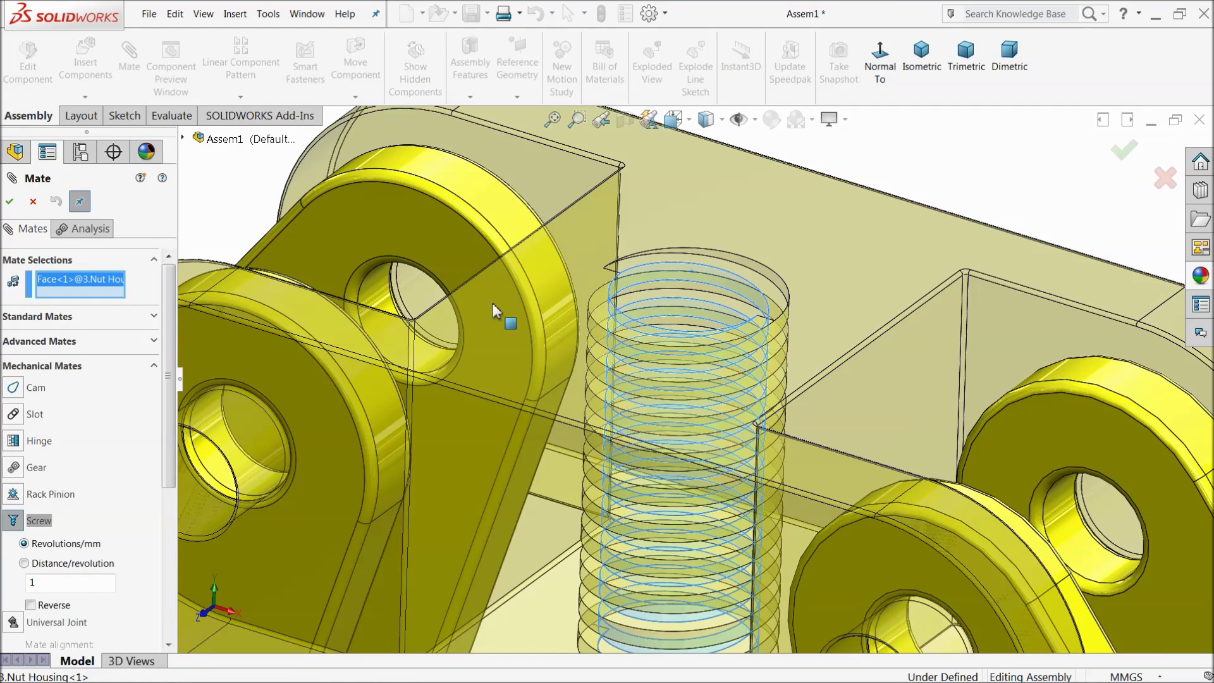
# - Show the hidden 1.Screw Rod again from the component tree
pyautogui.click(183, 137)
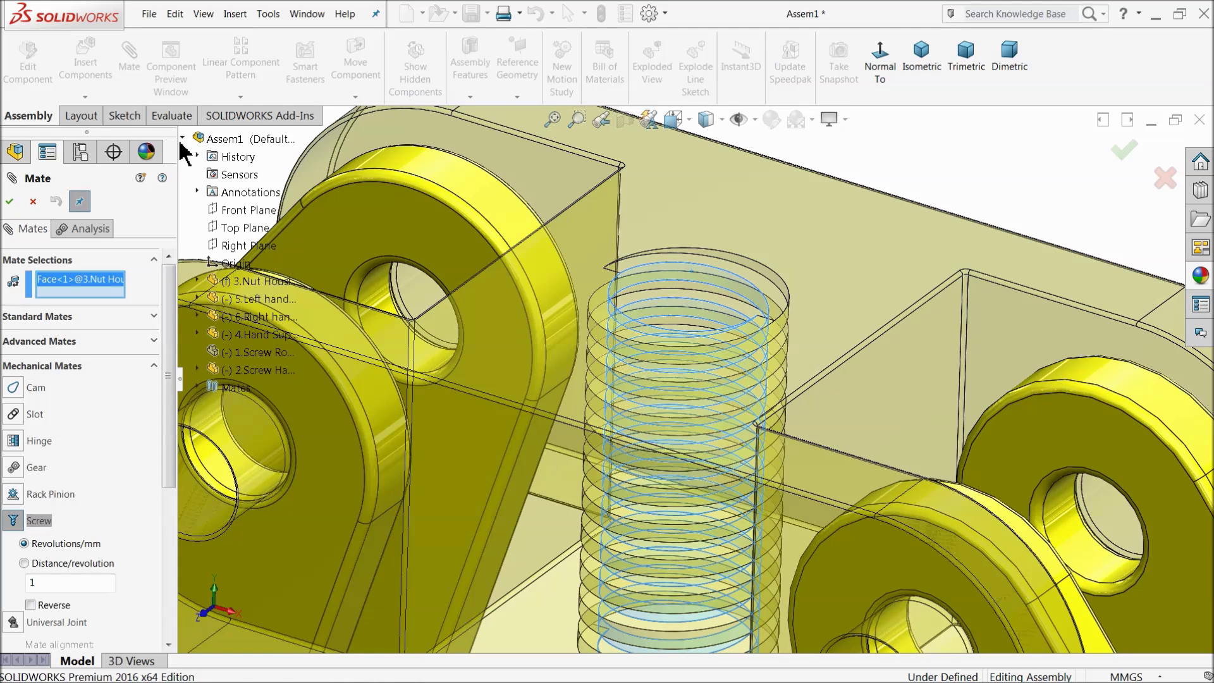
pyautogui.scroll(3, 432, 310)
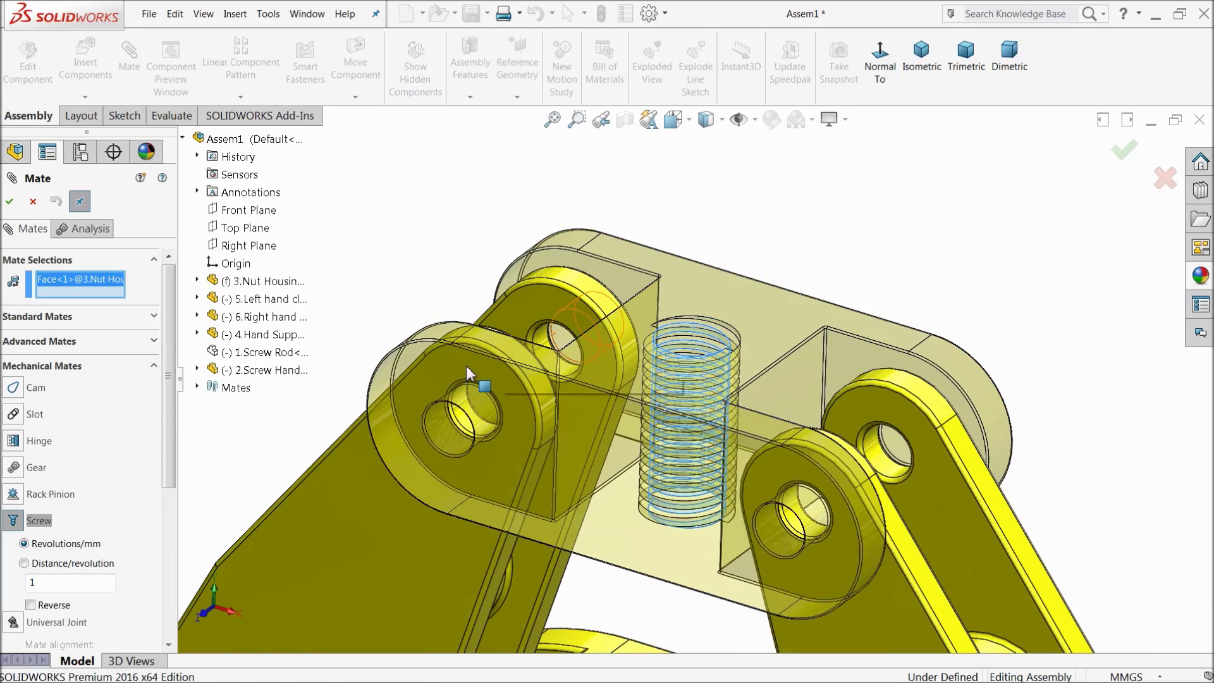
pyautogui.rightClick(228, 353)
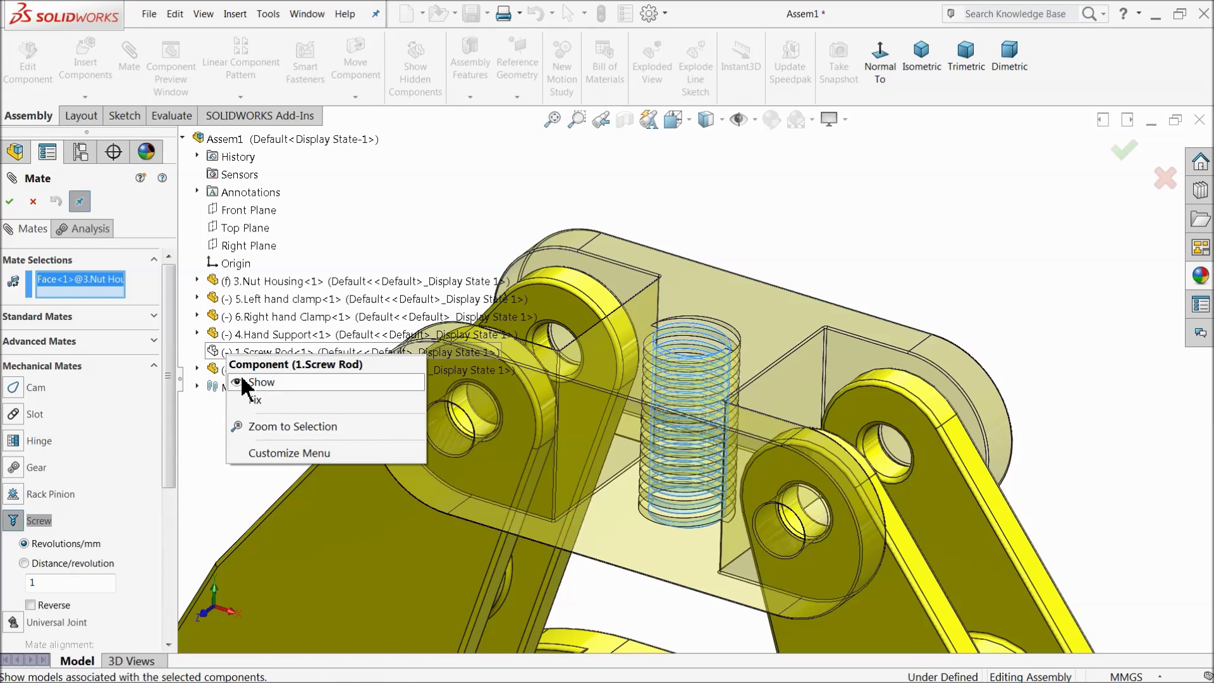
pyautogui.rightClick(217, 354)
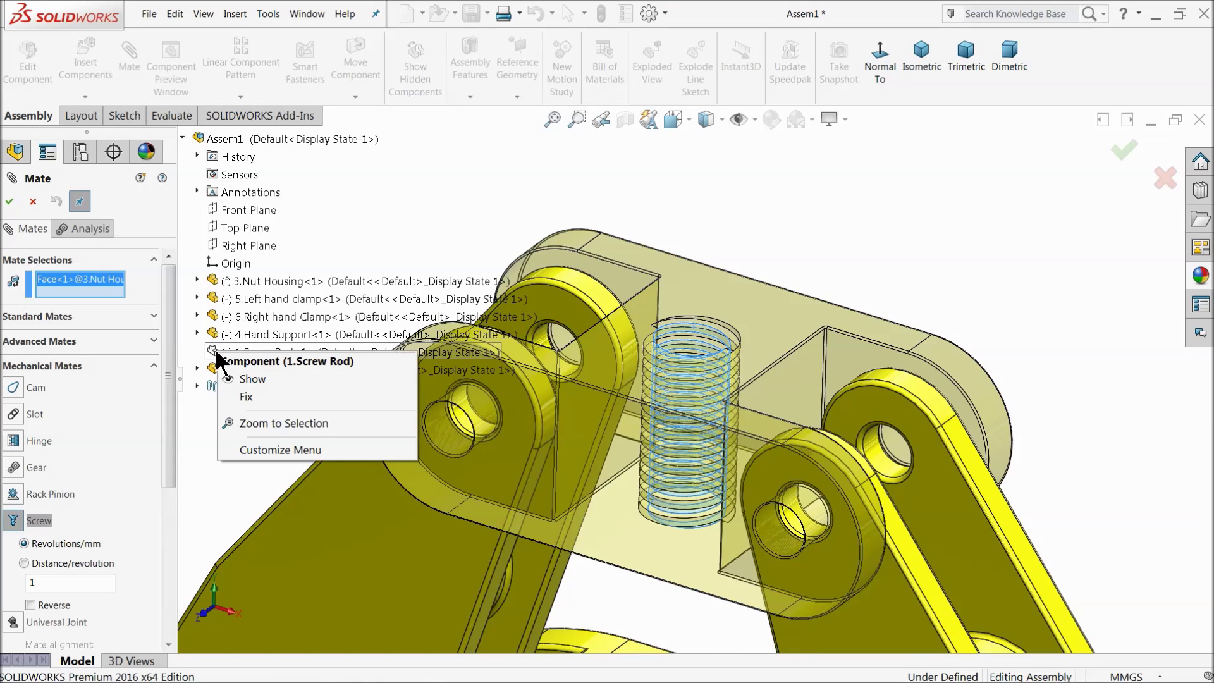
pyautogui.click(248, 379)
pyautogui.scroll(3, 714, 247)
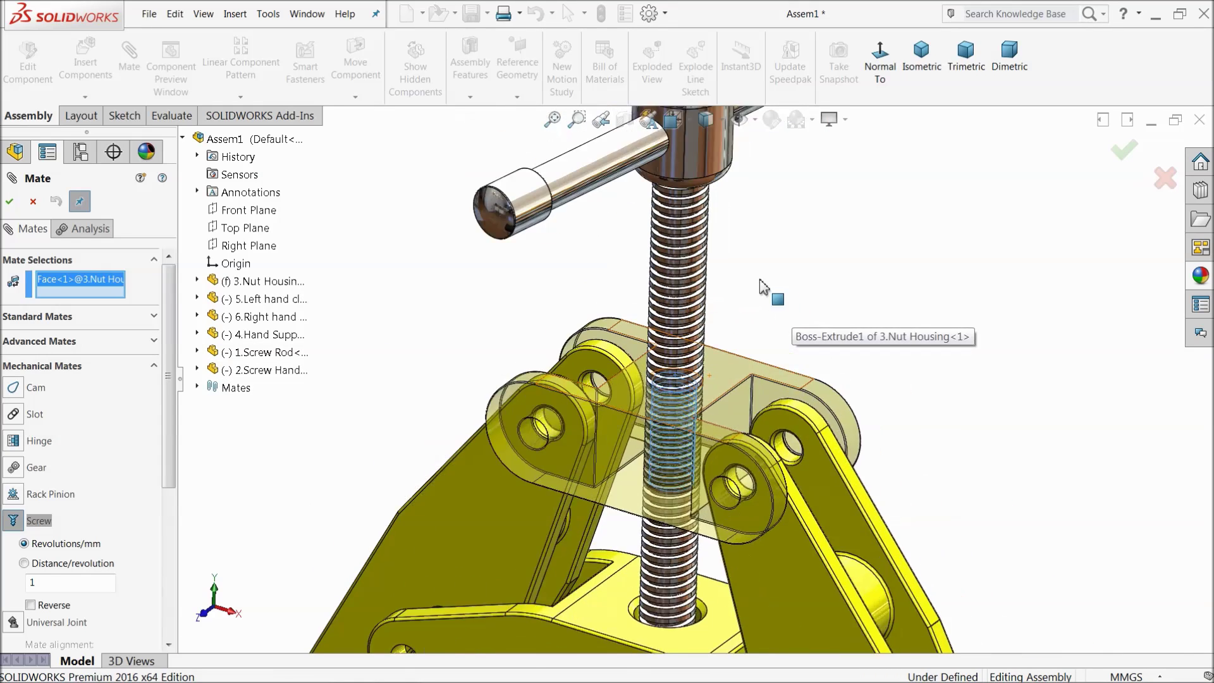
pyautogui.scroll(-5, 715, 247)
# - Pick the screw rod face as second entity and confirm the reversed Screw1 mate
pyautogui.click(632, 292)
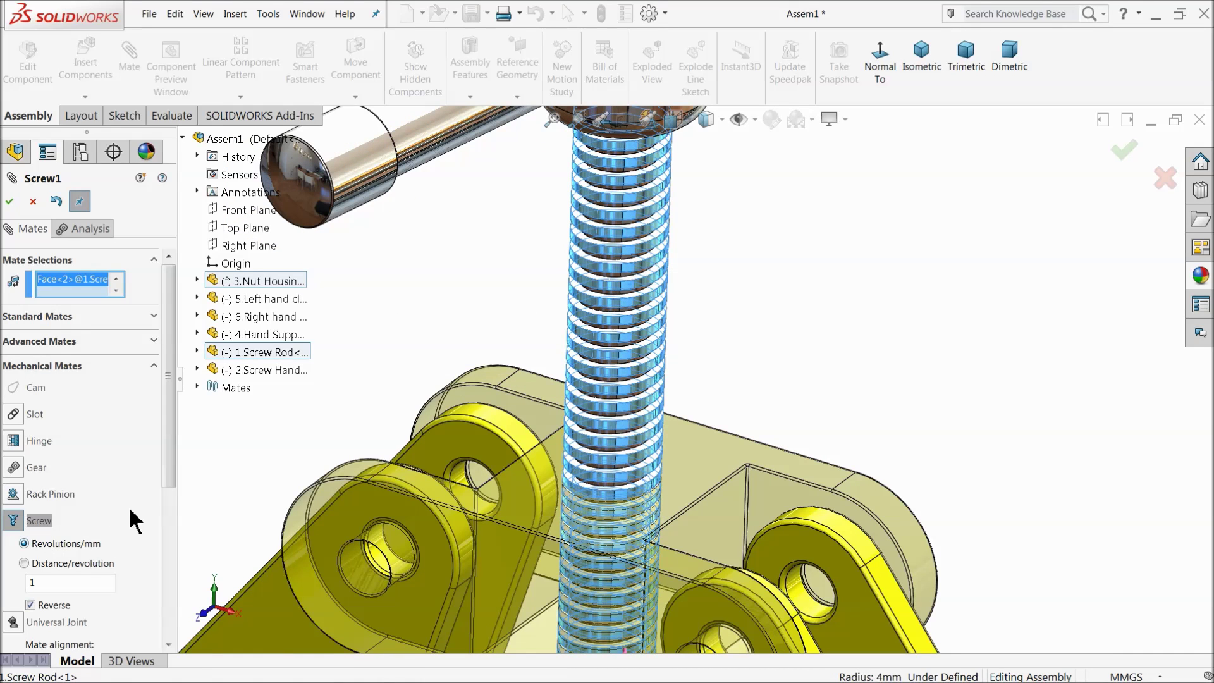
pyautogui.moveTo(168, 461); pyautogui.dragTo(169, 521)
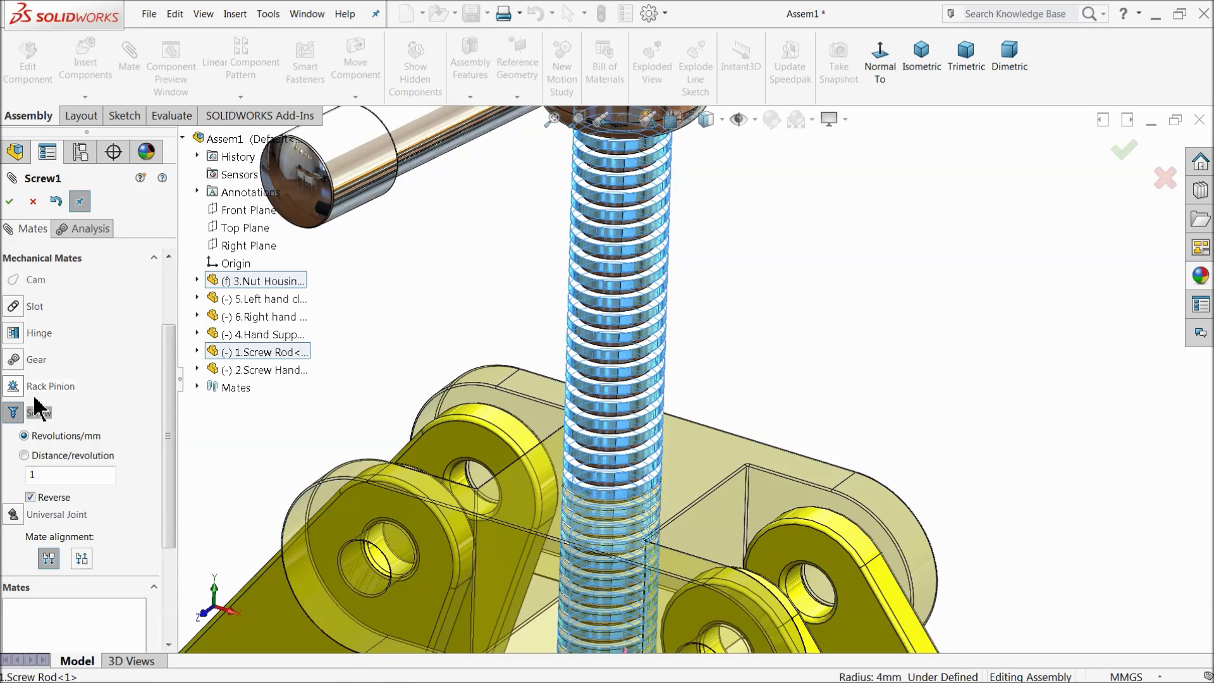
pyautogui.click(11, 203)
pyautogui.click(14, 203)
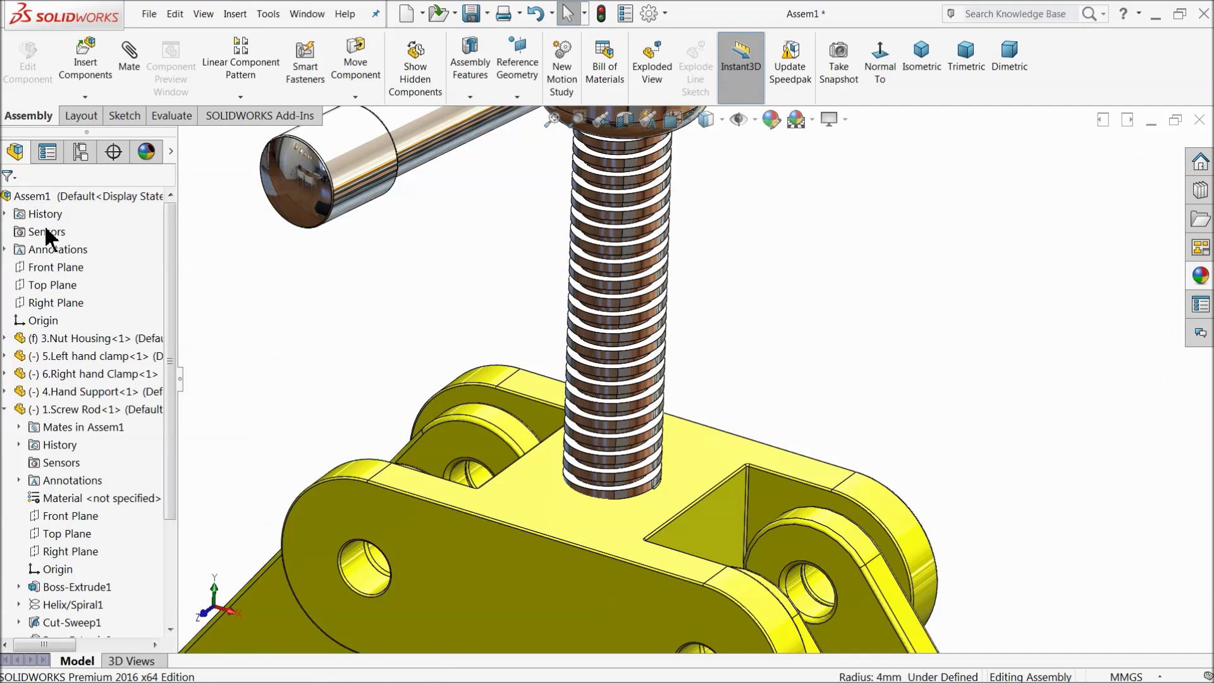
# - Drag the hand support twice to confirm the screw turns with it, then show the Design Library
pyautogui.scroll(5, 623, 411)
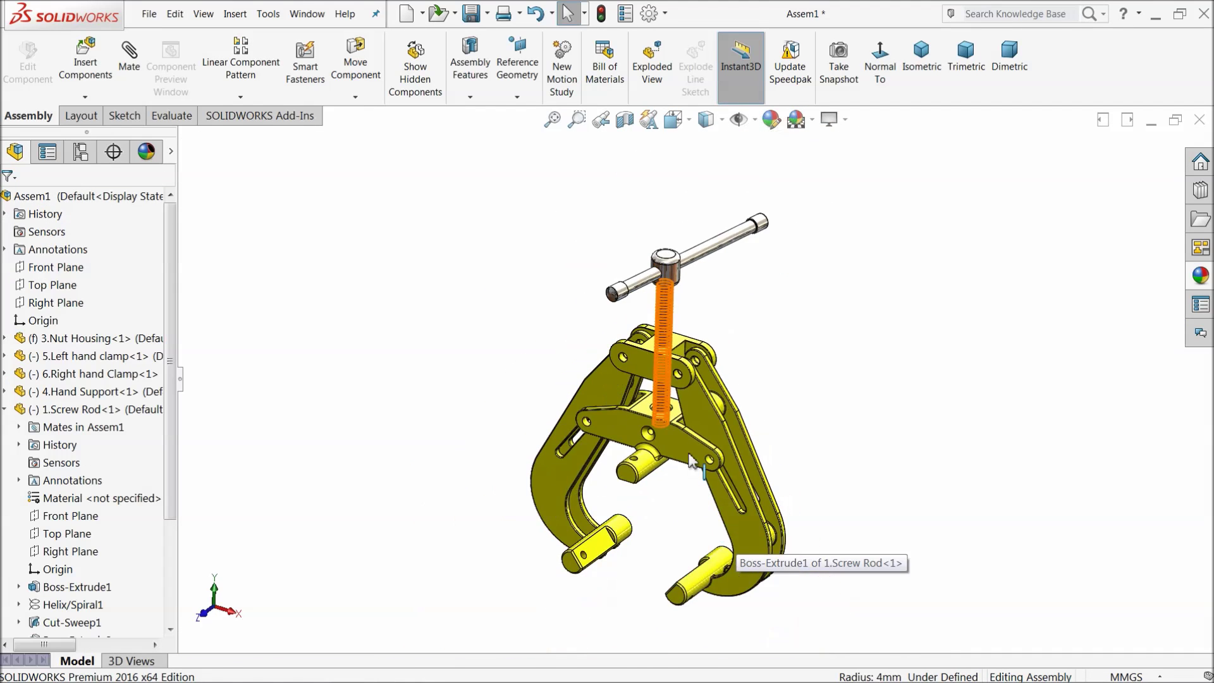
pyautogui.moveTo(686, 465); pyautogui.dragTo(681, 435)
pyautogui.press('Escape')
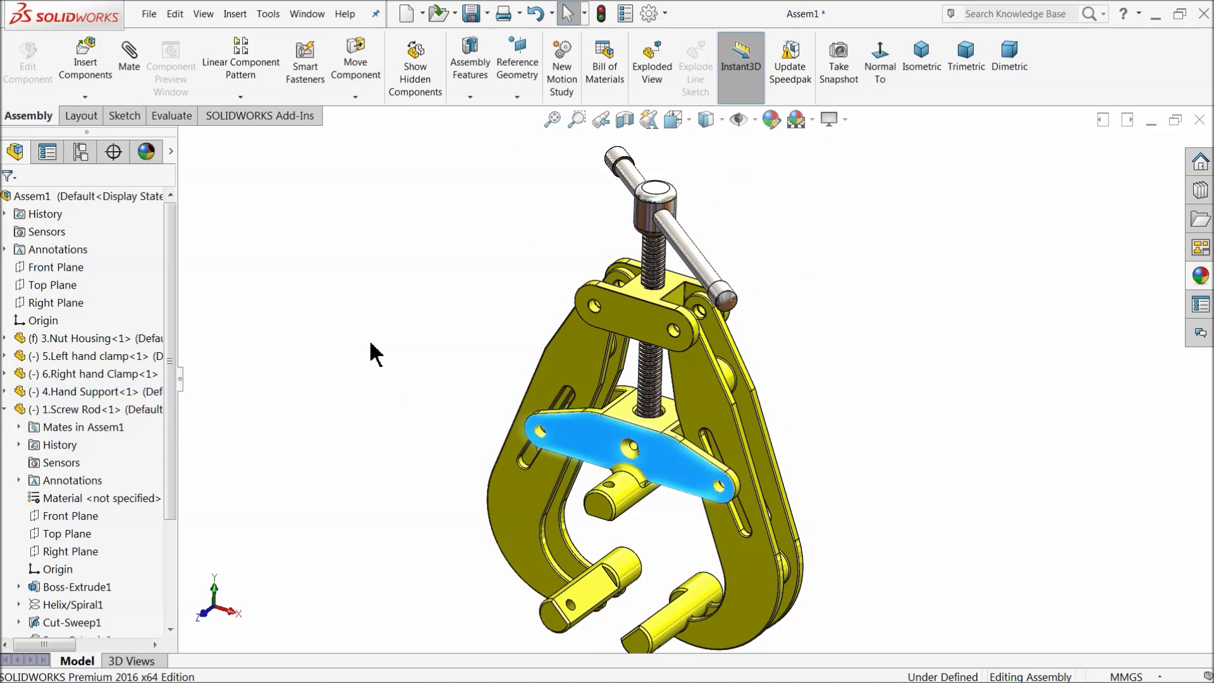
pyautogui.click(384, 392)
pyautogui.scroll(-3, 504, 415)
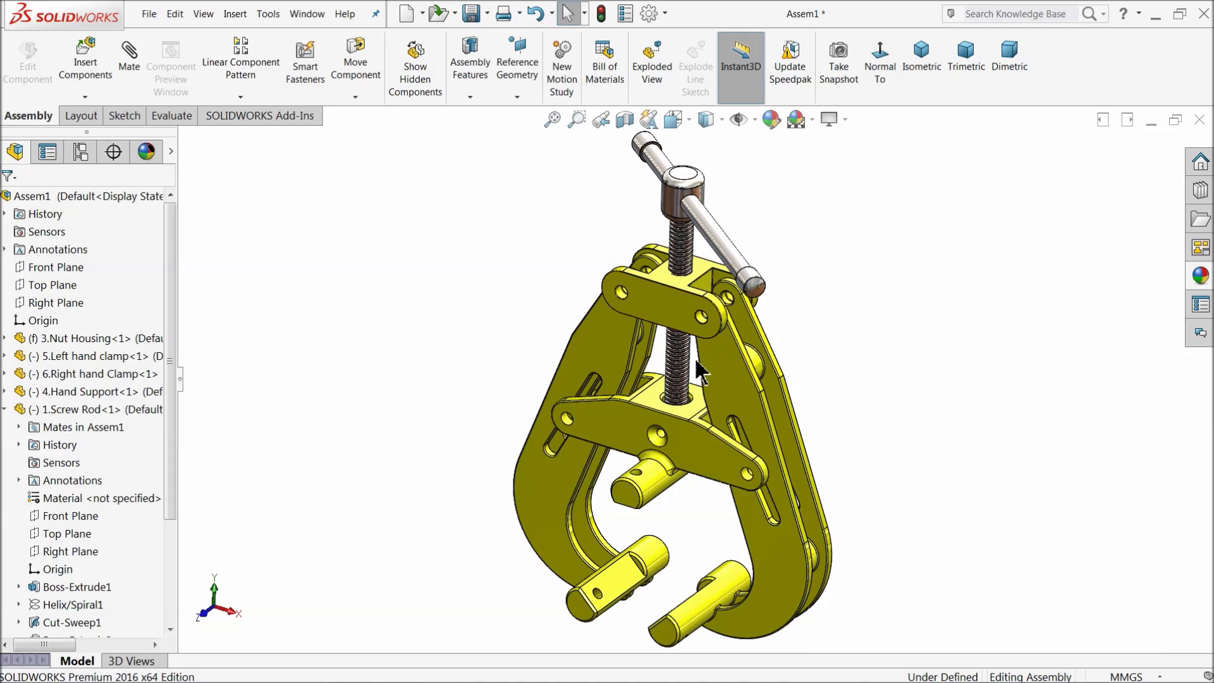
pyautogui.moveTo(670, 454); pyautogui.dragTo(677, 405)
pyautogui.click(862, 401)
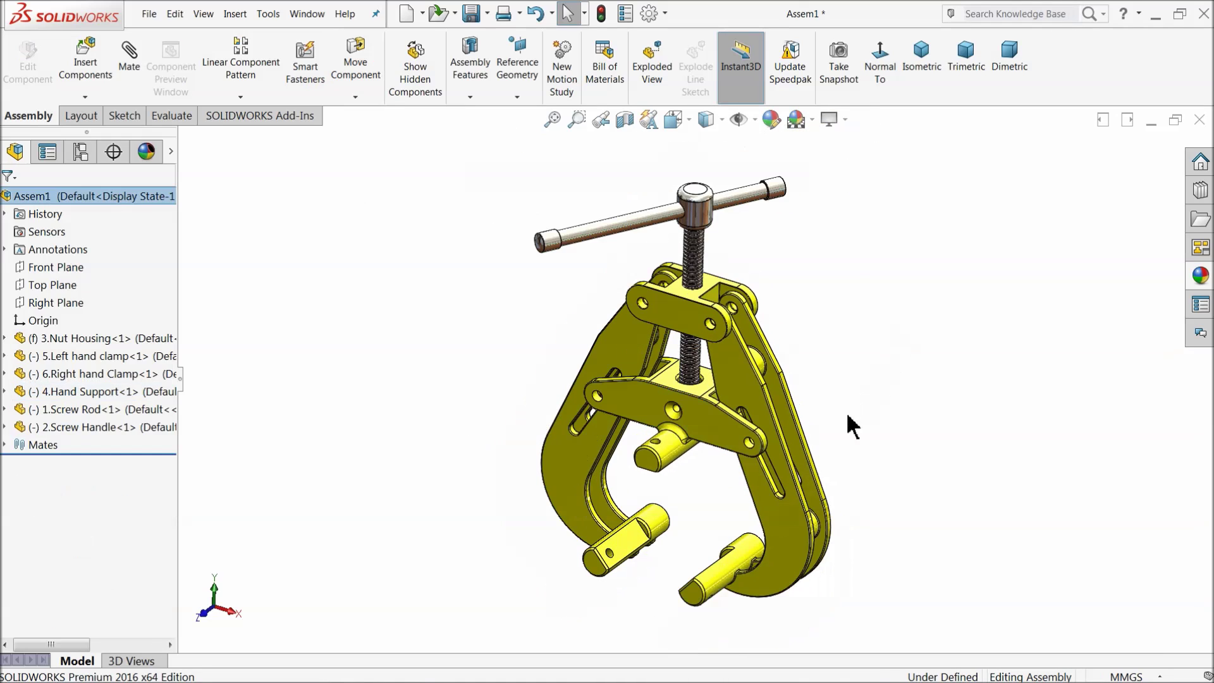
pyautogui.scroll(-2, 670, 241)
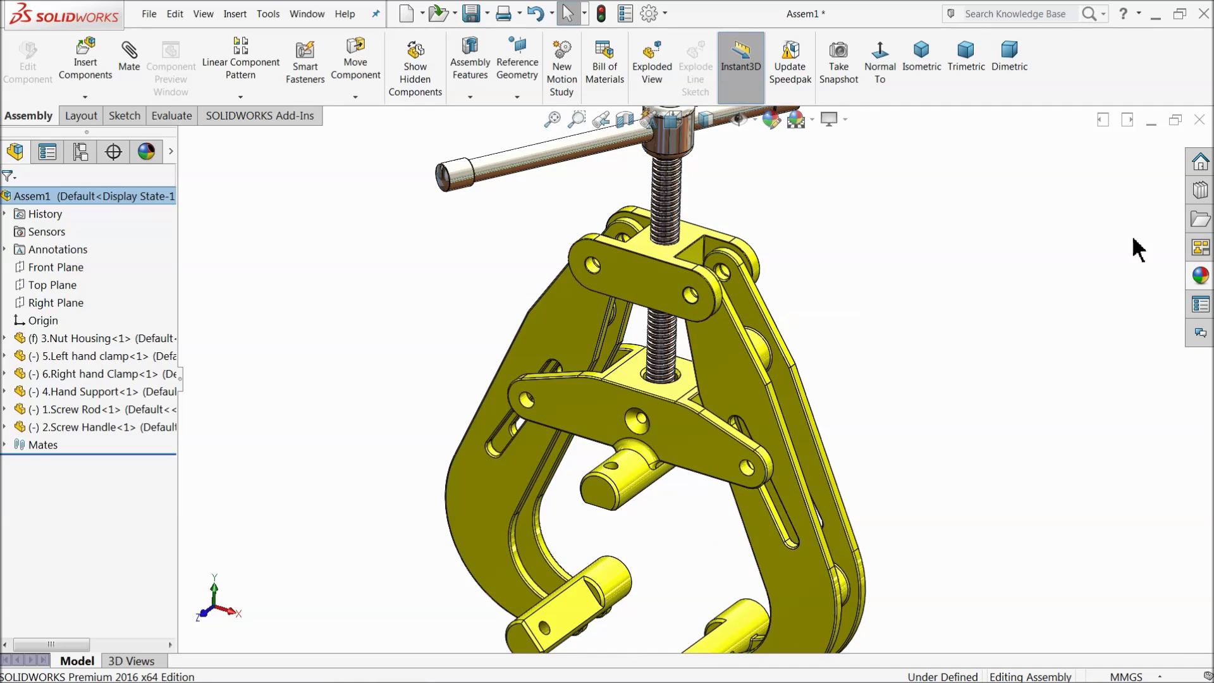
pyautogui.click(1203, 189)
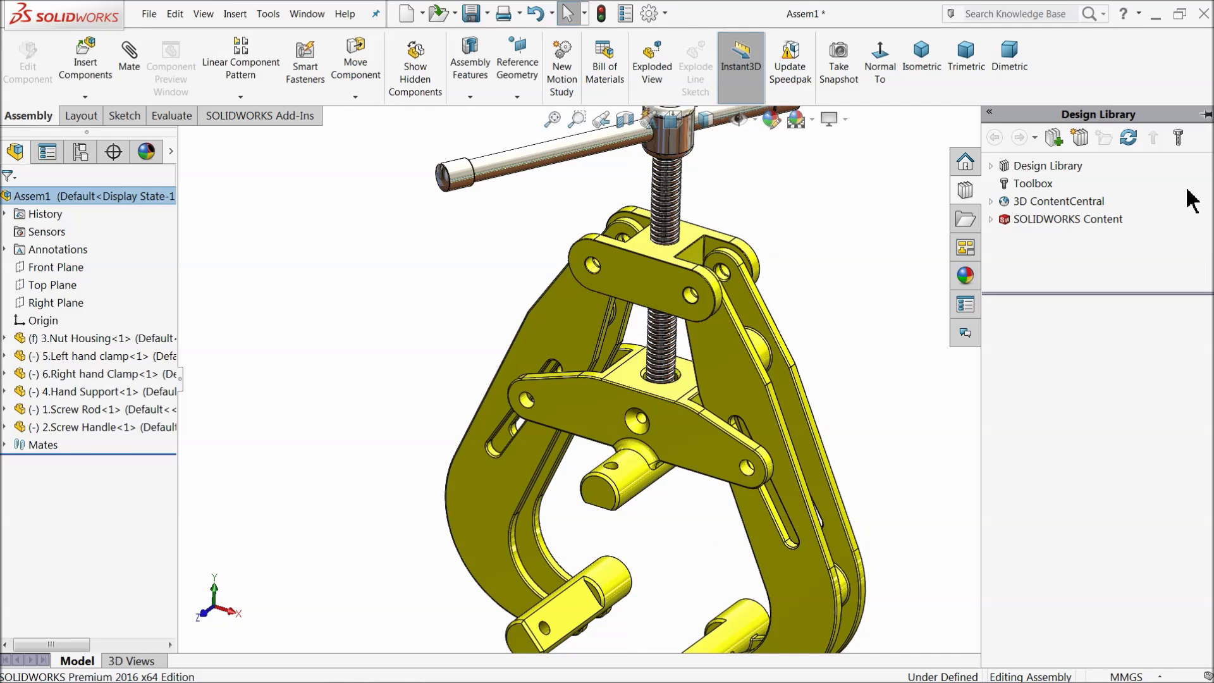
# - Enable Toolbox, go to ANSI Metric > Bolts and Screws > Hex Head, and drag out a Heavy Hex Bolt
pyautogui.click(1037, 184)
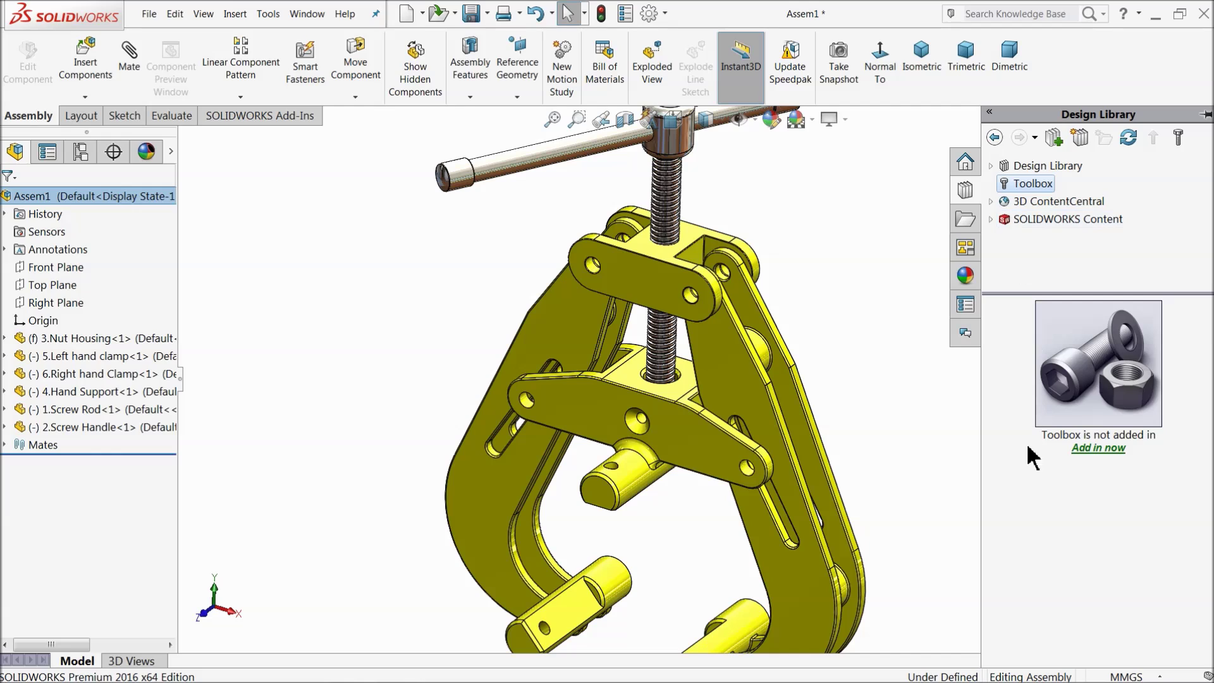
pyautogui.click(1098, 449)
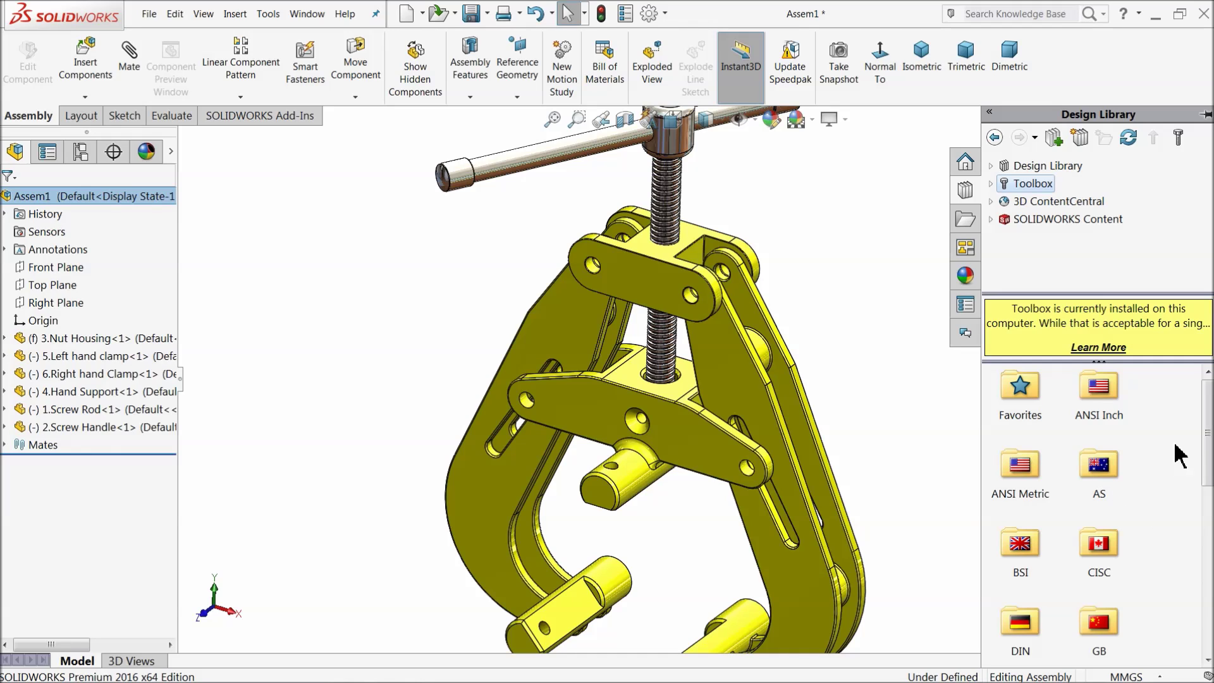
pyautogui.doubleClick(1023, 475)
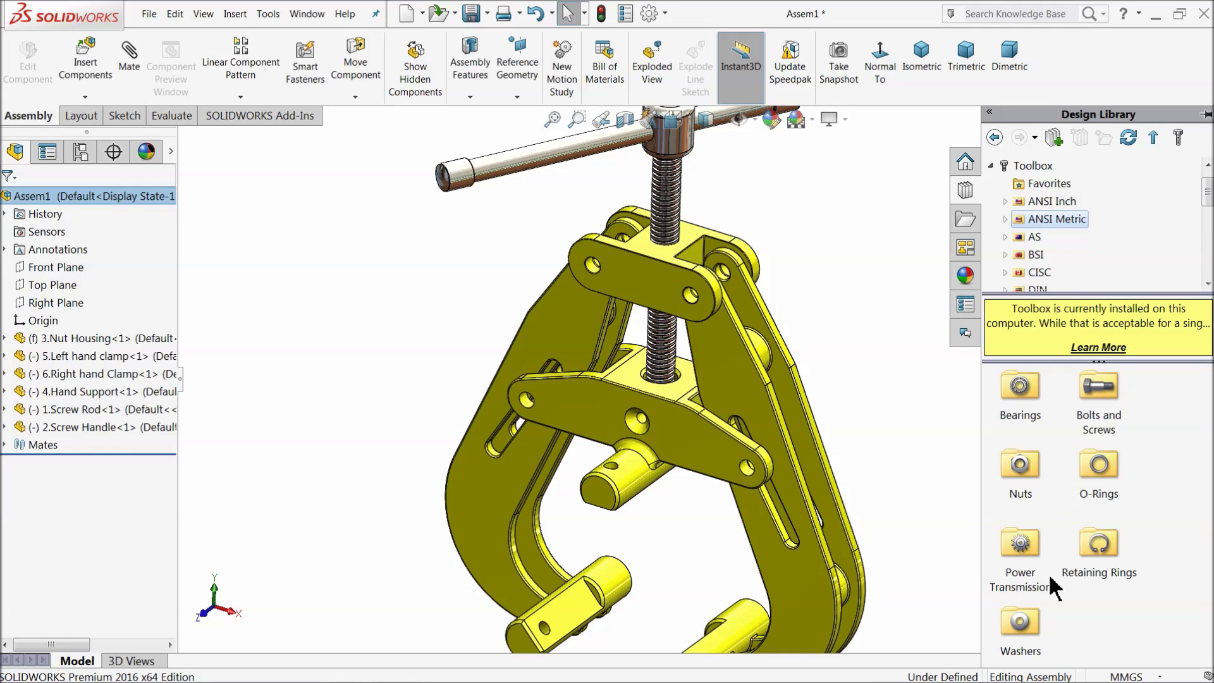
pyautogui.doubleClick(1108, 416)
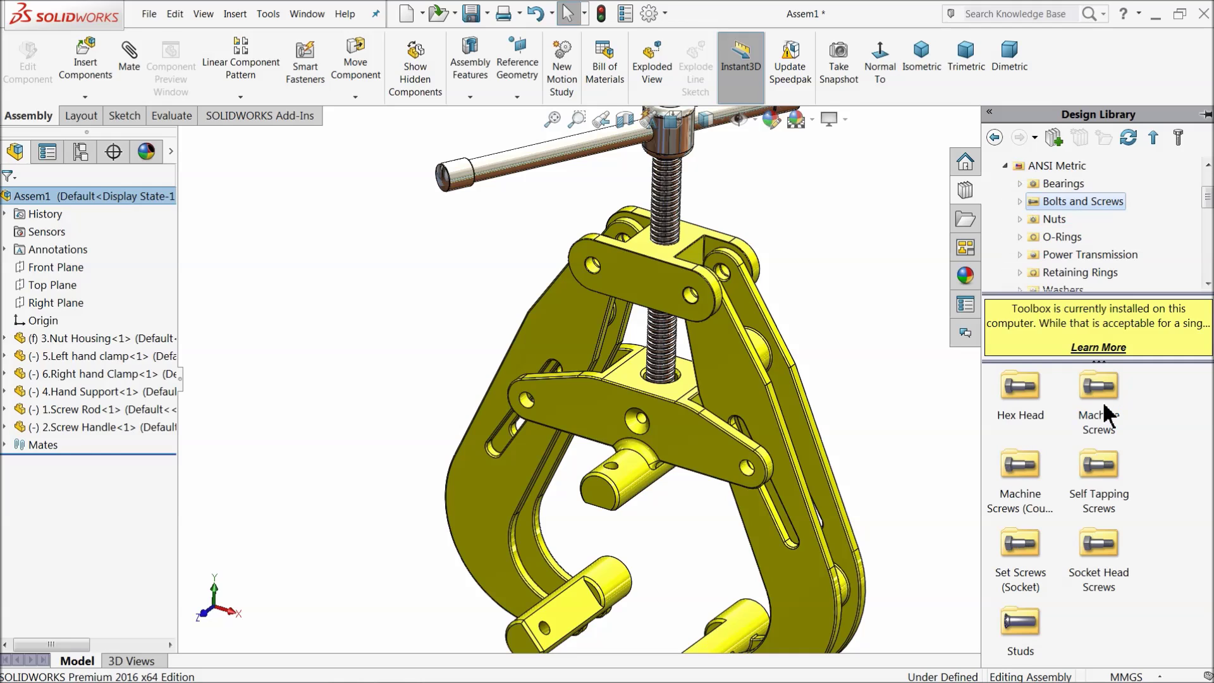
pyautogui.doubleClick(1032, 405)
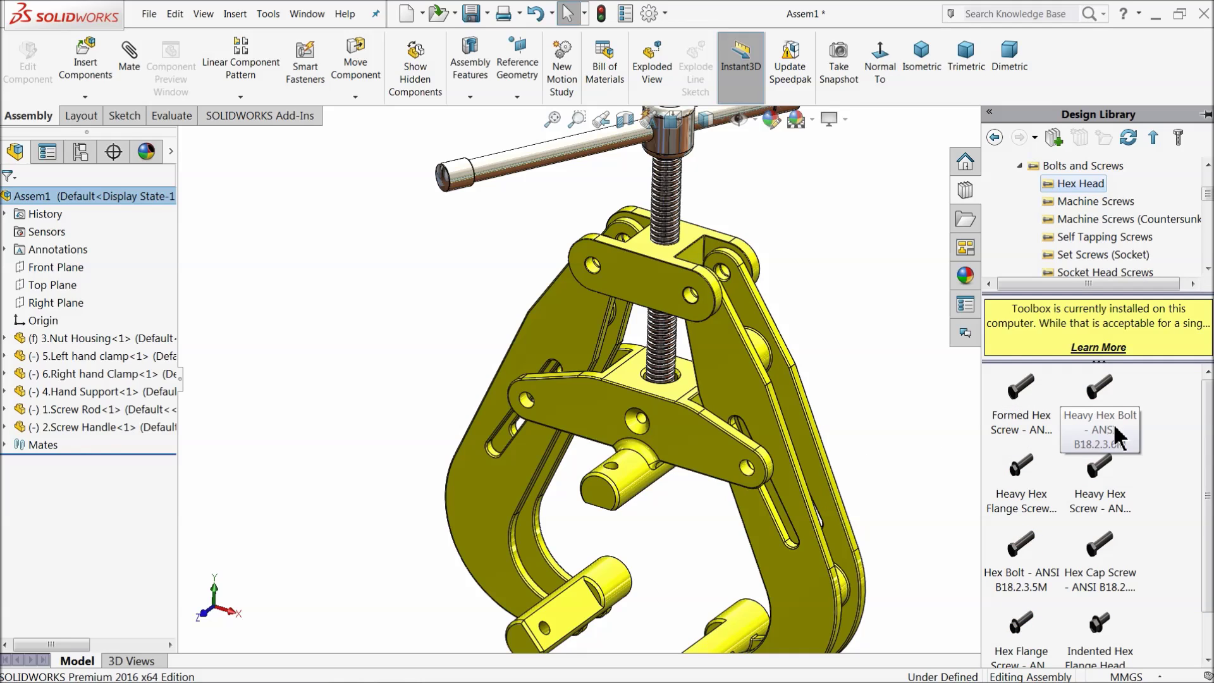
pyautogui.moveTo(1123, 424)
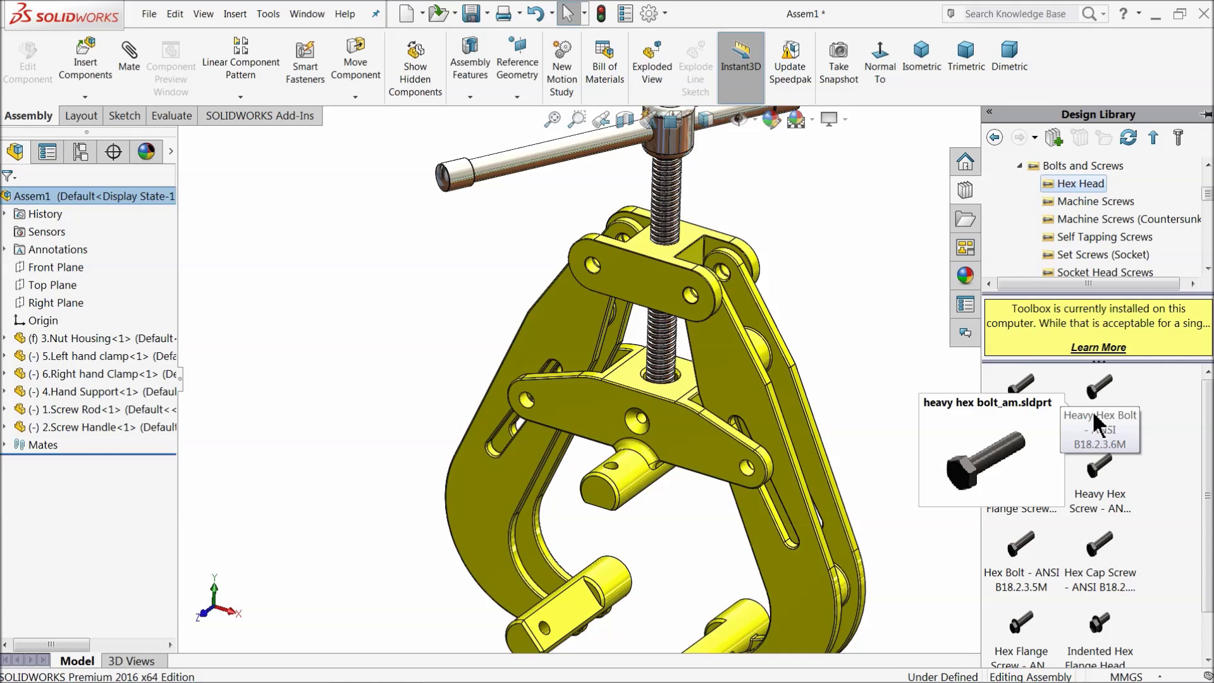
pyautogui.moveTo(1098, 425); pyautogui.dragTo(862, 382)
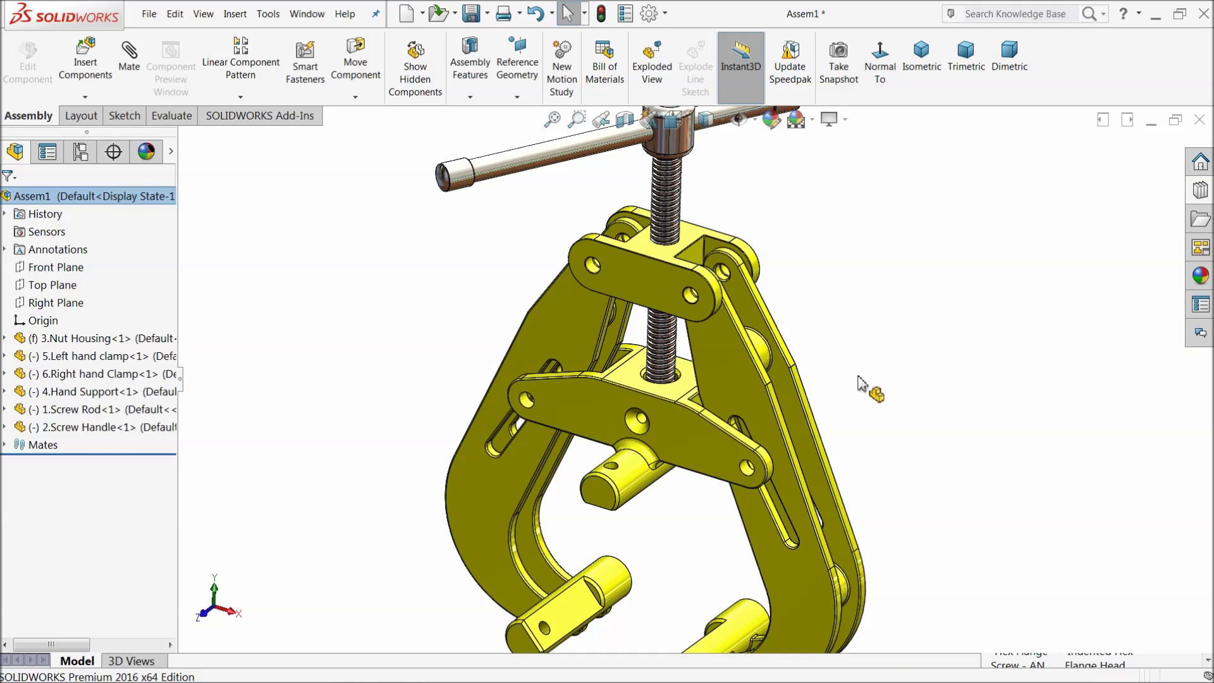
# - Drop the Heavy Hex Bolt into the hand support's lower pin hole and open its size list
pyautogui.moveTo(707, 323); pyautogui.dragTo(690, 301)
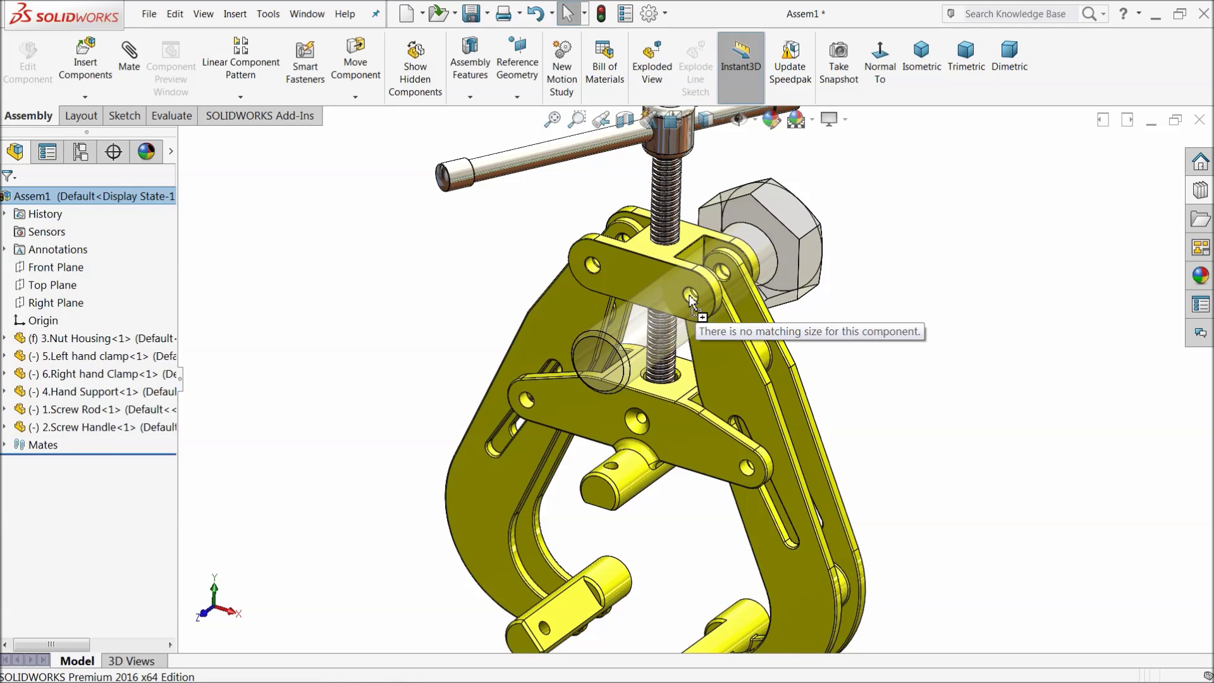
pyautogui.moveTo(691, 301); pyautogui.dragTo(753, 482)
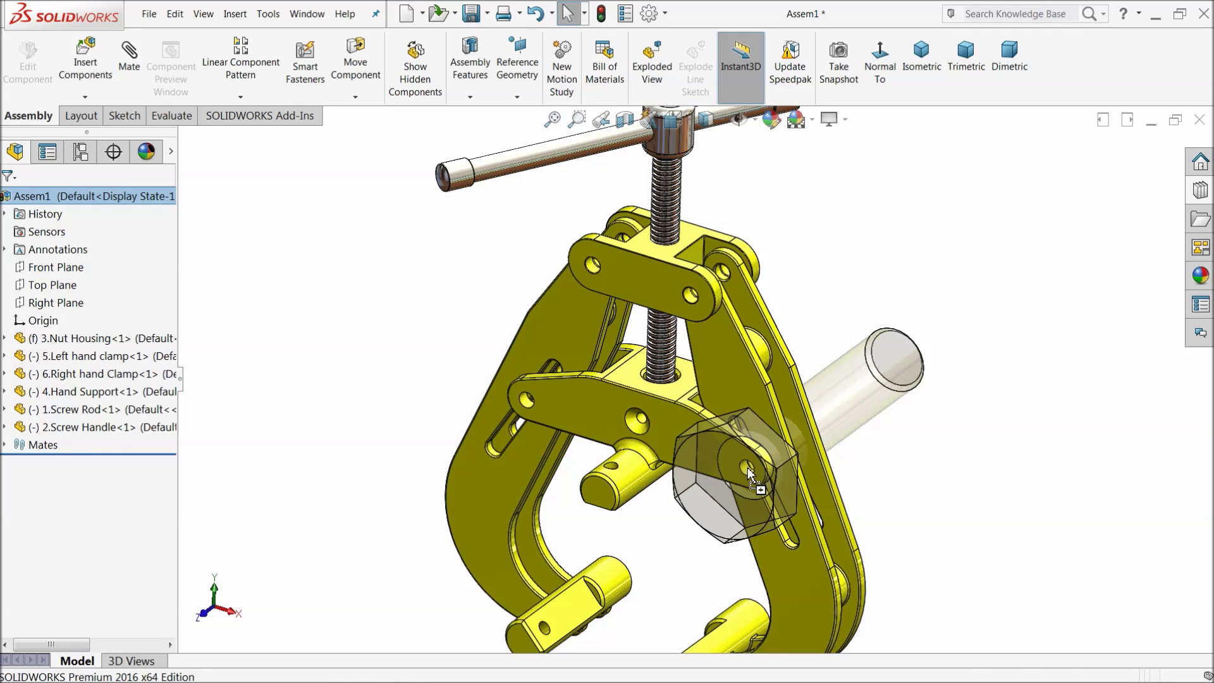
pyautogui.moveTo(748, 473); pyautogui.dragTo(749, 474)
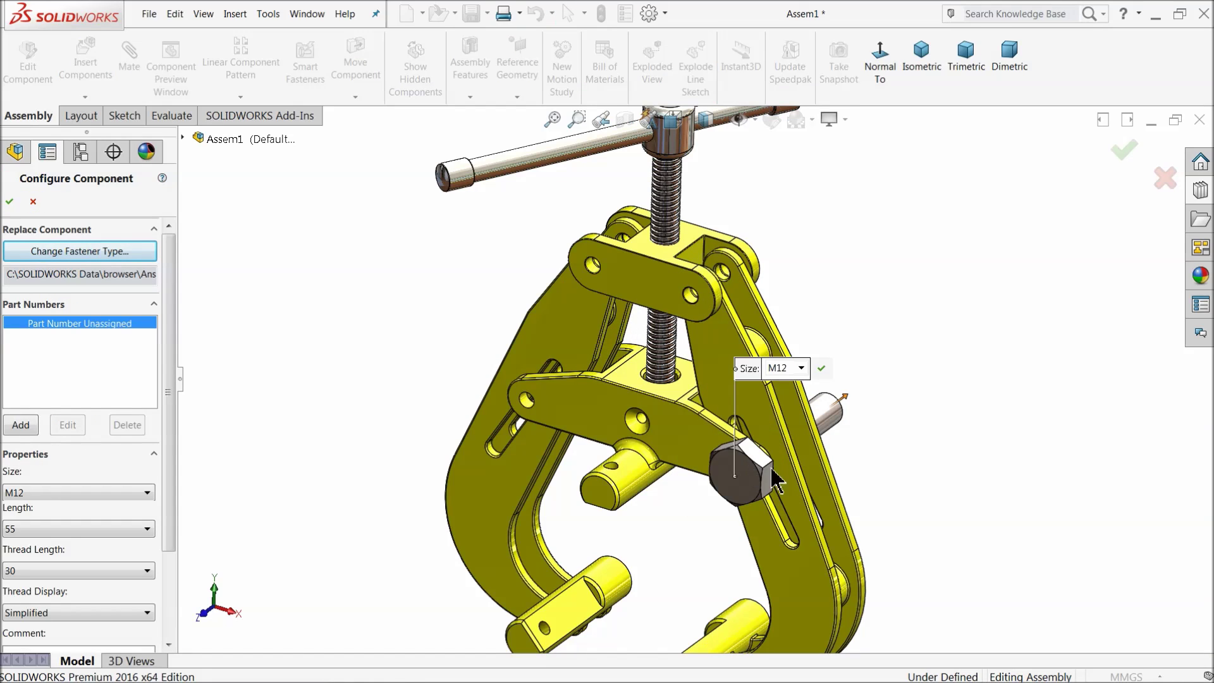
pyautogui.moveTo(826, 466); pyautogui.dragTo(791, 430, button='middle')
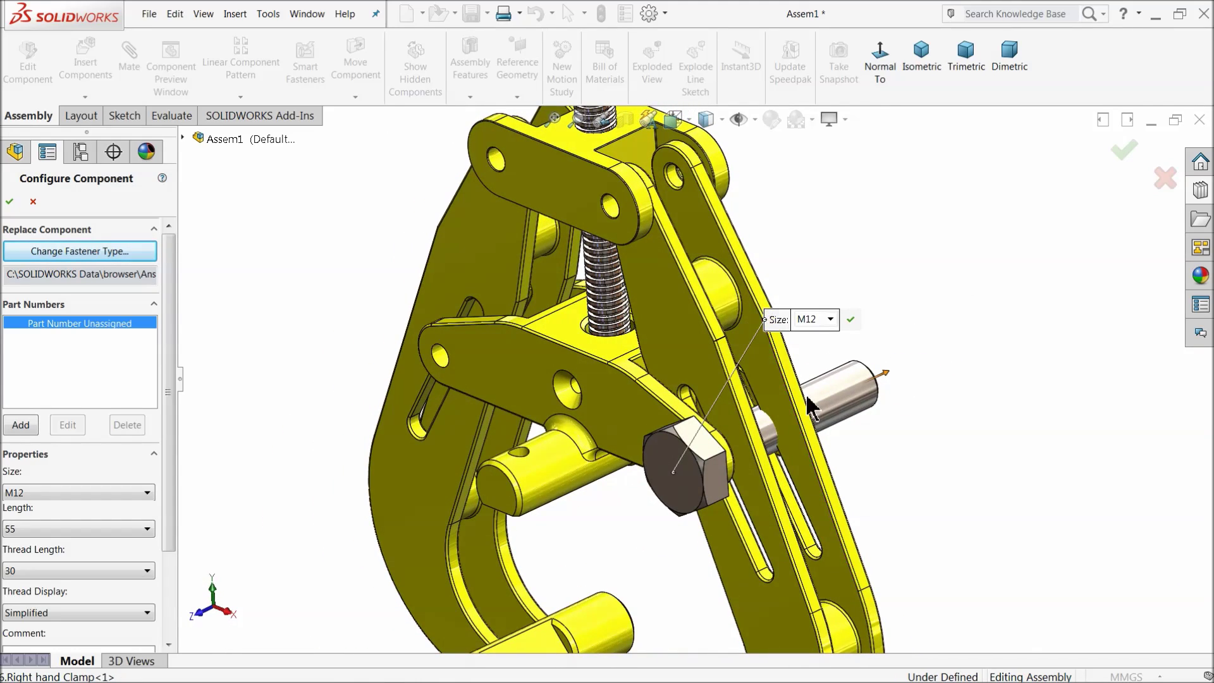
pyautogui.click(63, 492)
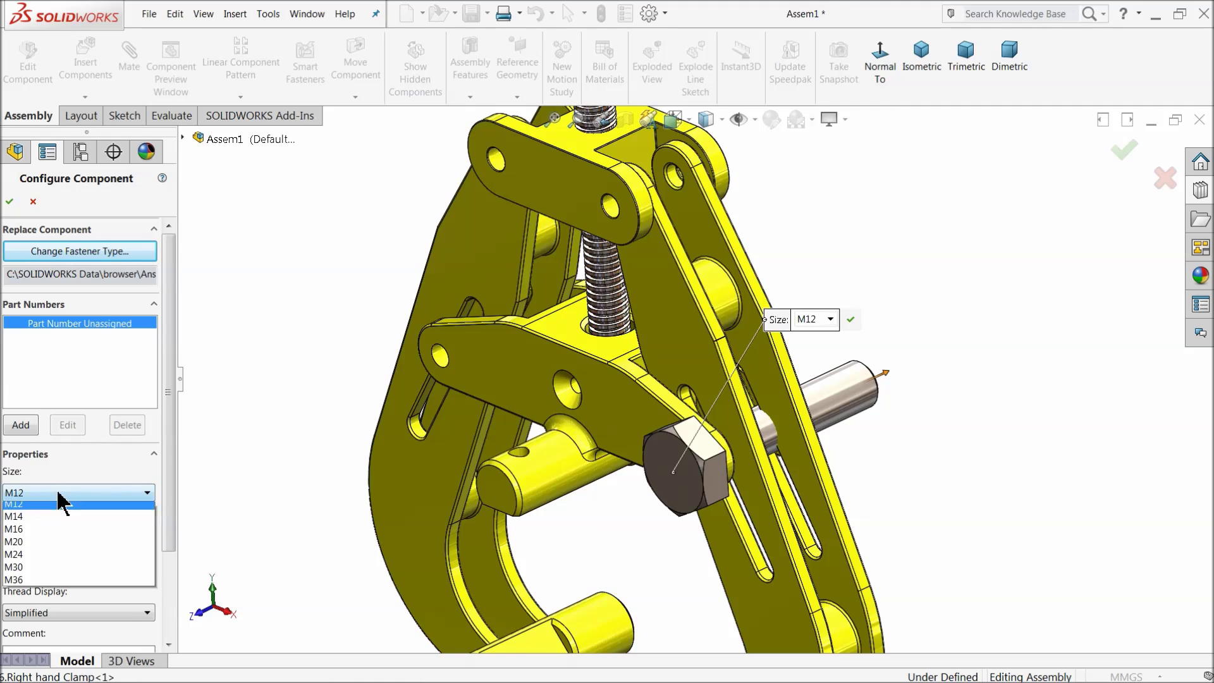
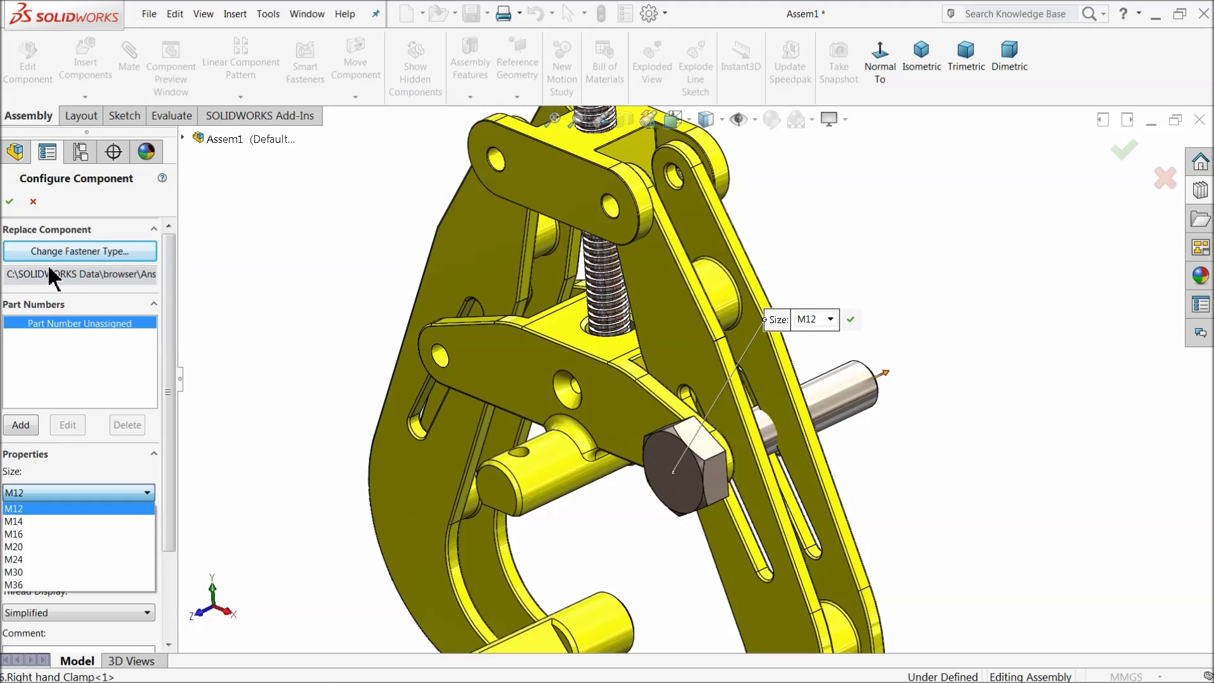
# - Check the bolt sizes, then discard the M12 bolt being configured
pyautogui.click(831, 320)
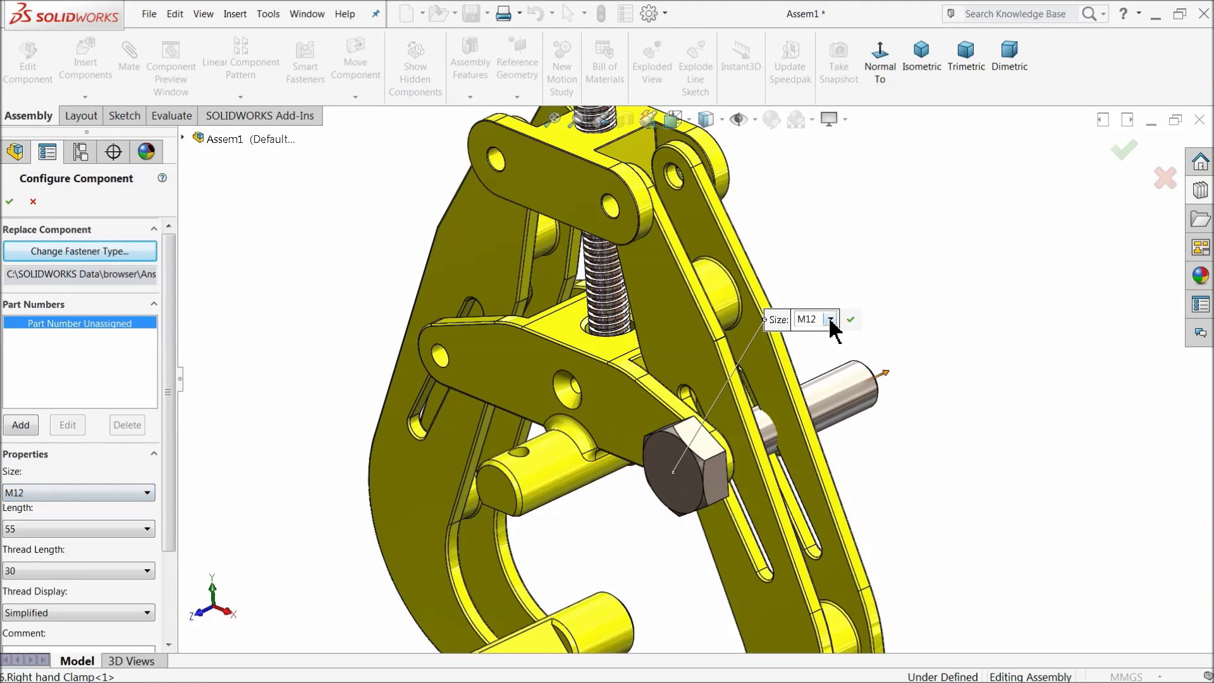
pyautogui.click(830, 320)
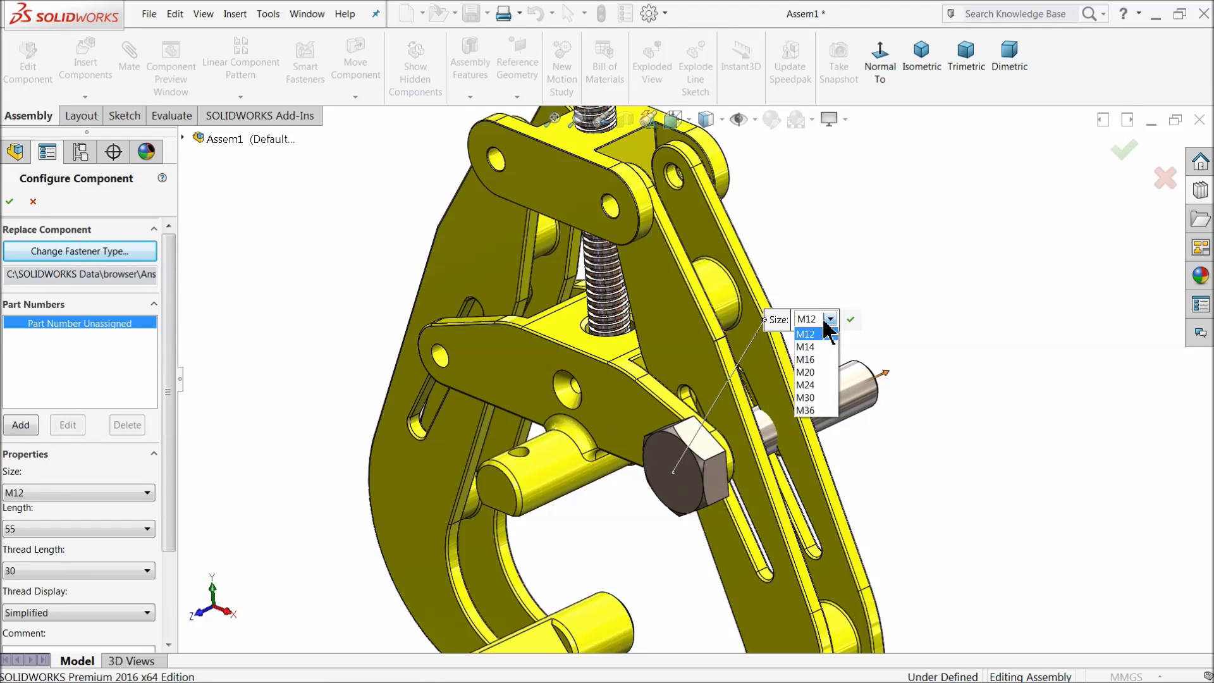
pyautogui.click(32, 204)
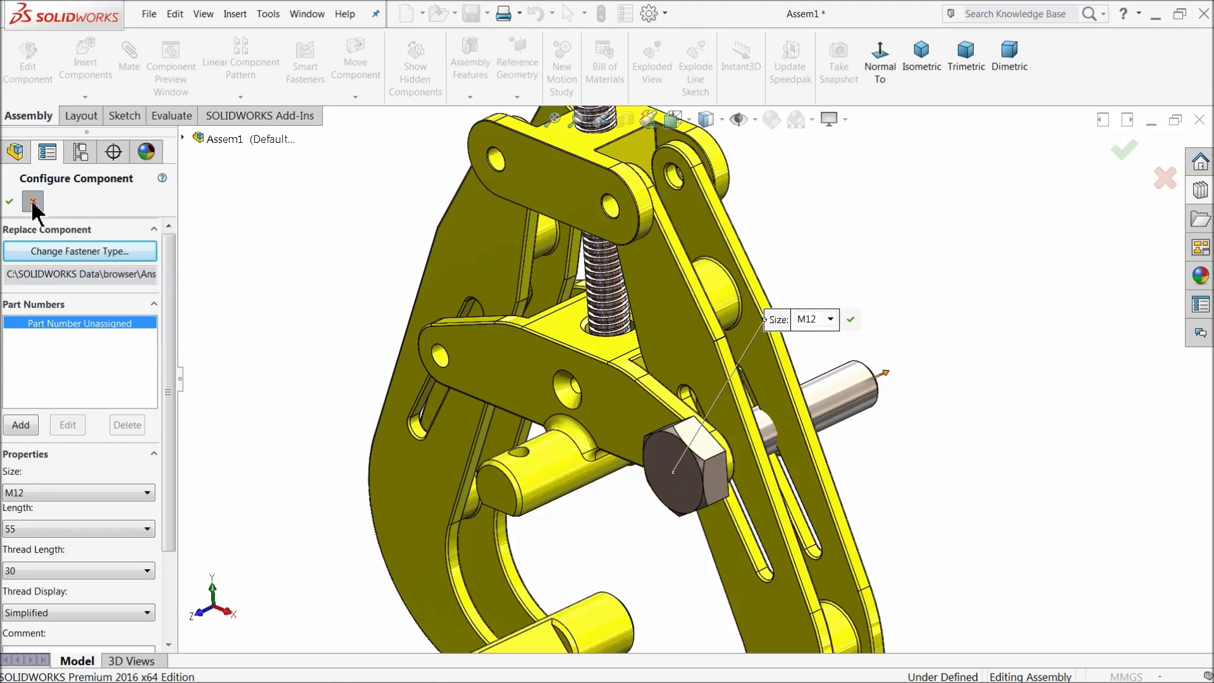
pyautogui.click(33, 202)
# - Drop a Toolbox heavy hex flange screw from Bolts and Screws into the clamp's link hole
pyautogui.click(1204, 192)
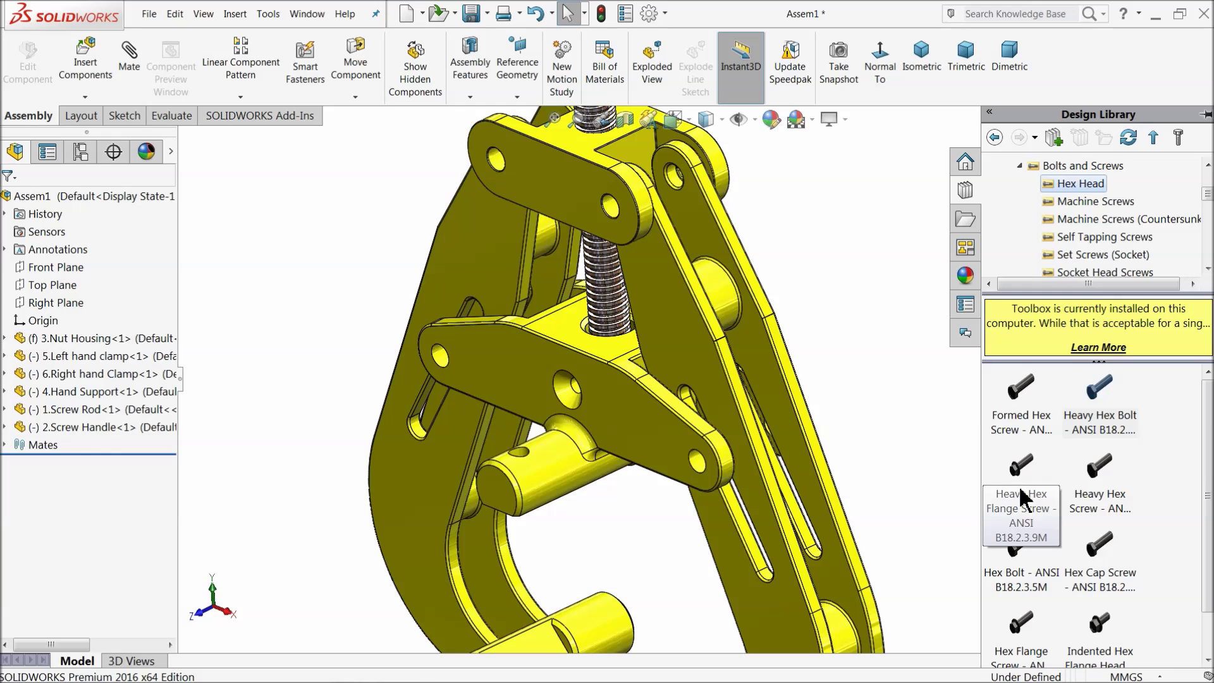
pyautogui.moveTo(1021, 496)
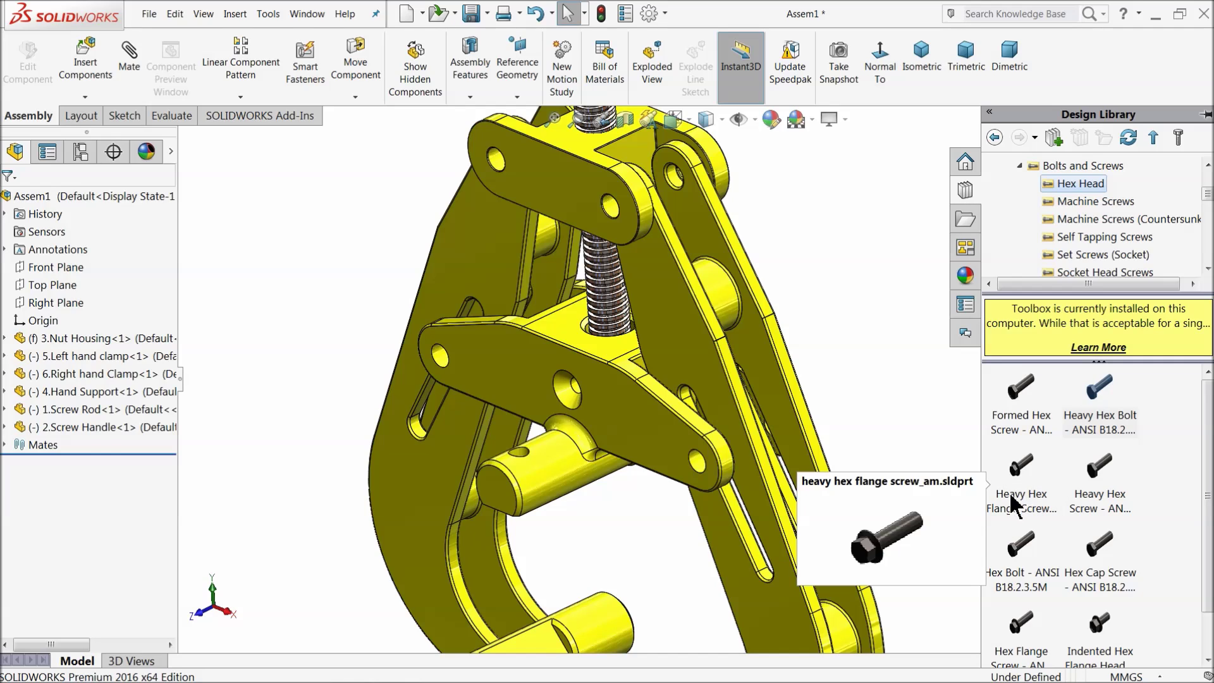
pyautogui.moveTo(1017, 497); pyautogui.dragTo(696, 465)
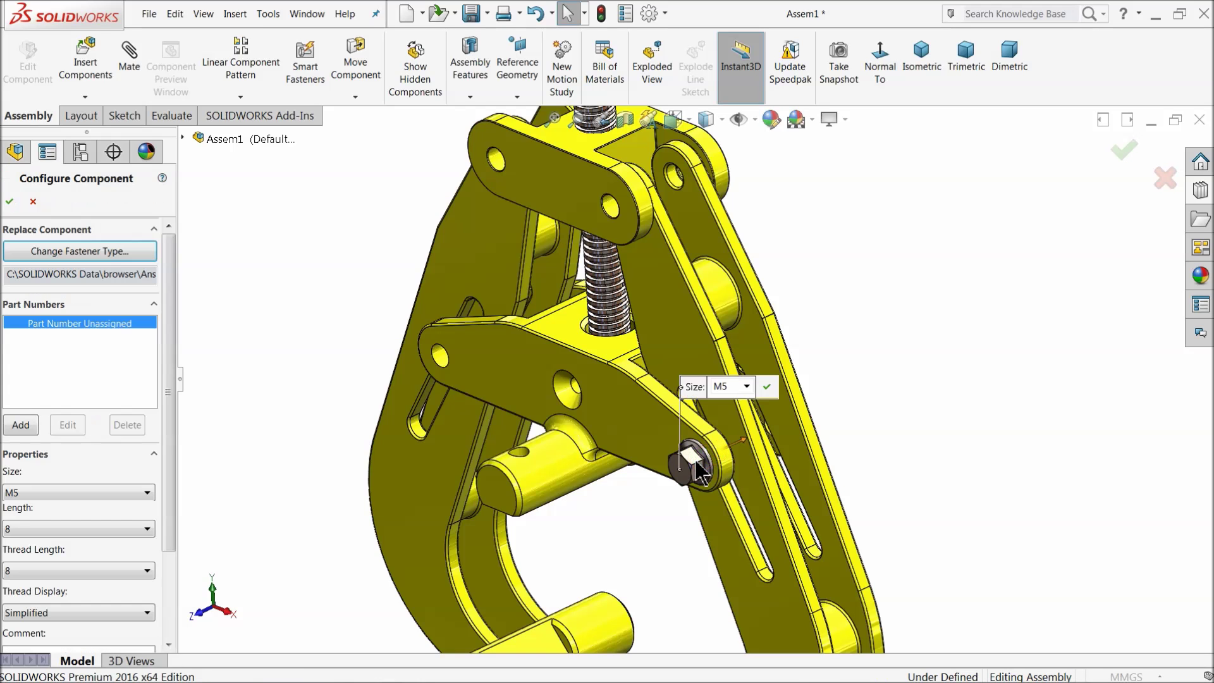
# - Set the flange screw to size M6 with length 35
pyautogui.scroll(-2, 750, 471)
pyautogui.moveTo(732, 455); pyautogui.dragTo(729, 461, button='middle')
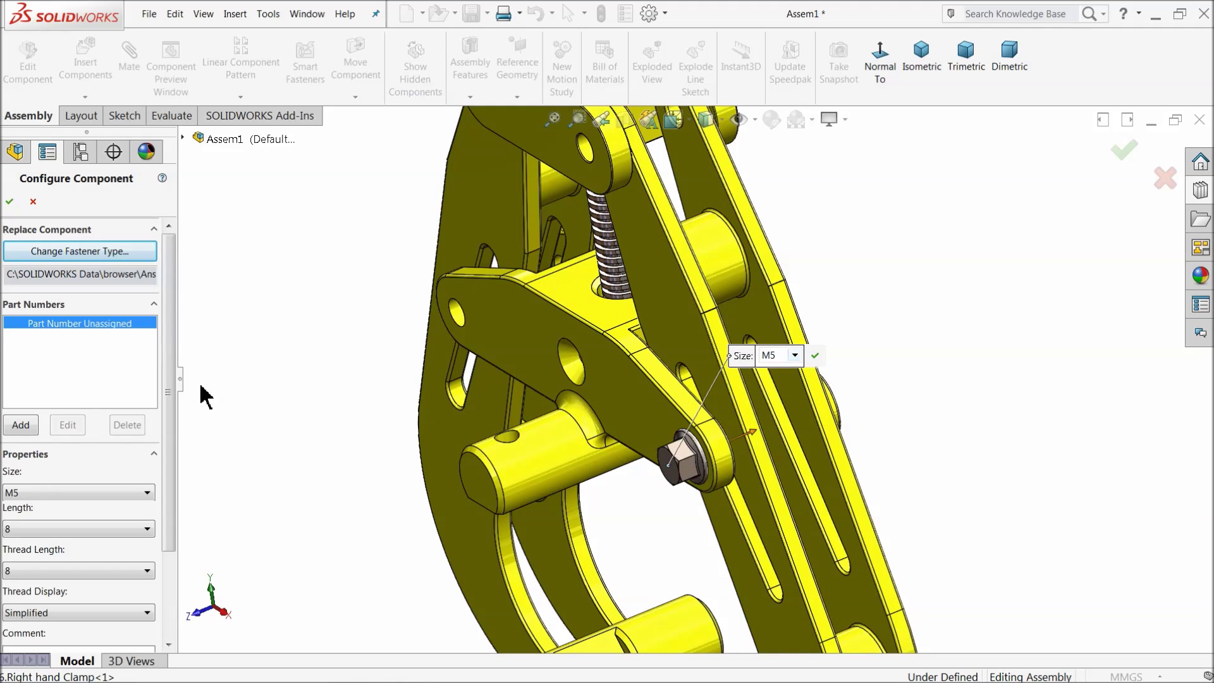
pyautogui.click(38, 498)
pyautogui.click(31, 528)
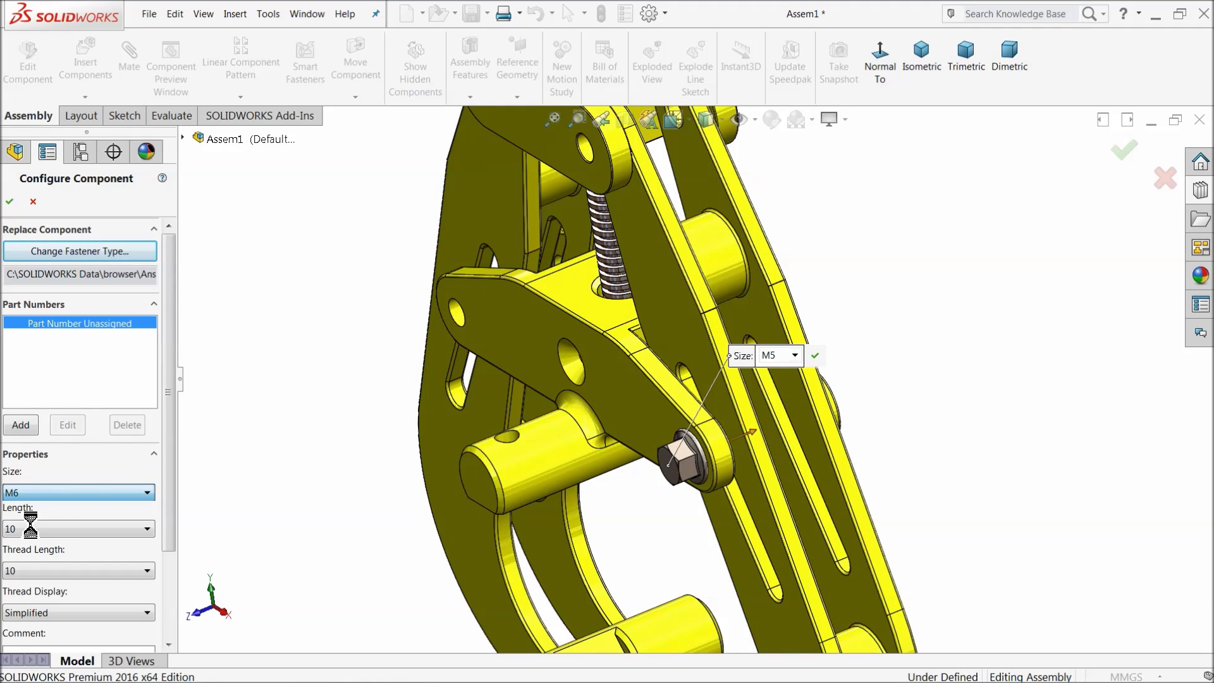
pyautogui.click(66, 531)
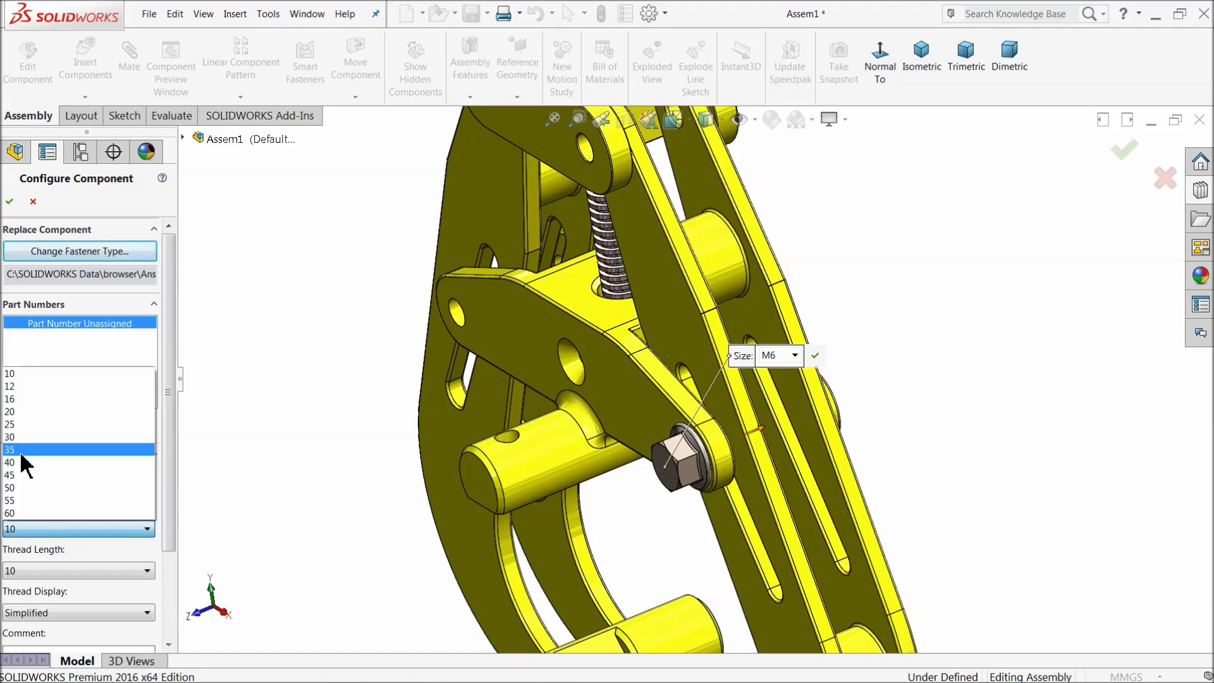
pyautogui.click(43, 454)
pyautogui.moveTo(618, 495); pyautogui.dragTo(572, 485, button='middle')
pyautogui.scroll(-4, 734, 419)
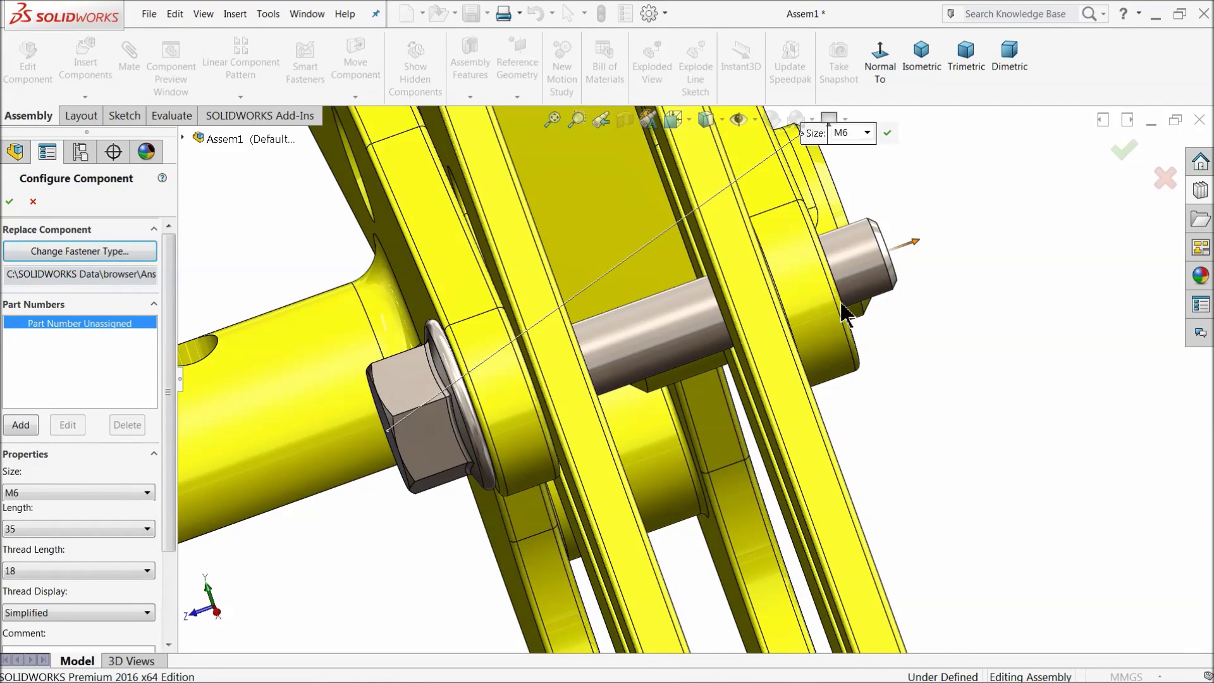
pyautogui.moveTo(752, 342); pyautogui.dragTo(801, 337, button='middle')
pyautogui.scroll(5, 602, 347)
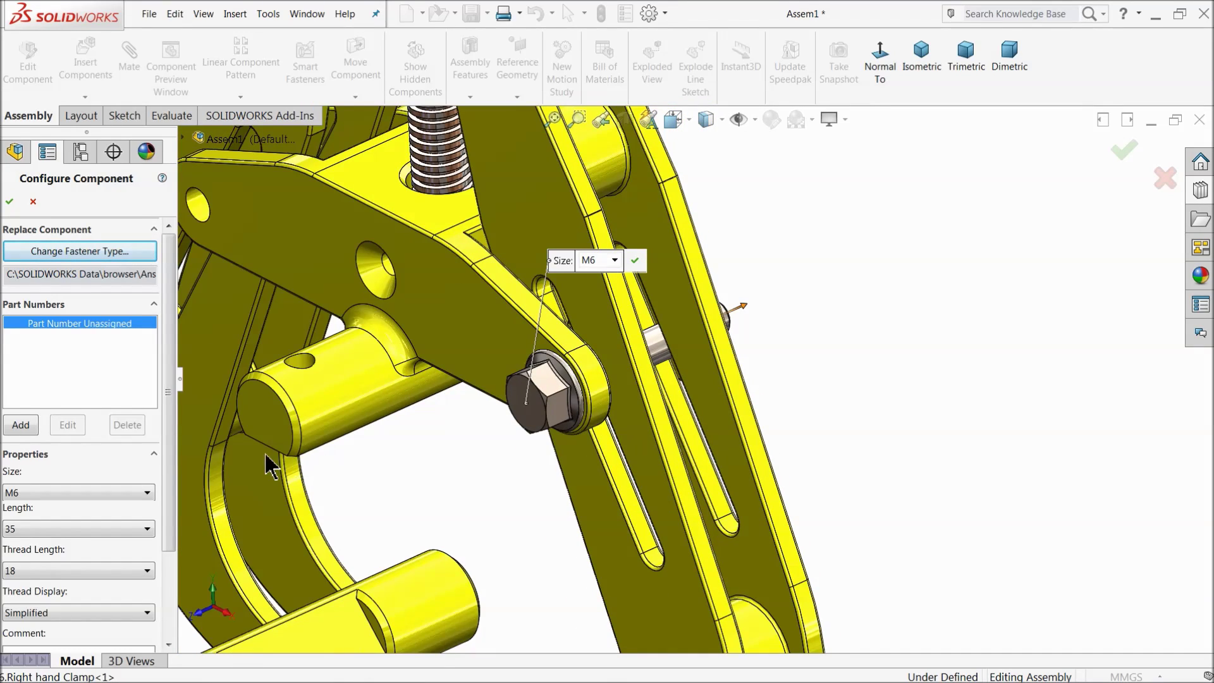
# - Keep thread length 18, switch thread display to Schematic, and accept the screw
pyautogui.click(29, 573)
pyautogui.click(30, 579)
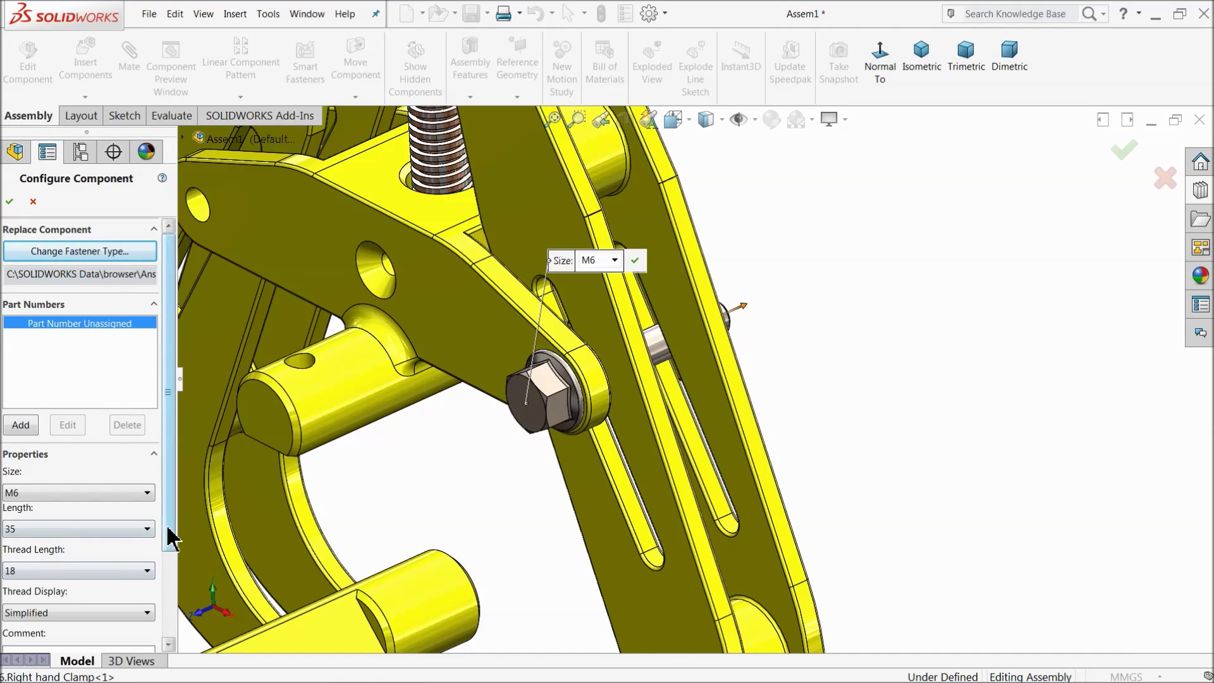
pyautogui.scroll(-3, 168, 534)
pyautogui.click(26, 527)
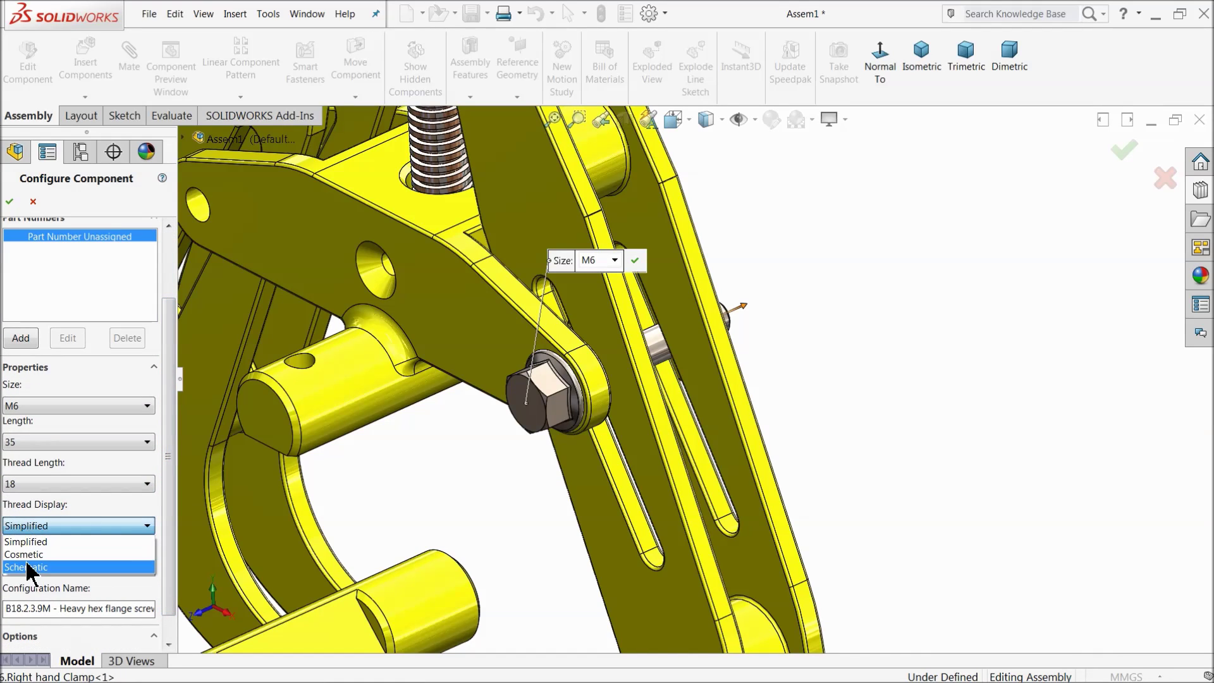
pyautogui.click(36, 568)
pyautogui.moveTo(632, 458); pyautogui.dragTo(574, 453, button='middle')
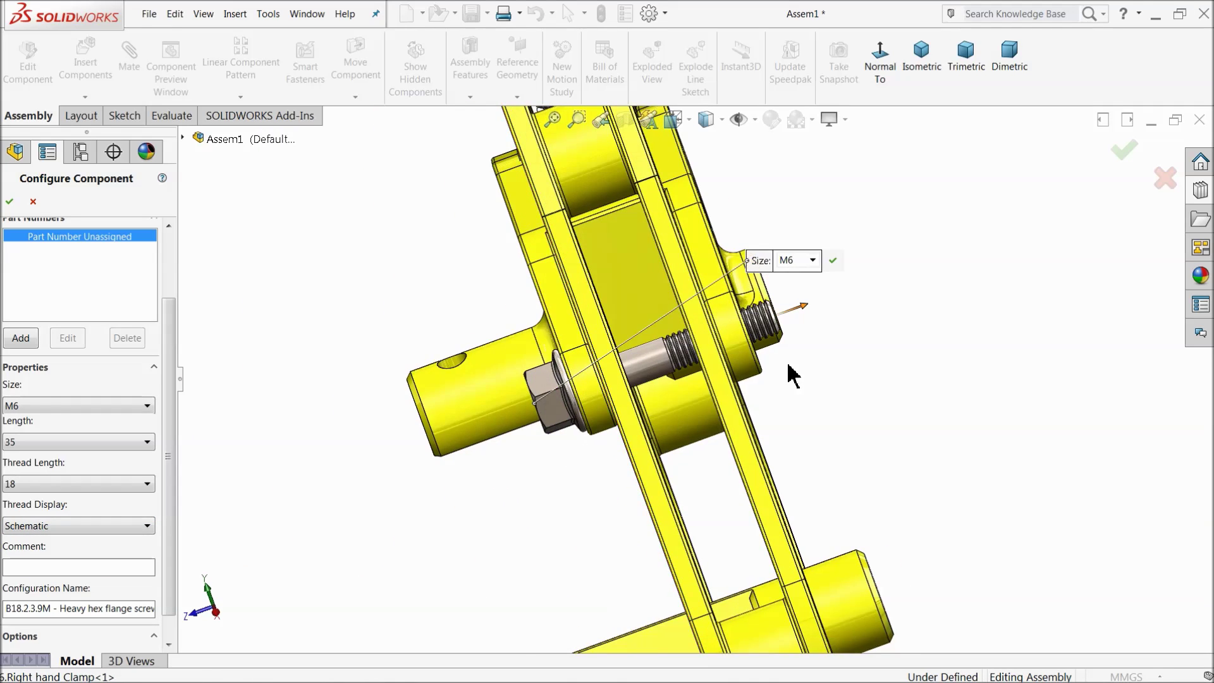
pyautogui.scroll(-4, 695, 329)
pyautogui.moveTo(694, 343); pyautogui.dragTo(504, 384, button='middle')
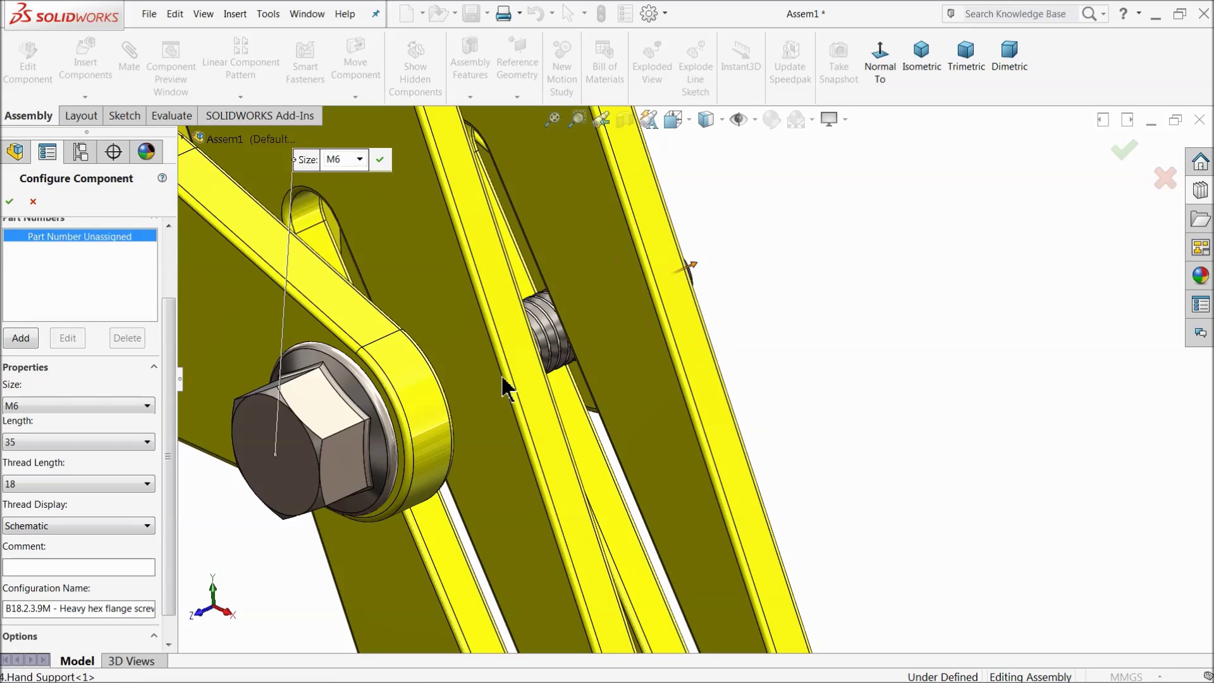
pyautogui.moveTo(171, 491); pyautogui.dragTo(170, 380)
pyautogui.moveTo(190, 386); pyautogui.dragTo(330, 412, button='middle')
pyautogui.scroll(8, 466, 420)
pyautogui.moveTo(537, 447); pyautogui.dragTo(607, 423, button='middle')
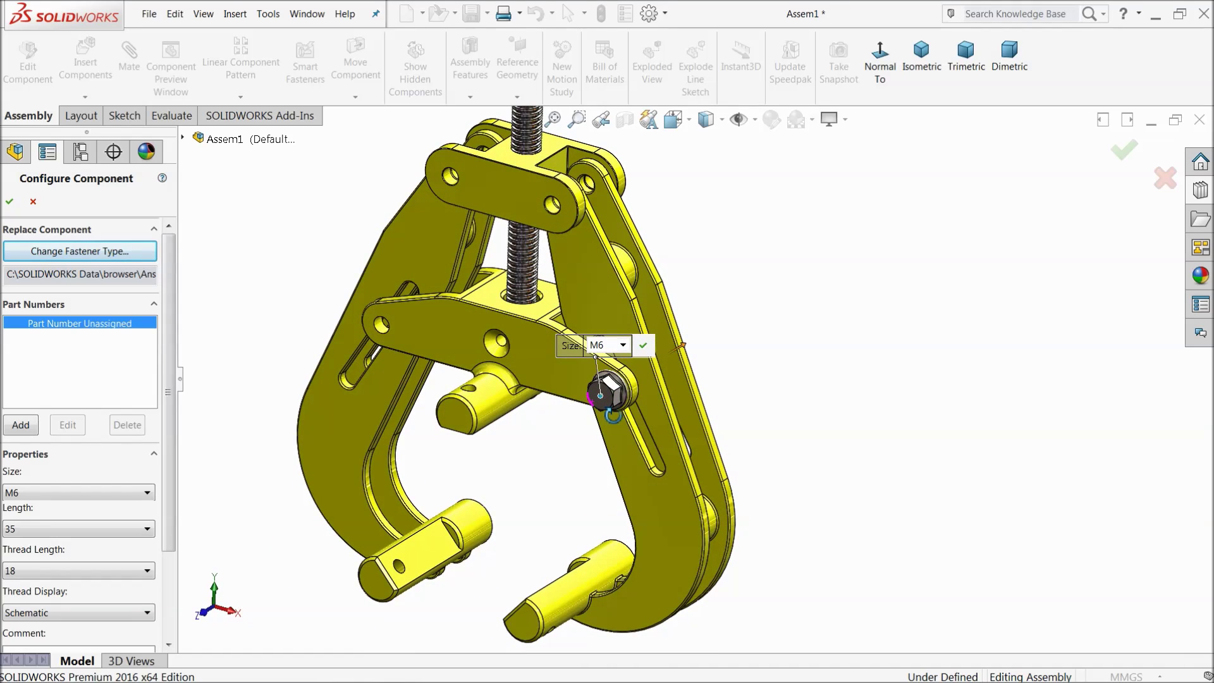
pyautogui.scroll(-6, 540, 348)
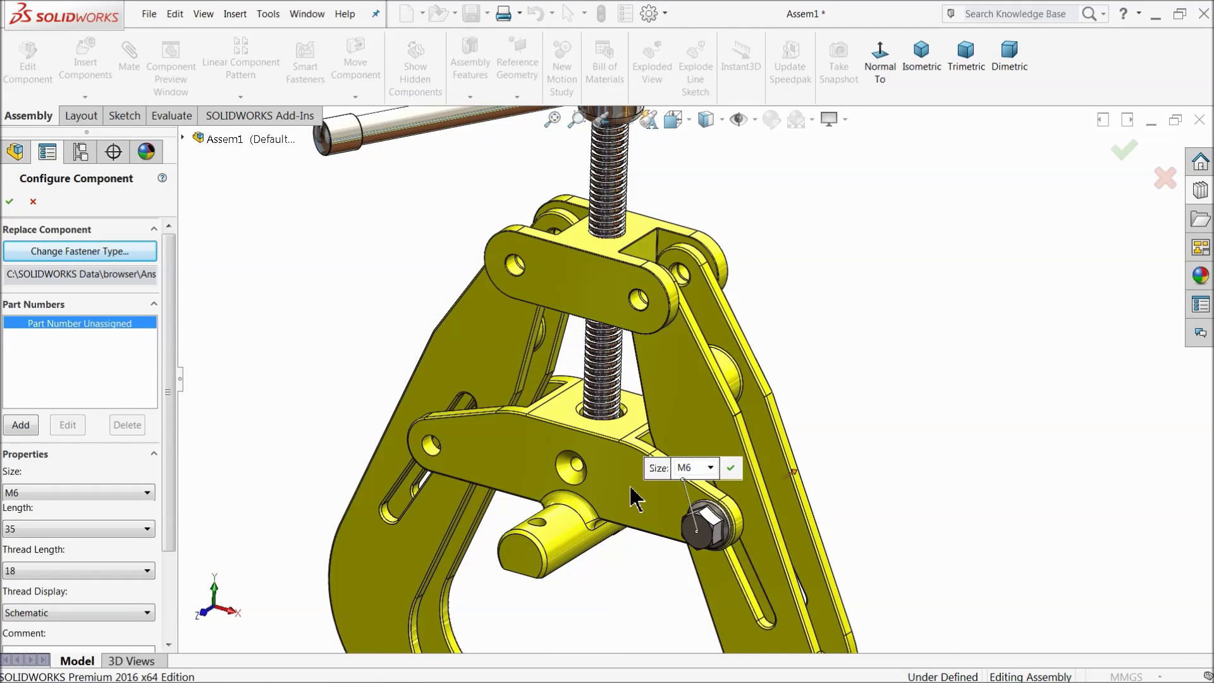
pyautogui.click(11, 201)
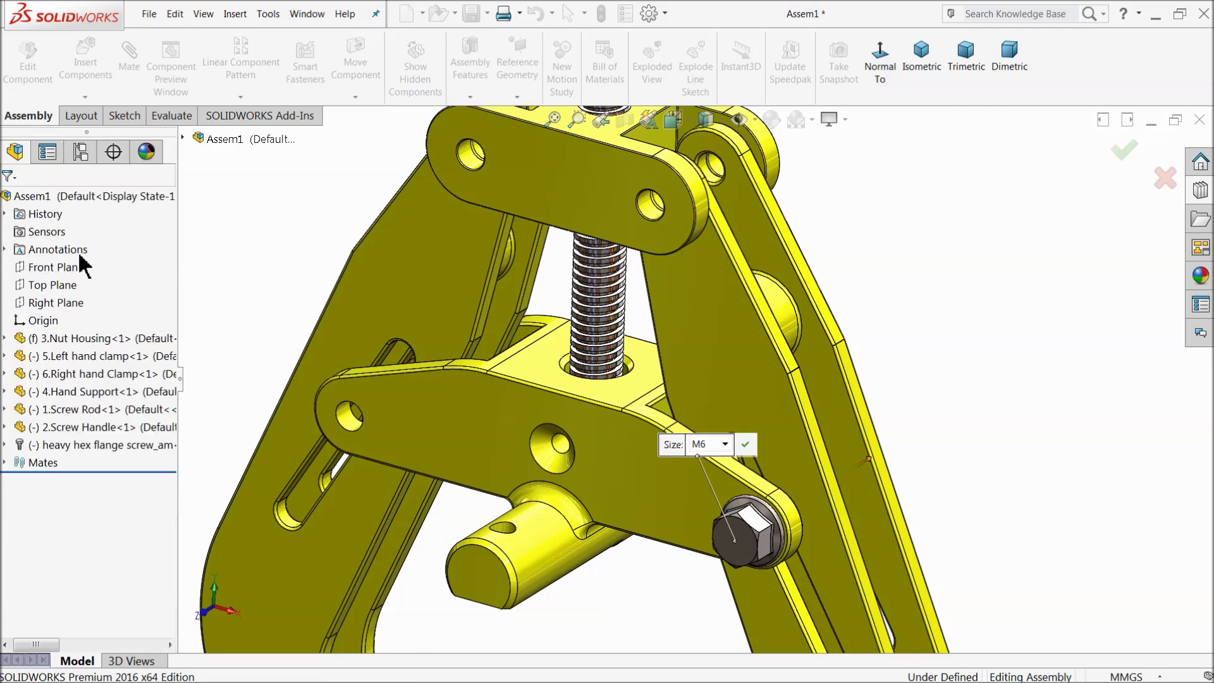
# - Paste flange screw copies into the lower-left, upper-left and upper link holes
pyautogui.hotkey('ctrl', 'v')
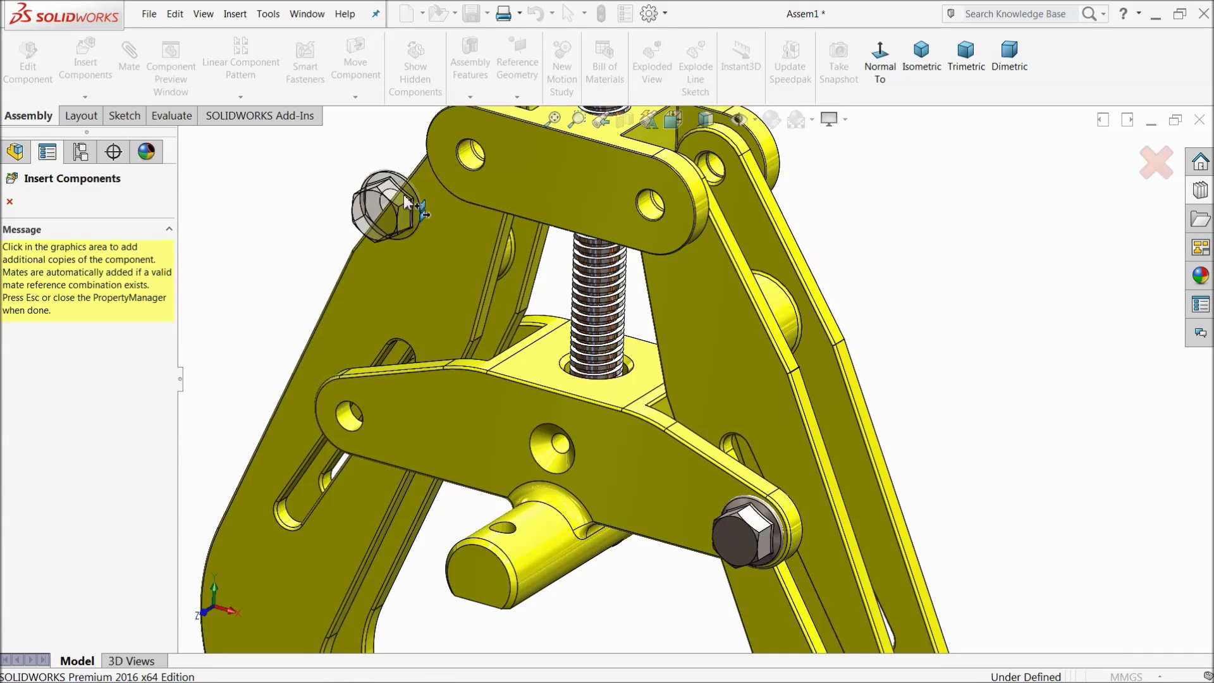
pyautogui.click(471, 165)
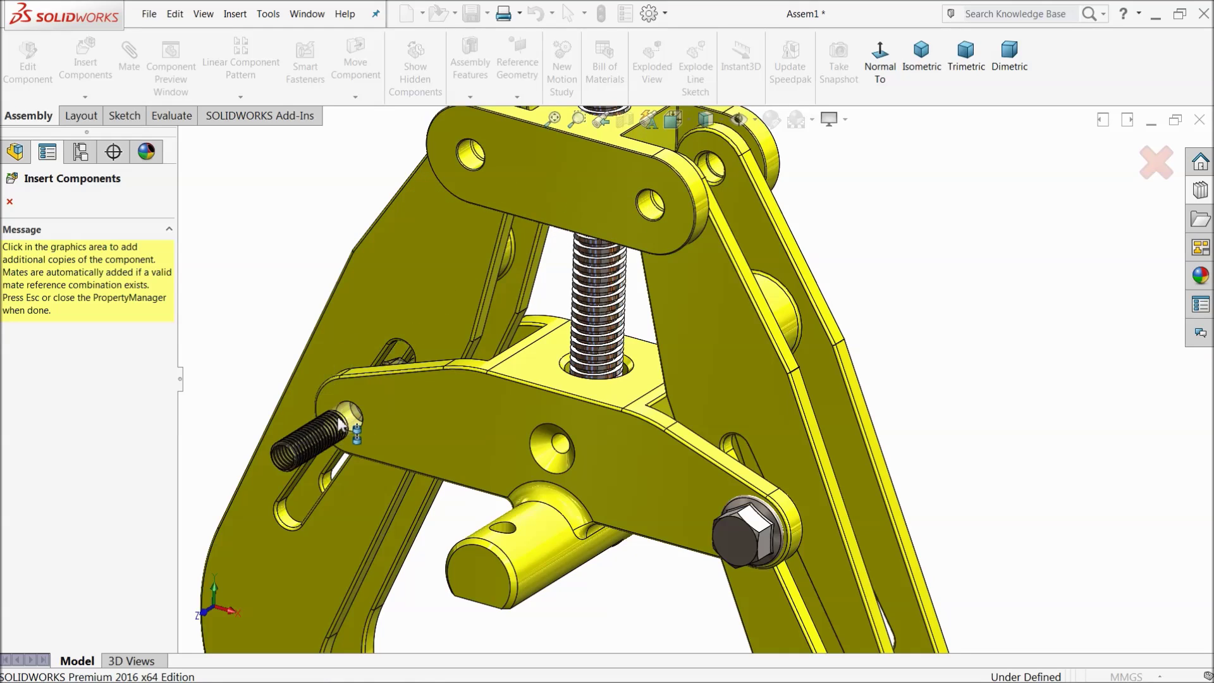
pyautogui.click(333, 417)
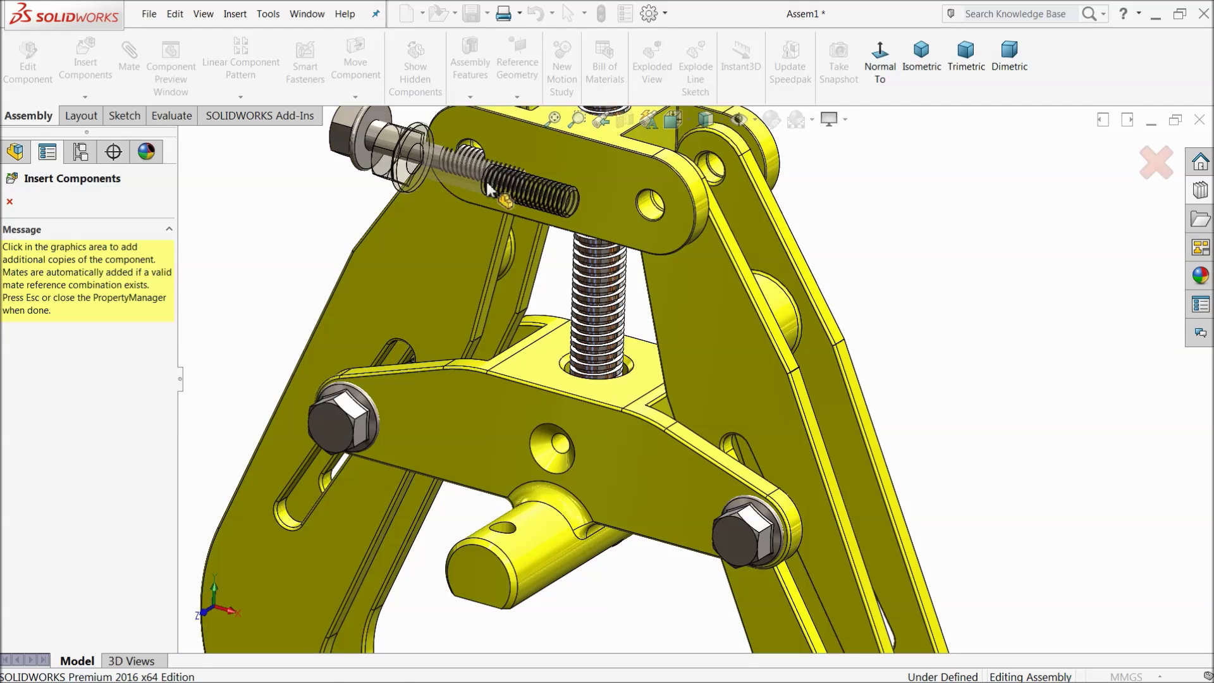
pyautogui.click(588, 223)
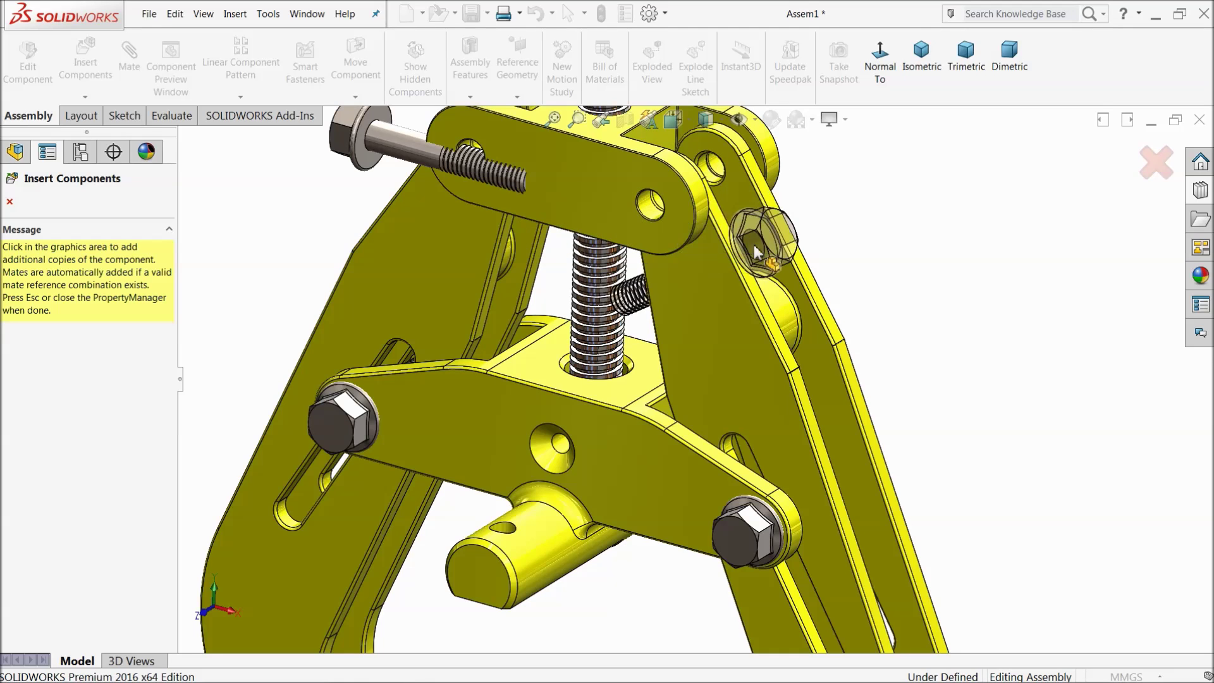
pyautogui.click(721, 174)
pyautogui.click(678, 218)
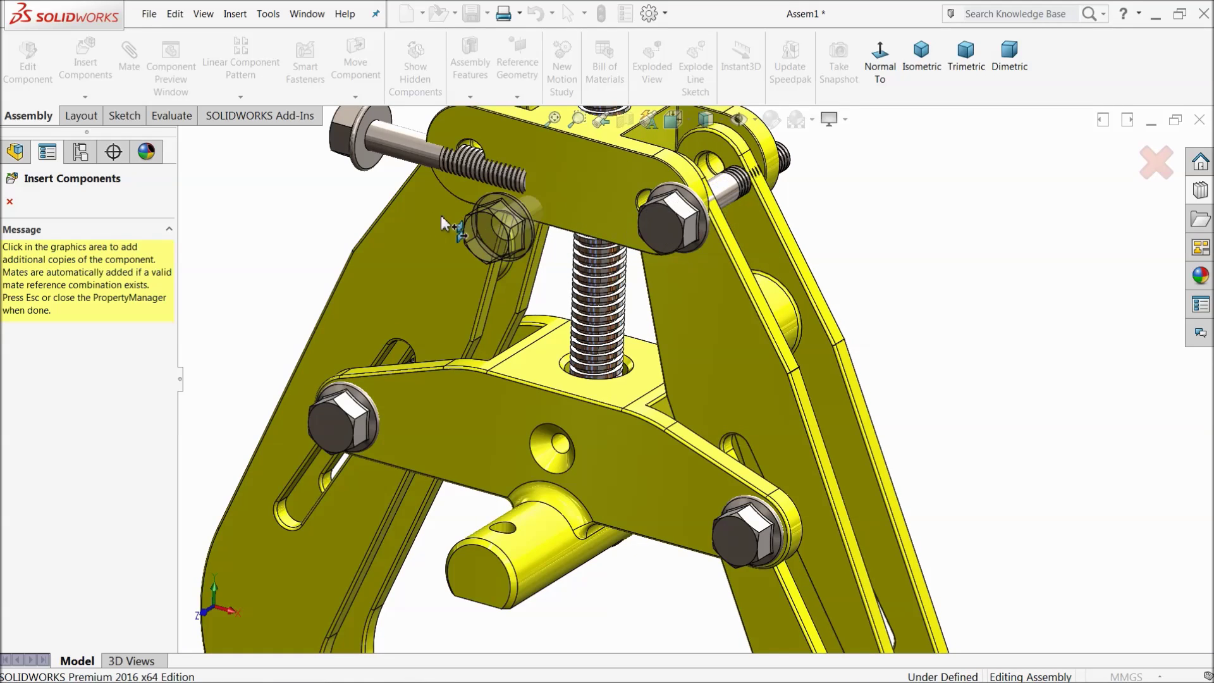
pyautogui.click(9, 202)
pyautogui.scroll(-3, 401, 181)
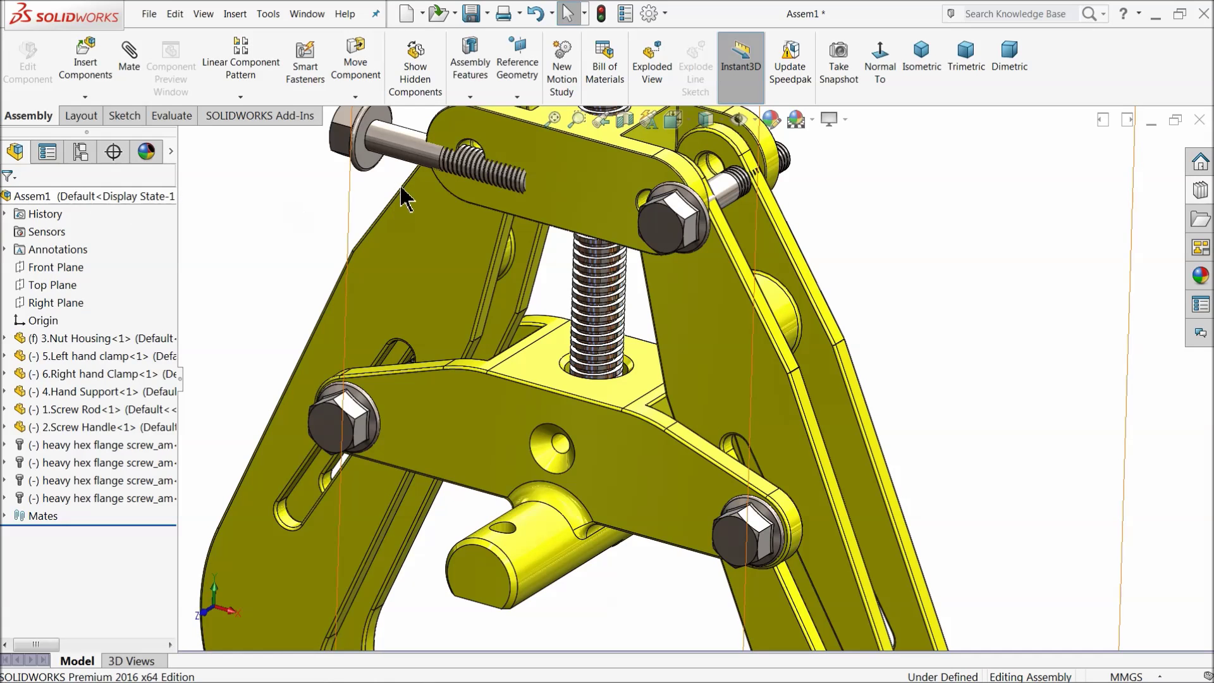
# - Mate a screw concentric with the upper link's pivot hole
pyautogui.click(129, 57)
pyautogui.scroll(5, 473, 183)
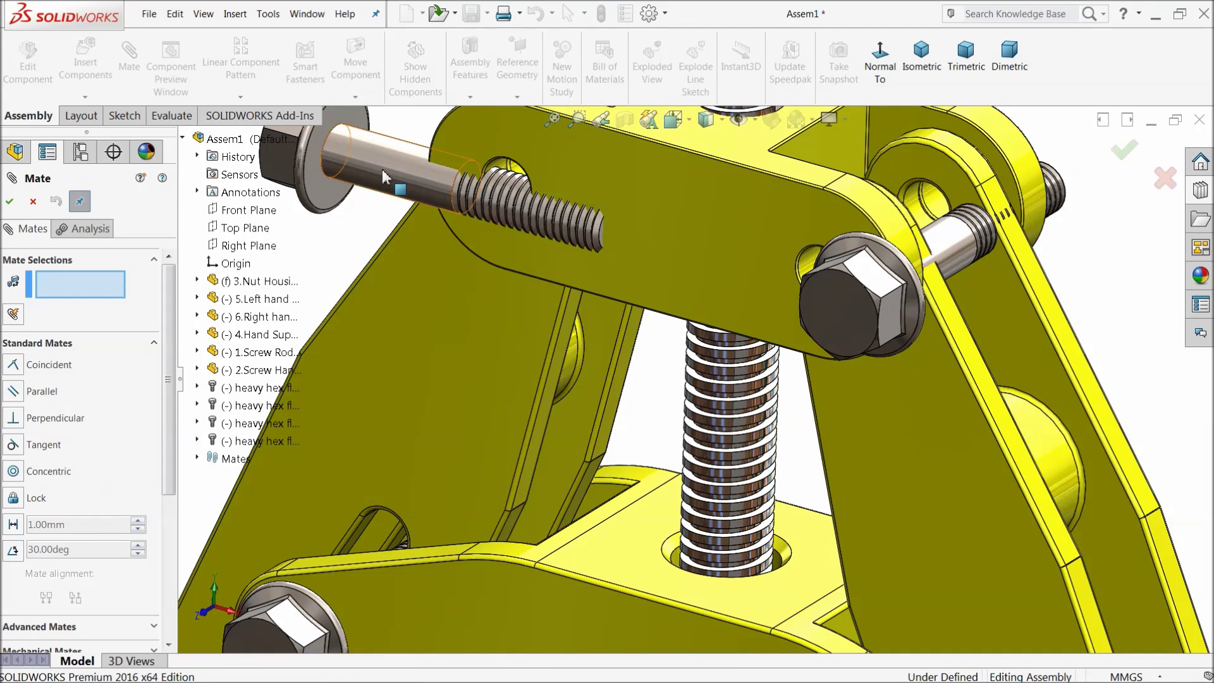
pyautogui.click(382, 169)
pyautogui.click(499, 169)
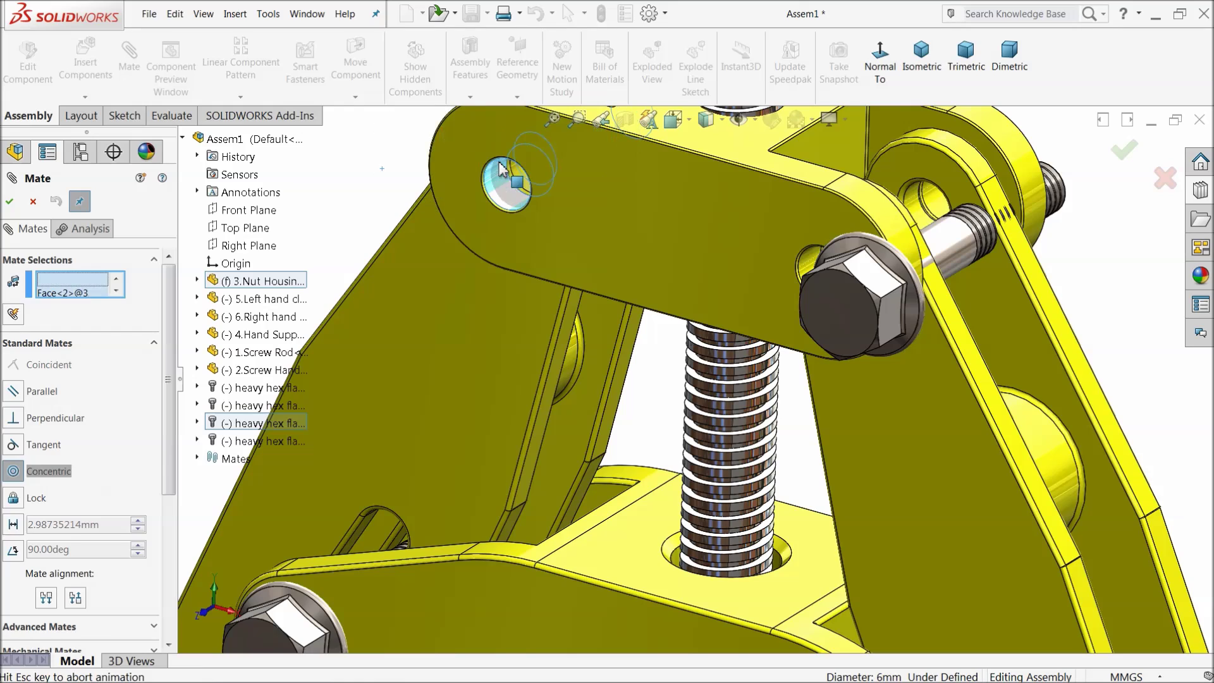
pyautogui.click(480, 130)
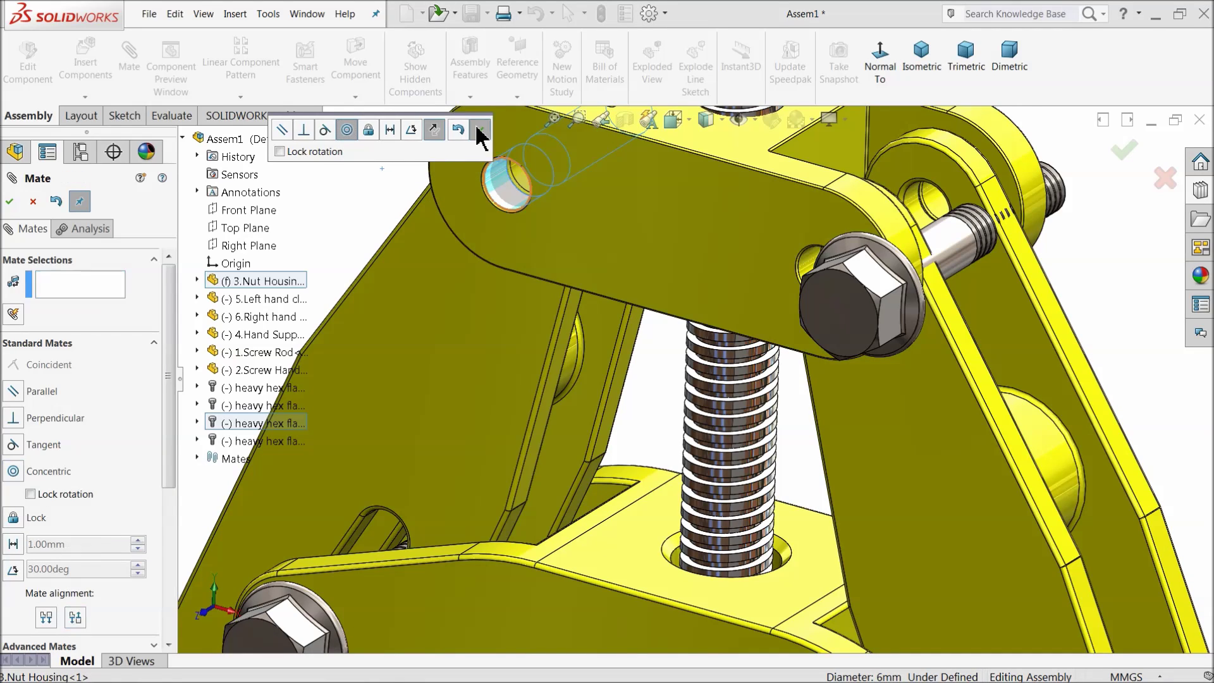
# - Seat the screw's washer face flush against the hole face with a coincident mate
pyautogui.scroll(-4, 696, 377)
pyautogui.moveTo(654, 278); pyautogui.dragTo(389, 380, button='middle')
pyautogui.scroll(-3, 617, 324)
pyautogui.click(601, 339)
pyautogui.click(386, 381)
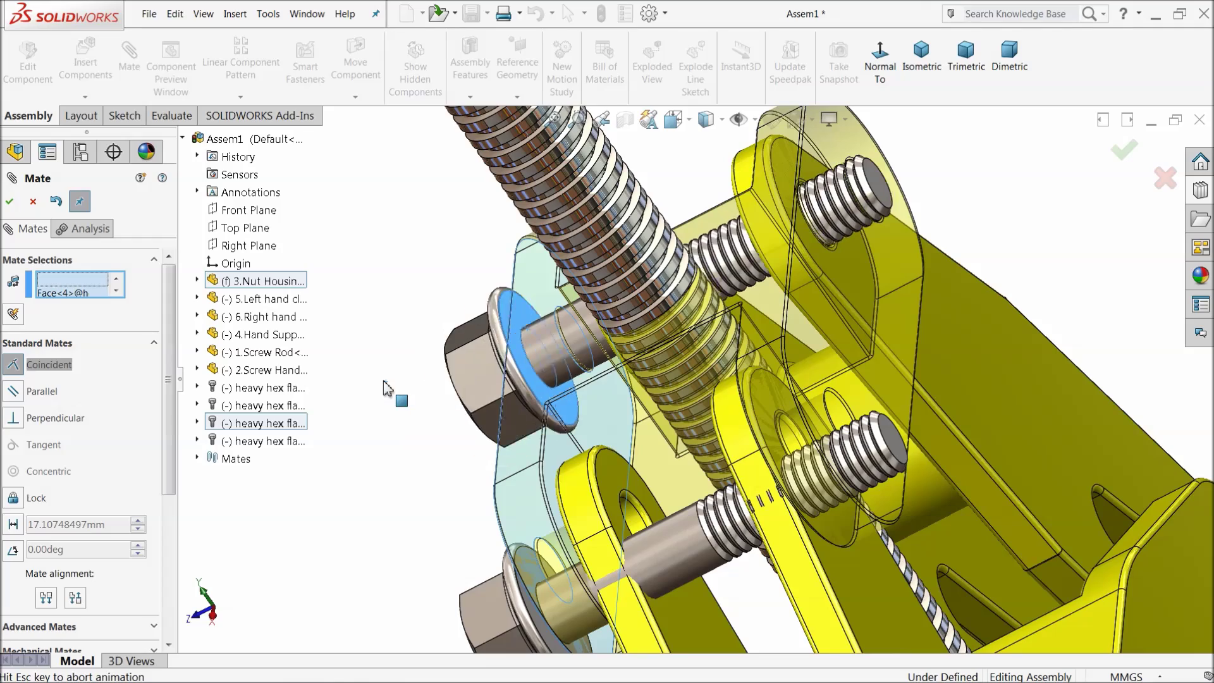
pyautogui.click(363, 405)
# - Pull out the last screw and mate it concentric with the Nut Housing hole
pyautogui.moveTo(361, 405); pyautogui.dragTo(648, 471, button='middle')
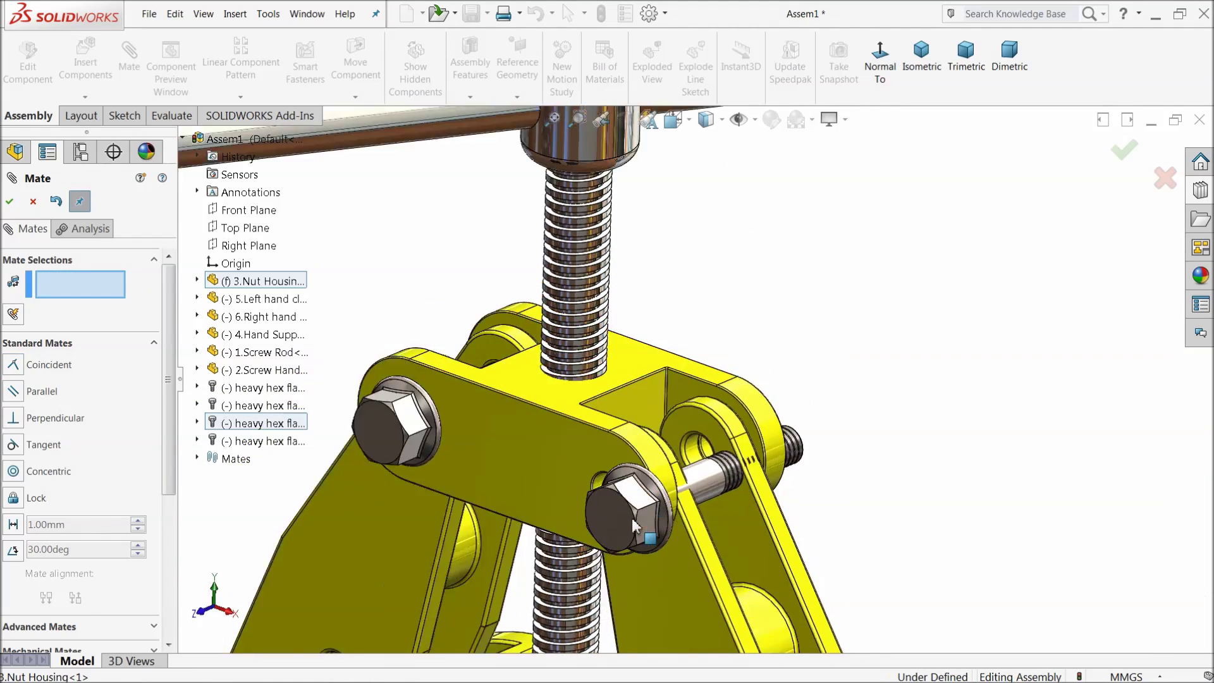
pyautogui.scroll(-5, 646, 476)
pyautogui.scroll(5, 691, 466)
pyautogui.moveTo(569, 401); pyautogui.dragTo(587, 378, button='middle')
pyautogui.scroll(-5, 513, 398)
pyautogui.scroll(5, 587, 377)
pyautogui.scroll(-4, 582, 397)
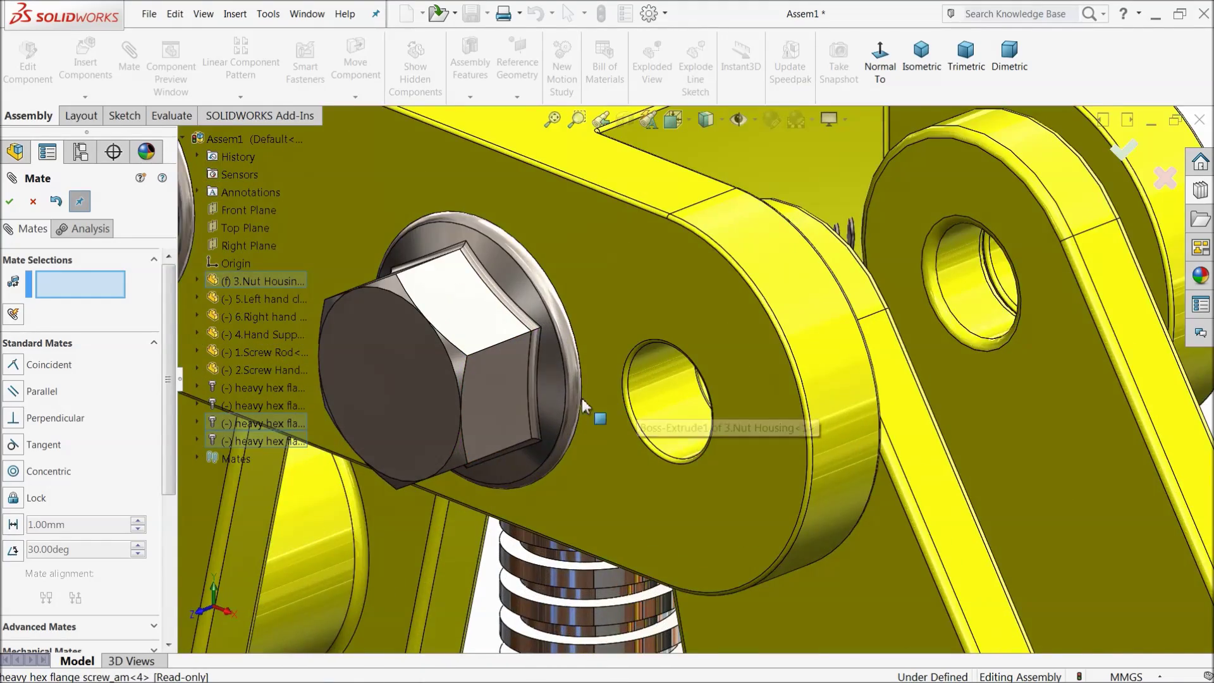
pyautogui.scroll(4, 583, 386)
pyautogui.scroll(-2, 535, 374)
pyautogui.moveTo(536, 384); pyautogui.dragTo(892, 452)
pyautogui.scroll(-2, 614, 357)
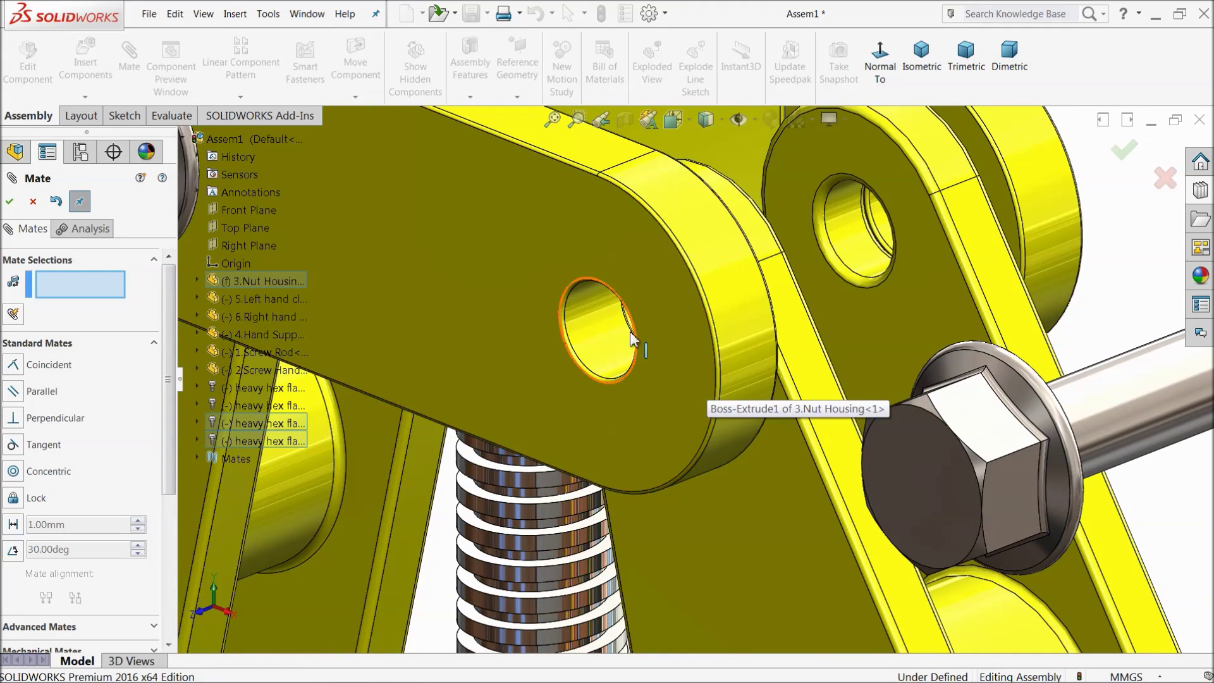
pyautogui.click(617, 345)
pyautogui.click(1105, 414)
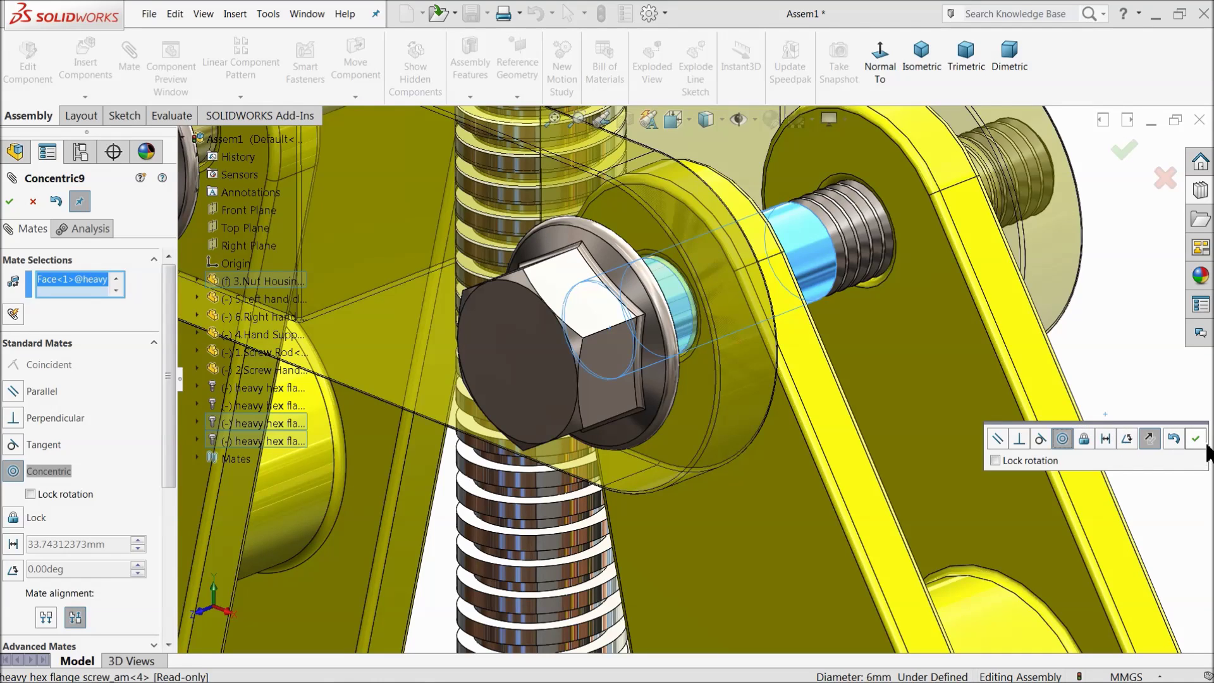
pyautogui.click(1195, 438)
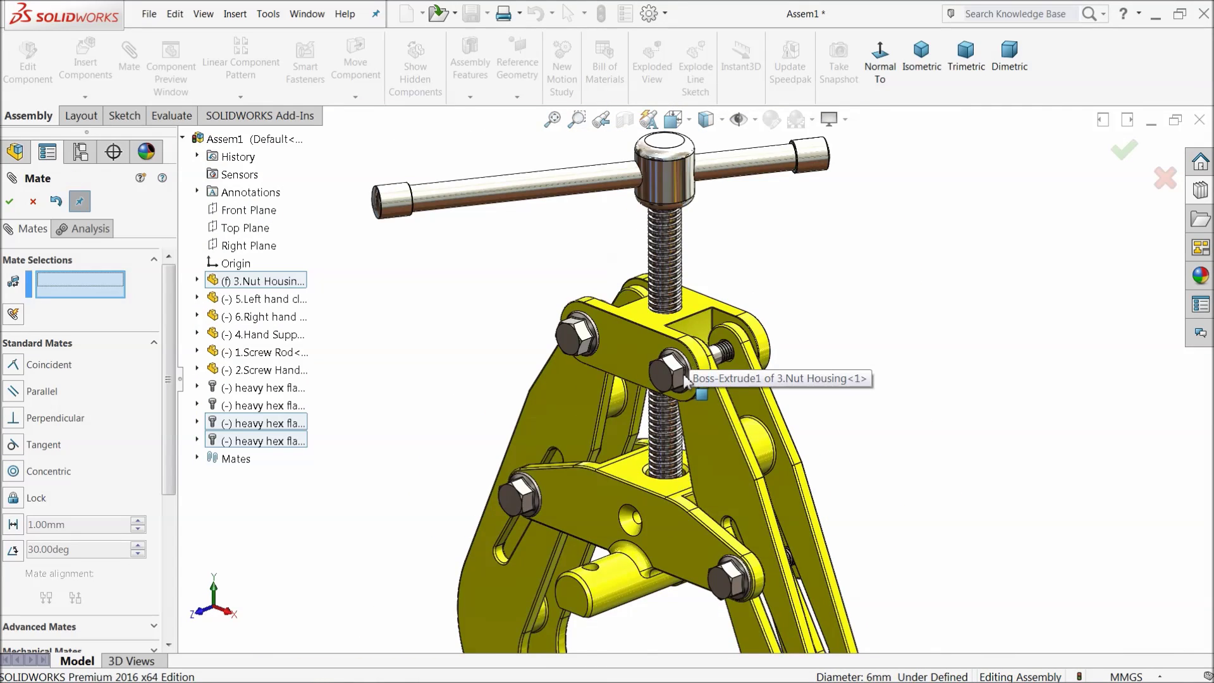
pyautogui.click(33, 202)
pyautogui.moveTo(727, 481); pyautogui.dragTo(580, 417, button='middle')
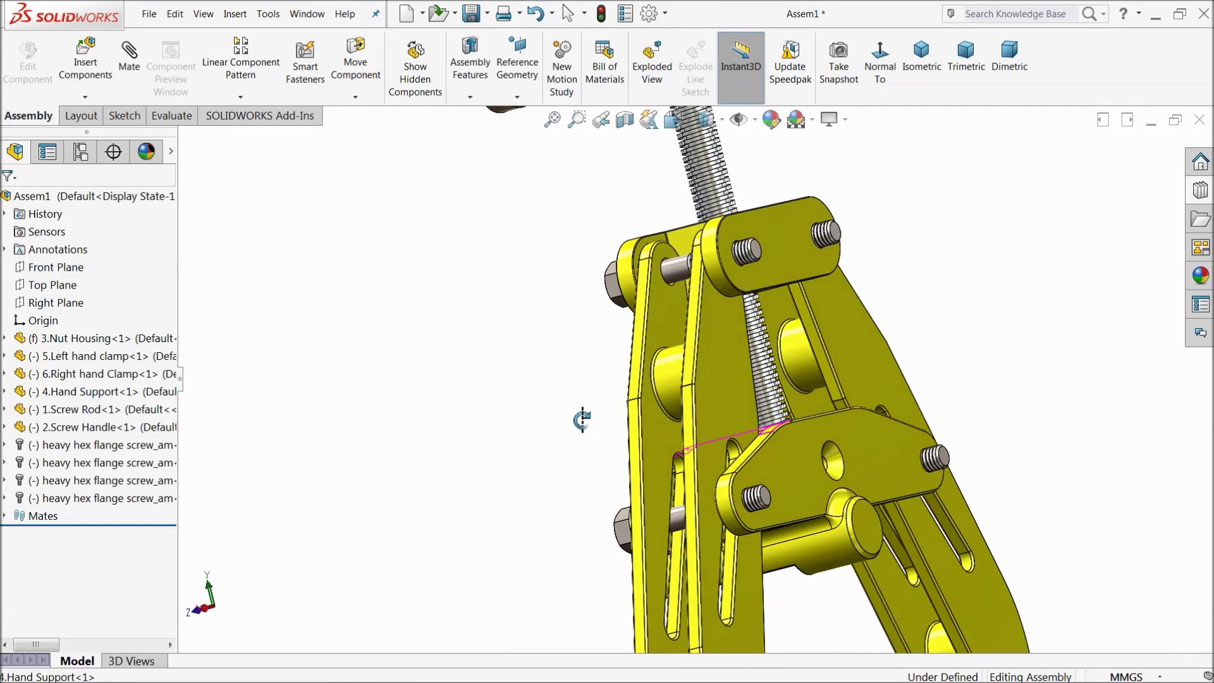
# - Navigate the Toolbox library to ANSI Metric > Nuts > Hex Nuts
pyautogui.click(1201, 192)
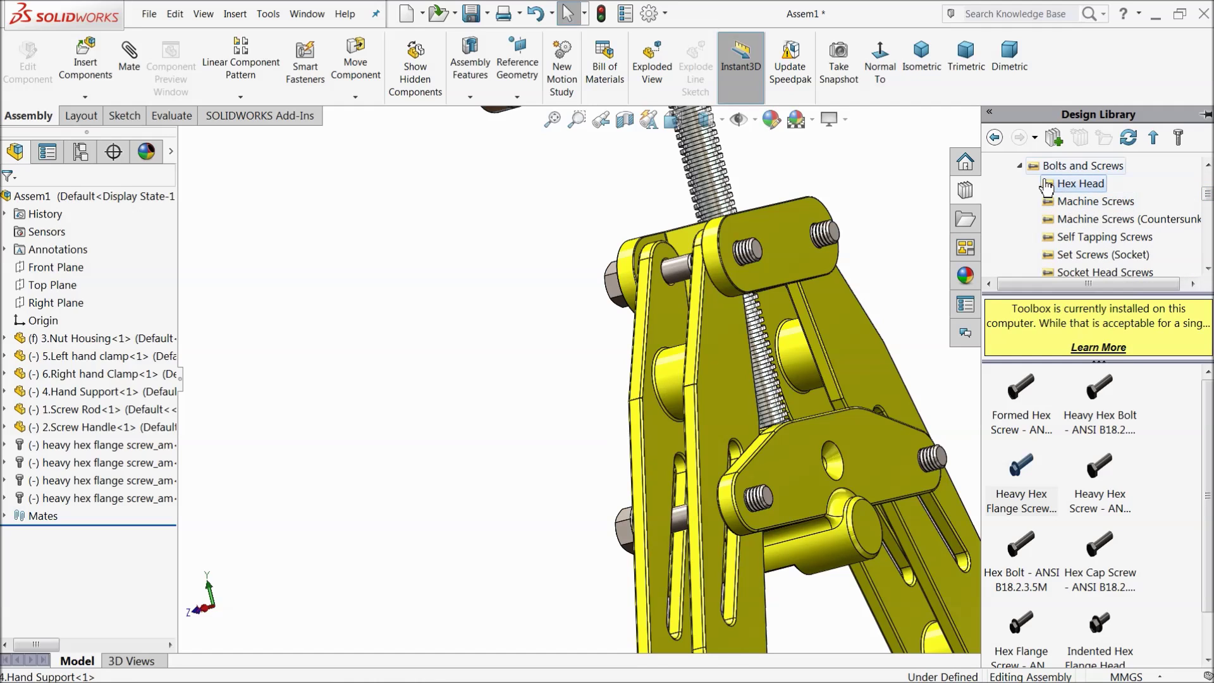
pyautogui.click(1016, 167)
pyautogui.scroll(2, 1043, 209)
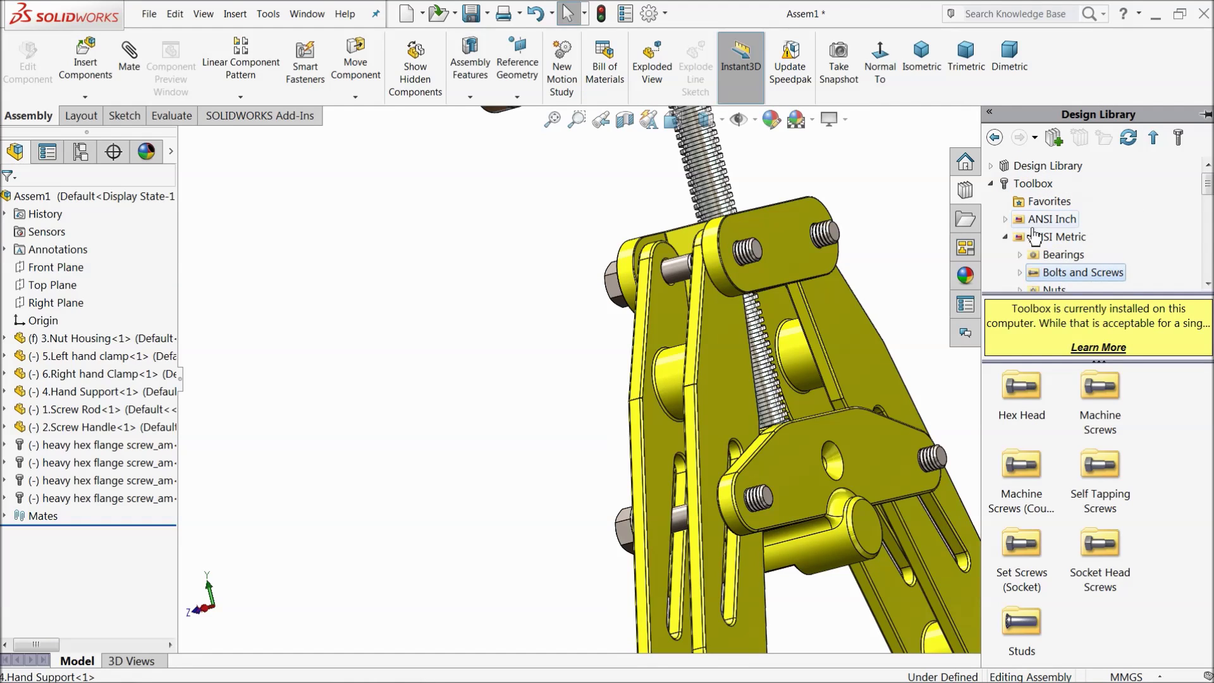
pyautogui.click(1054, 242)
pyautogui.doubleClick(1022, 493)
pyautogui.doubleClick(1021, 404)
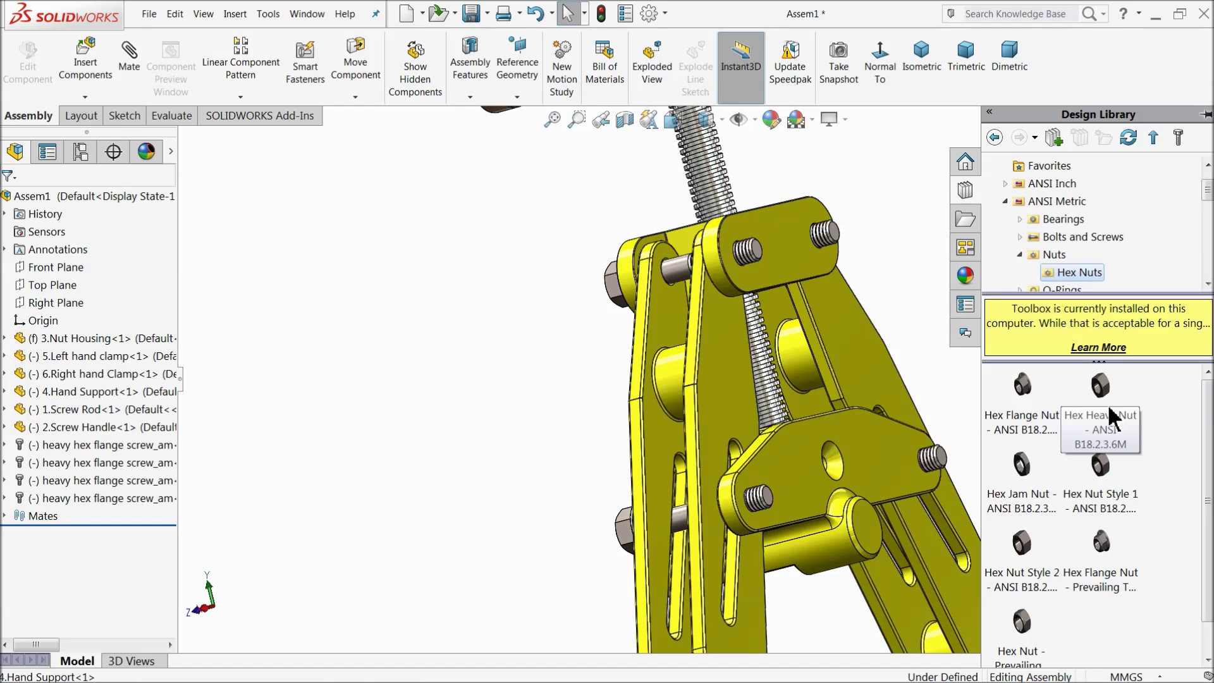
# - Browse the hex nut thumbnails and drop a prevailing torque flange nut onto a bolt
pyautogui.moveTo(1028, 500)
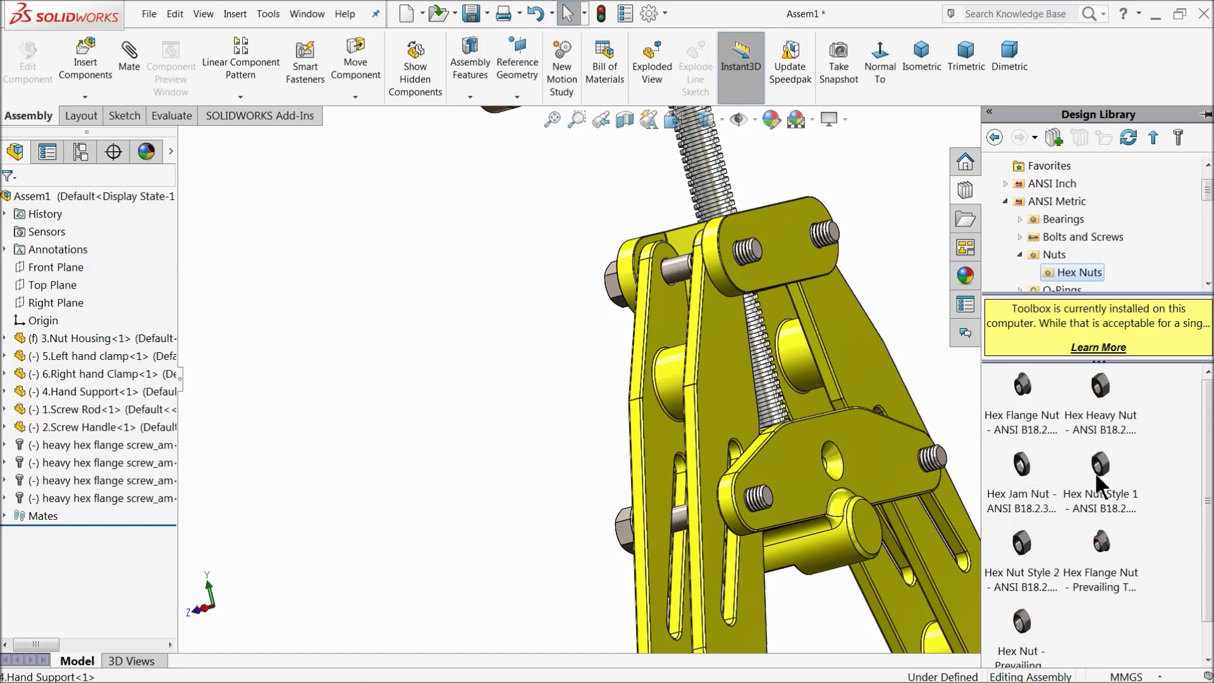
pyautogui.scroll(-1, 1210, 449)
pyautogui.moveTo(1209, 450); pyautogui.dragTo(1210, 481)
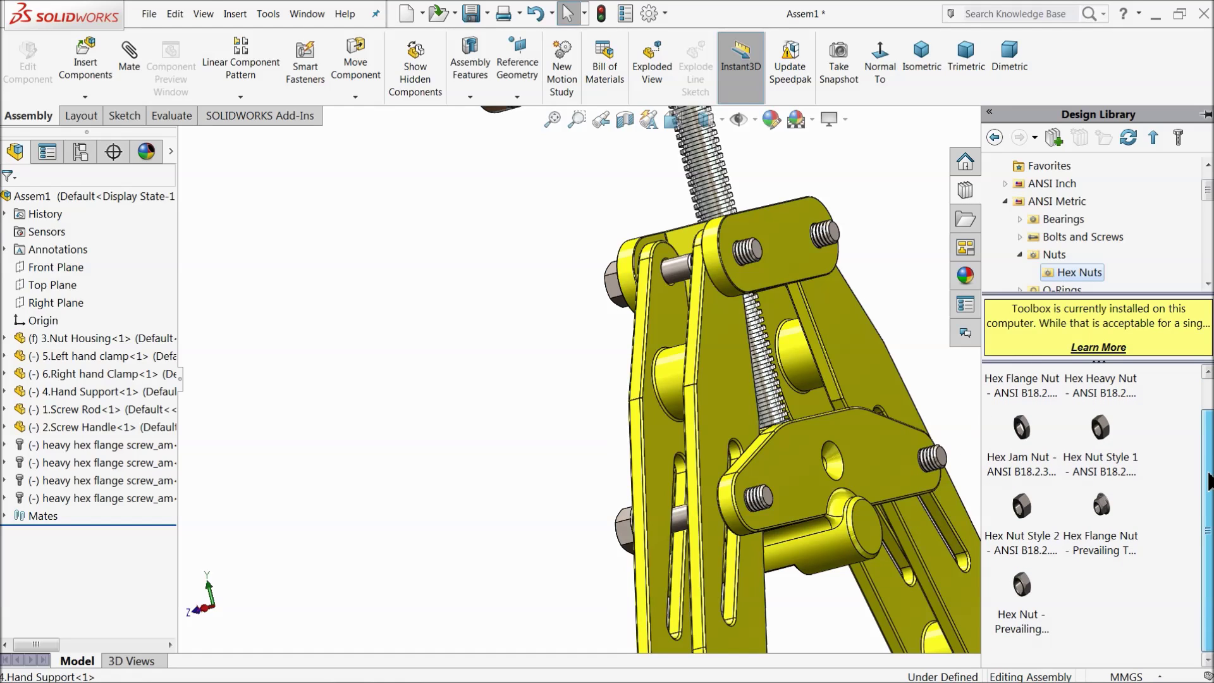
pyautogui.moveTo(1111, 527)
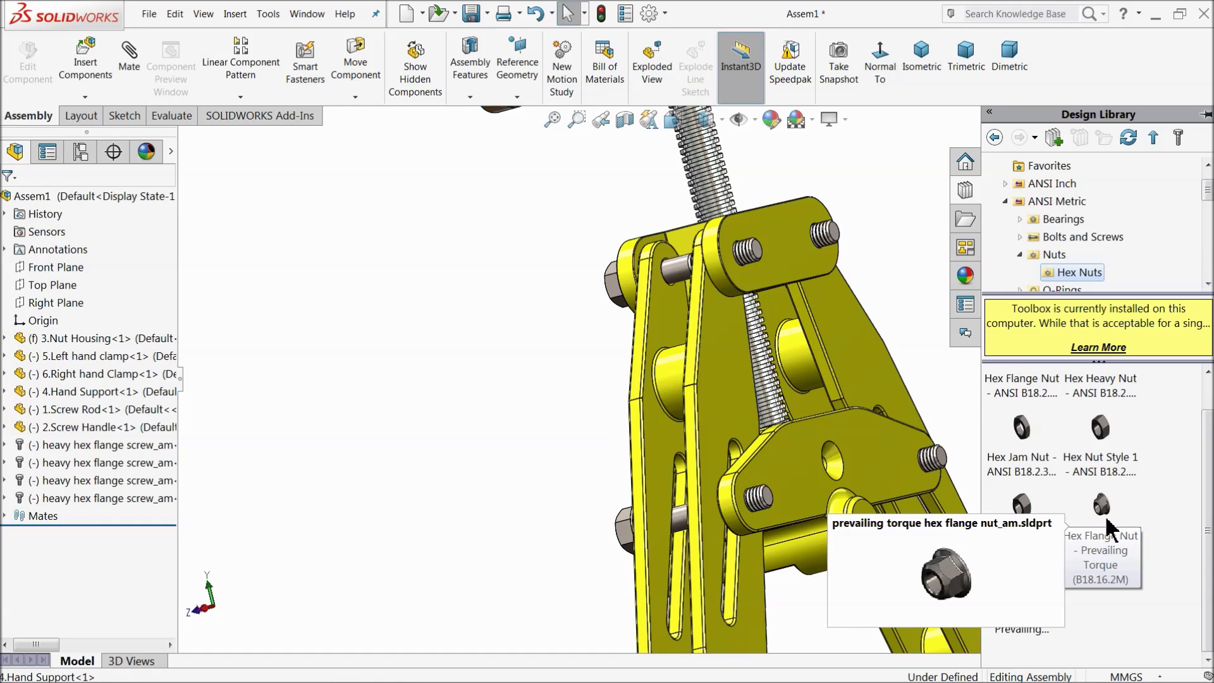
pyautogui.moveTo(1116, 479)
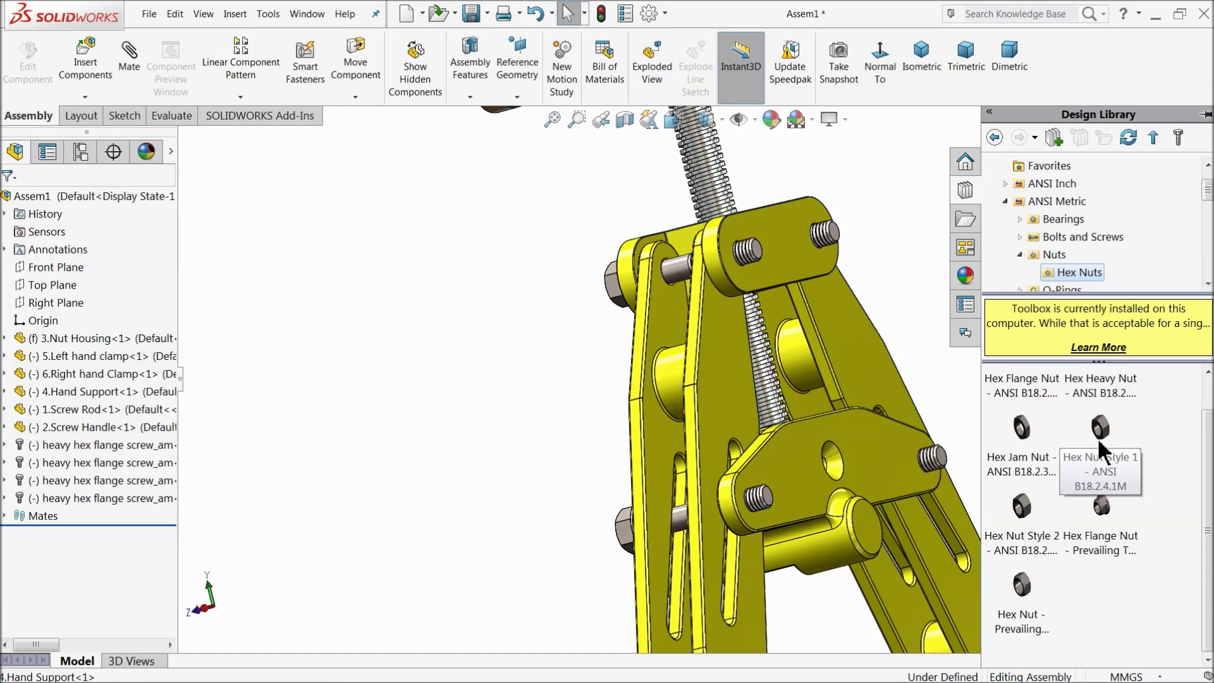
pyautogui.moveTo(1027, 591)
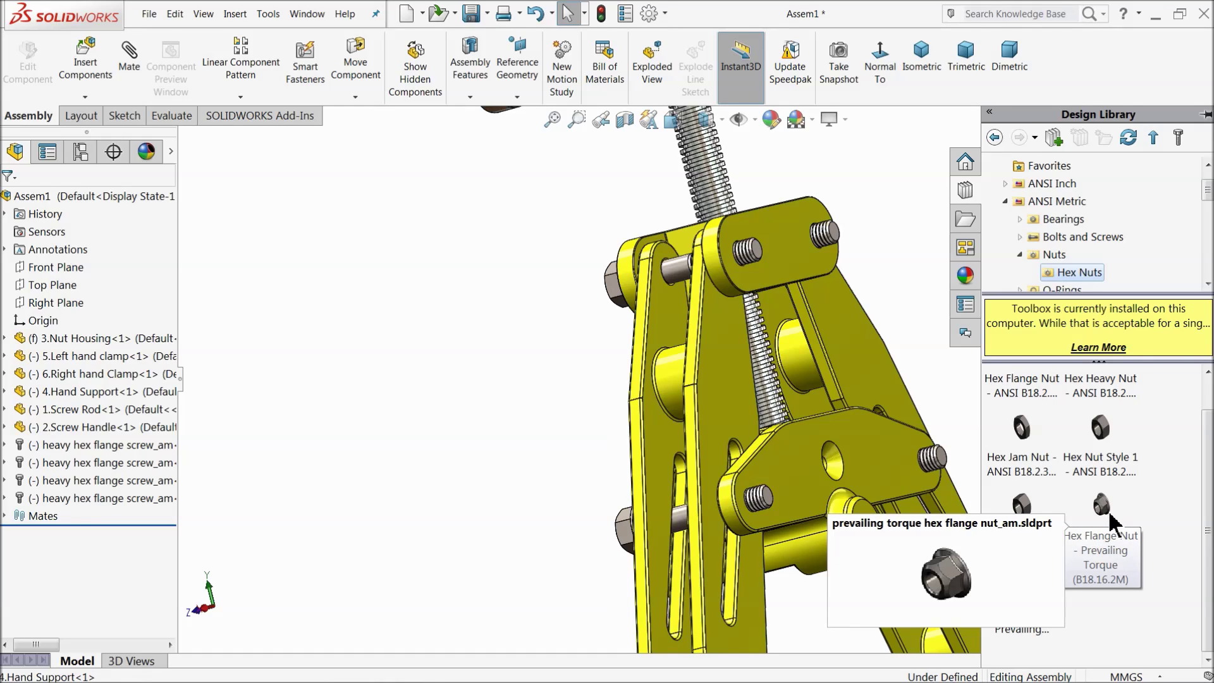
pyautogui.moveTo(1107, 507); pyautogui.dragTo(934, 472)
# - Keep the flange nut at size M6 and set its thread display to Schematic
pyautogui.scroll(3, 951, 474)
pyautogui.moveTo(901, 439); pyautogui.dragTo(875, 430, button='middle')
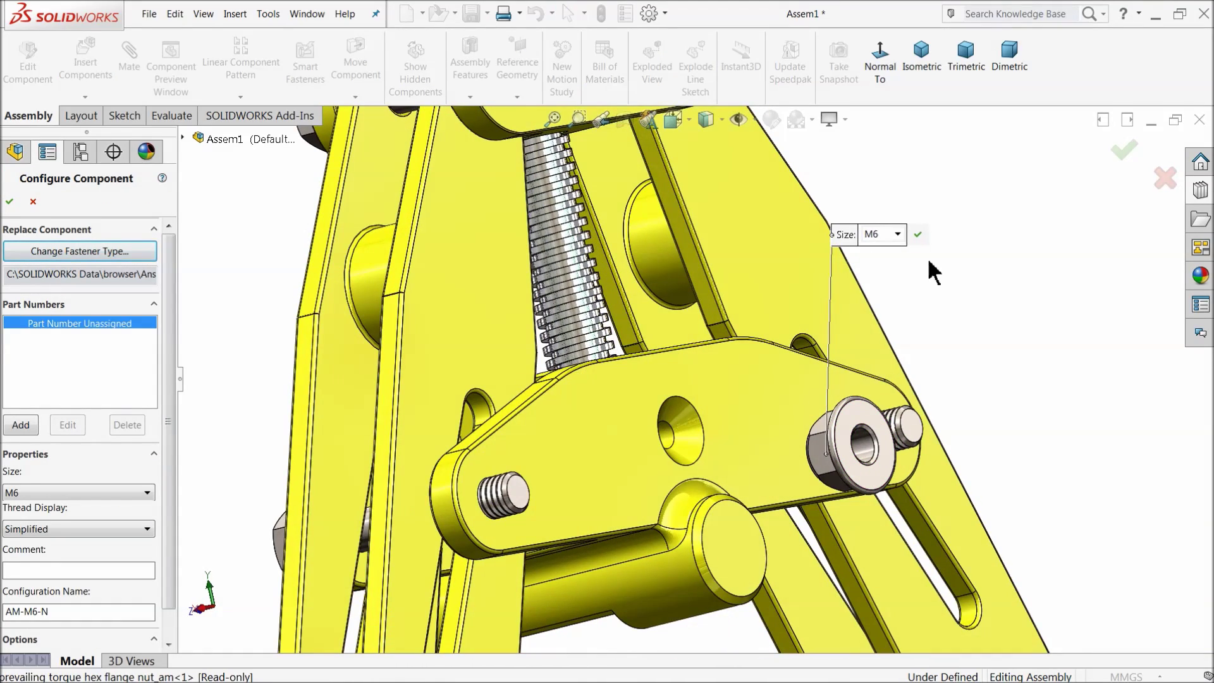
pyautogui.click(898, 234)
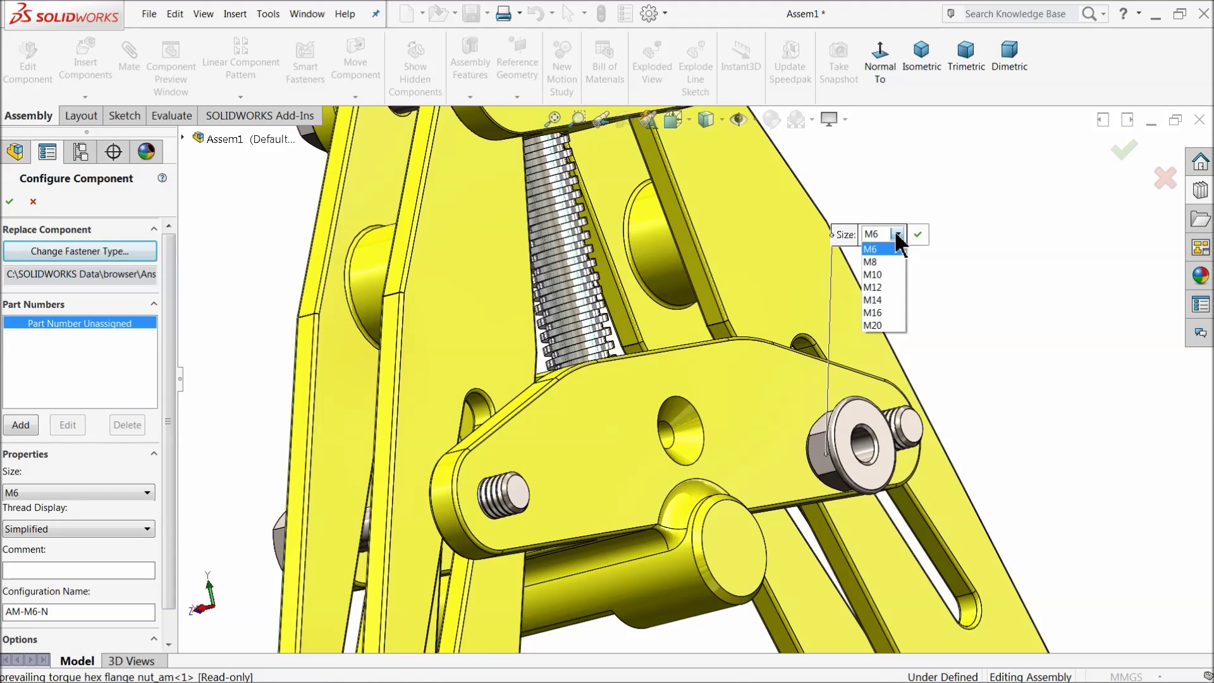
pyautogui.moveTo(473, 511); pyautogui.dragTo(801, 497, button='middle')
pyautogui.moveTo(804, 494); pyautogui.dragTo(753, 487, button='middle')
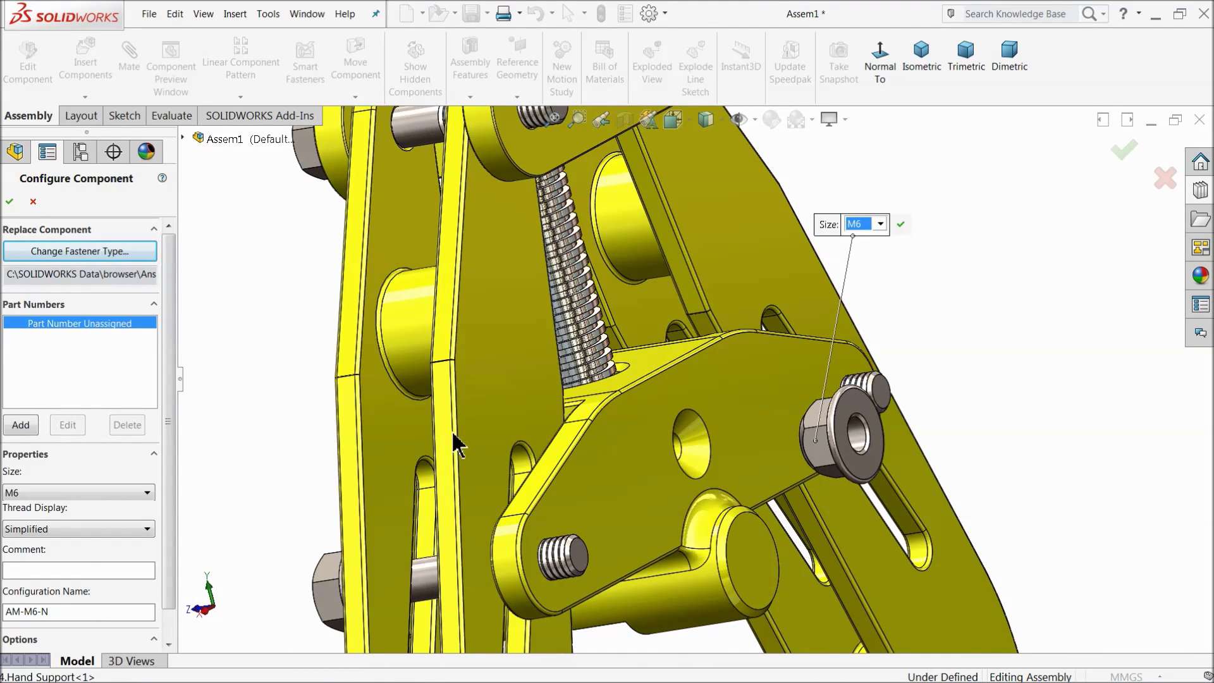
pyautogui.click(84, 532)
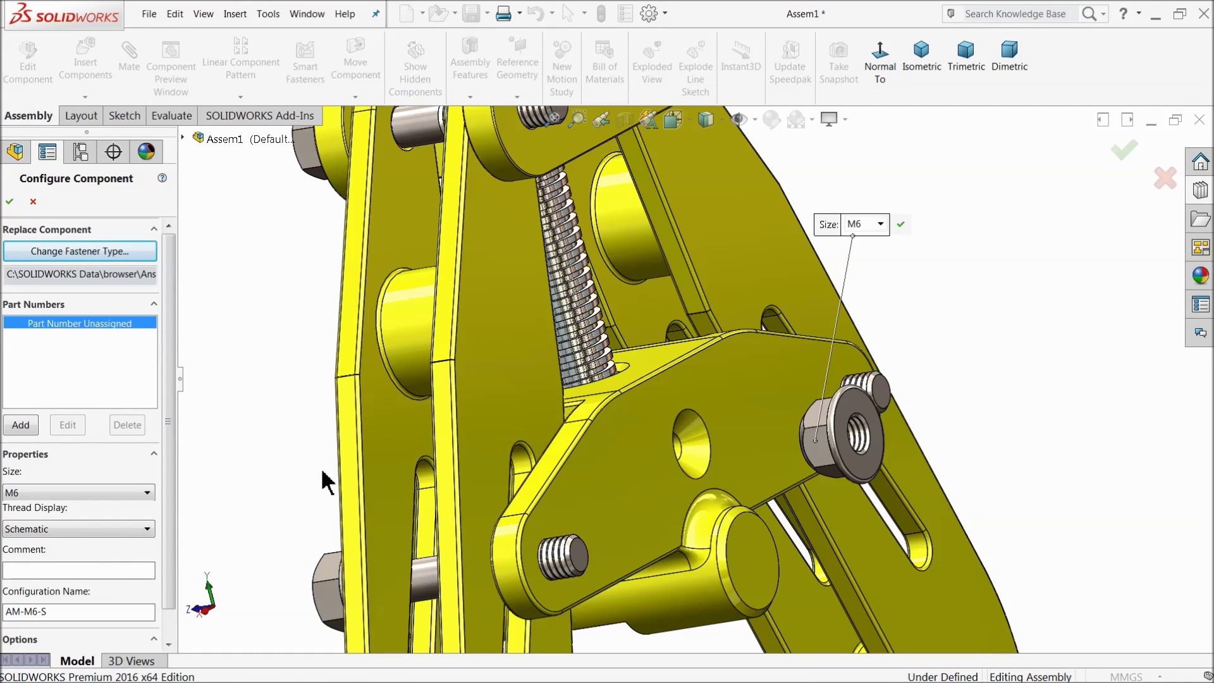
pyautogui.scroll(1, 820, 465)
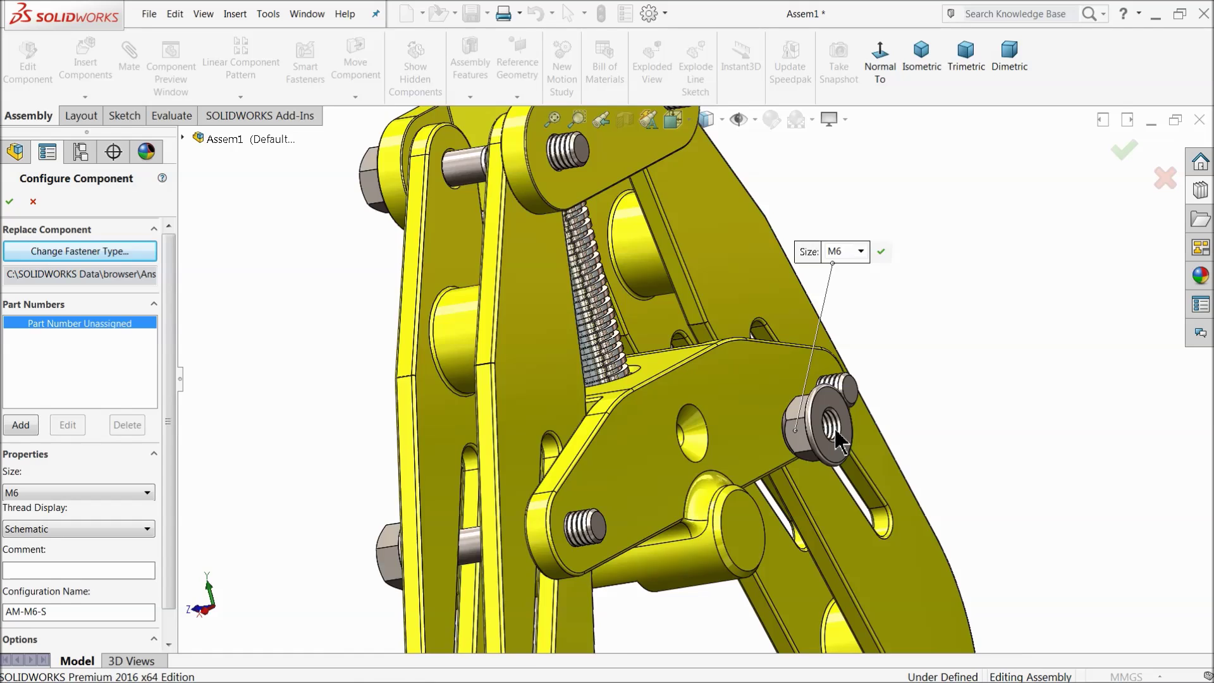
pyautogui.scroll(-2, 821, 464)
pyautogui.scroll(3, 633, 468)
pyautogui.scroll(-3, 471, 493)
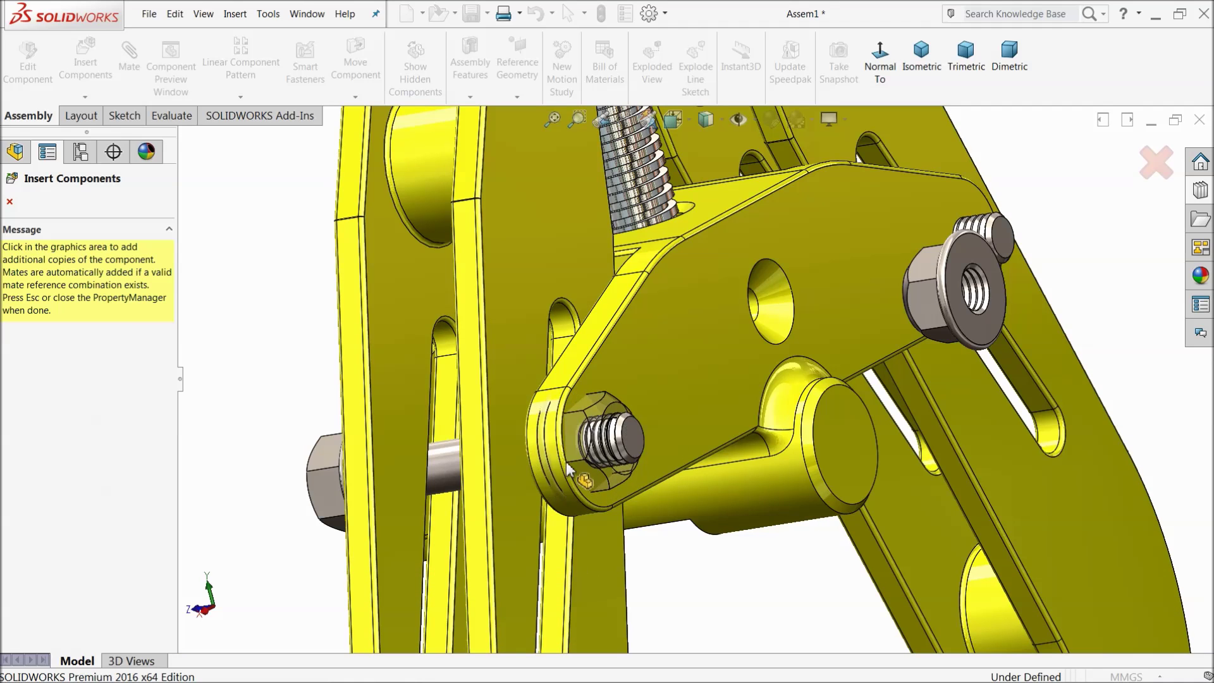
# - Drop flange nut copies onto the left bolt and other remaining bolts, then finish inserting
pyautogui.click(587, 468)
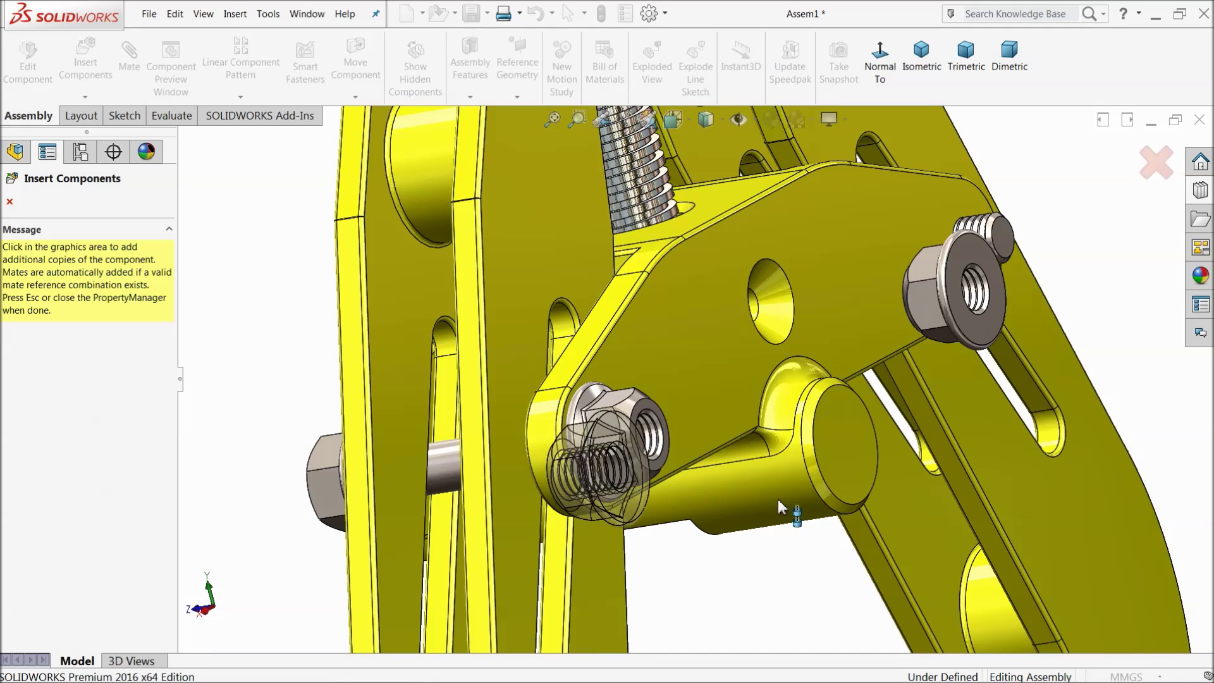
pyautogui.scroll(2, 816, 468)
pyautogui.scroll(2, 768, 370)
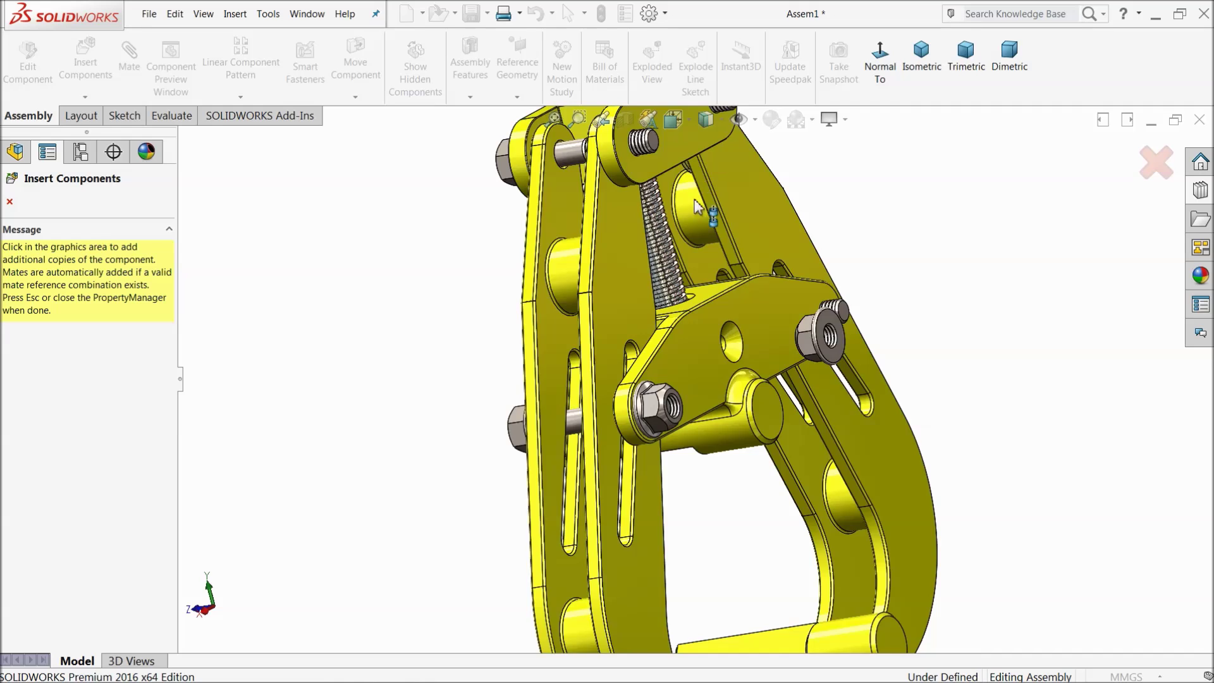
pyautogui.scroll(-8, 696, 205)
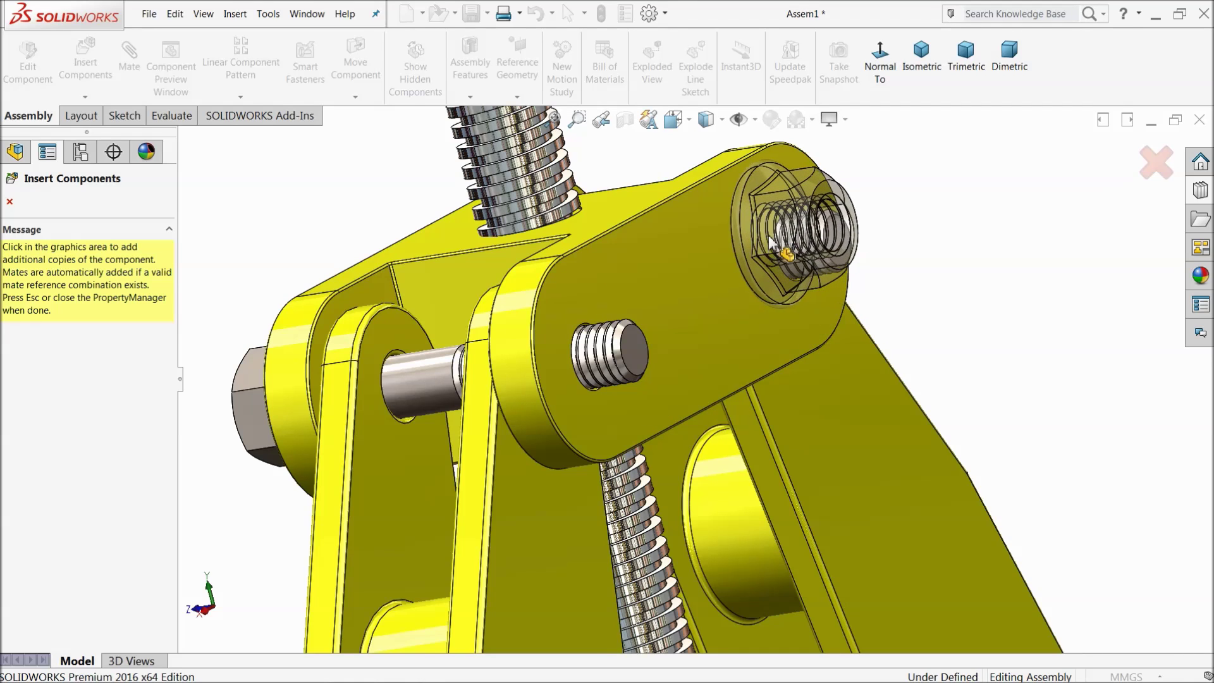
pyautogui.moveTo(895, 244); pyautogui.dragTo(918, 274, button='middle')
pyautogui.scroll(-6, 919, 274)
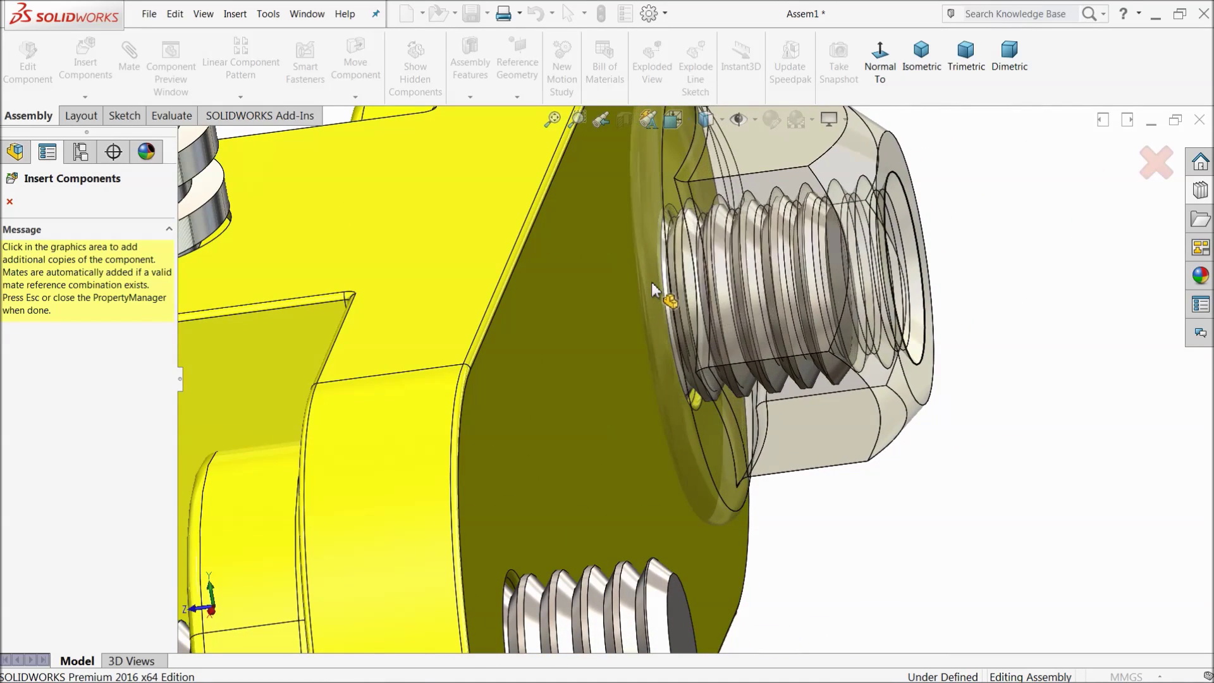
pyautogui.scroll(6, 661, 316)
pyautogui.moveTo(661, 316); pyautogui.dragTo(617, 412, button='middle')
pyautogui.scroll(-3, 531, 424)
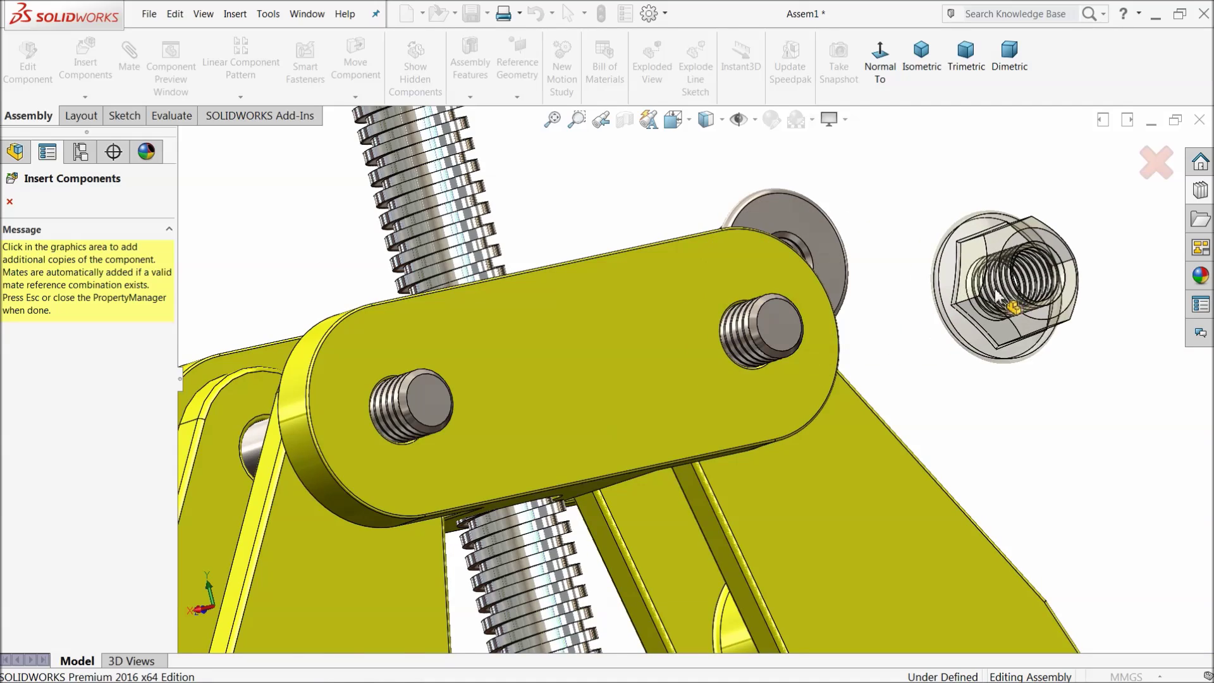
pyautogui.scroll(5, 974, 266)
pyautogui.moveTo(934, 310); pyautogui.dragTo(872, 366, button='middle')
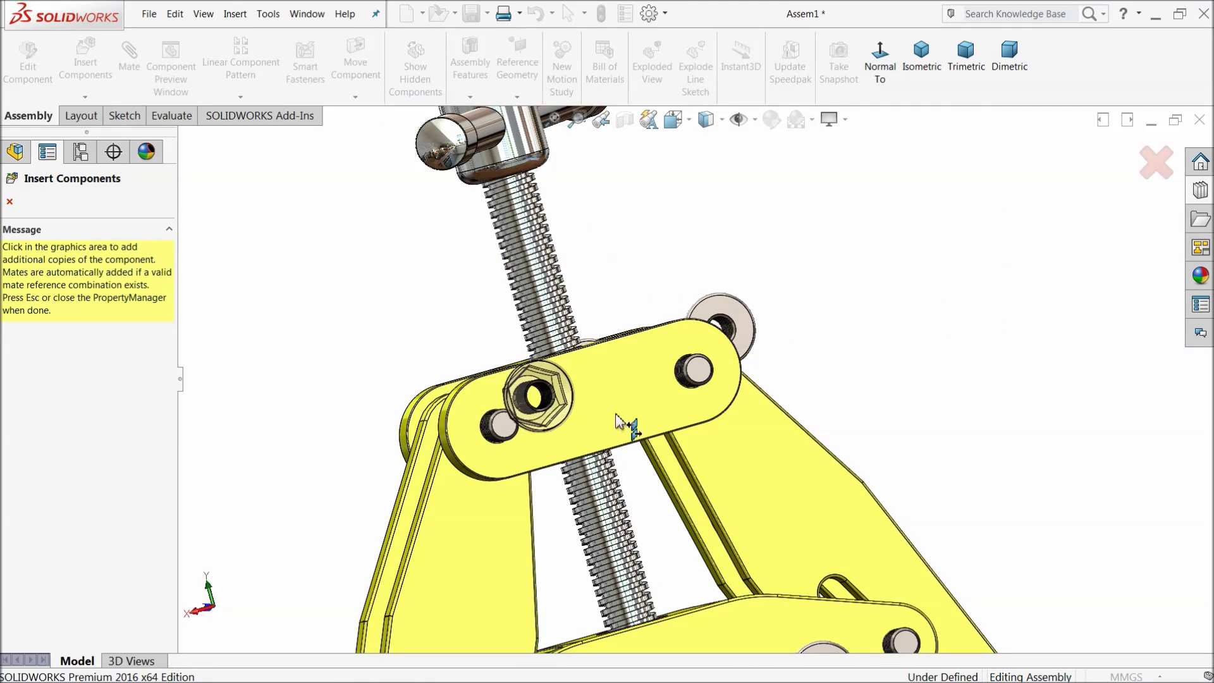
pyautogui.moveTo(803, 315); pyautogui.dragTo(920, 432, button='middle')
pyautogui.click(10, 204)
# - Pull two misplaced flange nuts off the clamp, delete one, and move the other right
pyautogui.moveTo(604, 442); pyautogui.dragTo(557, 278)
pyautogui.moveTo(676, 404); pyautogui.dragTo(668, 278)
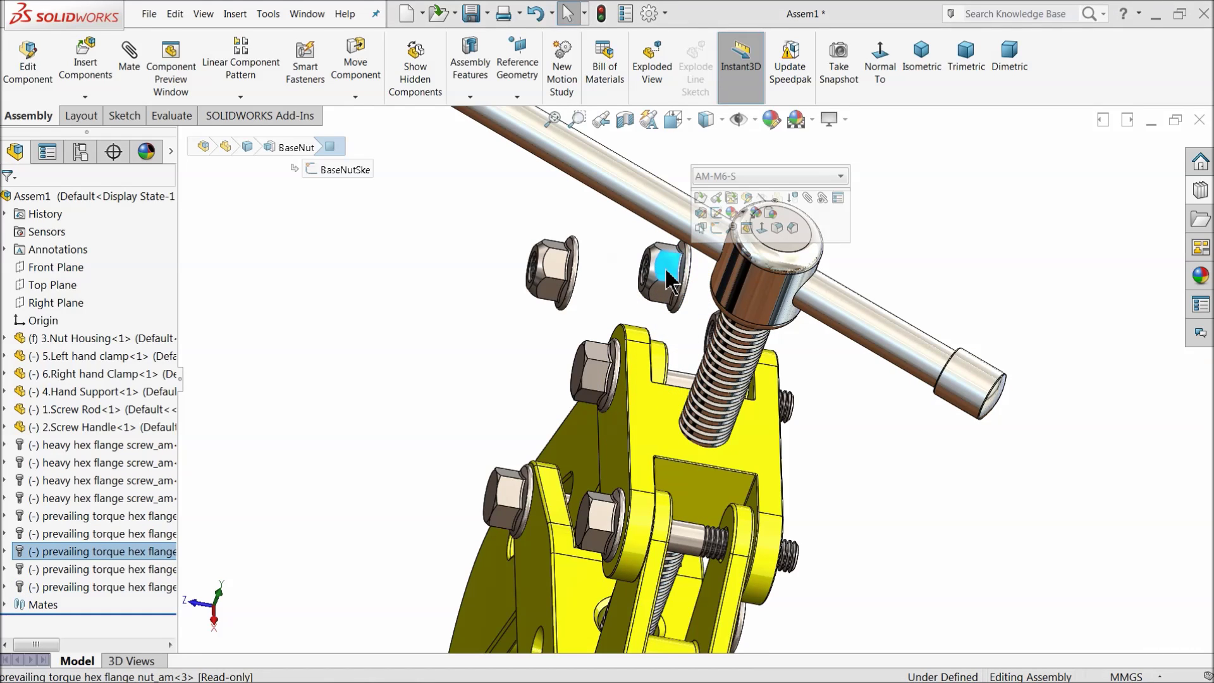
pyautogui.press('Delete')
pyautogui.moveTo(677, 271); pyautogui.dragTo(642, 401, button='middle')
pyautogui.scroll(-3, 661, 326)
pyautogui.moveTo(644, 258); pyautogui.dragTo(1081, 446)
pyautogui.scroll(-2, 897, 517)
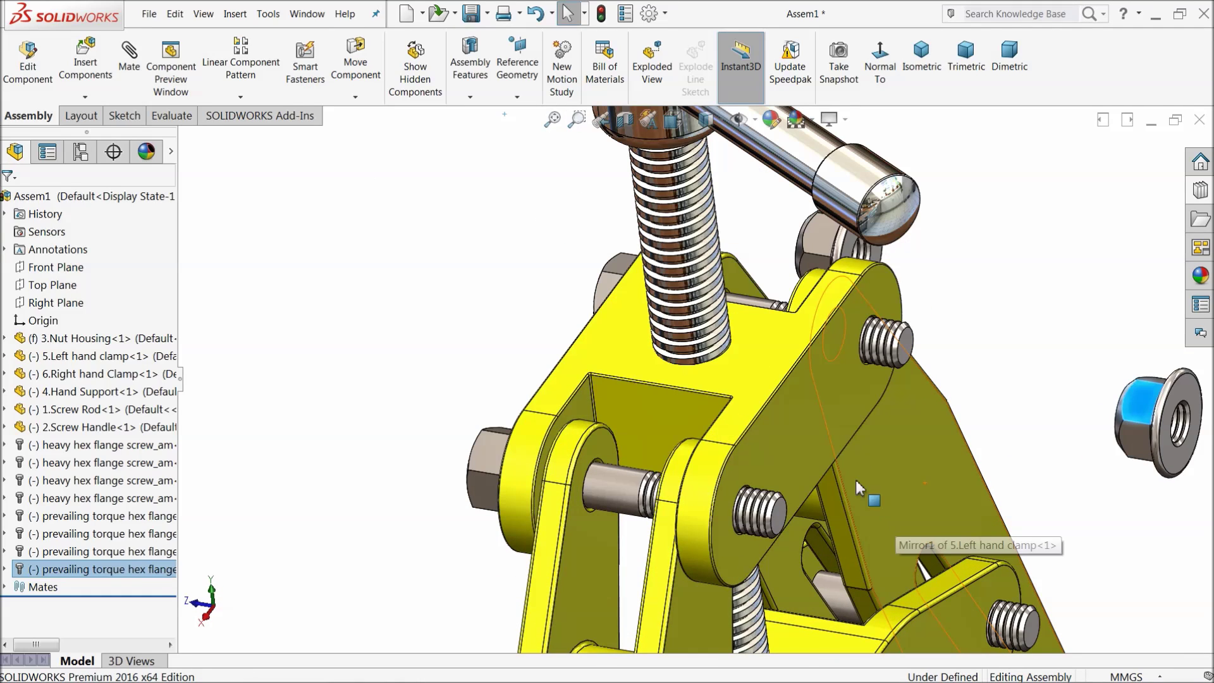
# - Rotate the loose flange nuts so the right nut's threaded bore faces out
pyautogui.click(138, 70)
pyautogui.scroll(-2, 1087, 390)
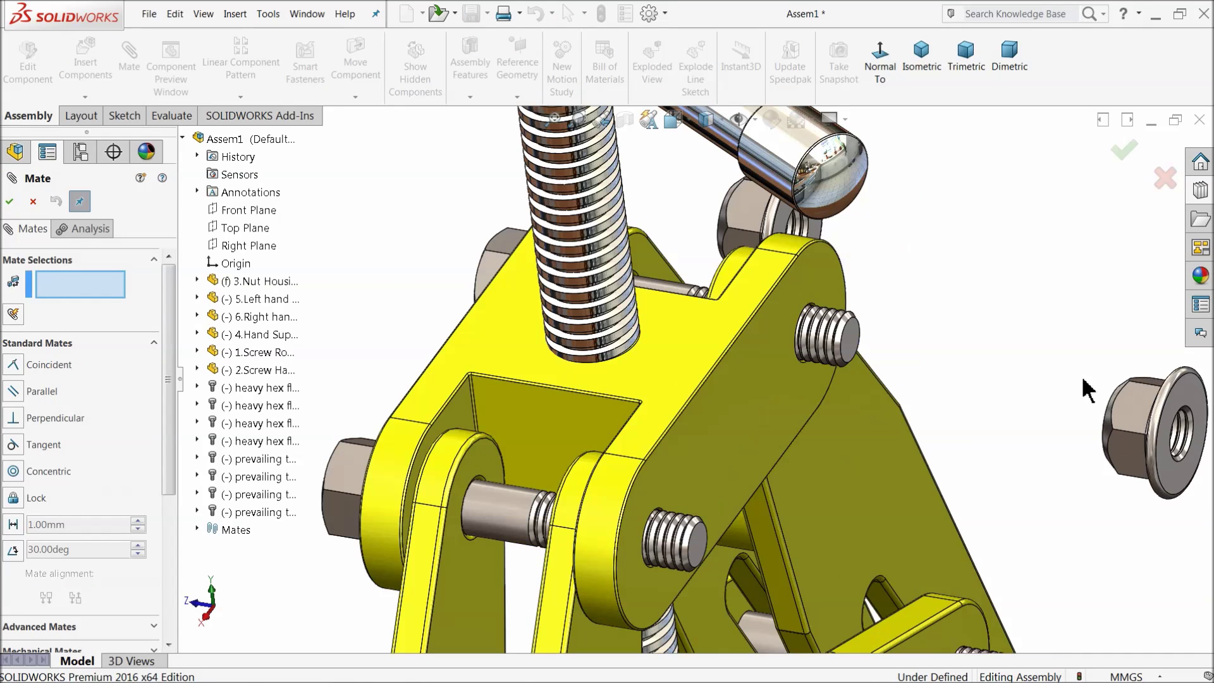
pyautogui.click(33, 202)
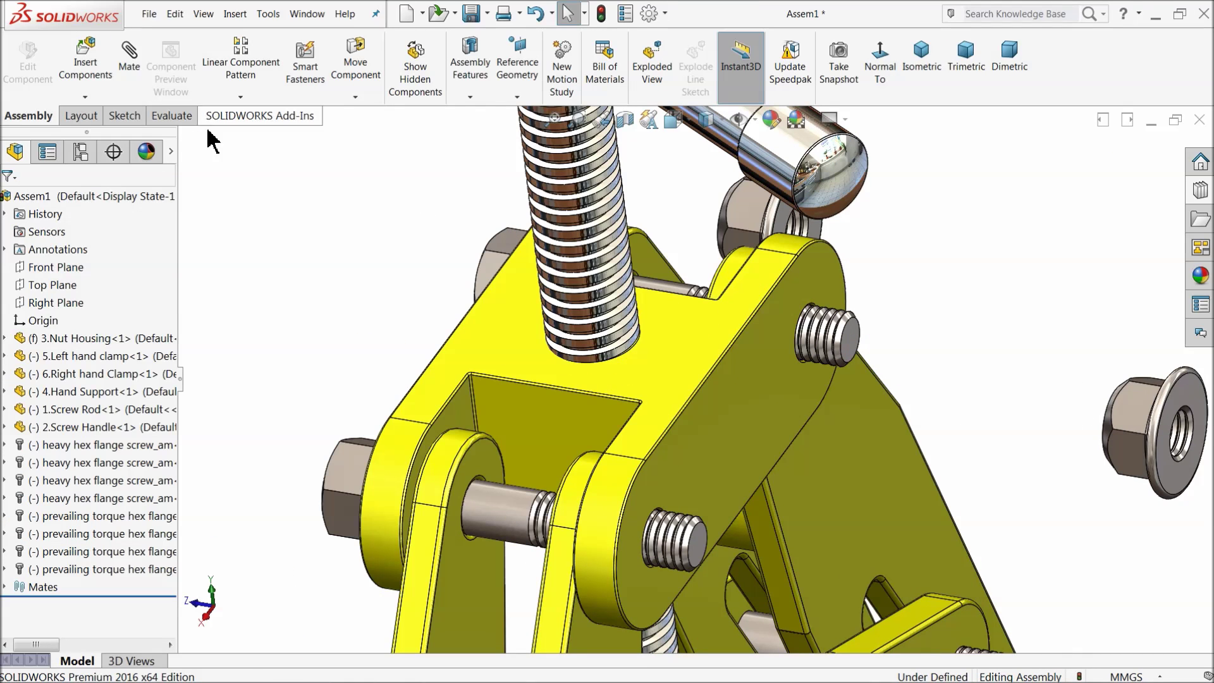
pyautogui.click(344, 97)
pyautogui.click(373, 131)
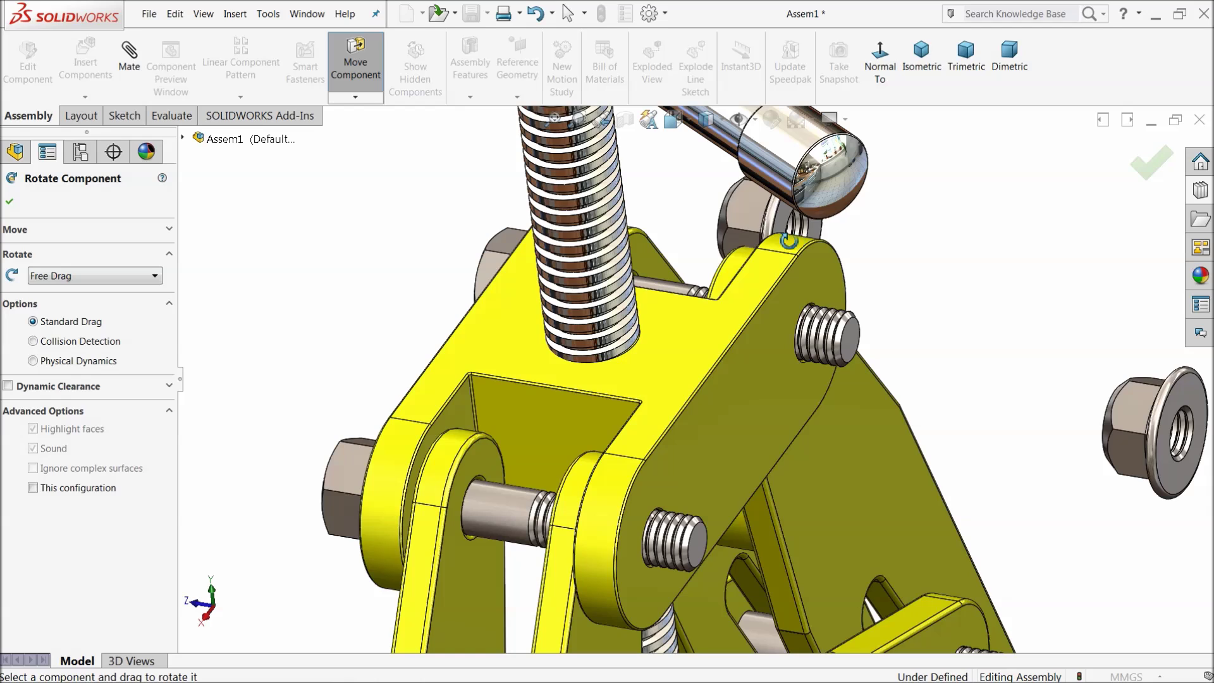
pyautogui.moveTo(803, 225); pyautogui.dragTo(1002, 281)
pyautogui.moveTo(1132, 421)
pyautogui.mouseDown()
pyautogui.moveTo(1211, 480)
pyautogui.moveTo(1129, 437)
pyautogui.mouseUp()
pyautogui.moveTo(1140, 388); pyautogui.dragTo(1183, 436)
pyautogui.click(10, 202)
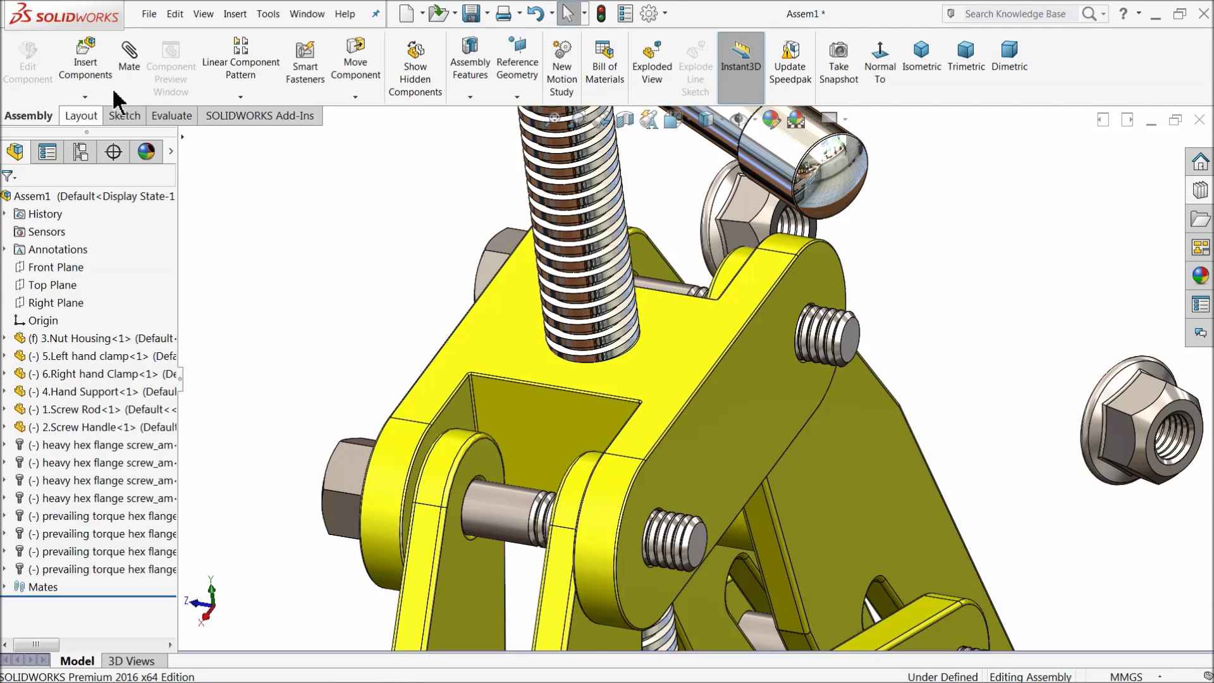
pyautogui.click(134, 85)
# - Mate the flange nut's threaded hole concentric with the bolt
pyautogui.scroll(-10, 579, 468)
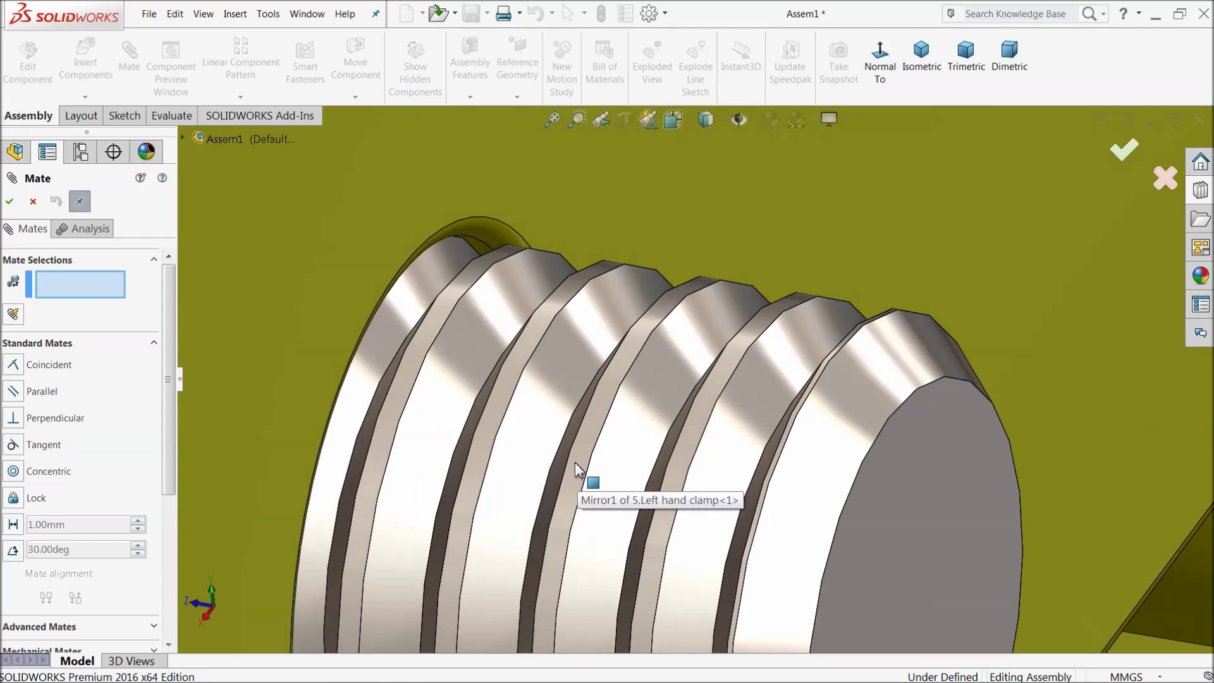
pyautogui.click(577, 469)
pyautogui.scroll(10, 593, 468)
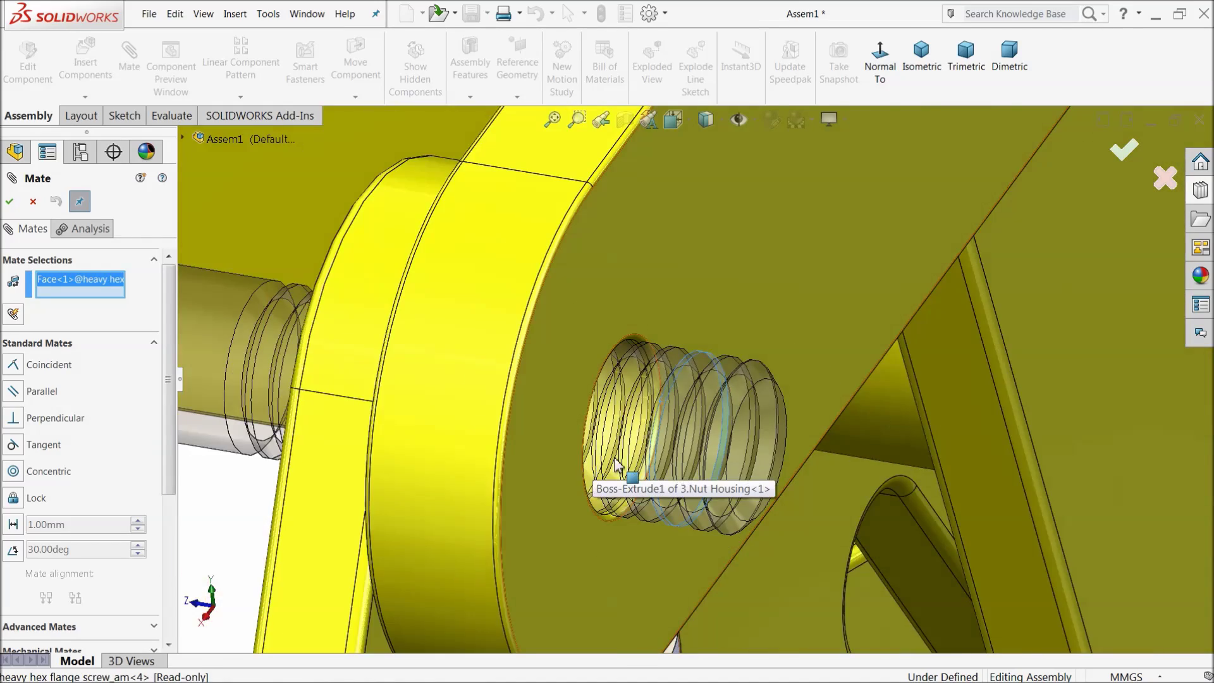
pyautogui.scroll(-5, 947, 367)
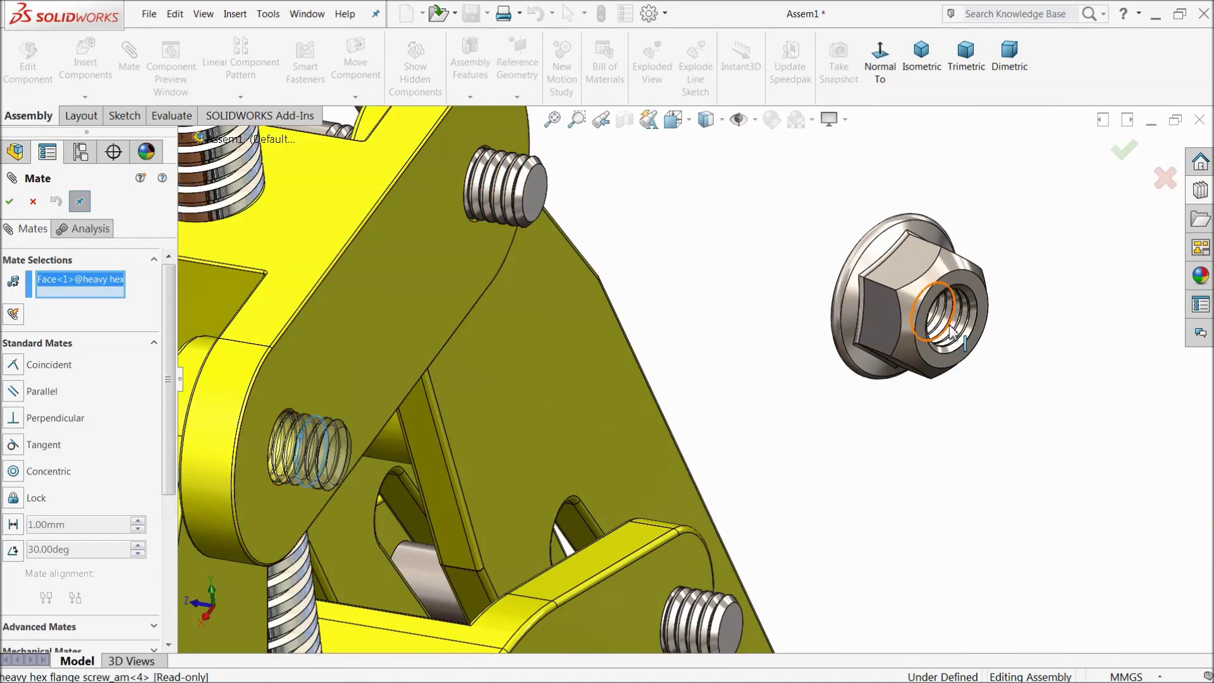
pyautogui.scroll(-6, 947, 367)
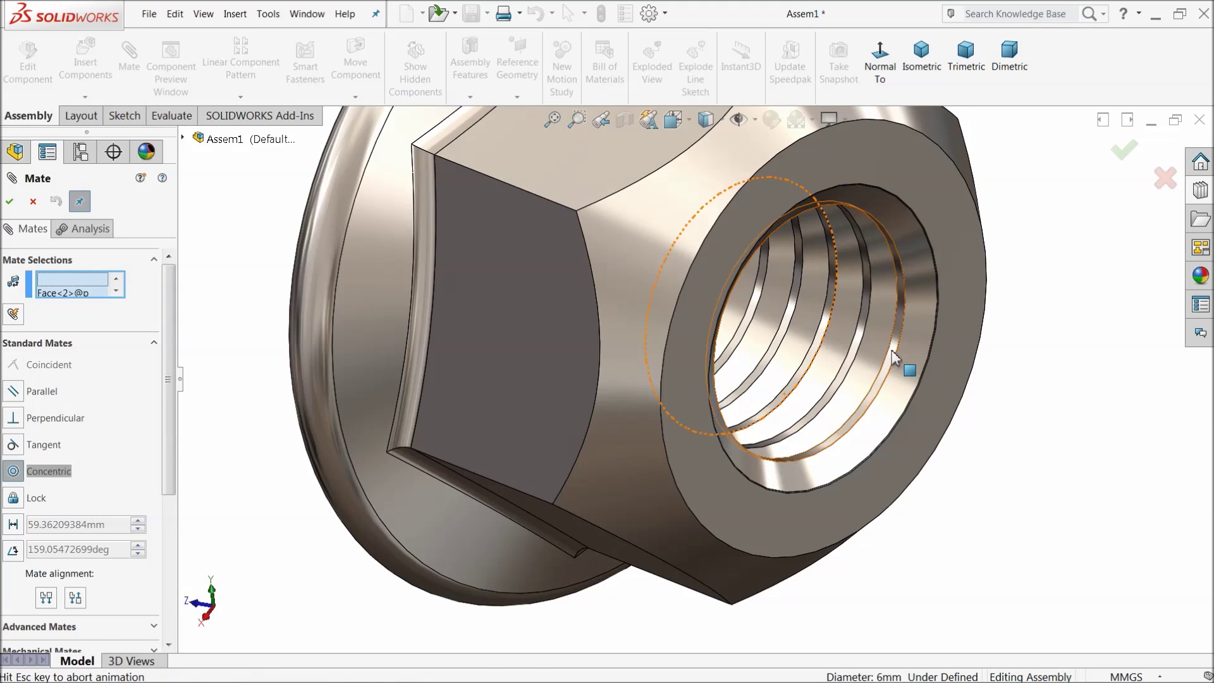
pyautogui.click(893, 357)
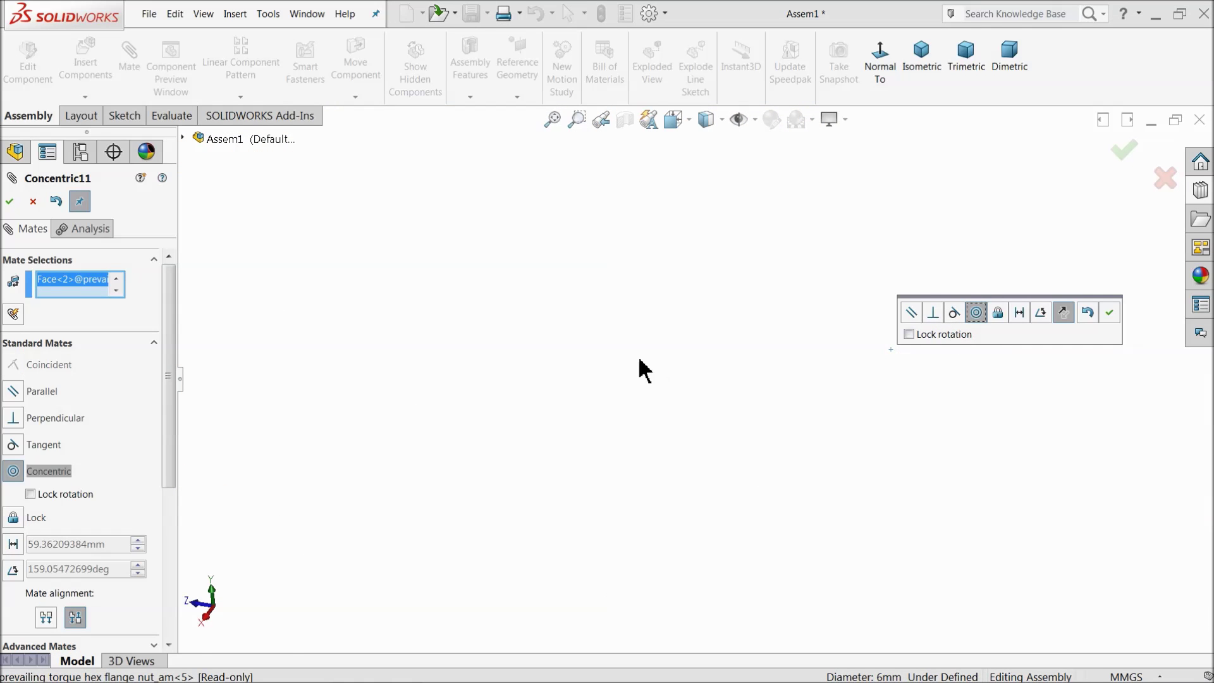
pyautogui.scroll(8, 561, 383)
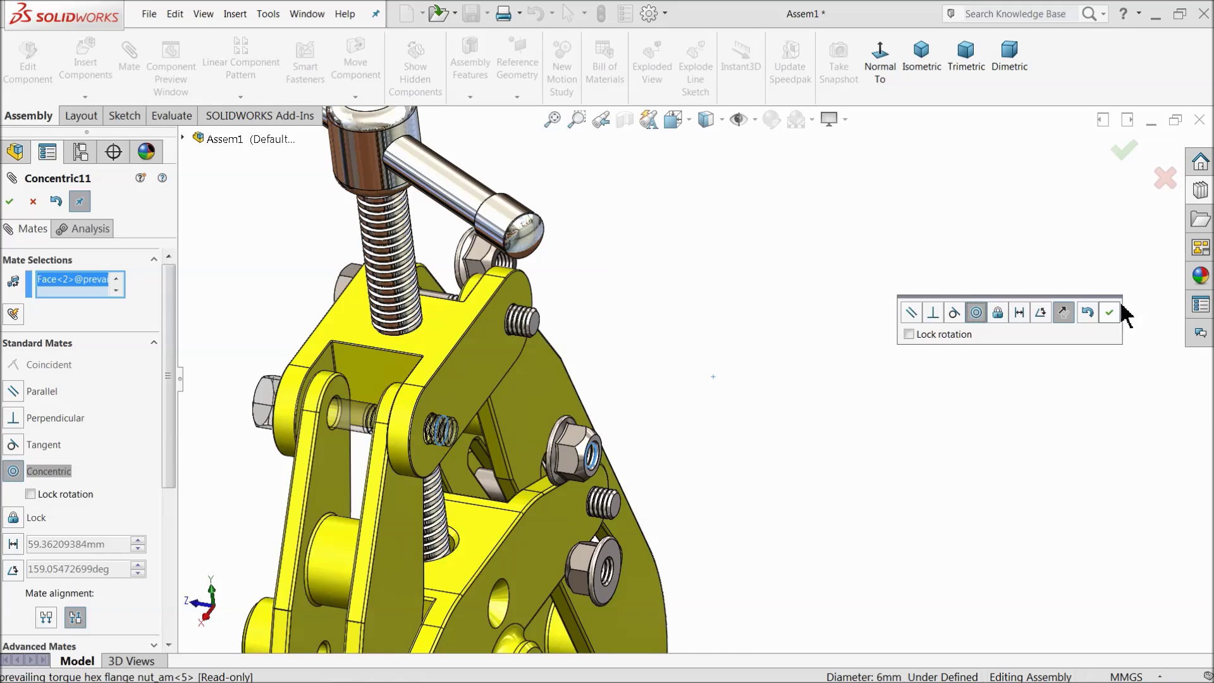
pyautogui.click(1109, 315)
# - Seat the nut's flange flush on the Nut Housing face with a coincident mate
pyautogui.scroll(-5, 475, 434)
pyautogui.click(506, 405)
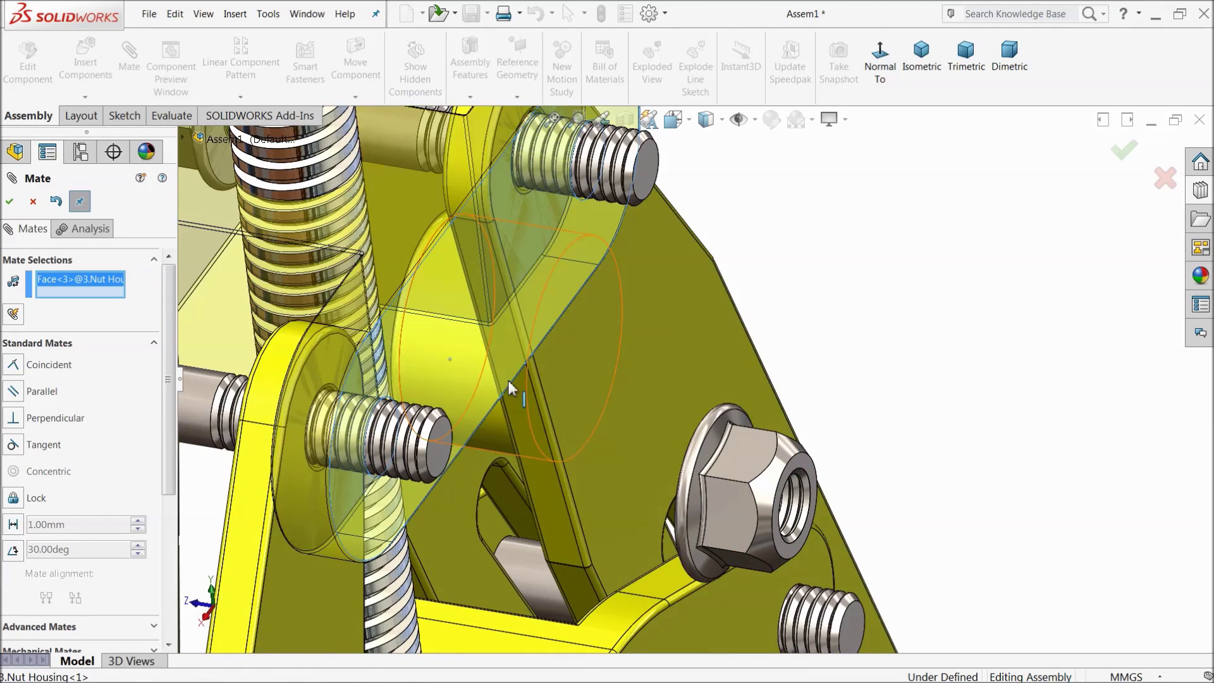
pyautogui.scroll(-4, 602, 396)
pyautogui.moveTo(602, 396); pyautogui.dragTo(852, 471, button='middle')
pyautogui.click(1124, 482)
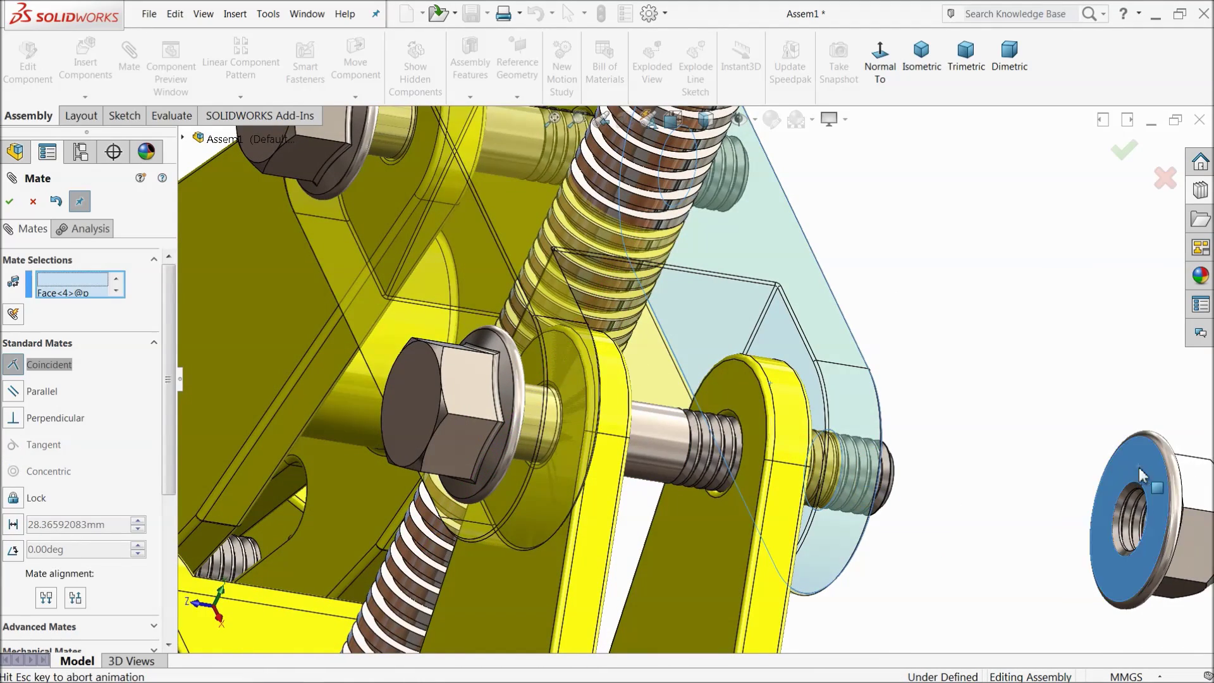
pyautogui.moveTo(1016, 415); pyautogui.dragTo(1091, 497, button='middle')
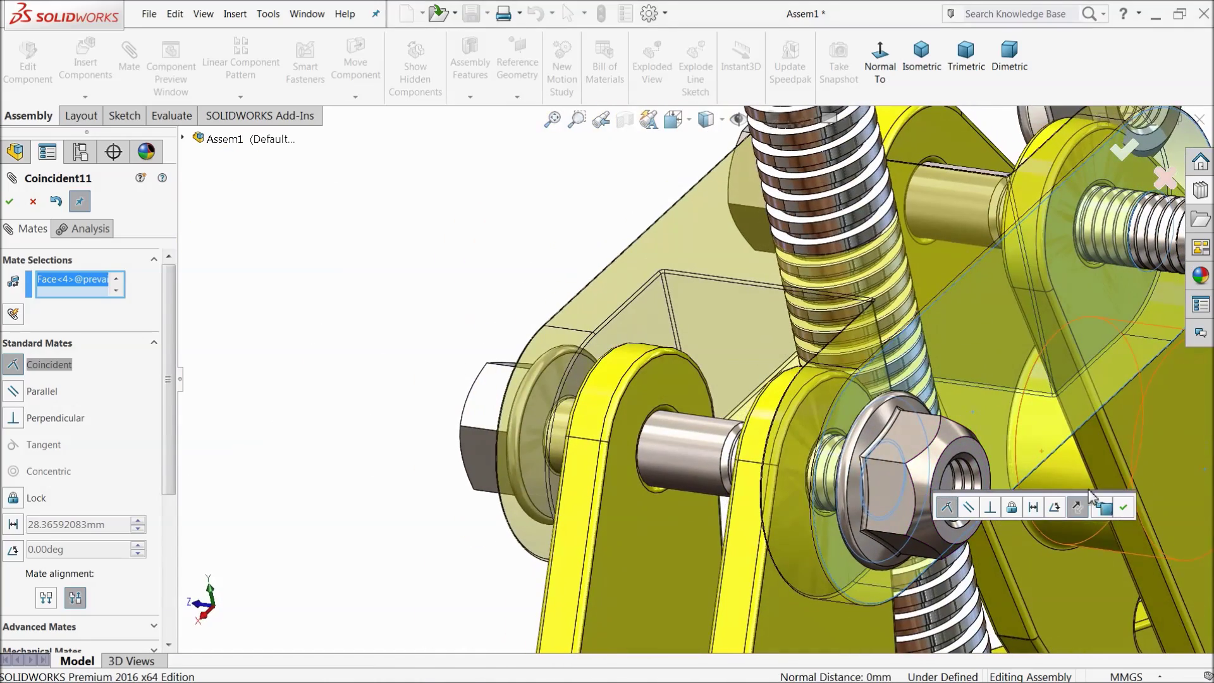
pyautogui.click(1123, 508)
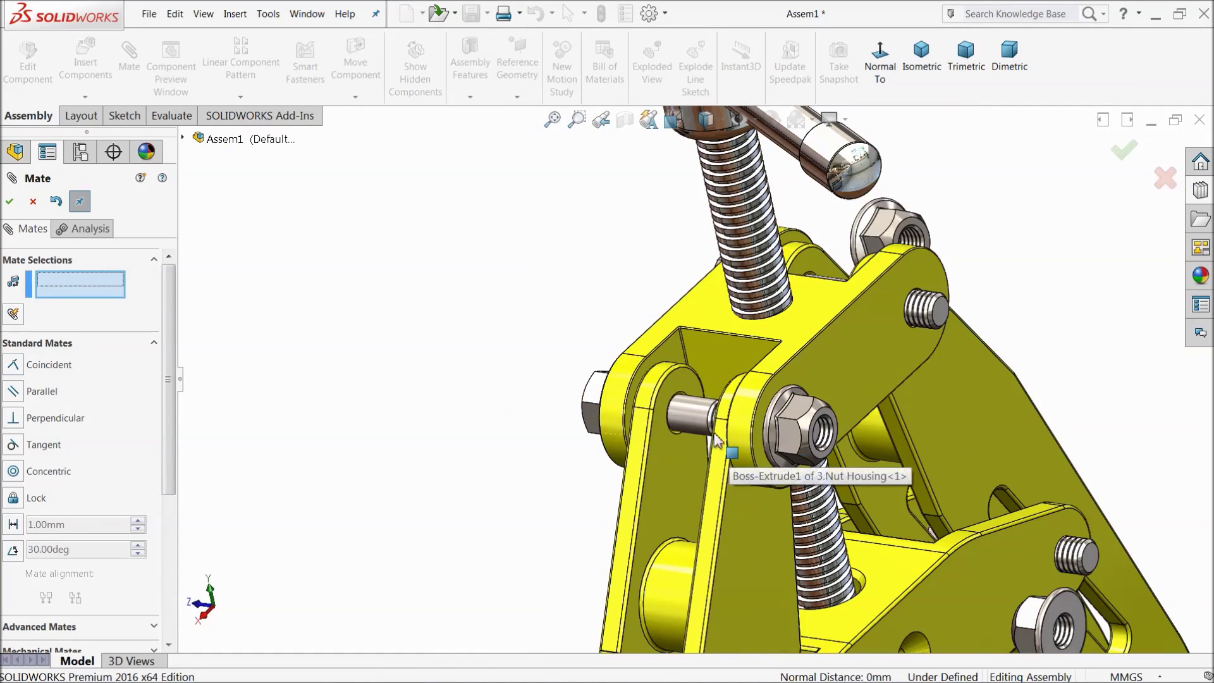
# - Mate the flange nut's threaded hole Concentric to the screw end
pyautogui.scroll(3, 716, 441)
pyautogui.scroll(-4, 922, 339)
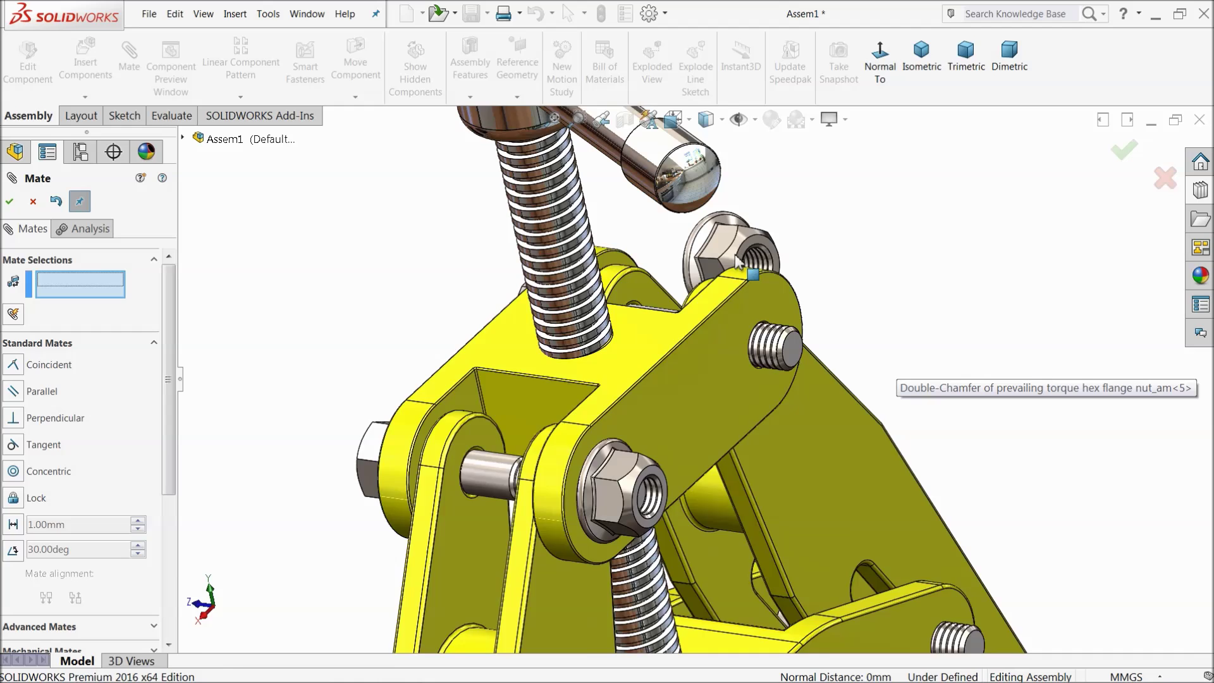
pyautogui.scroll(-4, 733, 272)
pyautogui.click(724, 281)
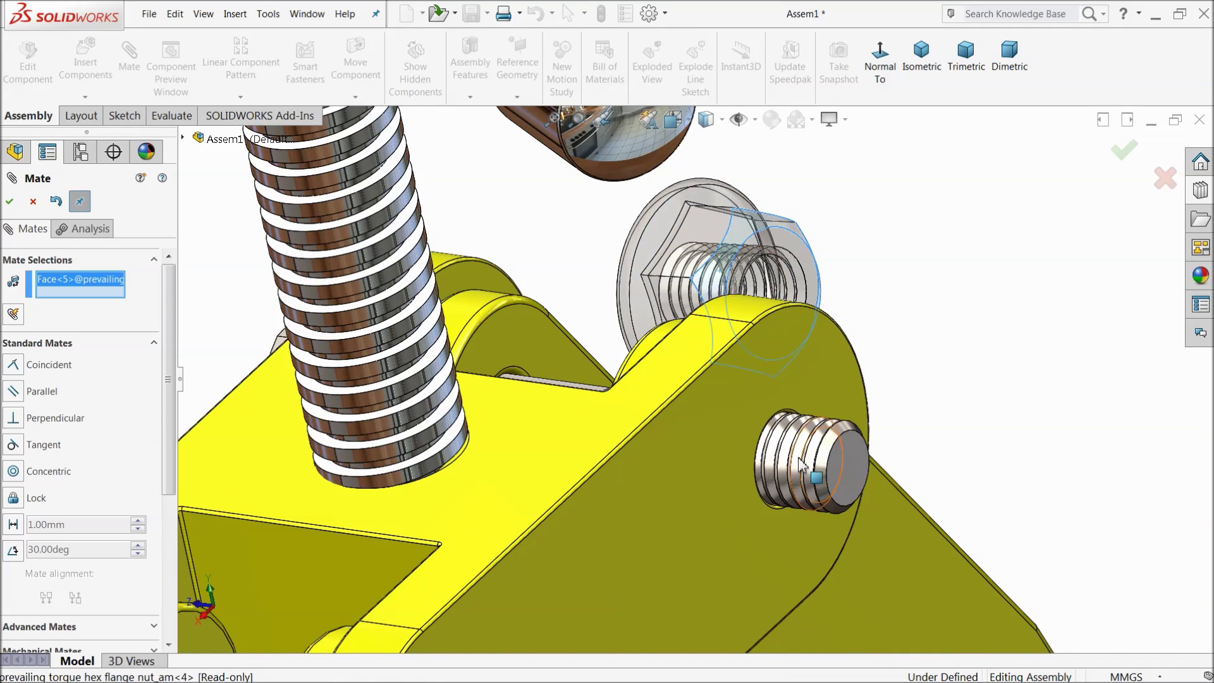
pyautogui.scroll(-3, 802, 465)
pyautogui.click(810, 438)
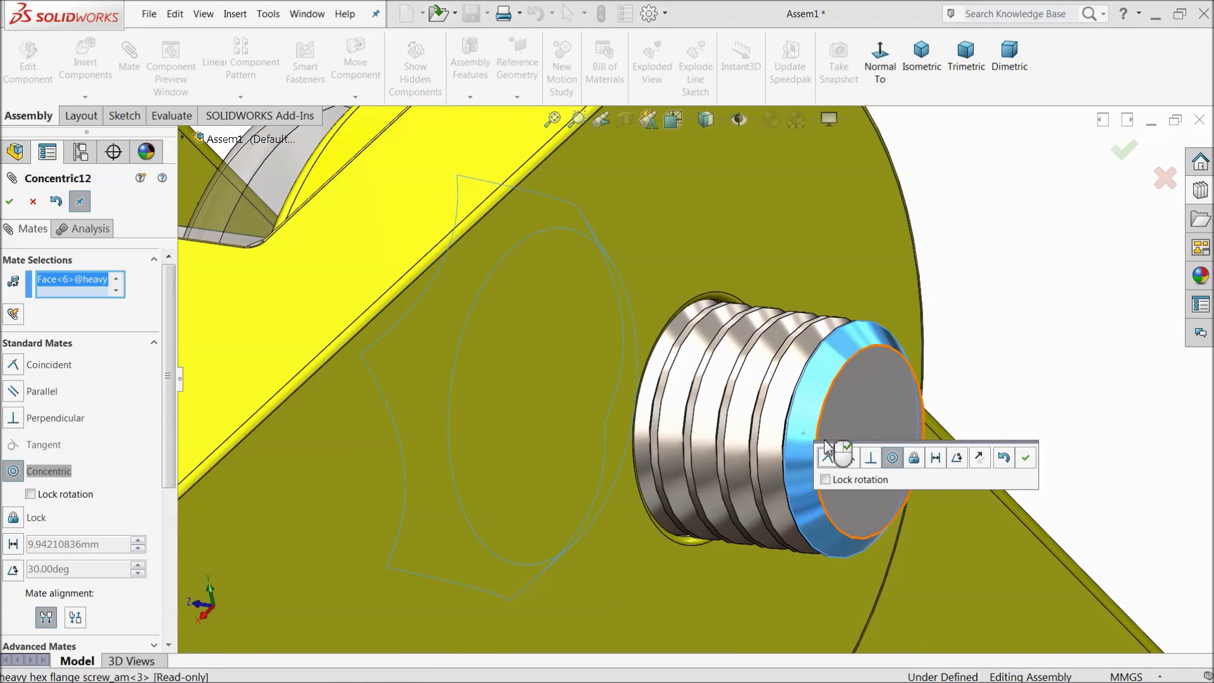
pyautogui.scroll(3, 1050, 481)
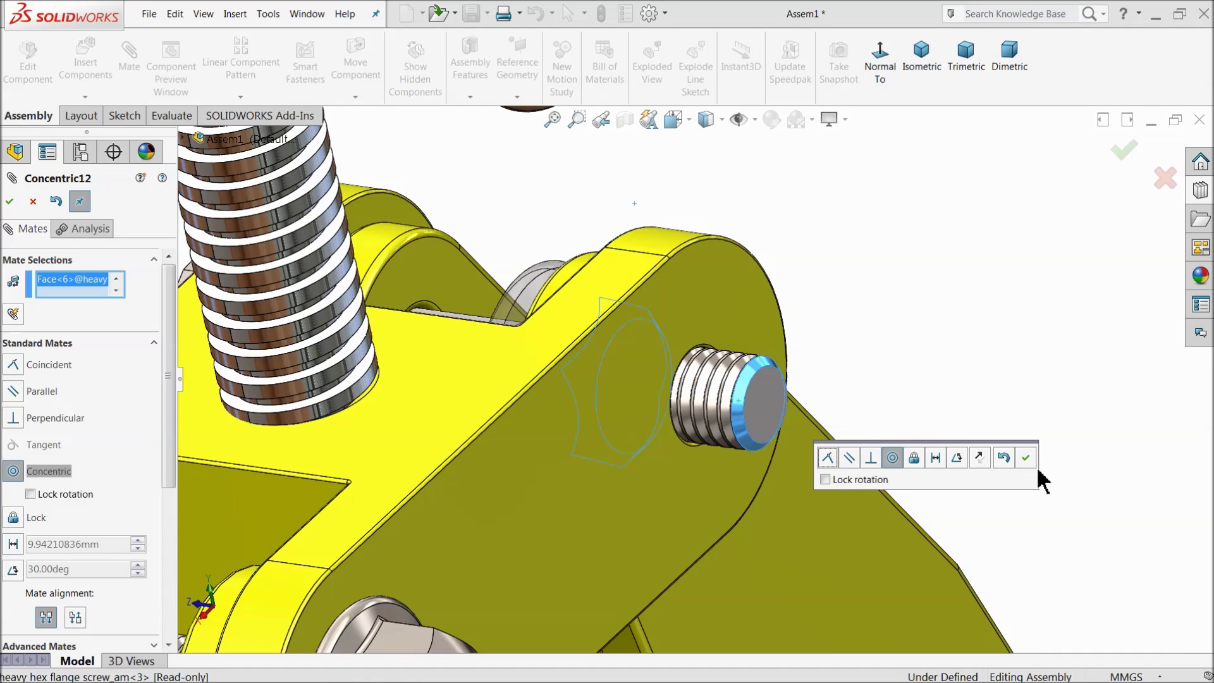
pyautogui.click(1025, 457)
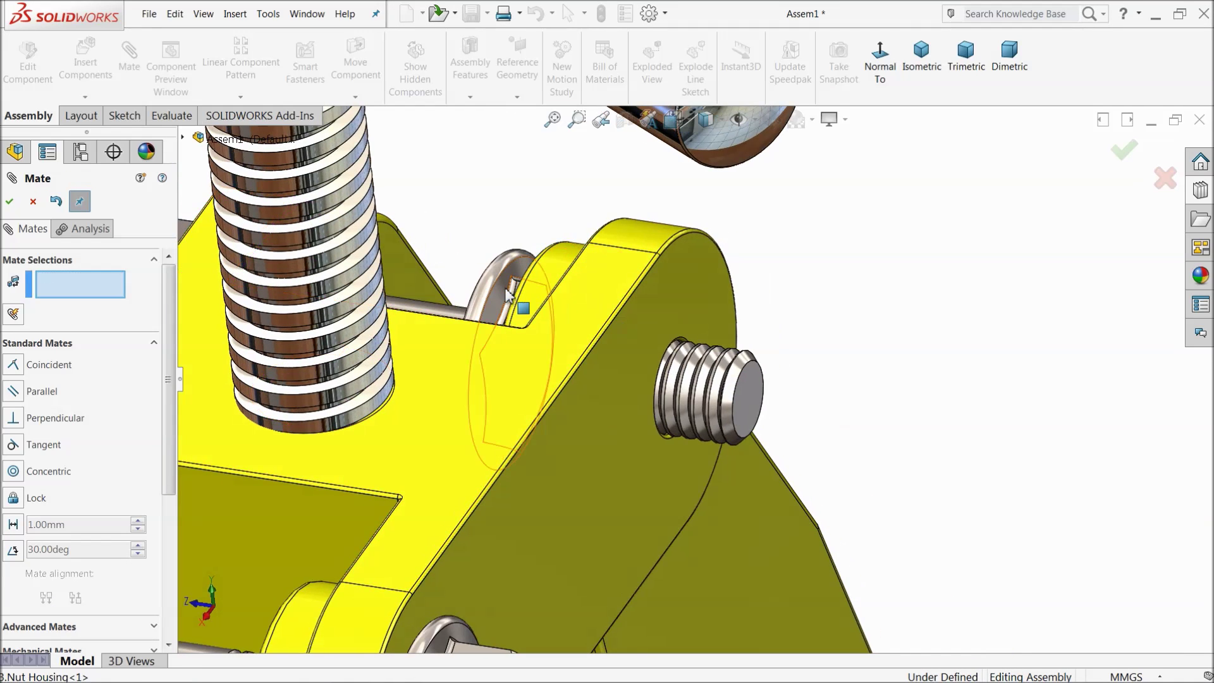
# - Seat the nut's flange Coincident against the bracket face and close the mate tool
pyautogui.moveTo(508, 295); pyautogui.dragTo(778, 399)
pyautogui.click(672, 309)
pyautogui.moveTo(673, 309); pyautogui.dragTo(898, 354, button='middle')
pyautogui.click(947, 367)
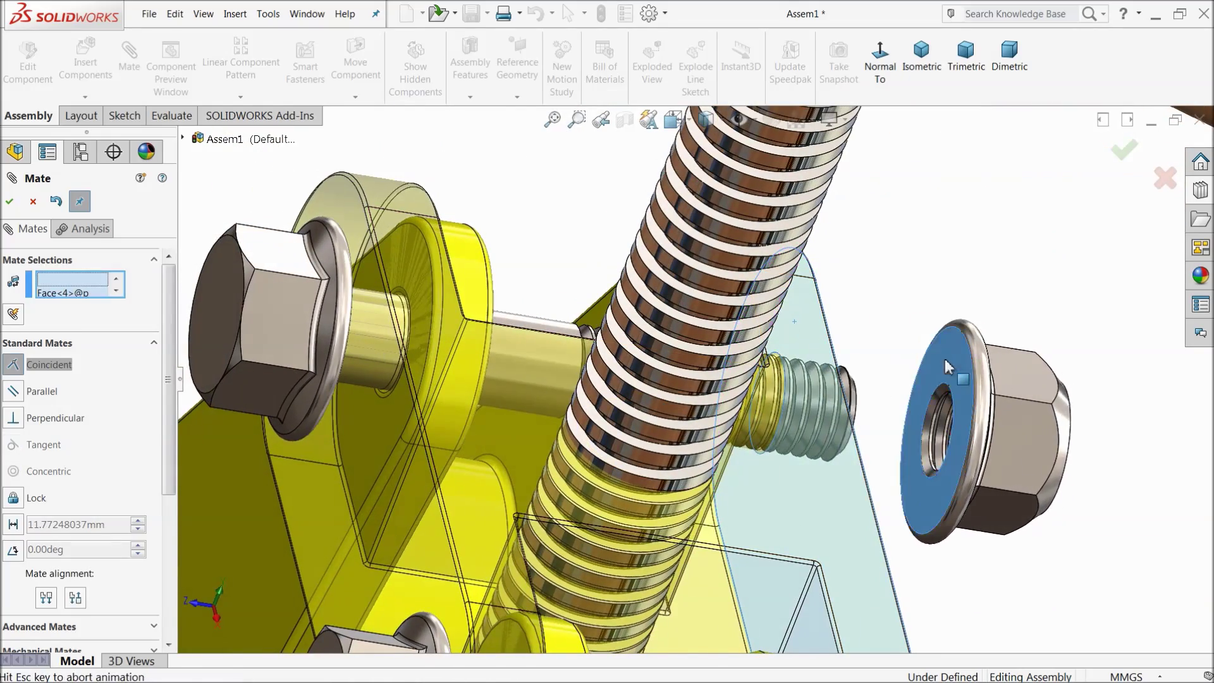
pyautogui.moveTo(977, 432); pyautogui.dragTo(1133, 344, button='middle')
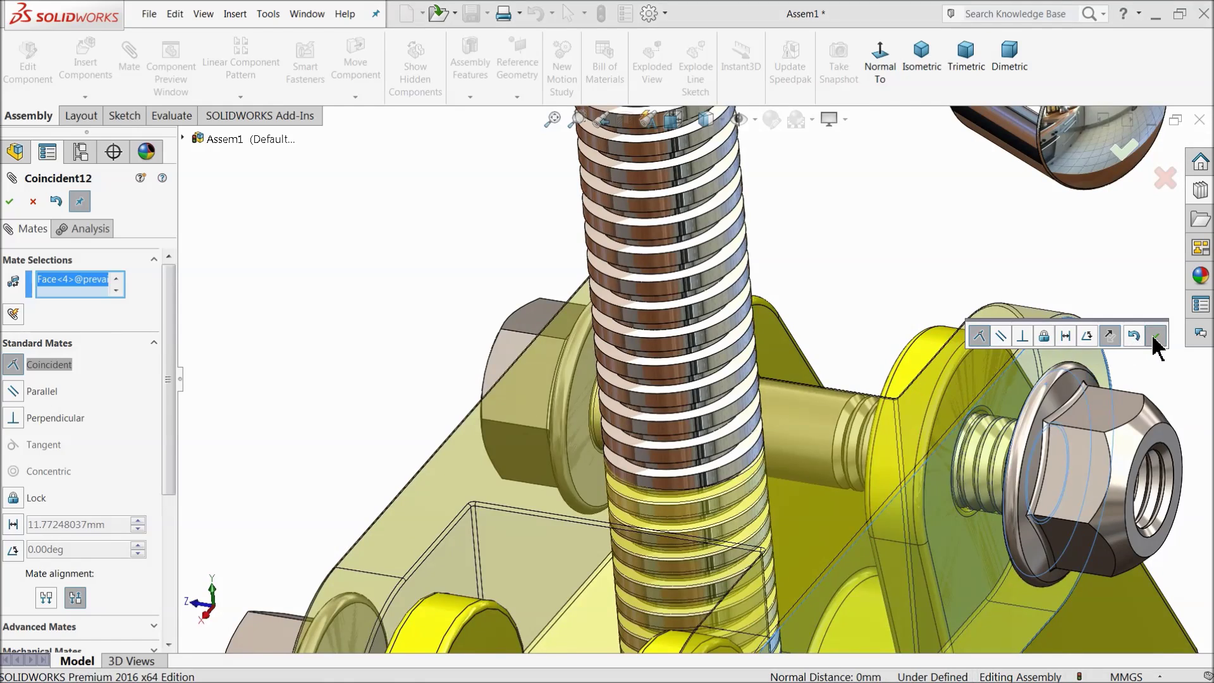
pyautogui.click(1155, 347)
pyautogui.scroll(-10, 1014, 325)
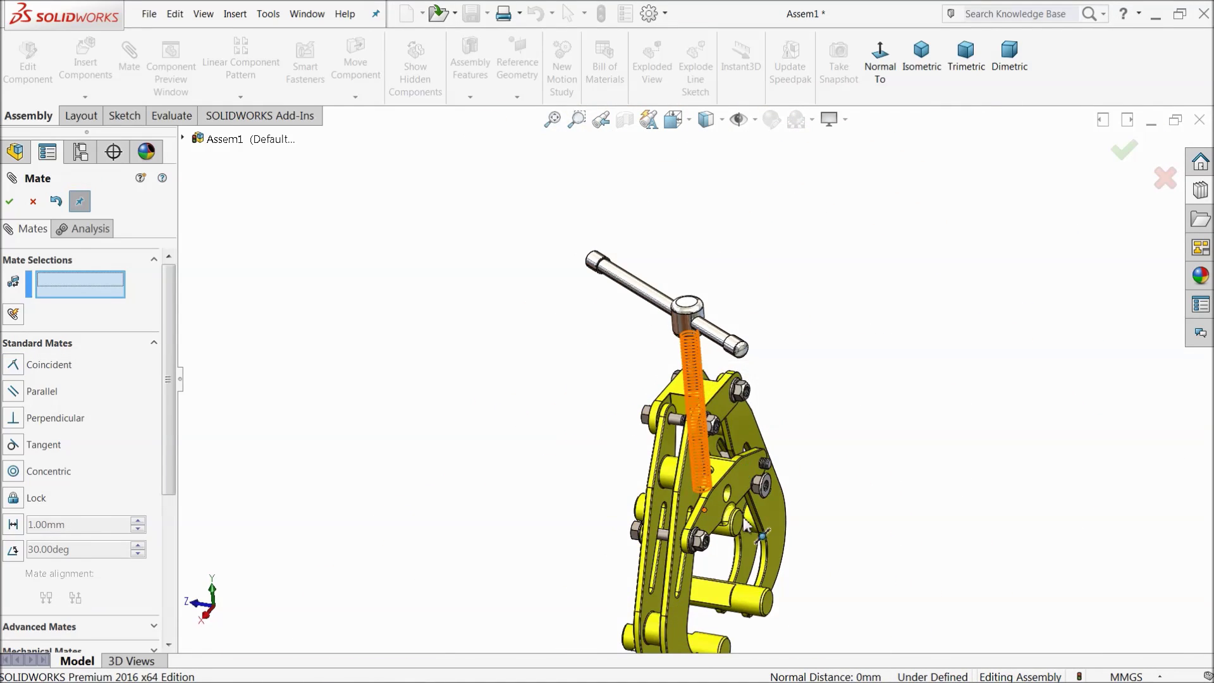
pyautogui.scroll(10, 745, 519)
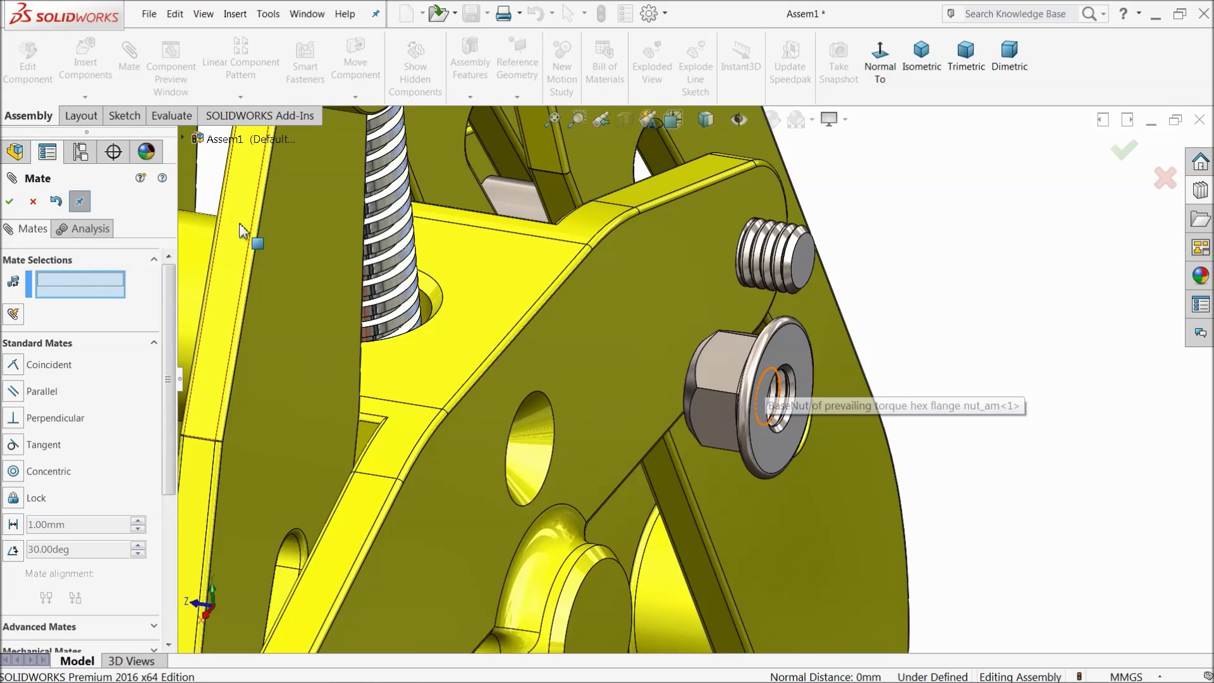
pyautogui.press('Escape')
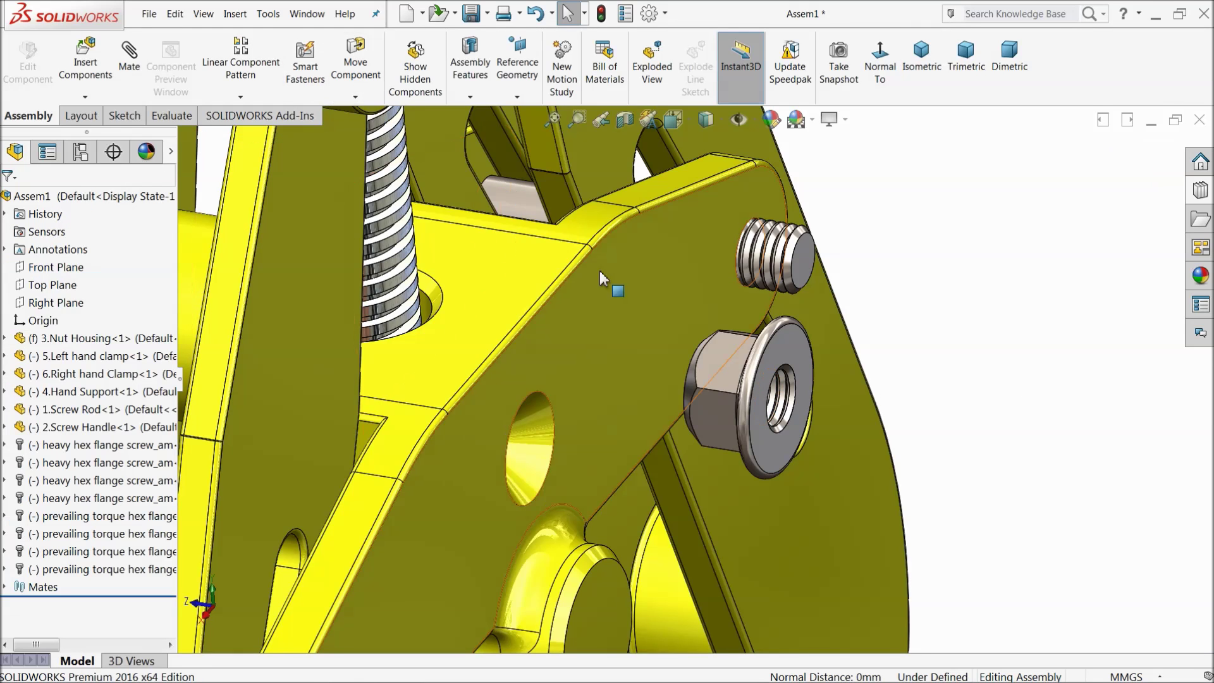
# - Rotate the flange nut to a new orientation with Rotate Component
pyautogui.click(356, 97)
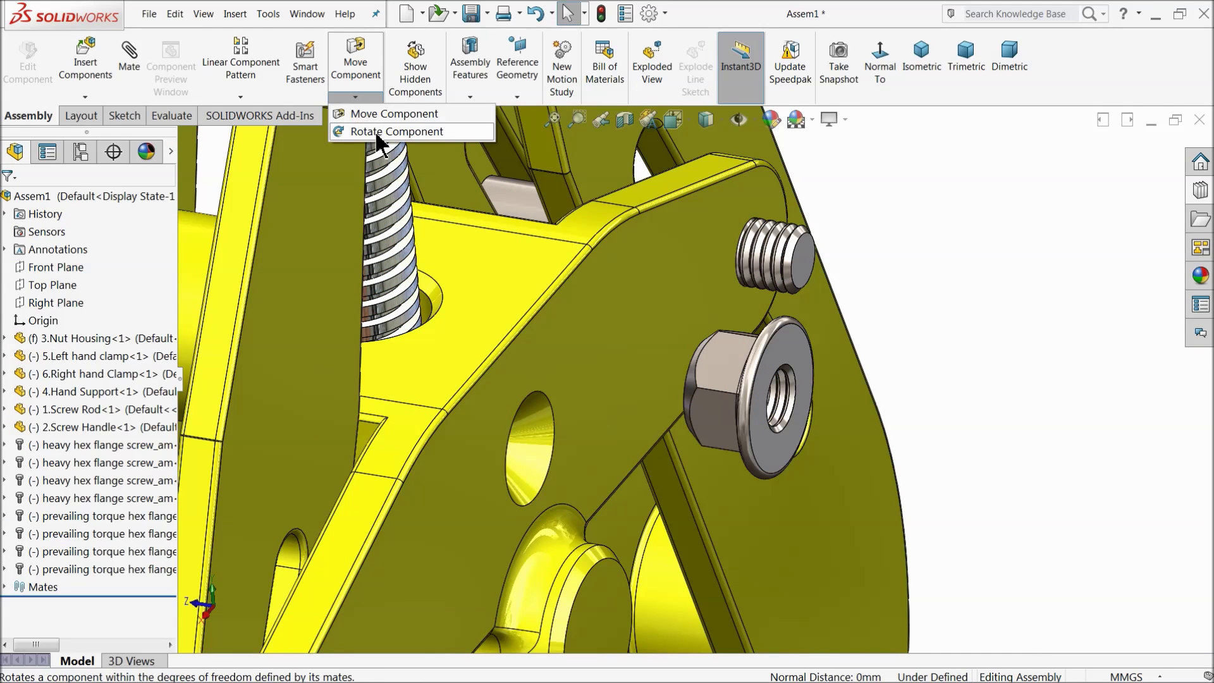
pyautogui.click(378, 132)
pyautogui.moveTo(759, 392); pyautogui.dragTo(961, 522)
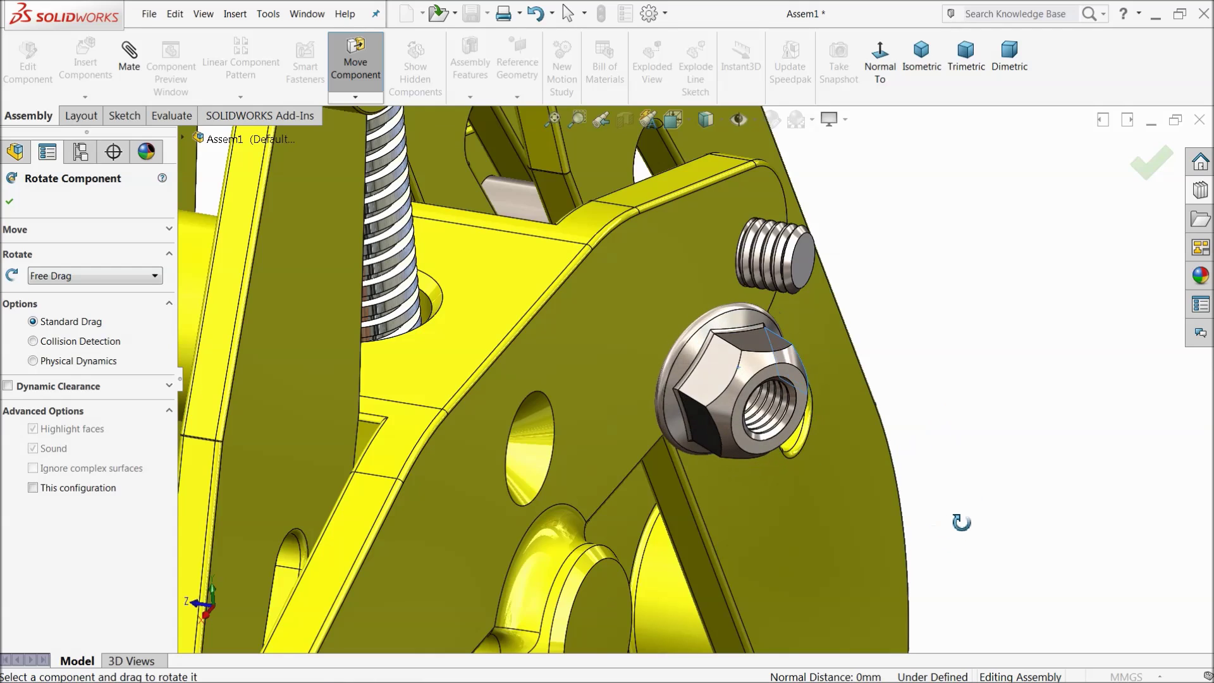
pyautogui.click(11, 202)
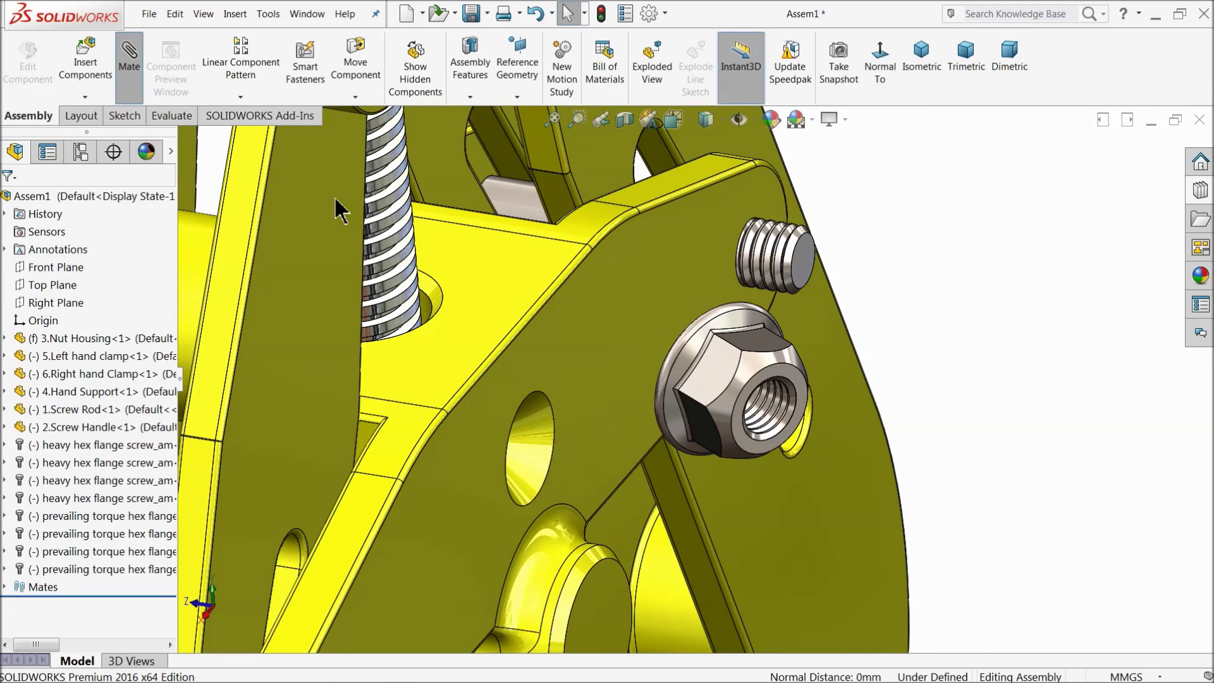
# - Mate the nut face Concentric to the screw's end face
pyautogui.scroll(-3, 746, 404)
pyautogui.click(807, 221)
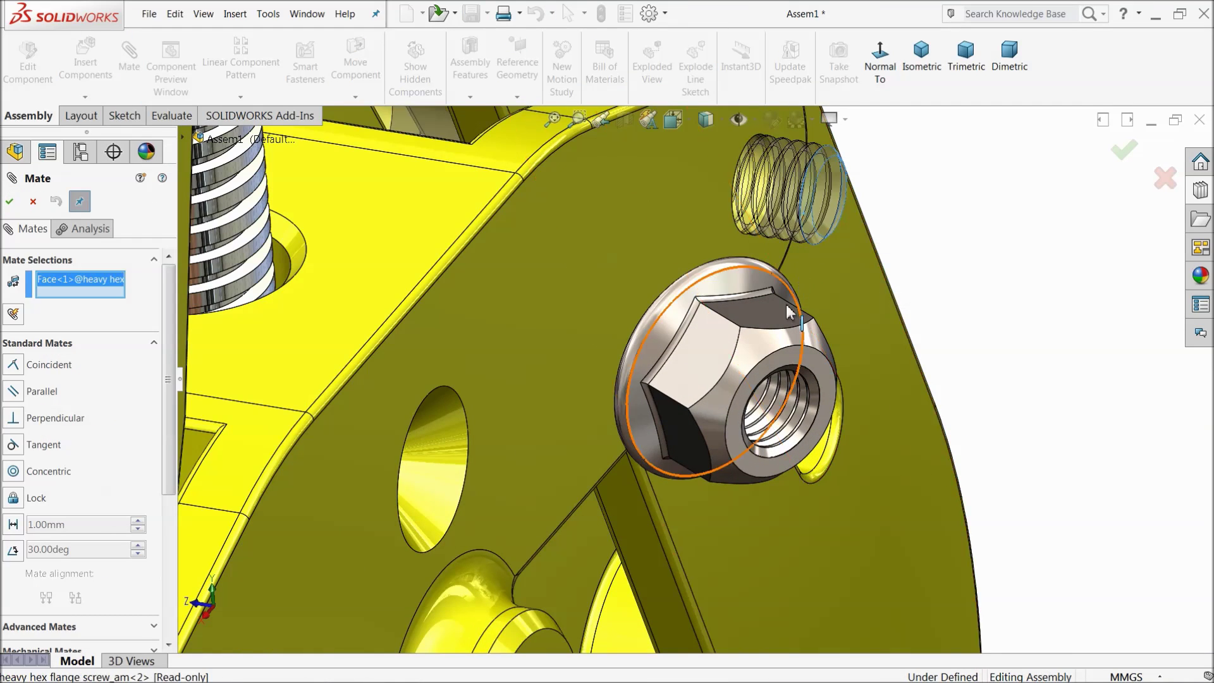
pyautogui.click(771, 345)
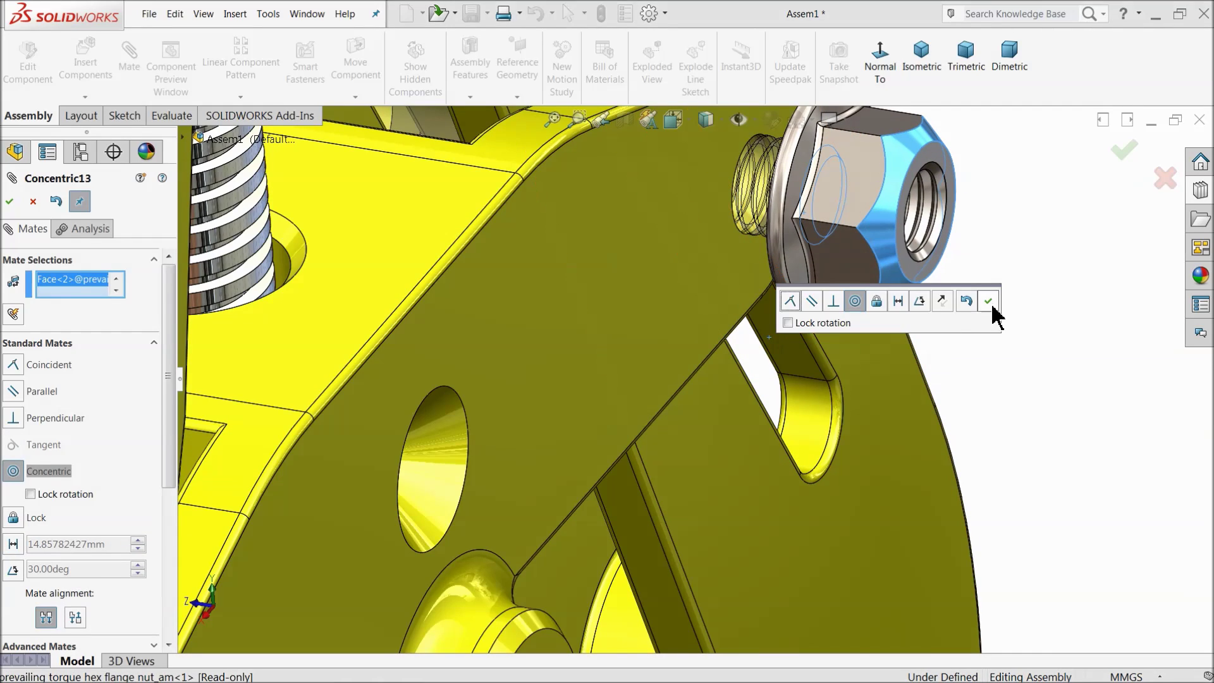
pyautogui.click(988, 301)
# - Seat the nut's flange Coincident to the hand support face and close the mate tool
pyautogui.moveTo(940, 306); pyautogui.dragTo(664, 356, button='middle')
pyautogui.scroll(3, 759, 304)
pyautogui.scroll(-5, 753, 305)
pyautogui.scroll(-3, 764, 319)
pyautogui.click(764, 320)
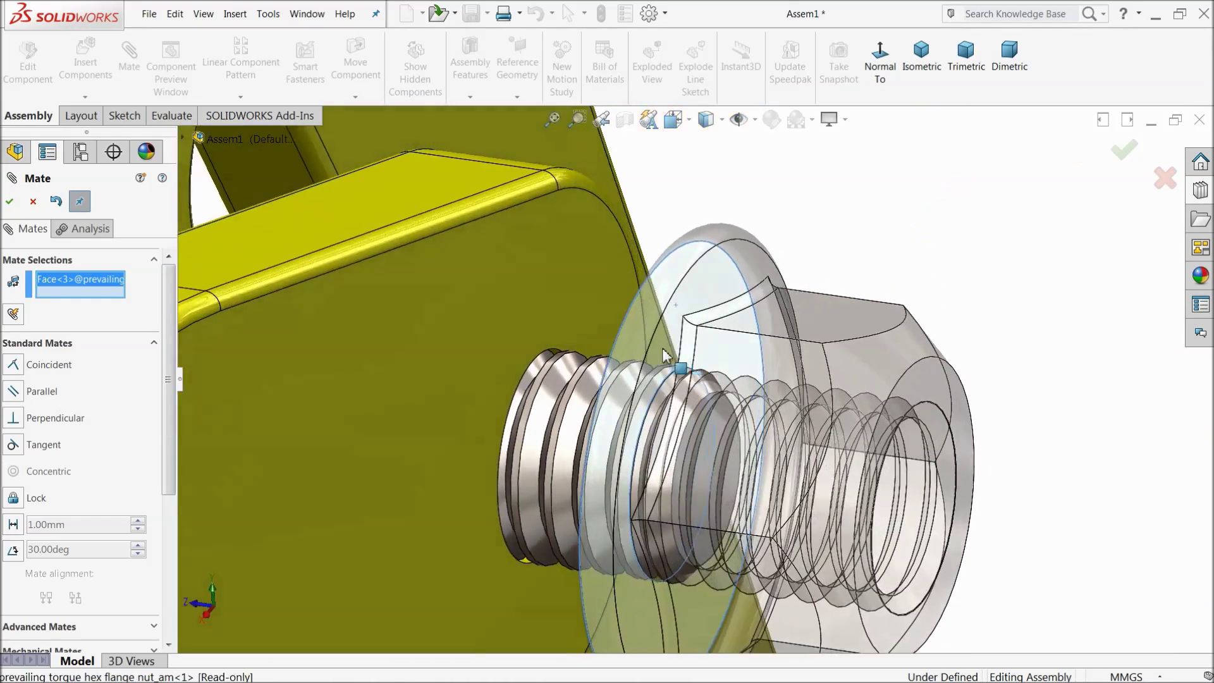
pyautogui.click(561, 303)
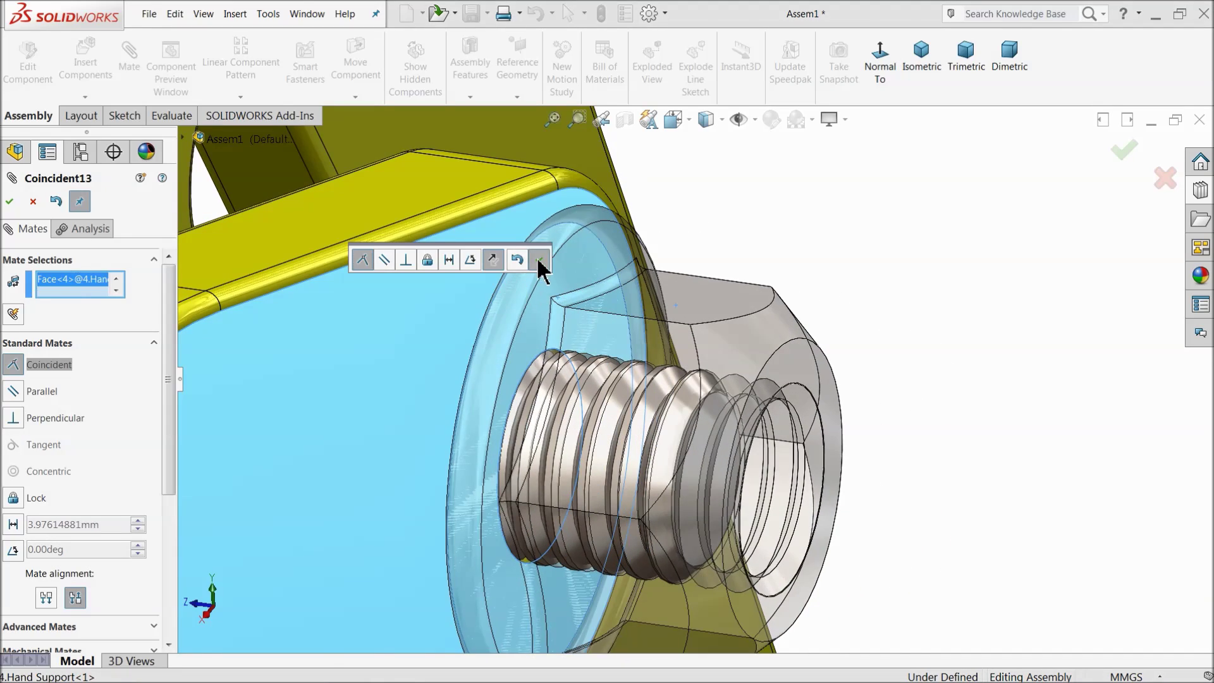
pyautogui.click(540, 269)
pyautogui.scroll(10, 569, 367)
pyautogui.moveTo(567, 379); pyautogui.dragTo(479, 384, button='middle')
pyautogui.scroll(-3, 632, 375)
pyautogui.scroll(3, 633, 375)
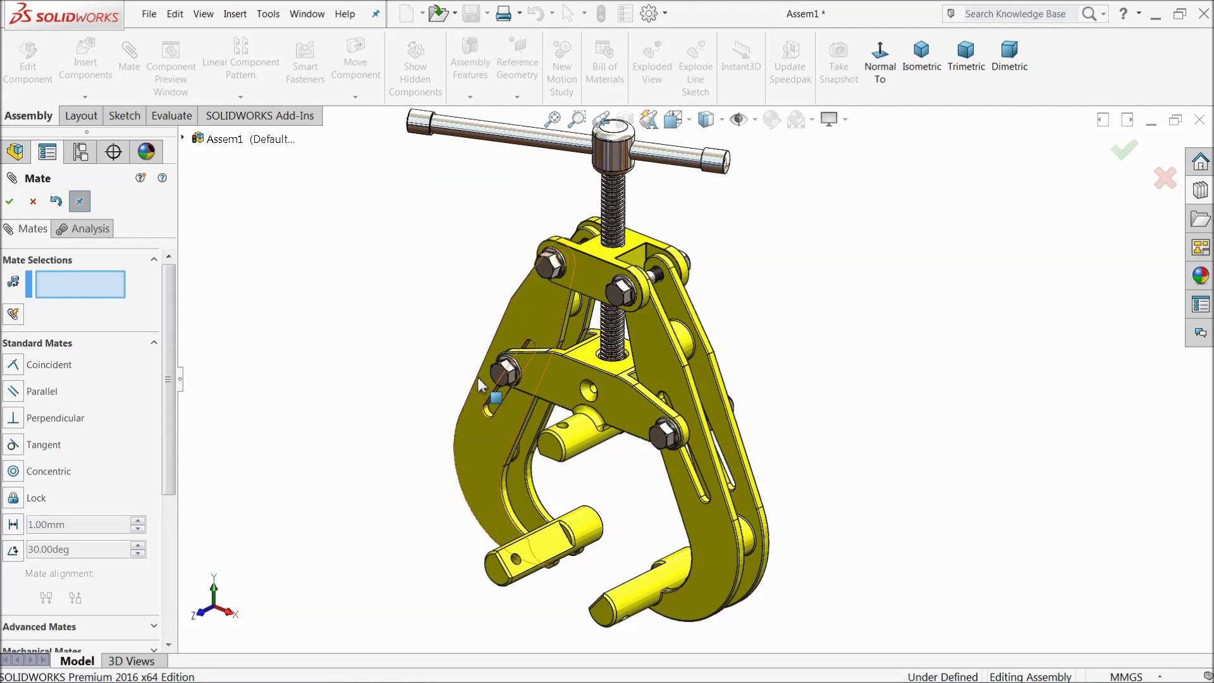
pyautogui.click(33, 202)
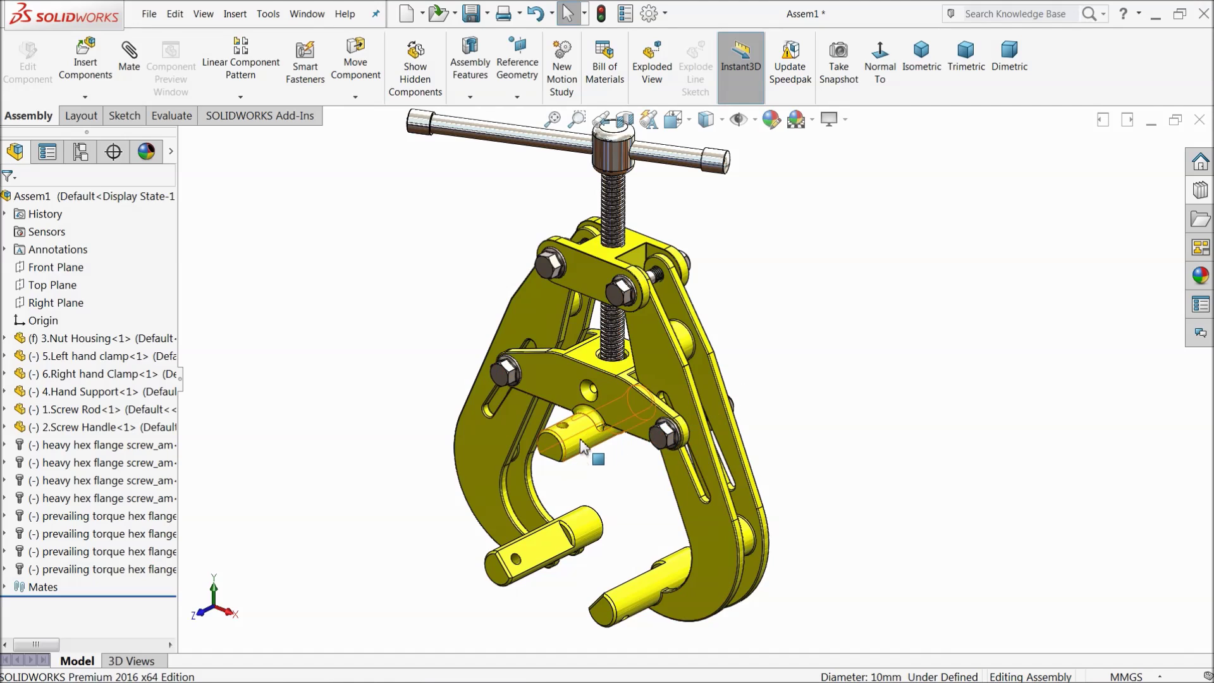
# - Open the Design Library of standard hardware parts
pyautogui.scroll(-5, 588, 389)
pyautogui.click(586, 395)
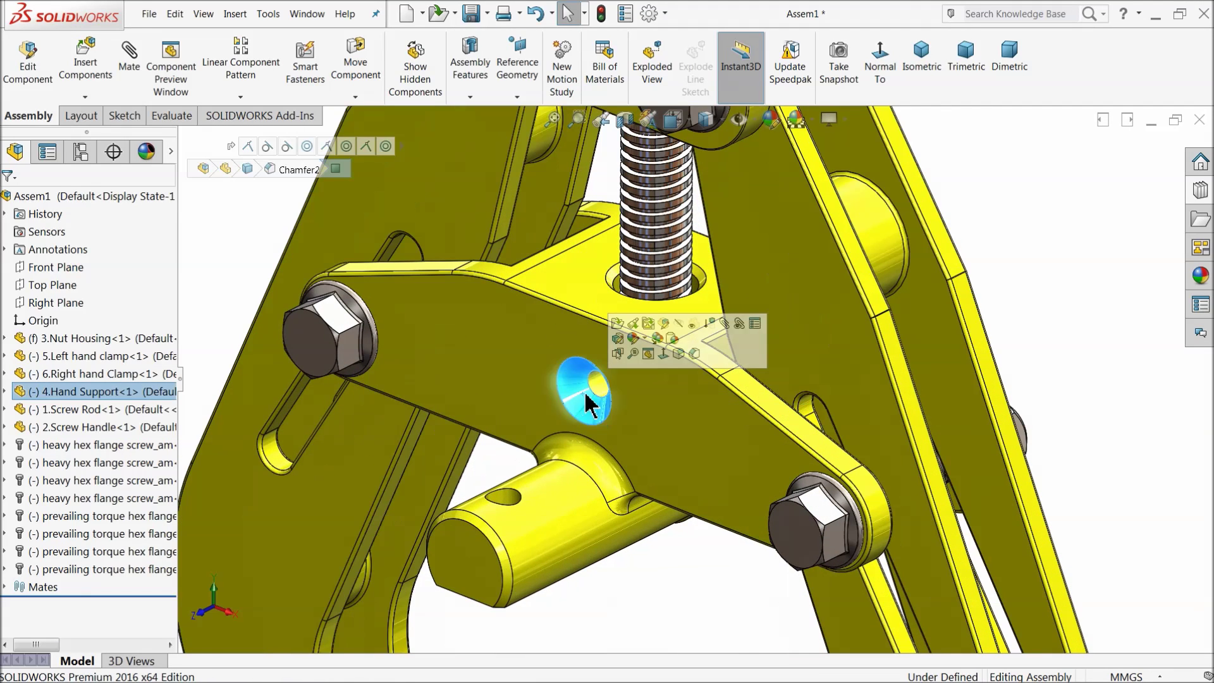
pyautogui.click(1097, 263)
pyautogui.click(1202, 191)
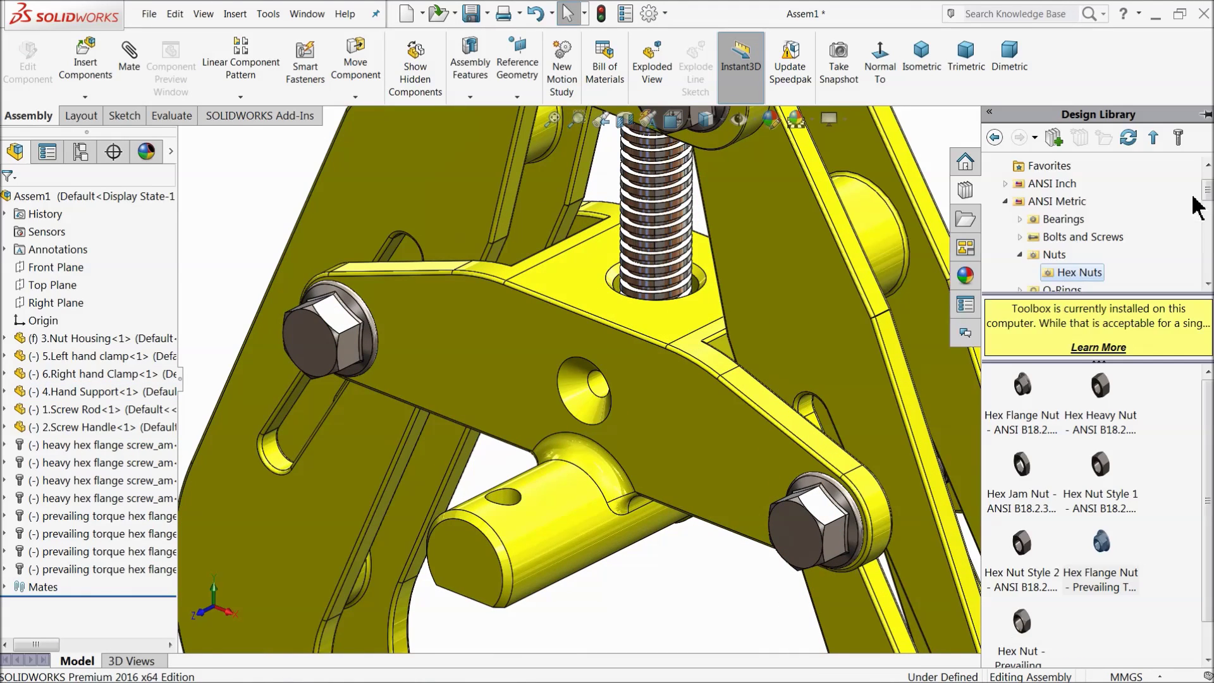
# - Drag the Flat Head Screw from ANSI Metric Bolts and Screws > countersunk Machine Screws toward the clamp
pyautogui.click(1048, 205)
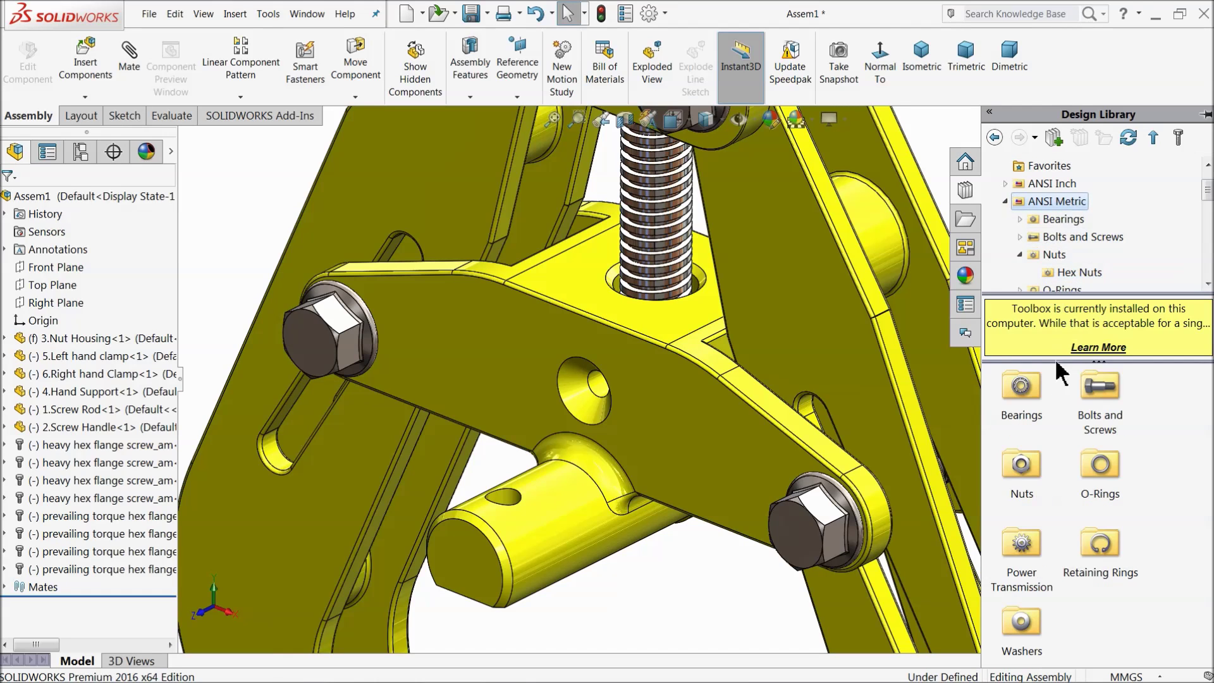
pyautogui.doubleClick(1105, 397)
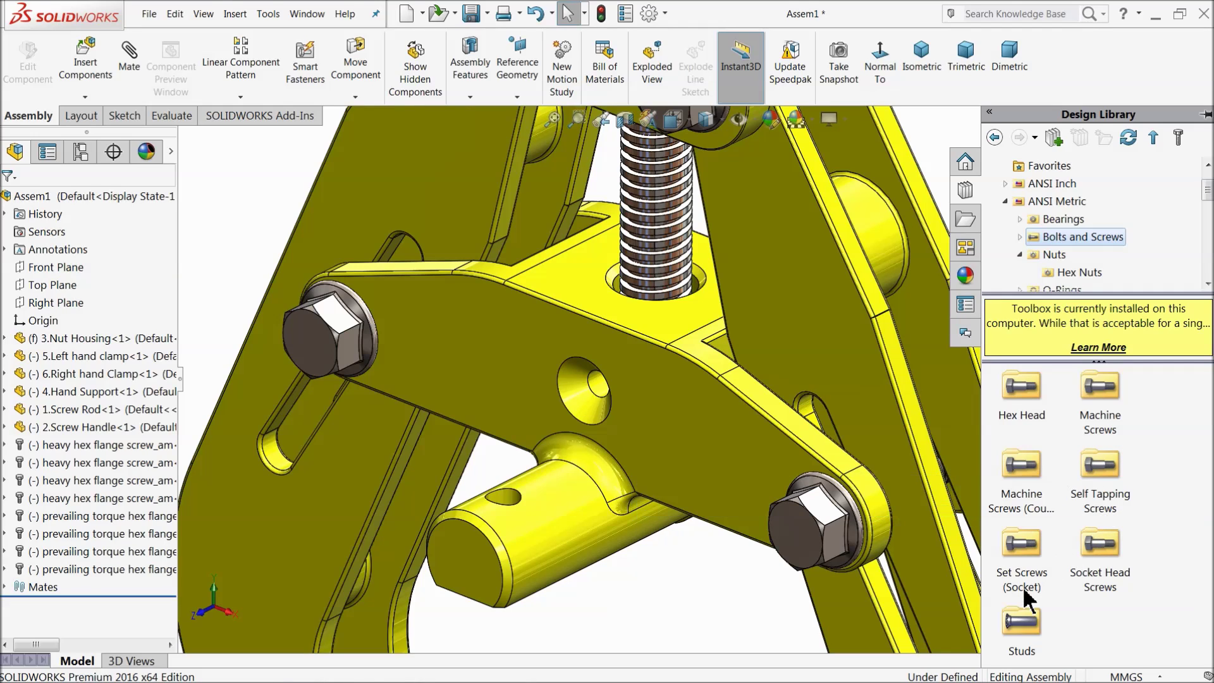
pyautogui.doubleClick(1105, 412)
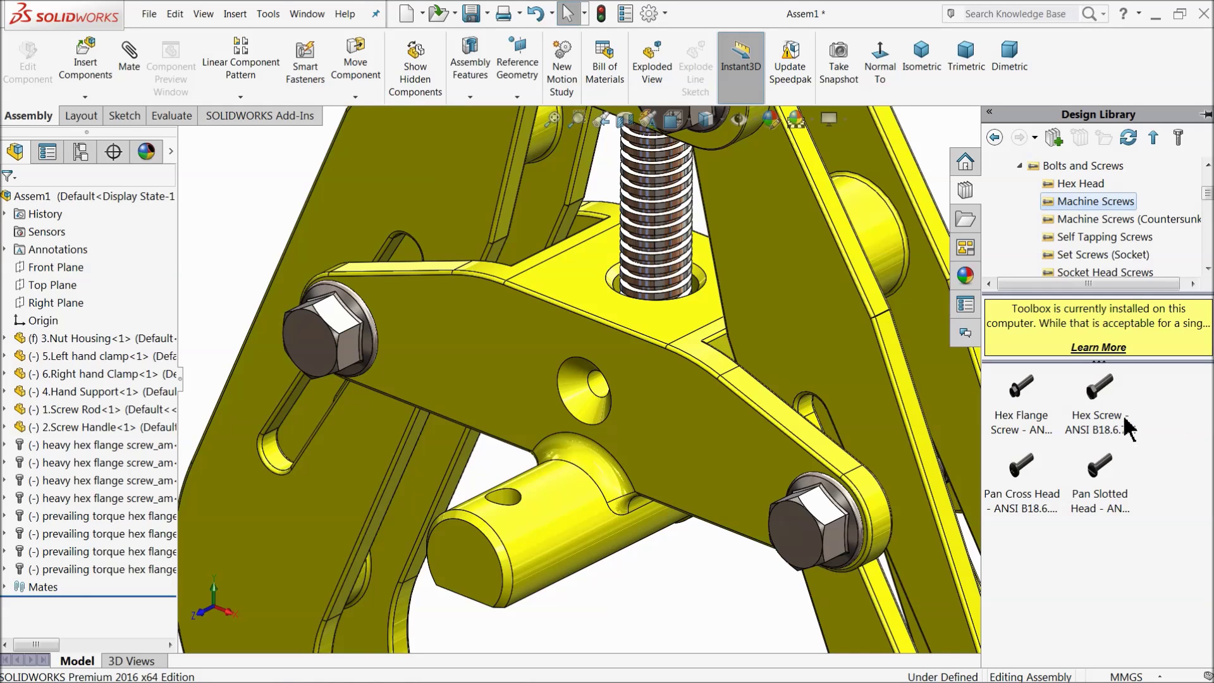
pyautogui.click(1083, 166)
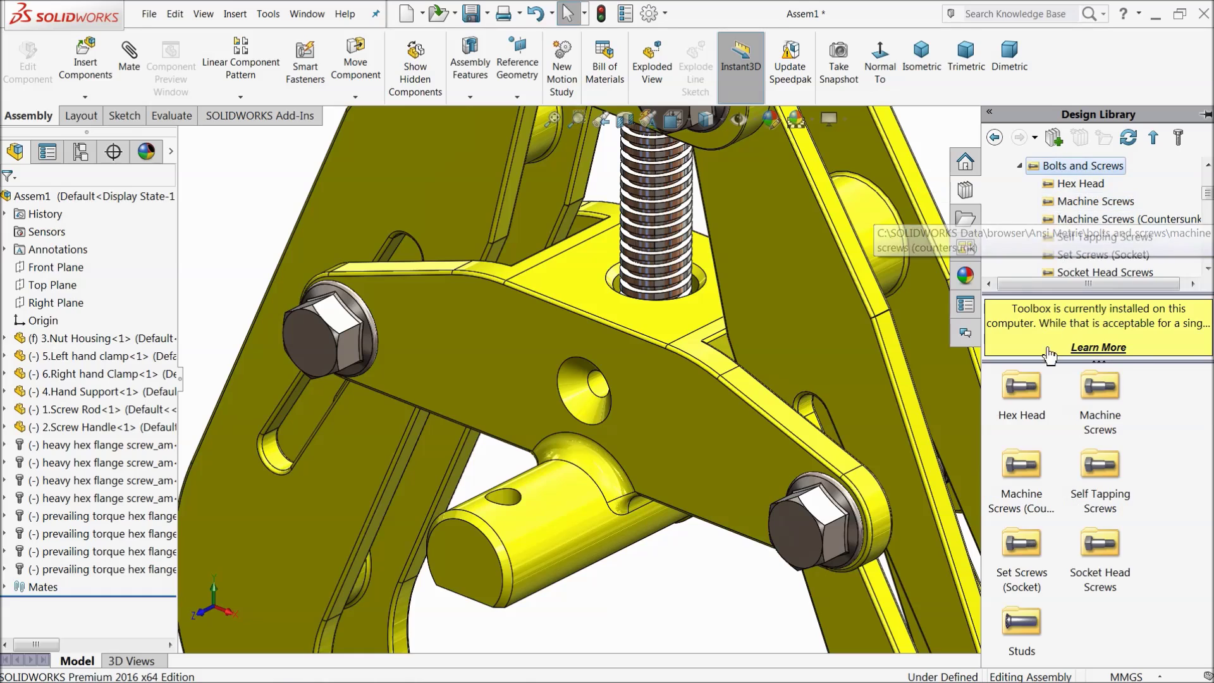
pyautogui.doubleClick(1026, 493)
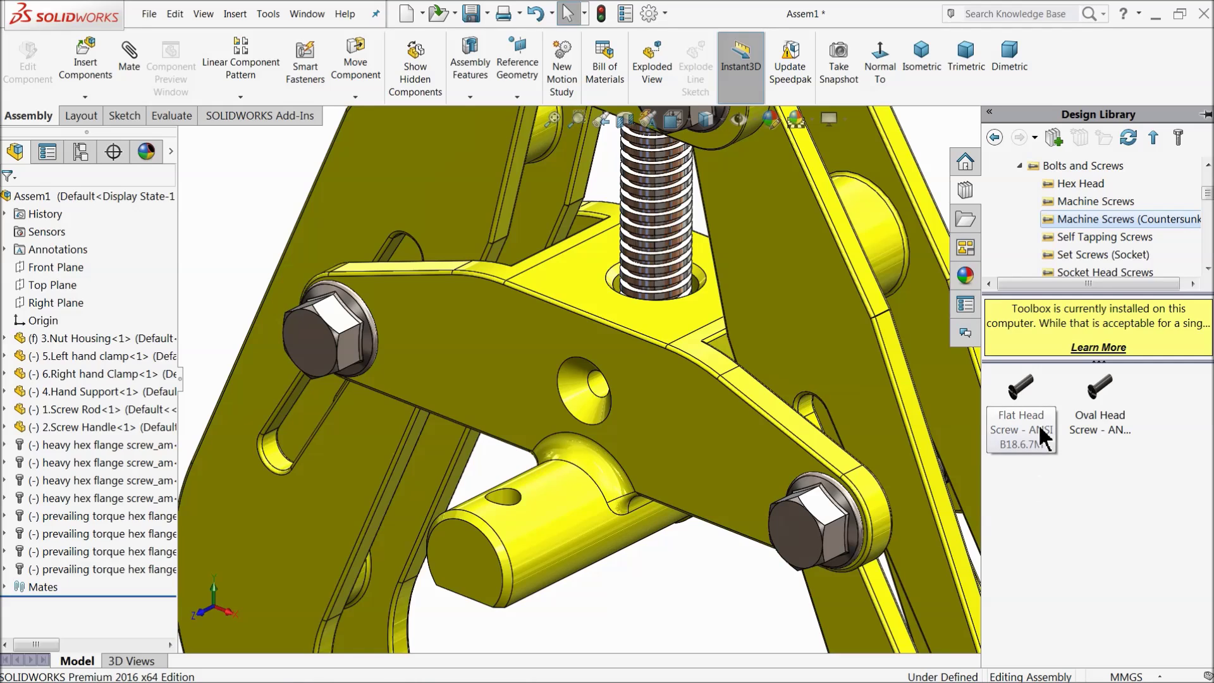
pyautogui.moveTo(1038, 423)
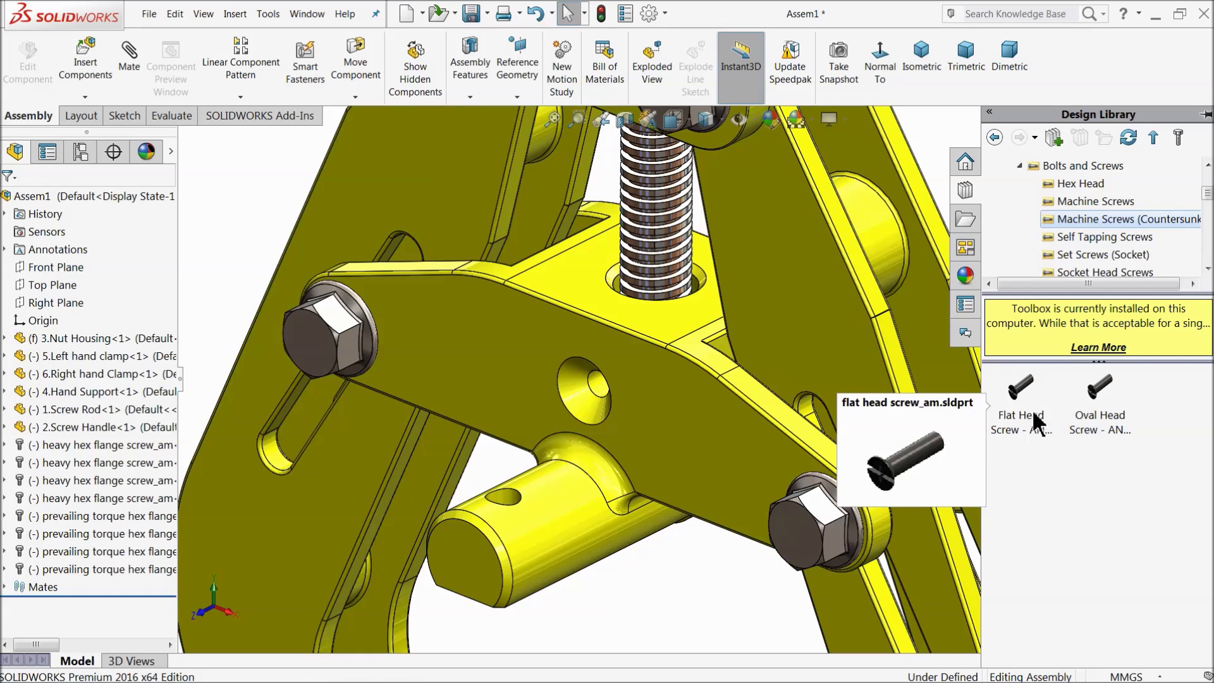
pyautogui.moveTo(1014, 411); pyautogui.dragTo(778, 378)
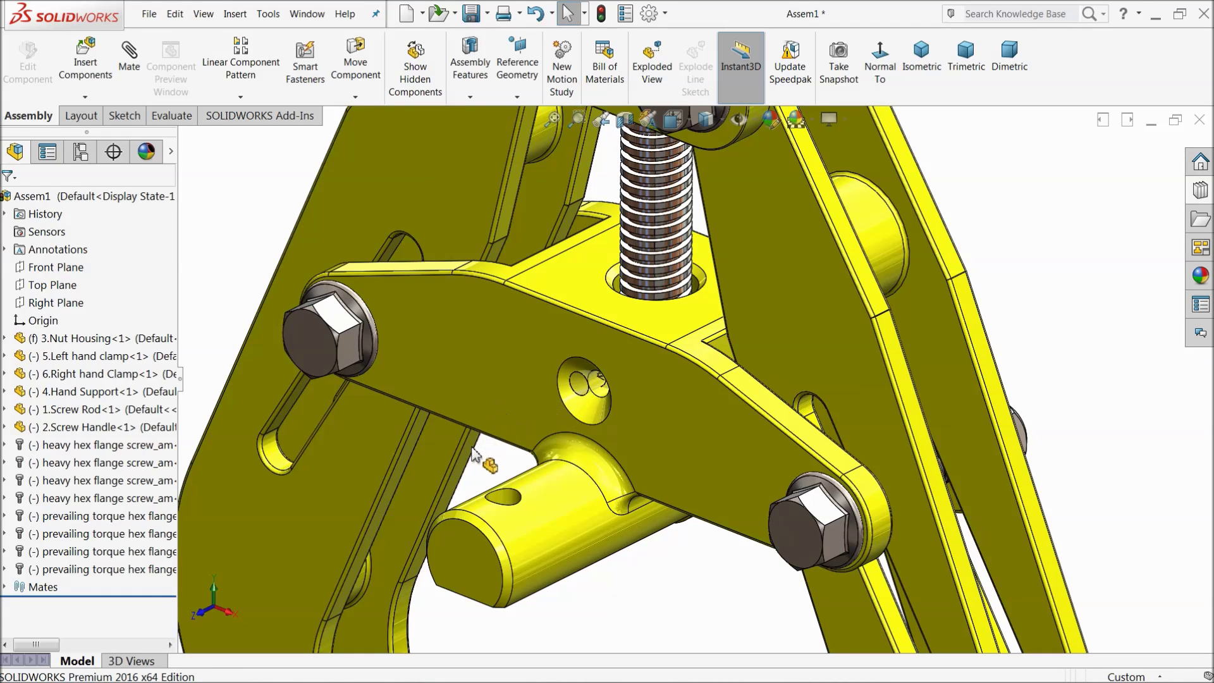
pyautogui.moveTo(661, 586); pyautogui.dragTo(691, 598)
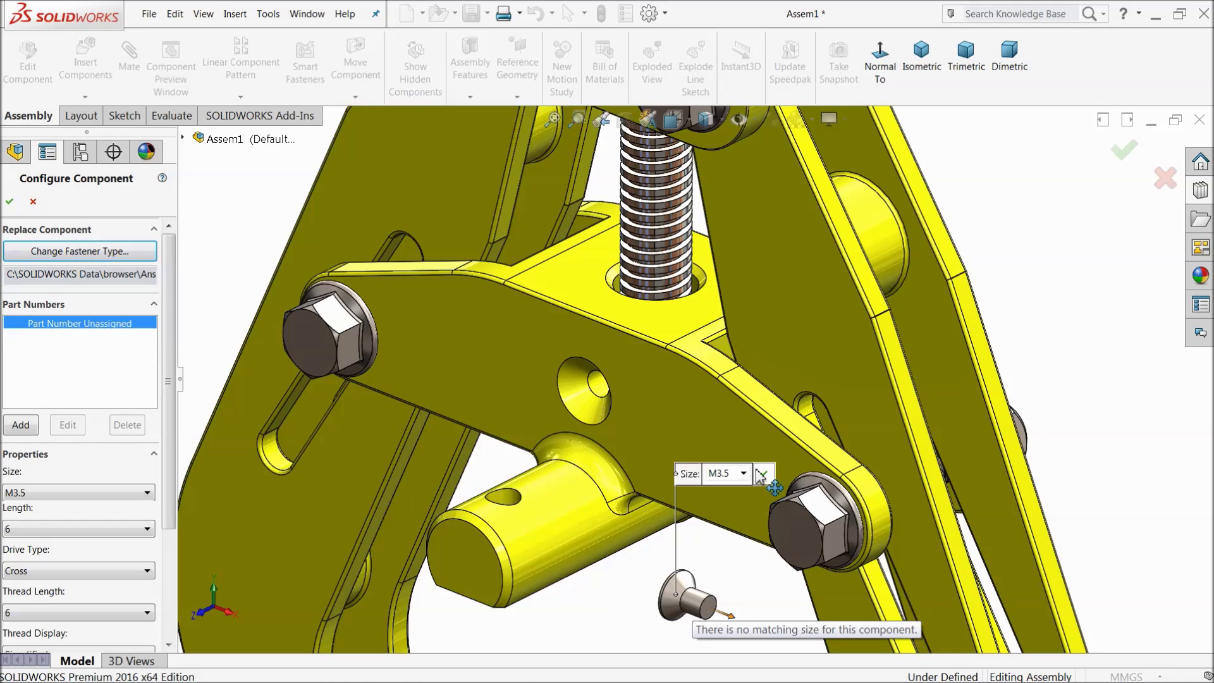
# - Configure the flat head screw as M4, length 10, Cross drive, with Schematic thread display
pyautogui.click(744, 473)
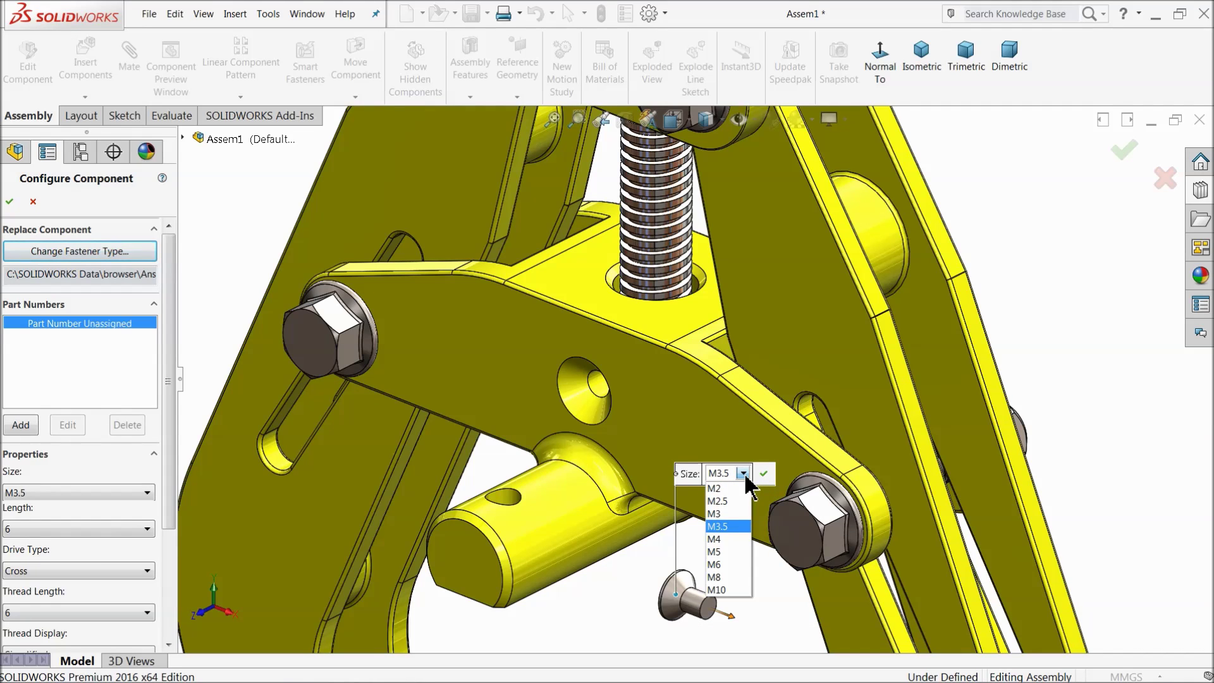
pyautogui.click(724, 539)
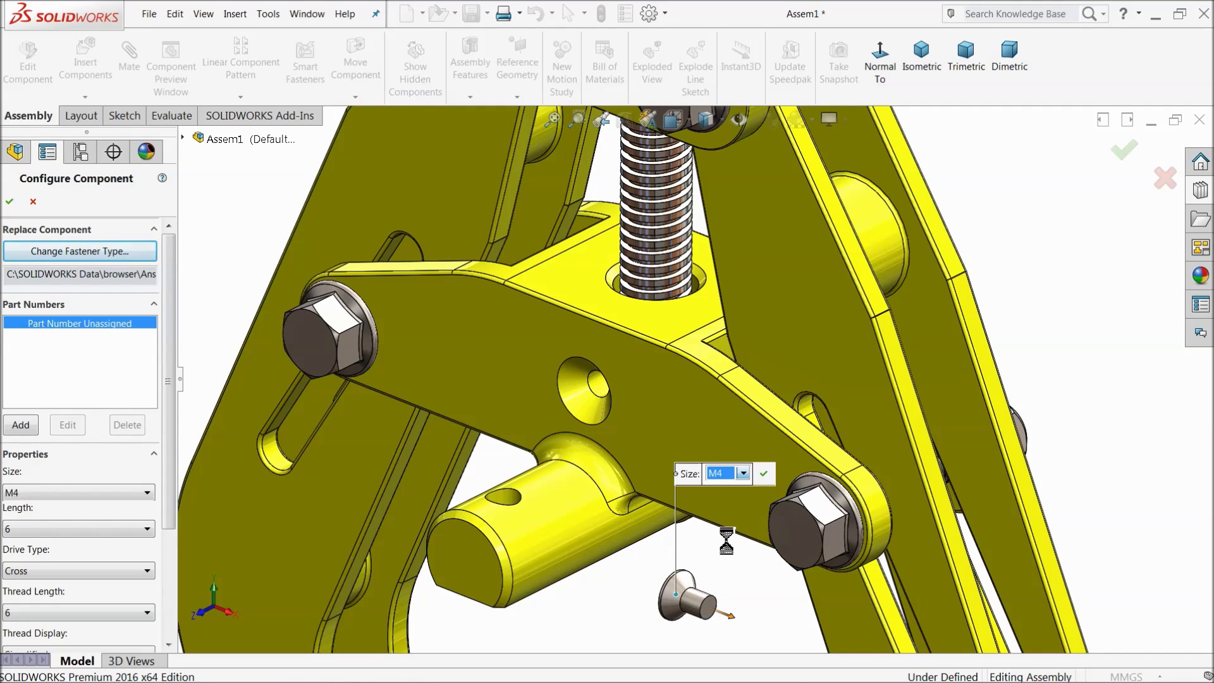
pyautogui.click(61, 530)
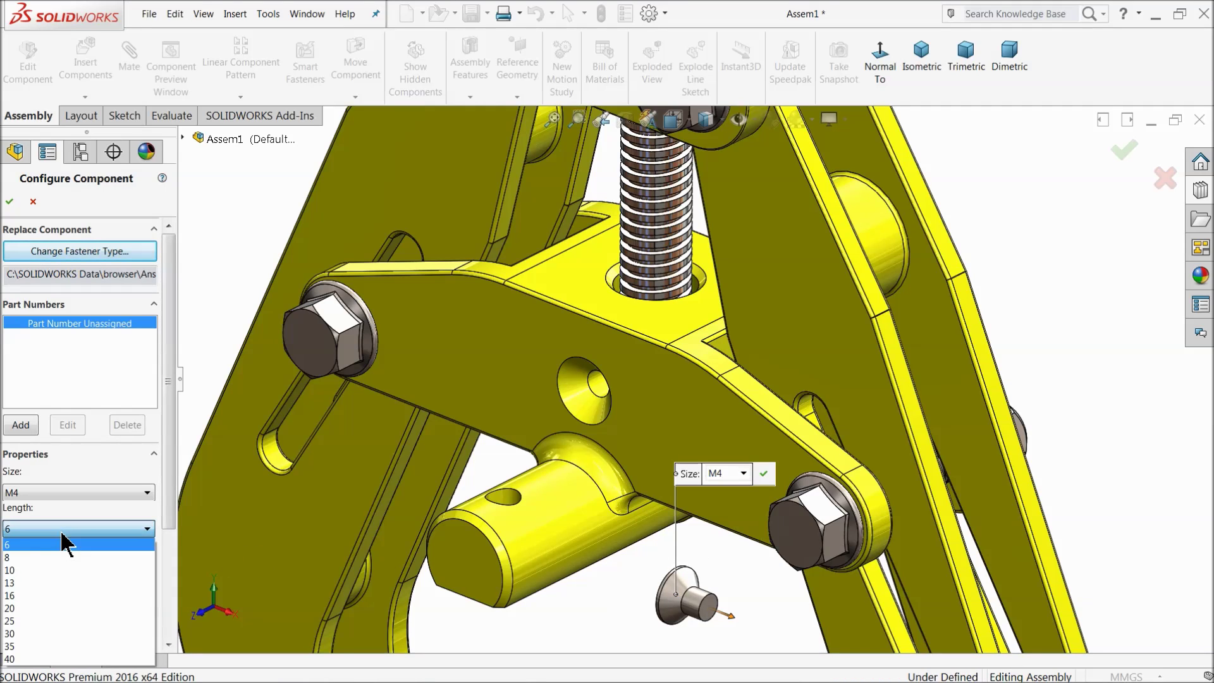
pyautogui.click(170, 490)
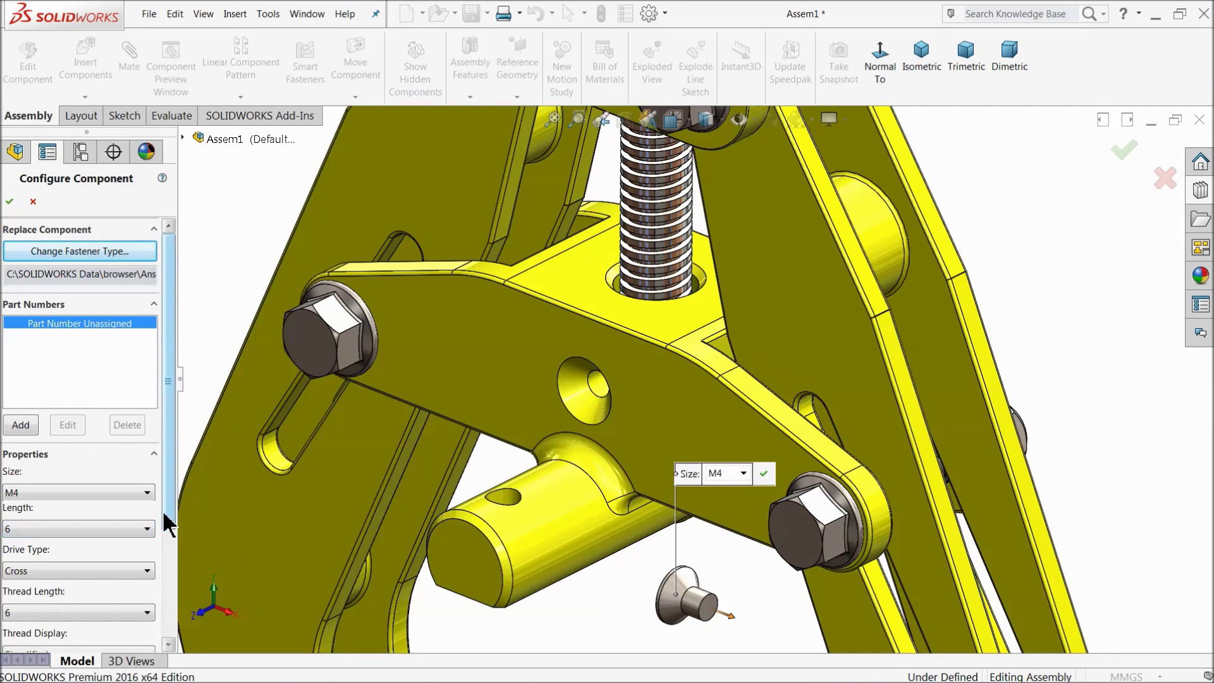
pyautogui.scroll(-2, 170, 525)
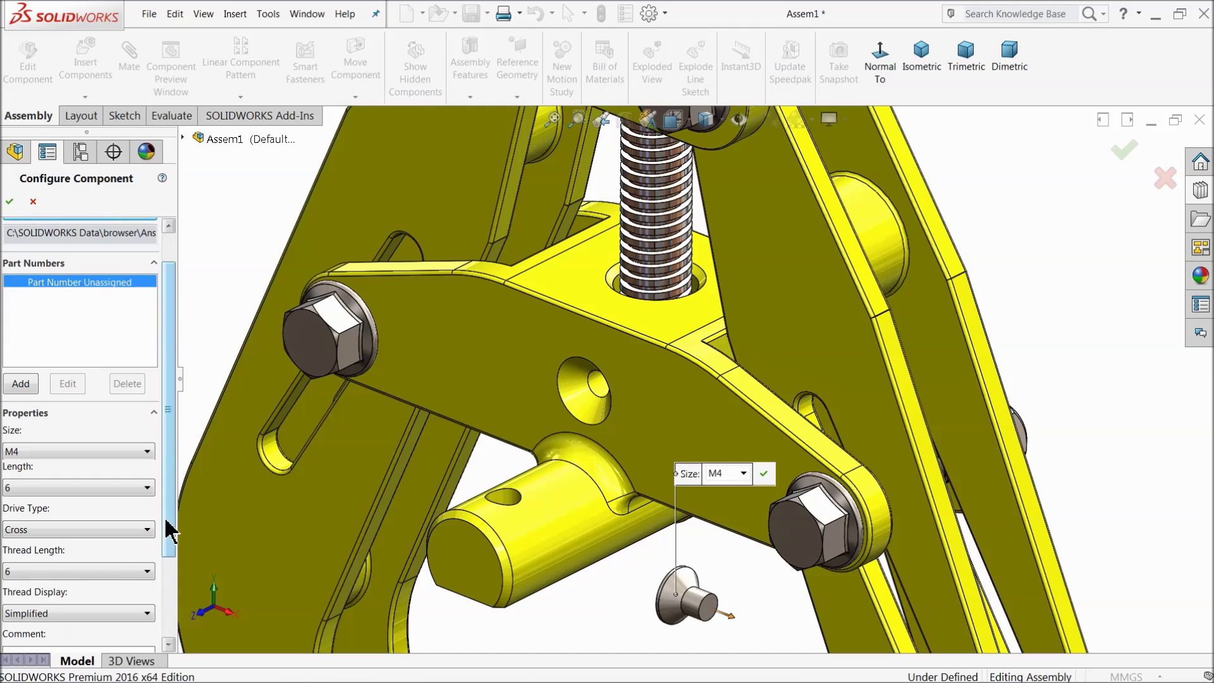
pyautogui.click(31, 529)
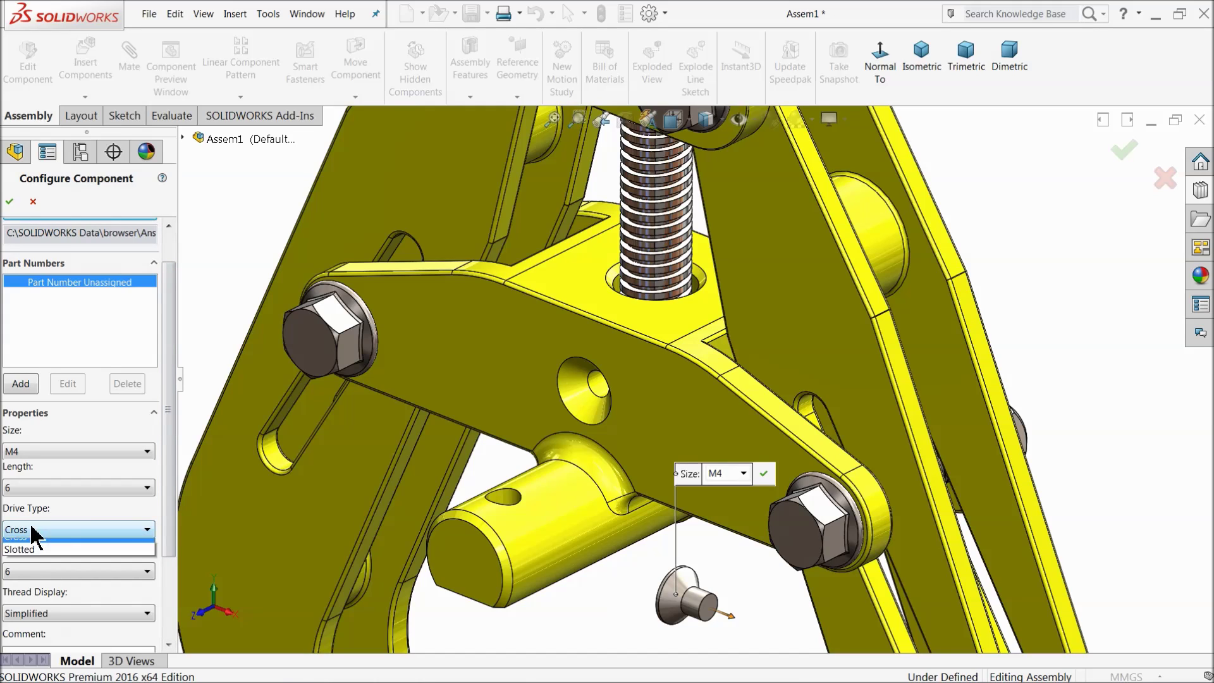
pyautogui.click(31, 529)
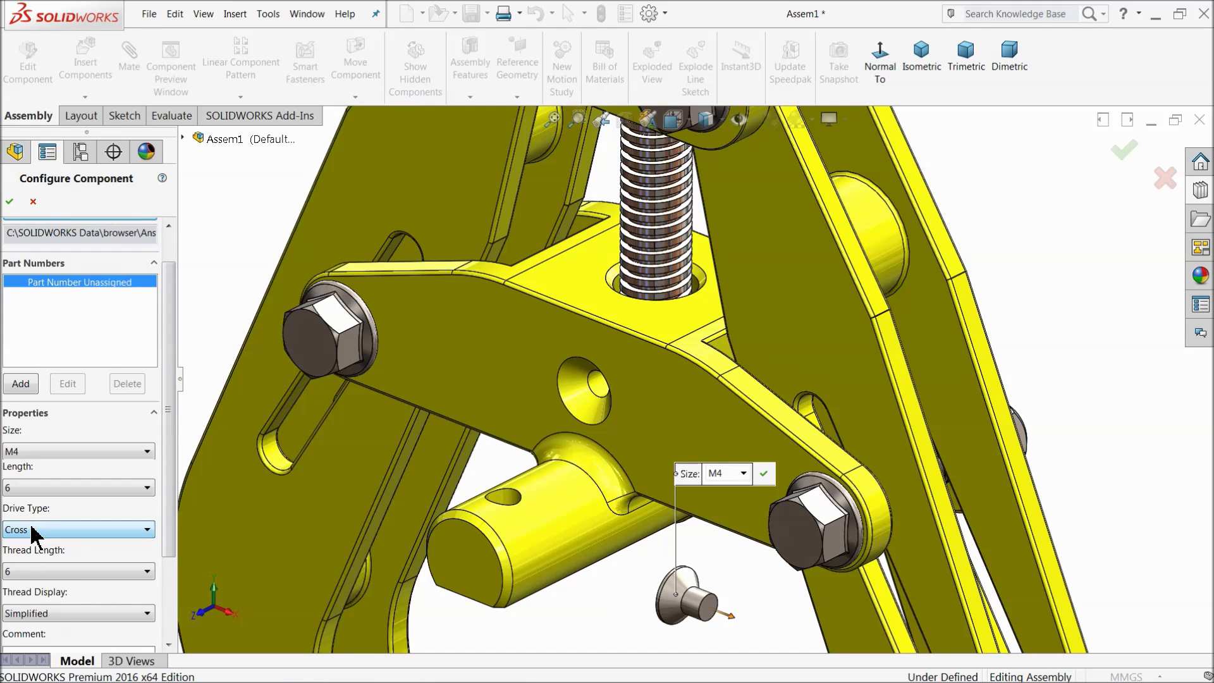
pyautogui.click(49, 572)
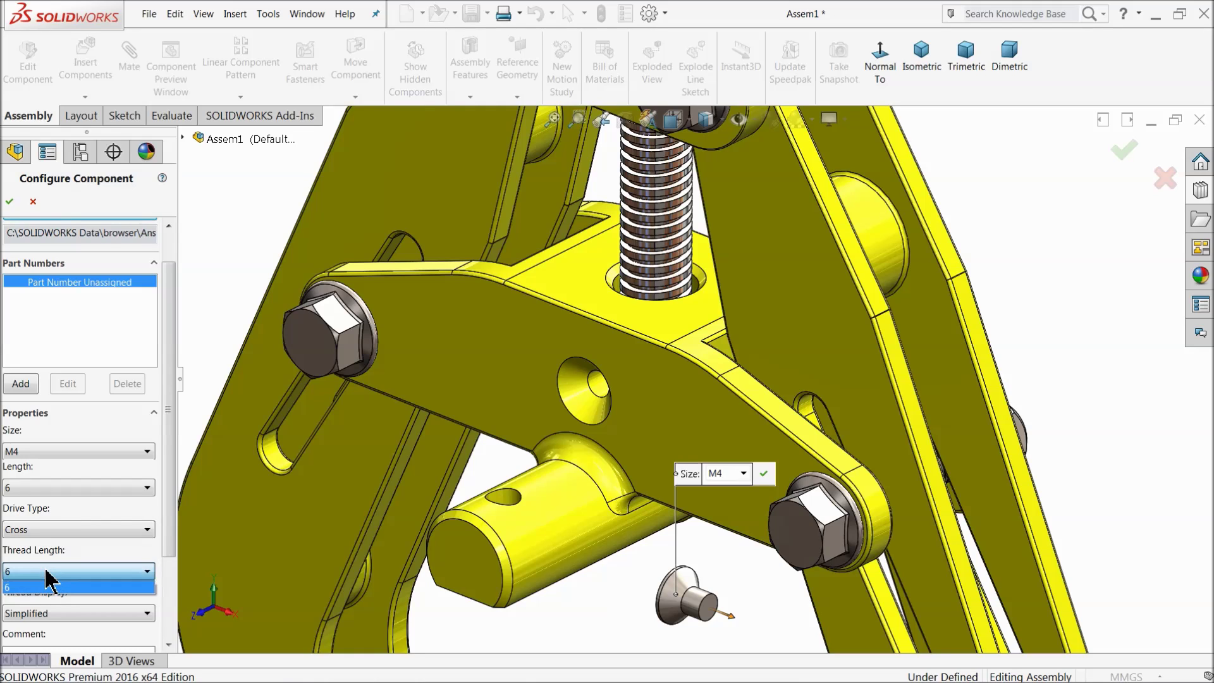
pyautogui.click(46, 571)
pyautogui.click(50, 491)
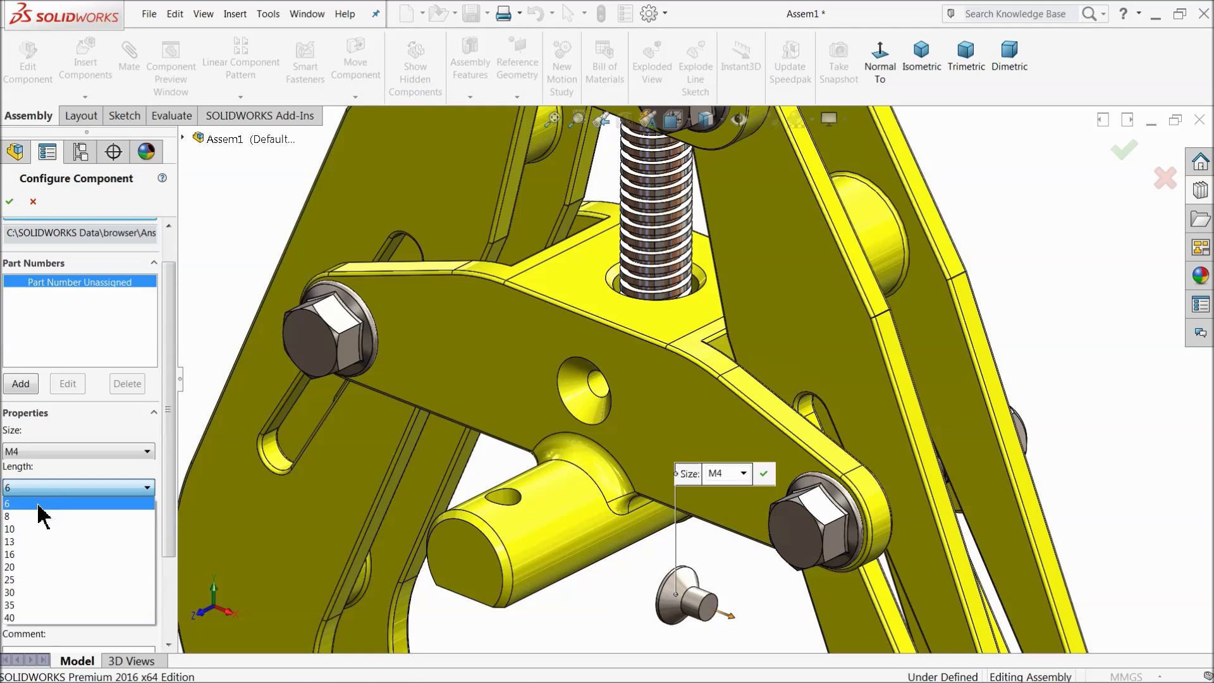
pyautogui.click(35, 528)
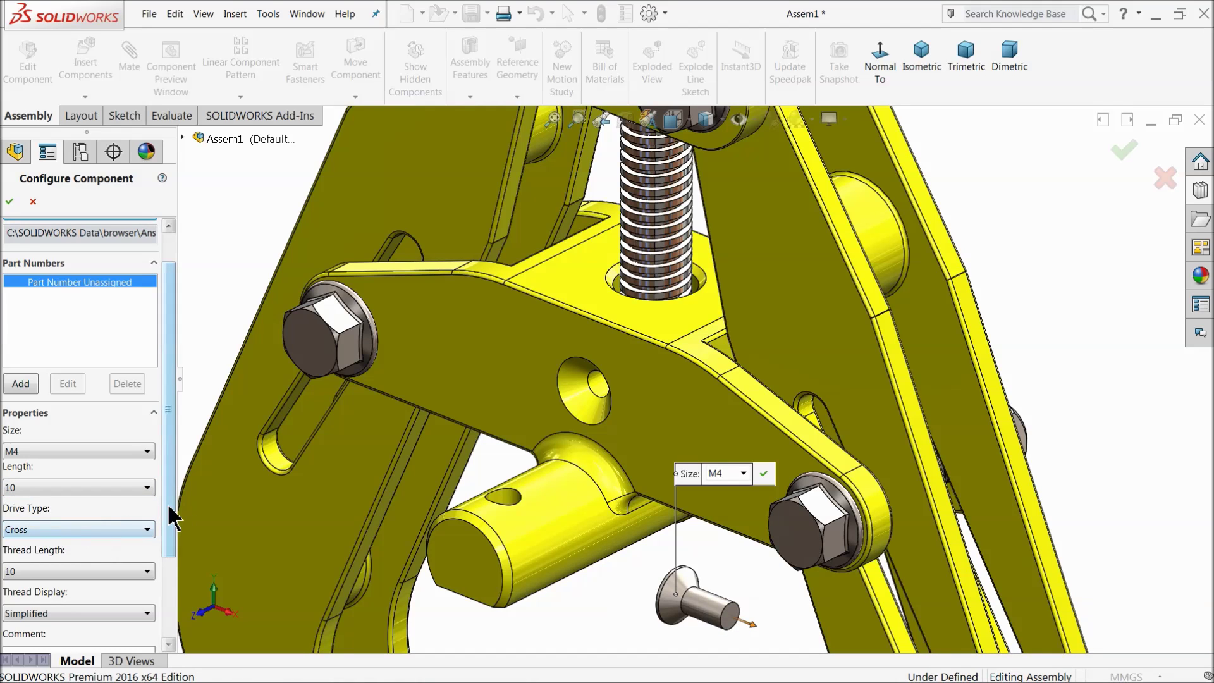
pyautogui.scroll(-2, 168, 534)
pyautogui.click(102, 561)
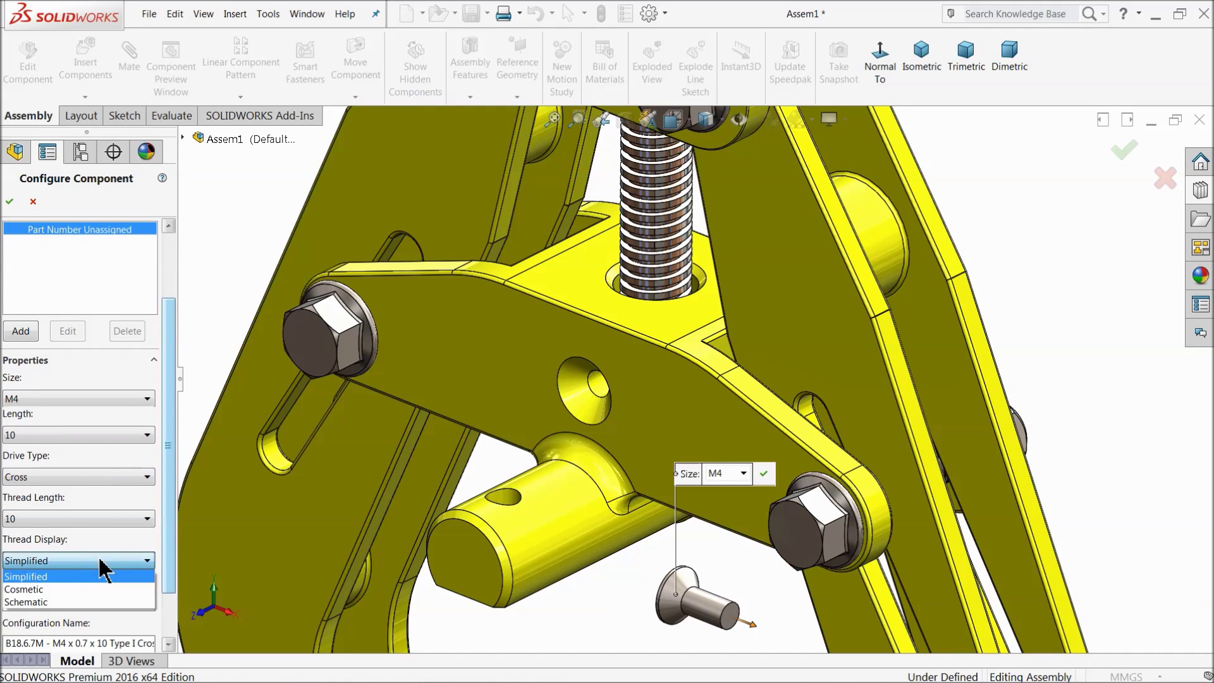
pyautogui.click(31, 603)
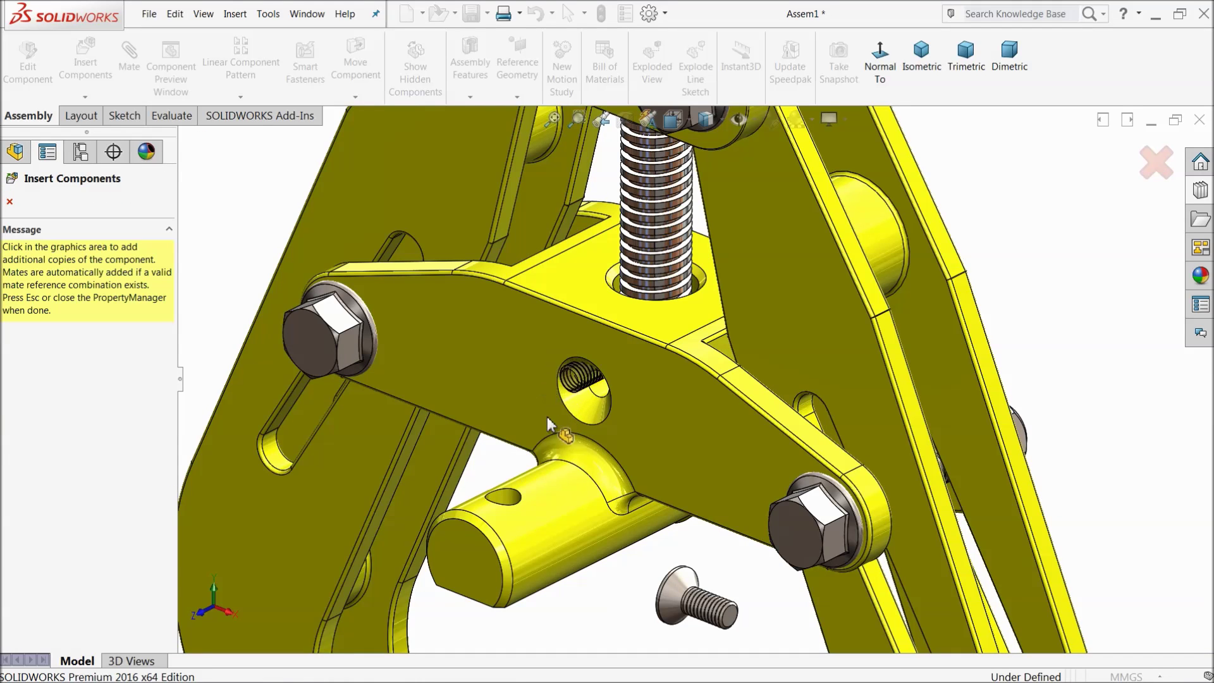
# - Place a second copy of the screw beside the clamp, then start a mate
pyautogui.click(1055, 271)
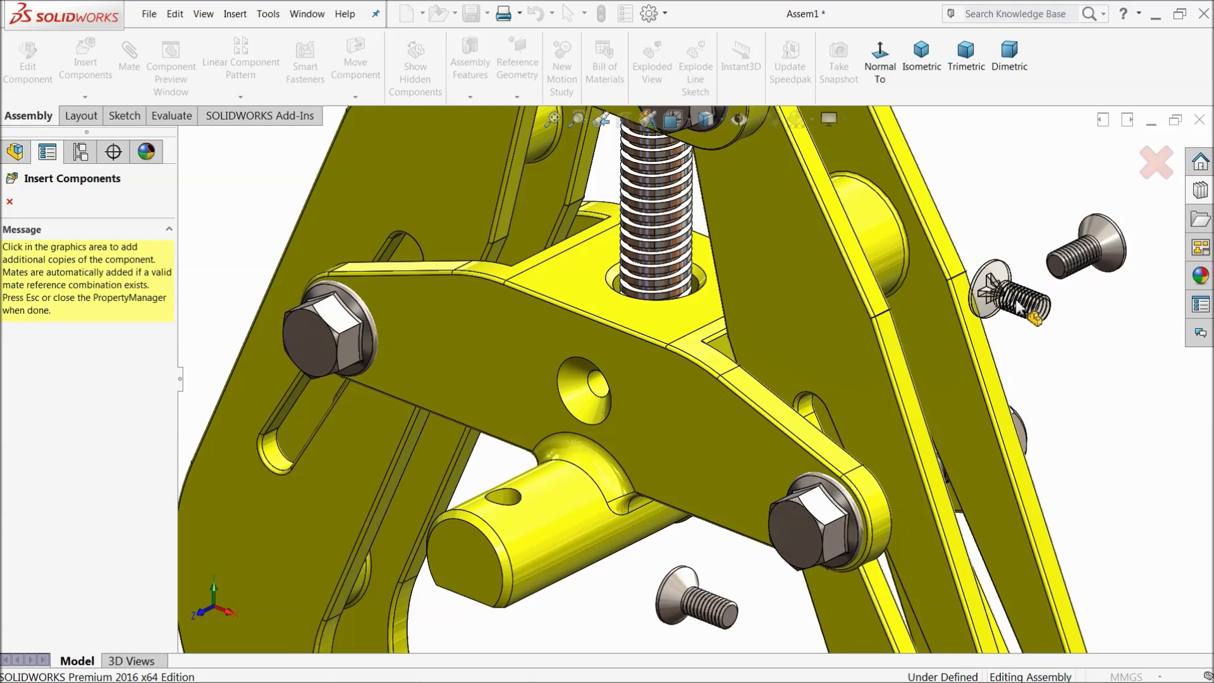
pyautogui.click(9, 201)
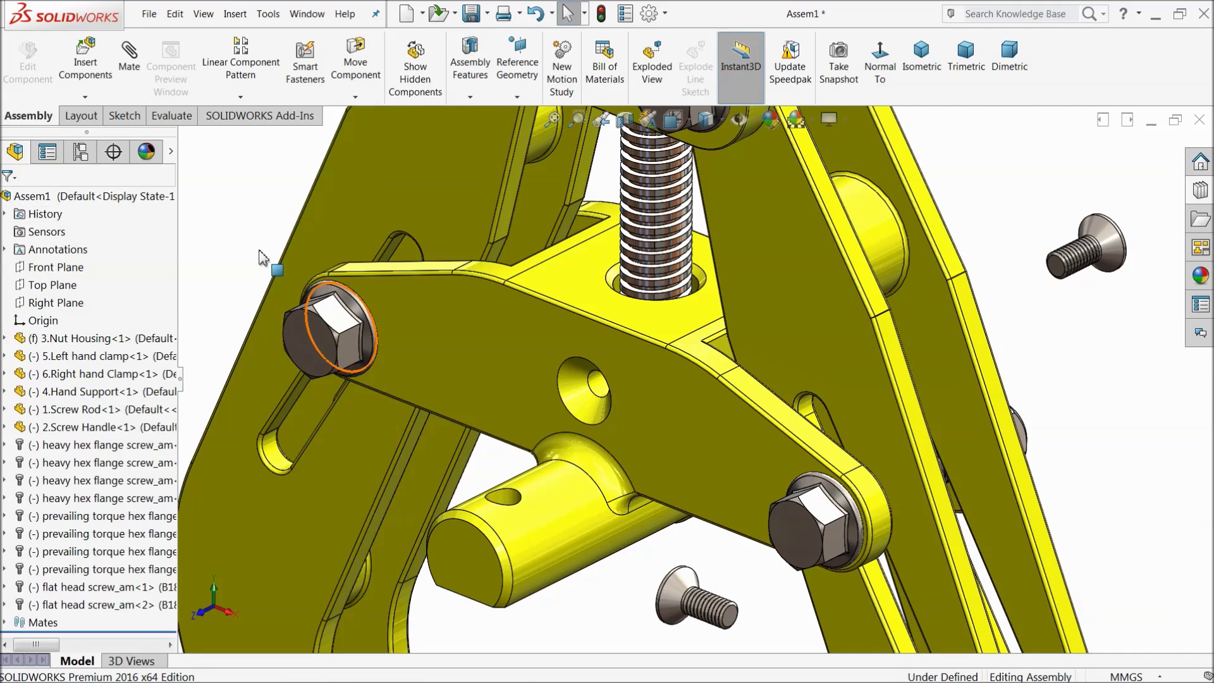
pyautogui.click(140, 58)
pyautogui.scroll(-2, 651, 494)
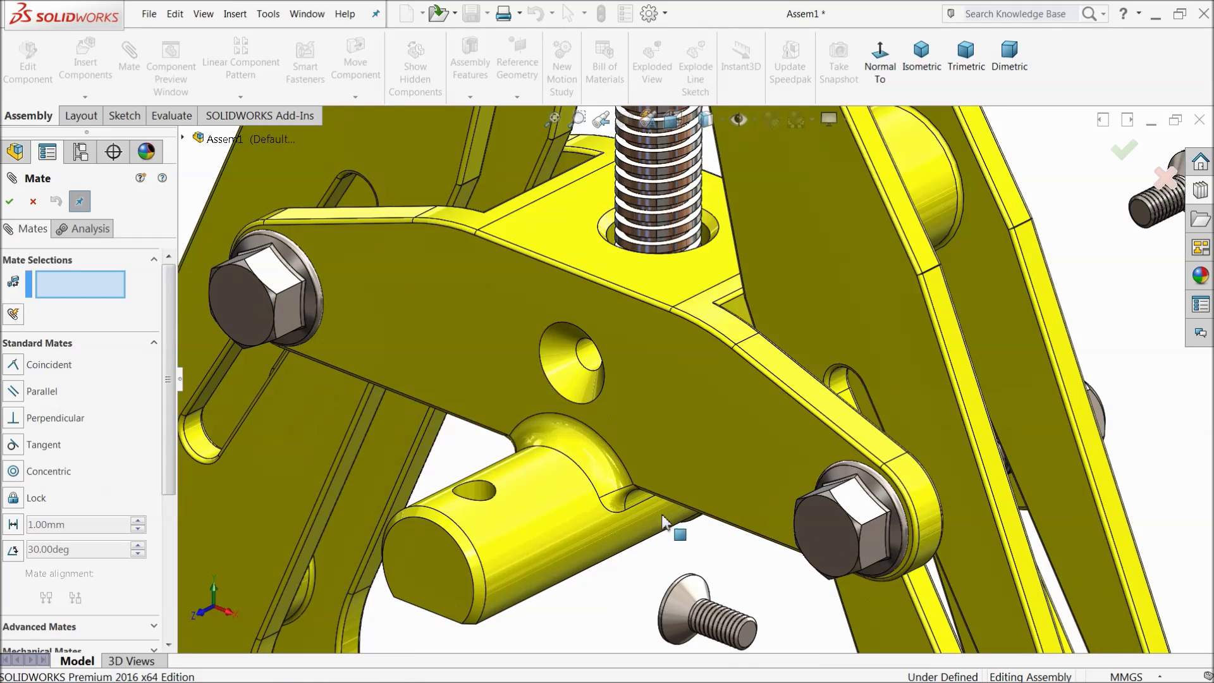
# - Seat the first screw's head Coincident in the countersunk hole, flipping its alignment
pyautogui.click(688, 600)
pyautogui.click(572, 379)
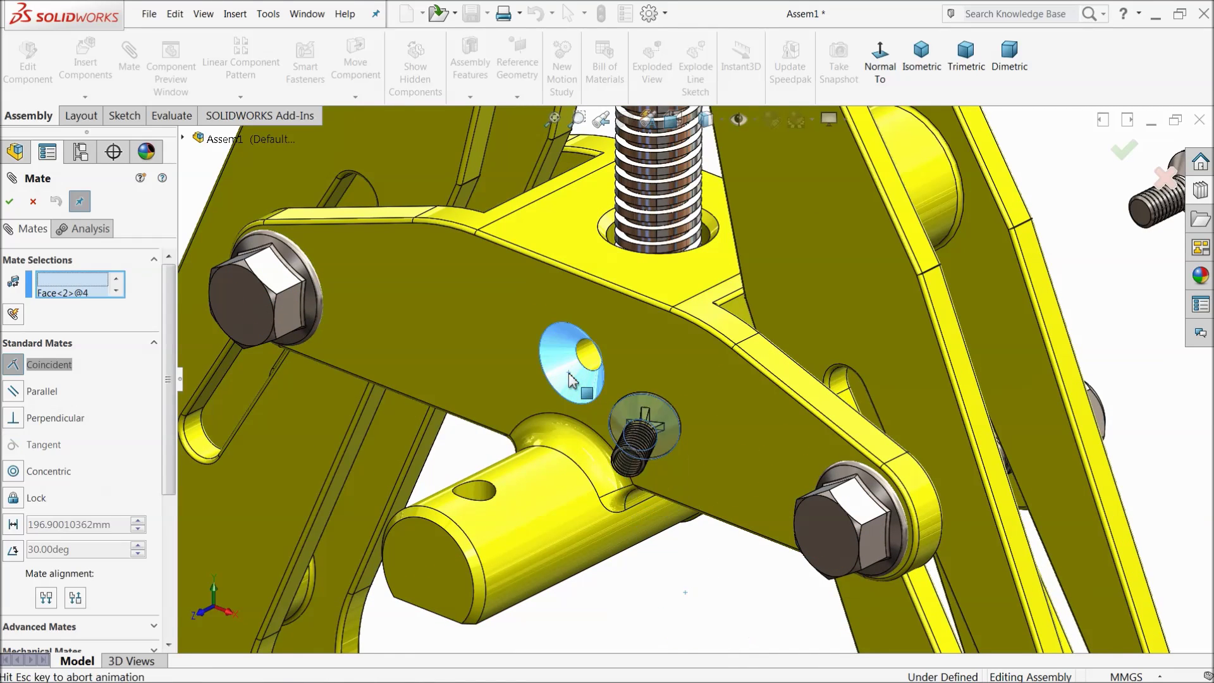
pyautogui.click(504, 355)
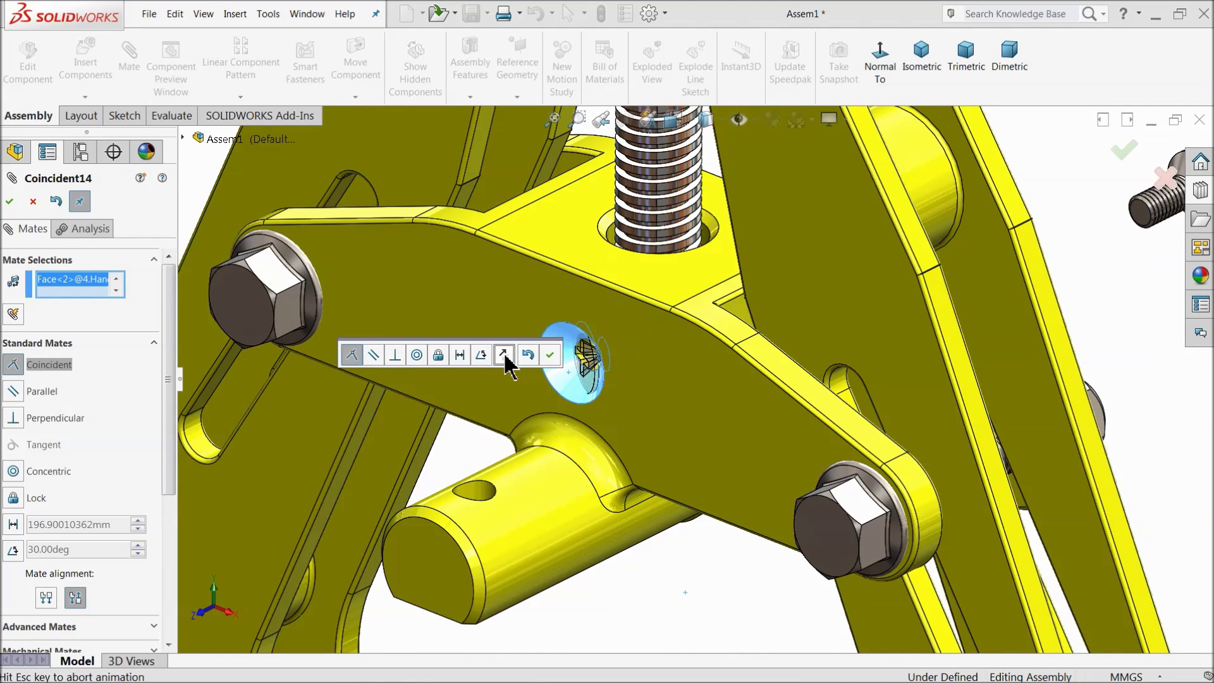
pyautogui.click(547, 356)
# - Seat the second screw's head Coincident in the other countersunk hole of the hand support
pyautogui.moveTo(612, 382); pyautogui.dragTo(661, 412, button='middle')
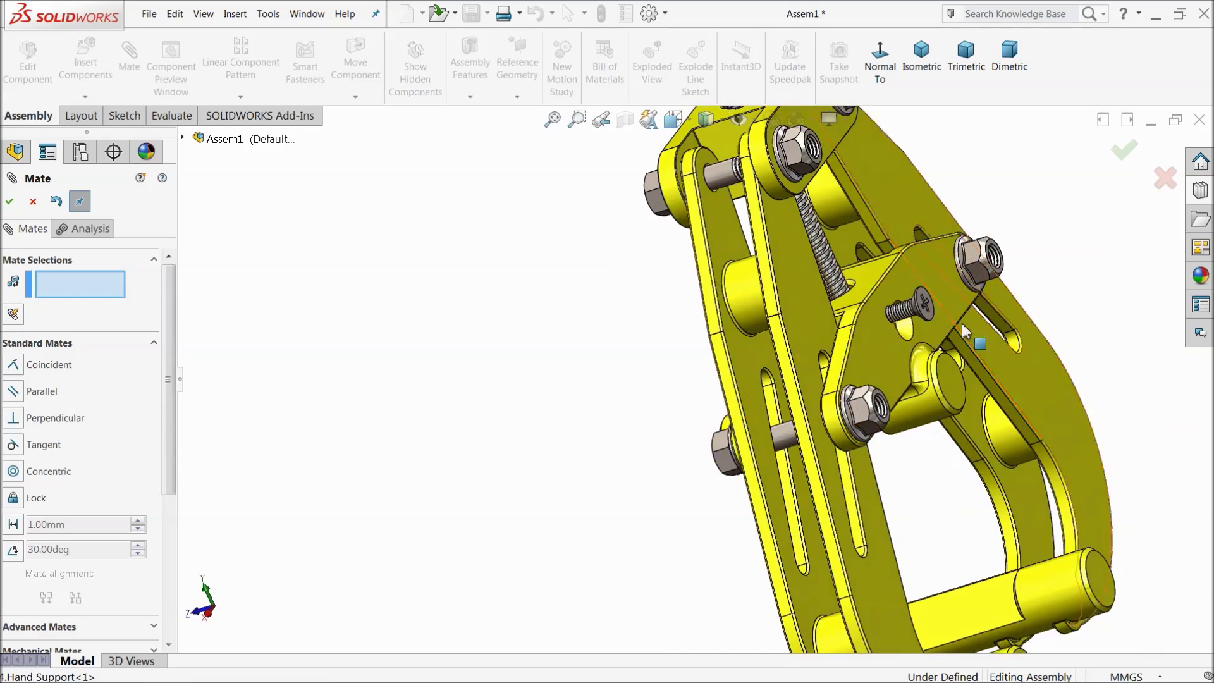
pyautogui.scroll(-6, 881, 350)
pyautogui.scroll(-2, 791, 312)
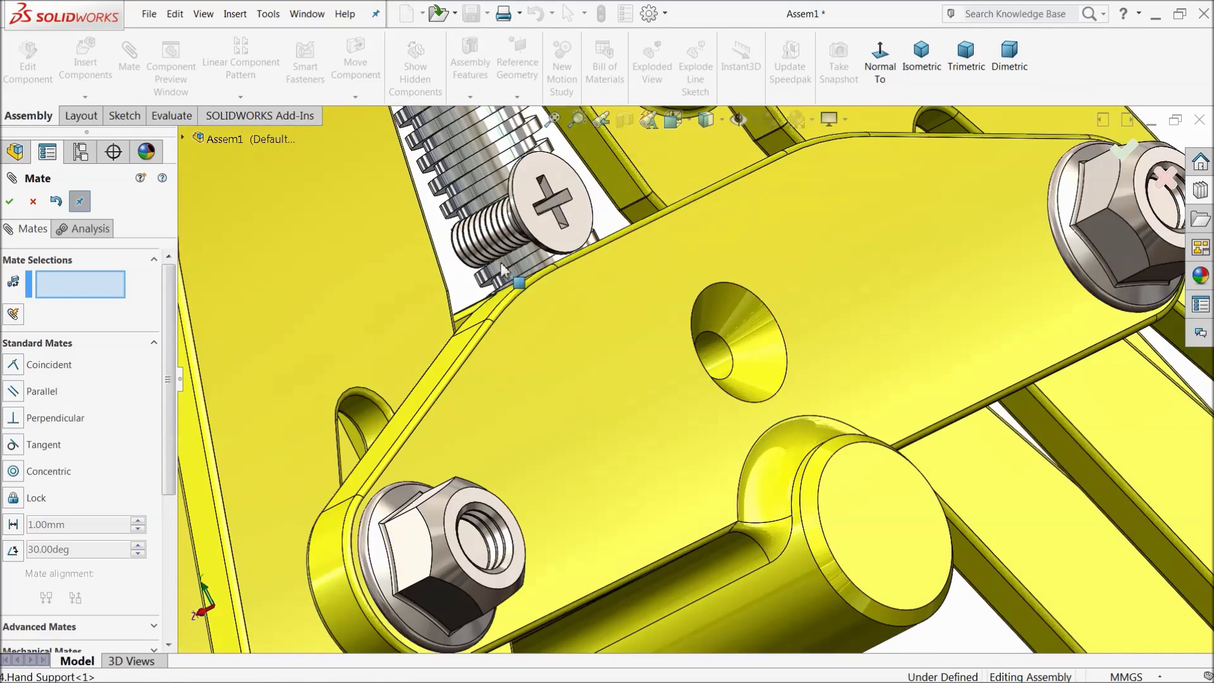
pyautogui.click(737, 311)
pyautogui.scroll(-3, 746, 319)
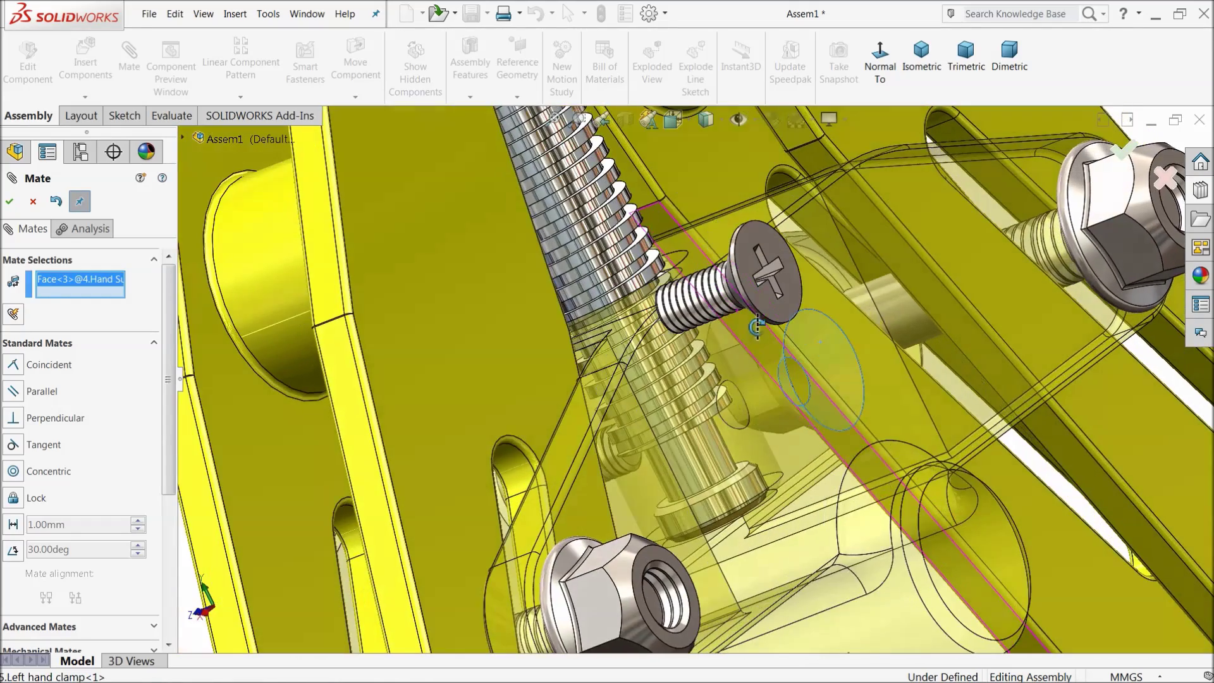
pyautogui.click(733, 289)
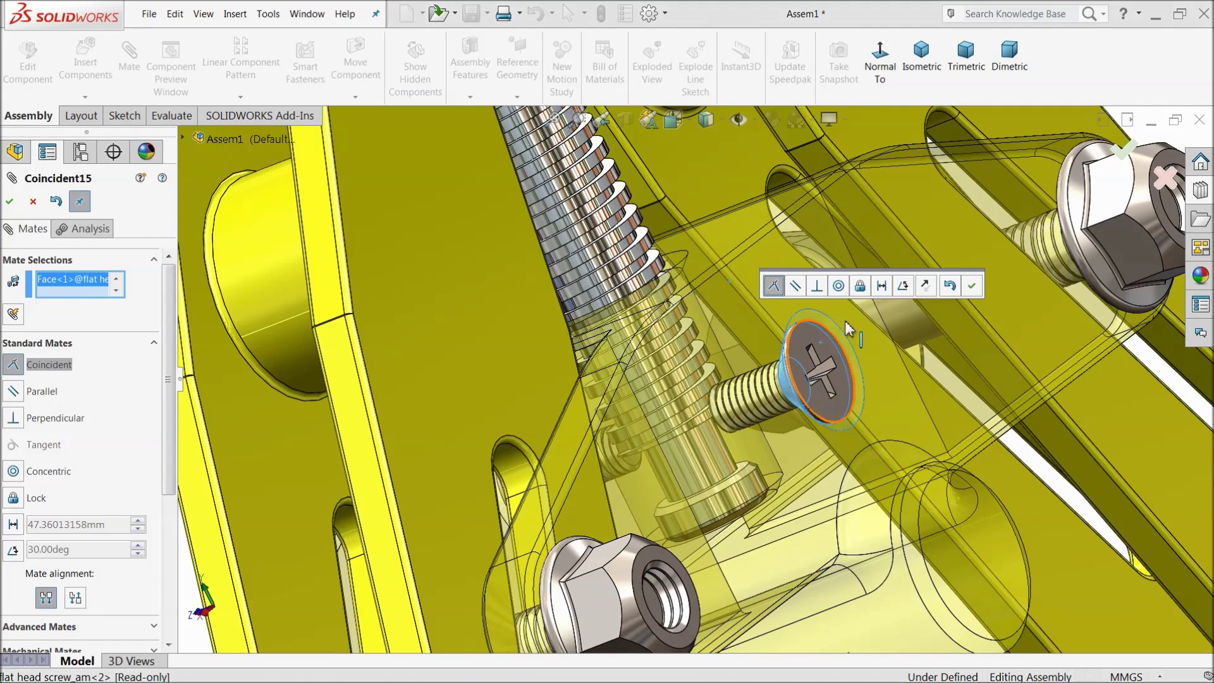
pyautogui.click(974, 288)
pyautogui.scroll(6, 931, 311)
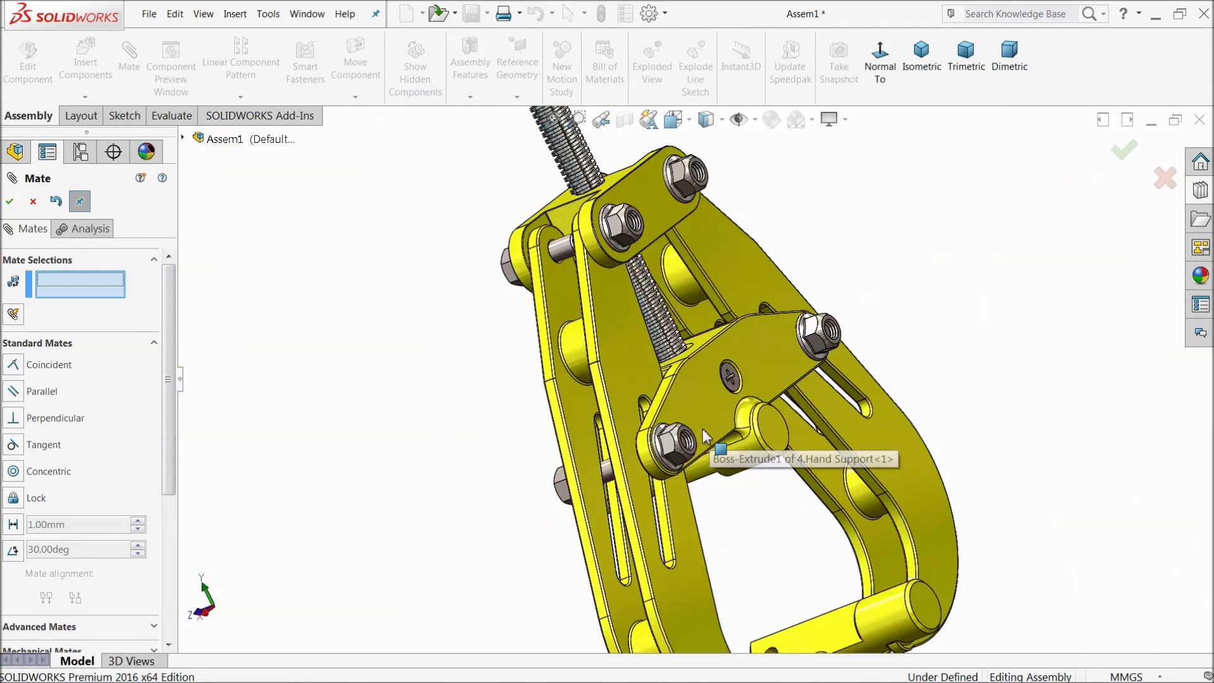
pyautogui.moveTo(784, 386); pyautogui.dragTo(800, 351, button='middle')
pyautogui.click(32, 201)
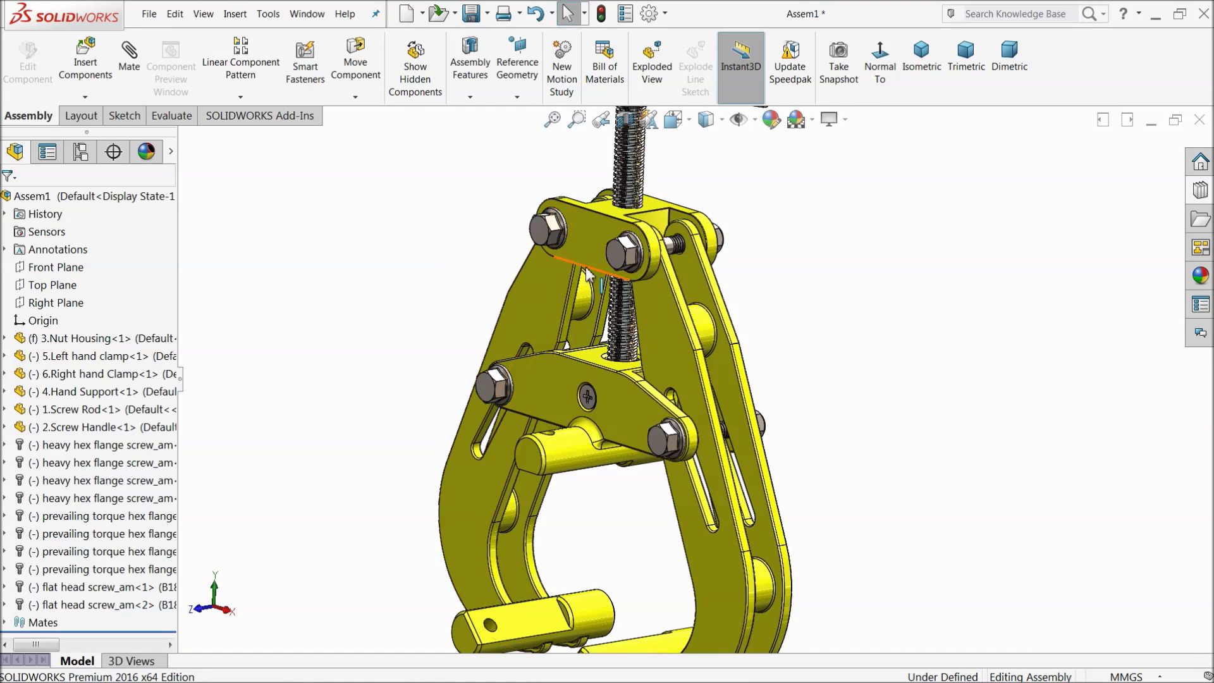
# - Orbit the clamp to face the lower pin's end
pyautogui.scroll(5, 683, 263)
pyautogui.scroll(-4, 658, 484)
pyautogui.moveTo(621, 345); pyautogui.dragTo(678, 433, button='middle')
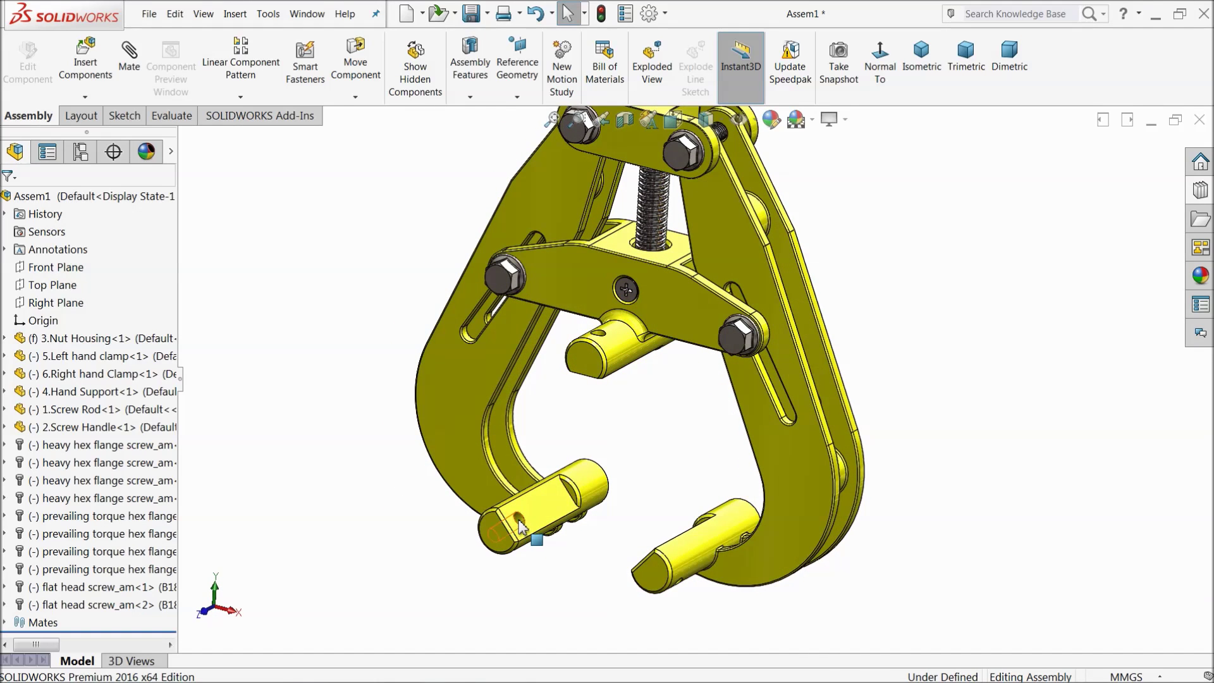
pyautogui.click(520, 527)
pyautogui.click(971, 329)
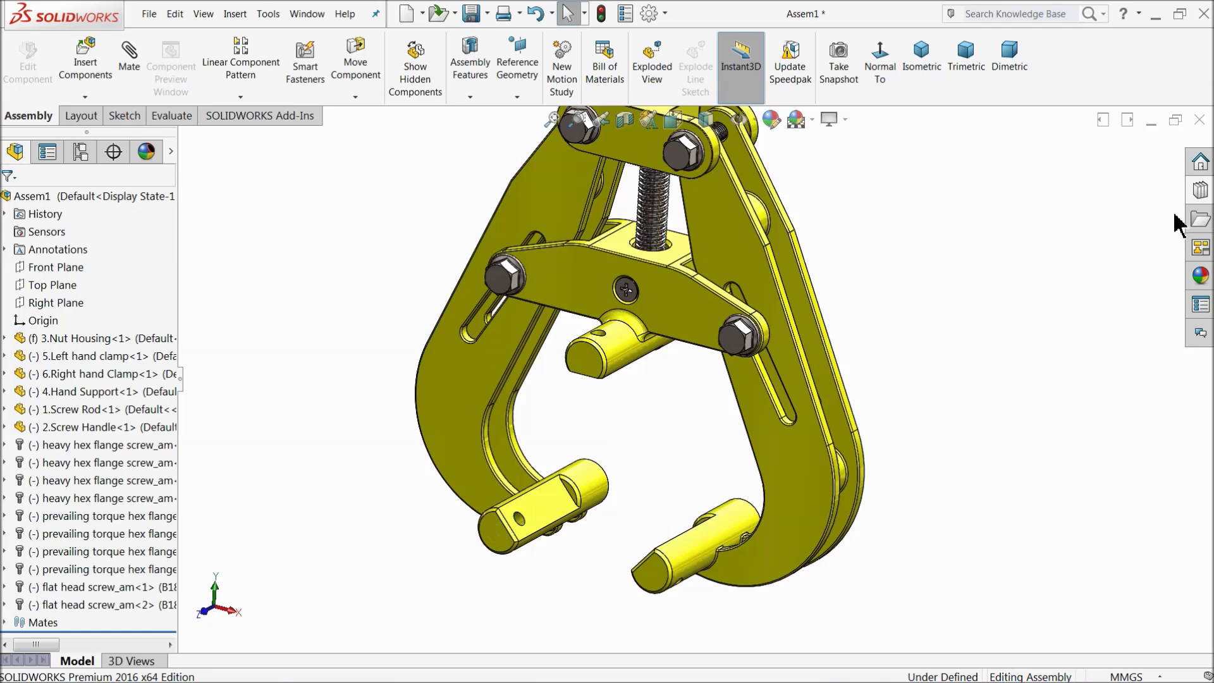
# - Drag a socket head cap screw from Toolbox Socket Head Screws into the assembly
pyautogui.click(1202, 191)
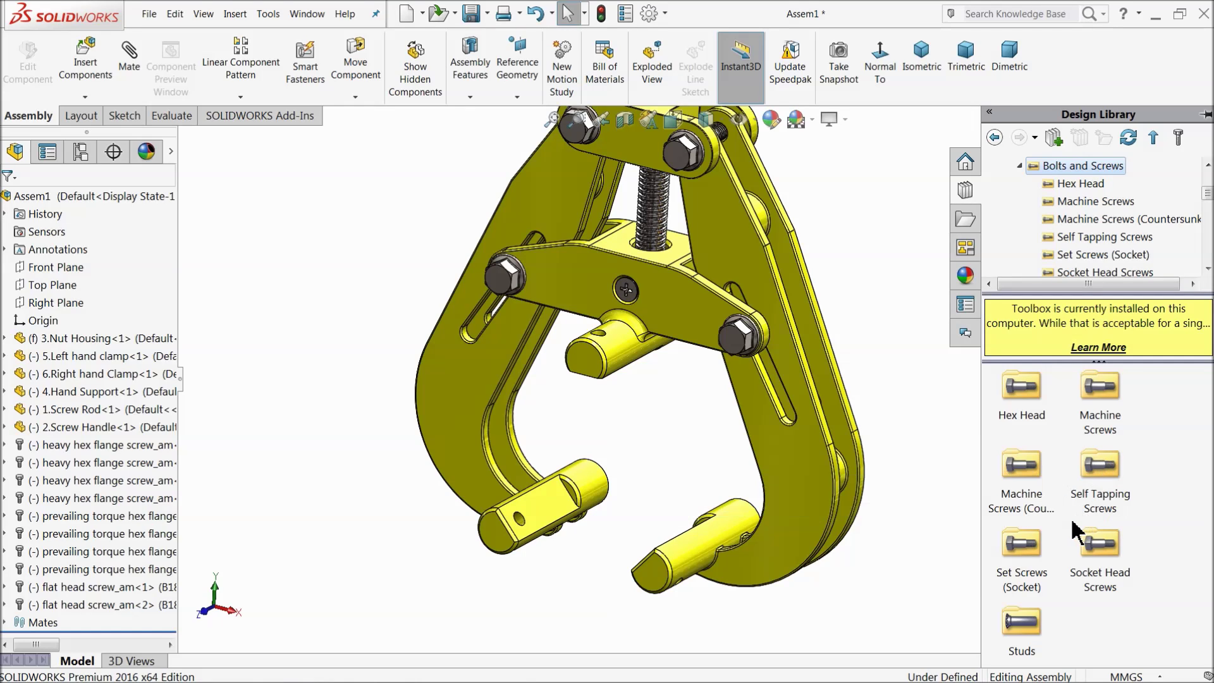
pyautogui.doubleClick(1096, 545)
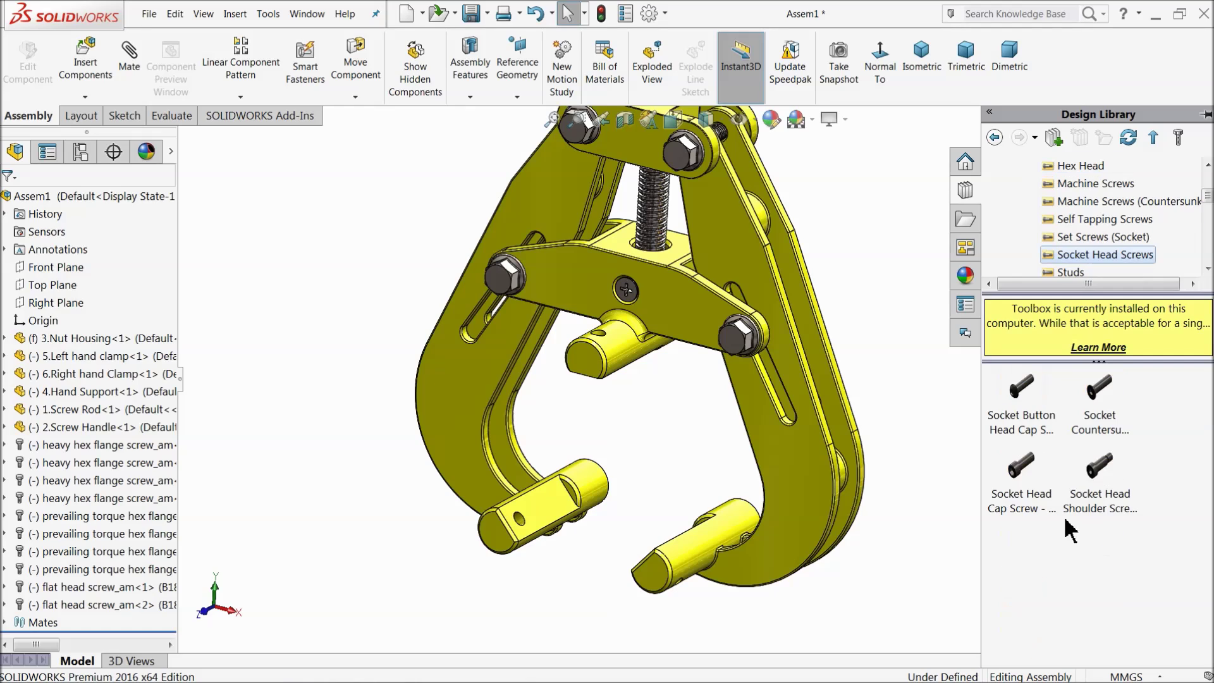
pyautogui.moveTo(1056, 499)
pyautogui.moveTo(1029, 423)
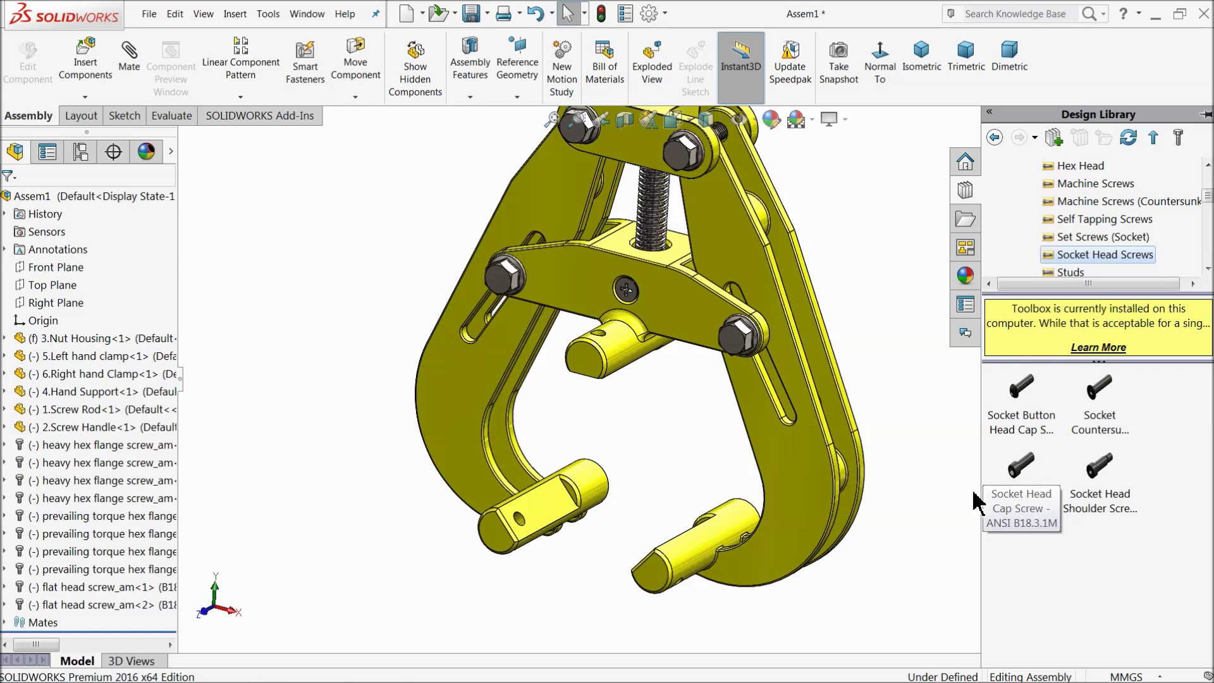
pyautogui.scroll(-2, 601, 516)
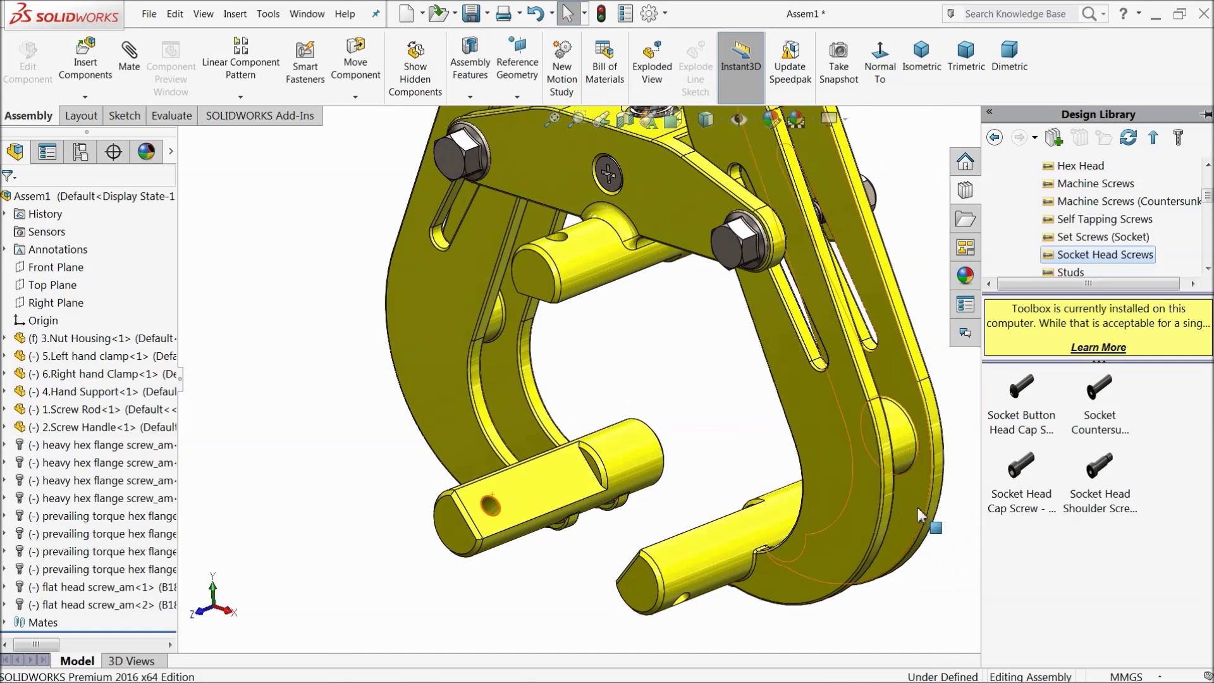
pyautogui.moveTo(1015, 481); pyautogui.dragTo(768, 493)
# - Move the screw into open space and size it M6 × 40, keeping Hex drive
pyautogui.moveTo(578, 479); pyautogui.dragTo(495, 511)
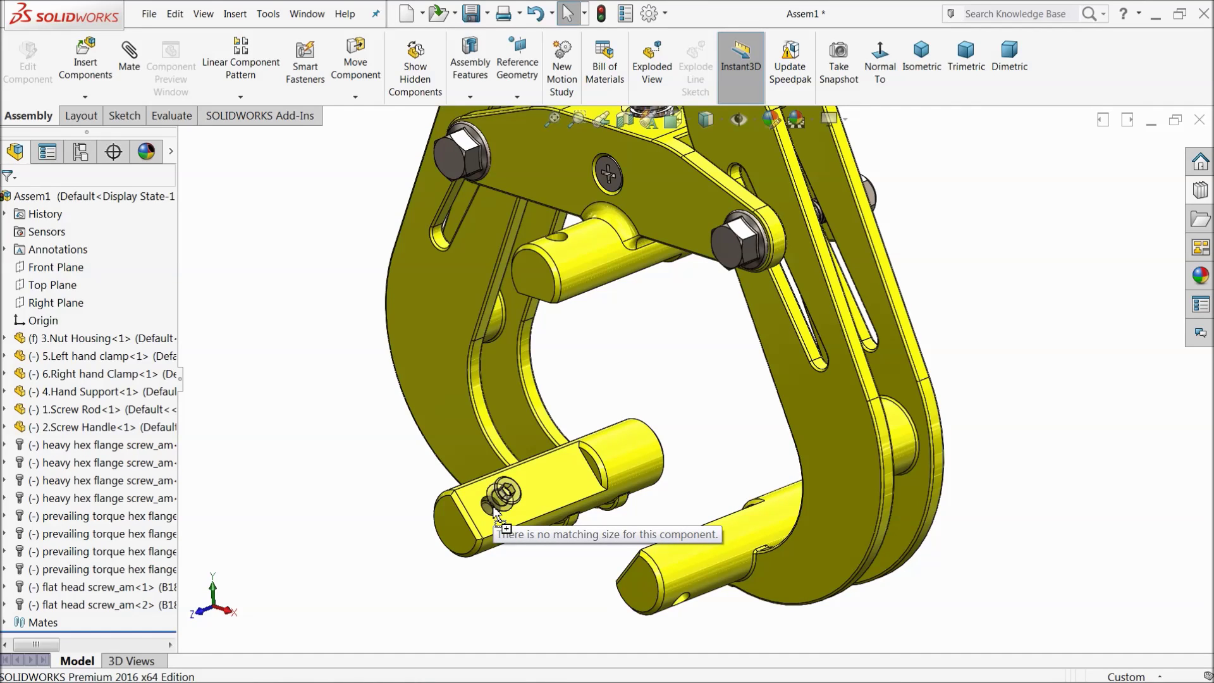
pyautogui.moveTo(496, 511); pyautogui.dragTo(391, 482)
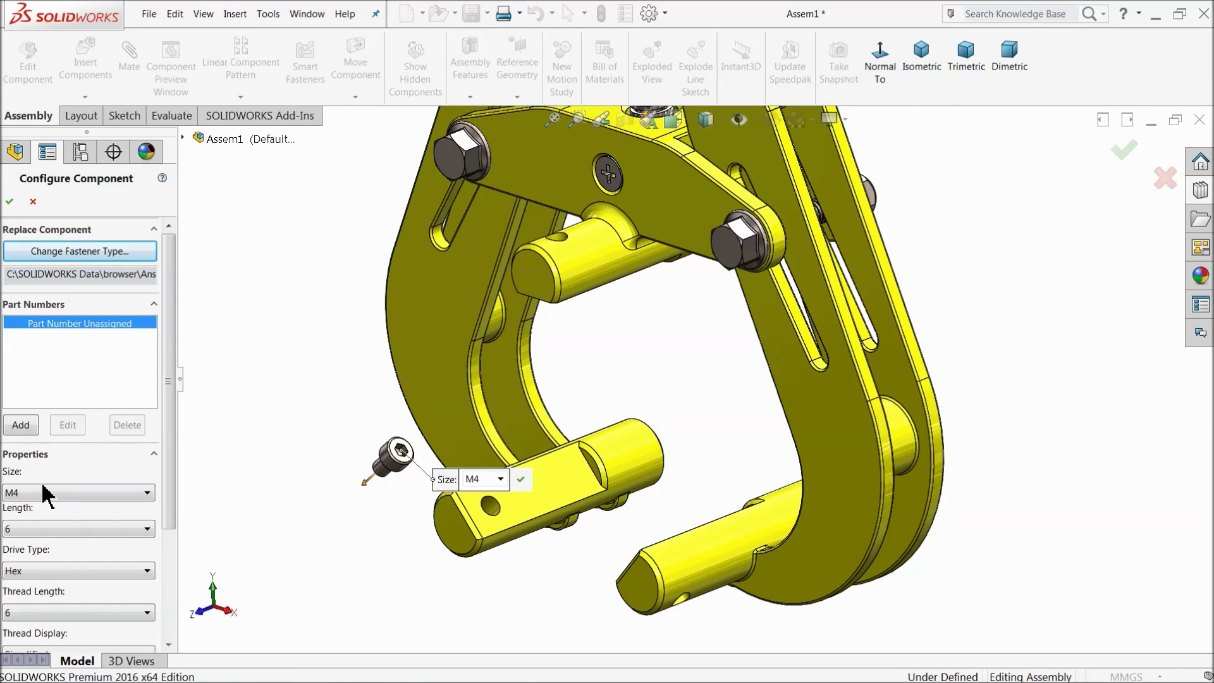
pyautogui.click(43, 492)
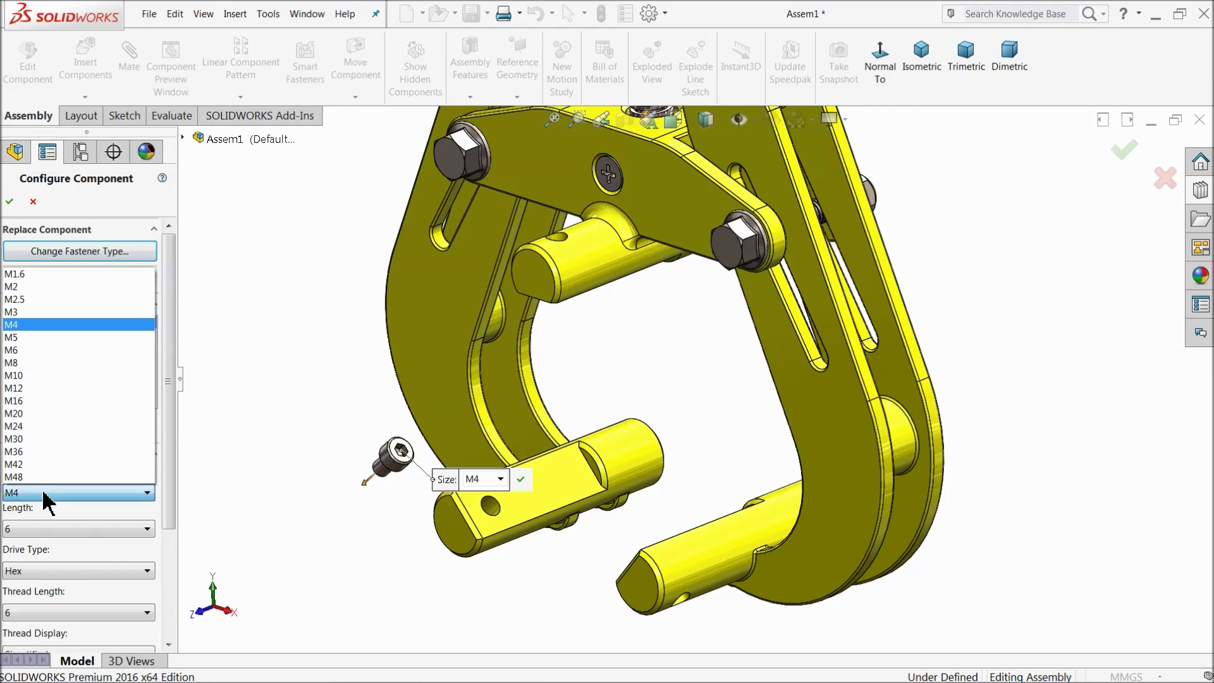
pyautogui.click(32, 351)
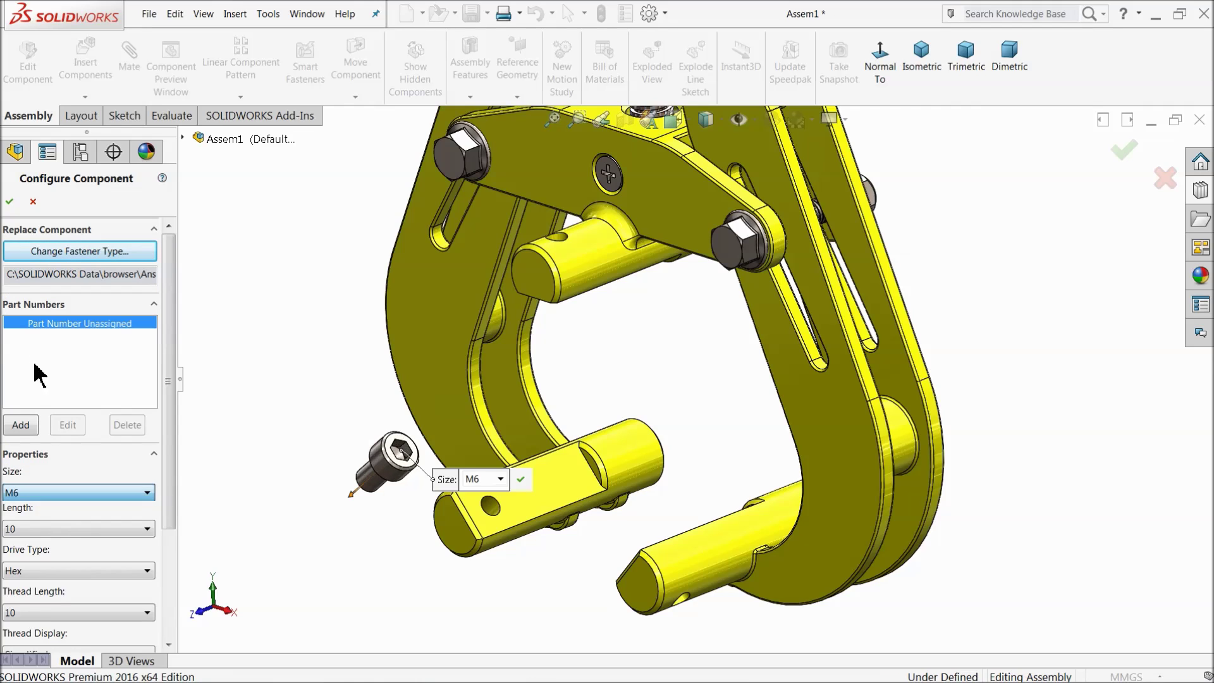
pyautogui.click(52, 530)
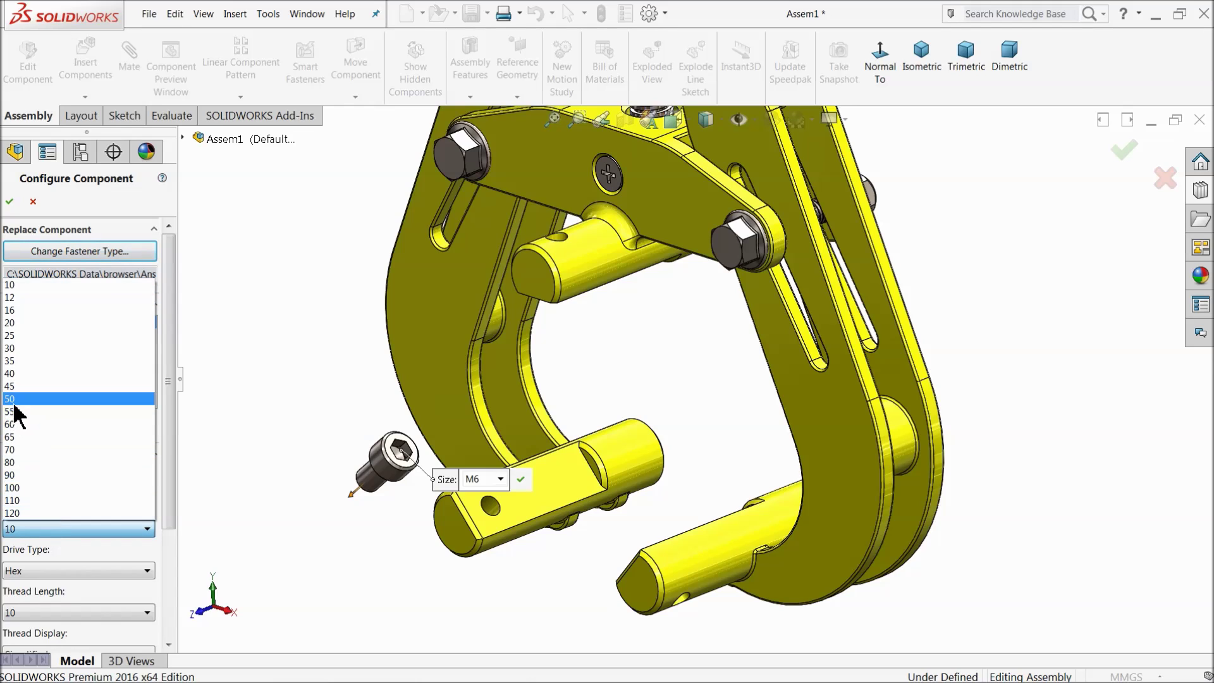
pyautogui.click(20, 374)
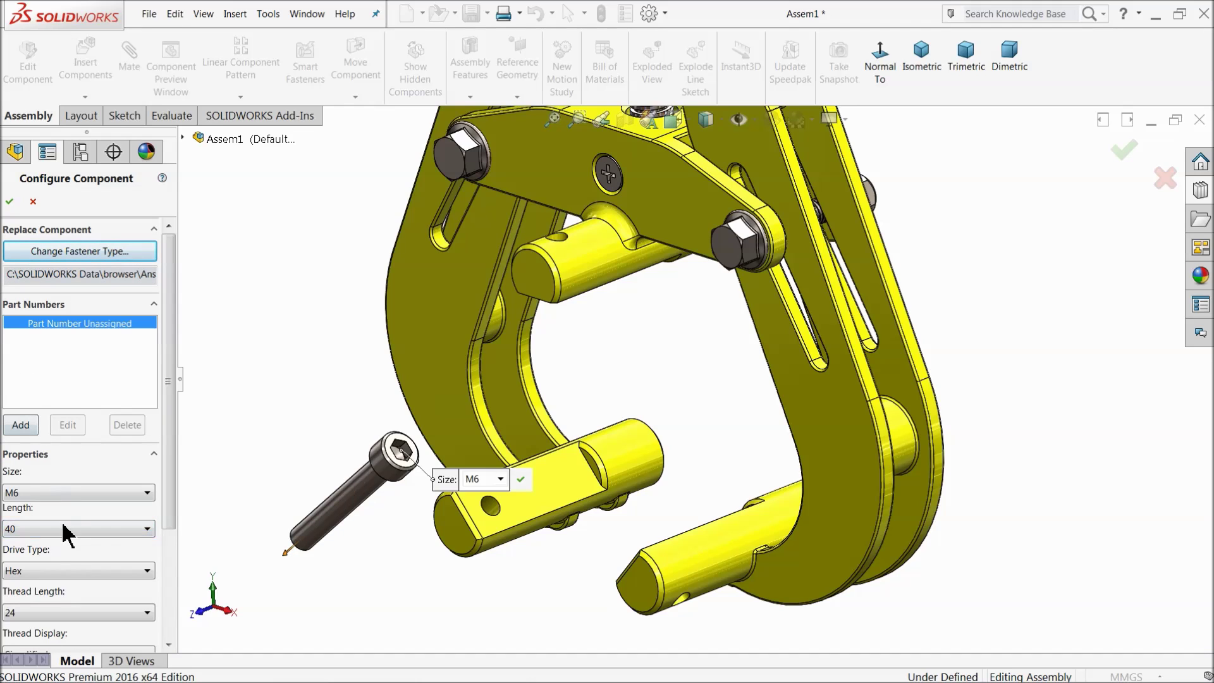
pyautogui.click(43, 571)
pyautogui.click(41, 572)
# - Set the screw's thread length to 40 and thread display to Schematic
pyautogui.click(40, 612)
pyautogui.click(42, 628)
pyautogui.moveTo(162, 493); pyautogui.dragTo(166, 591)
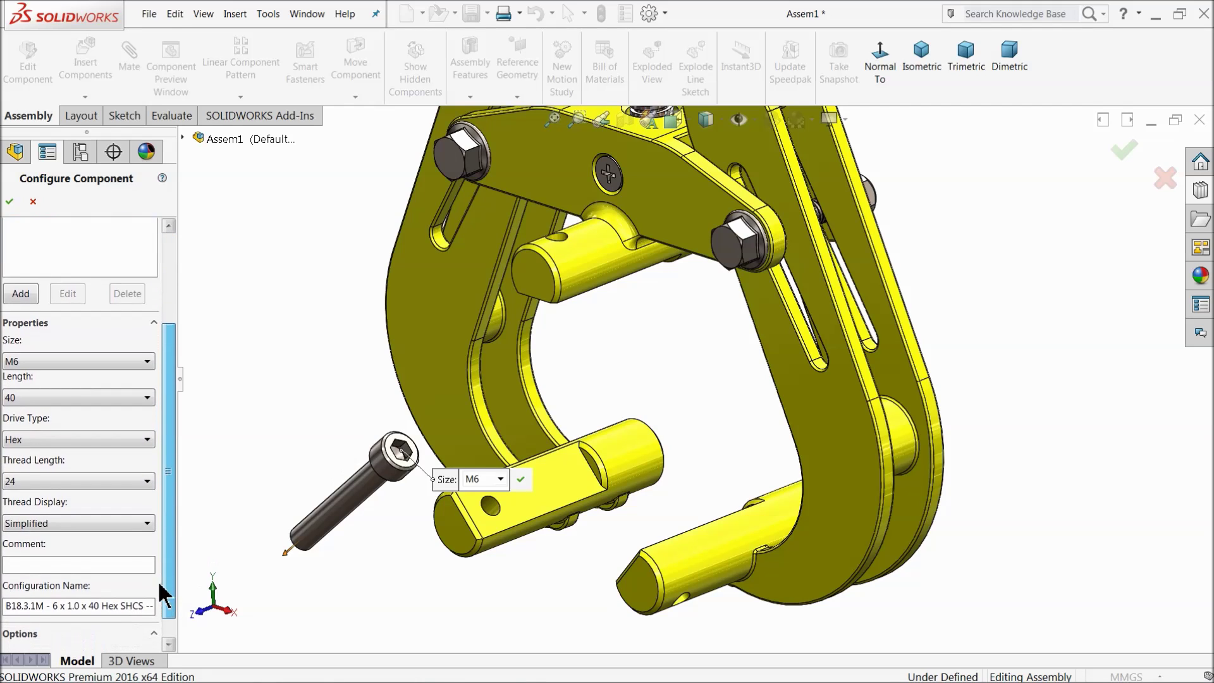
pyautogui.click(28, 483)
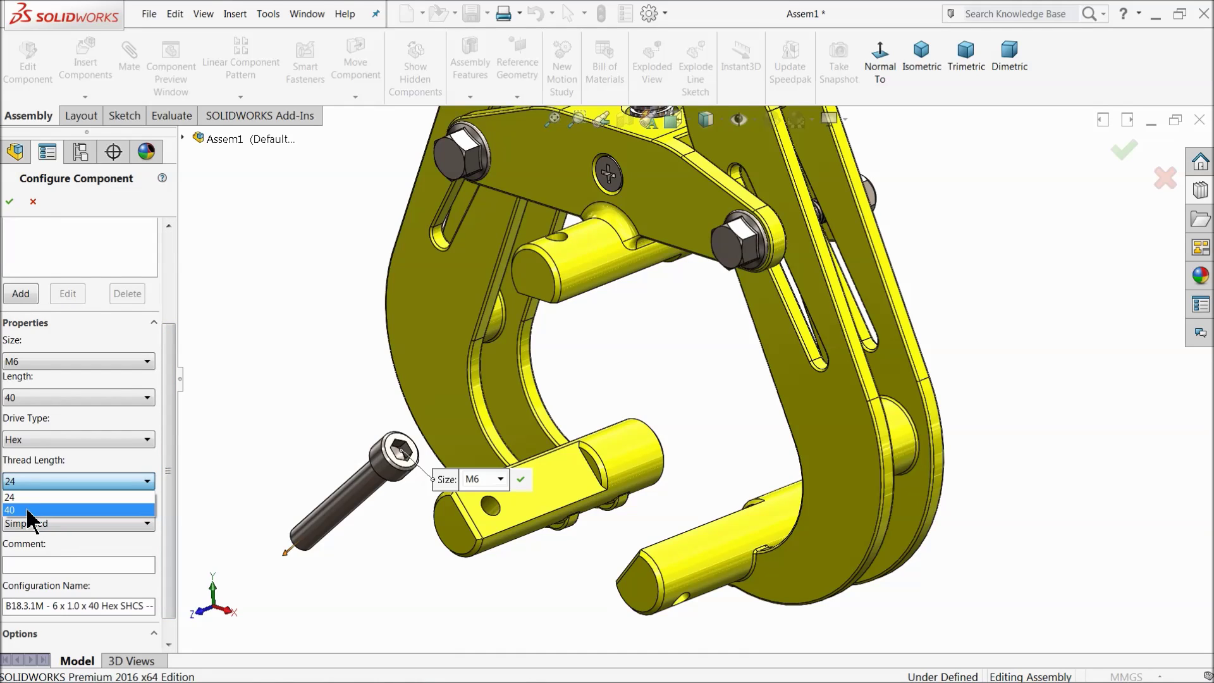
pyautogui.click(25, 509)
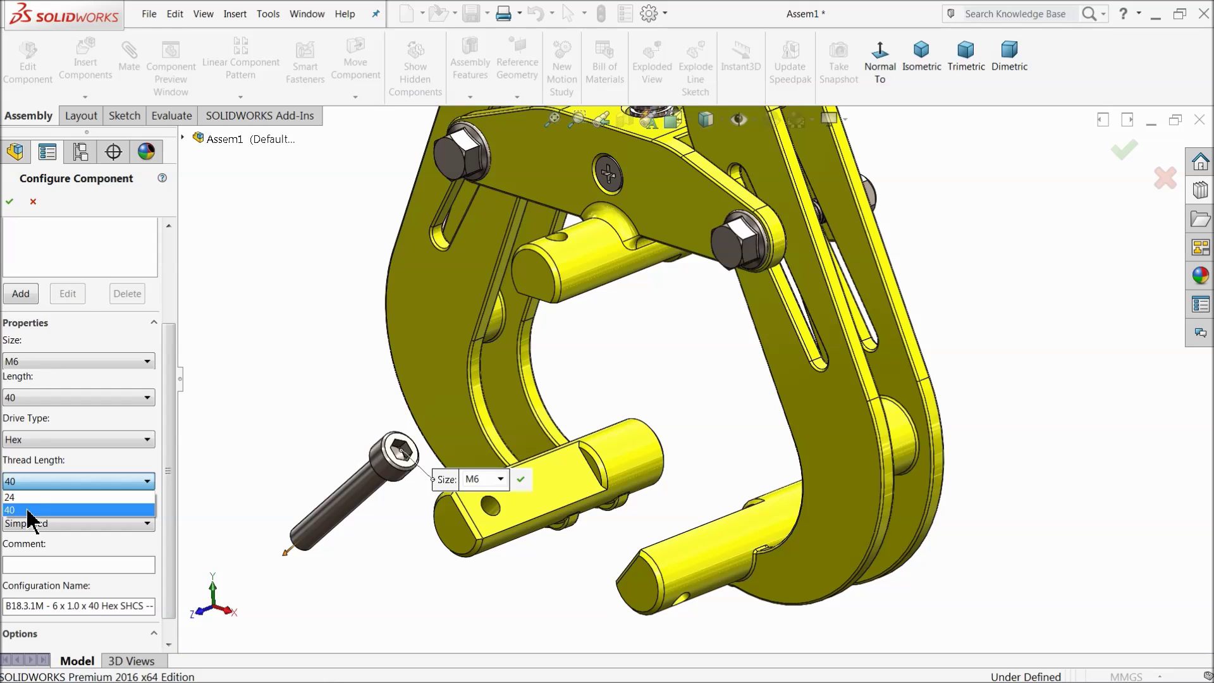
pyautogui.moveTo(266, 412); pyautogui.dragTo(297, 387, button='middle')
pyautogui.click(28, 525)
pyautogui.click(28, 567)
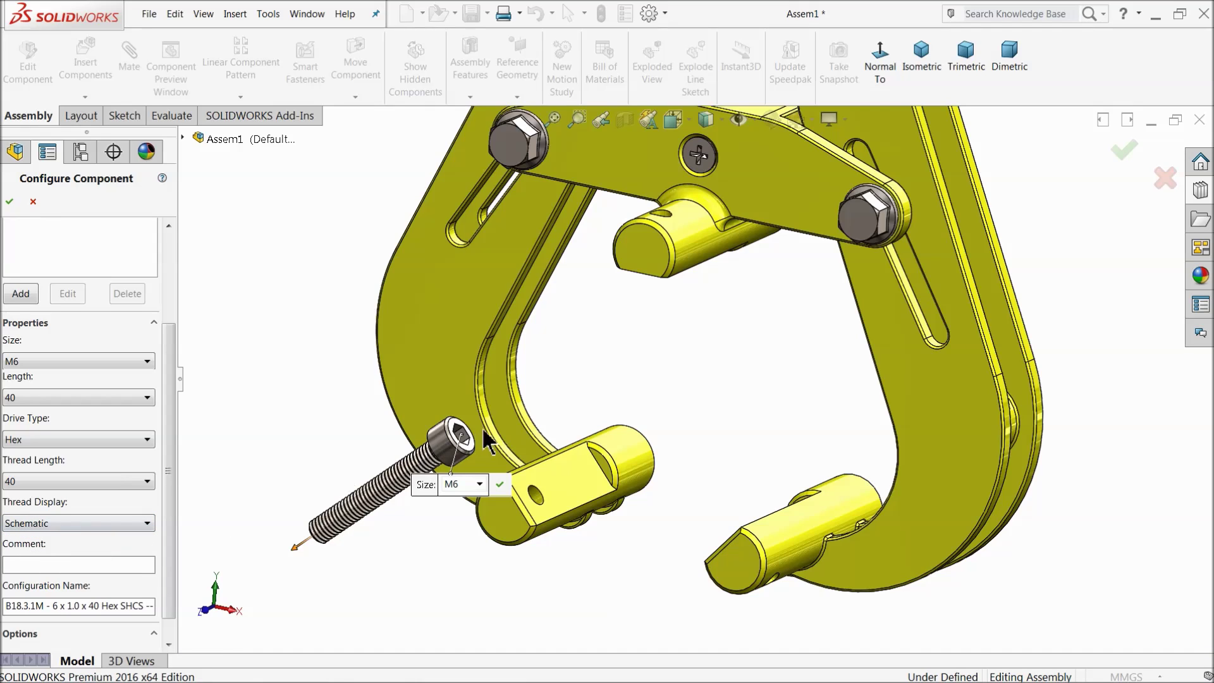
# - Place two more screw copies at the upper and lower pin holes, then start a mate
pyautogui.click(10, 201)
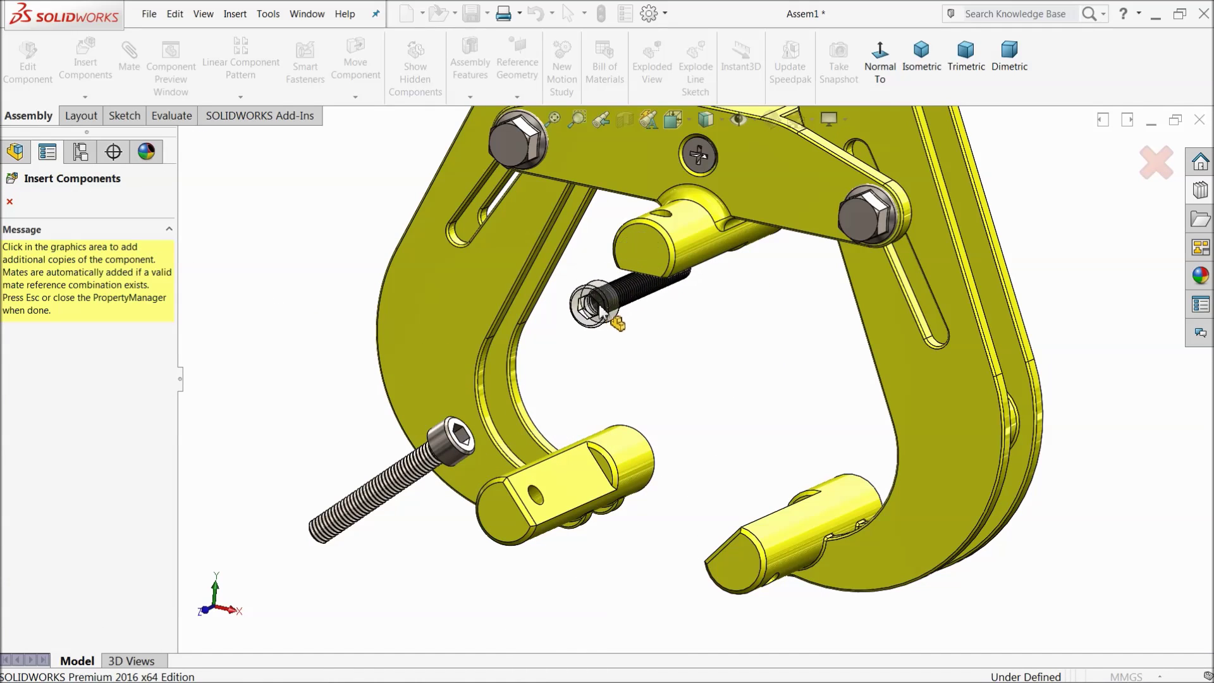
pyautogui.click(595, 308)
pyautogui.click(728, 452)
pyautogui.click(9, 201)
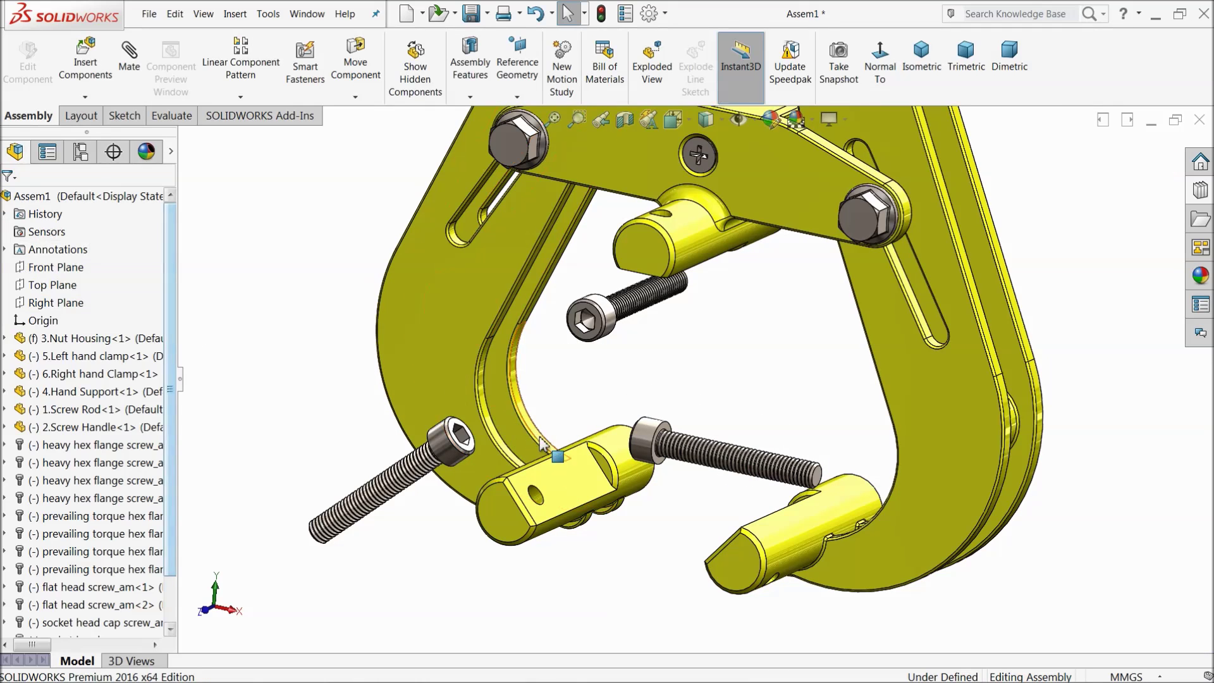
pyautogui.scroll(2, 574, 377)
pyautogui.scroll(-5, 575, 377)
pyautogui.click(129, 57)
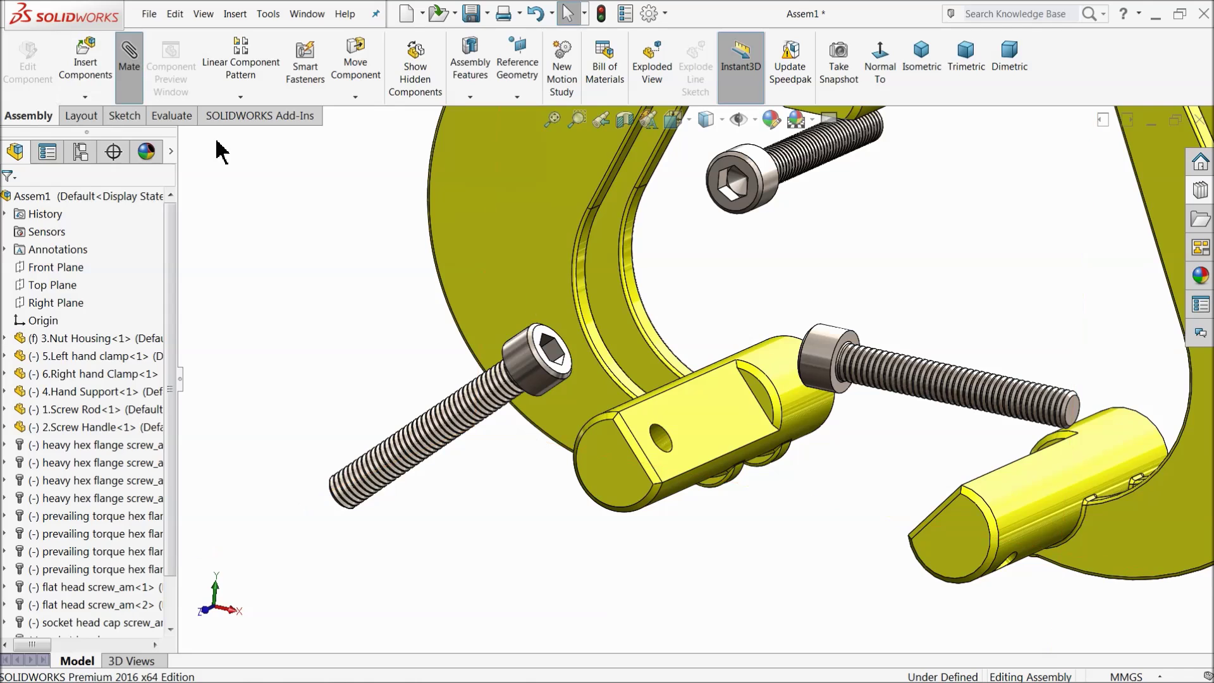
# - Mate the M6 screw head concentric with the left hand clamp's hole, flipping its alignment
pyautogui.scroll(-1, 718, 389)
pyautogui.scroll(3, 696, 395)
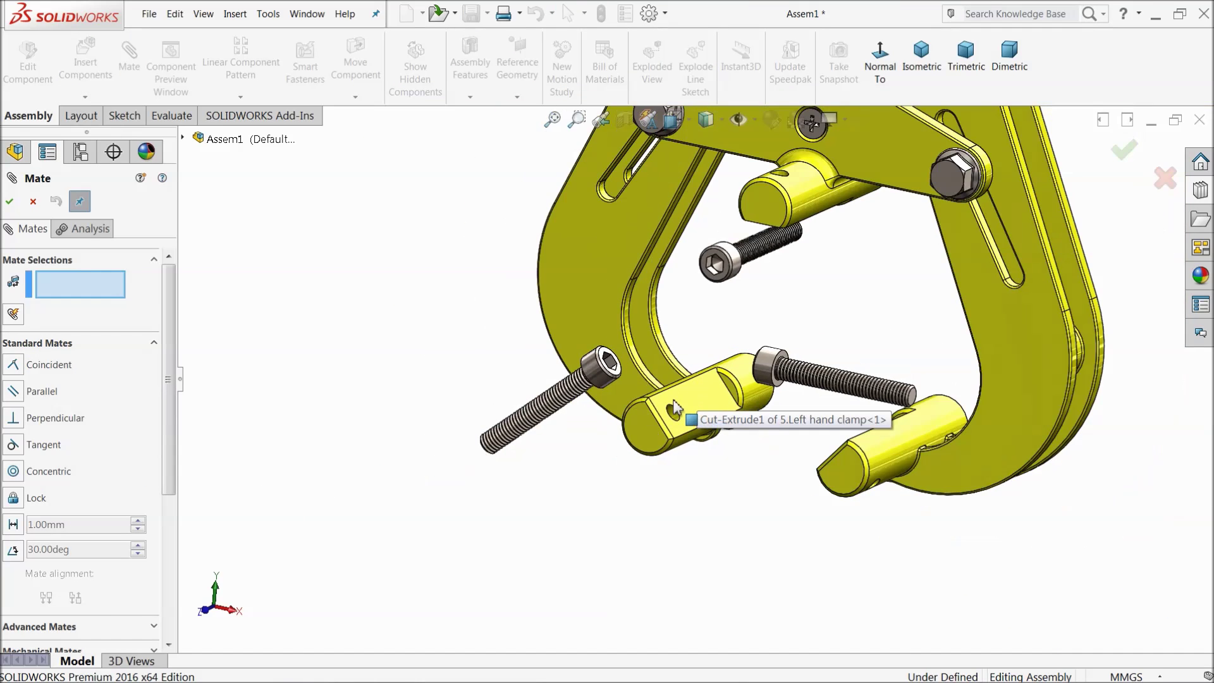
pyautogui.scroll(-3, 674, 408)
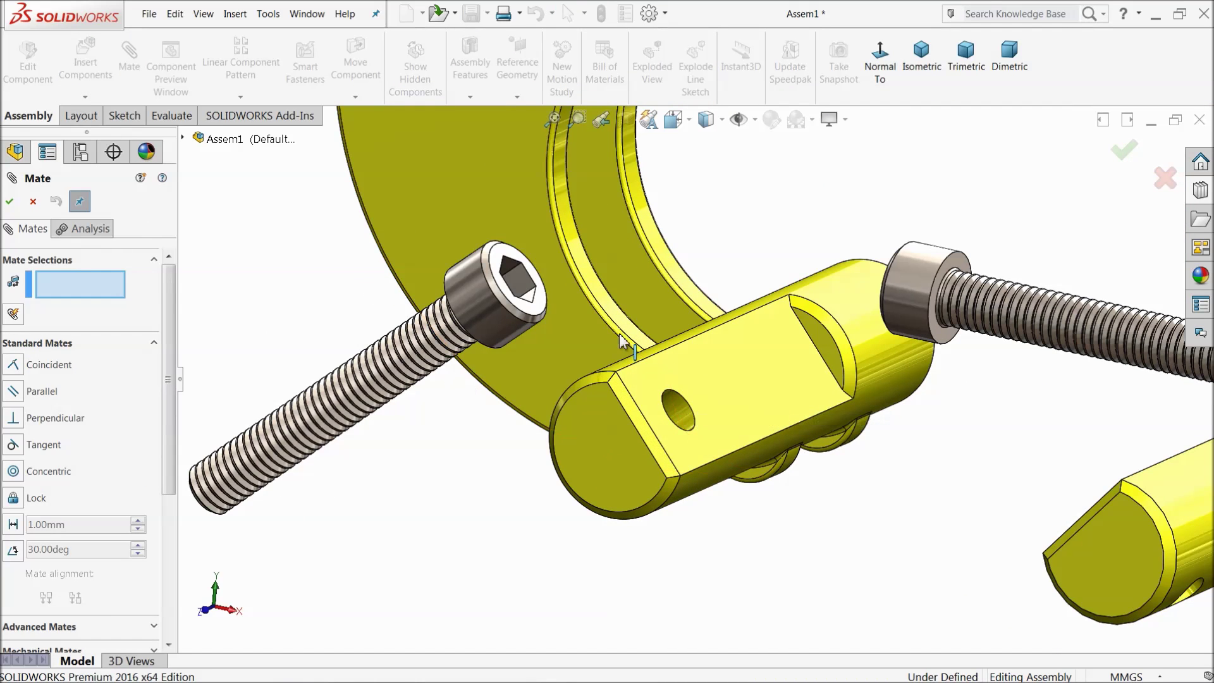
pyautogui.scroll(3, 626, 347)
pyautogui.scroll(-3, 640, 412)
pyautogui.click(623, 432)
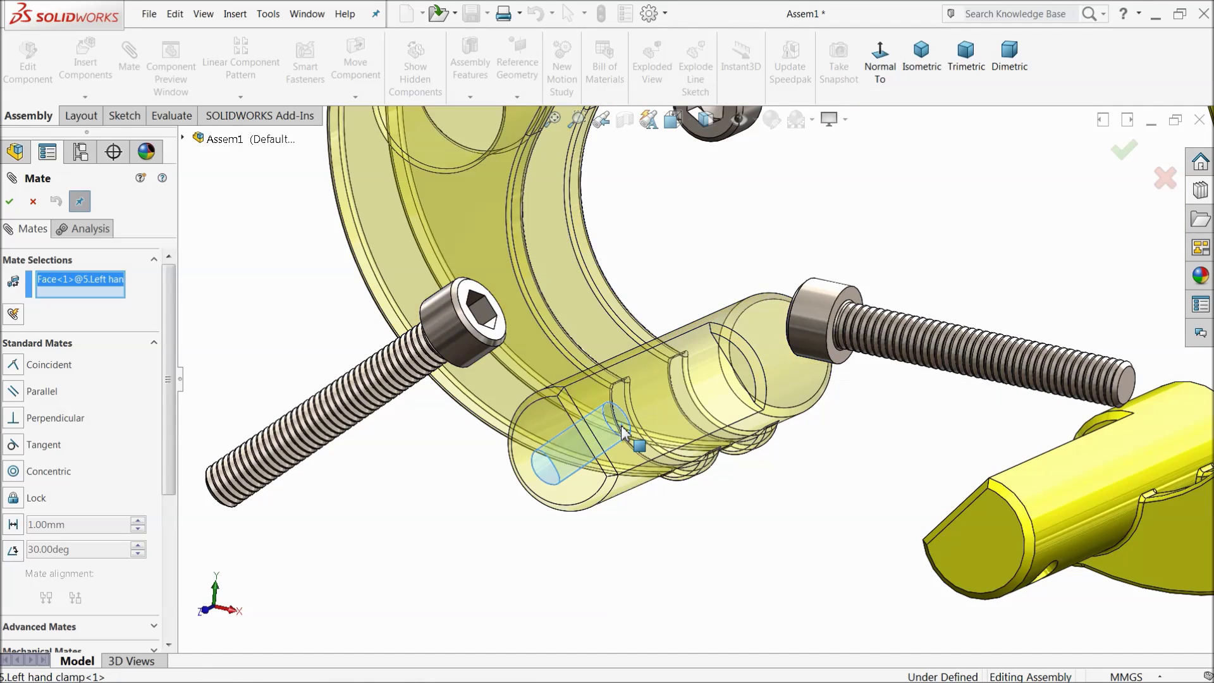
pyautogui.click(455, 336)
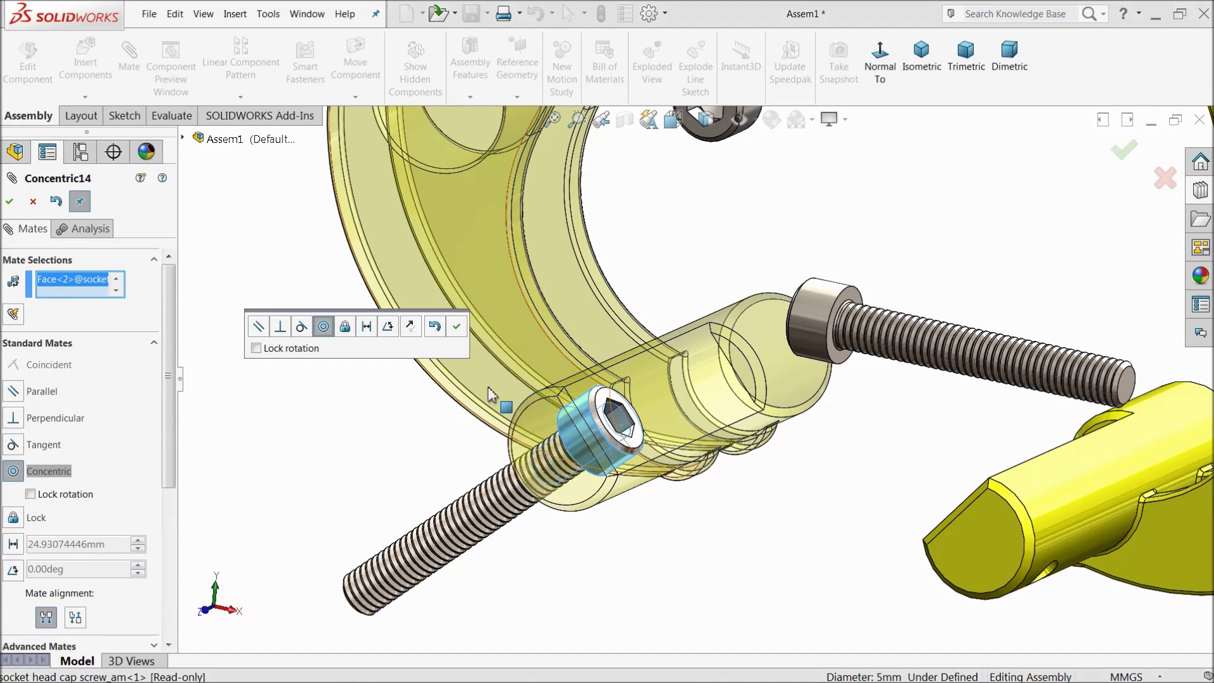
pyautogui.click(410, 327)
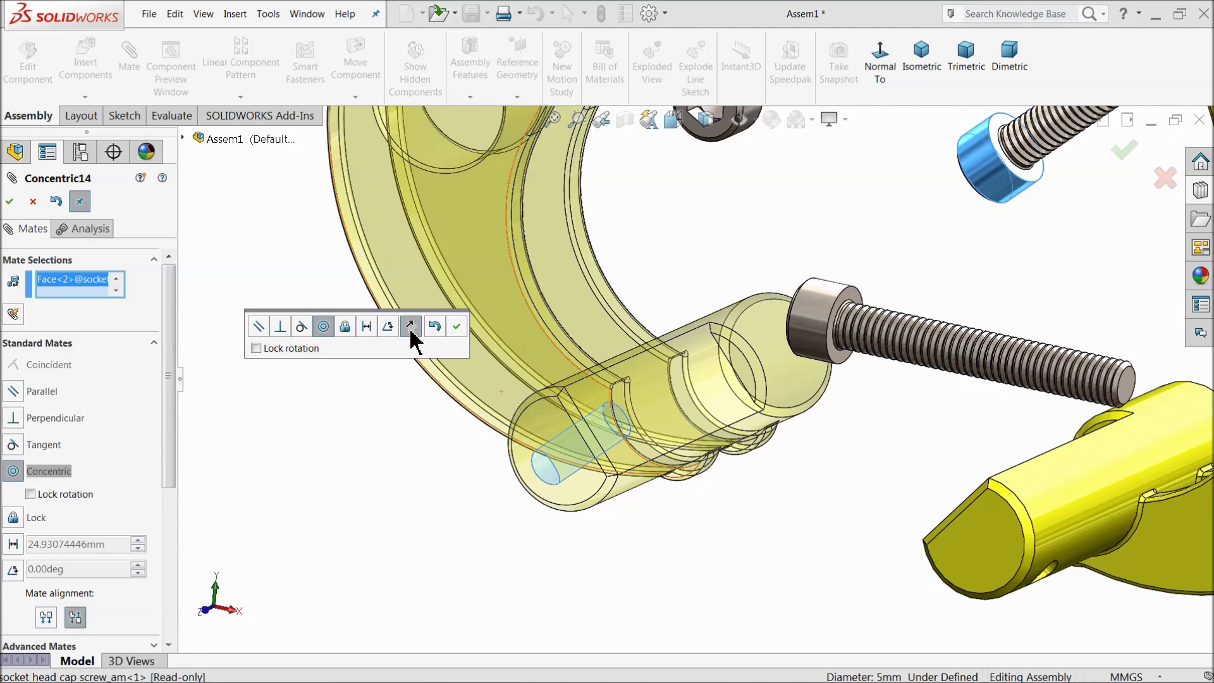
pyautogui.click(457, 327)
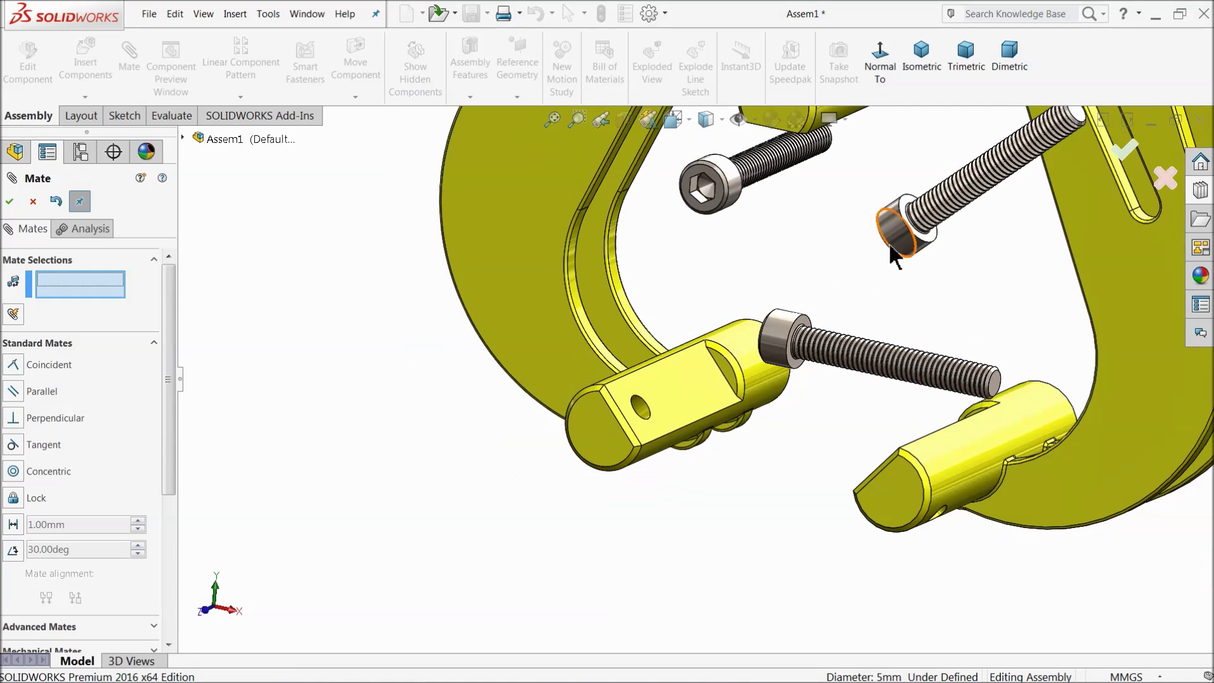
# - Hold the screw head underside 30 mm from the clamp block's flat face with a distance mate
pyautogui.moveTo(903, 241); pyautogui.dragTo(434, 475)
pyautogui.scroll(-5, 581, 395)
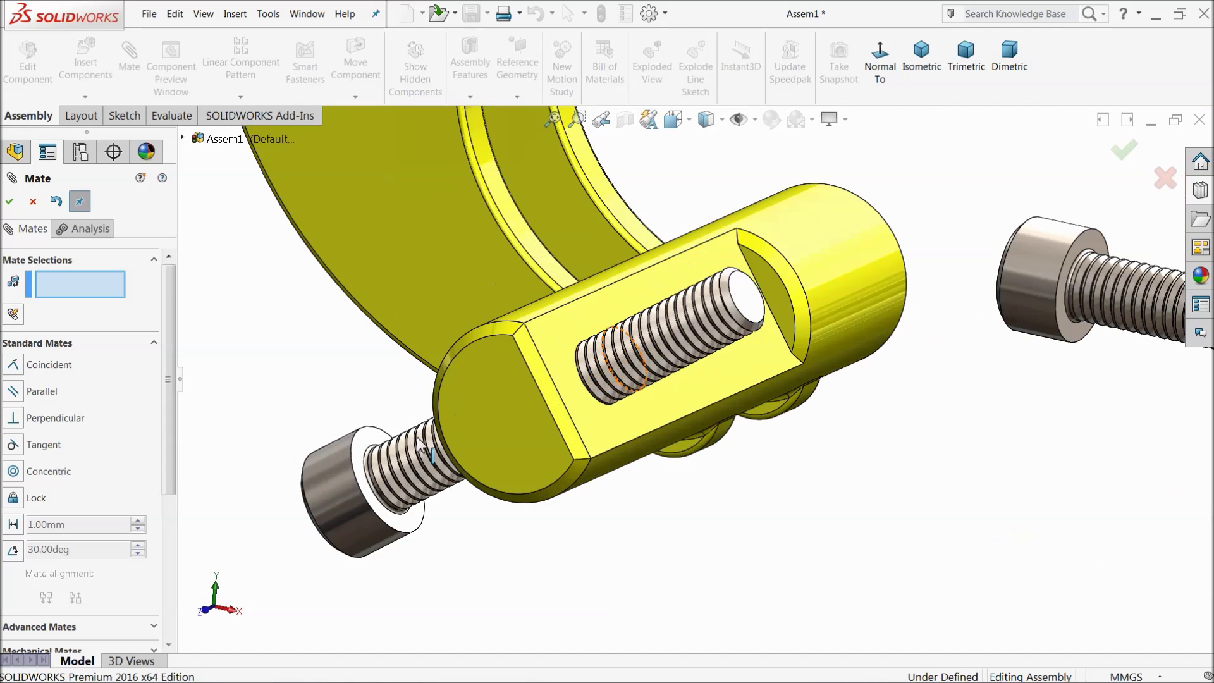
pyautogui.click(386, 446)
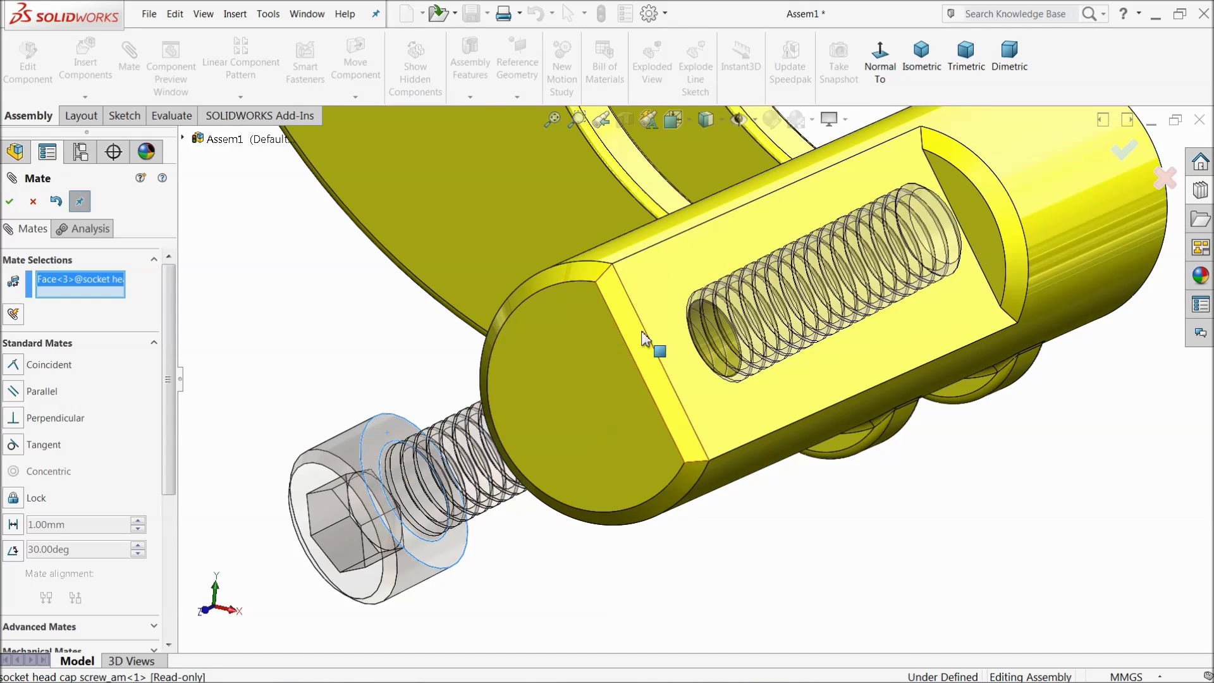
pyautogui.click(661, 301)
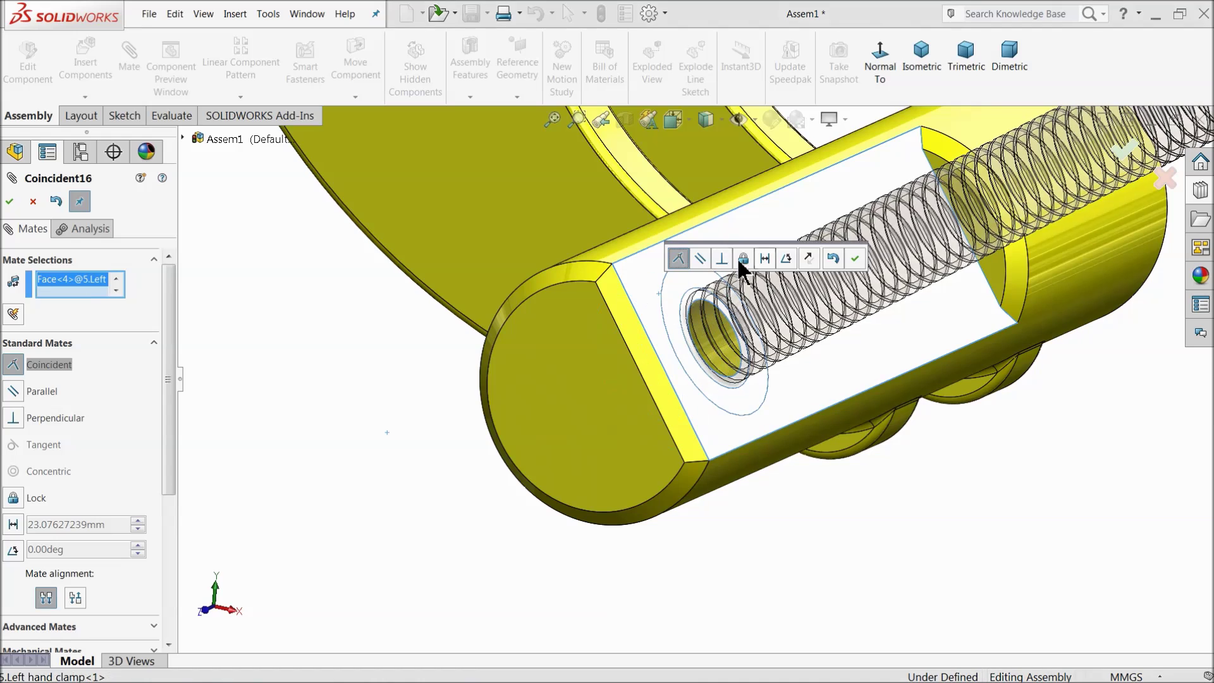
pyautogui.click(765, 258)
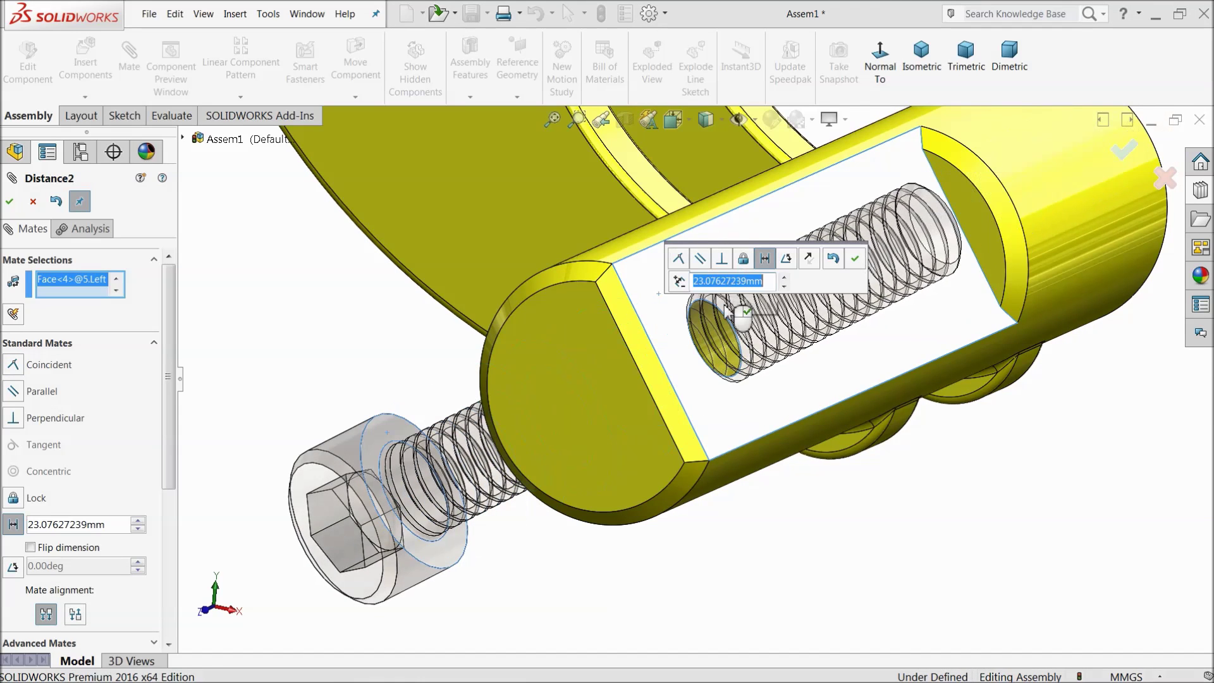
pyautogui.write('30')
pyautogui.press('Return')
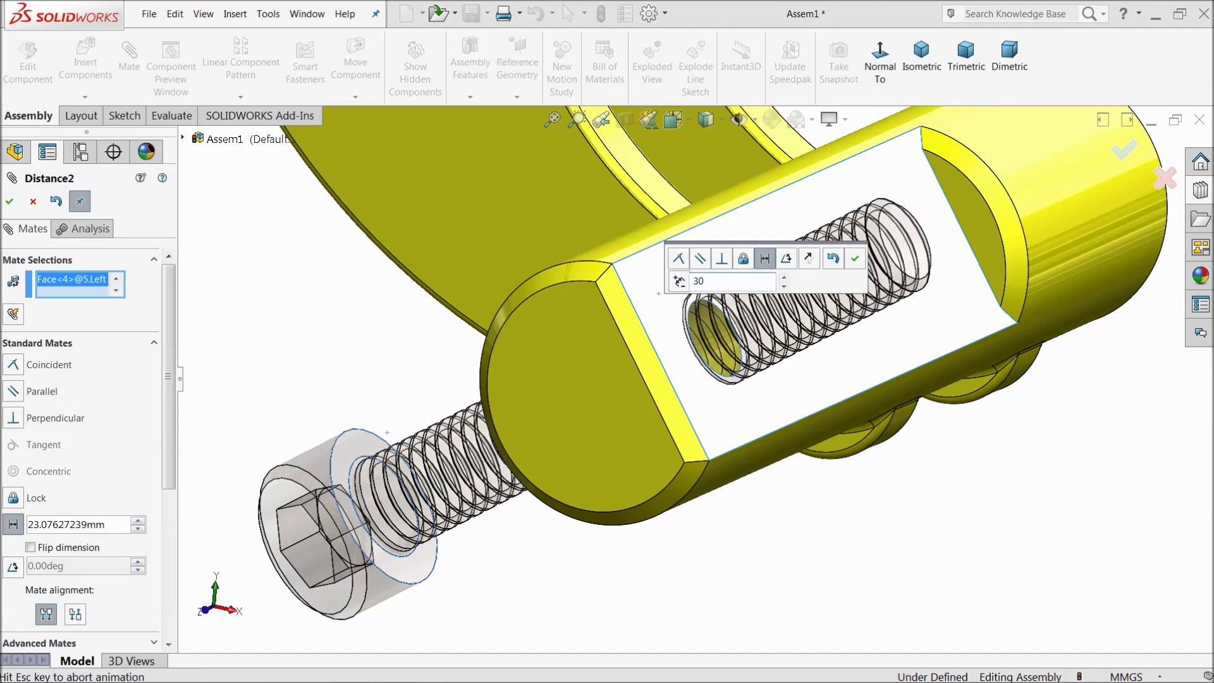
pyautogui.click(855, 259)
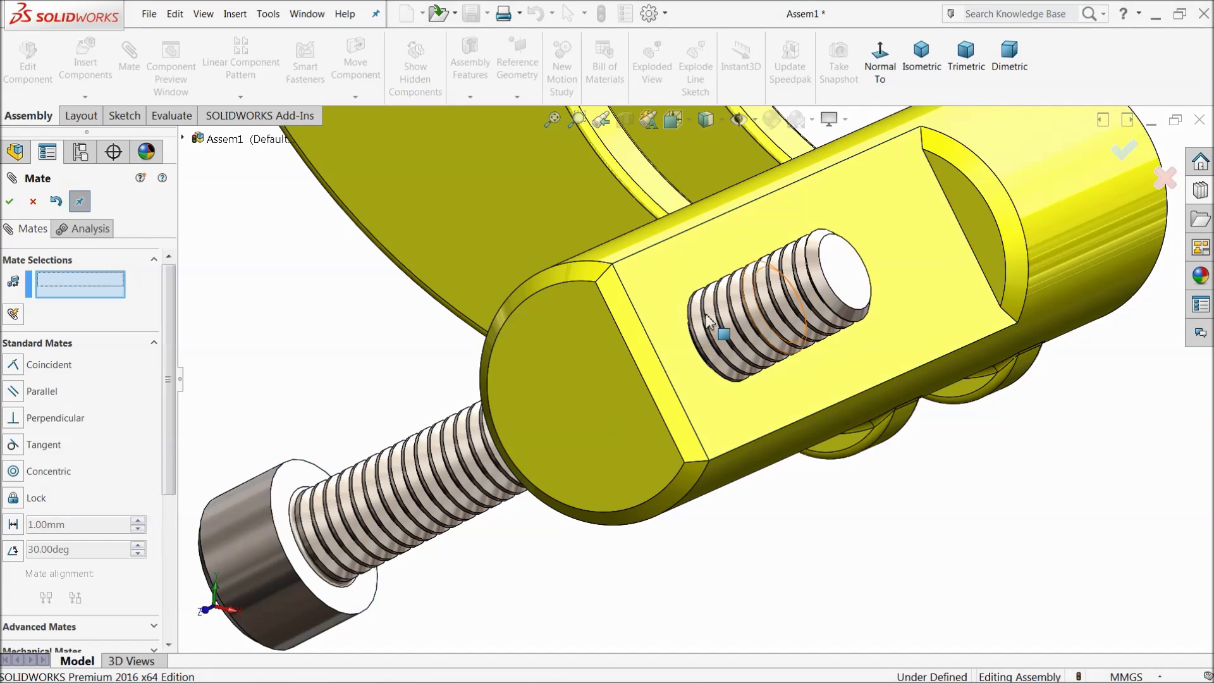
# - Zoom to fit and pick the second screw's head face for its next mate
pyautogui.press('f')
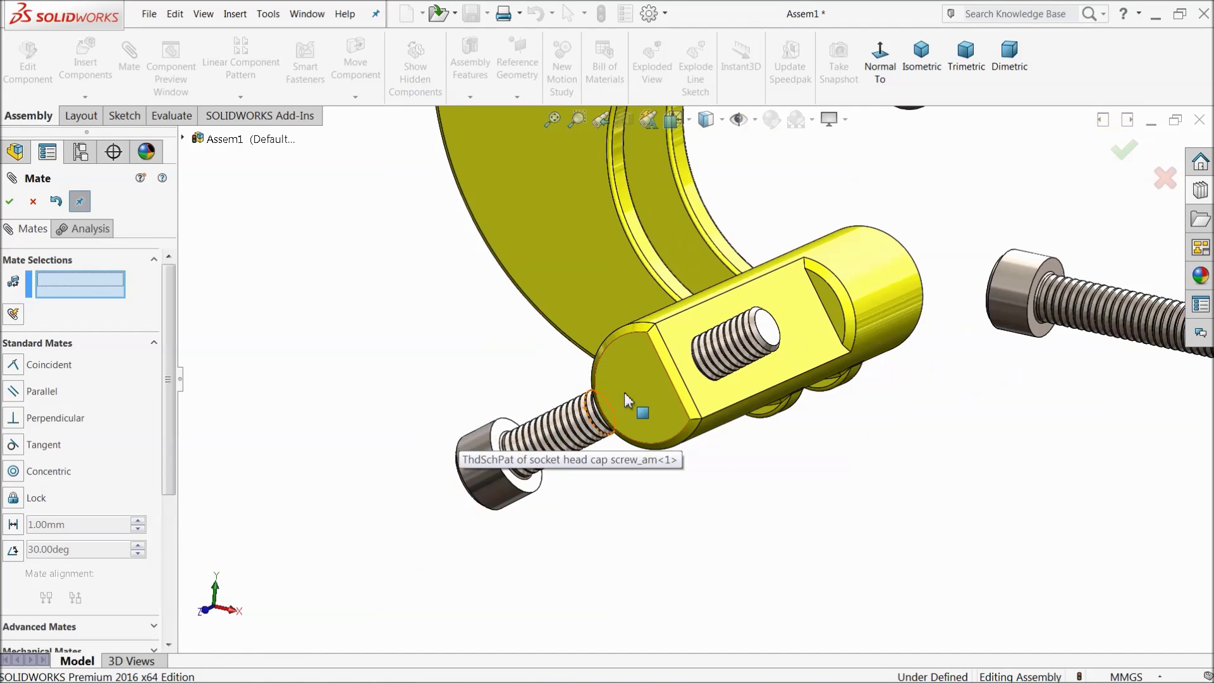
pyautogui.scroll(-2, 708, 392)
pyautogui.click(394, 483)
pyautogui.scroll(4, 578, 371)
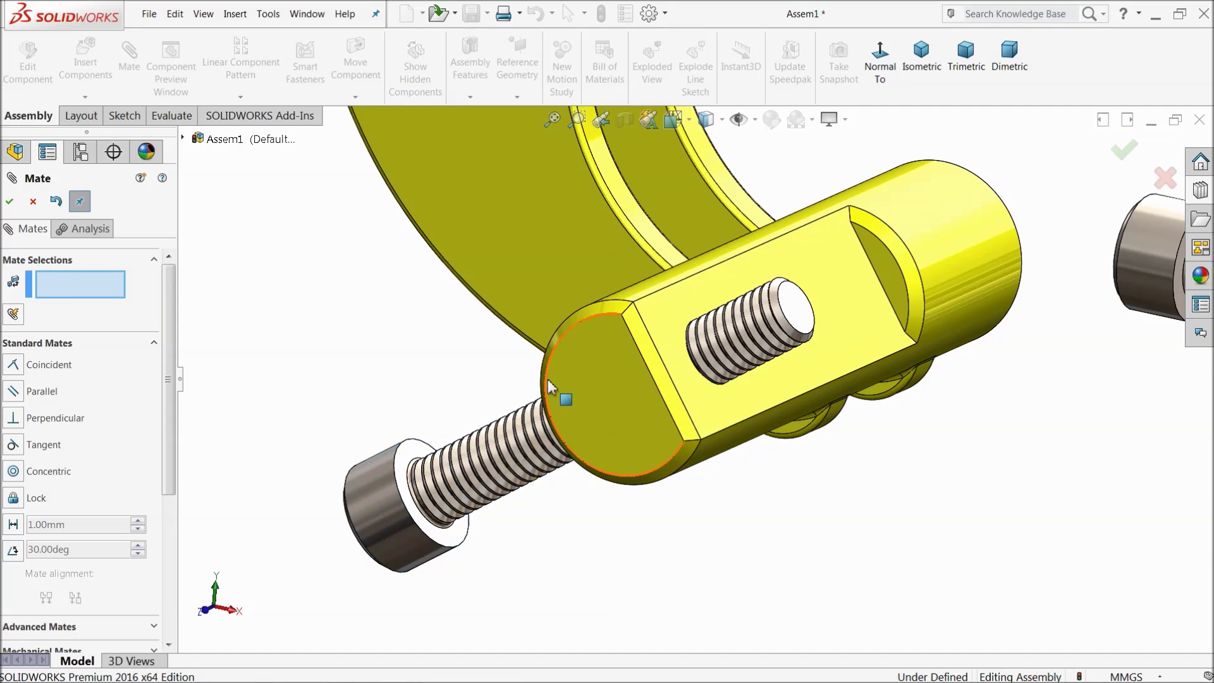
pyautogui.scroll(-3, 730, 357)
pyautogui.scroll(2, 803, 312)
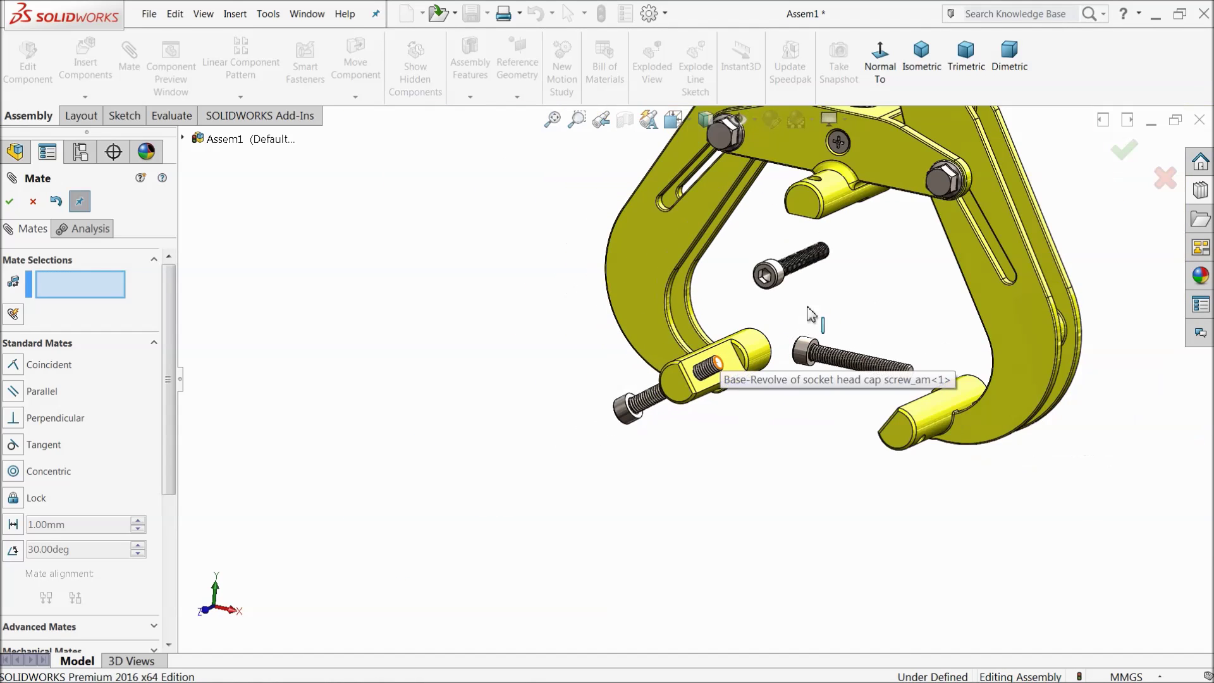
pyautogui.scroll(-3, 804, 309)
pyautogui.scroll(-2, 641, 388)
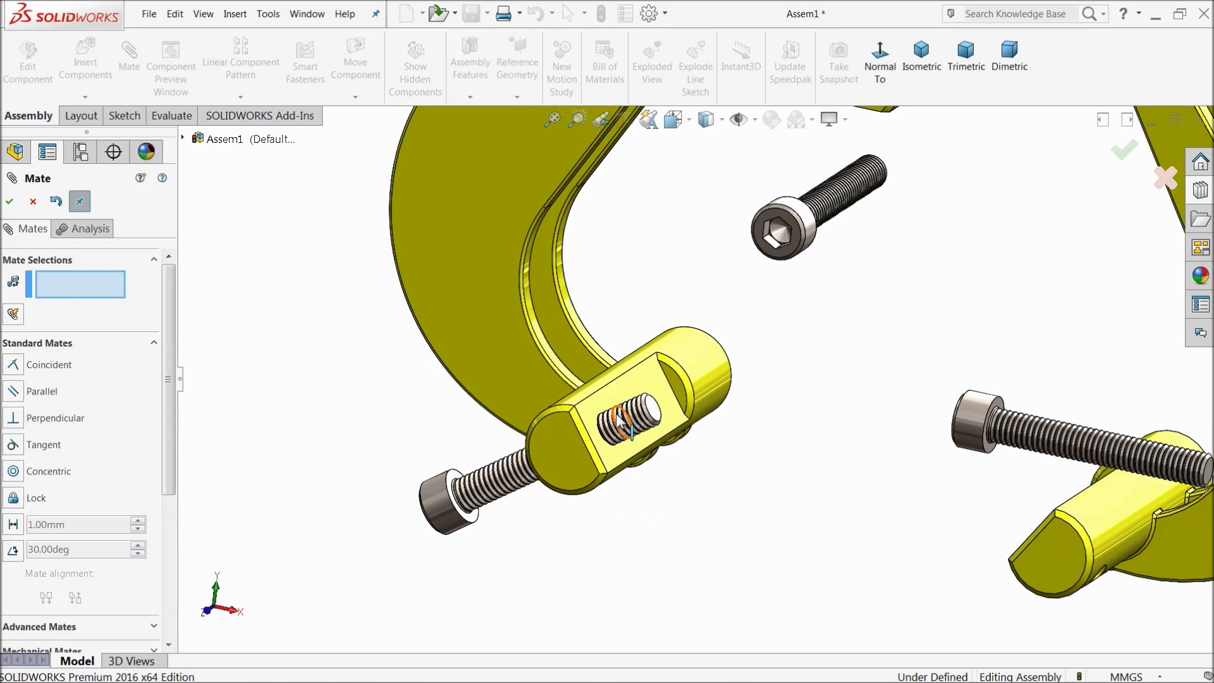
pyautogui.scroll(2, 618, 427)
pyautogui.scroll(-2, 731, 401)
pyautogui.scroll(2, 808, 317)
pyautogui.scroll(-1, 796, 297)
pyautogui.moveTo(784, 279); pyautogui.dragTo(761, 201, button='middle')
pyautogui.scroll(-3, 760, 201)
pyautogui.click(579, 509)
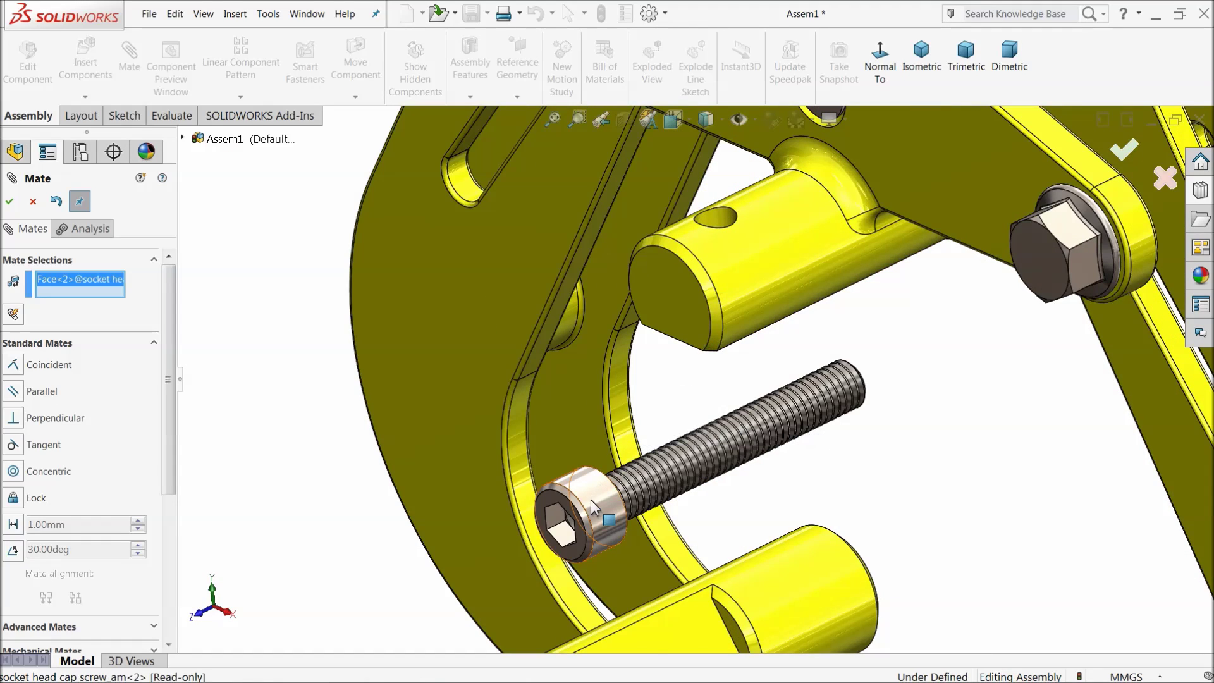
# - Pick the Hand Support pin face and the screw head edge, then clear those mate selections
pyautogui.click(727, 224)
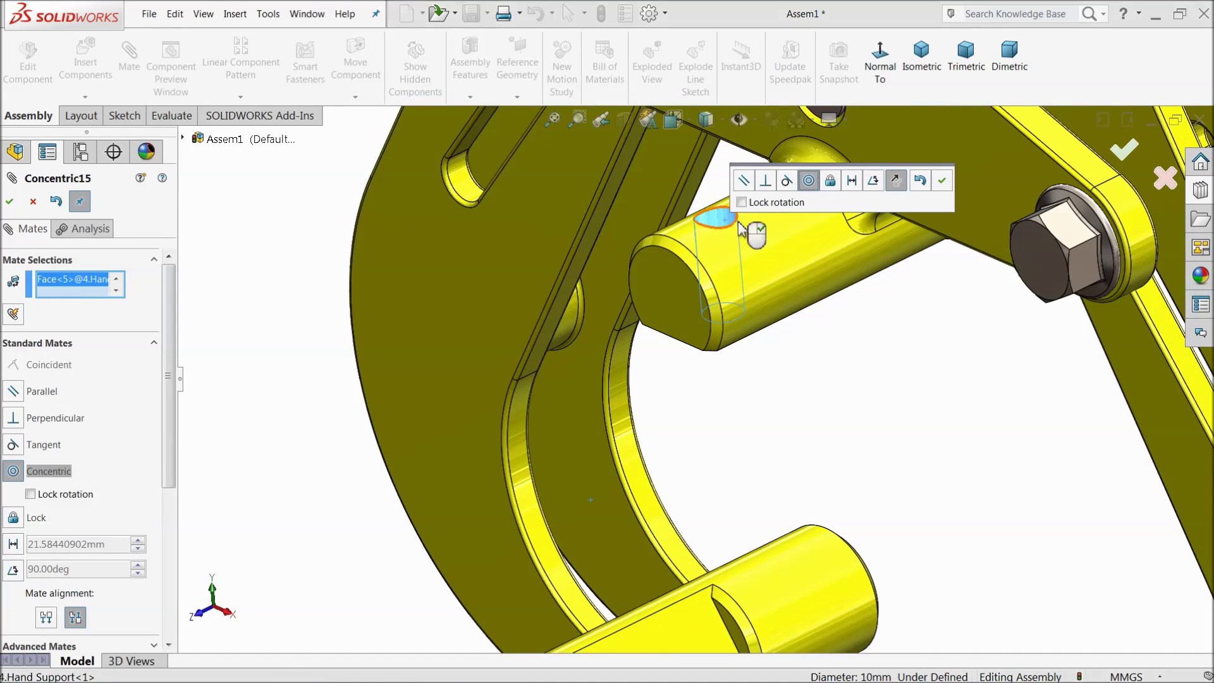
pyautogui.scroll(10, 833, 255)
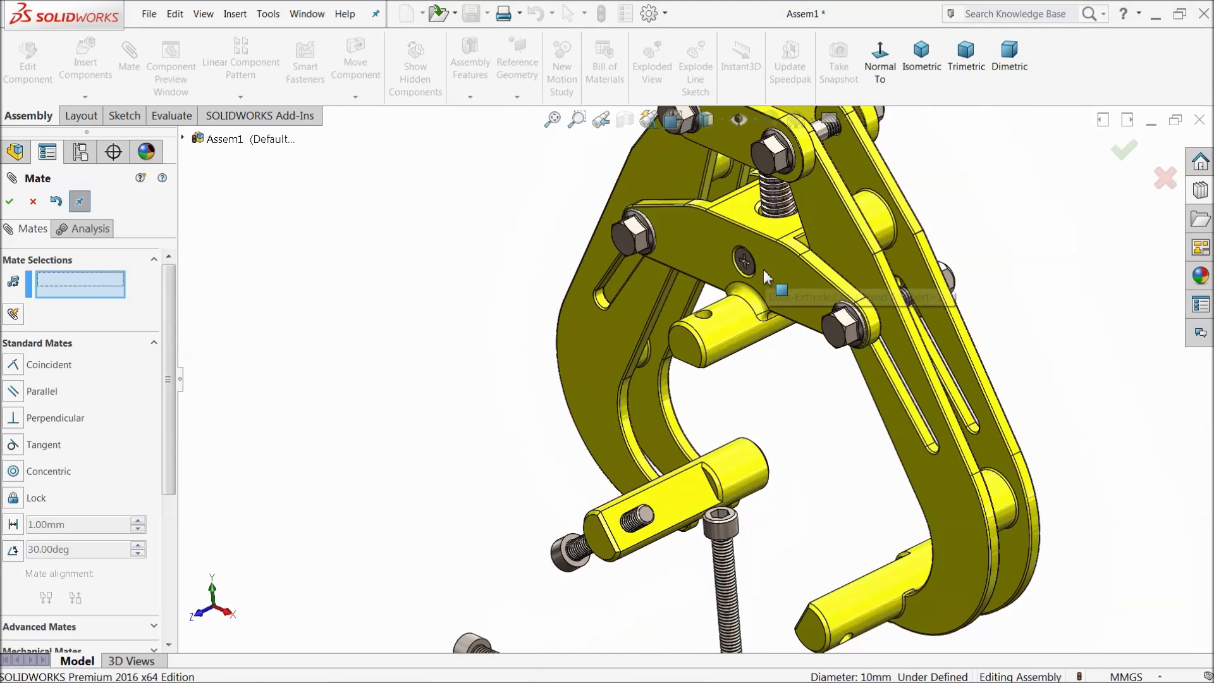
pyautogui.moveTo(767, 279); pyautogui.dragTo(826, 214, button='middle')
pyautogui.scroll(-5, 826, 214)
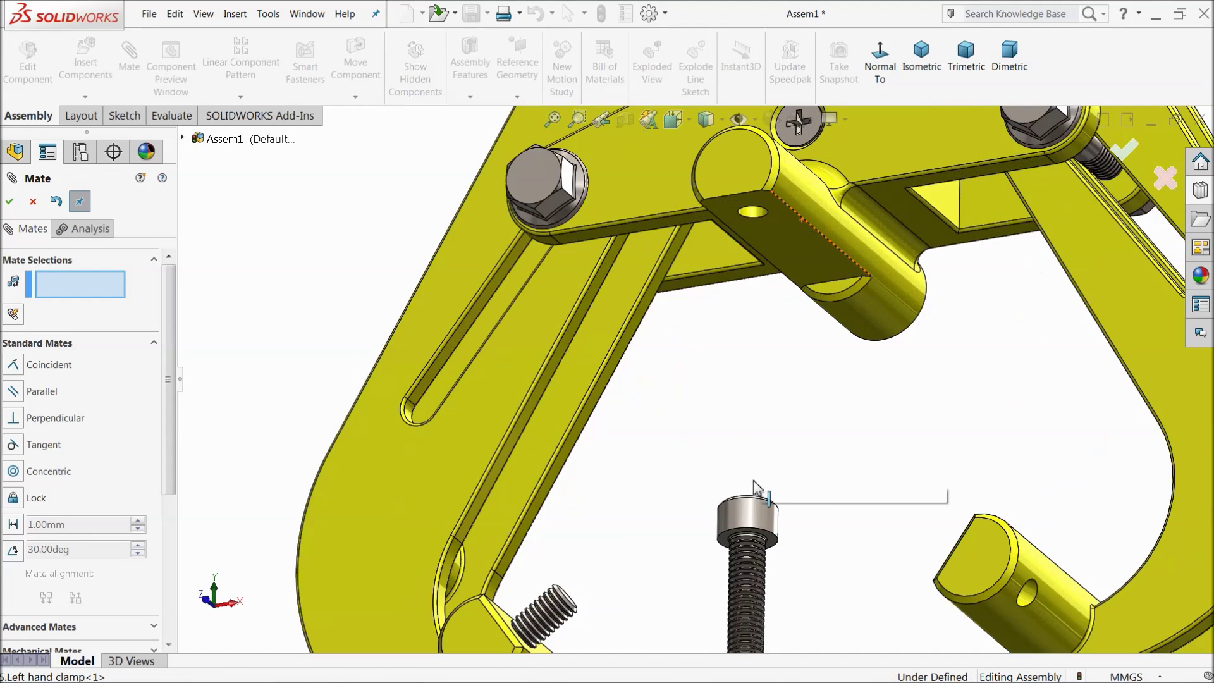
pyautogui.keyDown('alt'); pyautogui.moveTo(767, 493); pyautogui.dragTo(803, 174); pyautogui.keyUp('alt')
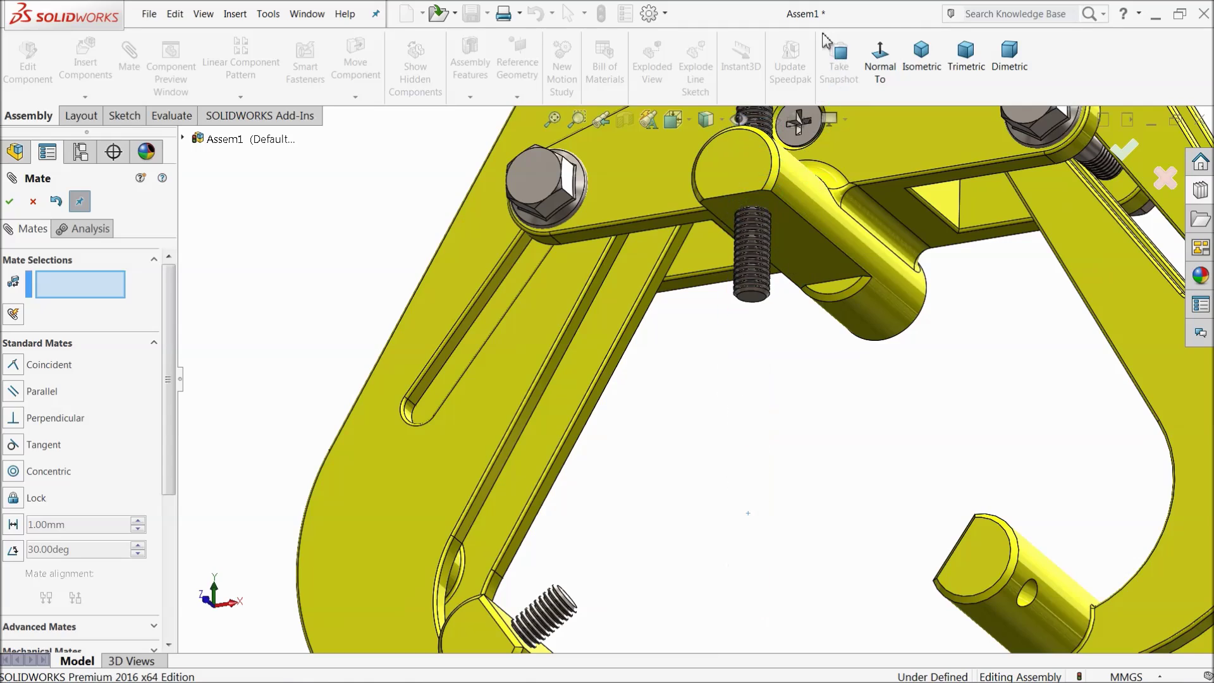
pyautogui.click(782, 235)
pyautogui.moveTo(795, 252); pyautogui.dragTo(696, 304, button='middle')
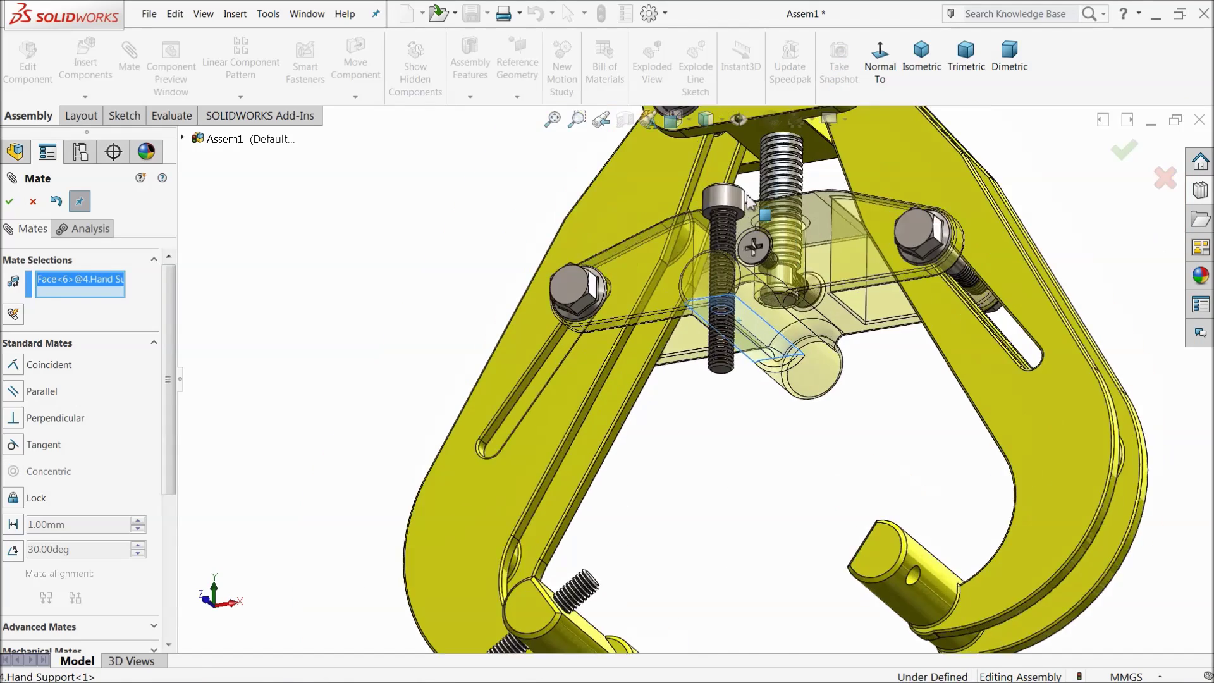
pyautogui.scroll(-6, 695, 304)
pyautogui.click(729, 298)
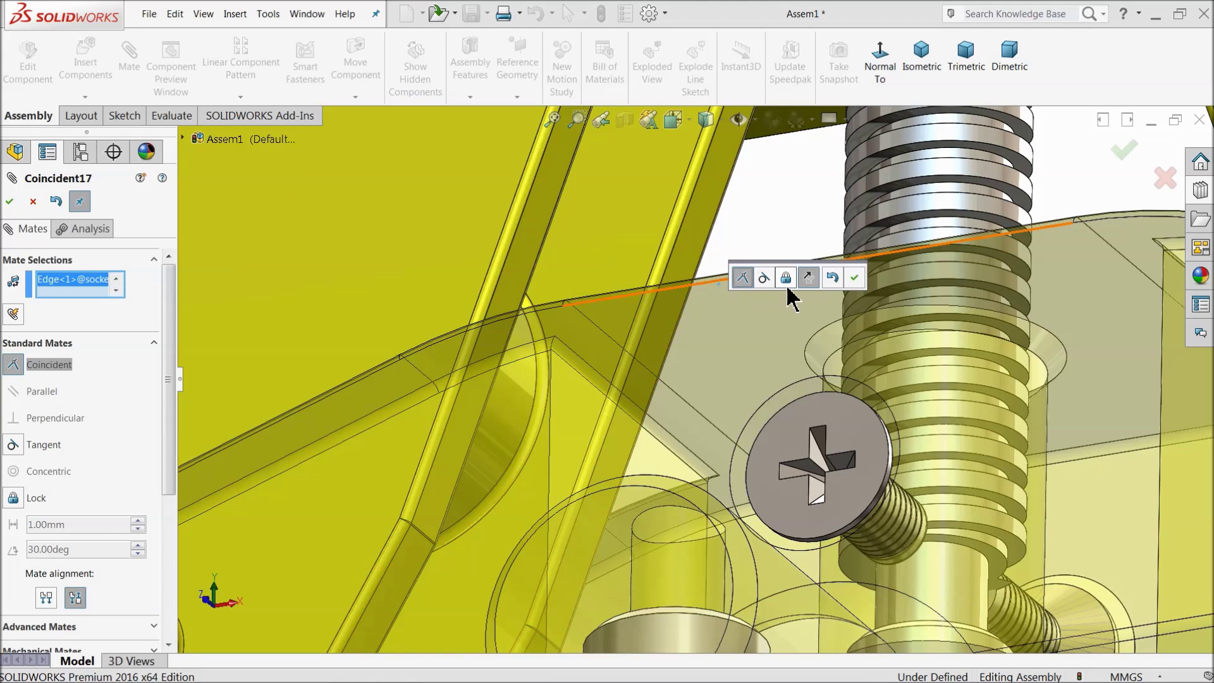
pyautogui.rightClick(83, 284)
pyautogui.click(135, 291)
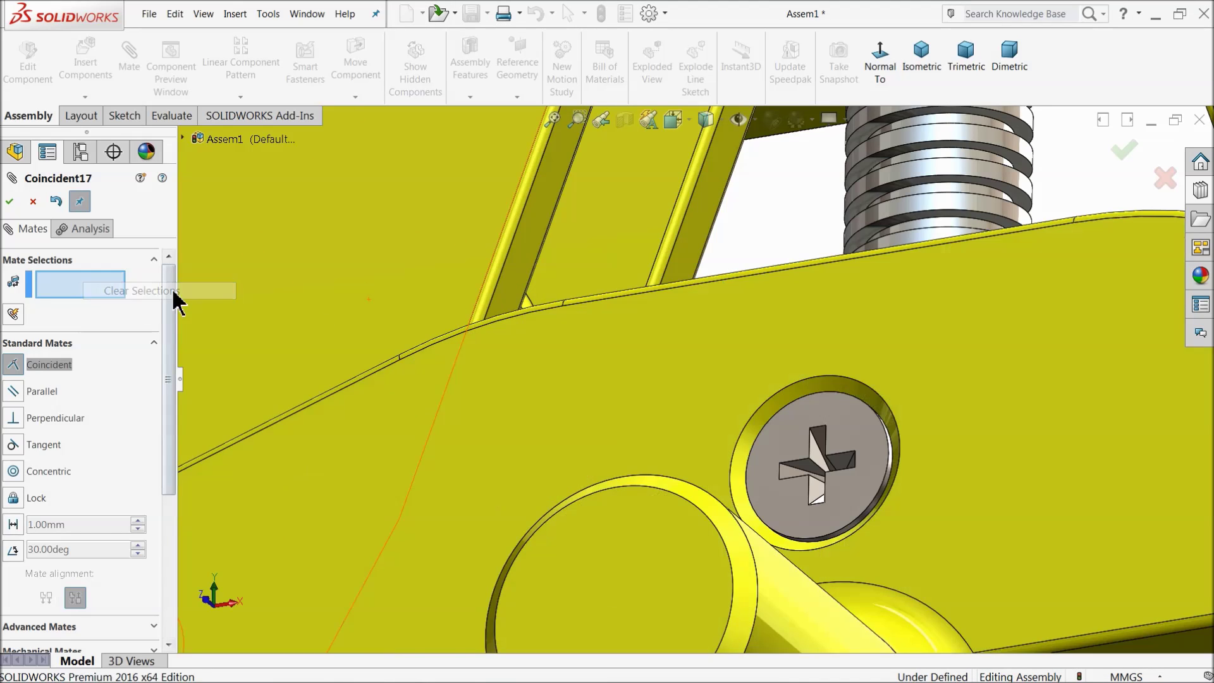
# - Drag the screw toward the block and cancel the pending coincident mate
pyautogui.scroll(8, 620, 335)
pyautogui.moveTo(684, 512); pyautogui.dragTo(685, 456)
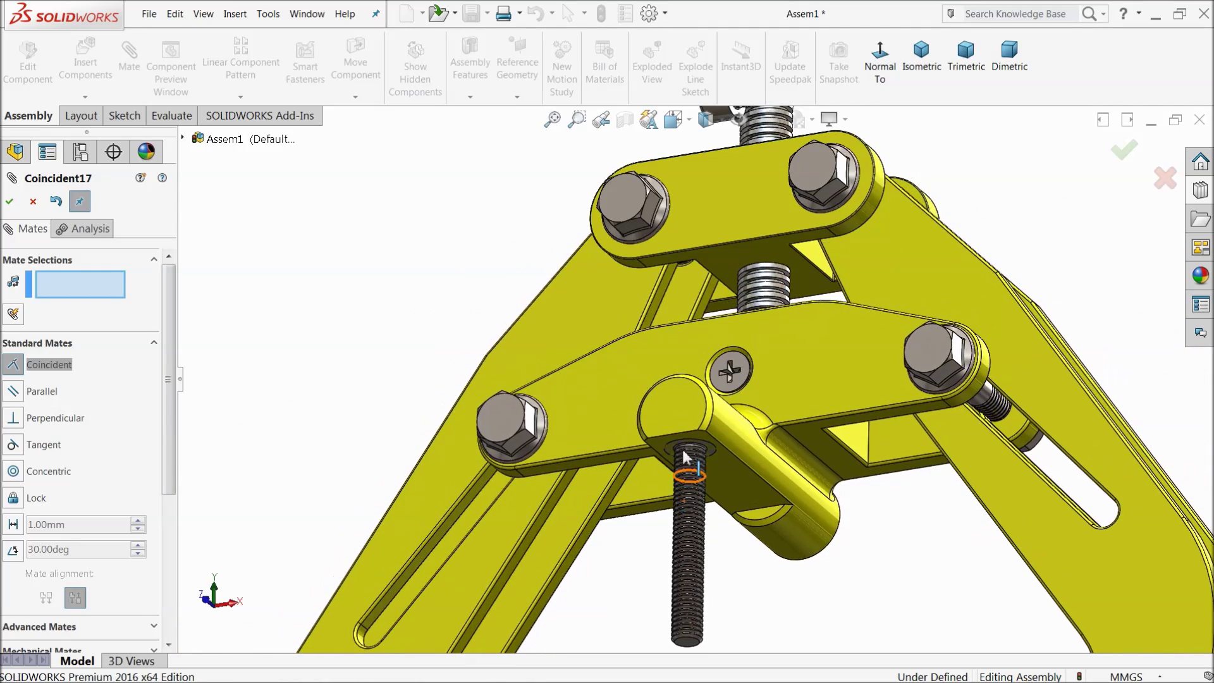
pyautogui.scroll(-3, 684, 457)
pyautogui.keyDown('ctrl'); pyautogui.moveTo(694, 623); pyautogui.dragTo(675, 657, button='middle'); pyautogui.keyUp('ctrl')
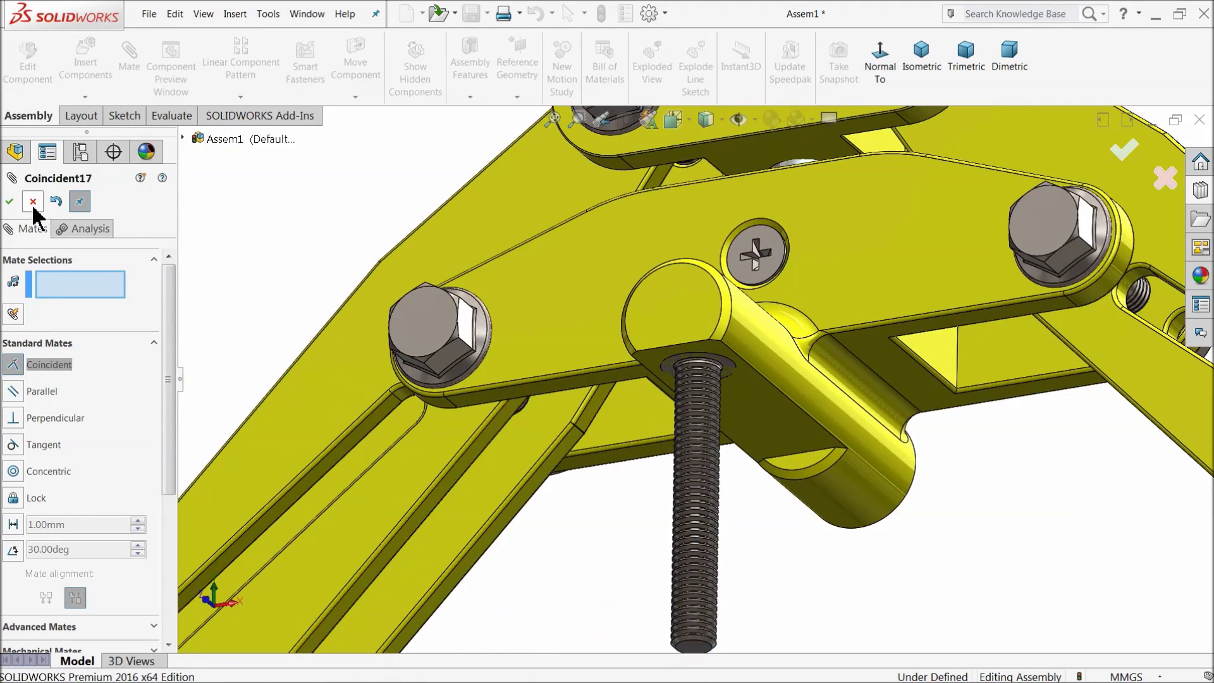
pyautogui.click(33, 201)
pyautogui.scroll(-3, 626, 414)
pyautogui.press('Escape')
pyautogui.scroll(8, 582, 352)
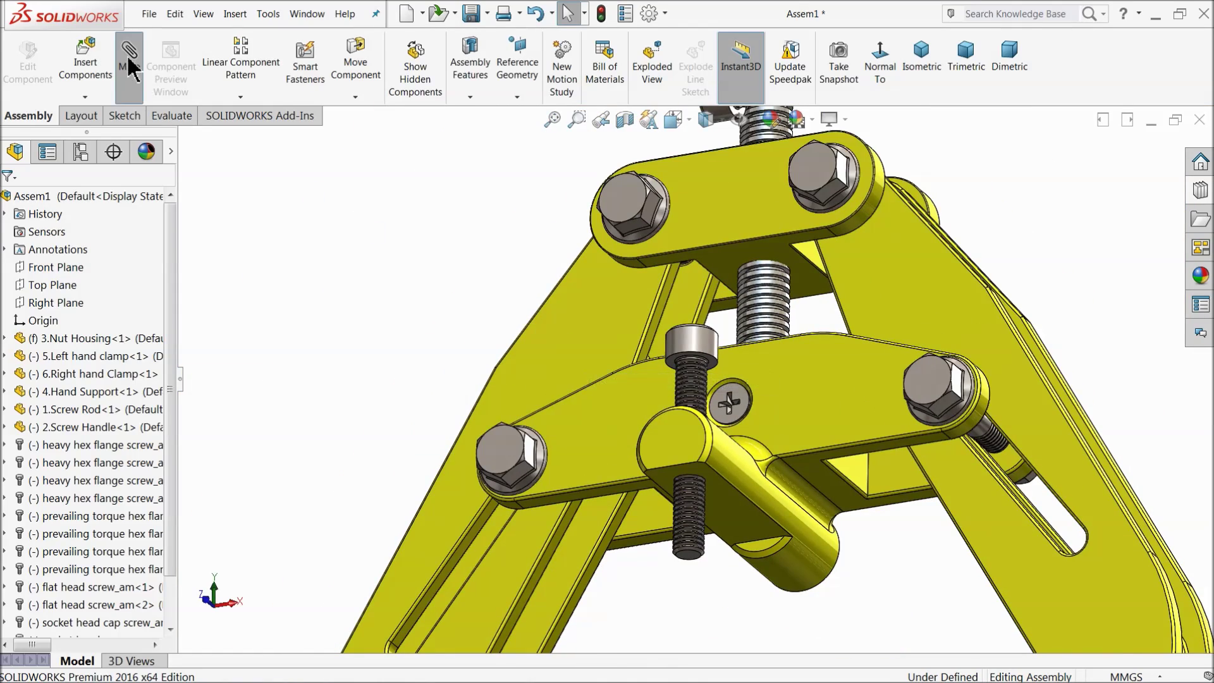
# - Mate the screw head underside 30 mm from the block's lower face
pyautogui.click(129, 64)
pyautogui.scroll(-5, 699, 392)
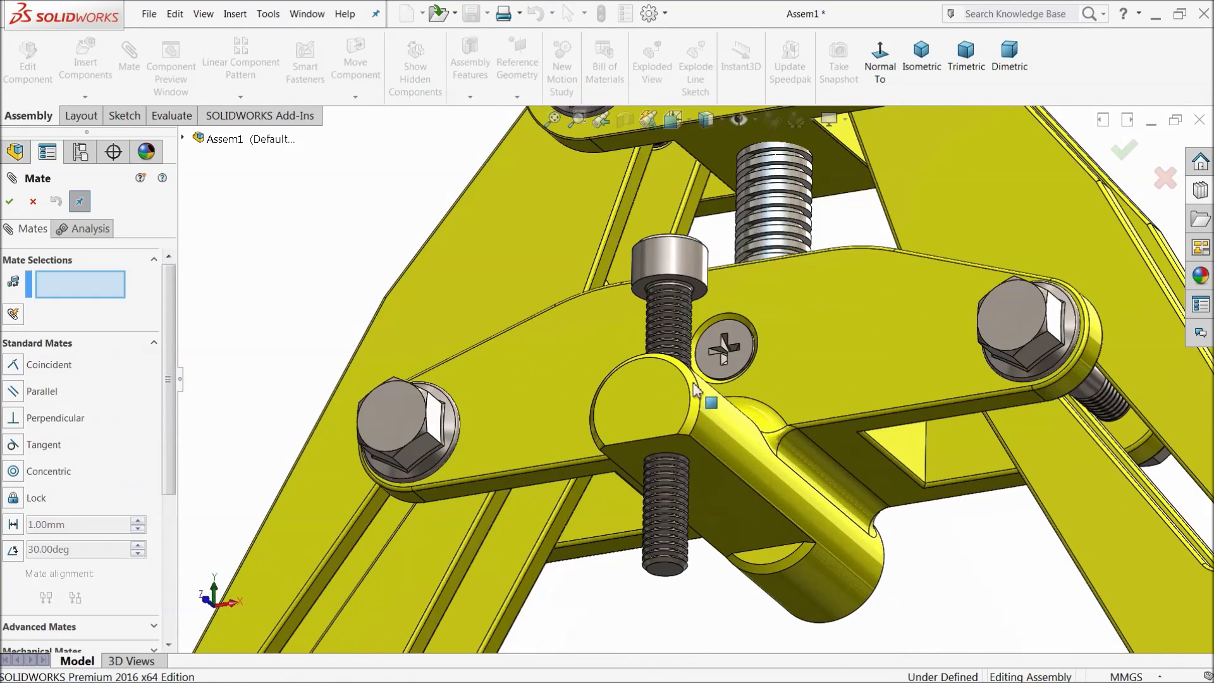
pyautogui.click(704, 187)
pyautogui.scroll(5, 710, 195)
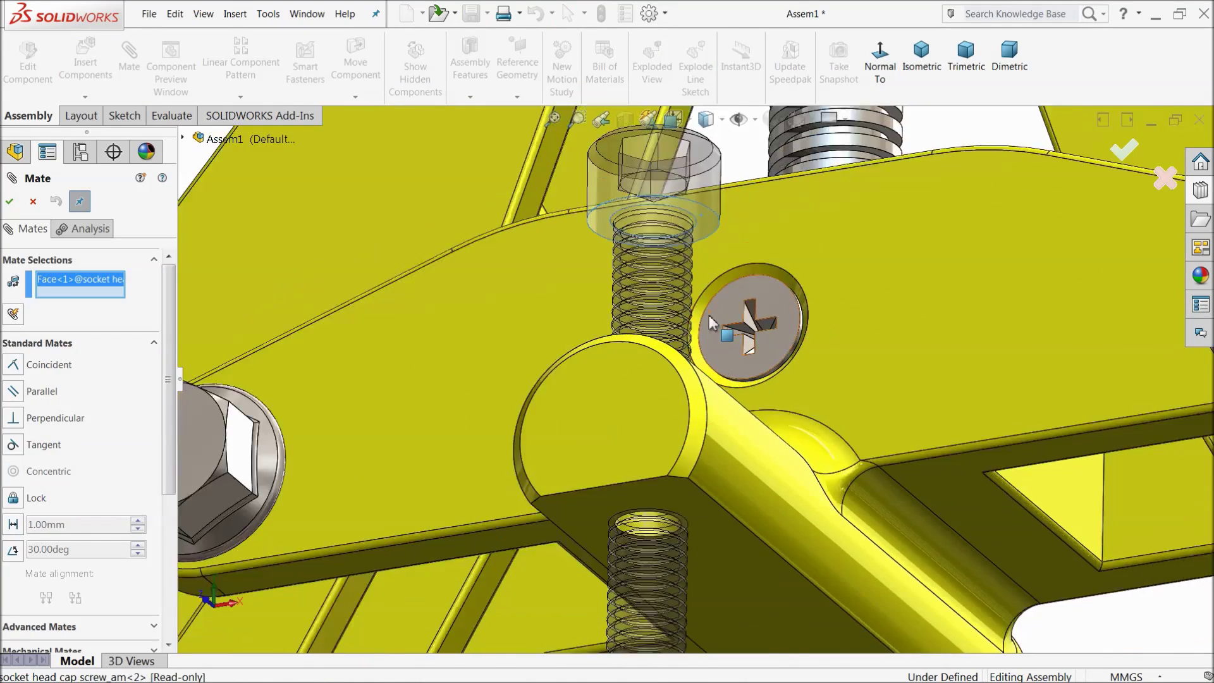
pyautogui.click(725, 511)
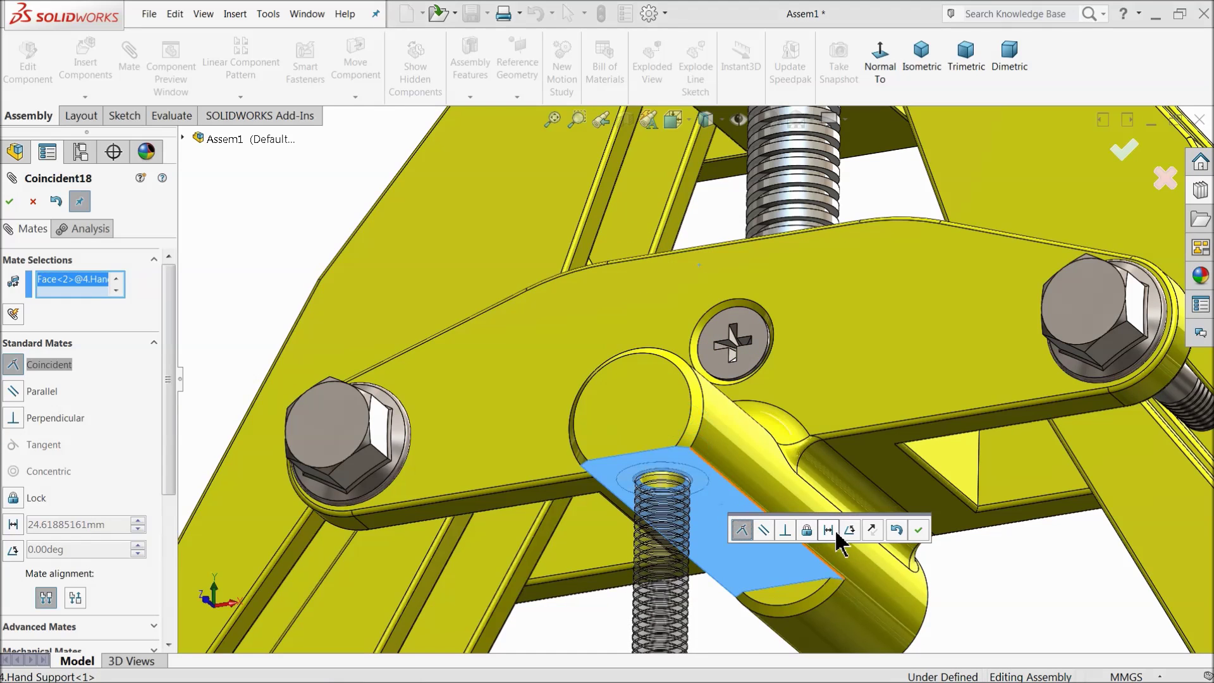
pyautogui.click(828, 530)
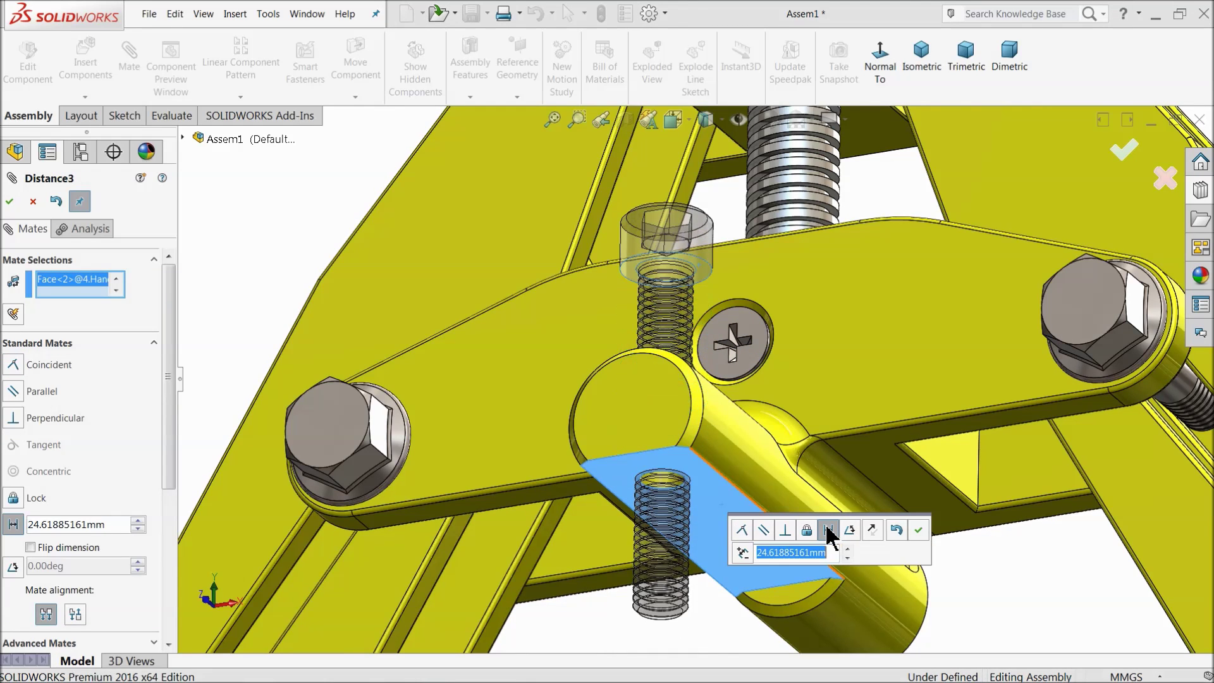
pyautogui.press('Return')
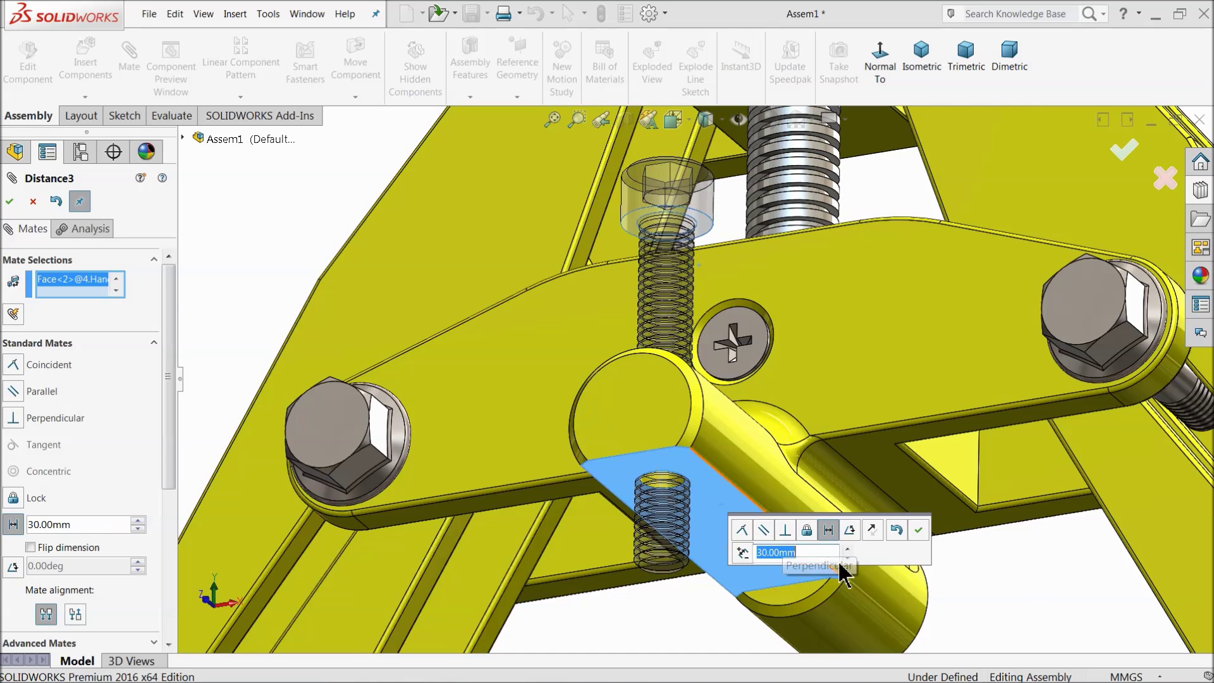
pyautogui.click(918, 532)
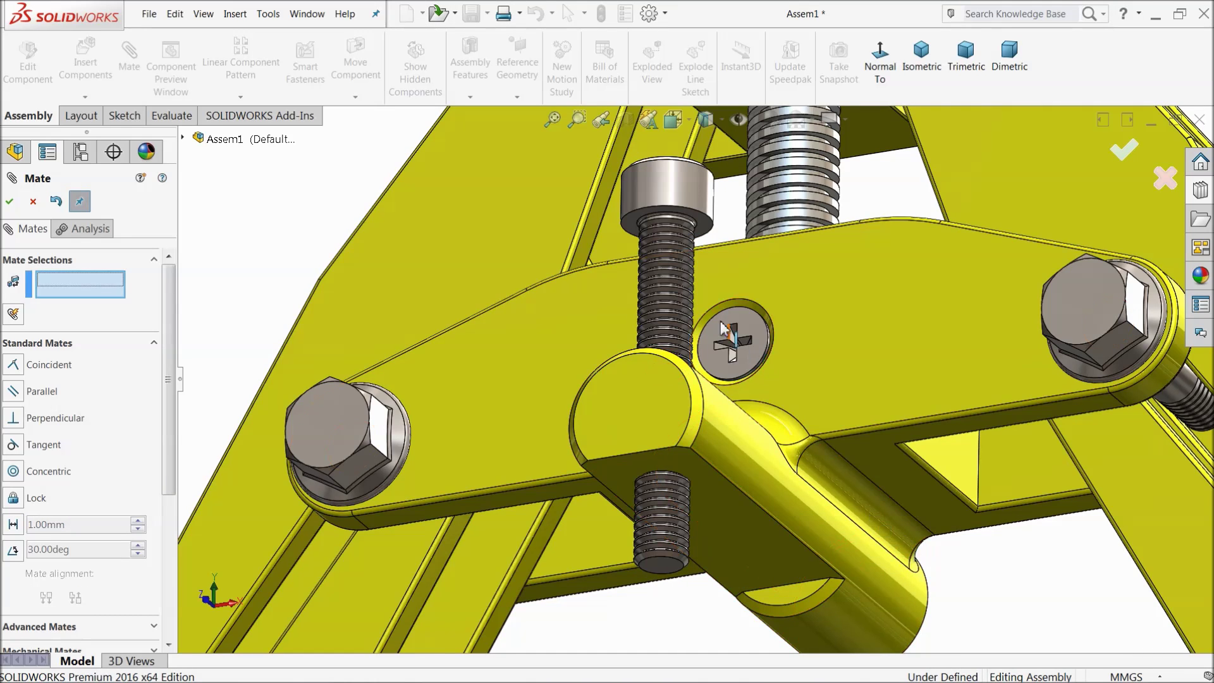
pyautogui.scroll(5, 646, 323)
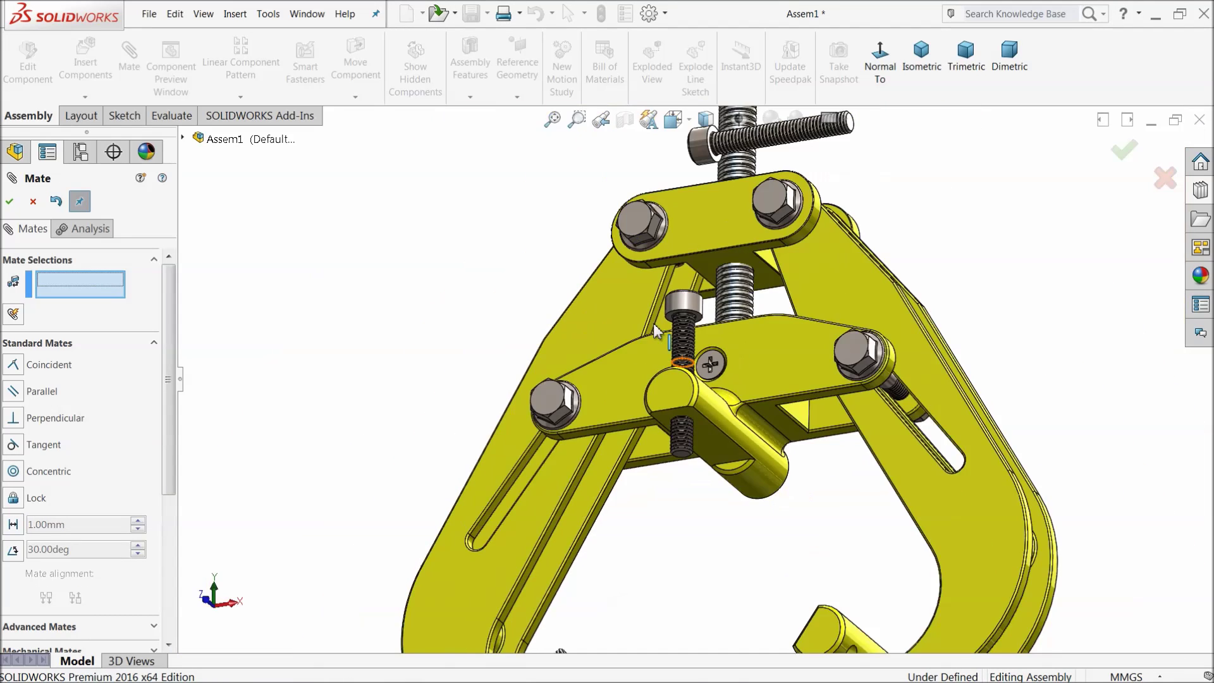
pyautogui.scroll(5, 655, 377)
pyautogui.moveTo(658, 392); pyautogui.dragTo(713, 500, button='middle')
# - Pick the Right hand Clamp jaw face and second screw face, trying Flip and Distance before Concentric
pyautogui.scroll(-5, 712, 500)
pyautogui.click(710, 492)
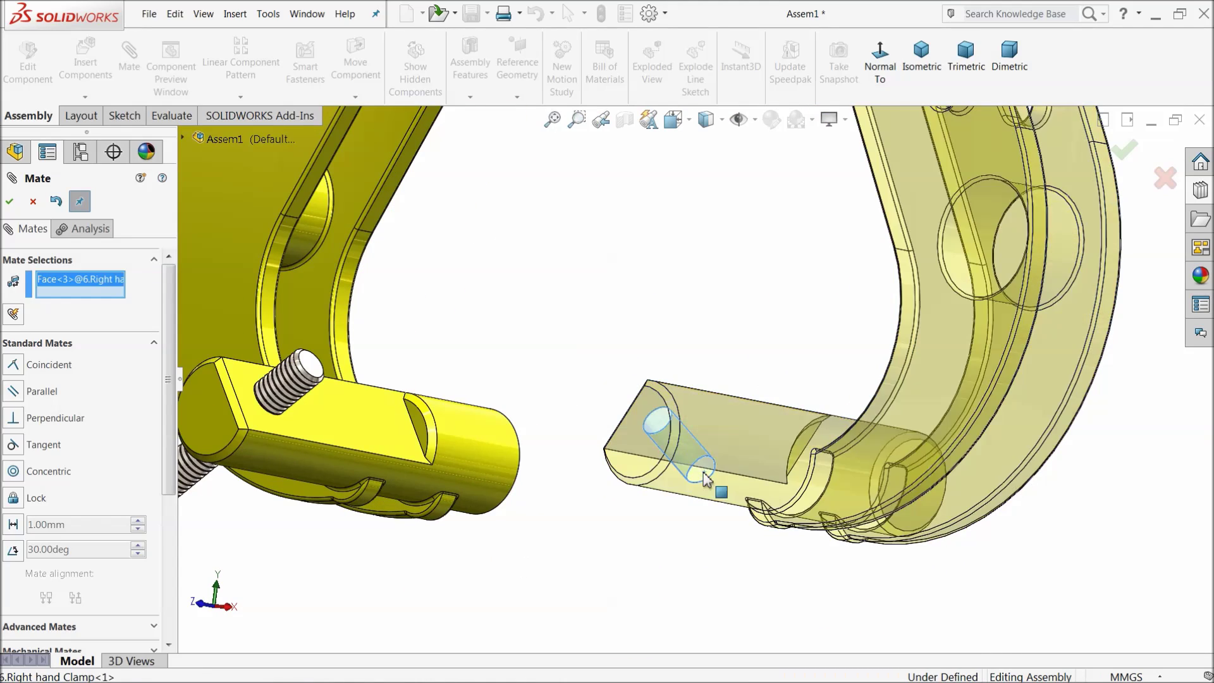
pyautogui.scroll(3, 672, 446)
pyautogui.scroll(-5, 604, 316)
pyautogui.click(446, 193)
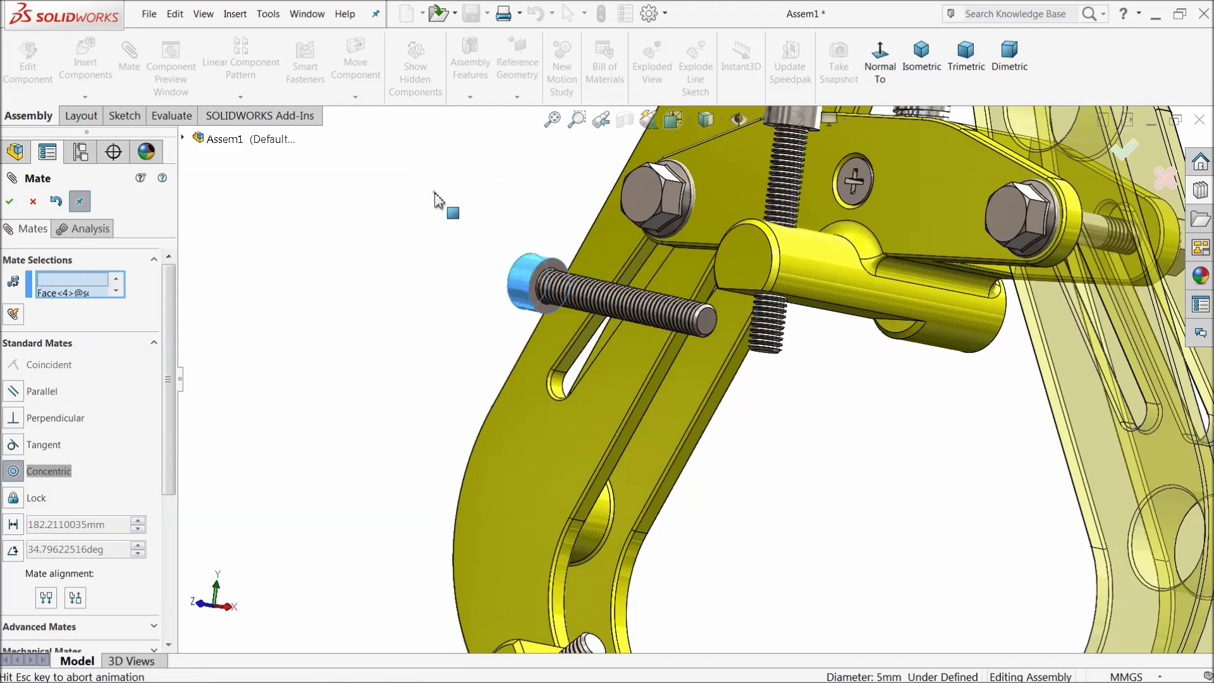
pyautogui.scroll(5, 816, 500)
pyautogui.scroll(-6, 772, 426)
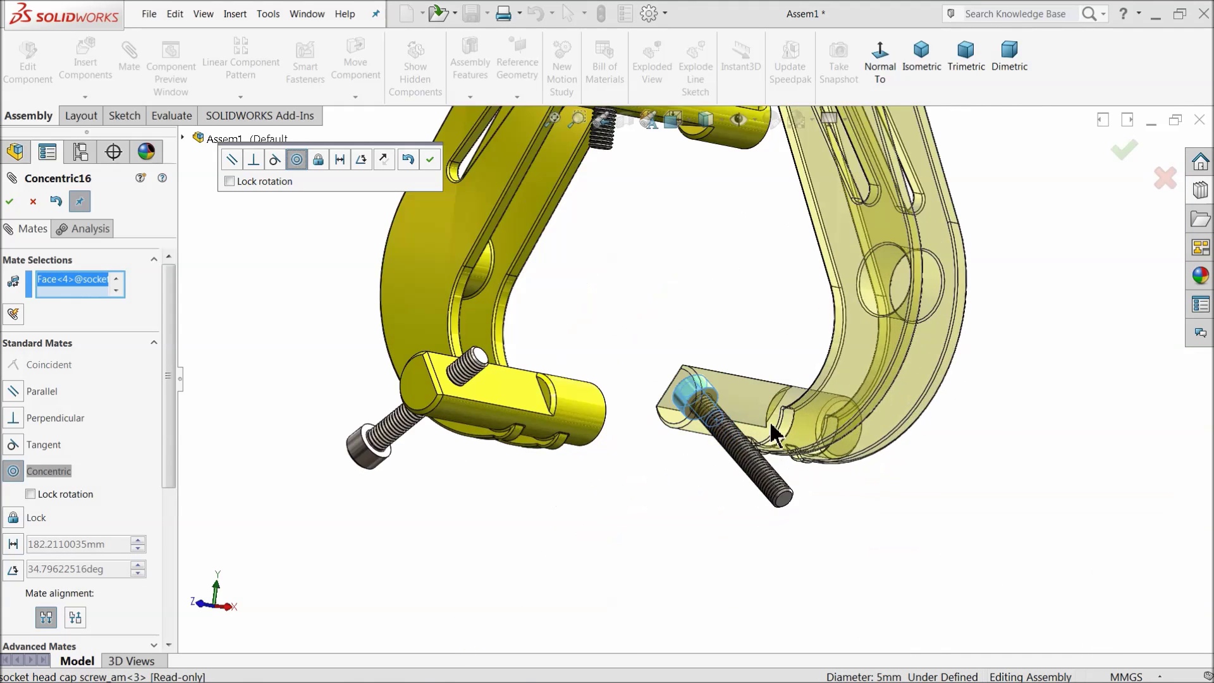
pyautogui.click(384, 160)
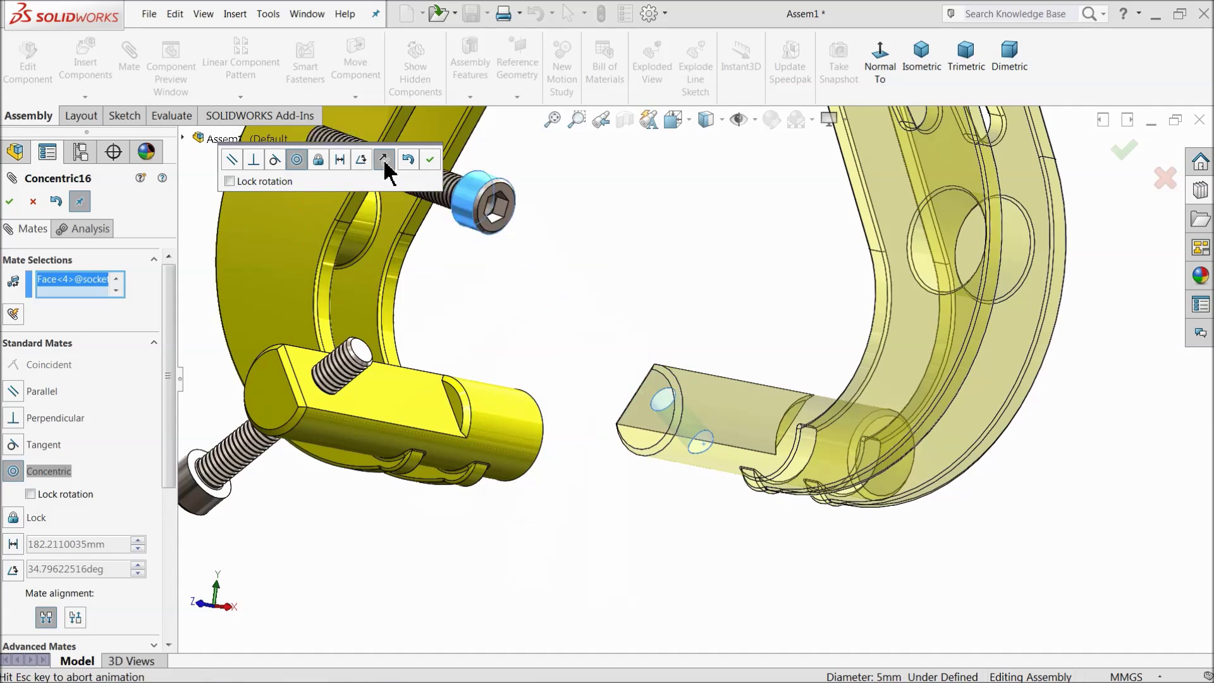
pyautogui.click(340, 160)
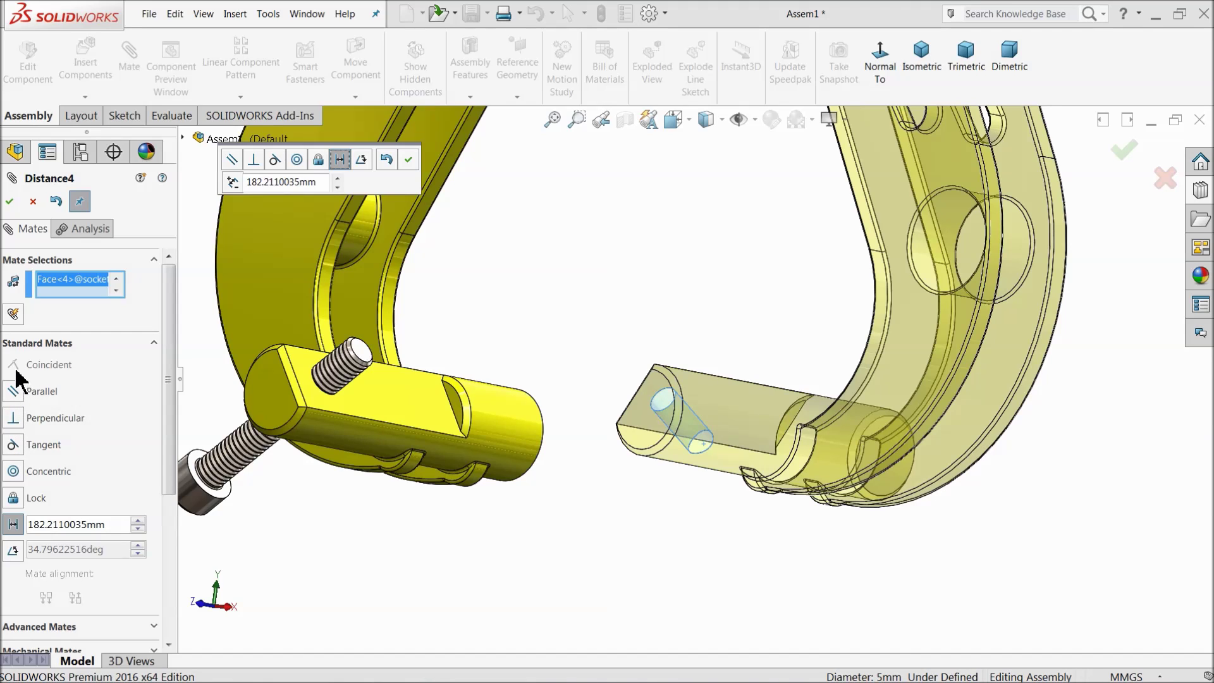
pyautogui.click(13, 473)
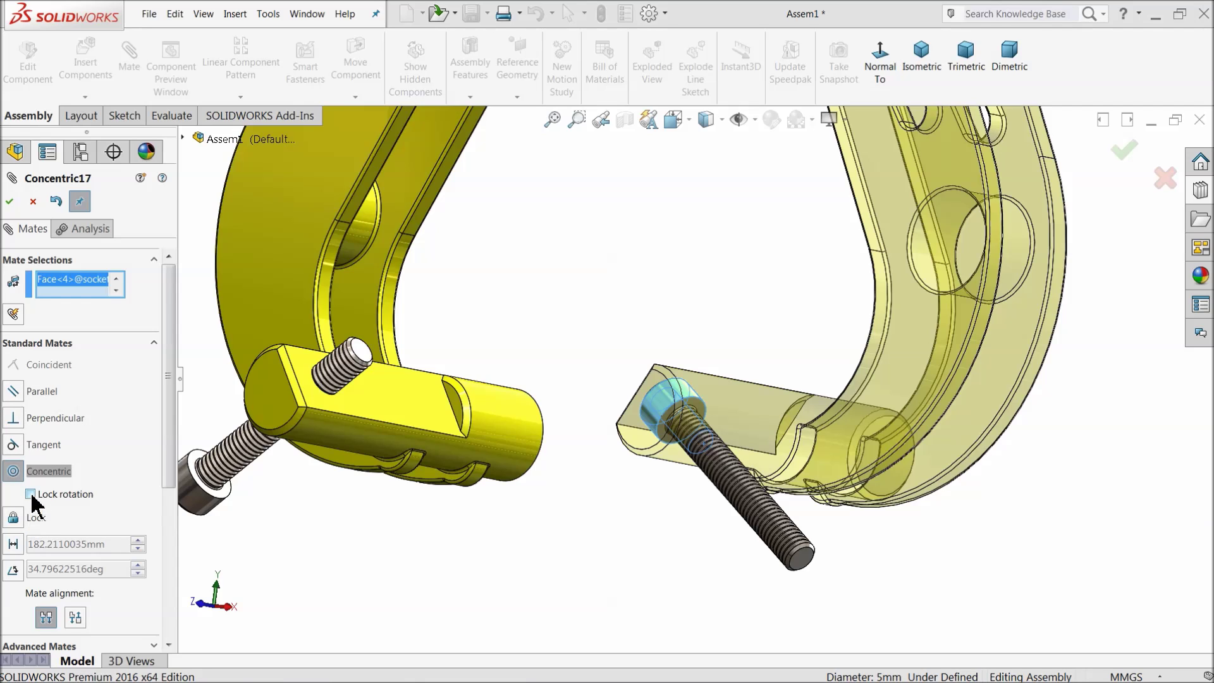
# - Toggle the rotation lock, clear the mate references, and cancel out of the Mate tool
pyautogui.moveTo(664, 351)
pyautogui.mouseDown(button='middle')
pyautogui.moveTo(678, 360)
pyautogui.moveTo(661, 363)
pyautogui.mouseUp(button='middle')
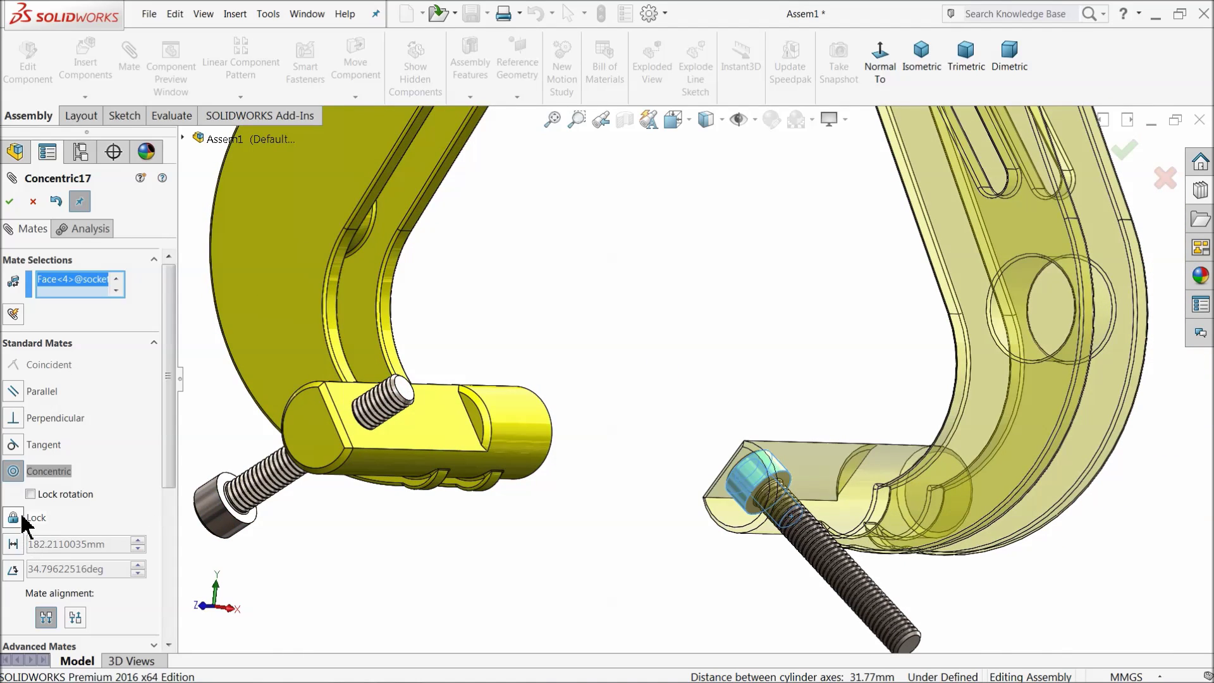
pyautogui.click(30, 495)
pyautogui.click(31, 494)
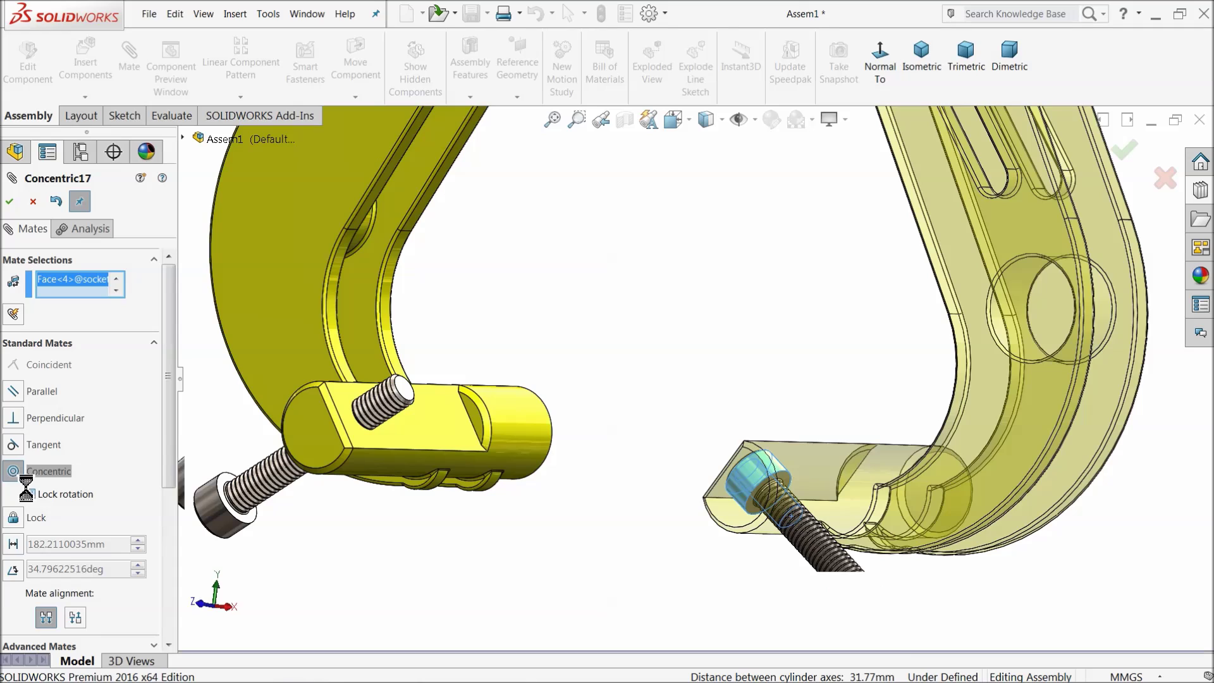
pyautogui.rightClick(57, 294)
pyautogui.click(152, 311)
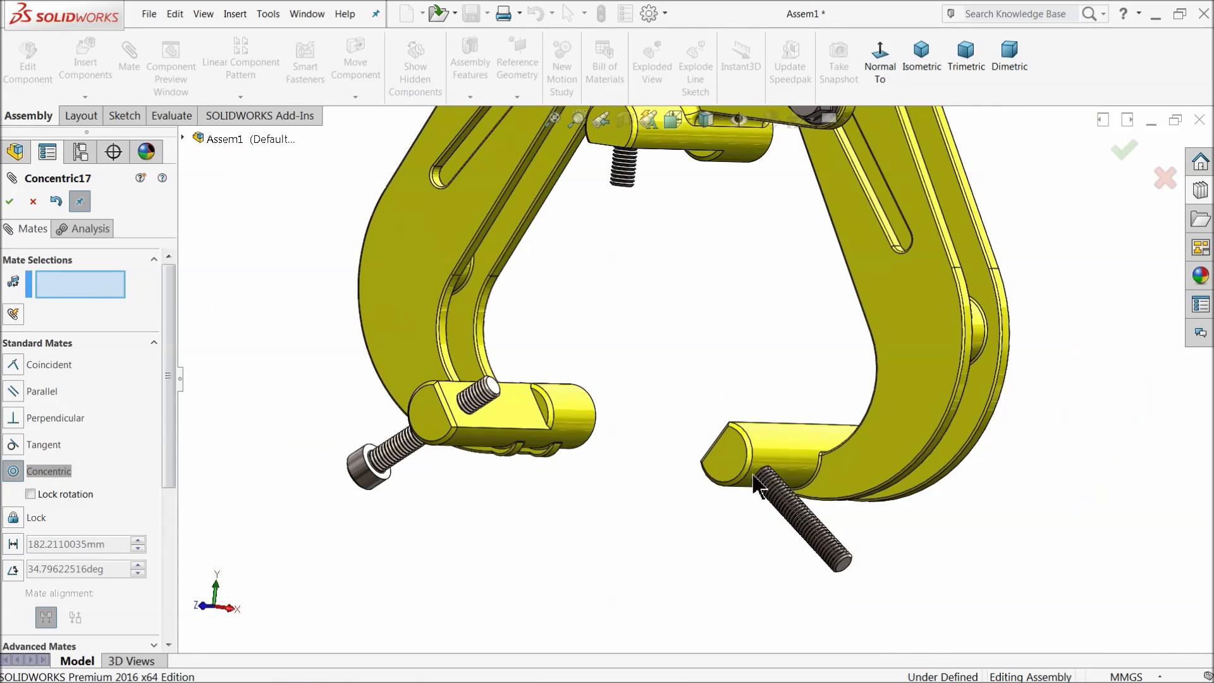
pyautogui.moveTo(782, 507); pyautogui.dragTo(699, 351)
pyautogui.click(33, 202)
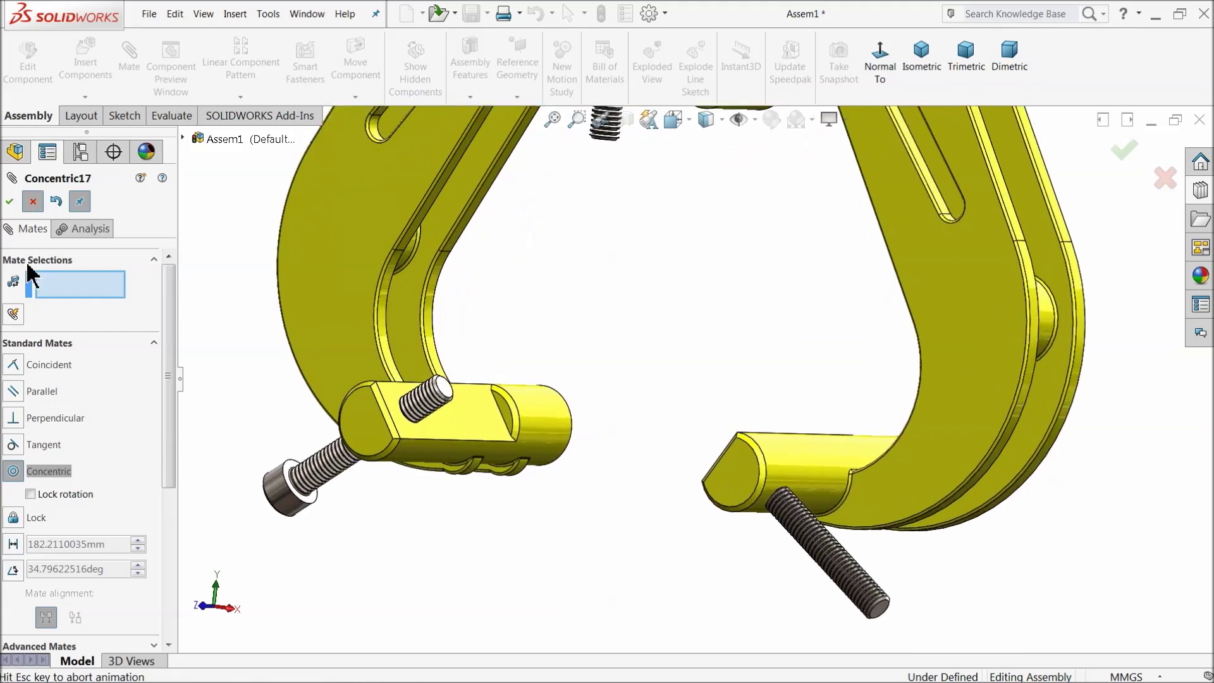
pyautogui.press('Escape')
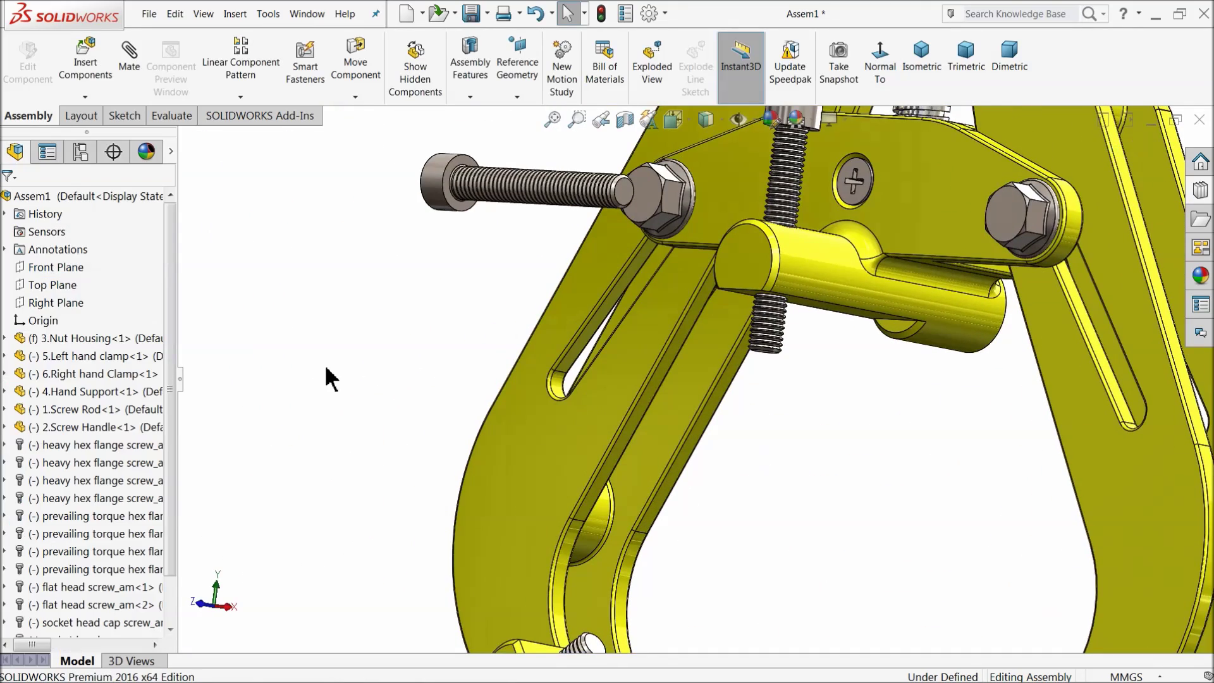
# - Make the loose screw concentric with the right jaw's hole, flipped so it enters the hole
pyautogui.moveTo(581, 268); pyautogui.dragTo(759, 490)
pyautogui.scroll(-5, 759, 490)
pyautogui.moveTo(761, 490); pyautogui.dragTo(626, 373, button='middle')
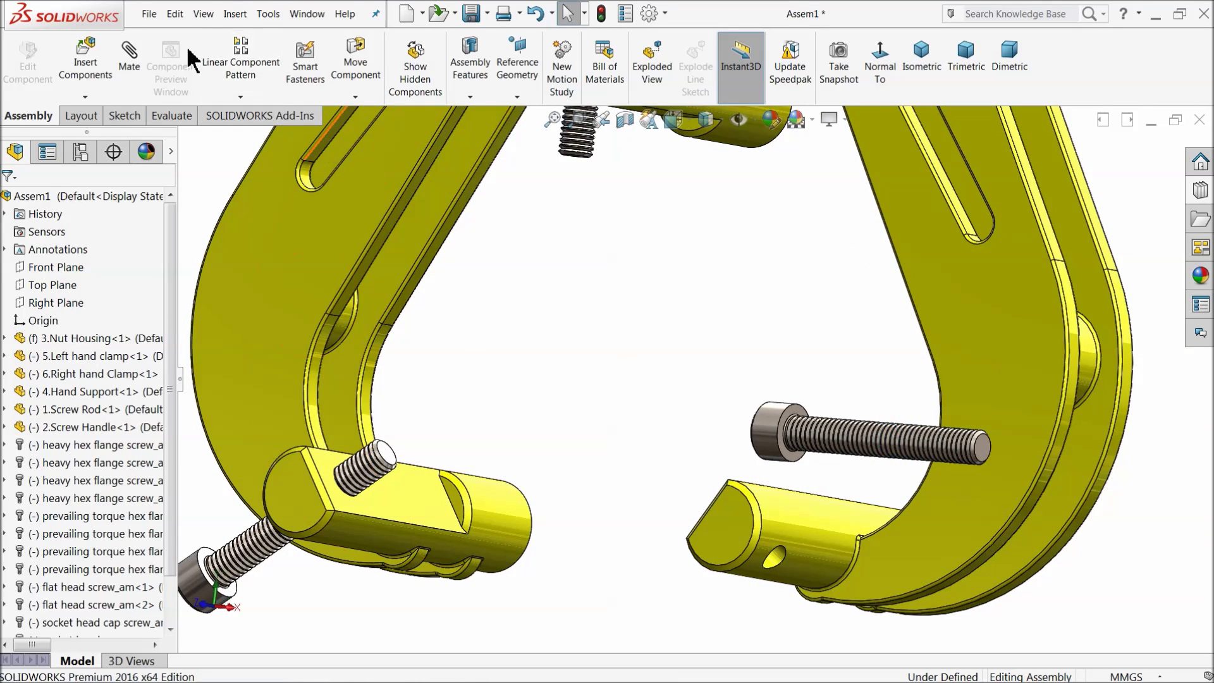
pyautogui.click(131, 63)
pyautogui.scroll(-3, 728, 506)
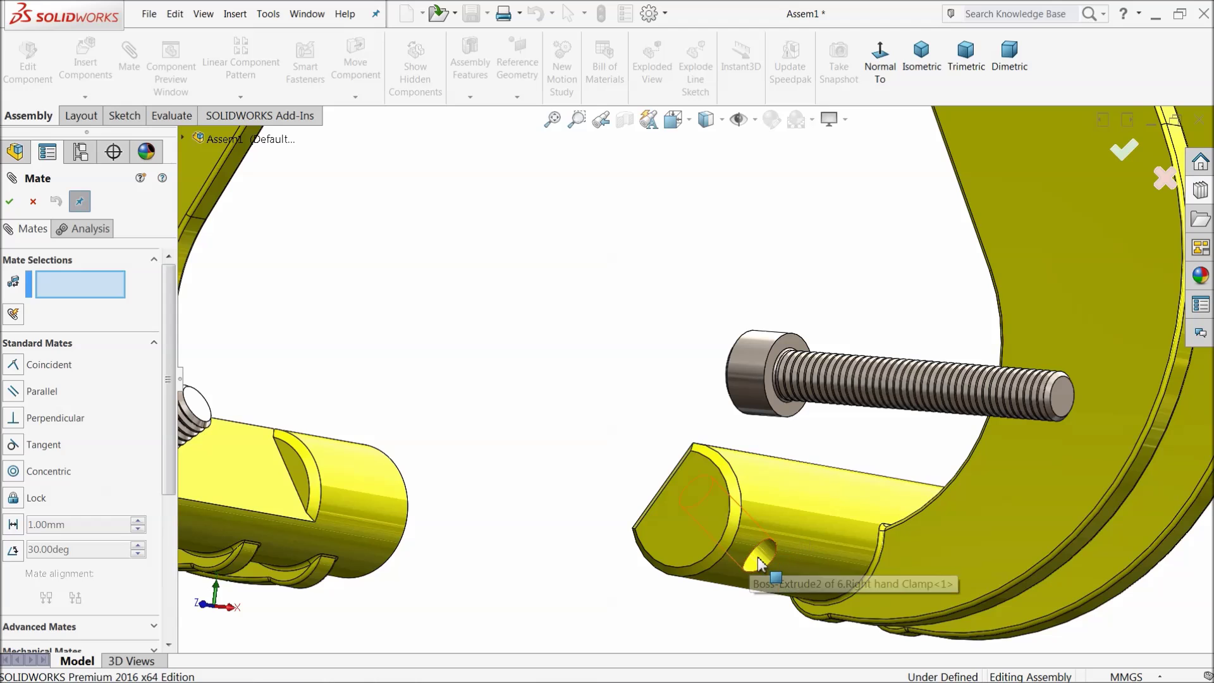
pyautogui.click(766, 557)
pyautogui.click(762, 394)
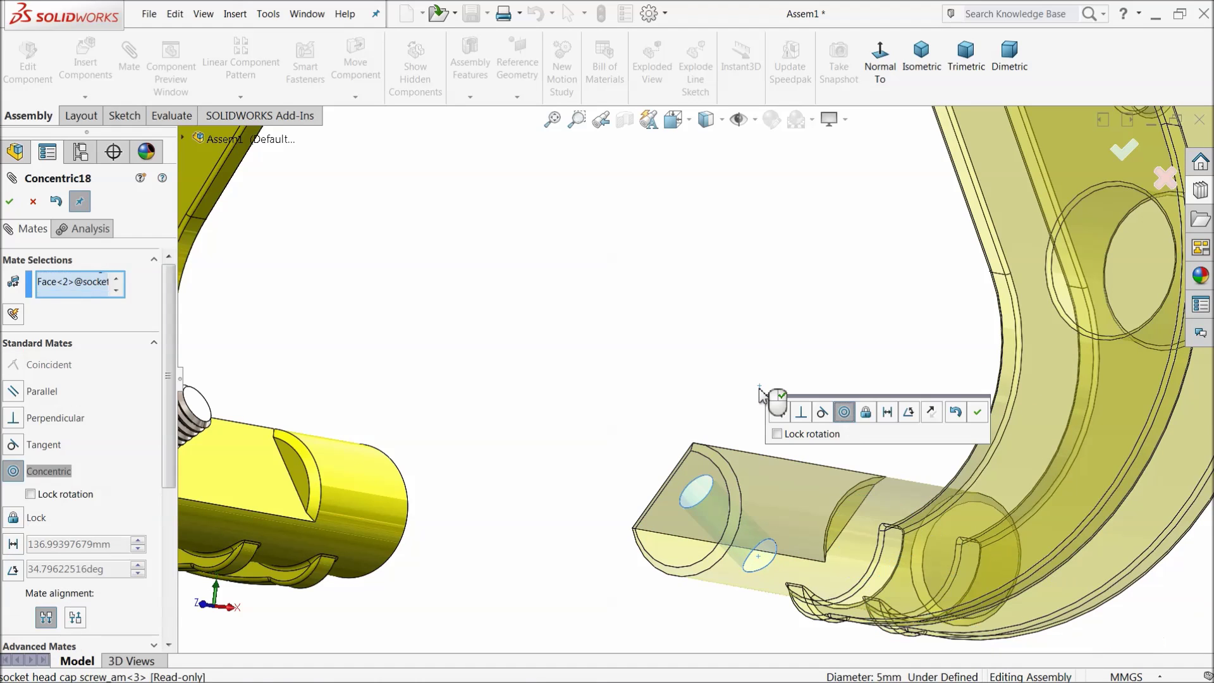
pyautogui.scroll(3, 629, 380)
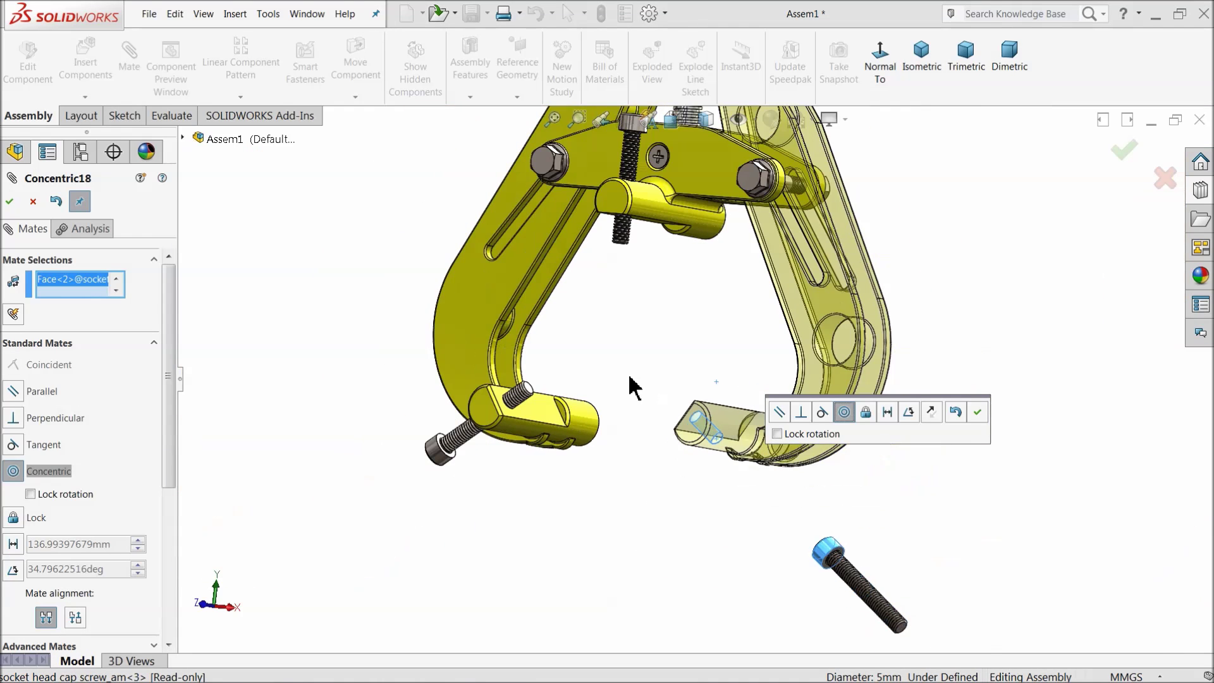
pyautogui.click(930, 412)
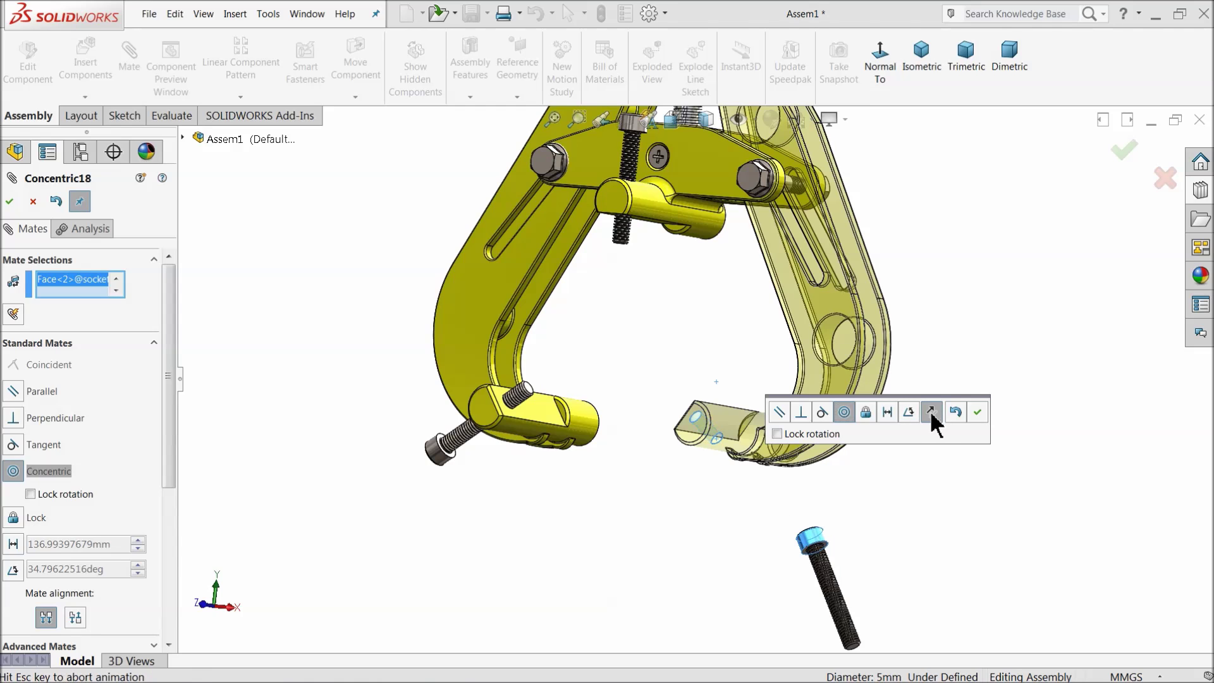
pyautogui.click(978, 417)
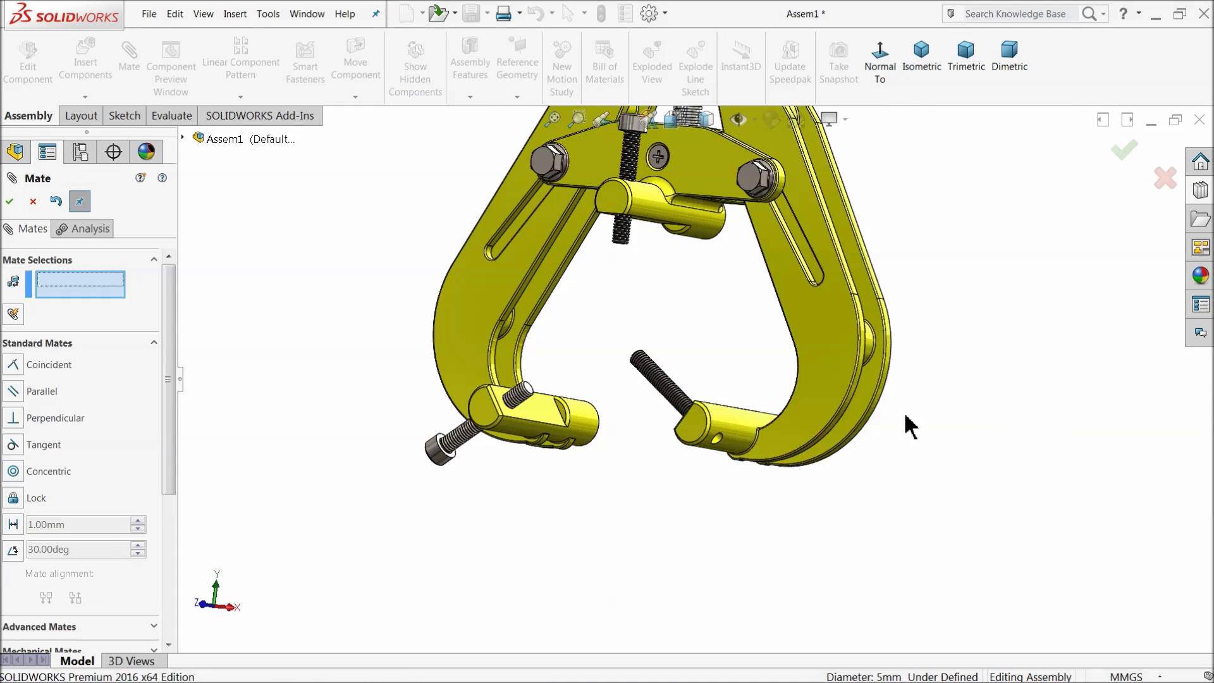
# - Hold the screw head 30 mm from the jaw face with a distance mate
pyautogui.scroll(-3, 696, 418)
pyautogui.moveTo(653, 366); pyautogui.dragTo(759, 484)
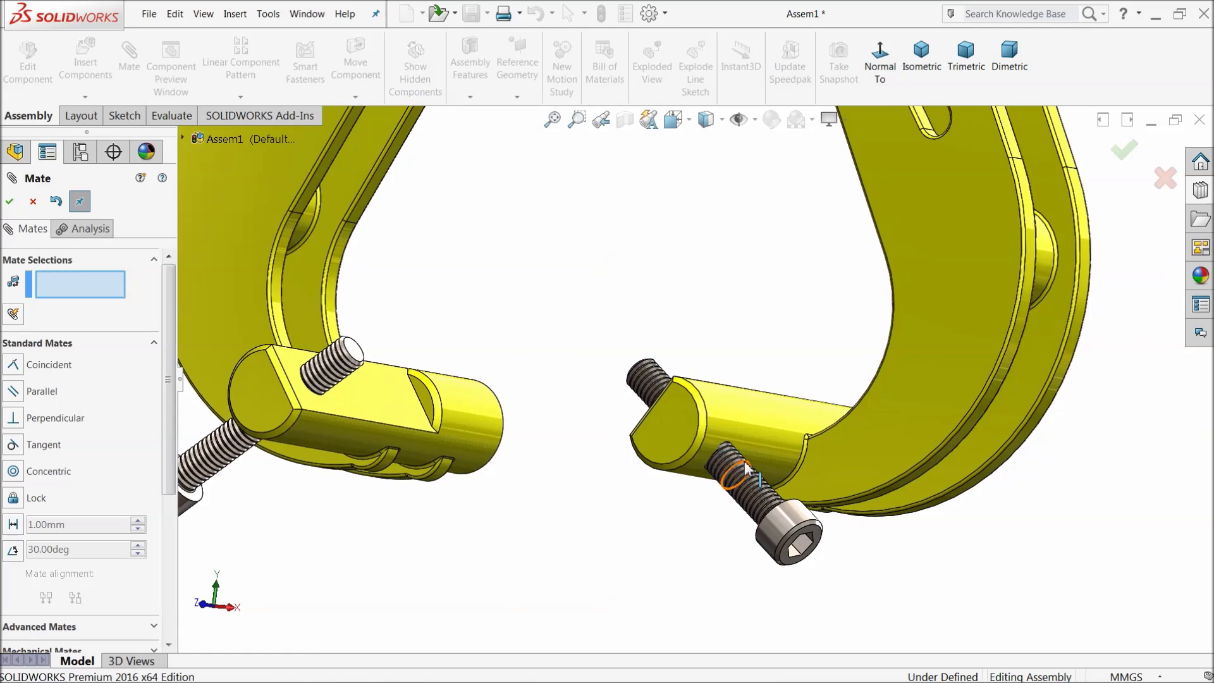
pyautogui.scroll(-3, 758, 484)
pyautogui.moveTo(761, 484); pyautogui.dragTo(822, 598, button='middle')
pyautogui.scroll(-3, 691, 420)
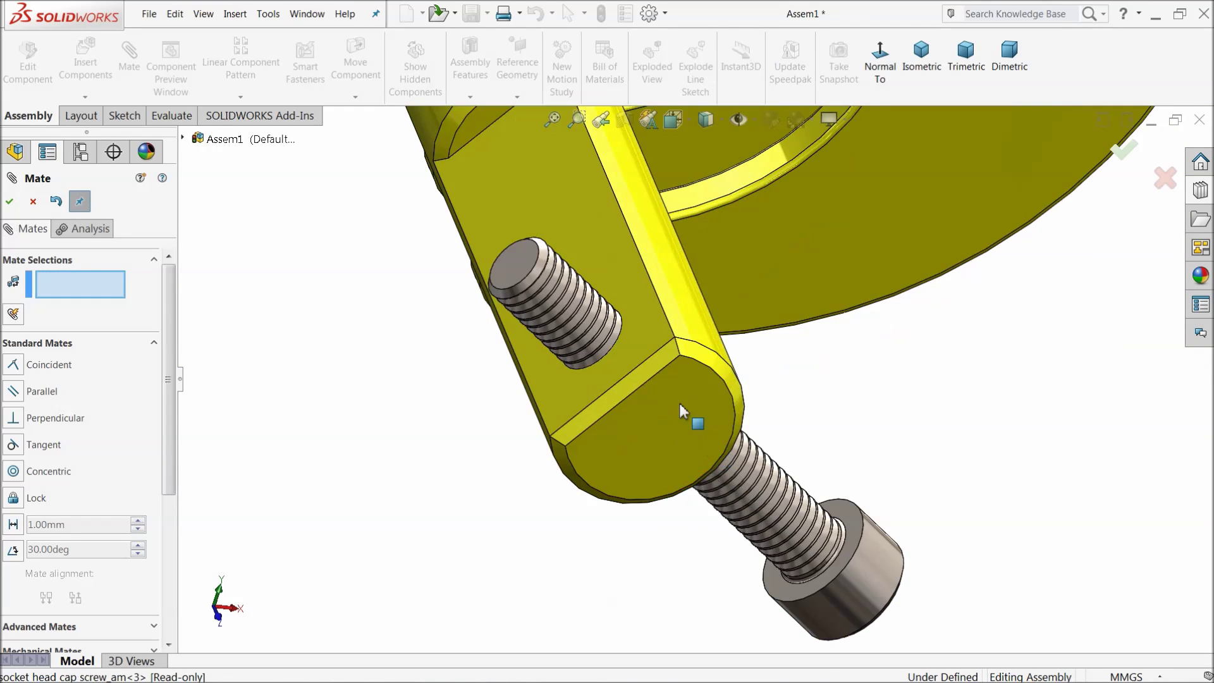
pyautogui.click(655, 327)
pyautogui.click(850, 523)
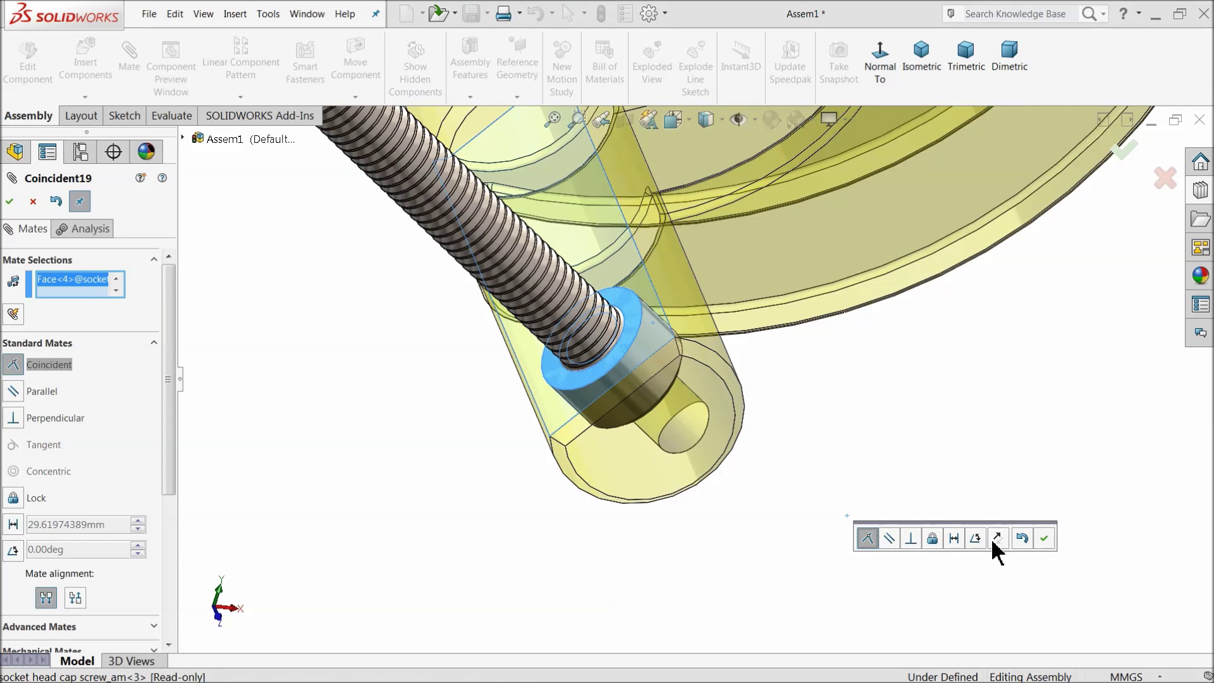
pyautogui.click(954, 538)
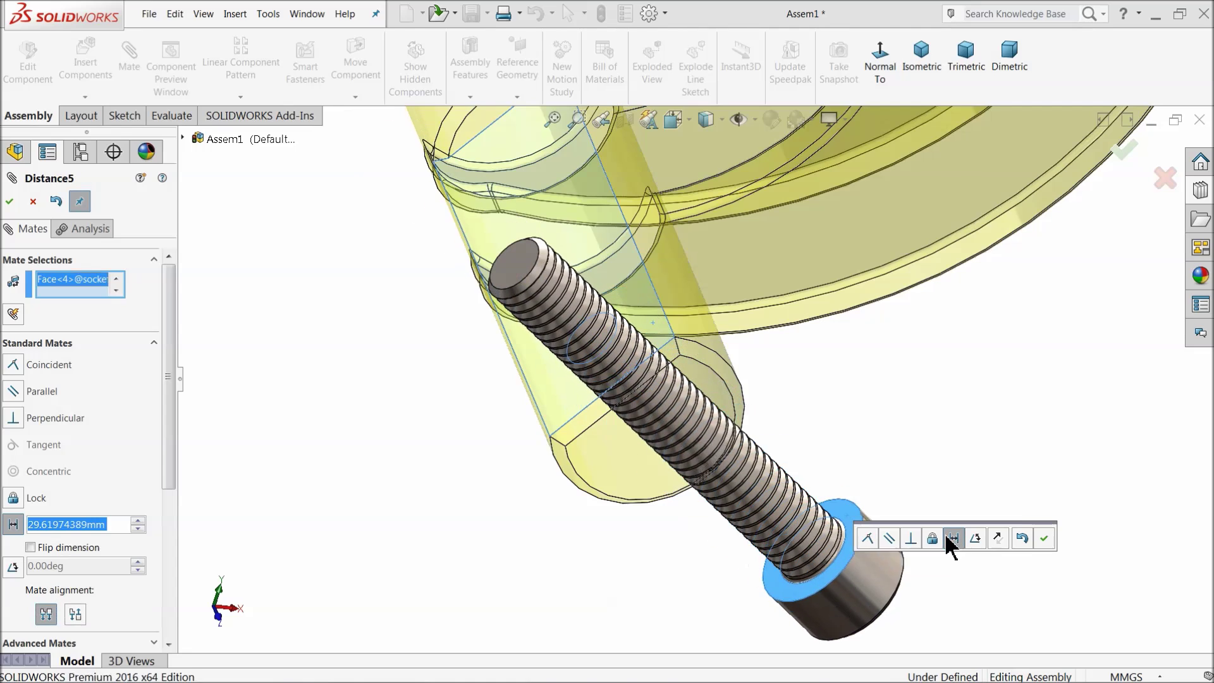
pyautogui.write('30.00mm')
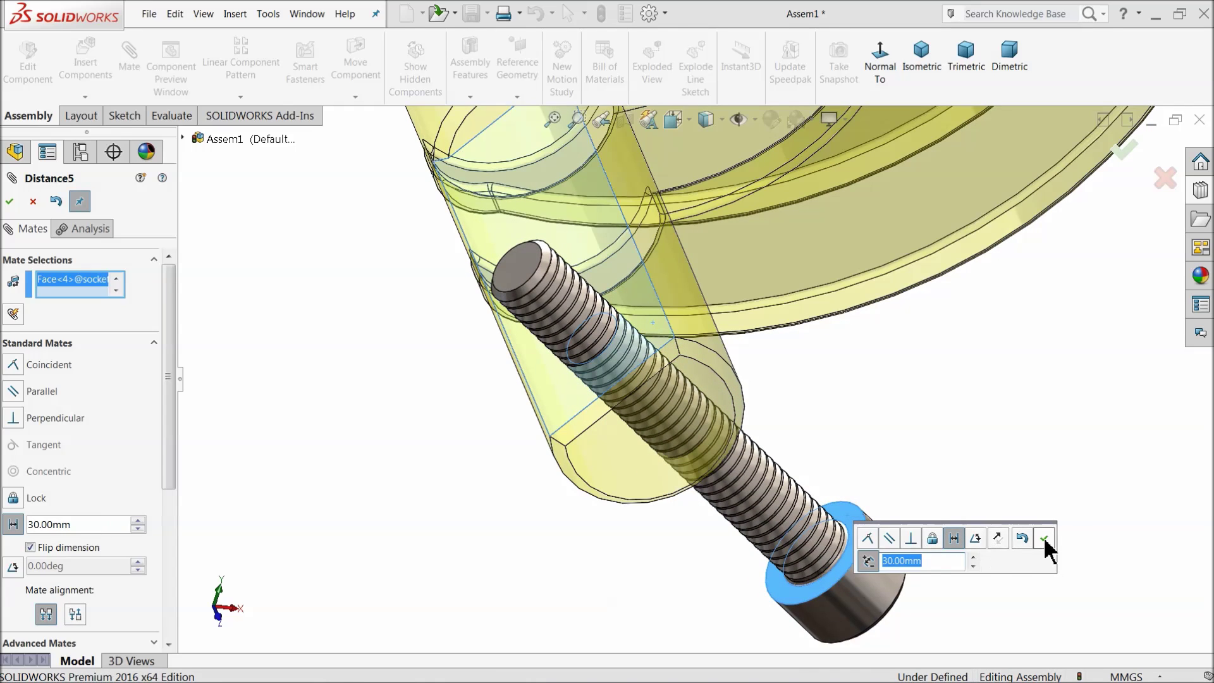
pyautogui.click(1044, 539)
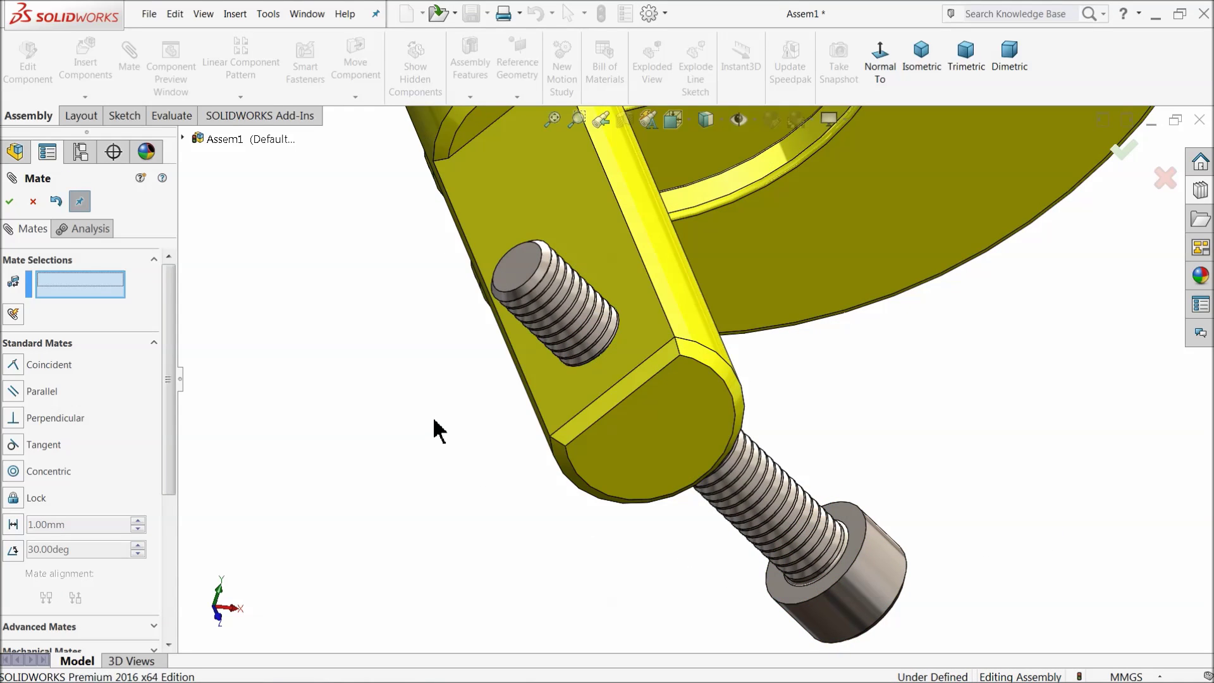
pyautogui.scroll(10, 440, 432)
# - Orbit the clamp to an upright front view and close the Mate tool
pyautogui.moveTo(588, 388); pyautogui.dragTo(545, 339, button='middle')
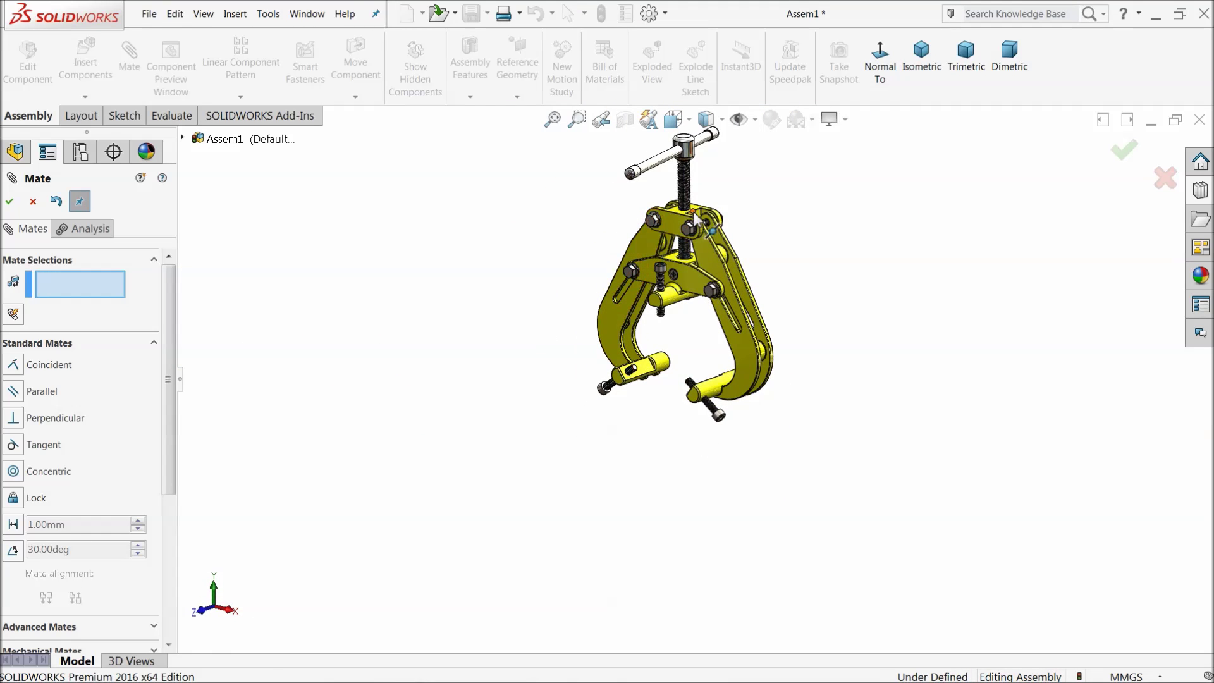
pyautogui.scroll(-3, 689, 253)
pyautogui.scroll(1, 695, 328)
pyautogui.scroll(-1, 708, 345)
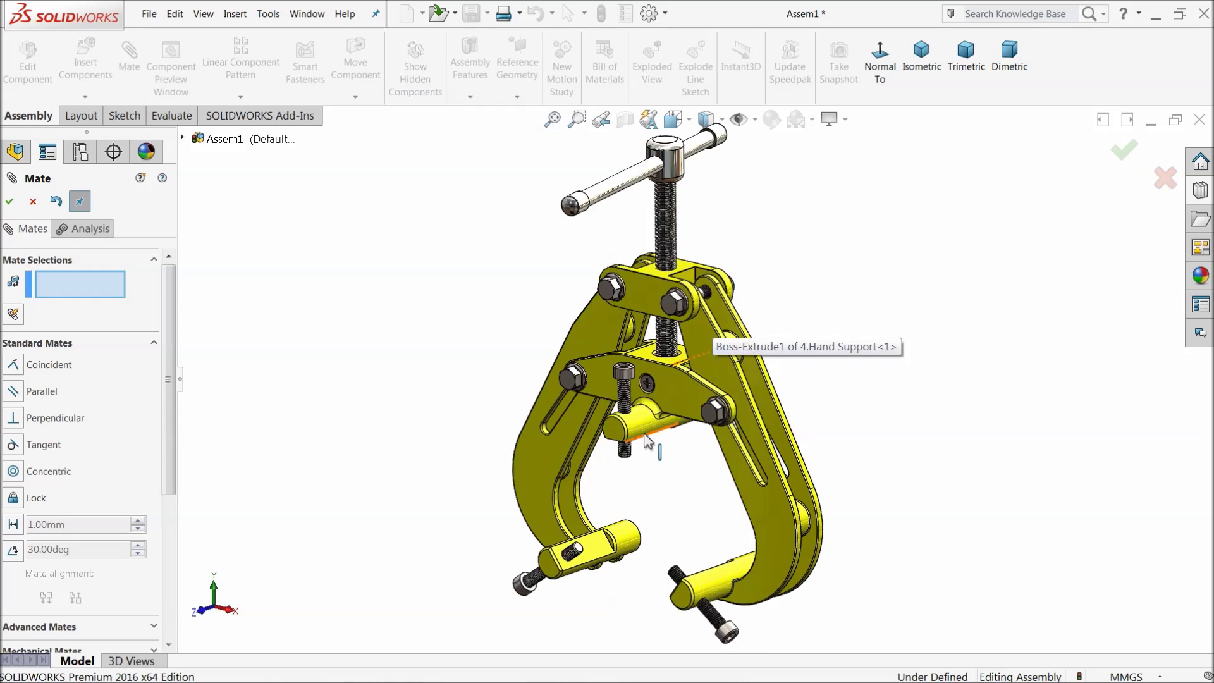
pyautogui.scroll(-3, 664, 538)
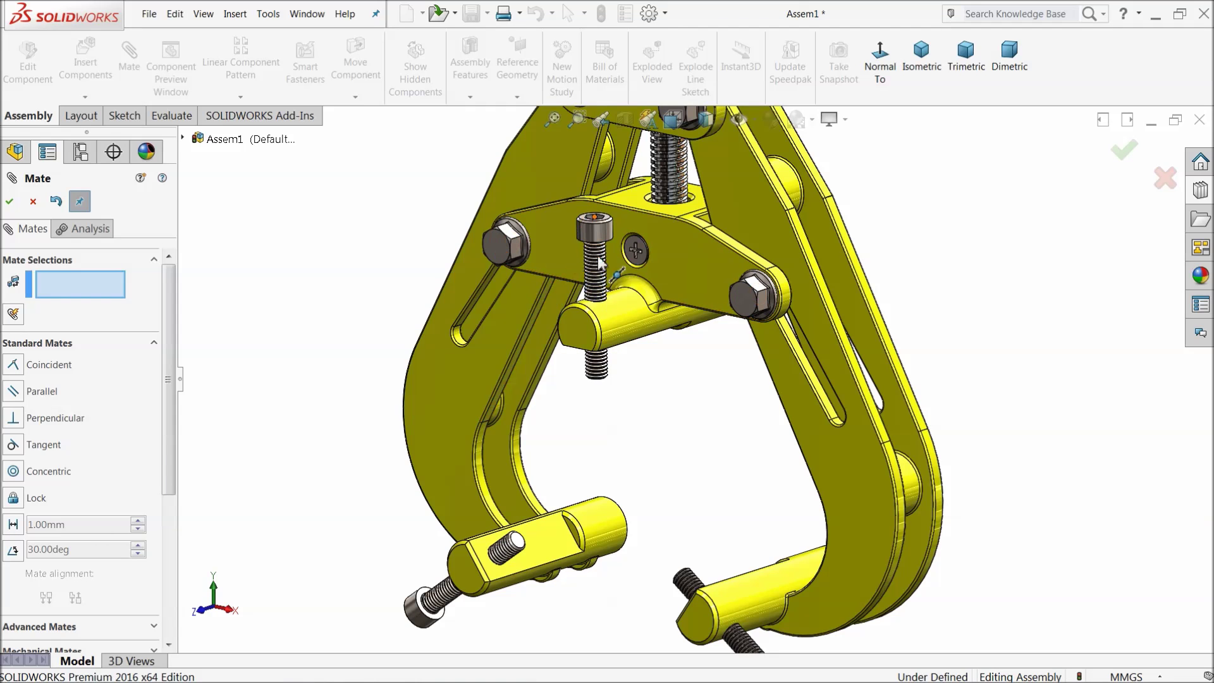
pyautogui.scroll(3, 595, 277)
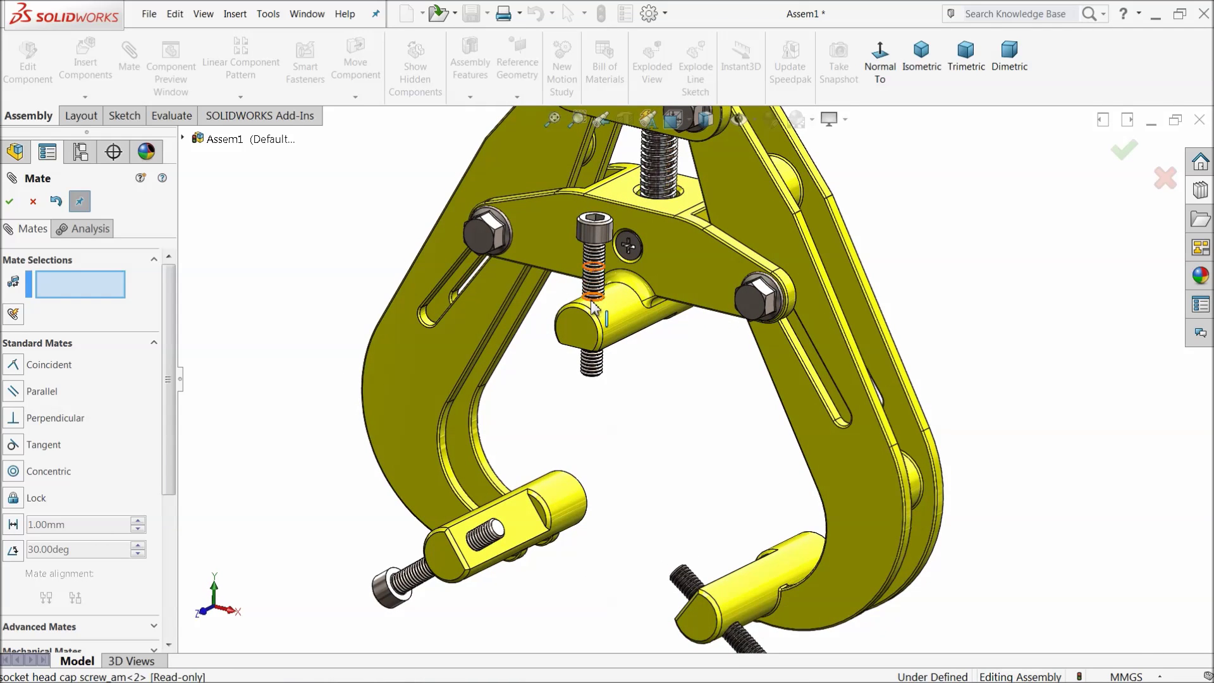
pyautogui.scroll(3, 590, 307)
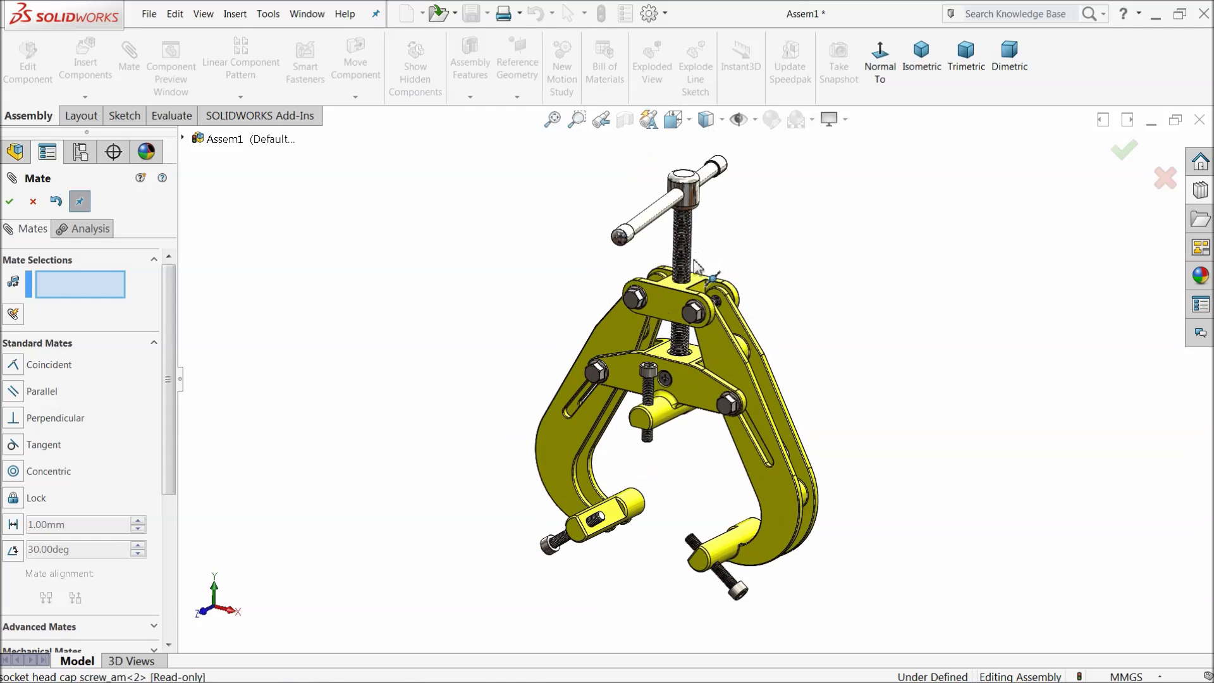
pyautogui.click(35, 202)
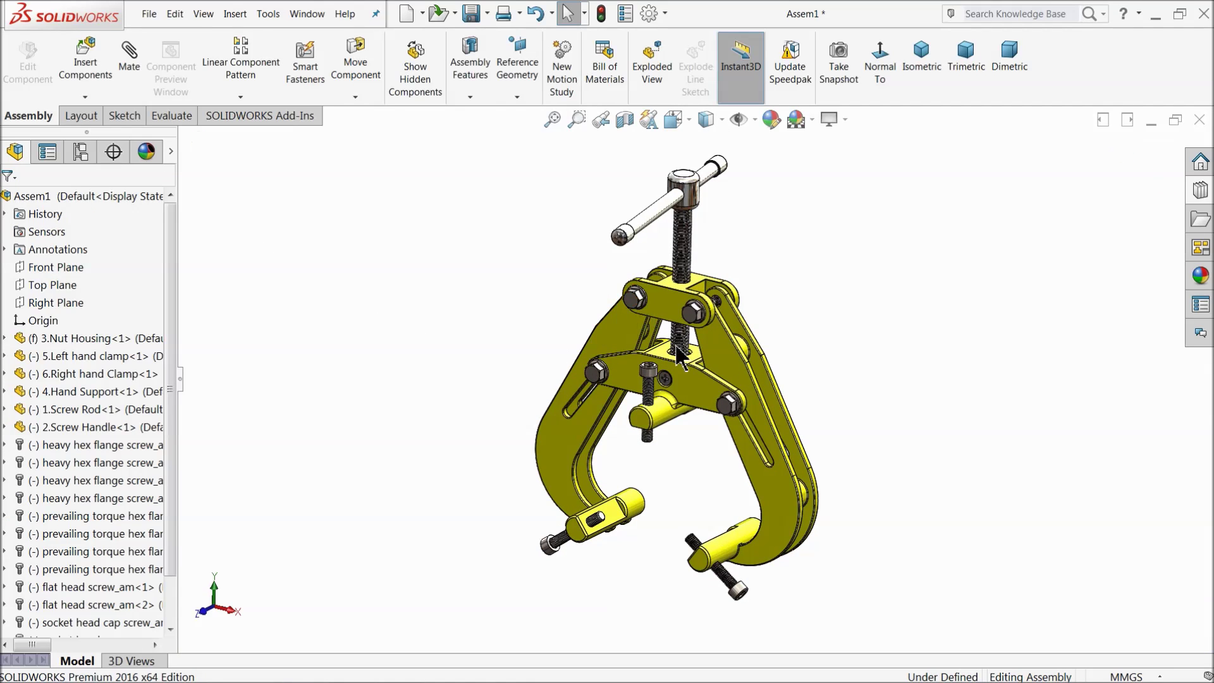
# - Drag the hand support plate to check the clamp arms move, then start saving the assembly
pyautogui.moveTo(678, 382); pyautogui.dragTo(684, 403)
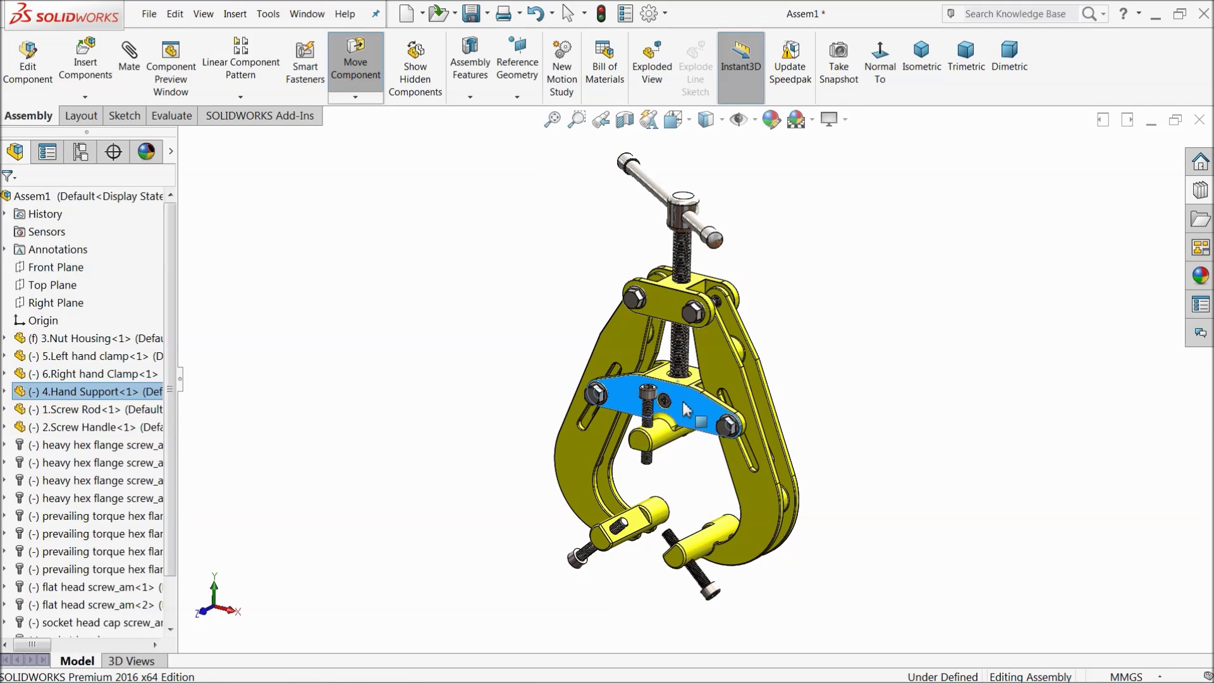
pyautogui.press('Escape')
pyautogui.click(393, 380)
pyautogui.moveTo(392, 380); pyautogui.dragTo(623, 373, button='middle')
pyautogui.scroll(-5, 614, 376)
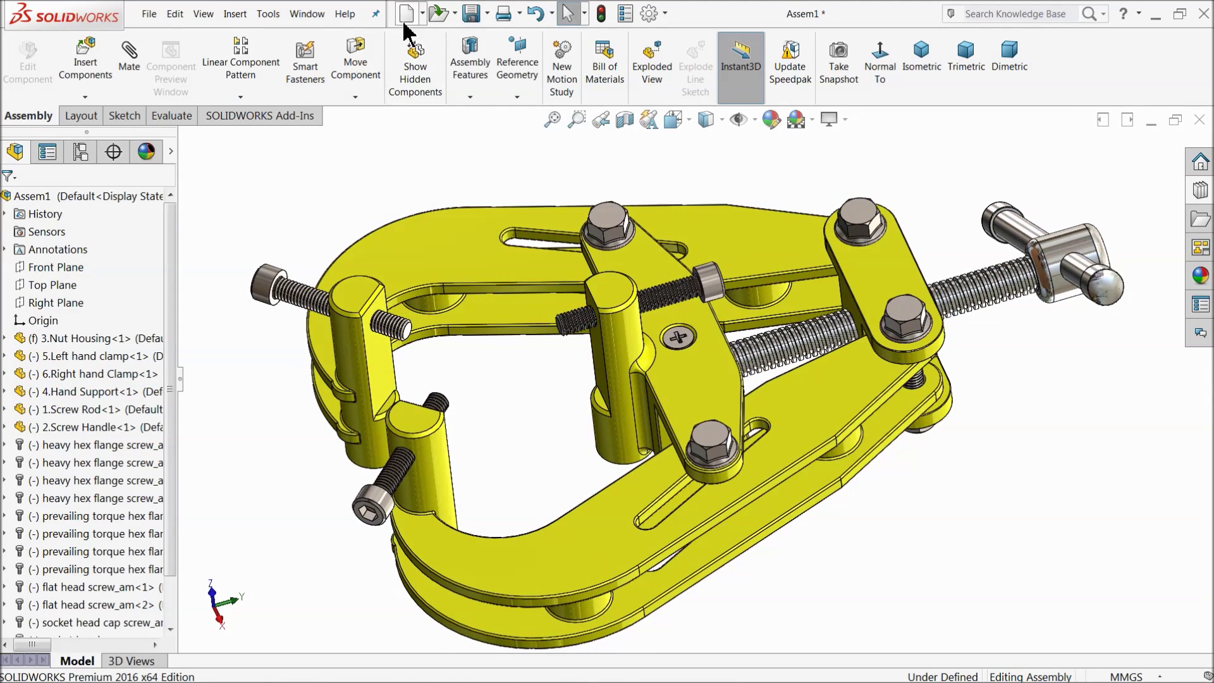
pyautogui.click(484, 16)
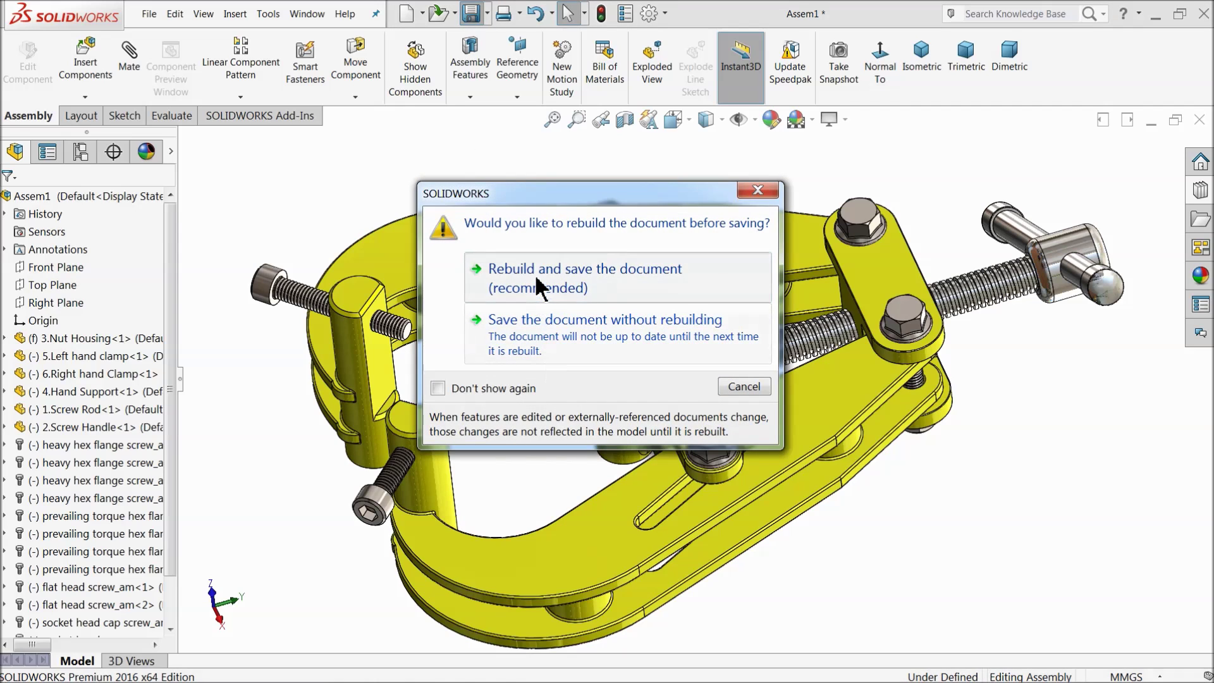
# - Rebuild and save the assembly as 'Tube welding Clamp Assembly' in Desktop > Tube Welding Clamp
pyautogui.click(533, 286)
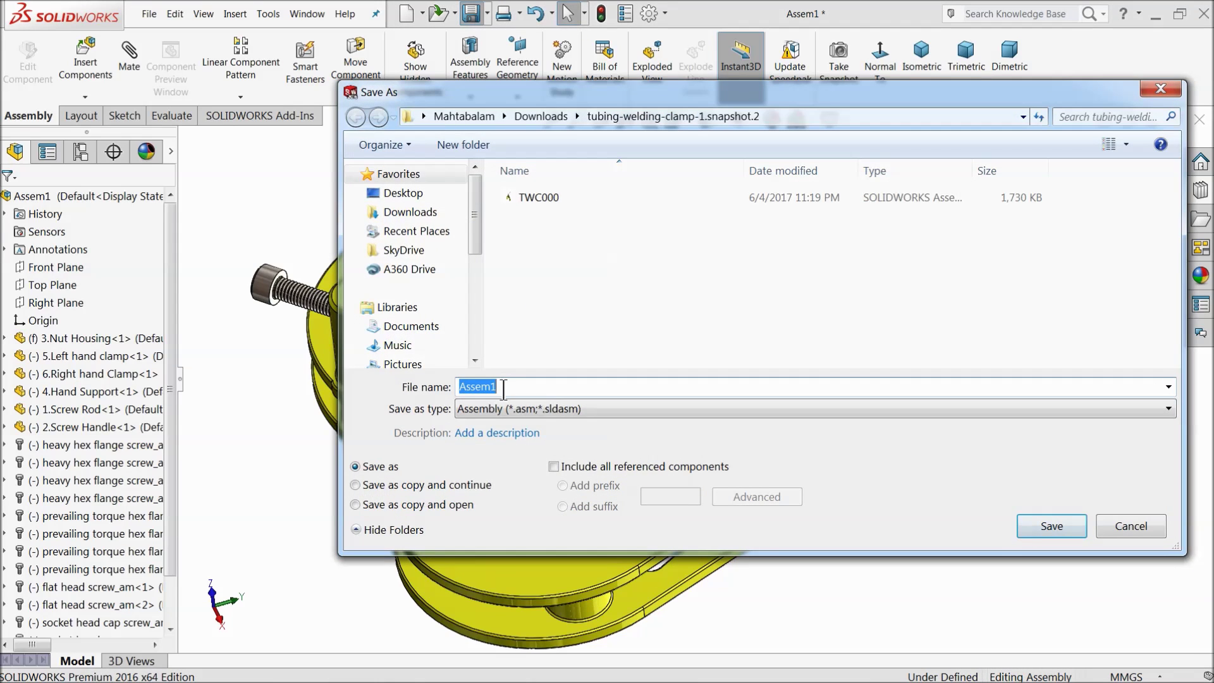
pyautogui.click(403, 193)
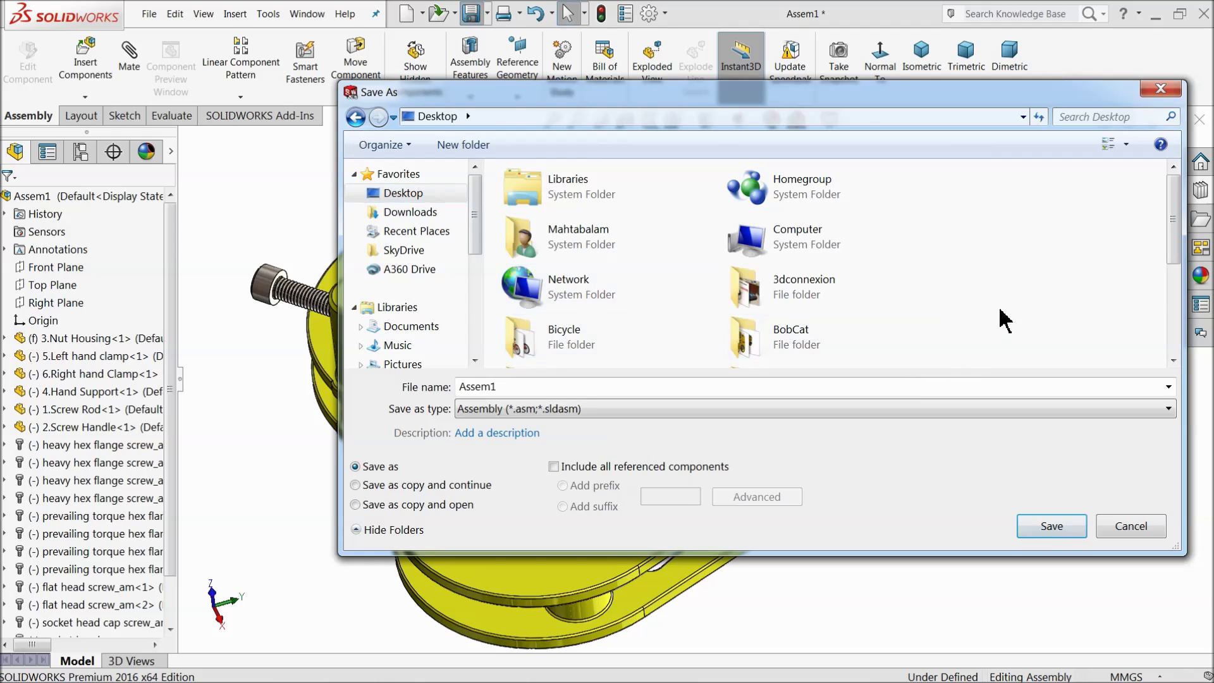
pyautogui.scroll(-5, 998, 332)
pyautogui.doubleClick(594, 344)
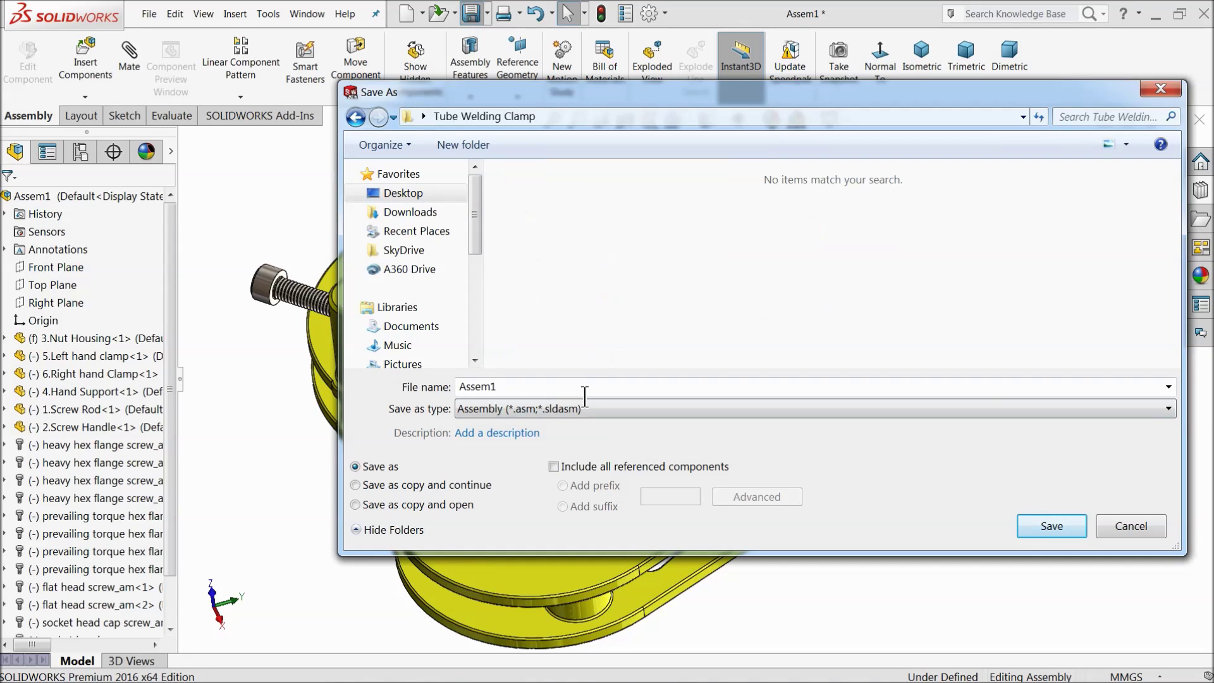
pyautogui.doubleClick(544, 388)
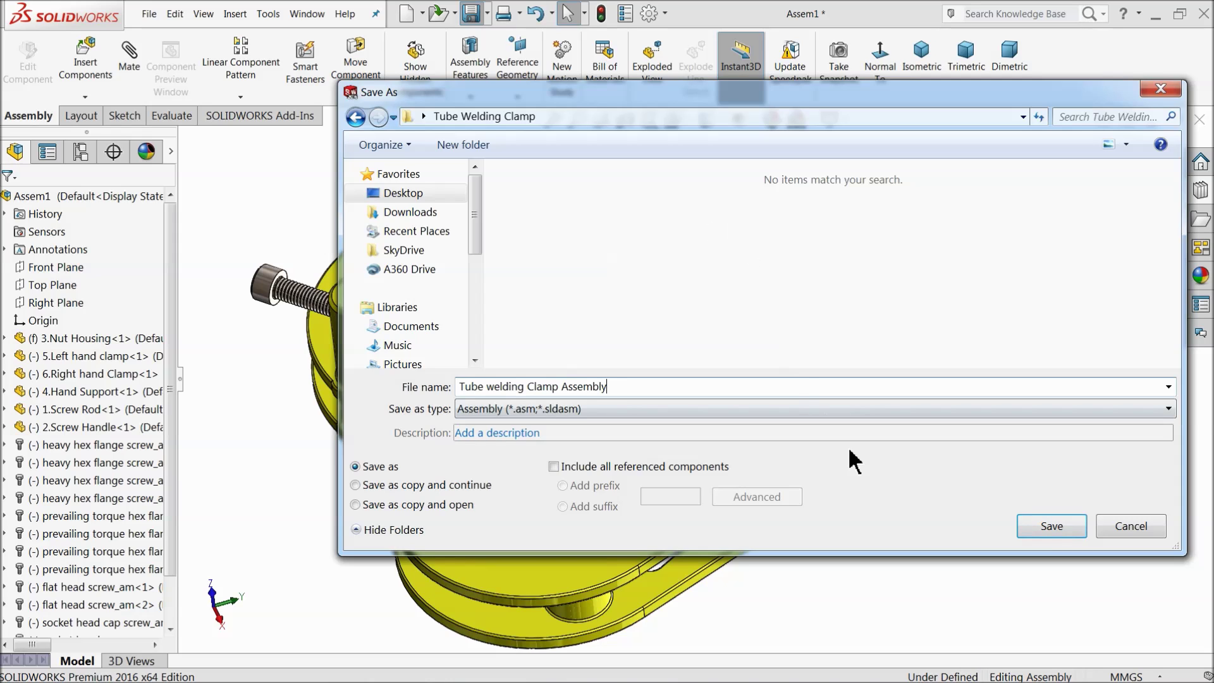
pyautogui.click(1050, 527)
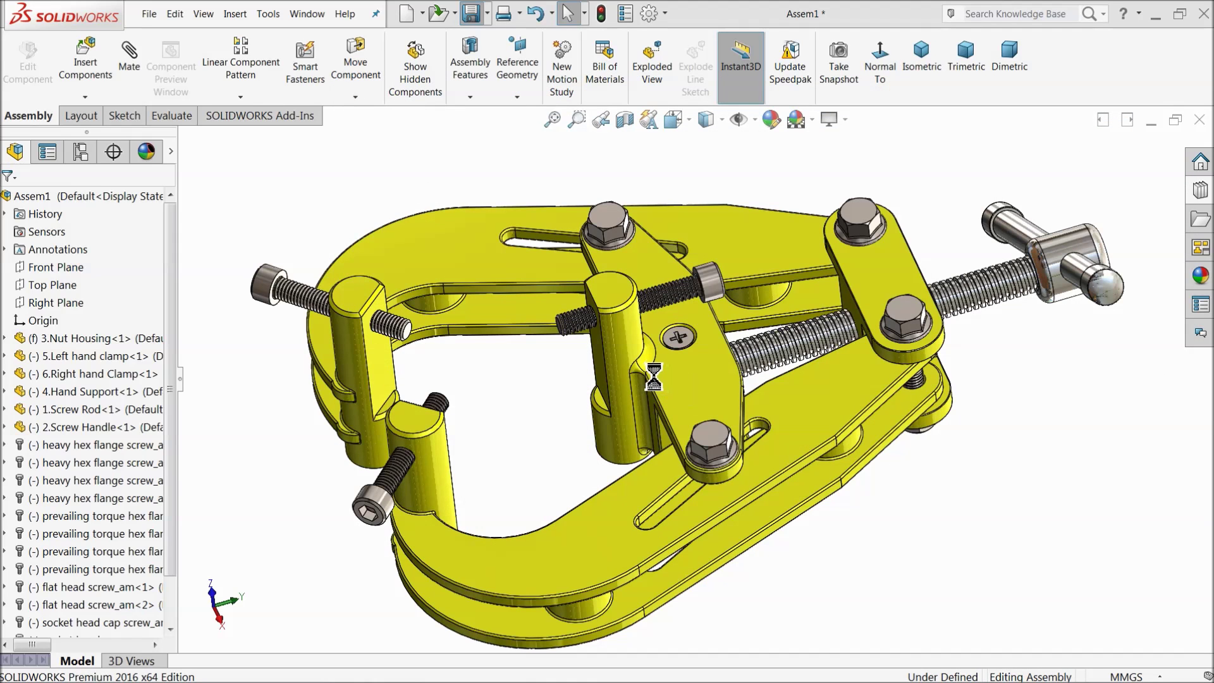
pyautogui.moveTo(653, 377); pyautogui.dragTo(607, 488, button='middle')
# - Fit the clamp in view and drag the Hand Support plate along the screw to test the arms
pyautogui.press('f')
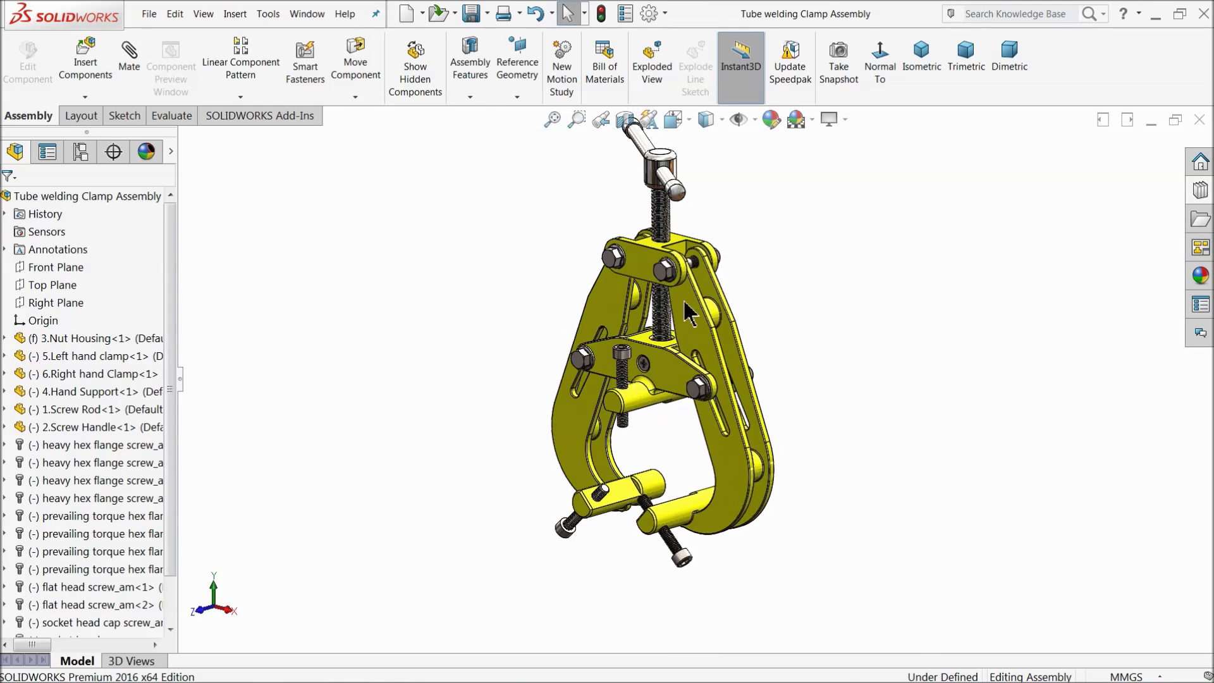
pyautogui.scroll(-2, 680, 319)
pyautogui.moveTo(665, 400)
pyautogui.mouseDown()
pyautogui.moveTo(667, 288)
pyautogui.moveTo(673, 389)
pyautogui.mouseUp()
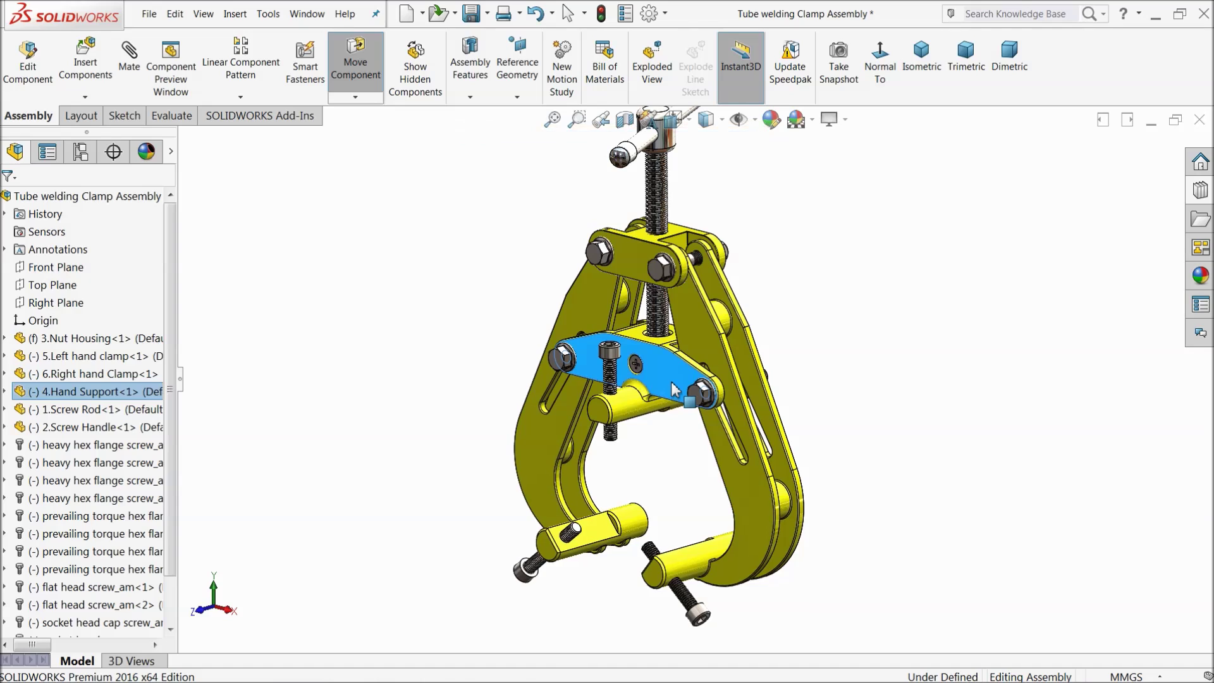
pyautogui.press('Escape')
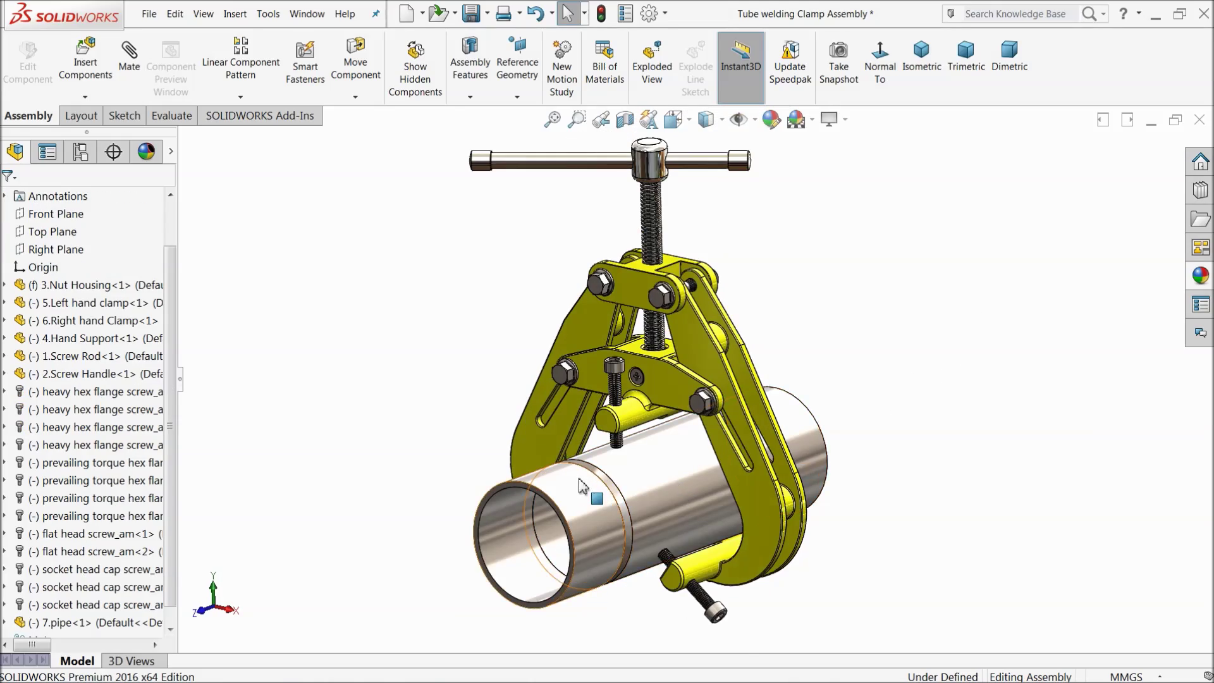
pyautogui.moveTo(588, 481)
pyautogui.mouseDown(button='middle')
pyautogui.moveTo(712, 441)
pyautogui.moveTo(686, 425)
pyautogui.moveTo(699, 426)
pyautogui.moveTo(688, 444)
pyautogui.moveTo(598, 481)
pyautogui.mouseUp(button='middle')
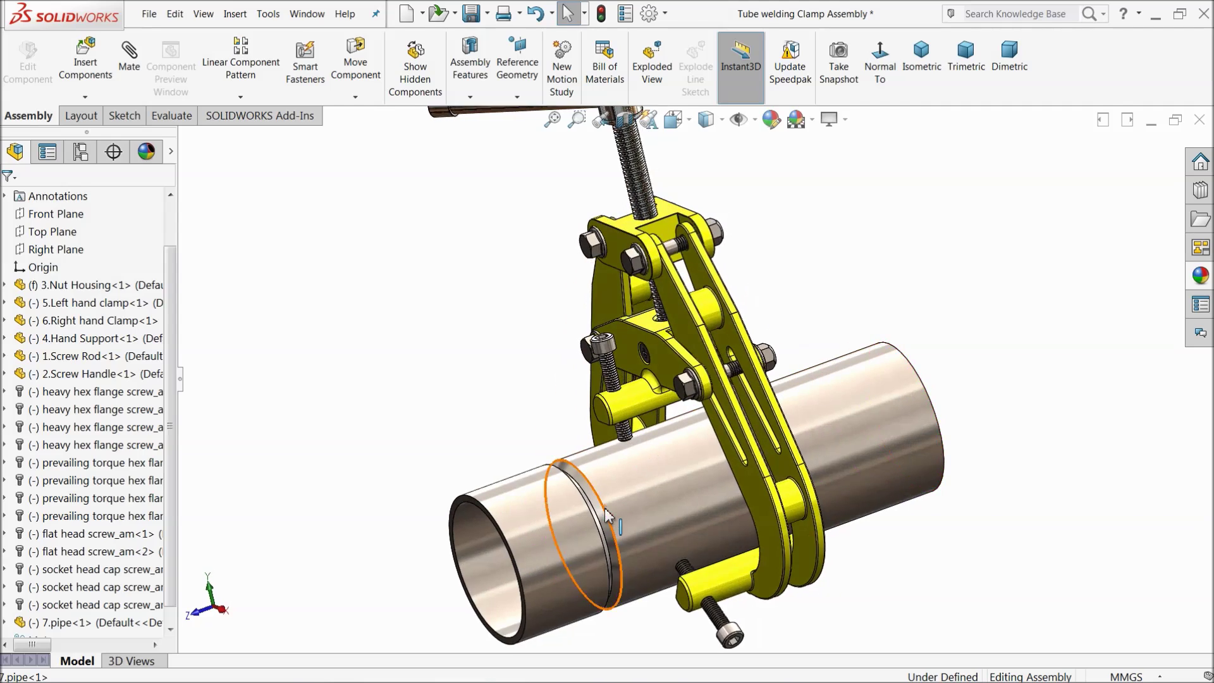
# - Slide the Hand Support along the screw to swing the clamp arms open and closed
pyautogui.scroll(-5, 597, 481)
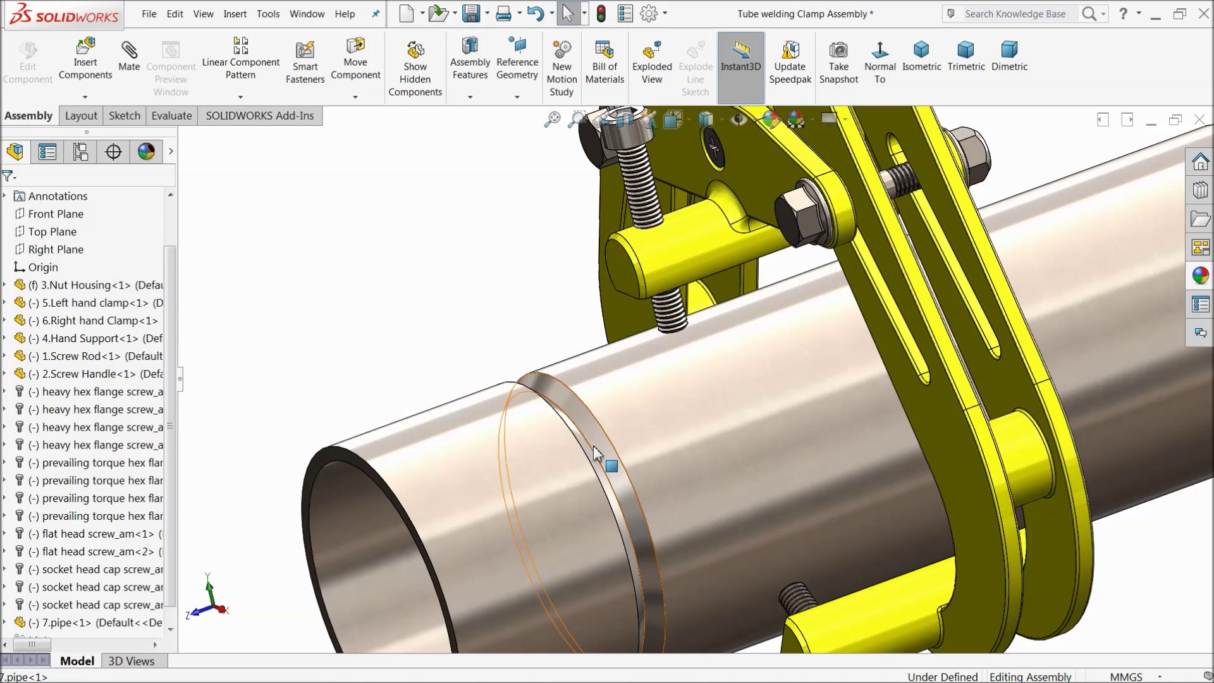
pyautogui.press('f')
pyautogui.moveTo(604, 451); pyautogui.dragTo(745, 351, button='middle')
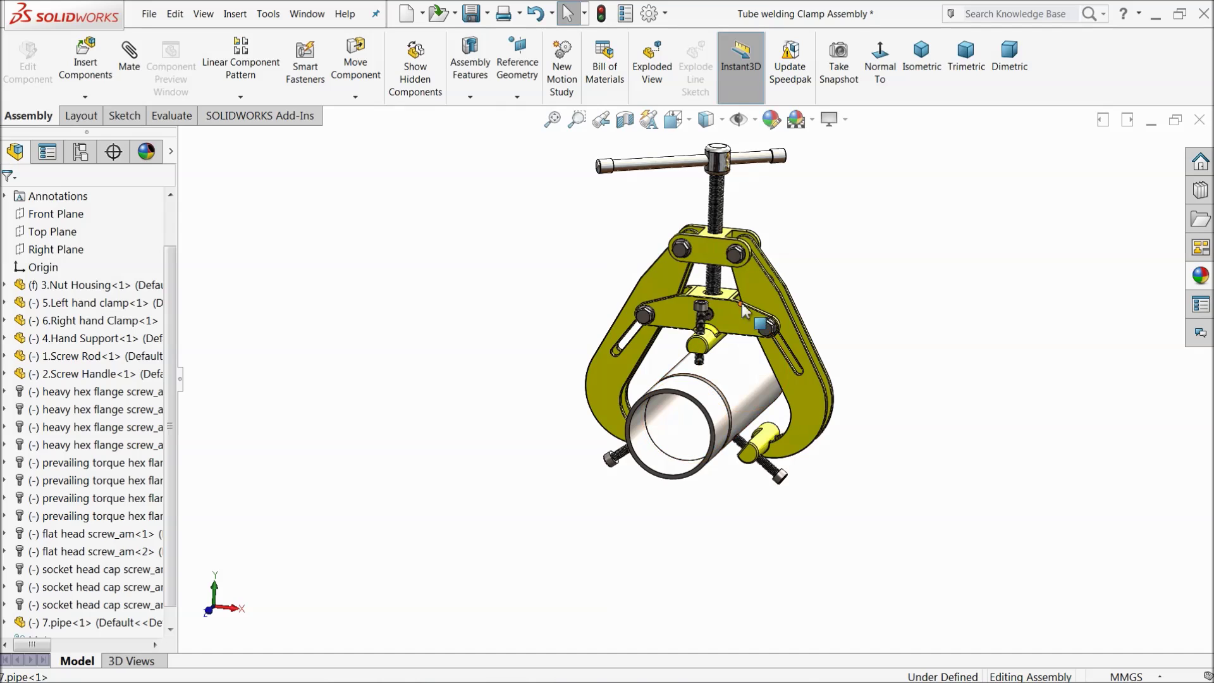
pyautogui.moveTo(767, 303); pyautogui.dragTo(678, 299, button='middle')
pyautogui.click(672, 310)
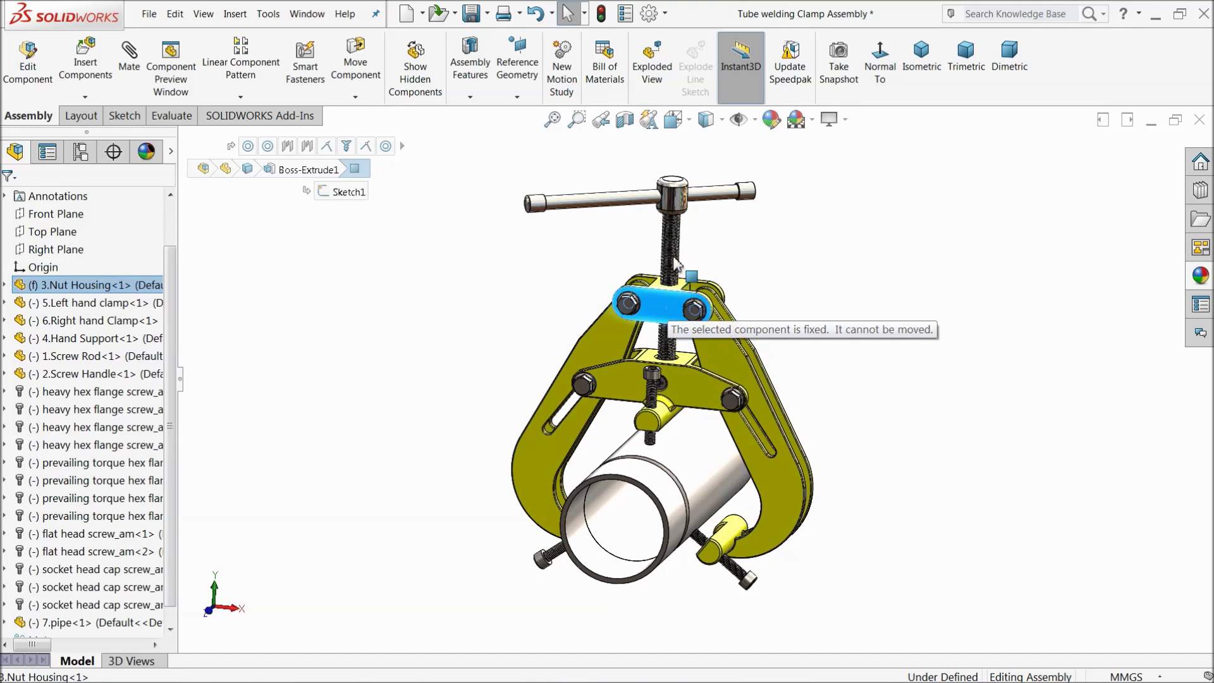
pyautogui.moveTo(675, 385); pyautogui.dragTo(655, 364)
pyautogui.scroll(-3, 658, 374)
pyautogui.scroll(3, 566, 461)
pyautogui.click(408, 358)
# - Nudge the Hand Support further so the arms close around the 7.pipe tube
pyautogui.scroll(3, 411, 351)
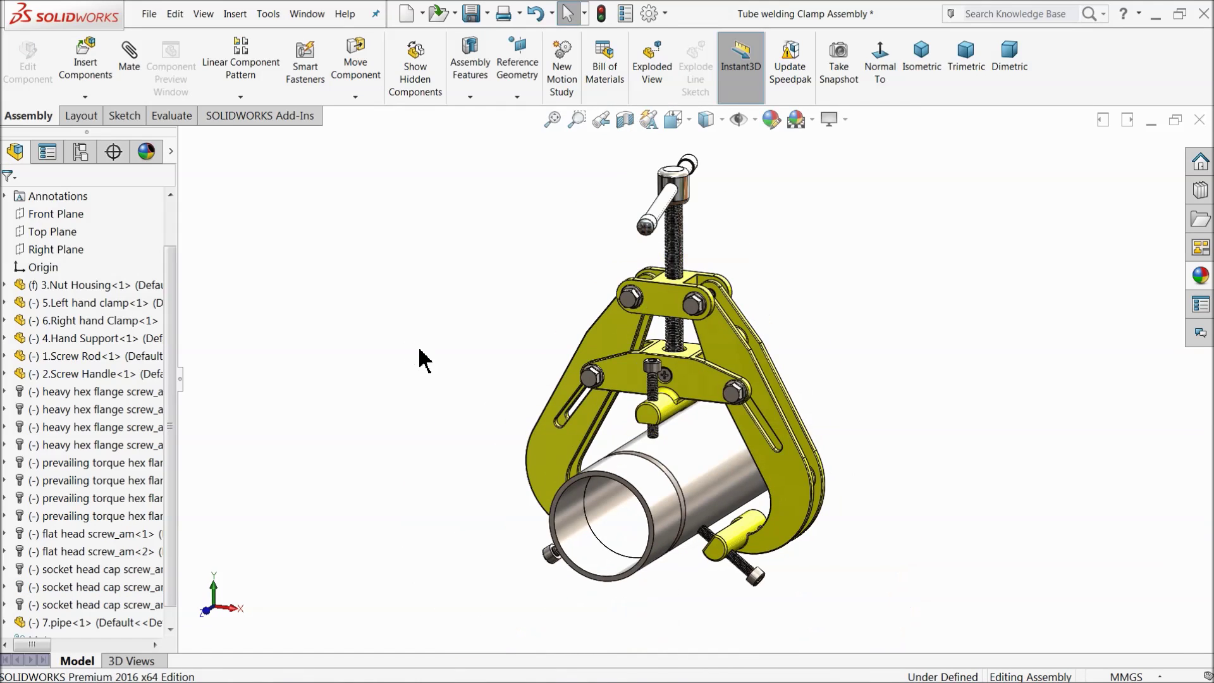
pyautogui.scroll(-2, 432, 365)
pyautogui.moveTo(748, 400); pyautogui.dragTo(747, 394)
pyautogui.press('f')
pyautogui.click(882, 372)
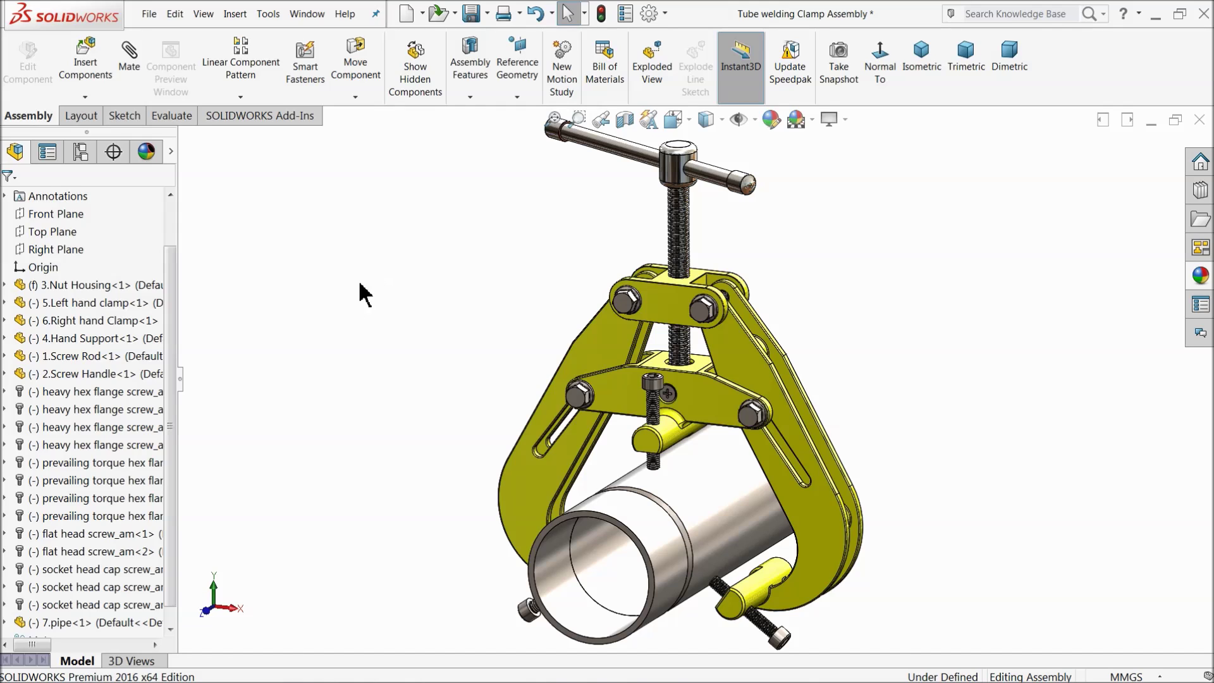
pyautogui.moveTo(389, 337); pyautogui.dragTo(389, 337, button='middle')
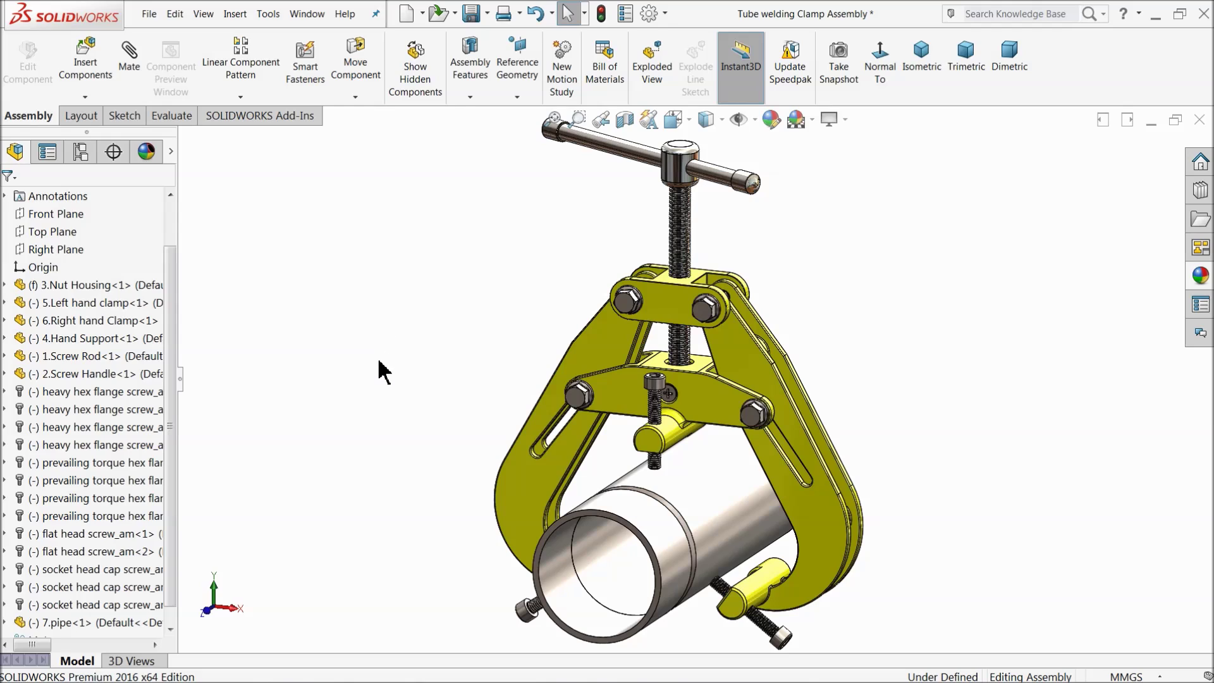